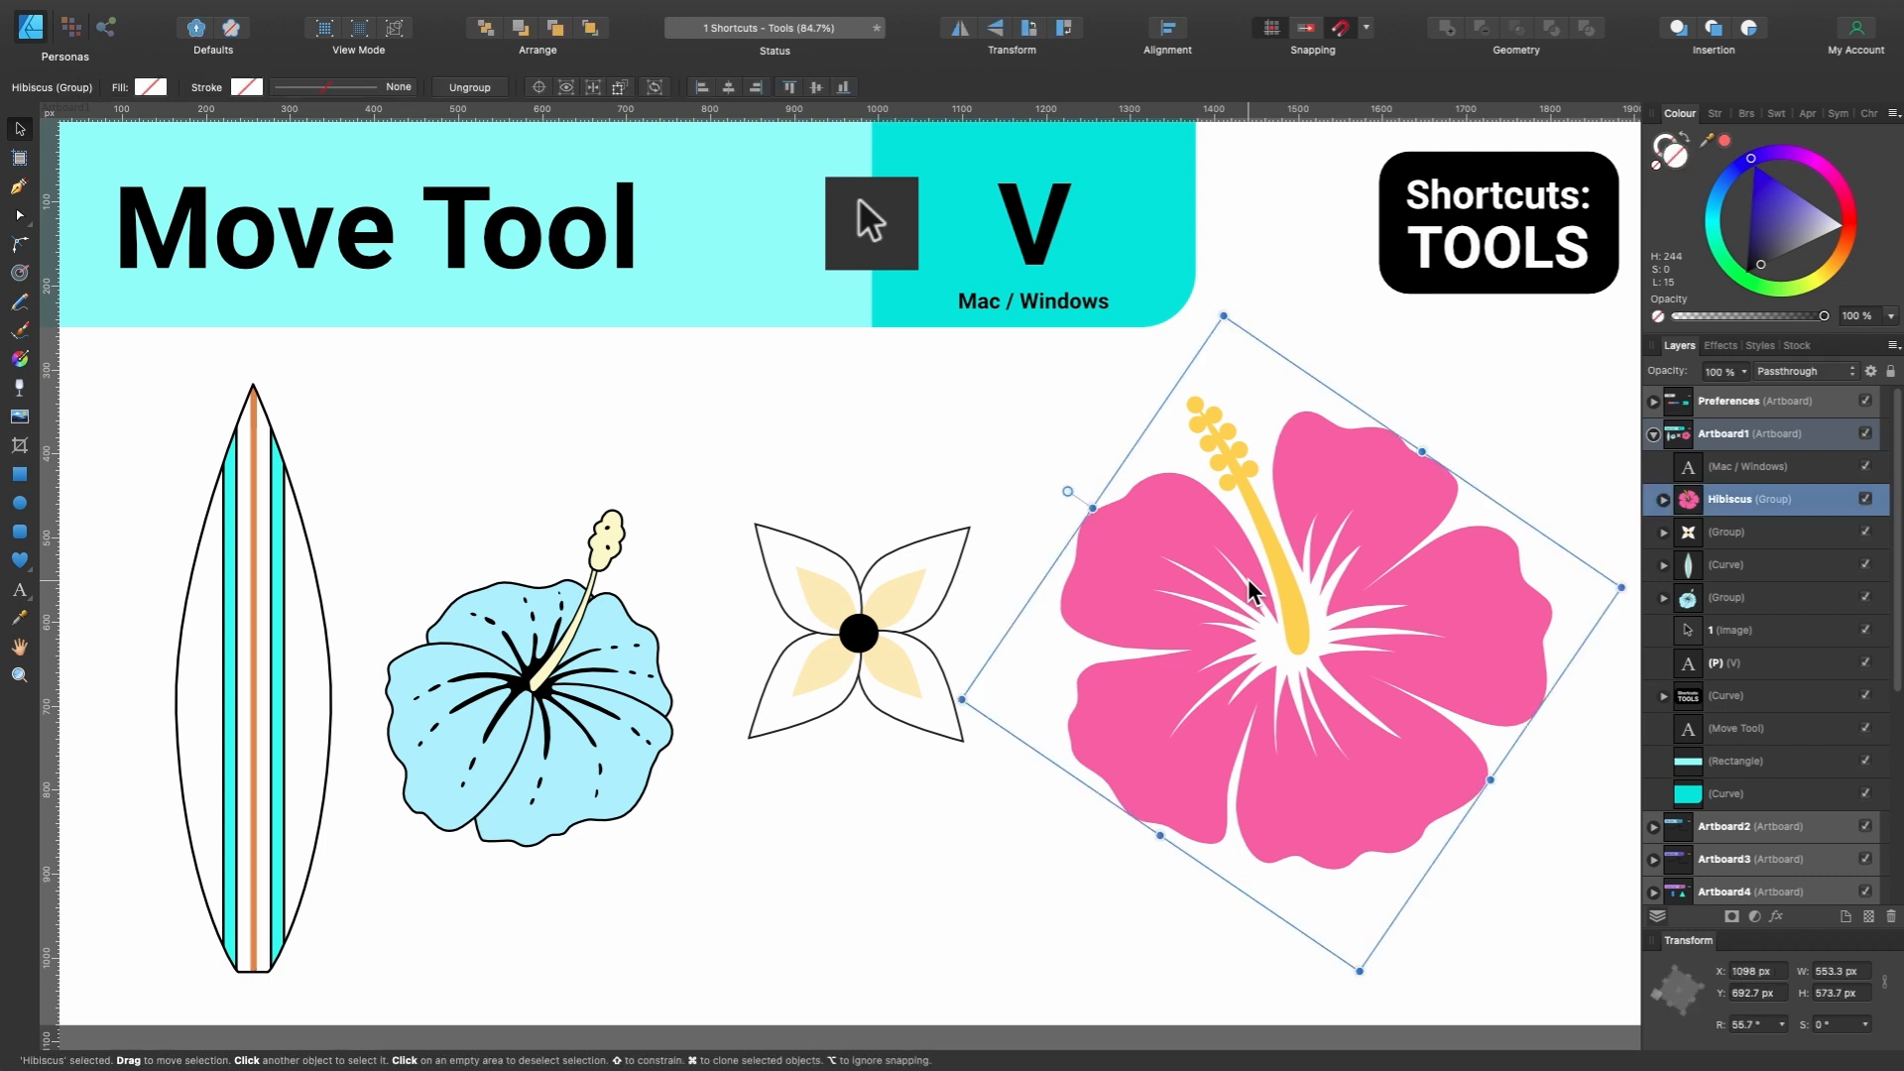
Reposition the pink hibiscus, the white four-petal flower, the blue flower and the surfboard slightly on the artboard with the Move tool.
left_click_drag(1246, 595, 1280, 605)
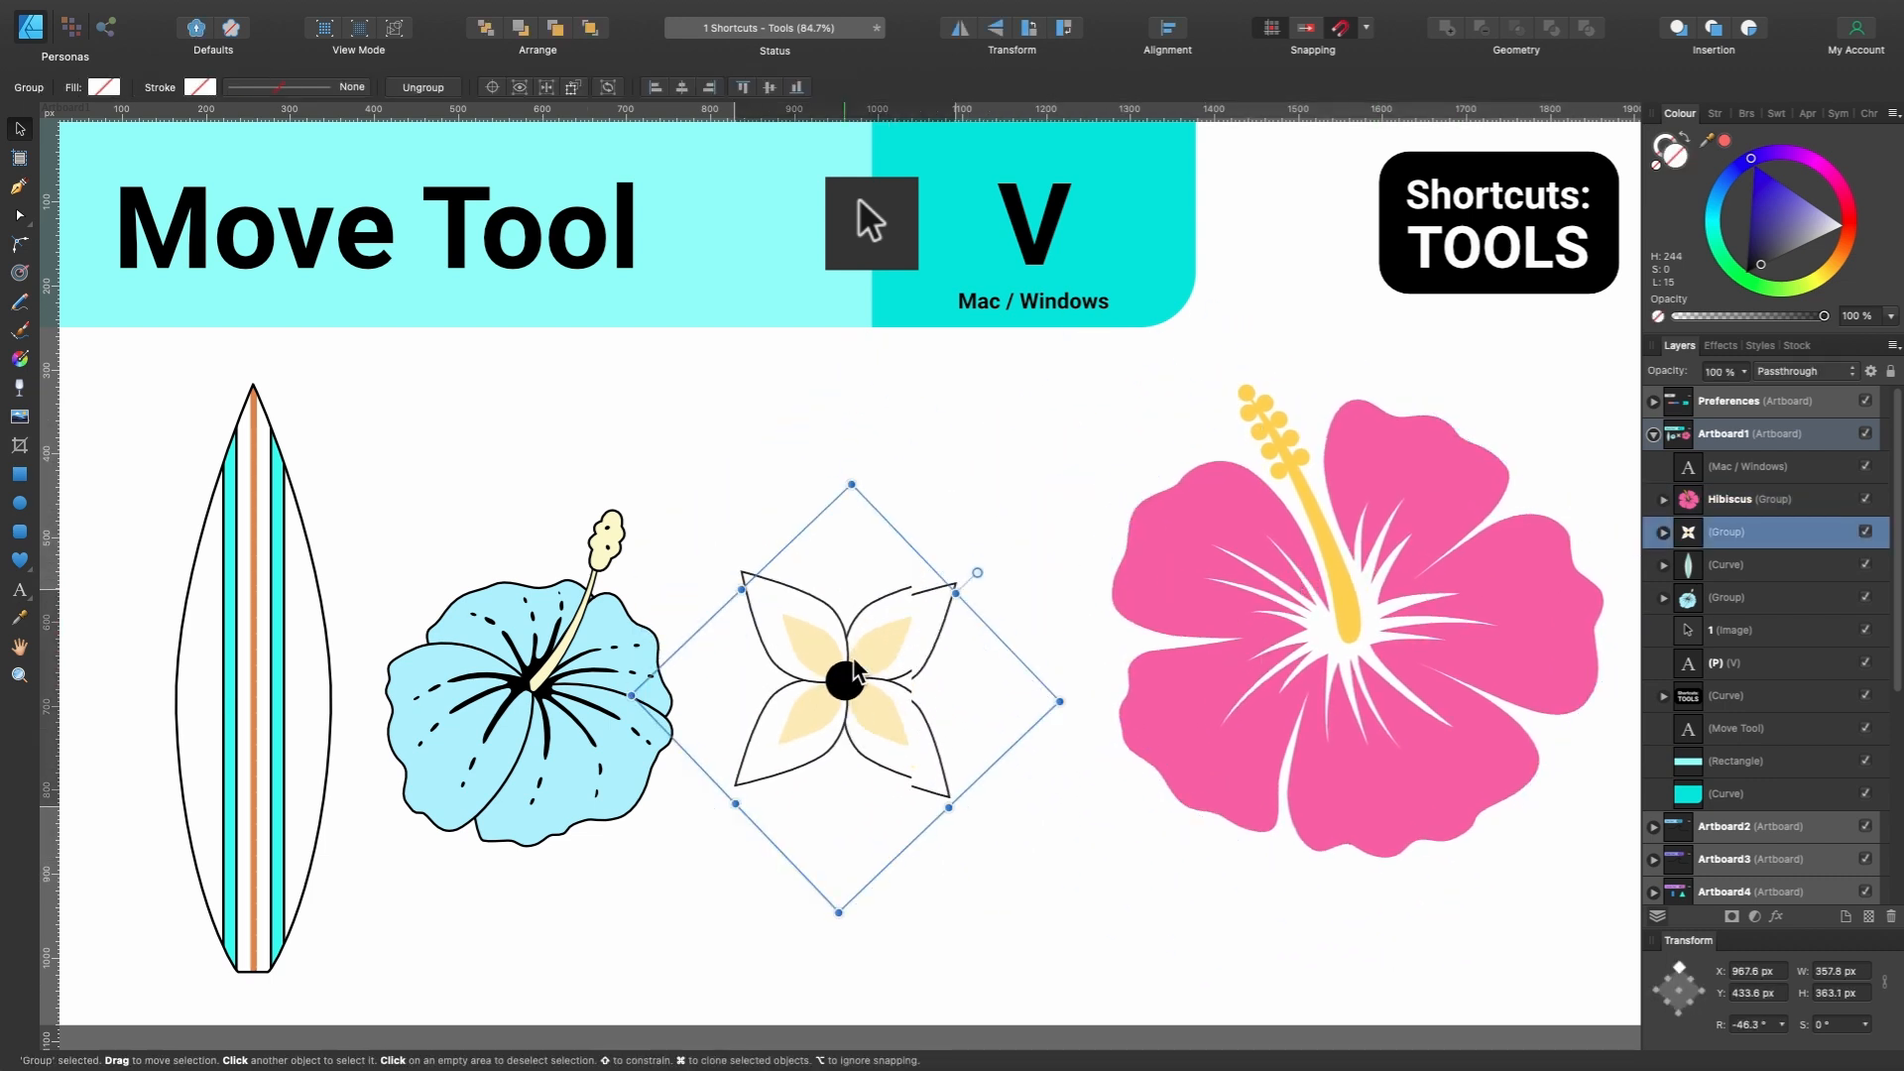
left_click_drag(854, 659, 854, 655)
left_click_drag(545, 677, 546, 657)
left_click_drag(289, 664, 289, 662)
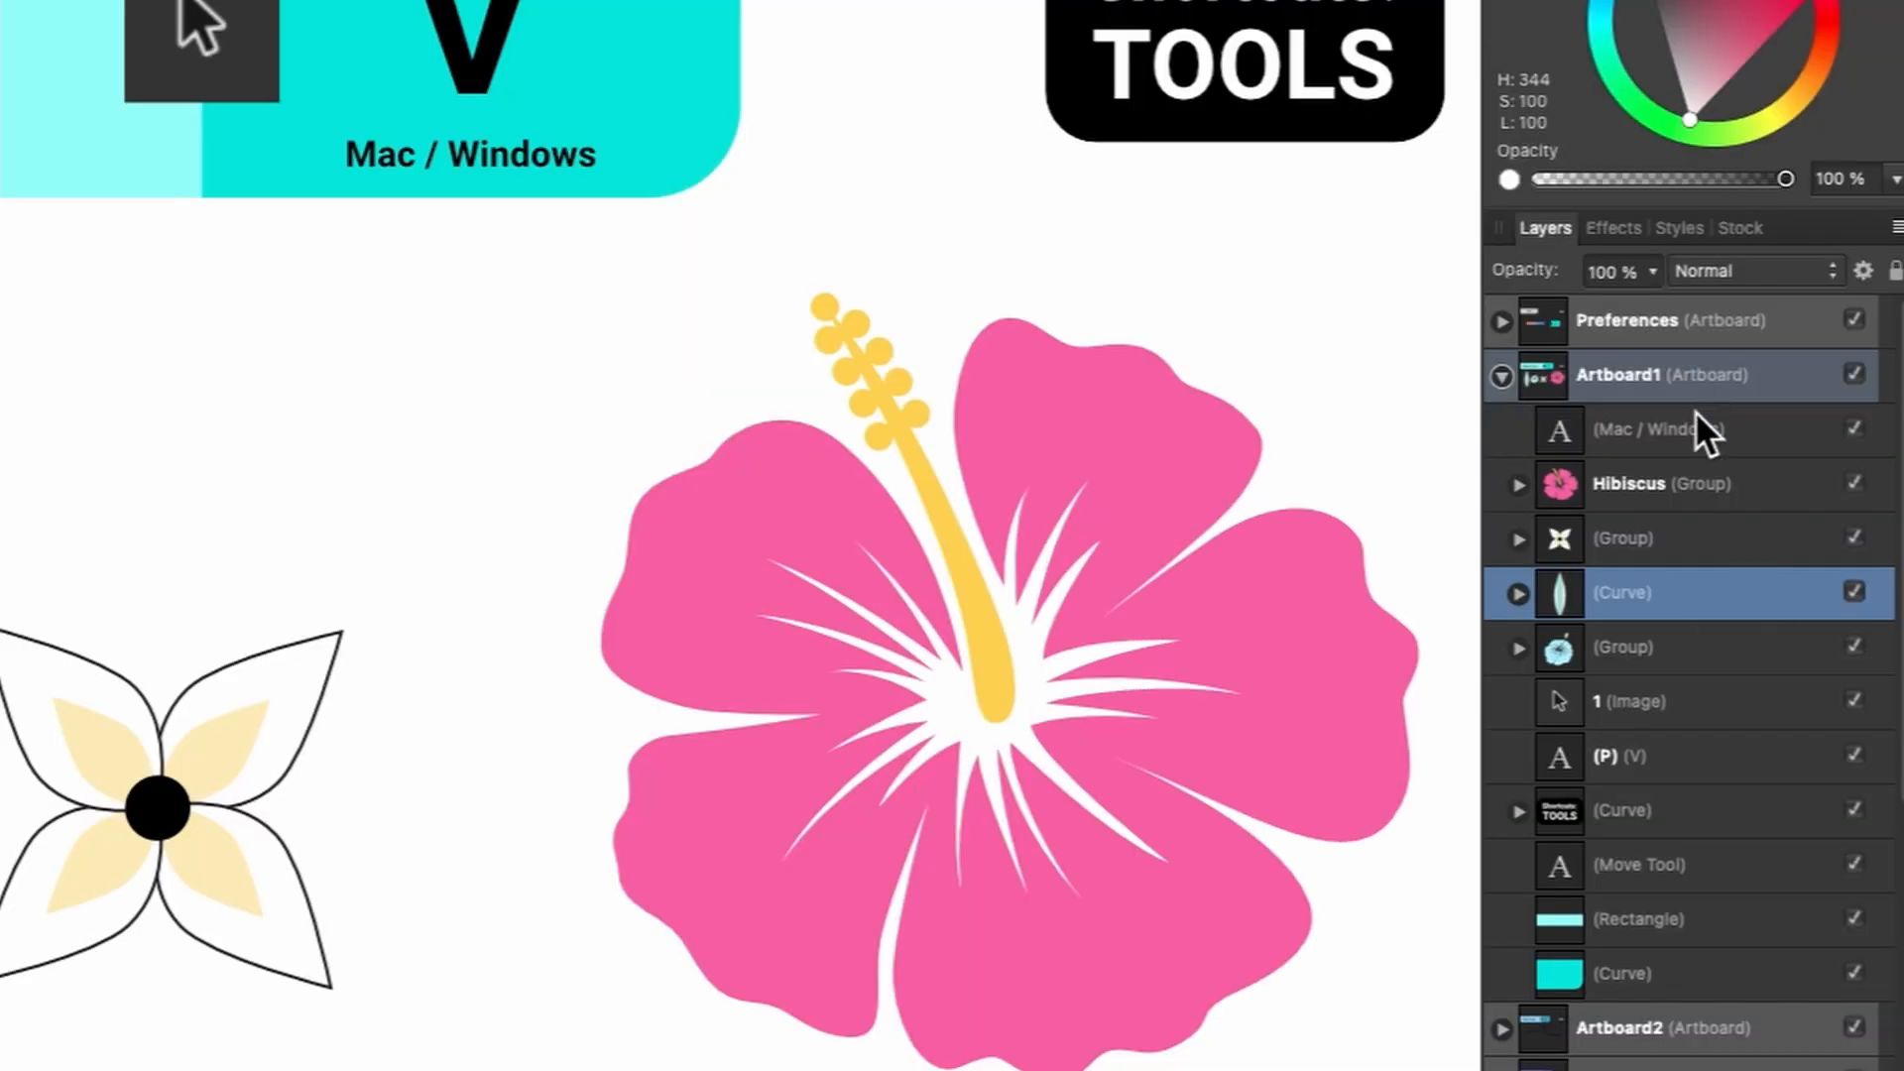
Select the artboard's objects one after another, ending with the blue flower, and clear the selection.
left_click(1139, 694)
left_click(203, 769)
left_click(571, 662)
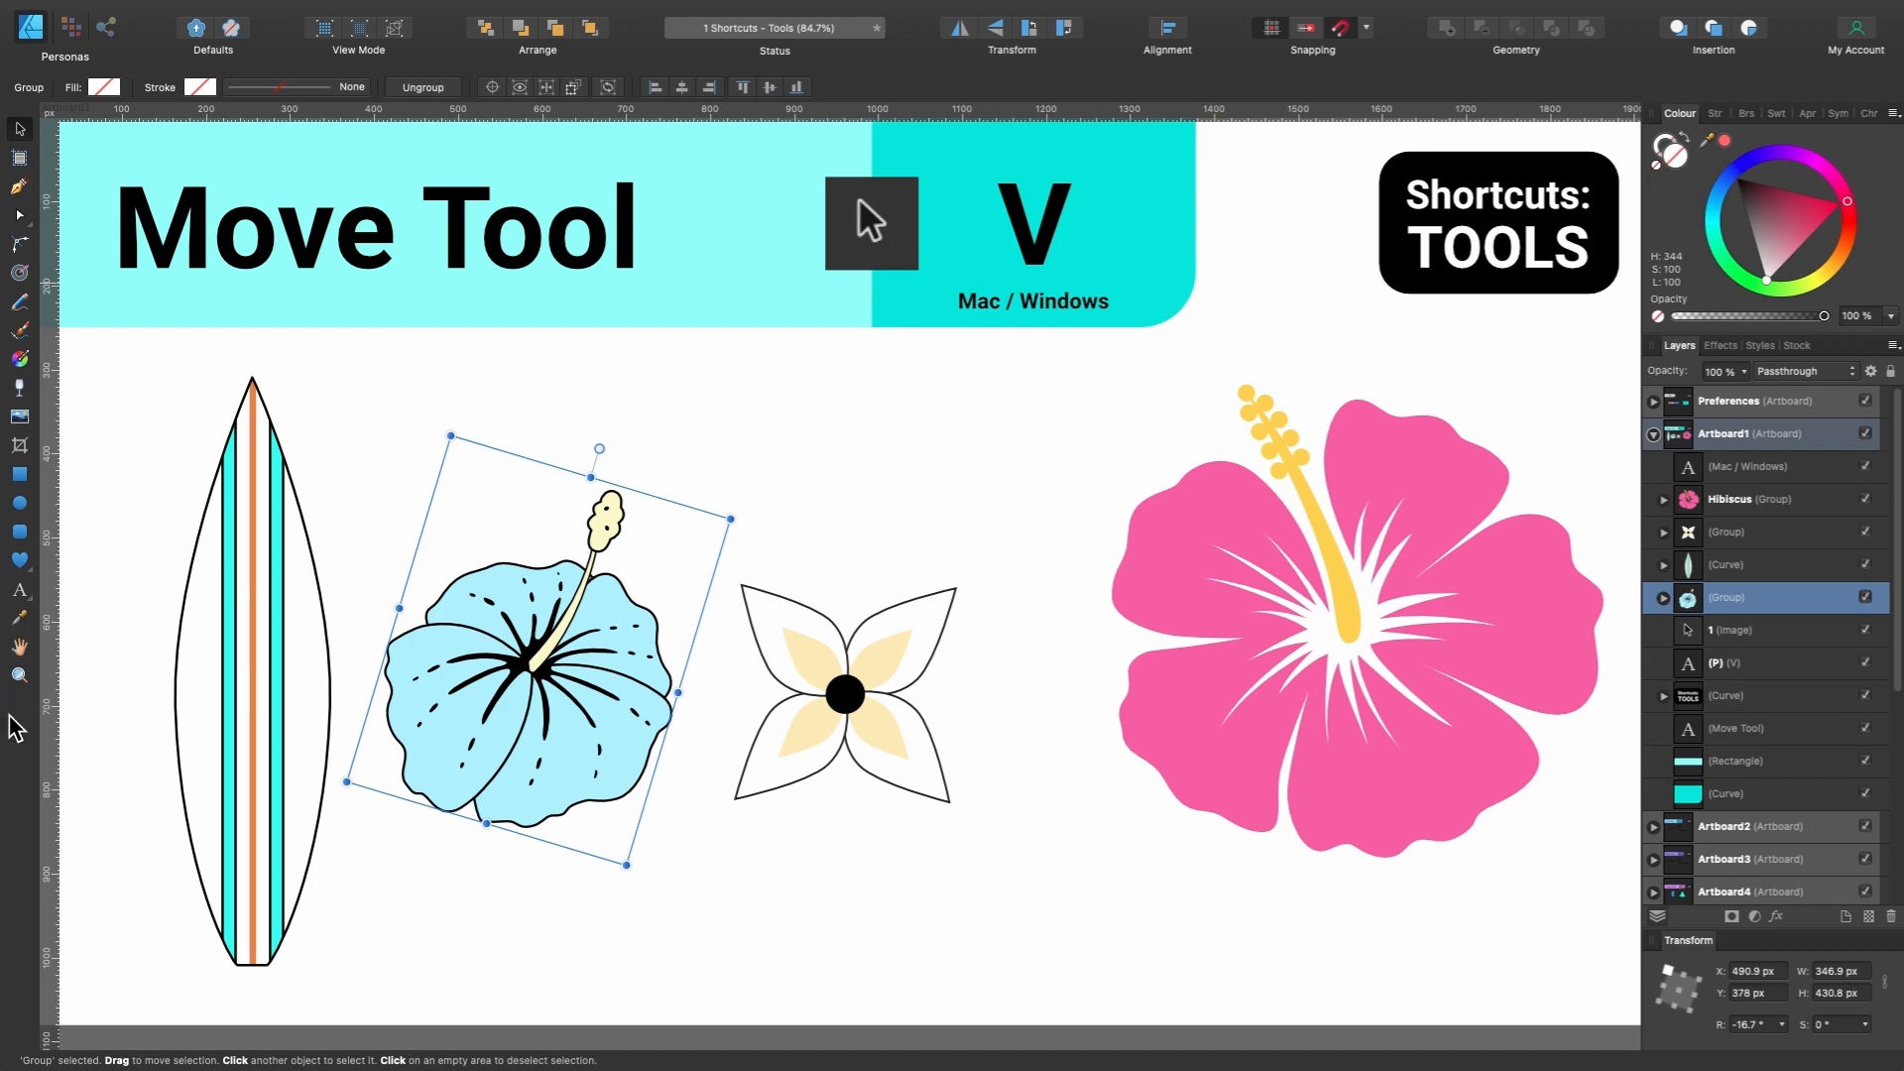
left_click(336, 518)
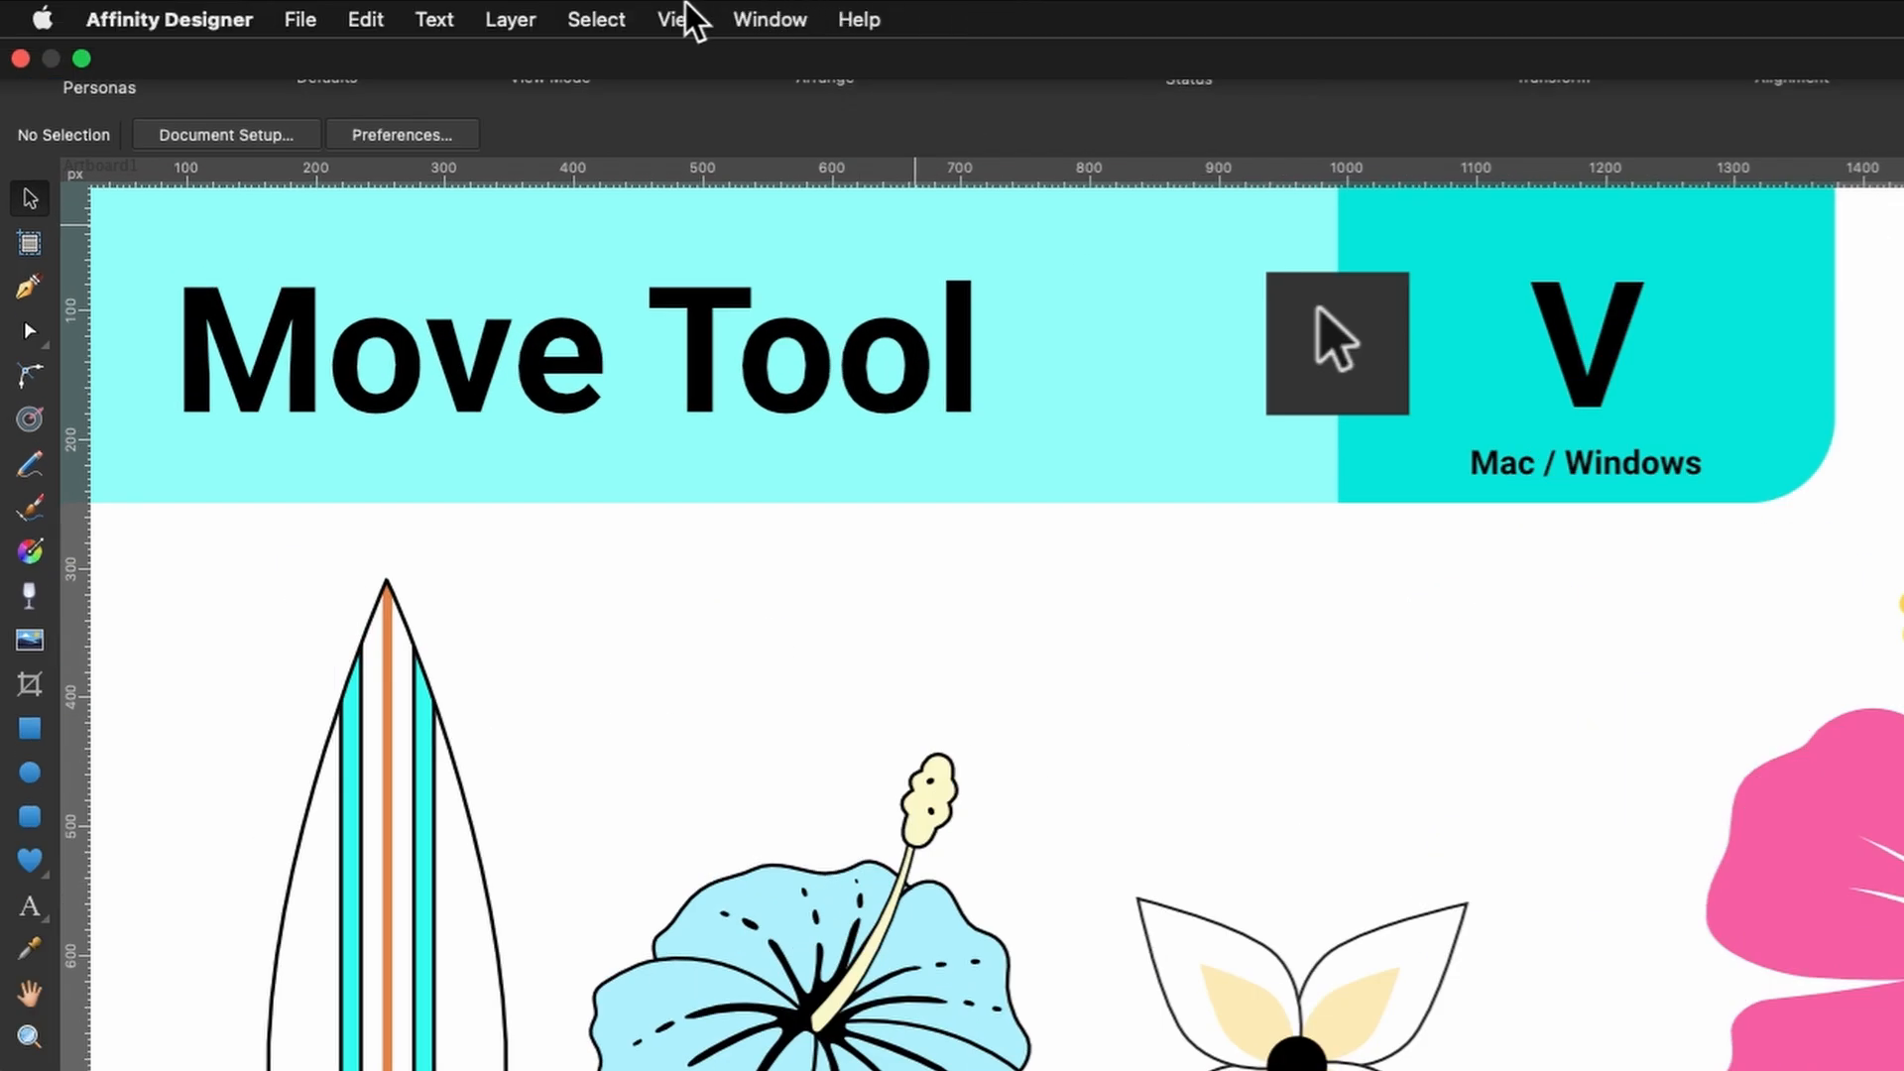
Open the tool customisation view, examine the choices for the number of columns, and close it without changes.
left_click(694, 5)
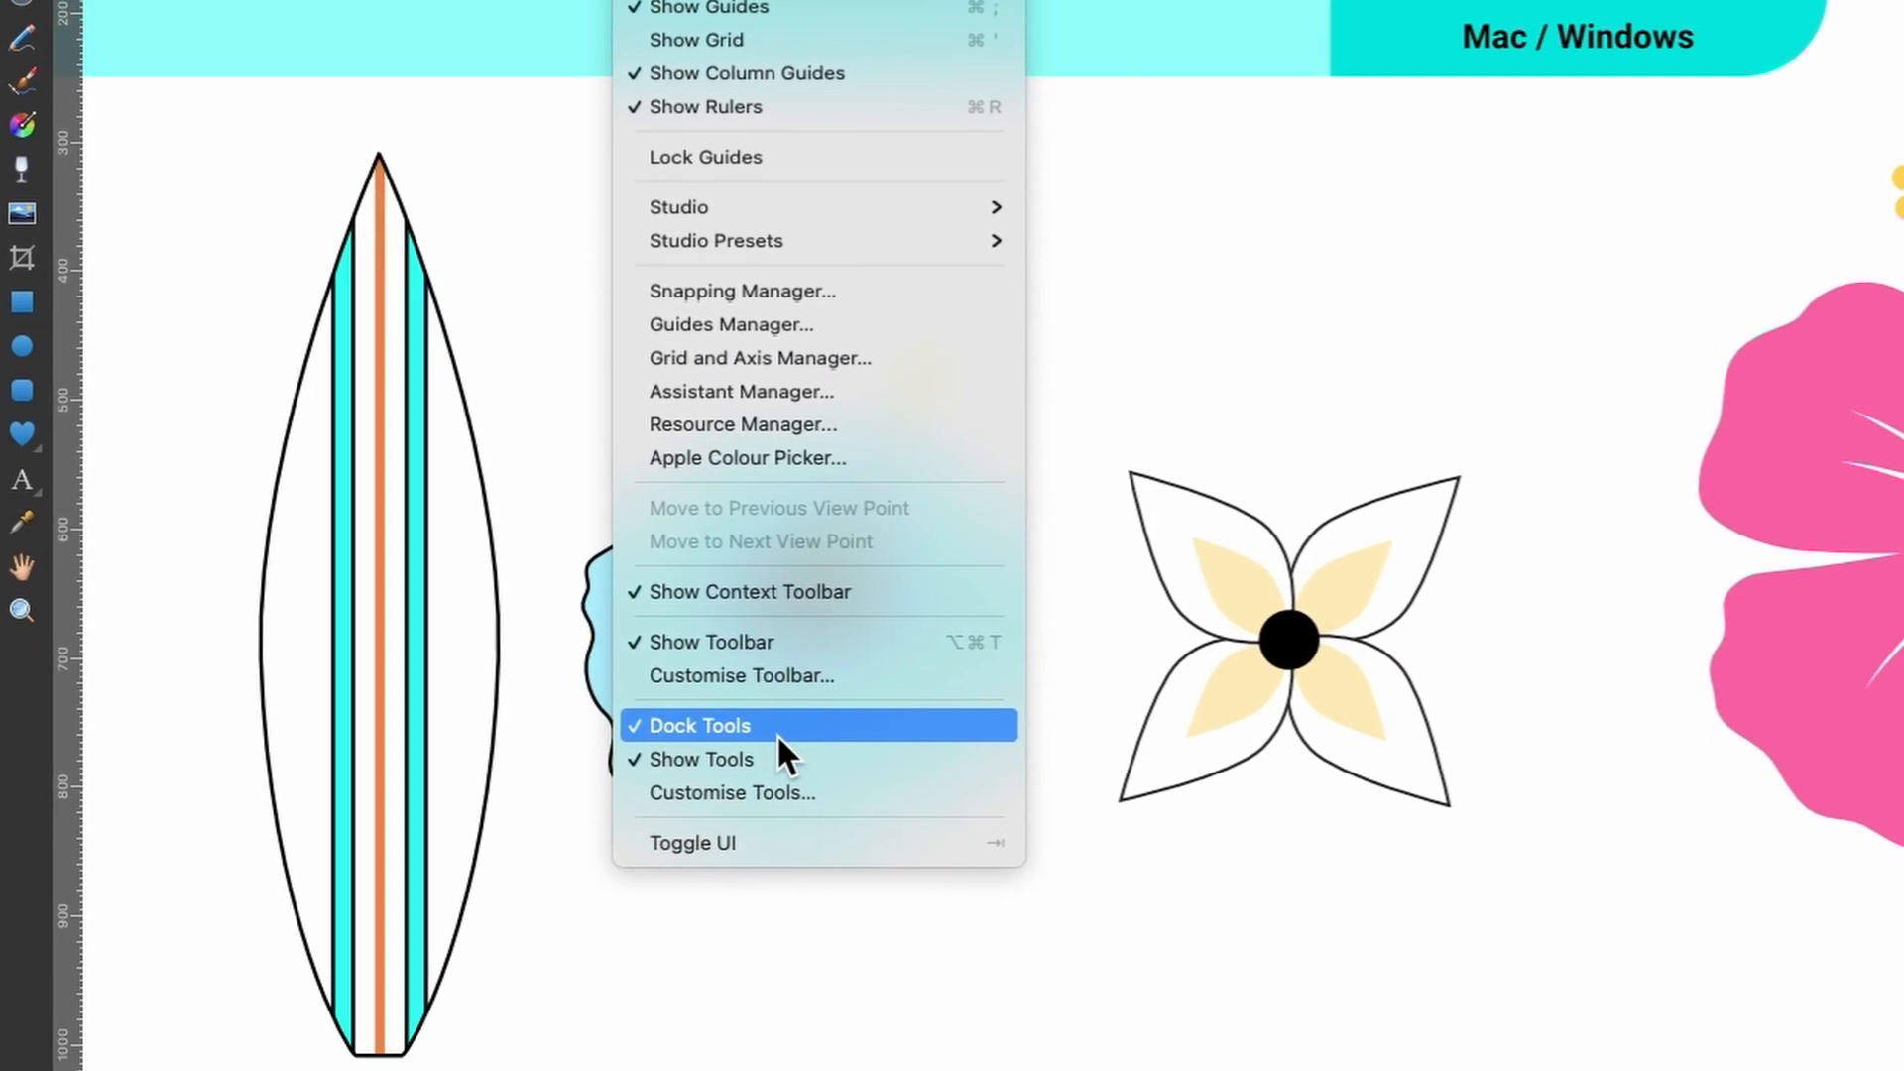
left_click(783, 813)
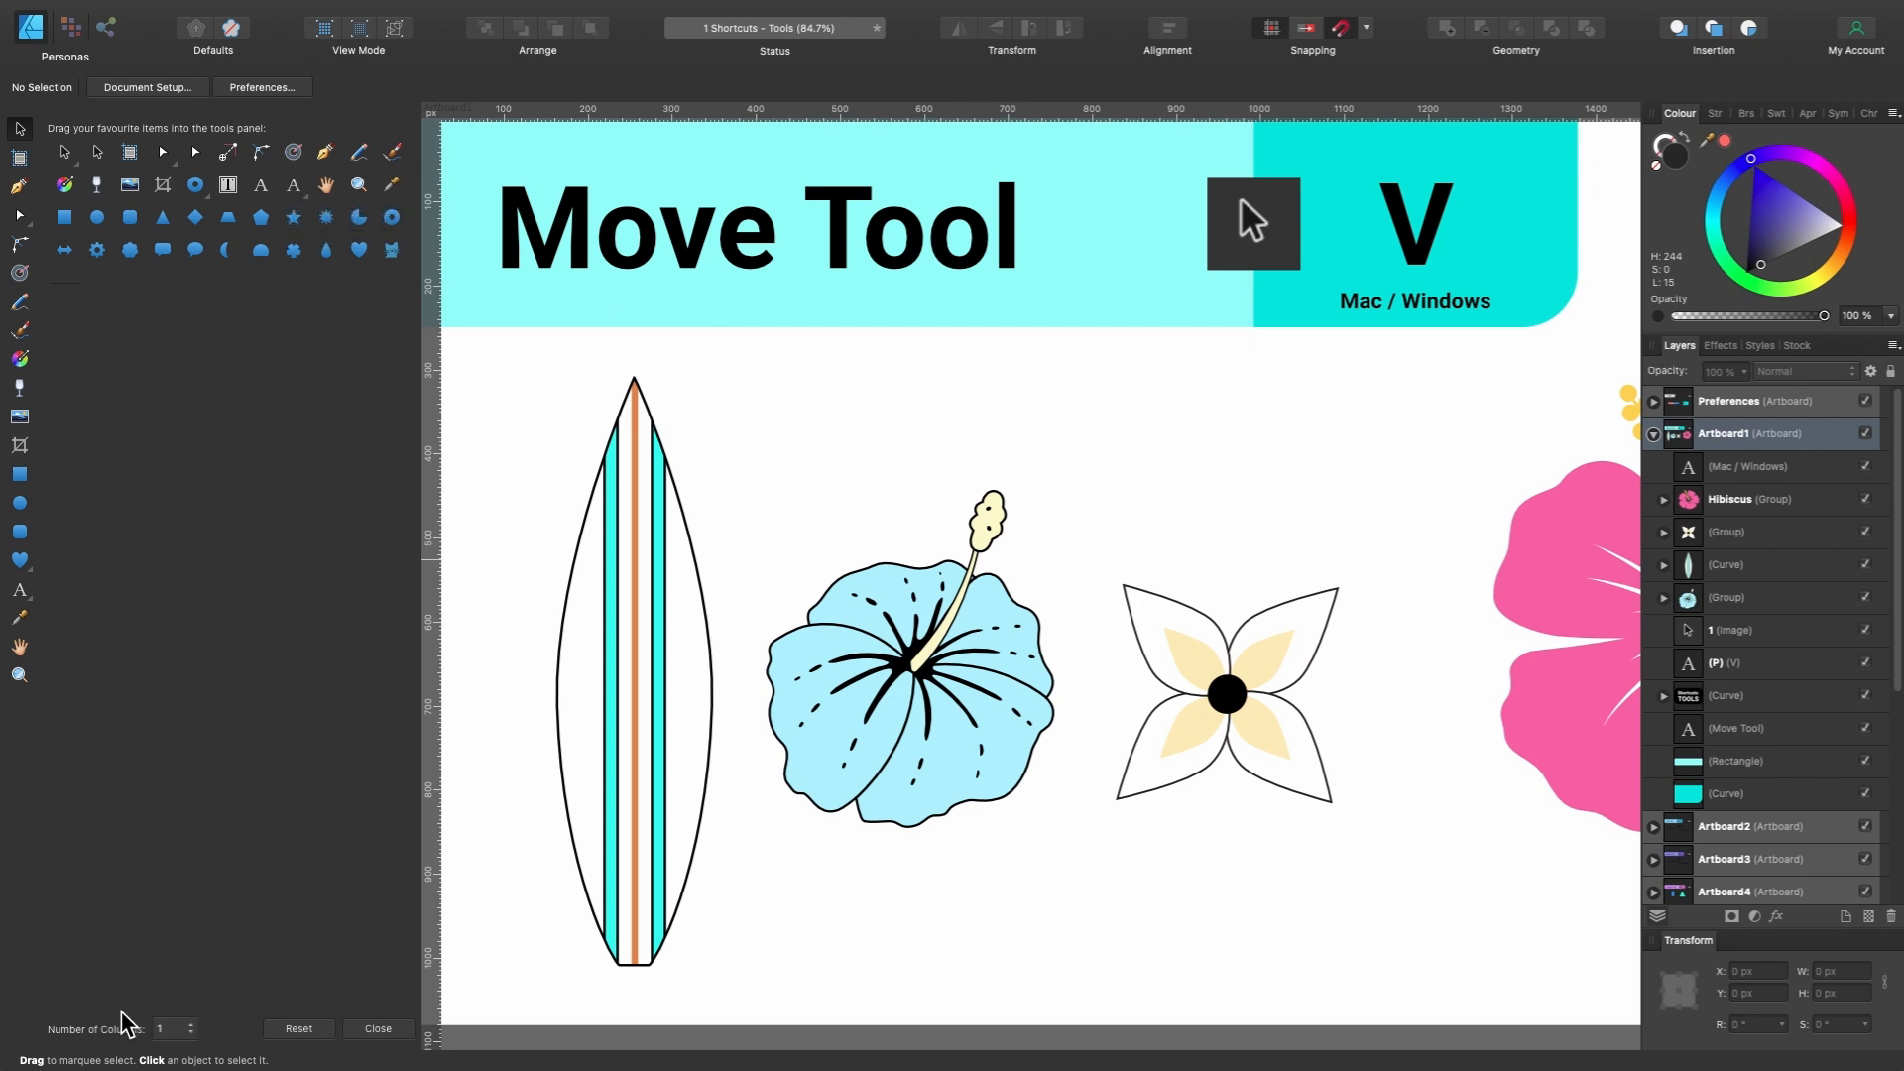
left_click(180, 1028)
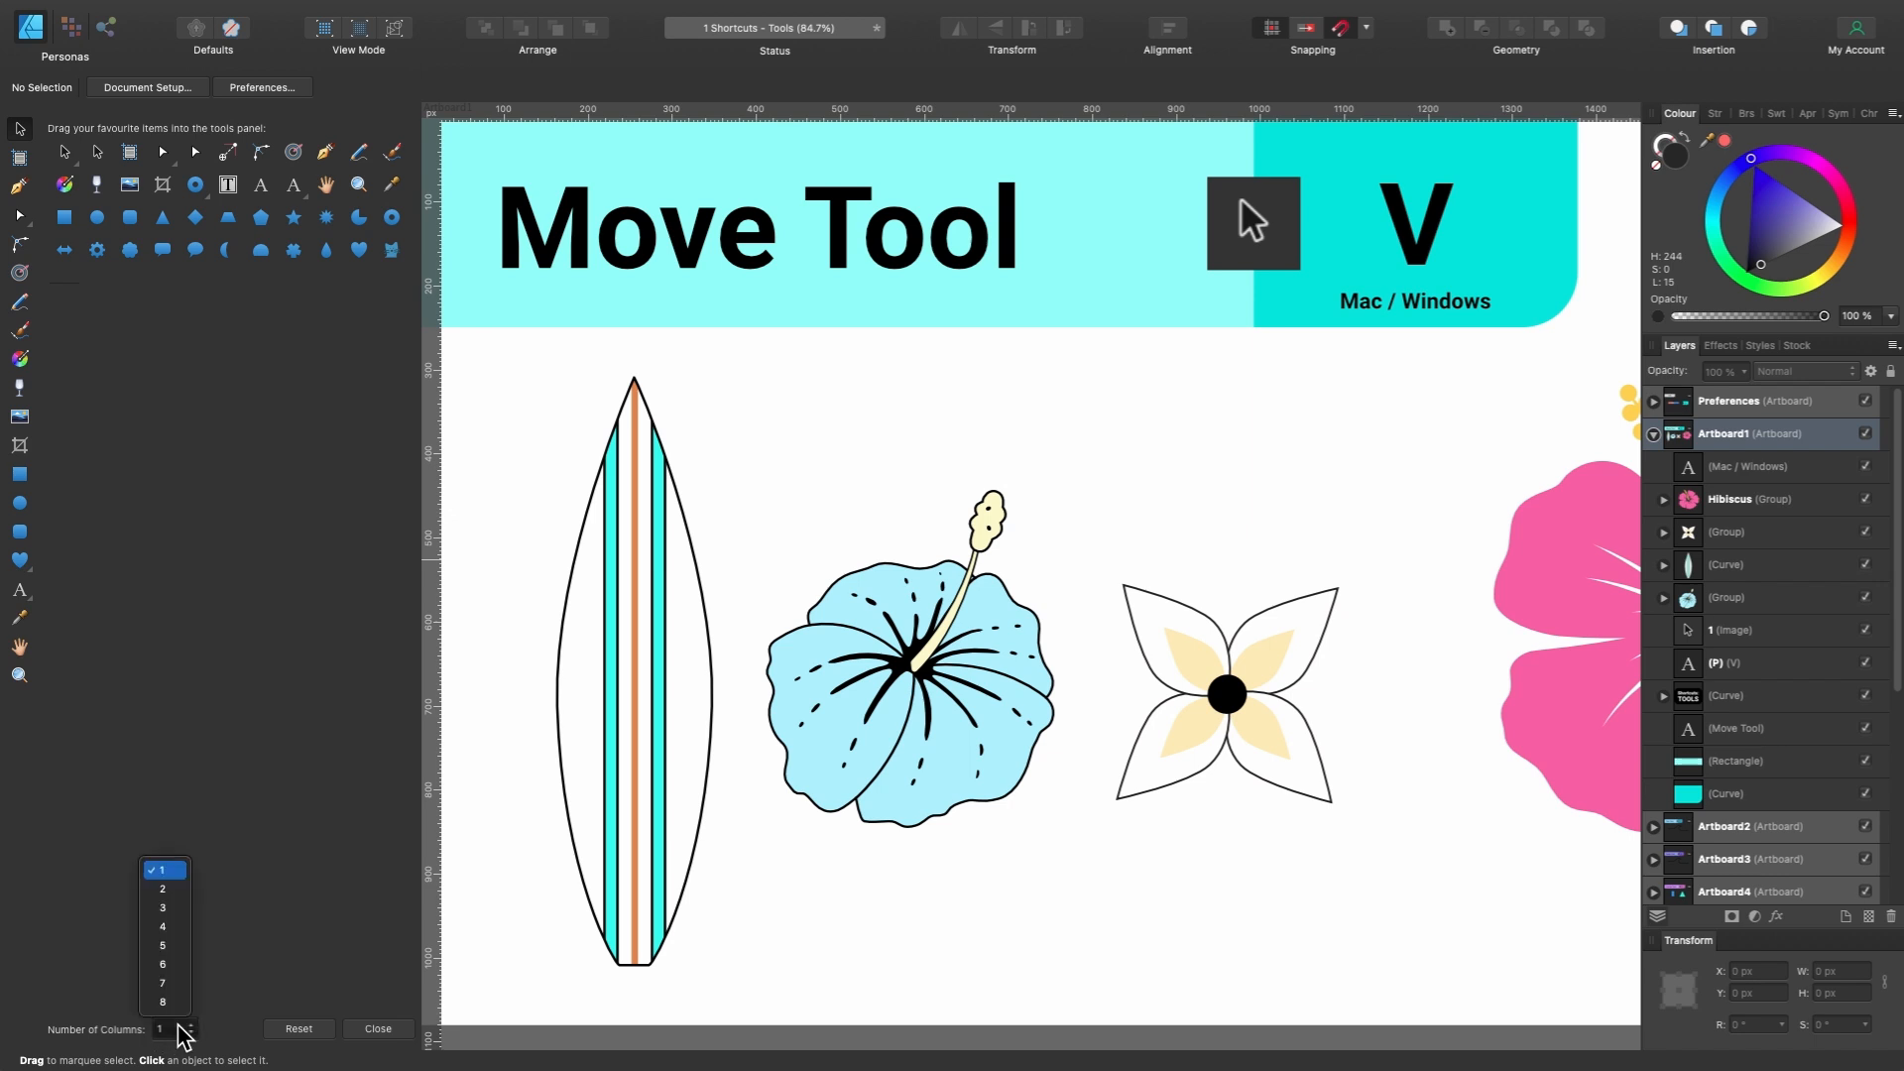
left_click(268, 841)
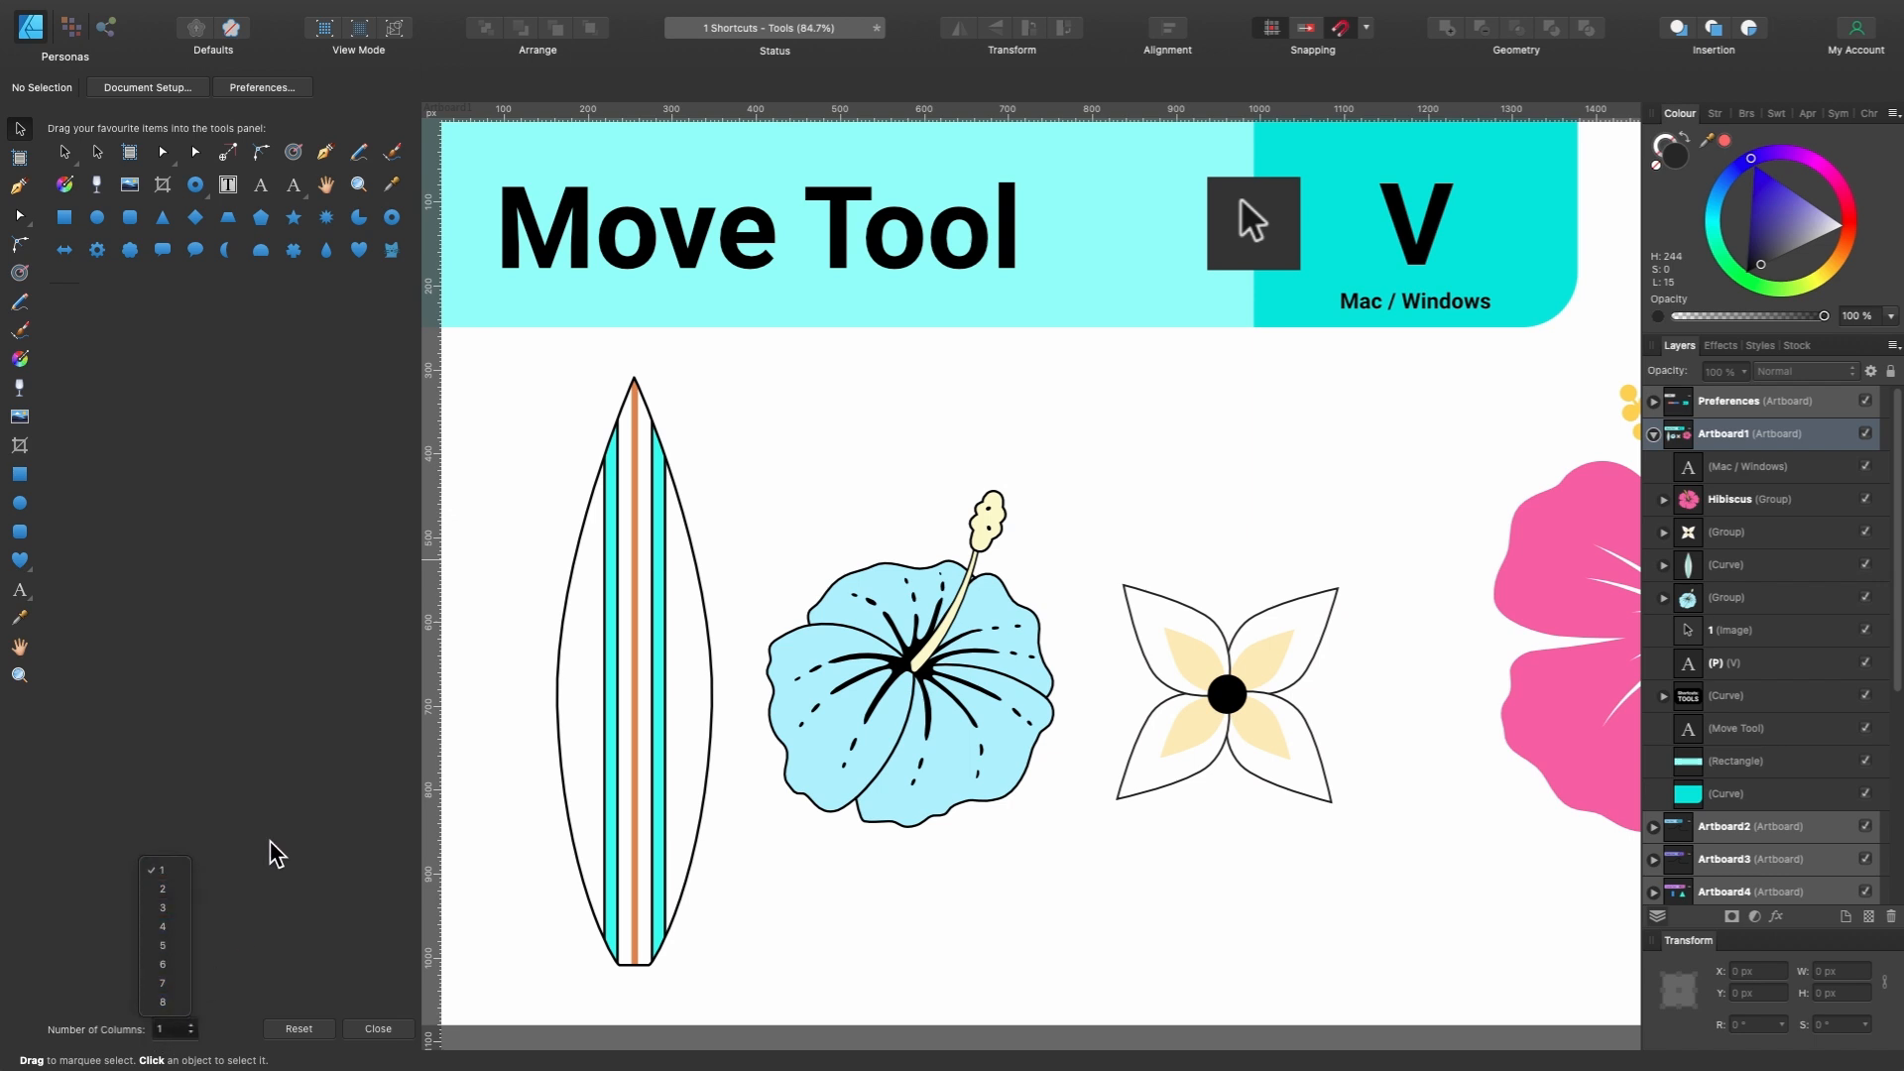
left_click(378, 1029)
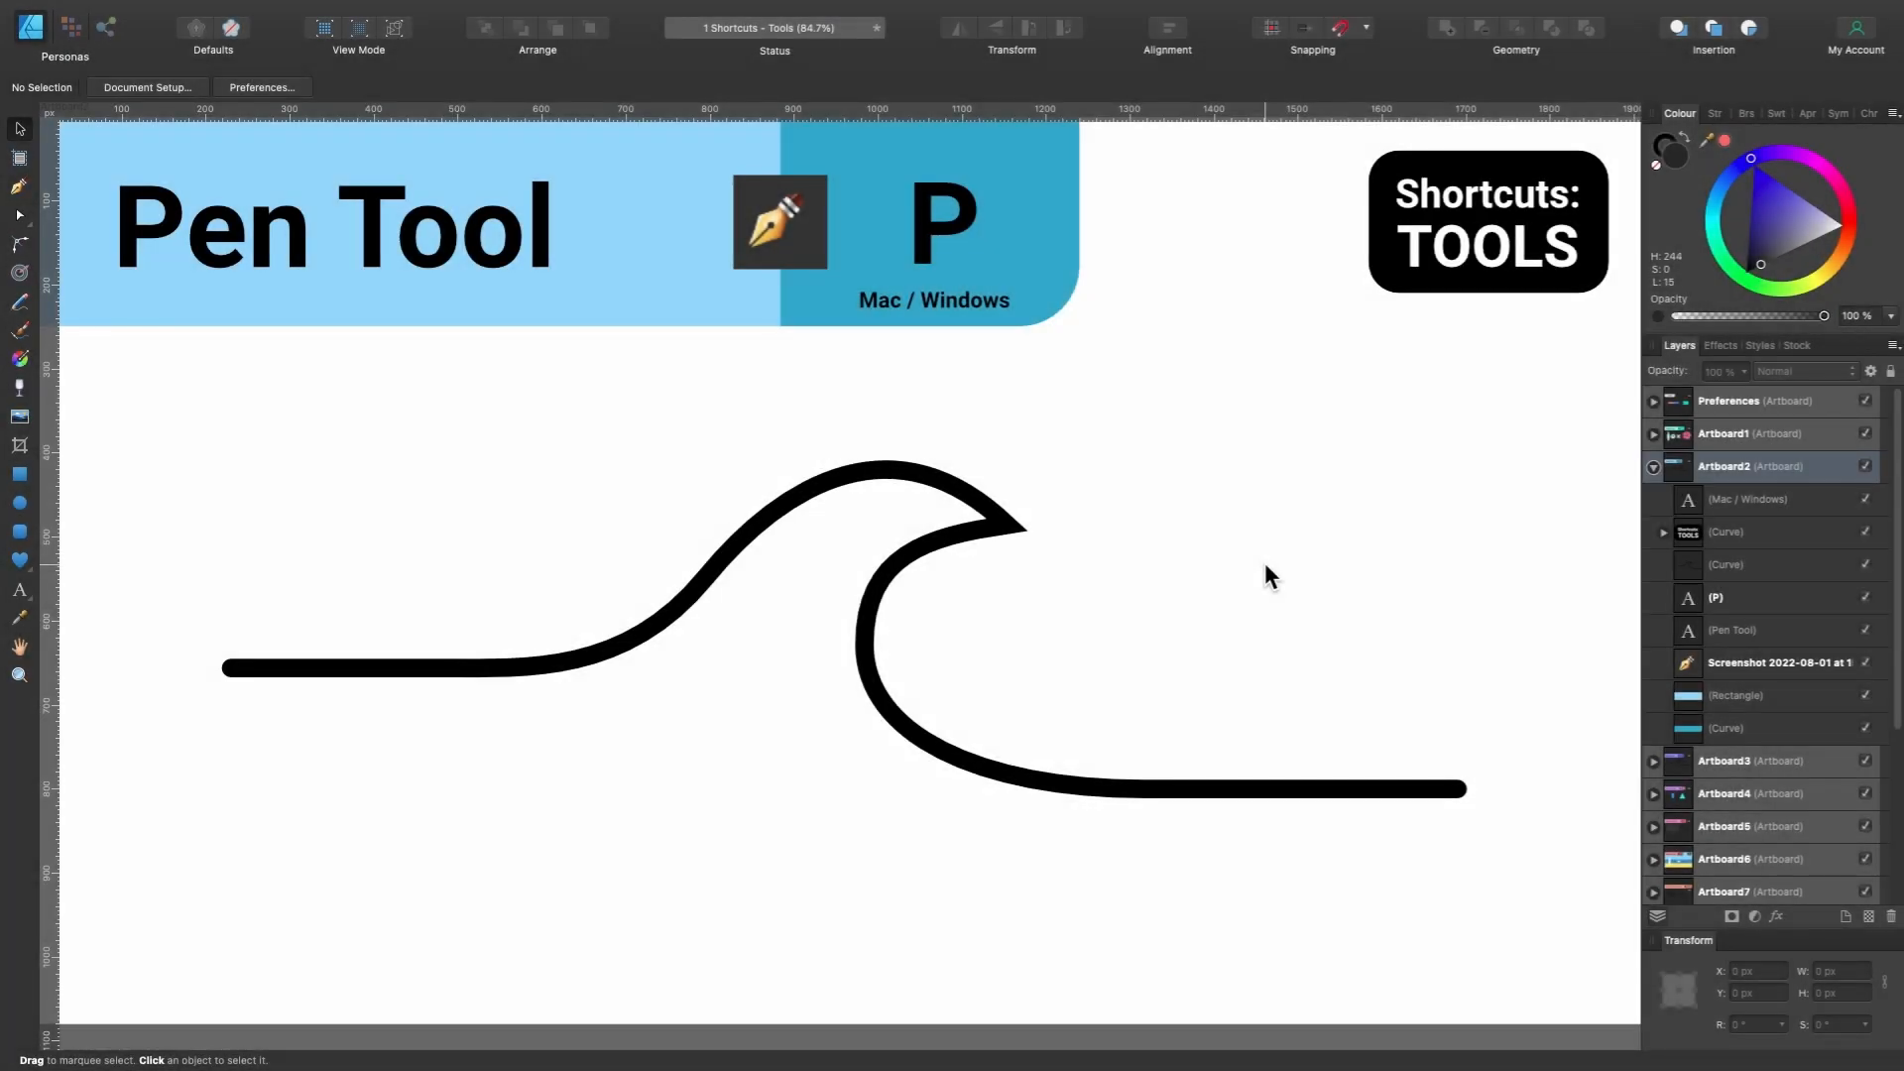
Draw a wave-shaped curve above the existing wave with the Pen tool, using a flat start, a smooth crest and an end point.
key("p")
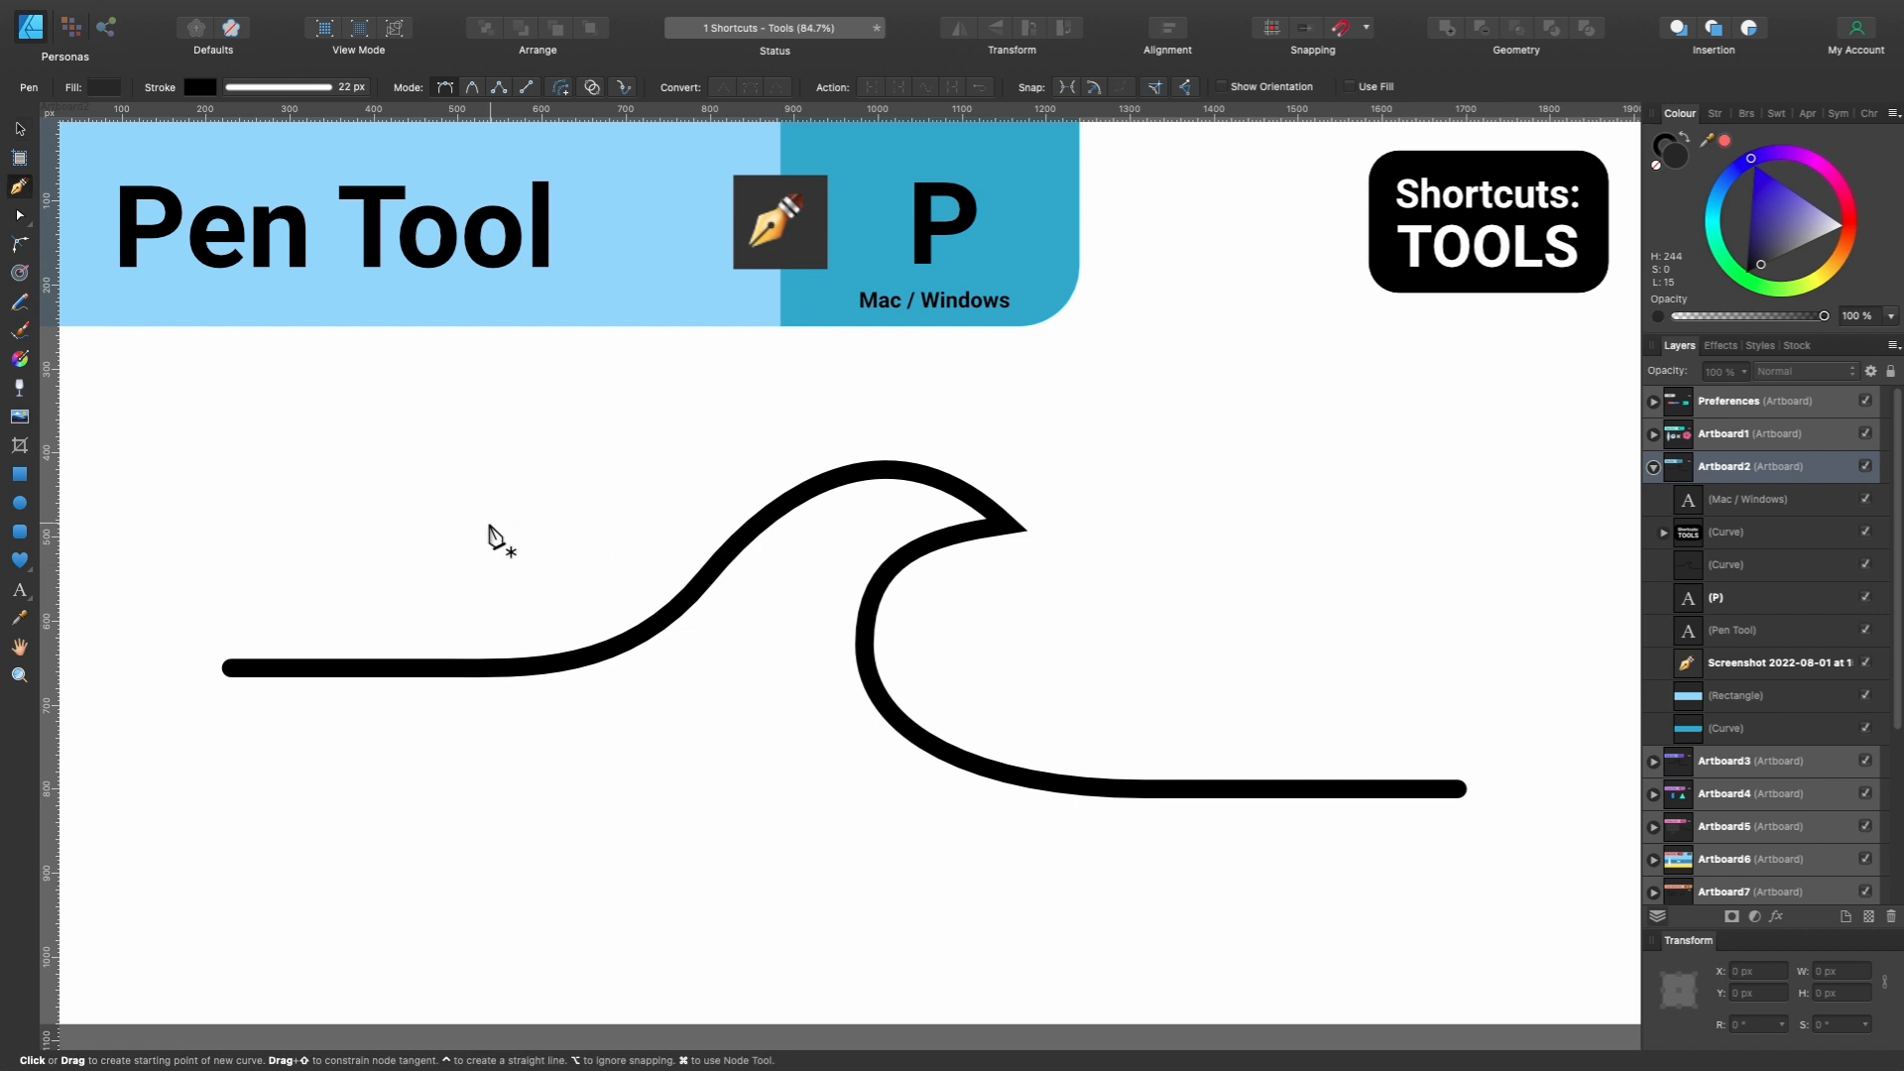
left_click(266, 560)
left_click_drag(535, 553, 669, 536)
left_click_drag(887, 386, 1040, 409)
left_click(1180, 552)
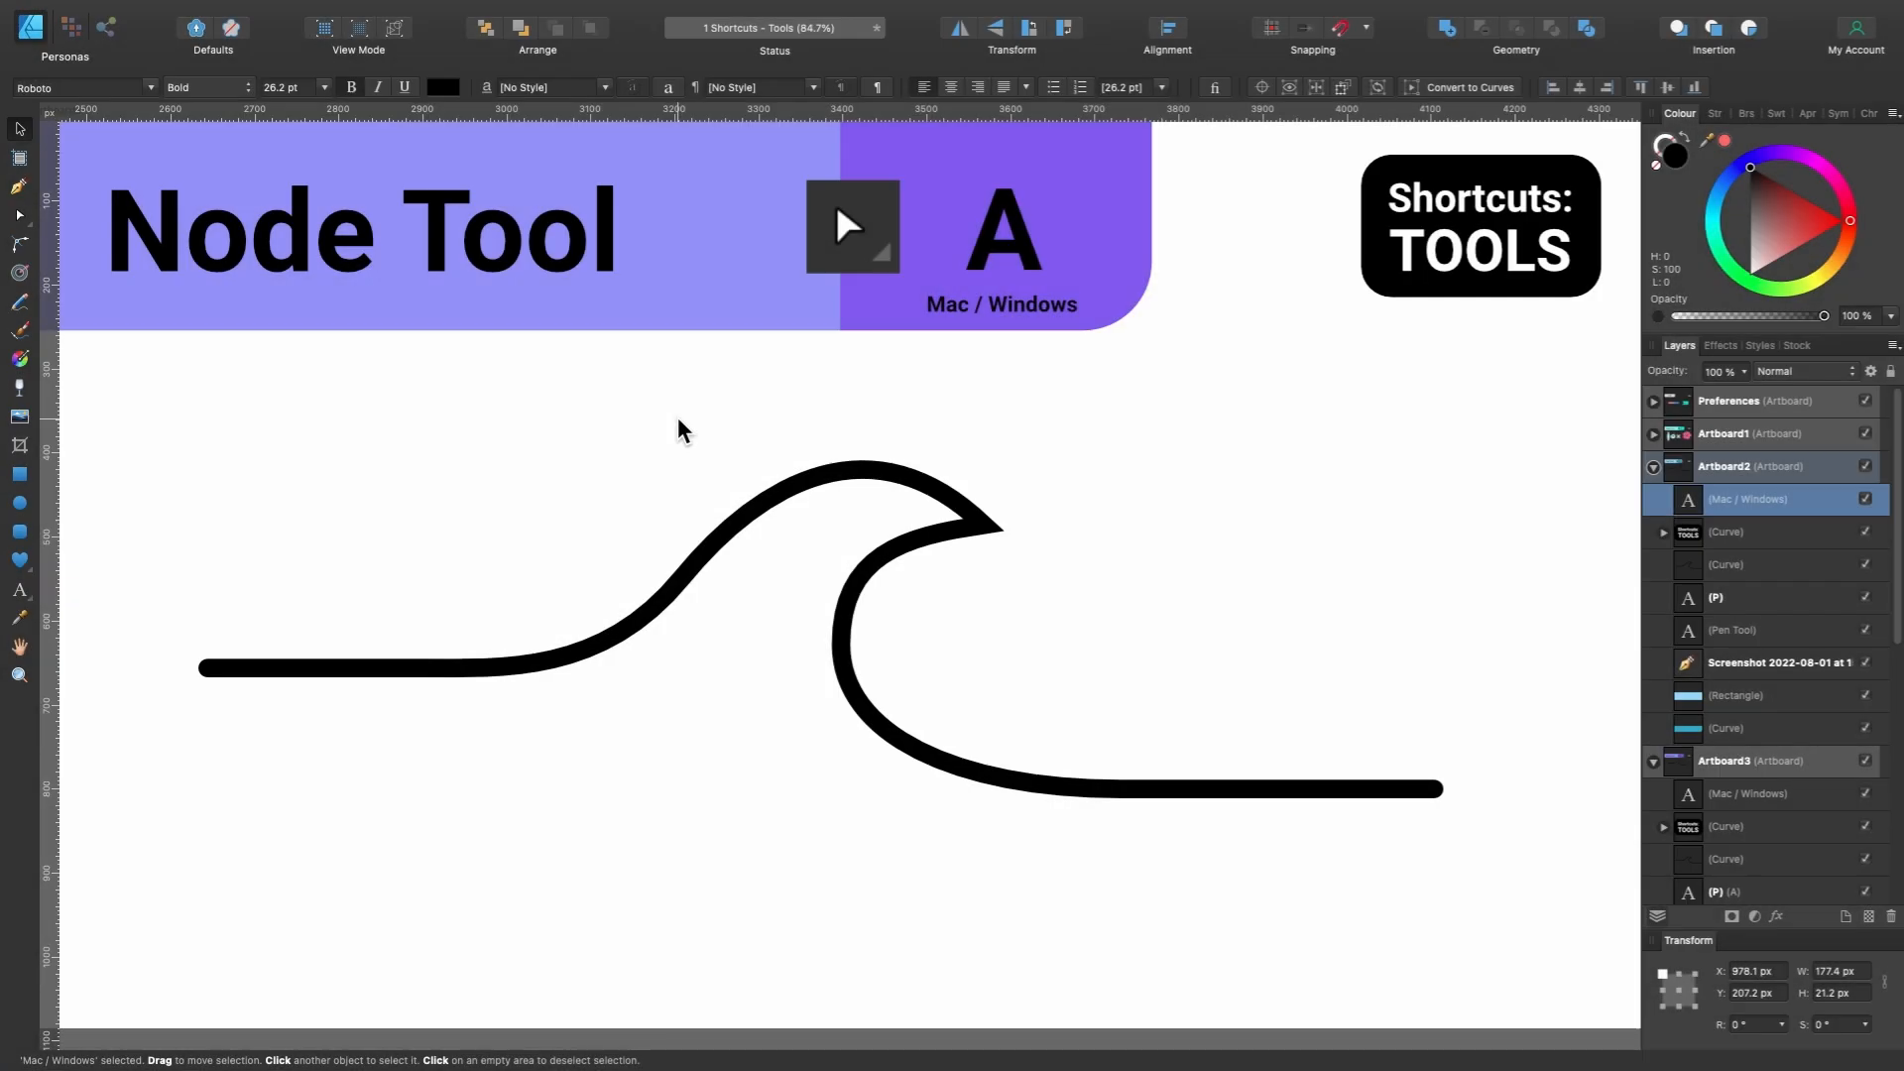
Reshape the wave curve with the Node tool by moving the node on its rising slope up and toward the crest.
key("a")
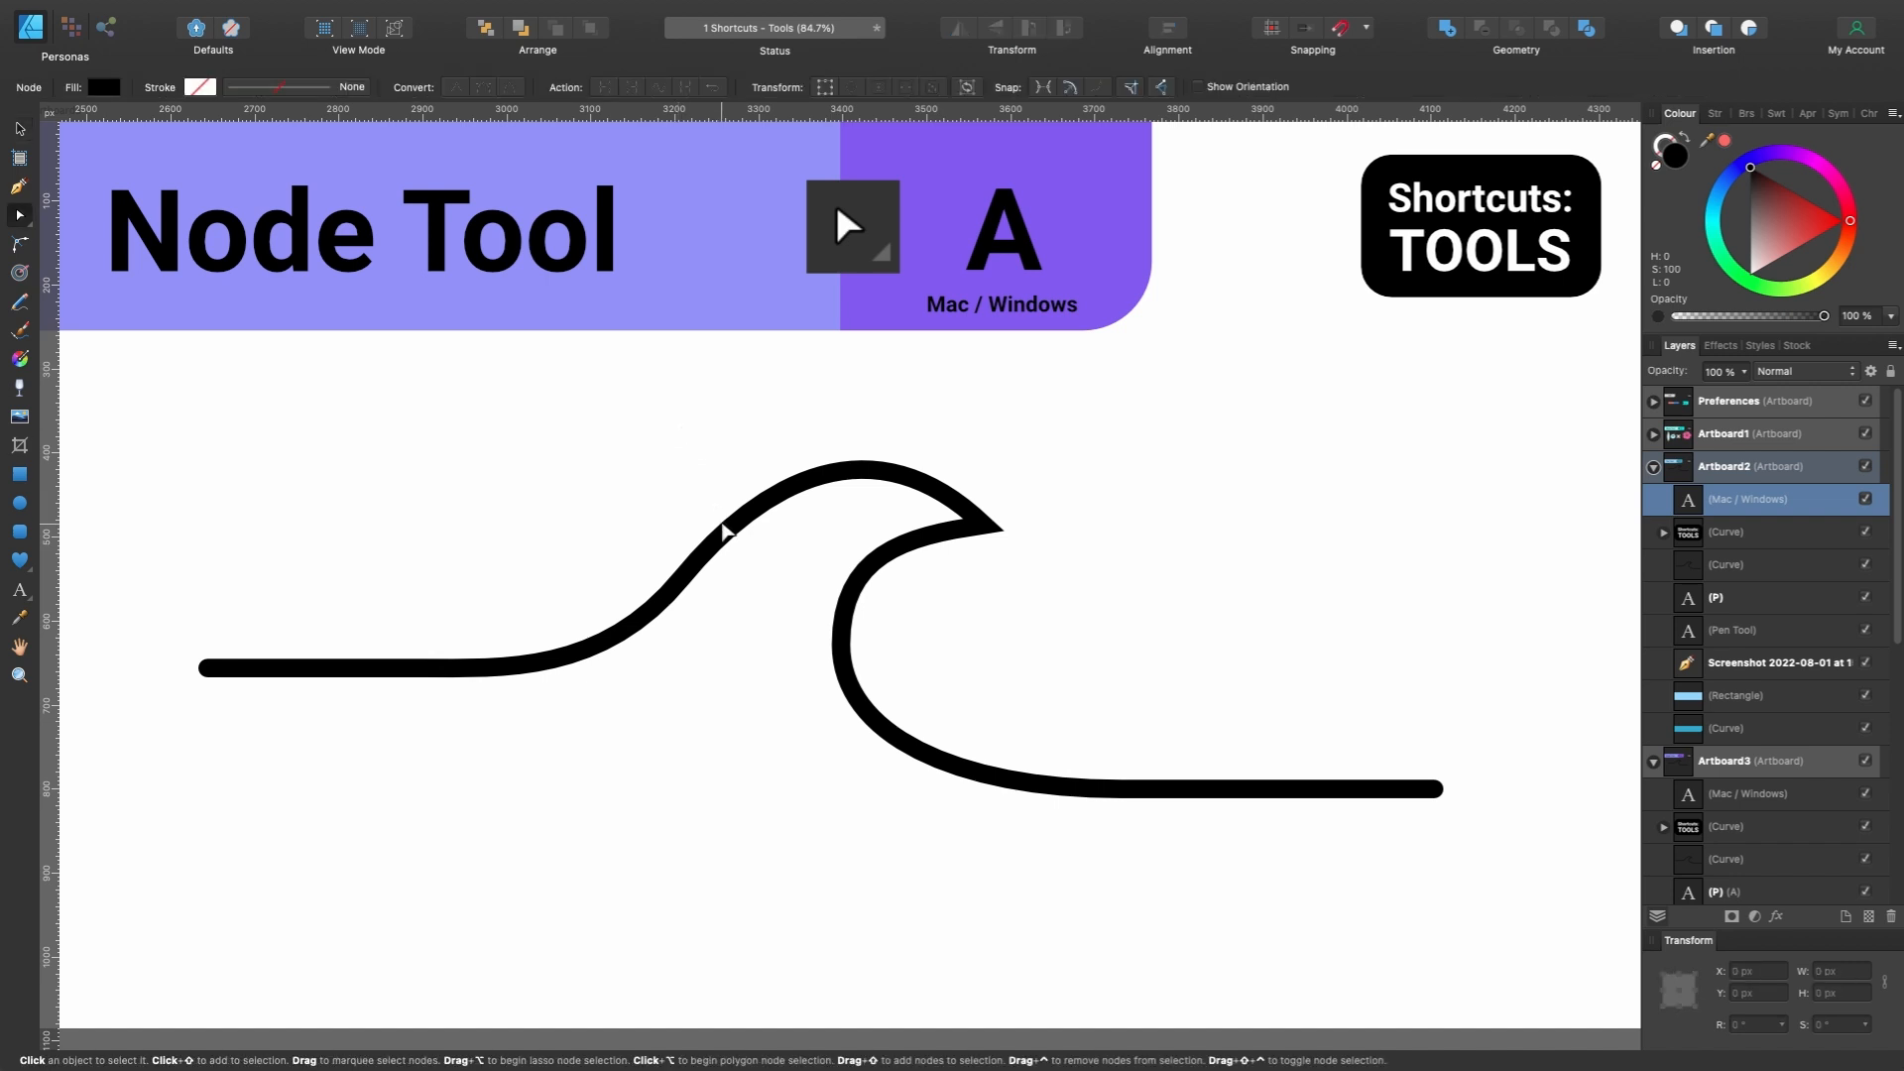
left_click(723, 527)
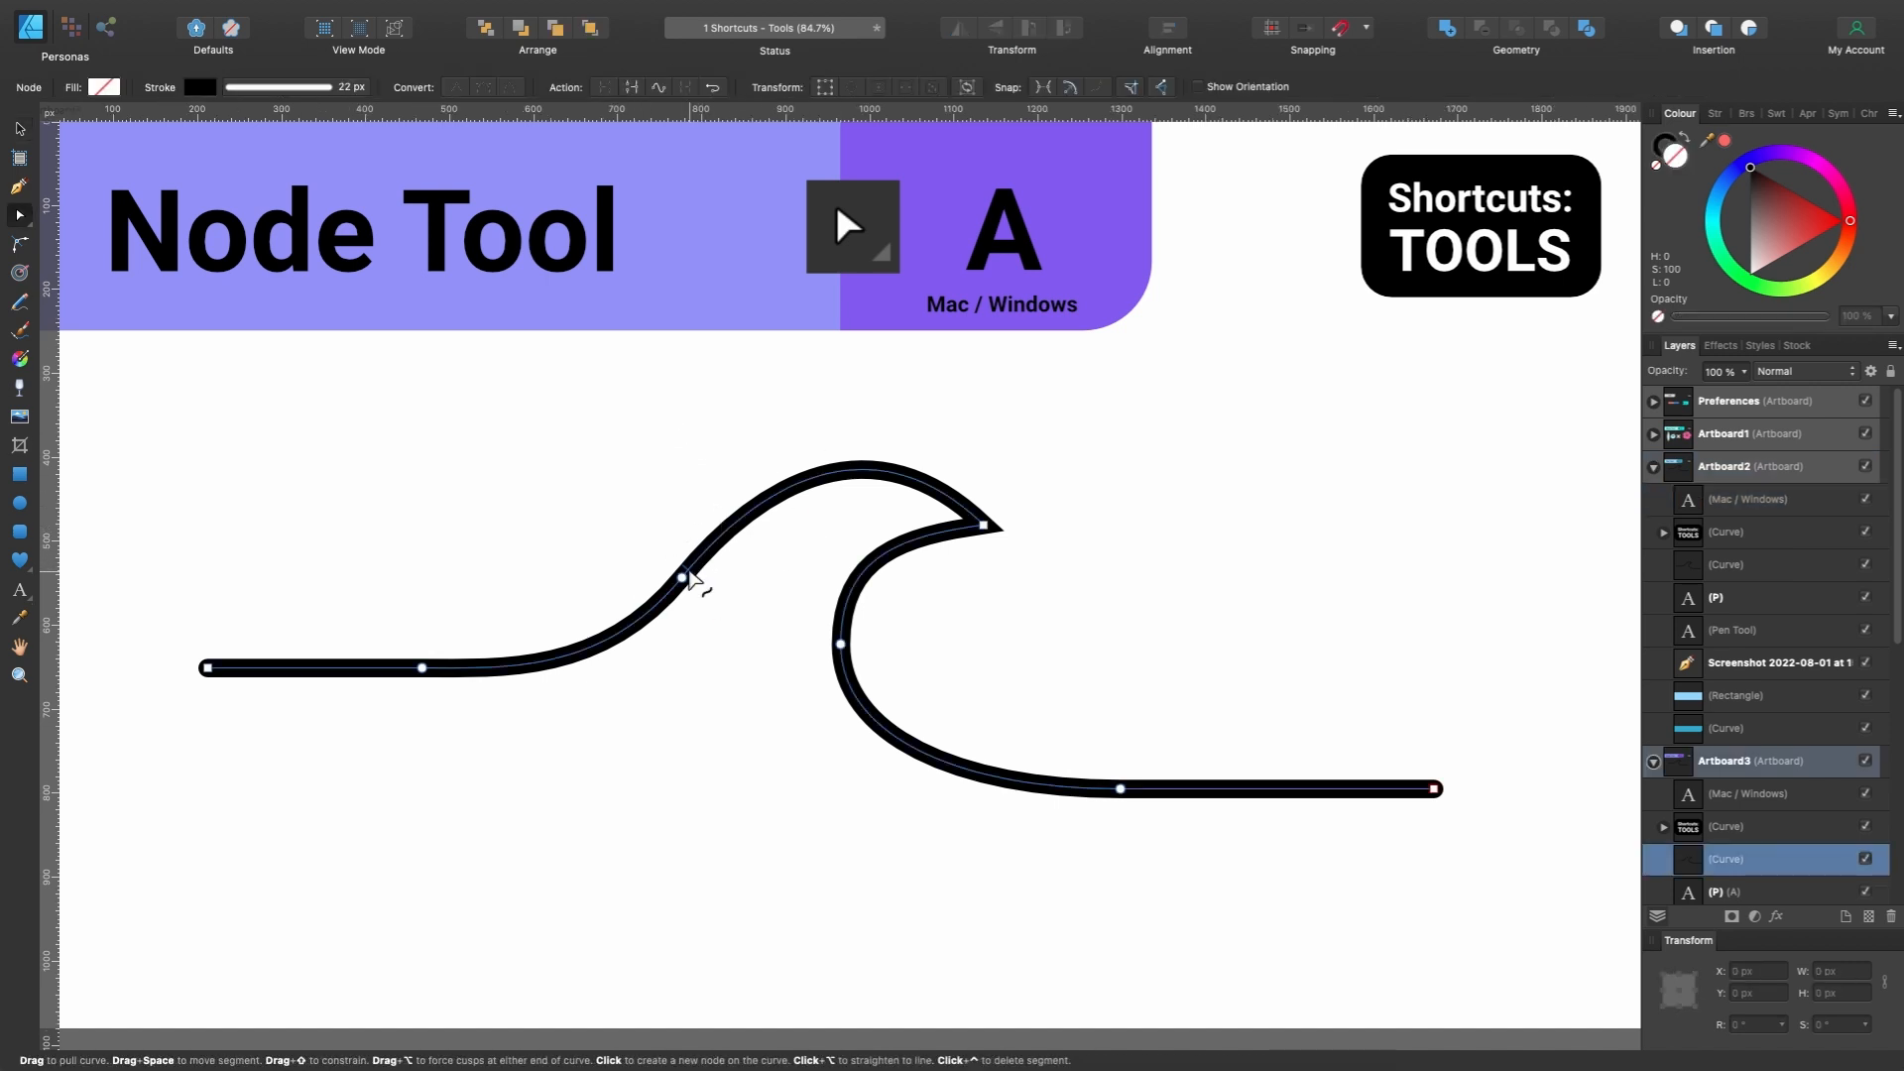
left_click_drag(683, 577, 770, 442)
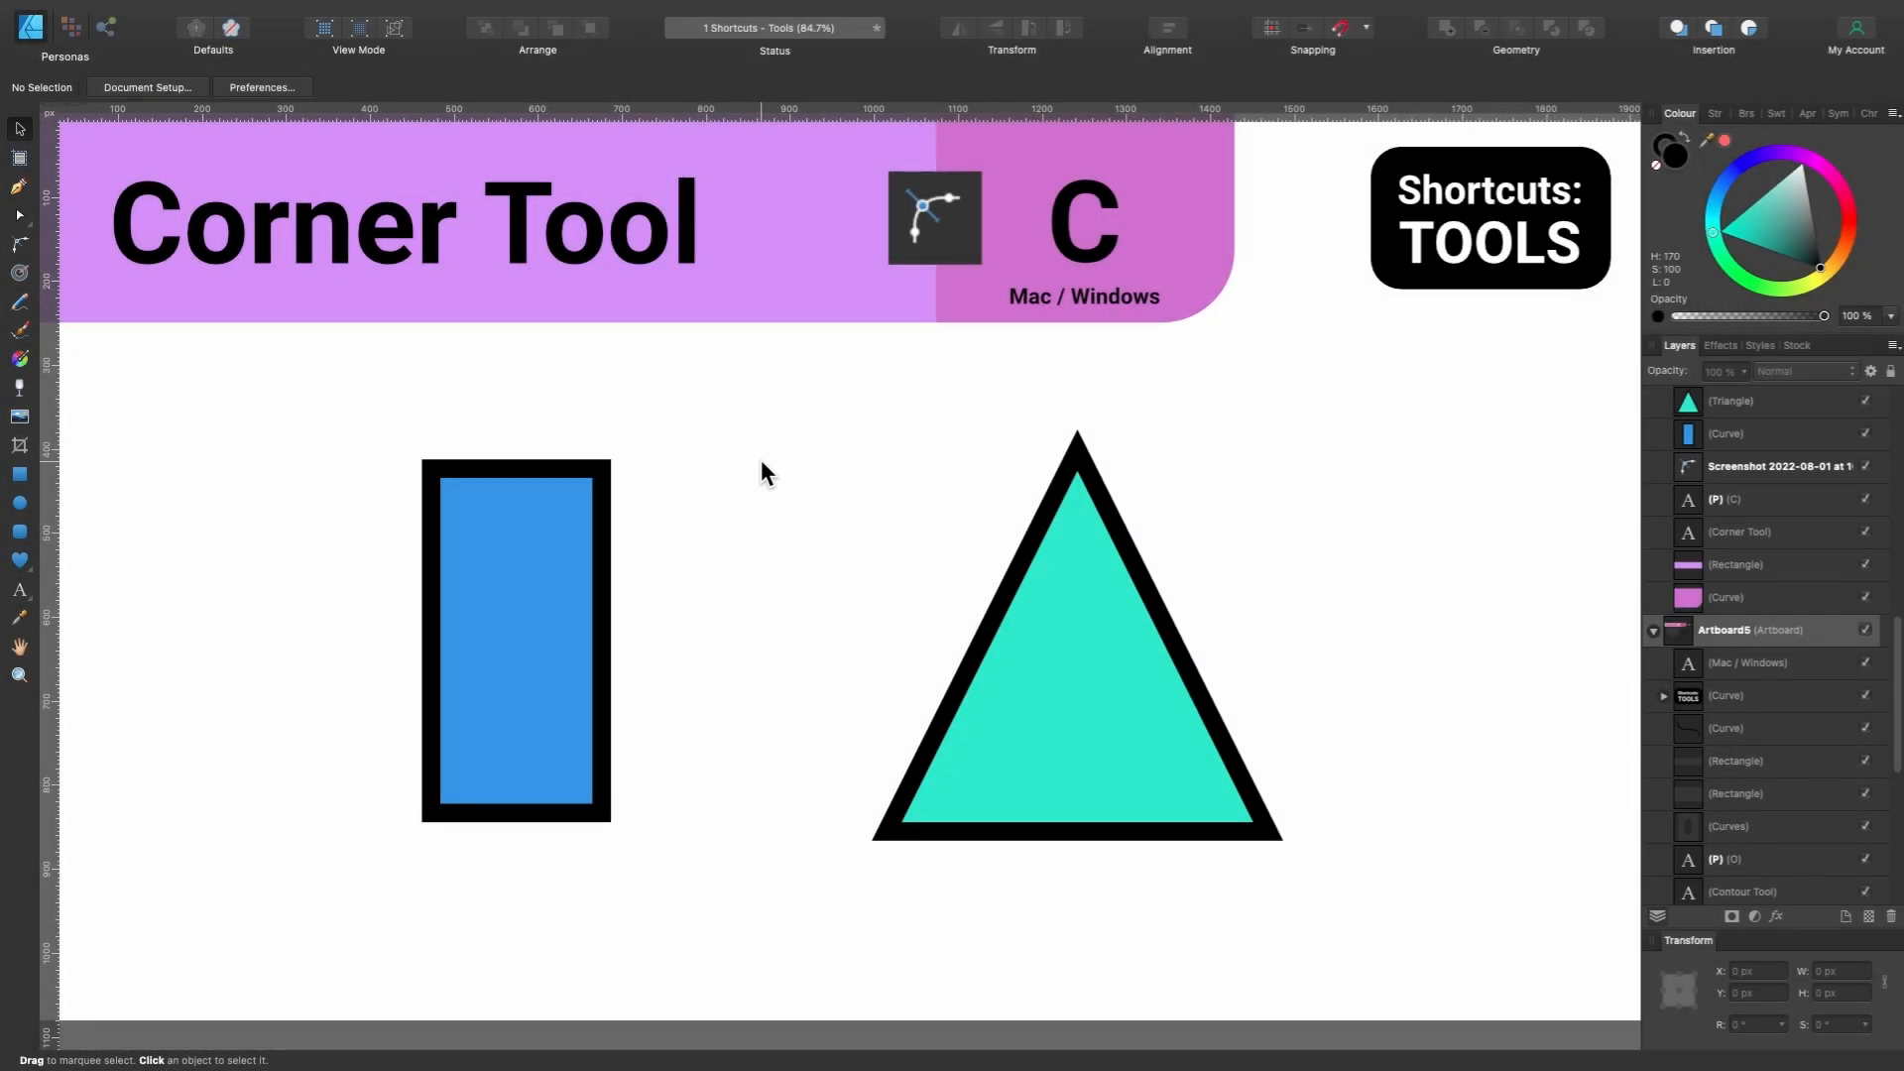
Round the blue rectangle's upper-right corner to a radius of about 136.8 px with the Corner tool and change its corner type to cutout.
key("c")
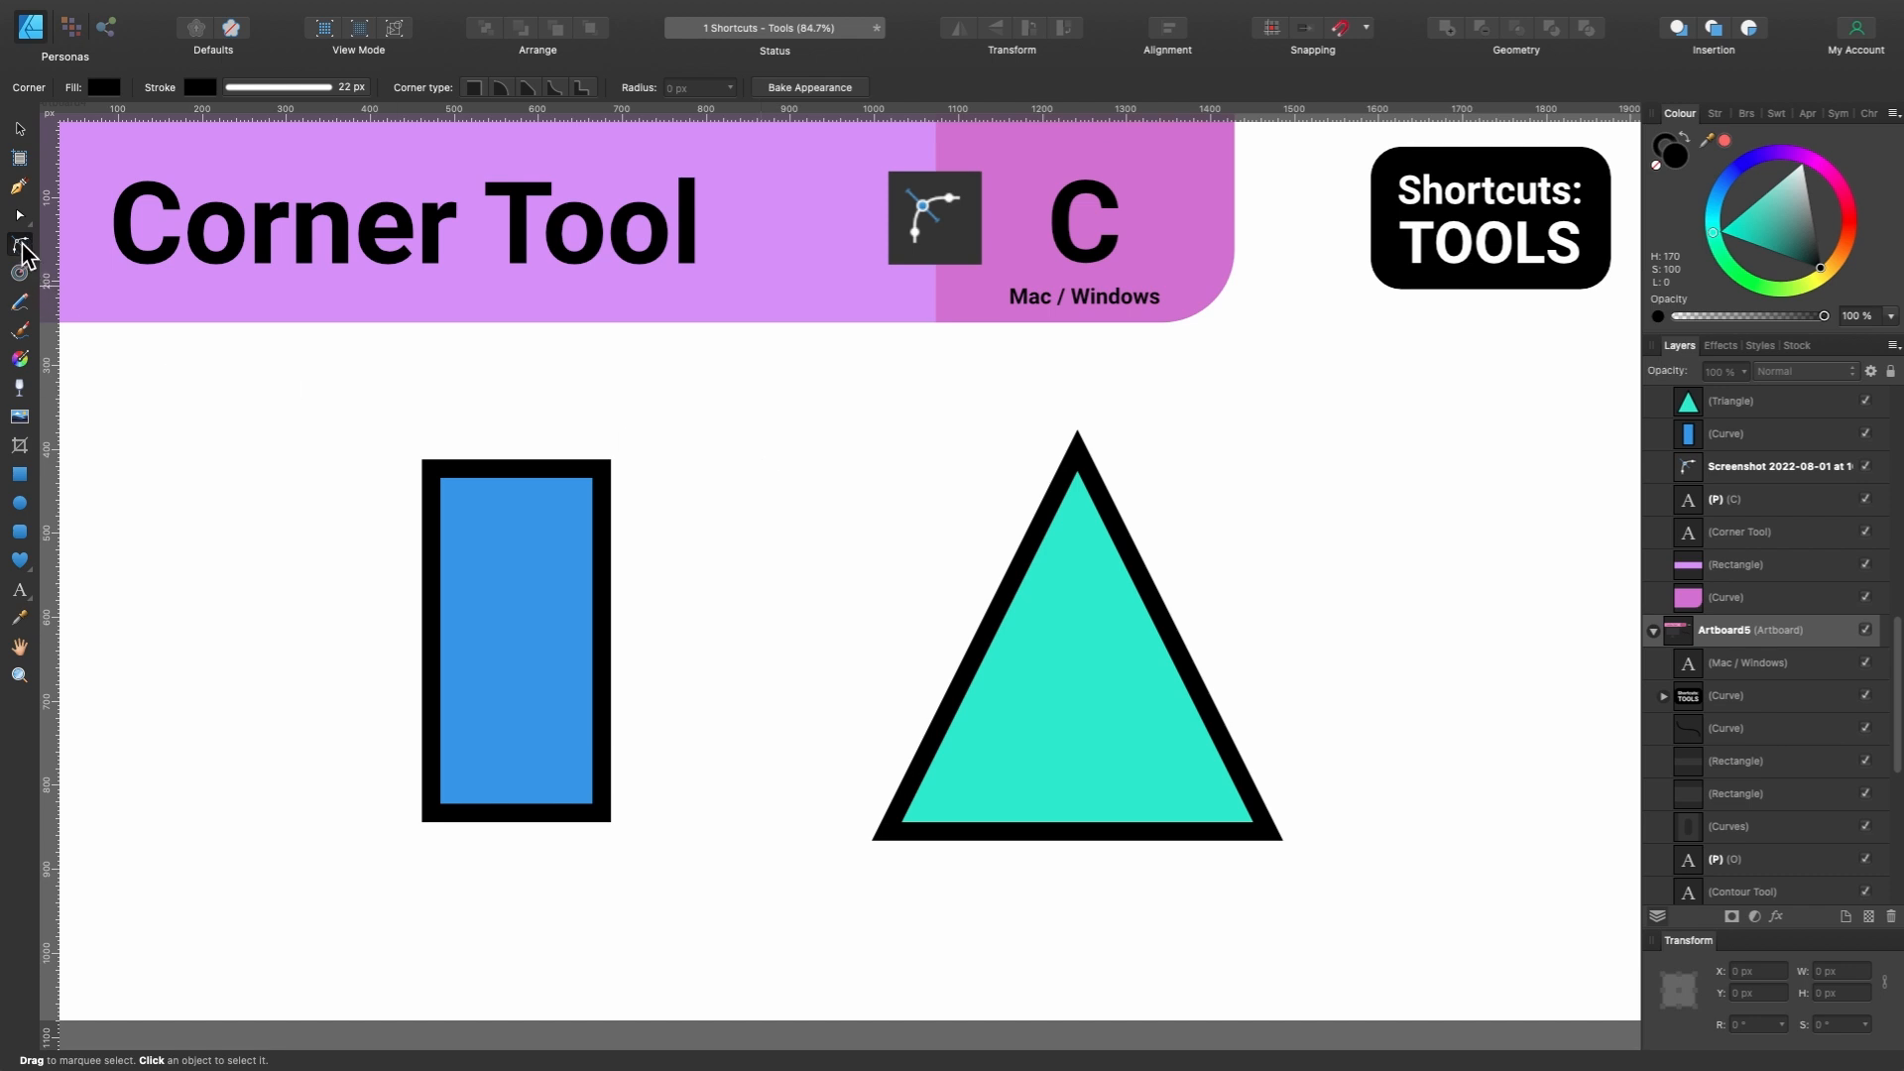
left_click(526, 495)
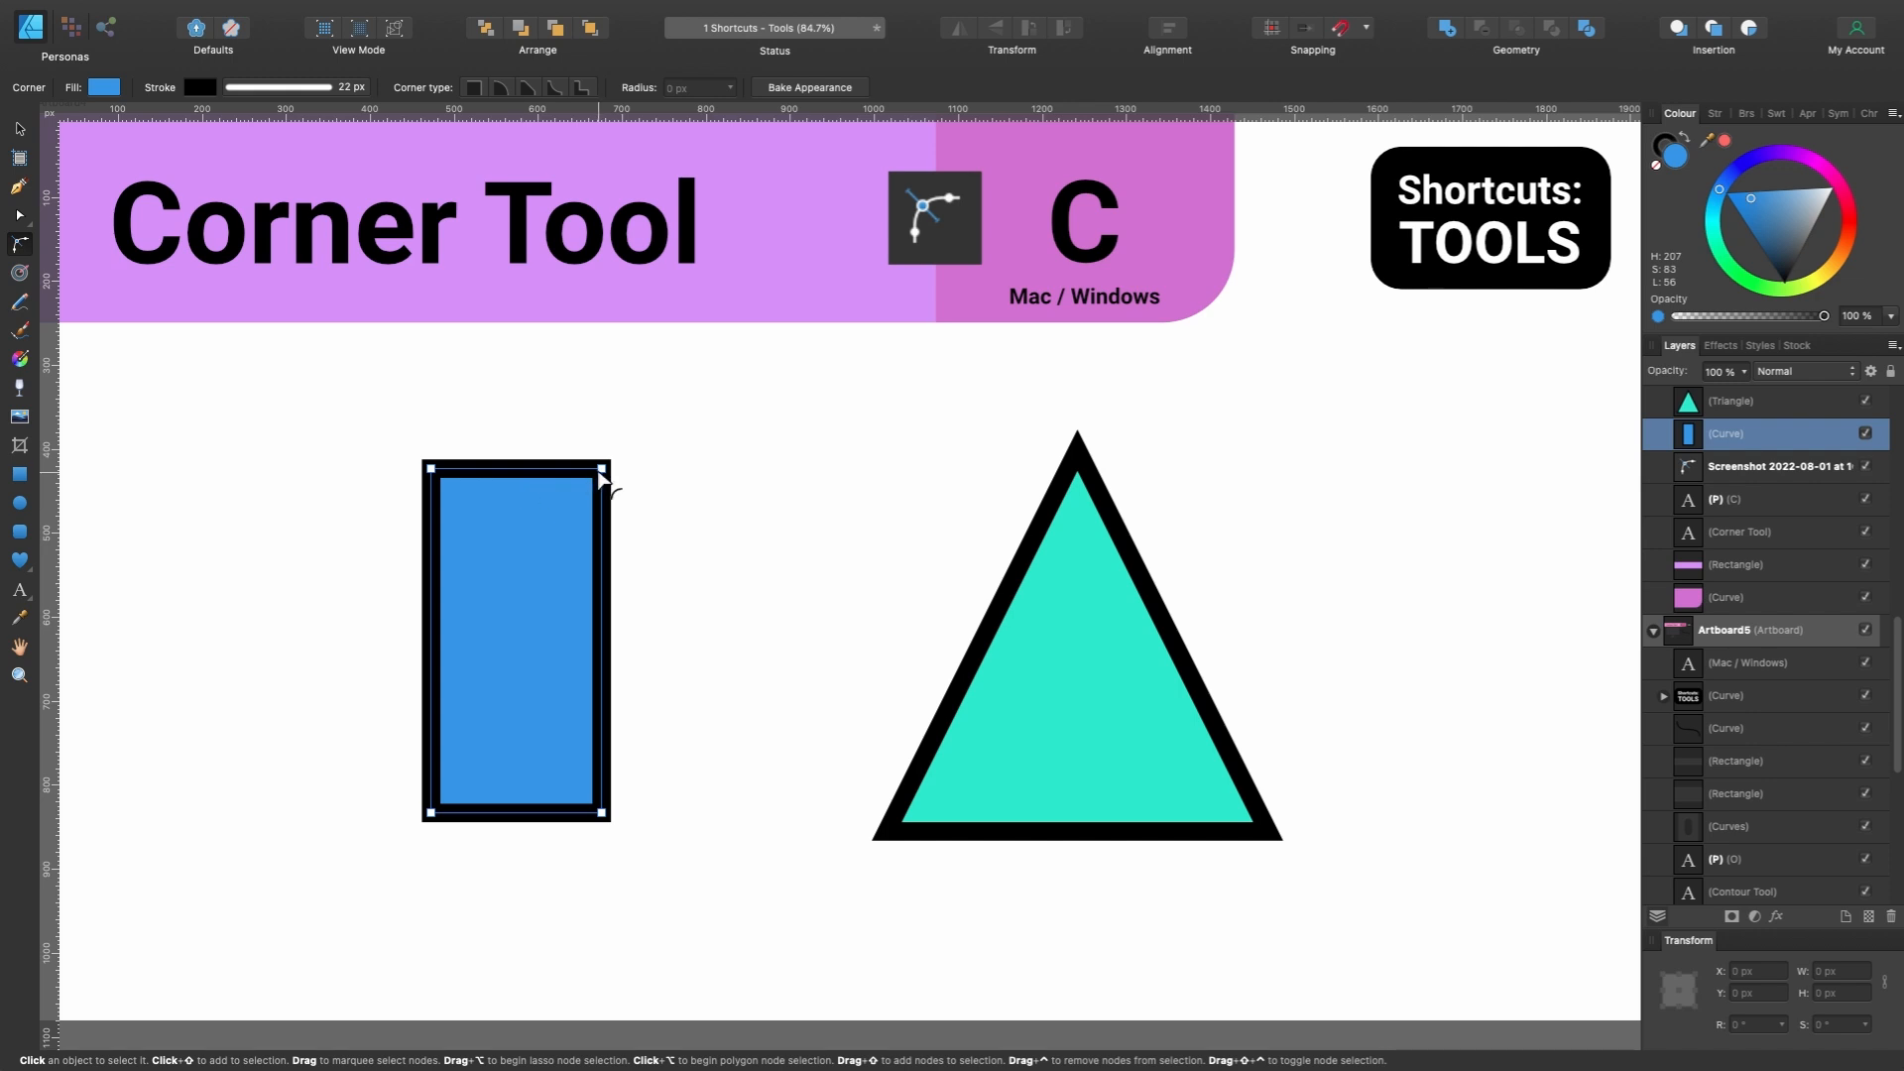
left_click_drag(603, 476, 502, 599)
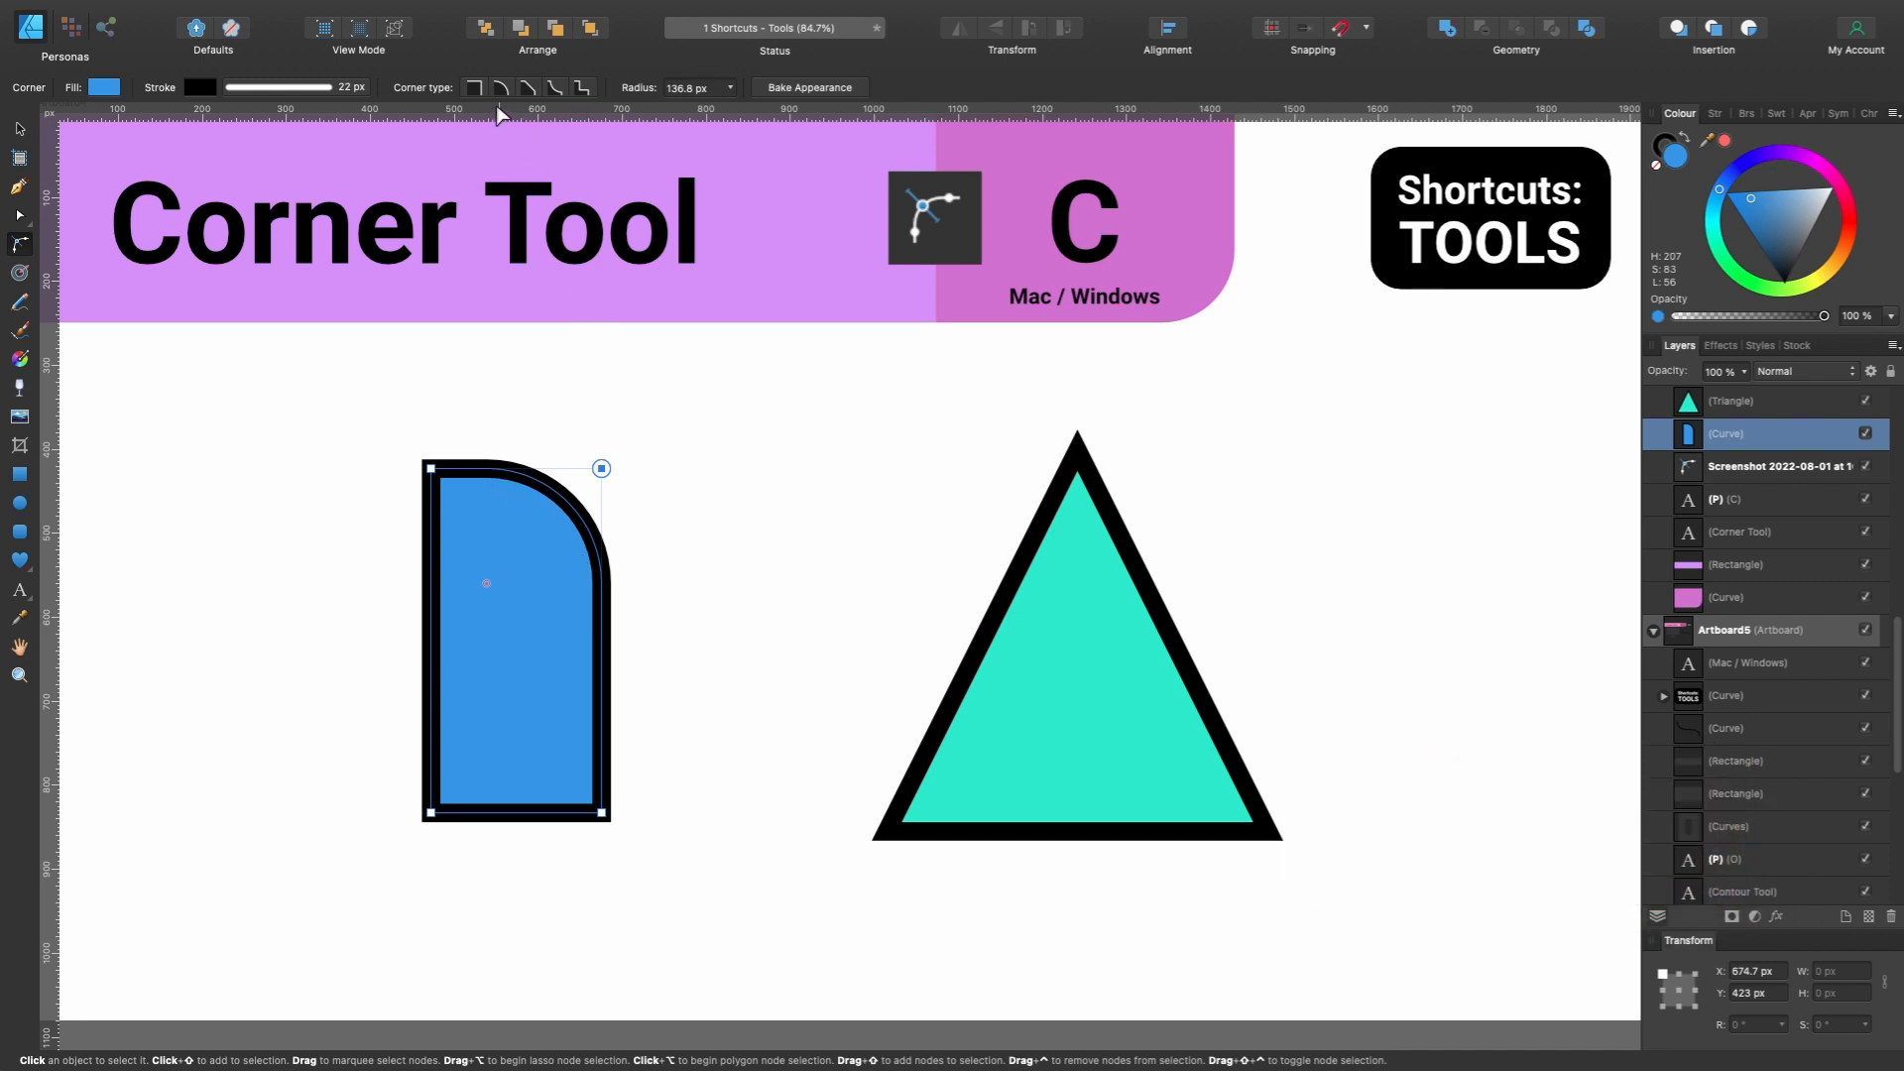
left_click(526, 87)
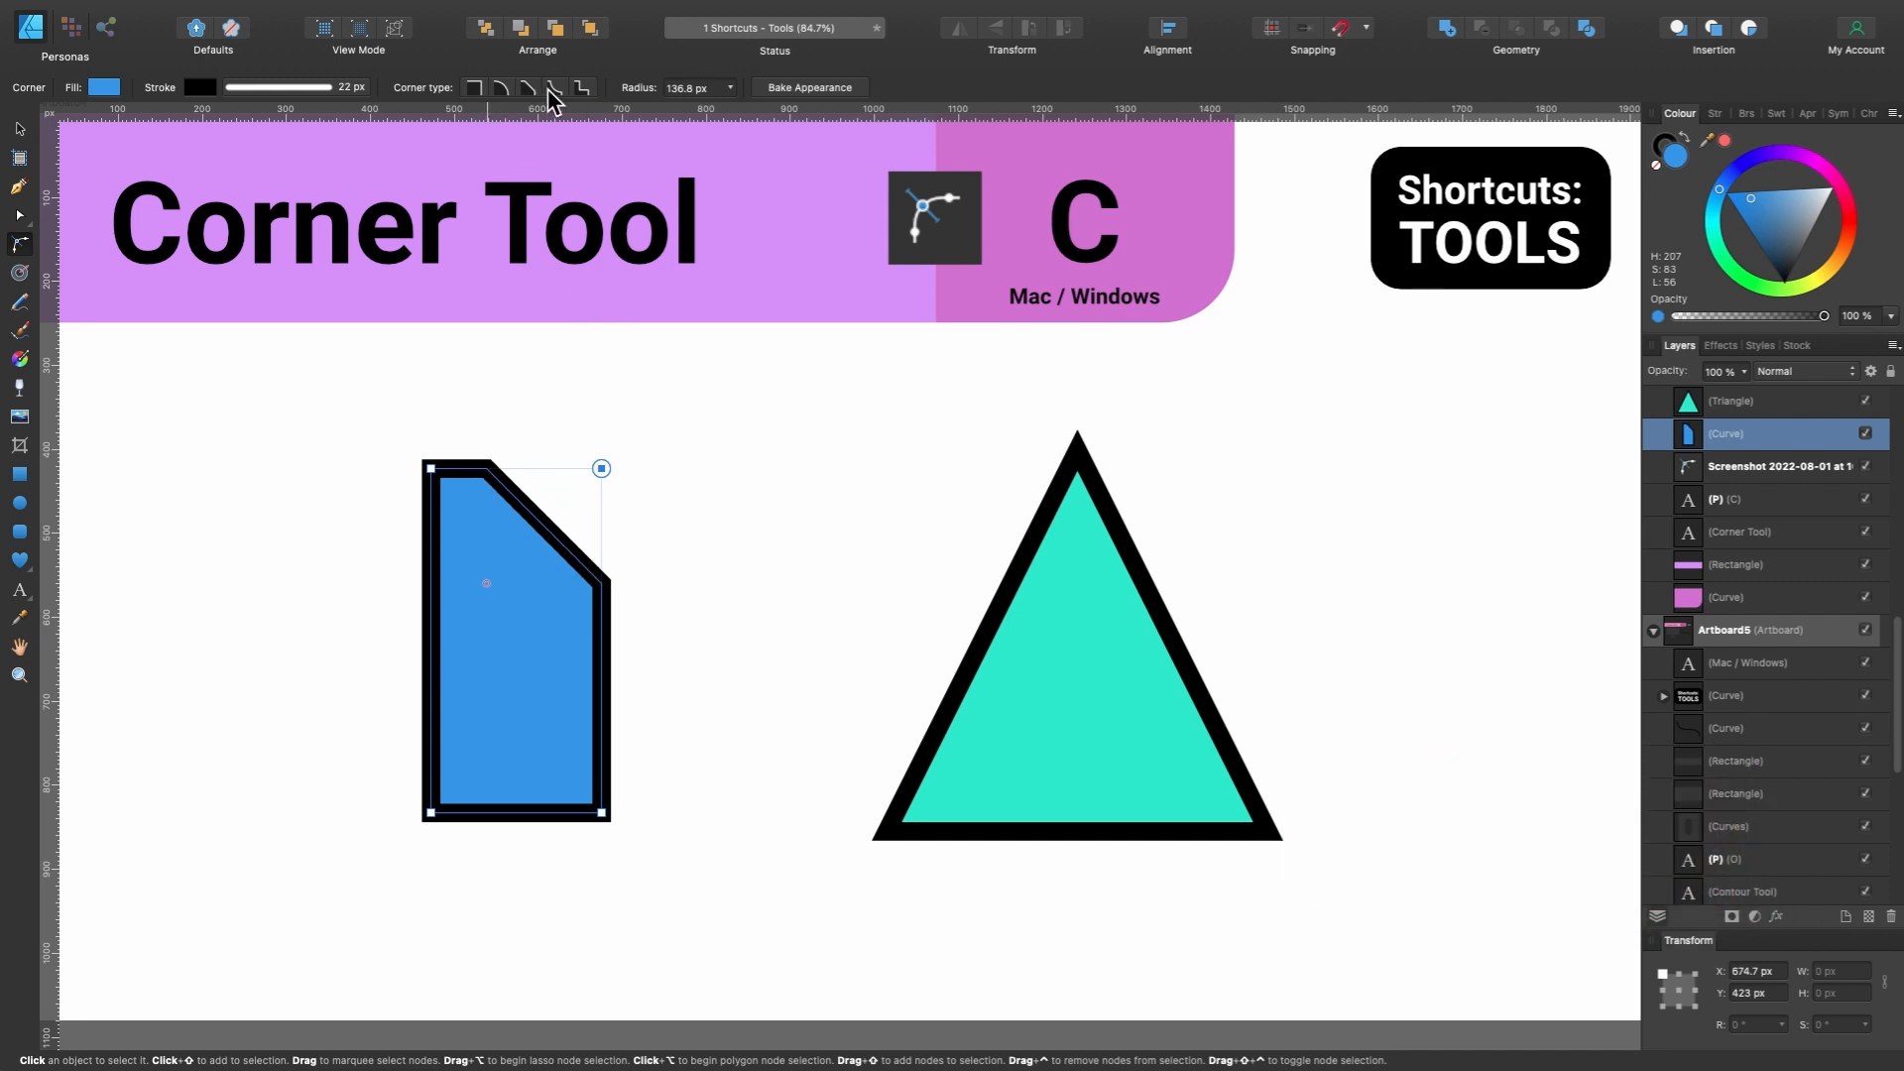
left_click(552, 88)
left_click(588, 87)
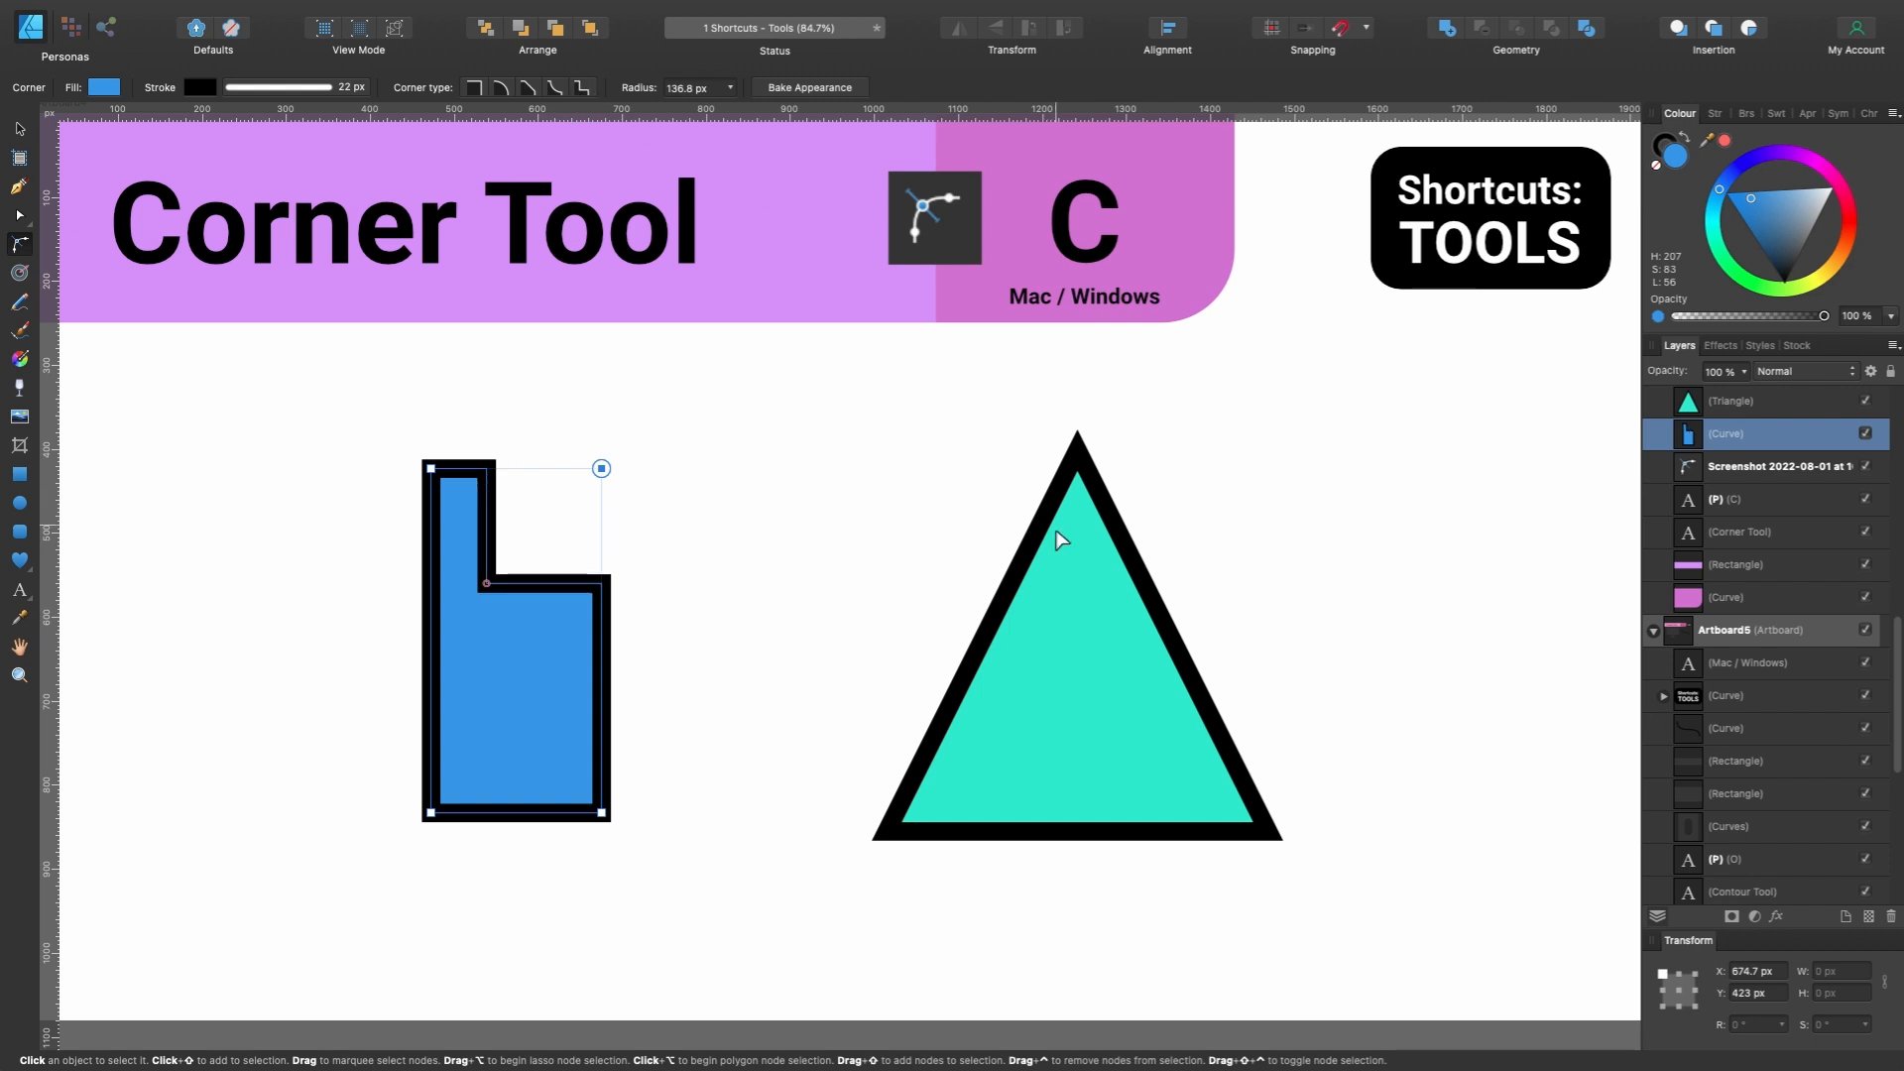
Round all three corners of the green triangle to about 85.3 px, switch them to the straight corner type, and bake the appearance.
left_click(1097, 616)
left_click_drag(739, 369, 1386, 954)
left_click_drag(1273, 838, 1160, 759)
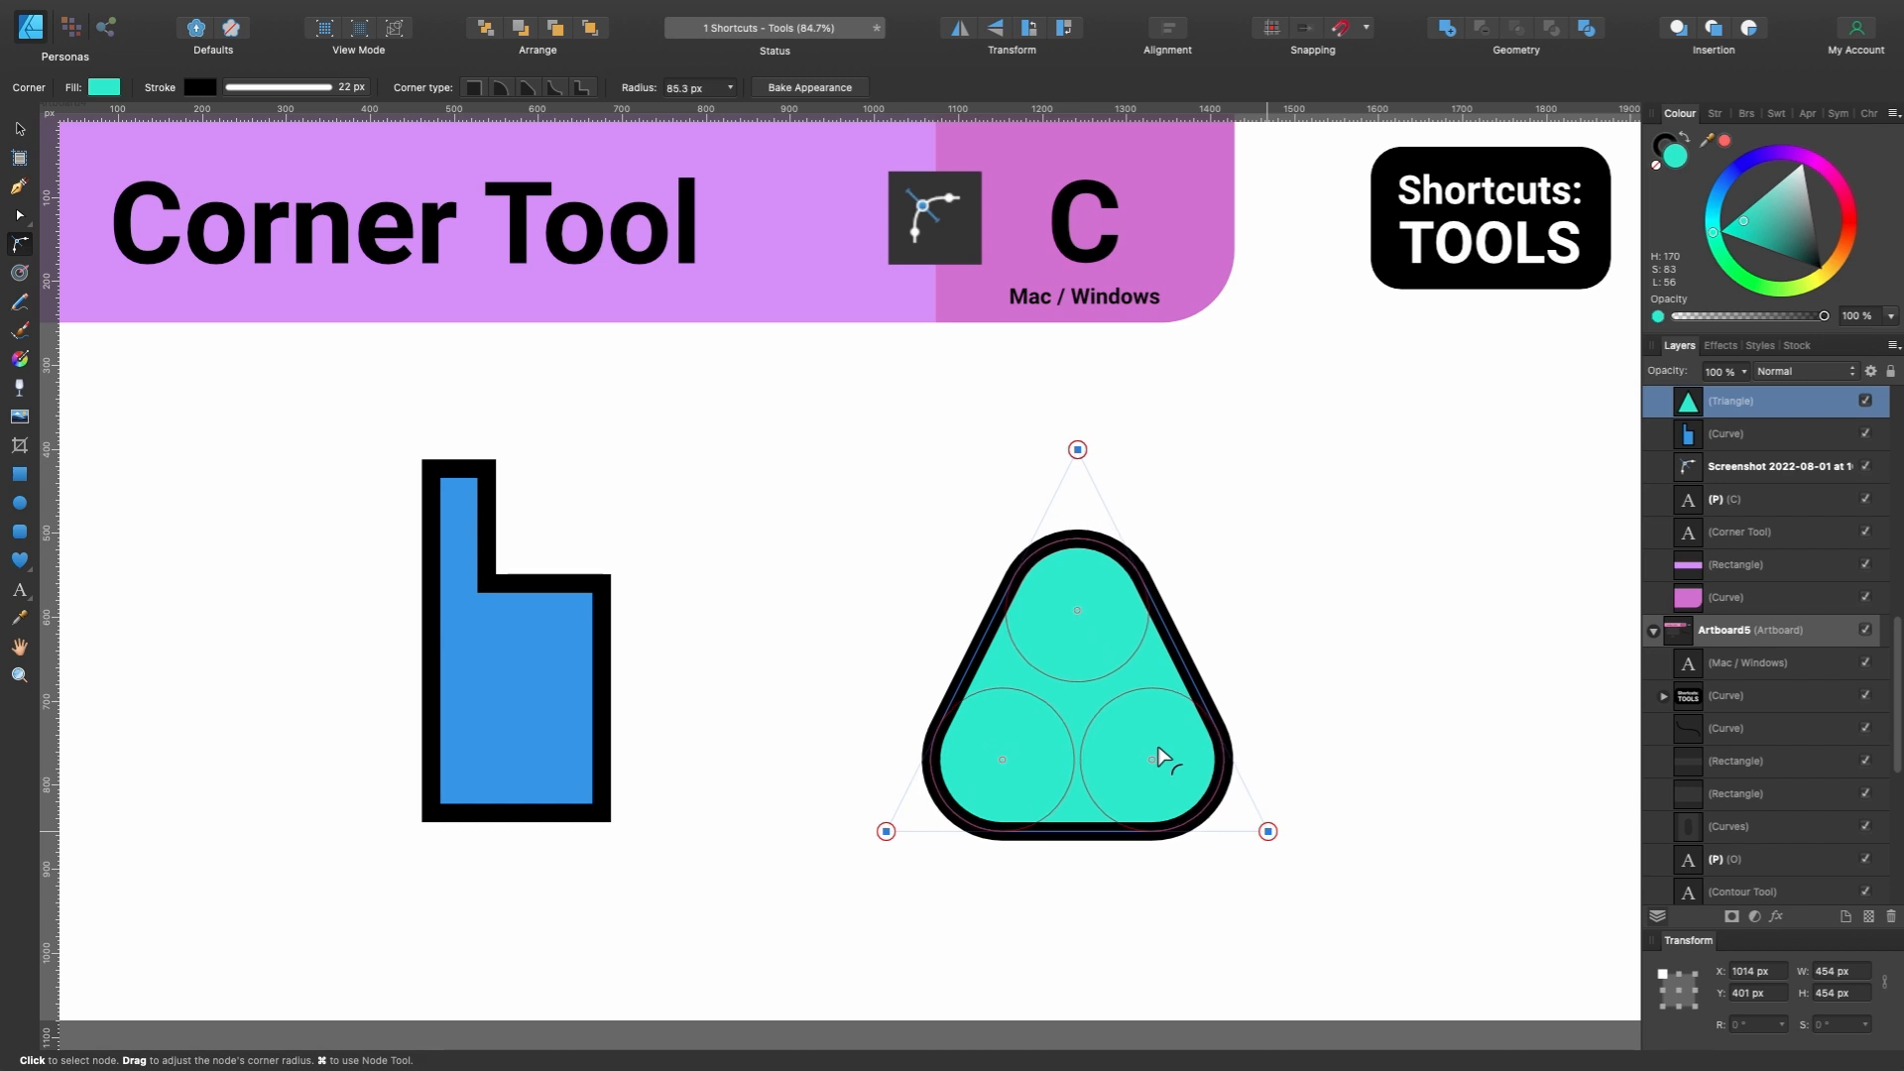
left_click(555, 87)
left_click(528, 88)
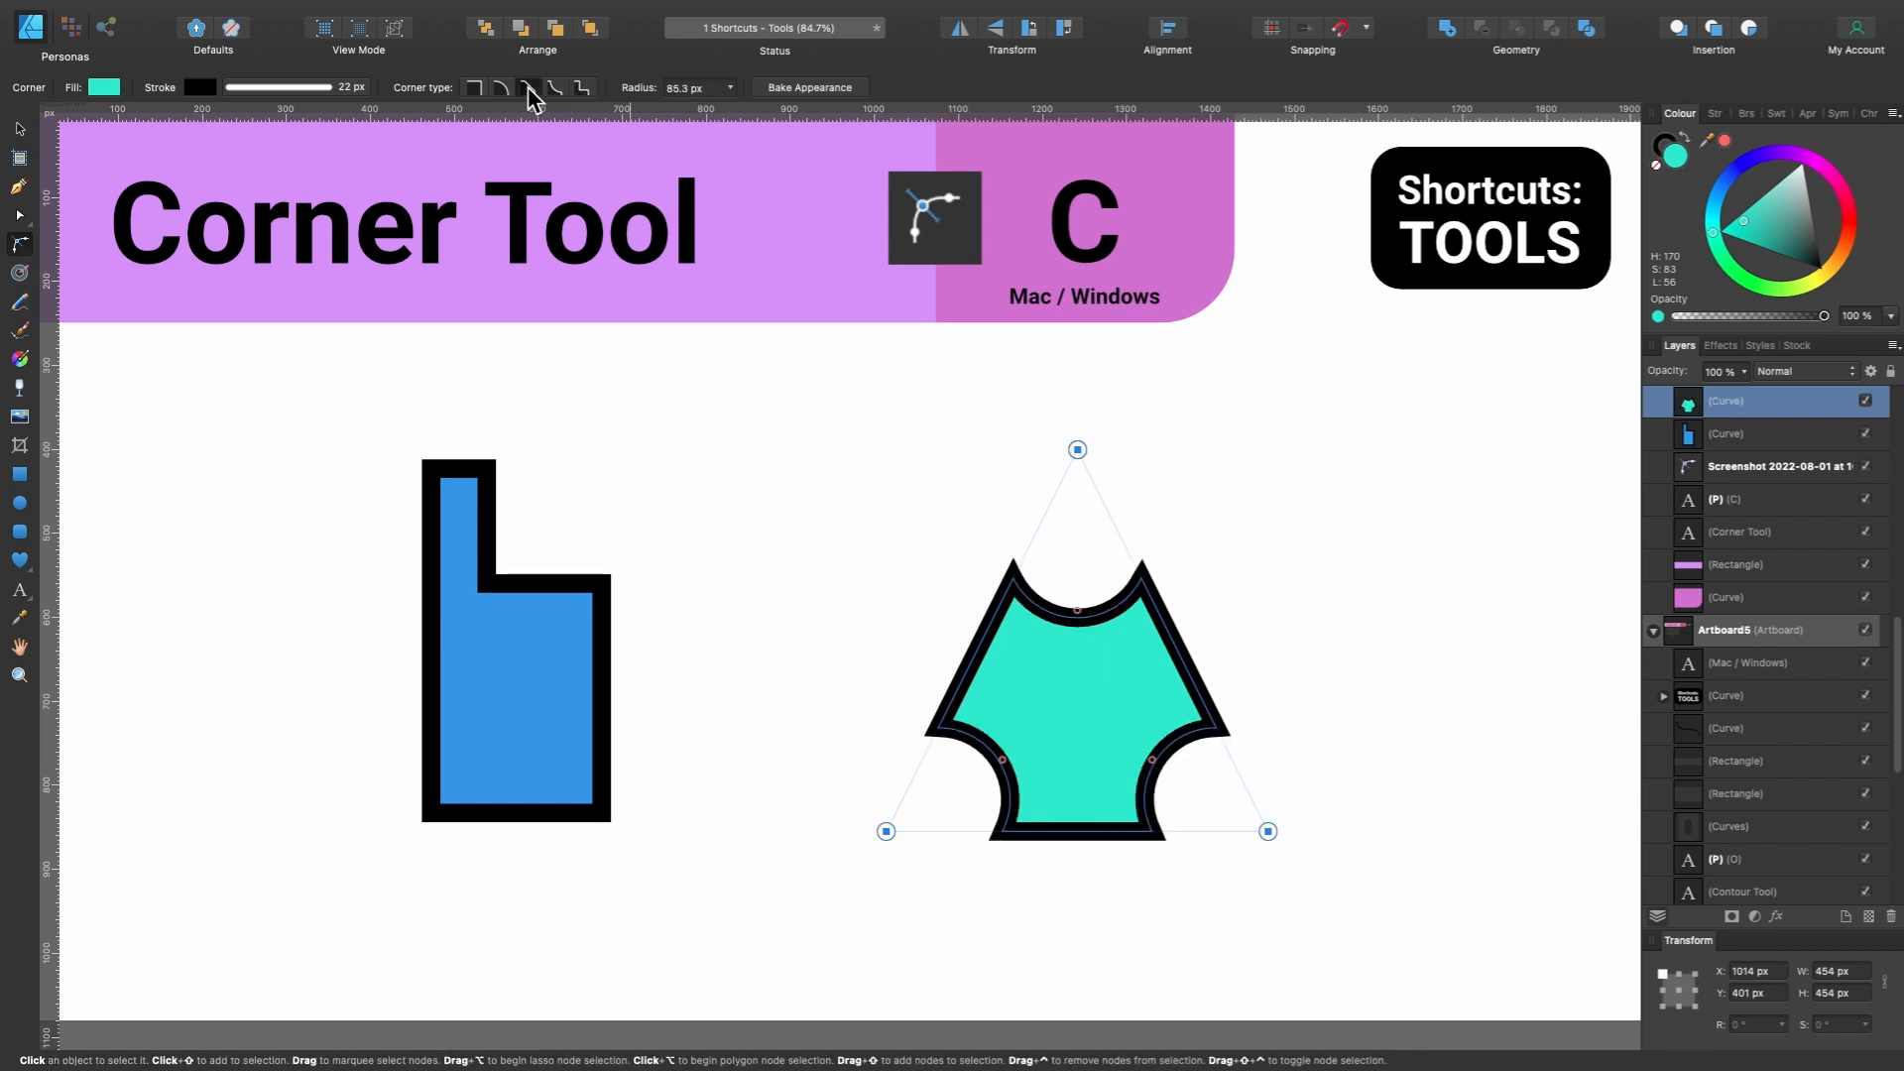
left_click(823, 86)
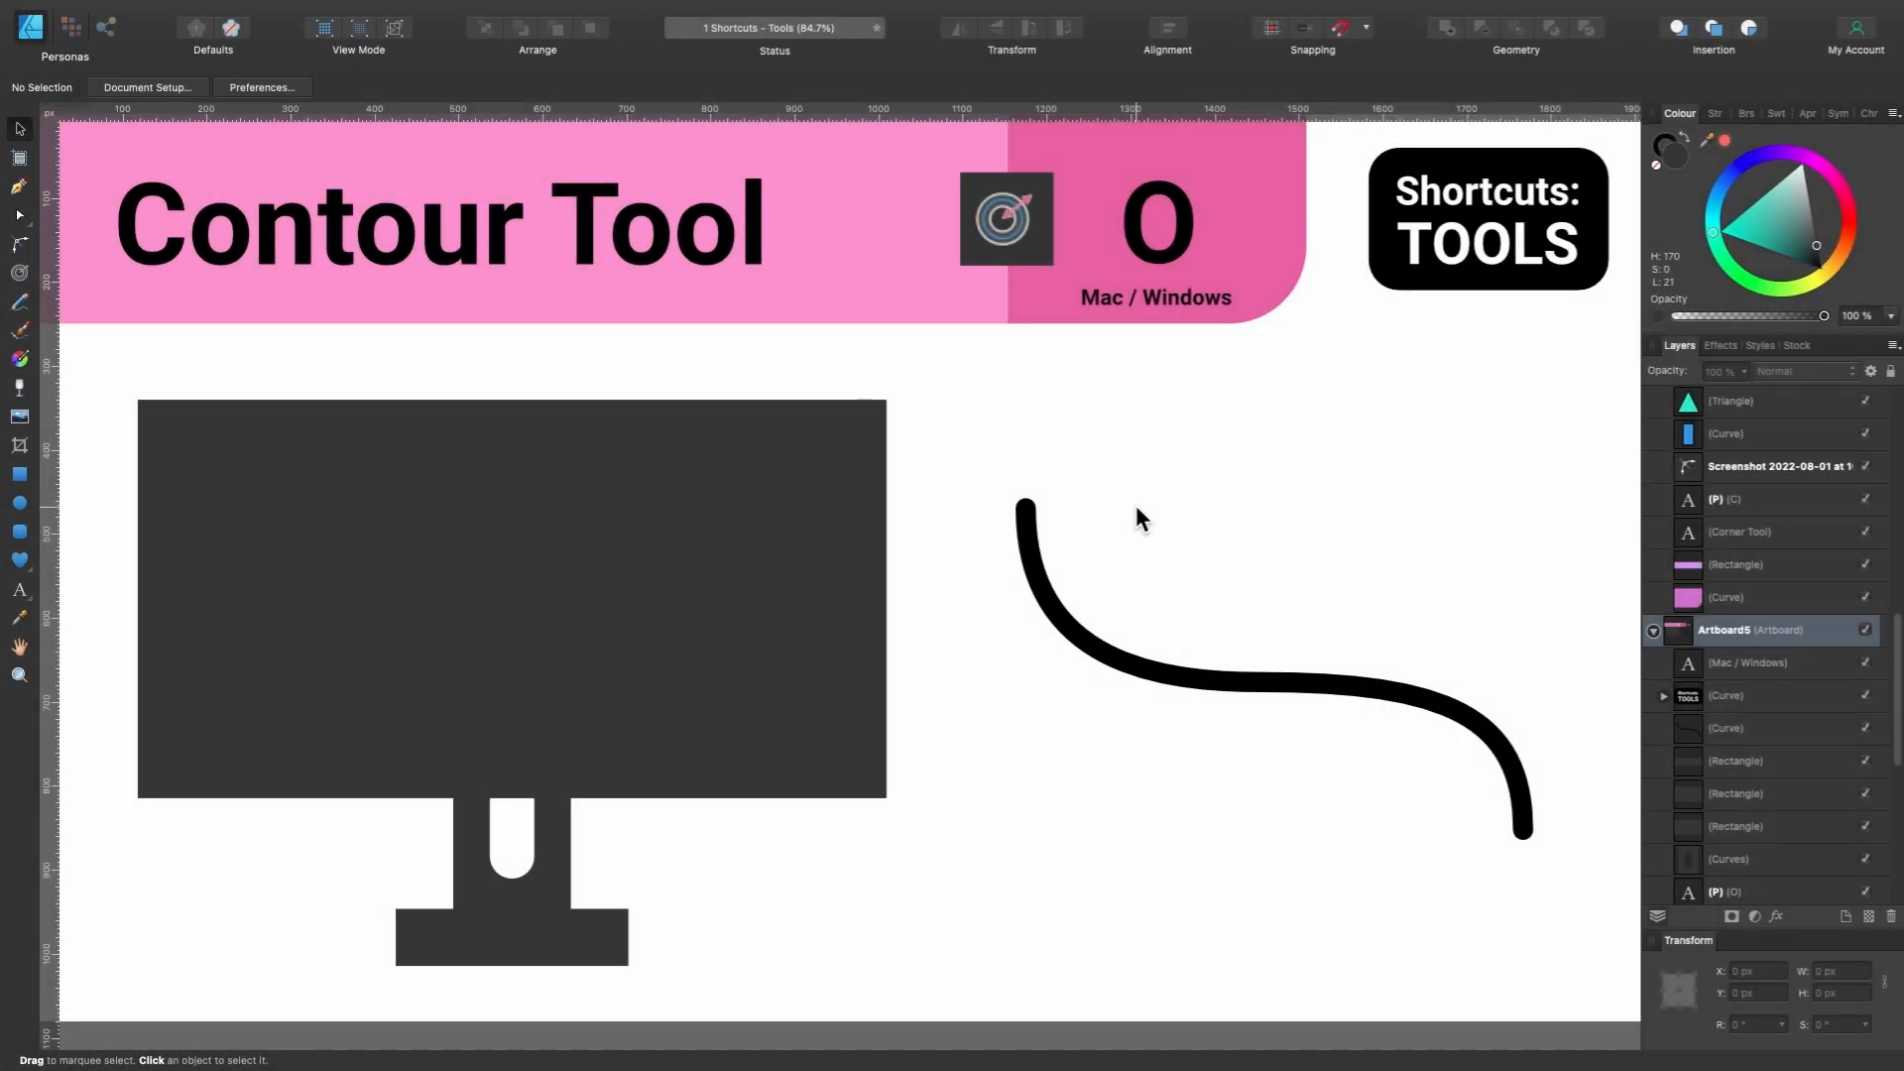
Fill the monitor's large rectangle with black and try scaling it down about its centre, undoing that scaling.
left_click(766, 540)
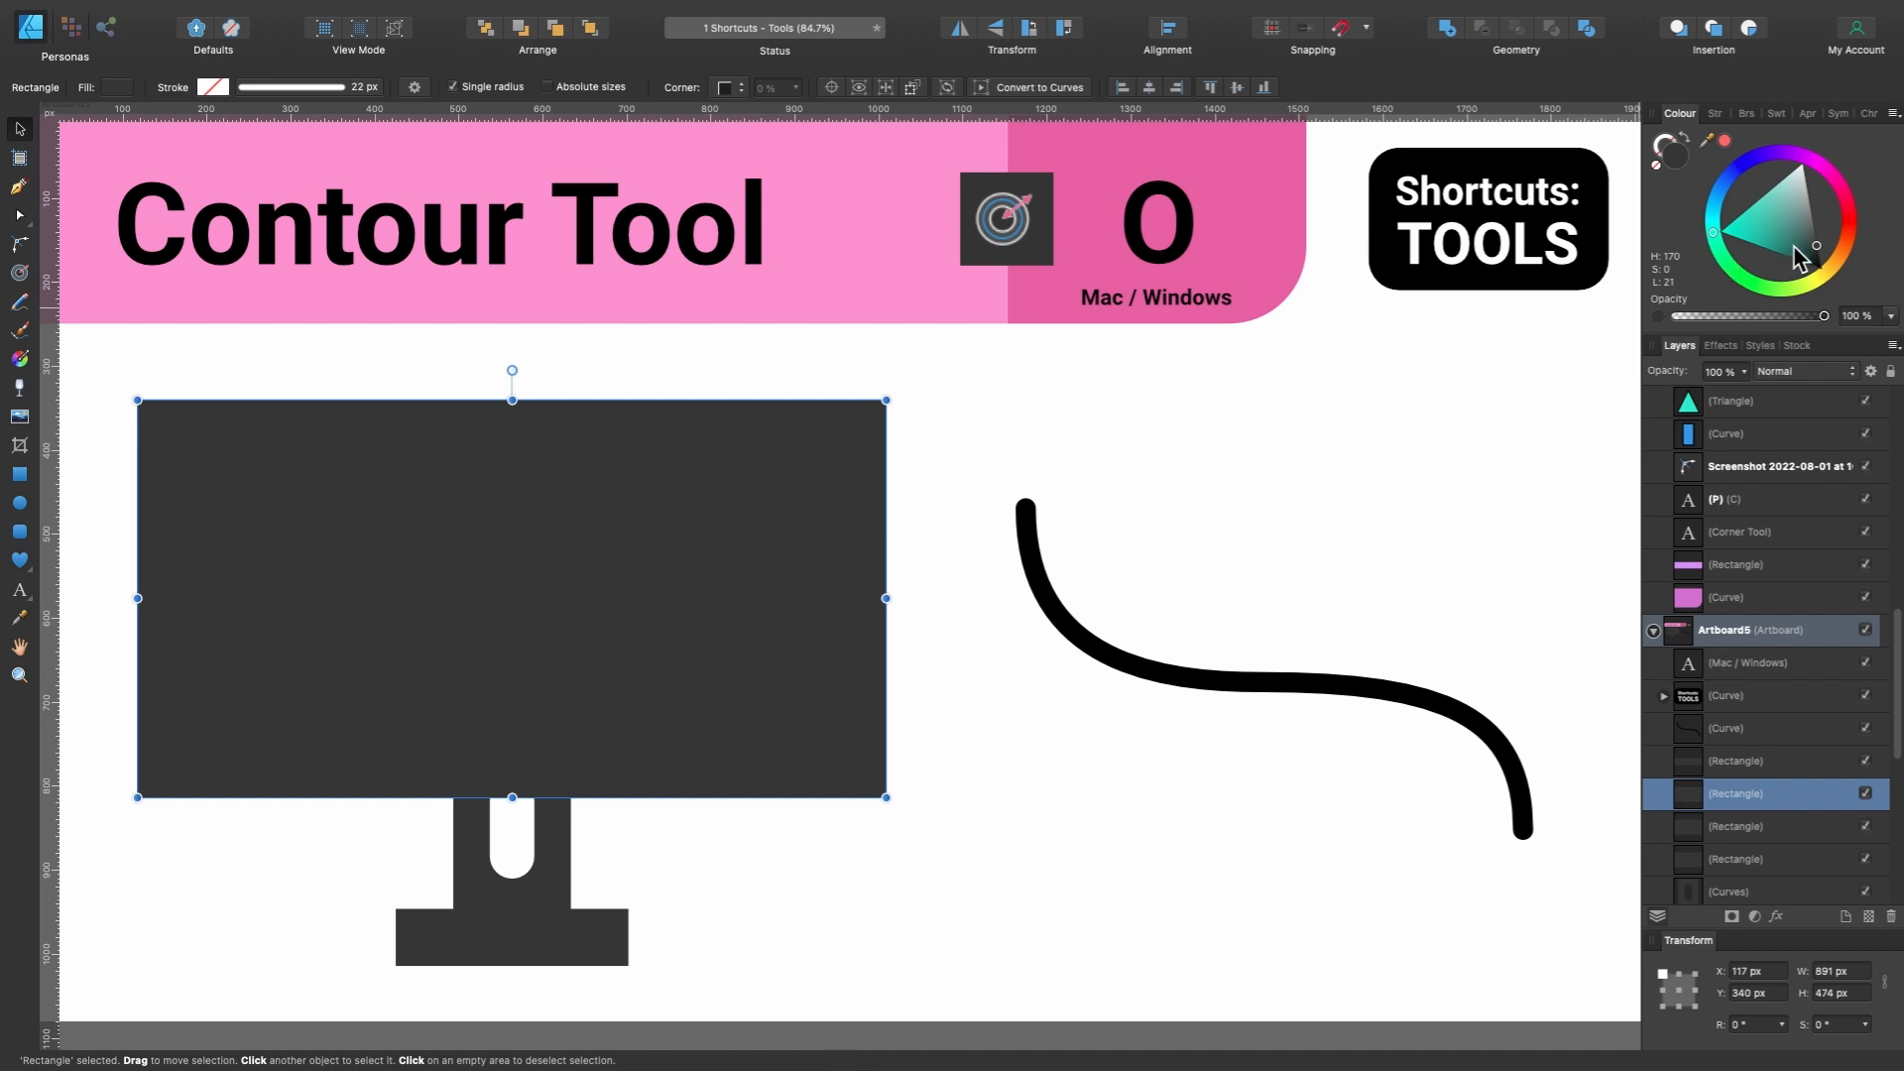
left_click_drag(1794, 246, 1820, 267)
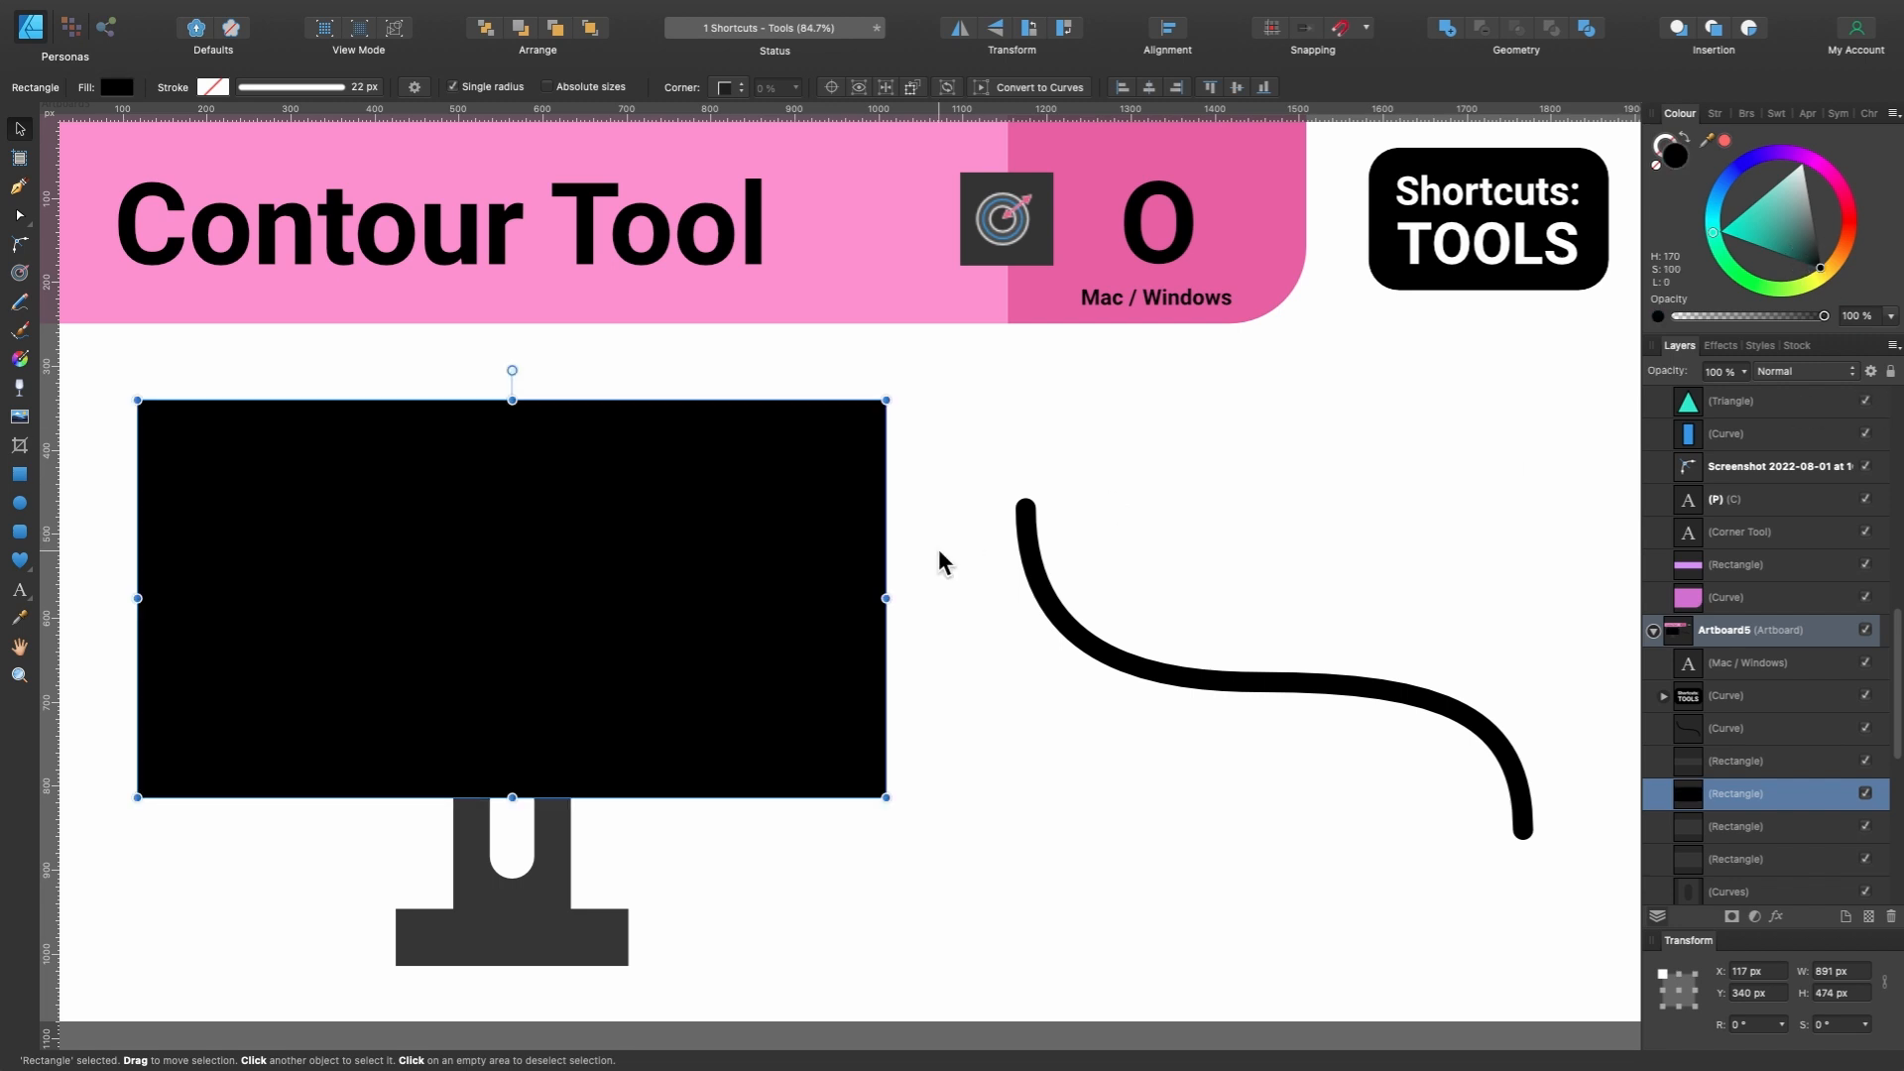
left_click_drag(883, 799, 828, 765)
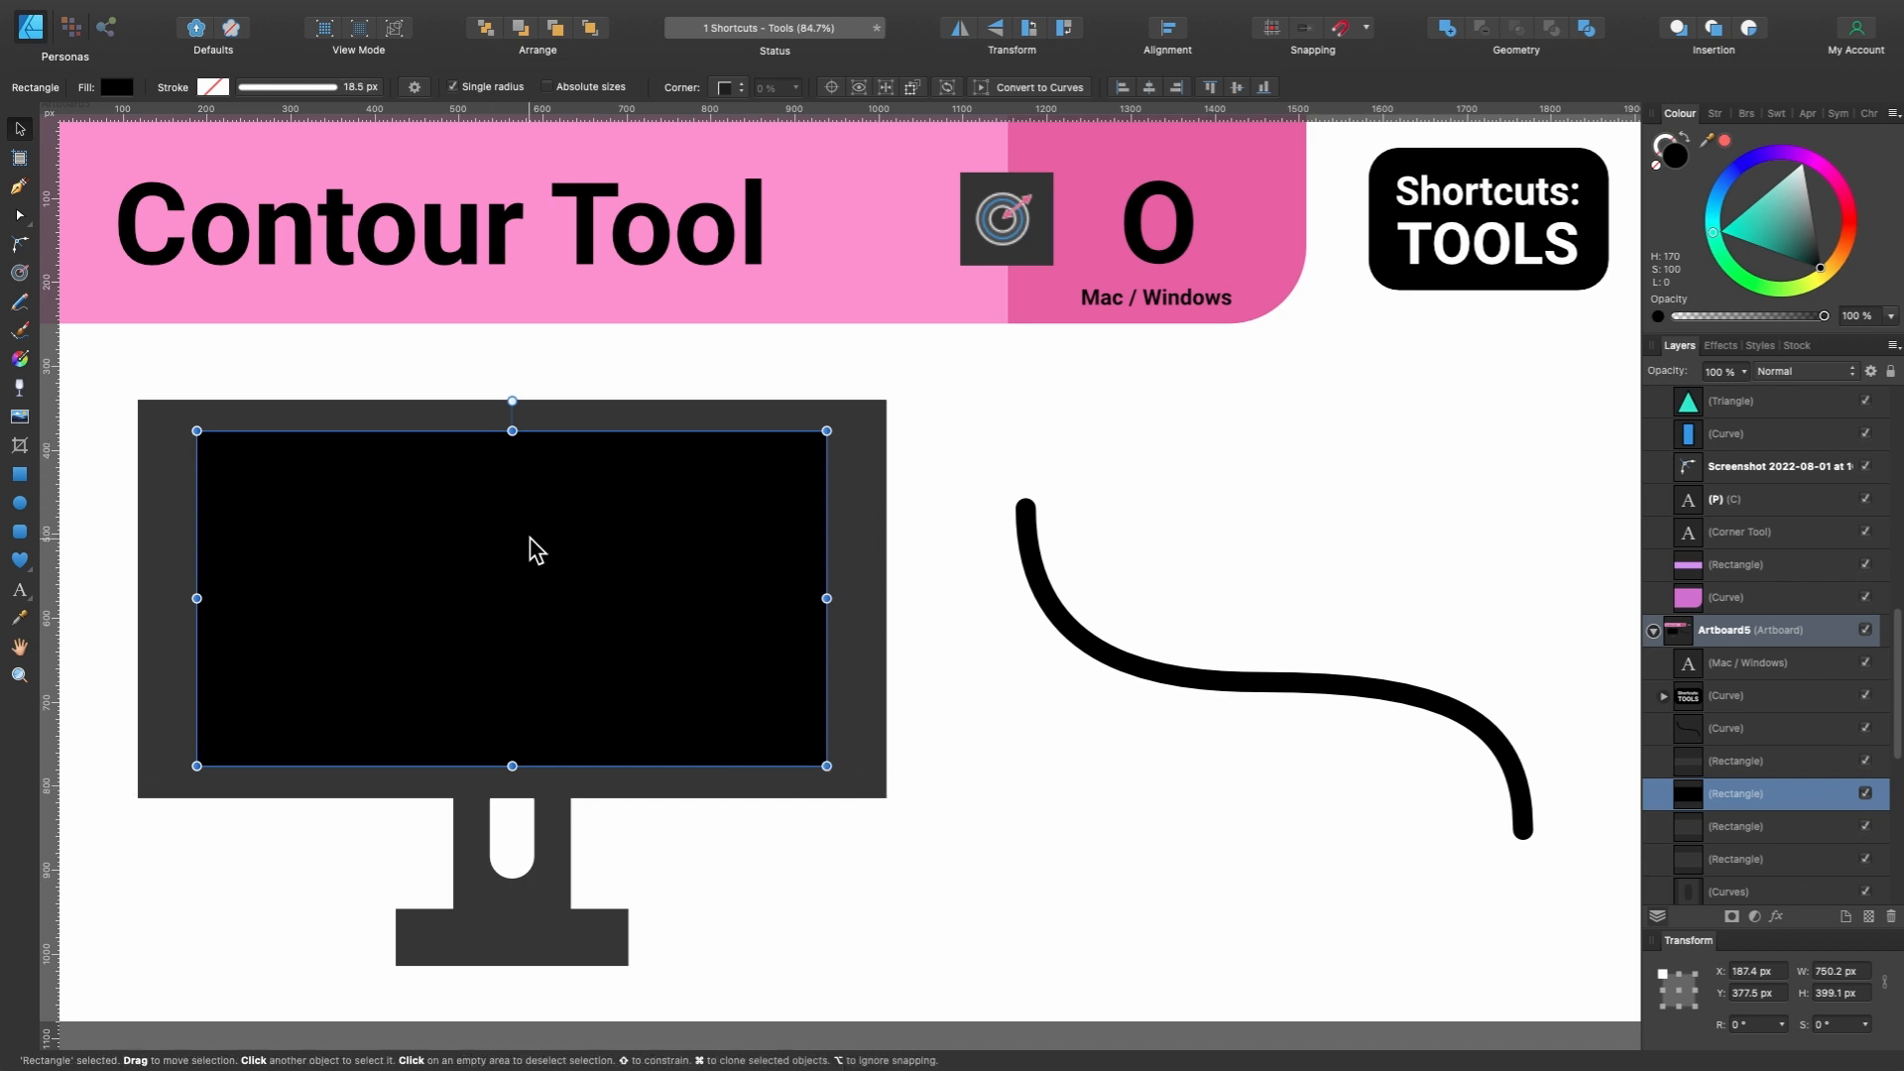
key("super+z")
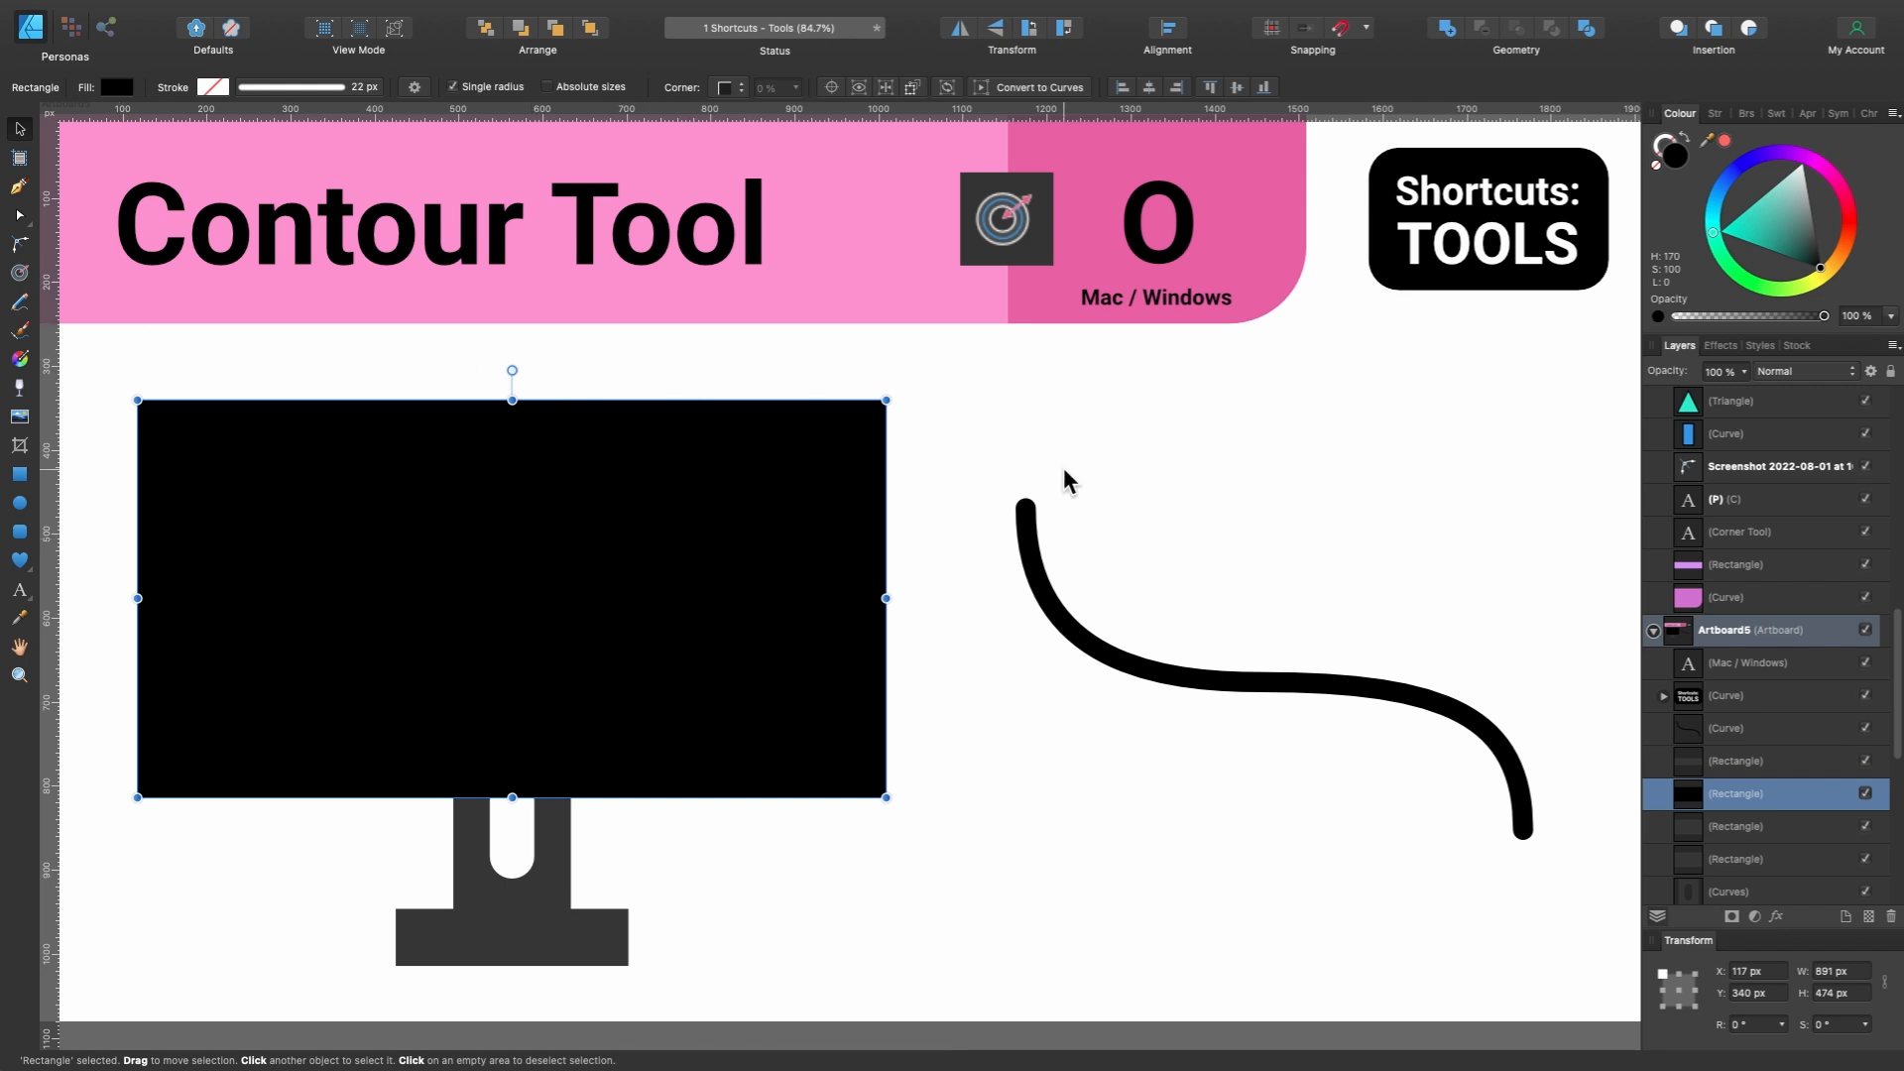
Contour the black screen rectangle inward by about 15.3 px to form an even bezel, and bake the appearance.
key("o")
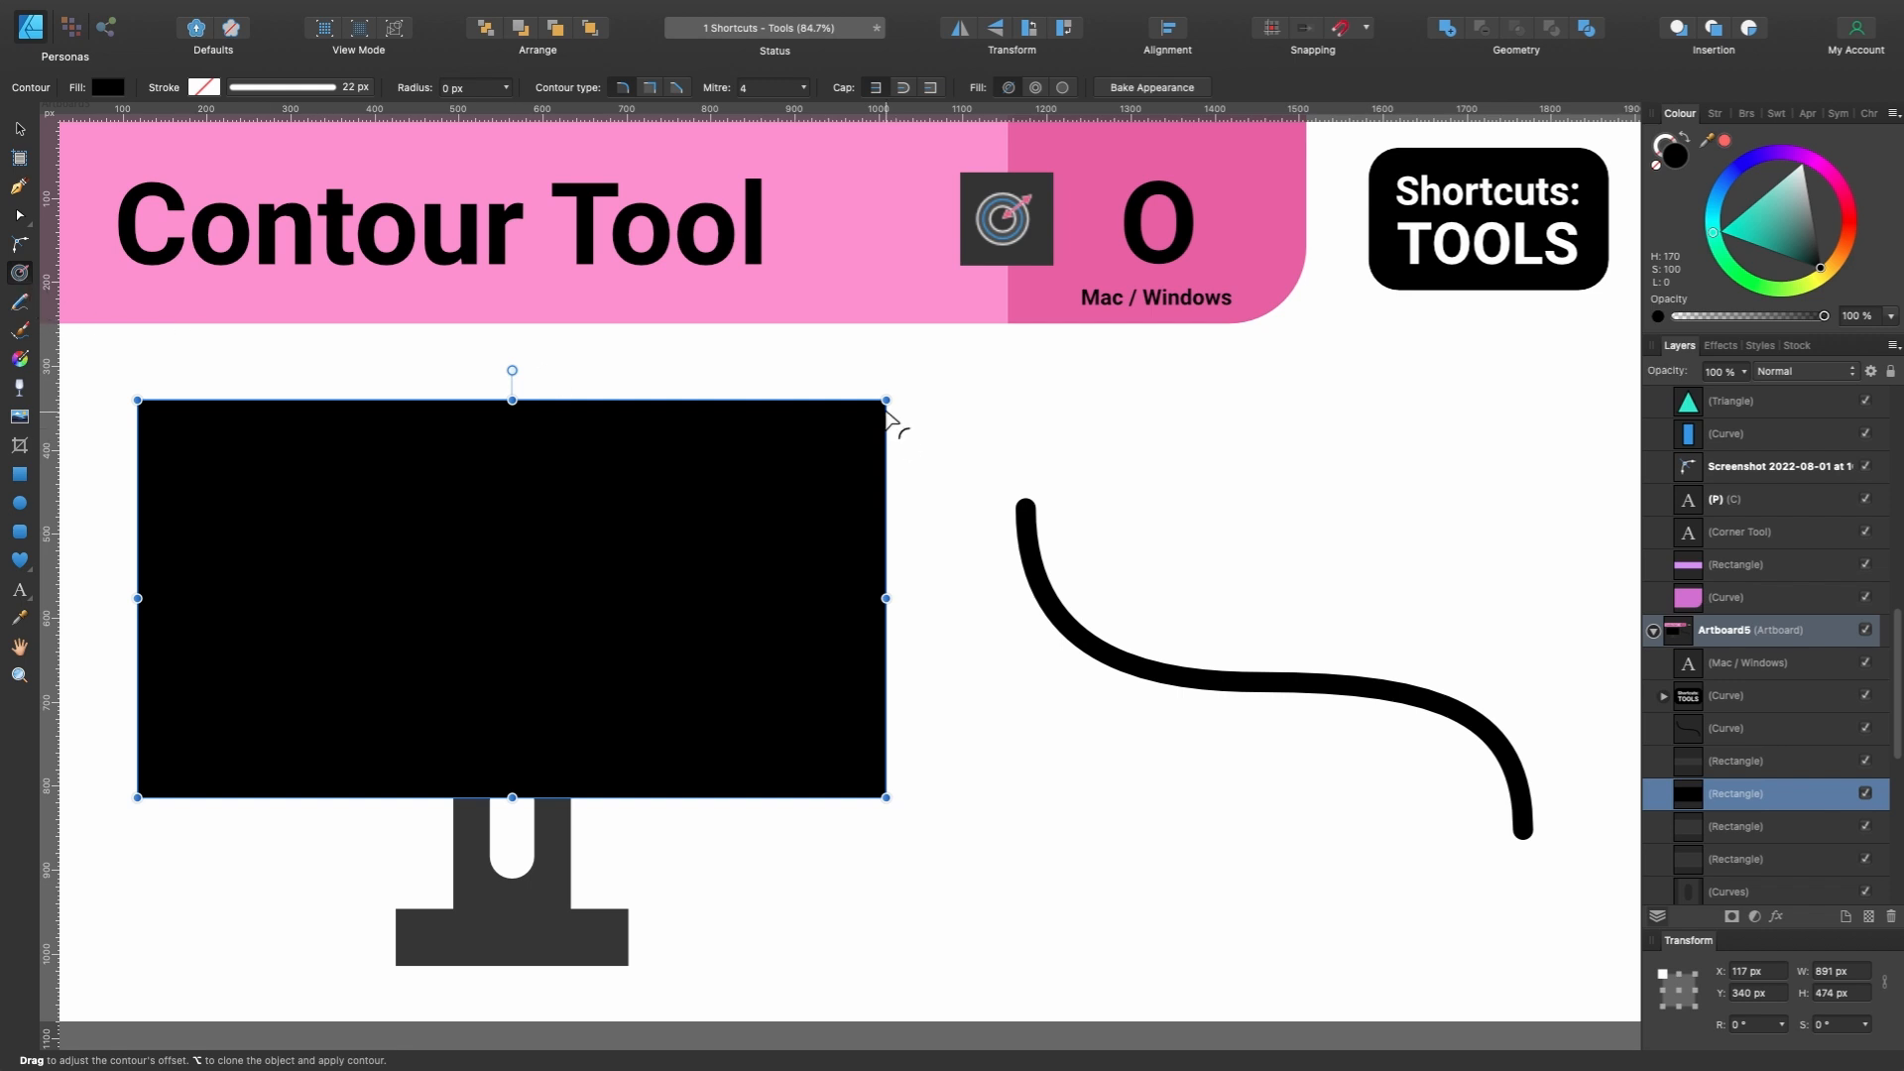
mouse_move(885, 400)
left_mouse_down()
mouse_move(820, 455)
mouse_move(873, 431)
left_mouse_up()
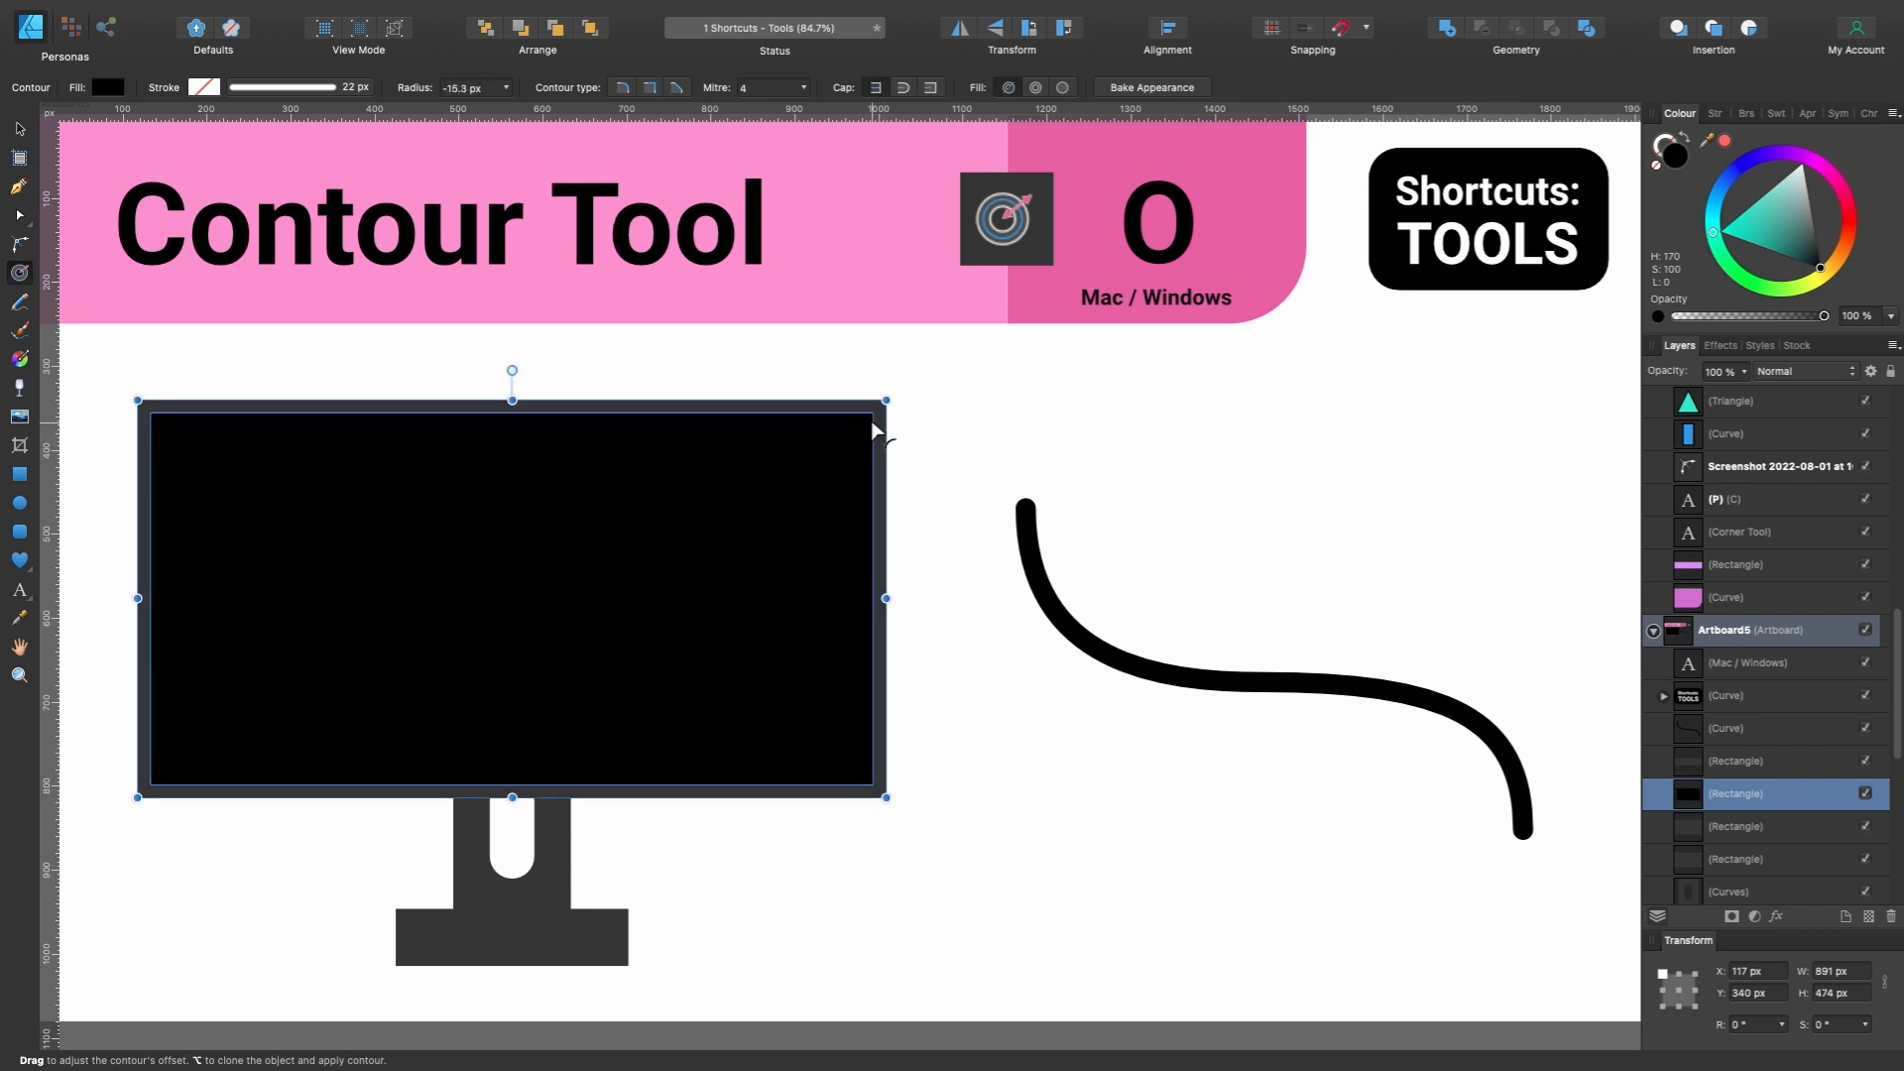
left_click(1173, 87)
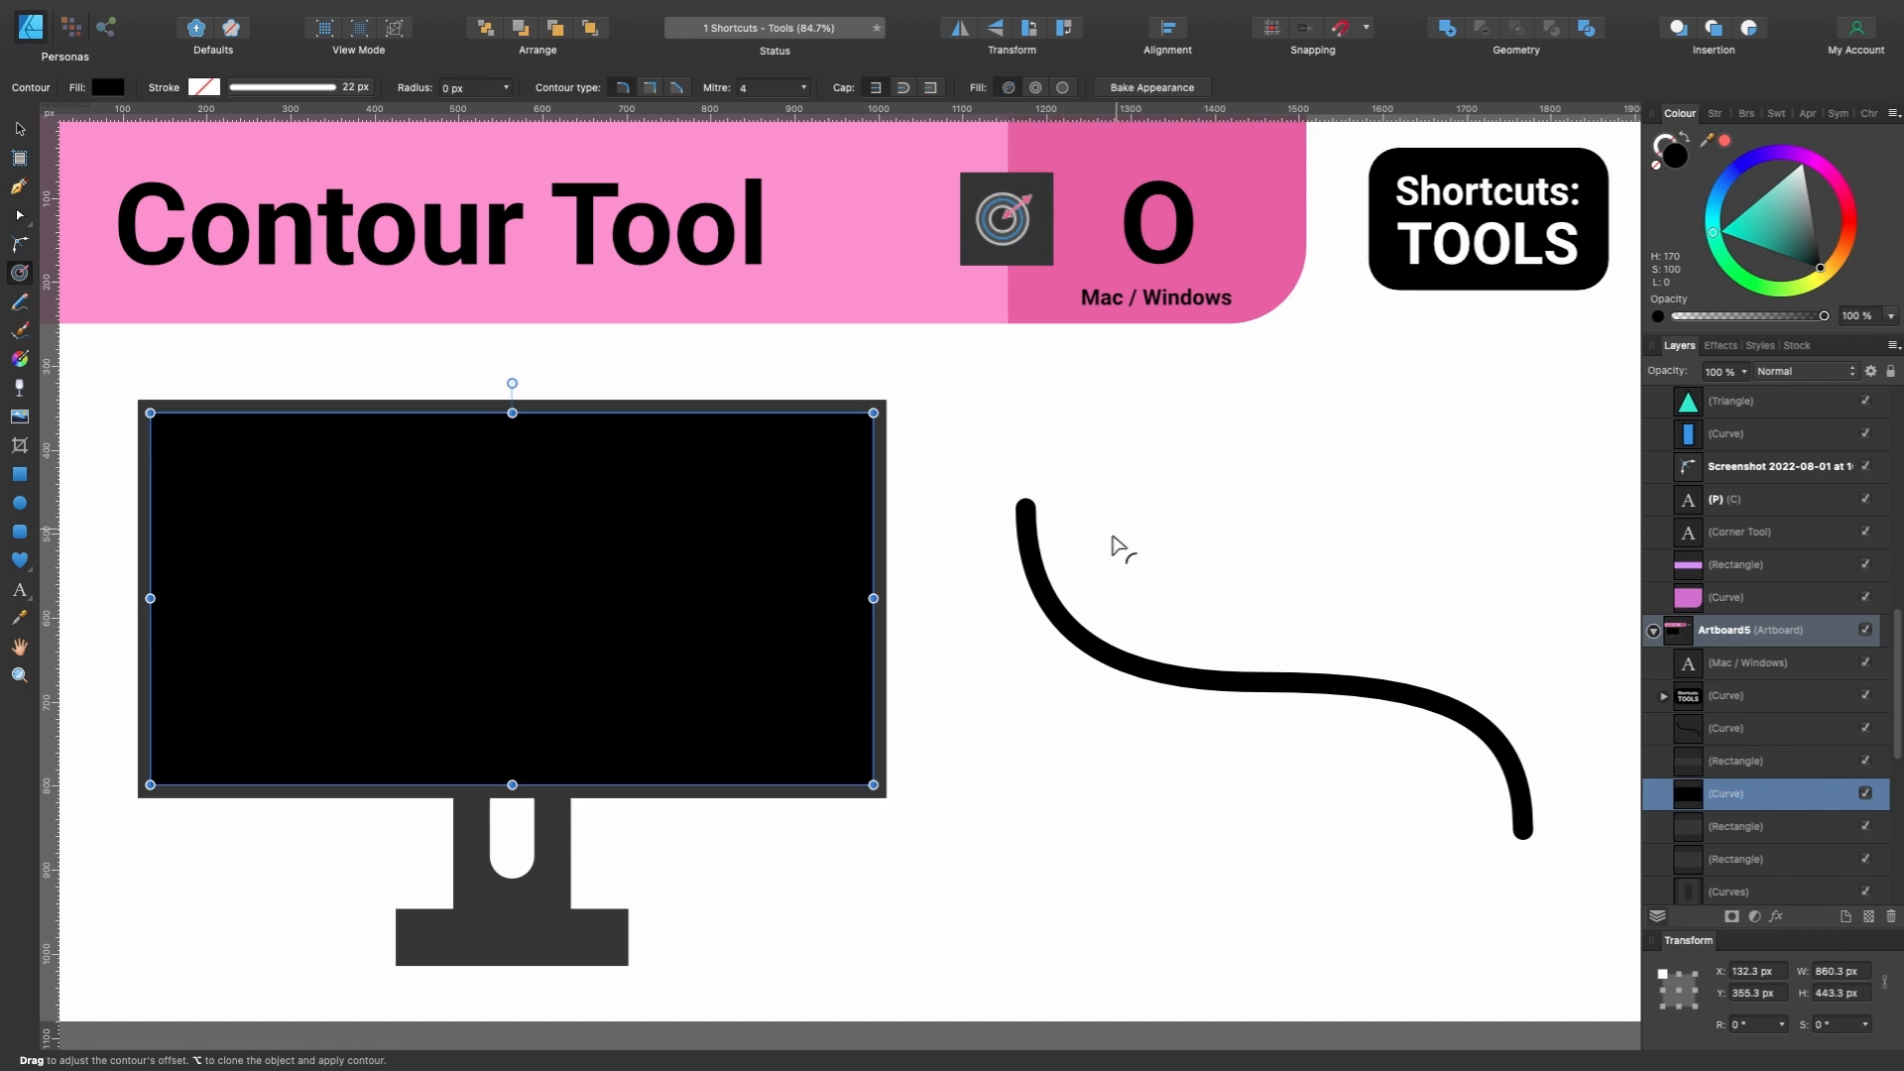
Contour the black S-shaped curve outward with the Contour tool and bake the appearance.
left_click(1068, 638)
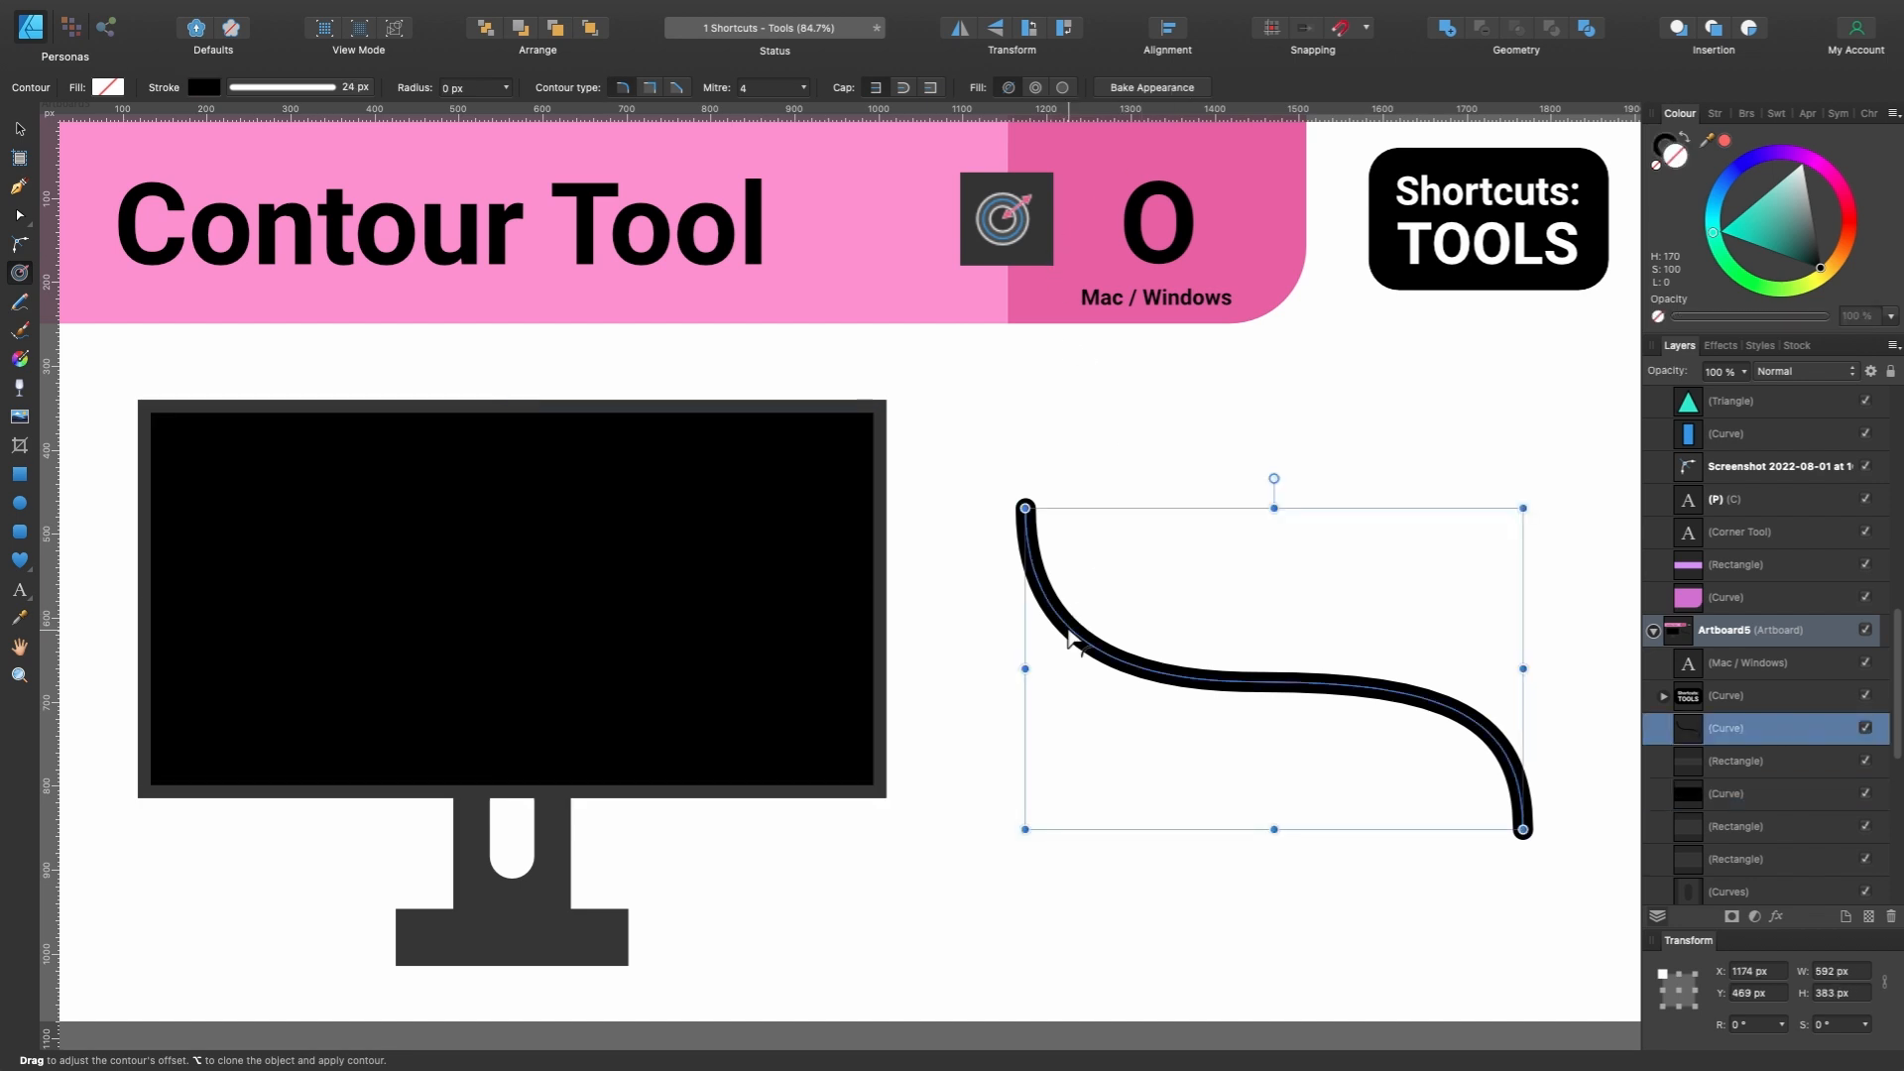
left_click_drag(1068, 635, 1119, 596)
left_click(1181, 91)
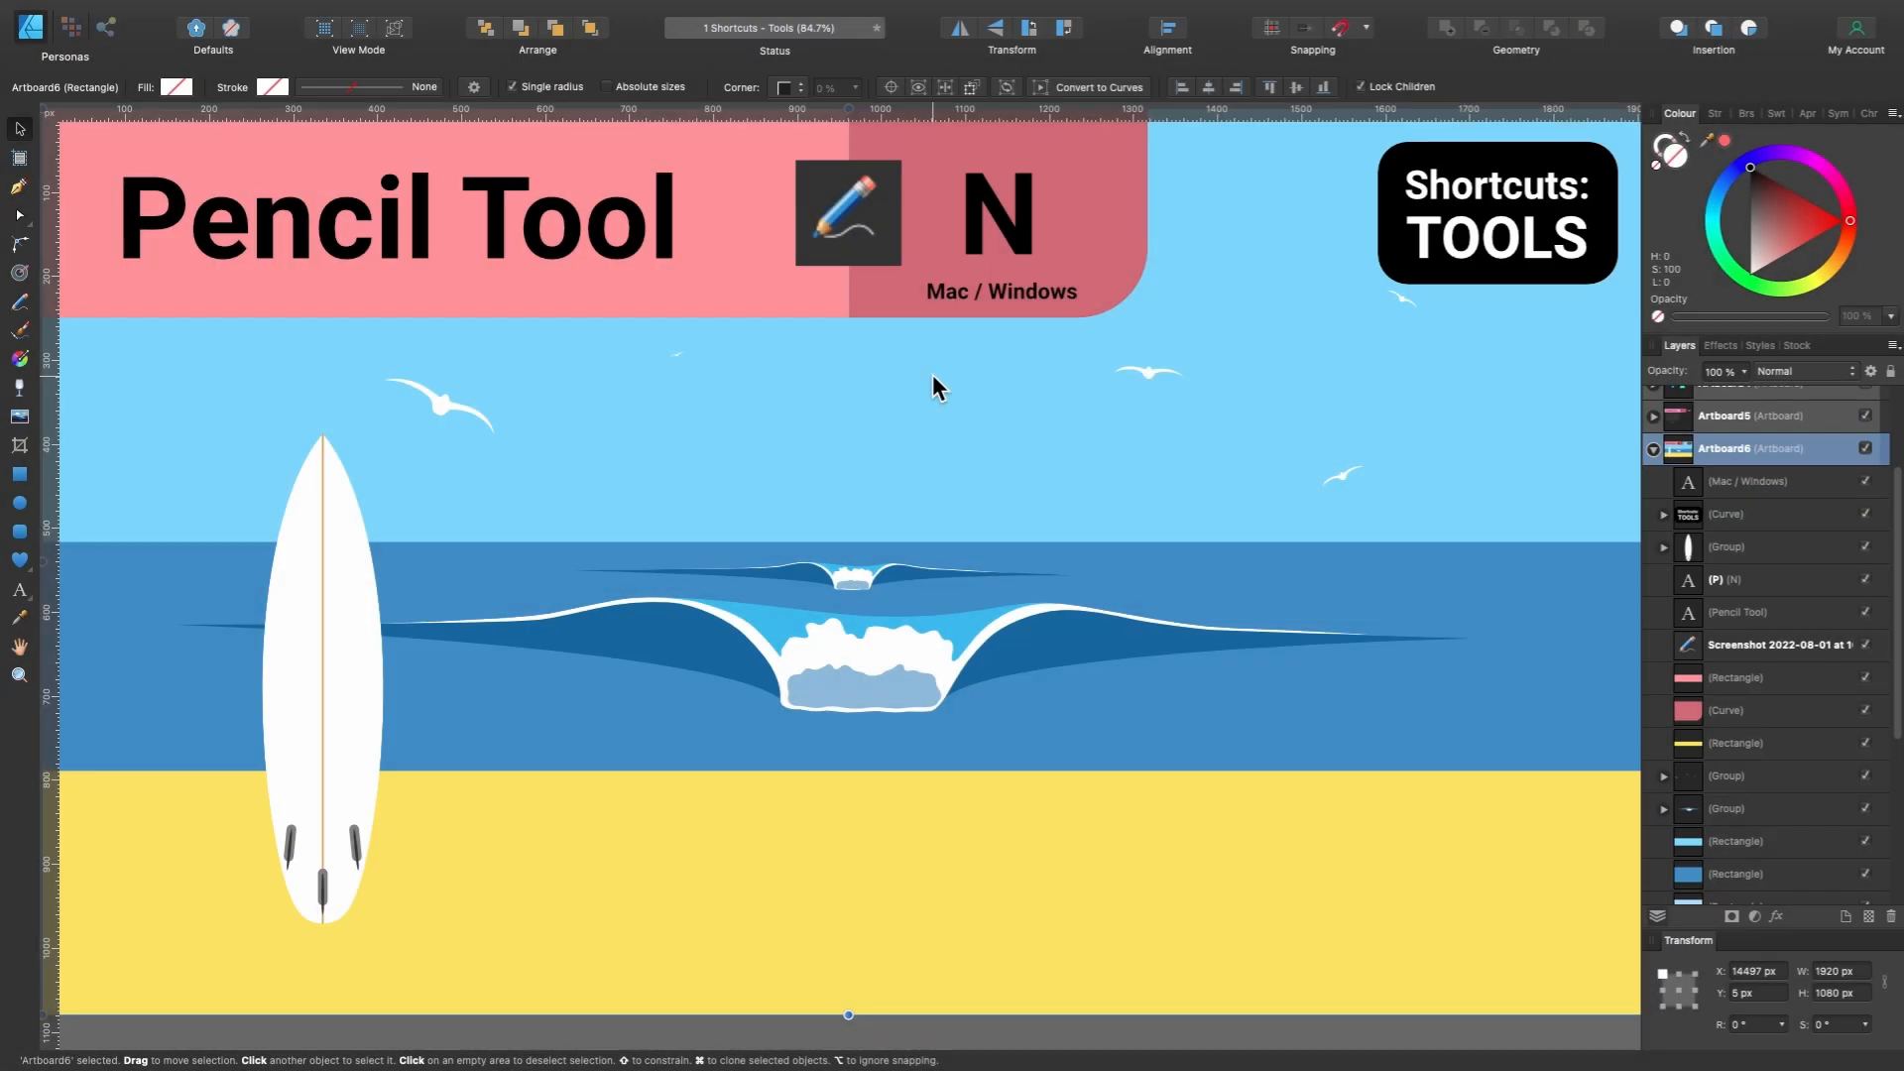
Draw a short freehand line in the sky above the waves with the Pencil tool.
key("n")
mouse_move(889, 474)
left_mouse_down()
mouse_move(763, 472)
mouse_move(746, 431)
mouse_move(877, 381)
mouse_move(1049, 402)
mouse_move(1062, 474)
mouse_move(995, 476)
left_mouse_up()
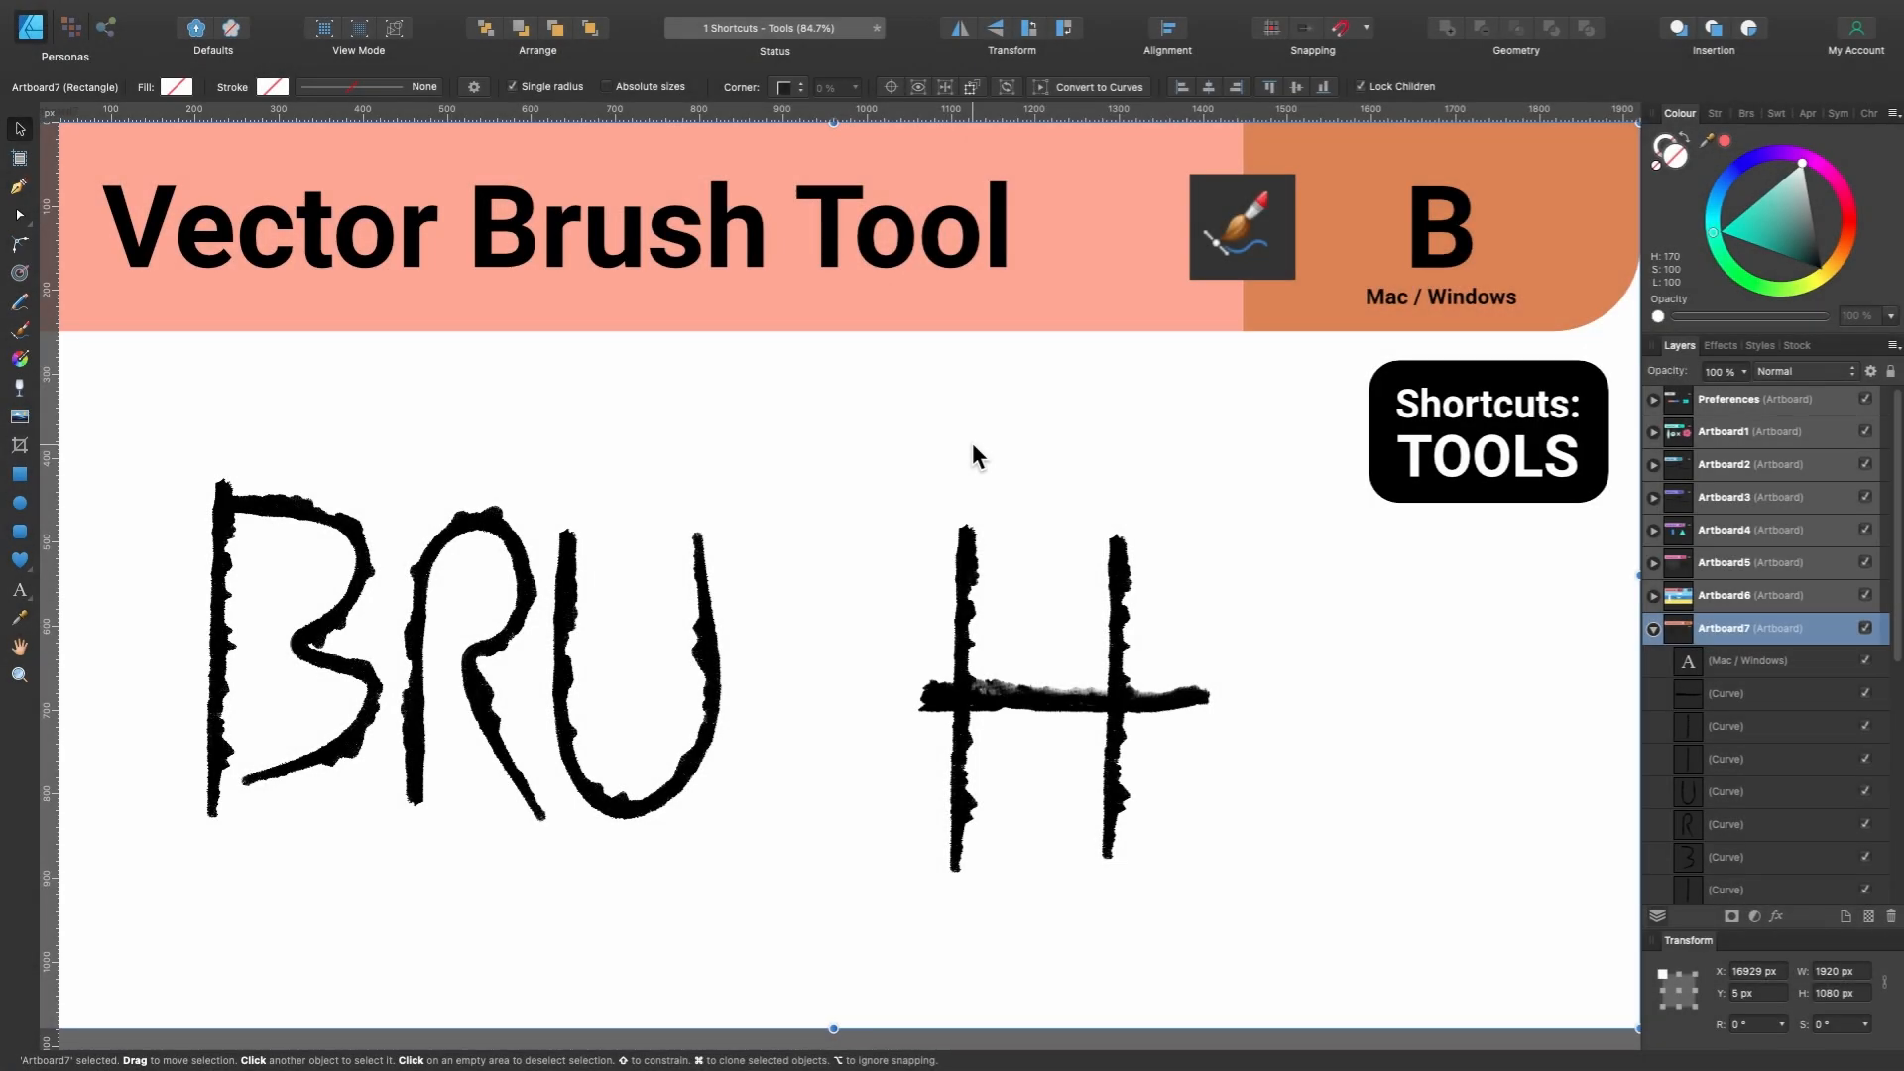
Paint the missing letter S between the U and the H using the Vector Brush at 64 px width.
key("b")
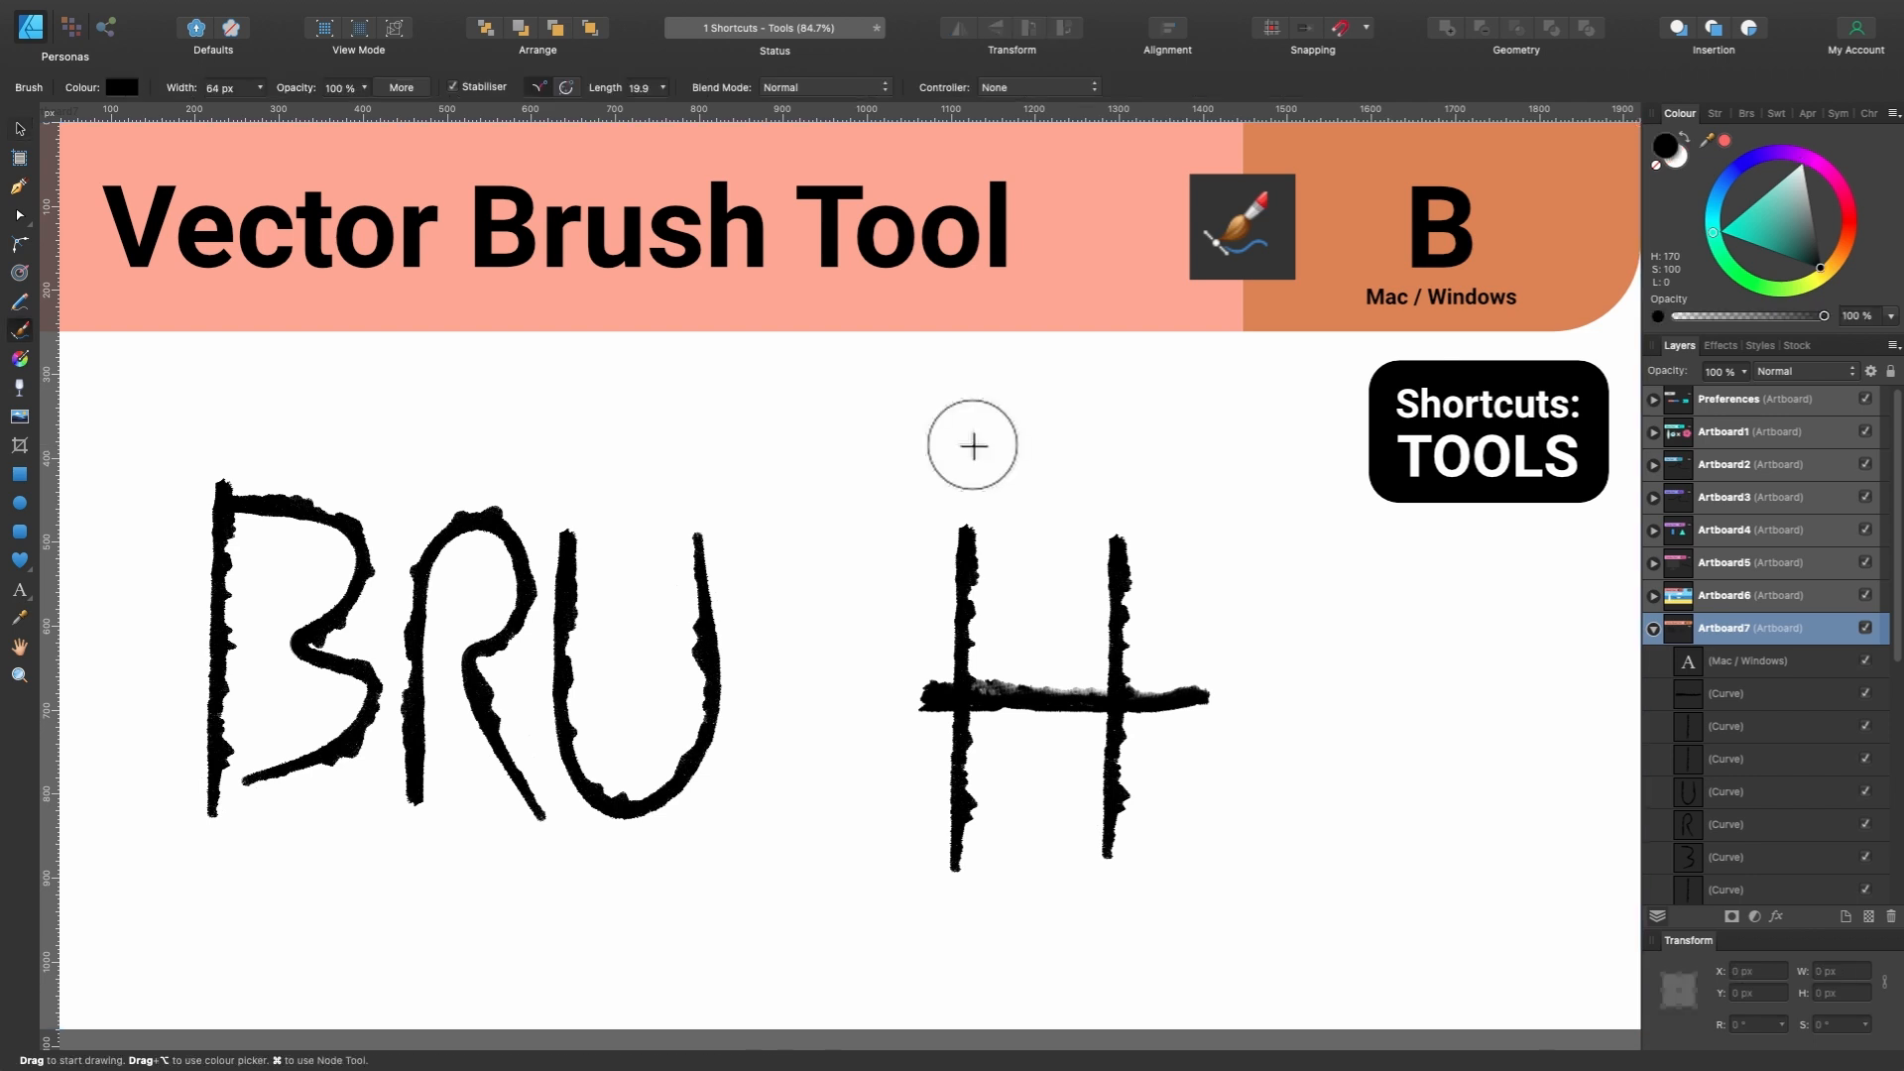
mouse_move(927, 543)
left_mouse_down()
mouse_move(800, 508)
mouse_move(747, 579)
mouse_move(805, 663)
mouse_move(889, 731)
mouse_move(906, 807)
mouse_move(842, 855)
mouse_move(719, 794)
left_mouse_up()
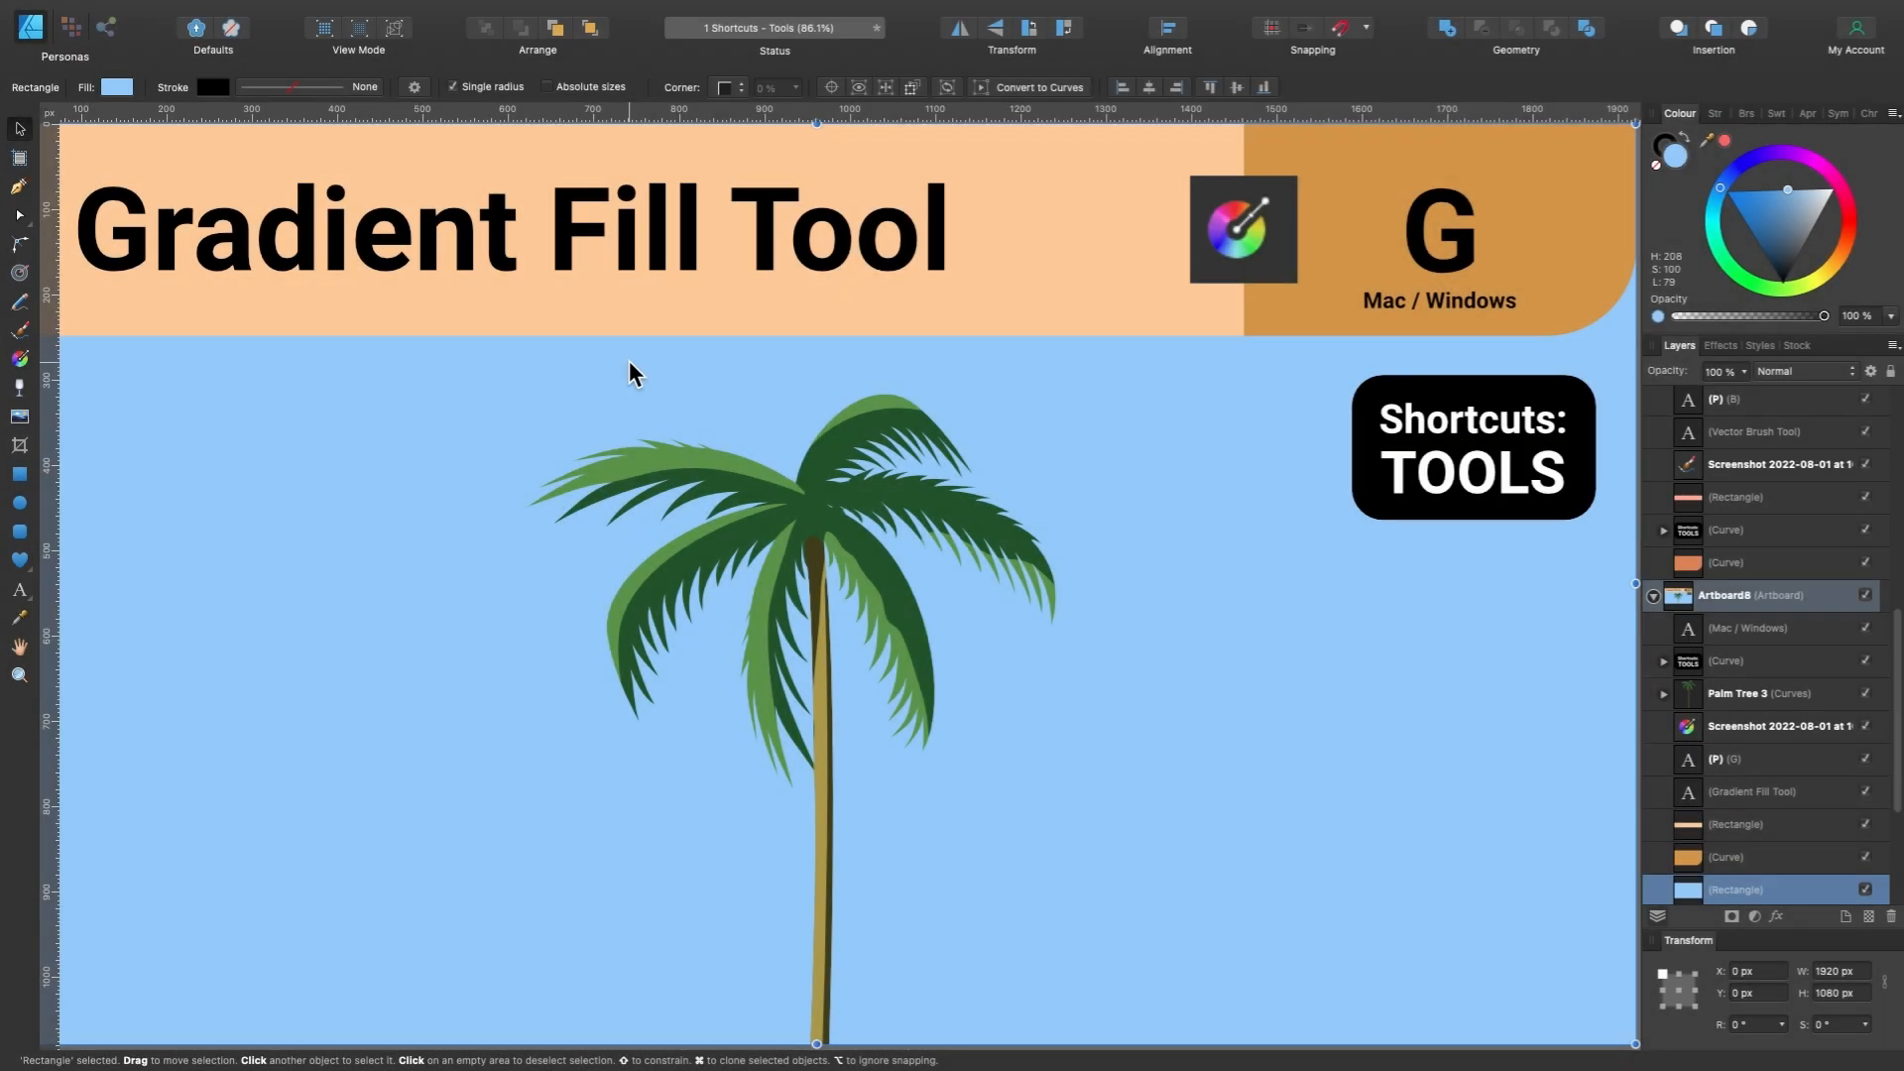
Apply a vertical linear gradient to the blue sky rectangle behind the palm tree and recolour its lower stop to light pink.
key("g")
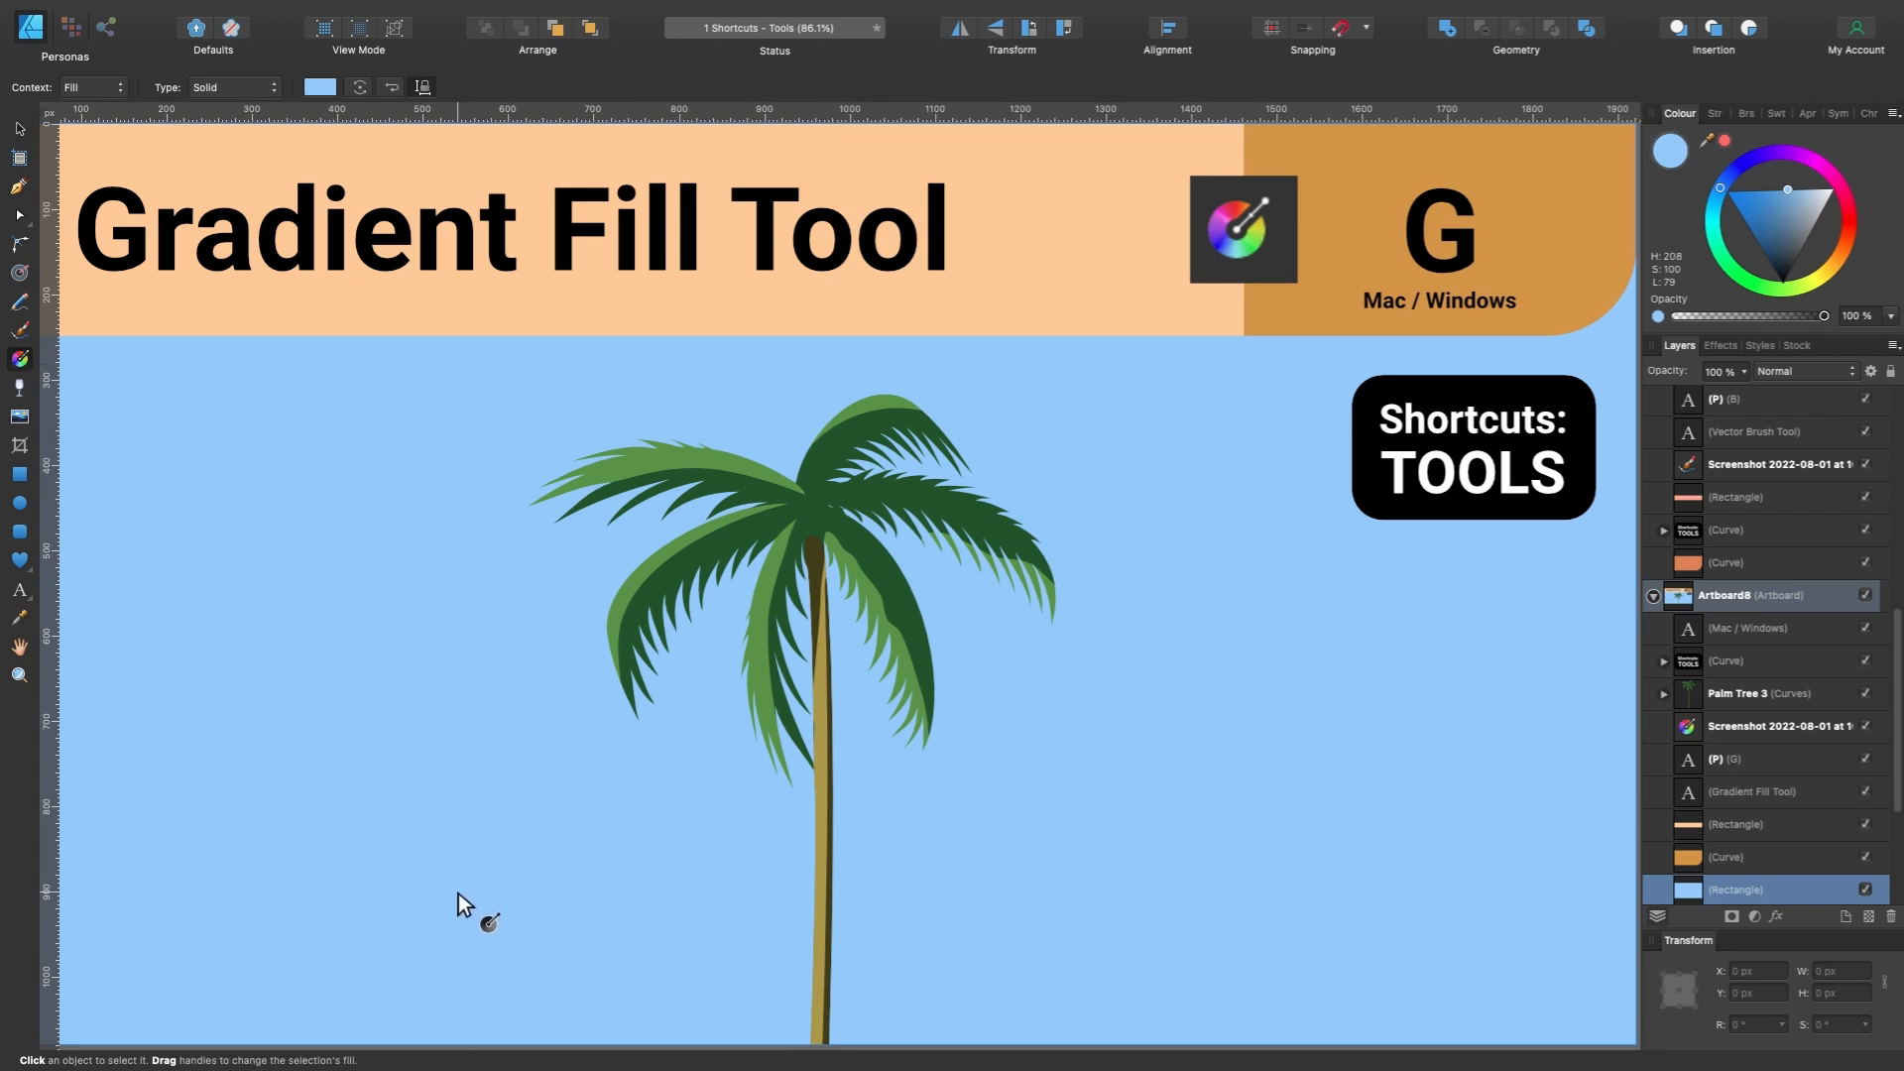
left_click_drag(458, 889, 458, 430)
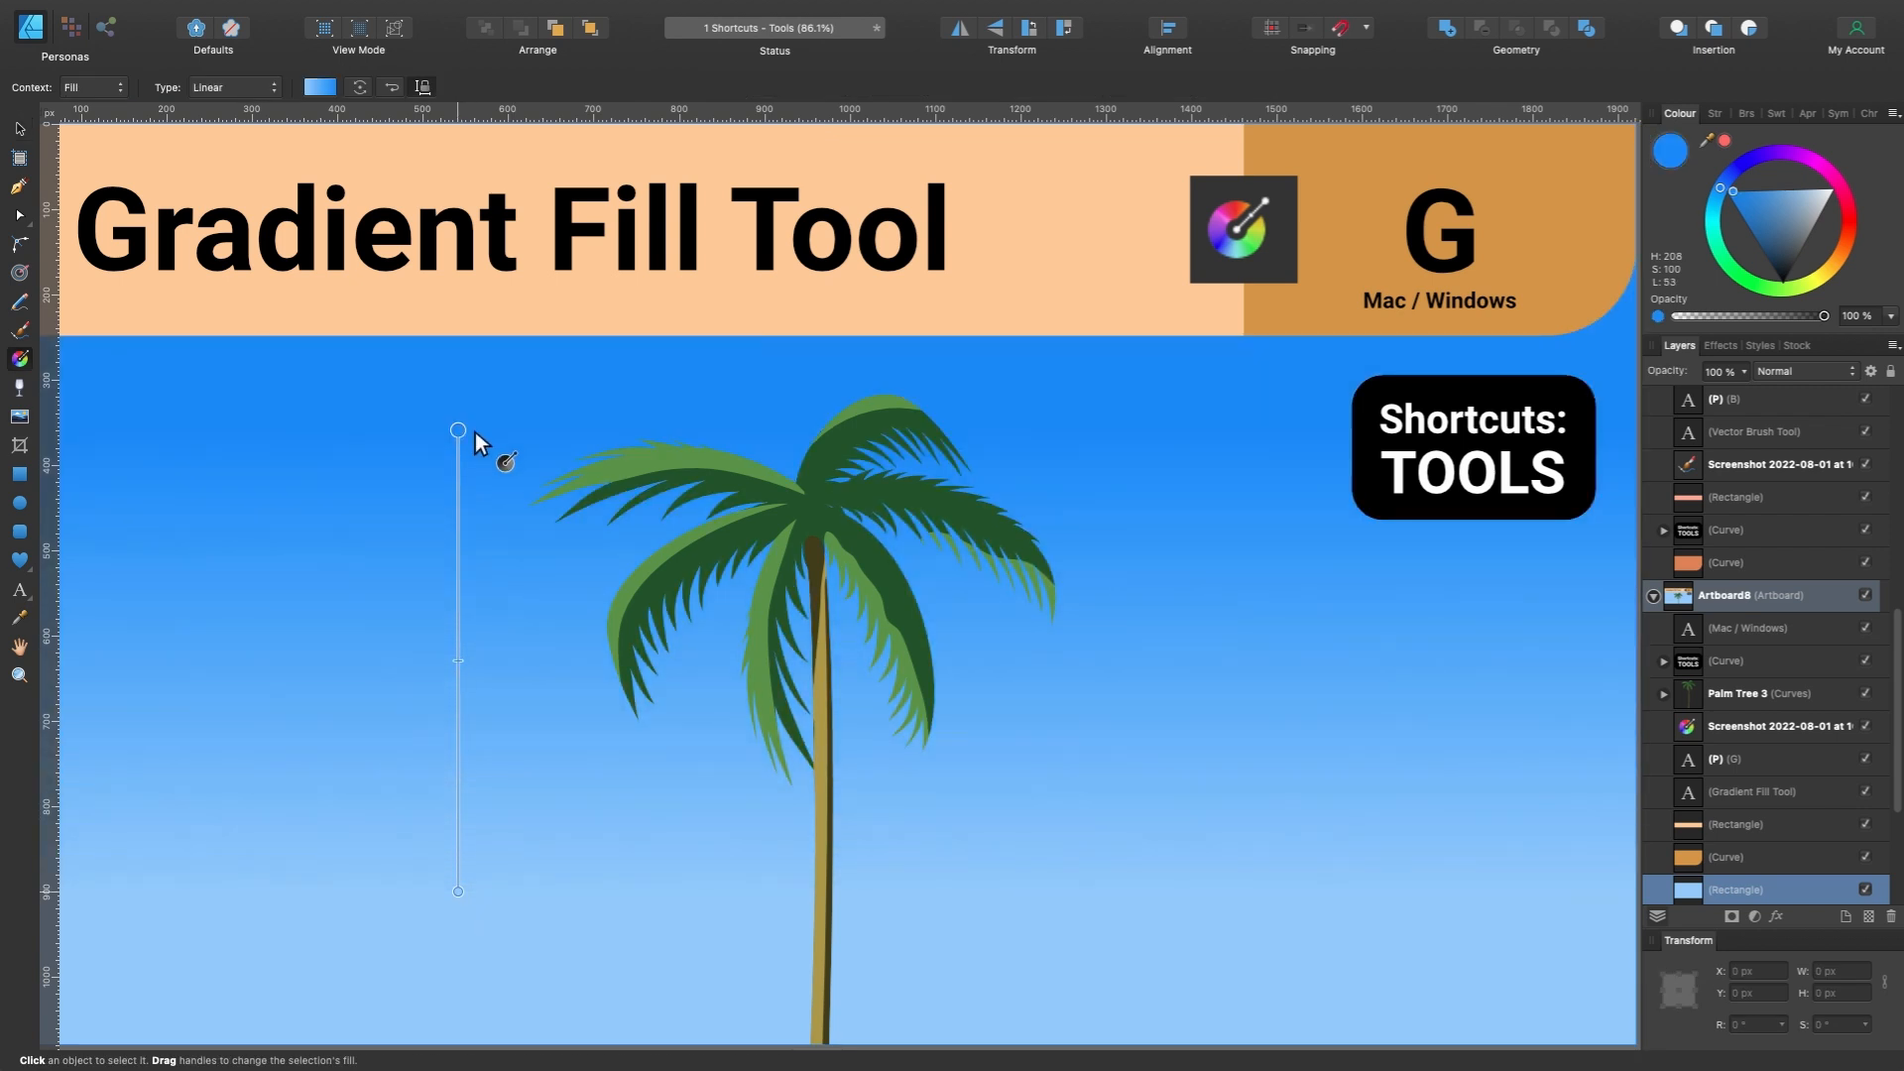
left_click(459, 891)
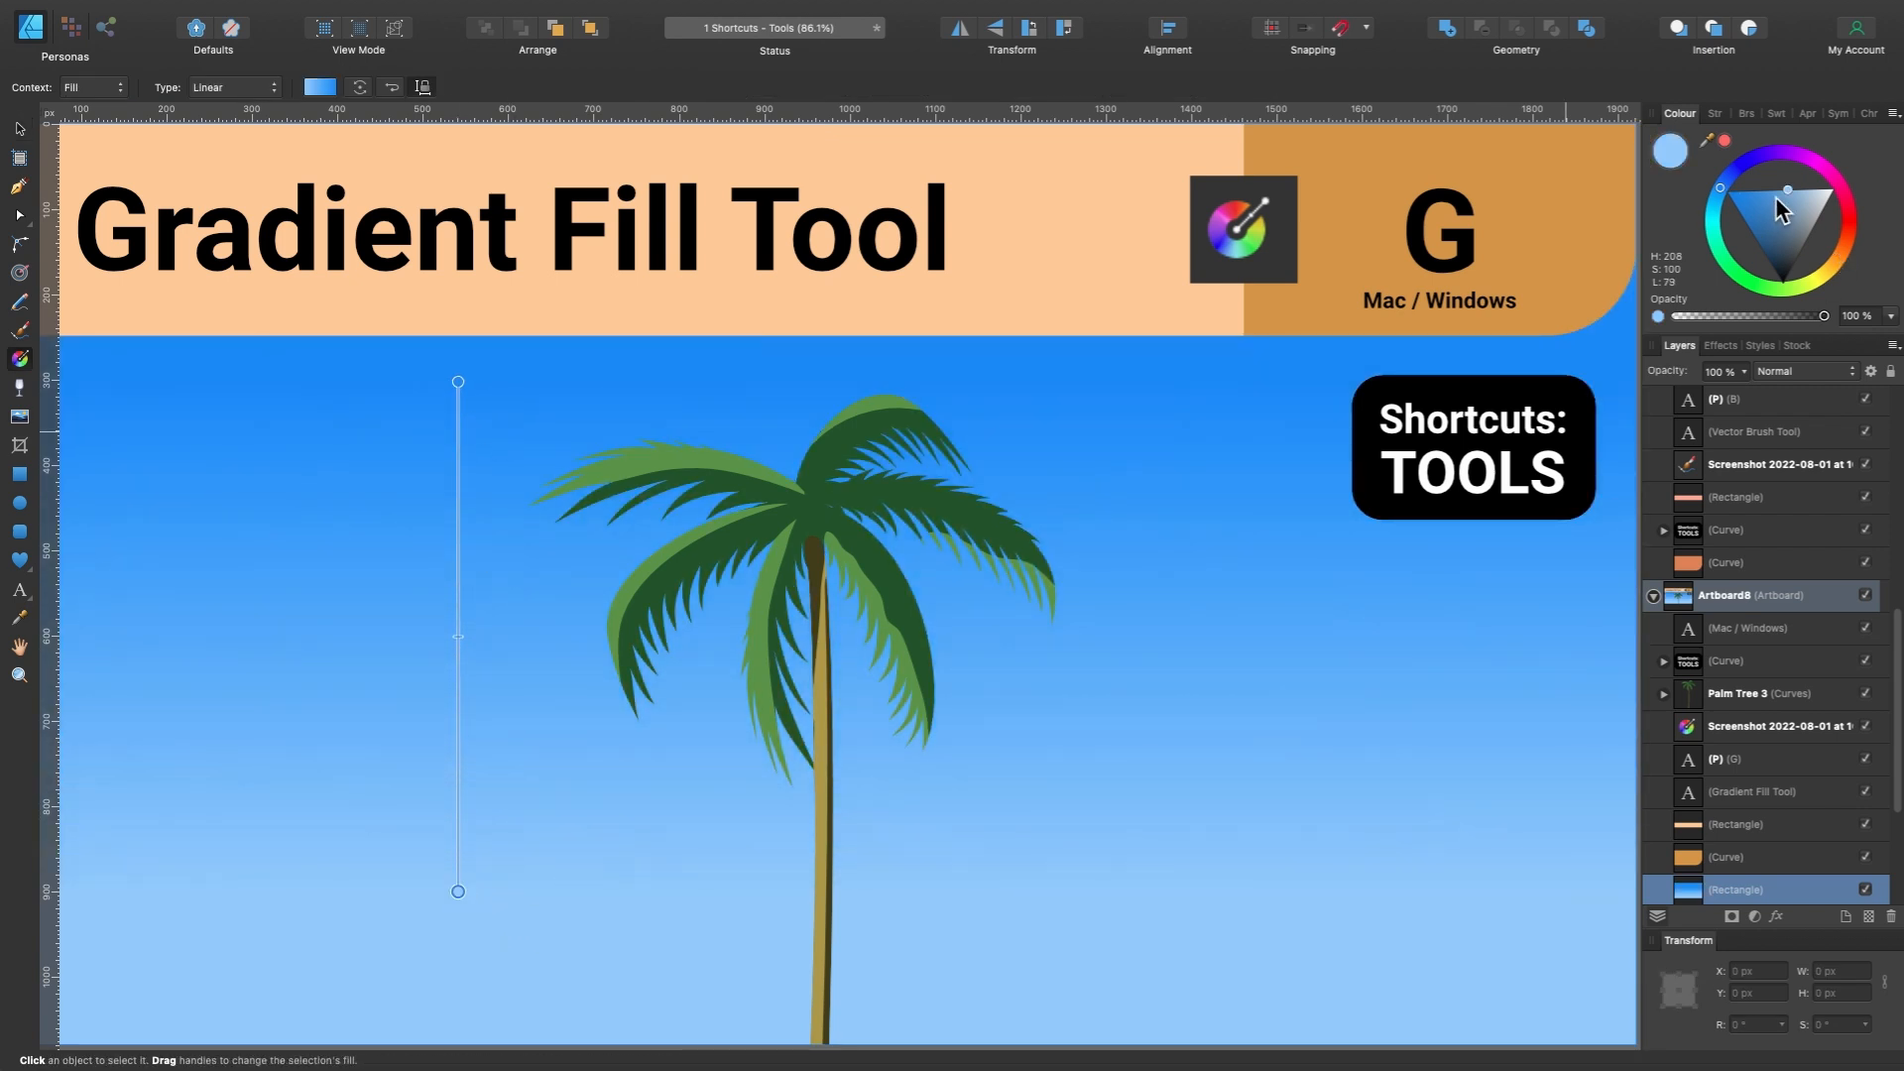
left_click(1812, 166)
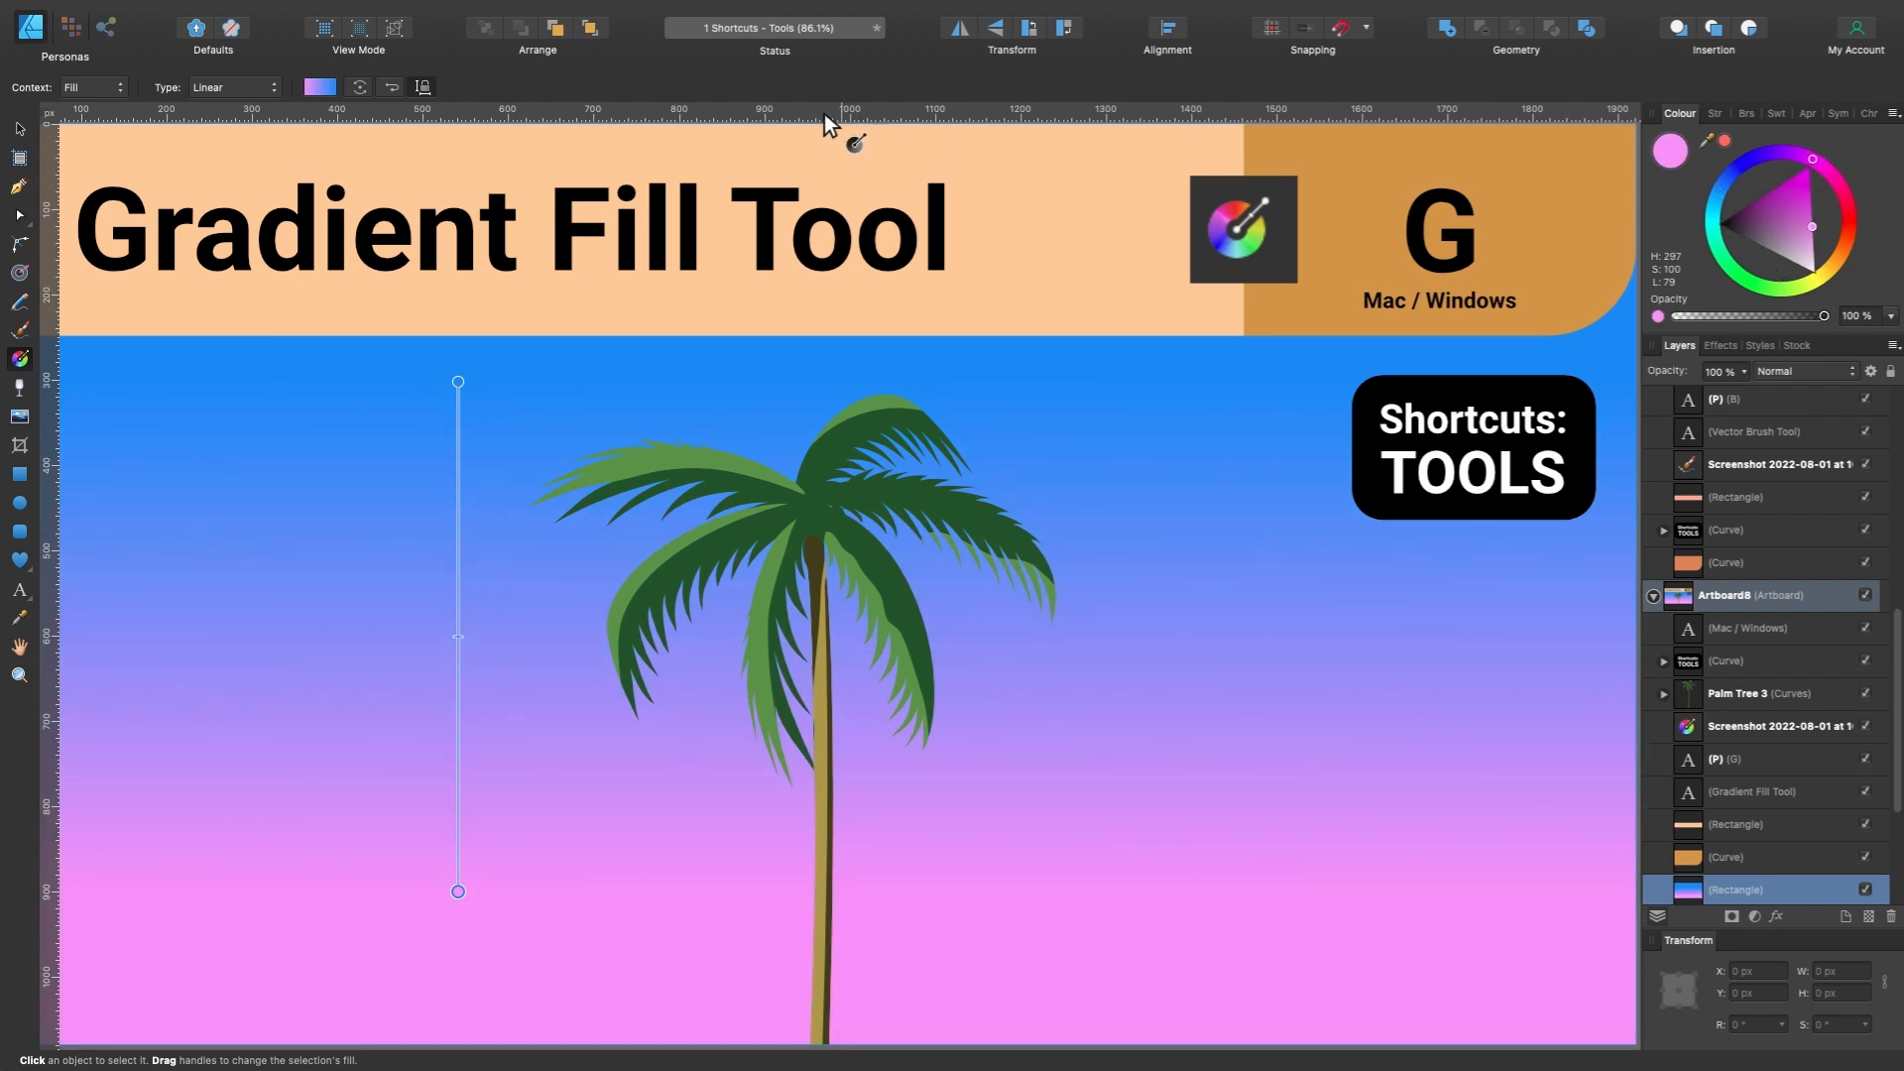
left_click(18, 129)
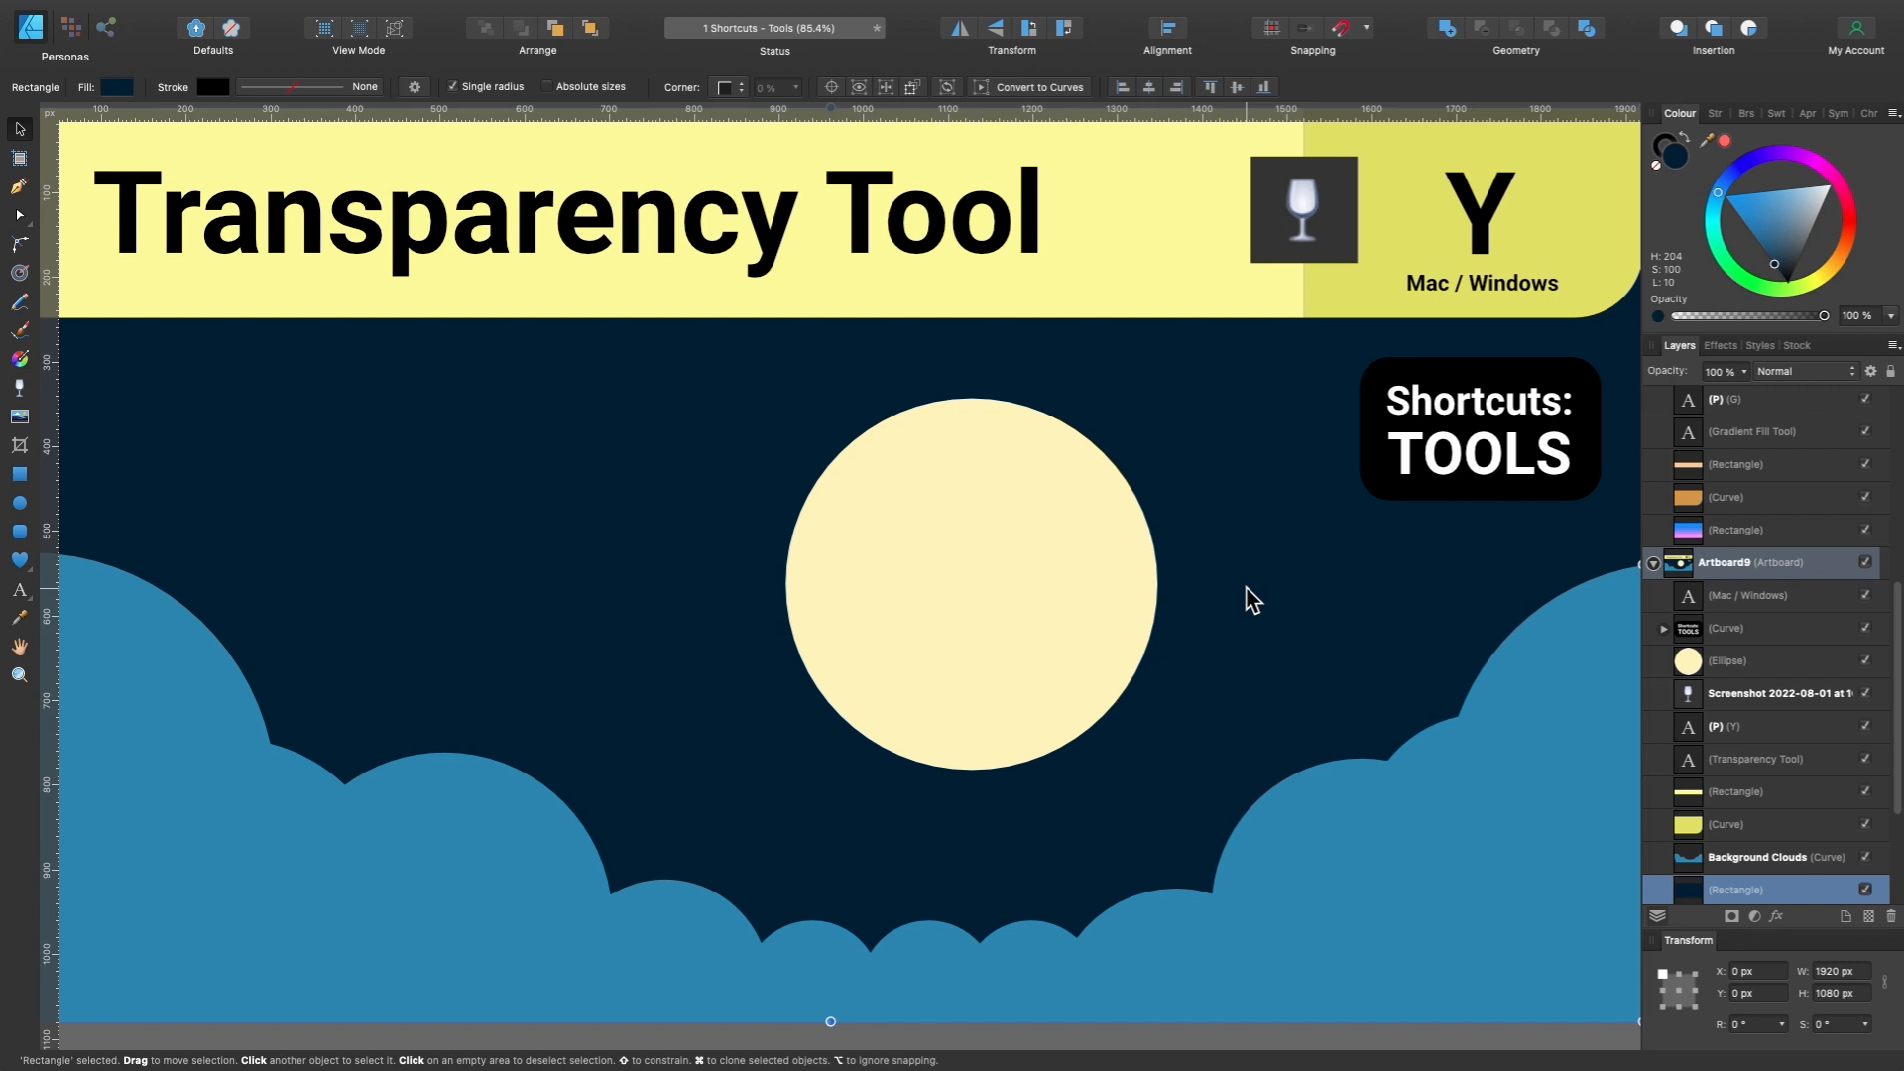
Fade the moon toward its lower left with a diagonal linear transparency and reposition it over the night sky and clouds.
key("y")
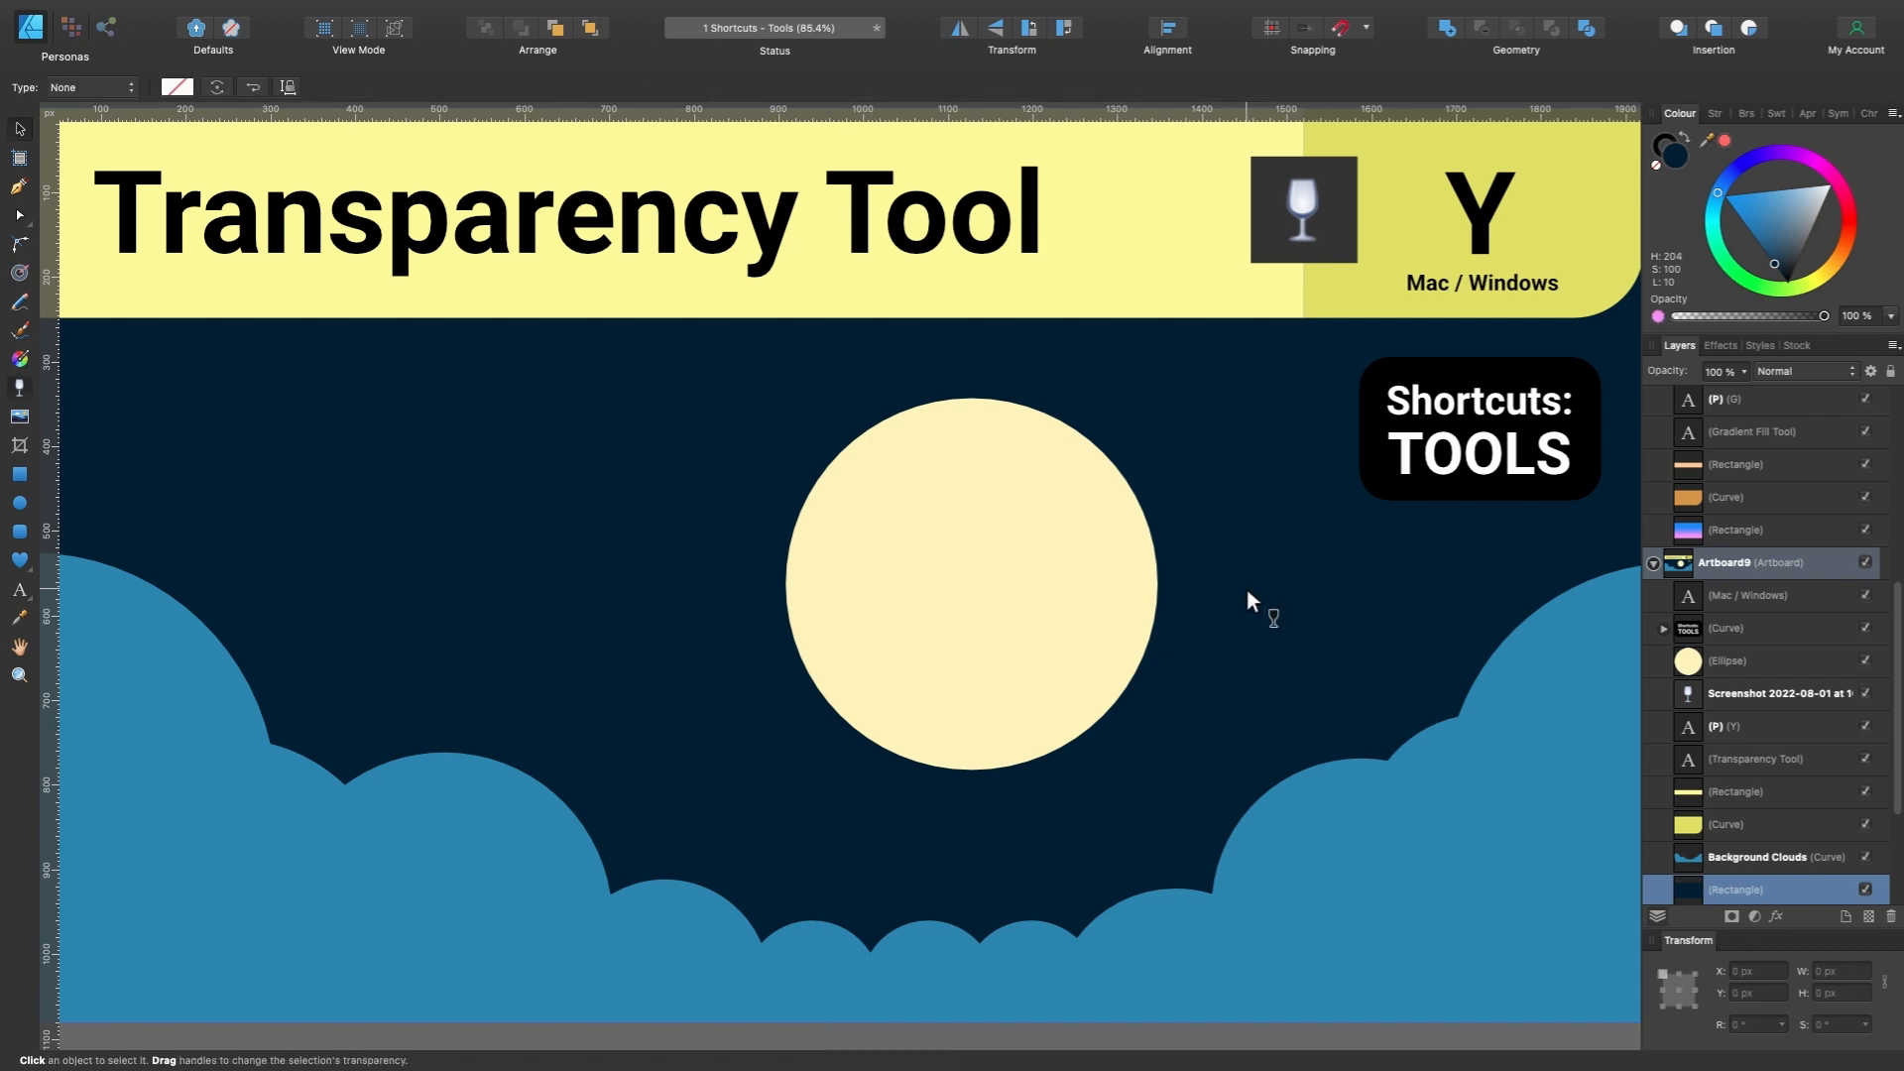
left_click(1111, 551)
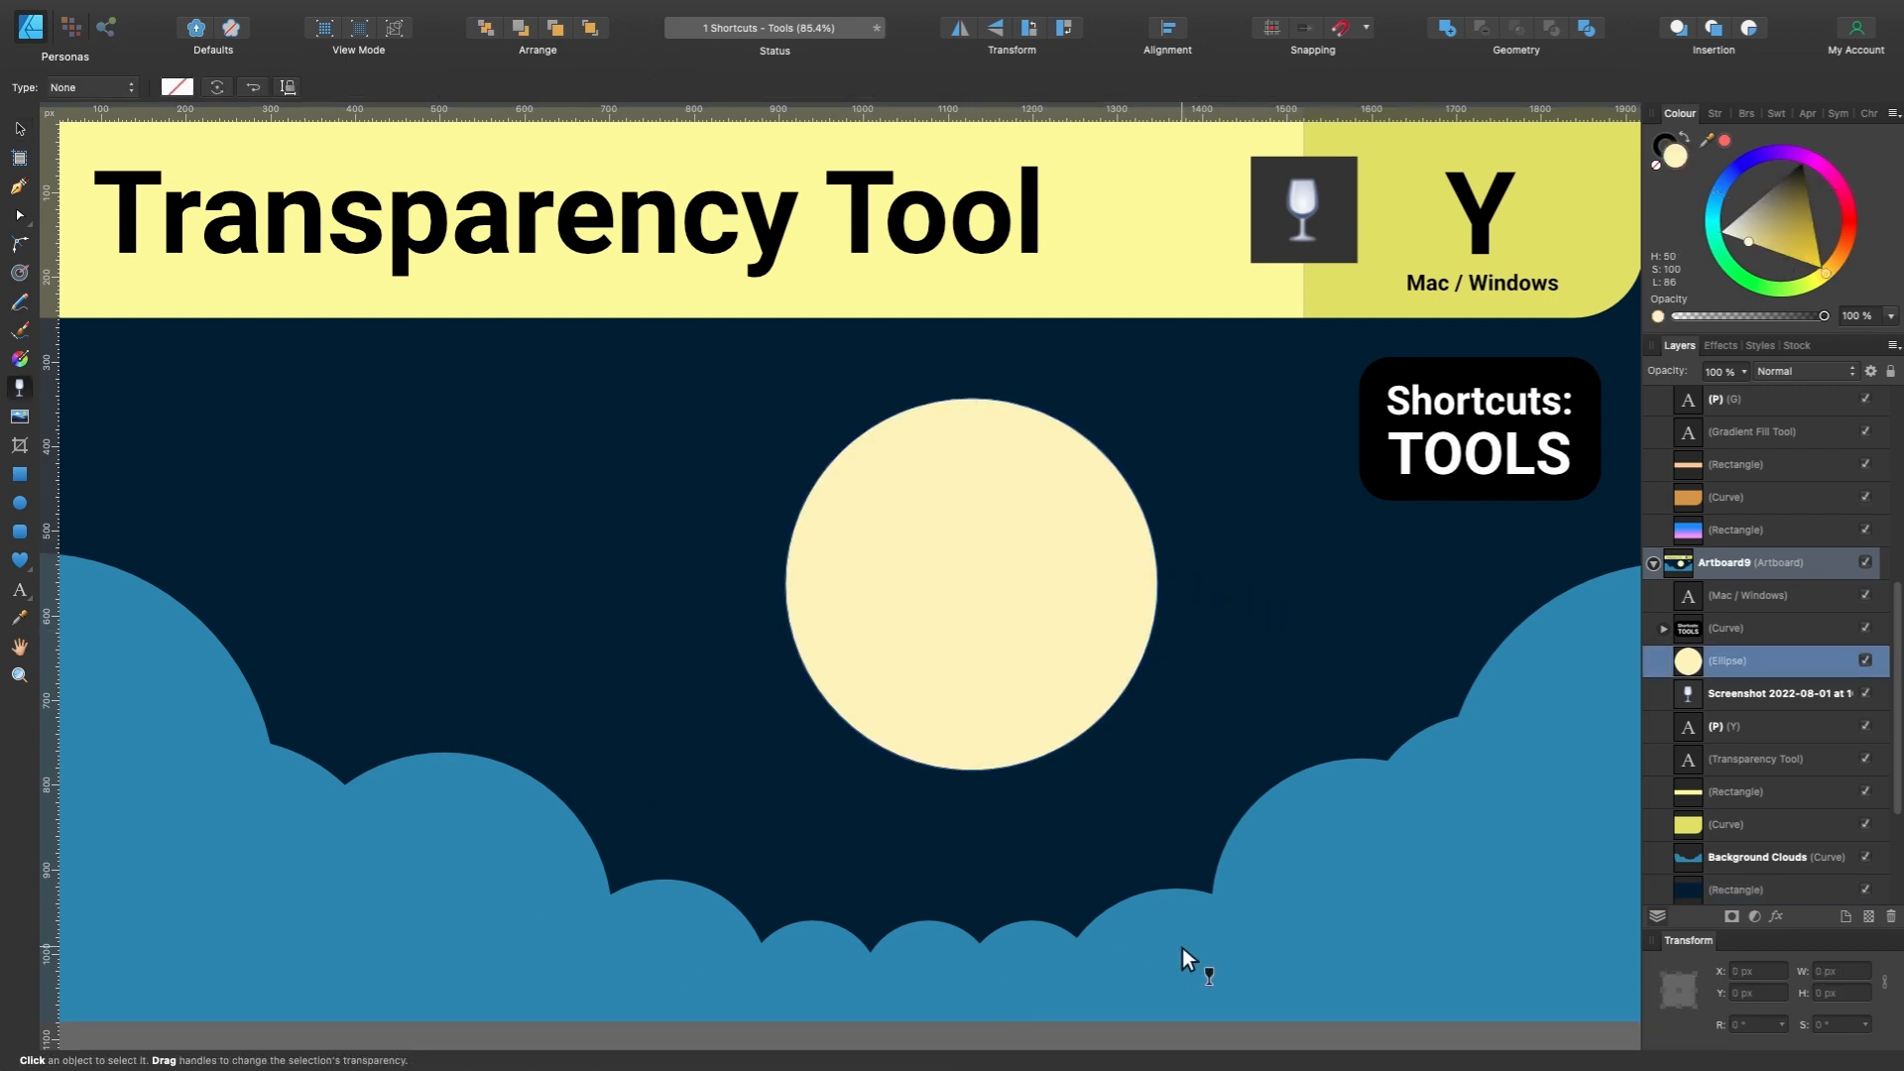
left_click_drag(1186, 349, 880, 688)
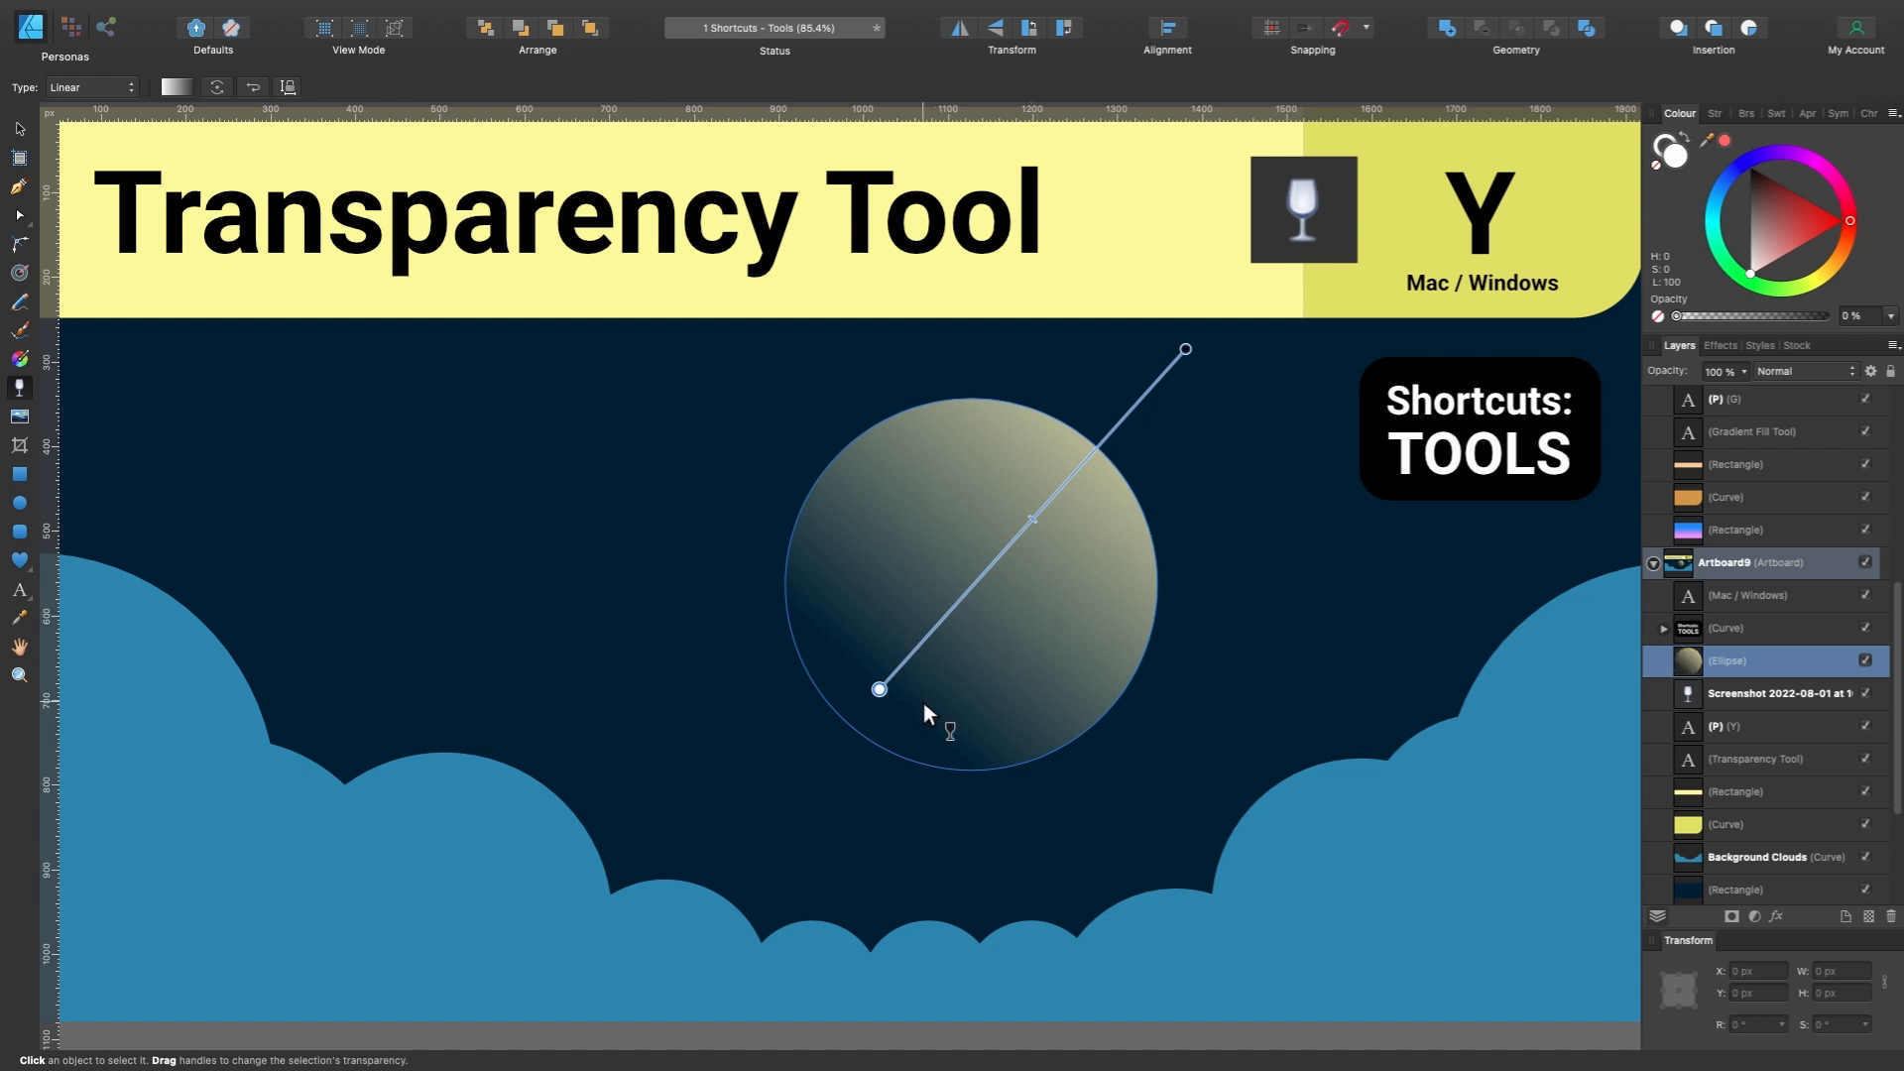
key("v")
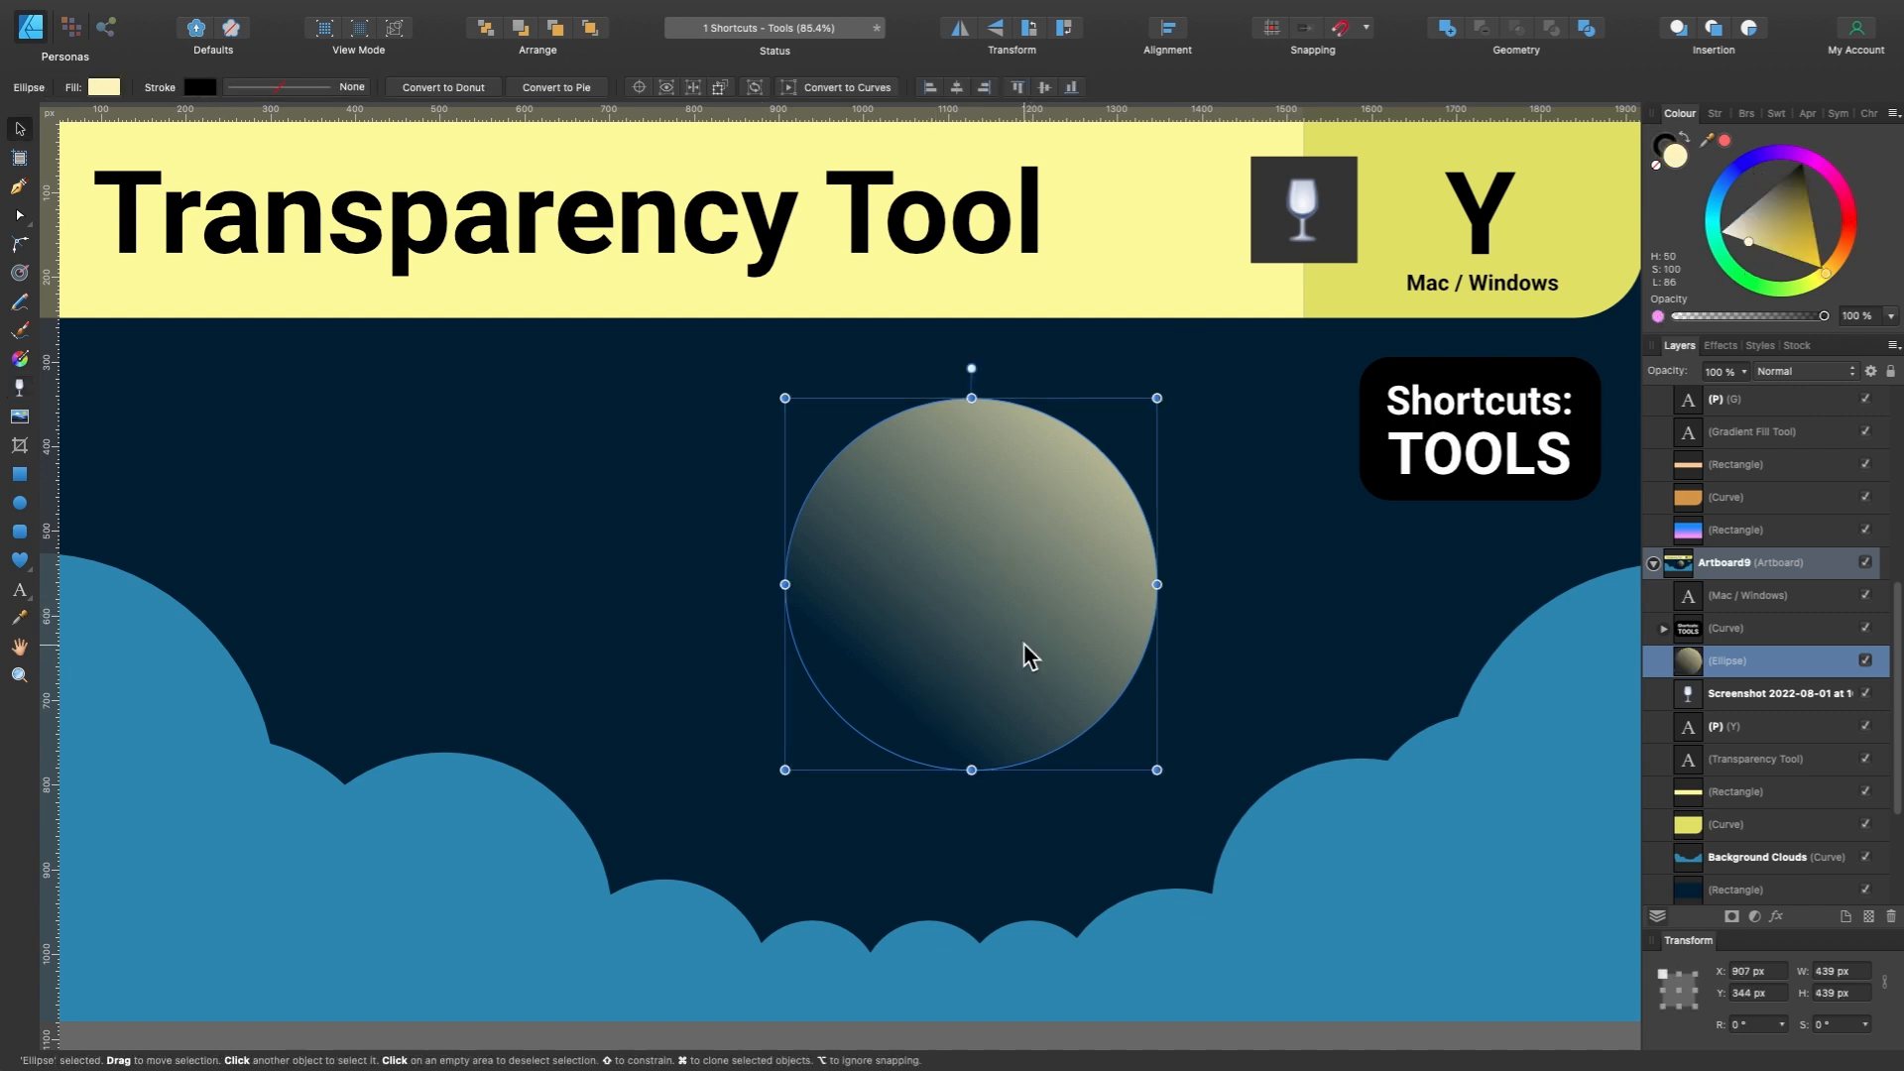
left_click_drag(968, 568, 1079, 854)
left_click_drag(952, 843, 918, 585)
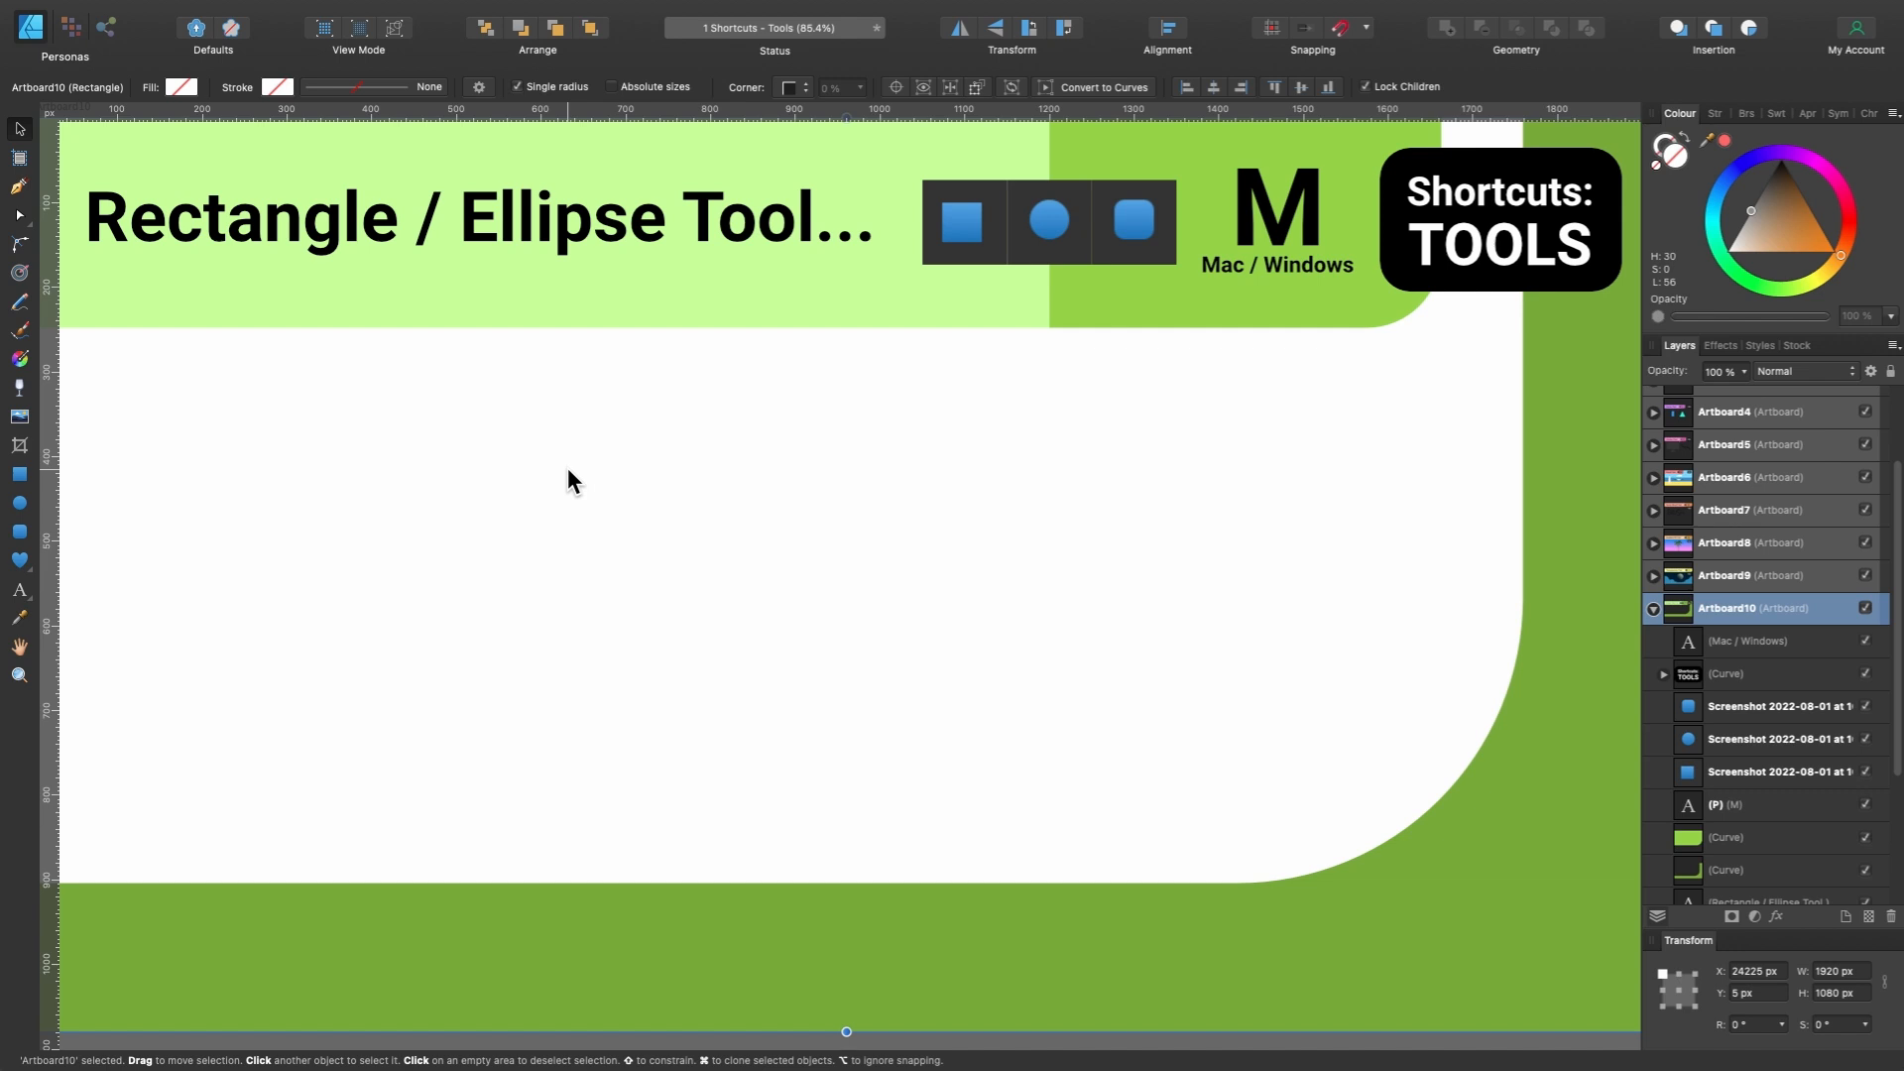
Draw a rectangle, an ellipse and a rounded rectangle side by side in the white area of the artboard.
key("m")
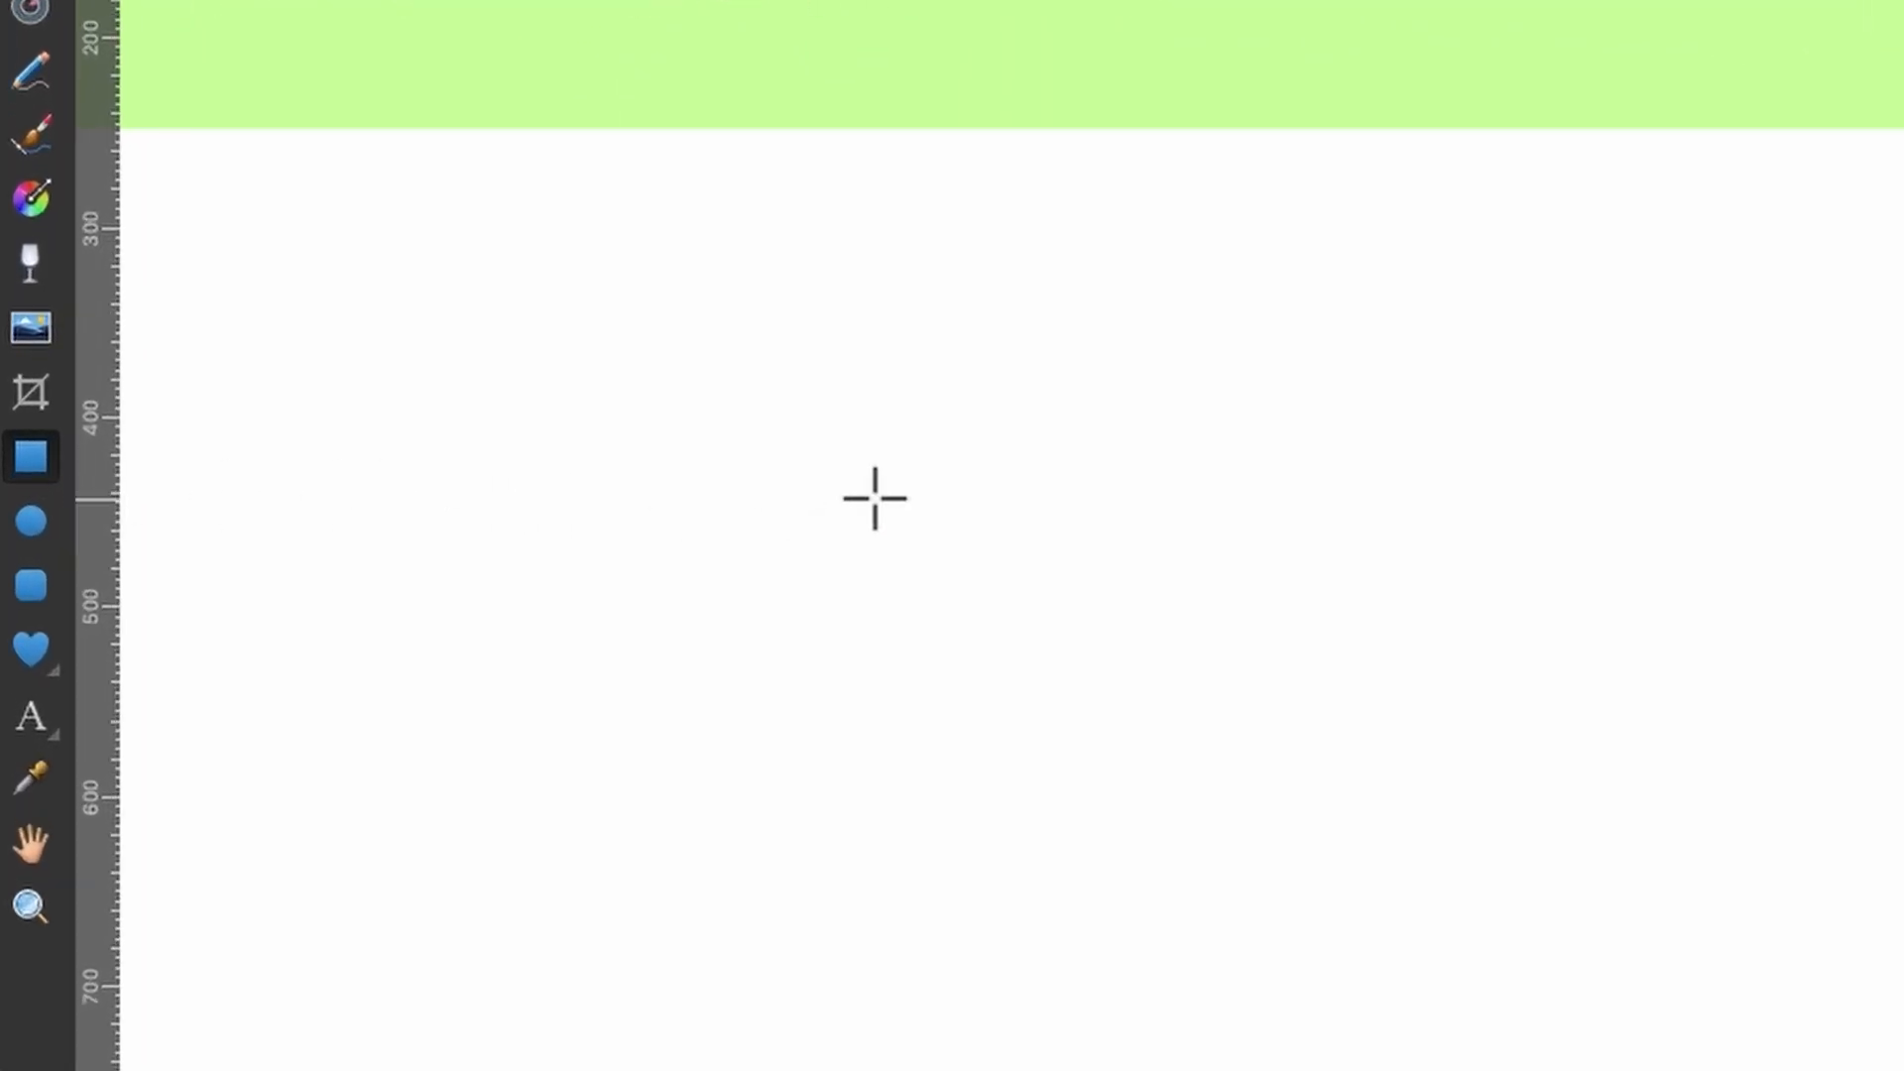
key("e")
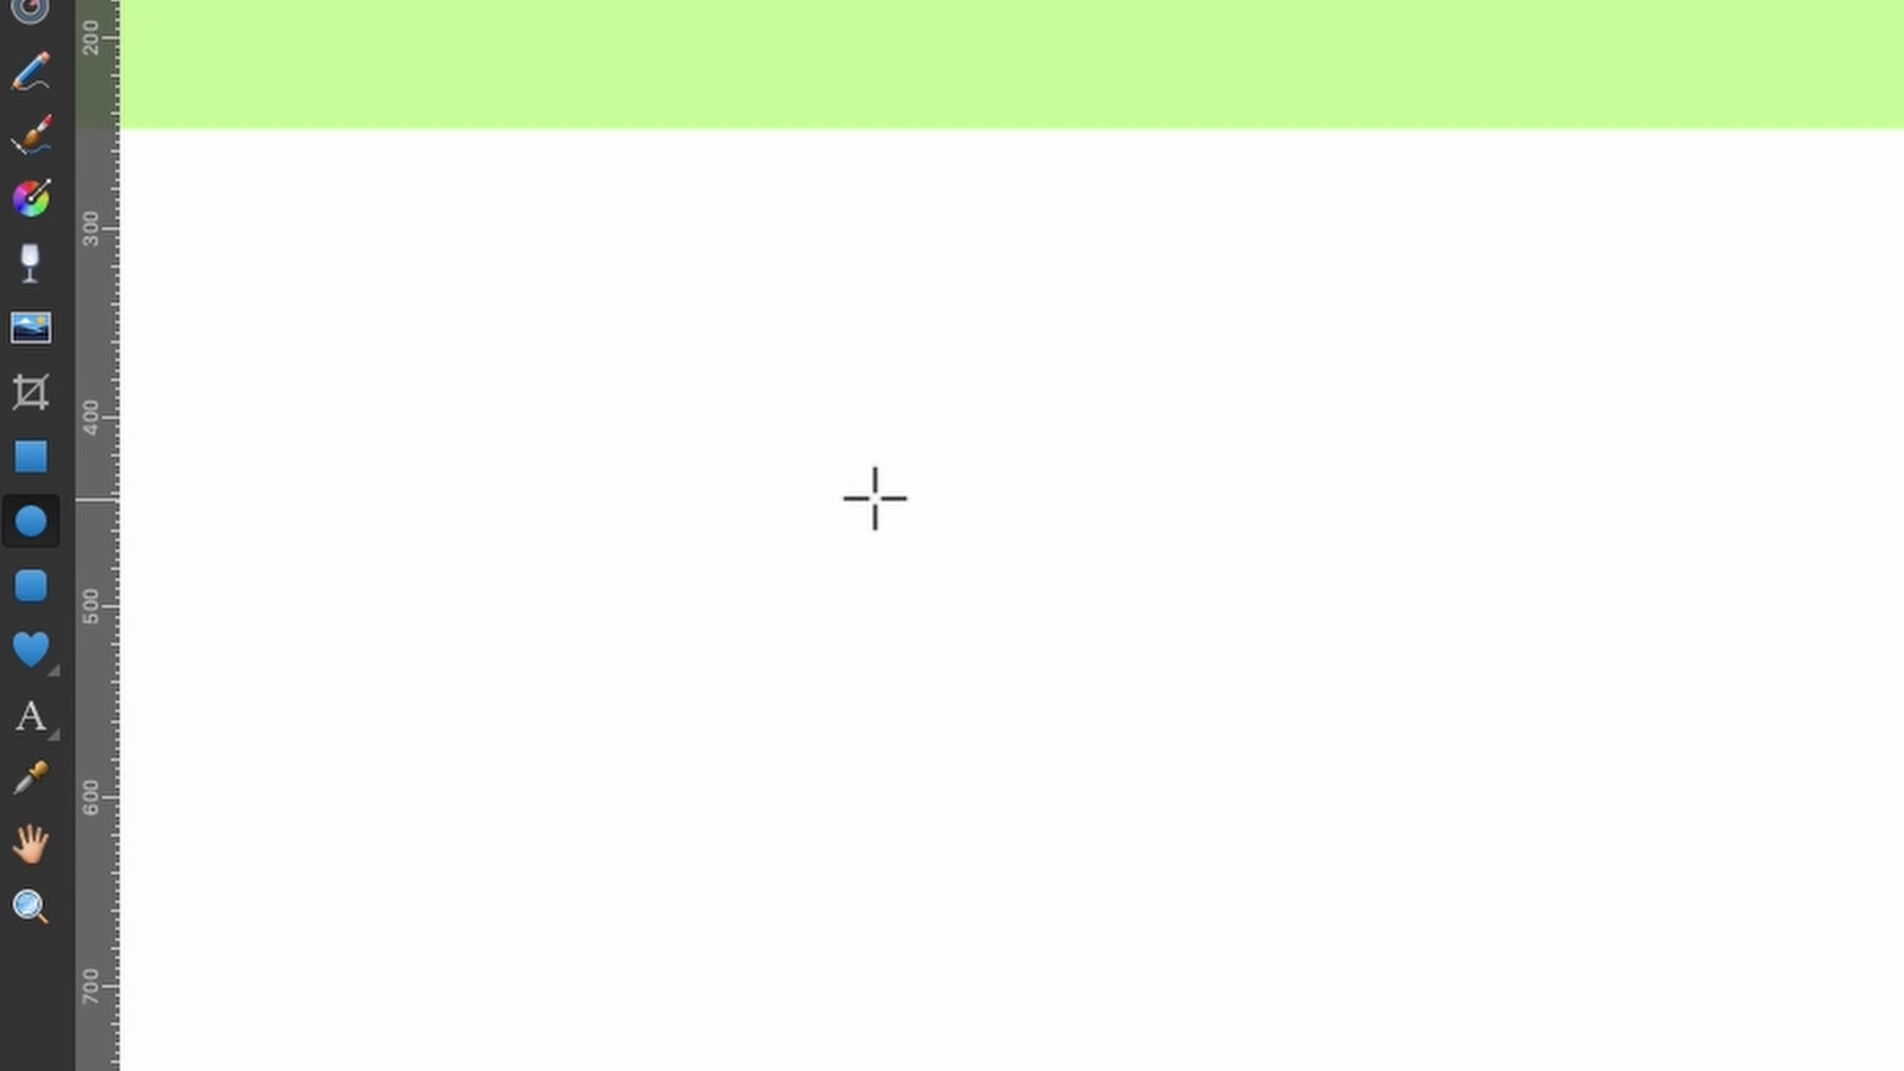
key("u")
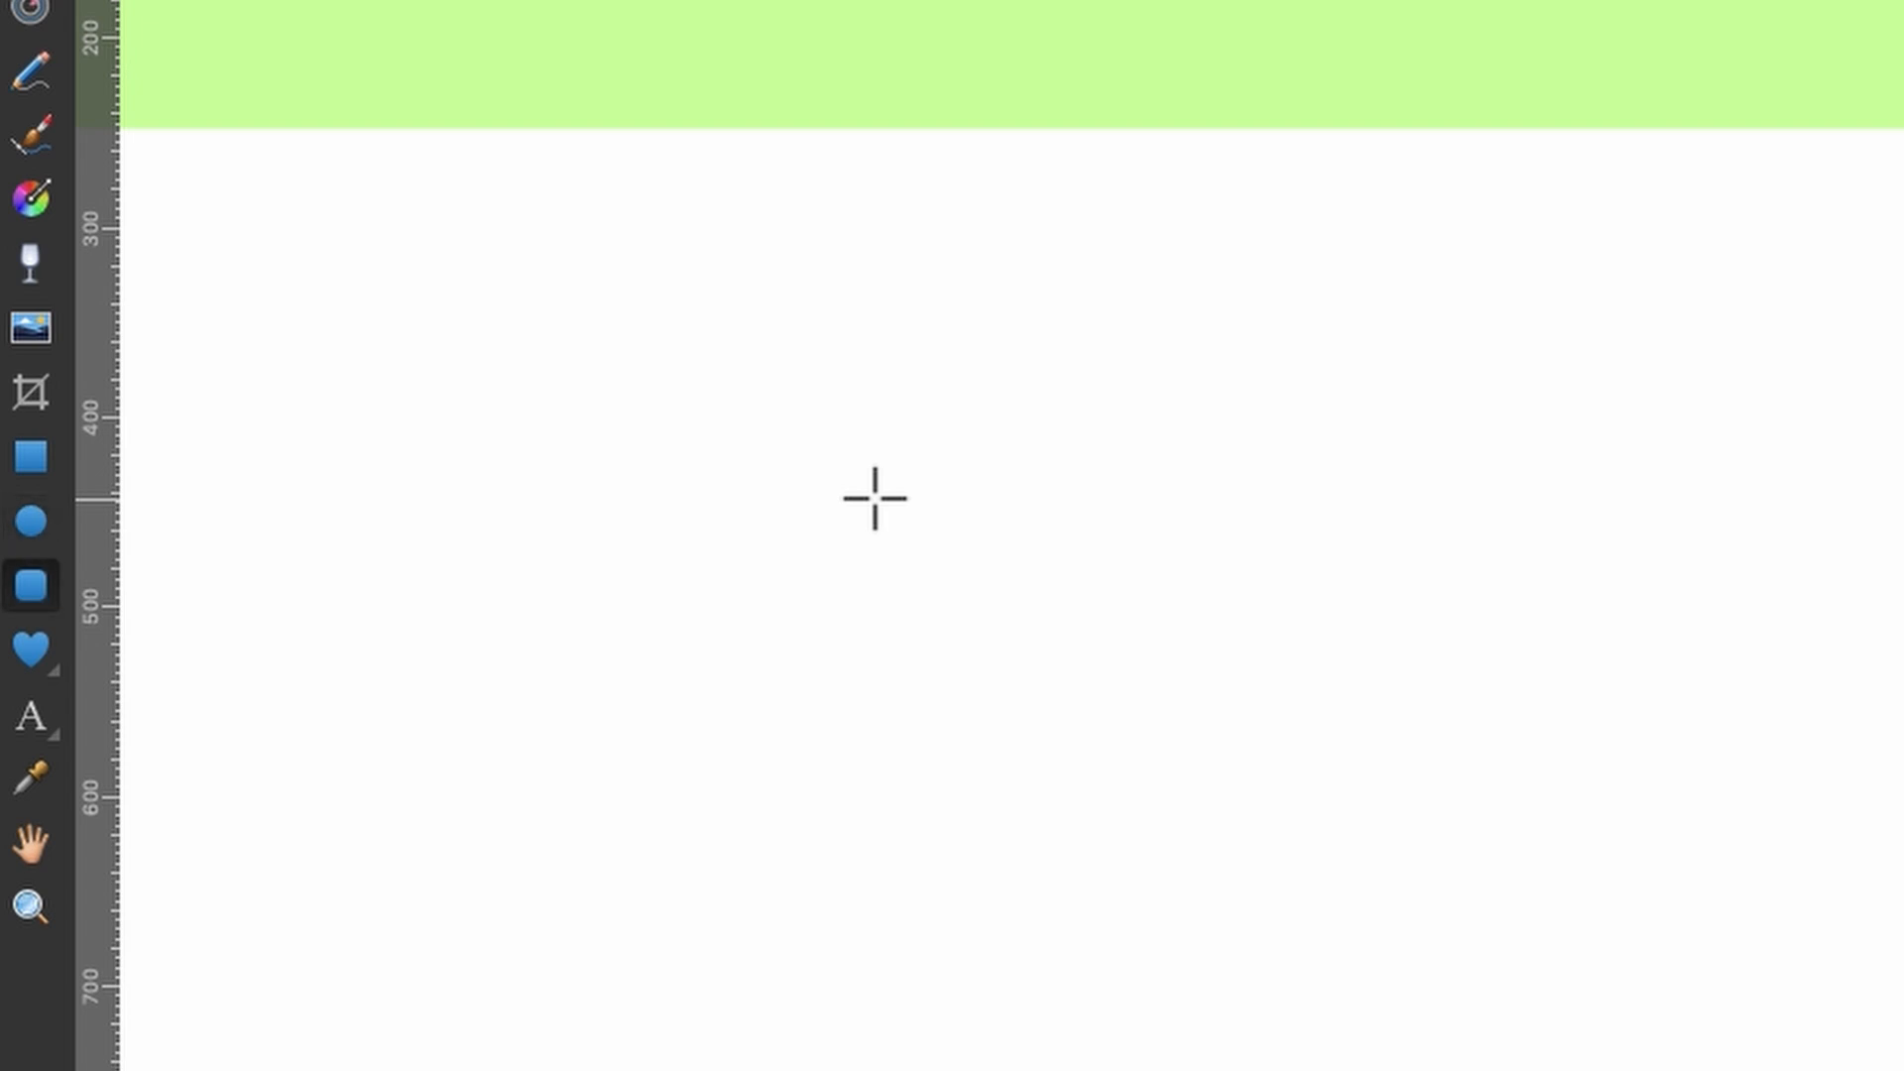
key("m")
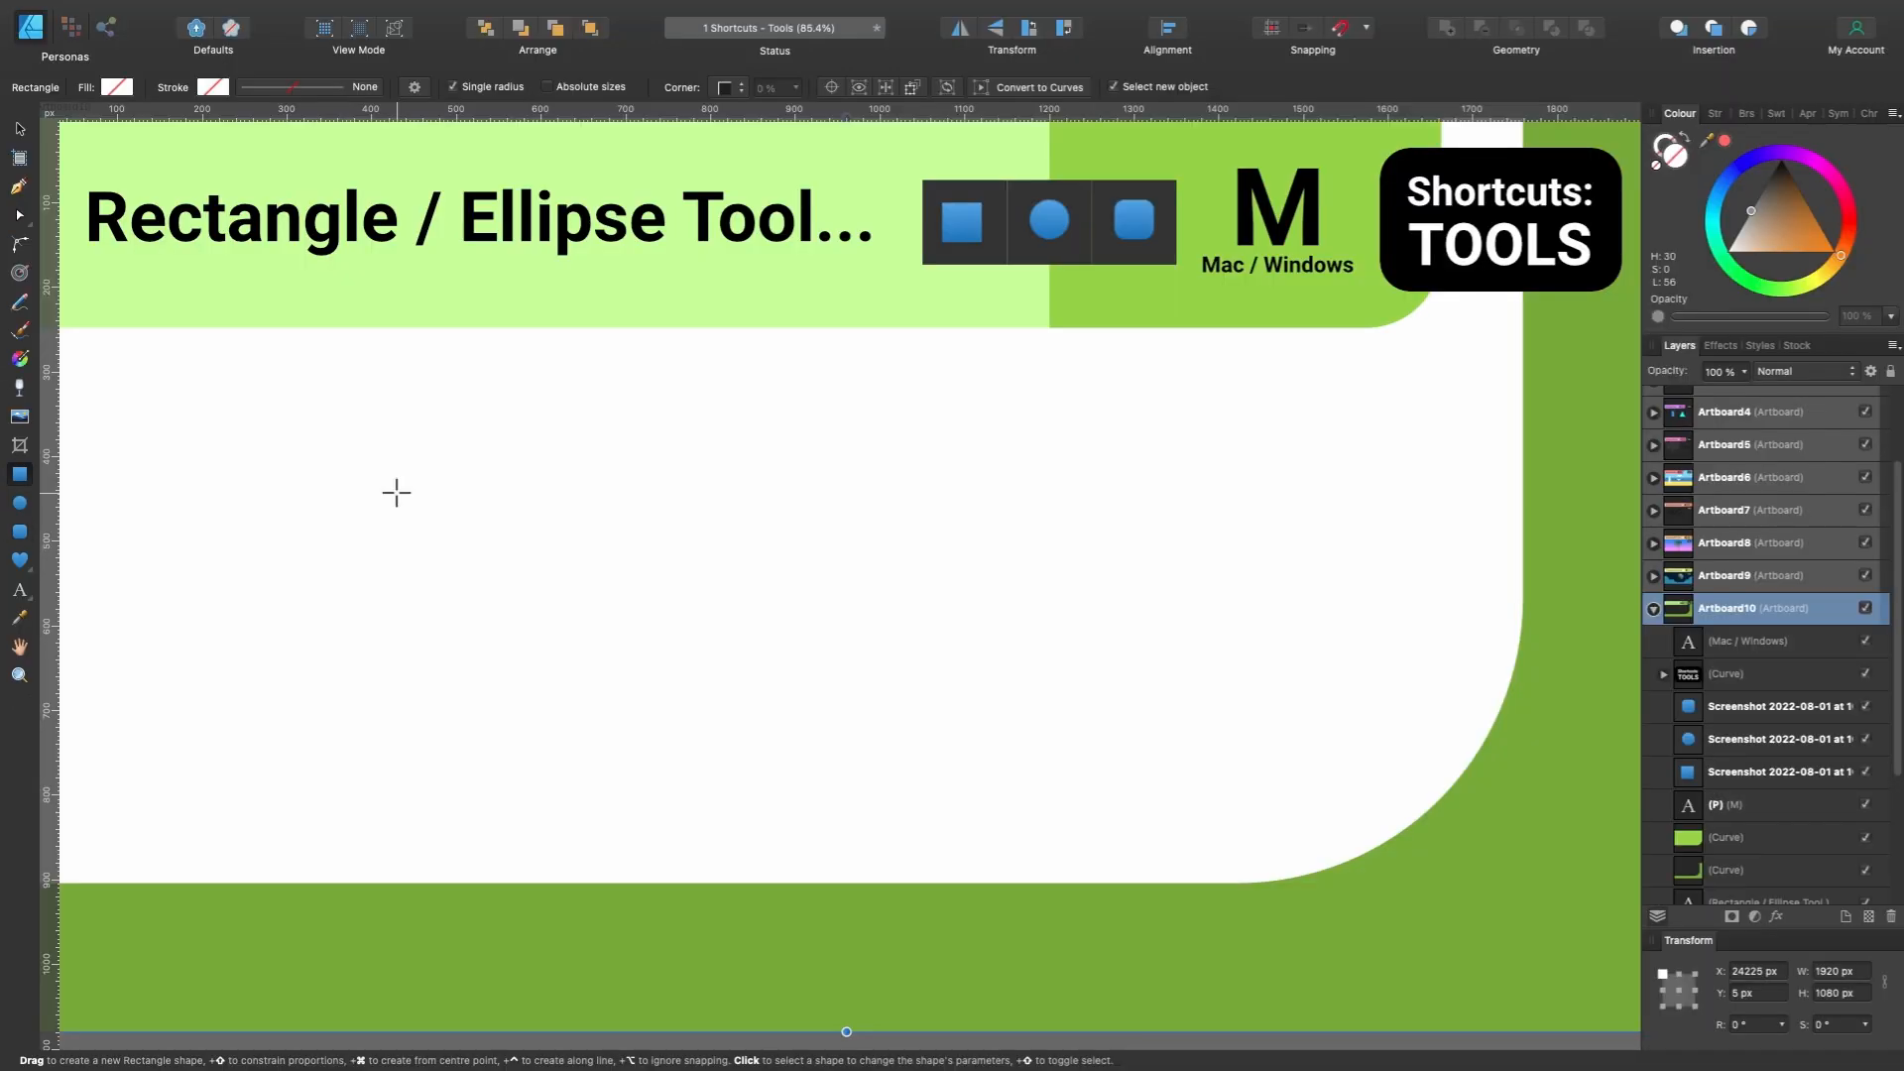
left_click_drag(165, 463, 493, 714)
key("m")
left_click_drag(725, 607, 1005, 377)
key("m")
left_click_drag(1095, 510, 1386, 795)
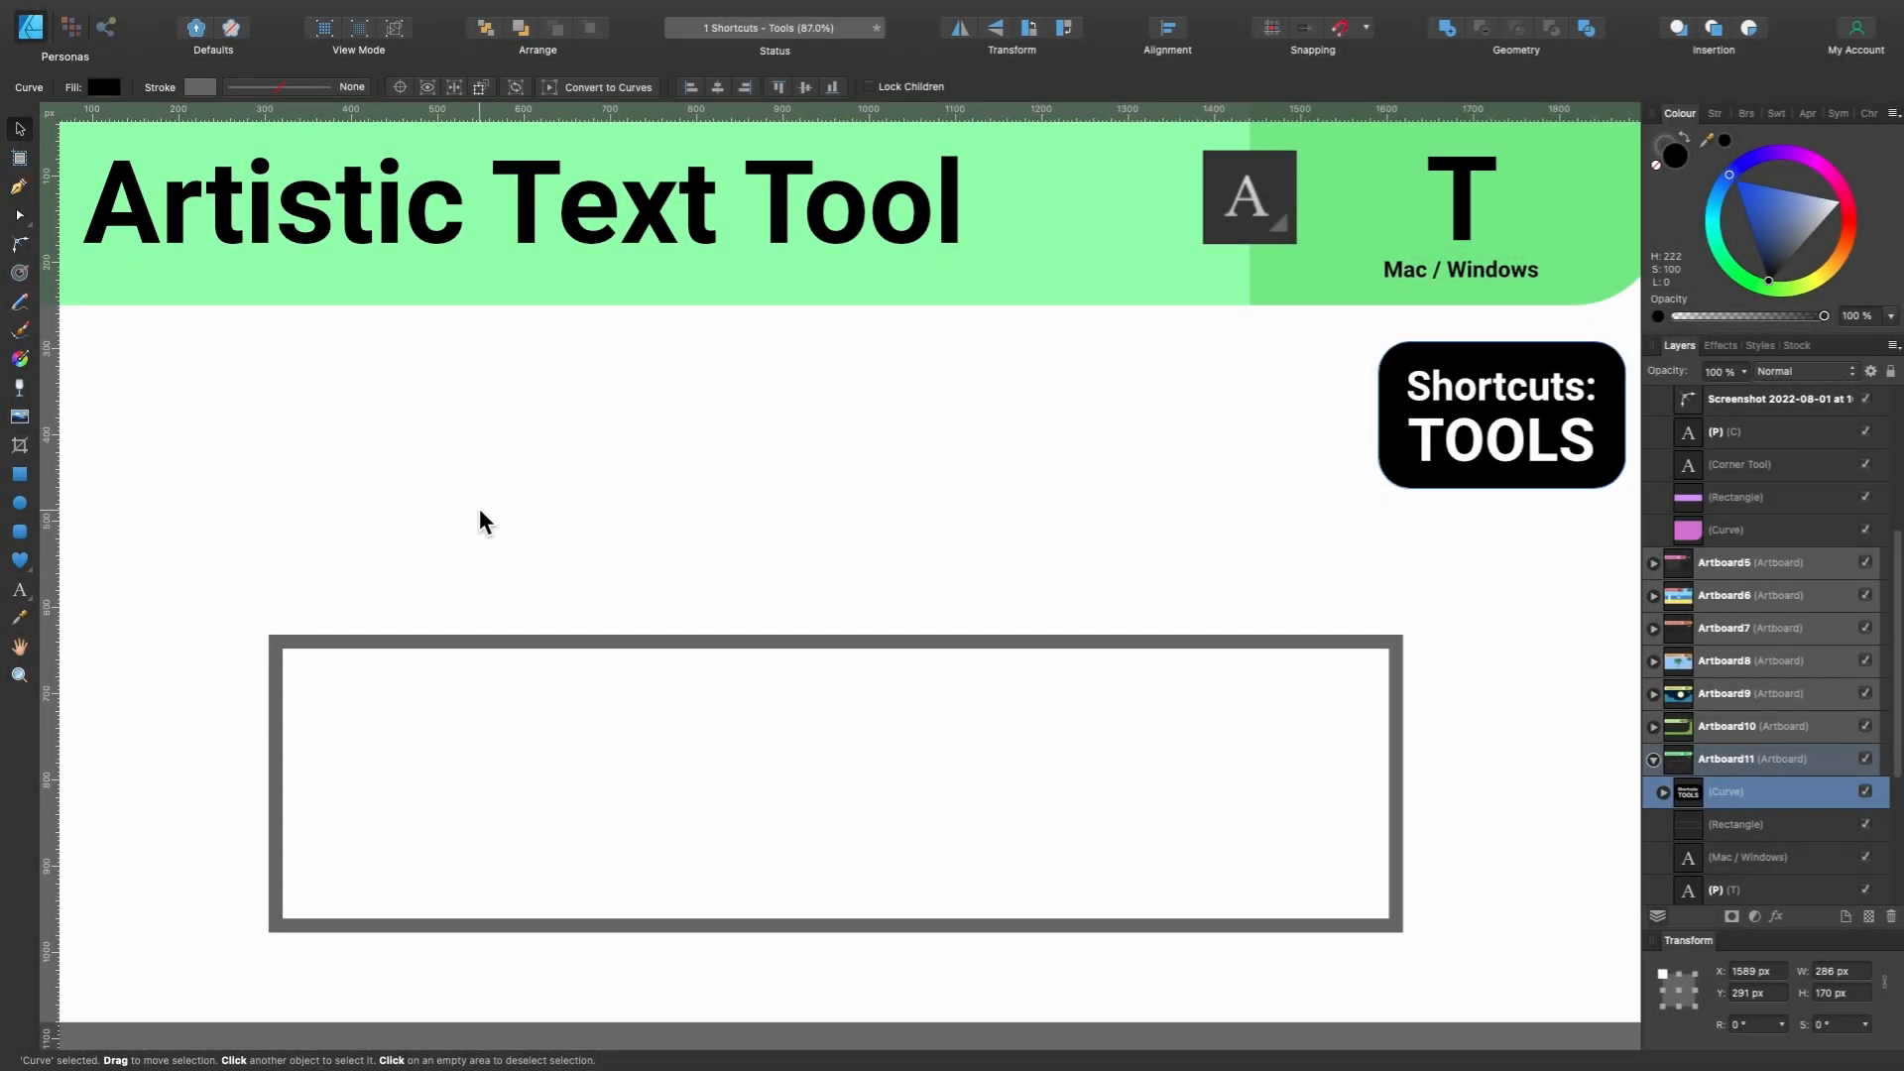
Add the artistic text "Affinty" above the grey outlined box, about 1214 px wide.
key("t")
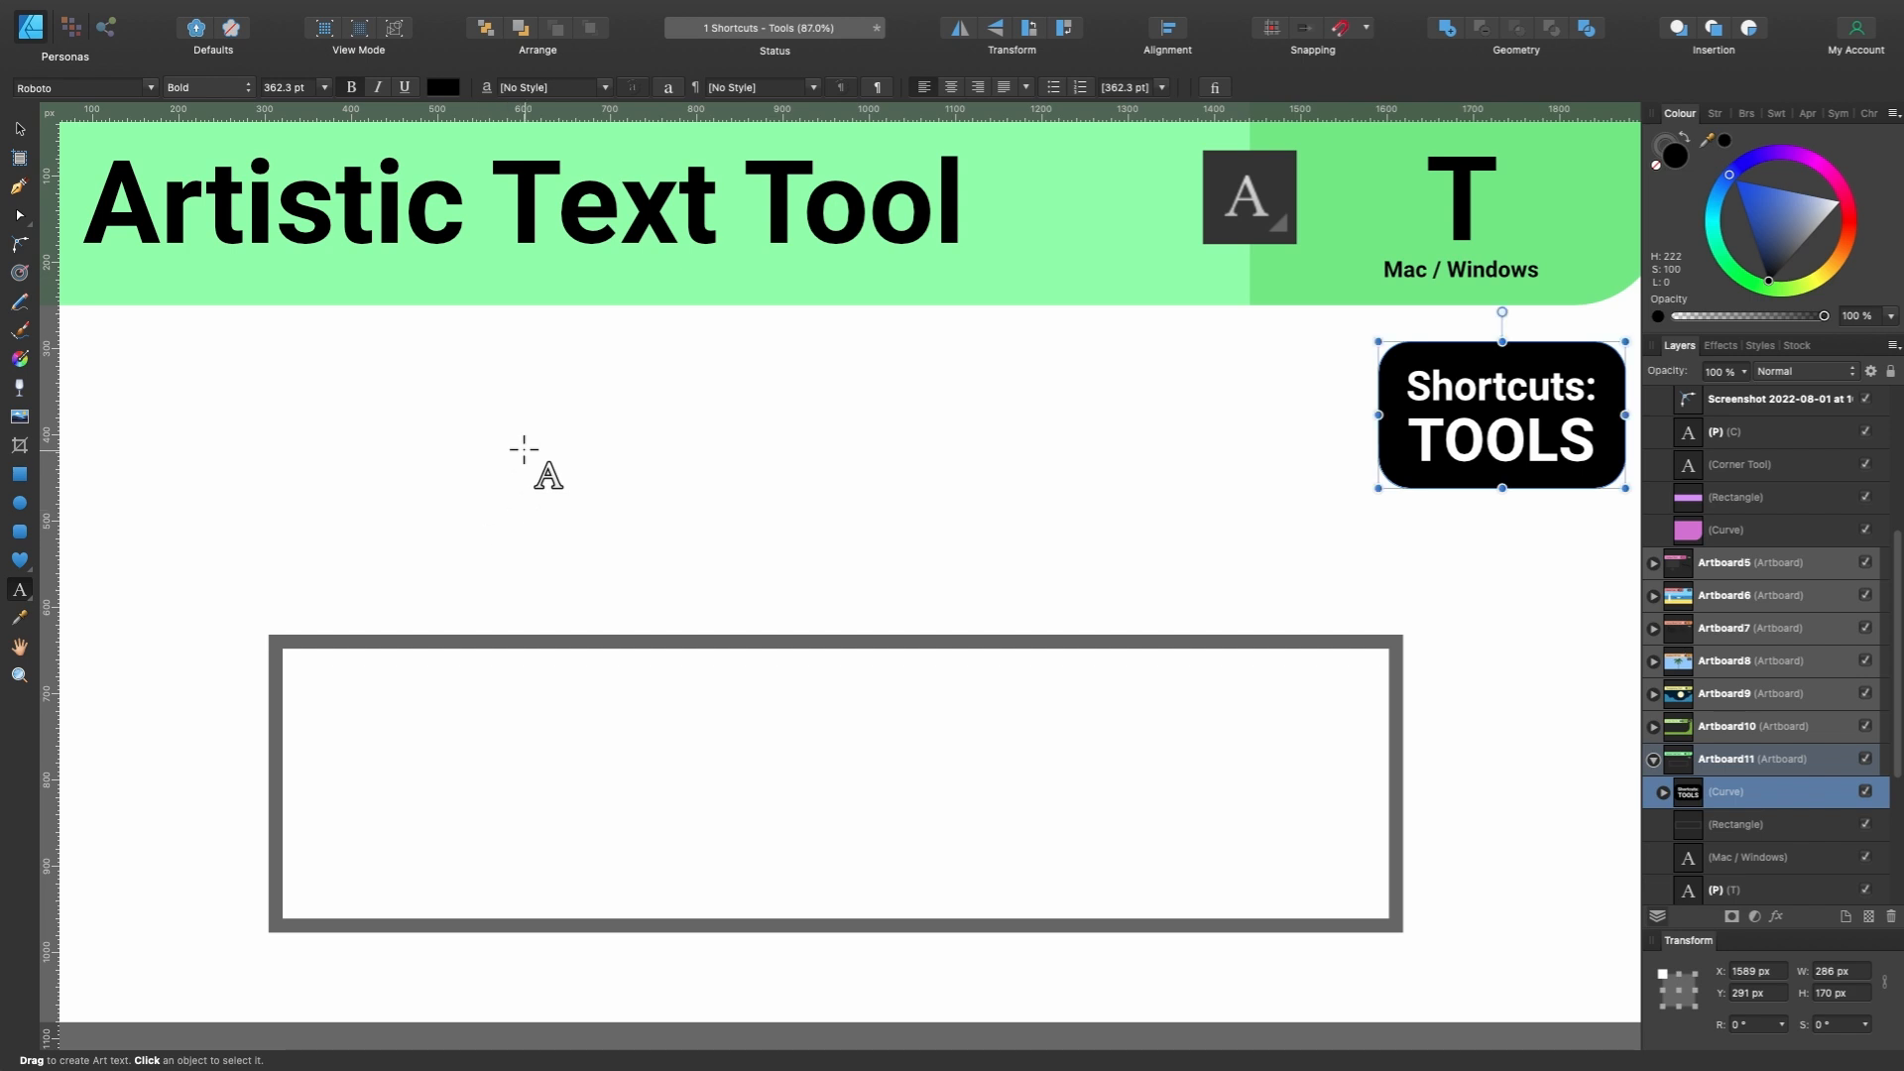
key("t")
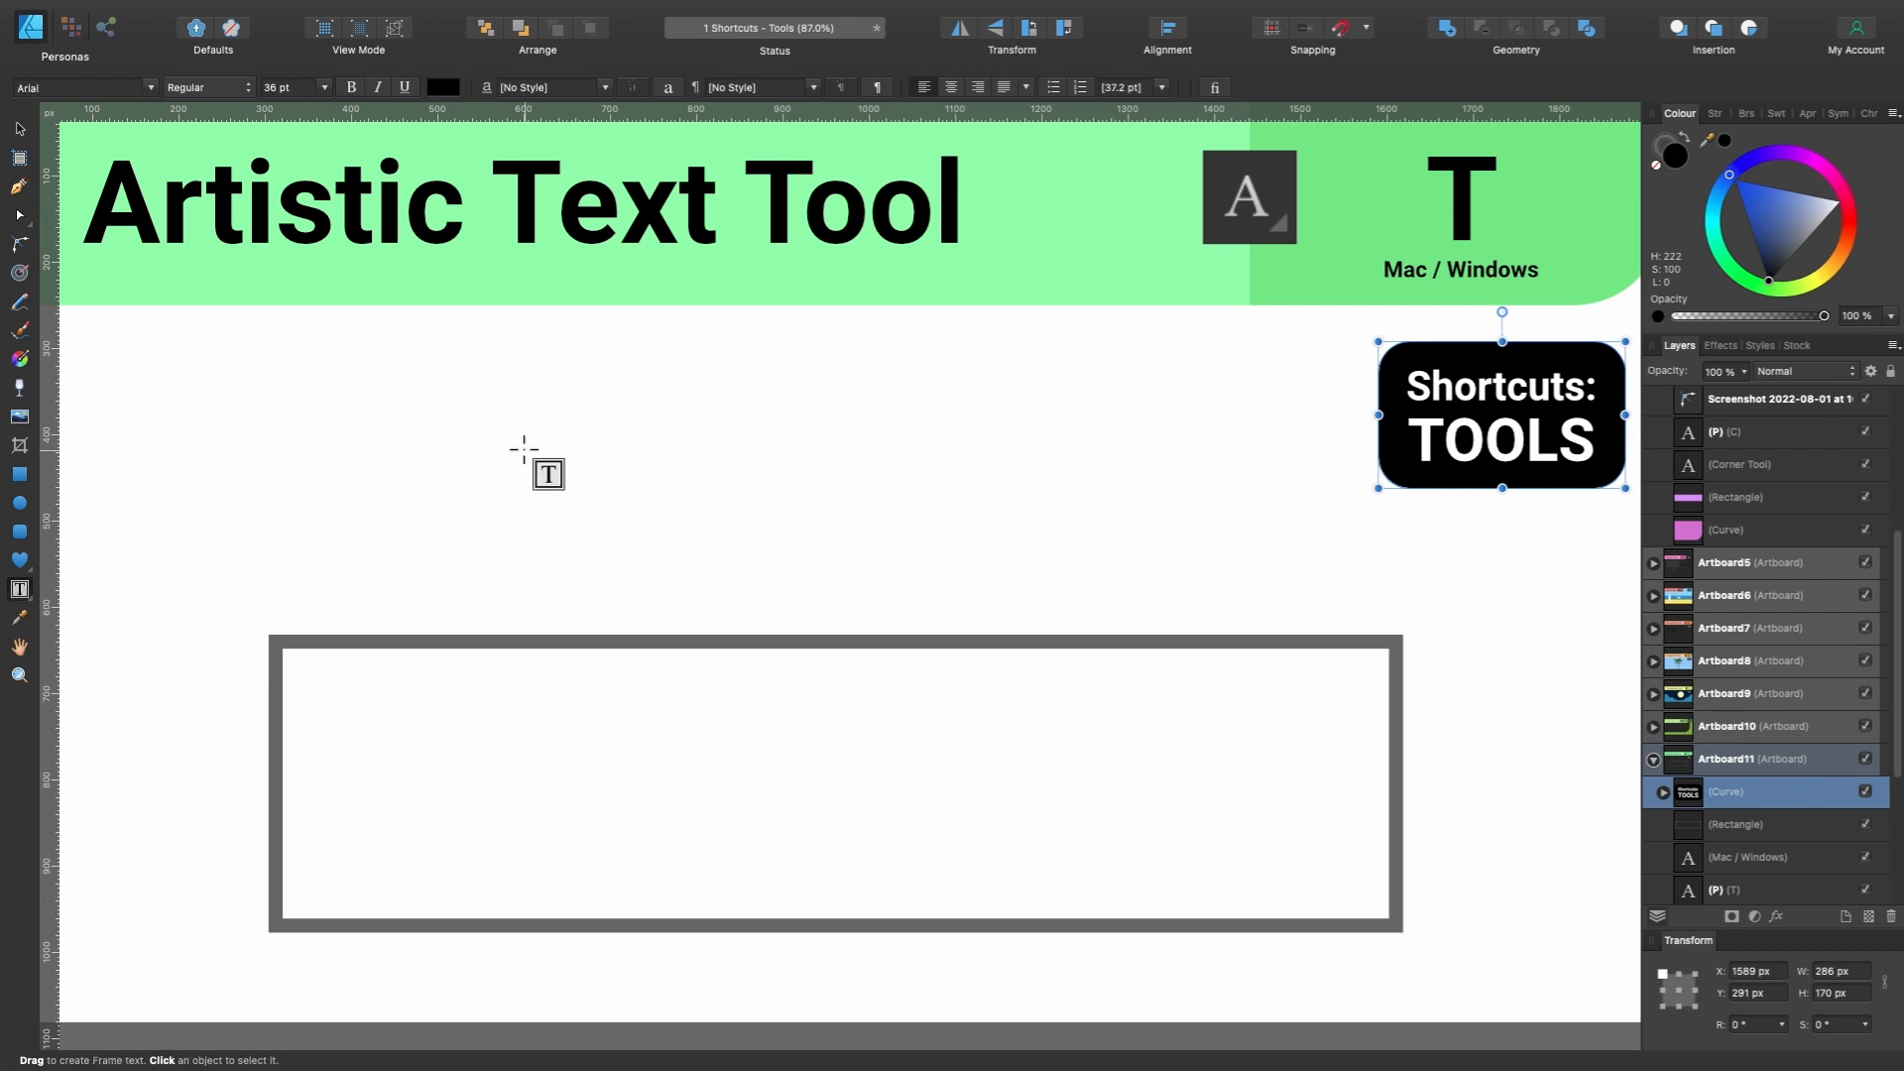
key("t")
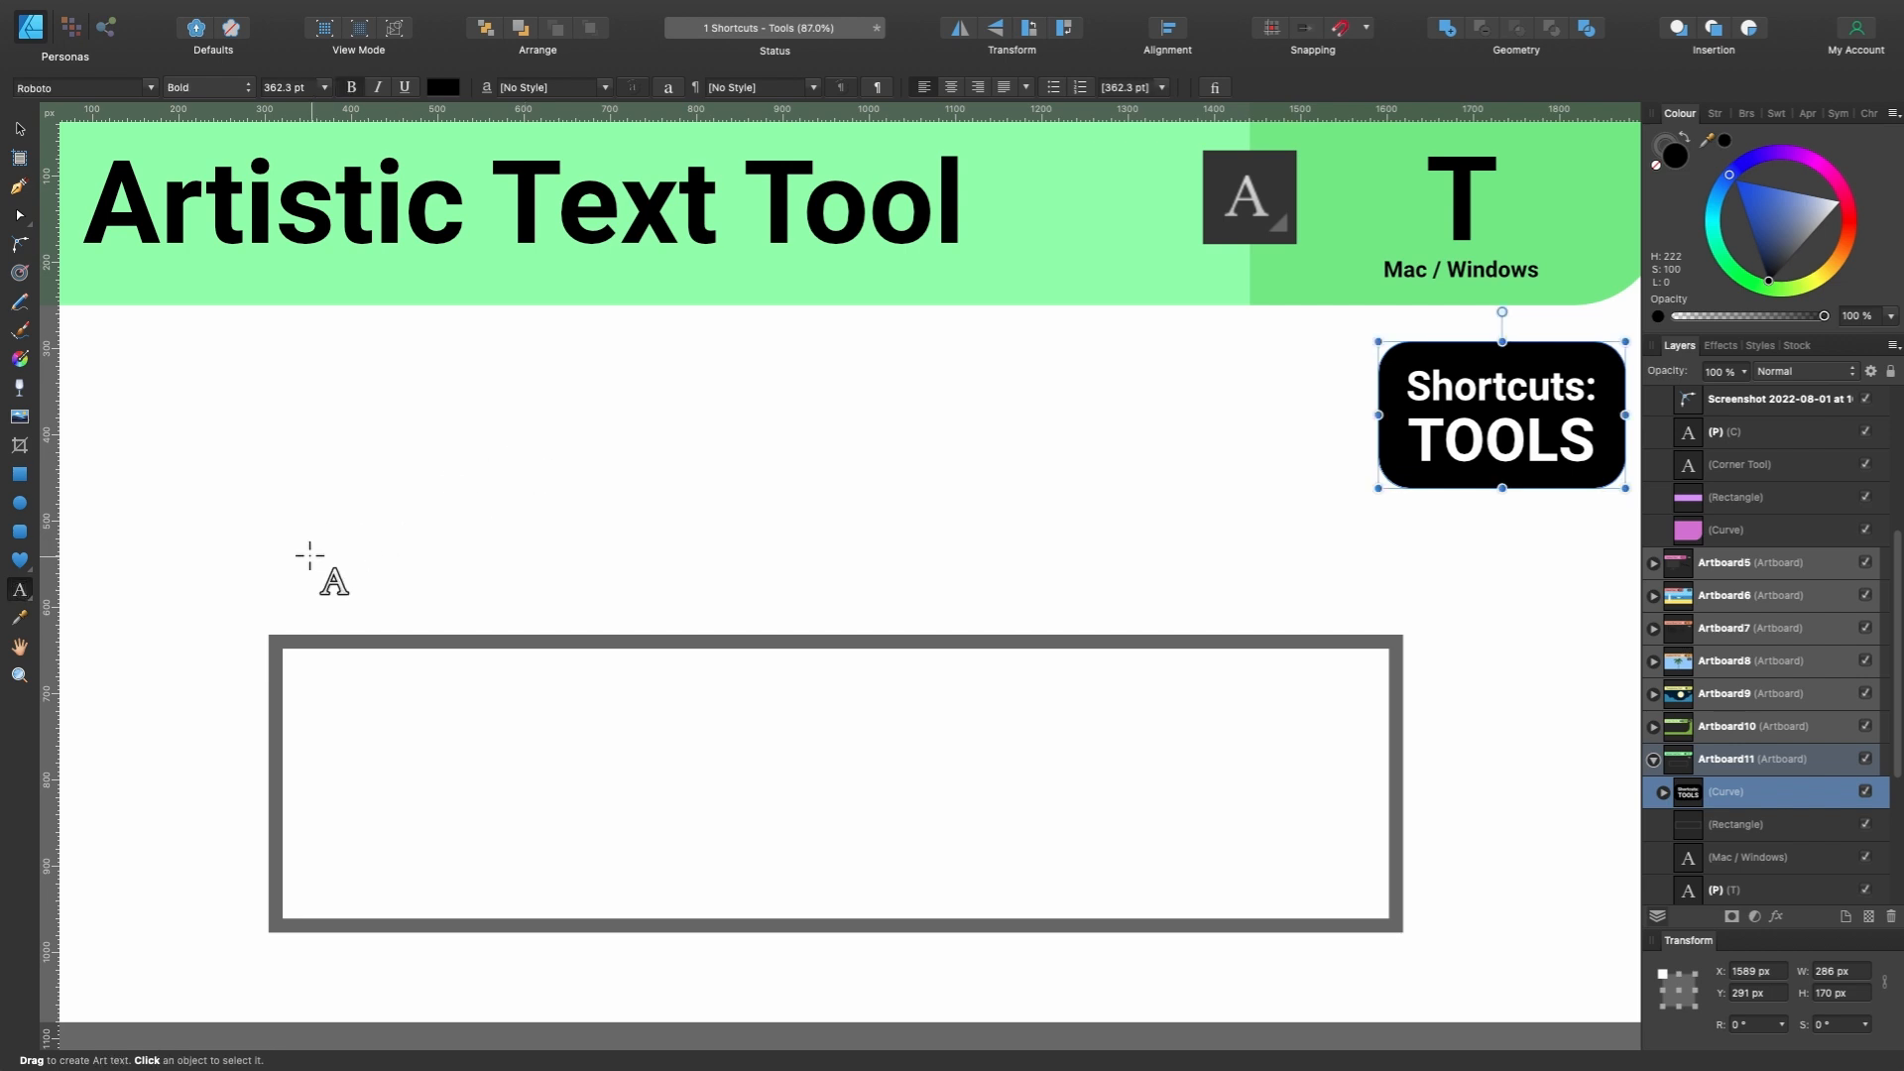
mouse_move(302, 583)
left_mouse_down()
mouse_move(520, 328)
mouse_move(510, 343)
left_mouse_up()
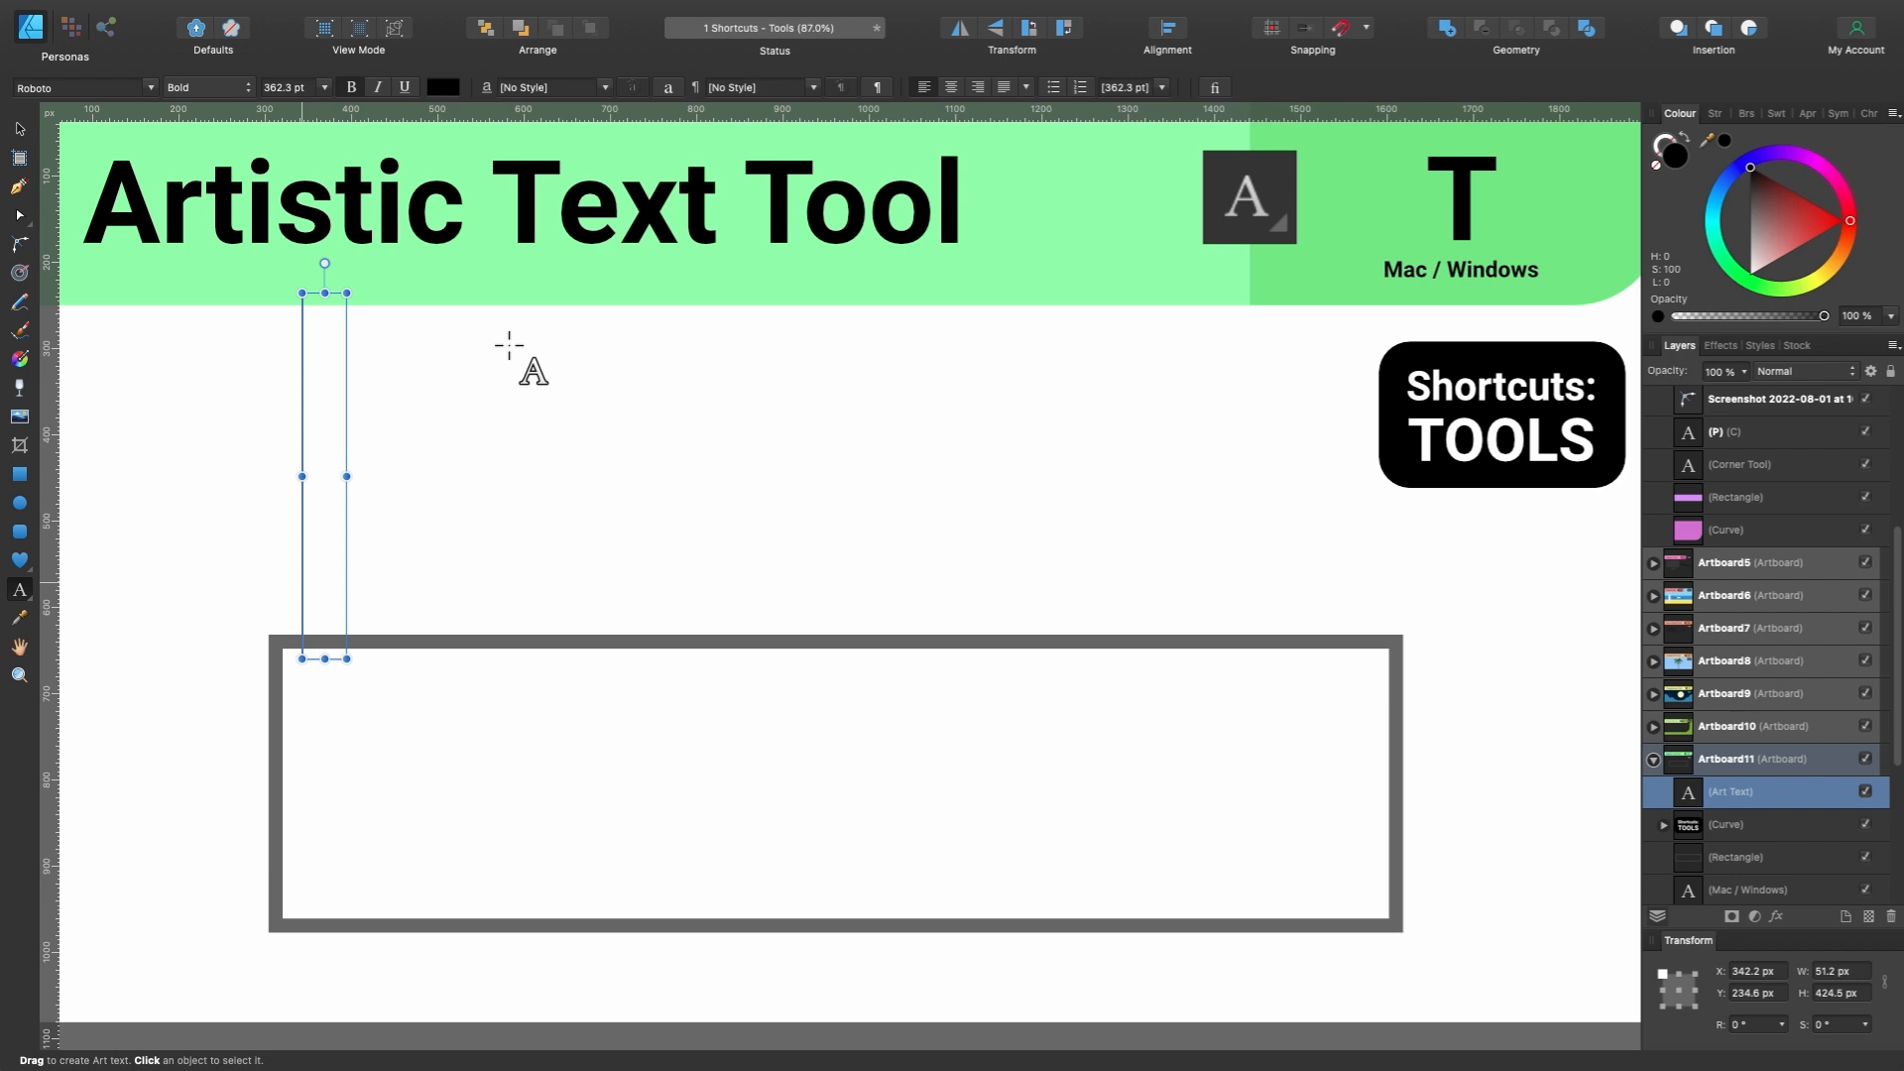
type("Affinty")
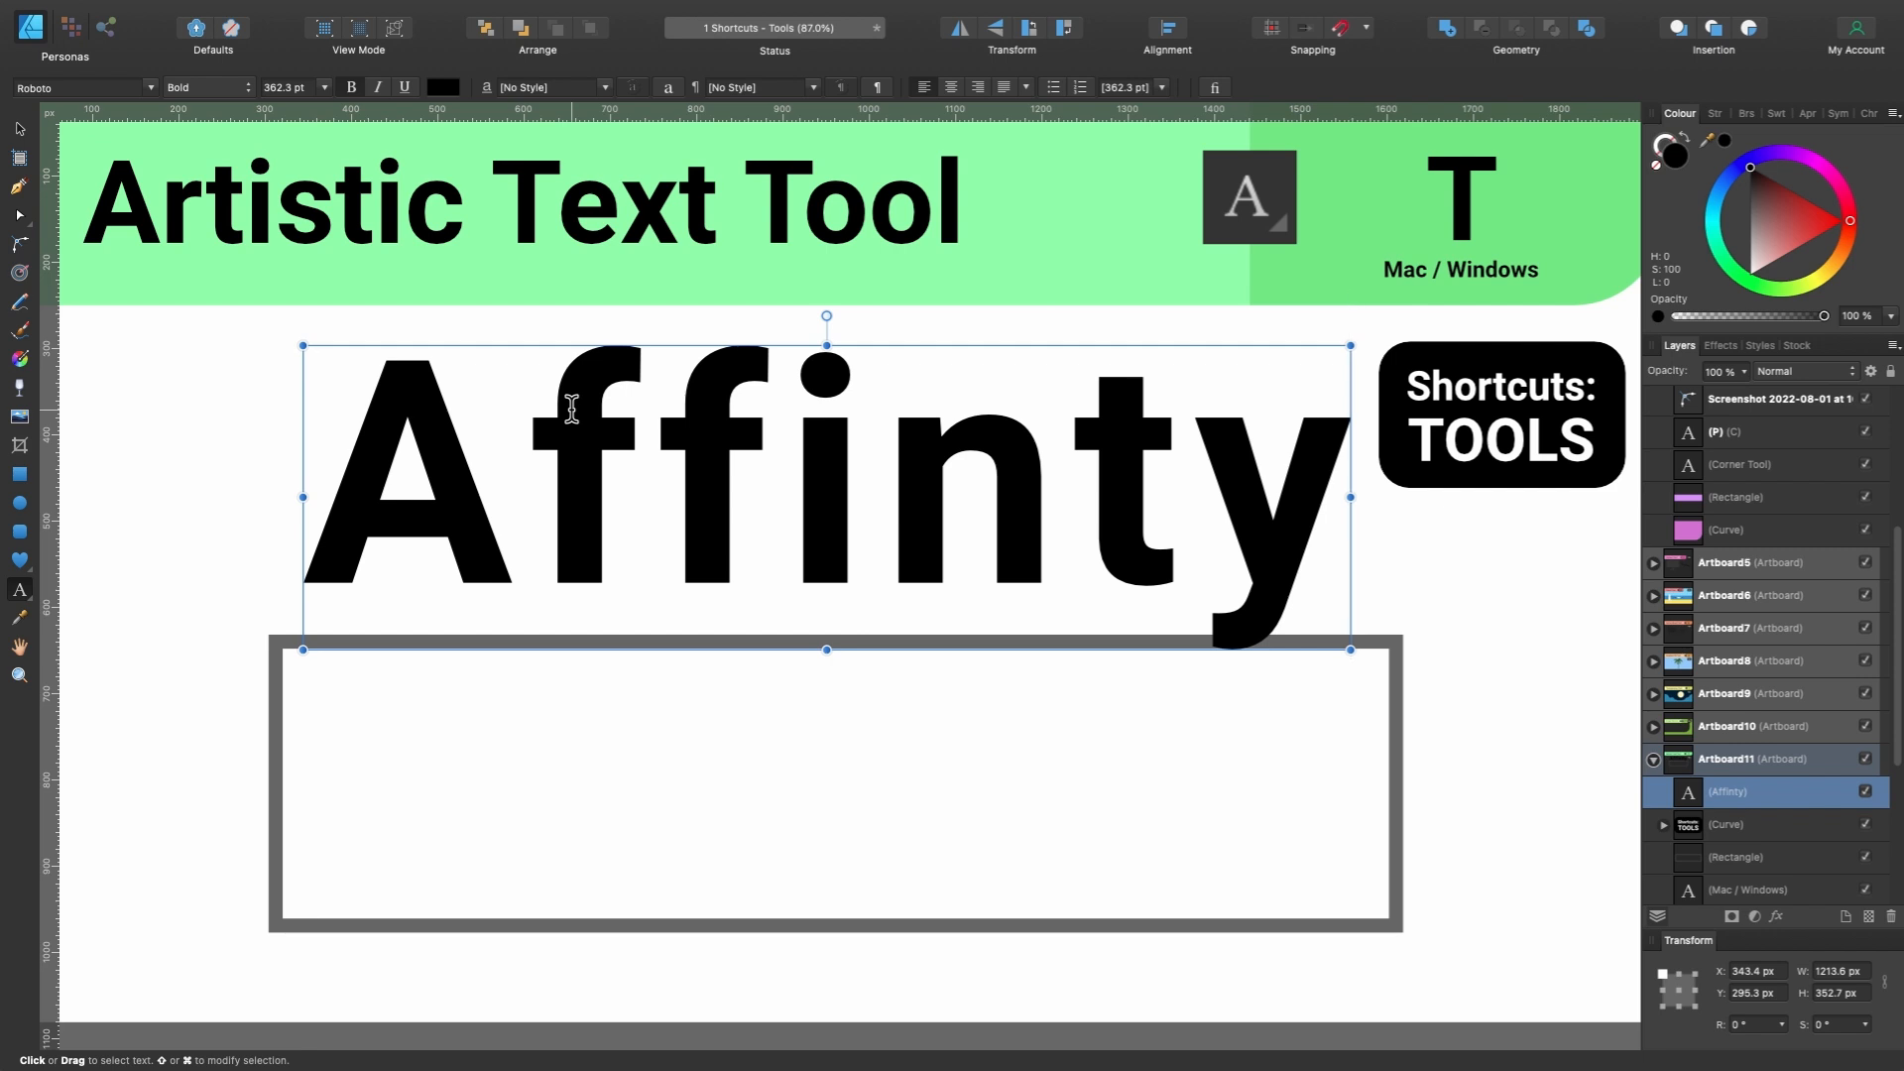
key("Escape")
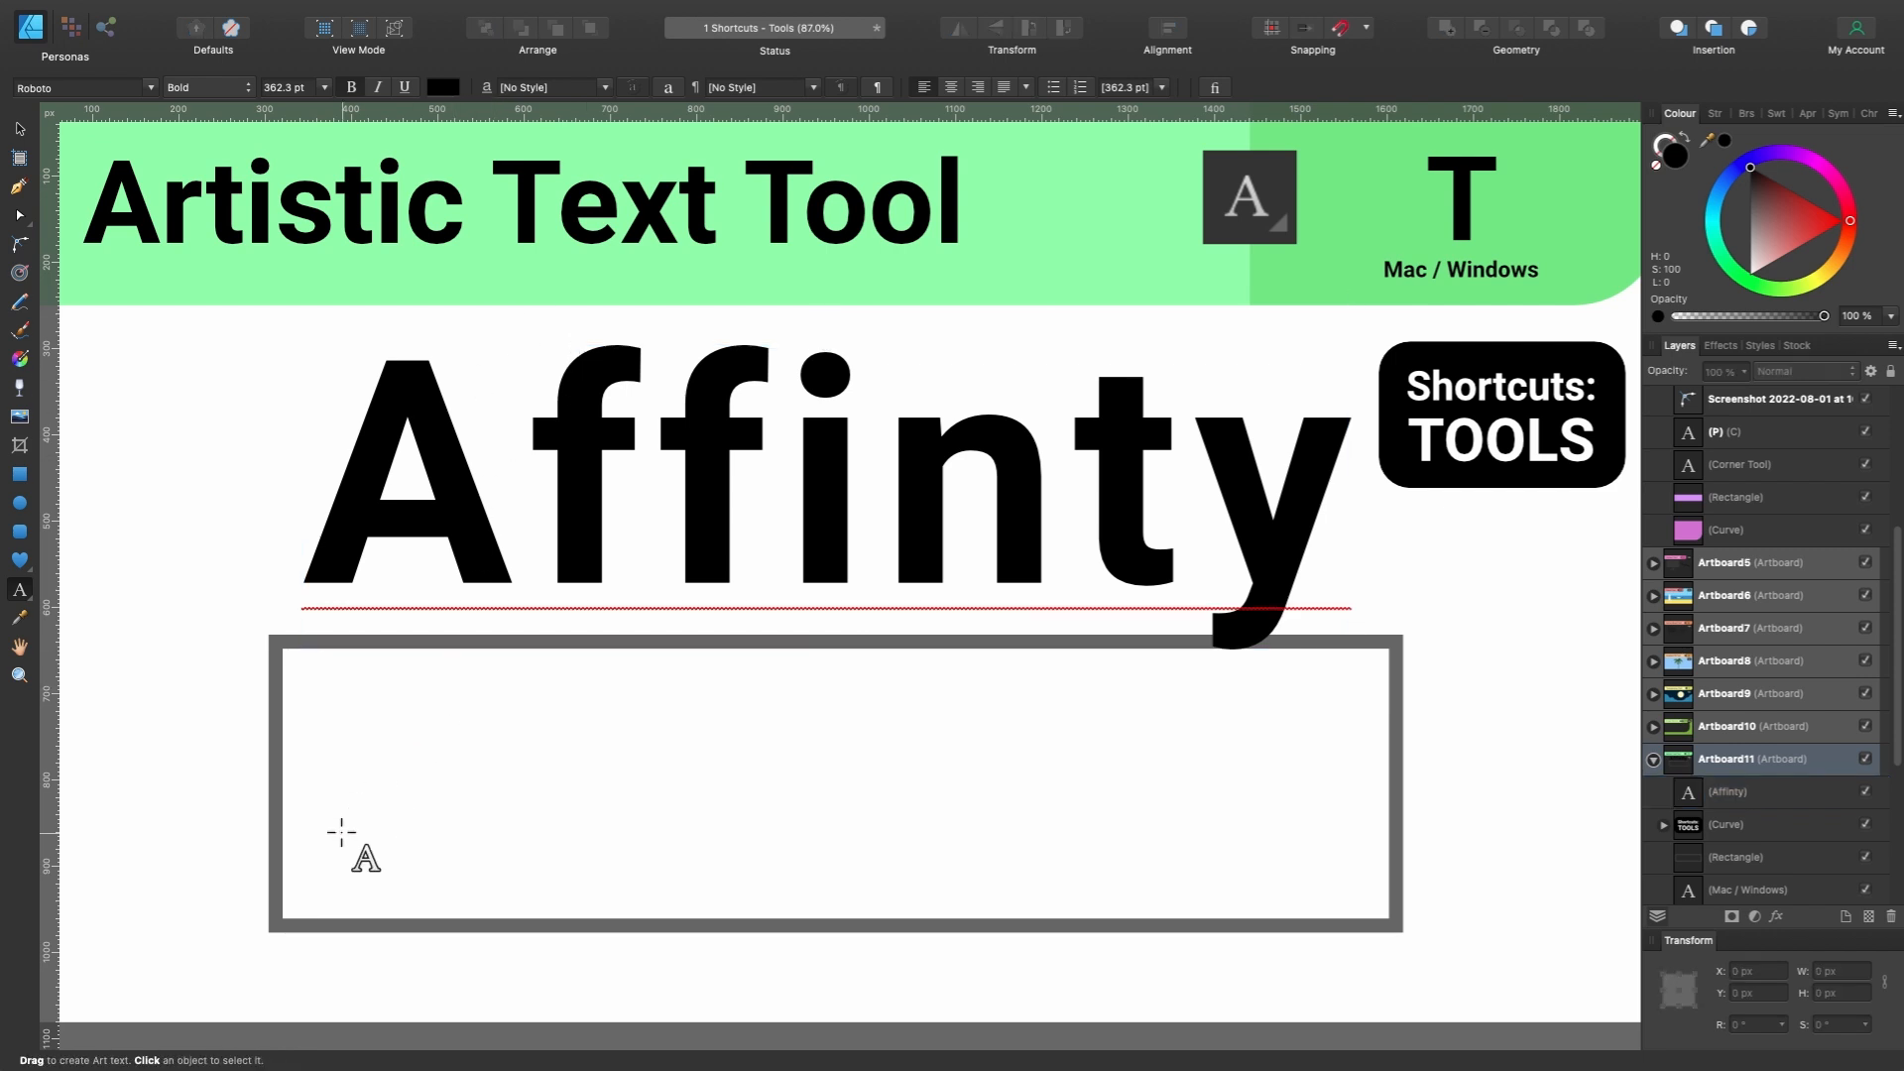
Create a text frame of about 1242 × 273 px inside the grey box, enter "Affinity" and insert filler text.
key("t")
left_click_drag(300, 902, 1372, 665)
type("Affinity")
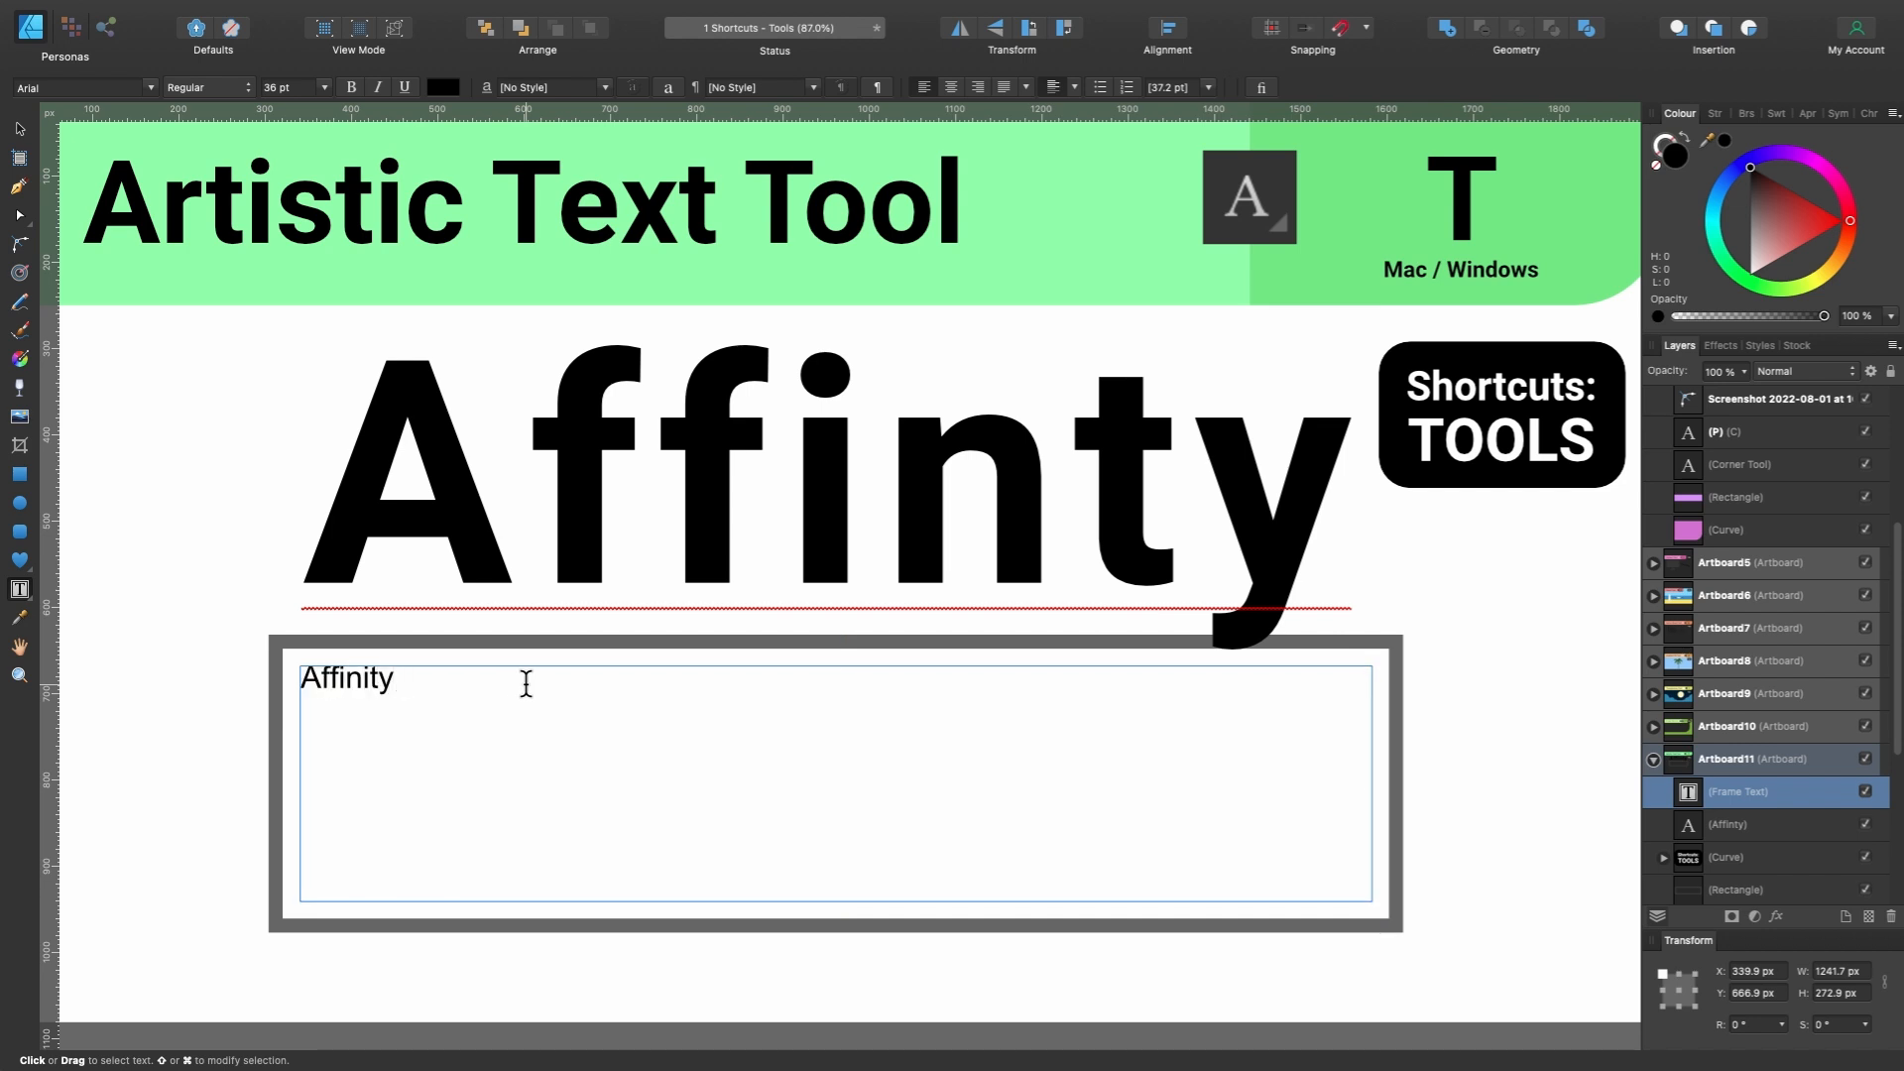
right_click(526, 683)
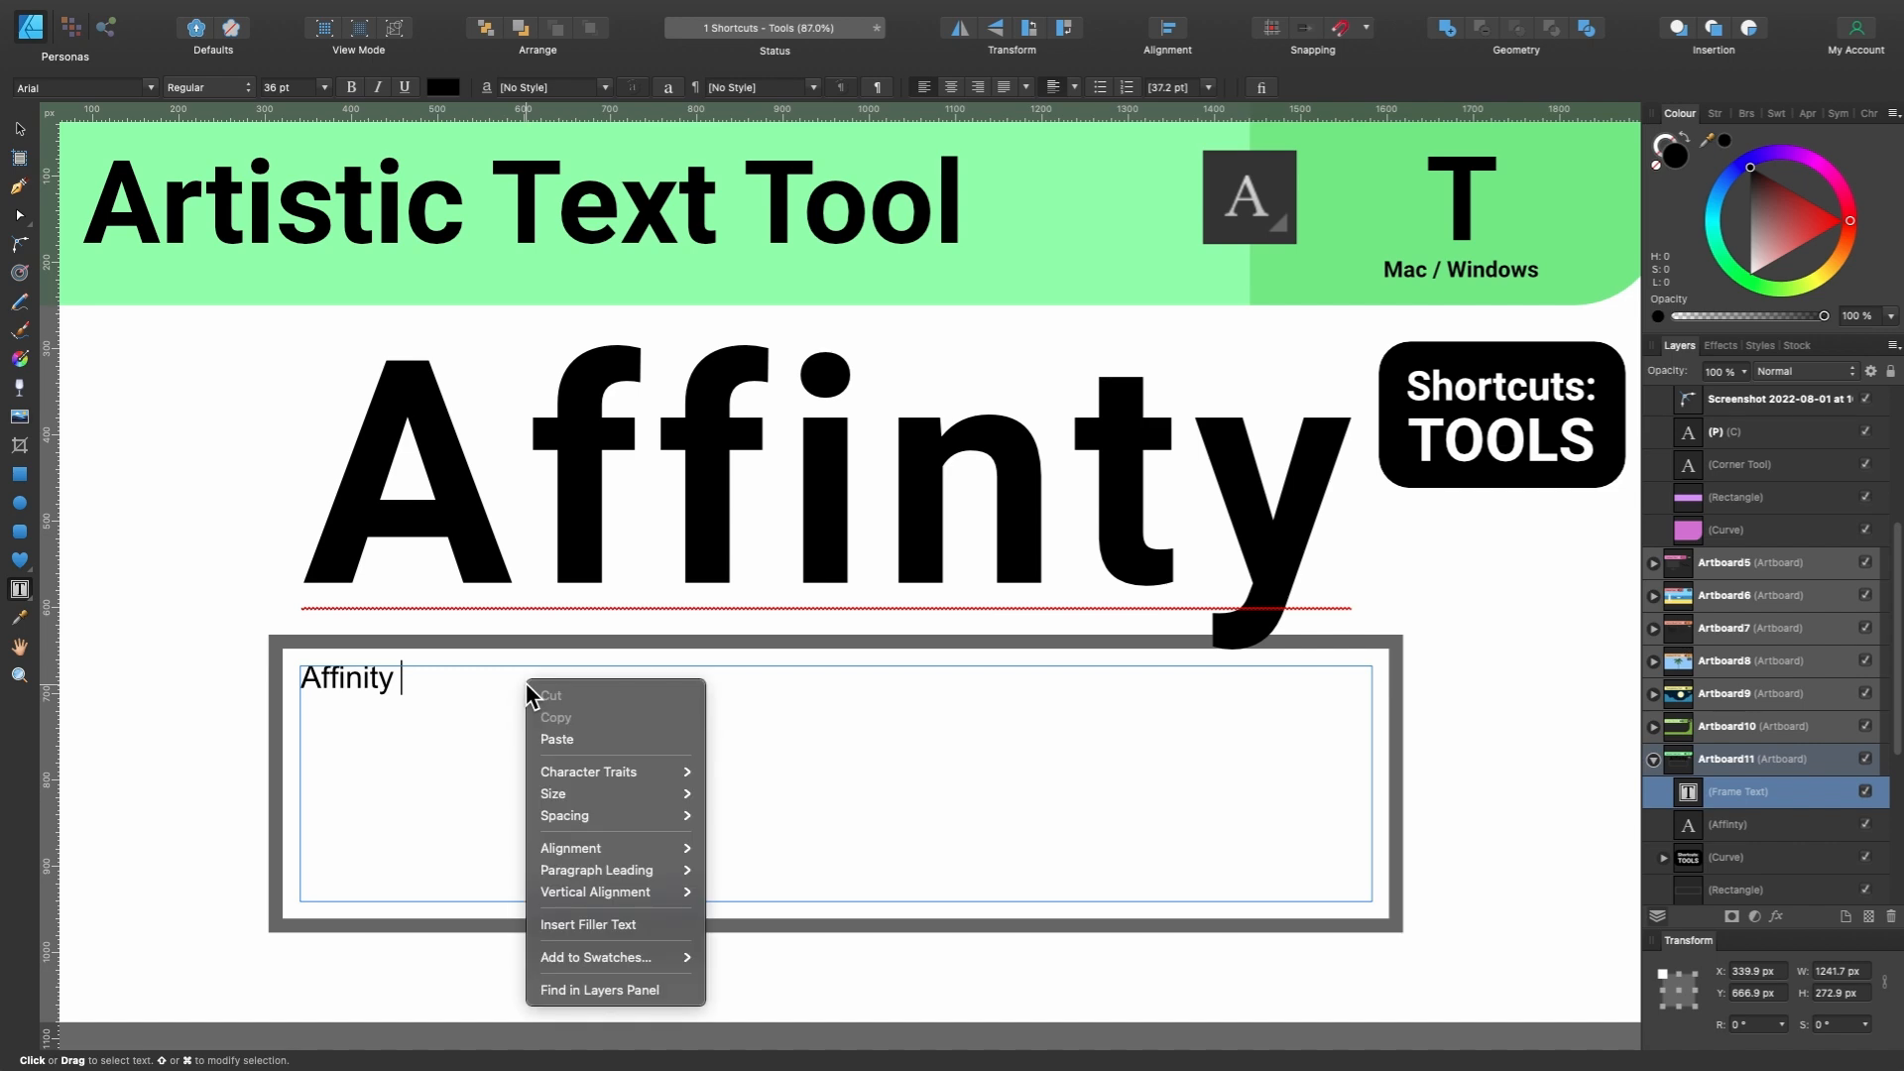
left_click(598, 925)
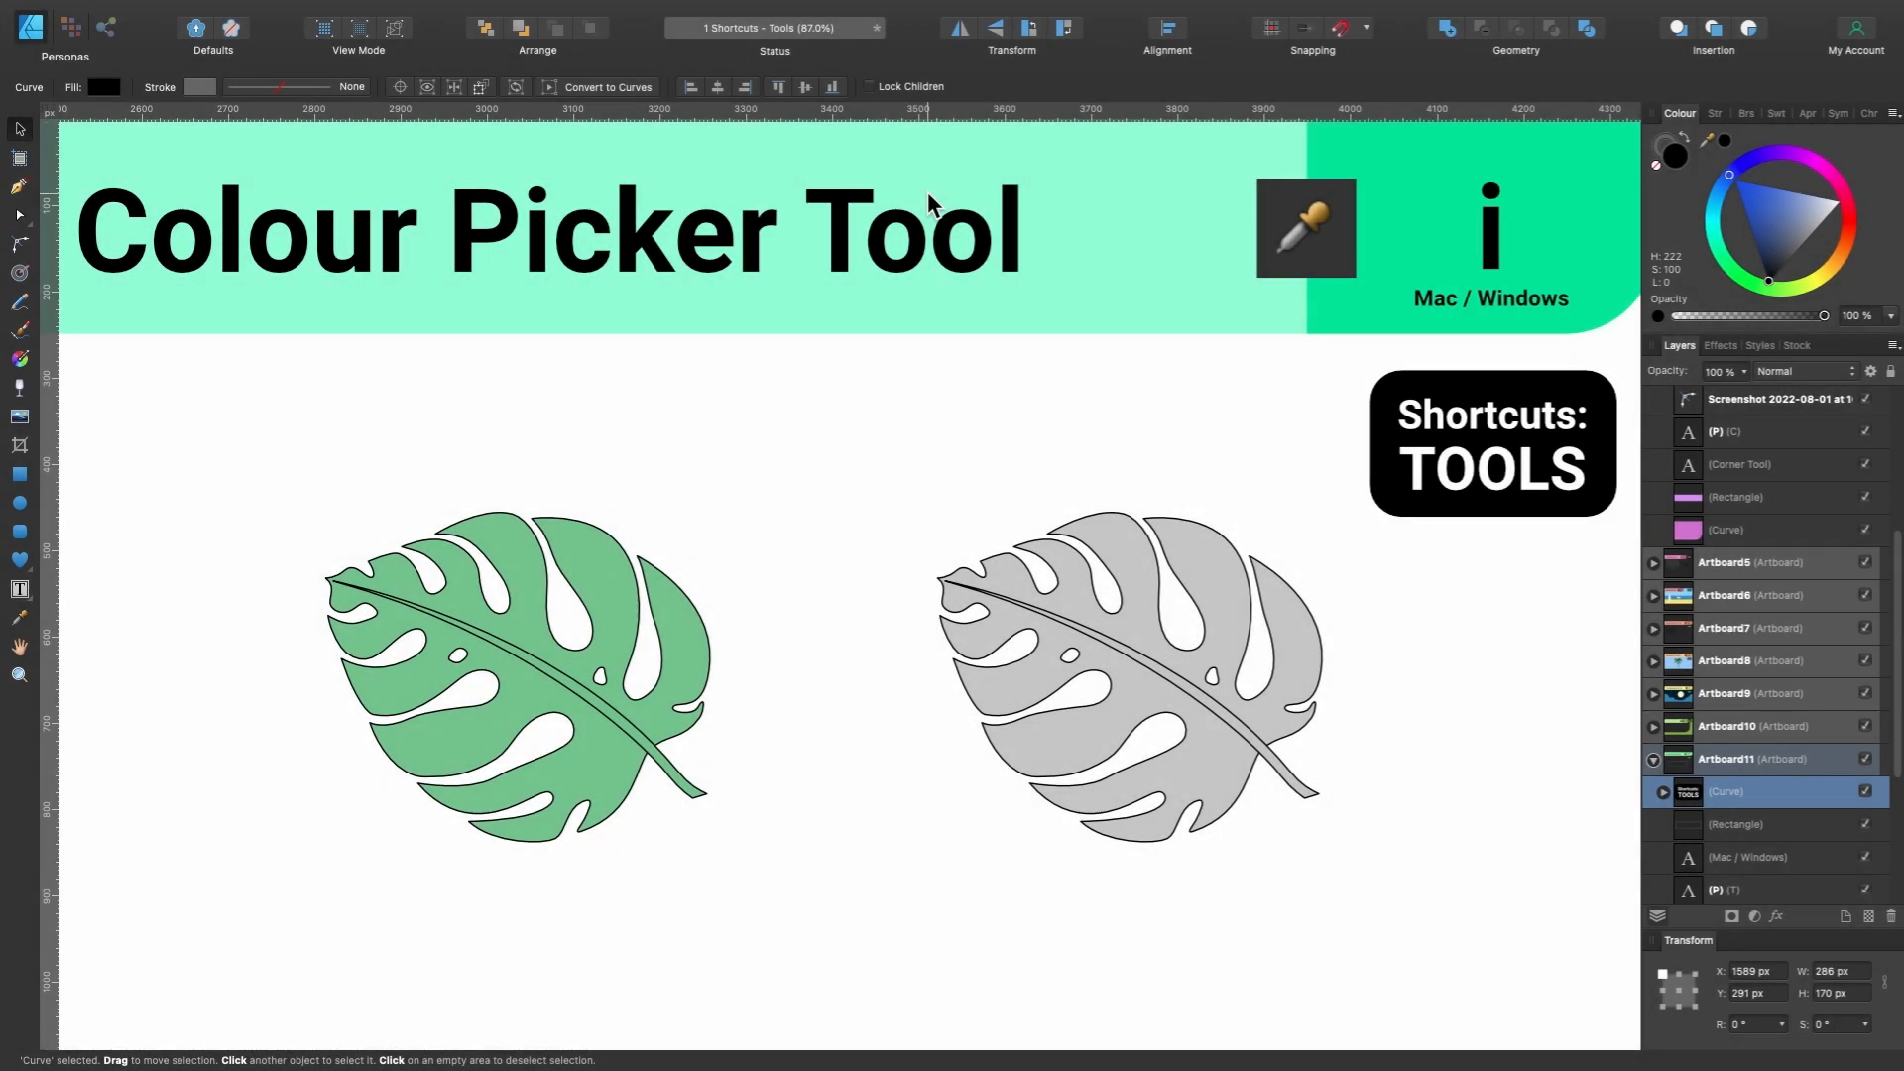
Recolour the grey tropical leaf with the green sampled from the other leaf using the Colour Picker tool.
left_click(1134, 544)
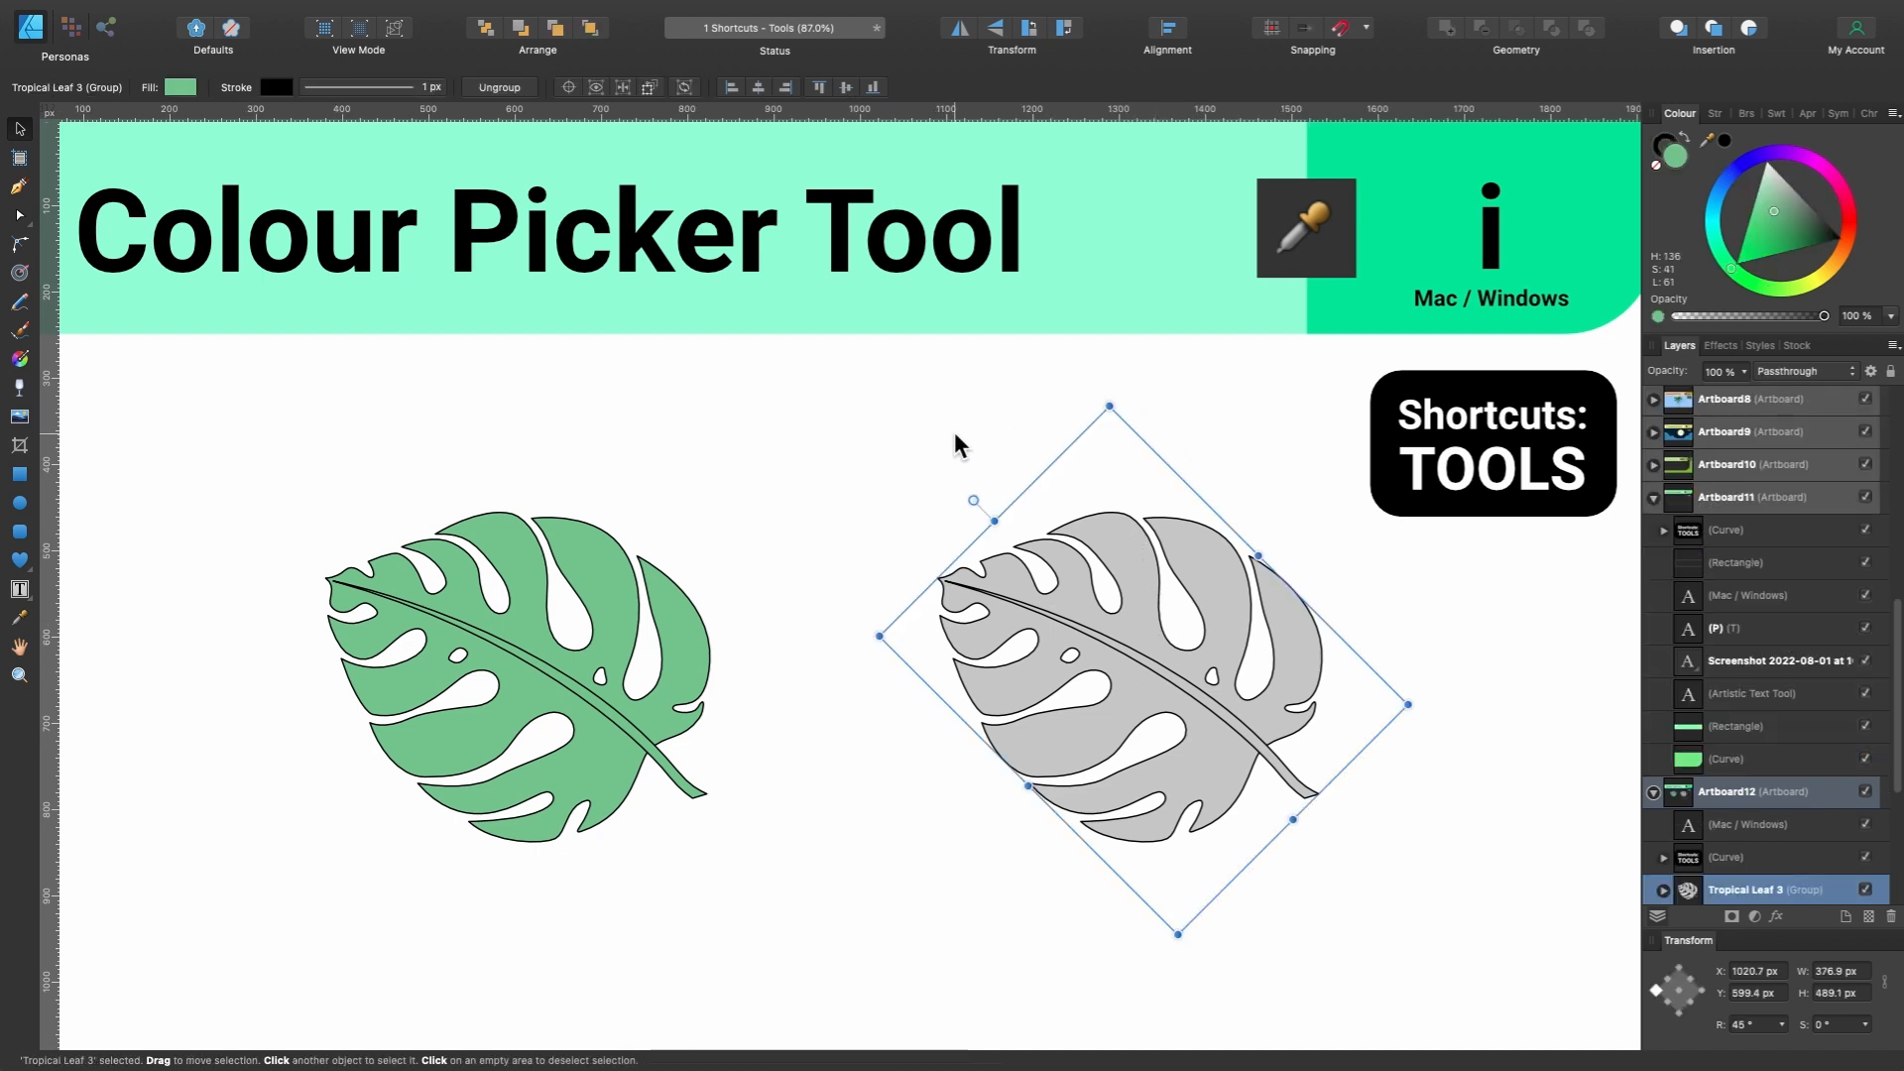
key("i")
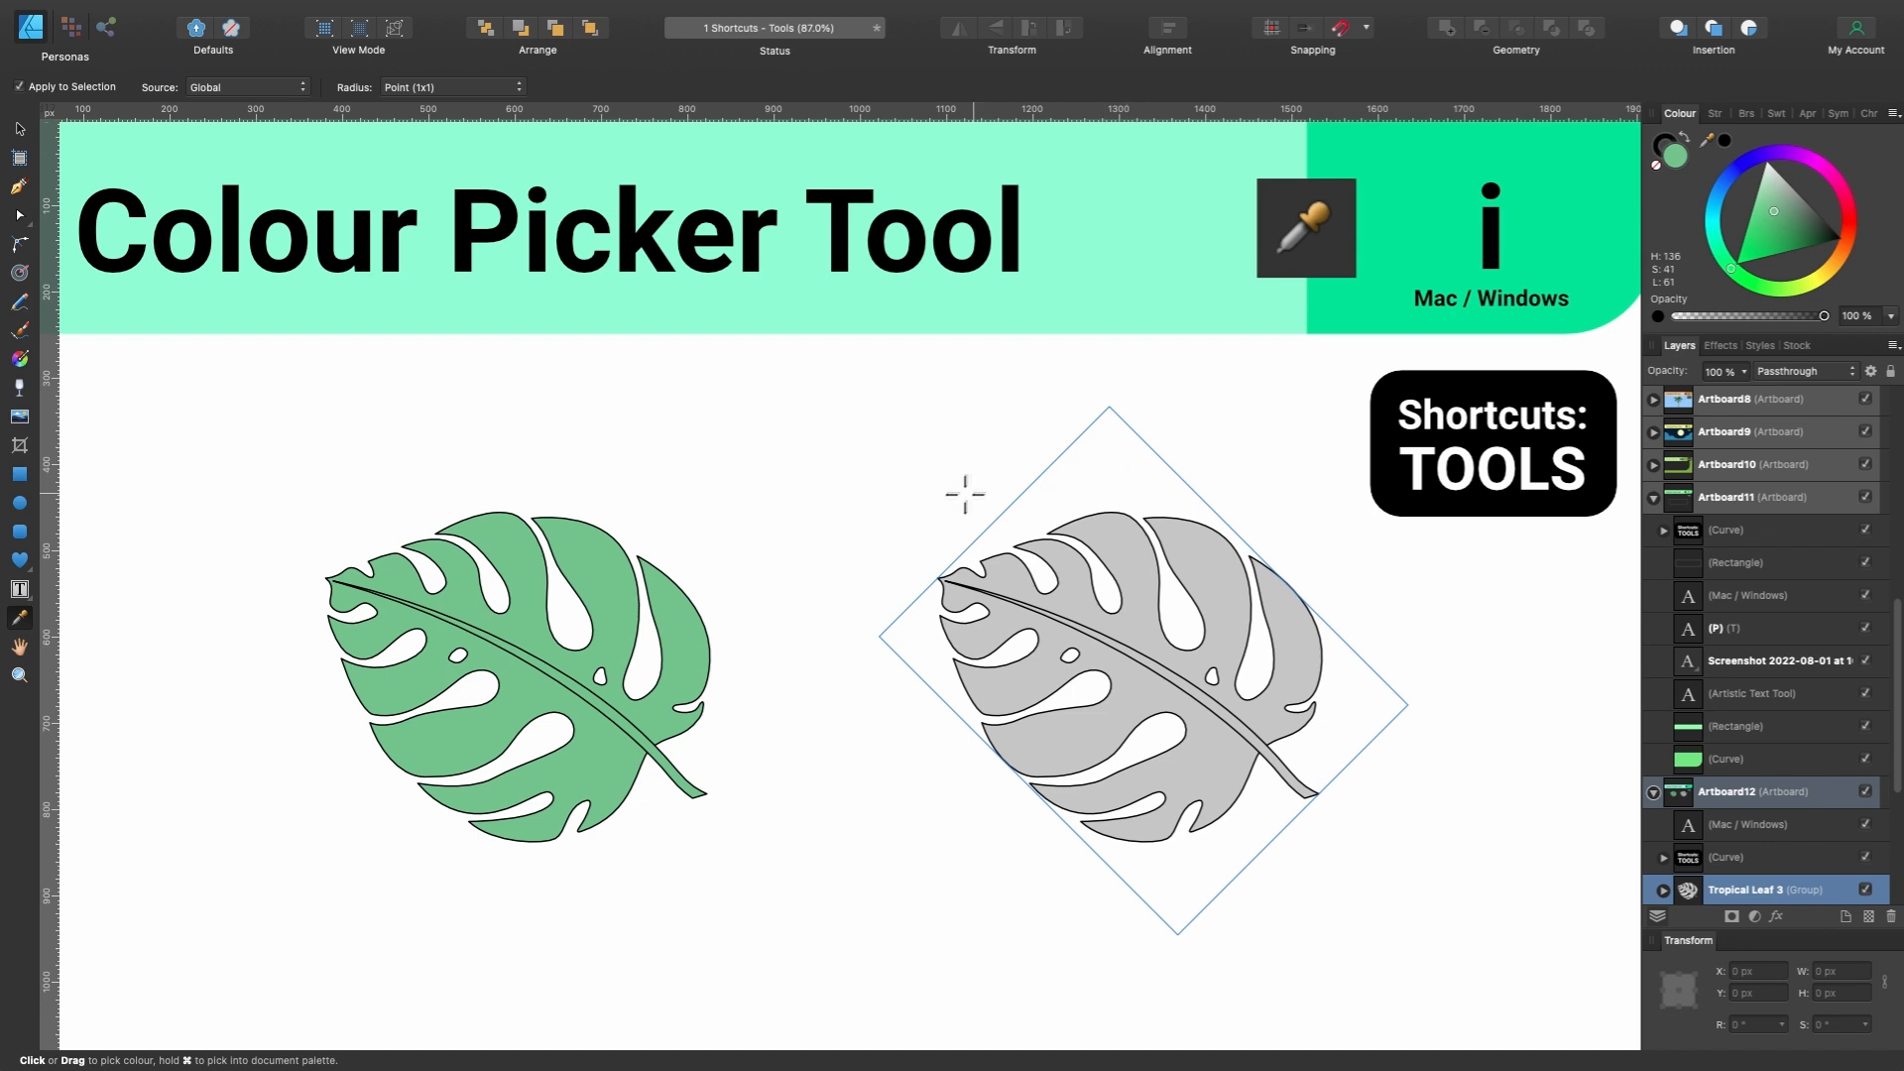
left_click(583, 557)
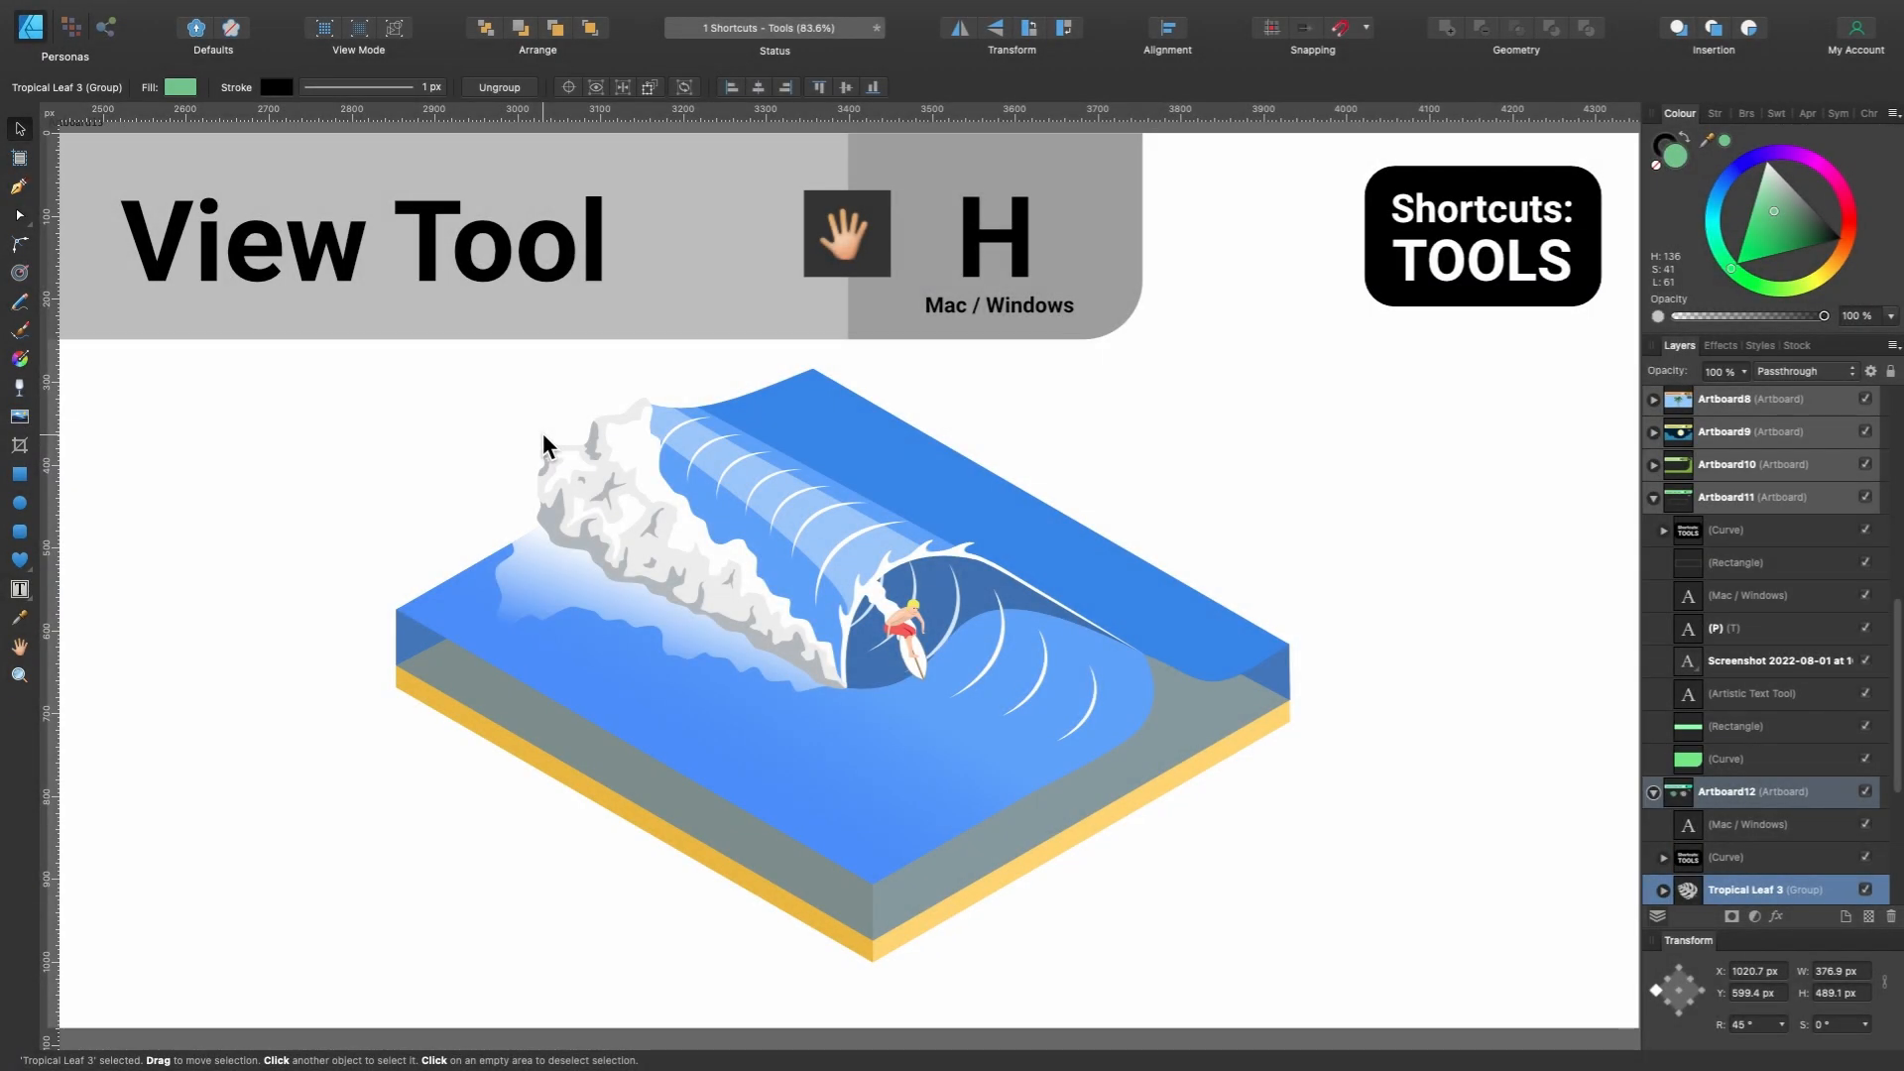
Examine the isometric surfing wave illustration up close and as a whole with the View tool.
key("h")
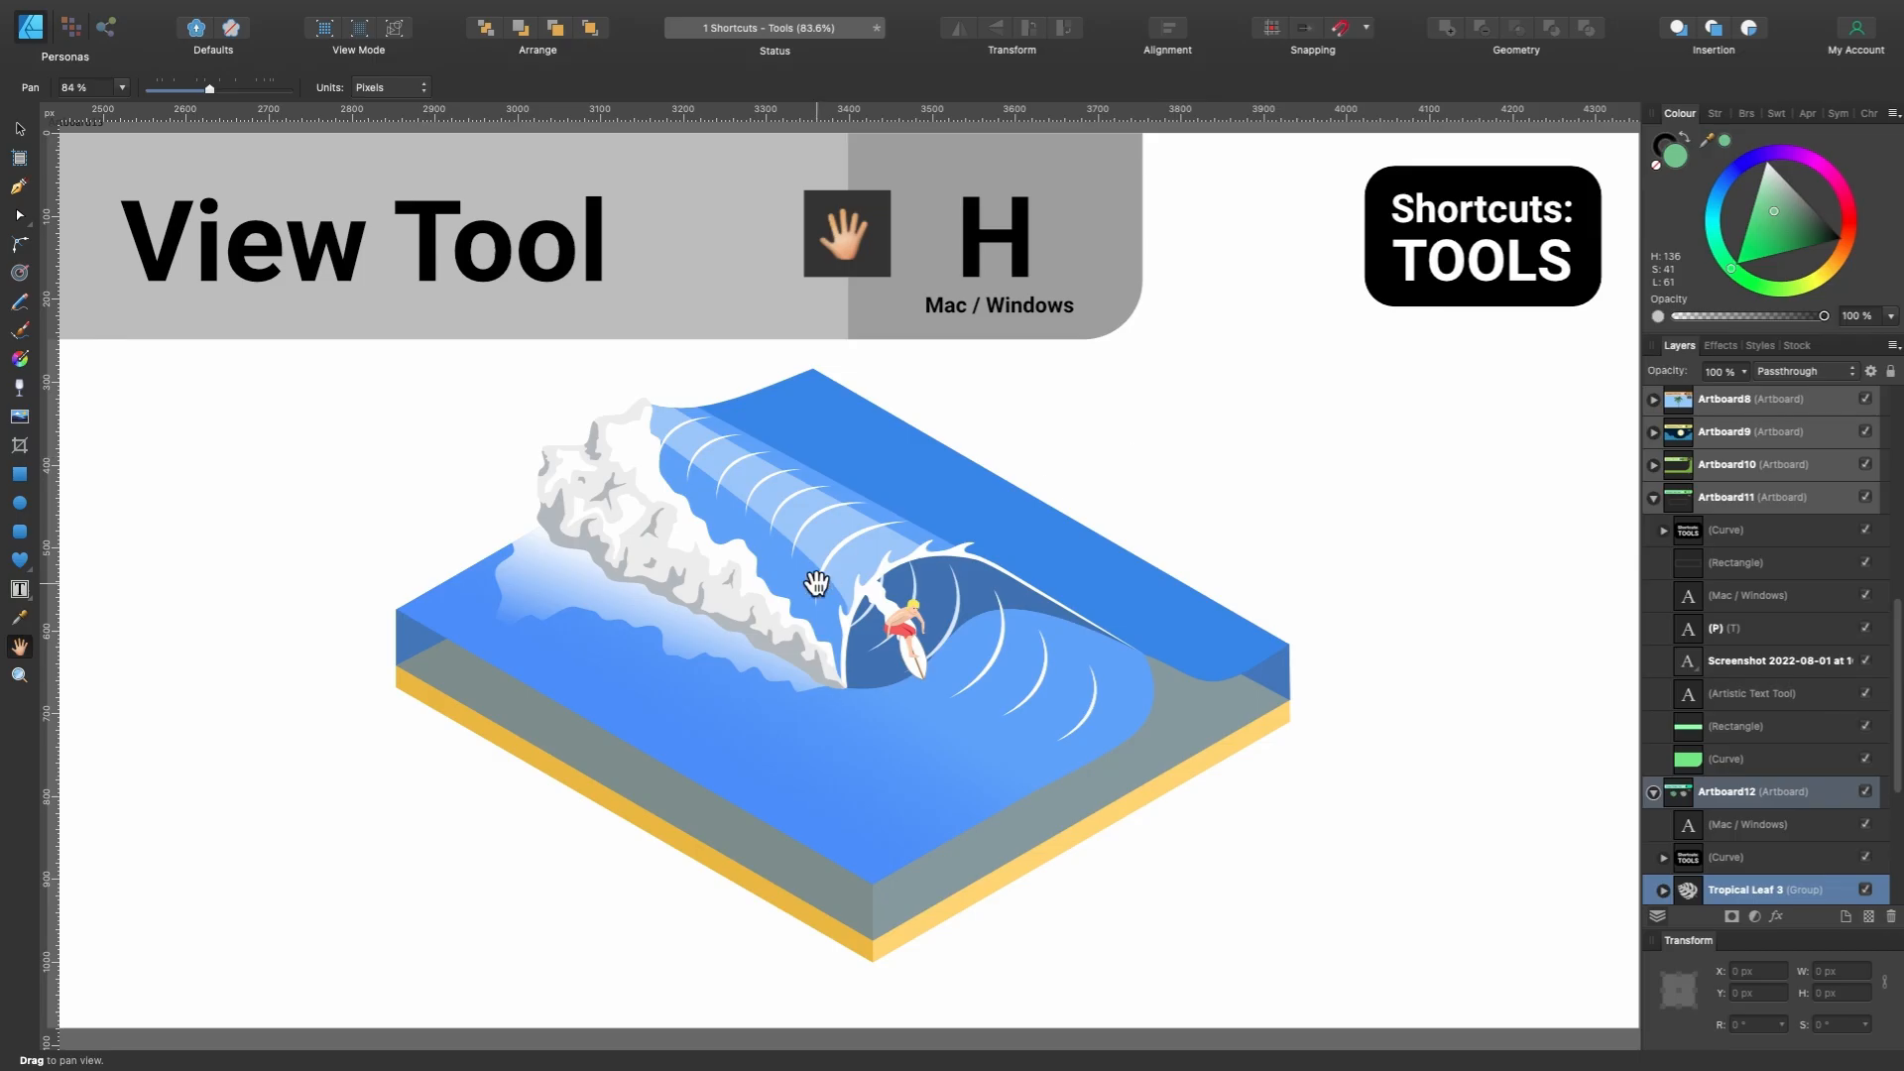
scroll(1037, 392, "up", 5)
left_click_drag(564, 487, 1140, 533)
left_click_drag(1098, 722, 702, 398)
left_click_drag(1224, 539, 808, 381)
left_click_drag(1051, 426, 761, 416)
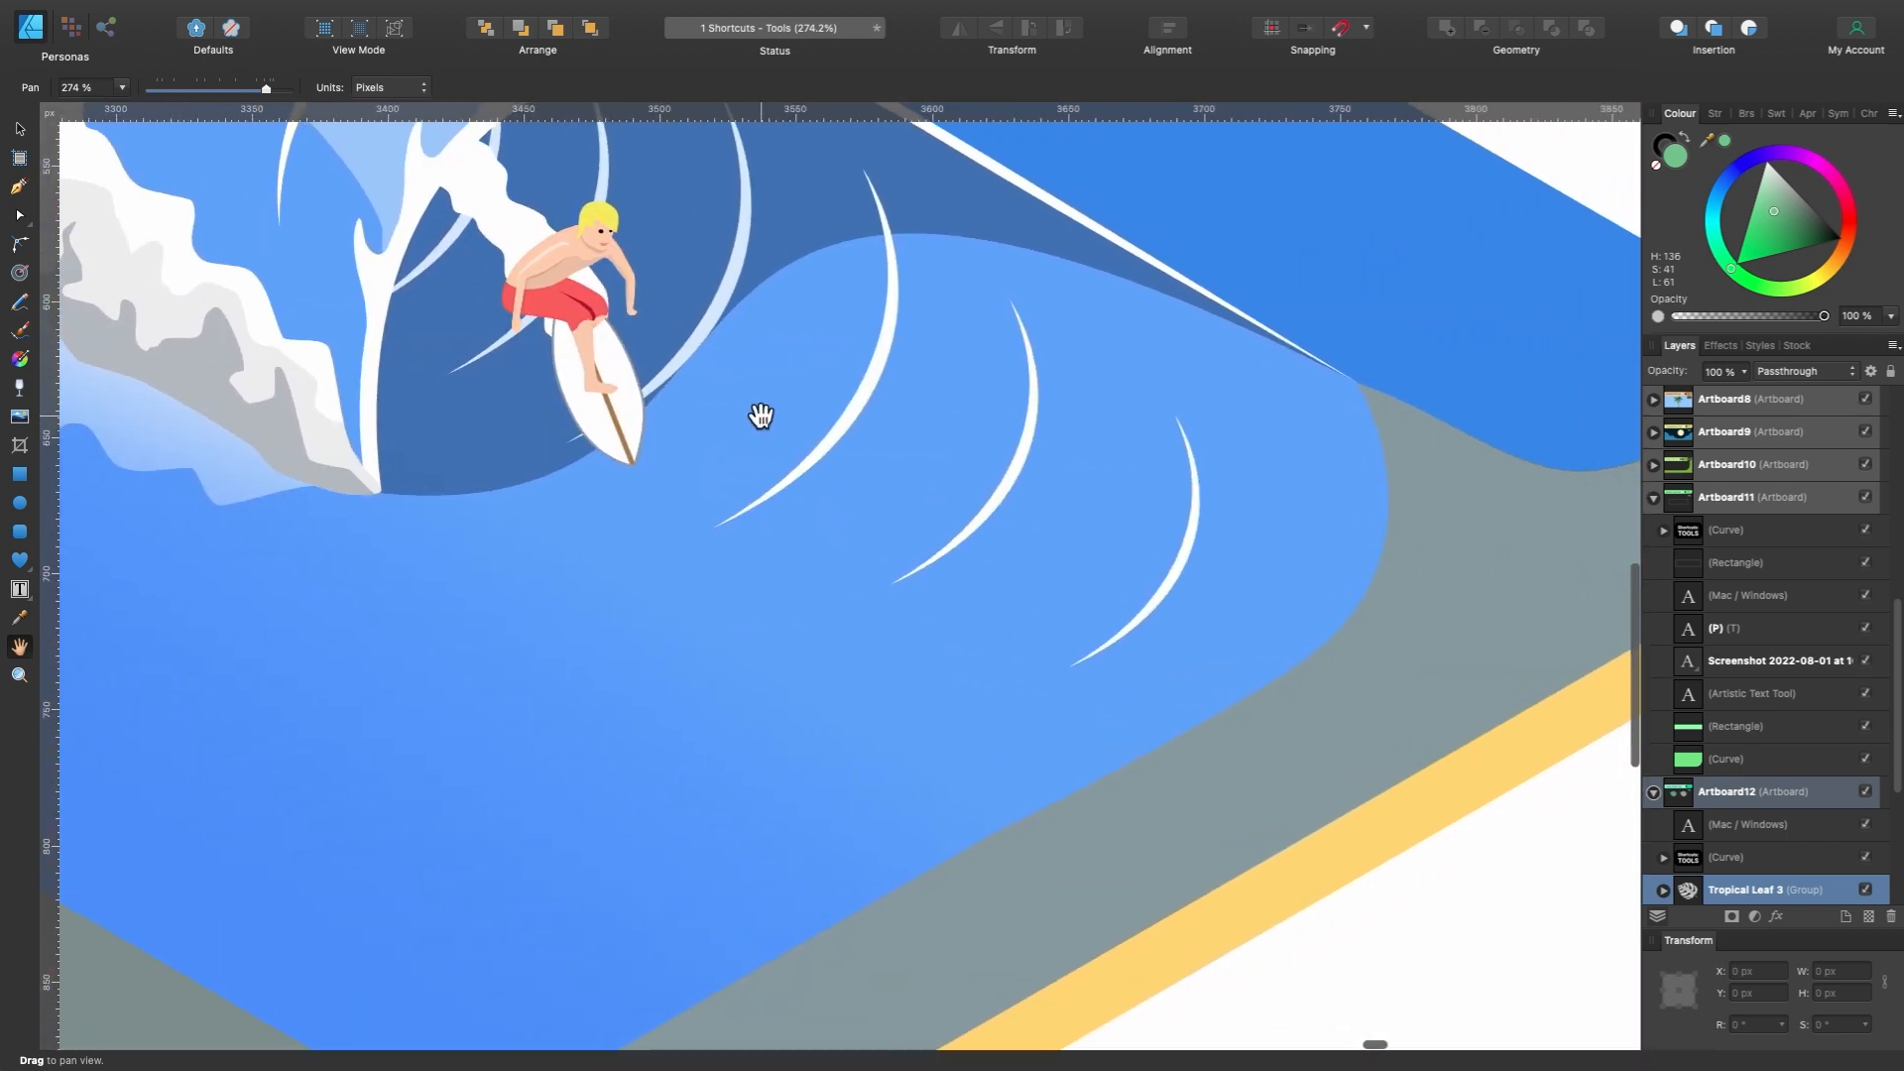
scroll(761, 415, "down", 5)
scroll(761, 416, "up", 5)
scroll(761, 416, "down", 1)
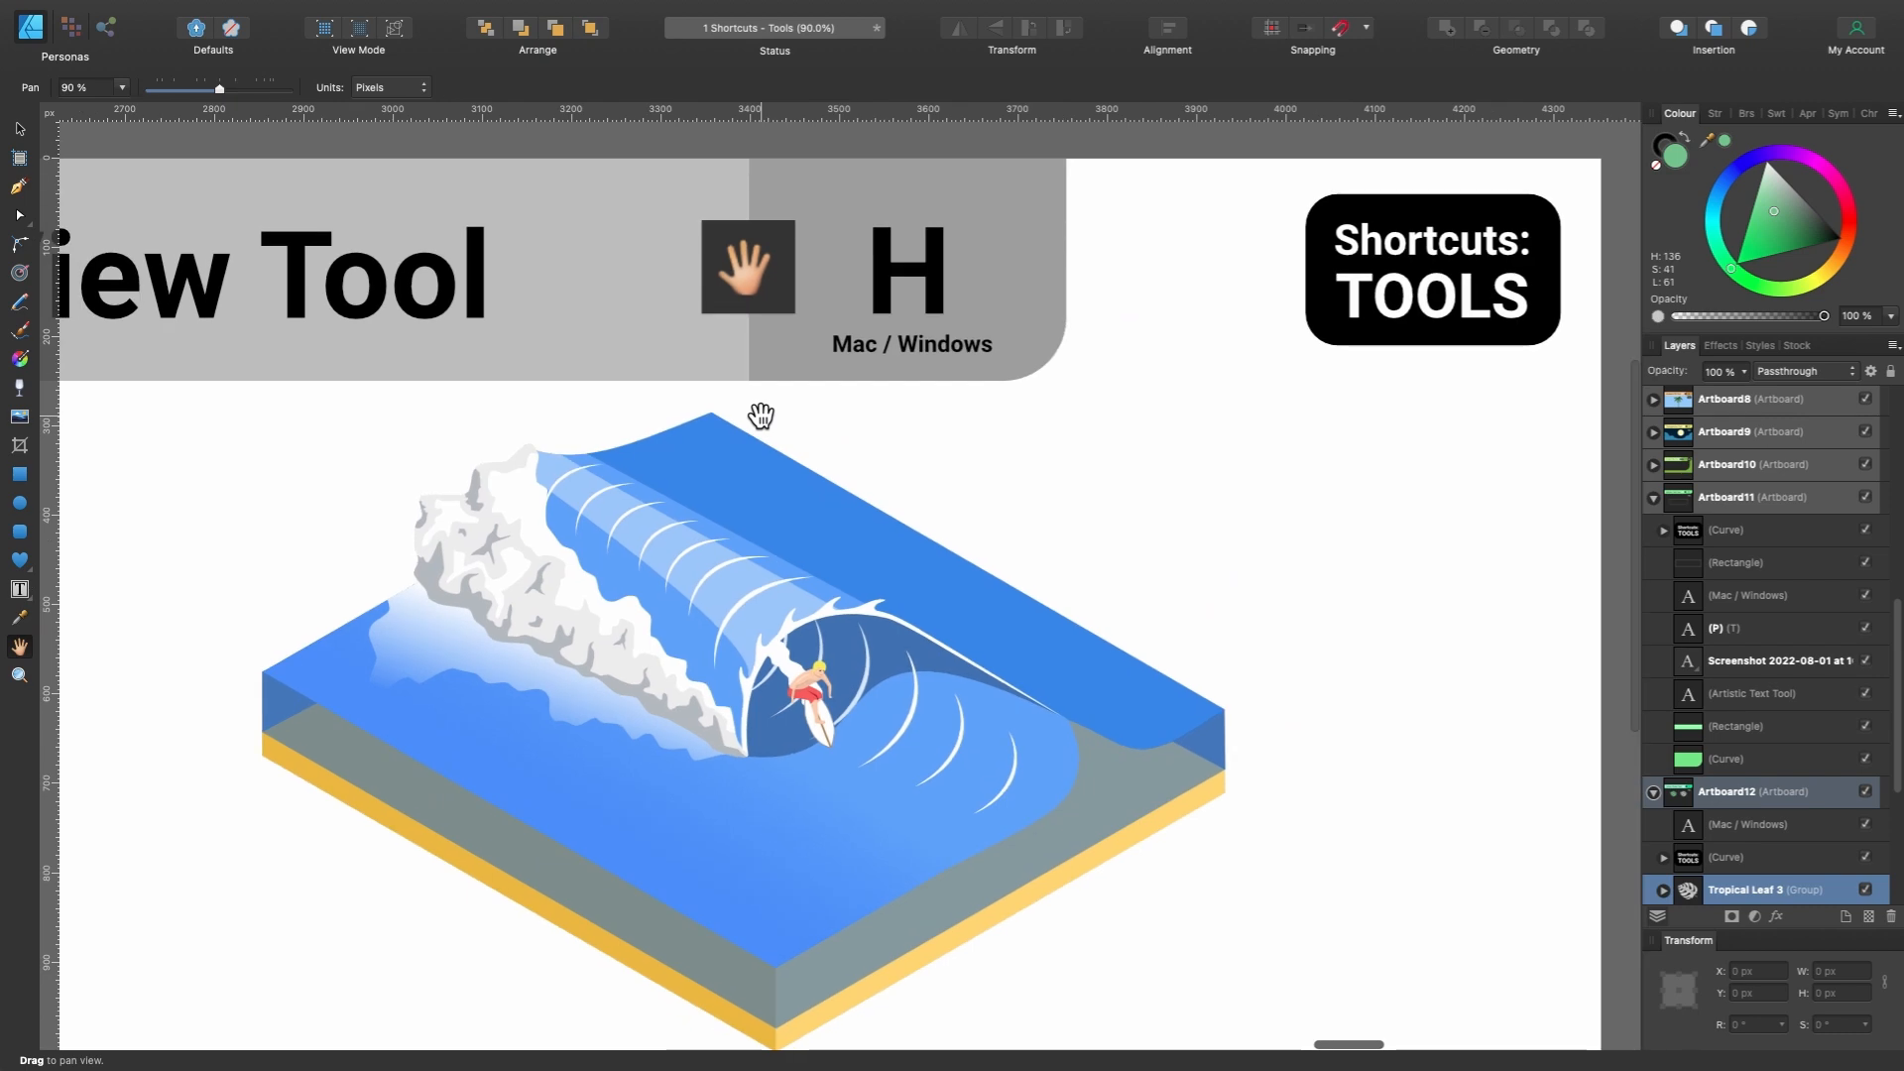
scroll(761, 416, "left", 2)
scroll(761, 416, "right", 2)
scroll(761, 415, "left", 3)
scroll(761, 415, "down", 2)
scroll(761, 411, "down", 3)
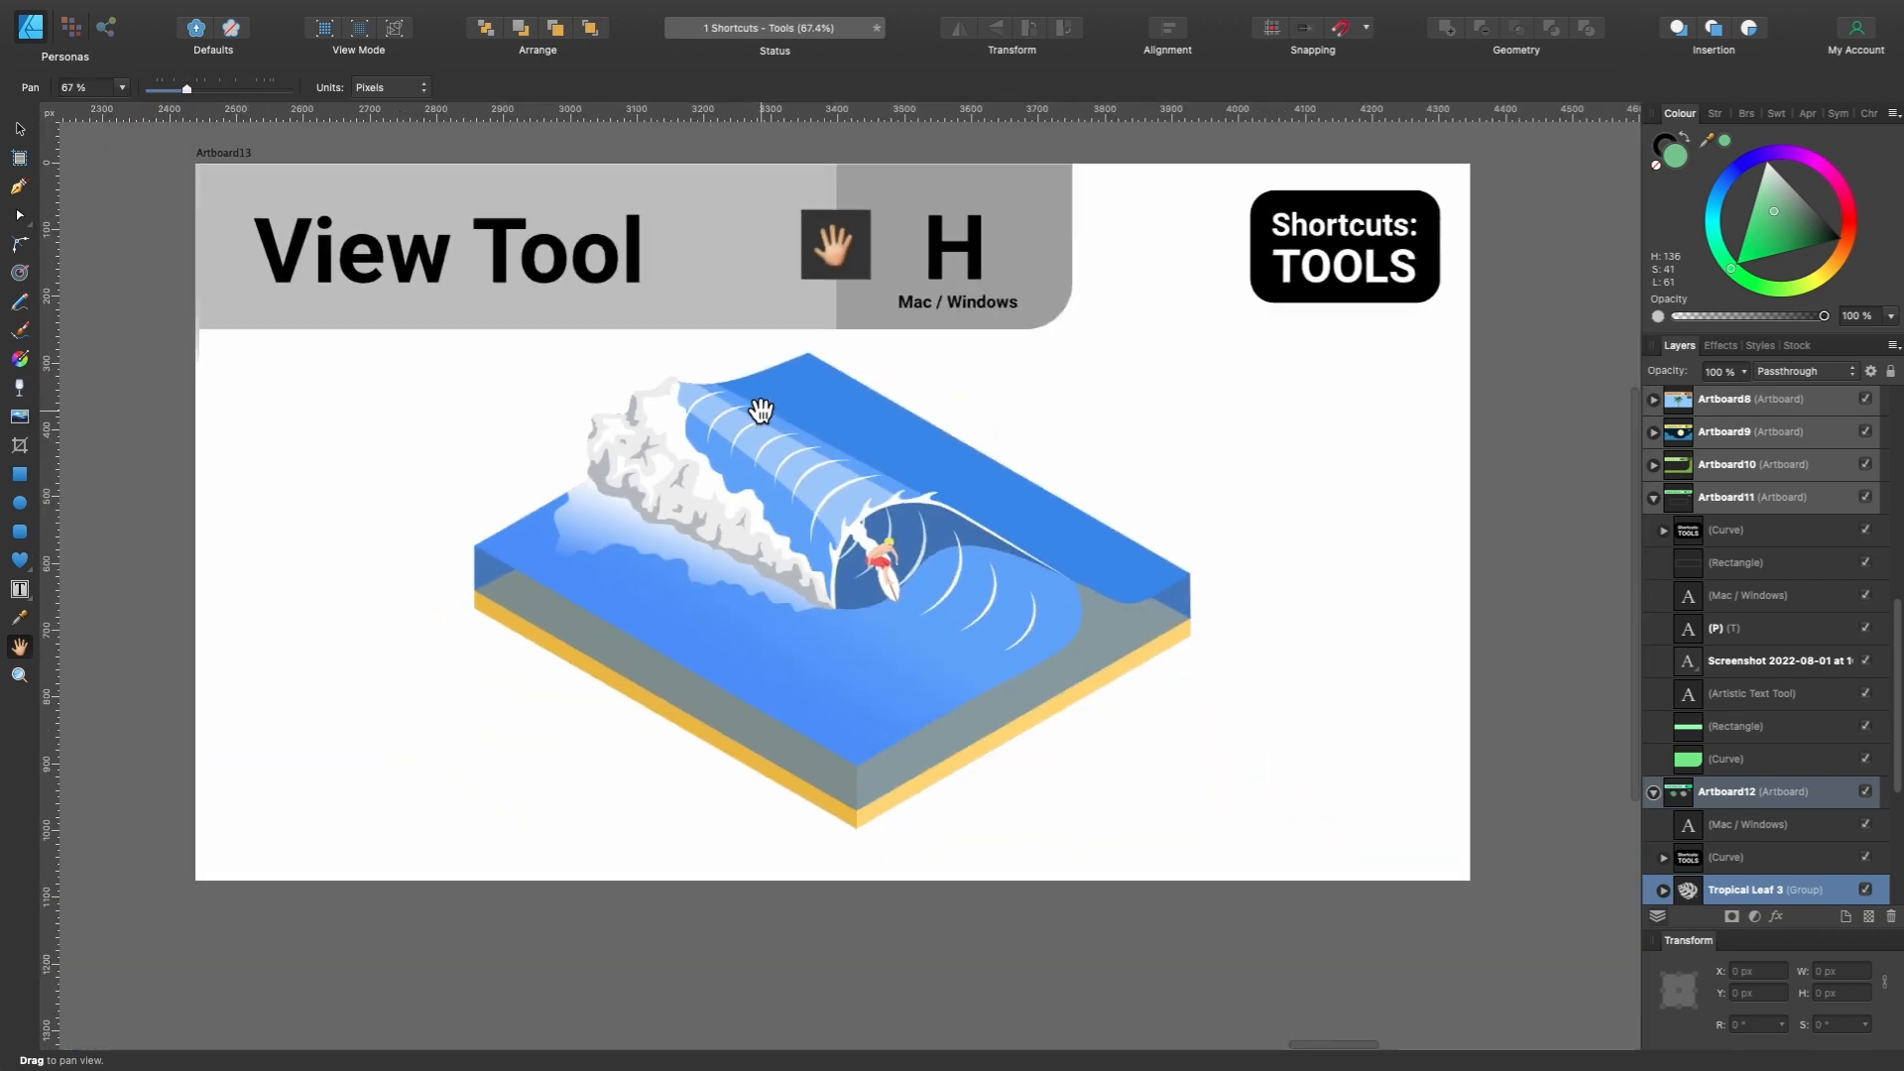
scroll(760, 411, "up", 5)
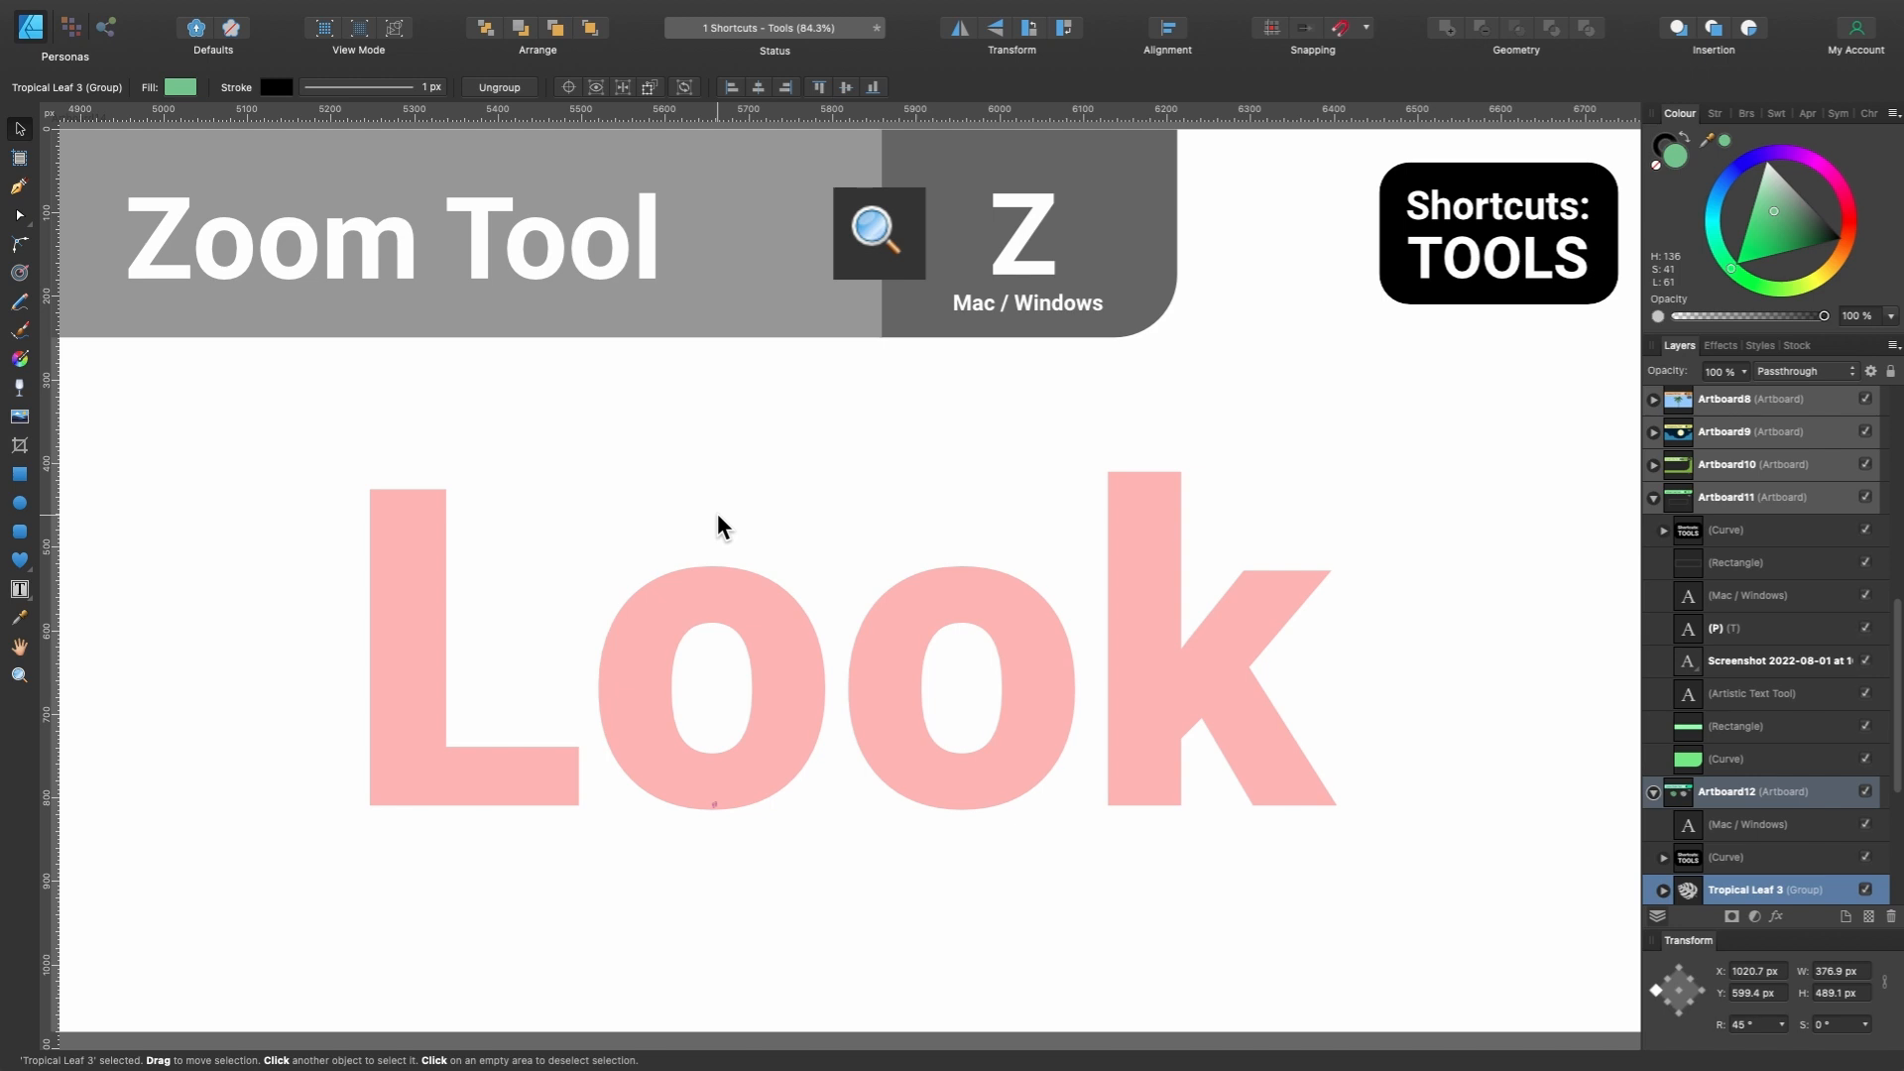
Magnify the tiny mark at the base of the first "o" in "Look" with the Zoom tool.
key("z")
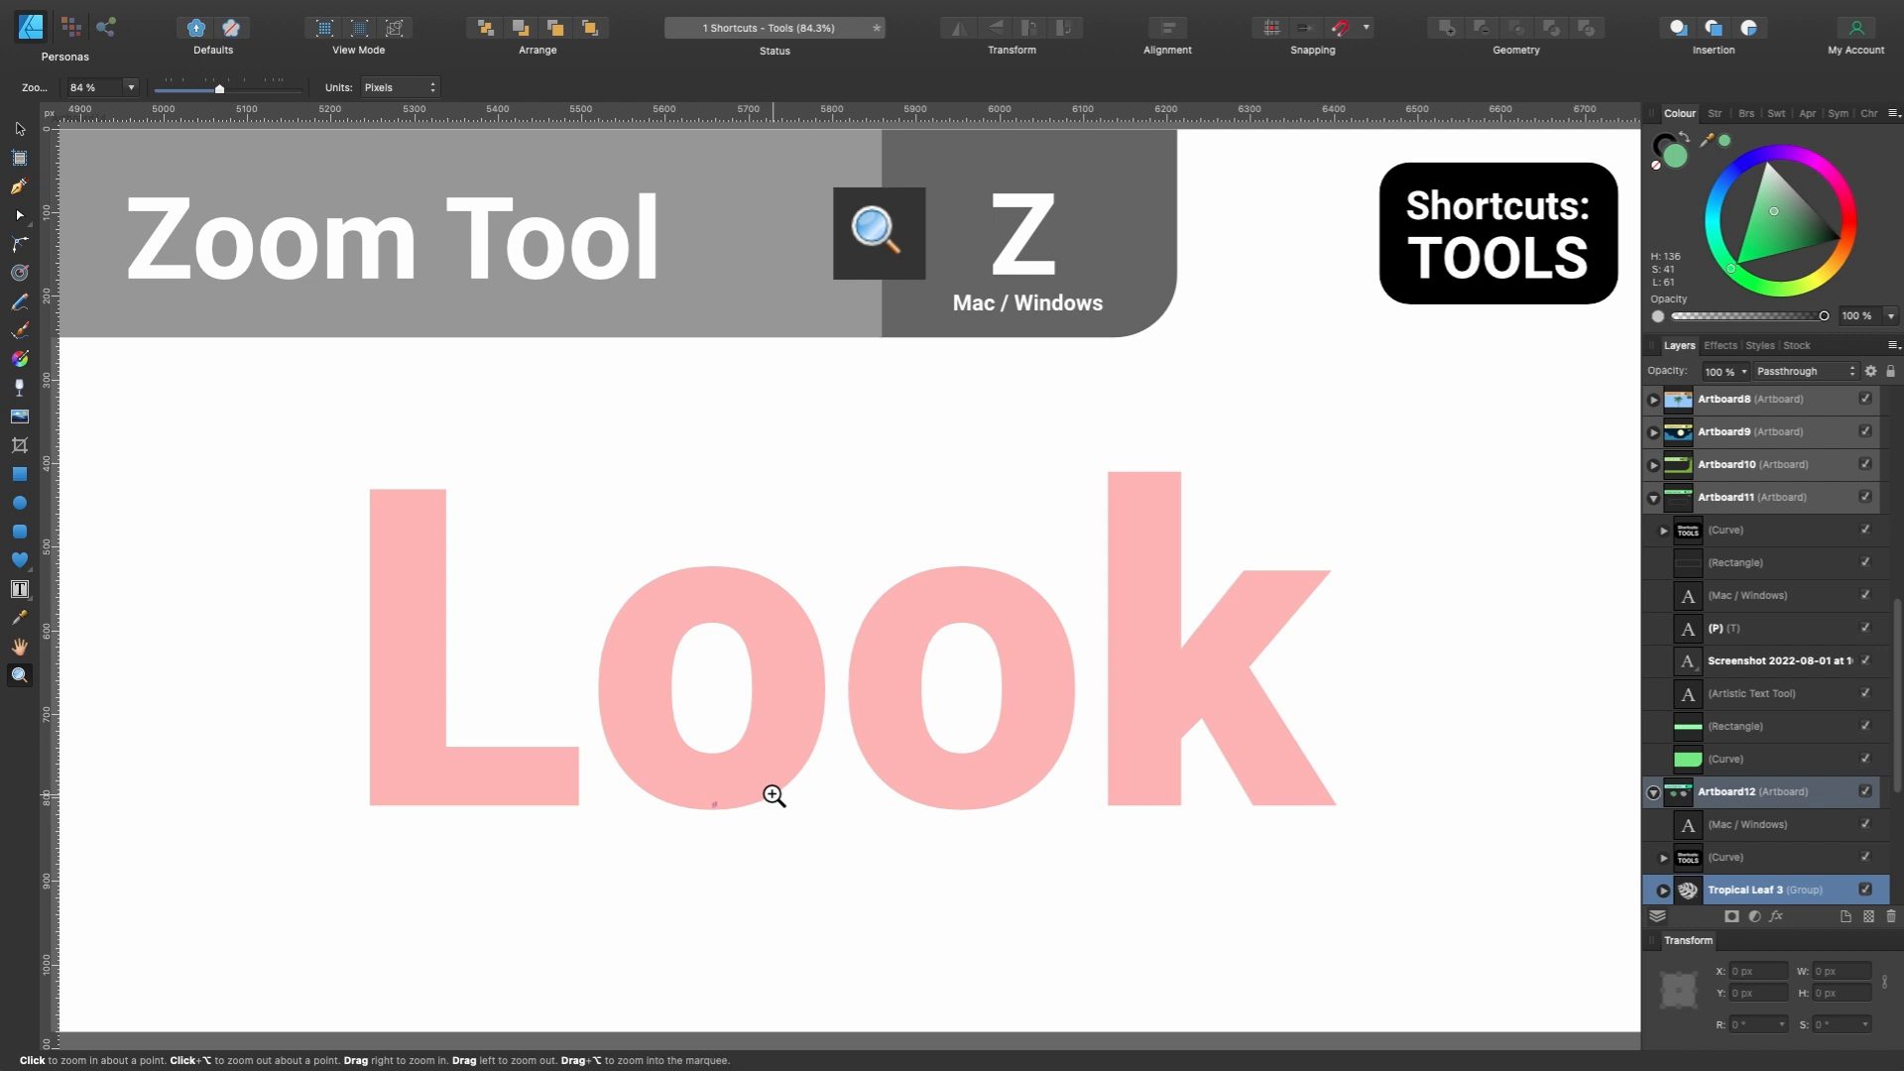
left_click(721, 803)
left_click(720, 803)
left_click(720, 803)
left_click(720, 803)
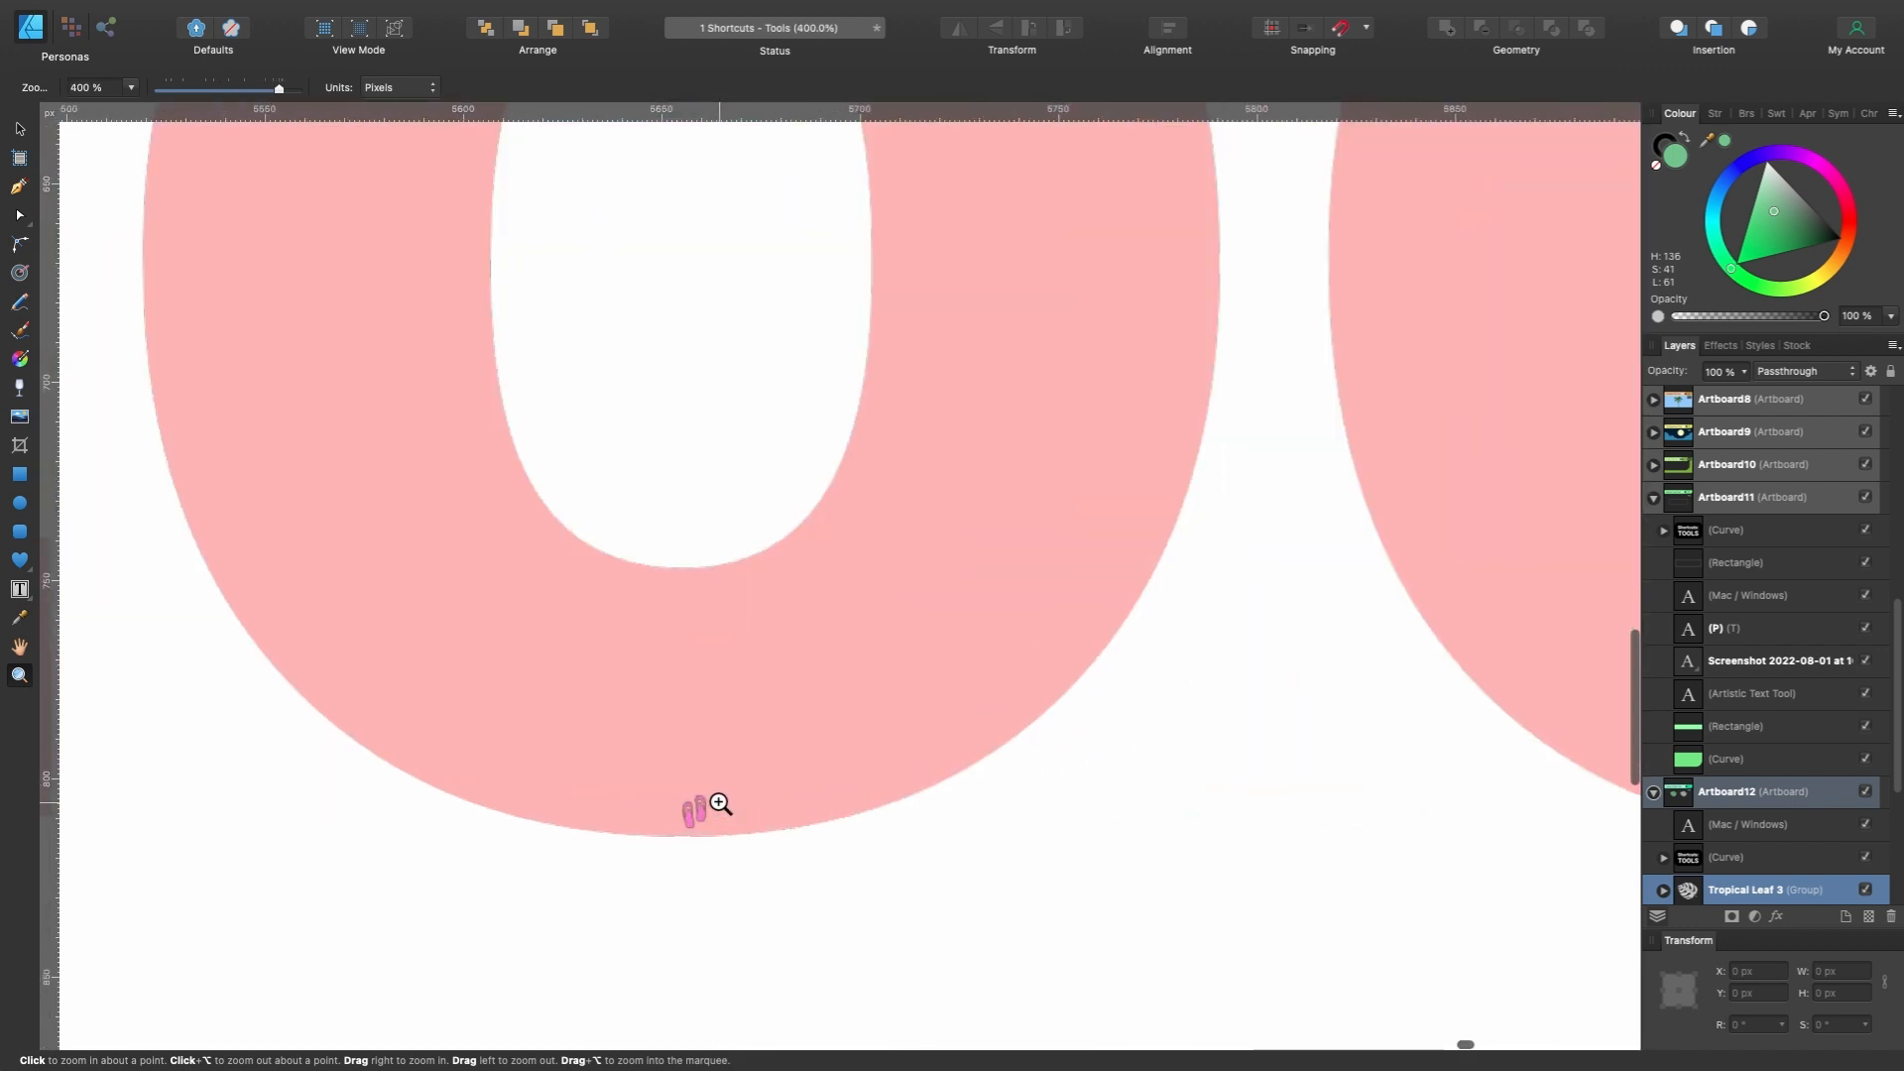
left_click(705, 808)
left_click(705, 800)
left_click(709, 820)
left_click(708, 820)
left_click(708, 821)
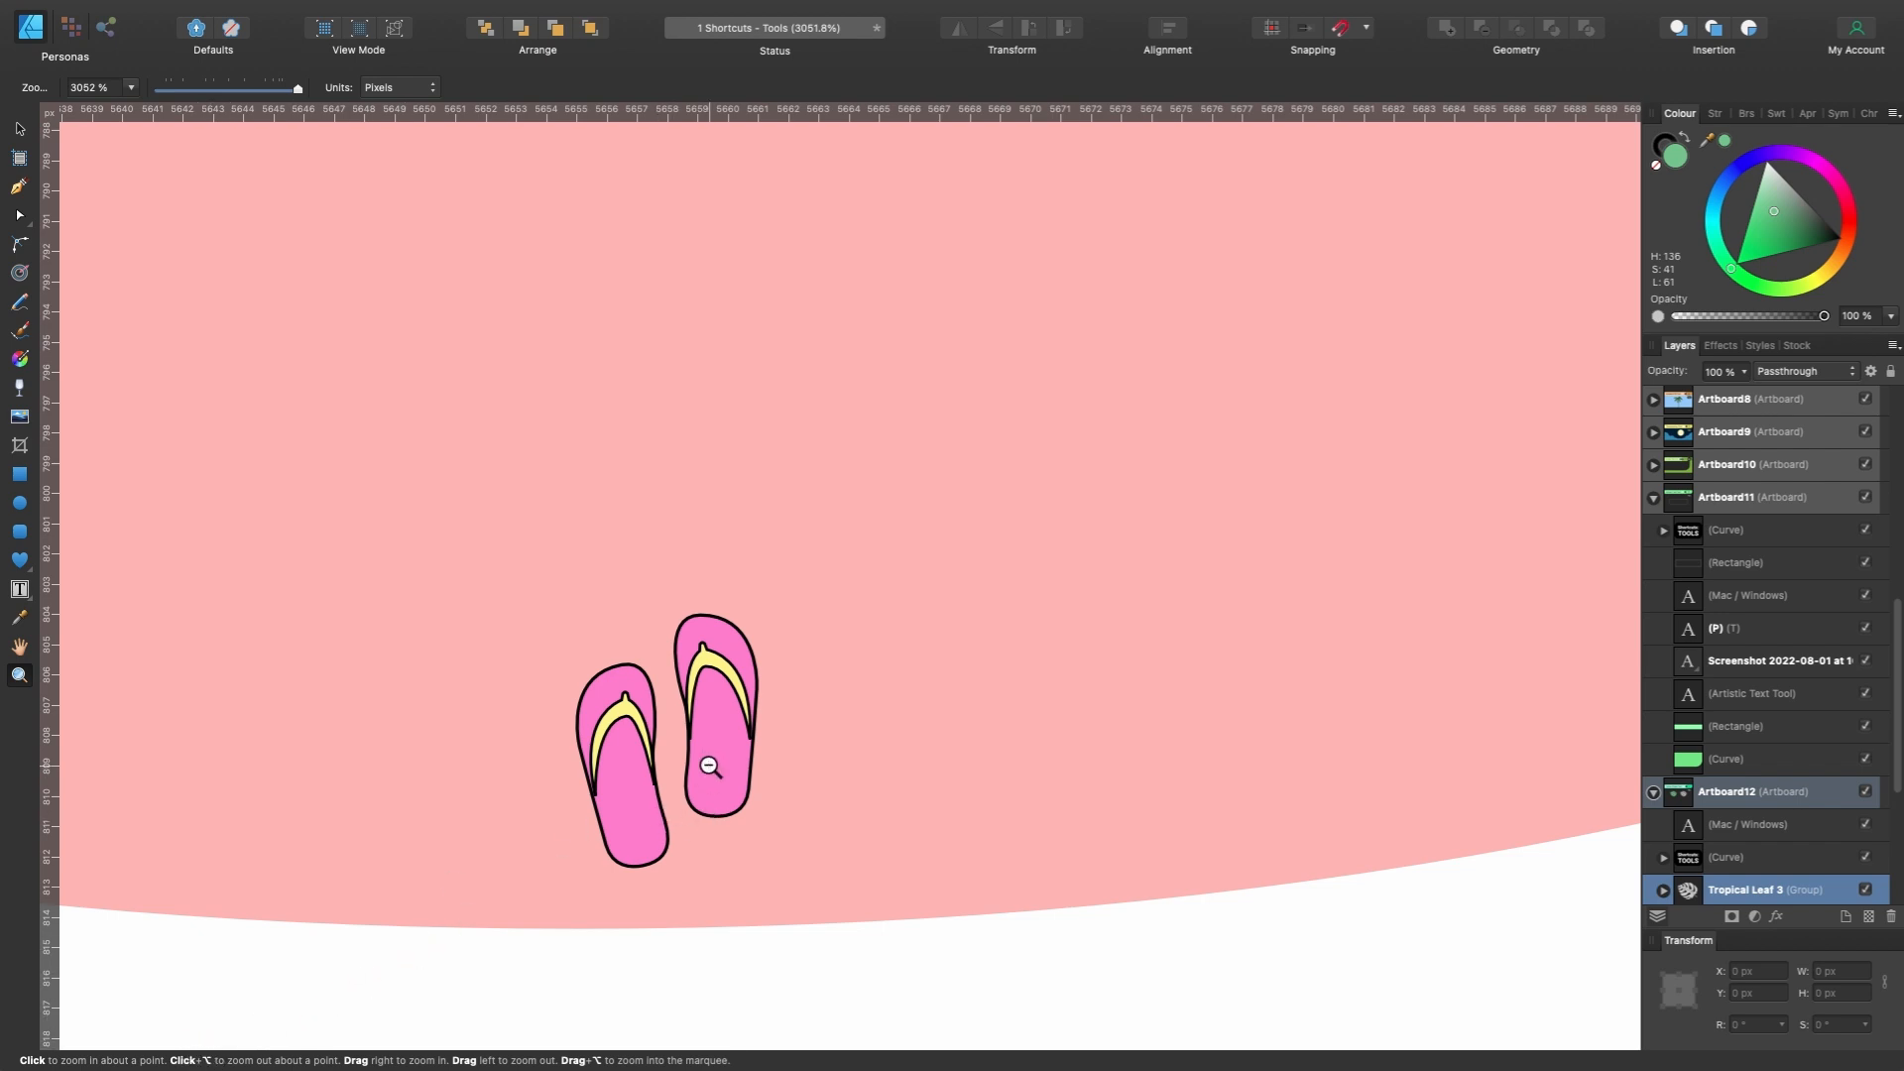
Zoom out from the pink flip-flops to the whole word "Look" and magnify the mark again with a Zoom tool marquee.
scroll(710, 767, "down", 10)
scroll(710, 765, "down", 10)
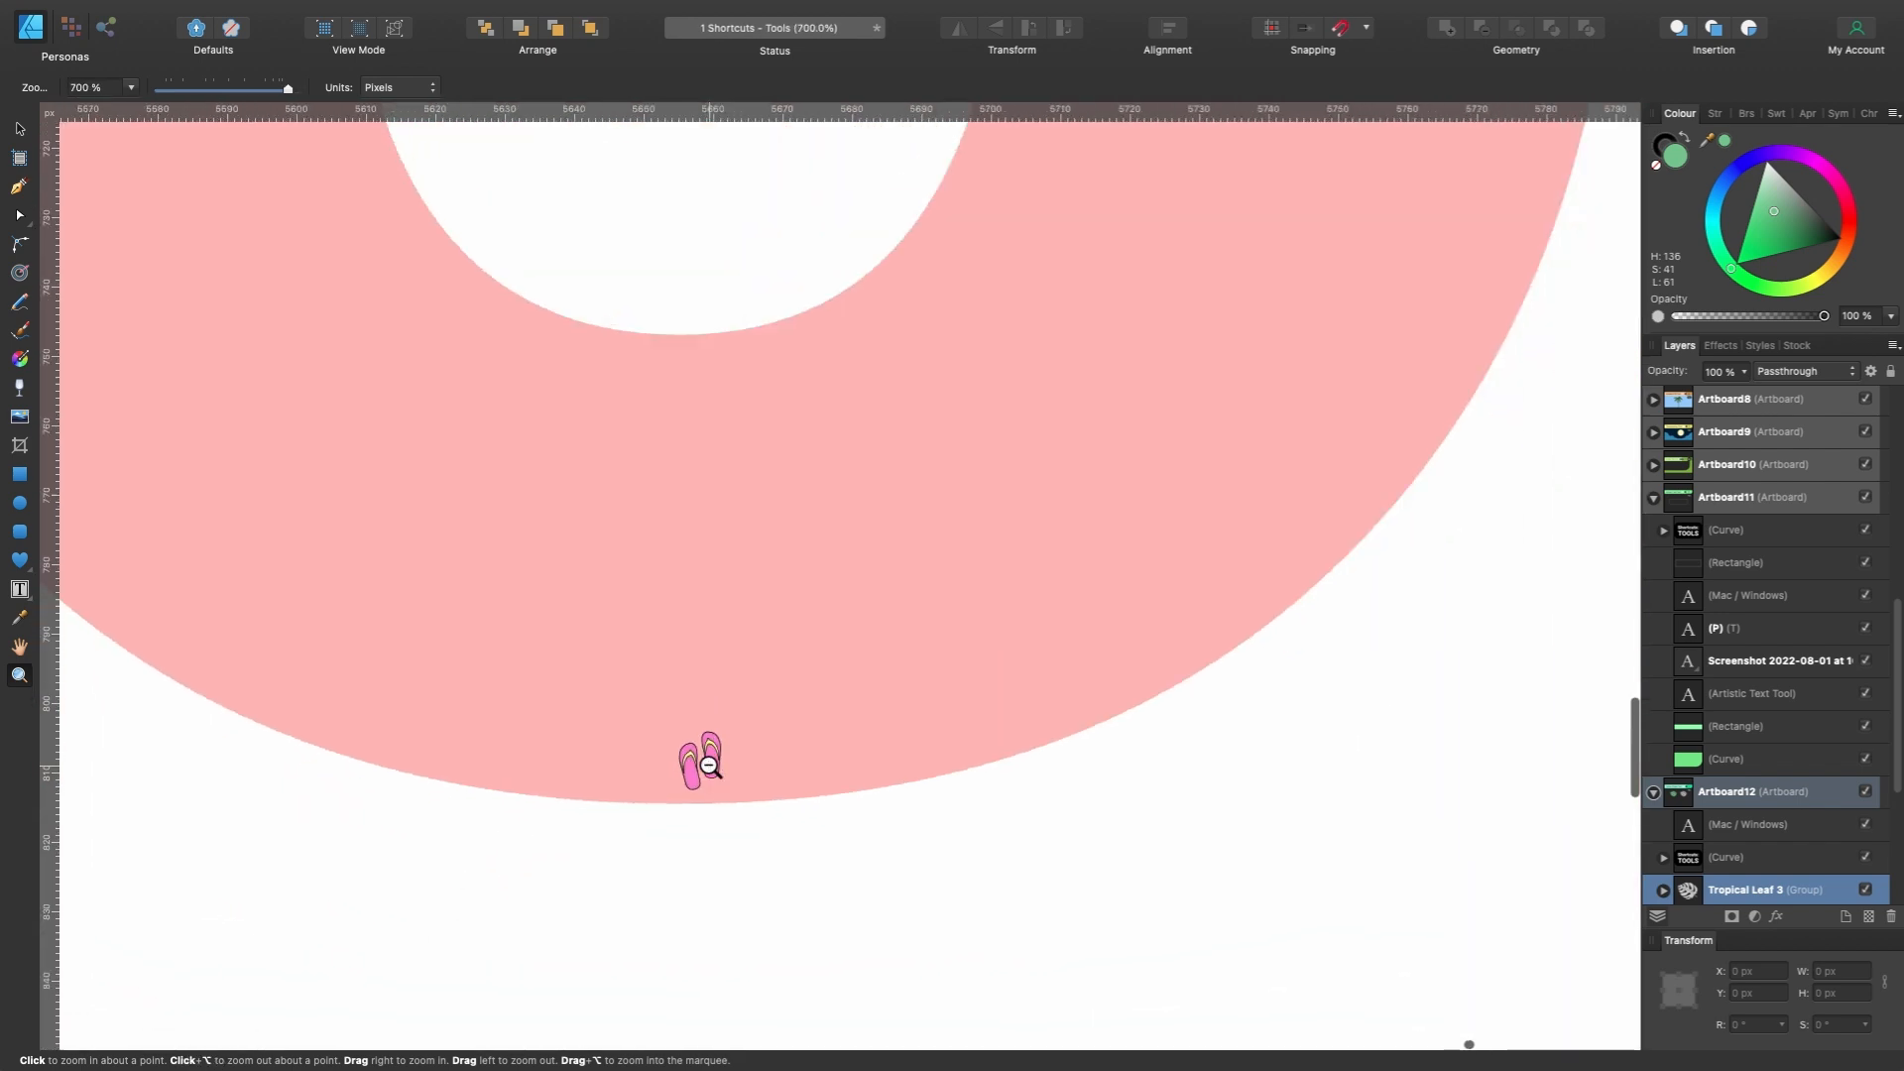
scroll(710, 766, "down", 3)
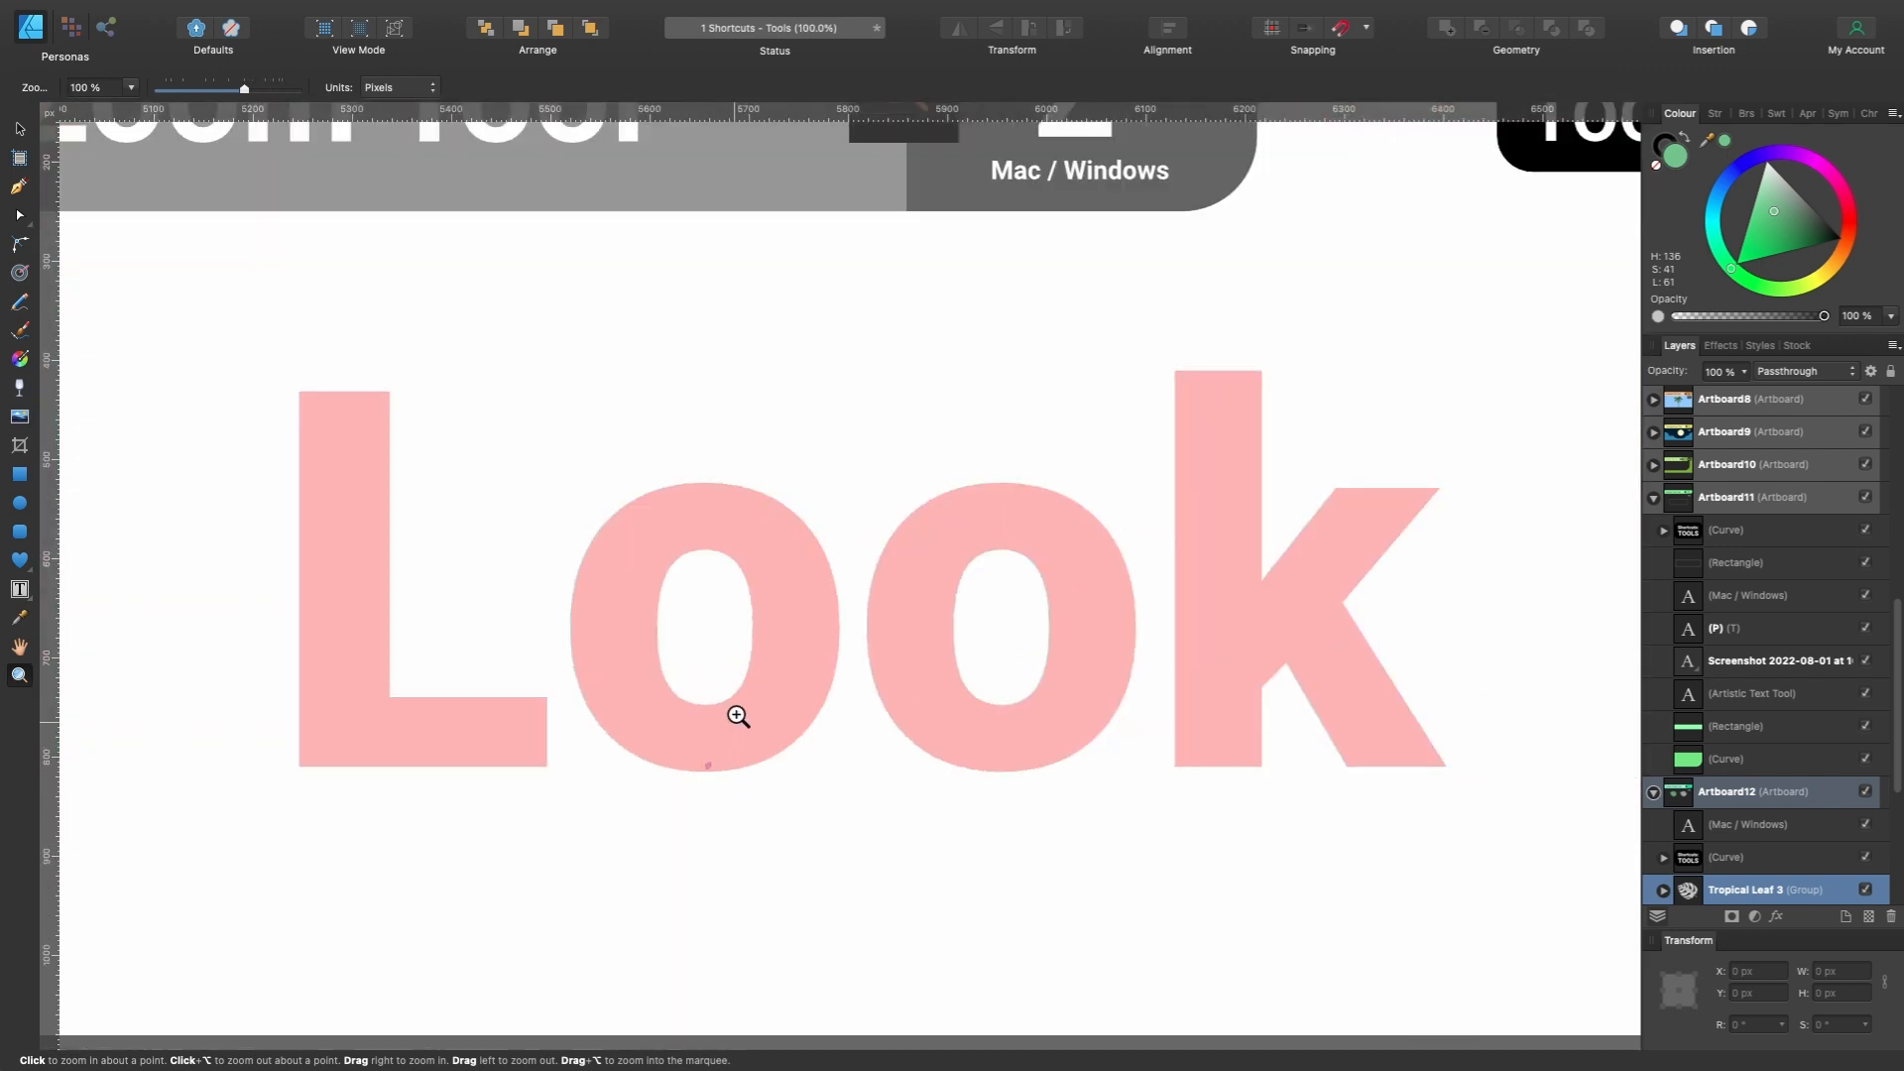
left_click_drag(685, 727, 718, 754)
left_click_drag(659, 740, 757, 799)
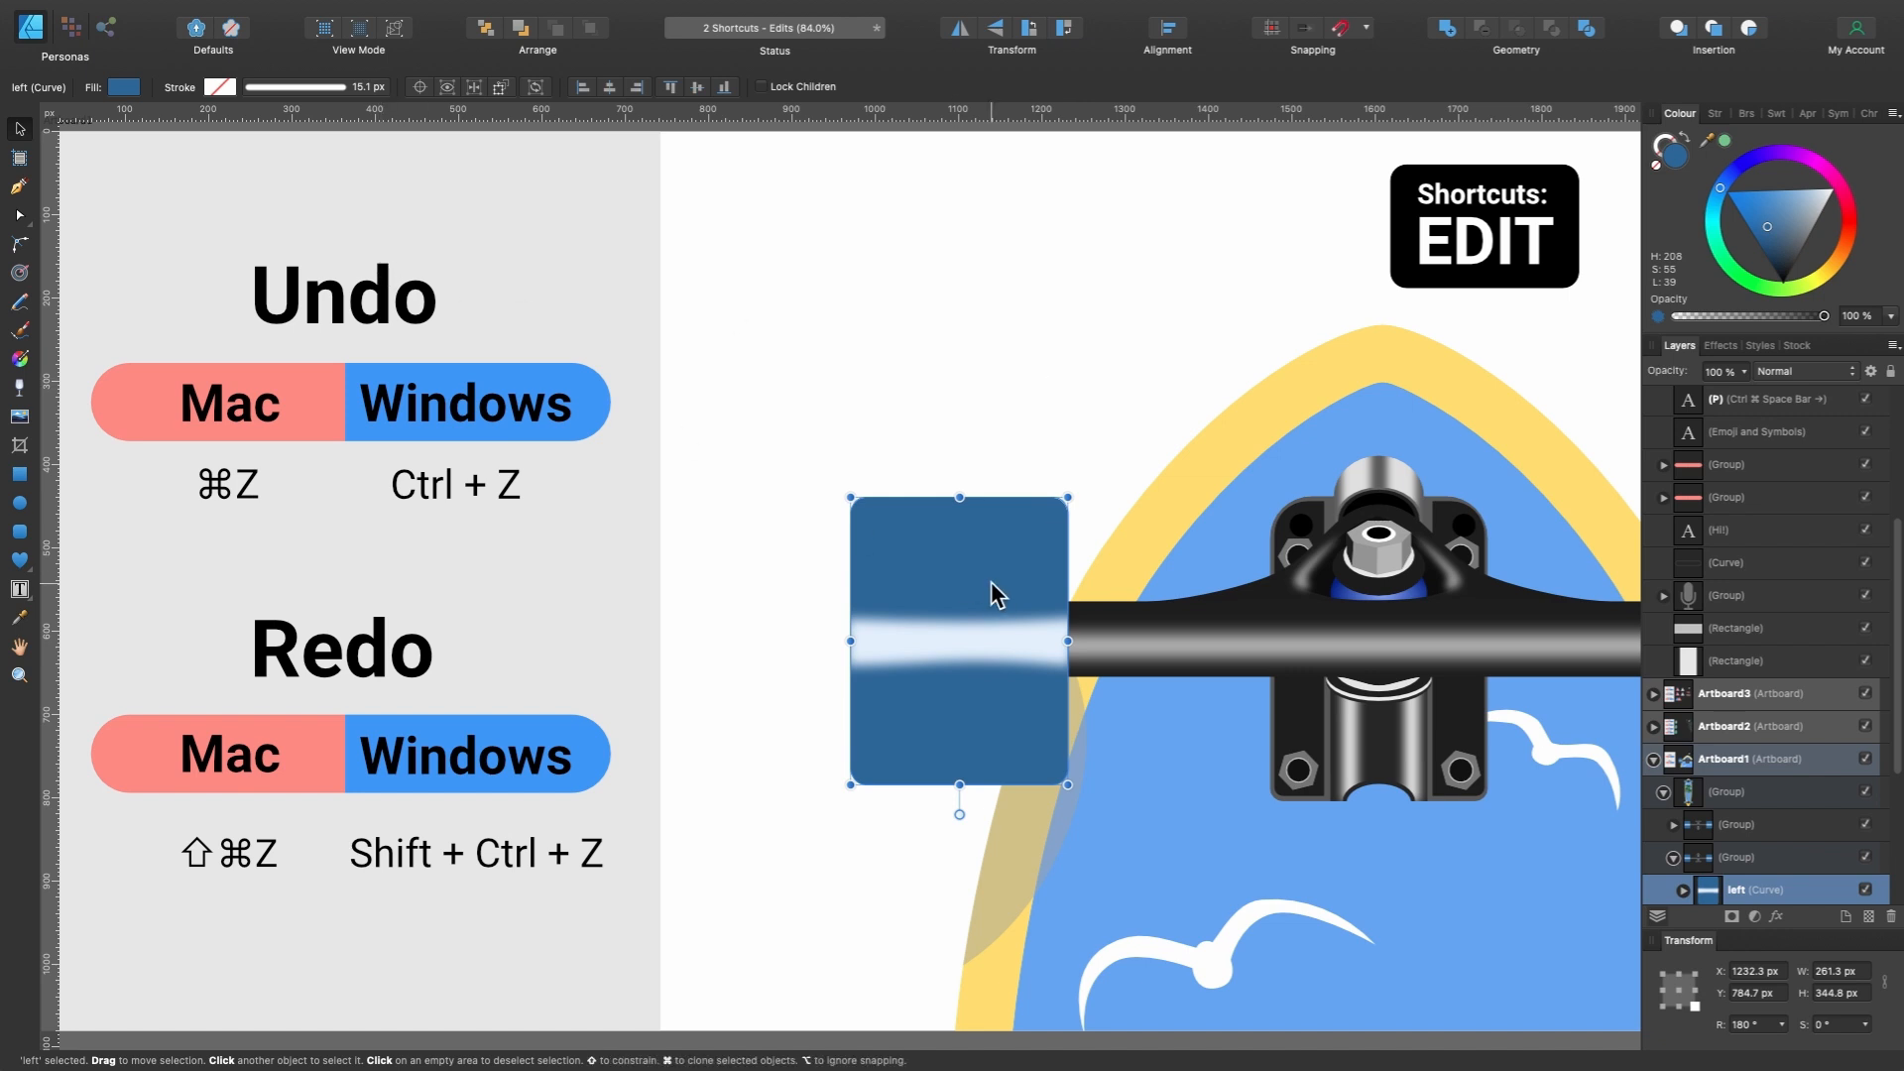
Move the blue wheel off the axle to about X 1054, Y 500 px, and undo and redo that move.
left_click_drag(954, 603, 805, 365)
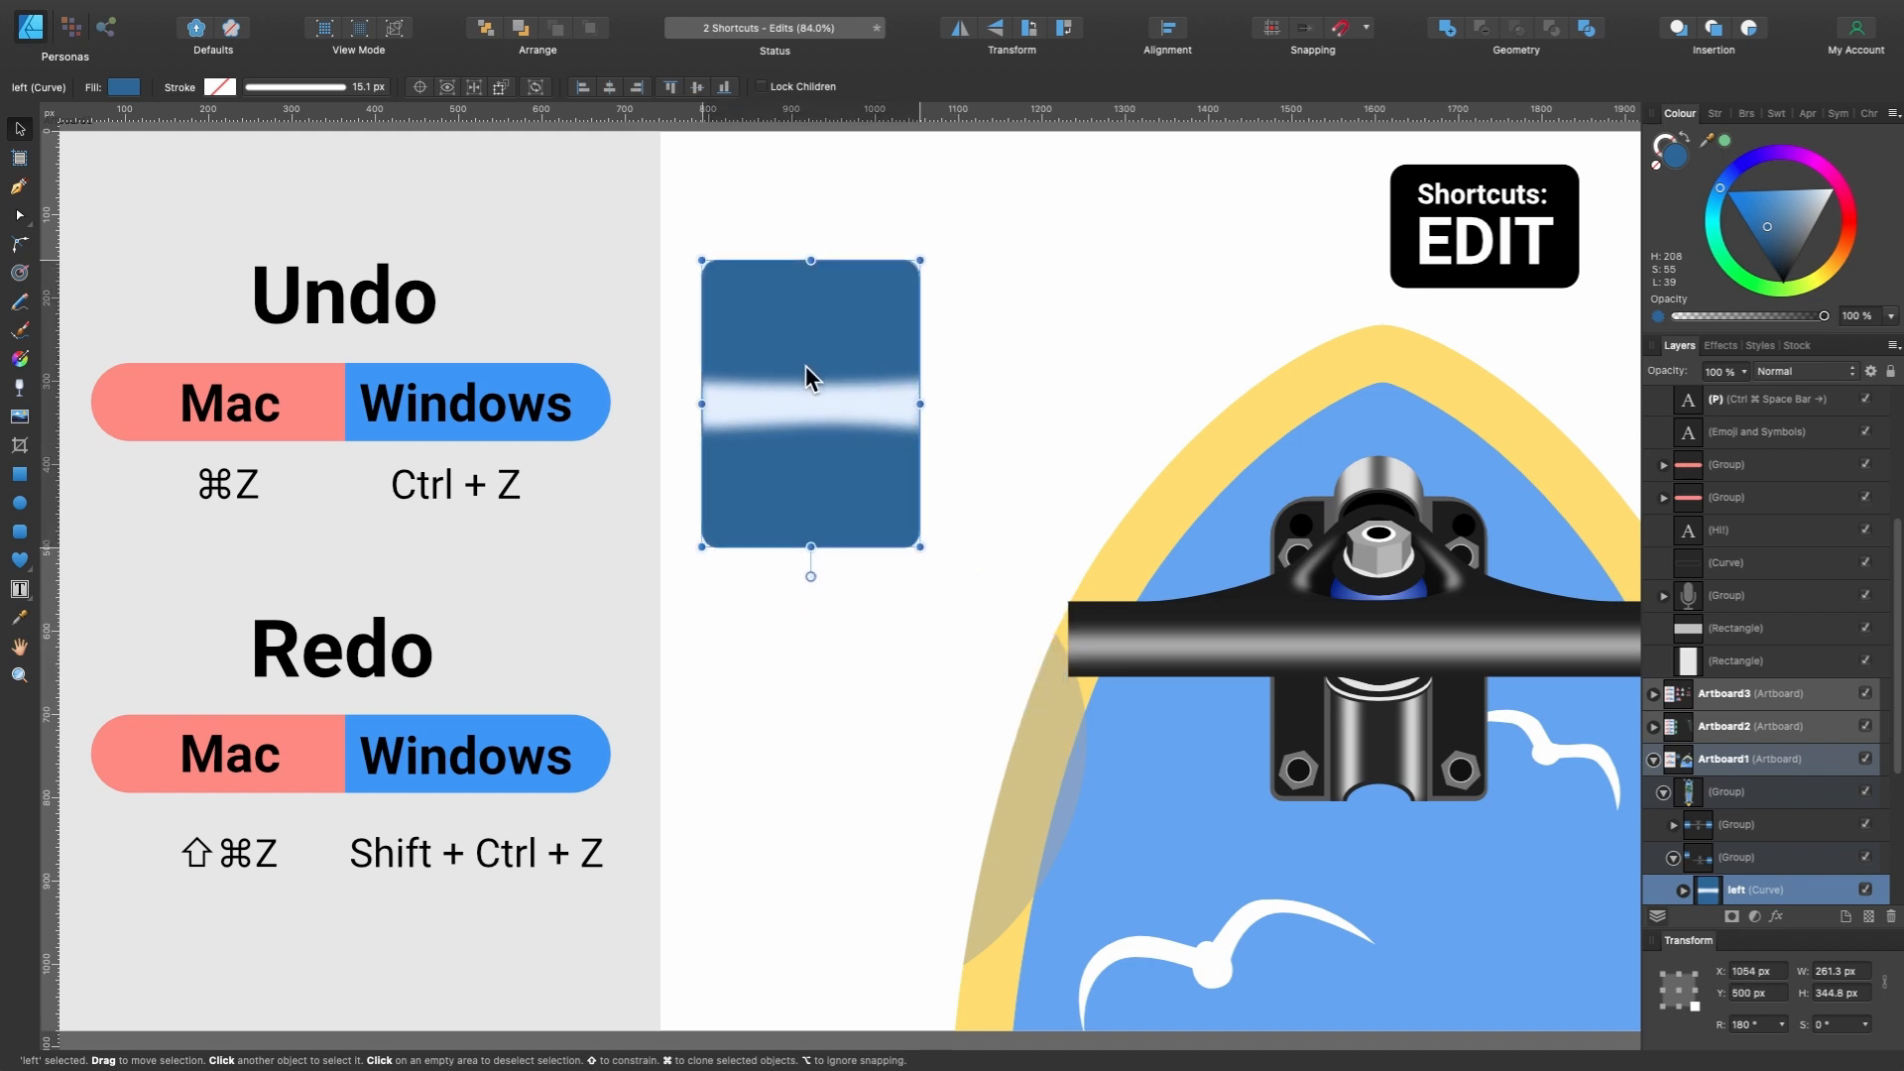
key("super+z")
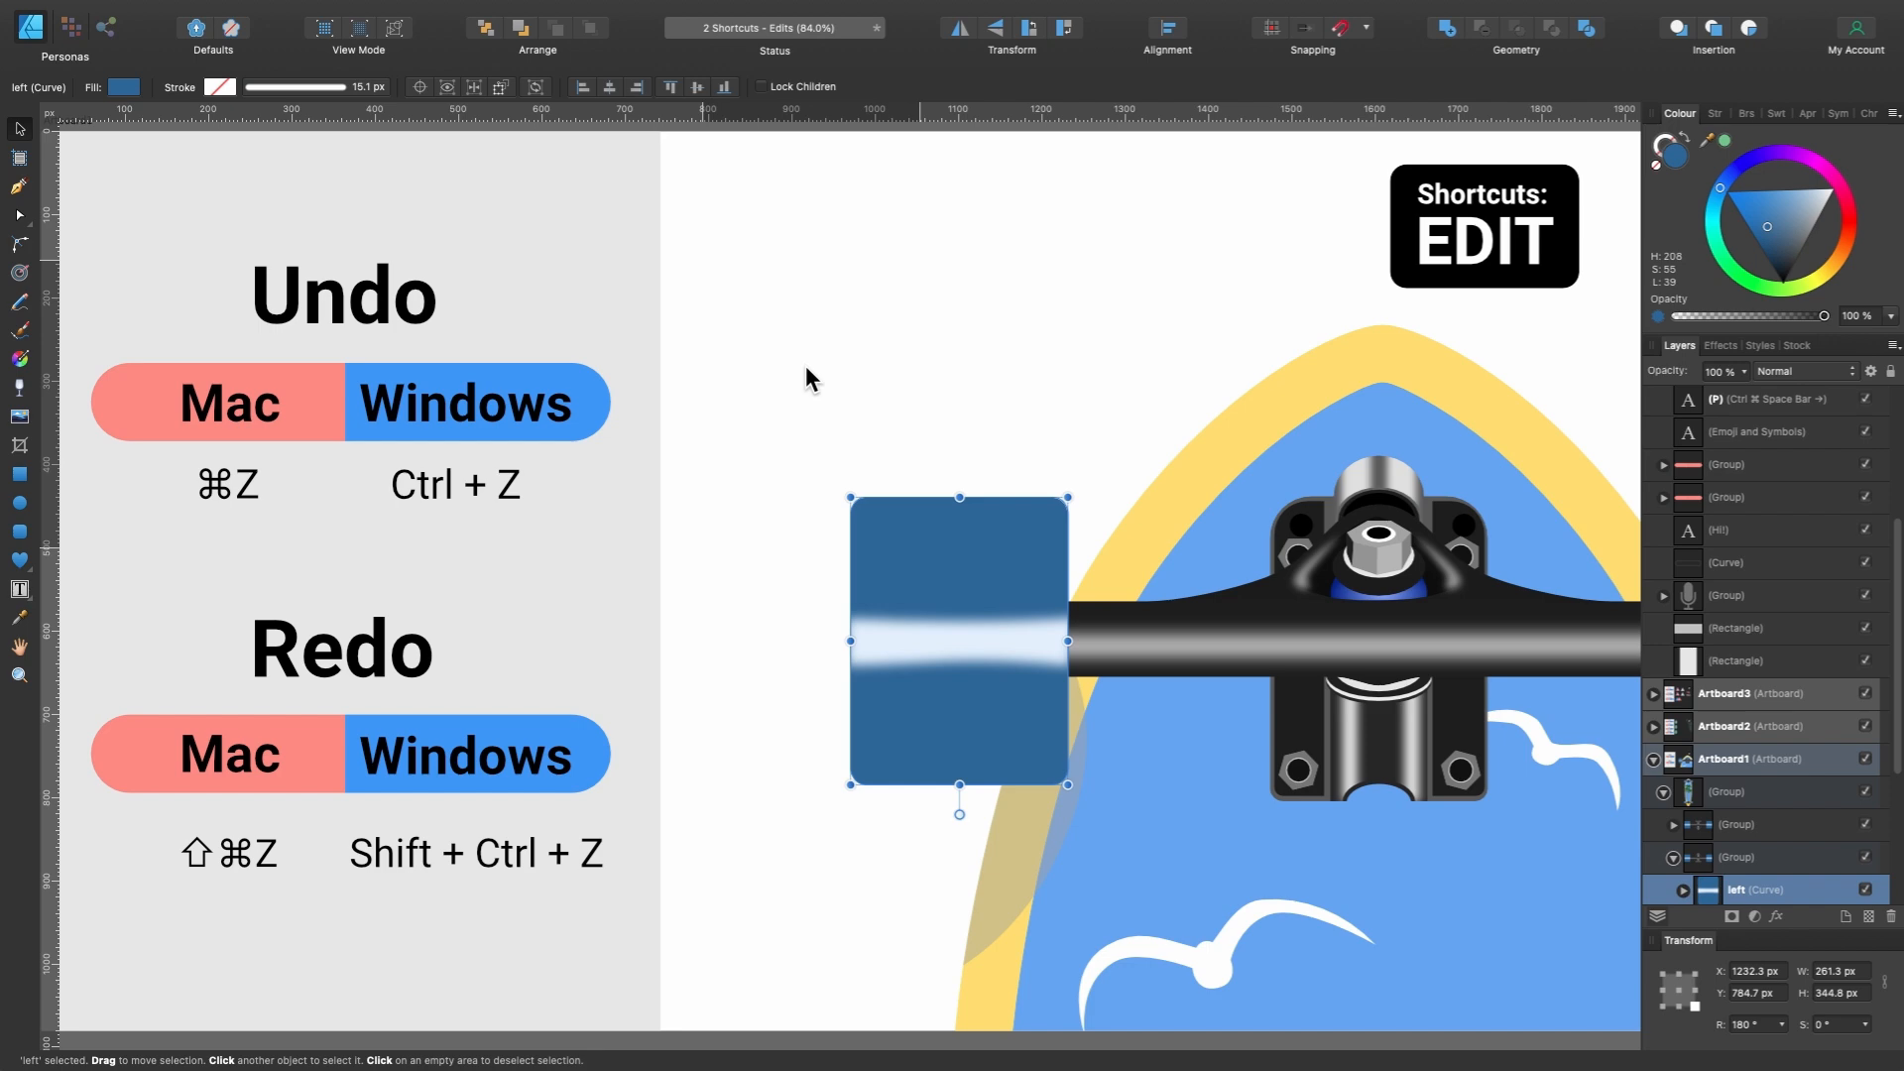
key("super+shift+z")
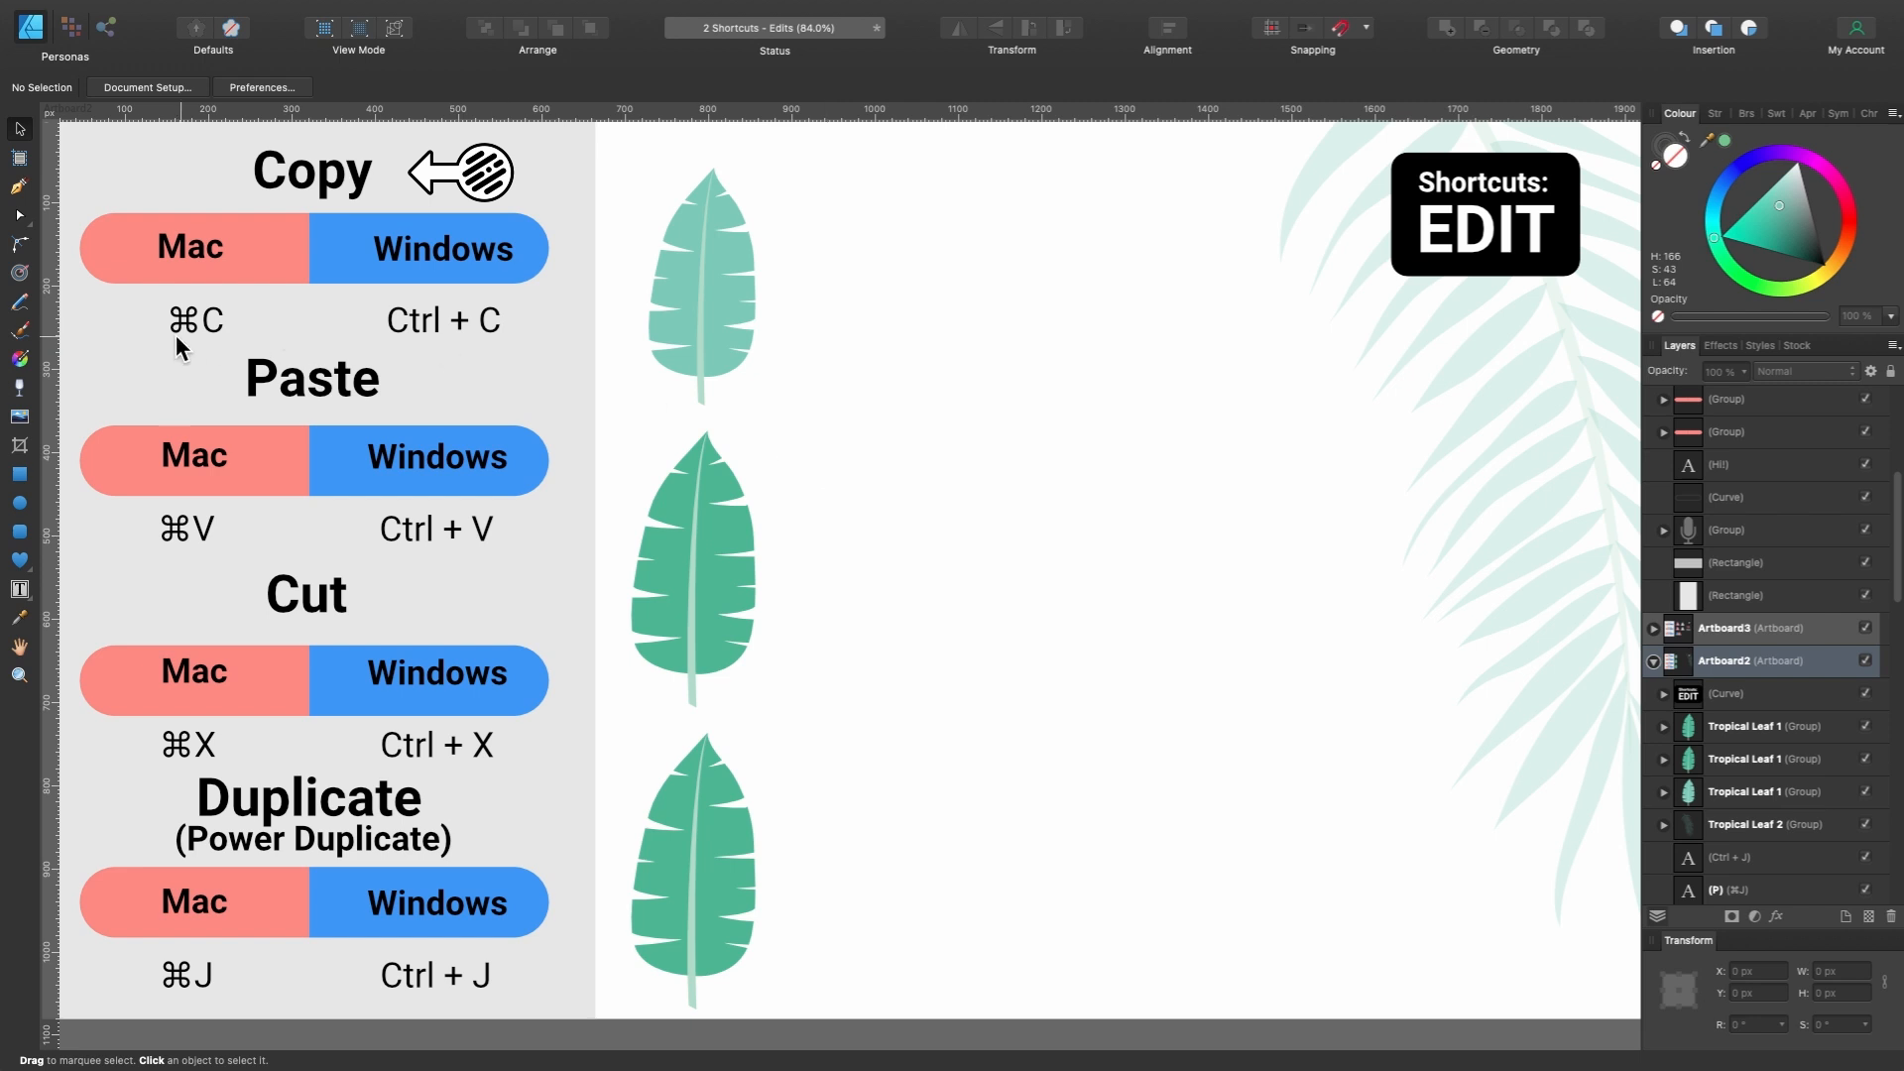
Copy and paste the light green leaf, placing the copy beside the original at about X 999, Y 56 px.
left_click(694, 266)
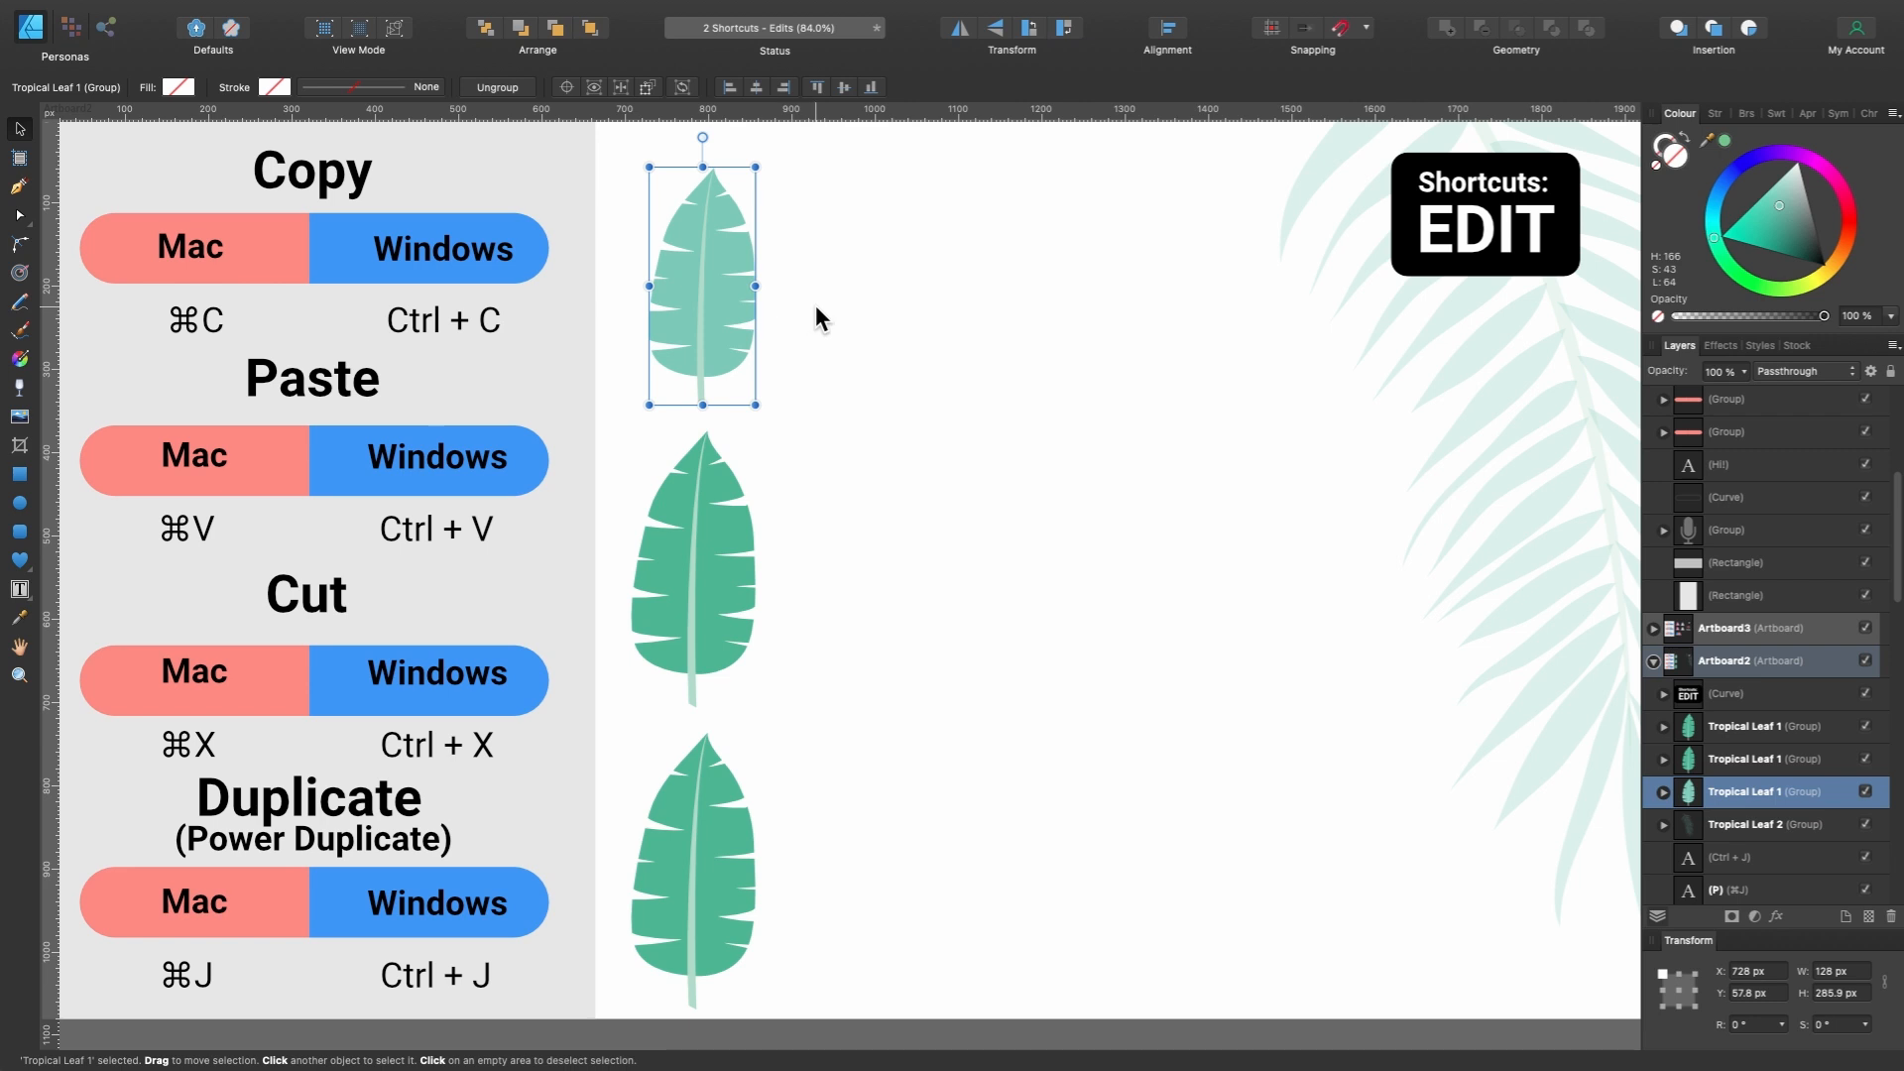
key("super+v")
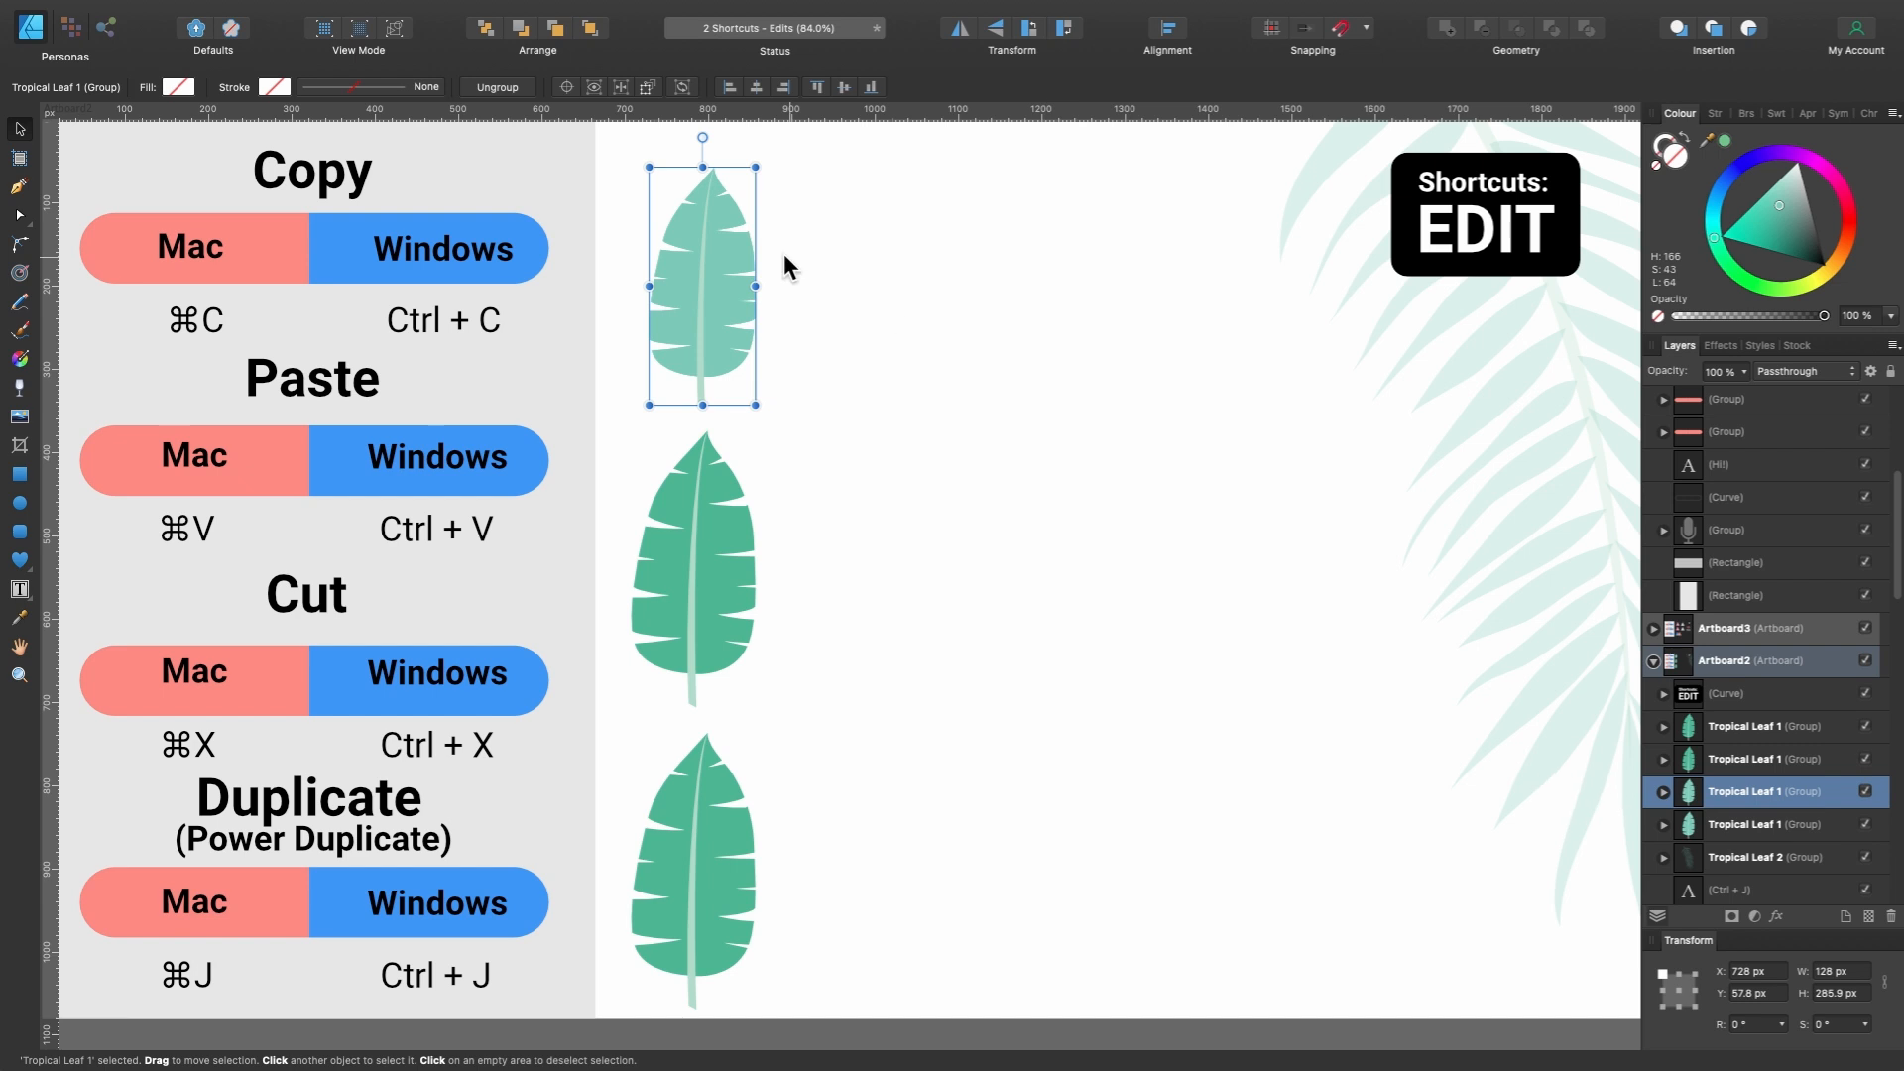
left_click_drag(735, 268, 957, 259)
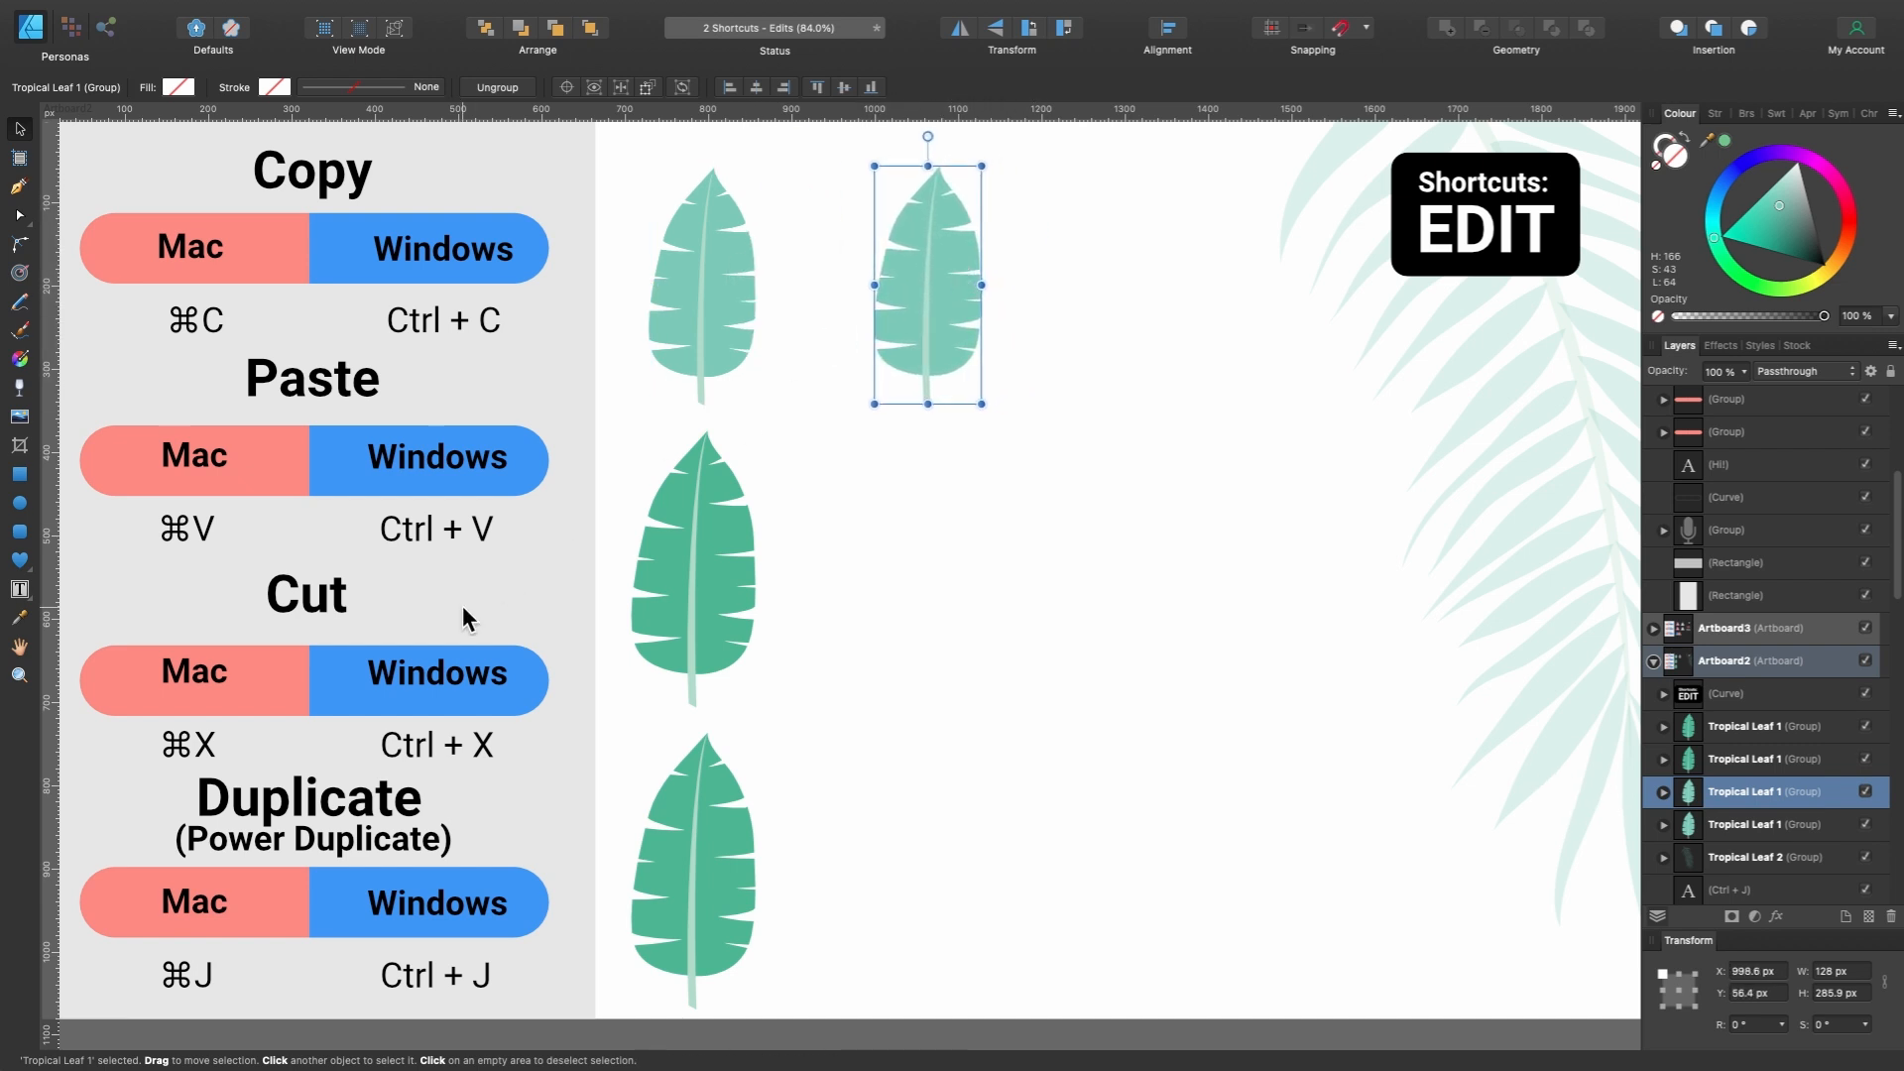
Cut the middle dark green leaf and paste it back, placing it at about X 1025, Y 346 px.
left_click(651, 612)
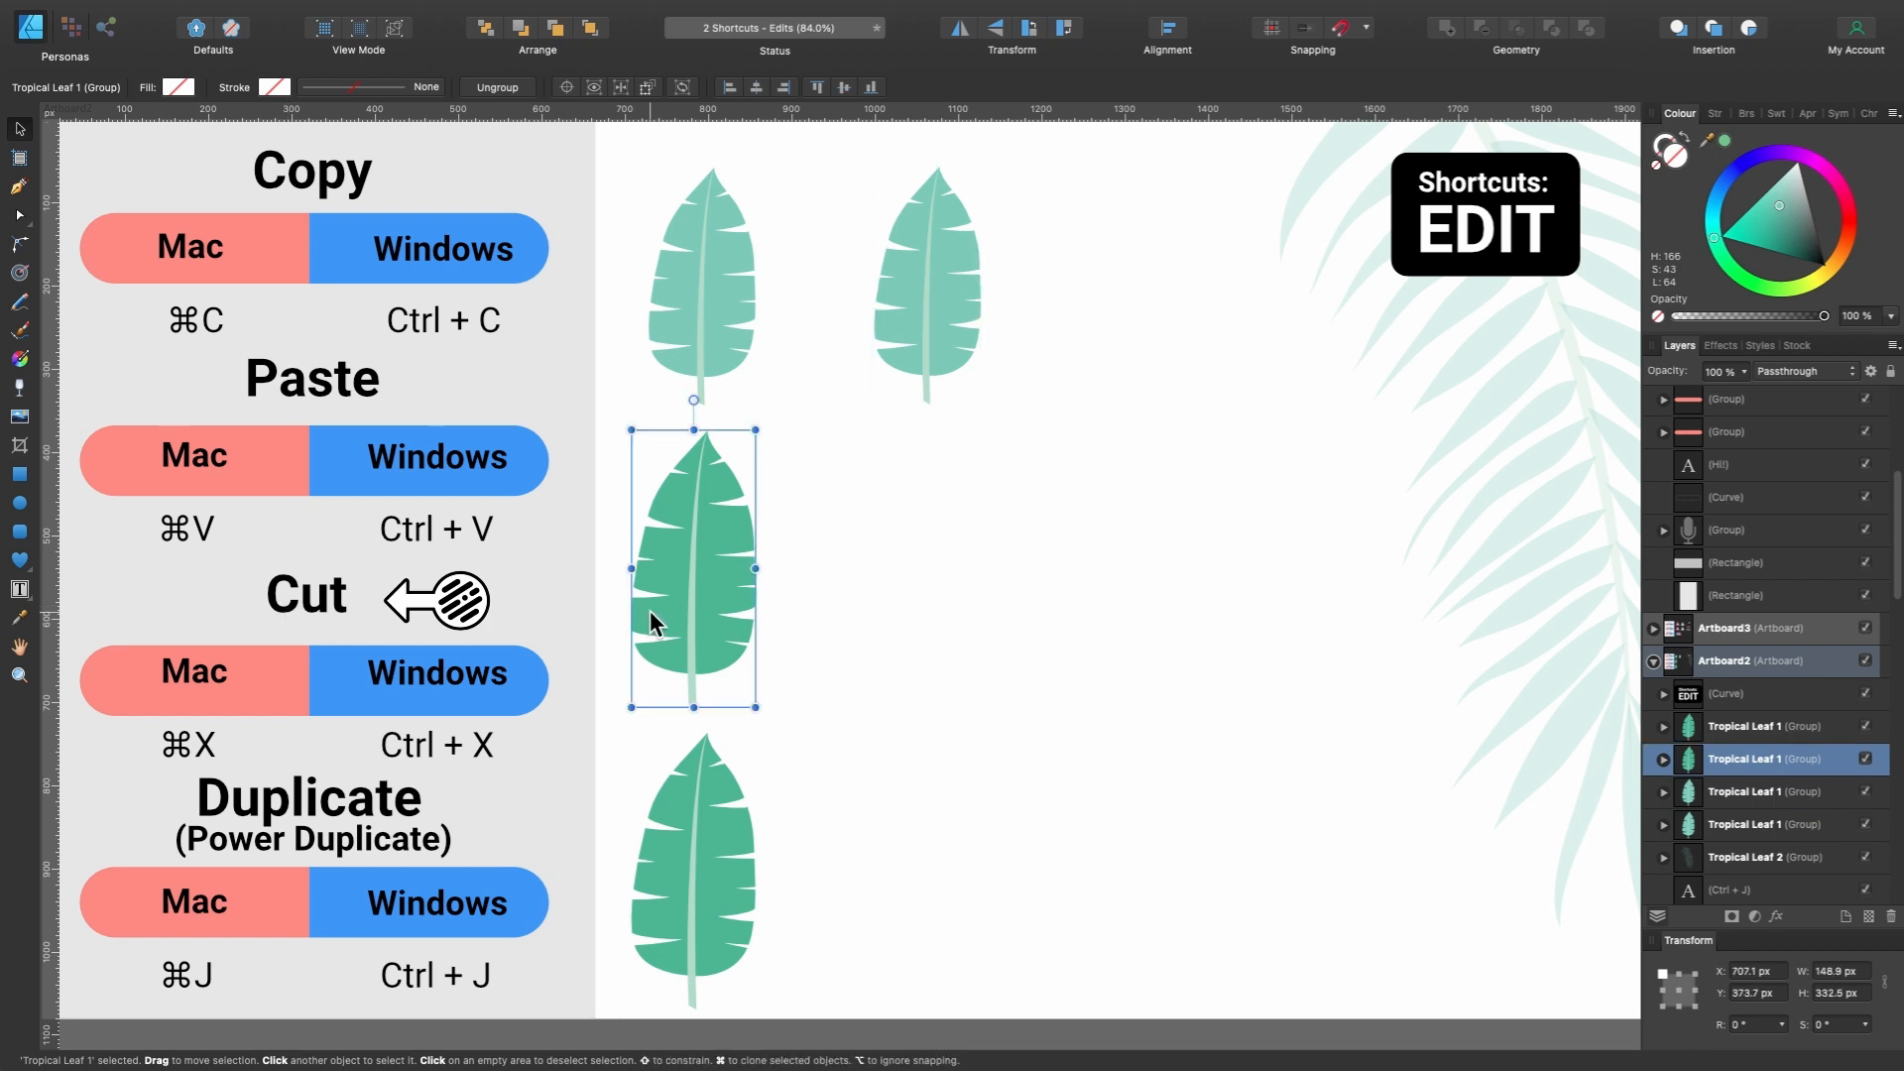
key("super+x")
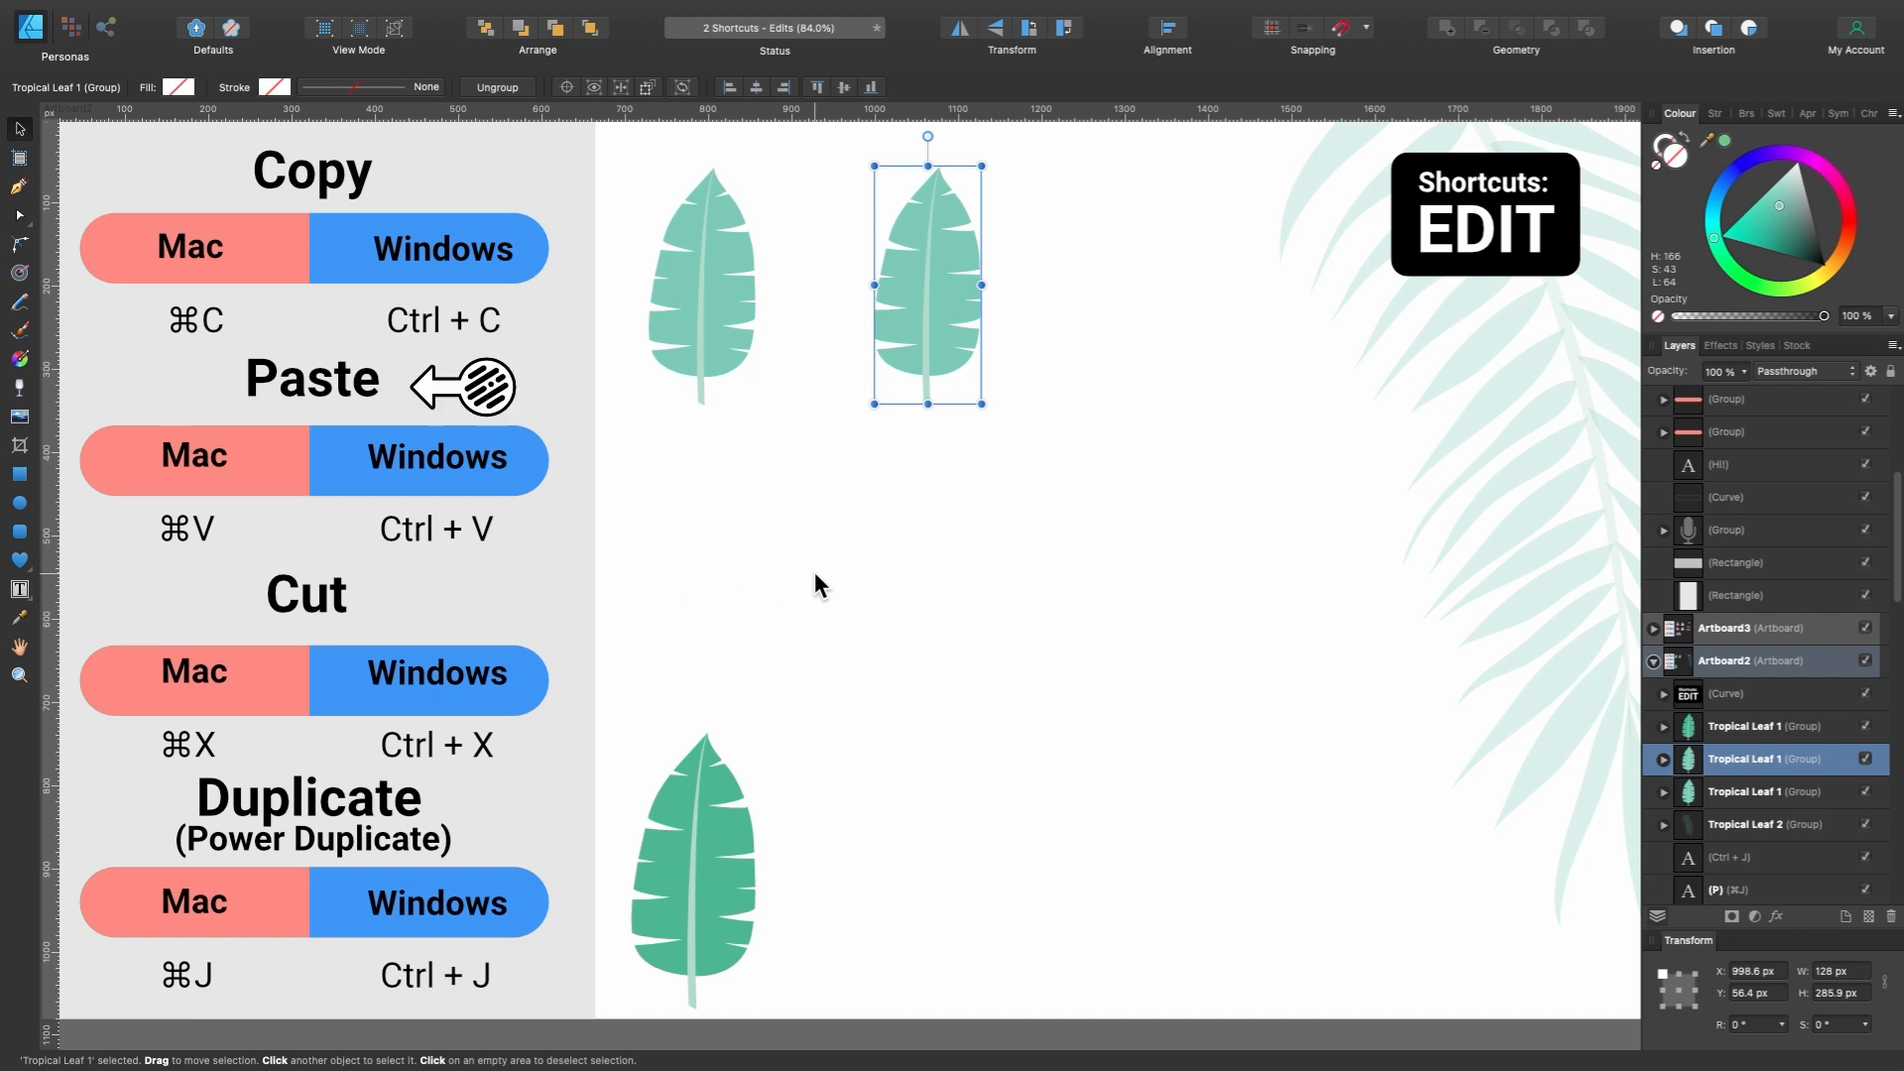
key("super+v")
left_click_drag(705, 565, 971, 544)
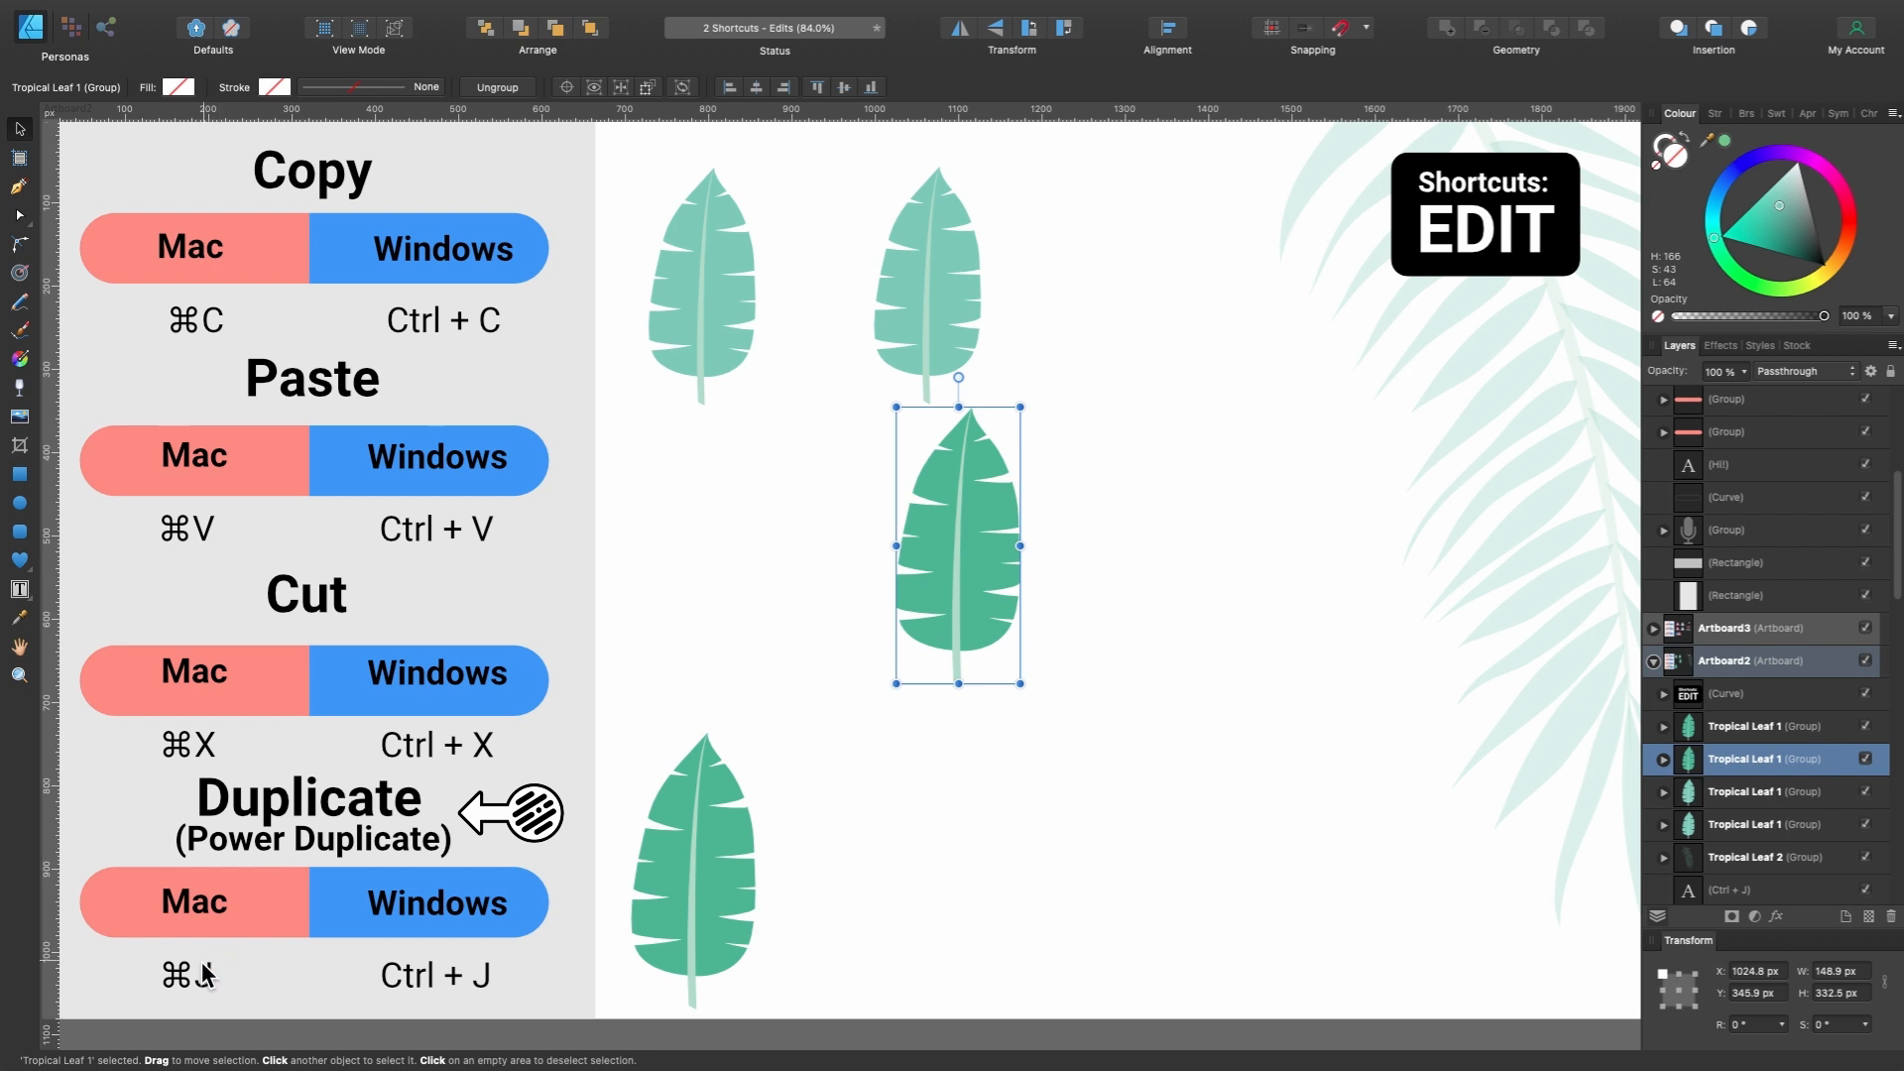
Duplicate the lowest dark green leaf about 194 px horizontally and power-duplicate it four more times to form a row of six leaves.
left_click(653, 878)
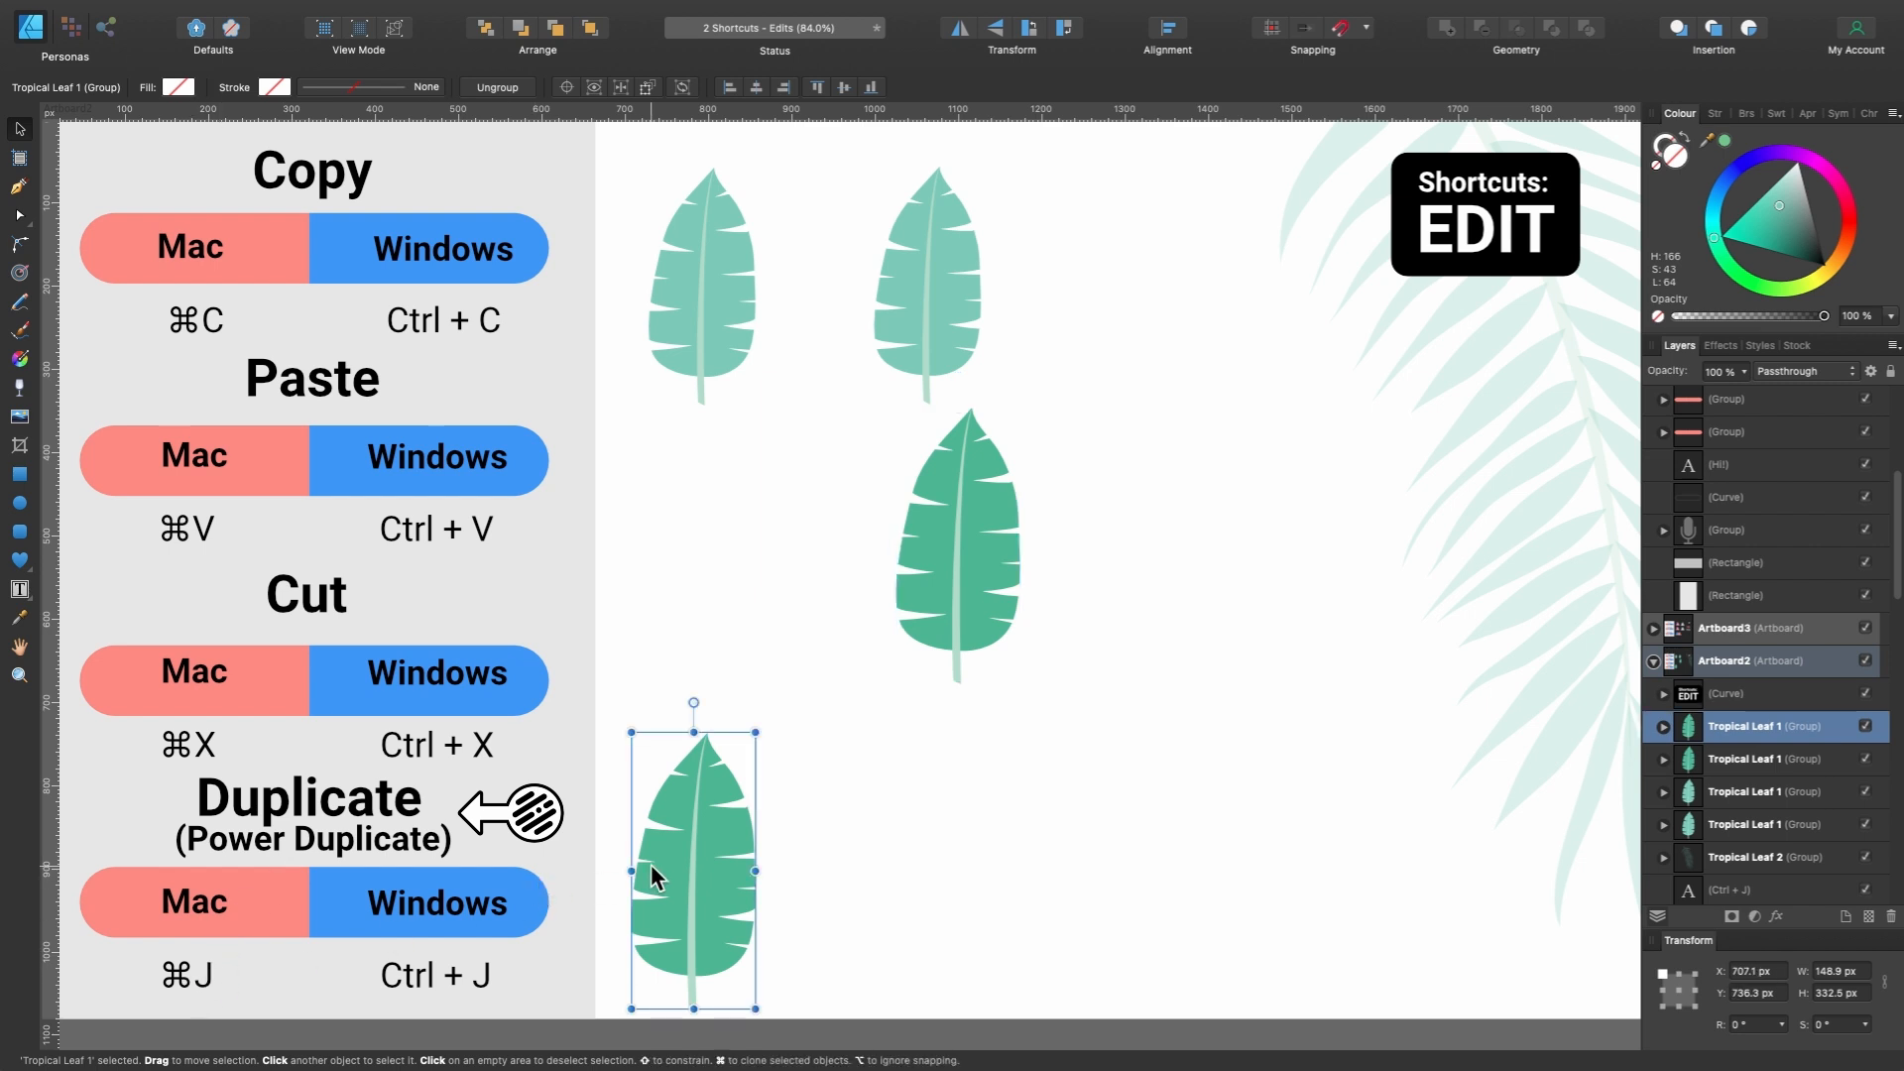
key("super+j")
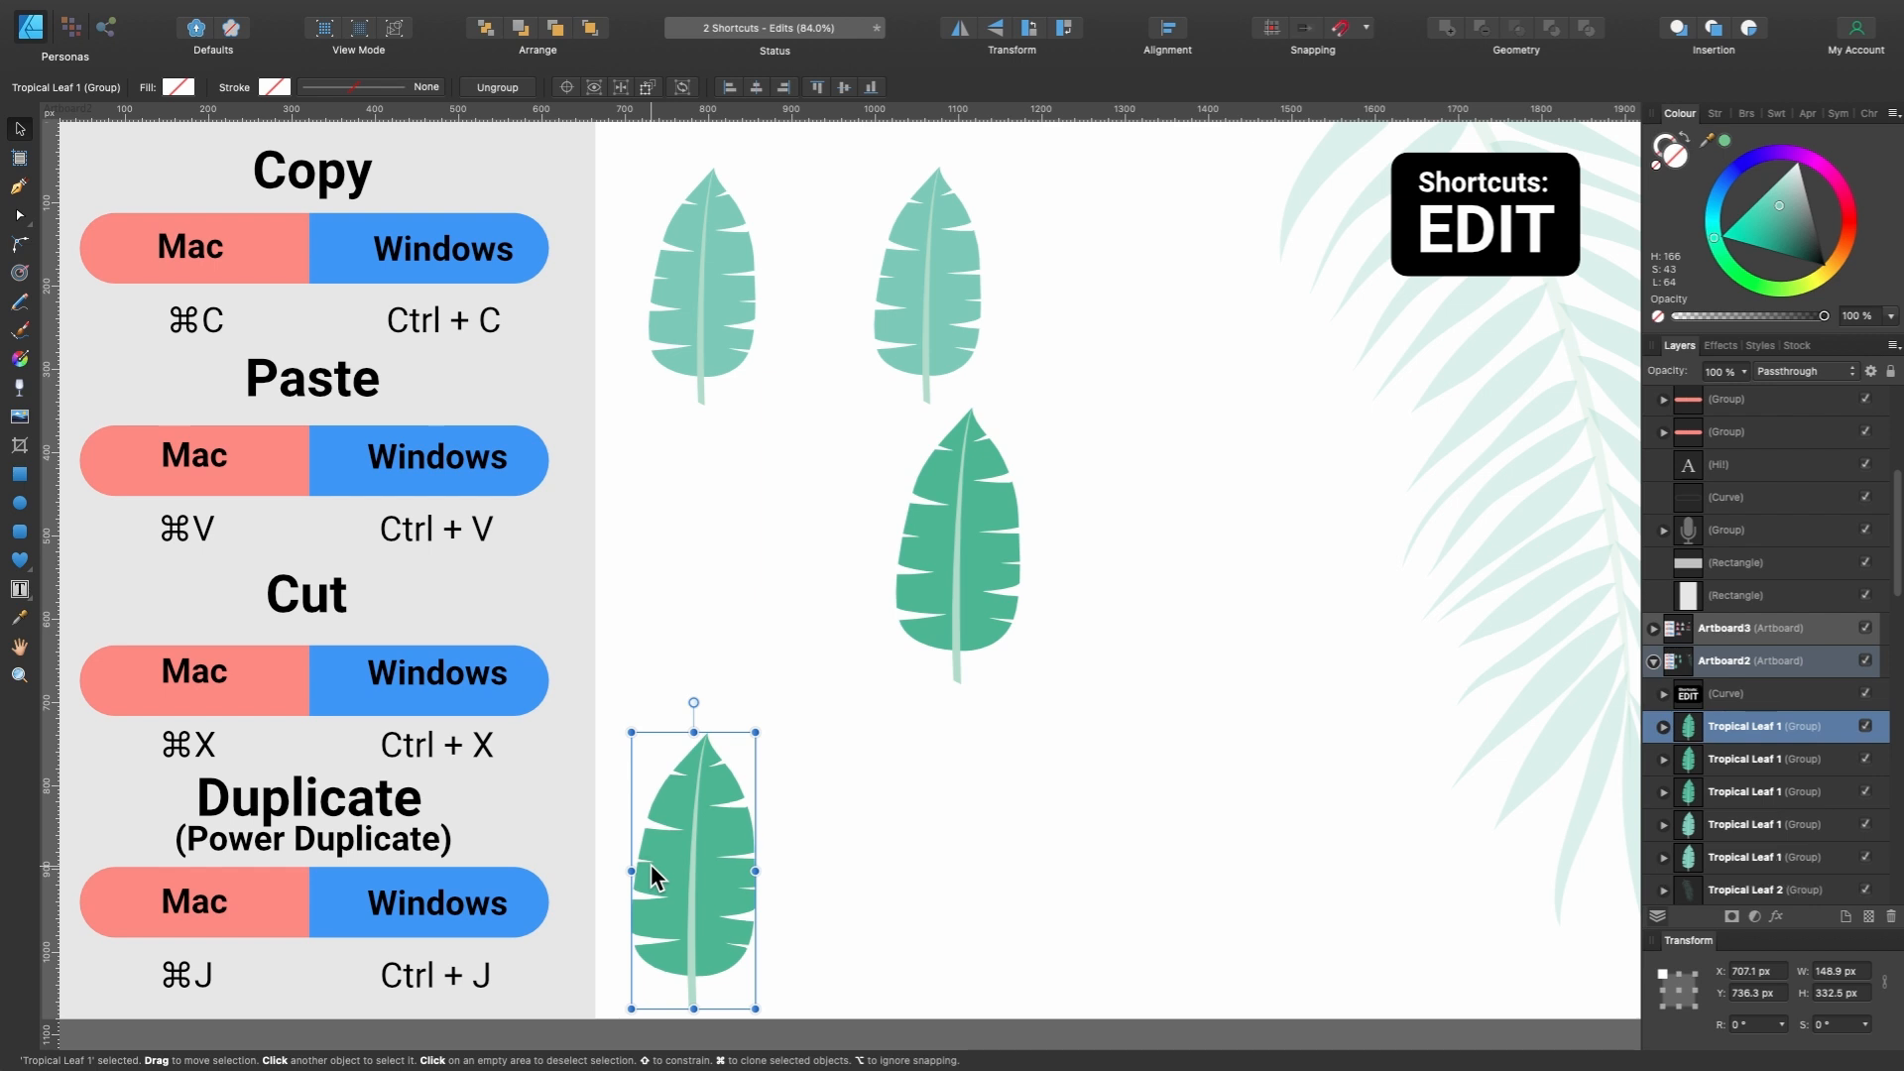
left_click_drag(653, 878, 814, 878)
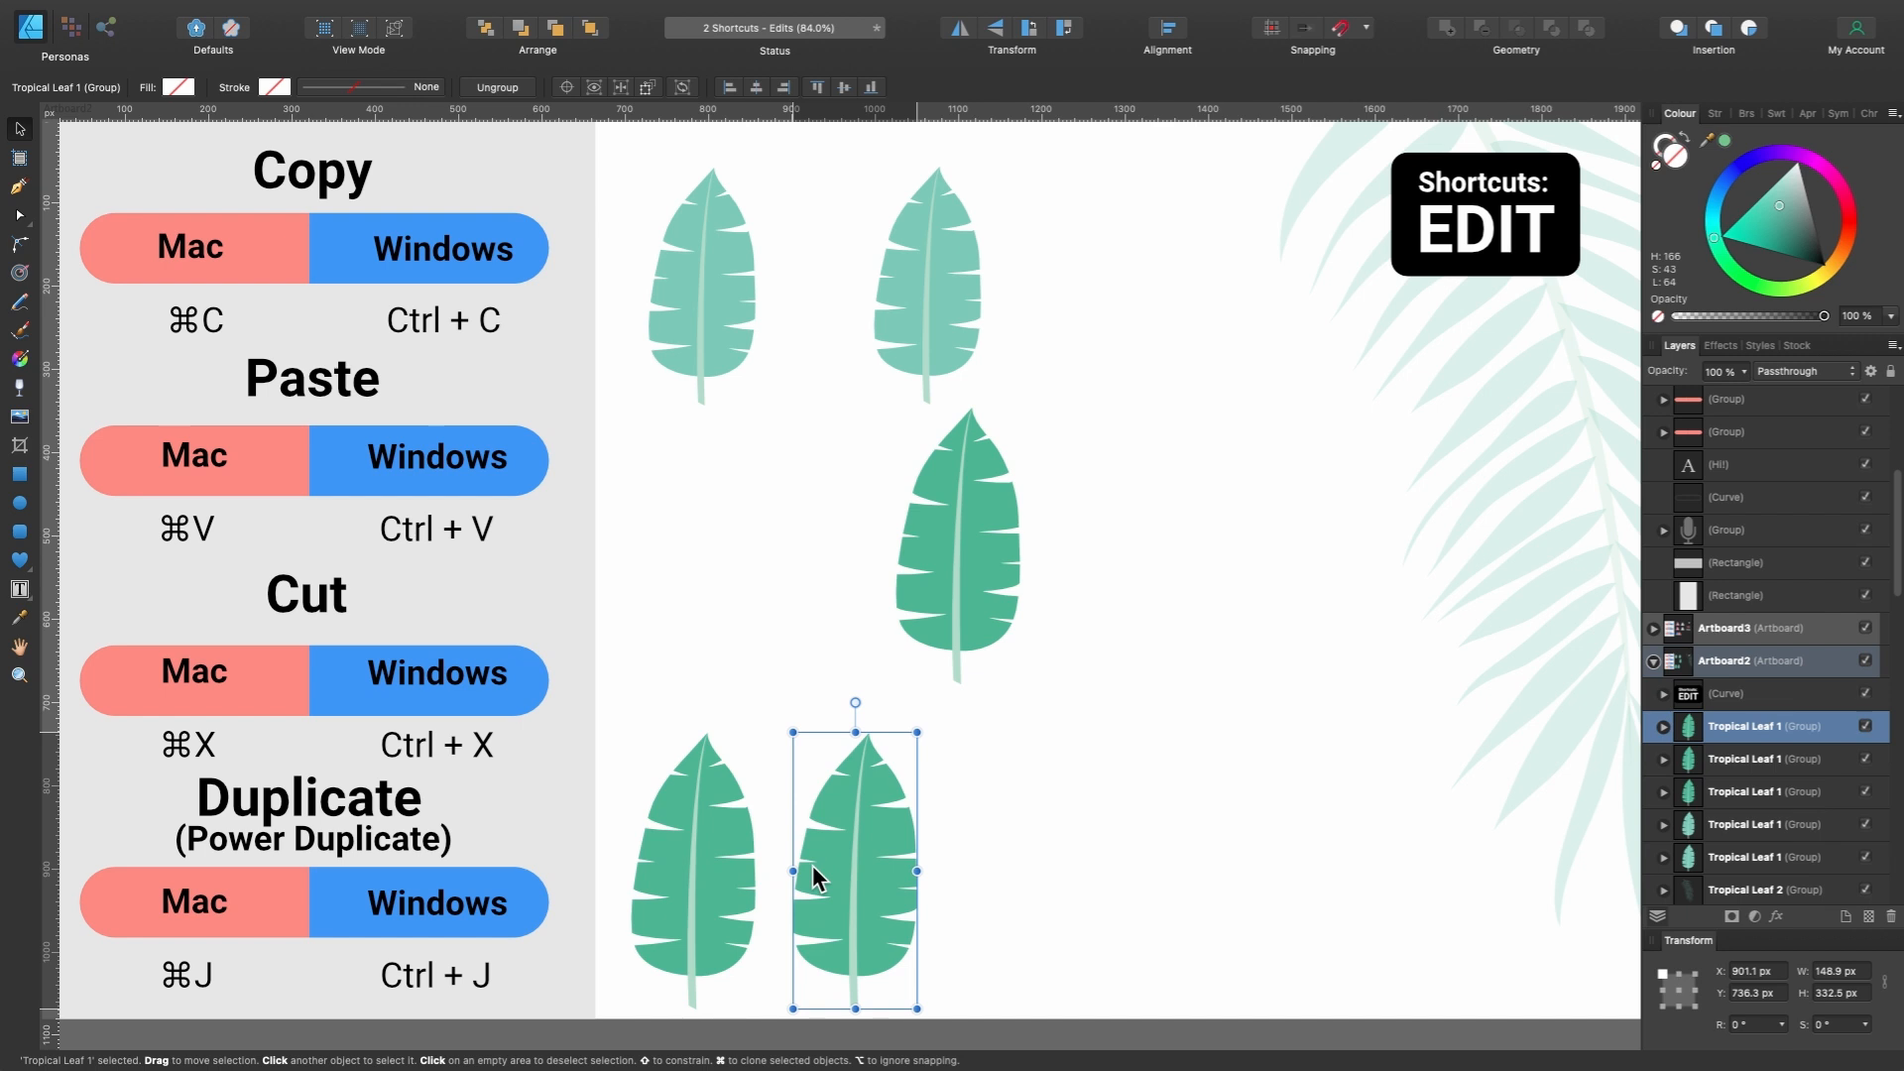
key("super+j")
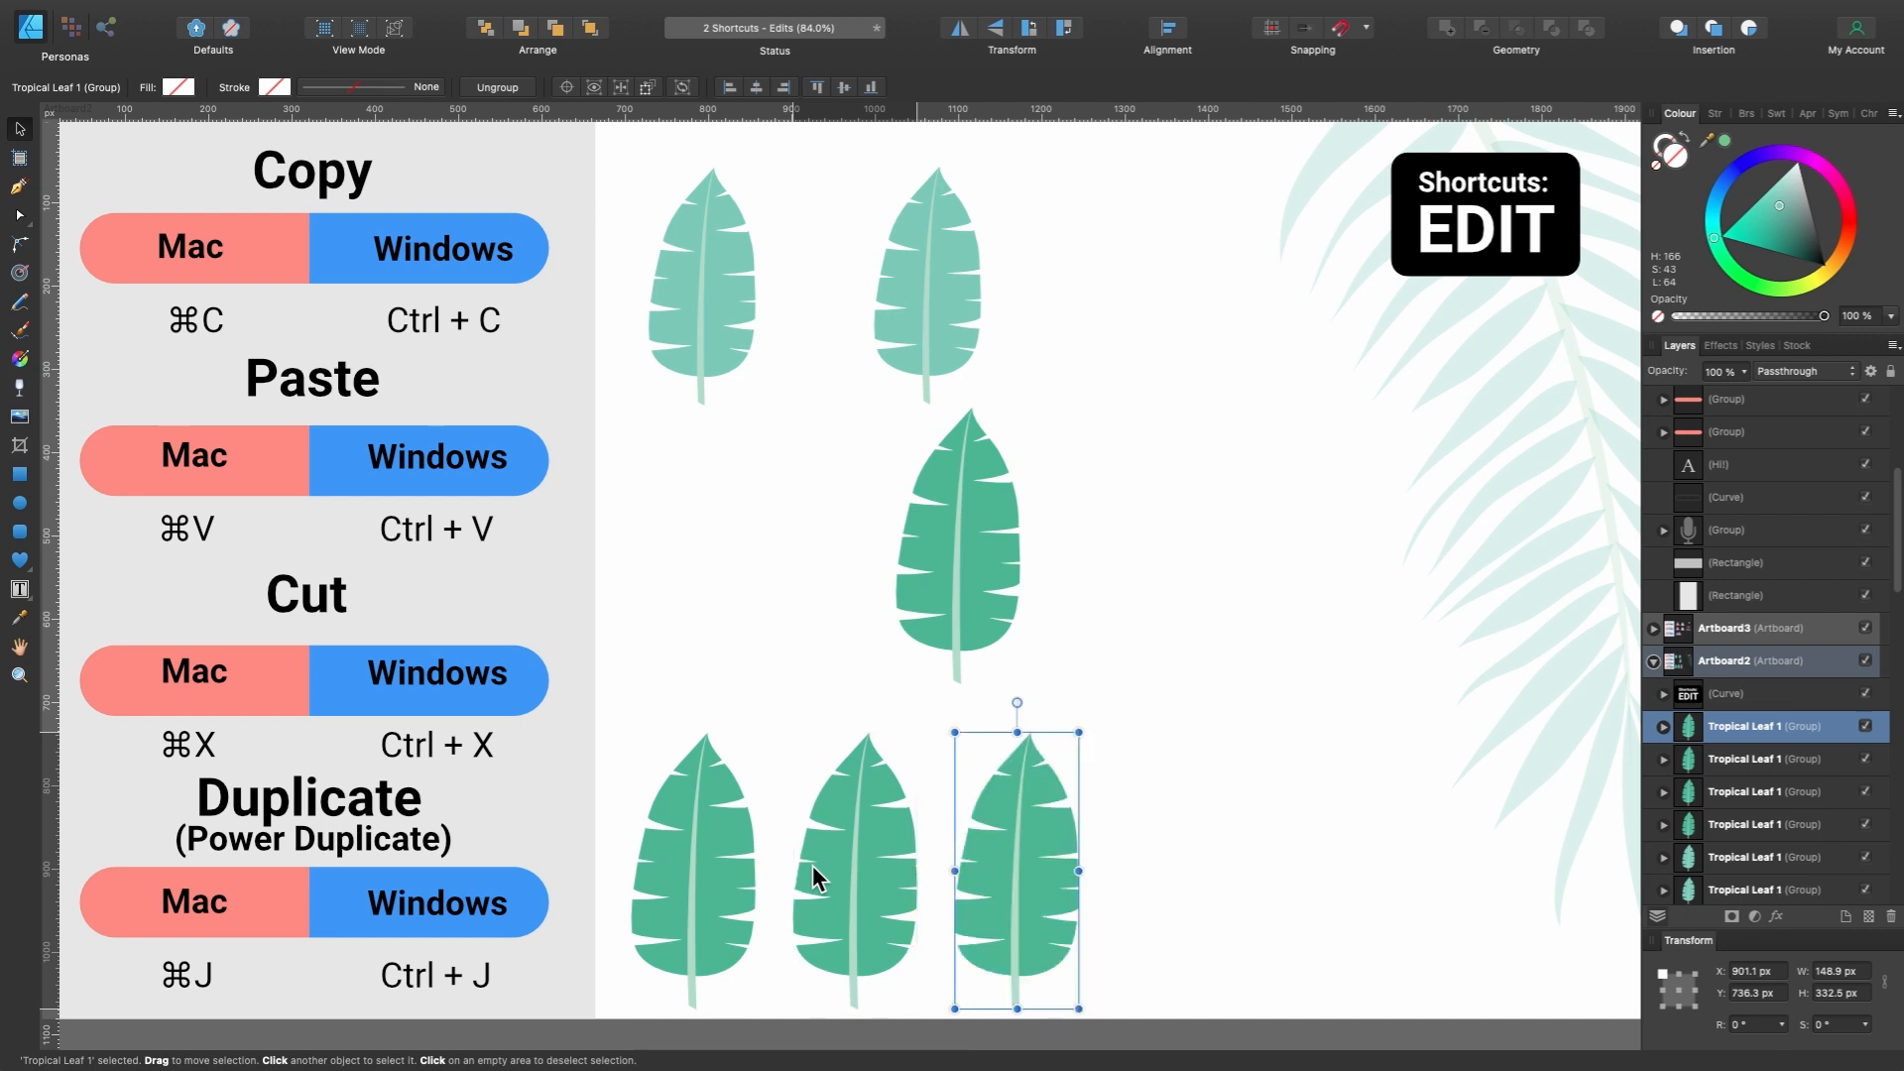
key("super+j")
key("super+j")
key("super+j")
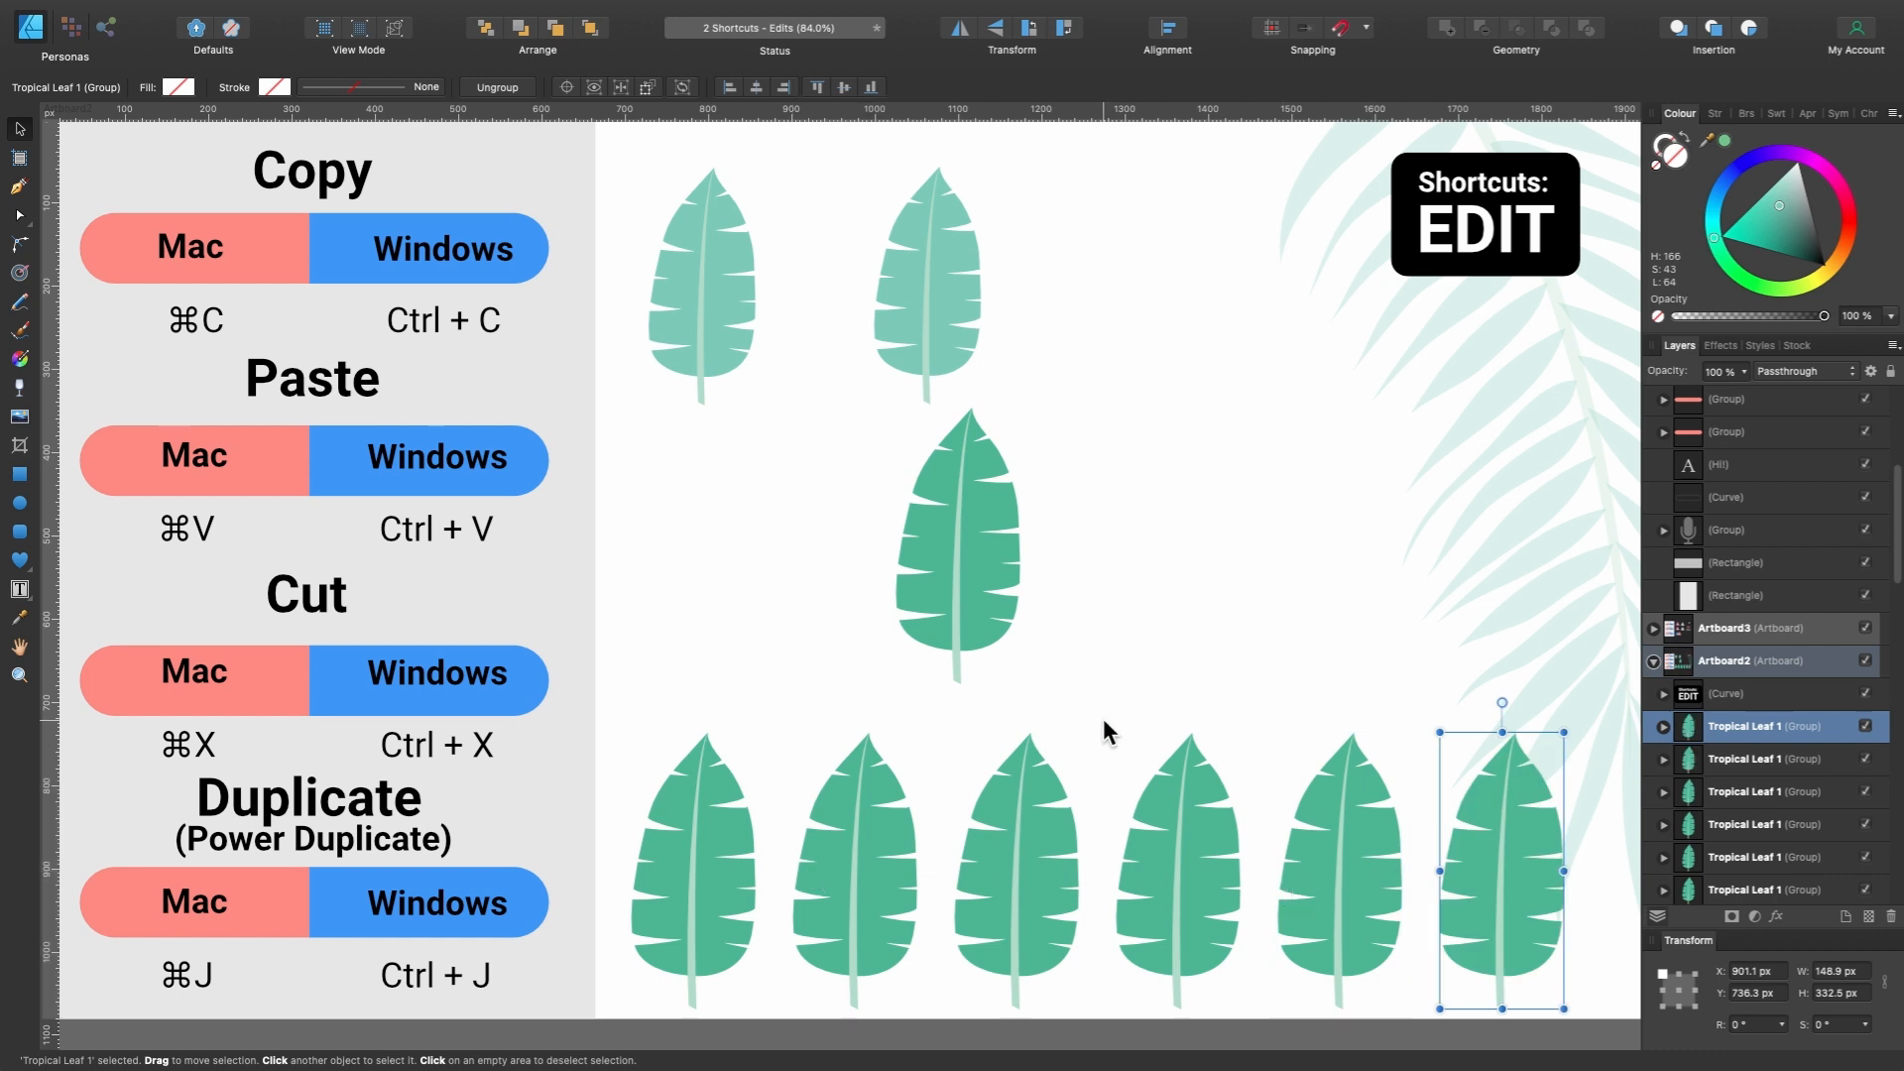
Move the single dark green leaf above the row up beside the two light green leaves.
left_click(984, 564)
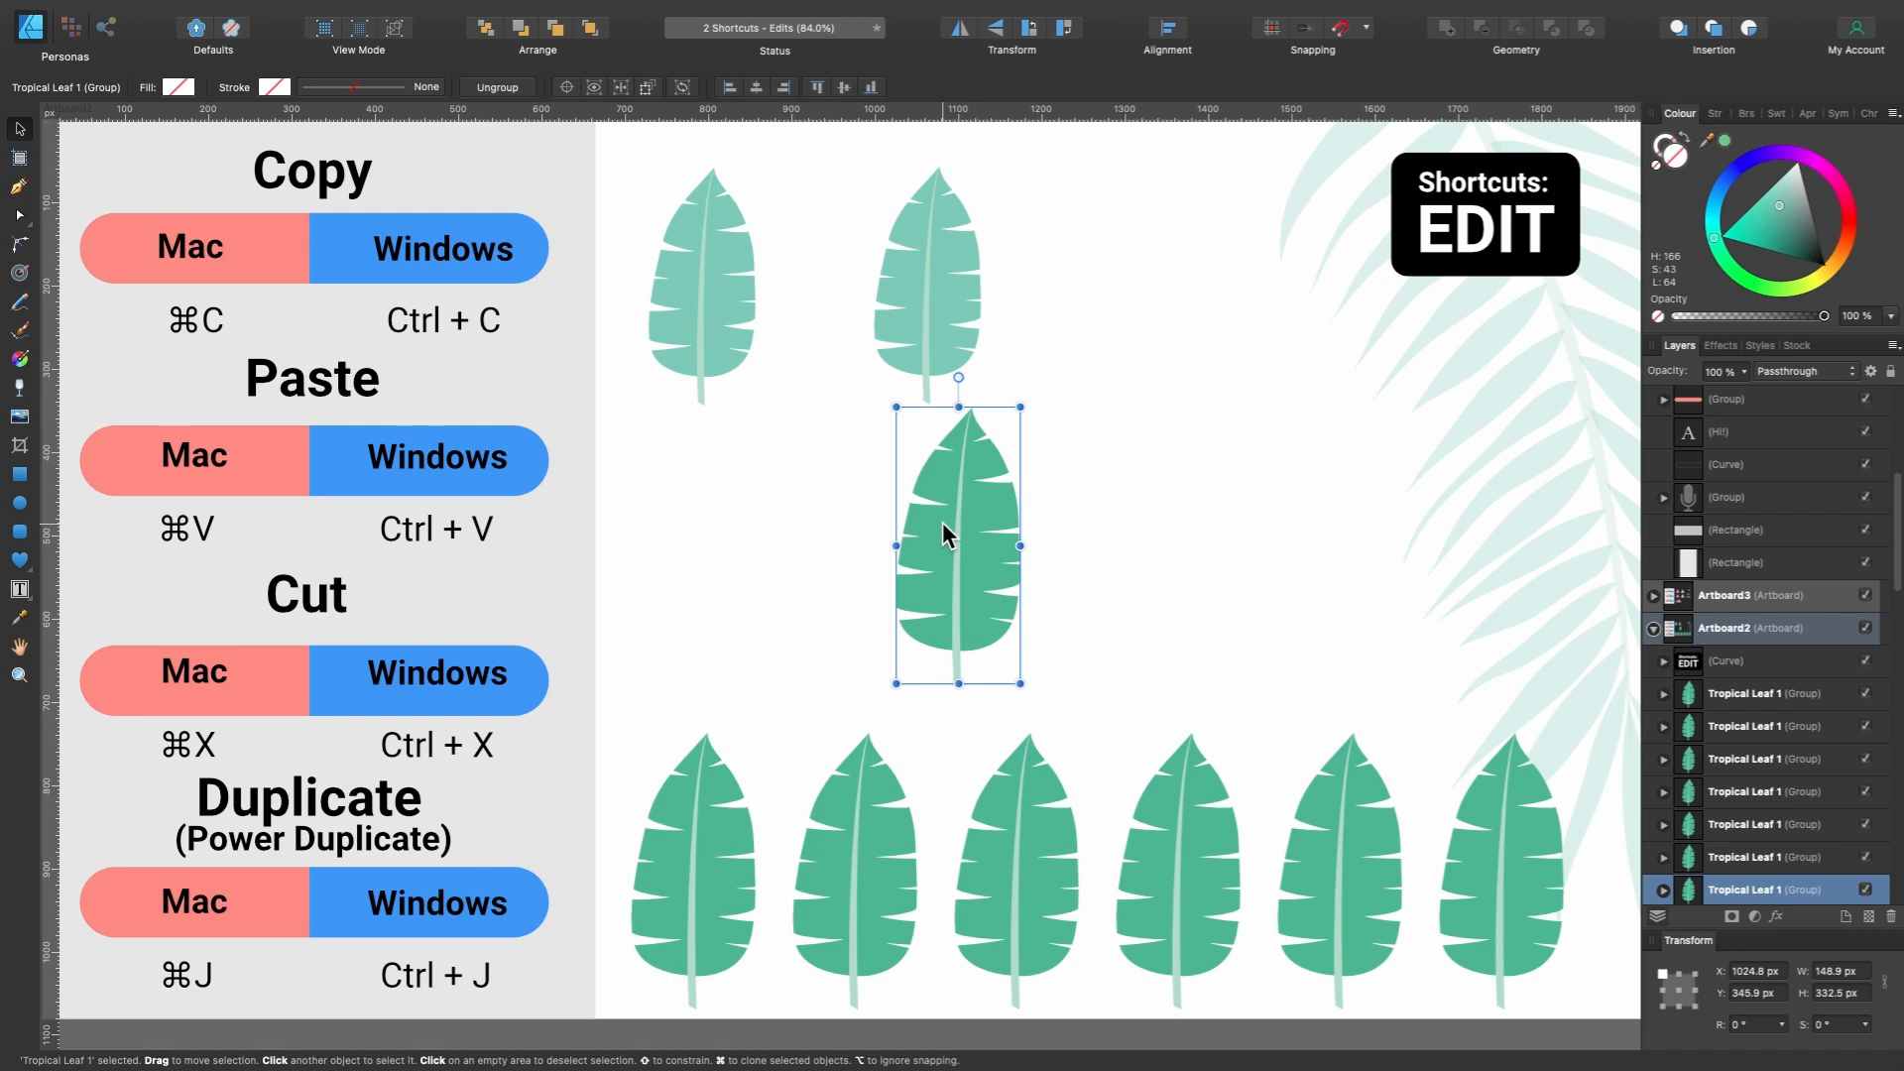
left_click_drag(942, 522, 1169, 280)
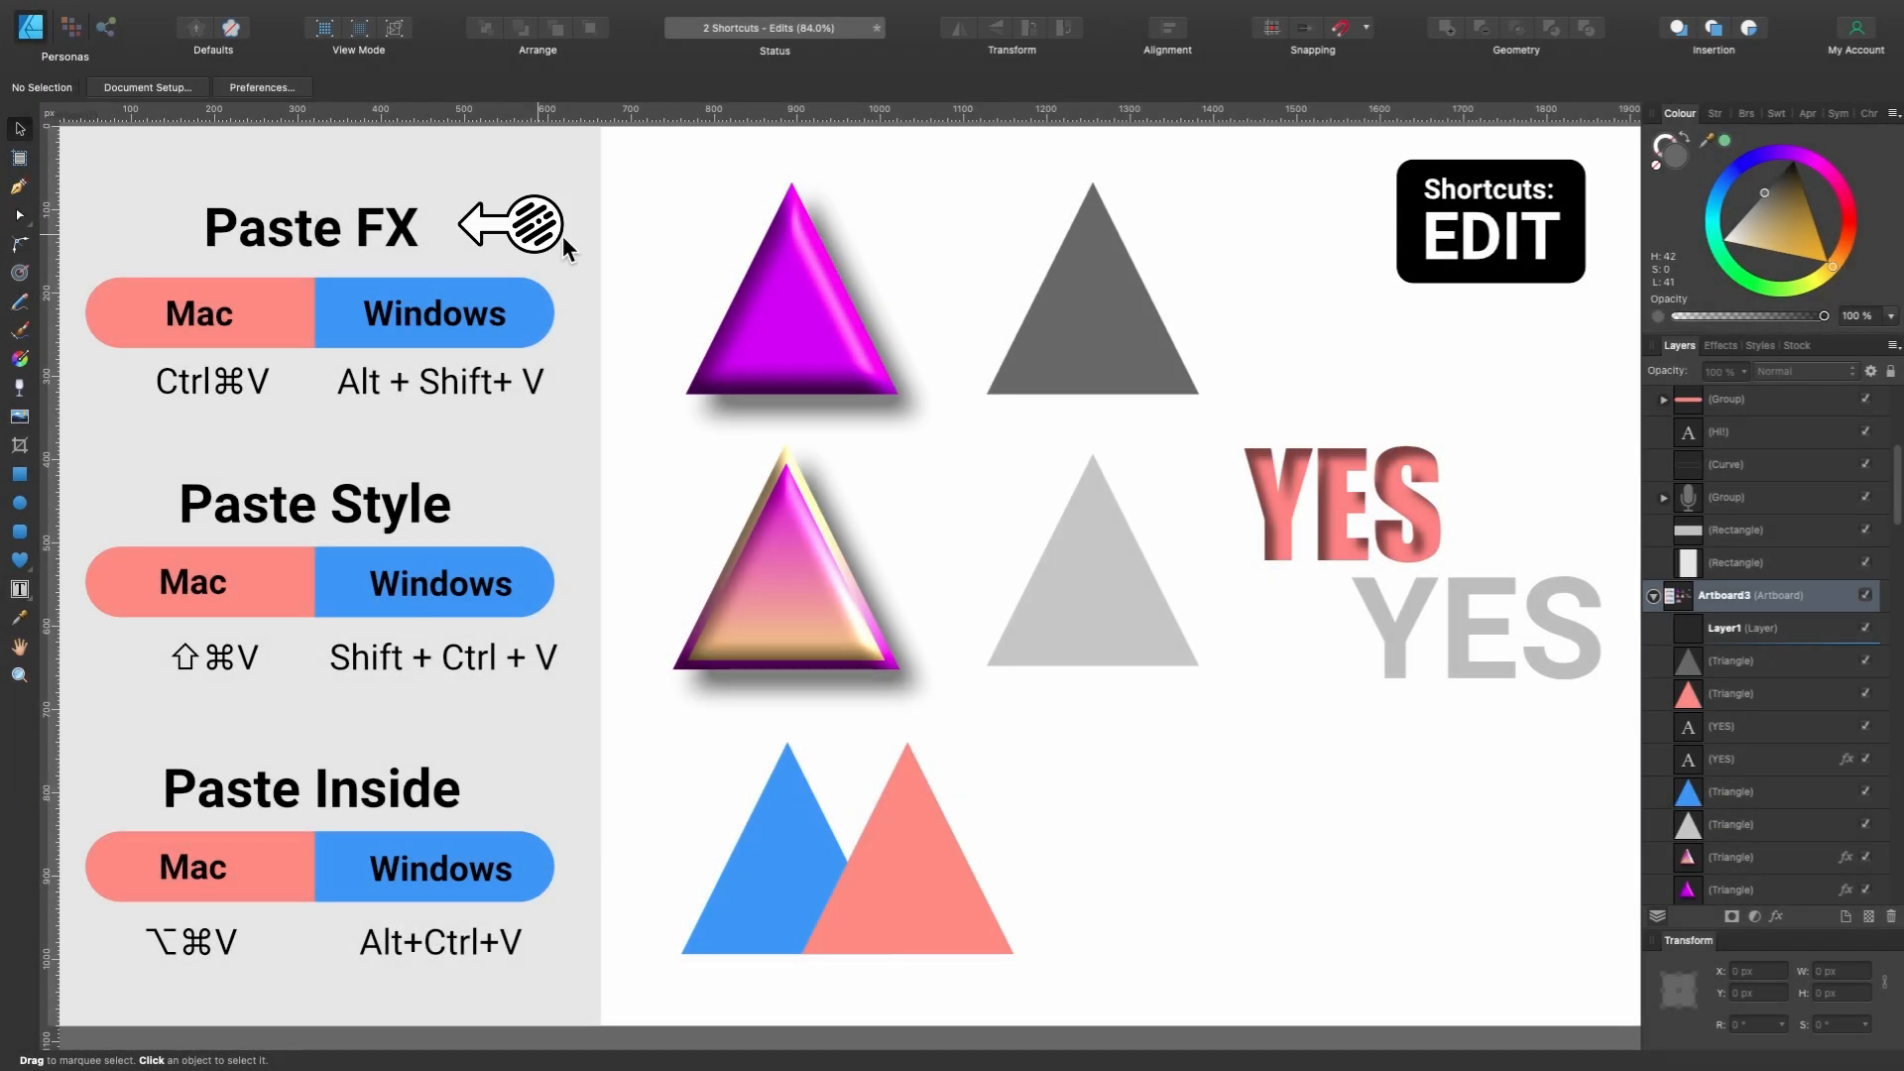
Review the magenta triangle's 3D and Outer Shadow effects, and paste its effects onto the dark grey triangle.
left_click(749, 289)
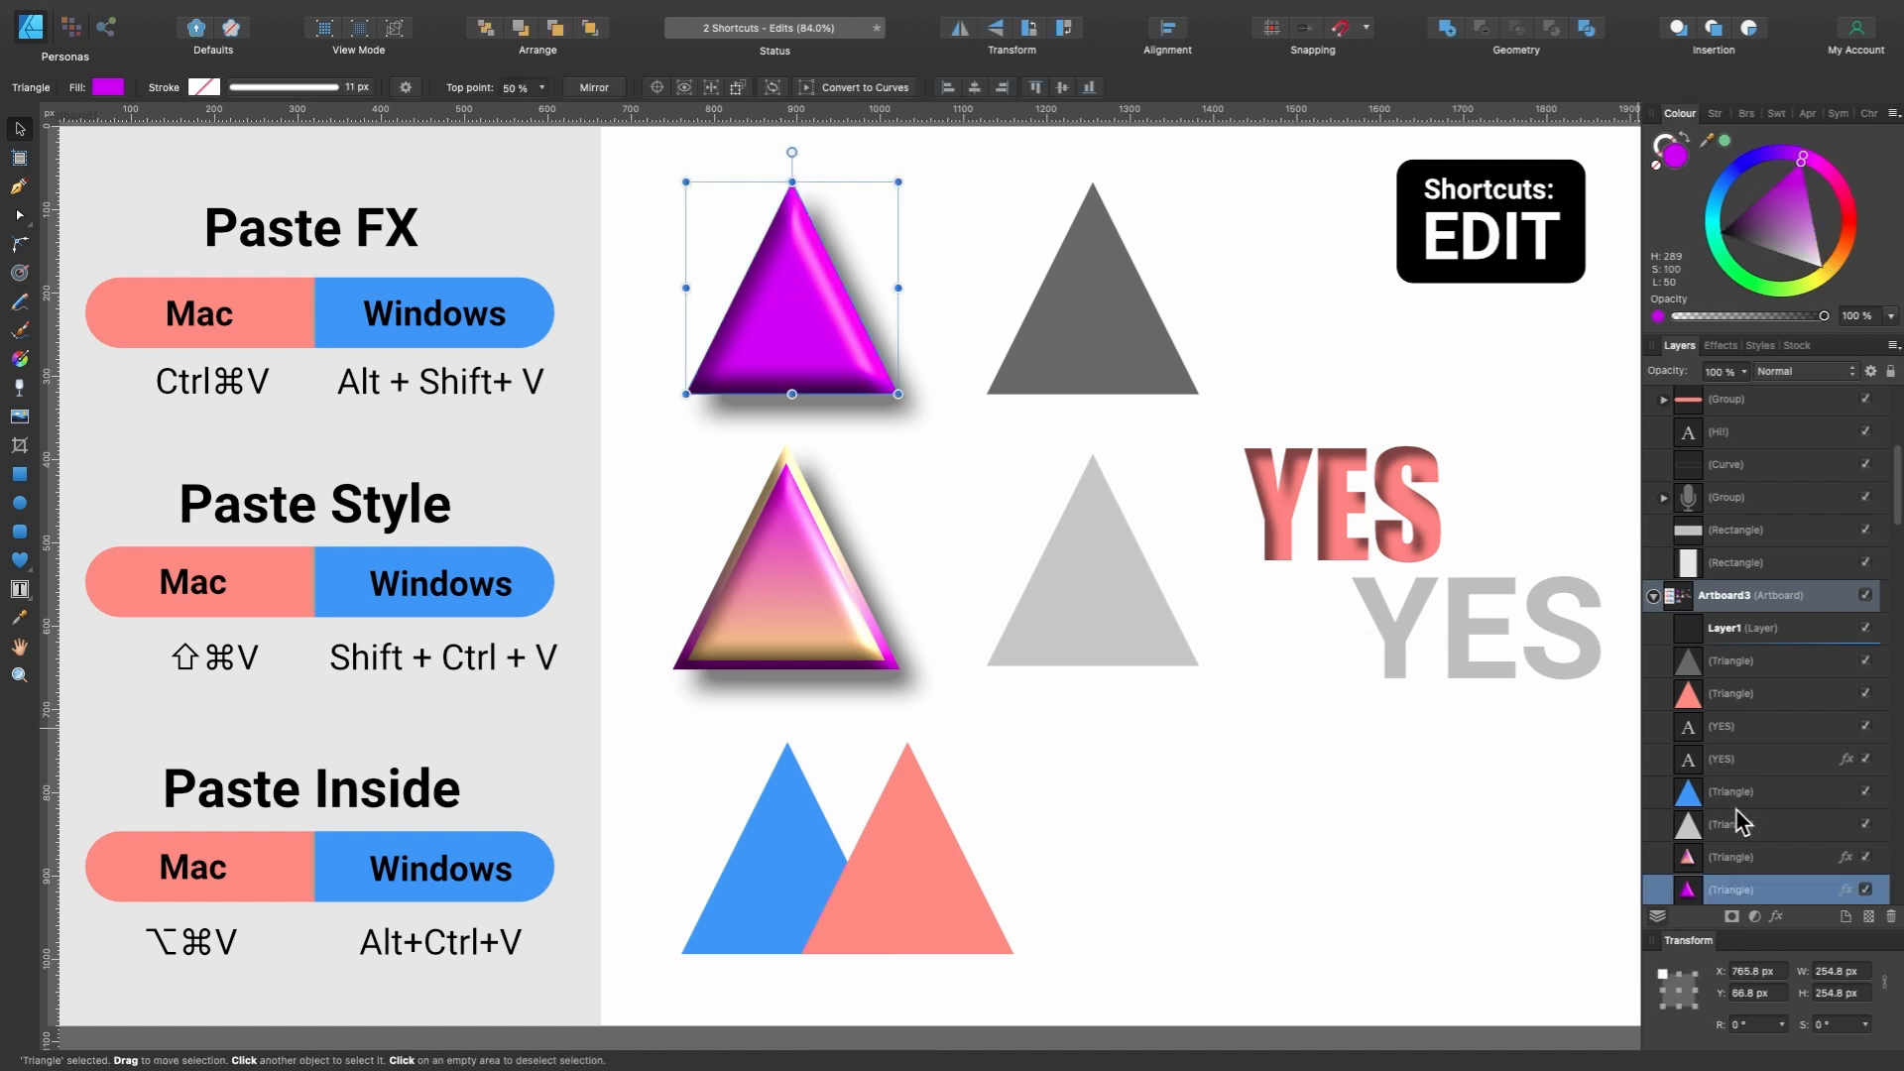
left_click(1777, 919)
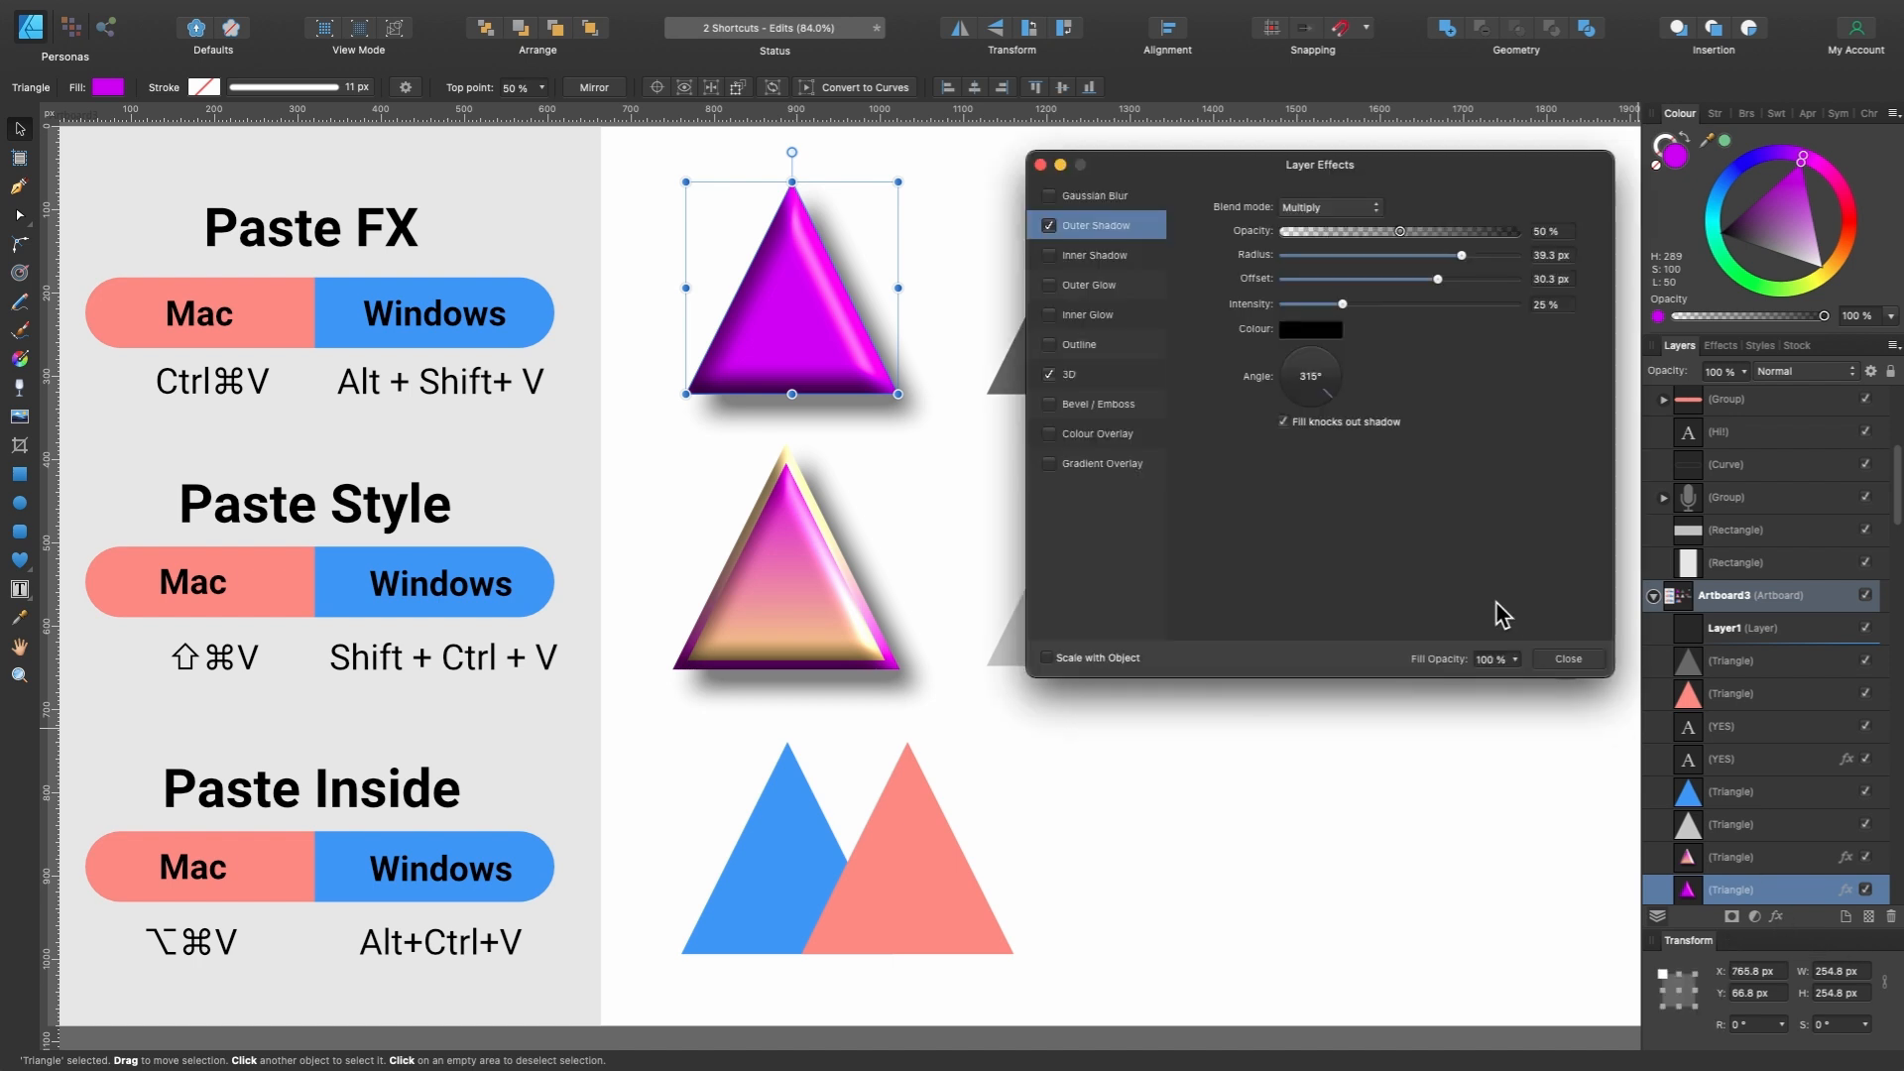
left_click(1092, 371)
left_click(1091, 226)
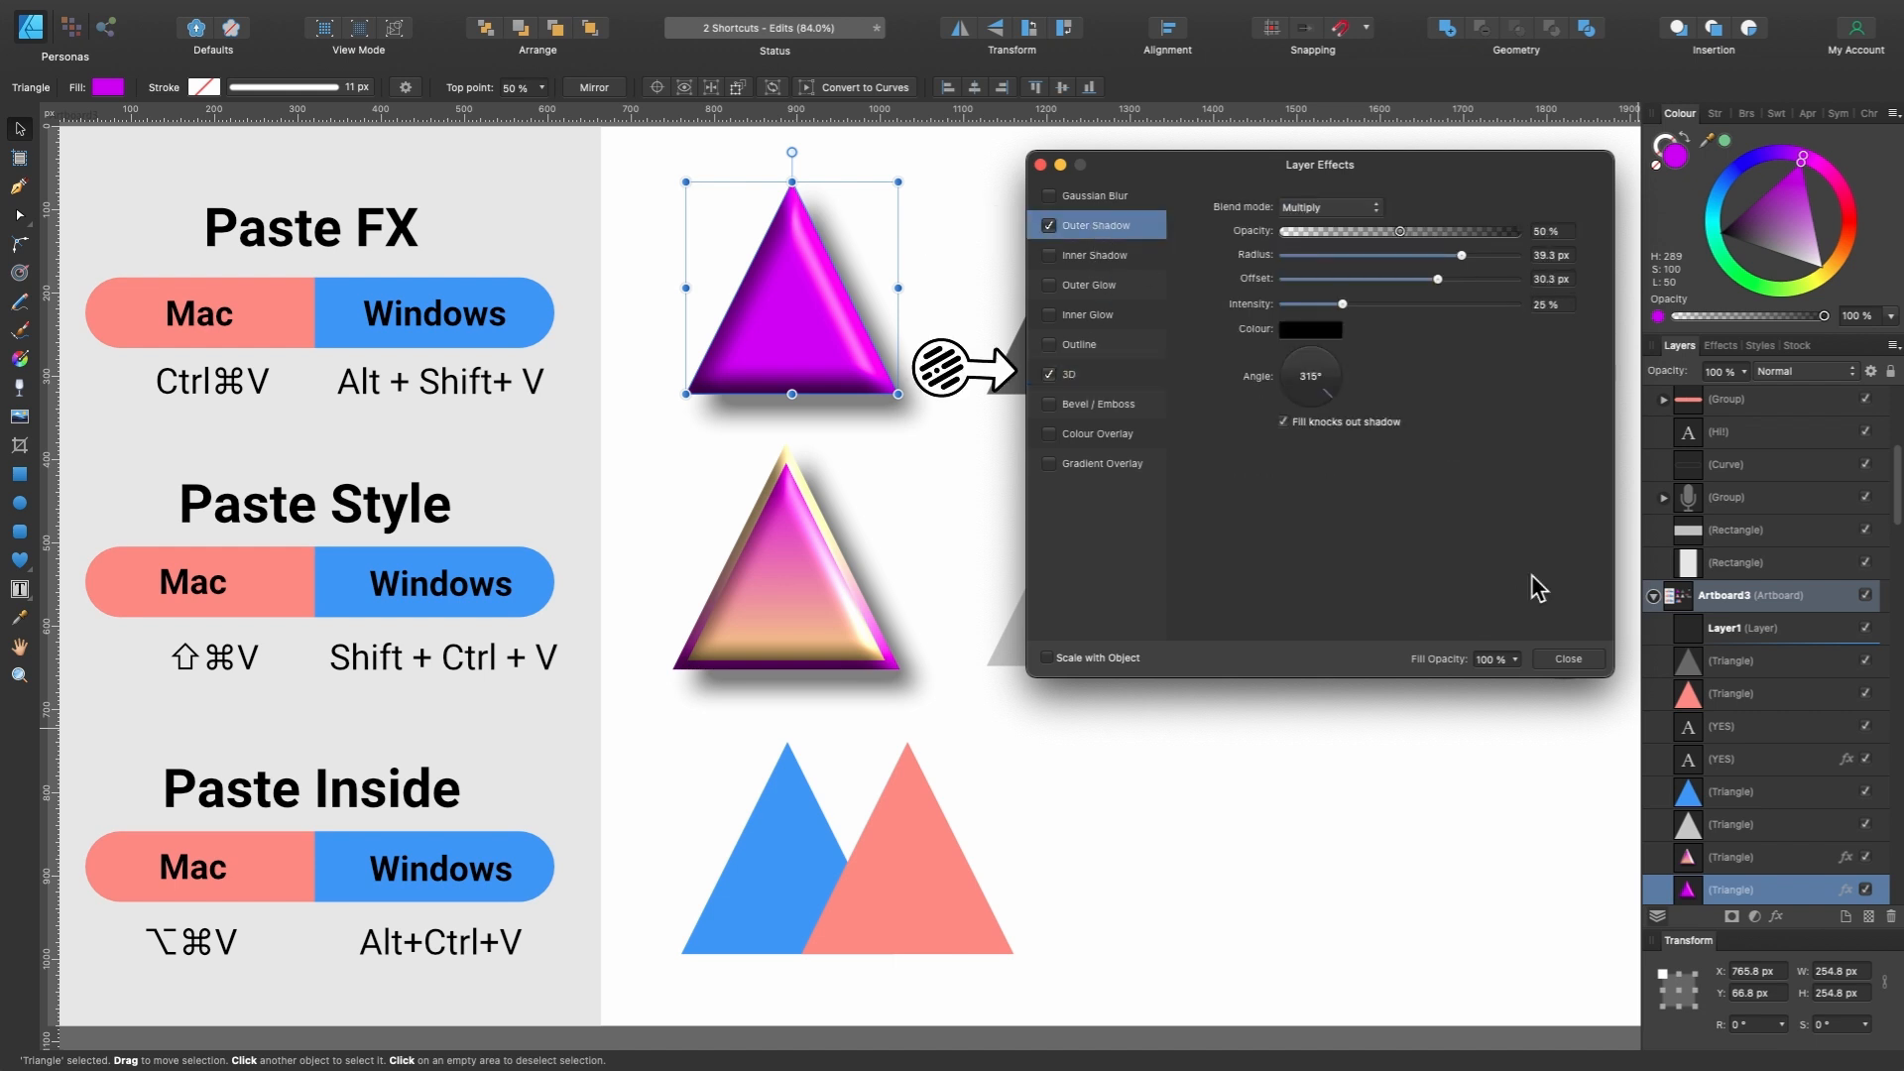
left_click(1563, 659)
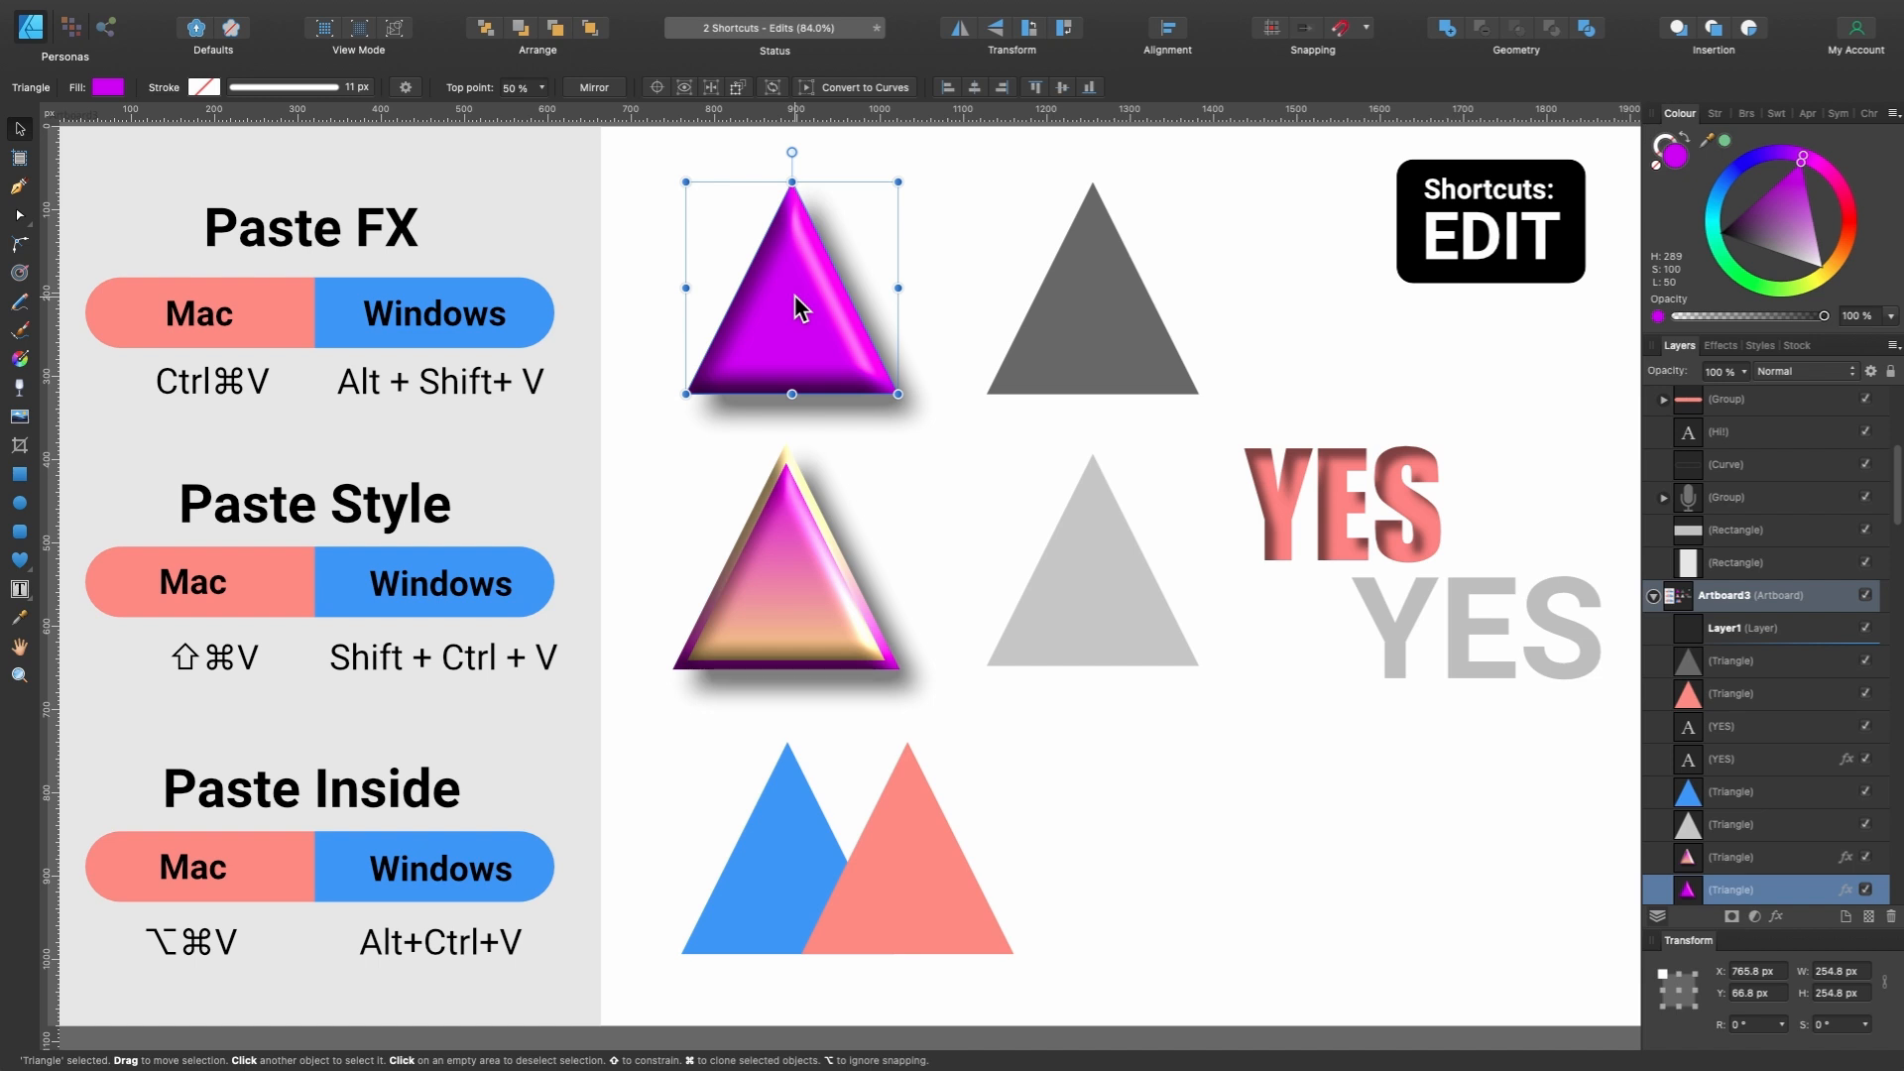
left_click(1150, 315)
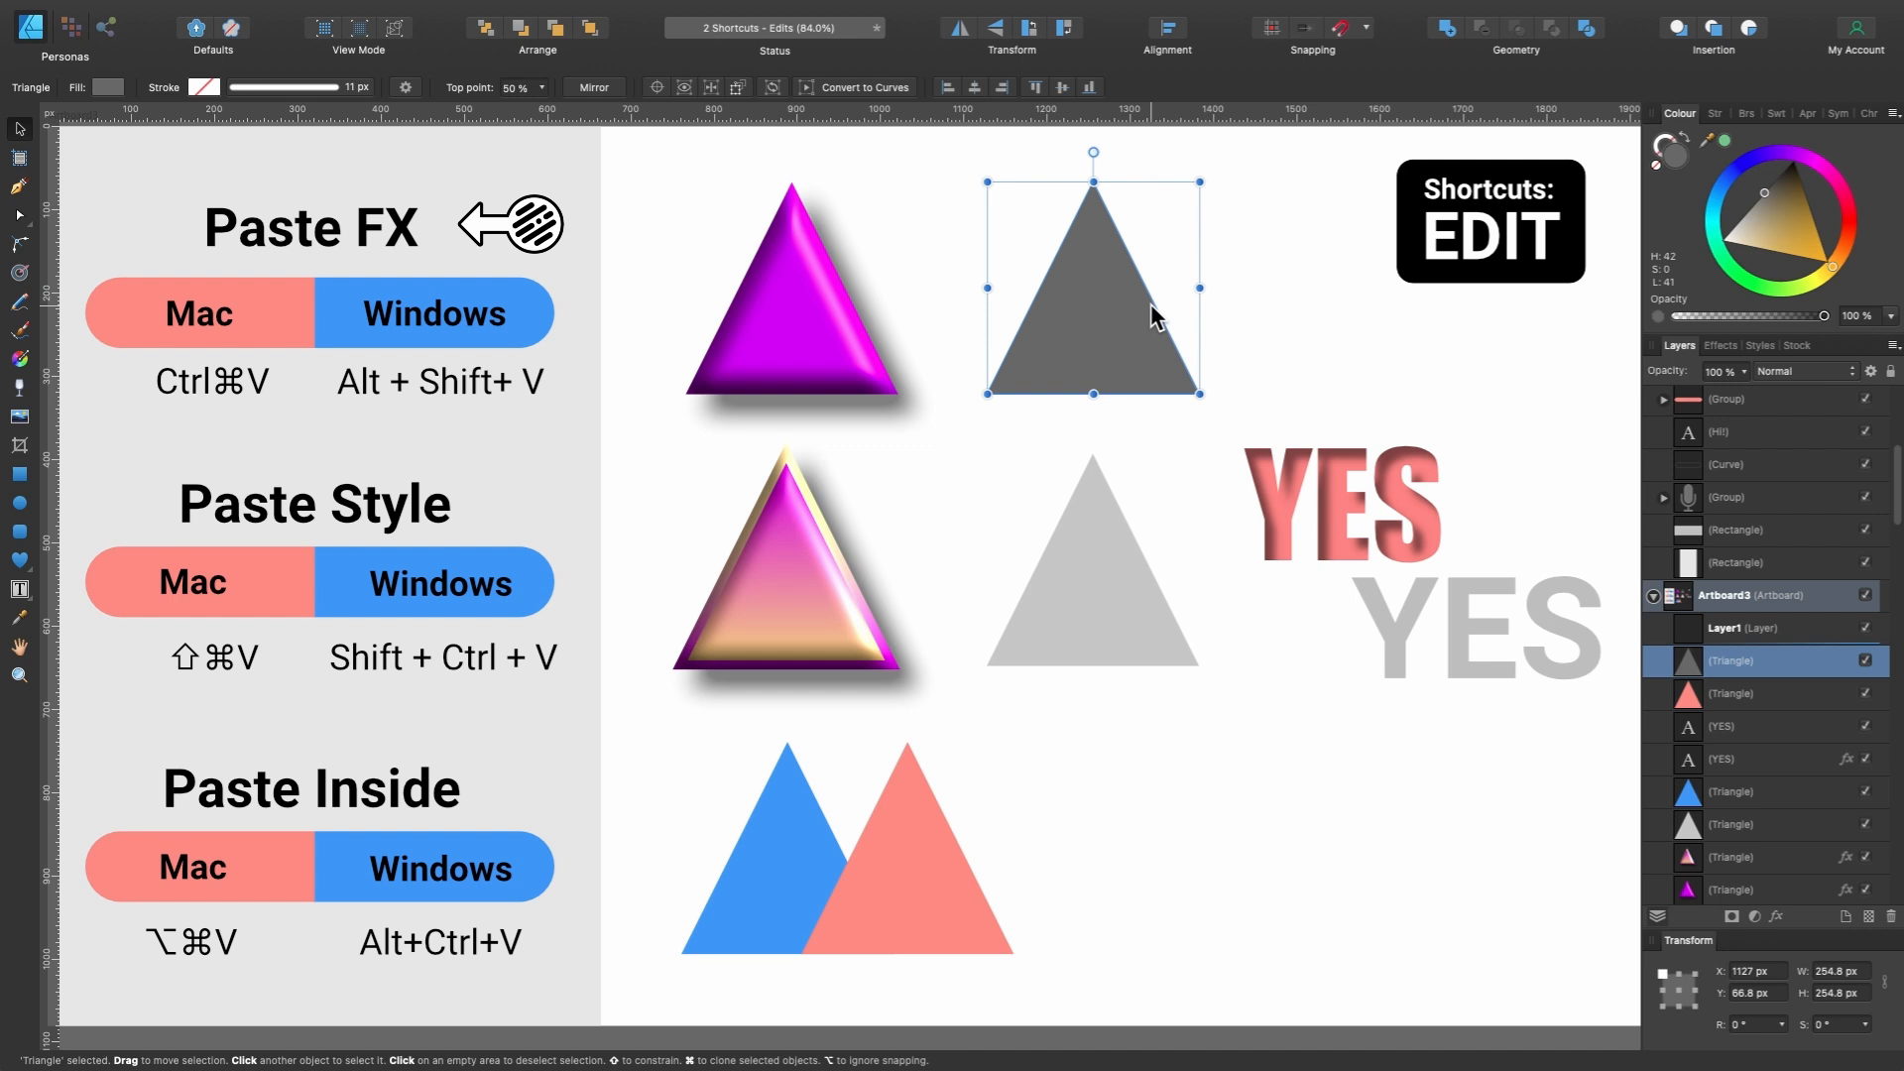
key("ctrl+super+v")
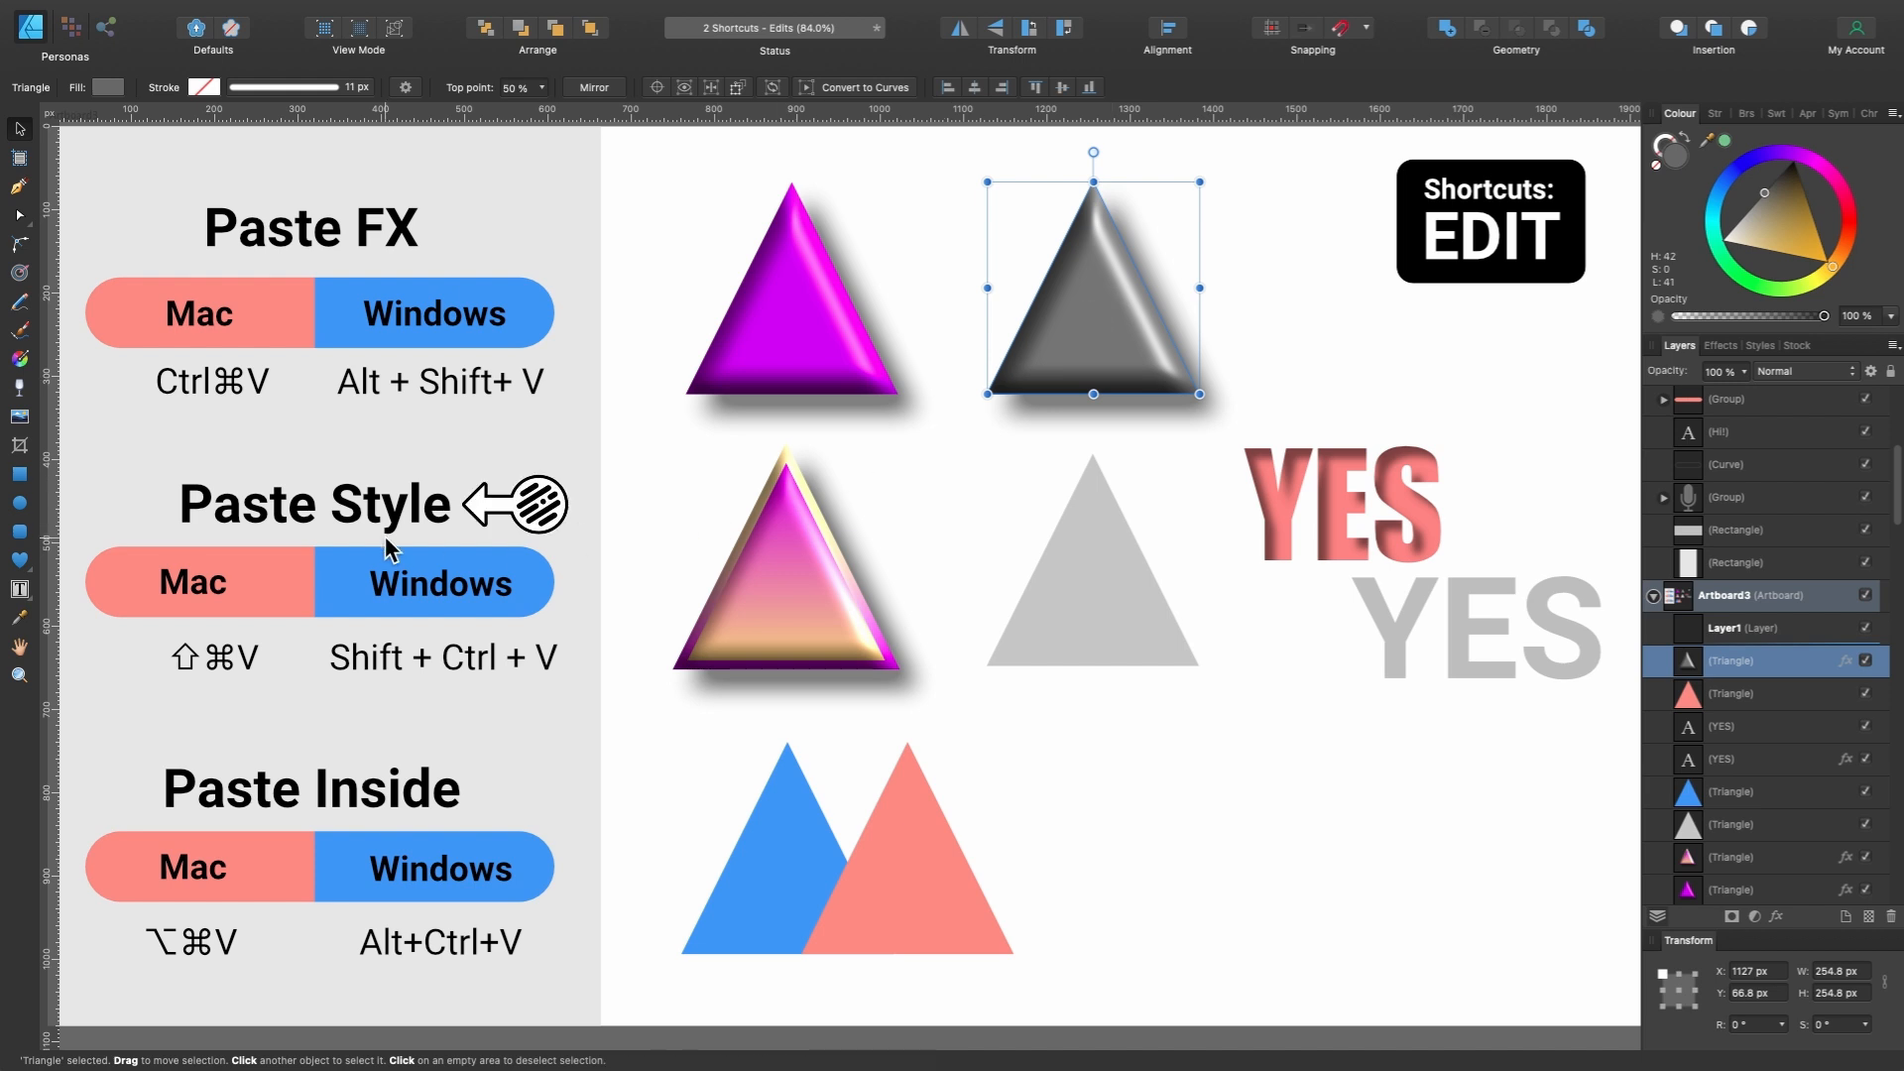
Paste the complete style of the pink-to-orange gradient triangle onto the light grey triangle.
left_click(769, 544)
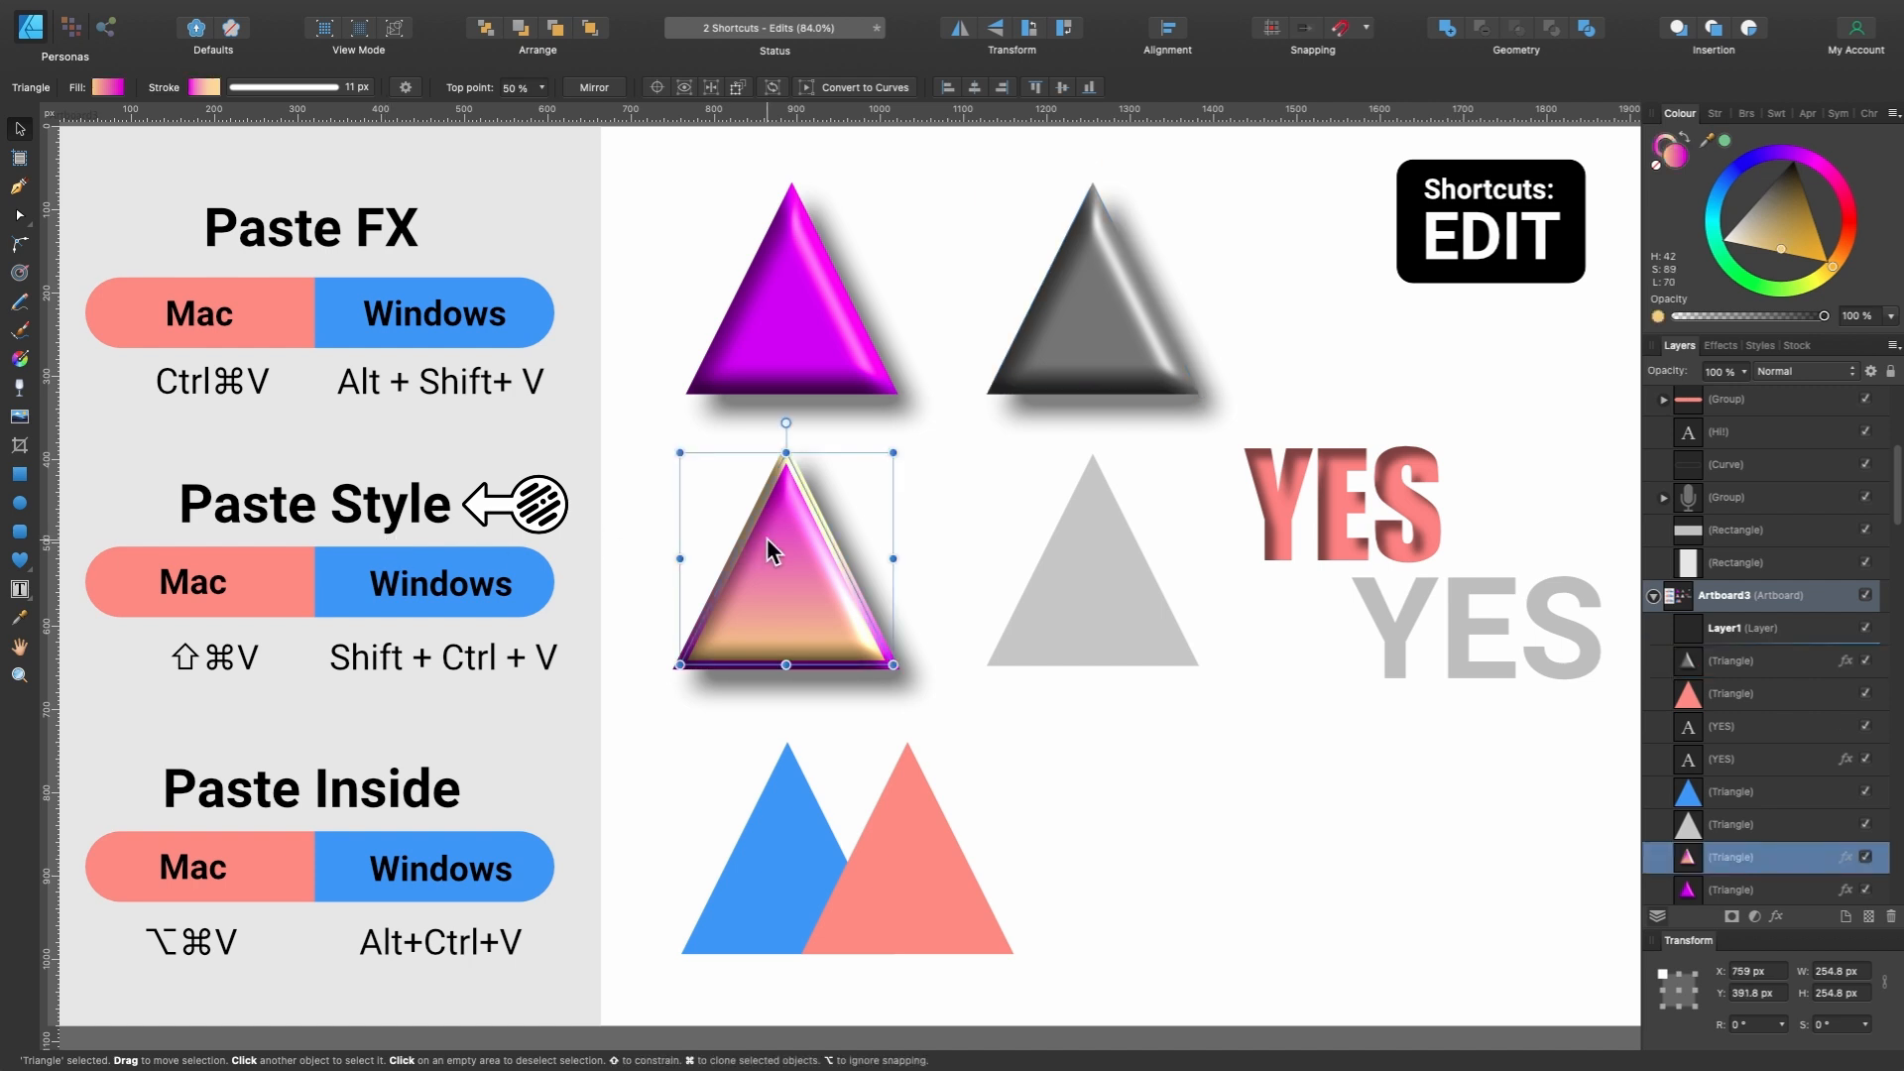
left_click(1057, 555)
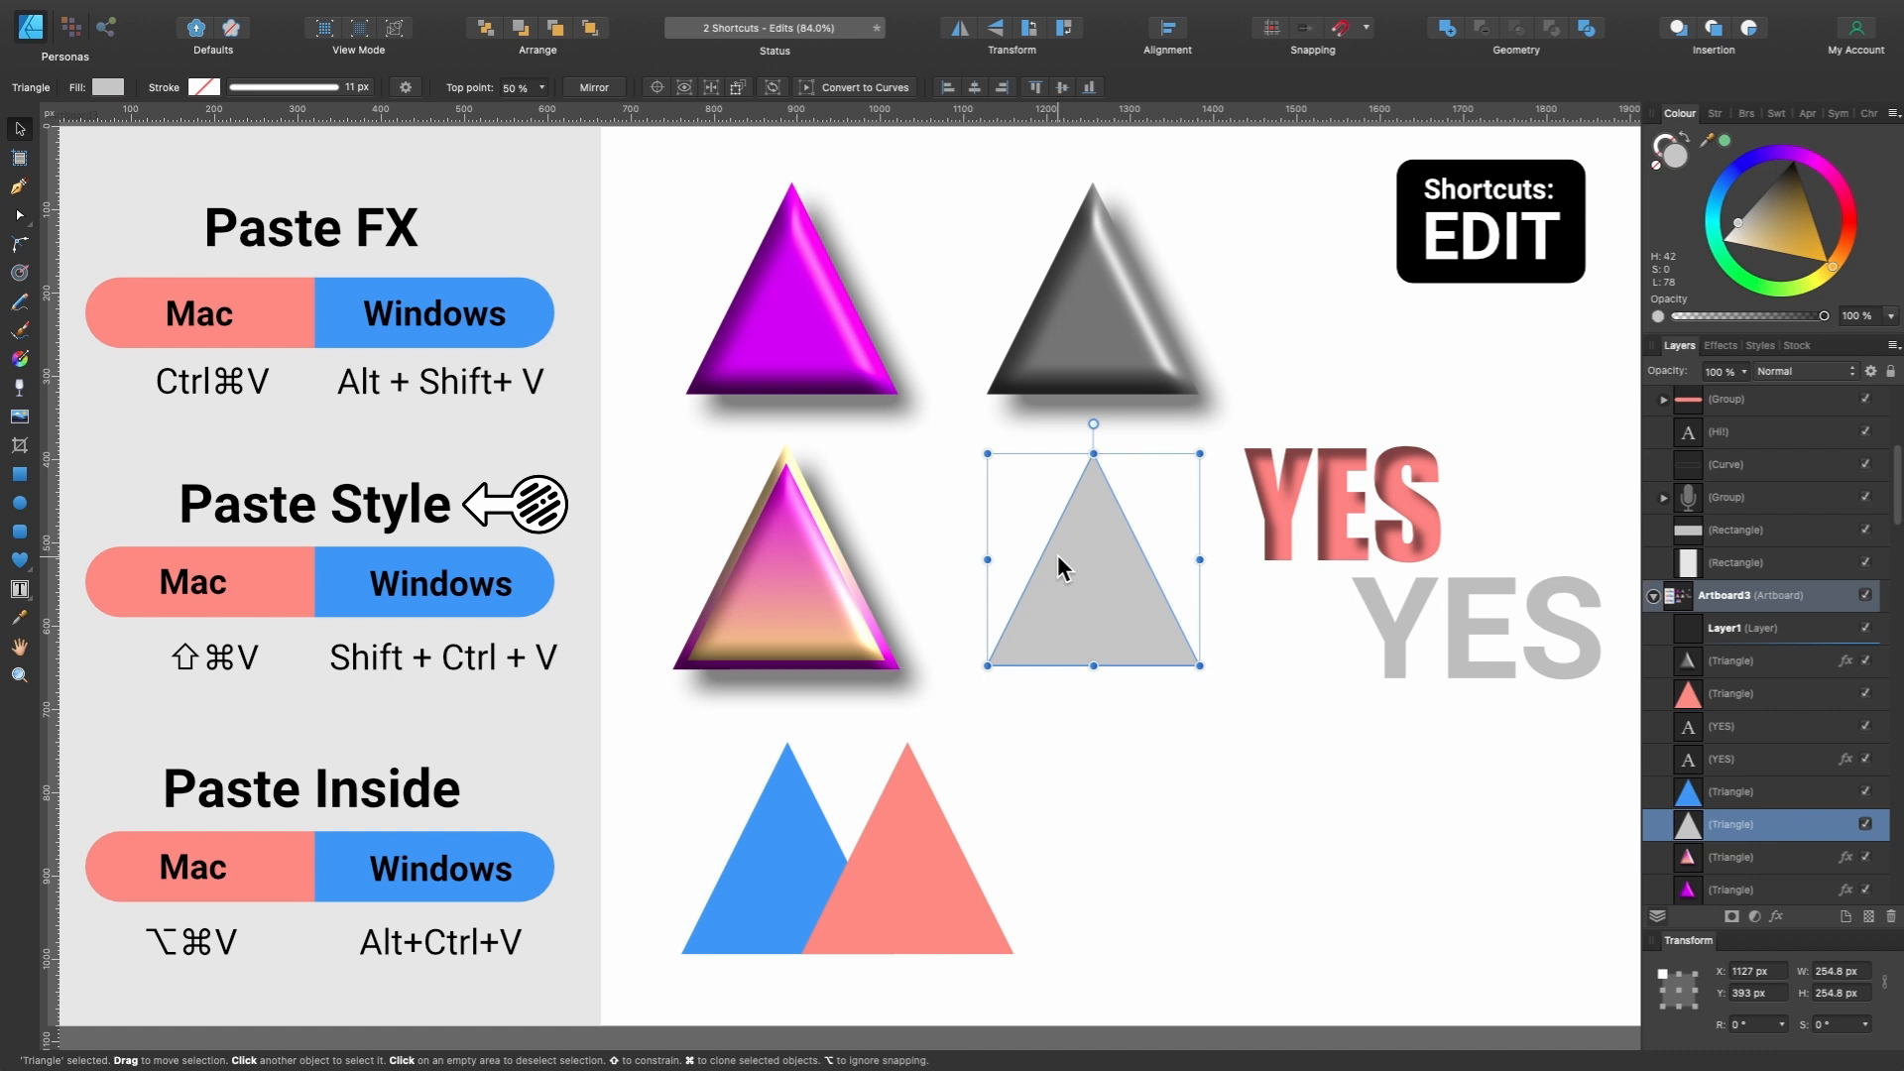
key("shift+super+v")
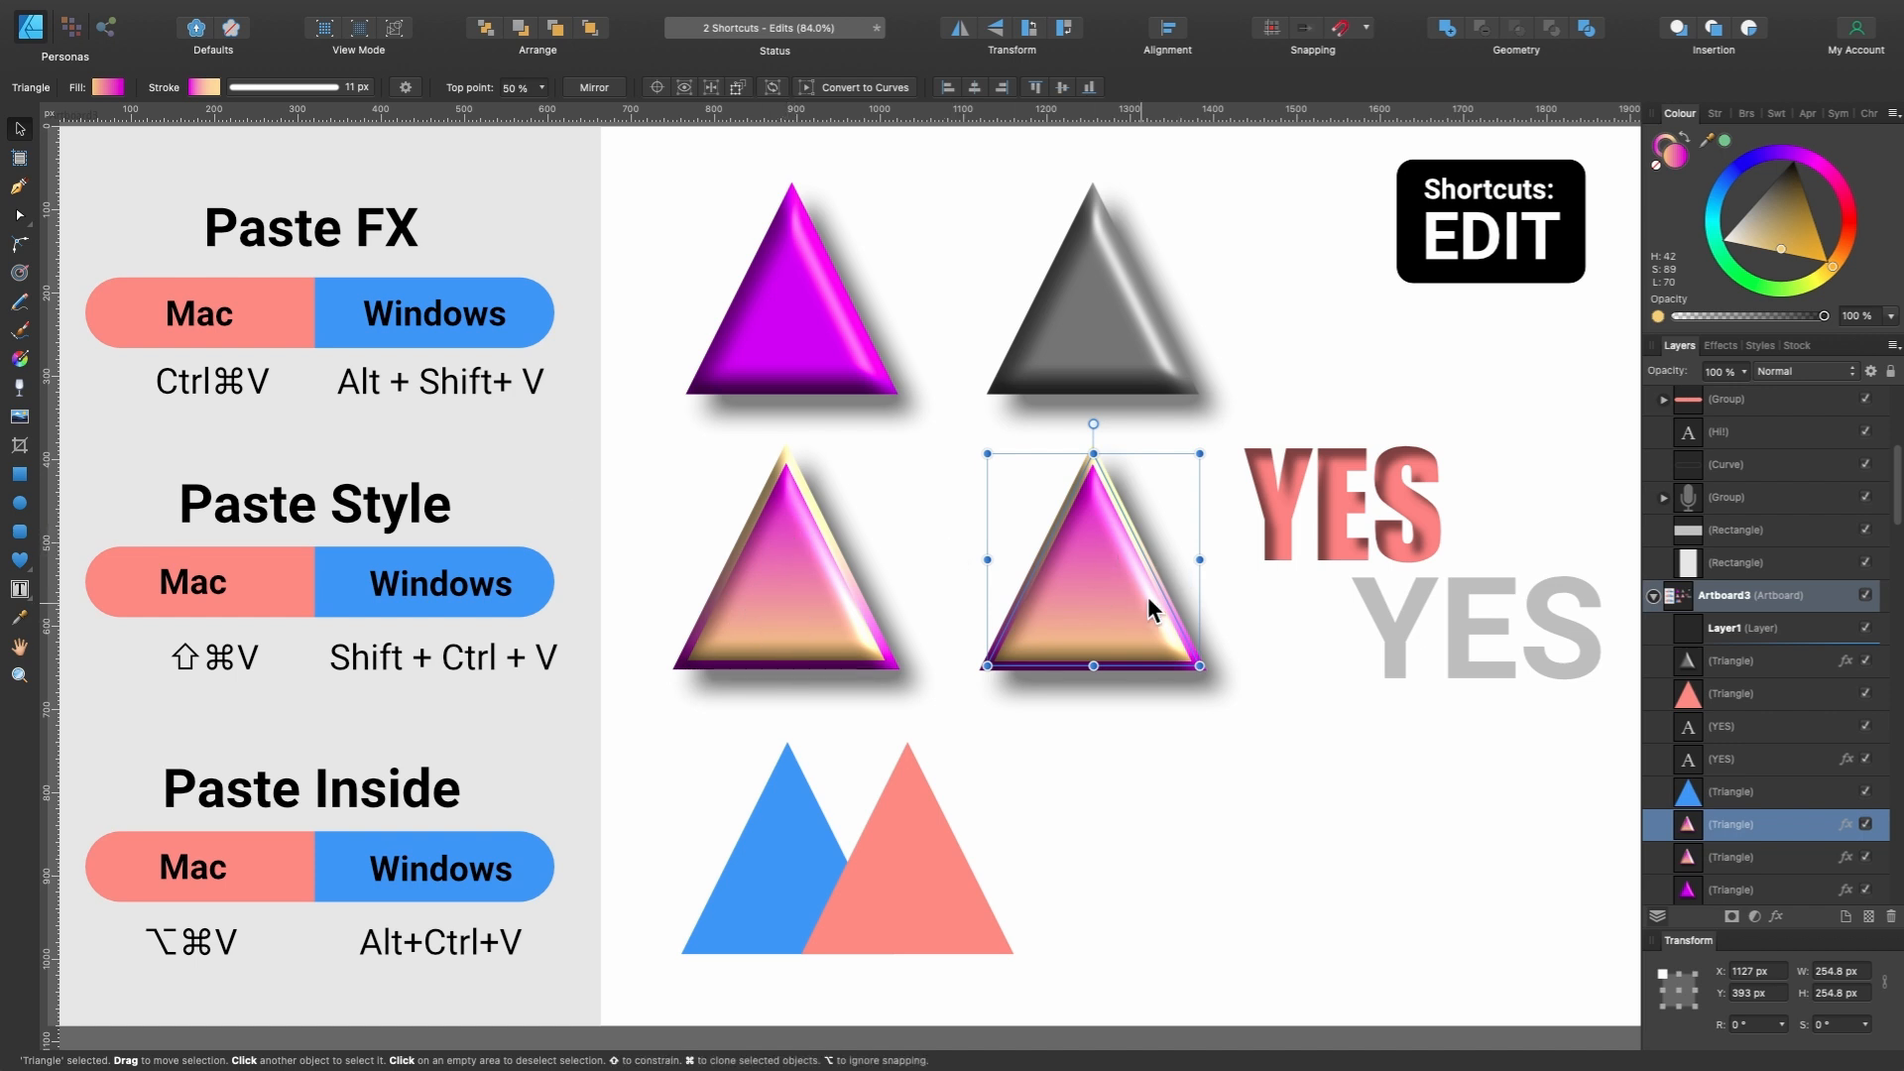
Look up the Add Style from Selection option for the selected gradient triangle in the Default styles category.
left_click(1762, 347)
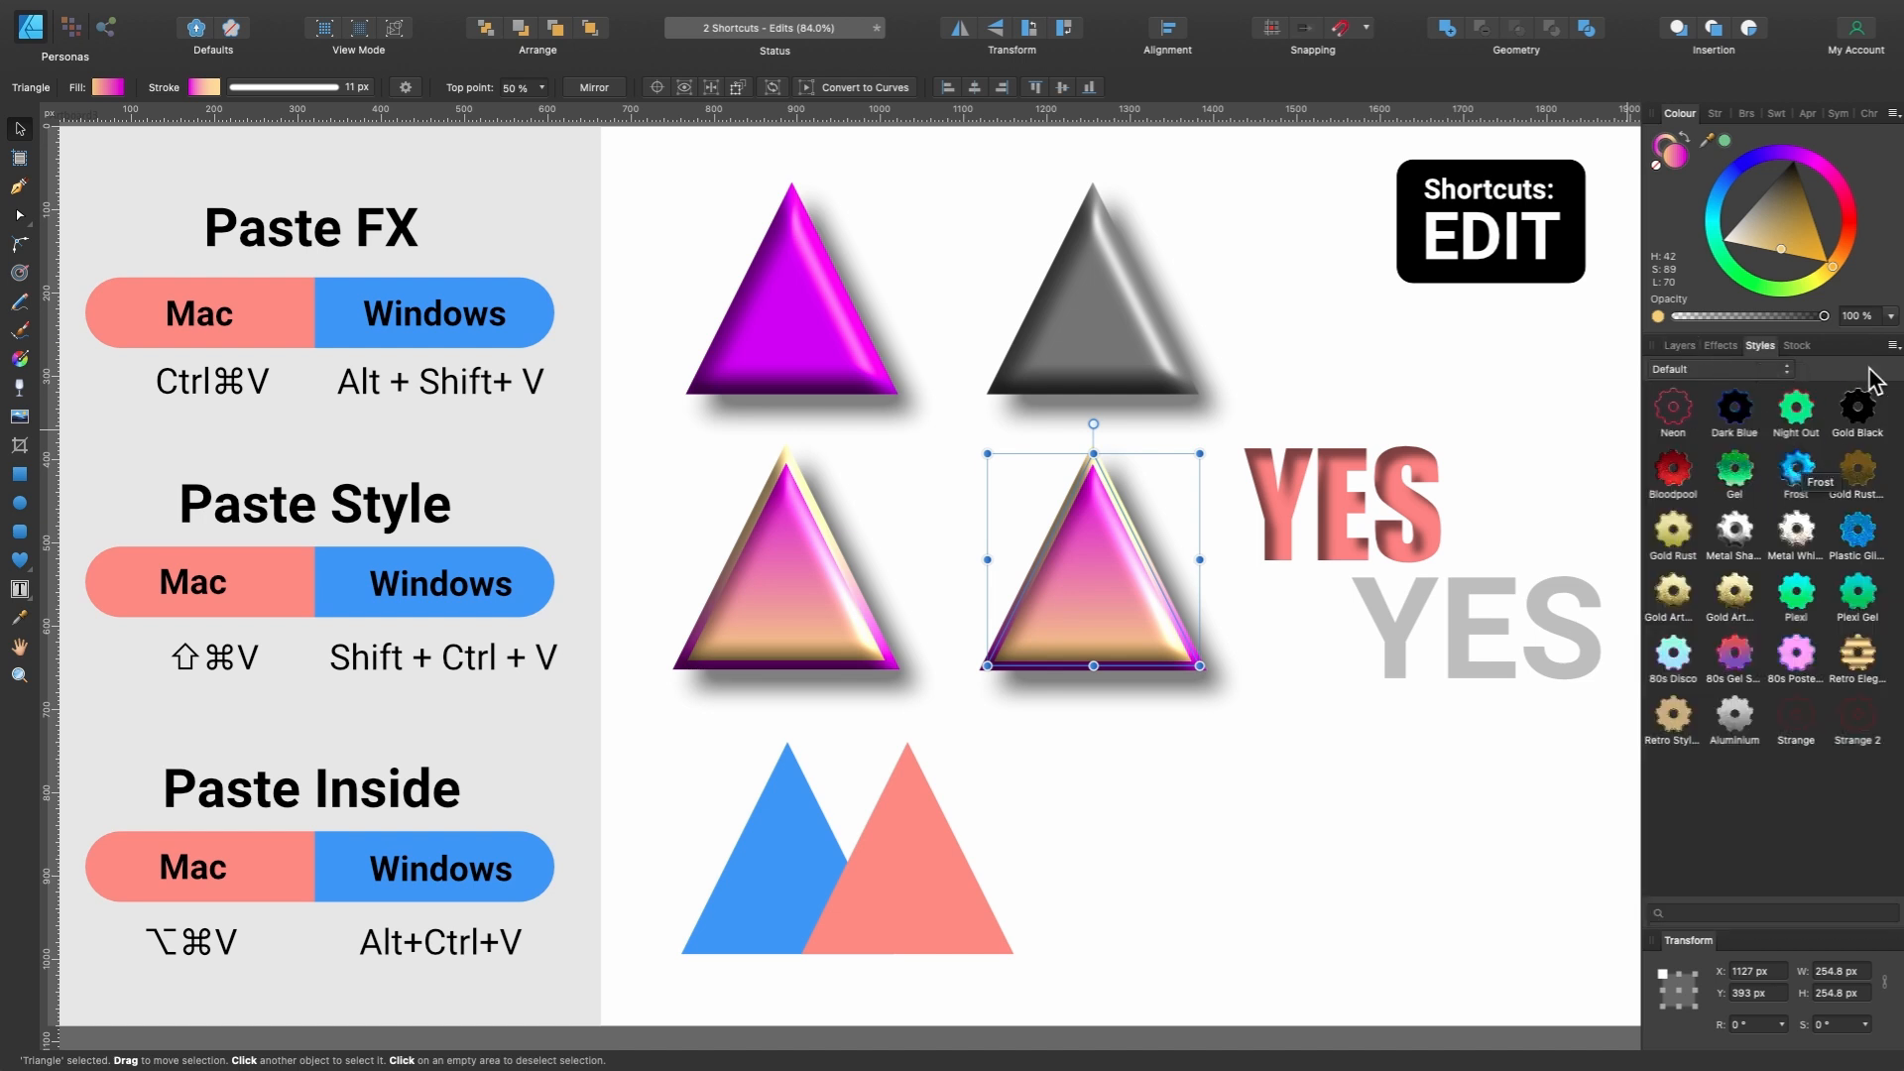
left_click(1893, 346)
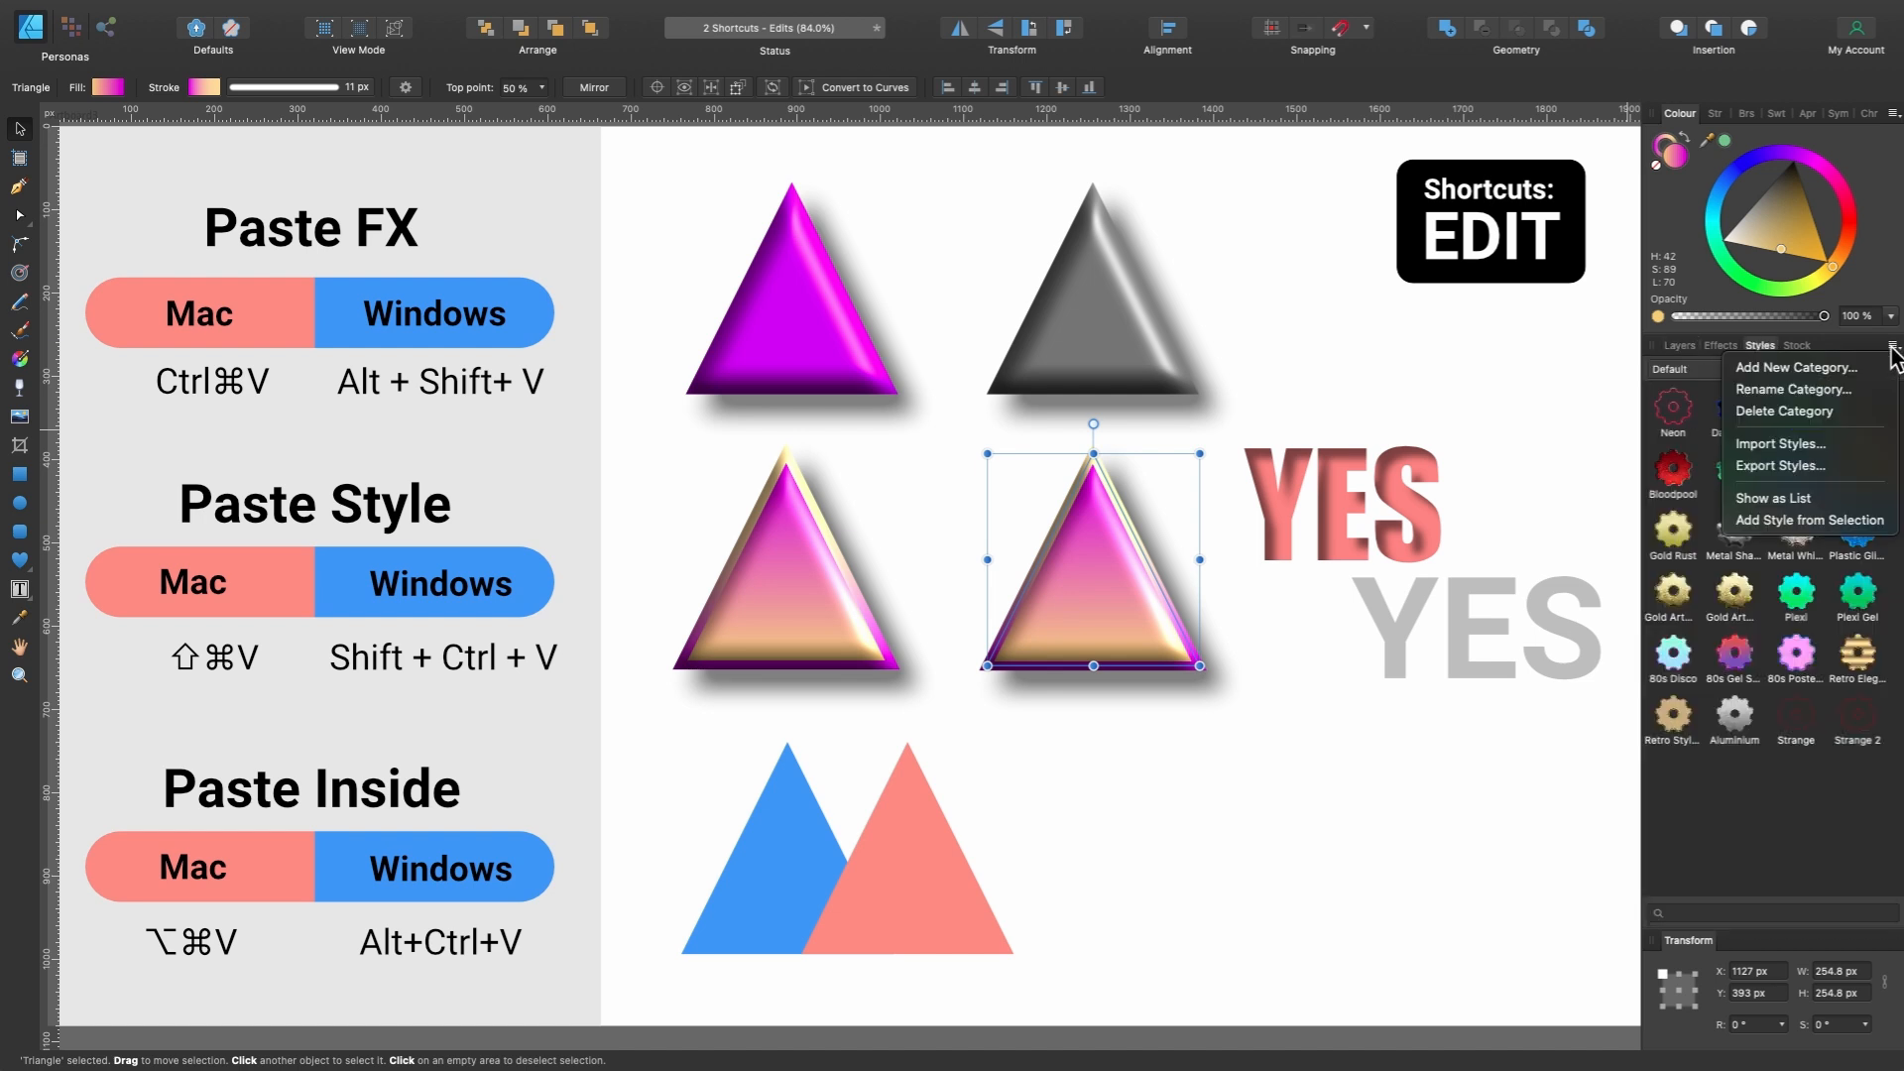
left_click(1857, 536)
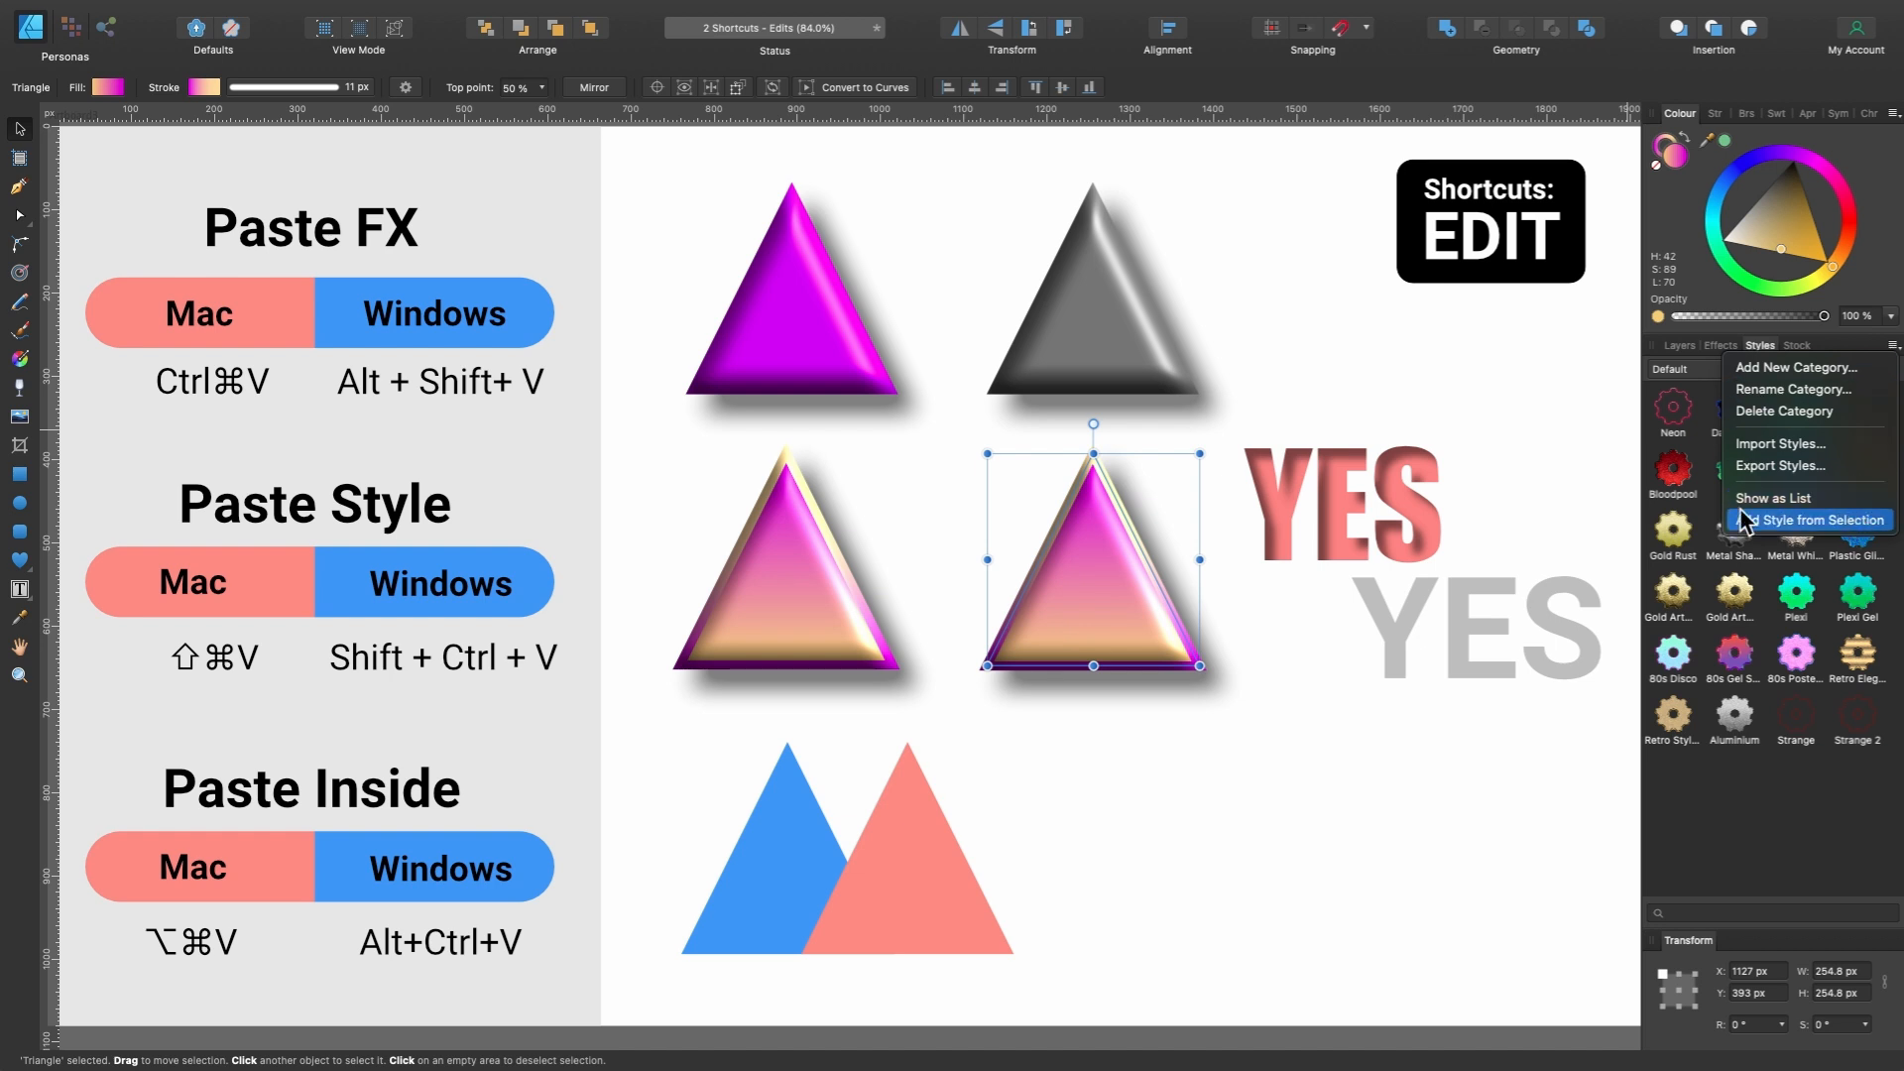
Paste the style of the red Impact "YES" text onto the grey "YES" text.
left_click(1295, 516)
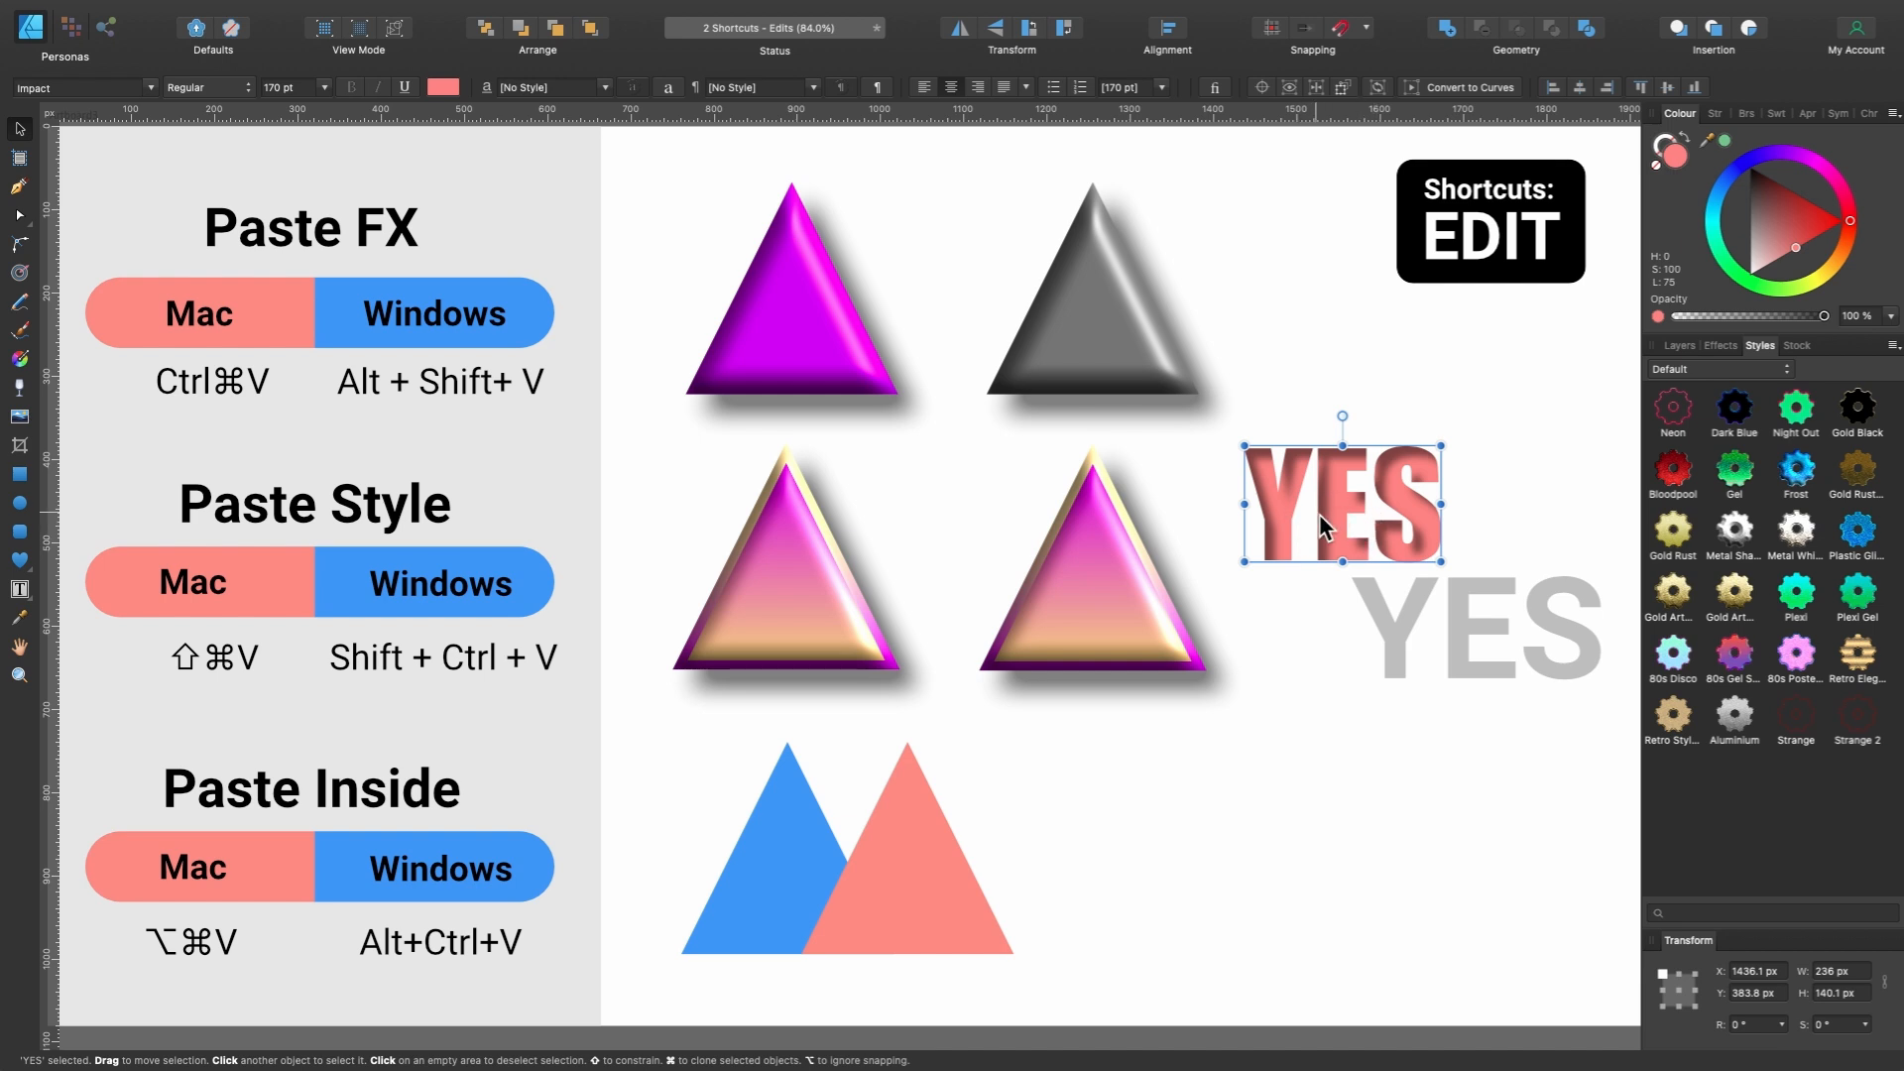
left_click(1440, 603)
left_click(1403, 543)
left_click(1416, 610)
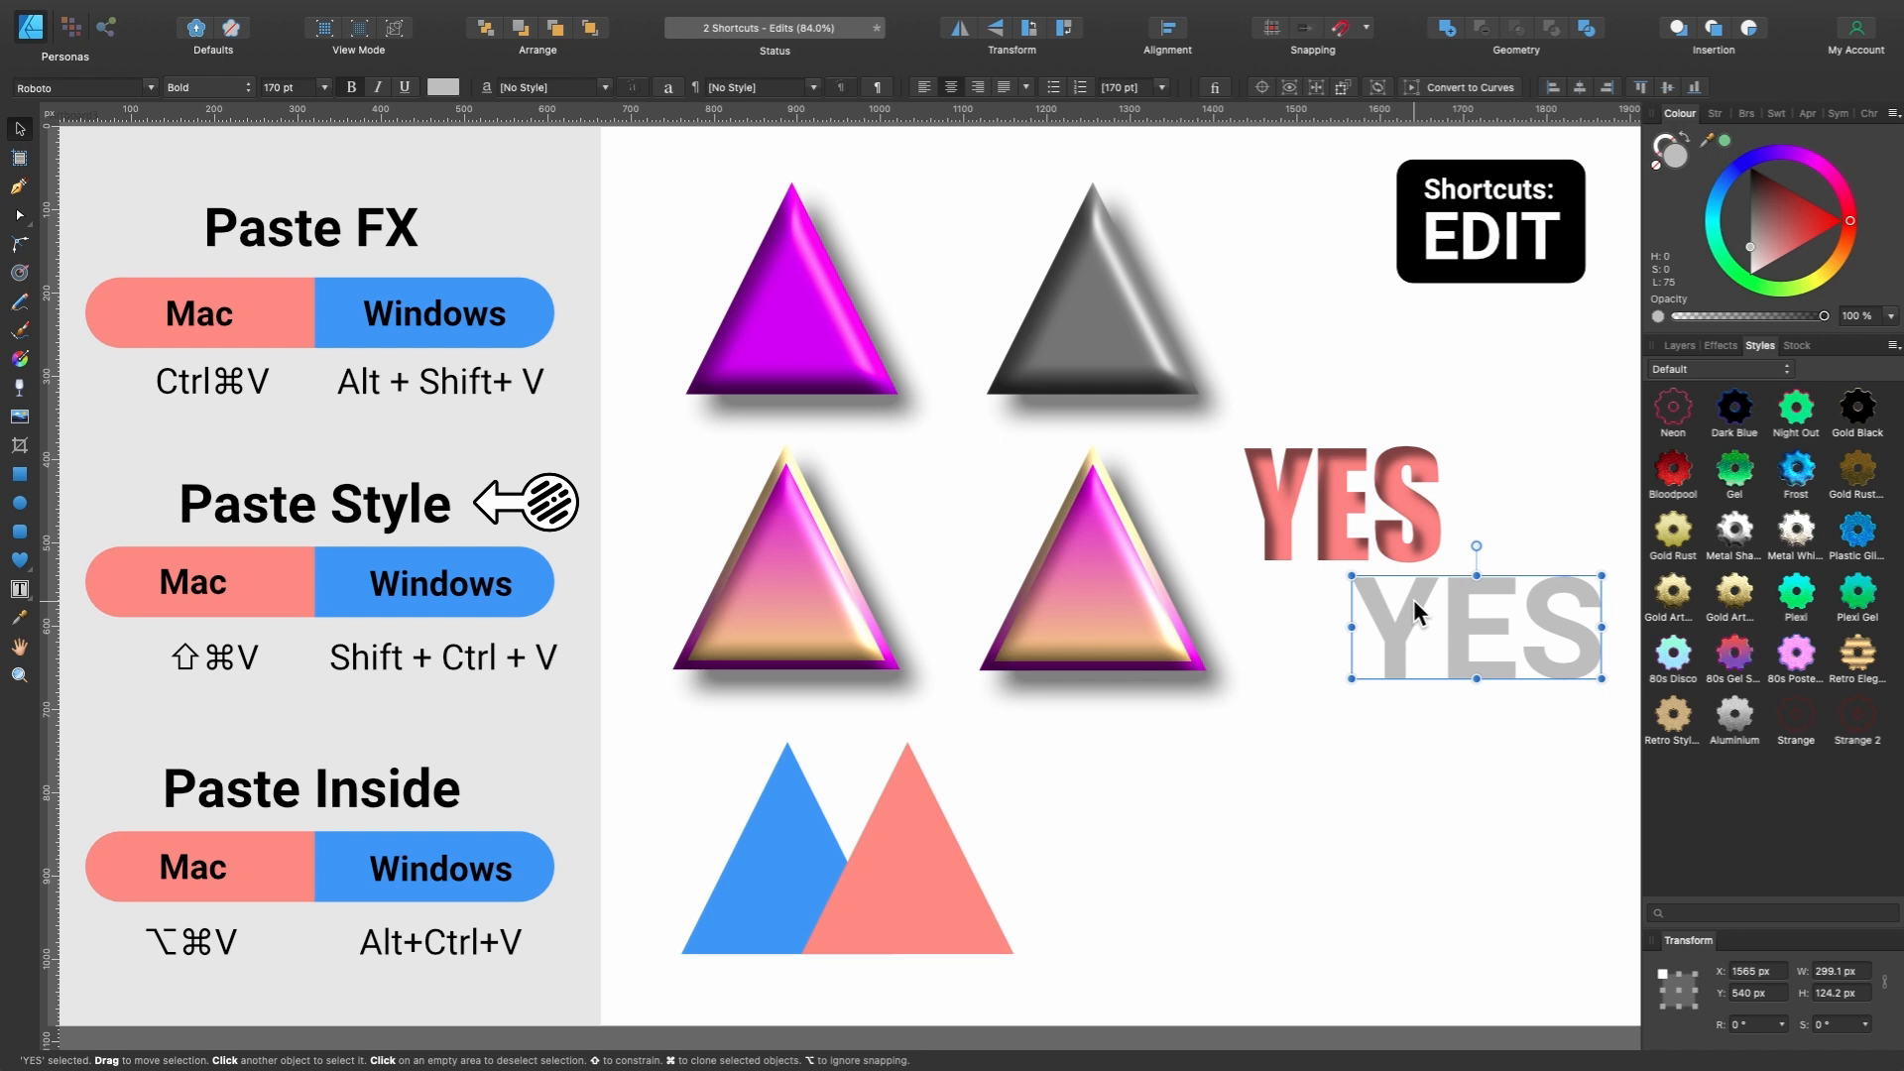
key("shift+super+v")
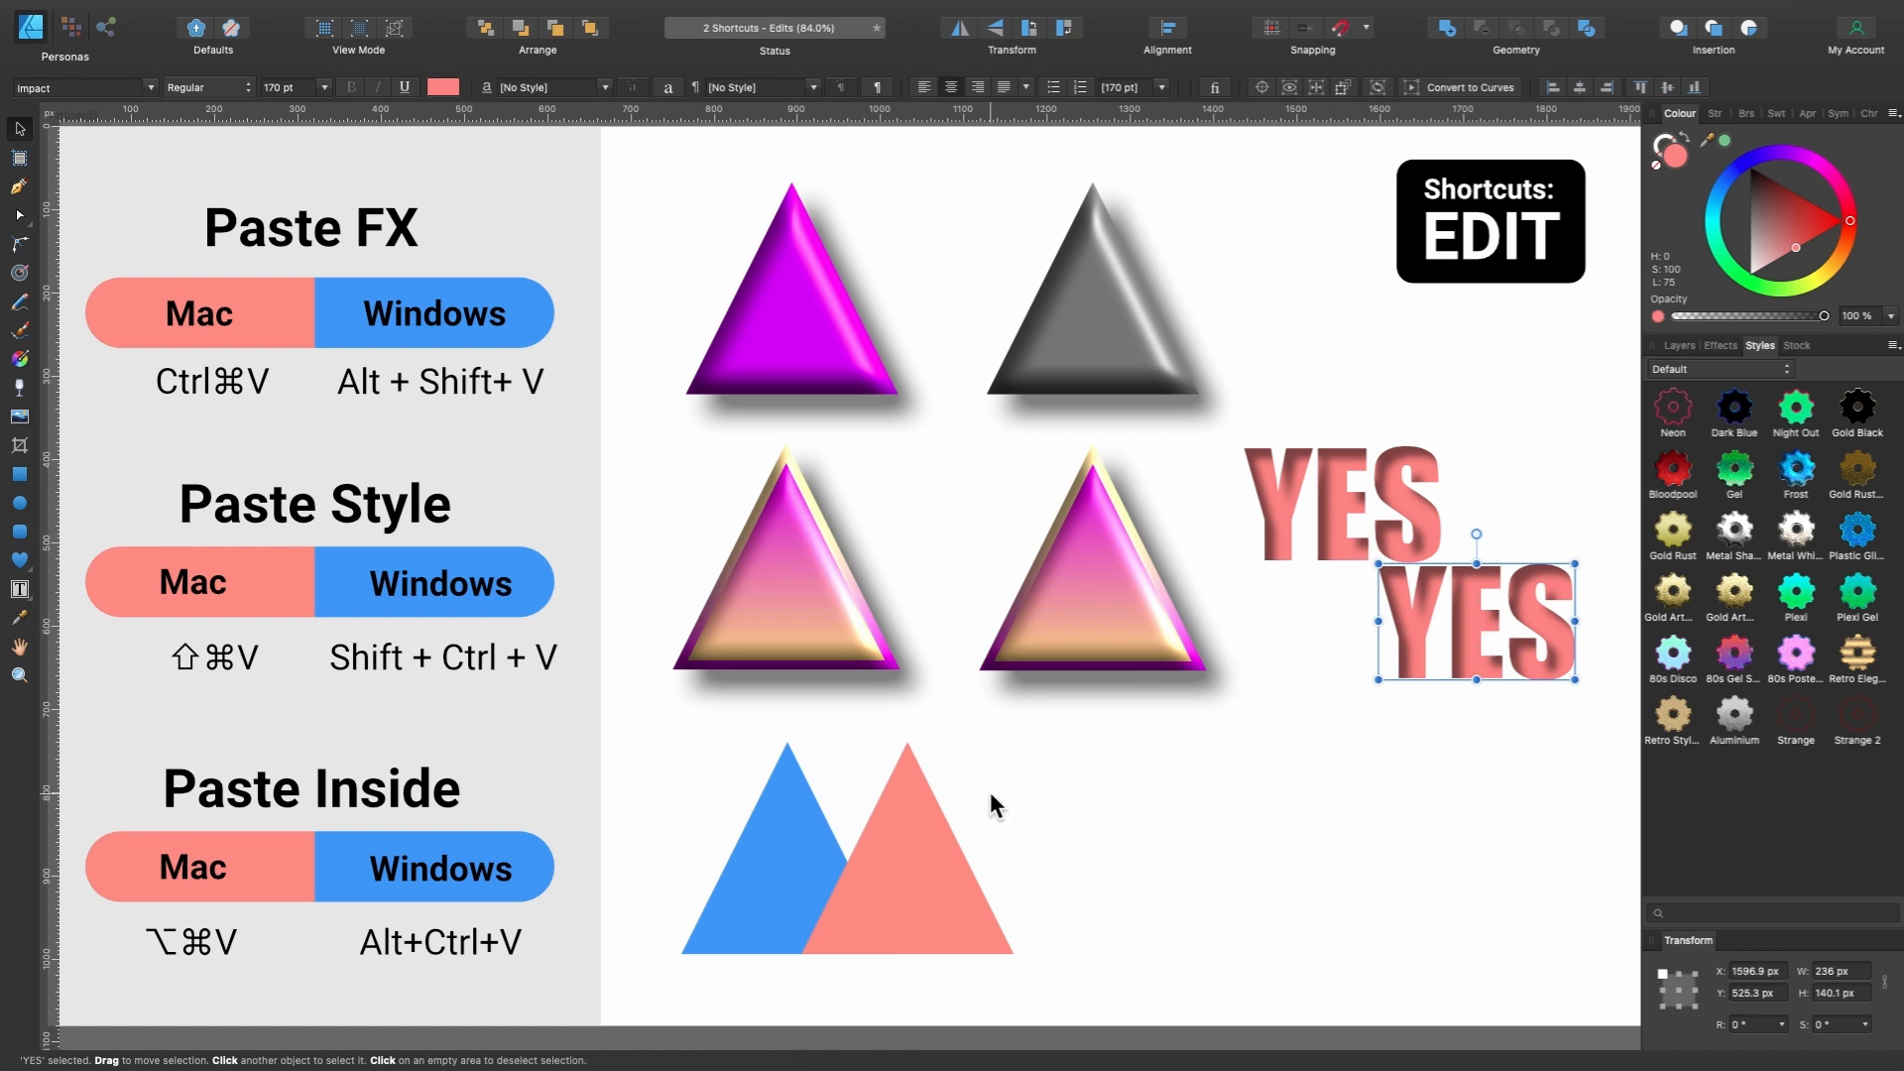
Copy the blue triangle, paste it inside the coral triangle, and move the coral triangle about 240 px to the right.
left_click(812, 841)
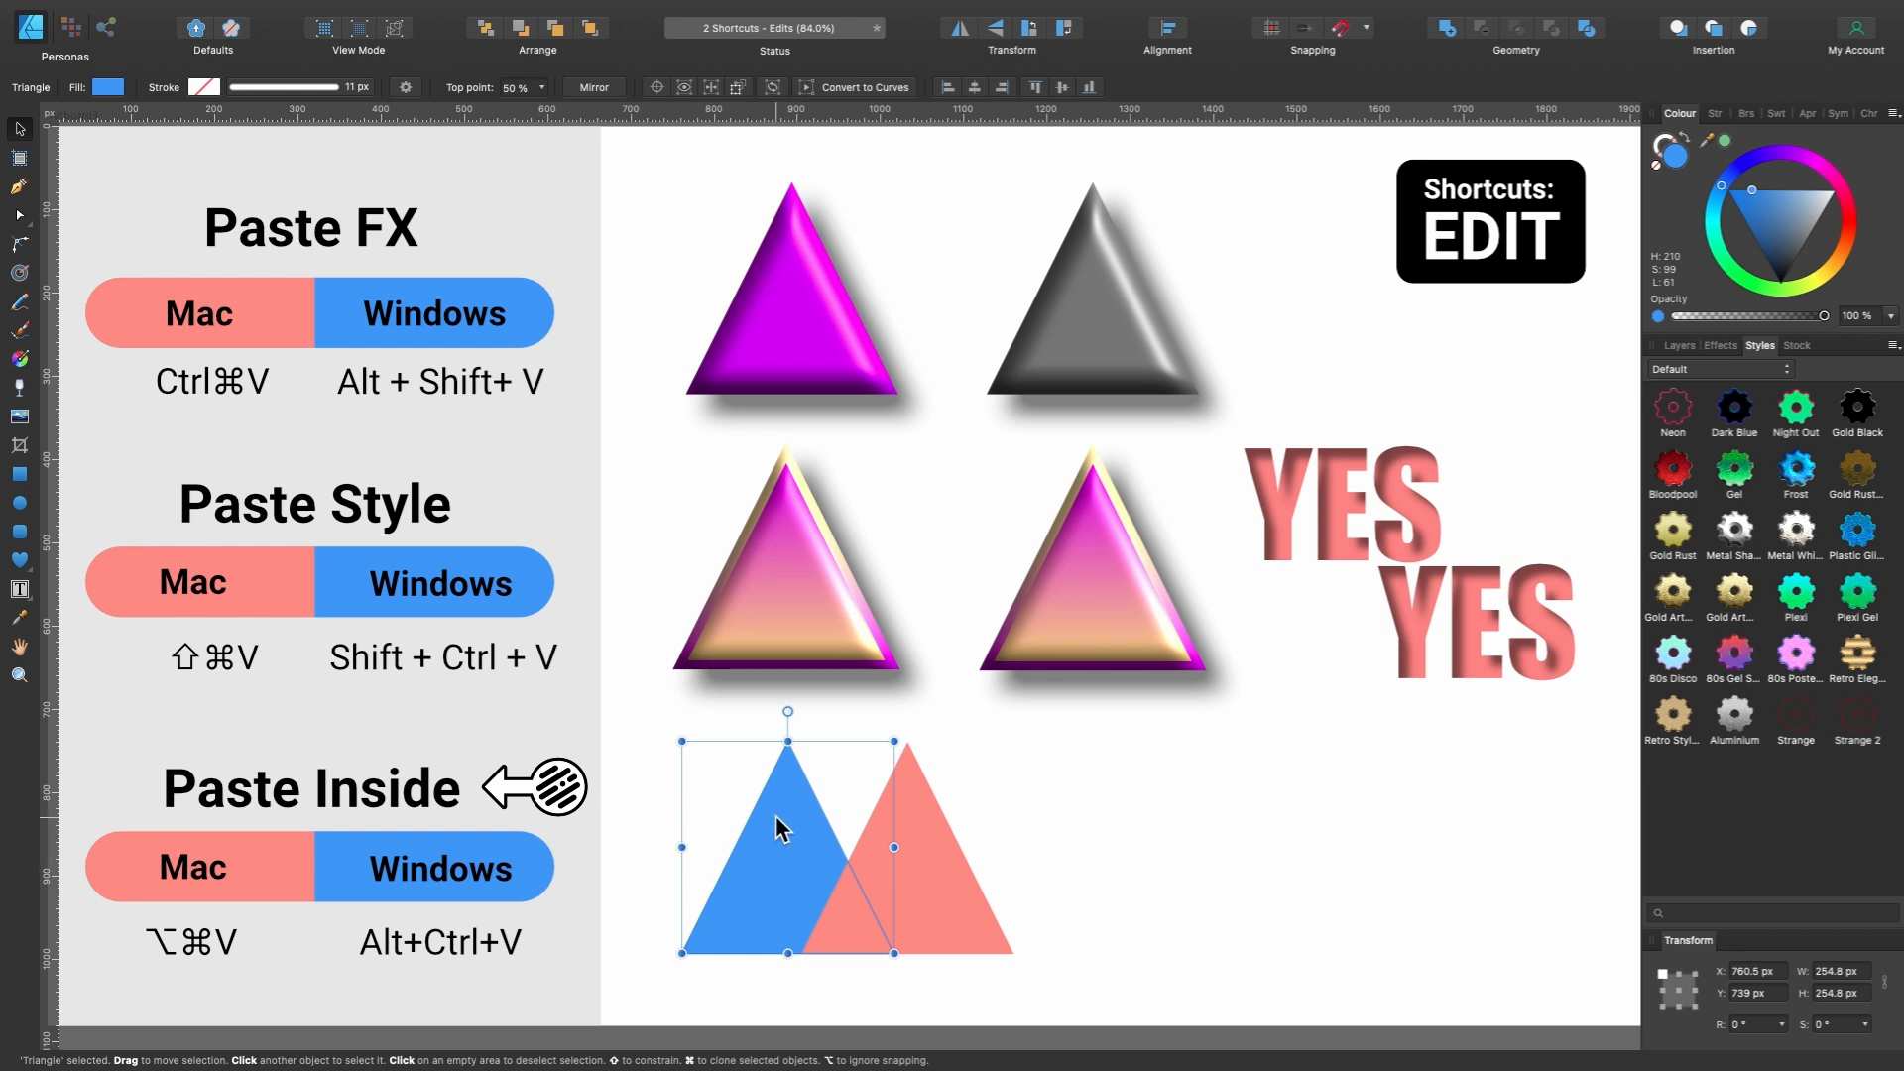
left_click(930, 841)
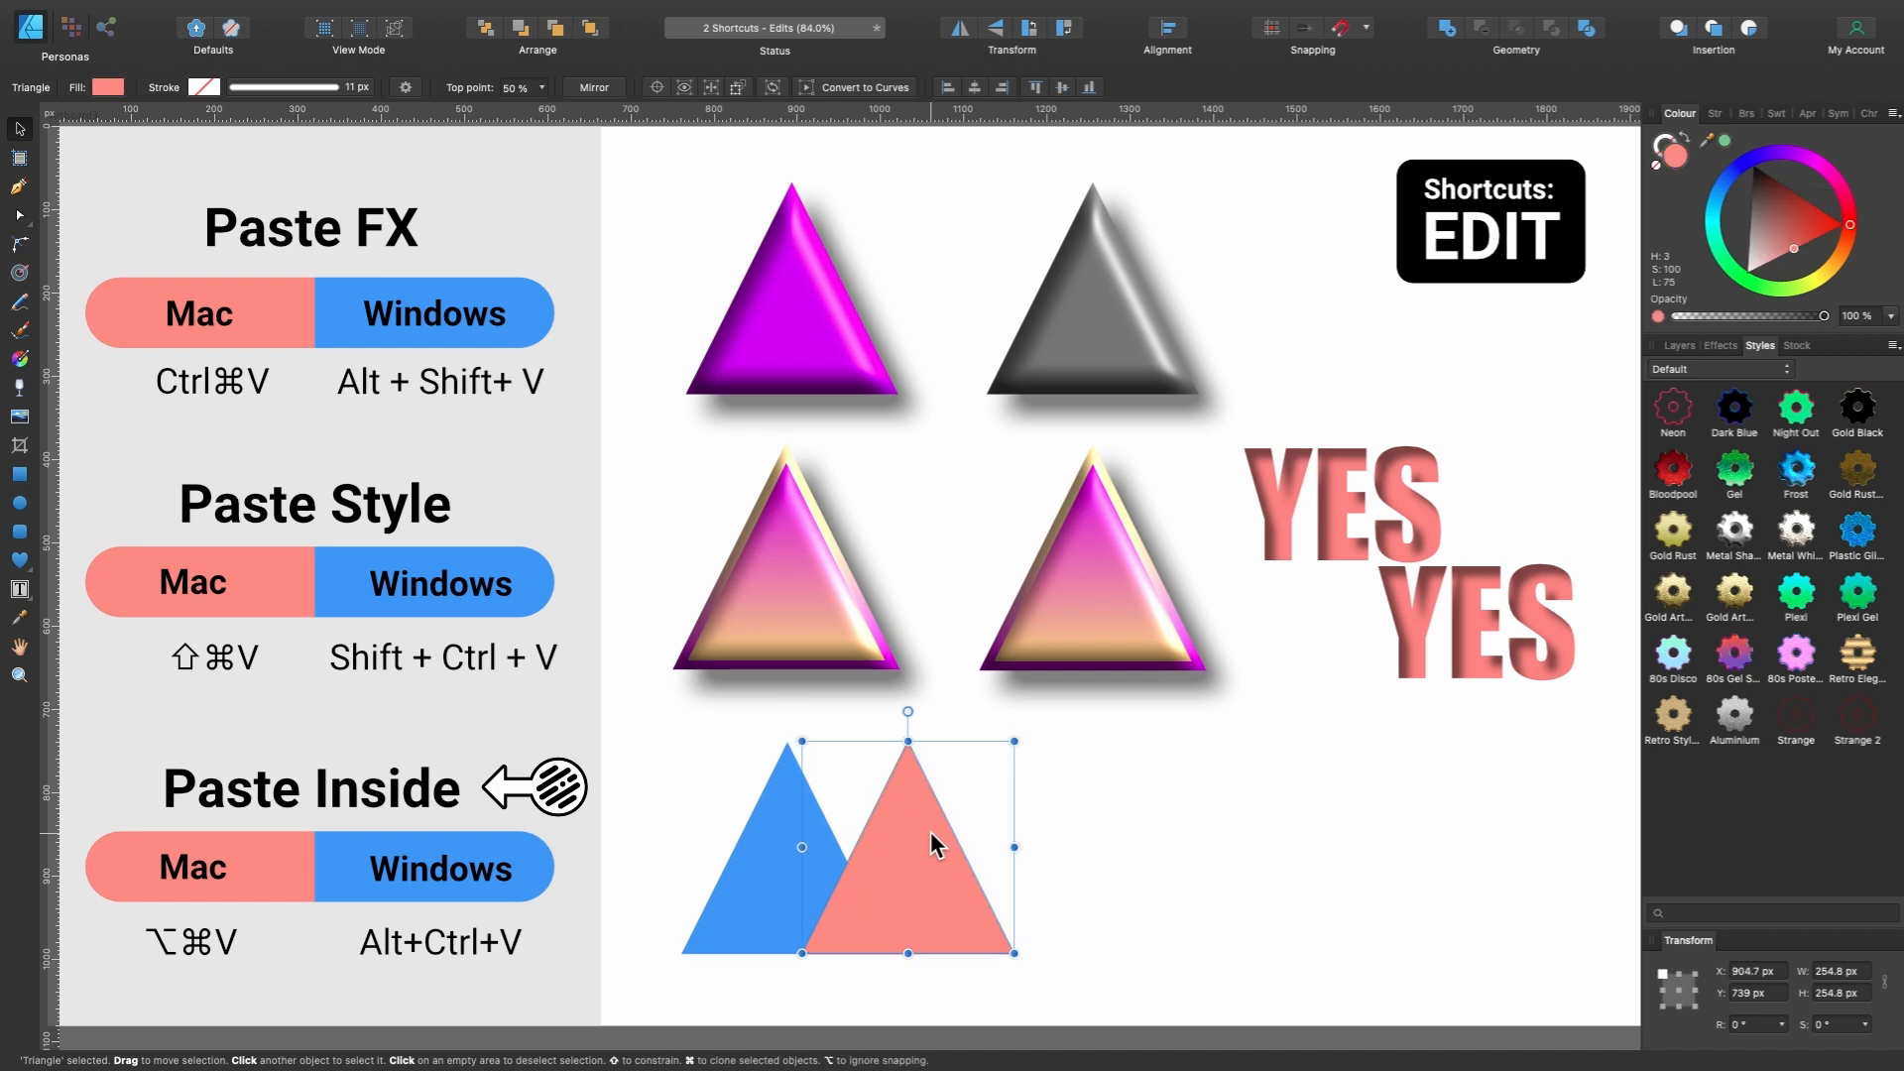
key("alt+super+v")
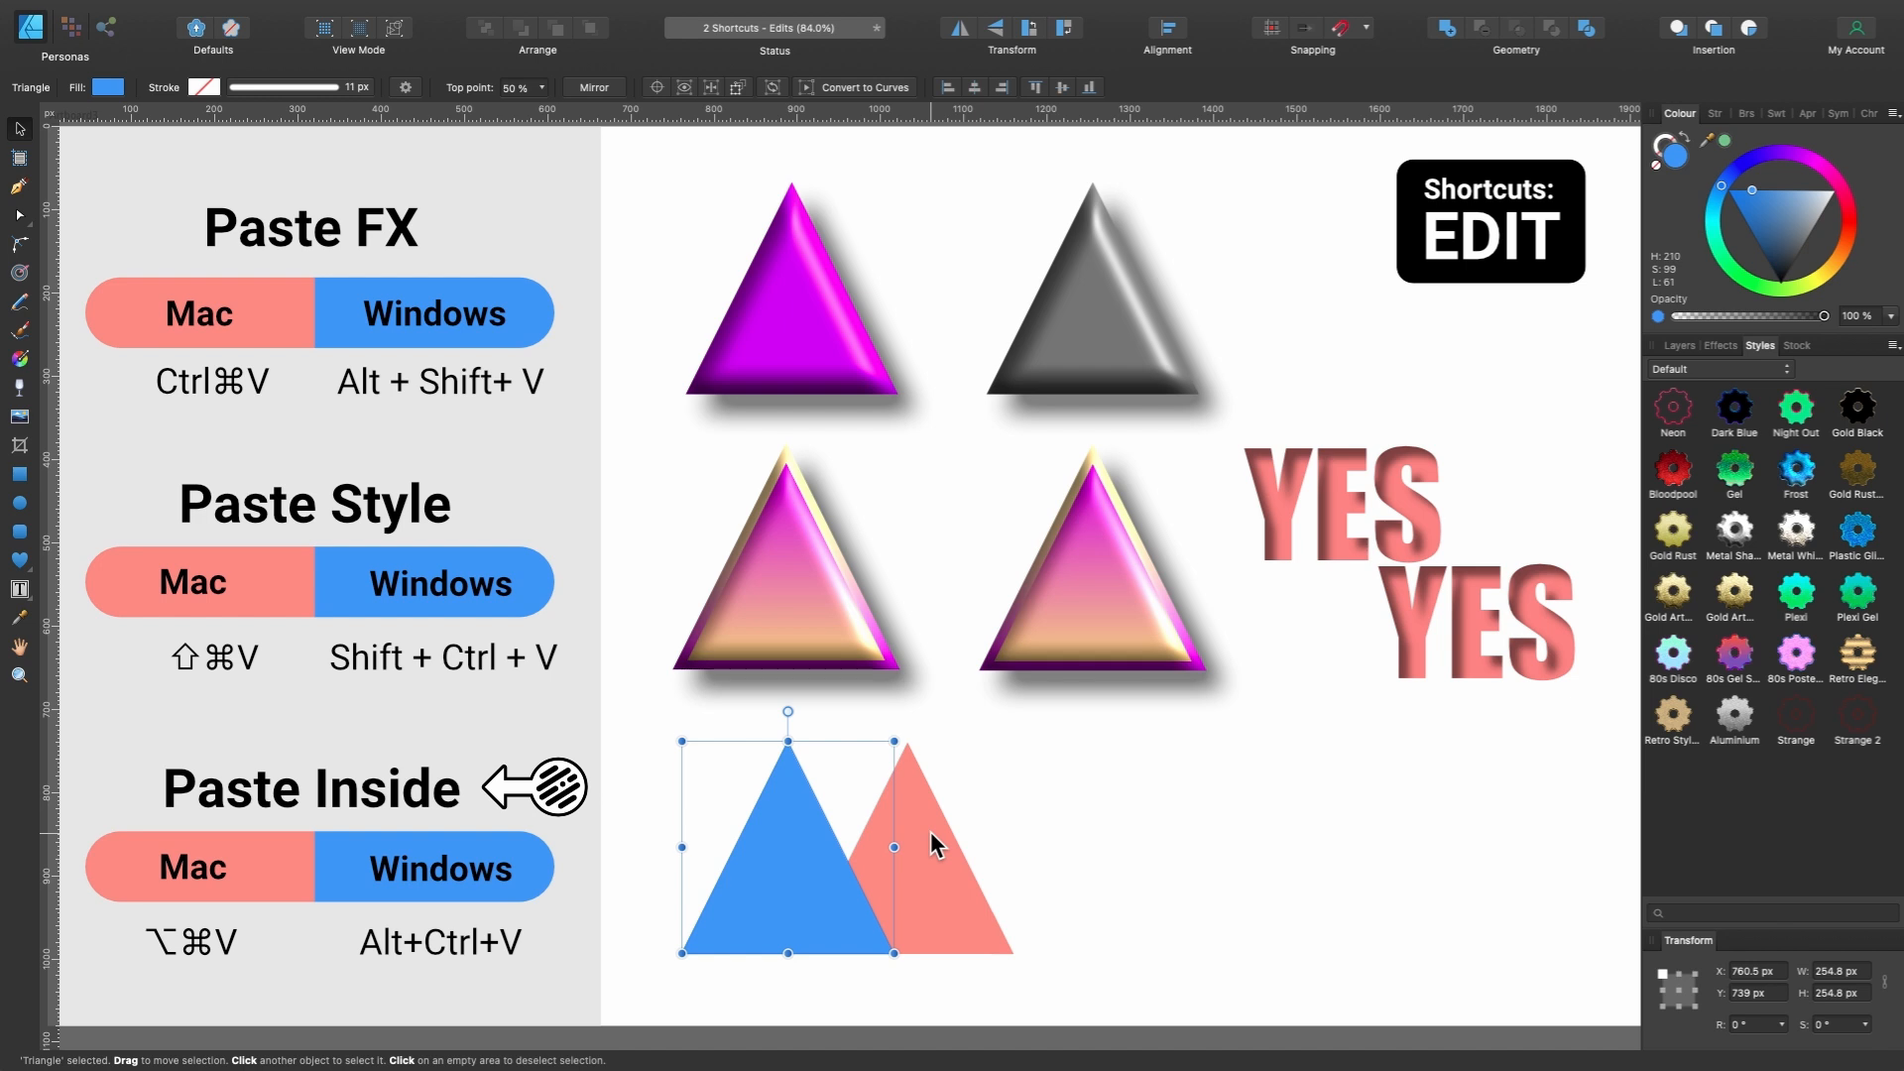
left_click_drag(930, 831, 1128, 831)
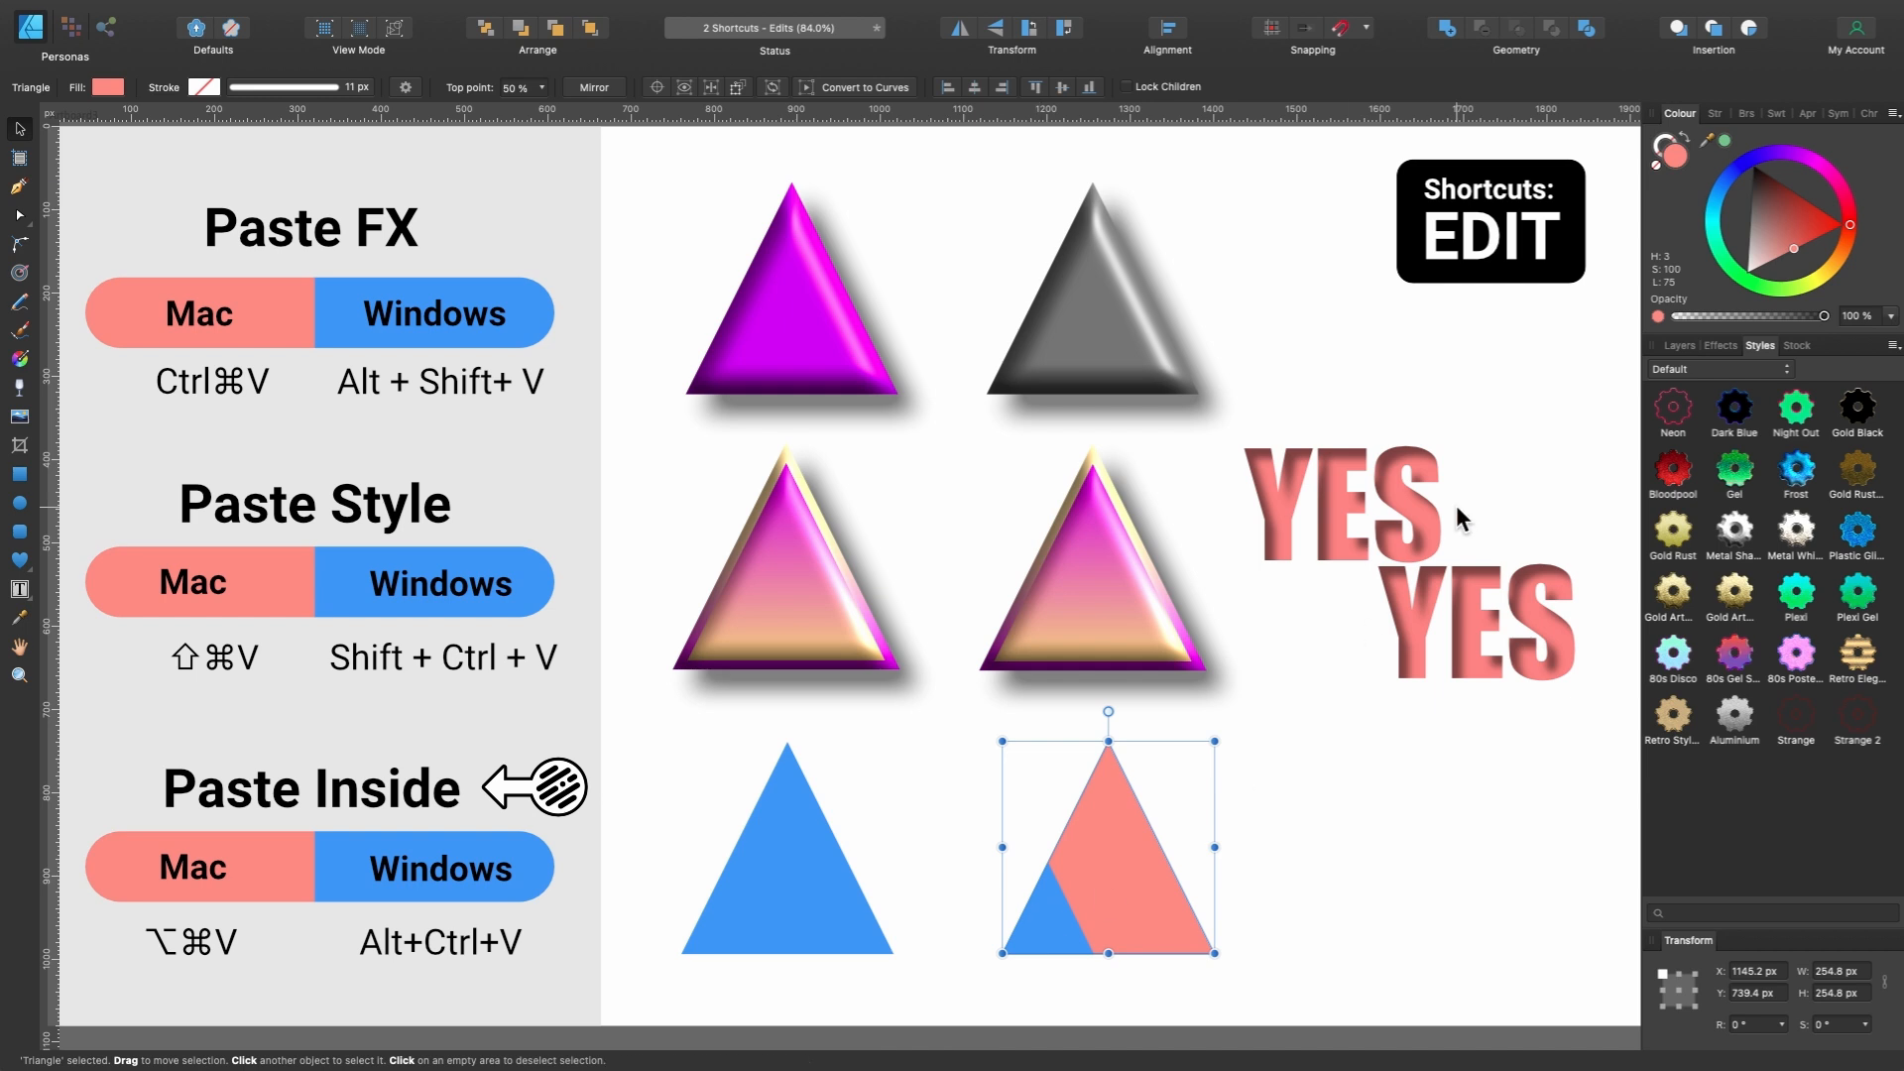
Examine how the pasted blue triangle is nested under the coral triangle, both in the layer list and on the canvas.
left_click(1680, 347)
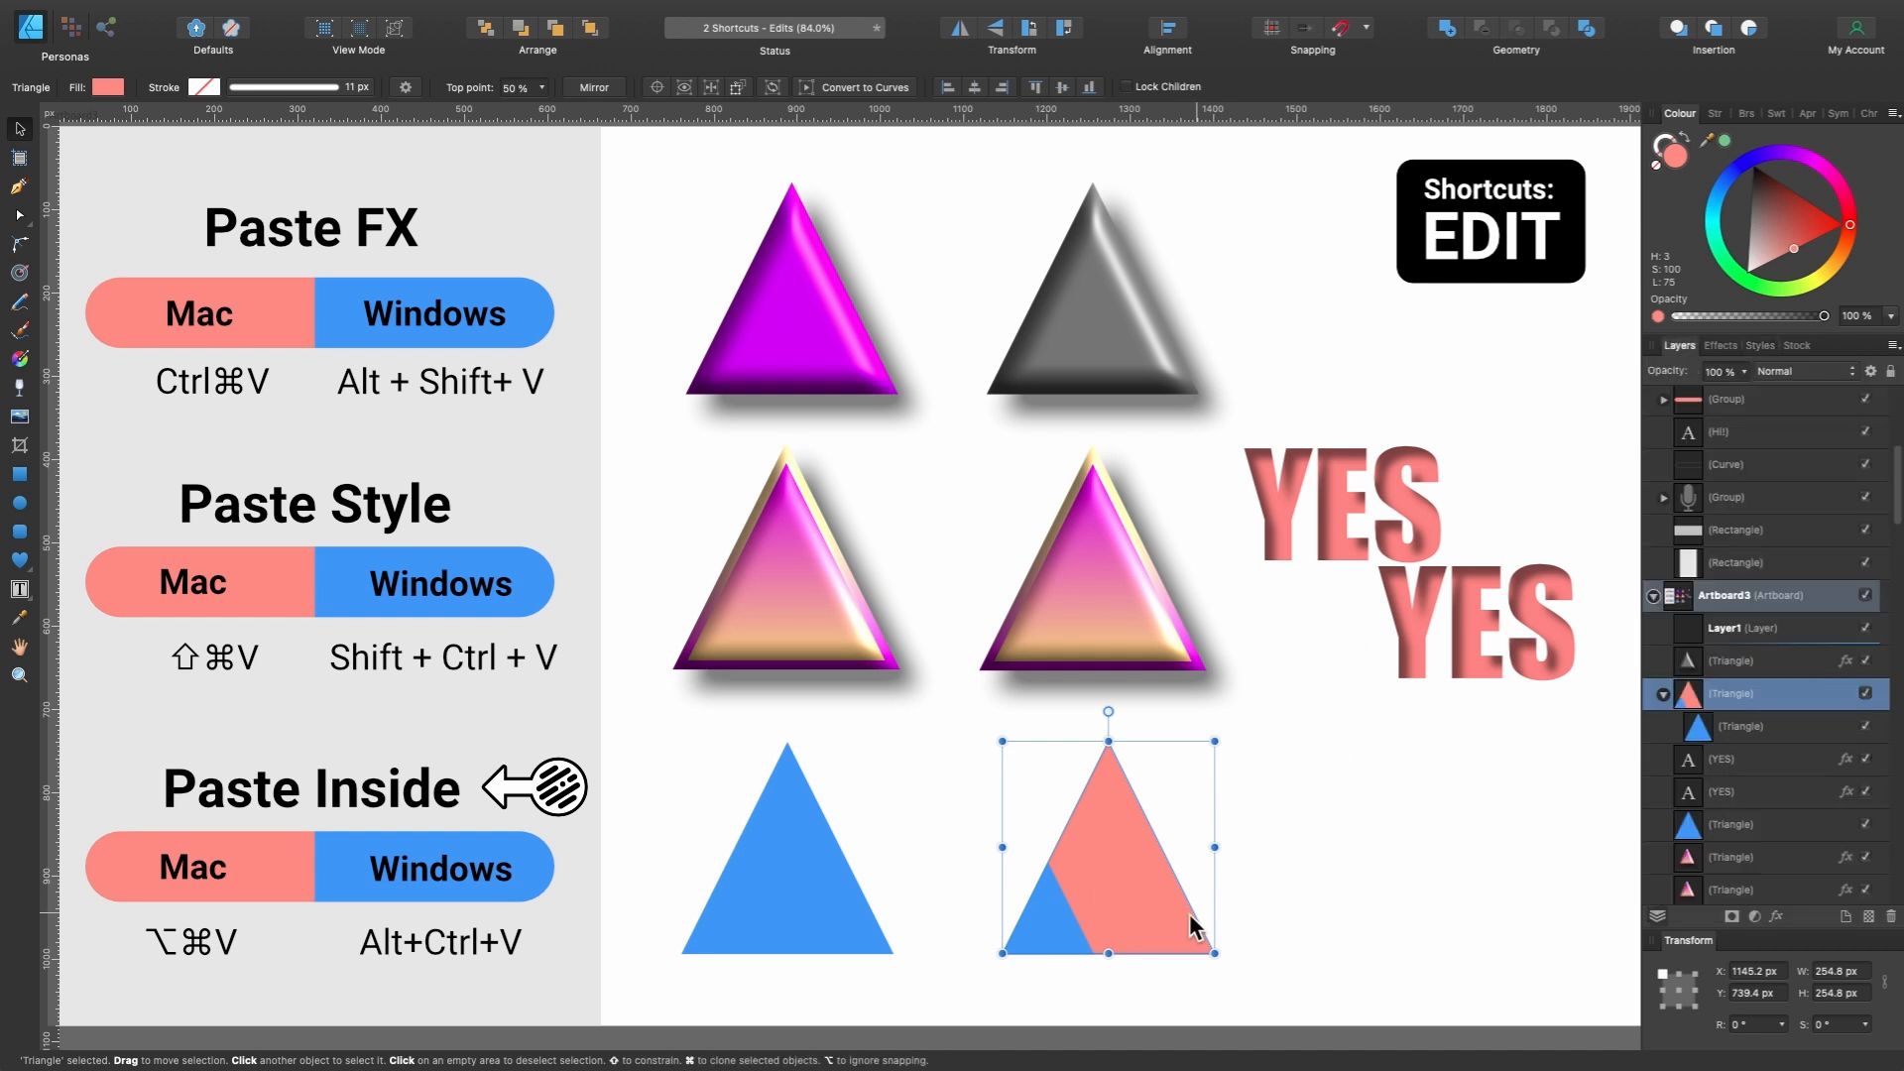
double_click(1042, 933)
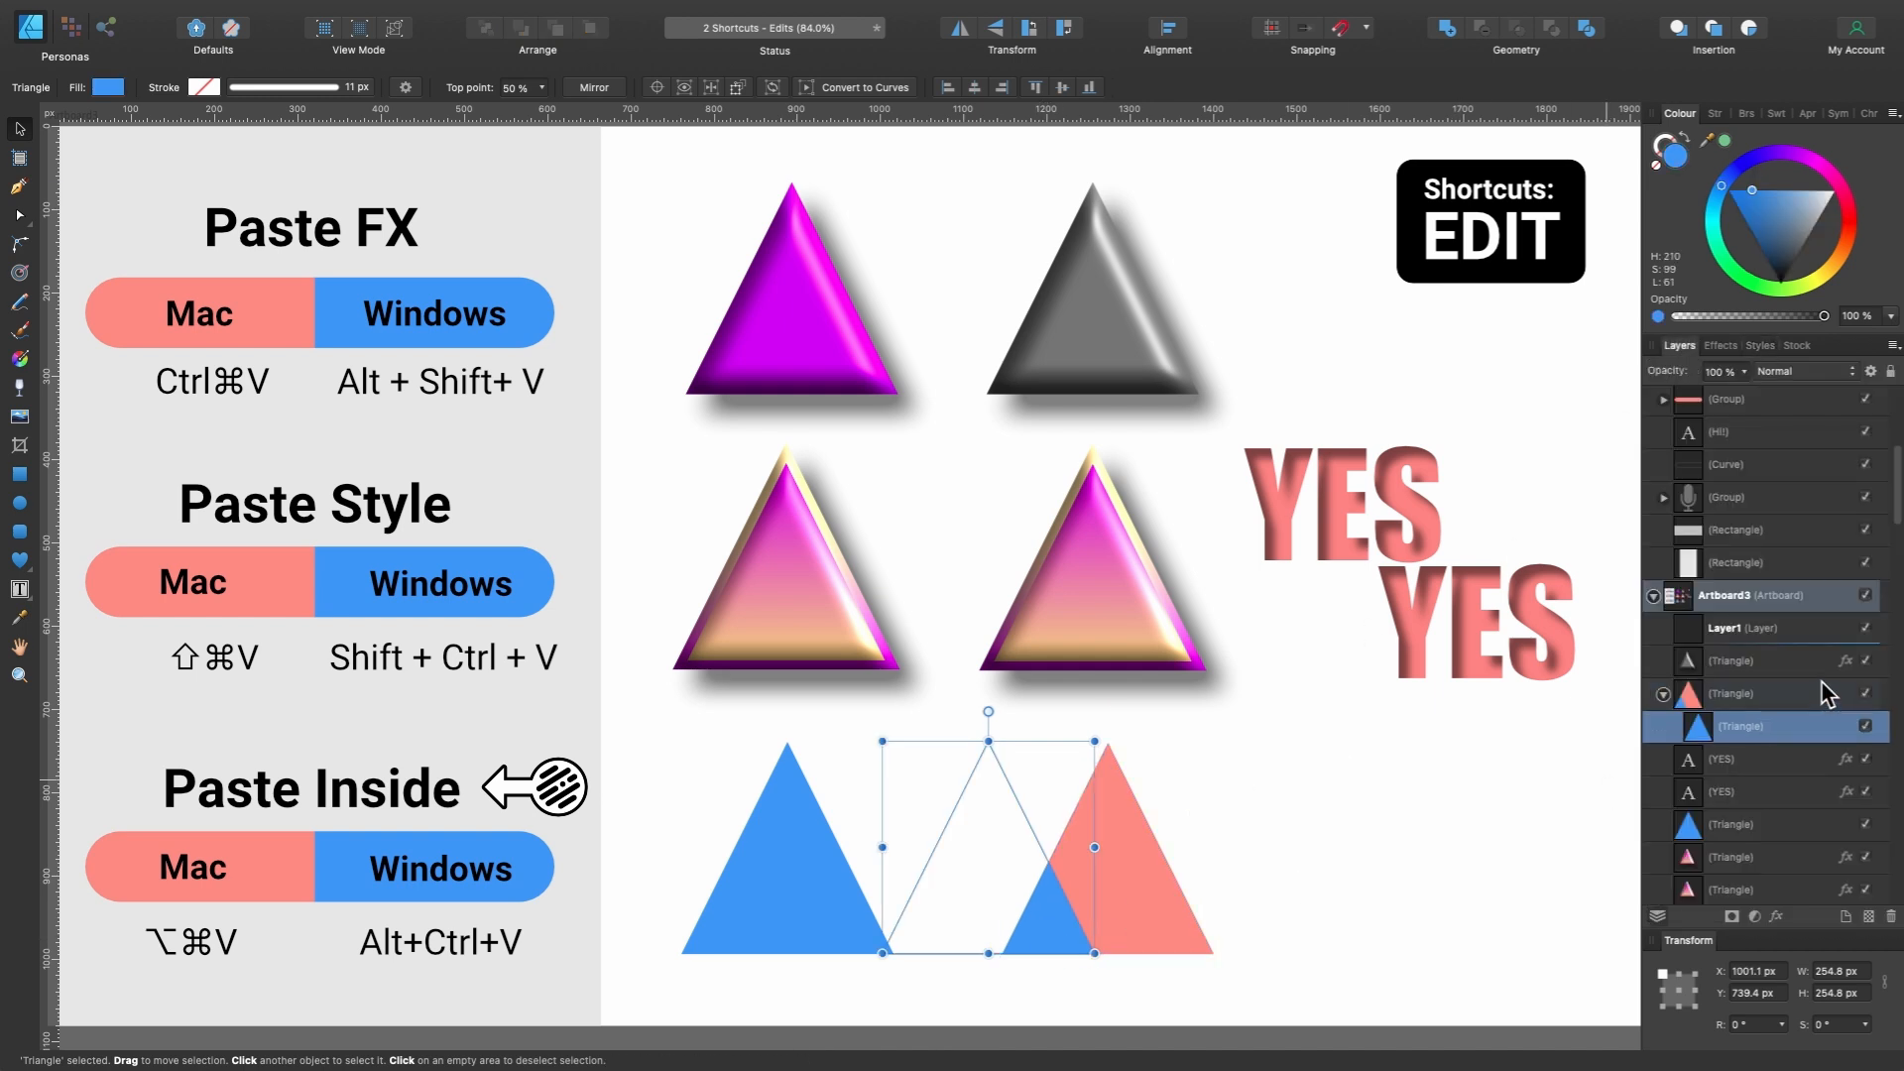
left_click(1748, 697)
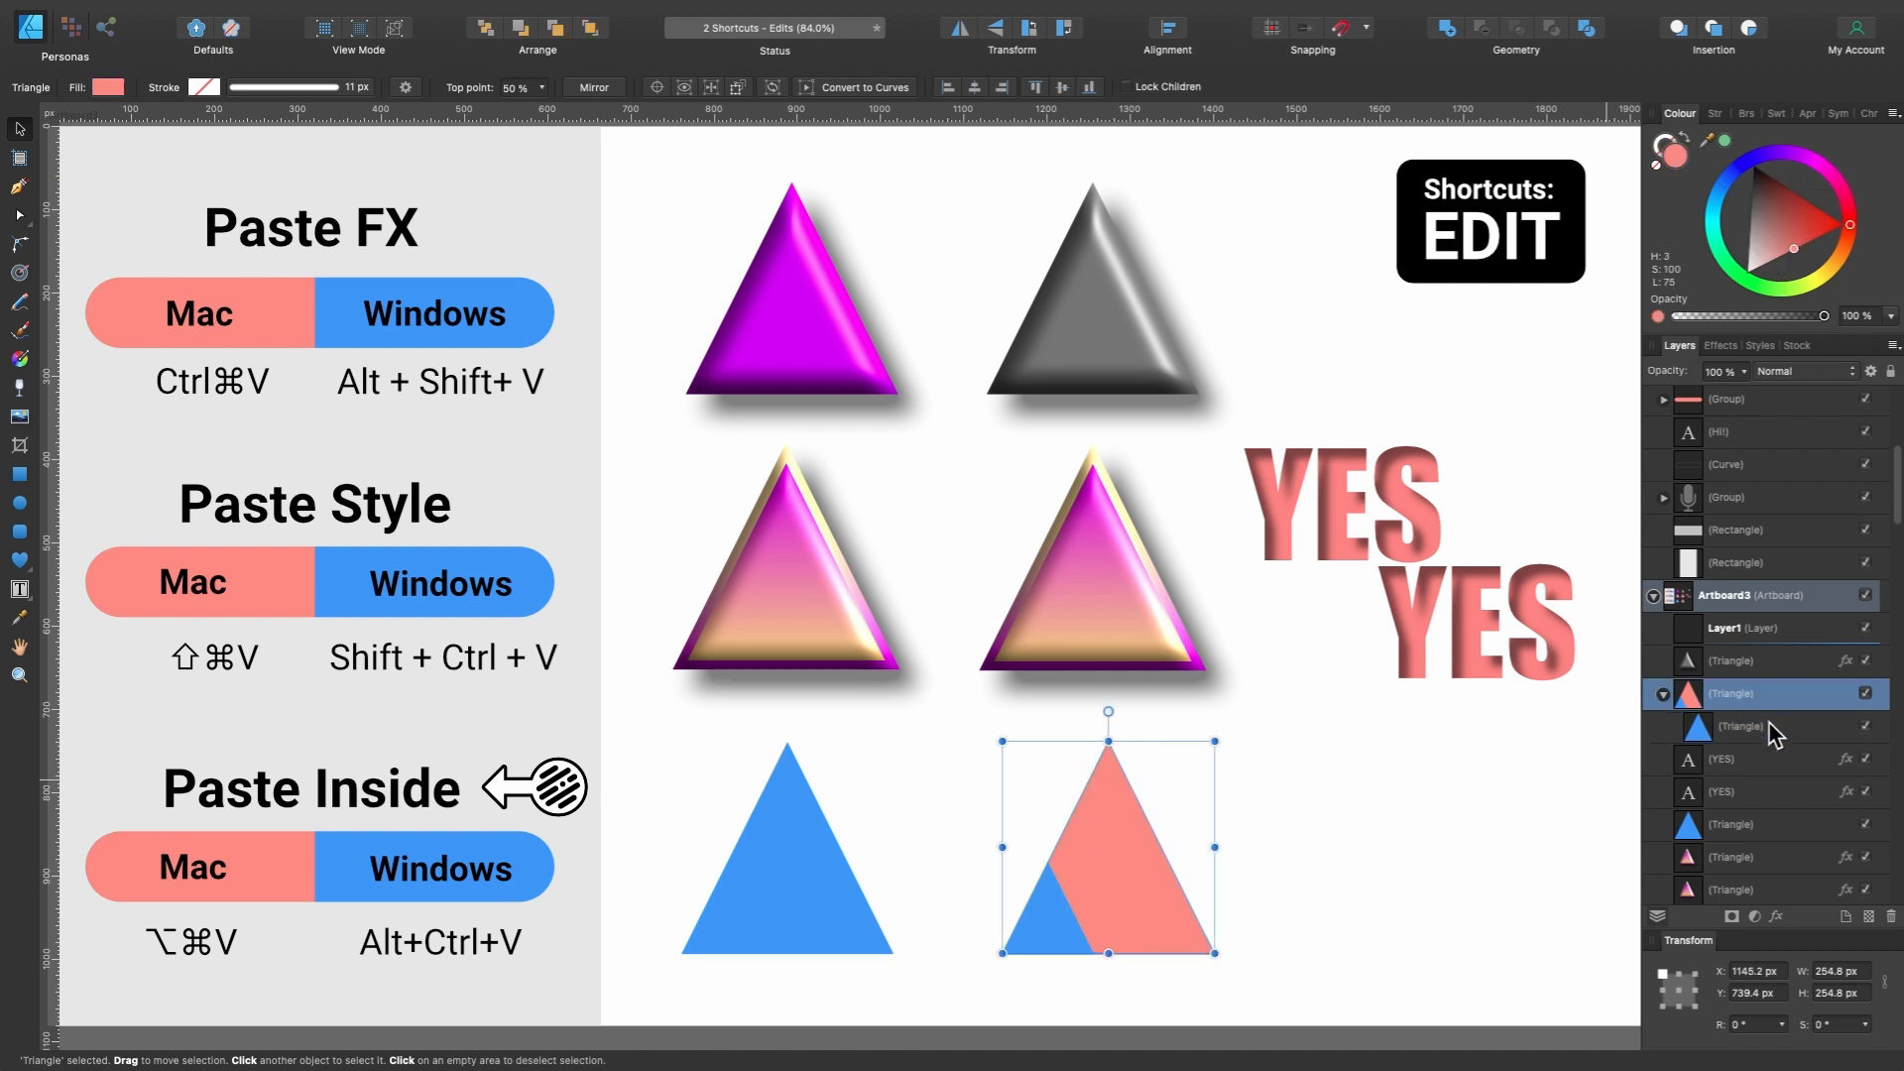
left_click(1770, 727)
left_click_drag(1049, 942, 1051, 898)
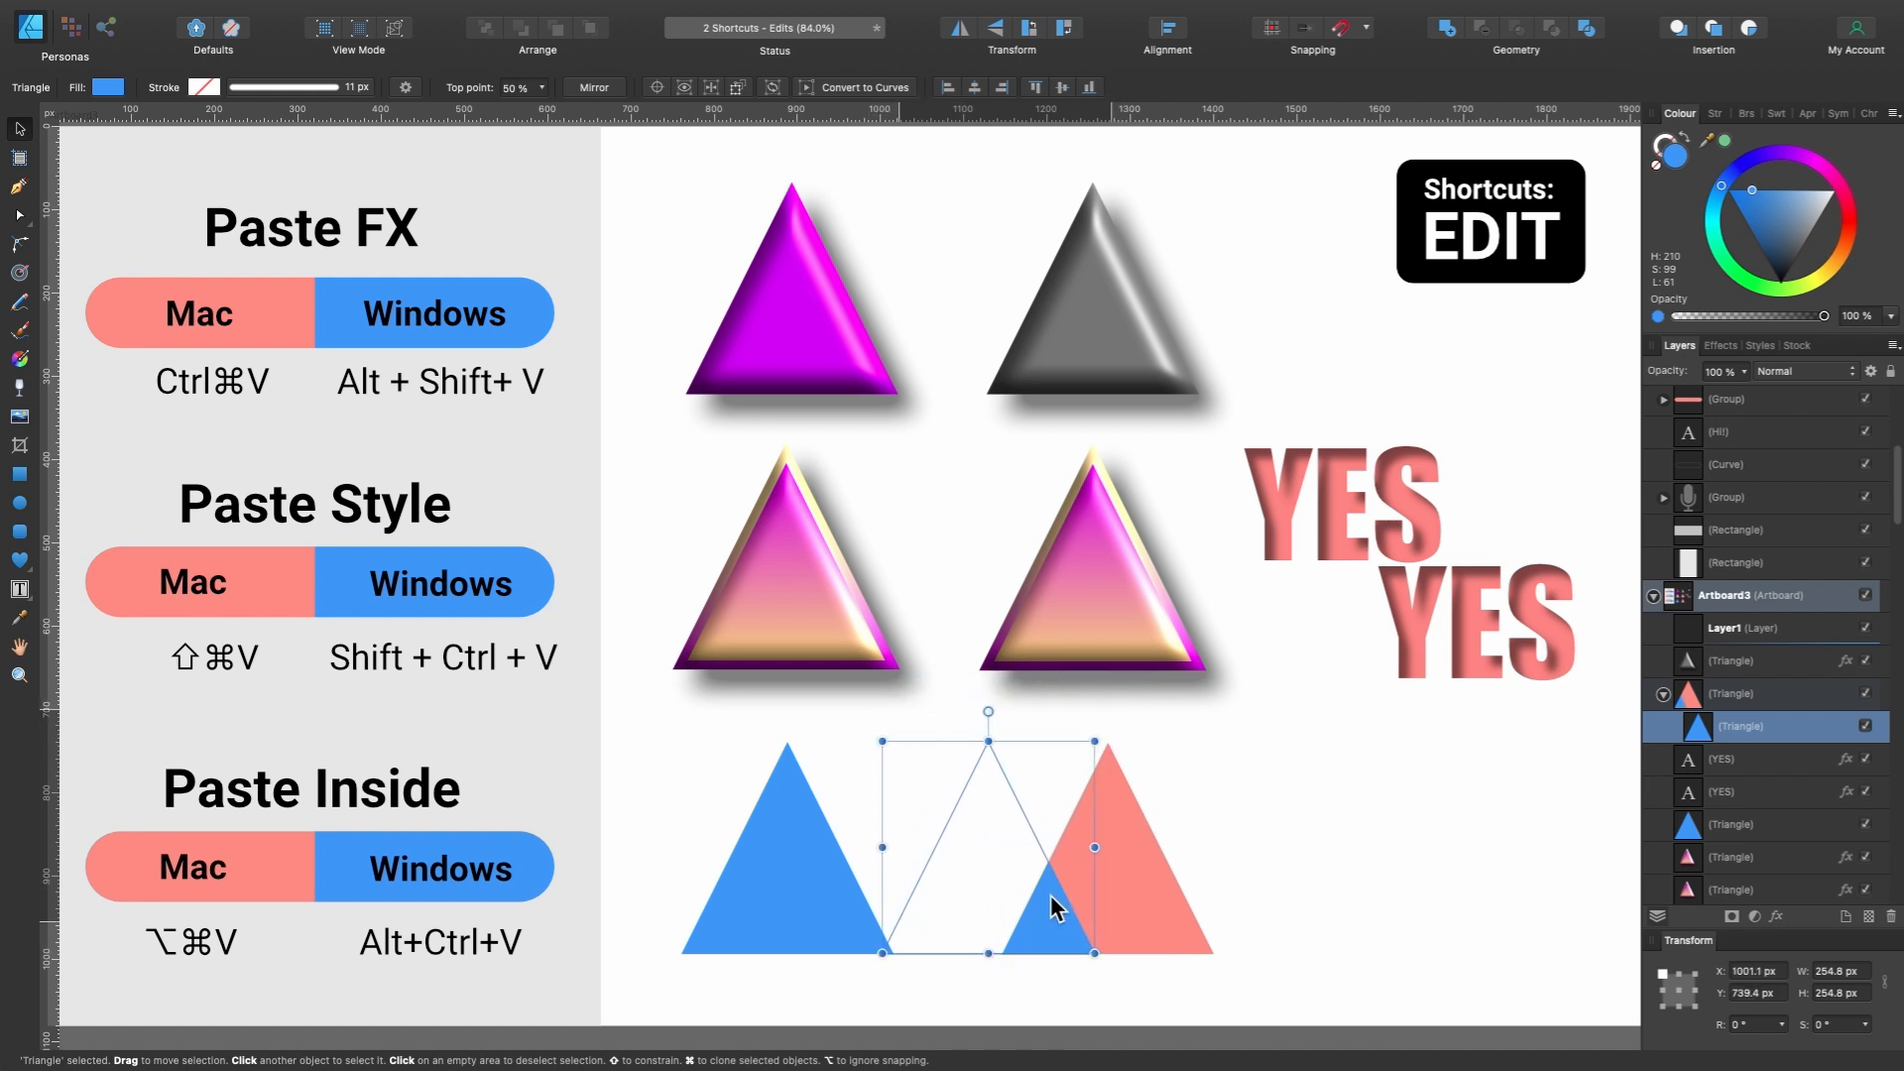
Undo the move and the inside paste of the blue triangle, then test-move the plain coral triangle and undo it.
key("super+z")
key("super+z")
key("super+z")
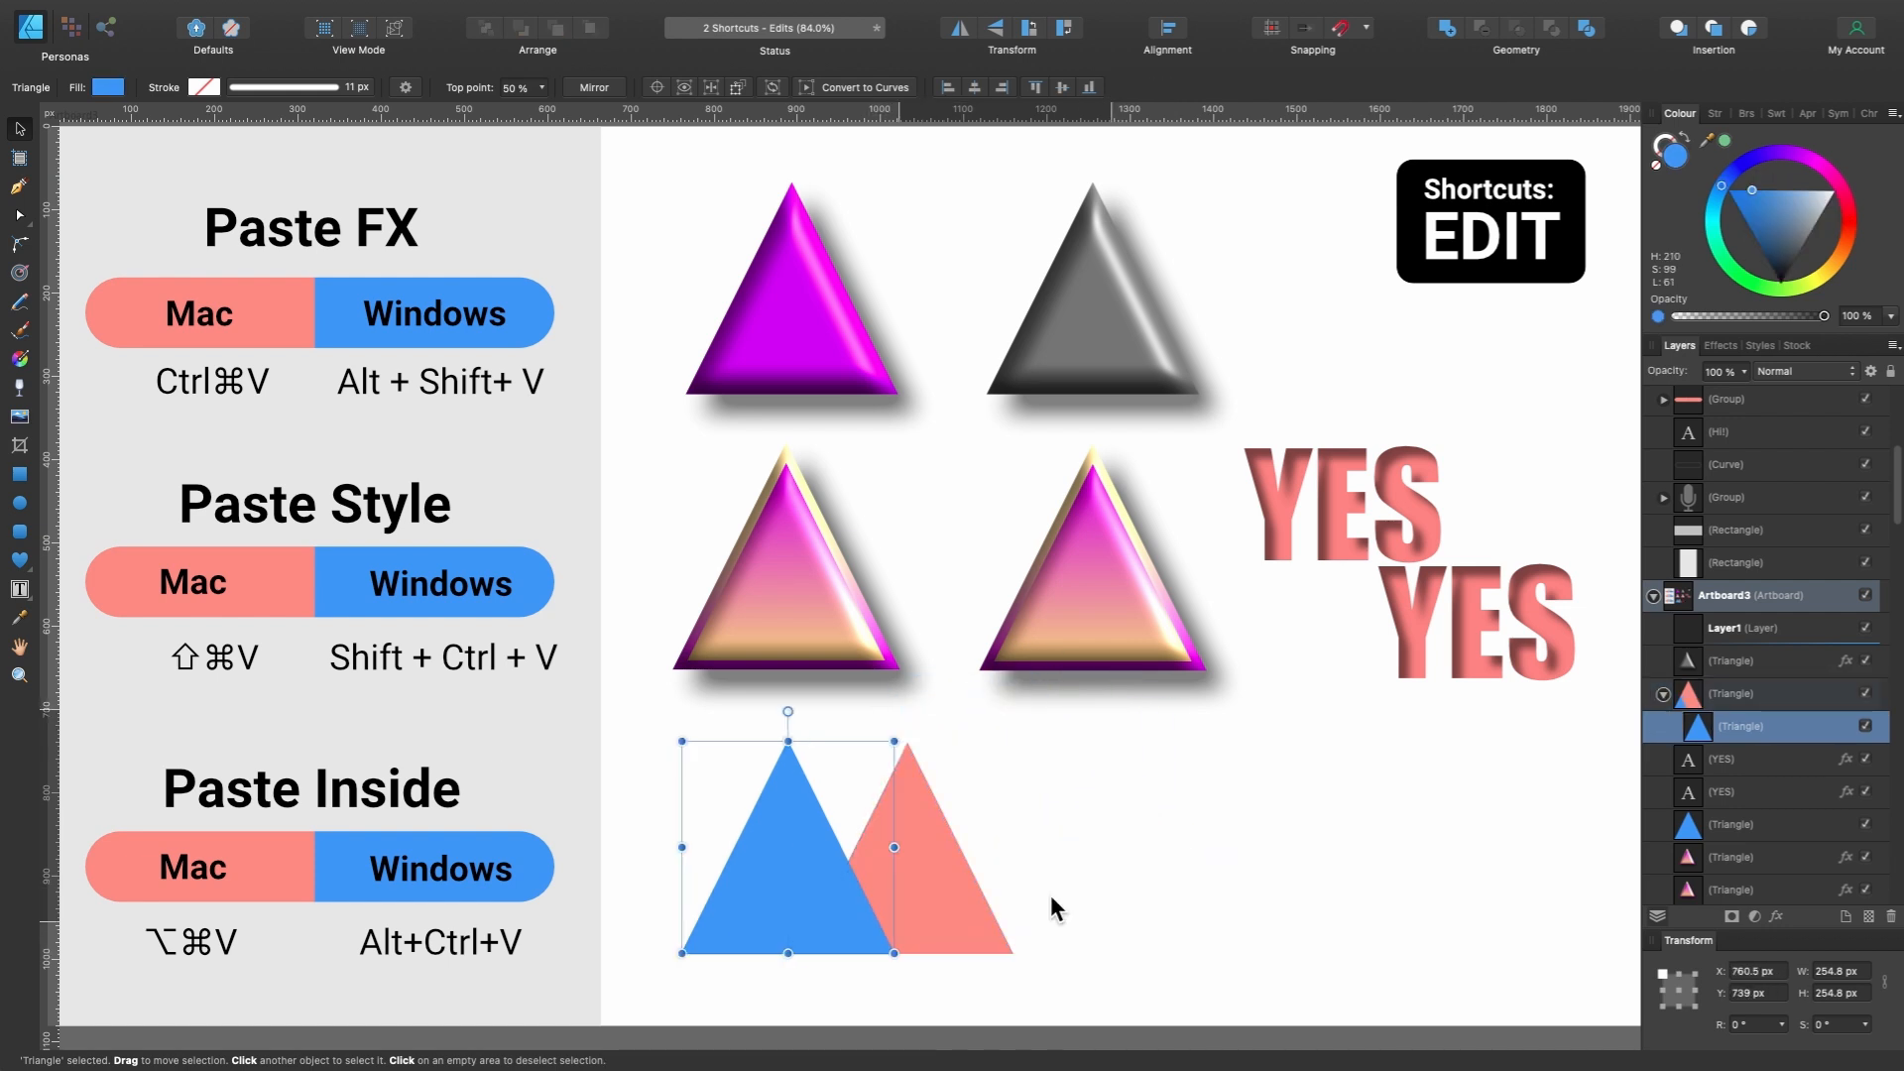
key("super+z")
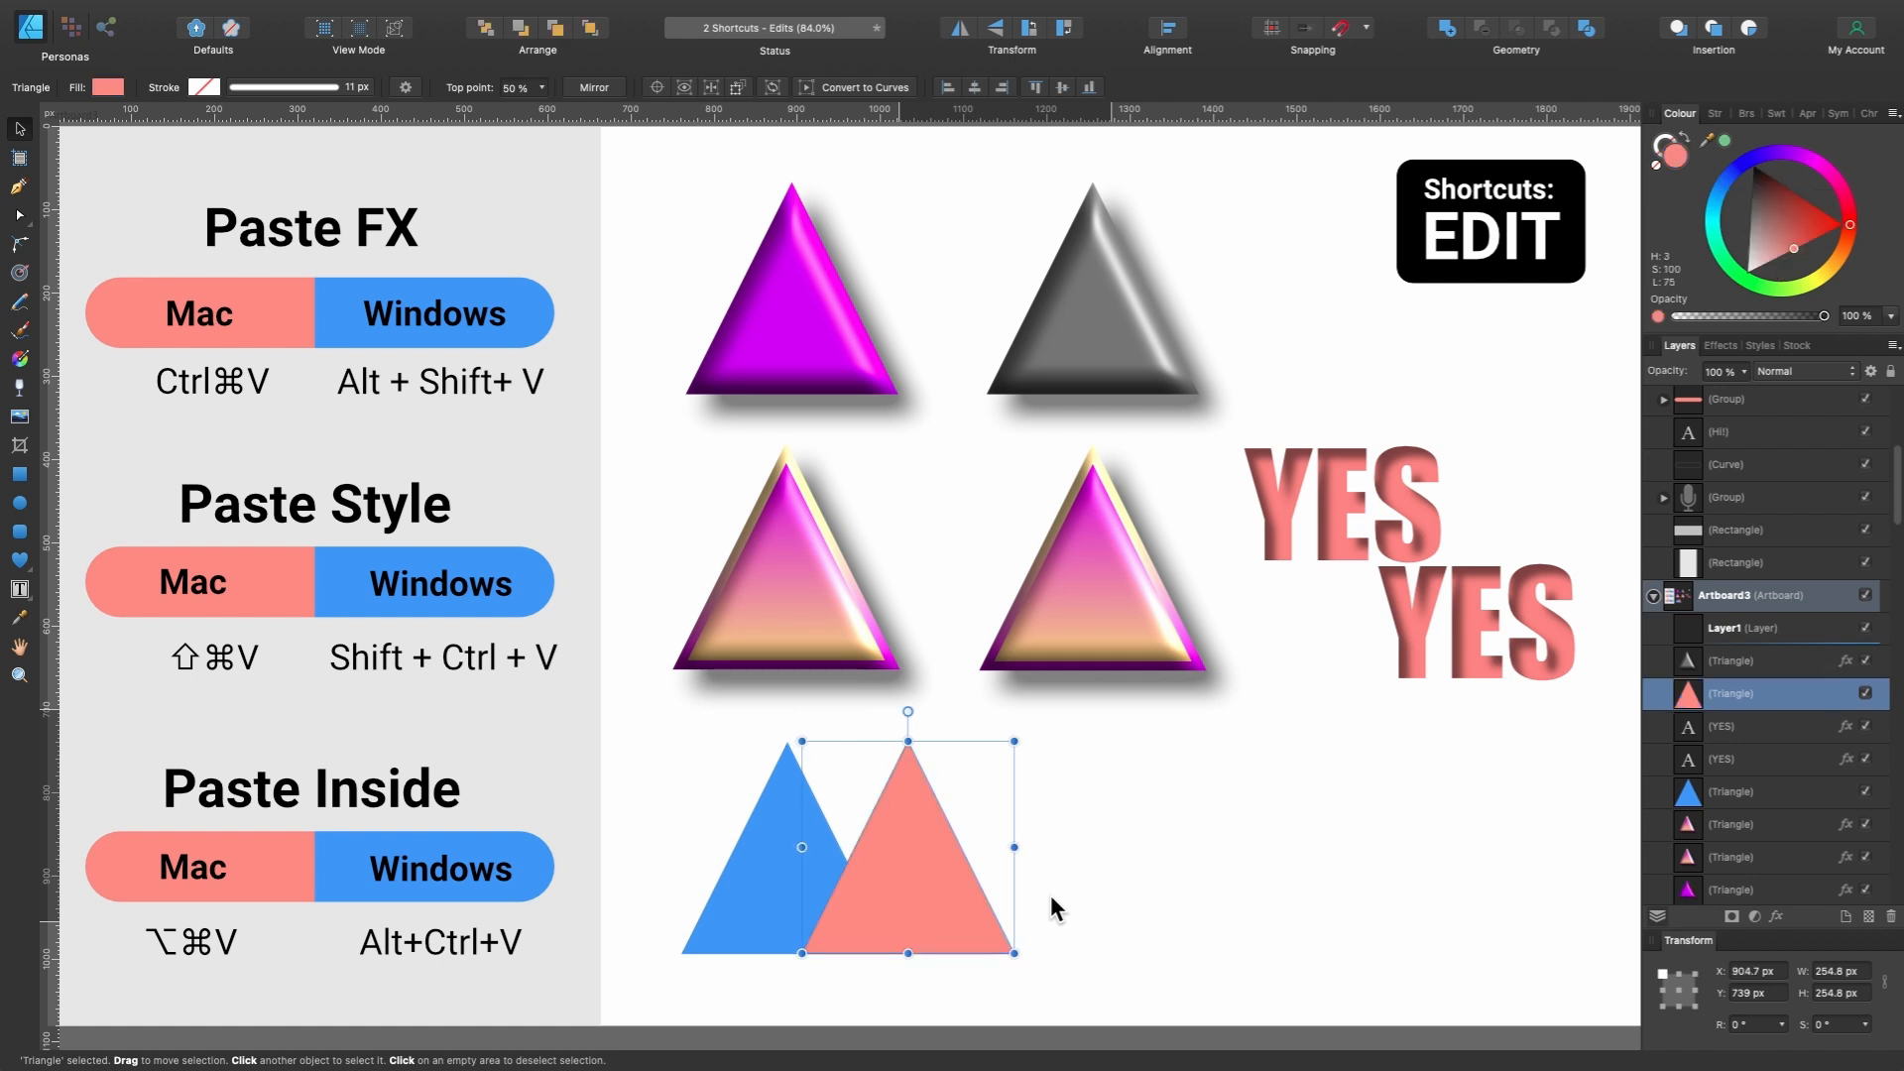
left_click_drag(900, 859, 1134, 837)
key("super+z")
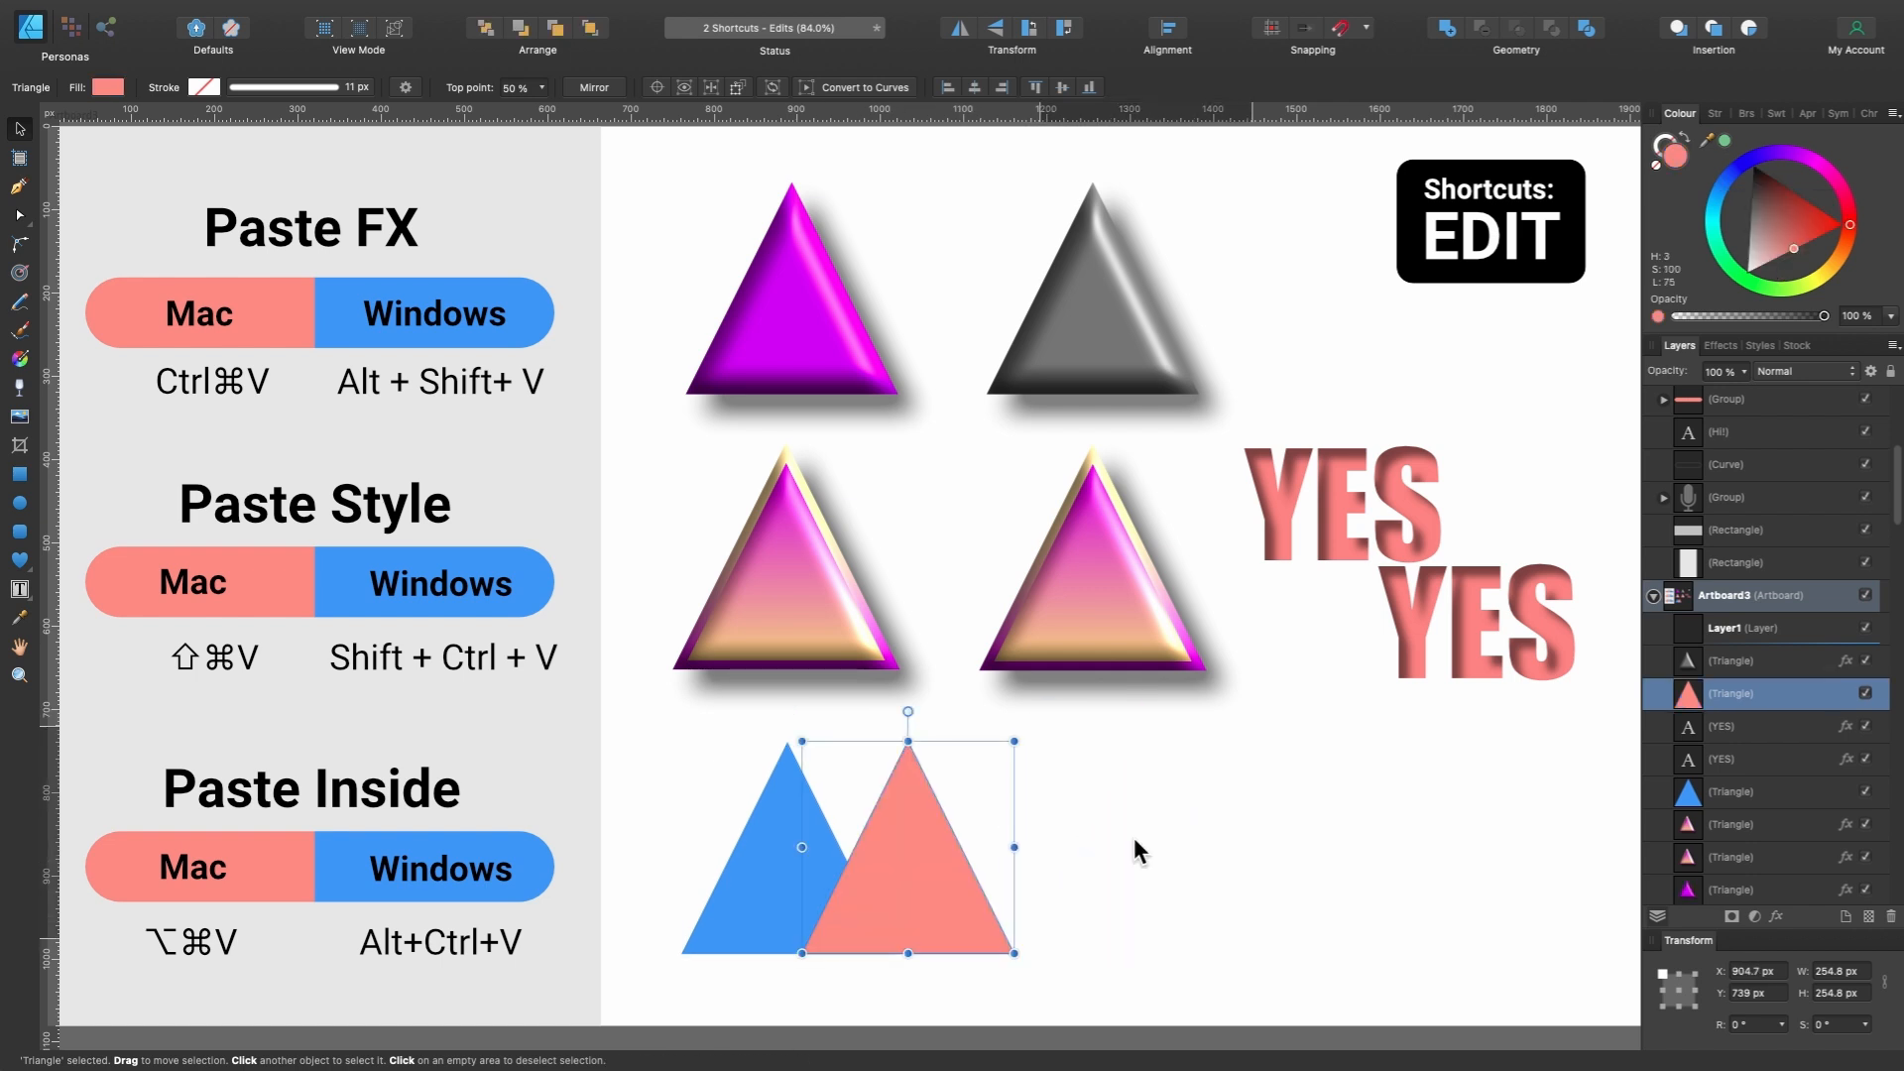
Cut the blue triangle, paste it inside the coral triangle, and move the combined shape to the right.
left_click(777, 905)
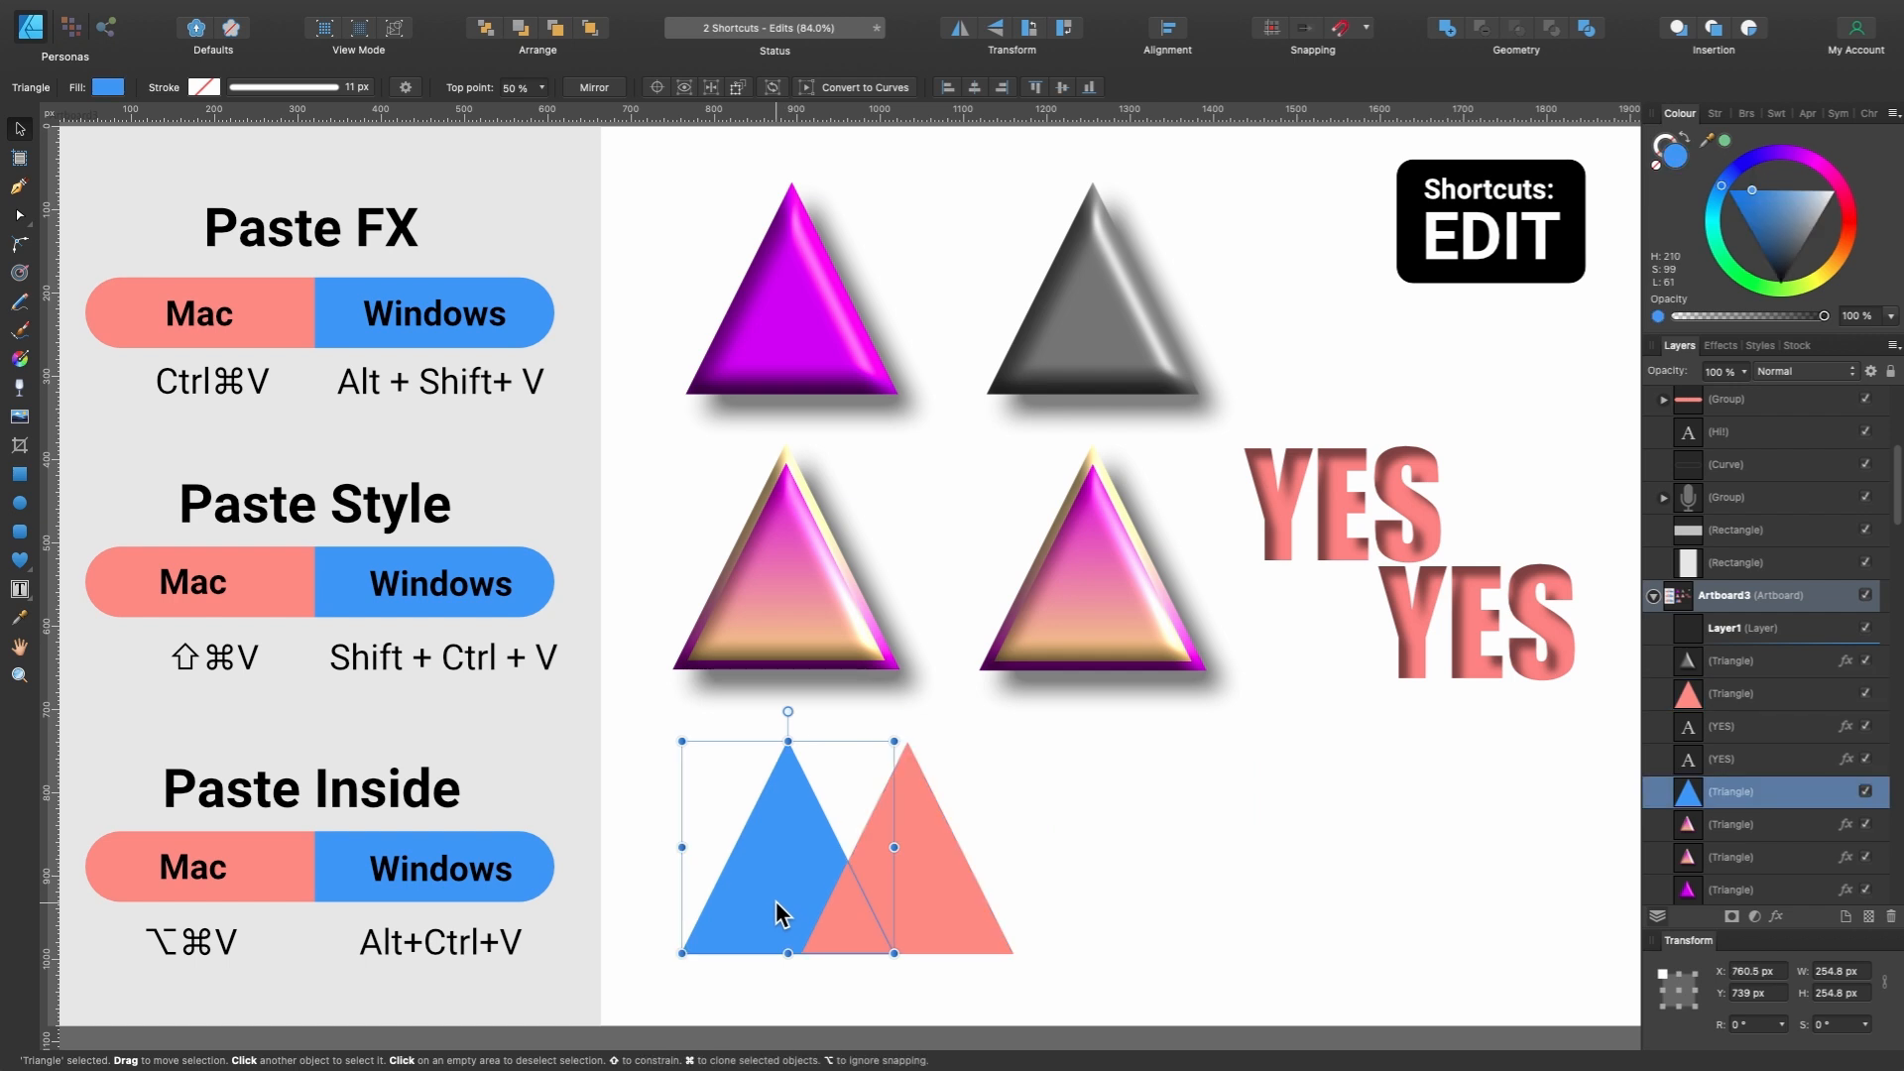
key("Delete")
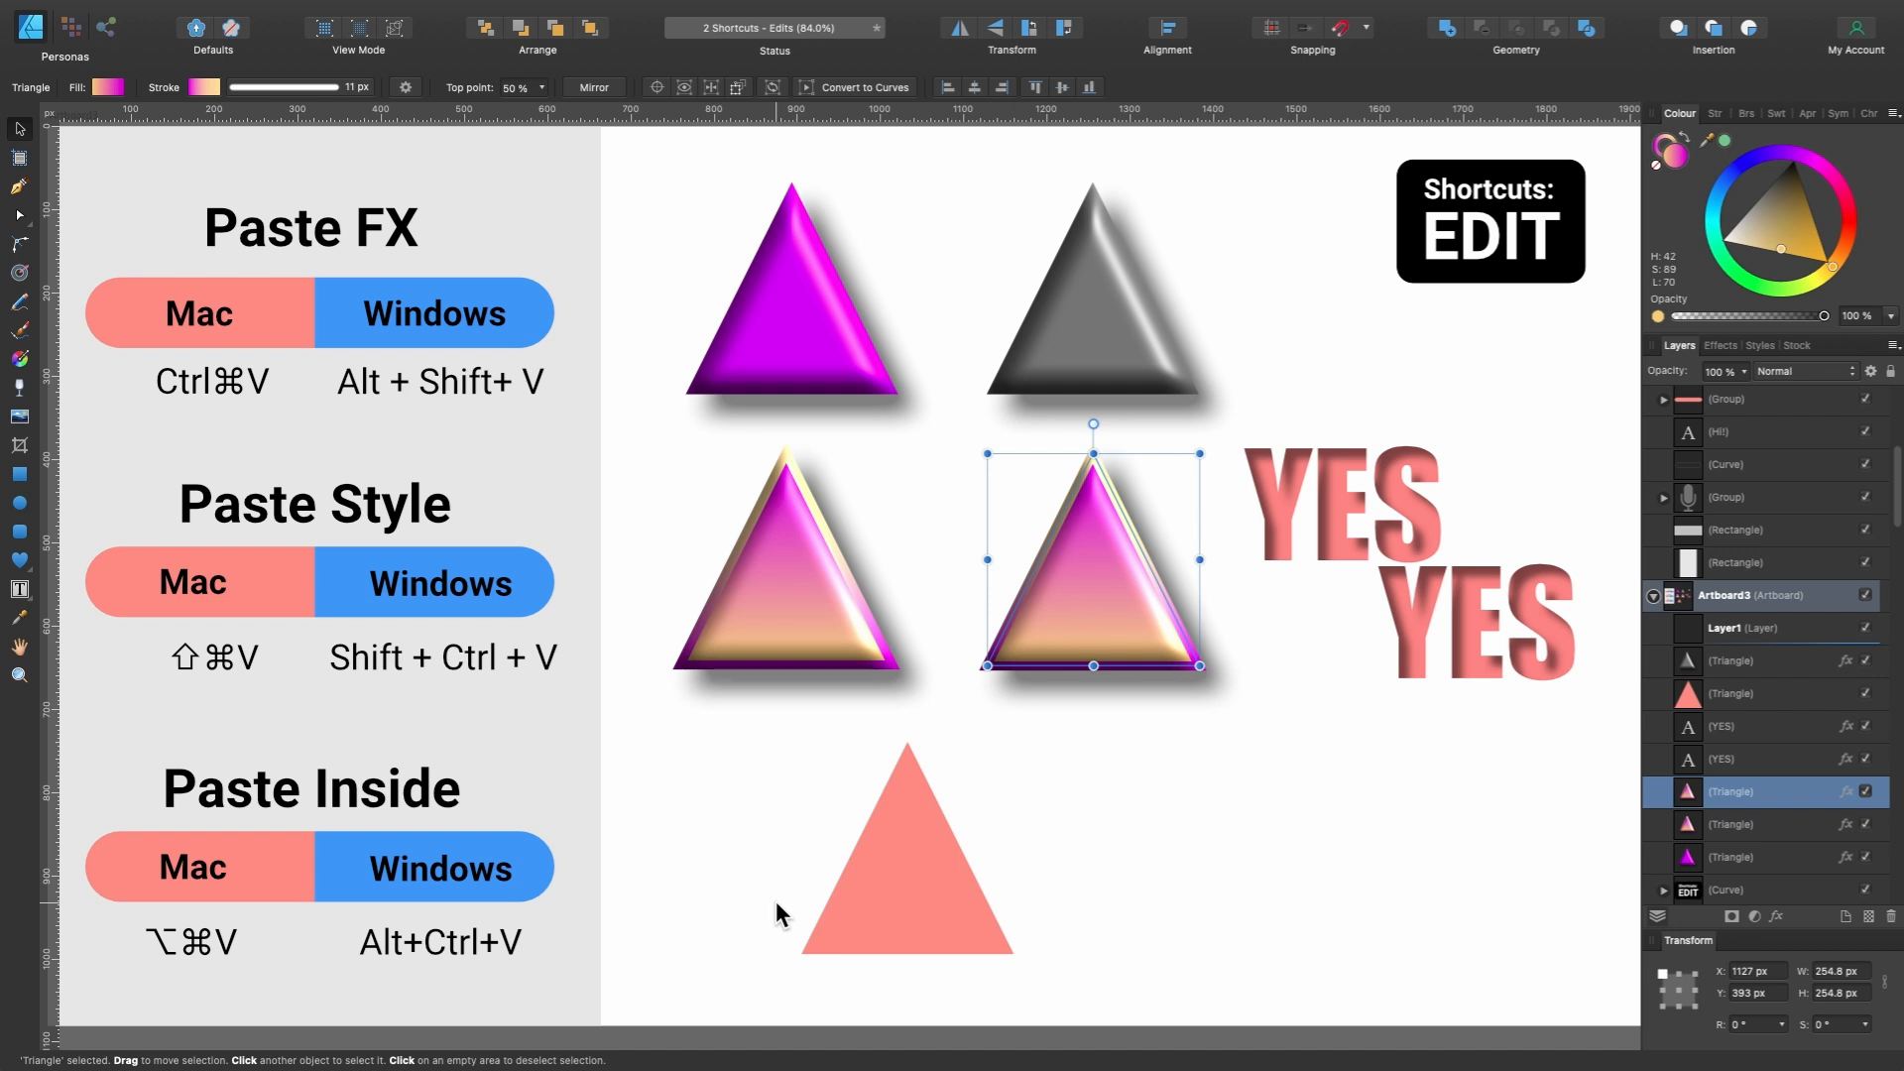
left_click(889, 883)
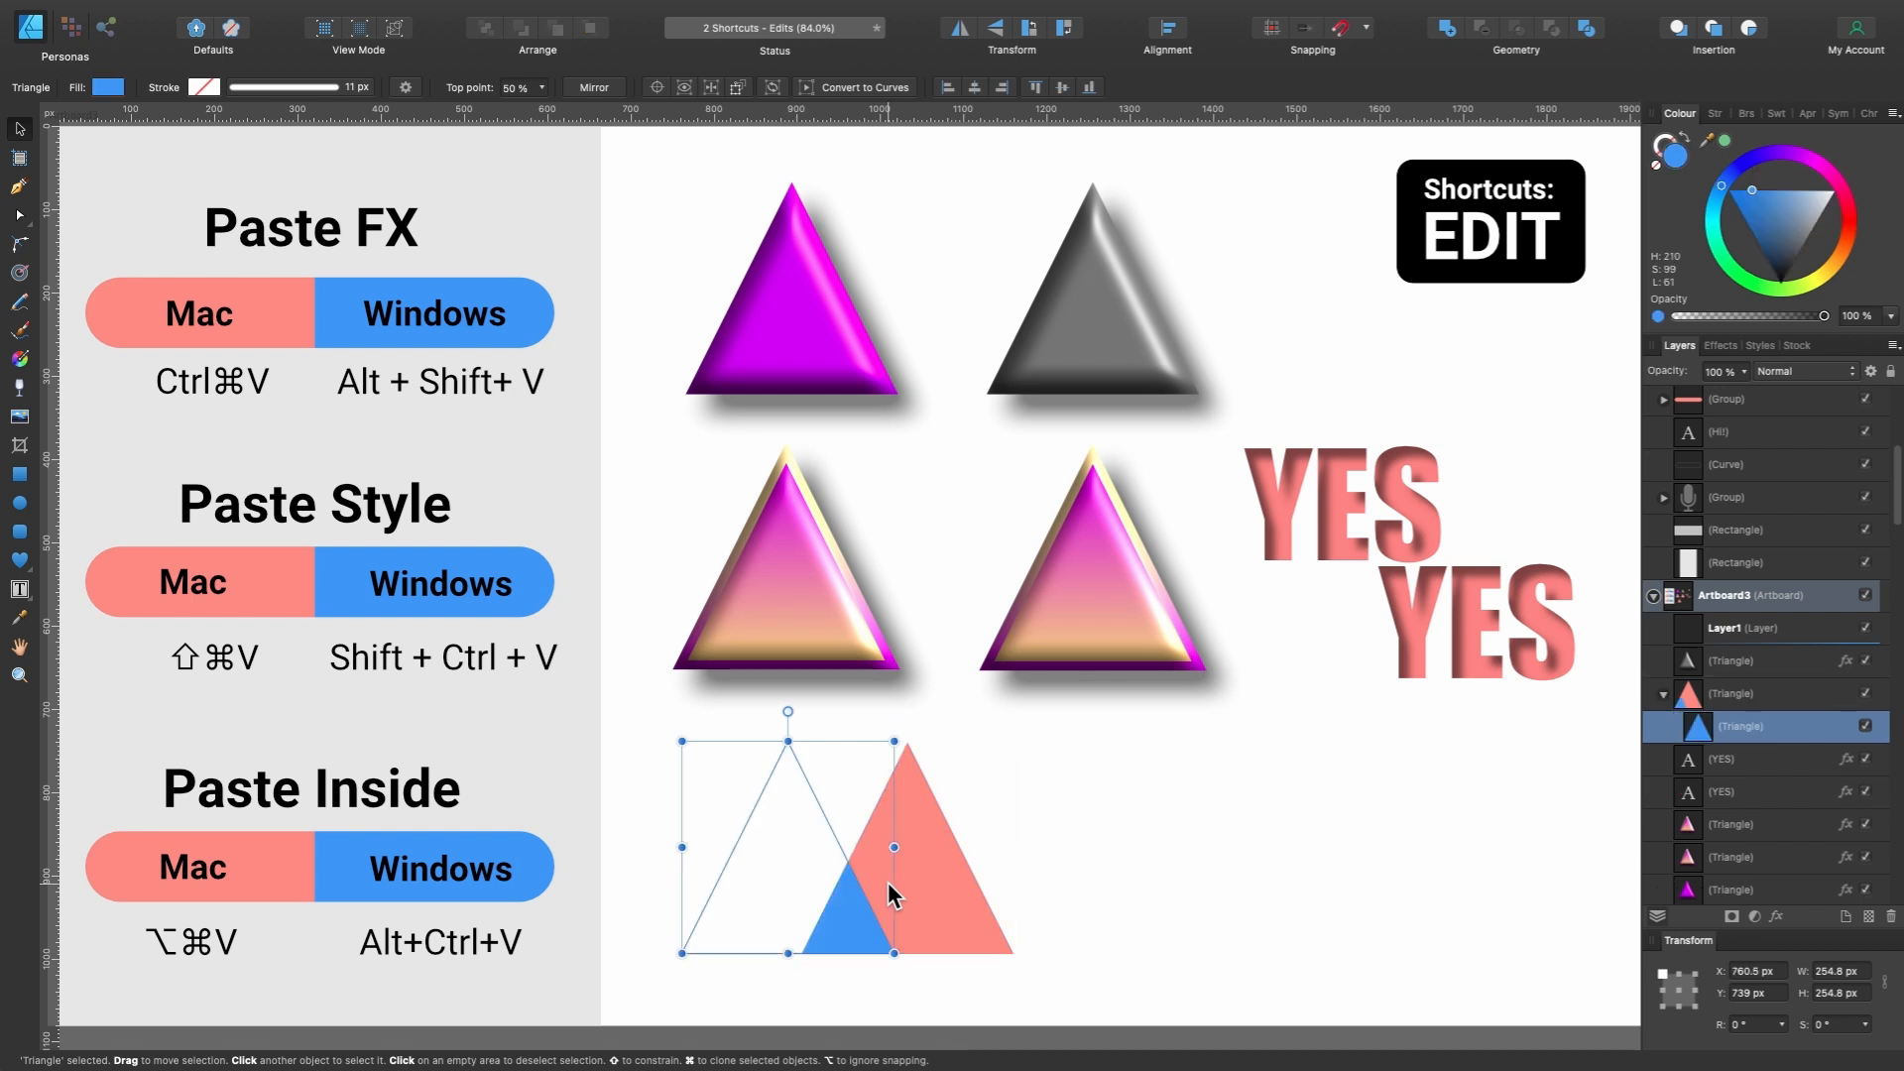
left_click(888, 883)
left_click_drag(922, 878, 1030, 869)
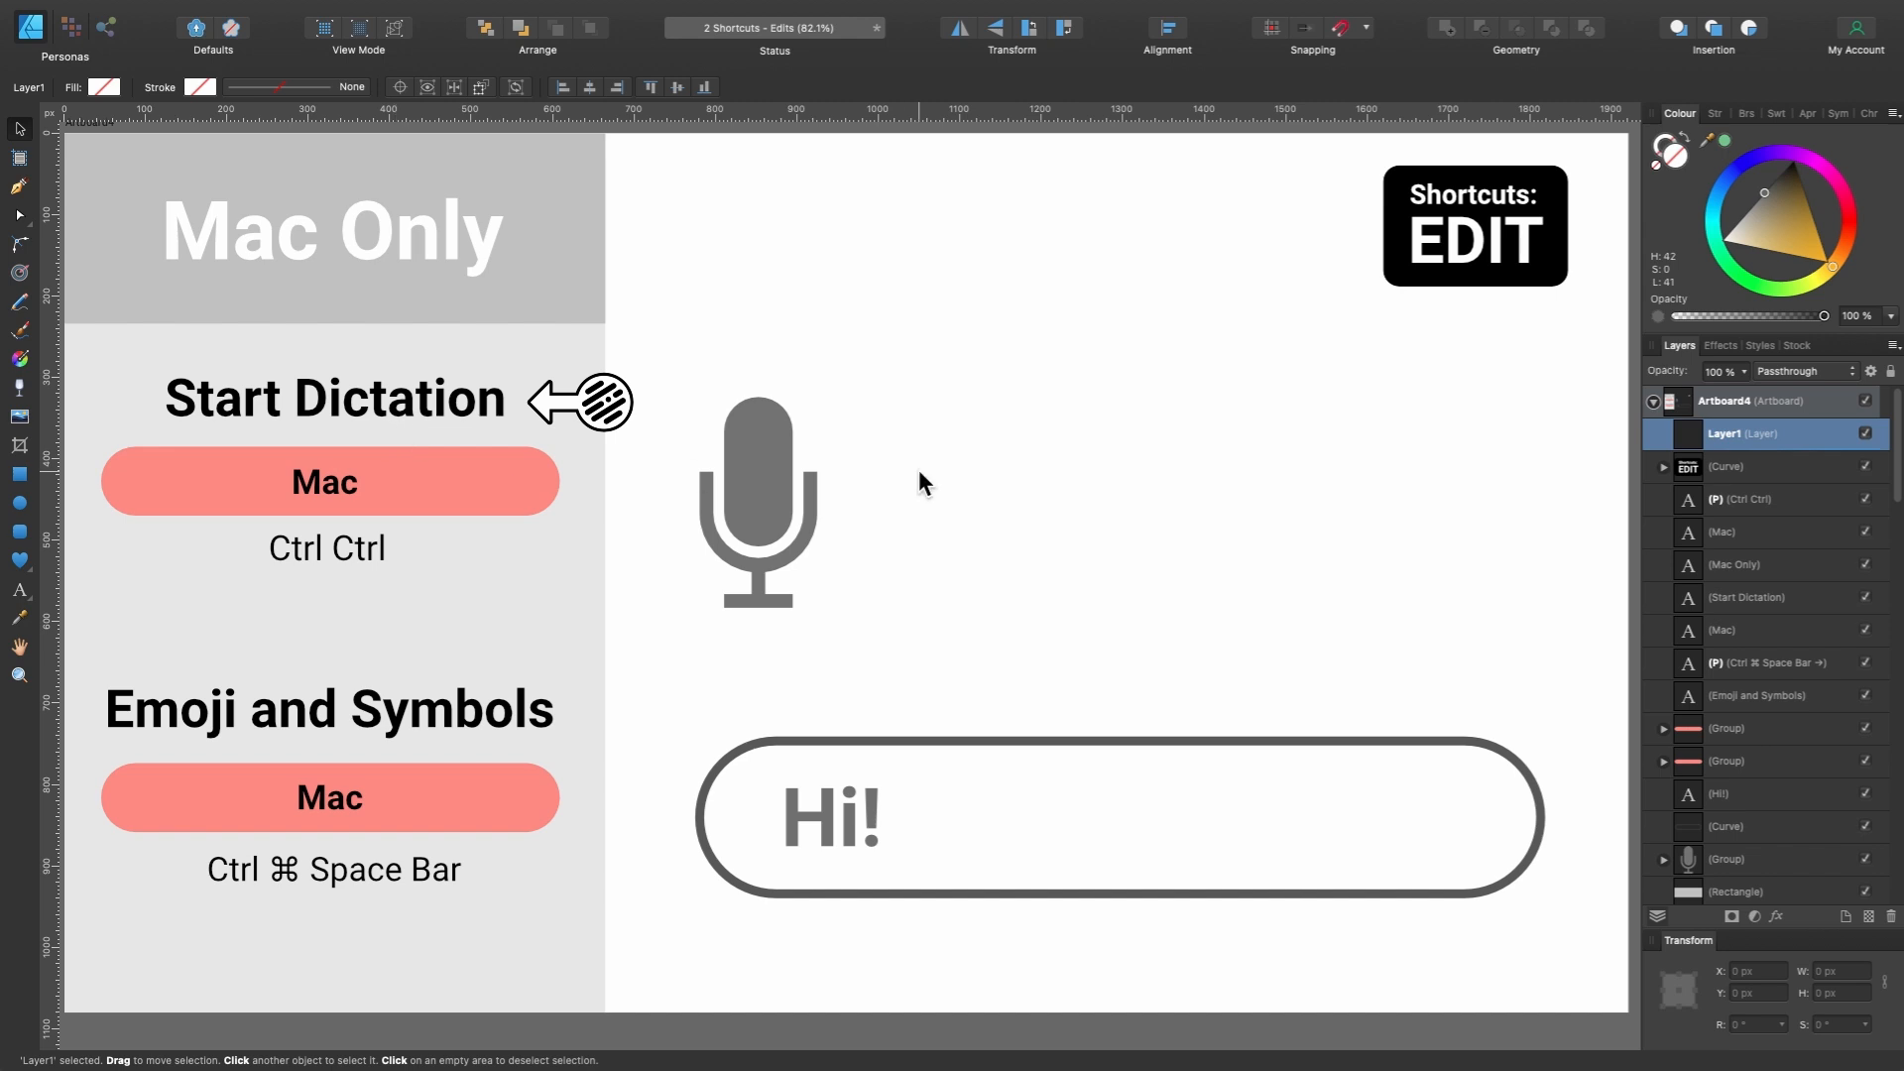
Create a text frame about 758 by 268 px beside the microphone and dictate "And you can see my microphone is activated" into it.
key("t")
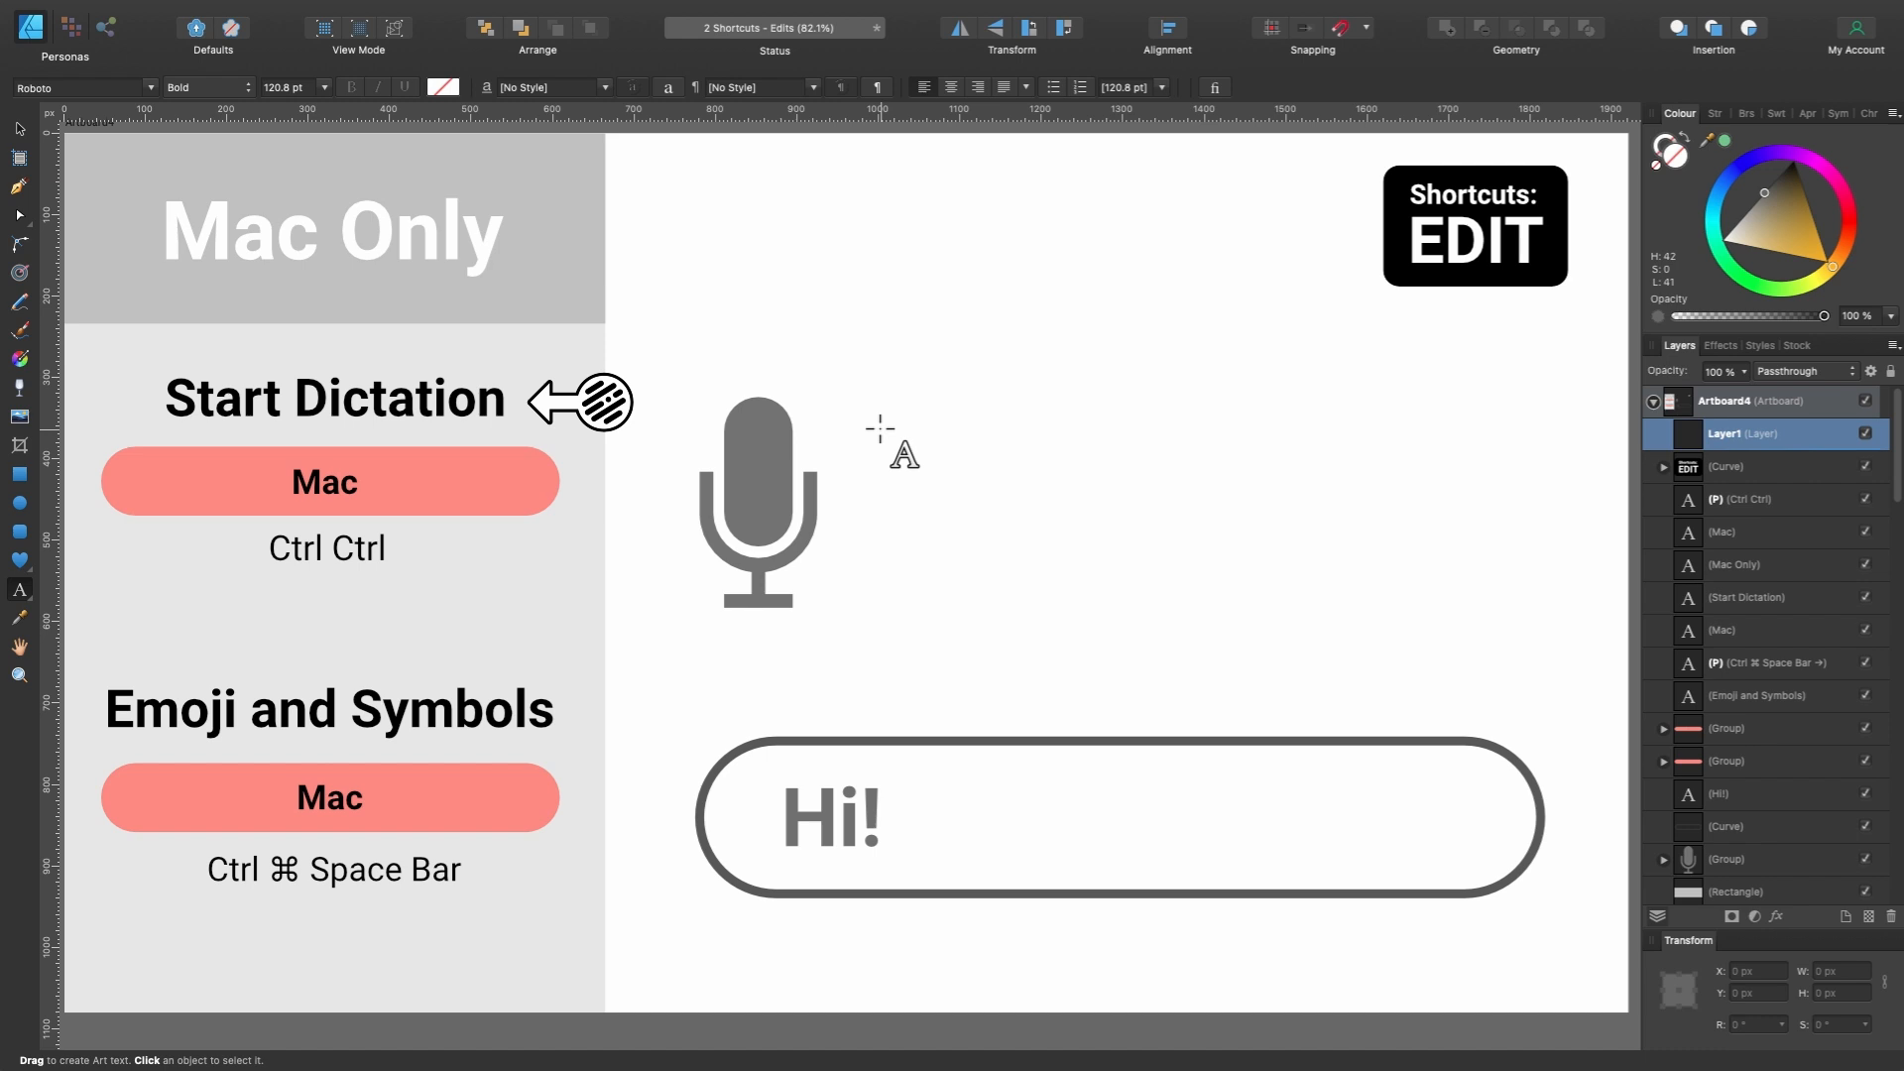
key("t")
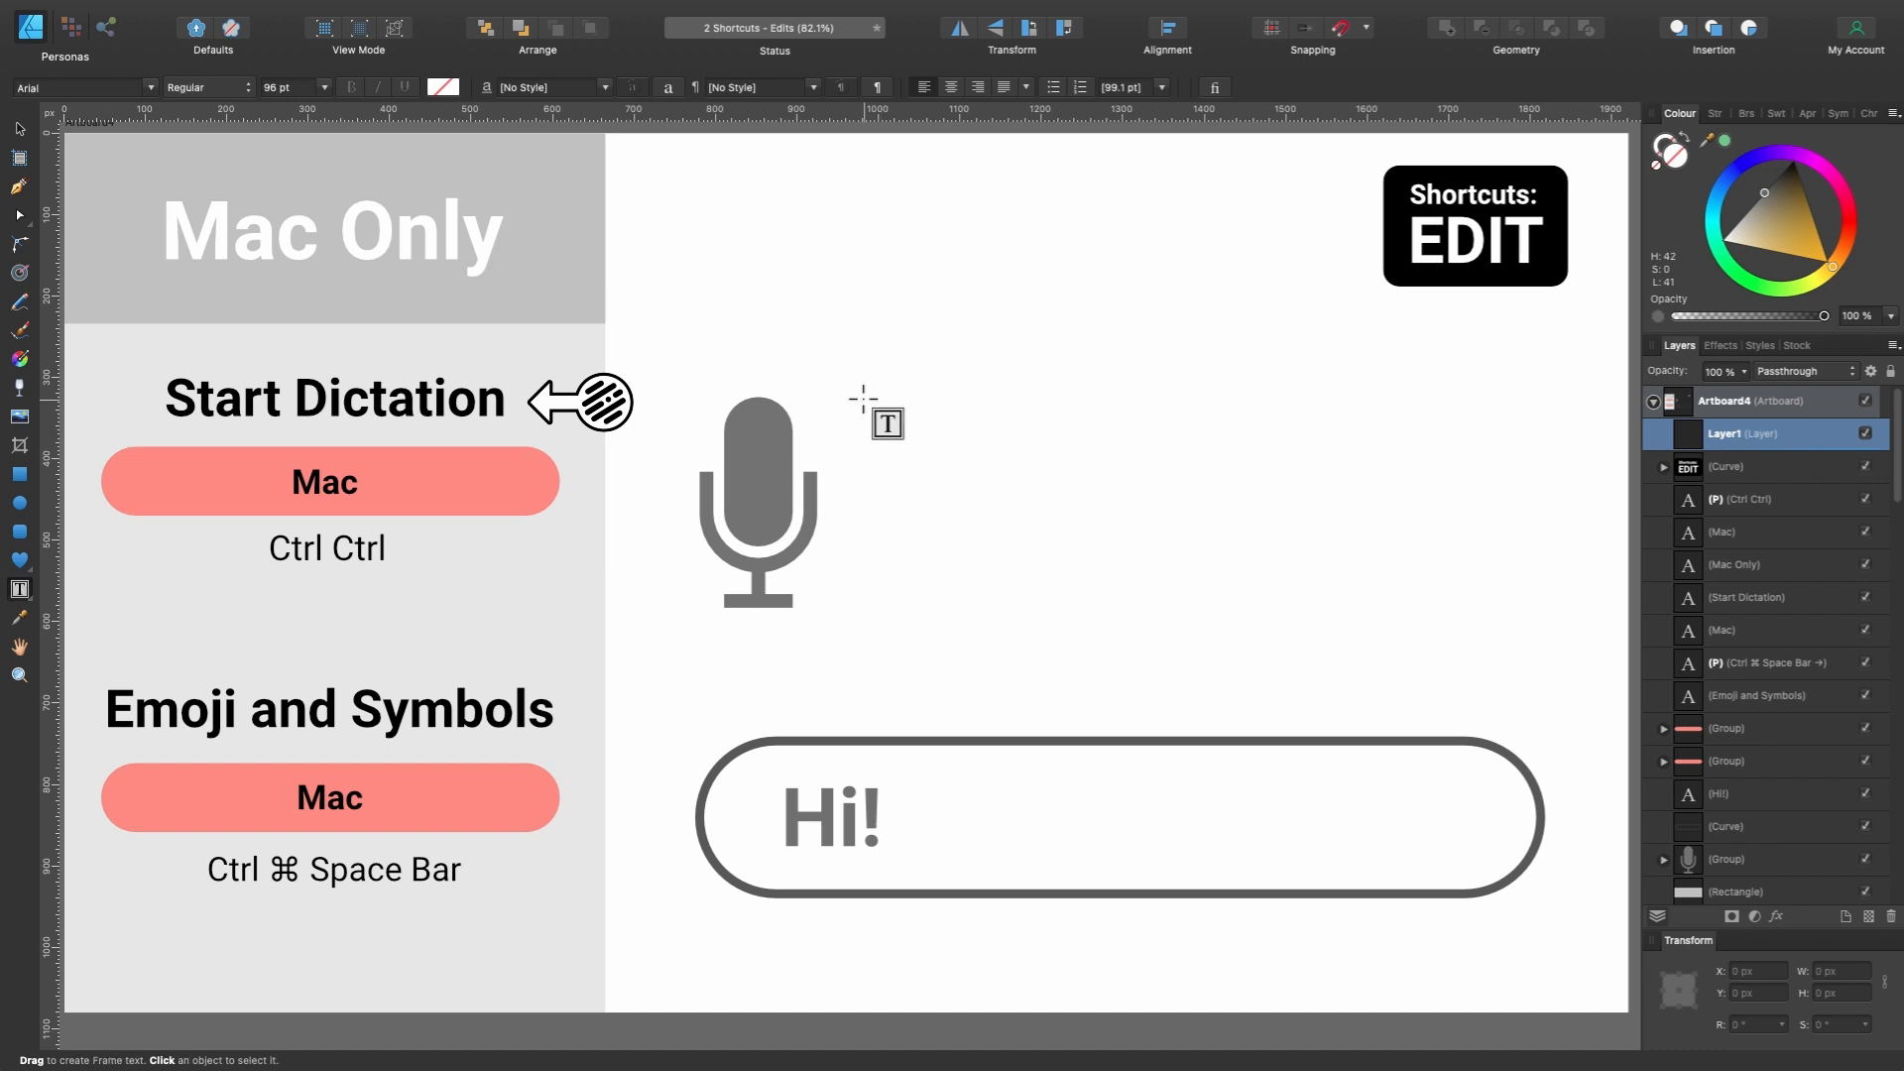
left_click_drag(863, 400, 1482, 618)
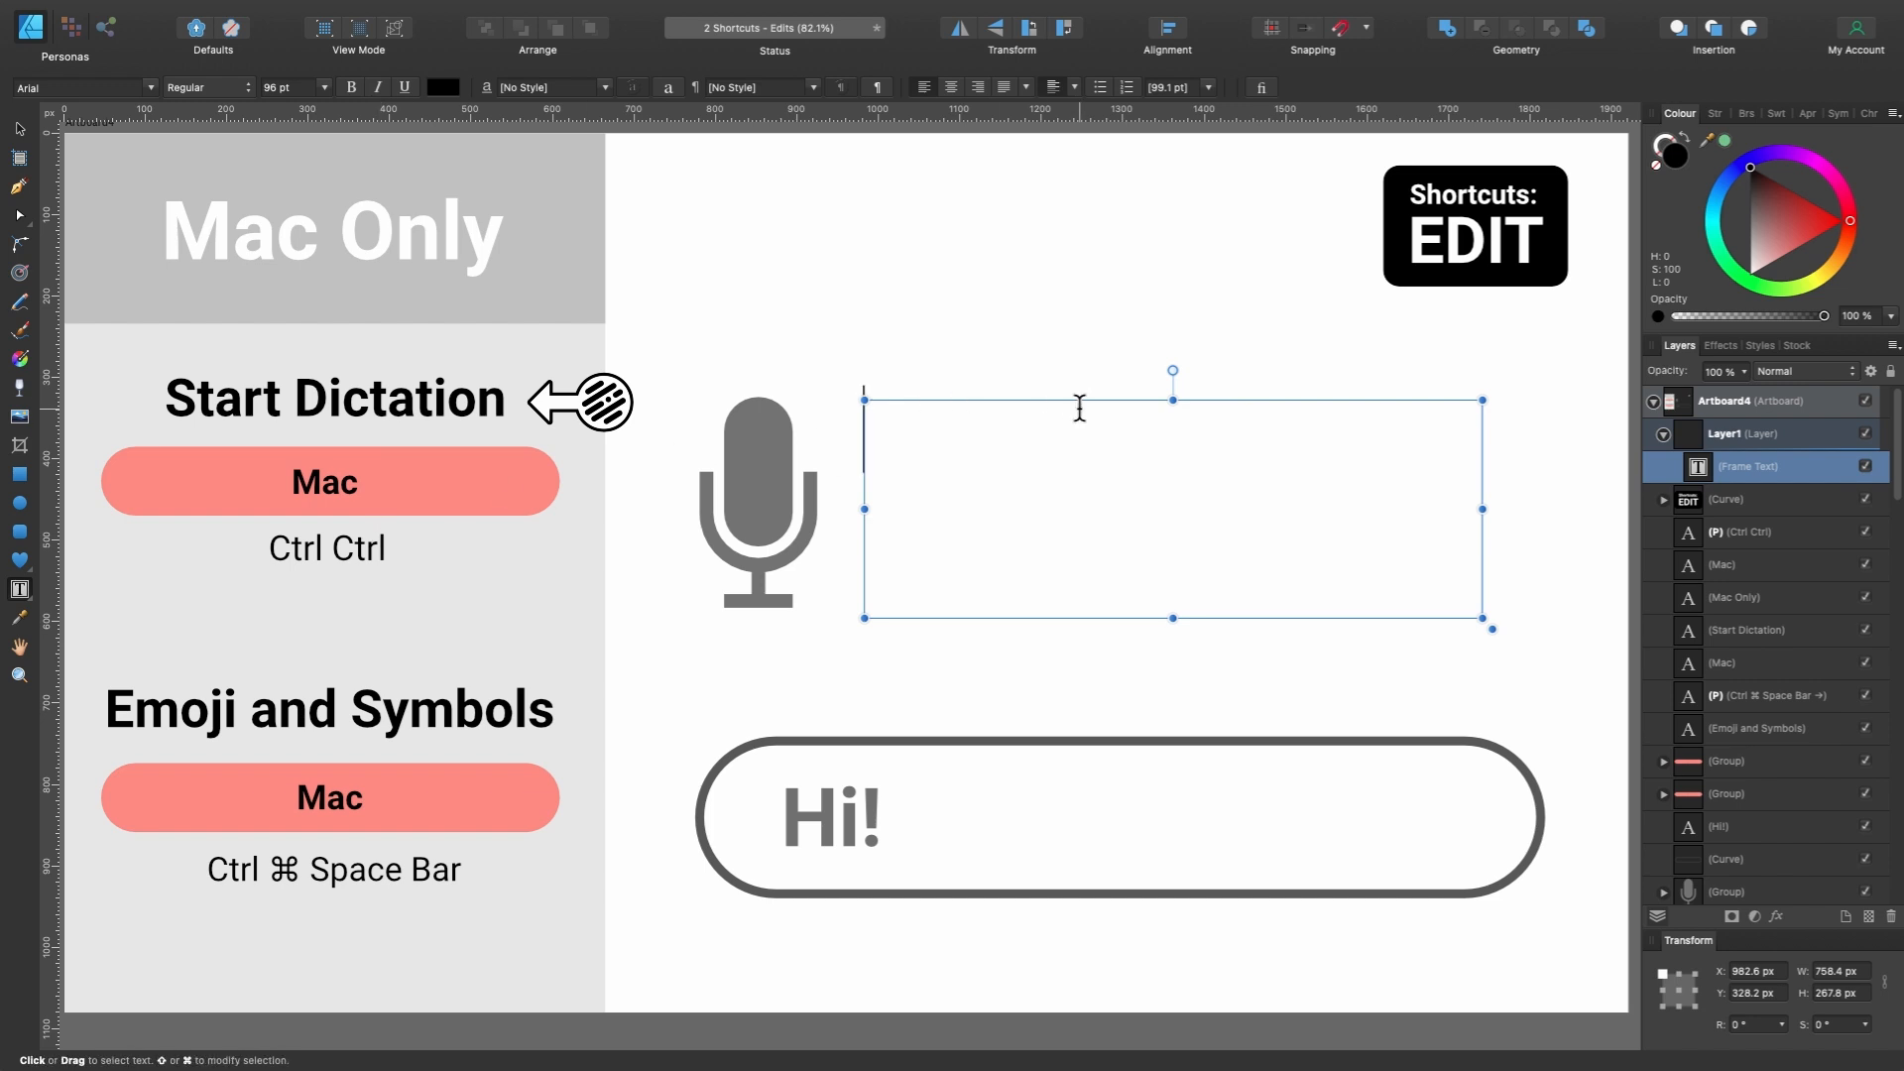
key("ctrl")
key("ctrl")
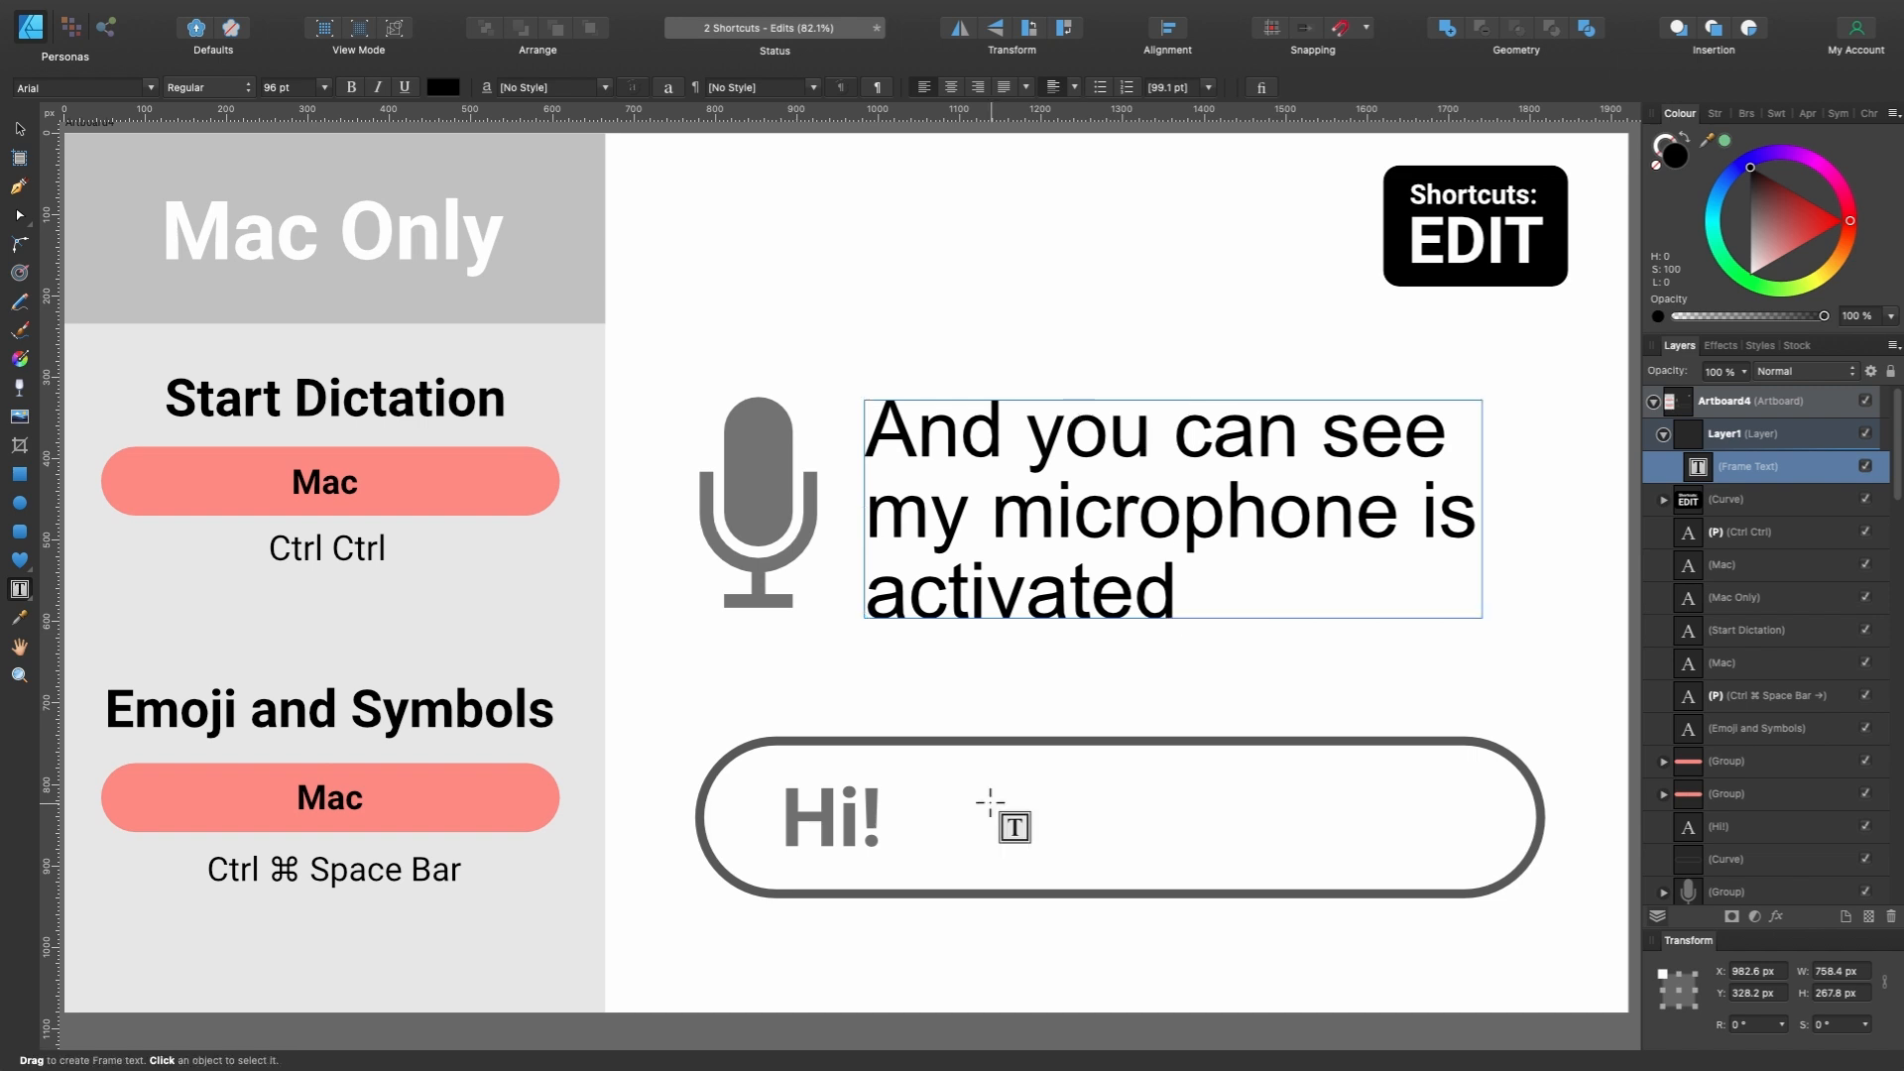
key("Escape")
Start an art text after "Hi!" in the rounded box and dictate "See you later" into it.
key("t")
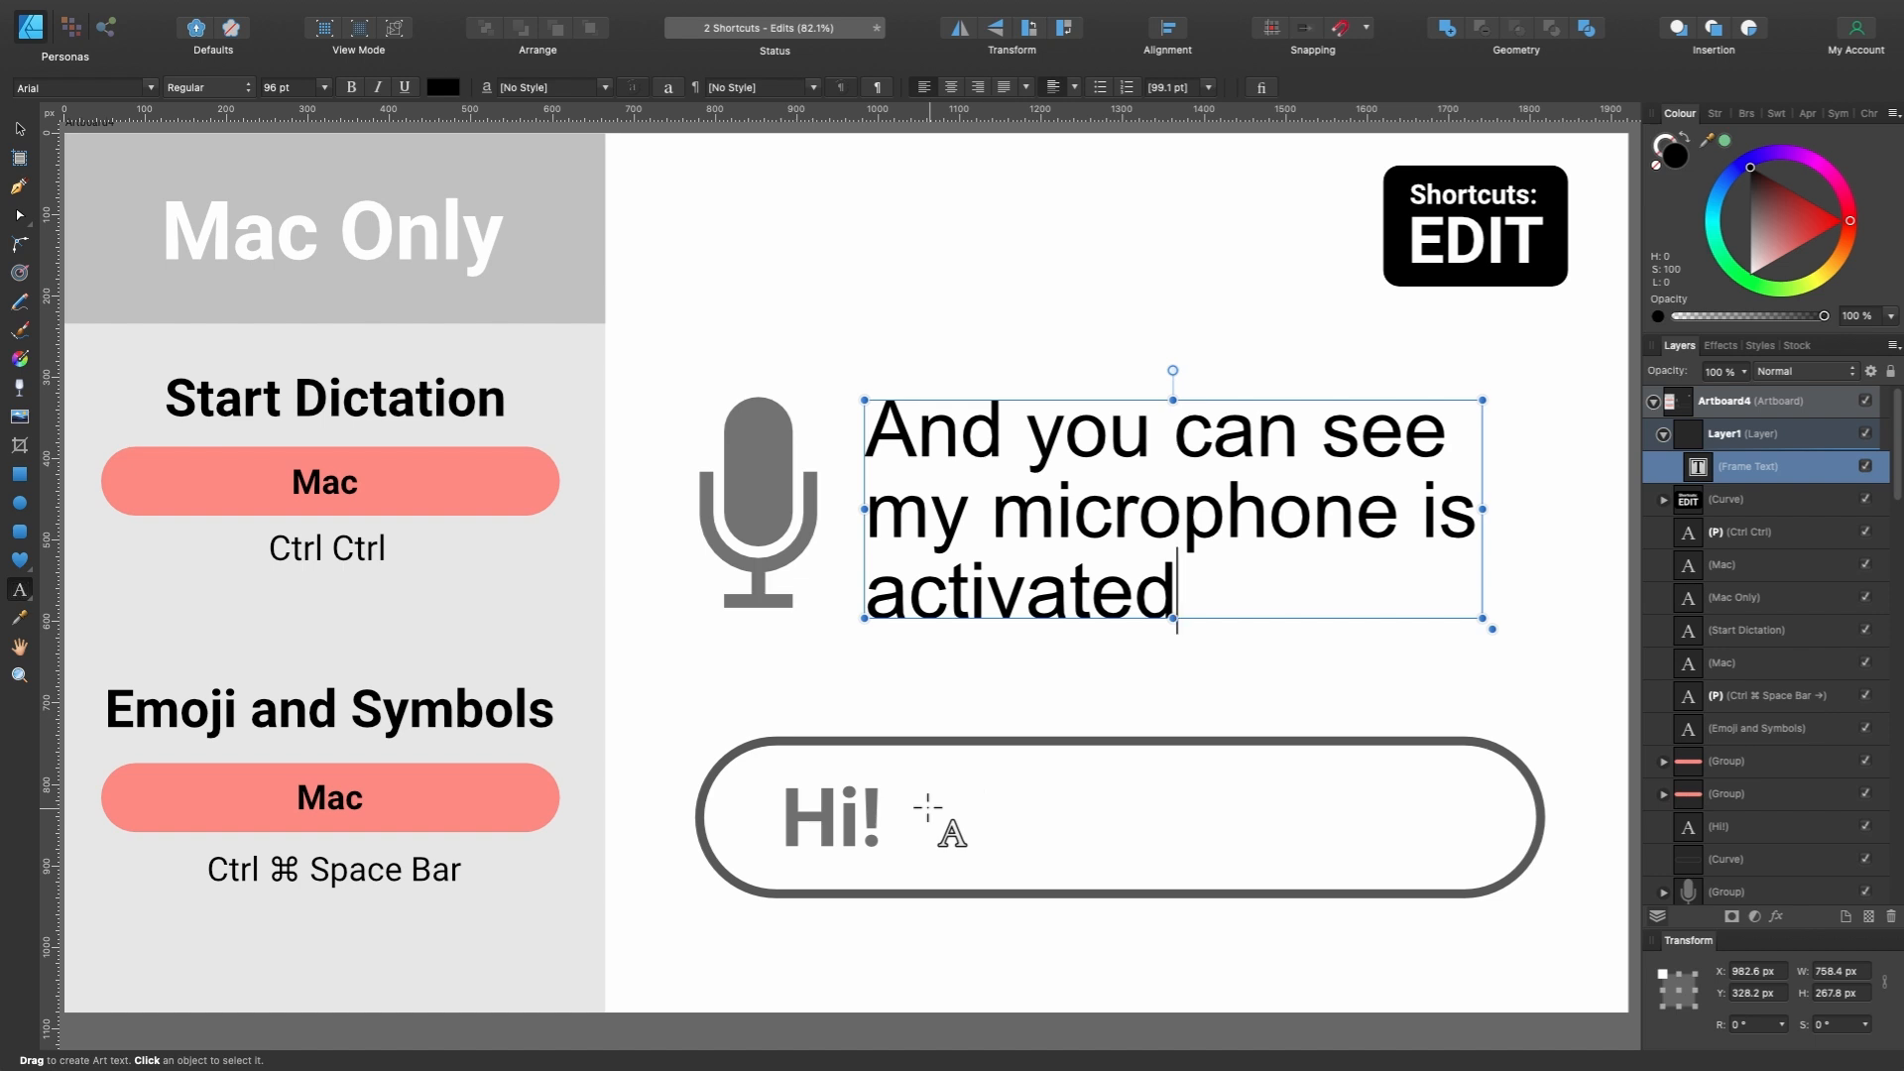
left_click_drag(908, 787, 1026, 847)
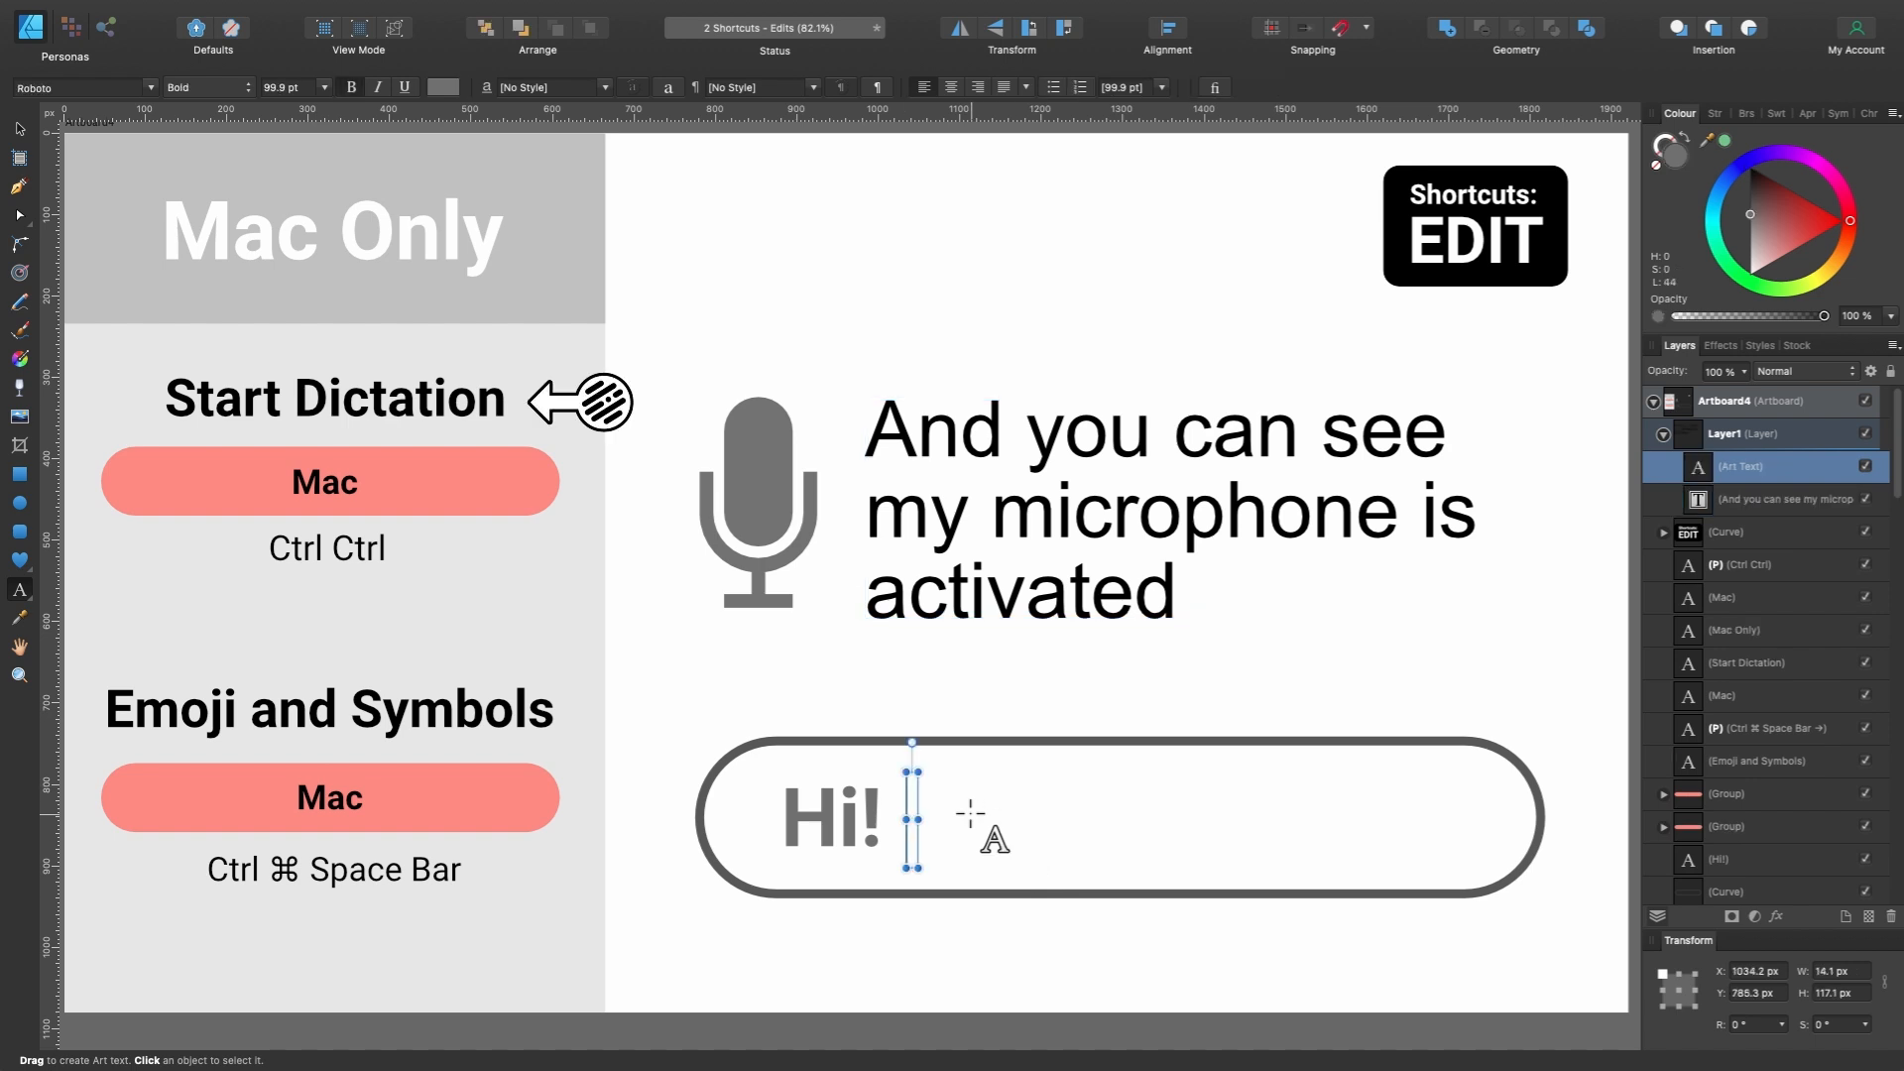
key("ctrl")
key("ctrl")
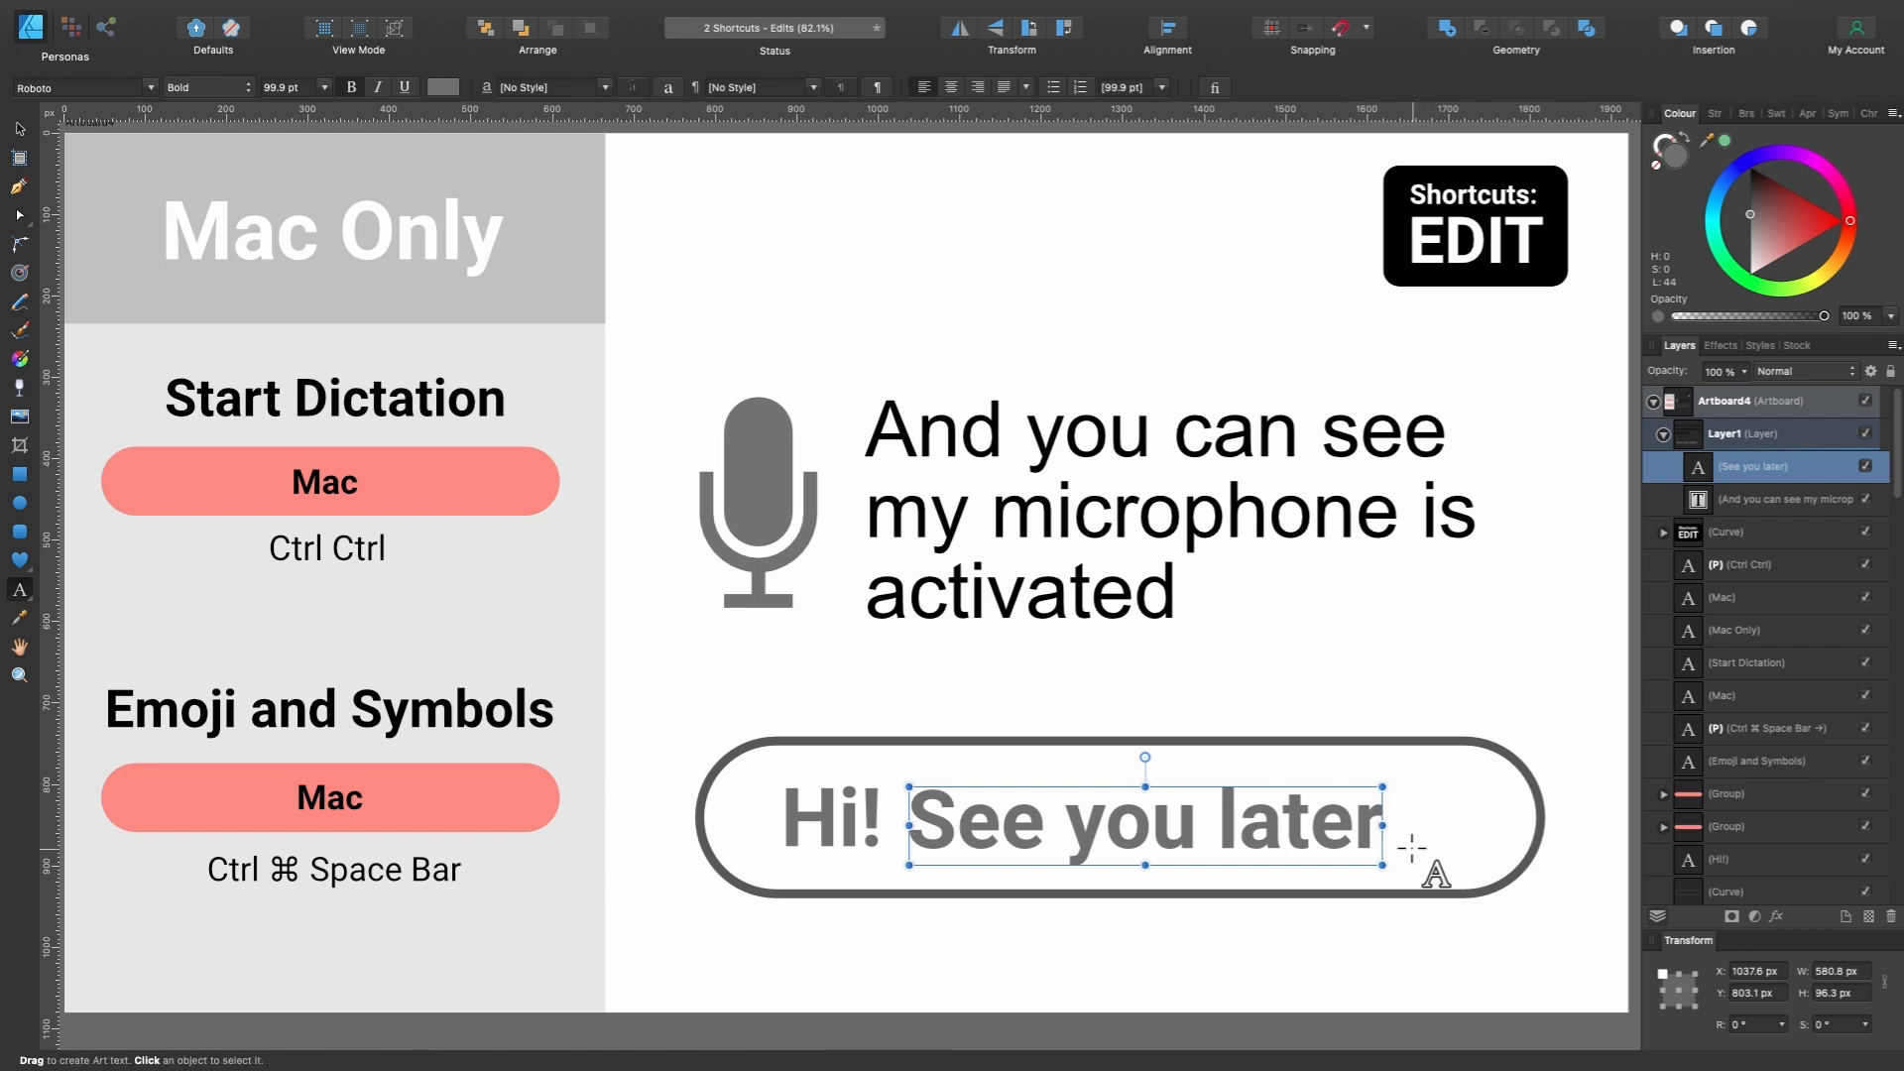
Insert the default yellow OK-hand emoji at the end of the "See you later" text and inspect it up close.
key("ctrl+super+space")
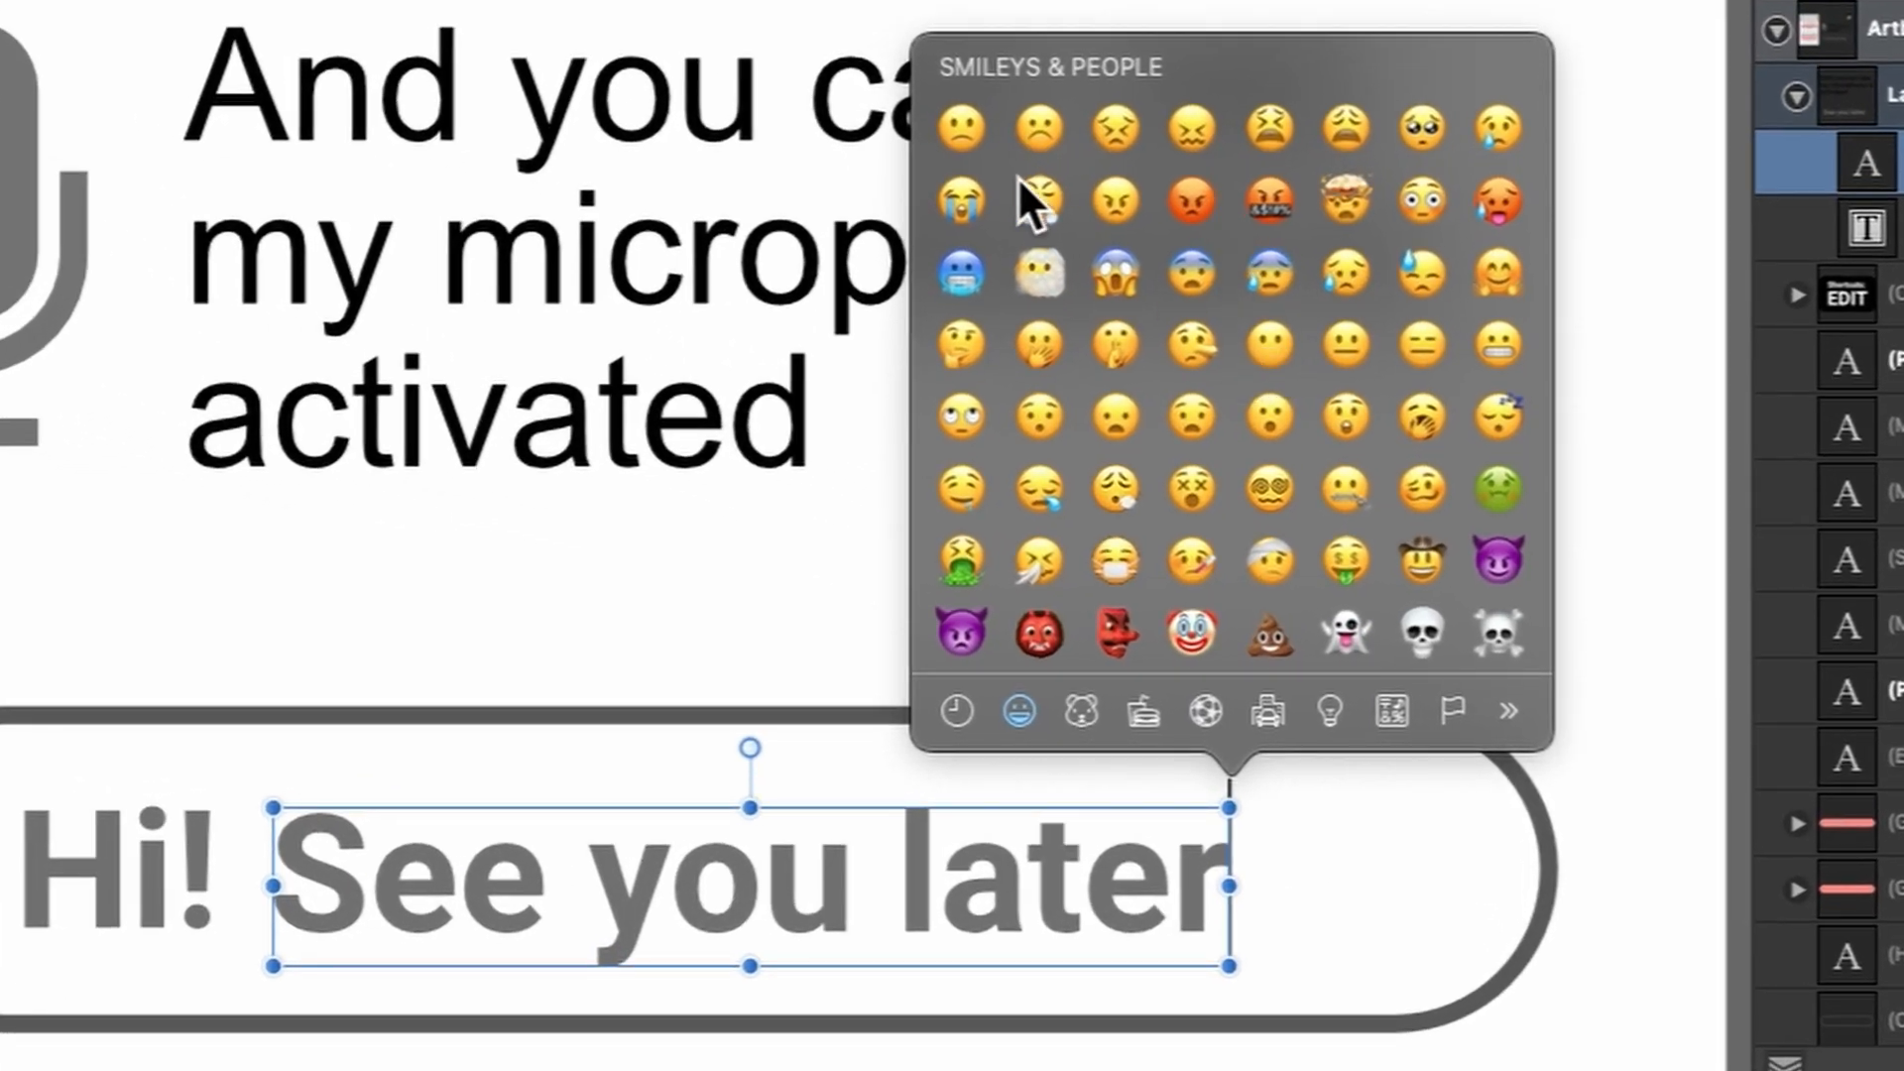
scroll(1348, 442, "down", 8)
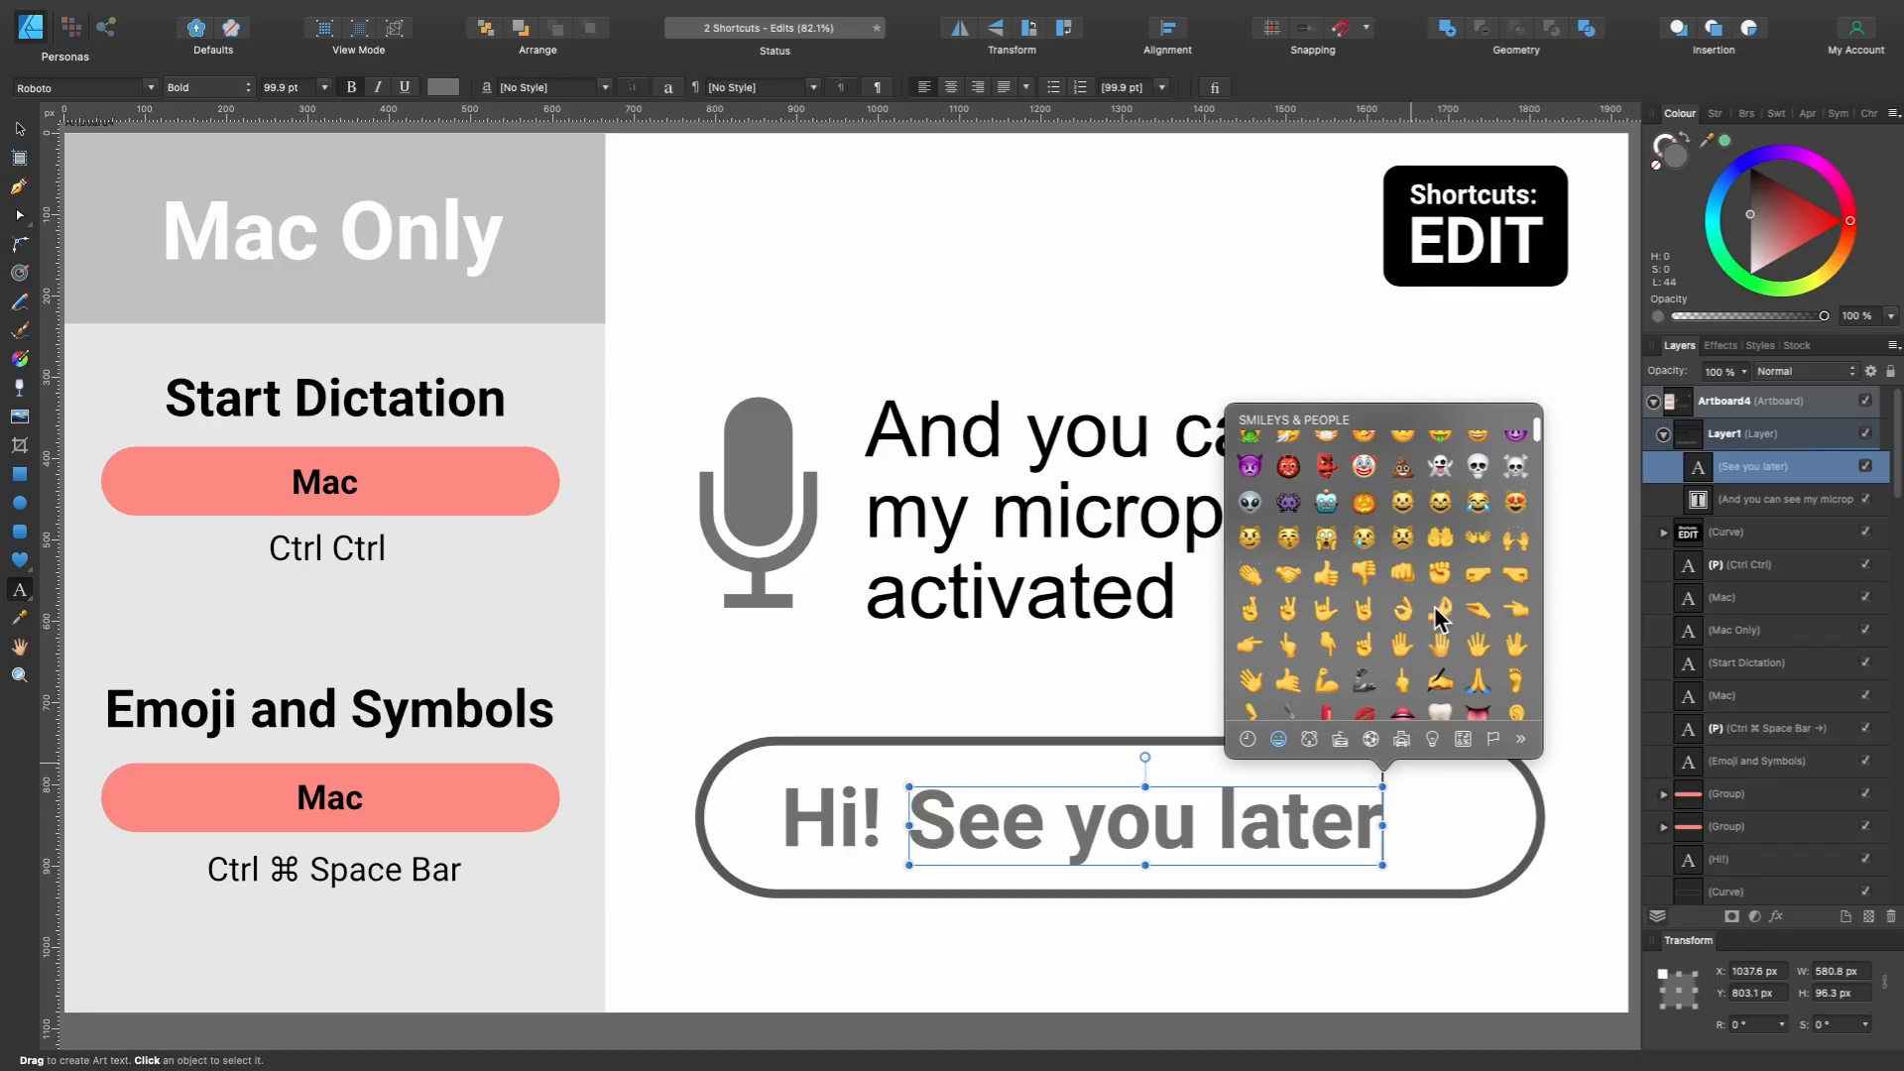
left_click(1402, 609)
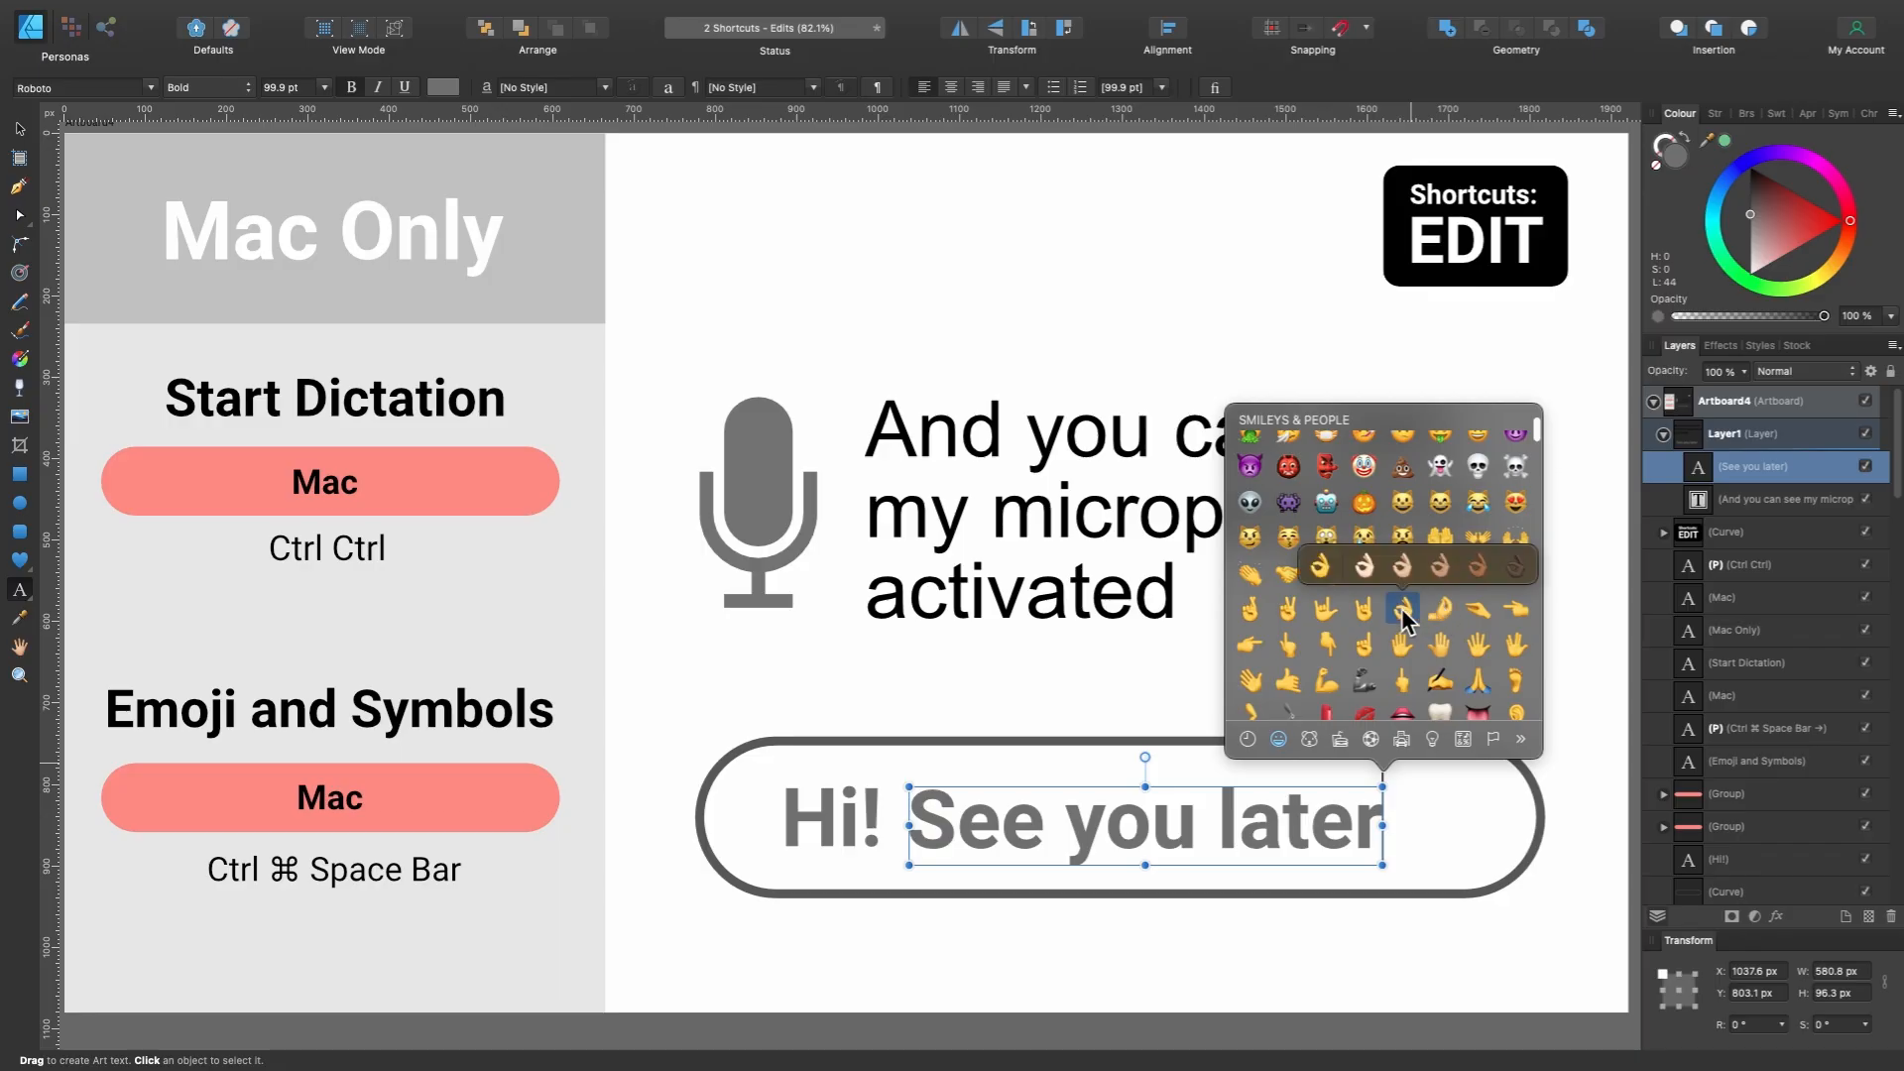
left_click(1331, 563)
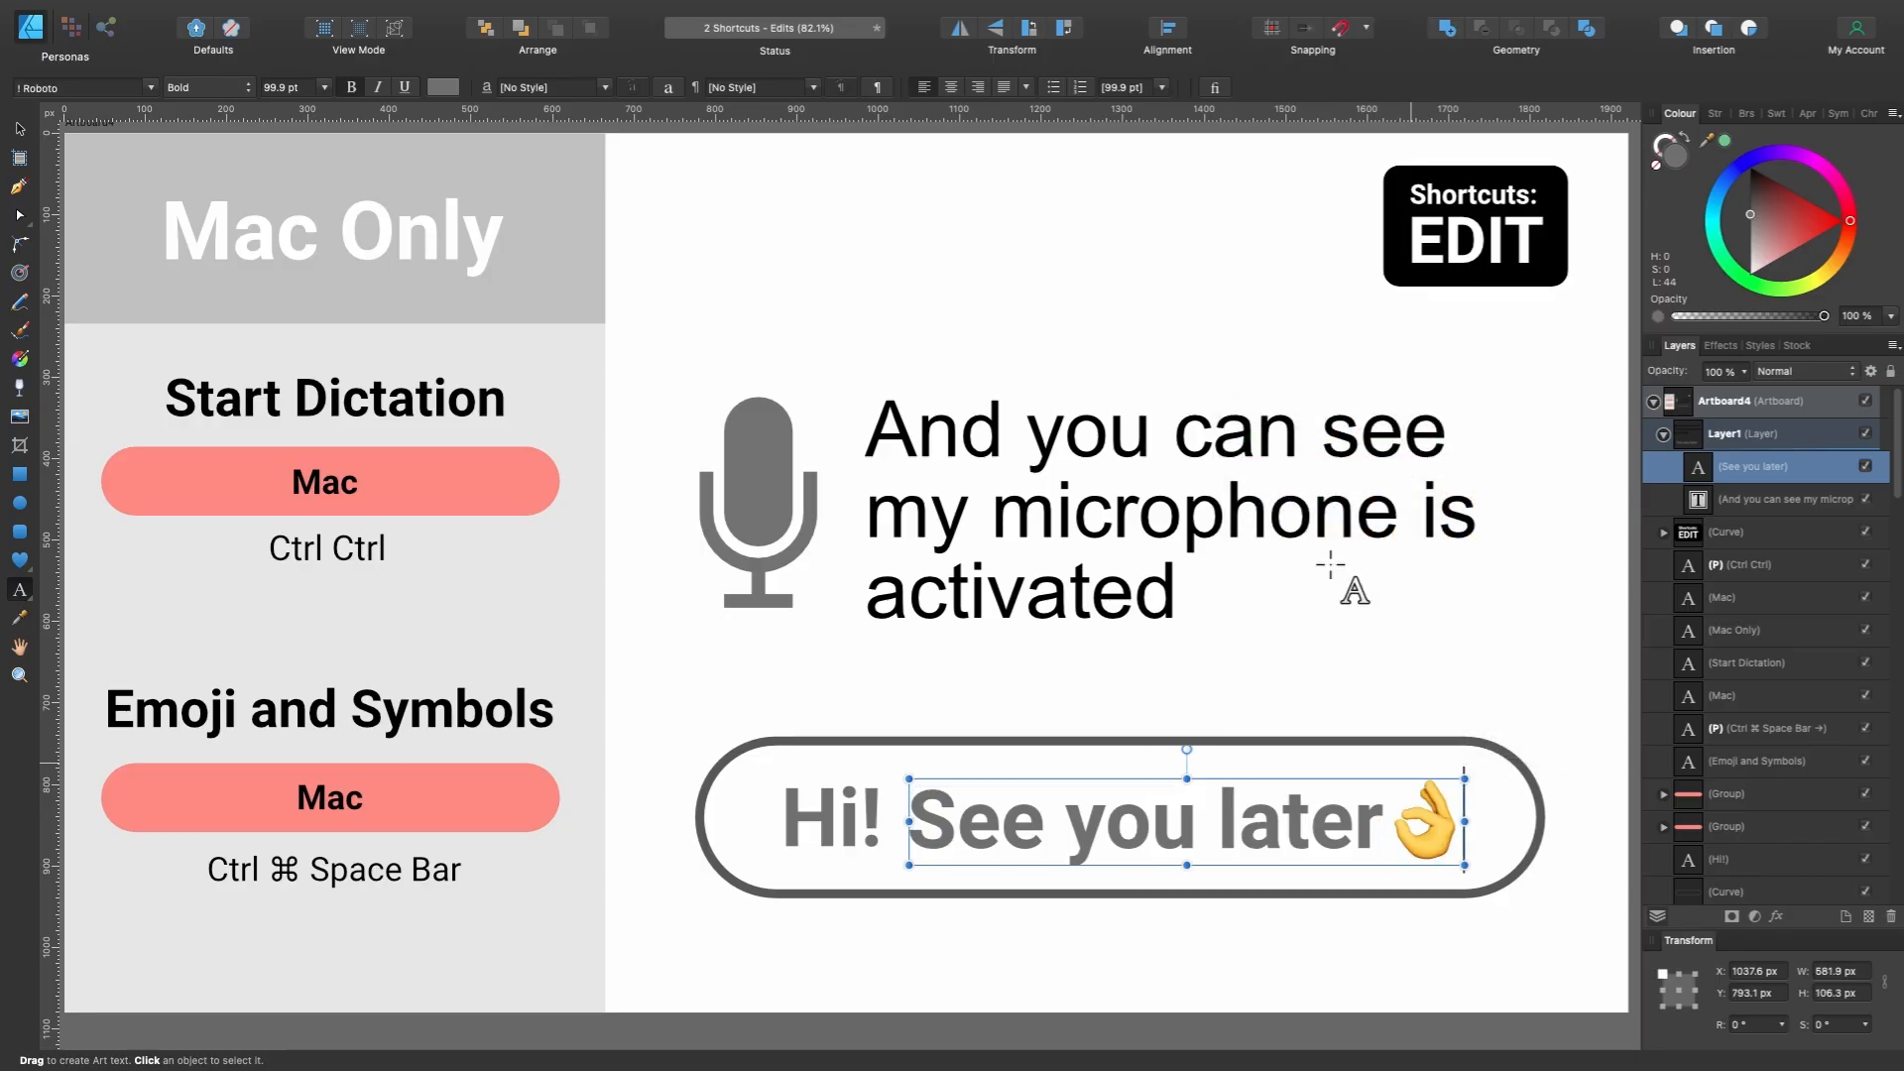
scroll(1488, 813, "up", 5)
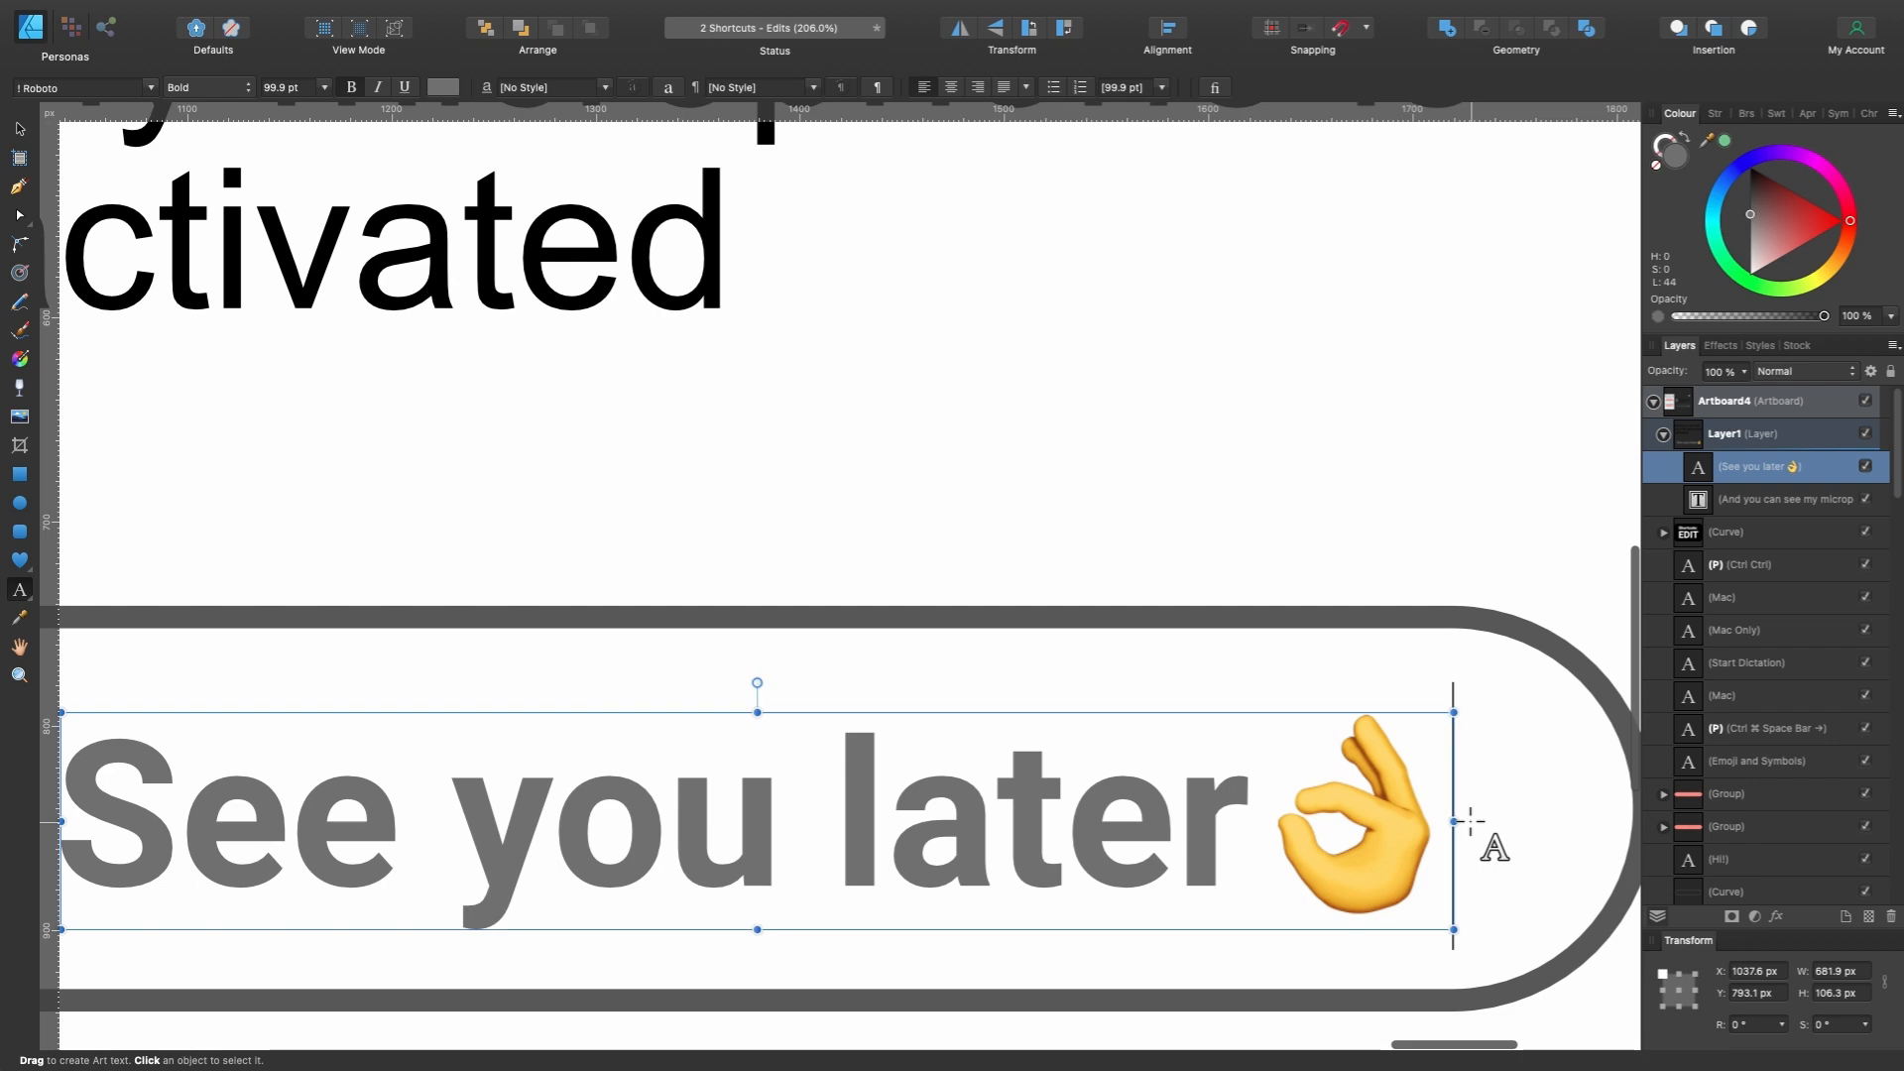
scroll(1471, 821, "down", 3)
scroll(1471, 821, "down", 4)
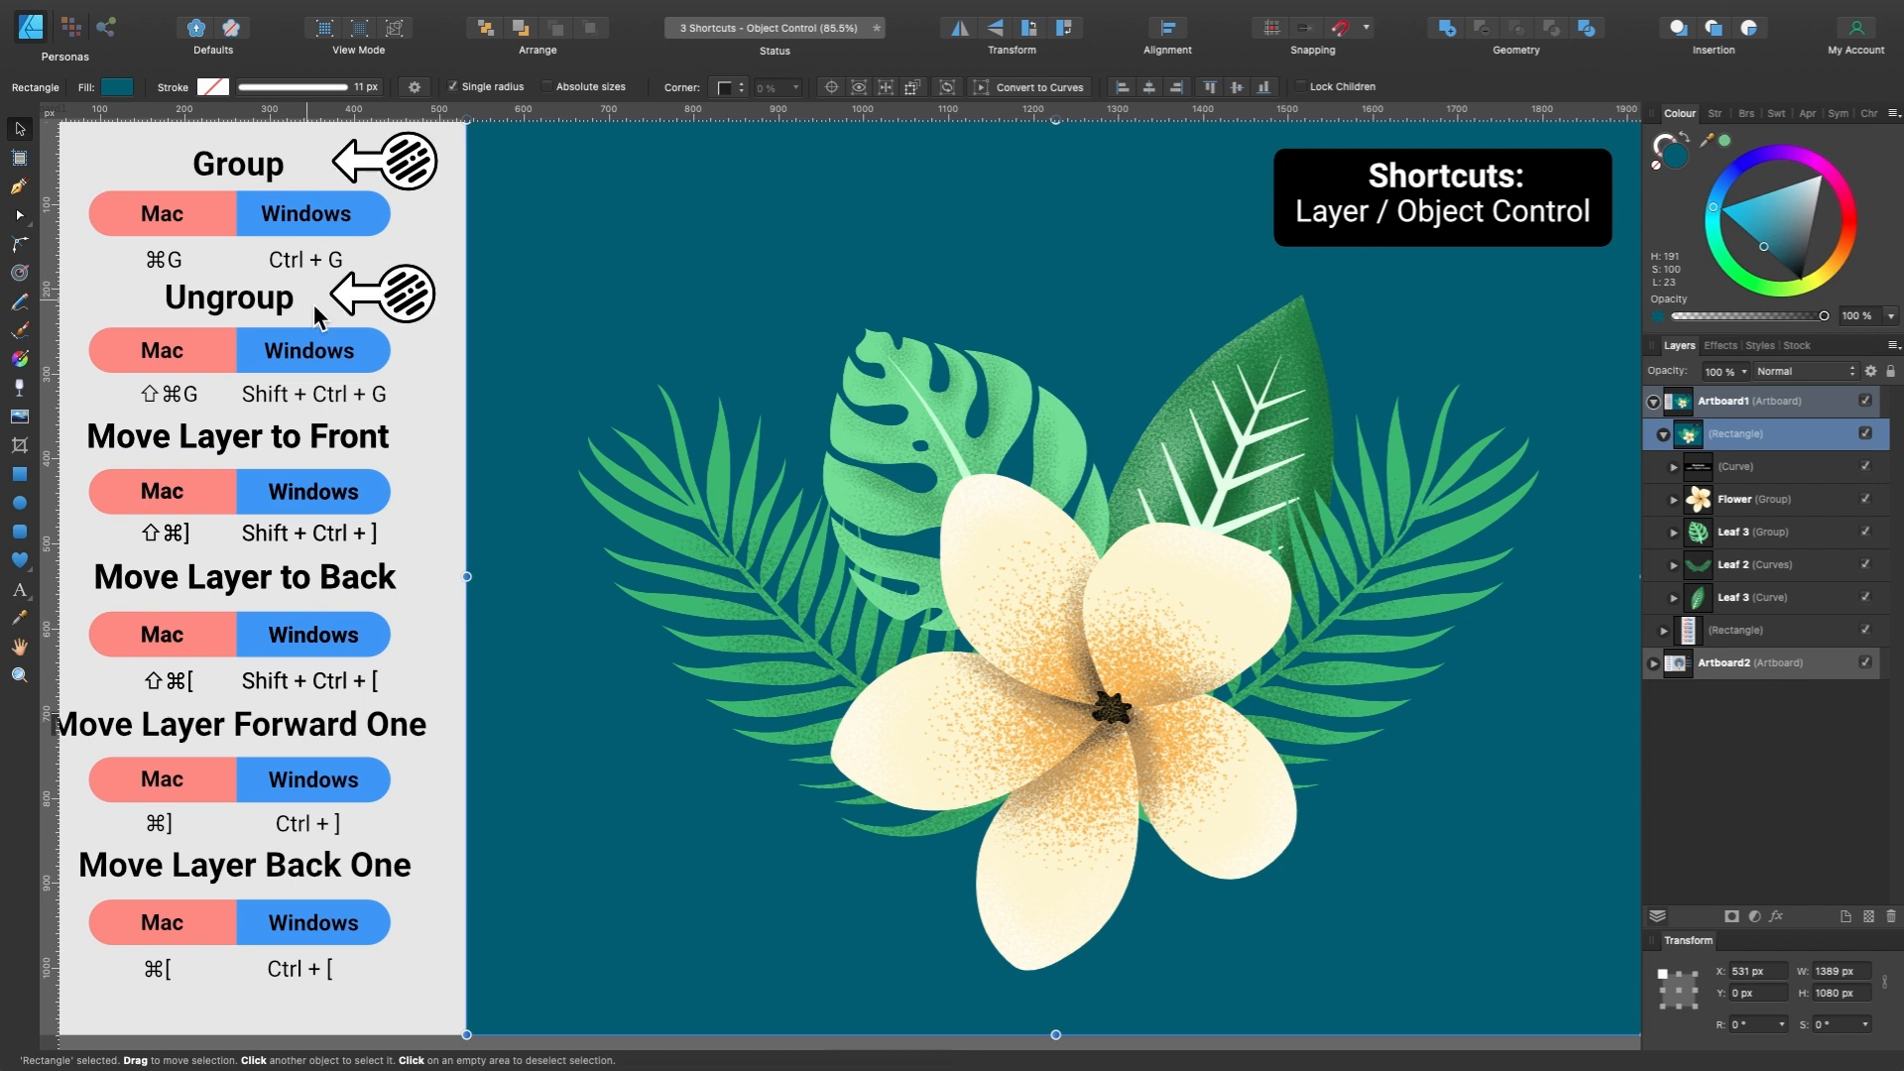
Try selecting the flower and its surrounding leaves together directly on the canvas of the Object Control document.
double_click(1050, 603)
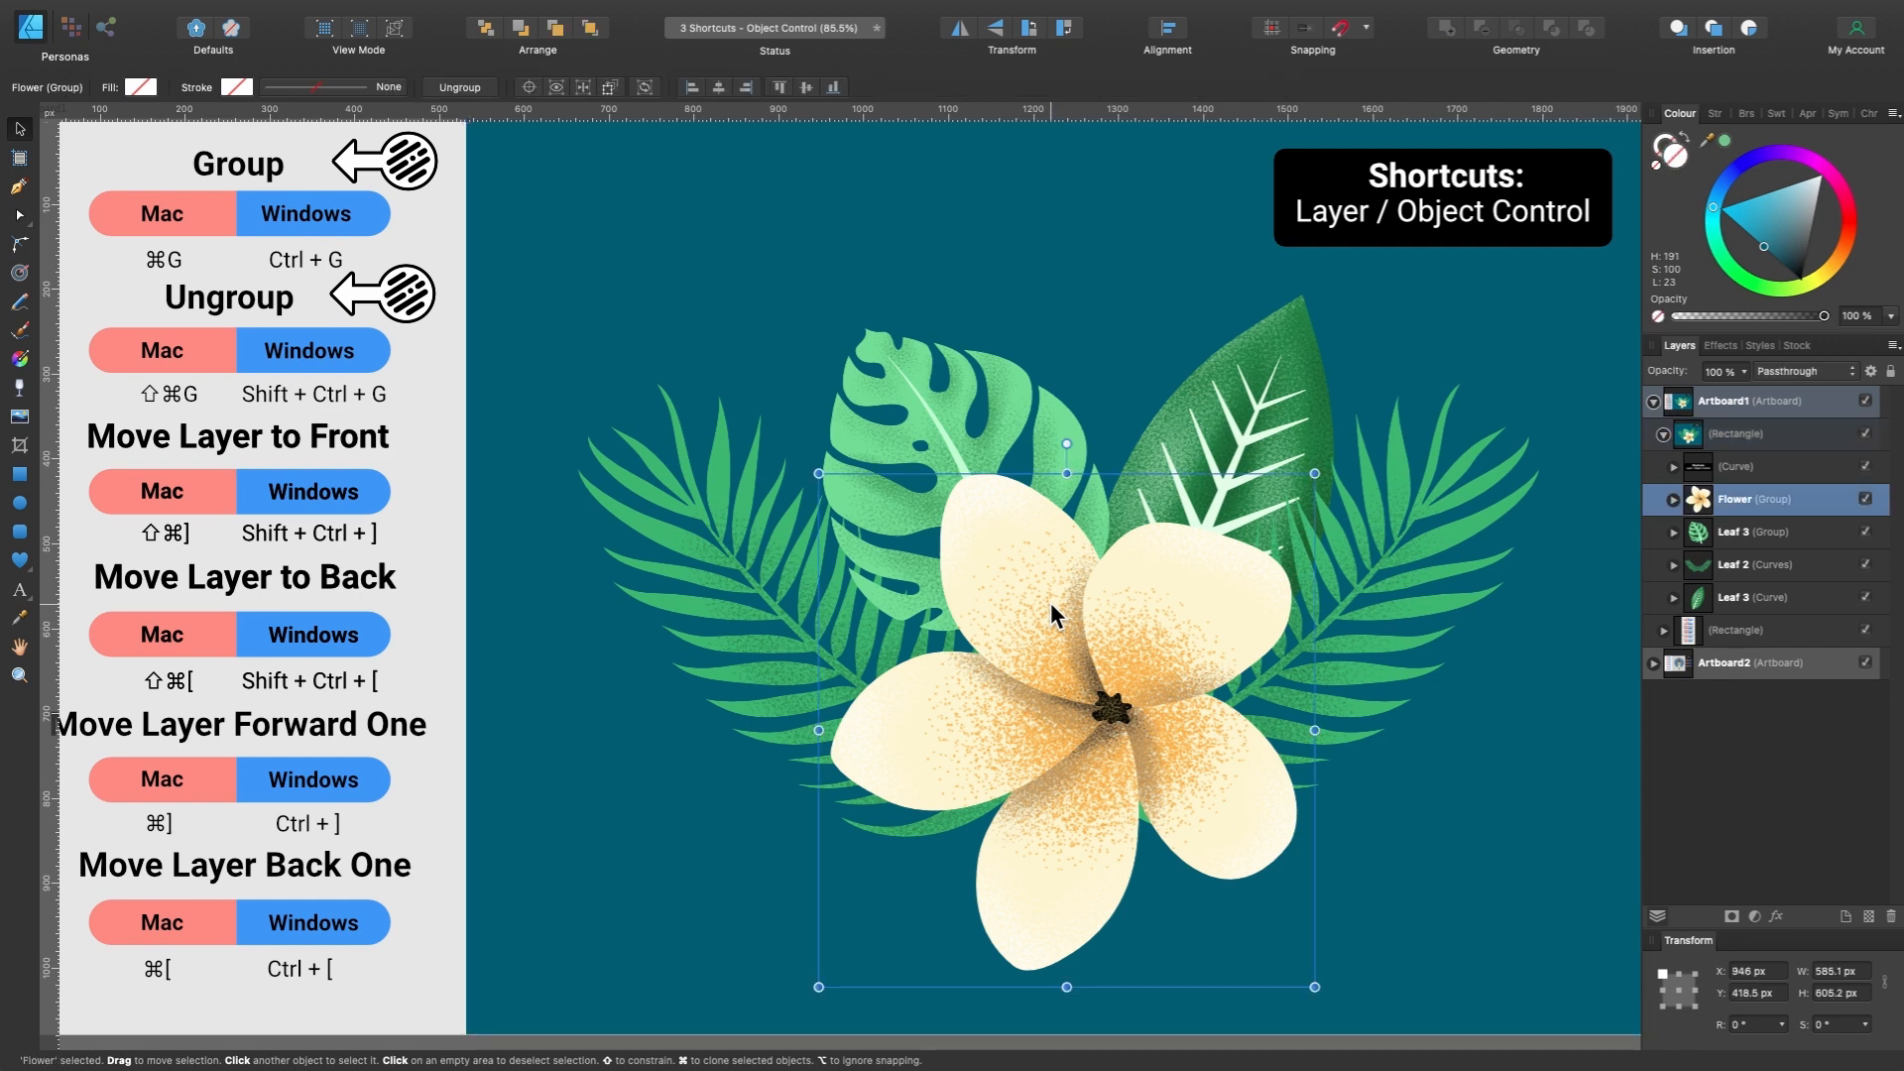
left_click(671, 499)
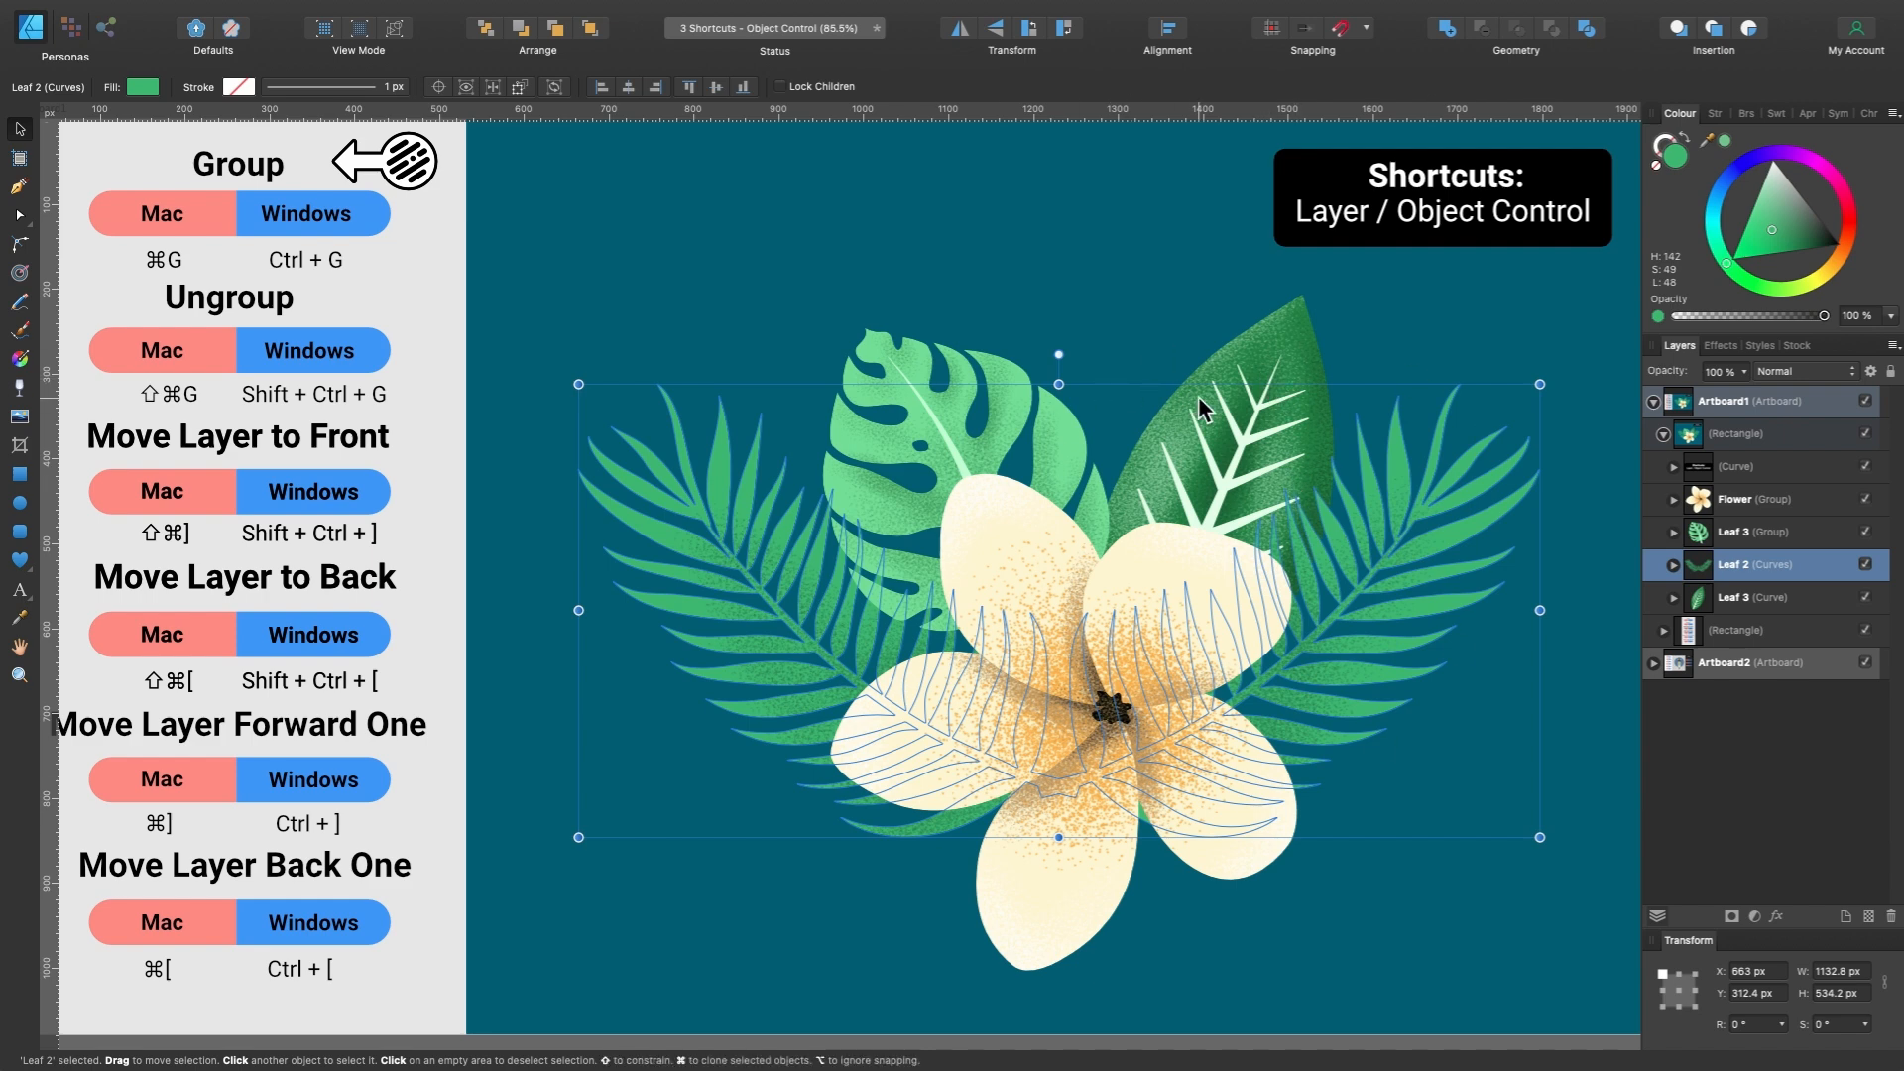
left_click(1252, 359)
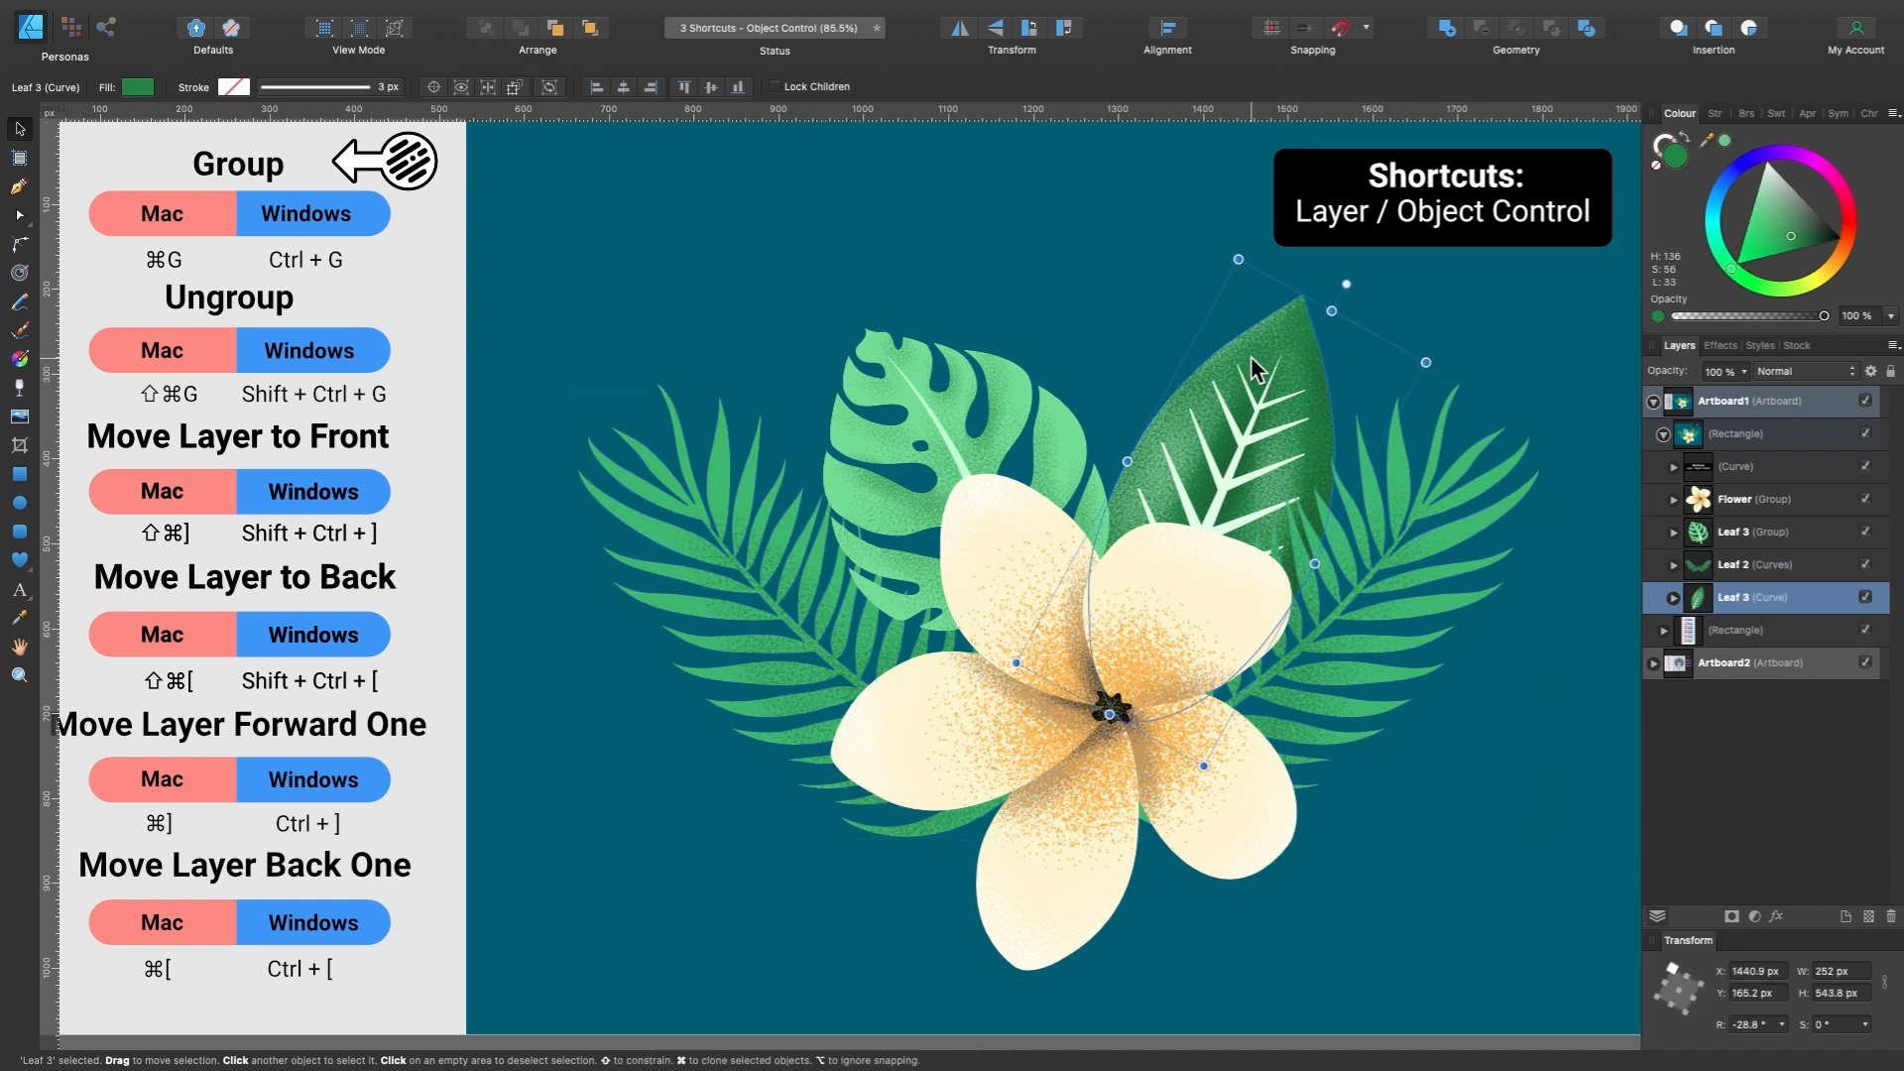
left_click(1460, 528, "shift")
left_click(1087, 865, "shift")
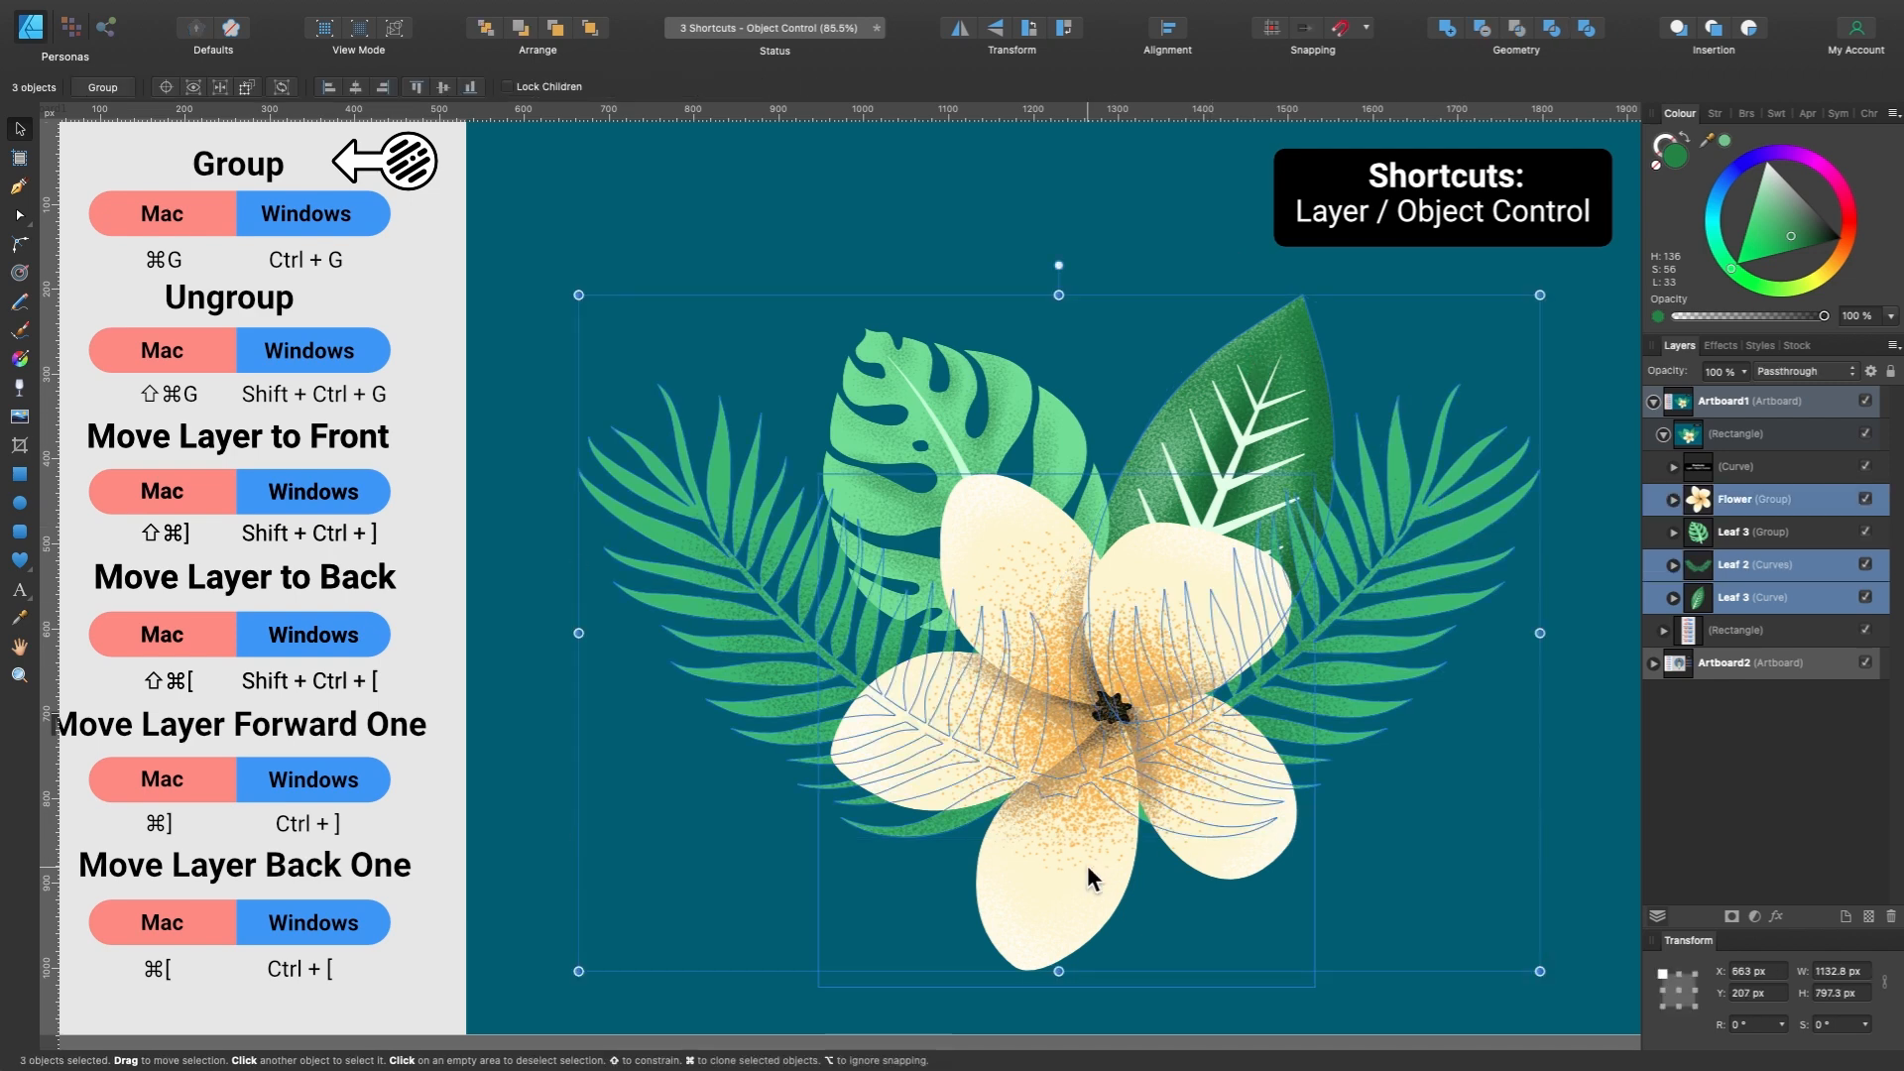
left_click(795, 639, "shift")
Select the Flower group and the three leaf layers beneath it as one continuous range of layers.
left_click(1753, 466)
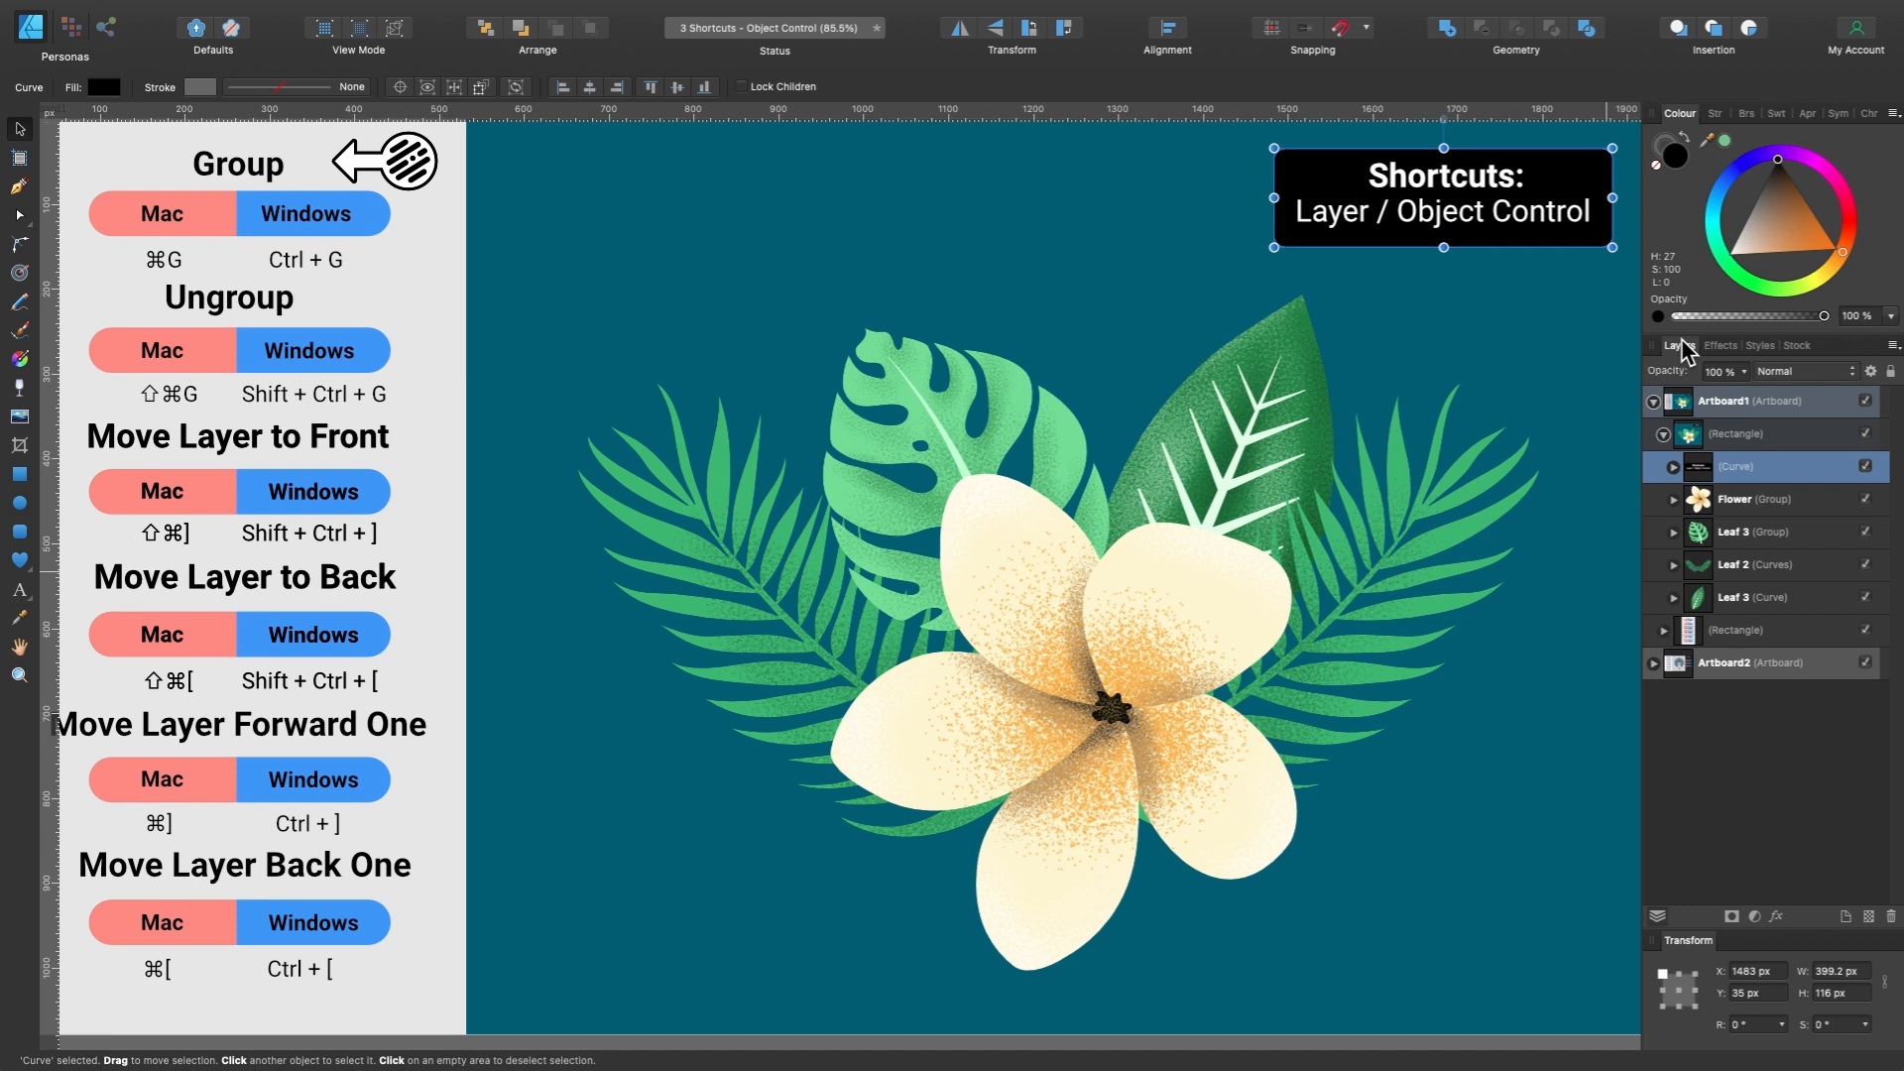
left_click(1775, 502)
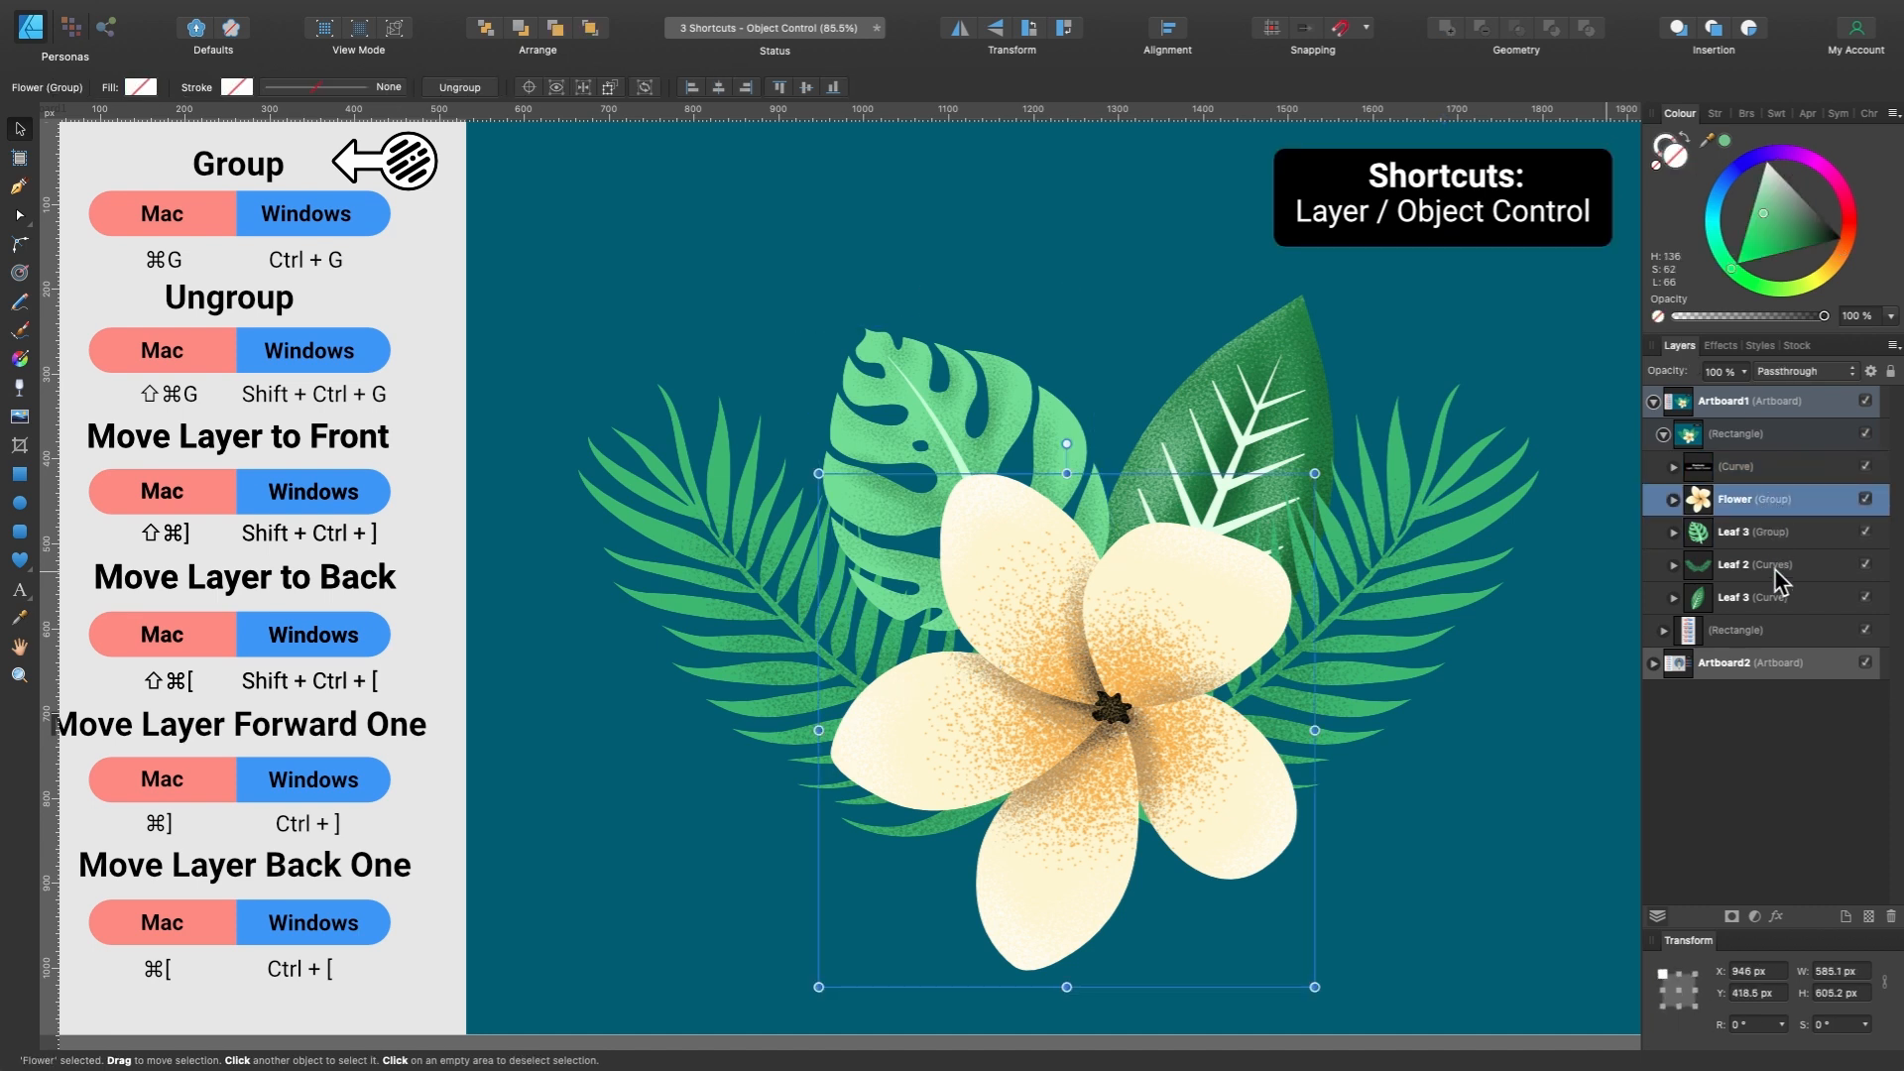
left_click(1776, 599, "shift")
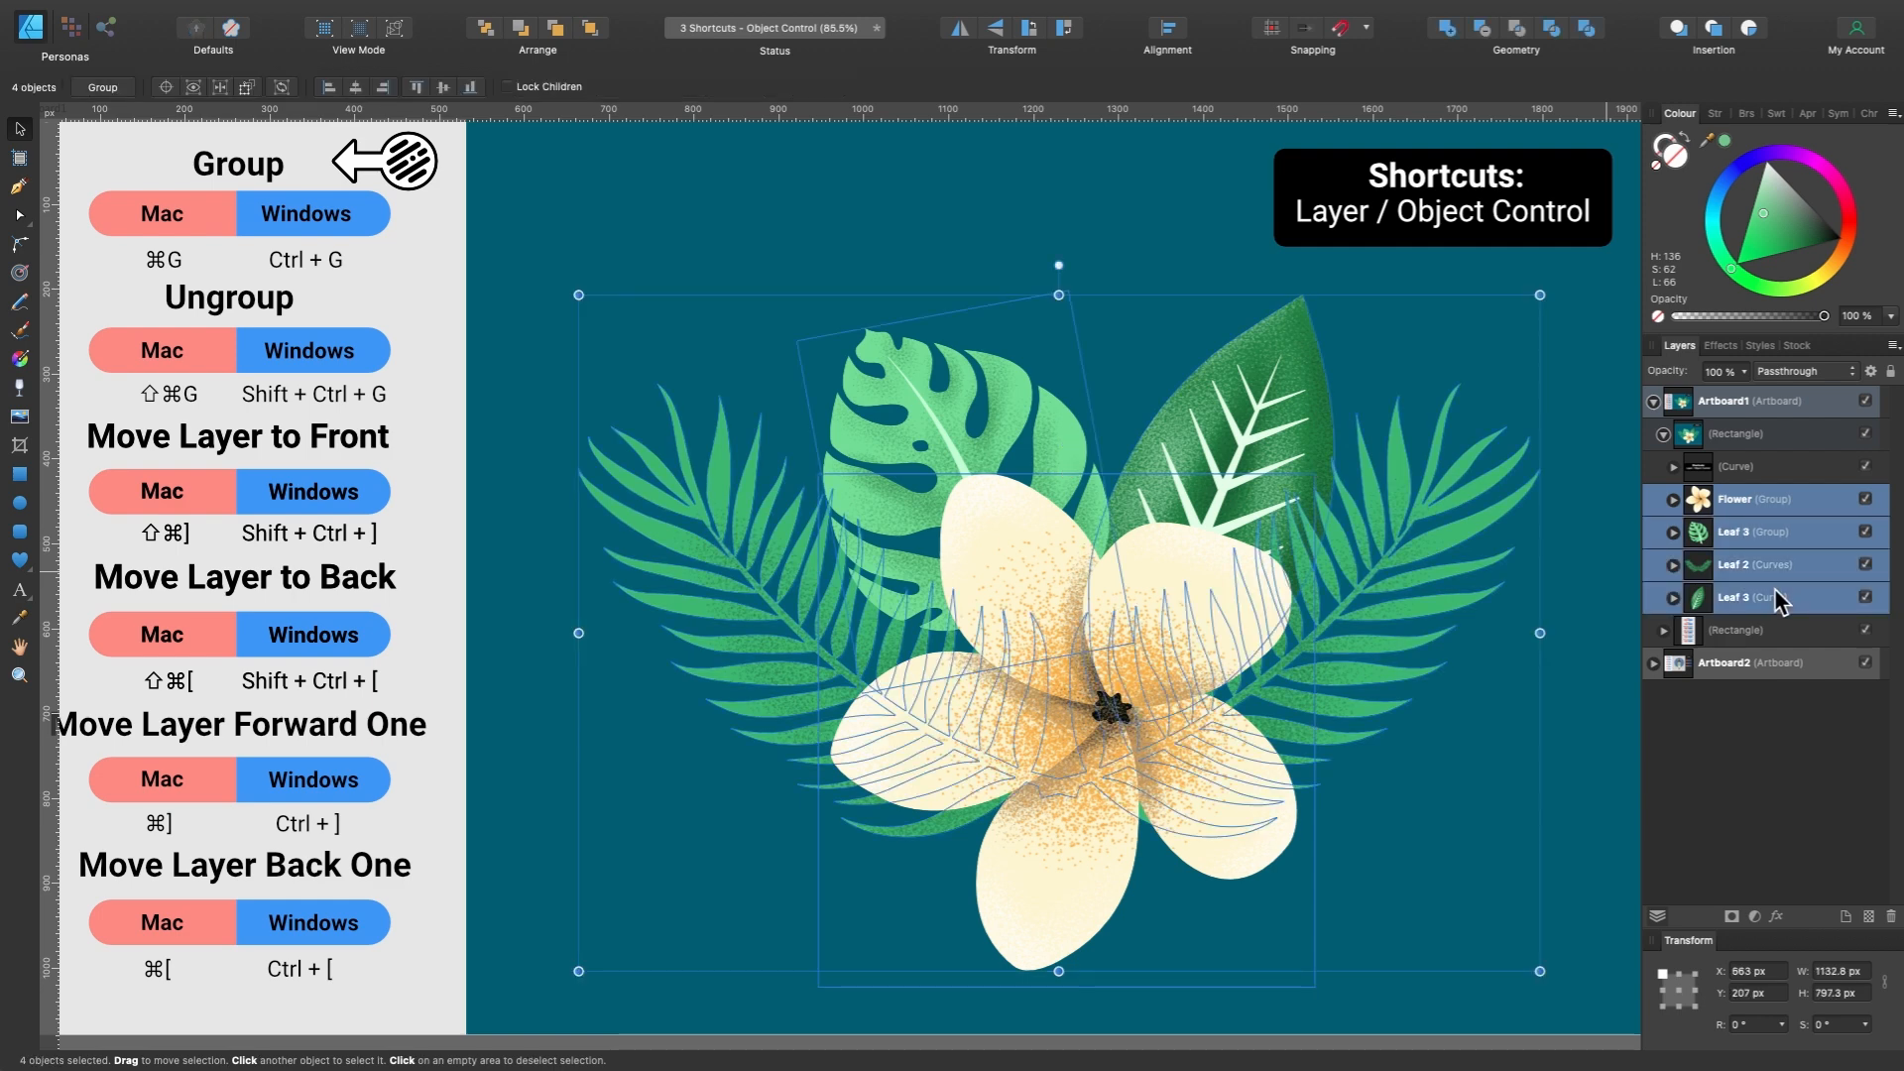
Add the Flower, both Leaf 3 layers and Leaf 2 to the selection one by one, group them and expand the group.
left_click(1763, 504)
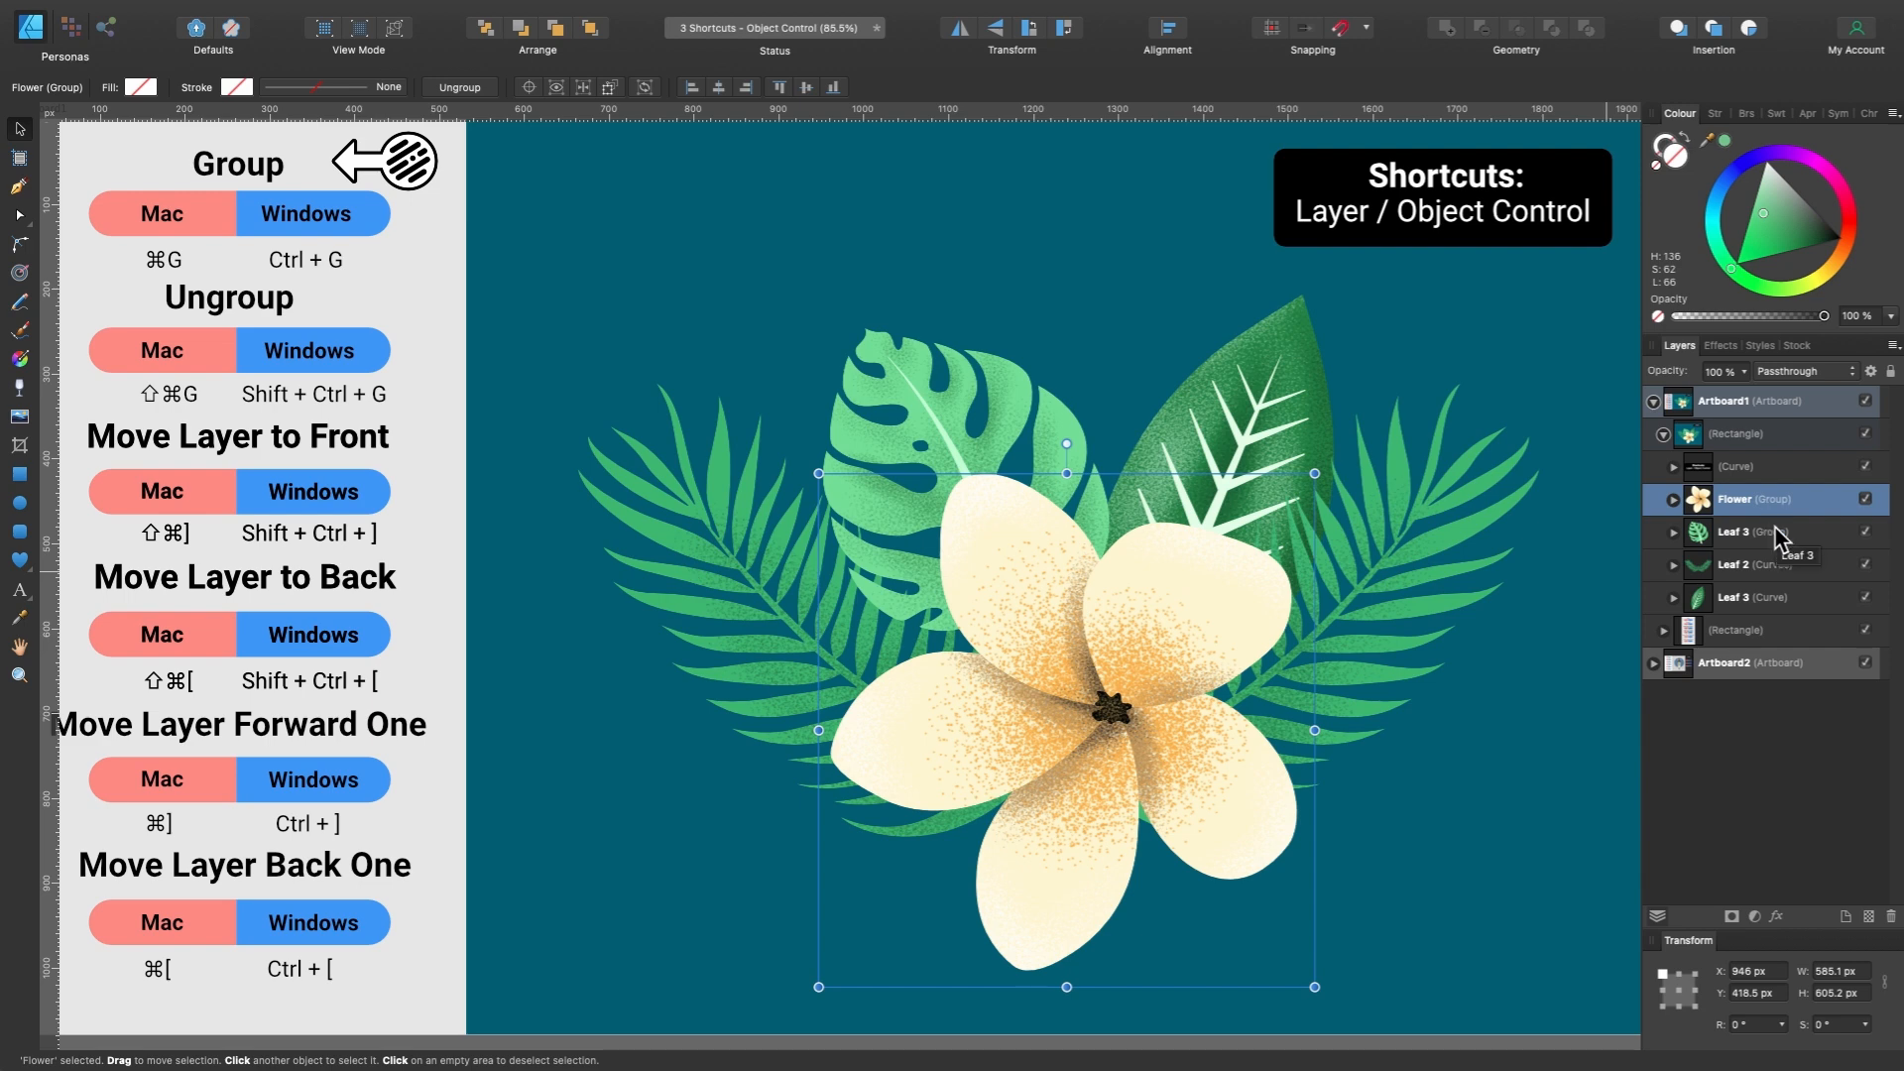
left_click(1776, 531, "super")
left_click(1775, 595, "super")
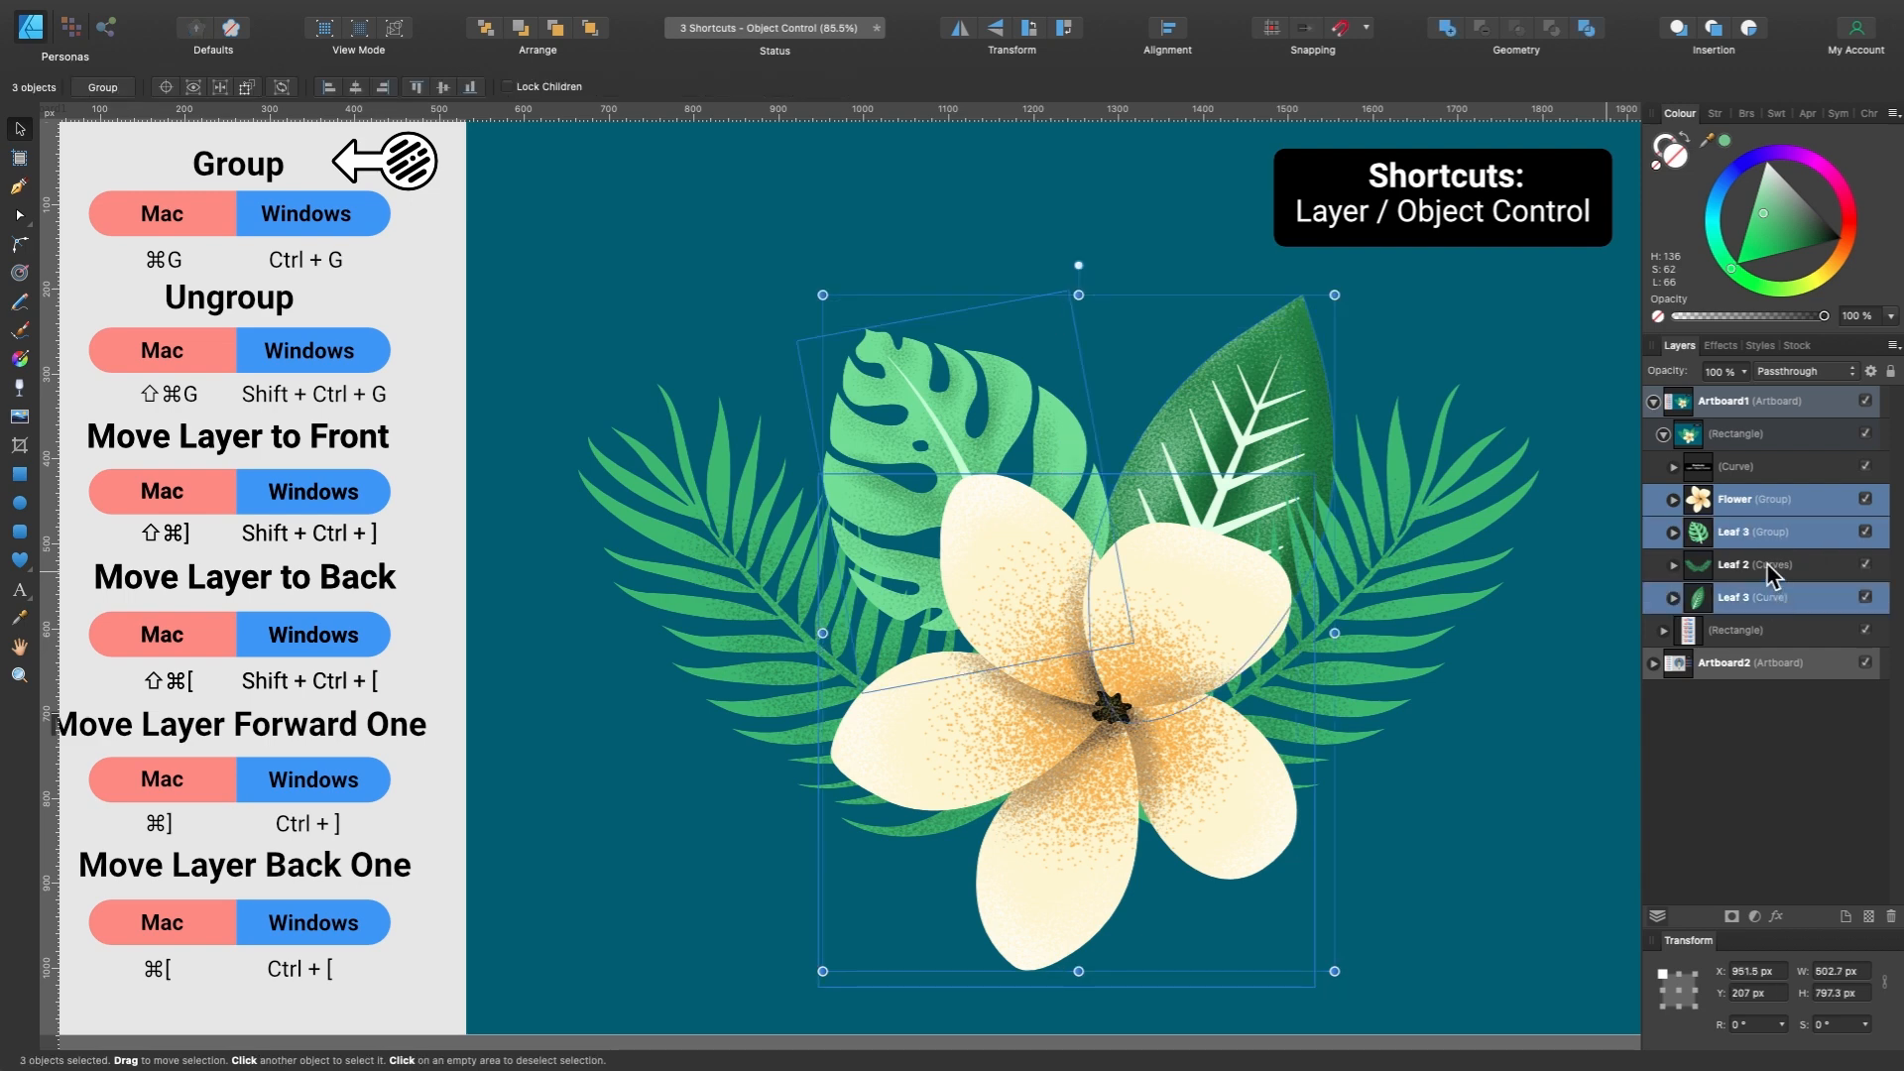
left_click(1765, 571, "super")
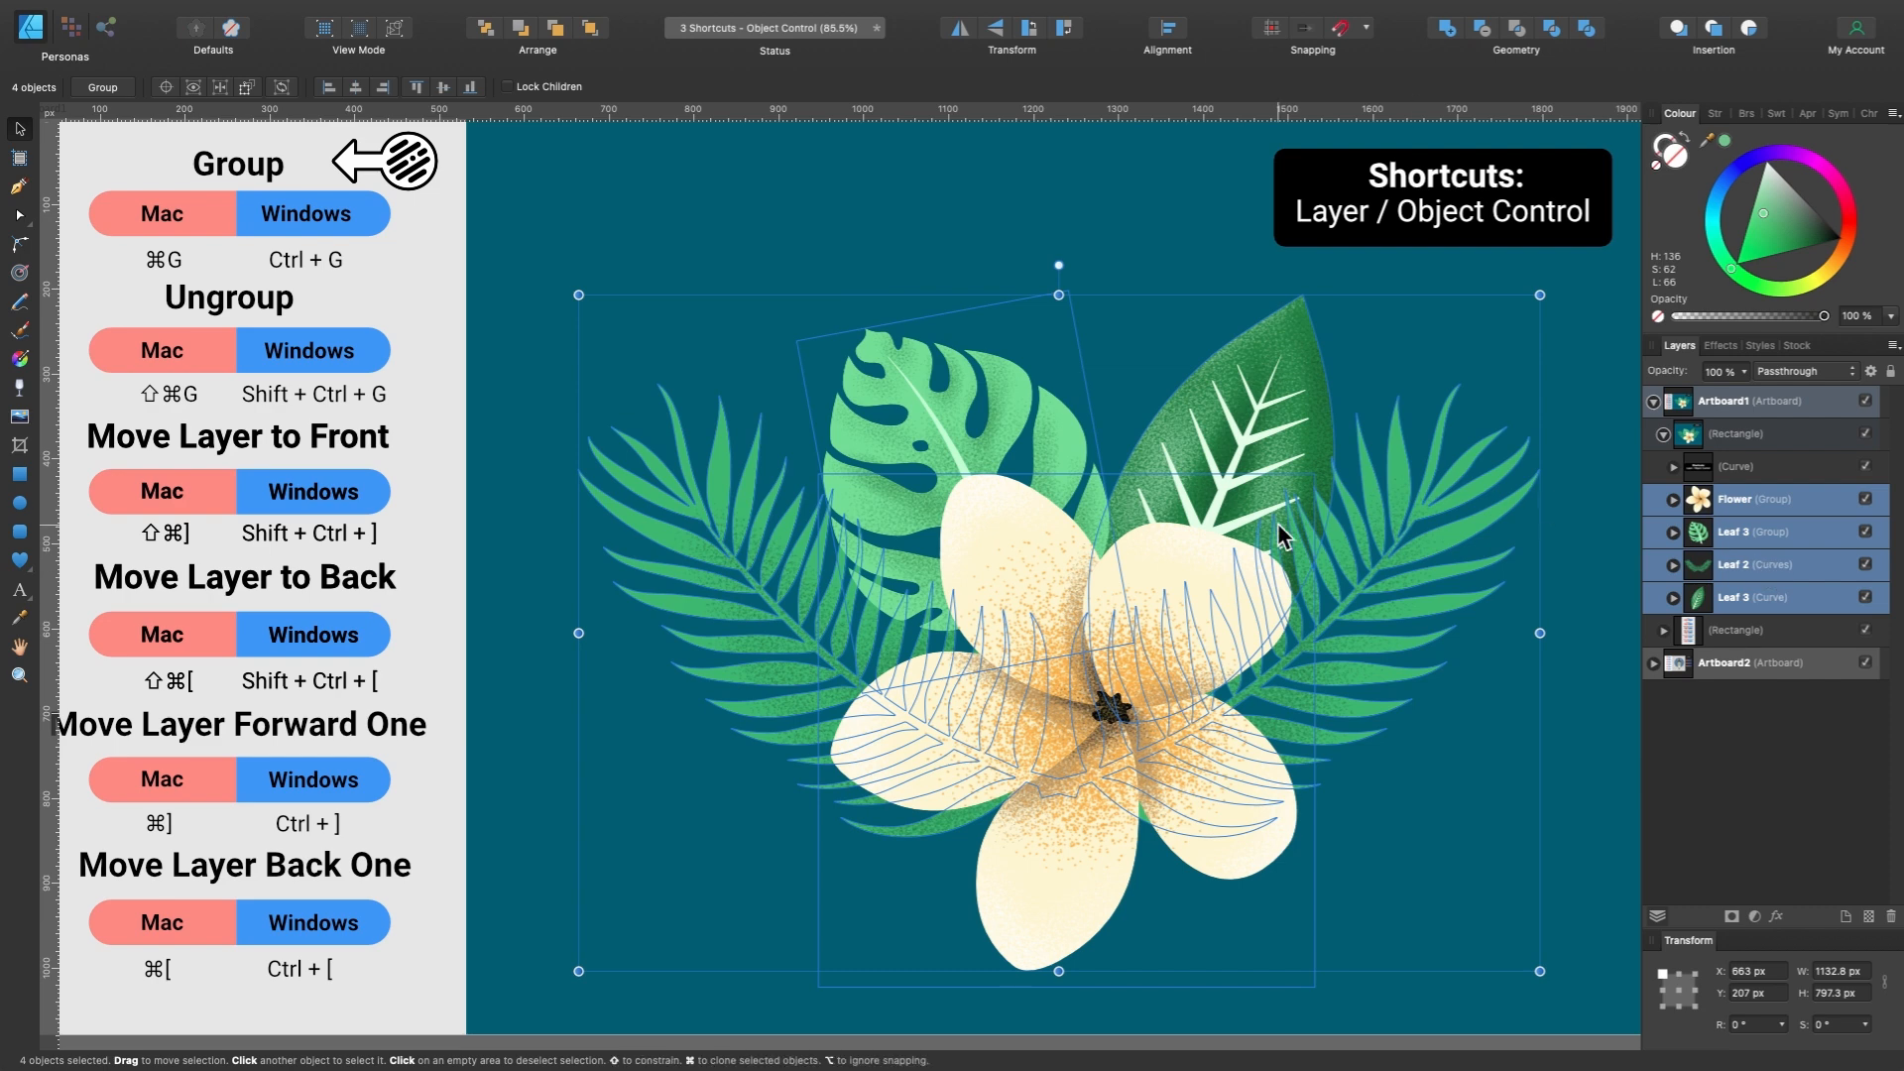
key("ctrl+g")
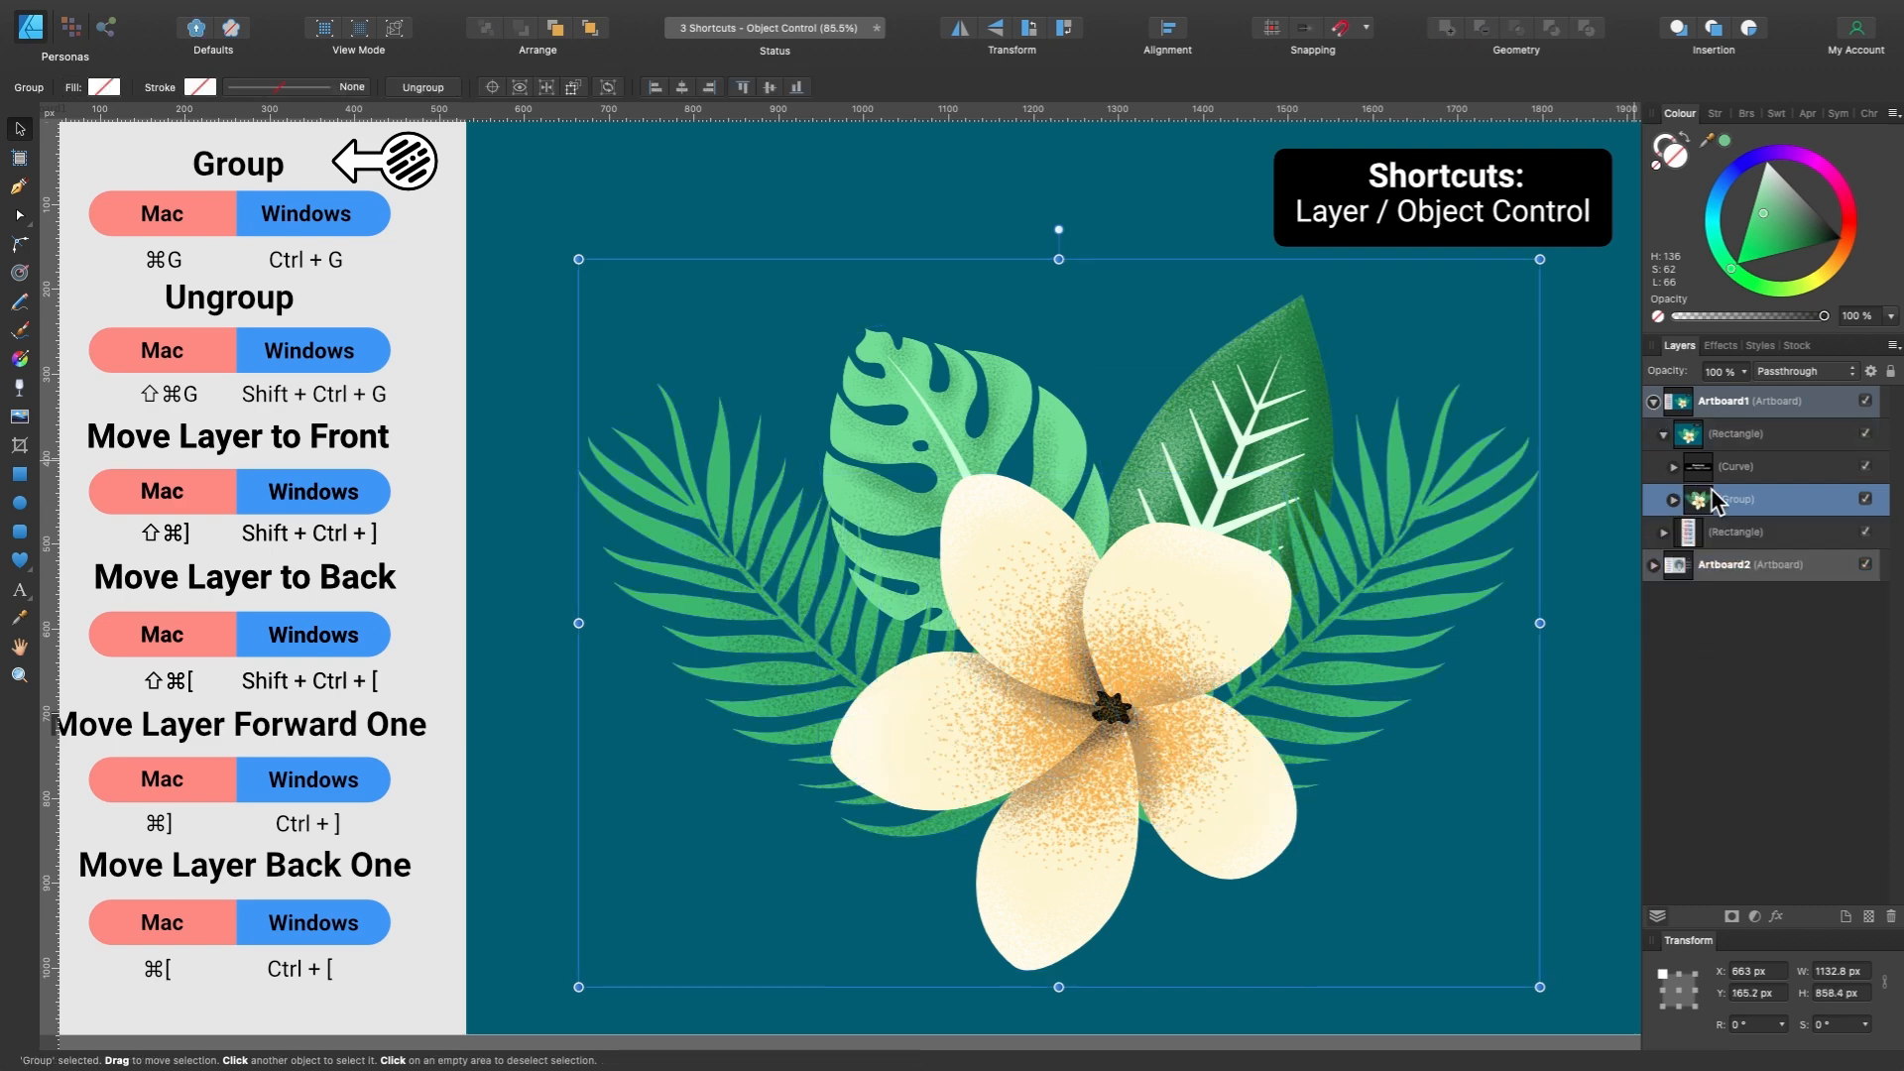
left_click(1674, 500)
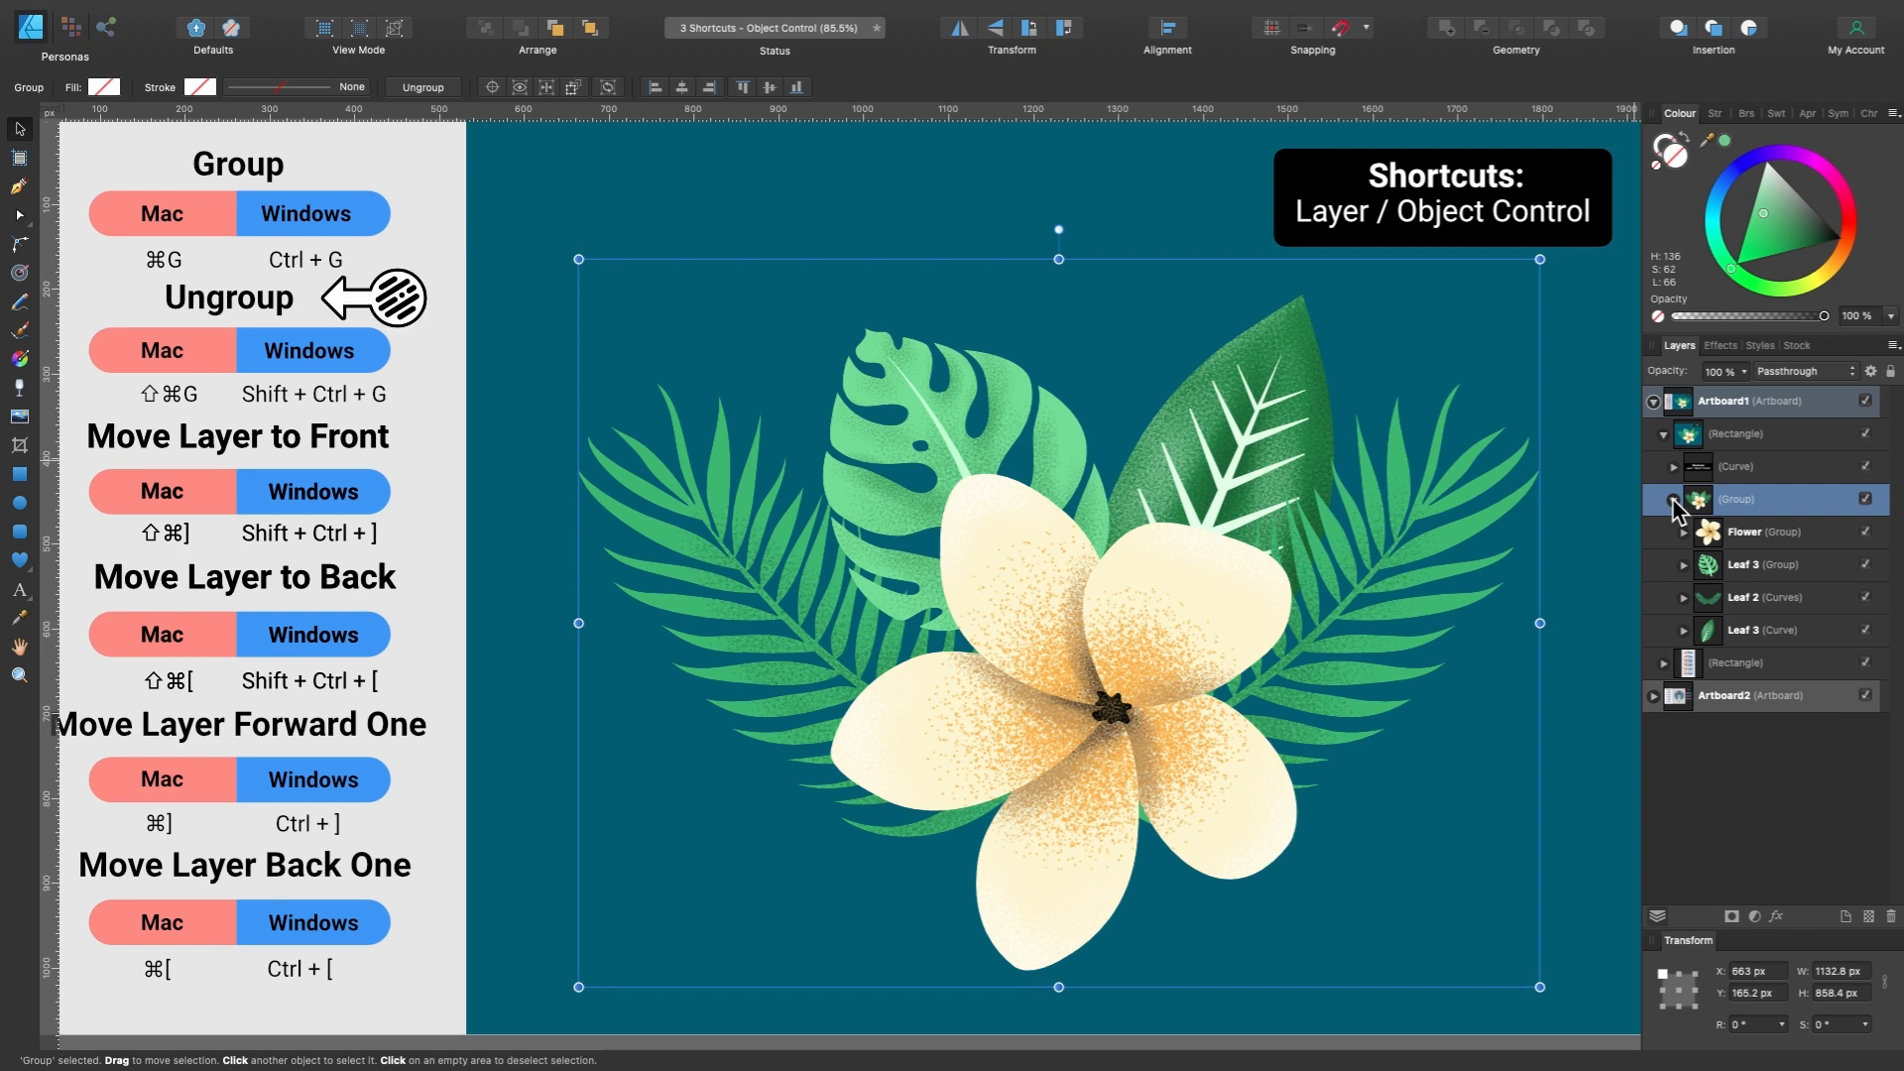
Ungroup and regroup the flower and leaves, and shift the group slightly up and left to about X 640, Y 159 px.
key("super+shift+g")
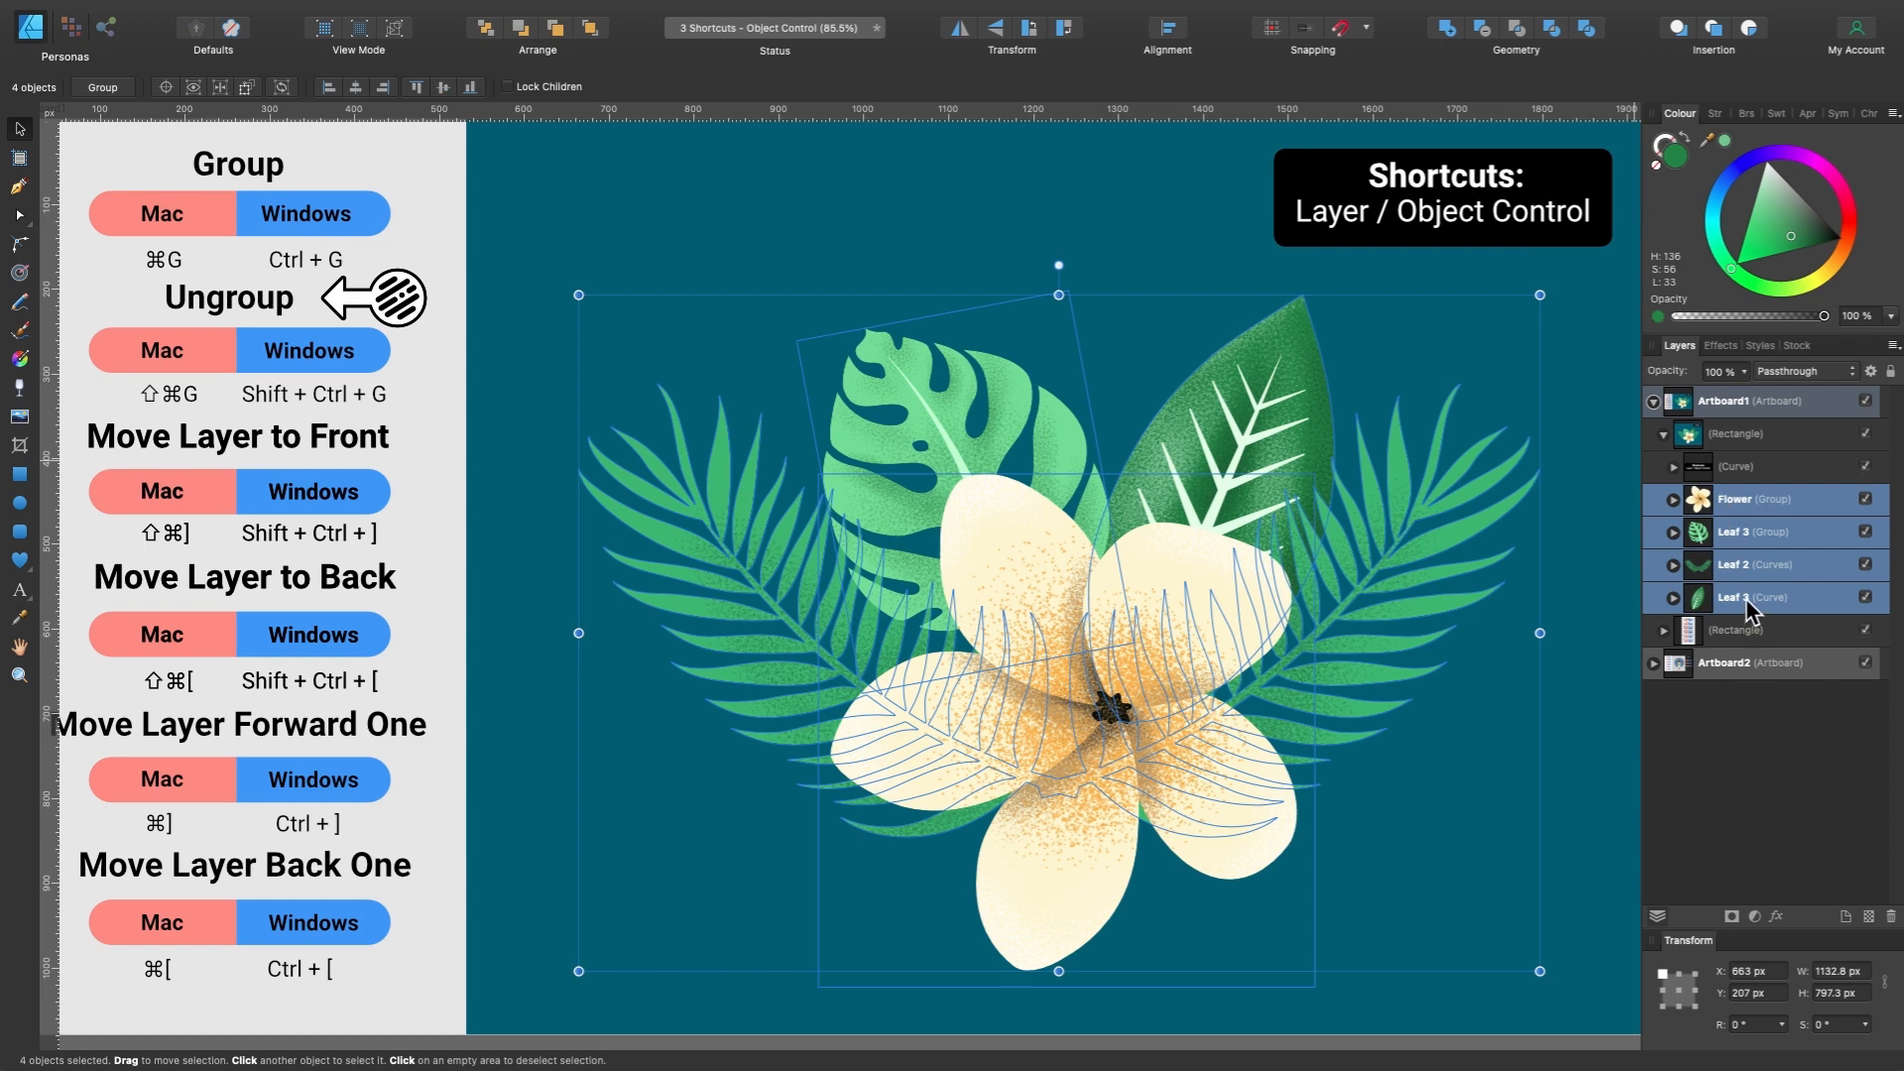
key("super+g")
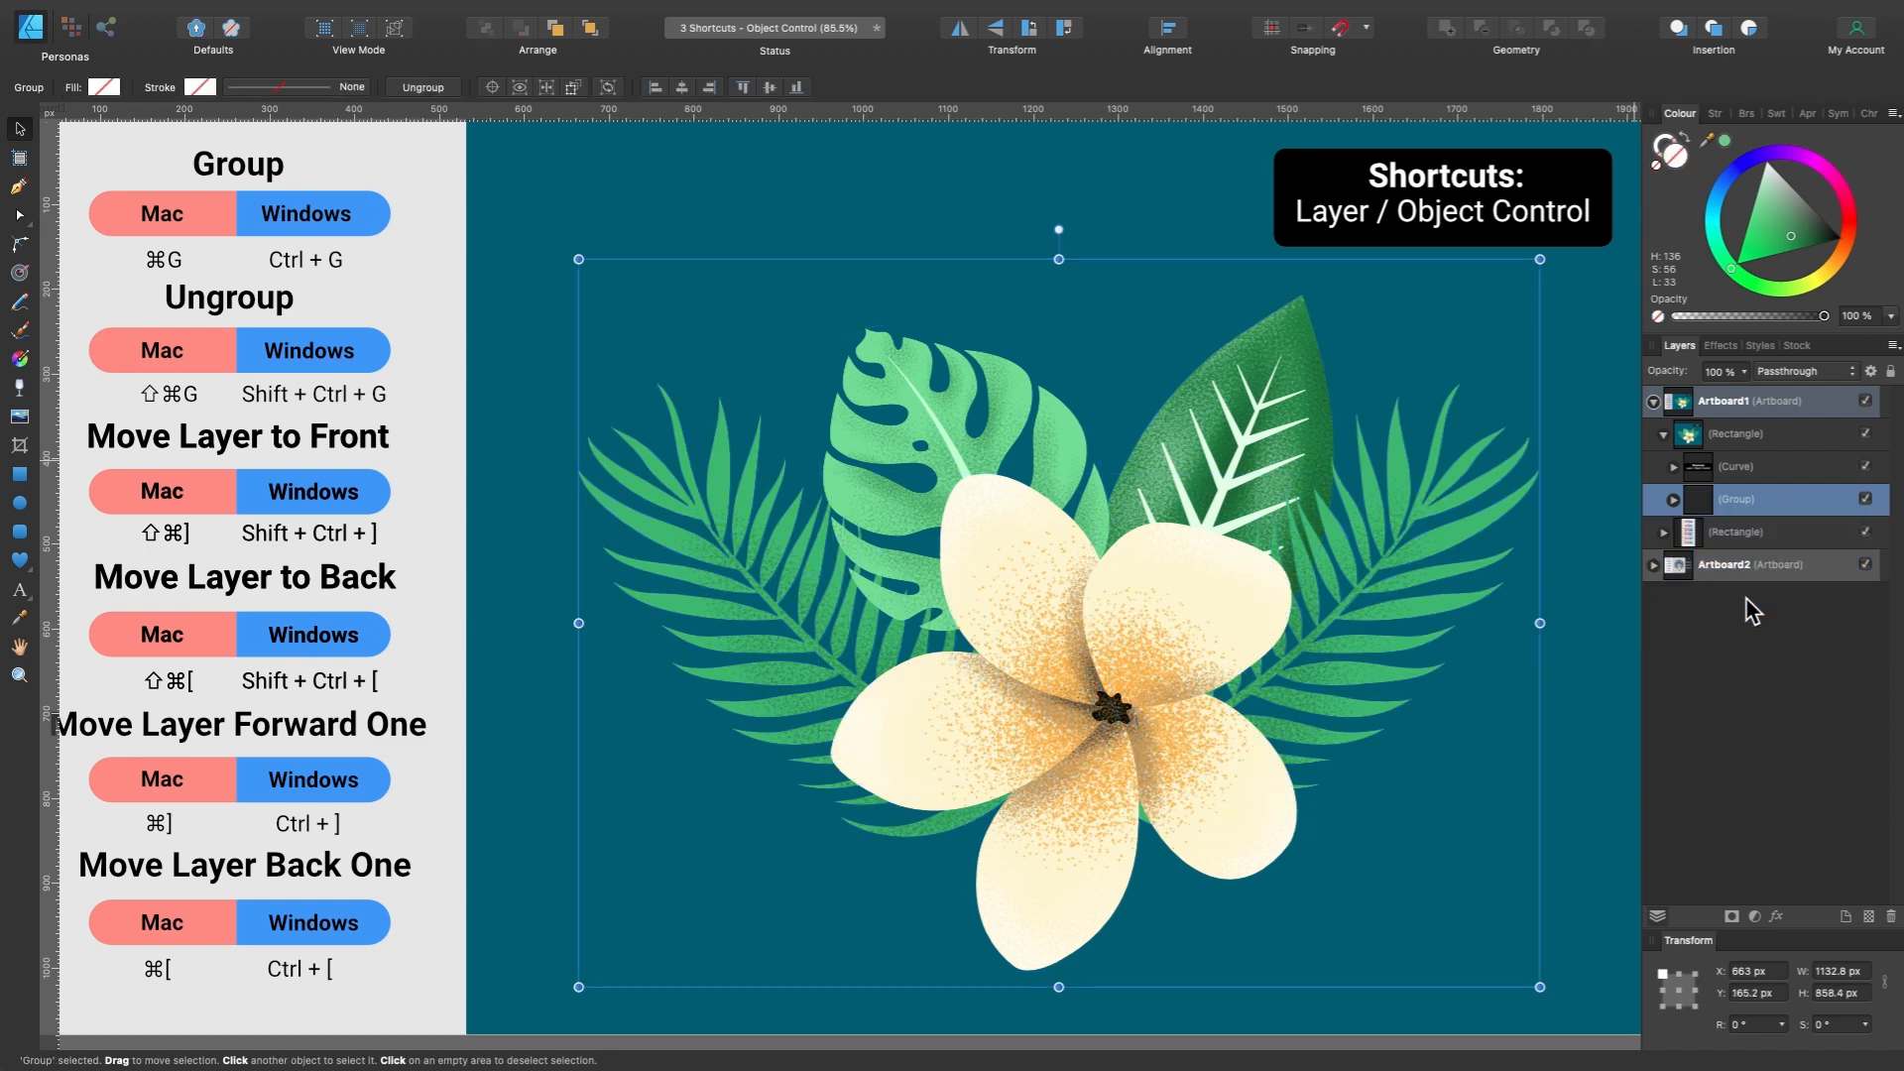
mouse_move(1222, 532)
left_mouse_down()
mouse_move(1317, 500)
mouse_move(1210, 551)
mouse_move(1217, 528)
left_mouse_up()
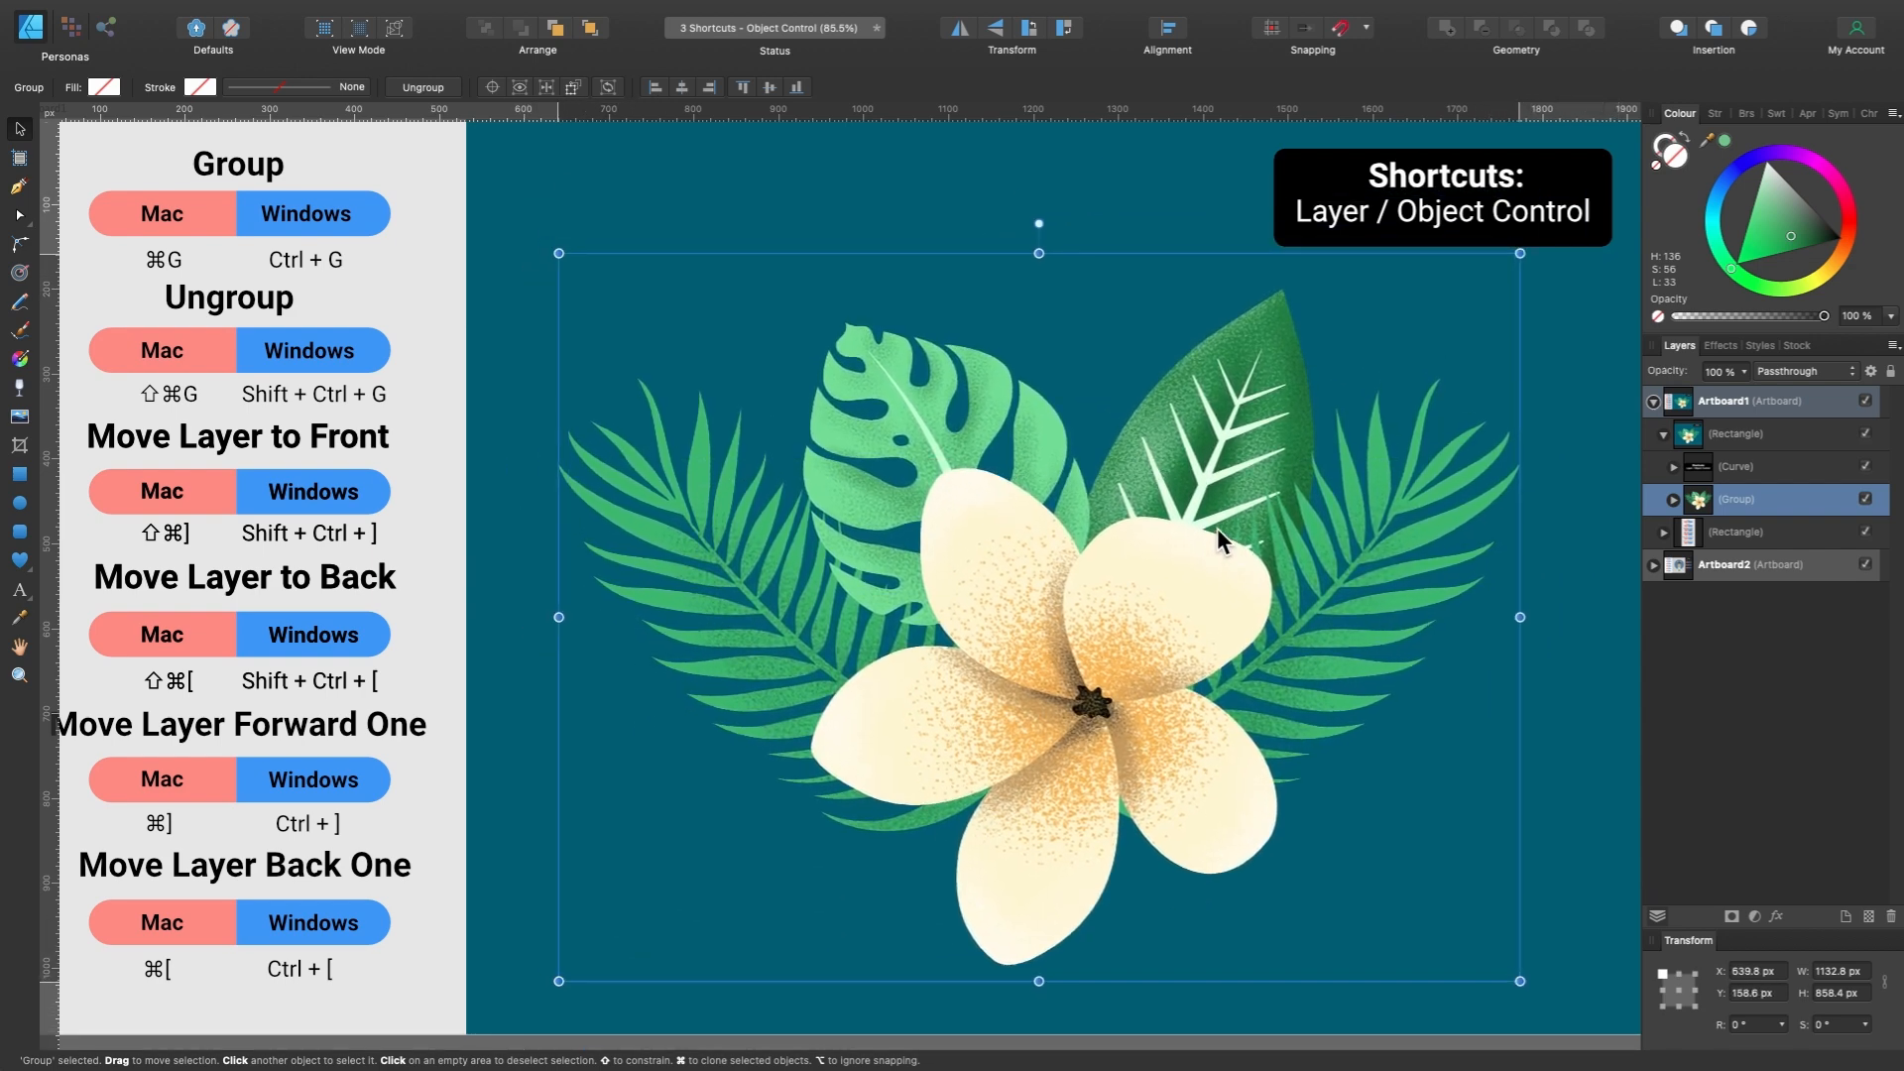
Ungroup the shifted flower and leaves and select the flower on its own.
key("shift+super+g")
left_click(1217, 527)
mouse_move(1145, 579)
left_mouse_down()
mouse_move(938, 583)
mouse_move(1148, 575)
left_mouse_up()
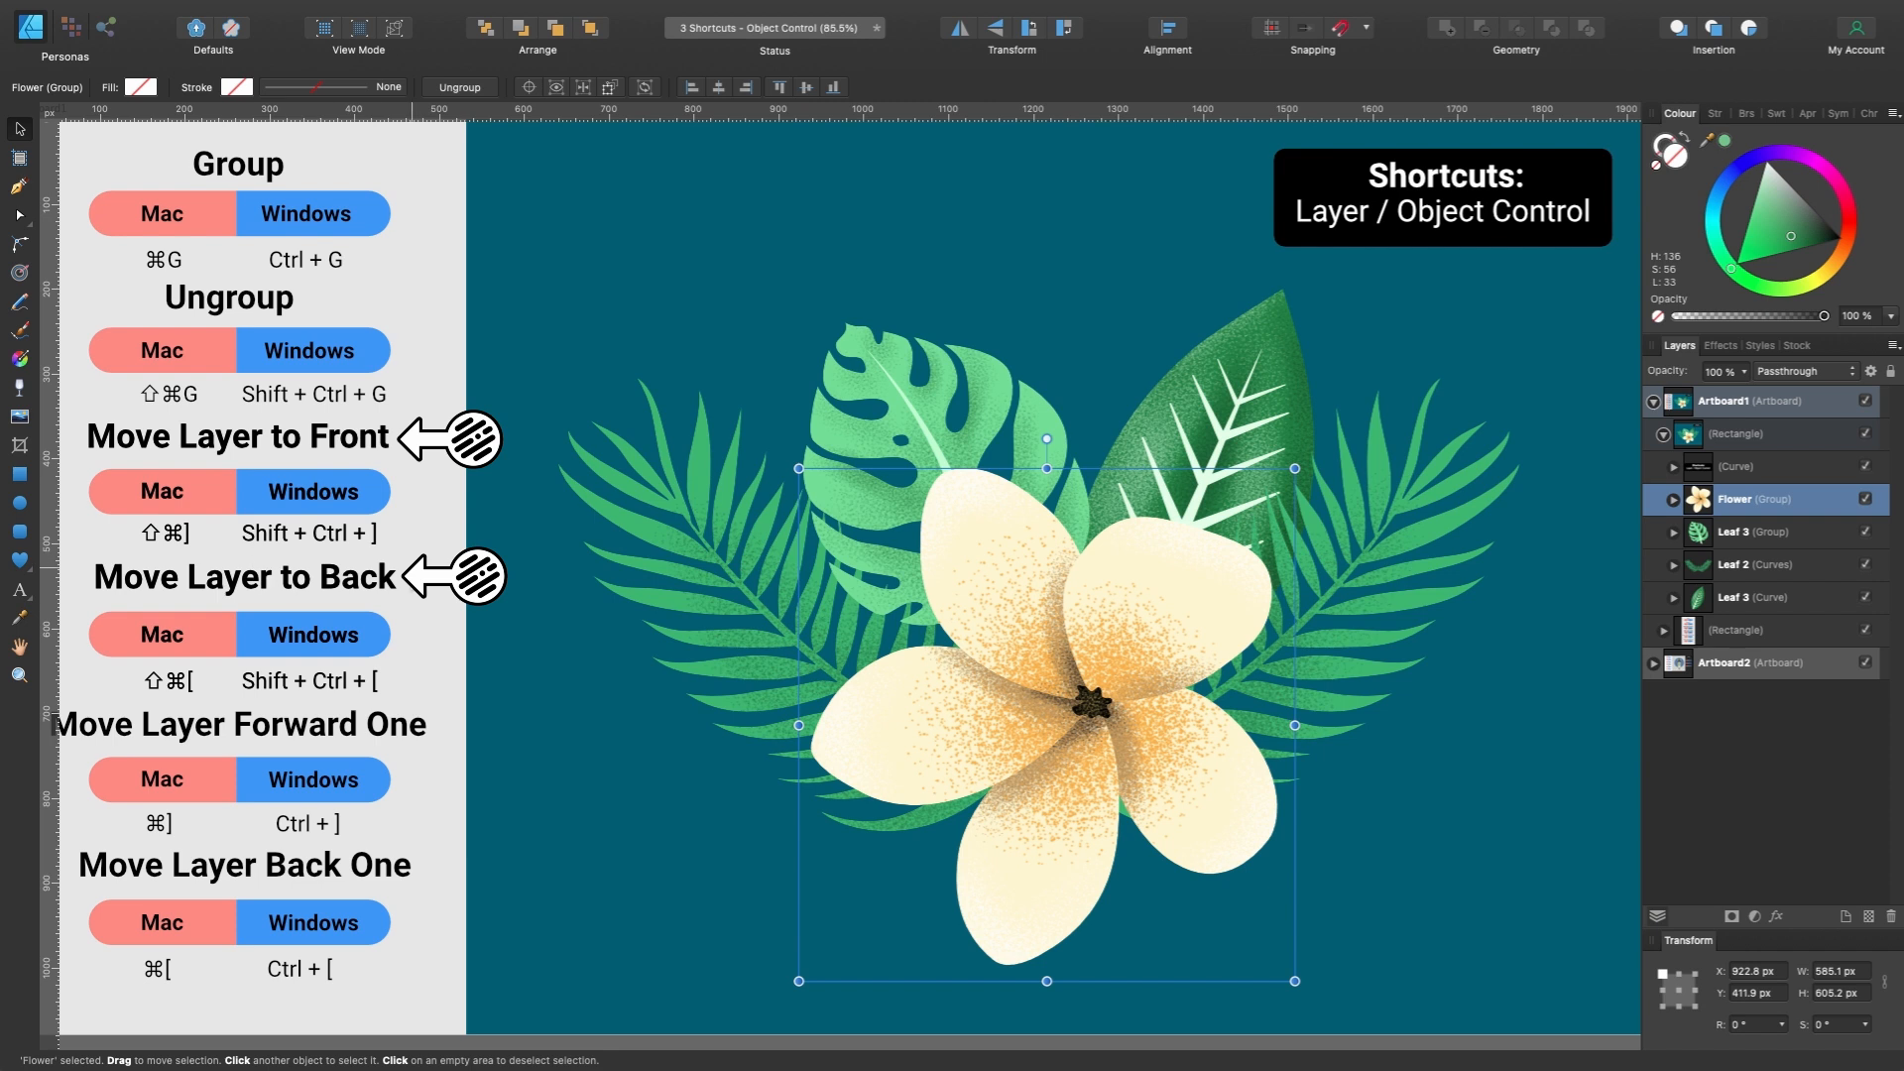
Select the dark green leaf behind the flower, bring it to the front of the stack and send it to the back.
left_click(1240, 398)
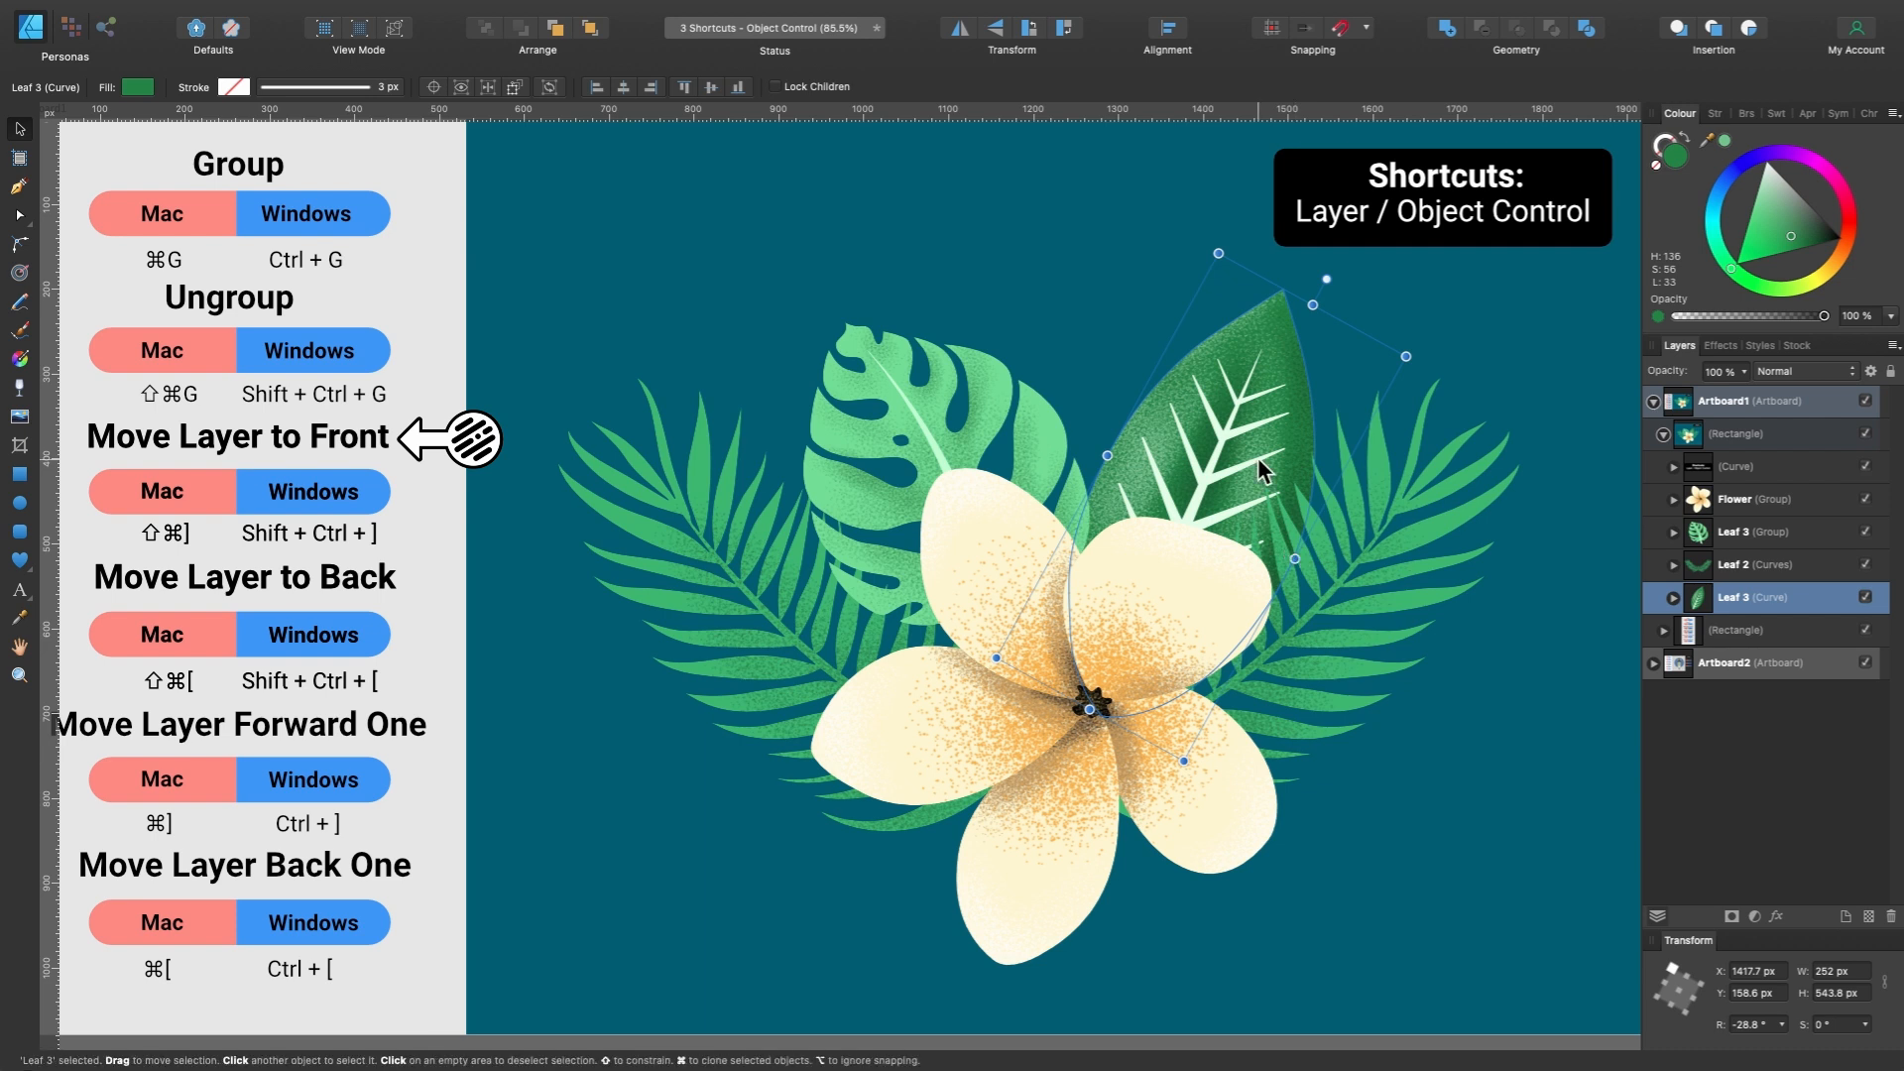
key("shift+super+bracketright")
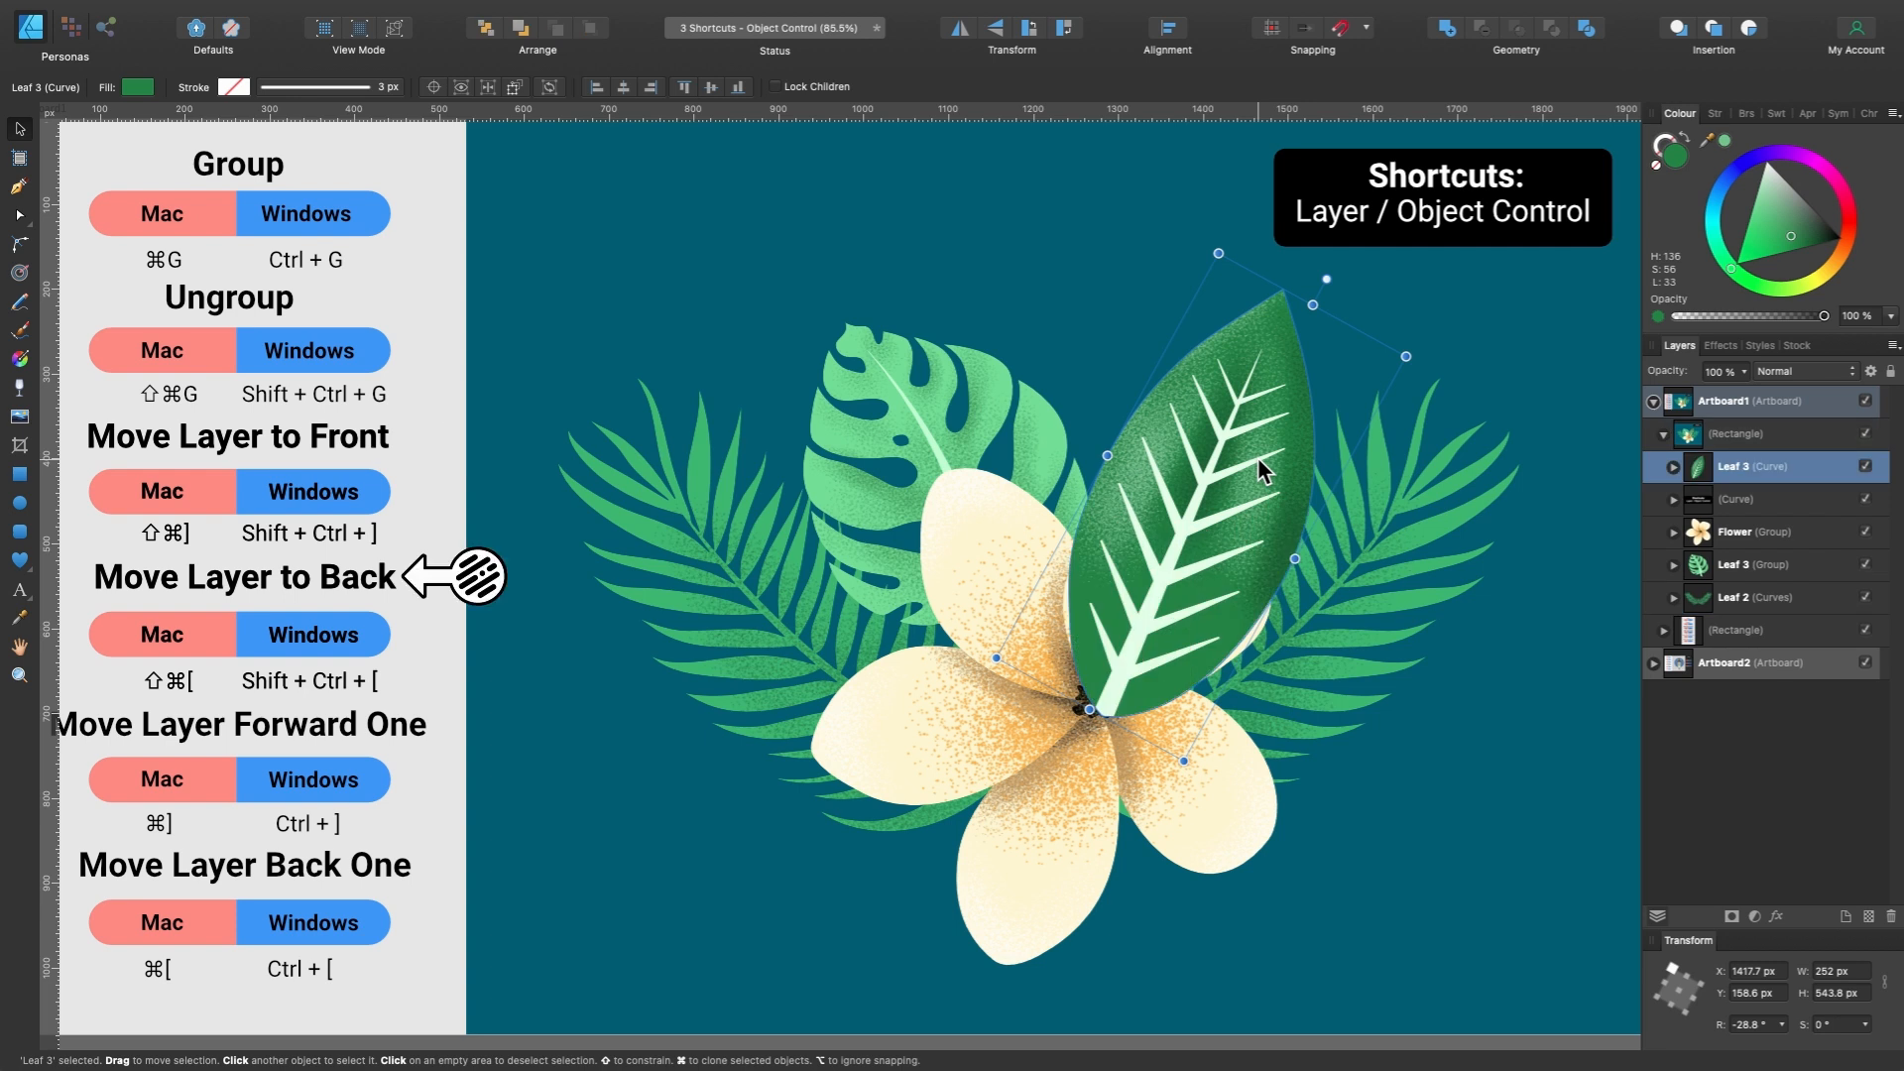
key("shift+super+bracketleft")
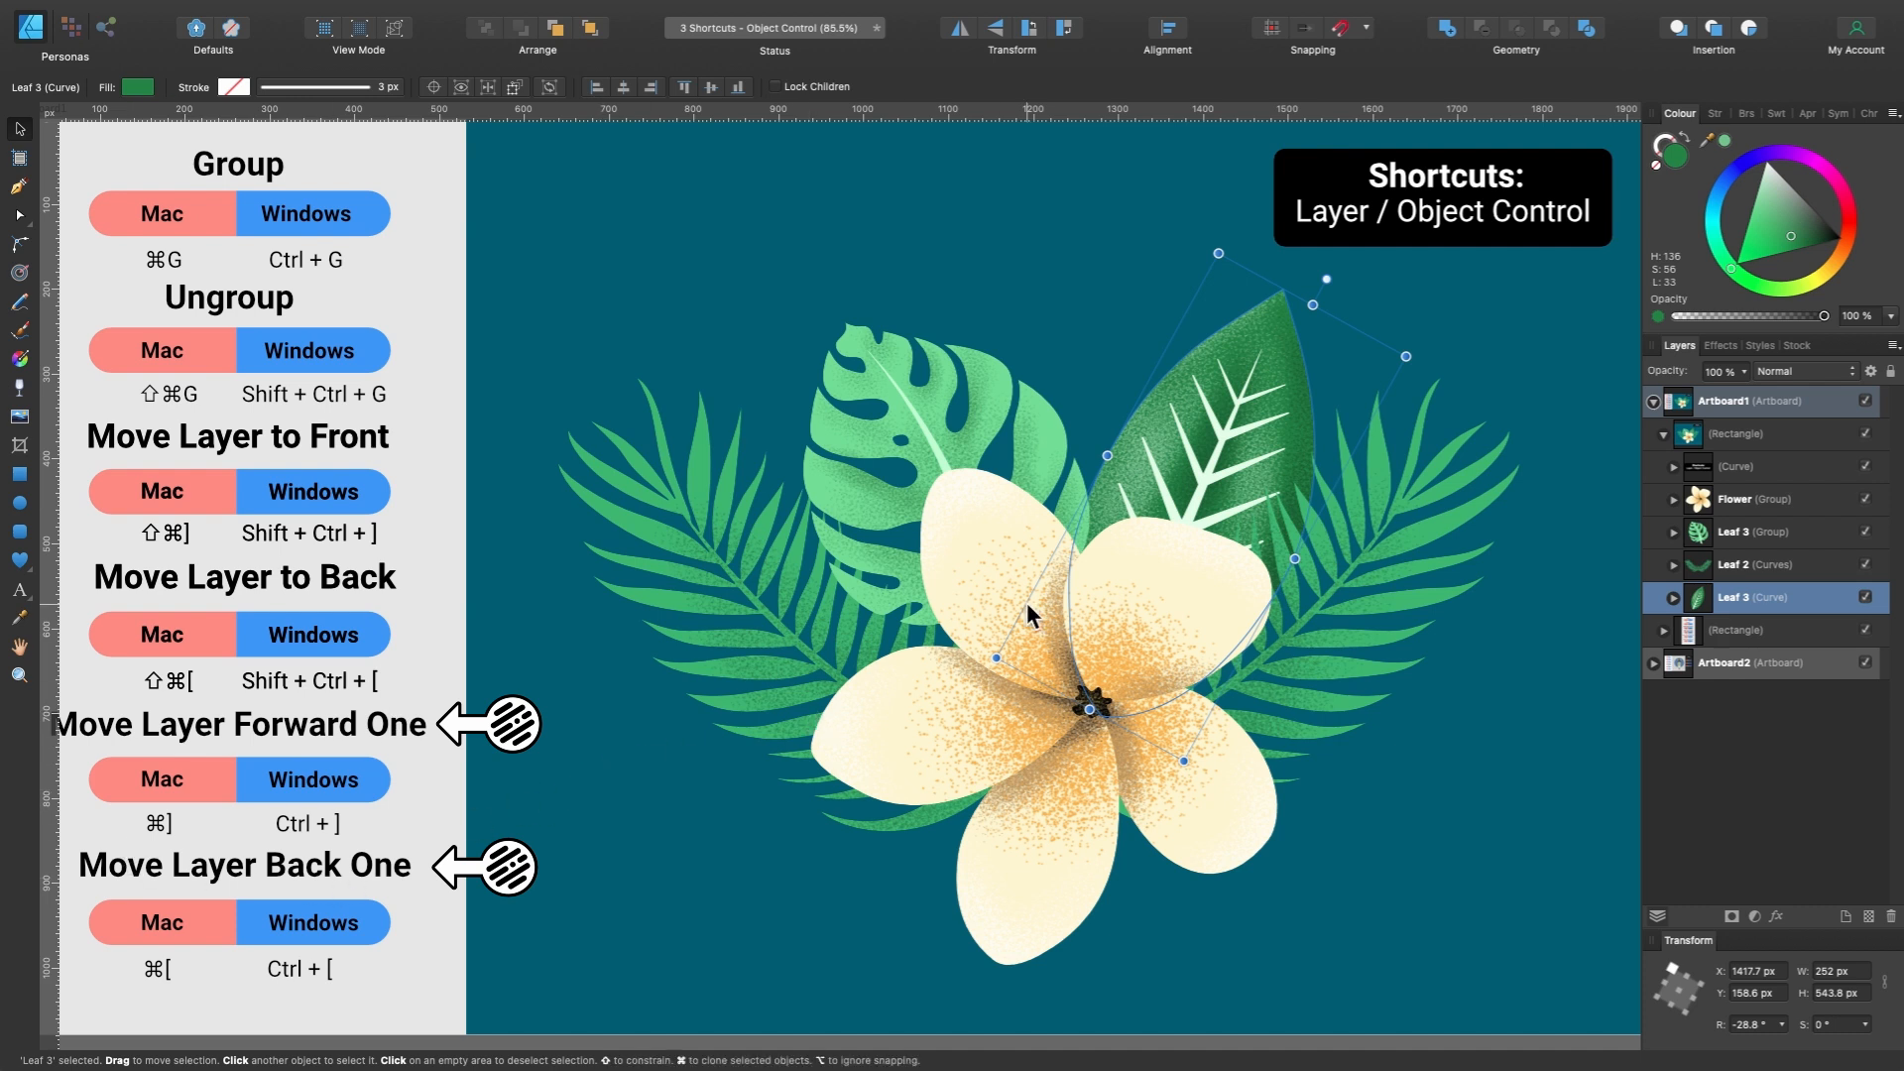
Move the dark green leaf forward one layer at a time until it sits directly below the Flower group.
key("super+bracketright")
key("super+bracketright")
key("super+bracketright")
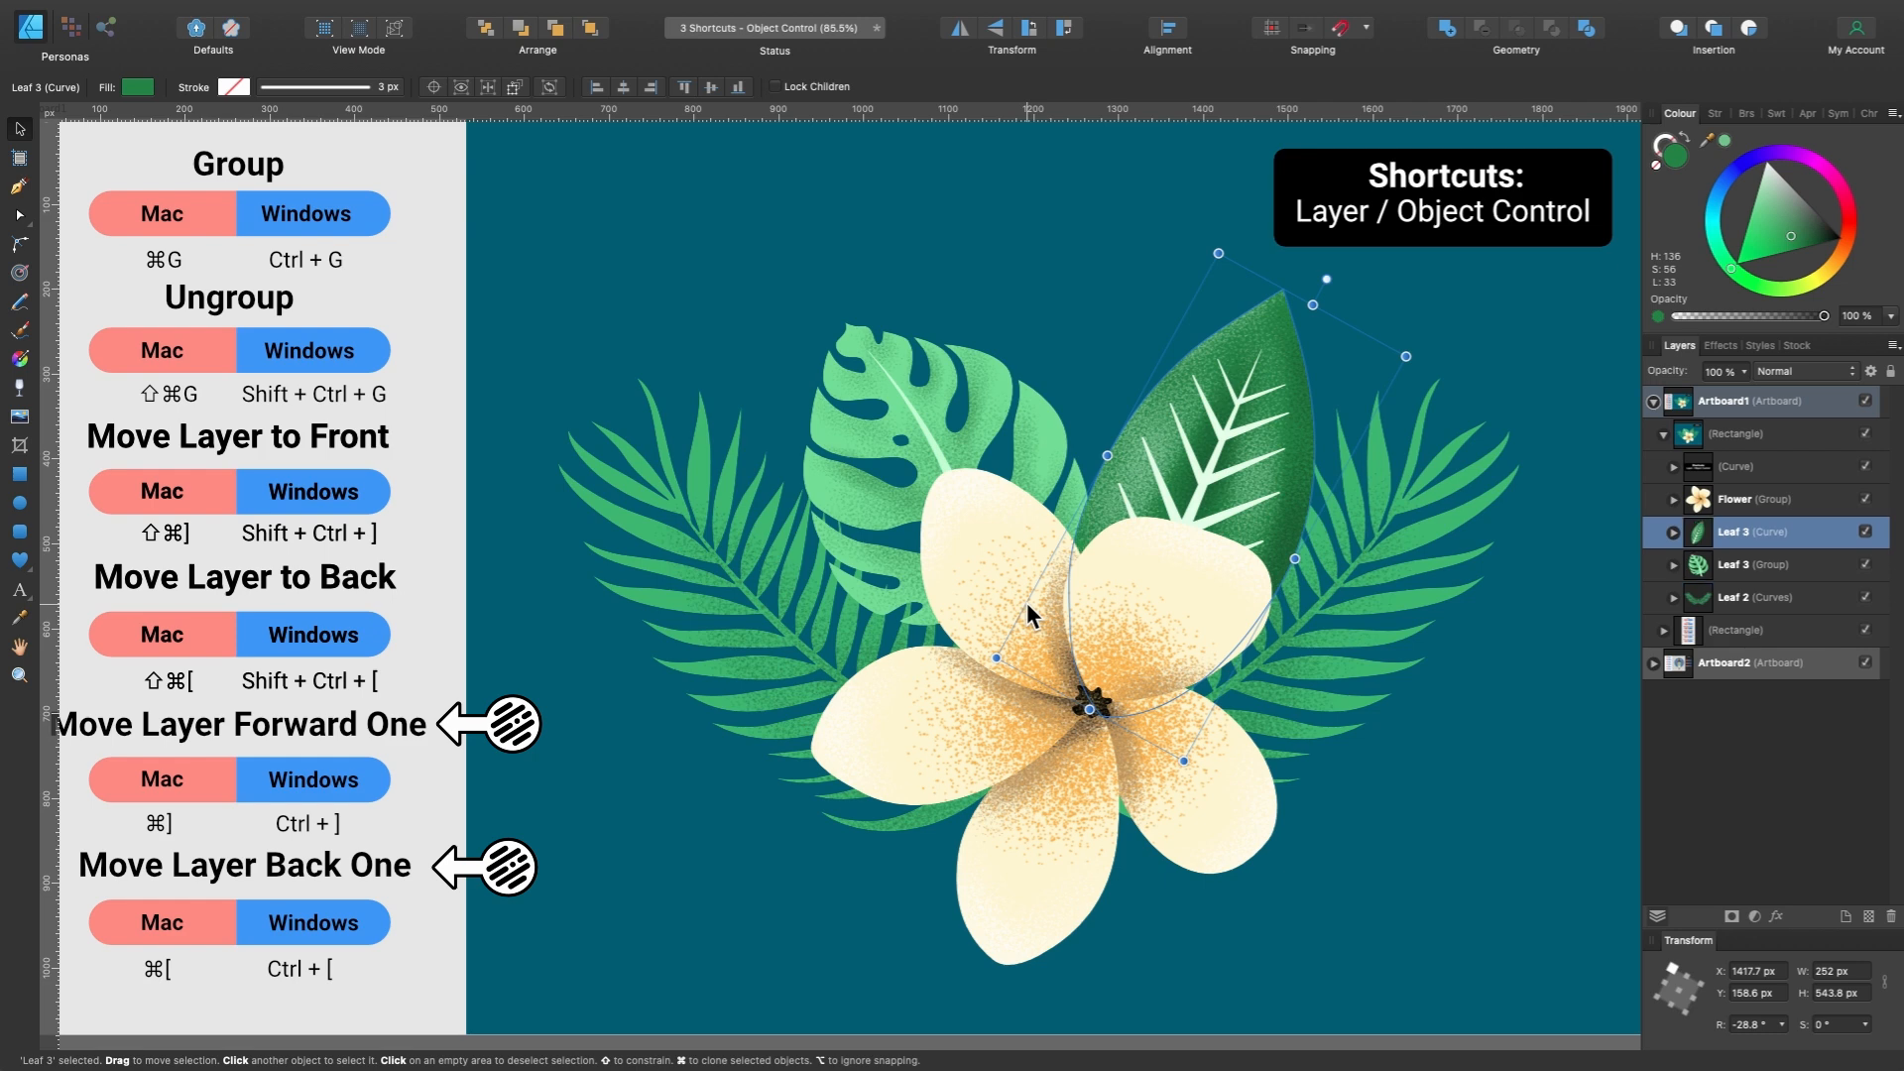
key("super+shift+bracketleft")
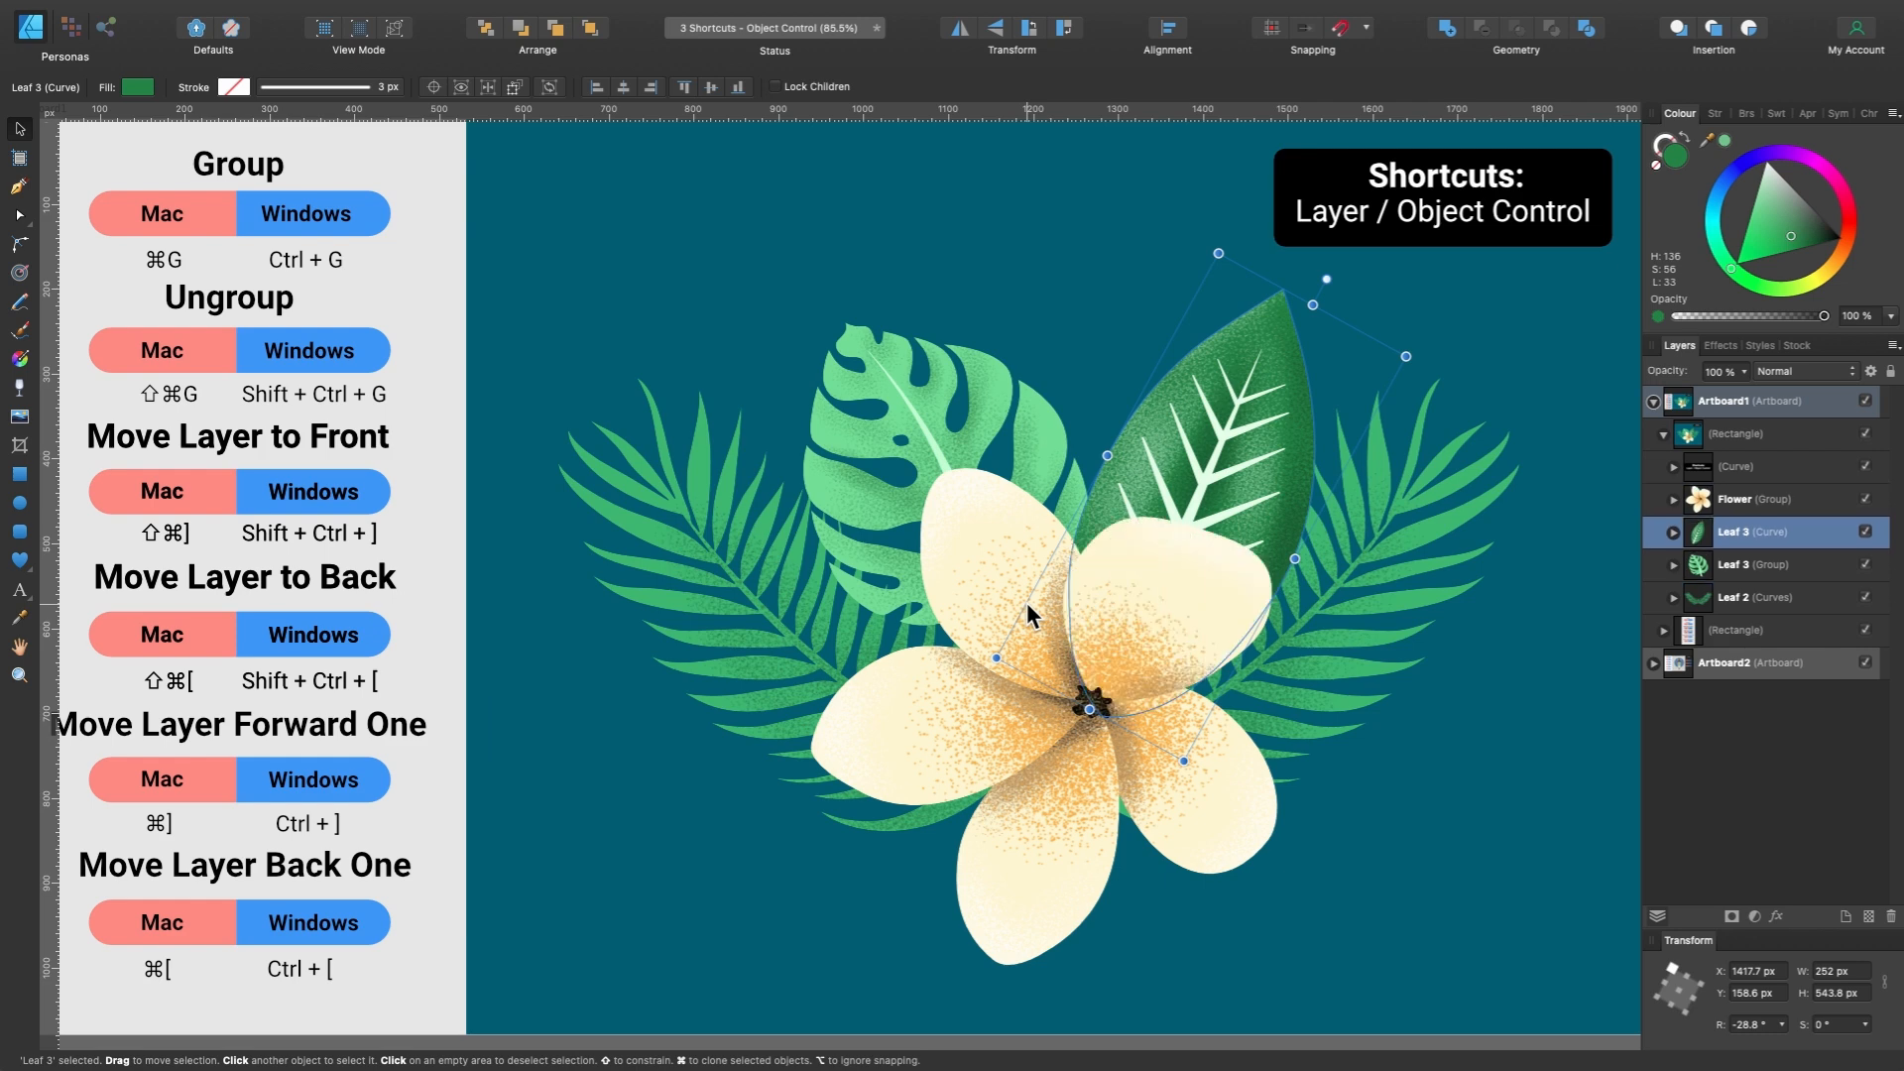
key("super+bracketright")
key("super+bracketright")
key("super+bracketright")
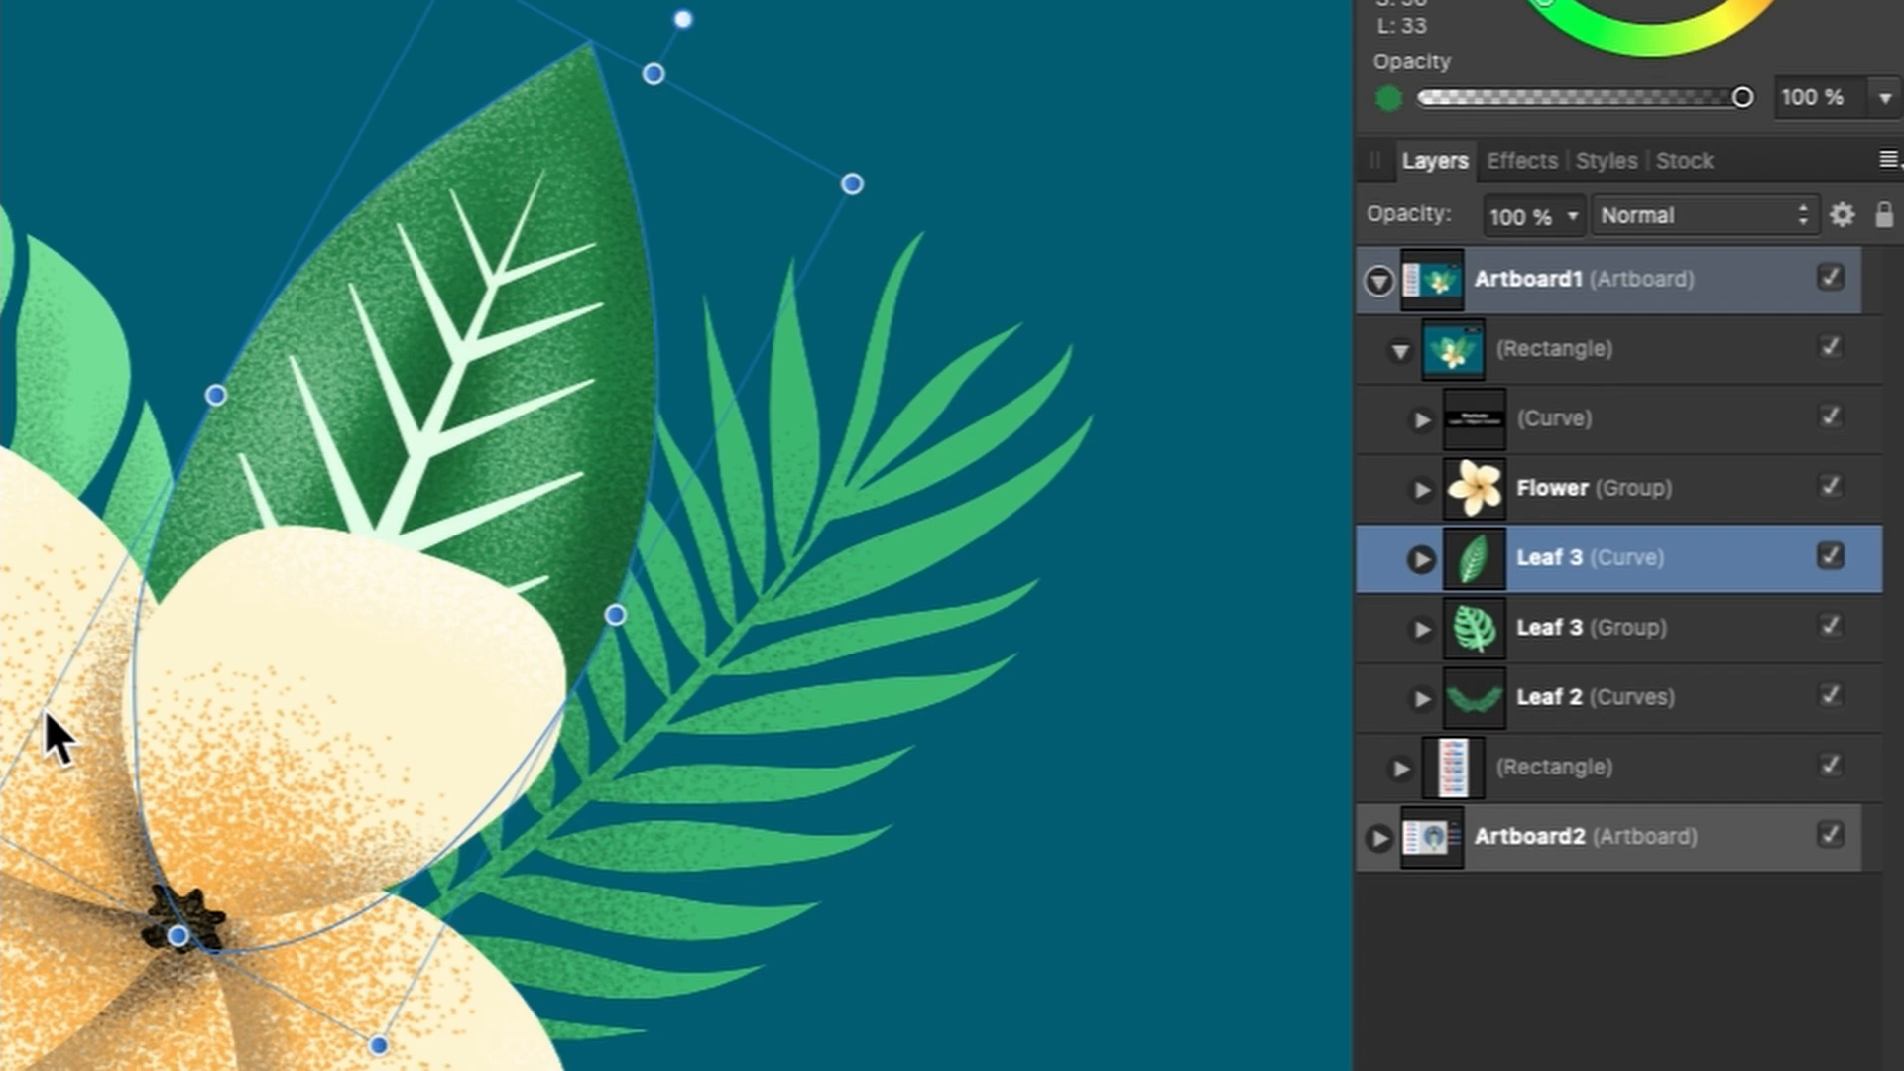
Step the dark green leaf back through the layers and forward again until it sits above the Flower group.
key("super+bracketleft")
key("super+bracketleft")
key("super+bracketleft")
key("super+bracketright")
key("super+bracketright")
key("super+bracketright")
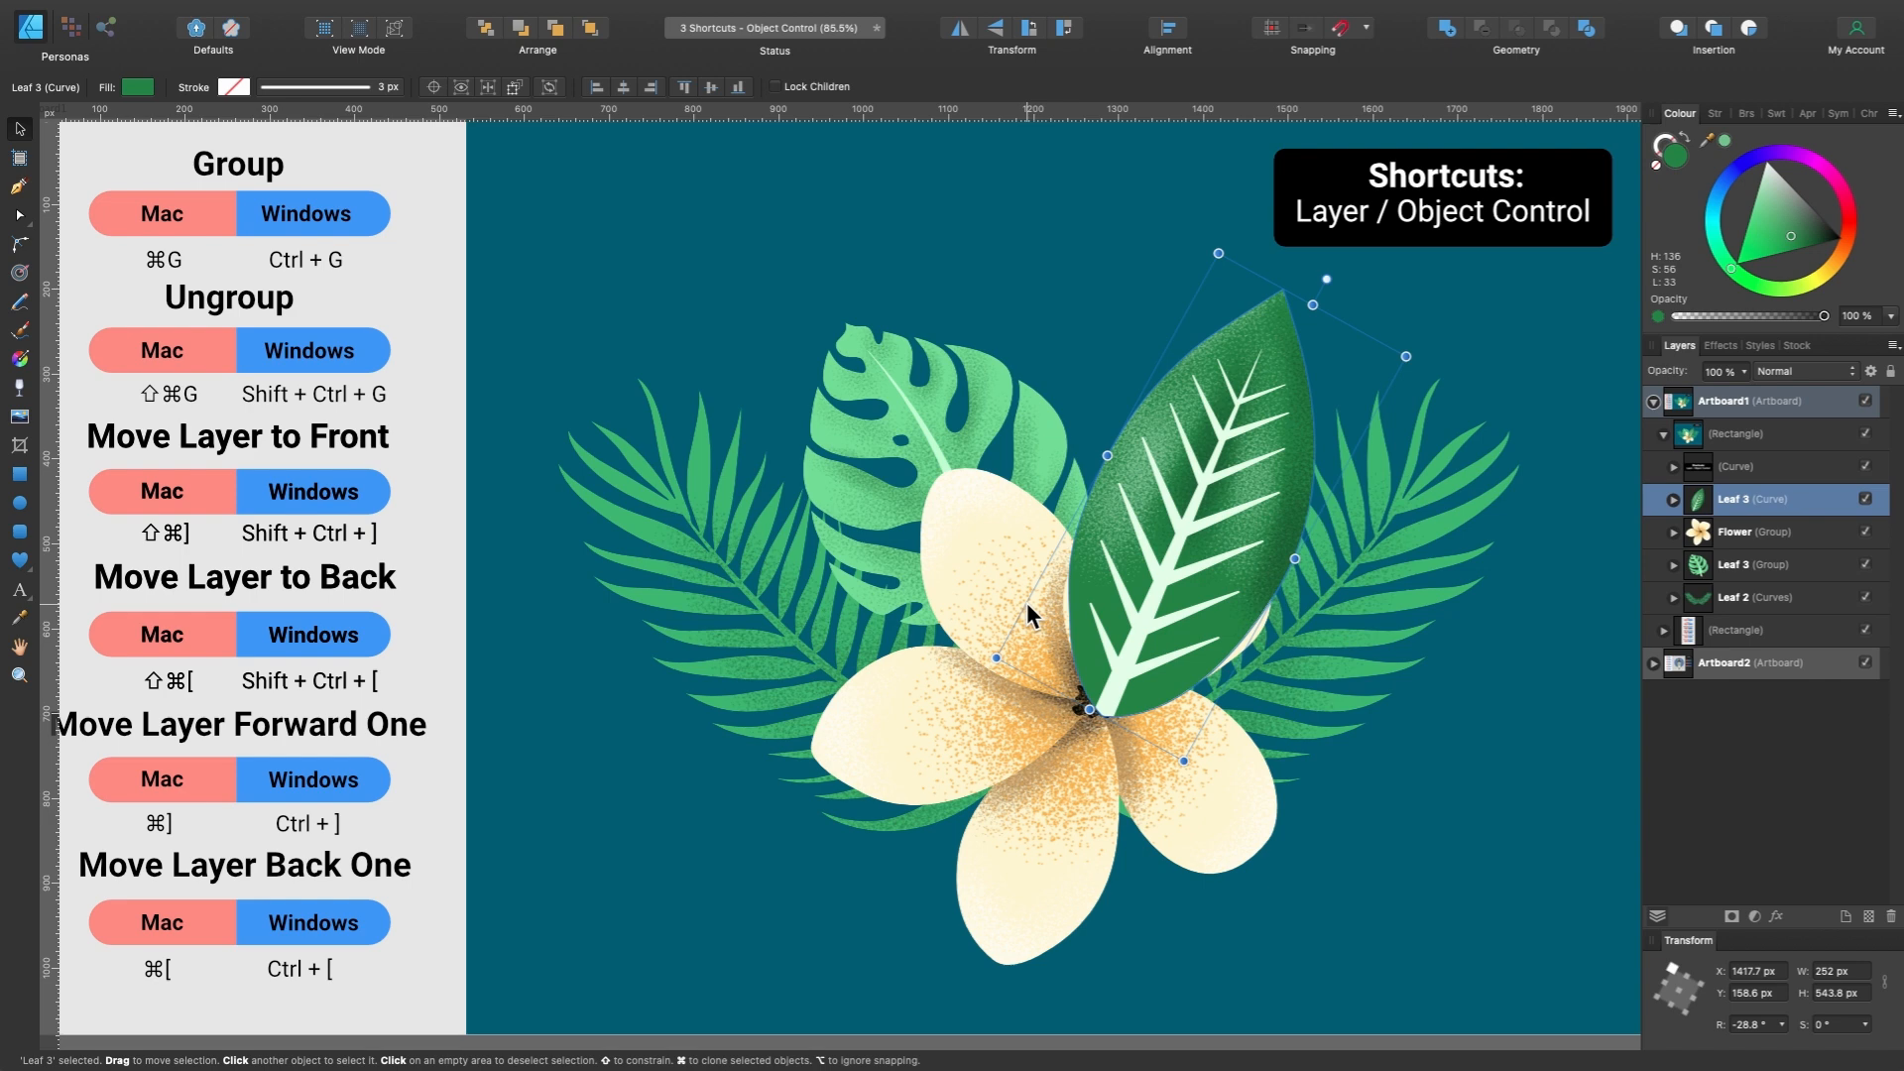
key("super+bracketright")
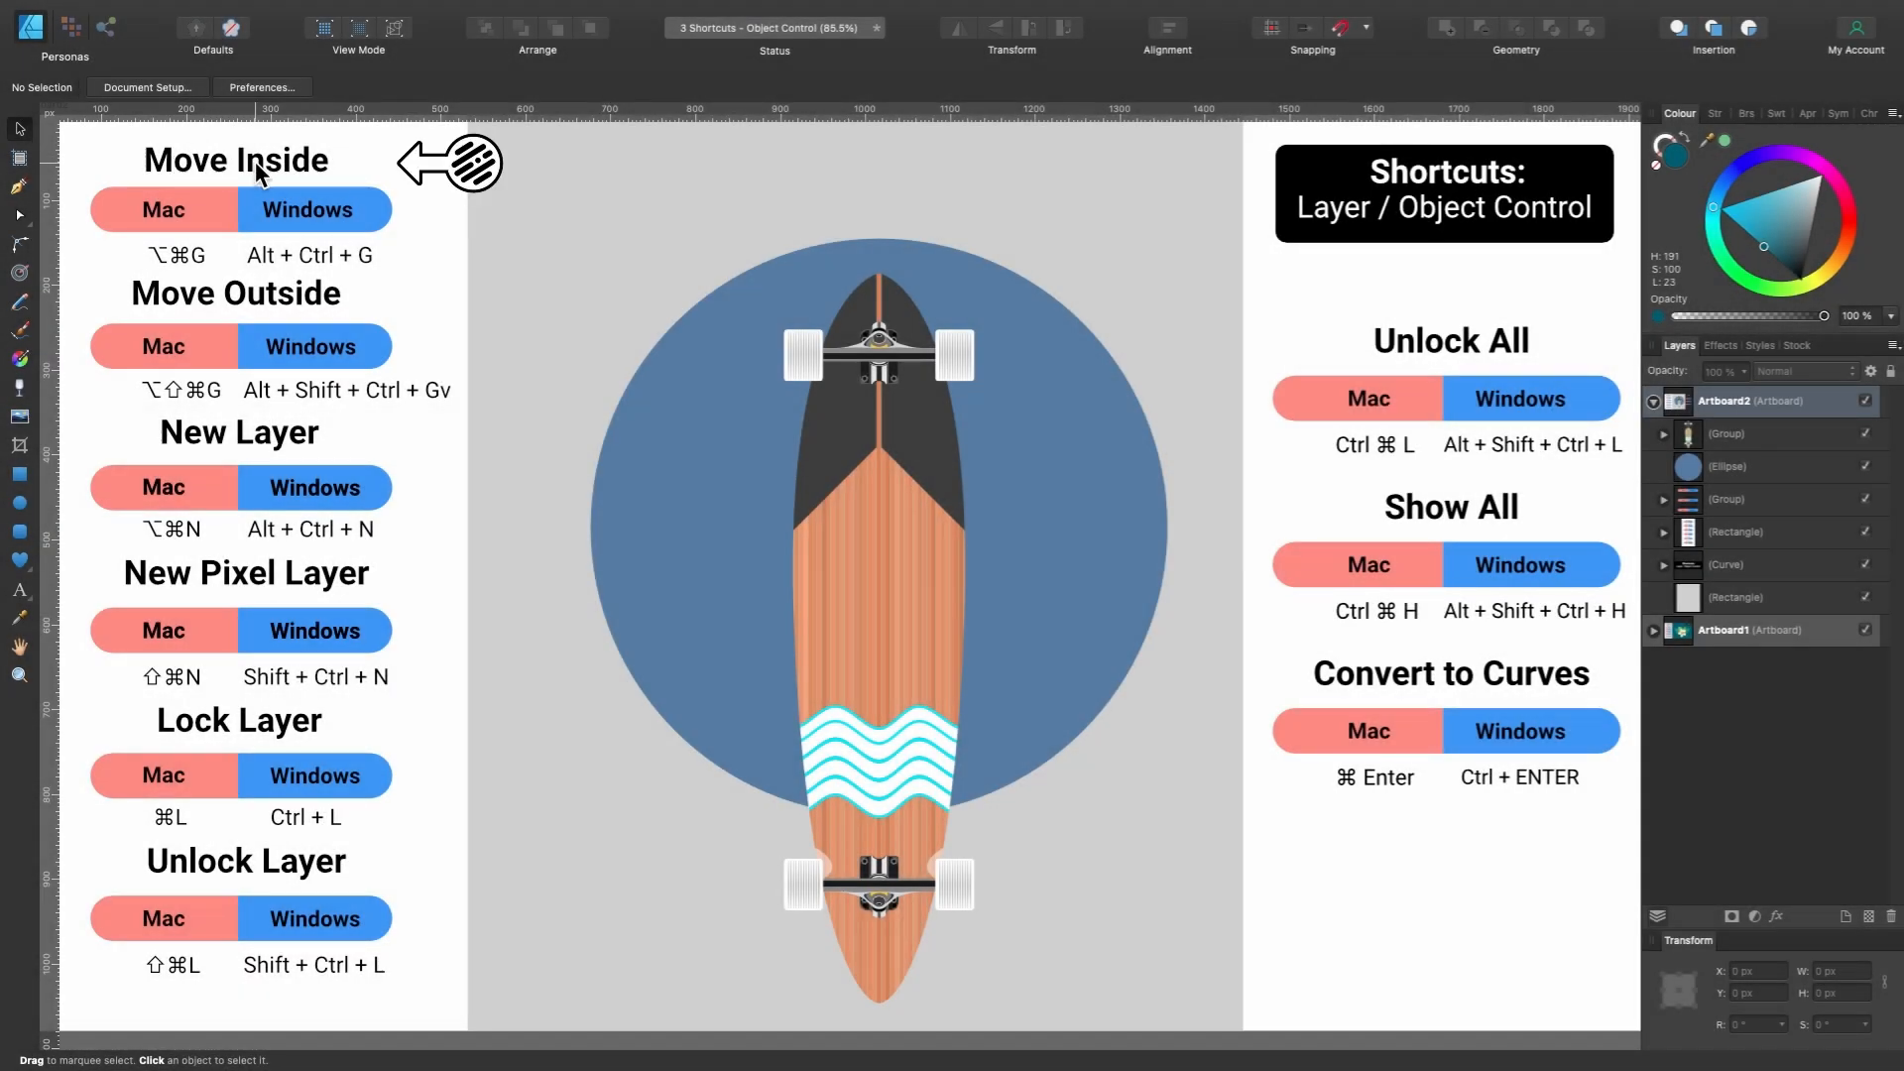
On Artboard2, move the skateboard group inside the blue circle and move it back outside.
left_click(890, 444)
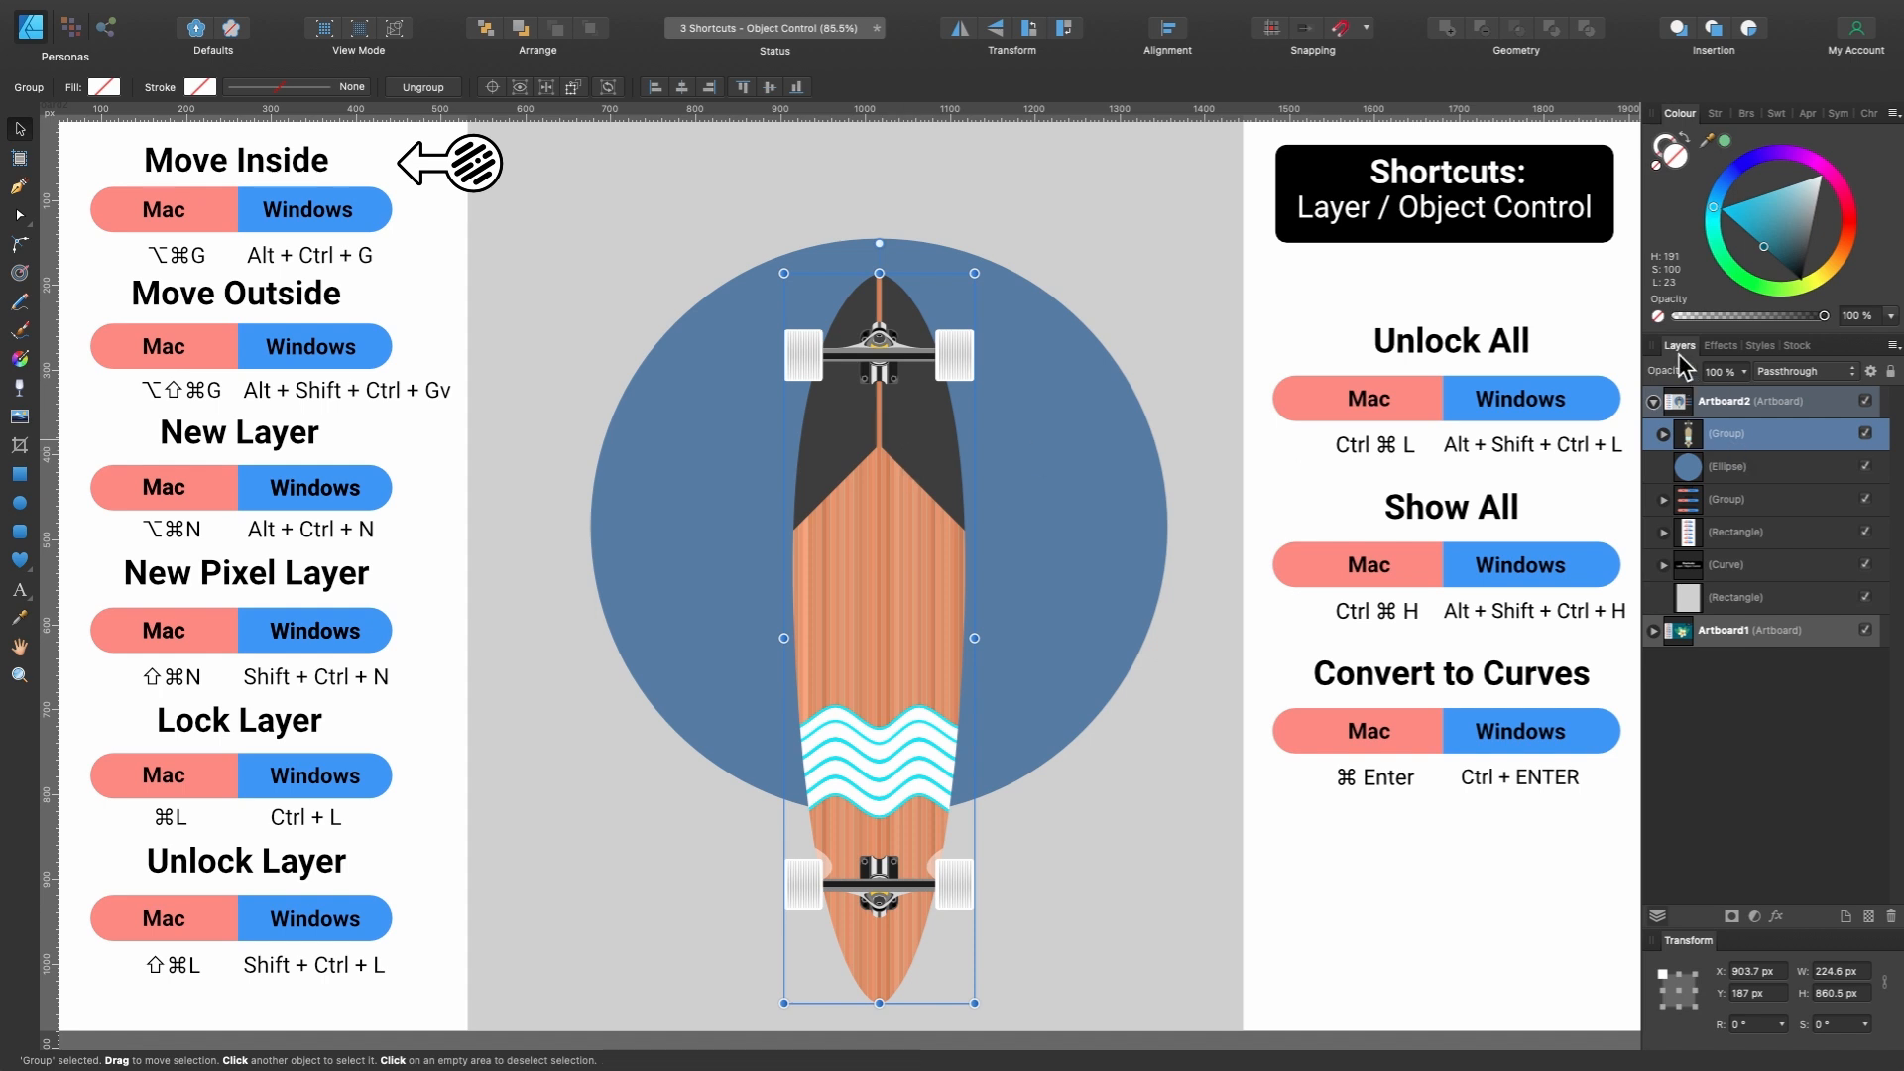
left_click(1725, 462)
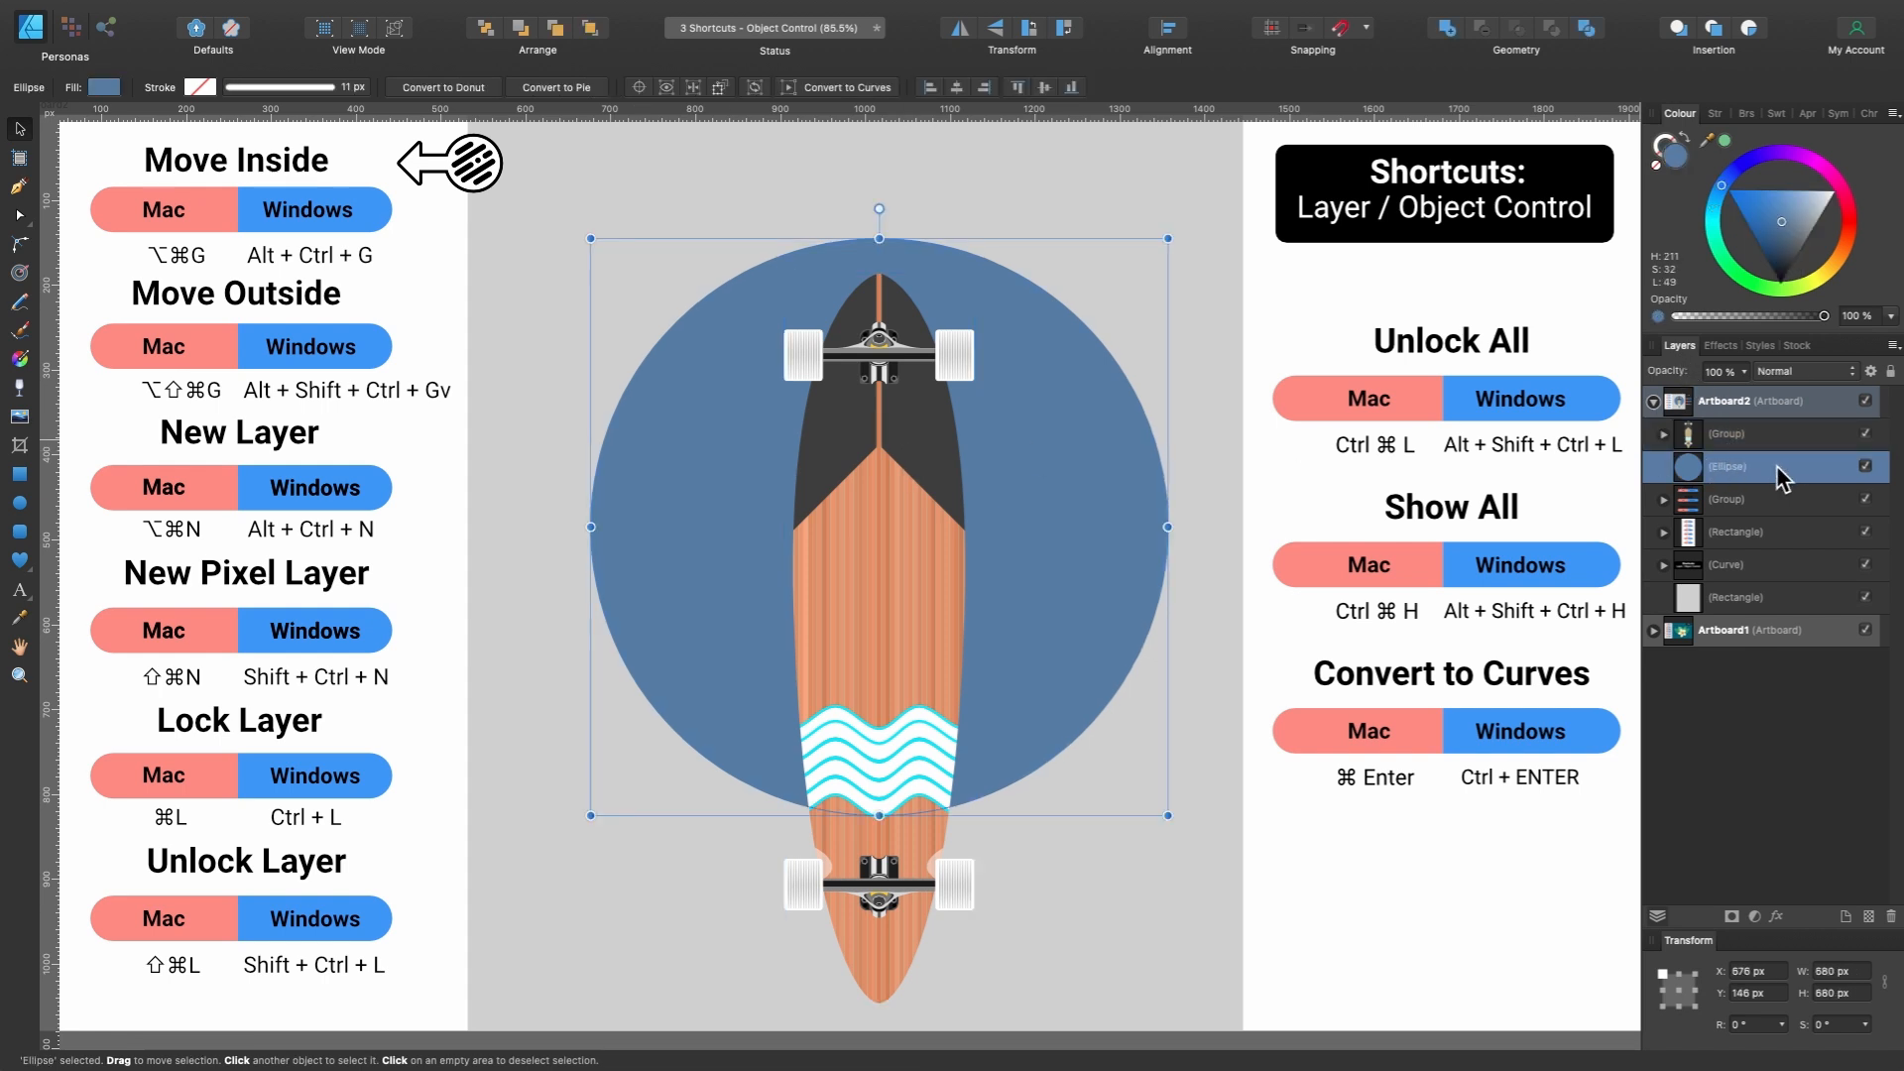
left_click(1702, 440)
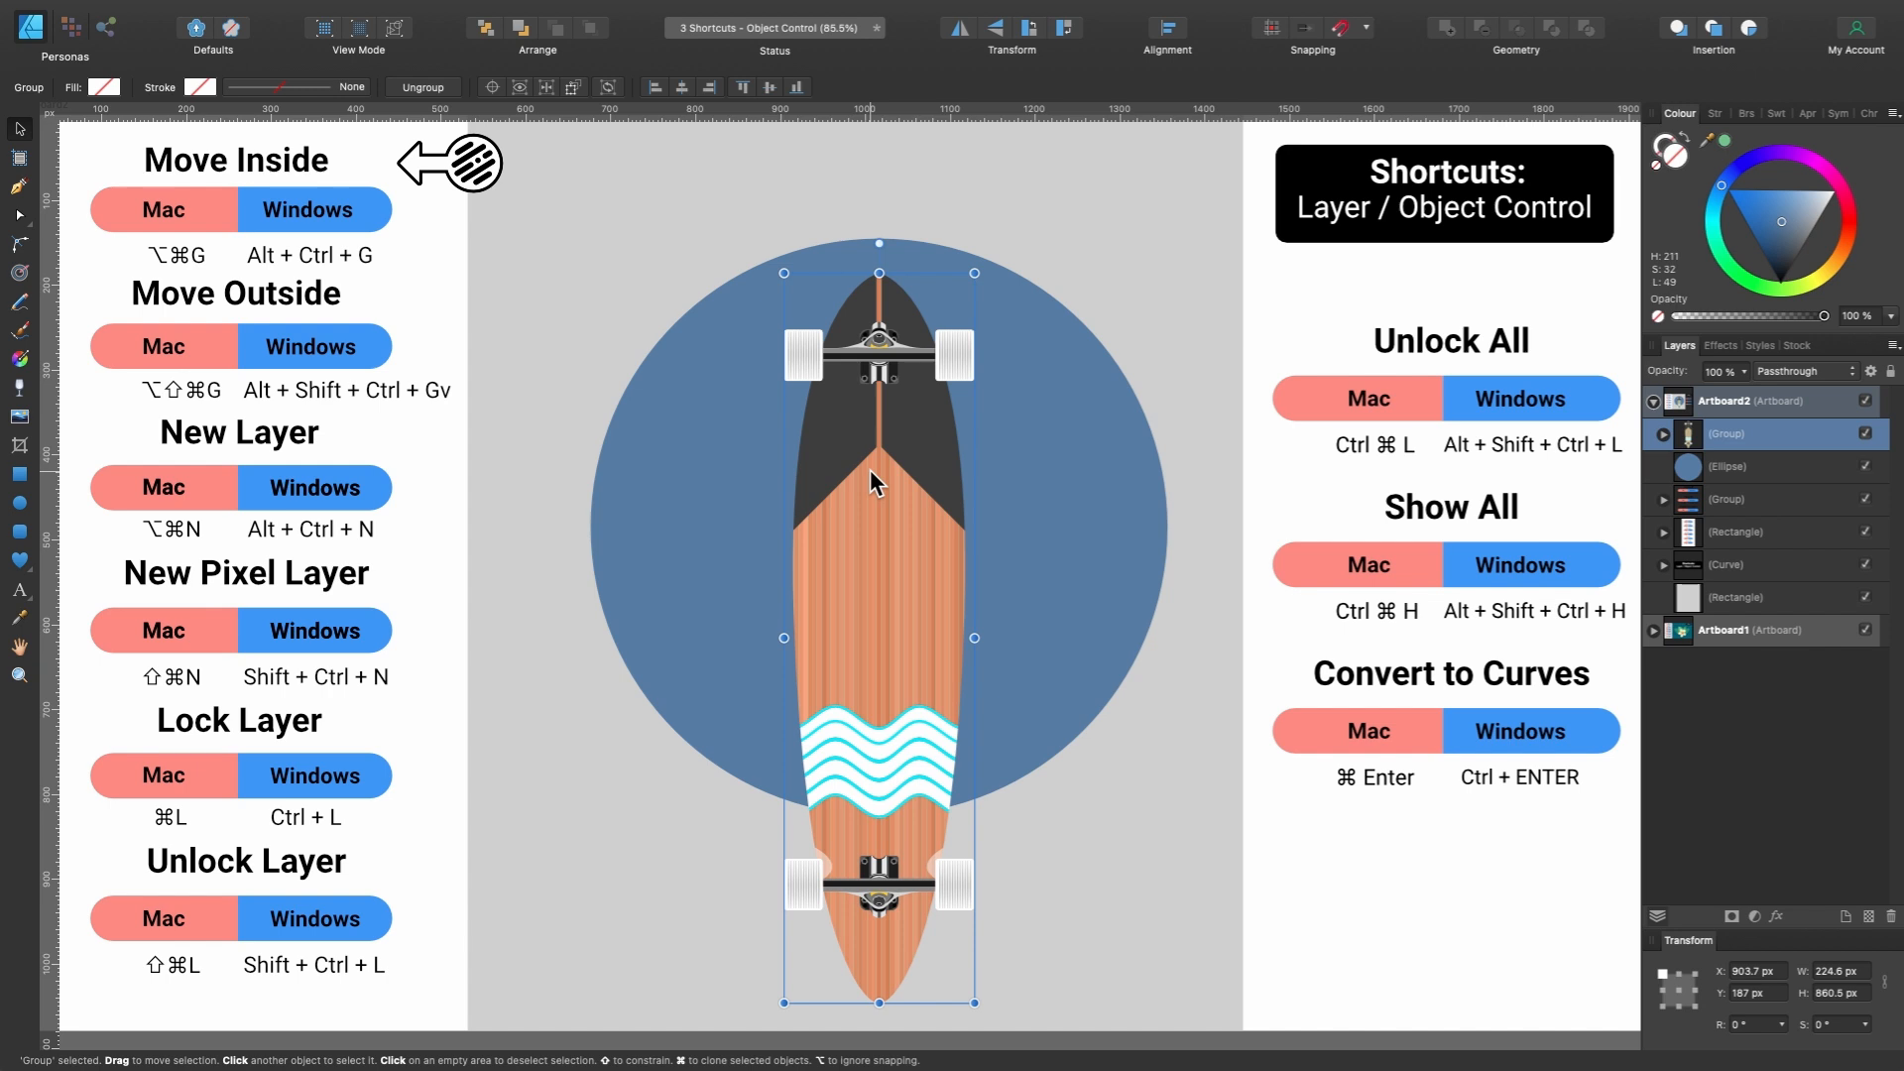
key("super+alt+g")
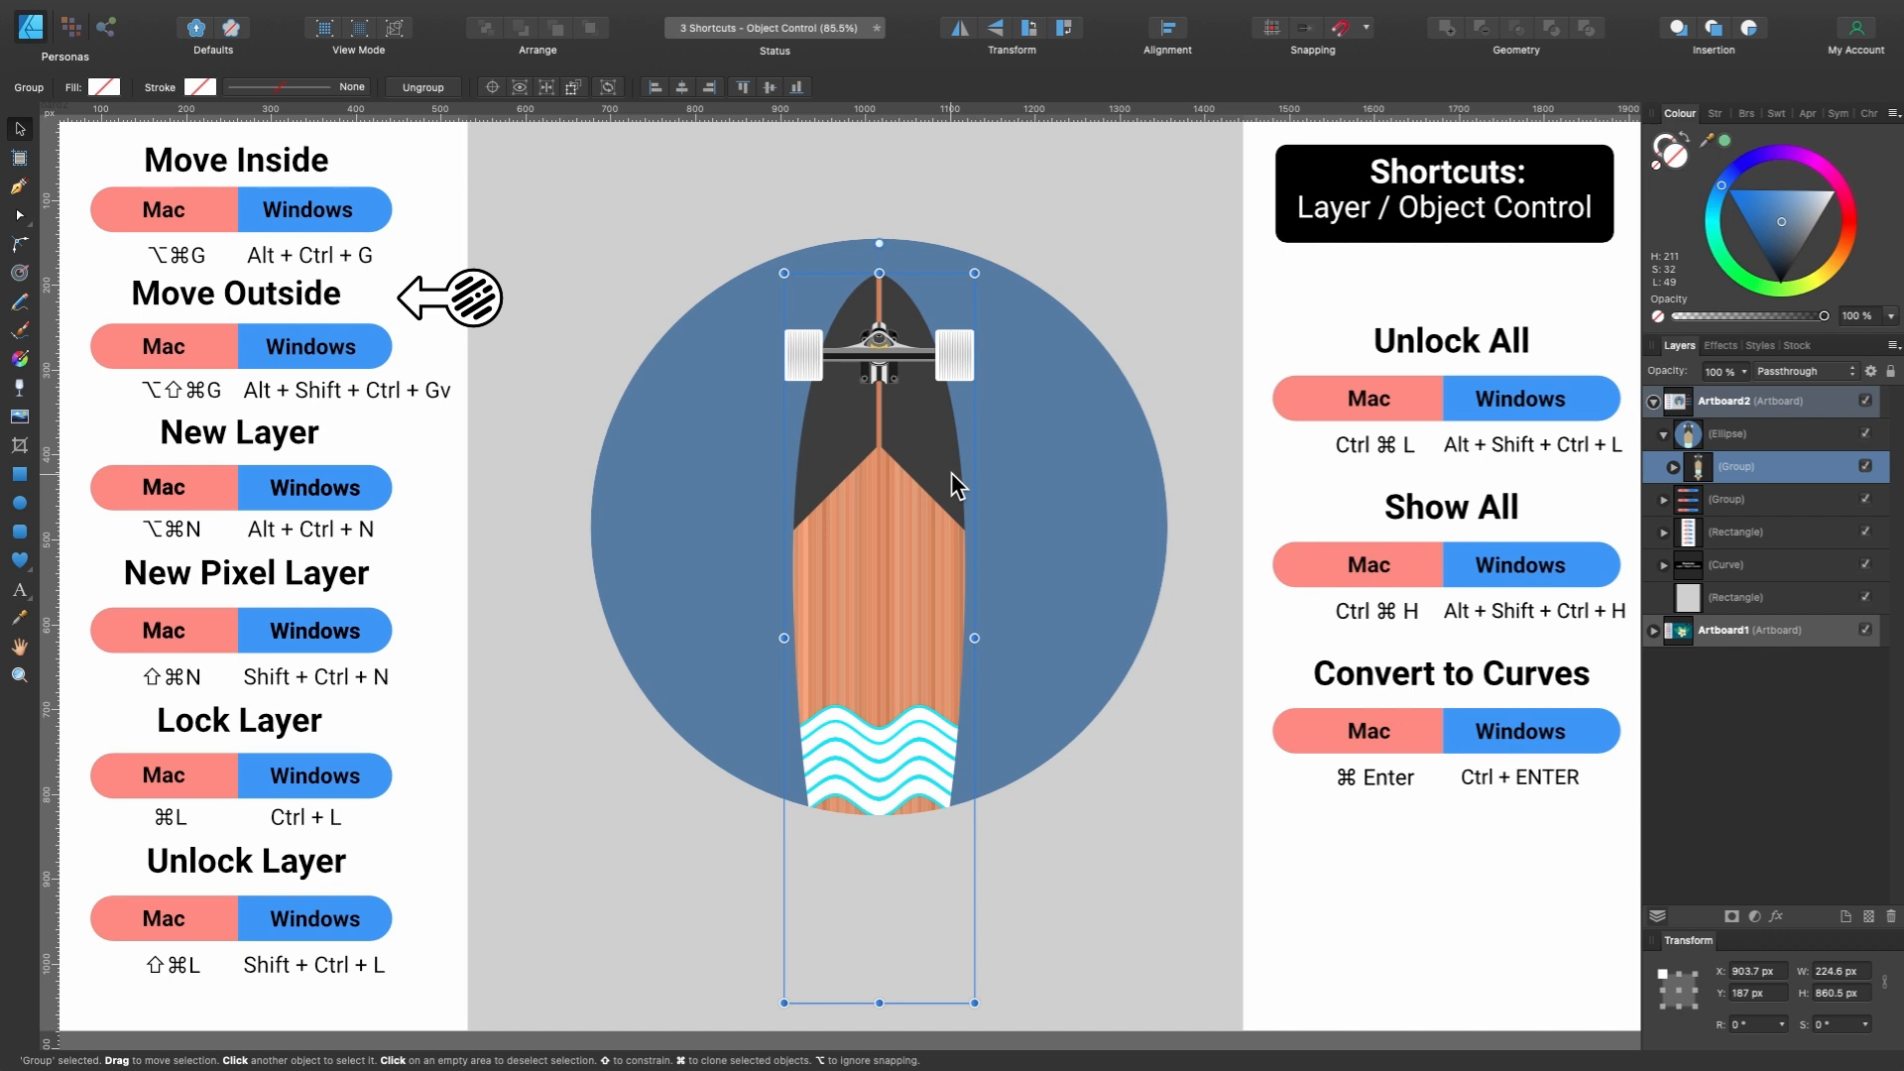
key("alt+shift+super+g")
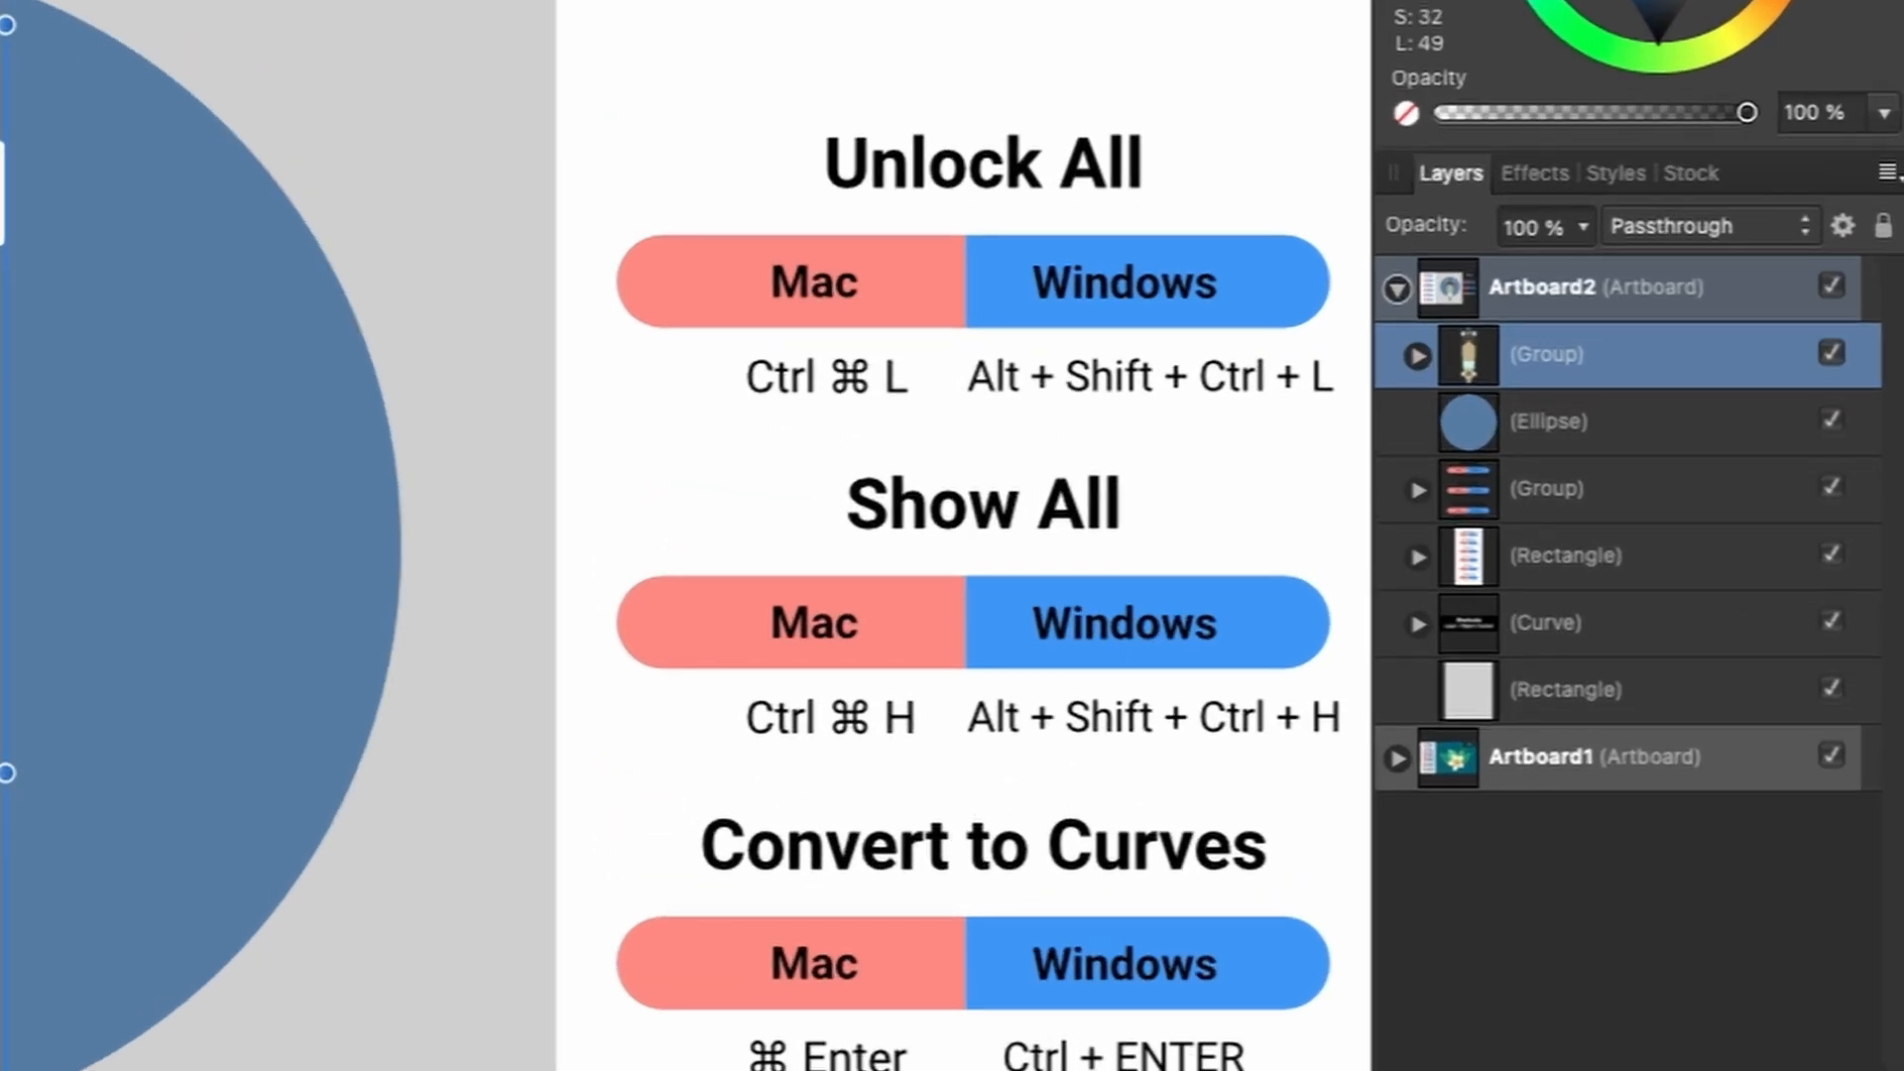
Create a new layer with a new pixel layer inside it above the skateboard group, and delete both.
key("ctrl+shift+n")
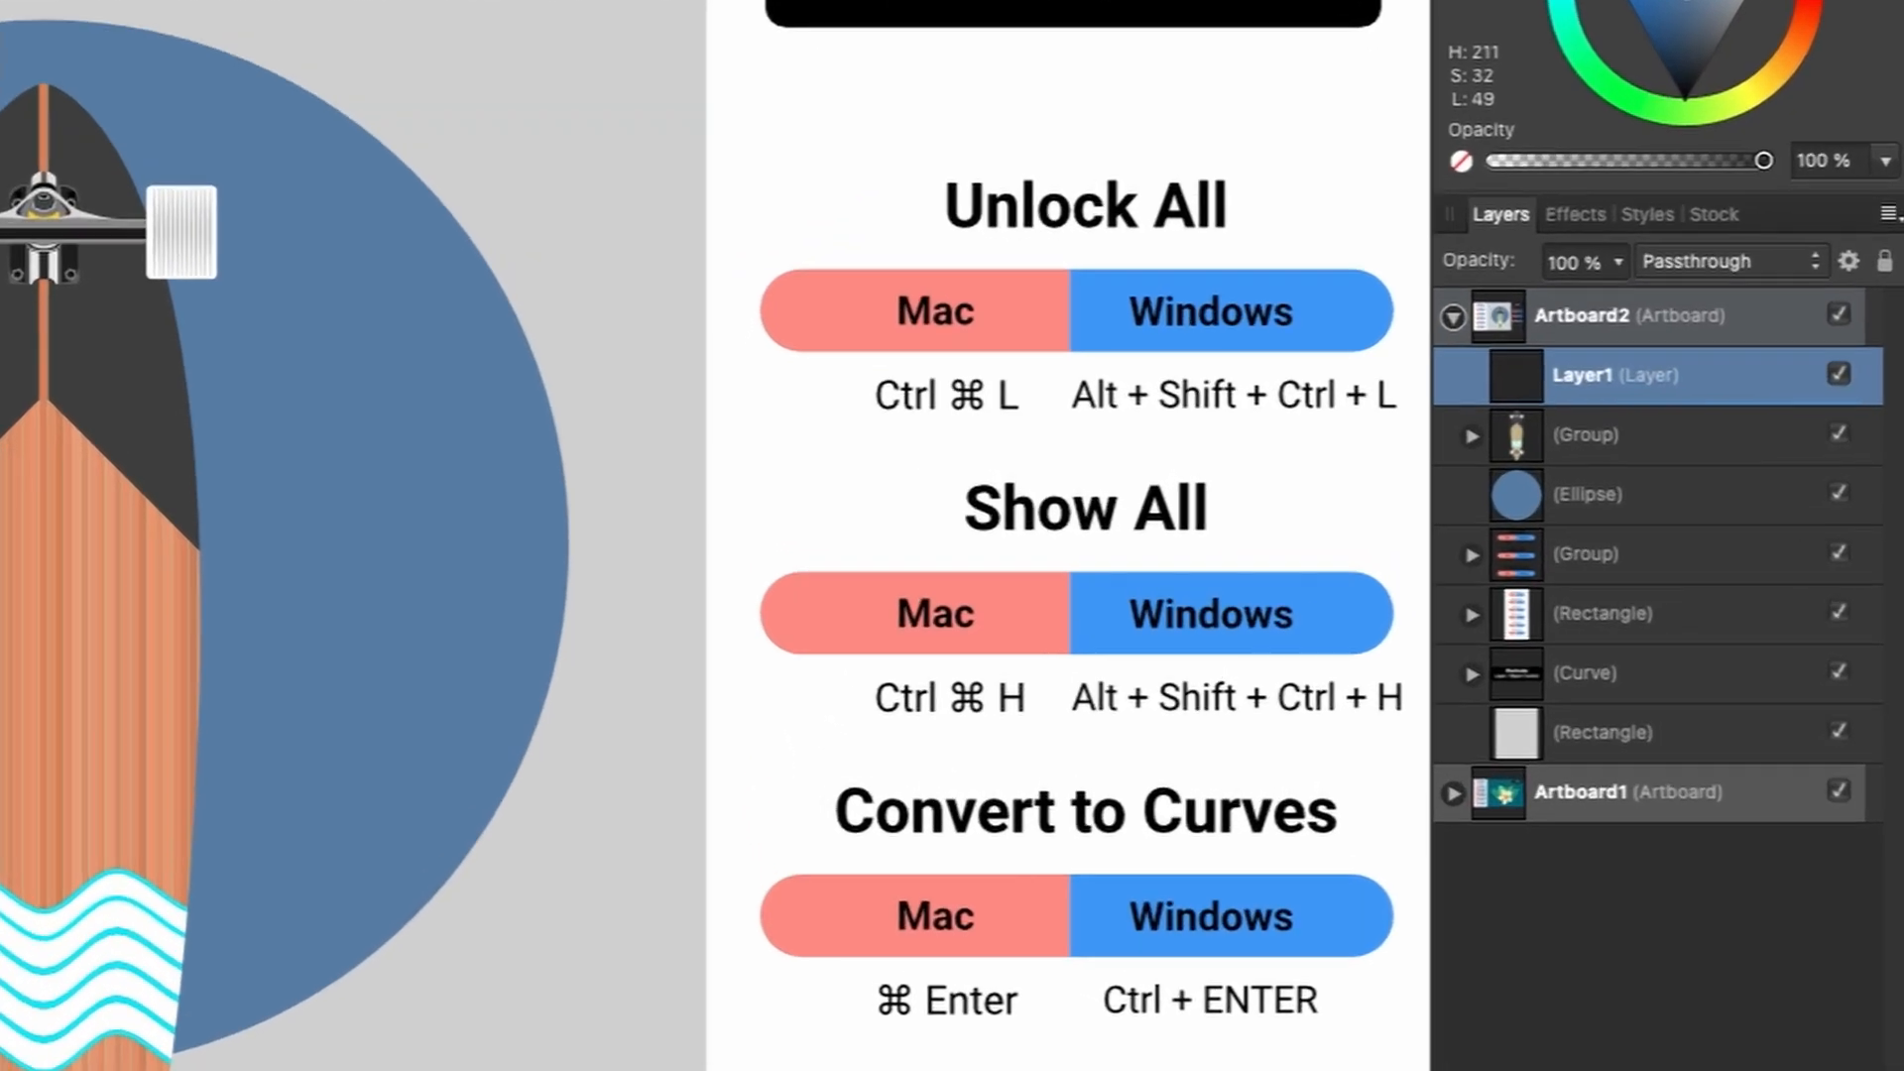
key("shift+super+n")
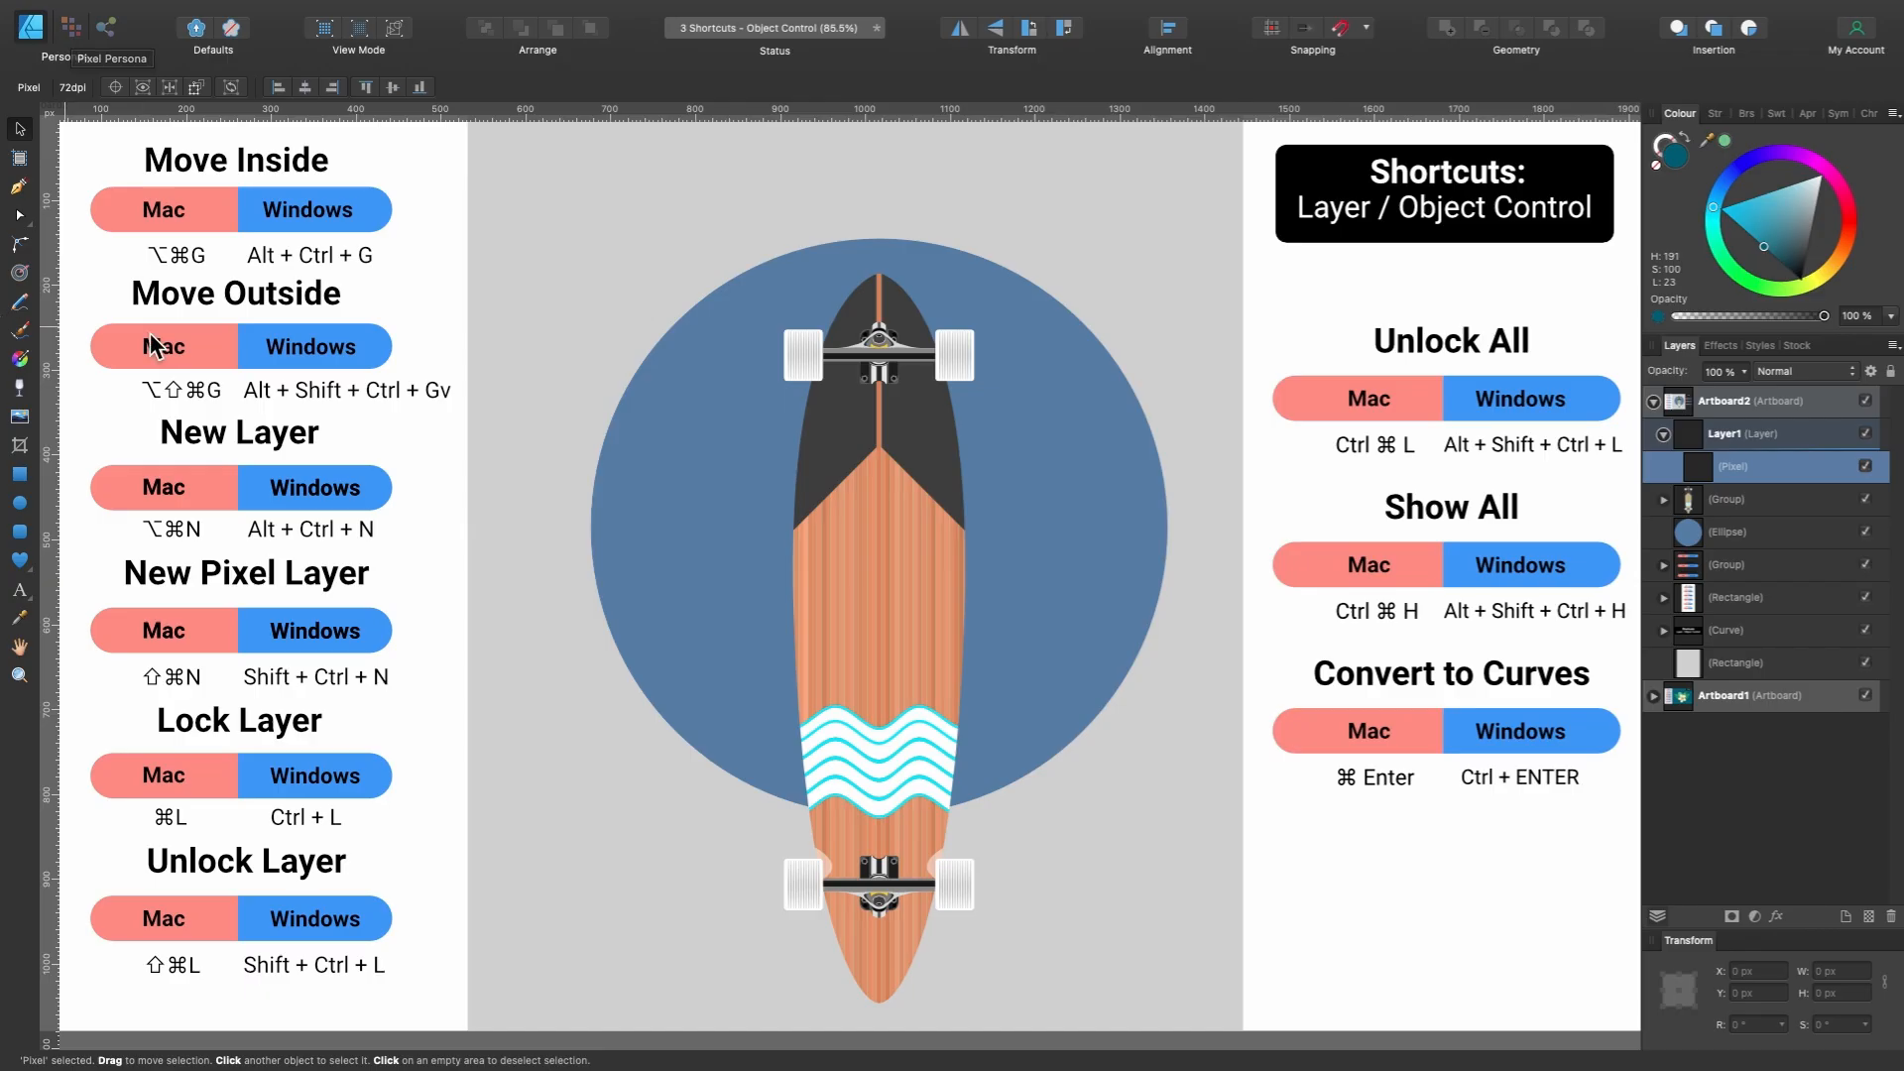
left_click(1769, 433)
key("Delete")
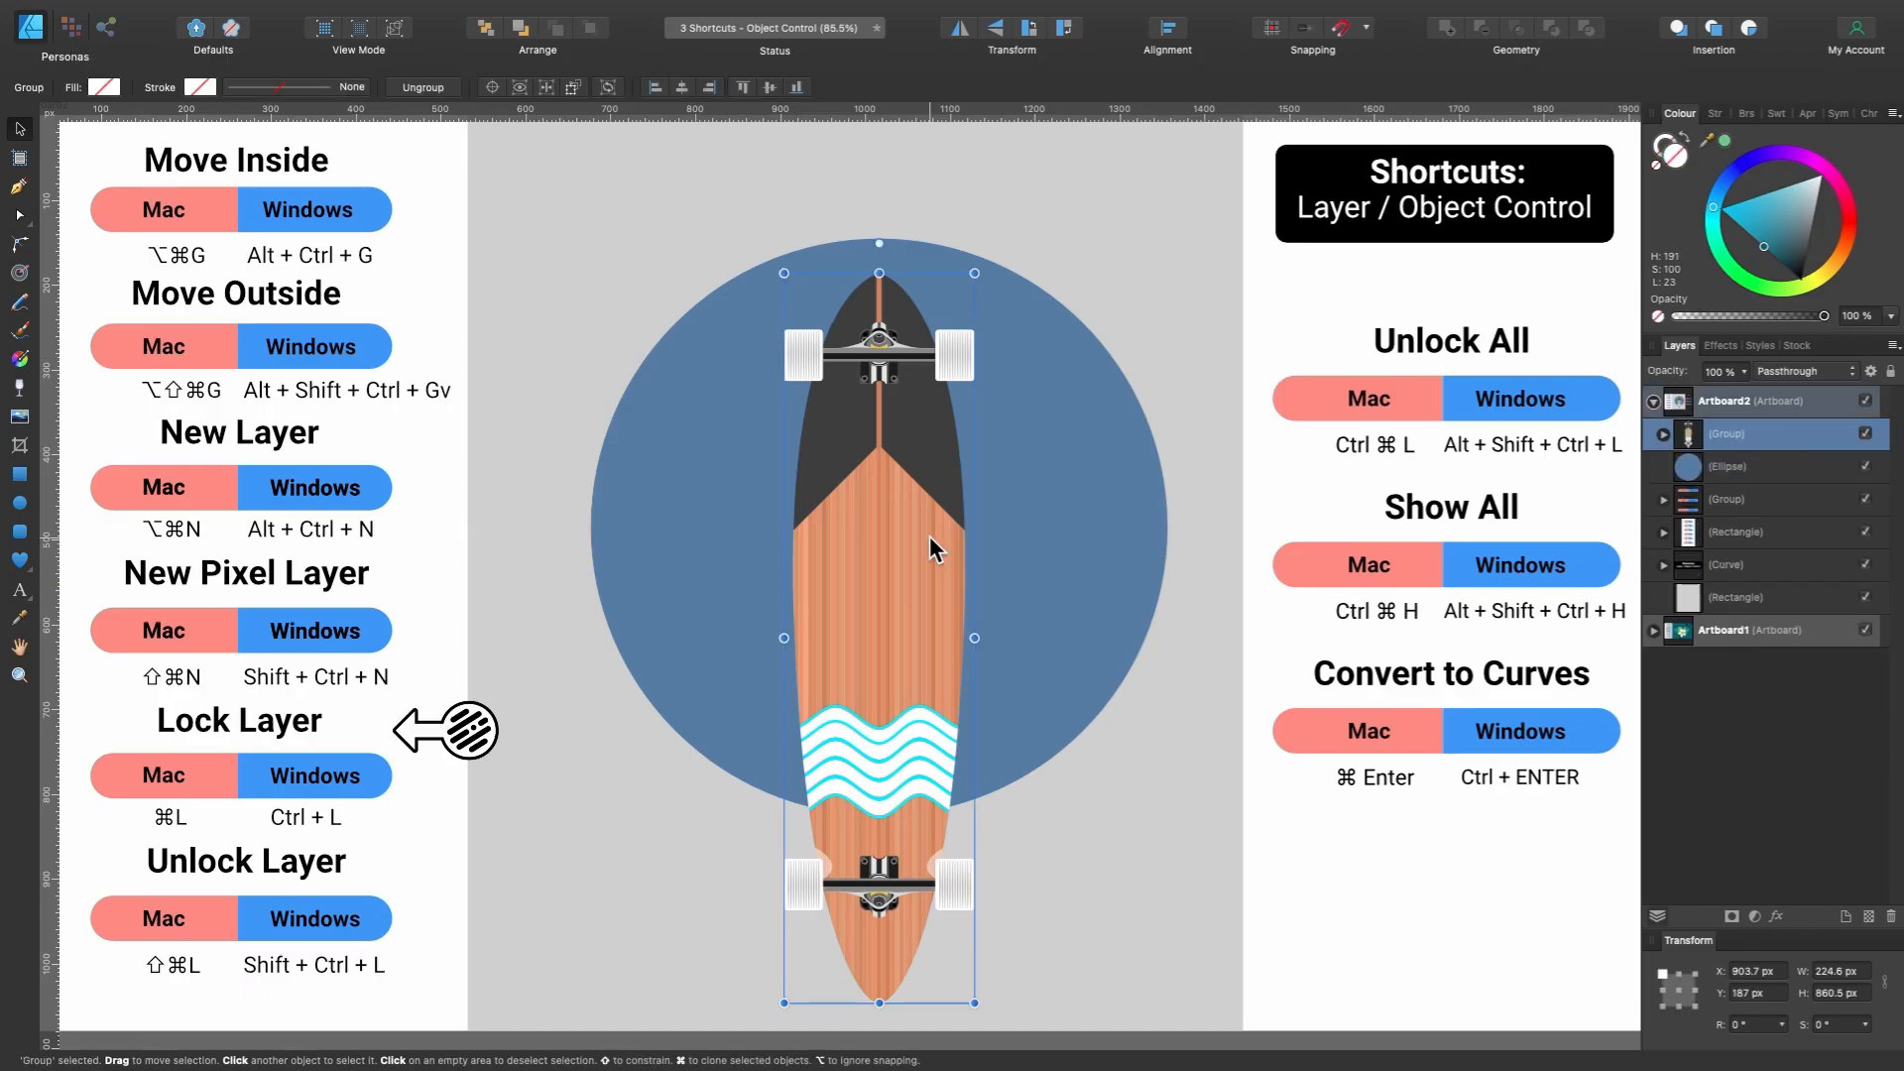
Undo a small test move of the skateboard group, lock the group and select the grey background rectangle.
mouse_move(931, 536)
left_mouse_down()
mouse_move(867, 562)
mouse_move(992, 525)
mouse_move(941, 544)
left_mouse_up()
key("super+z")
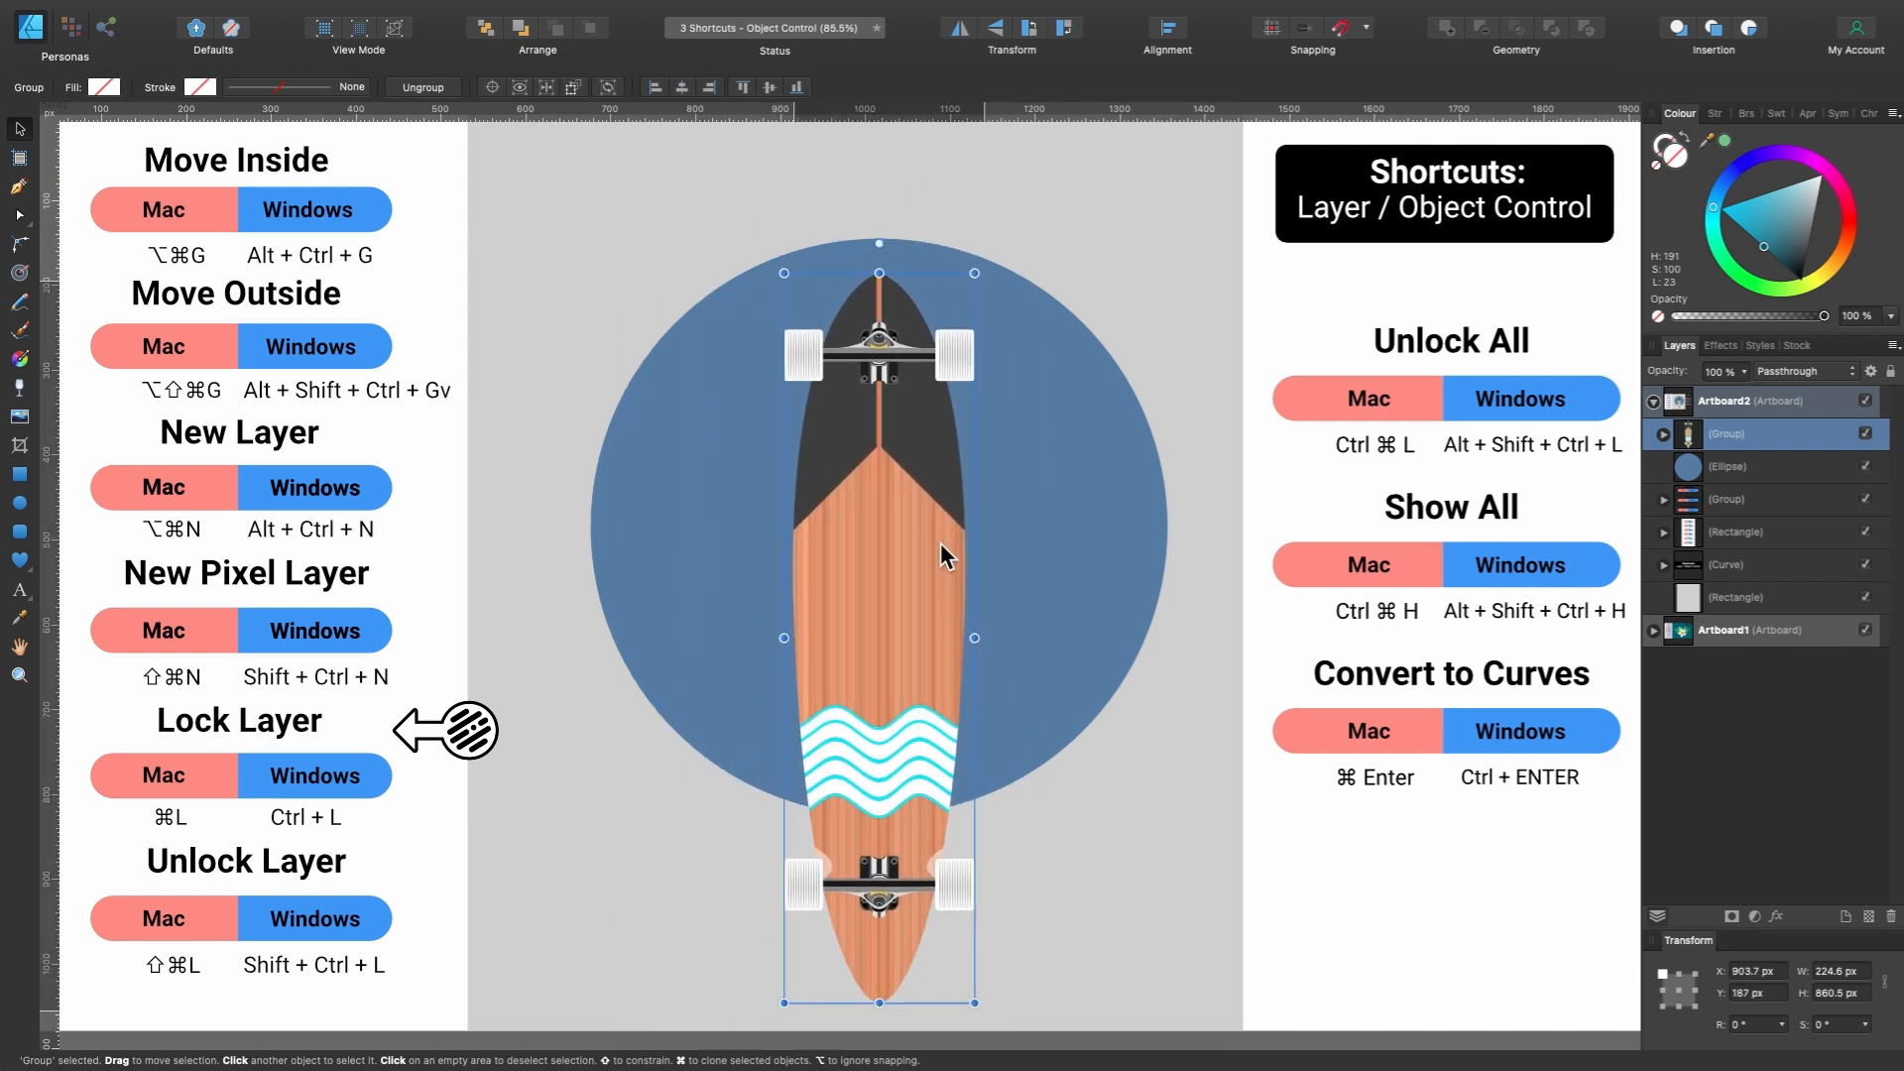
key("super+l")
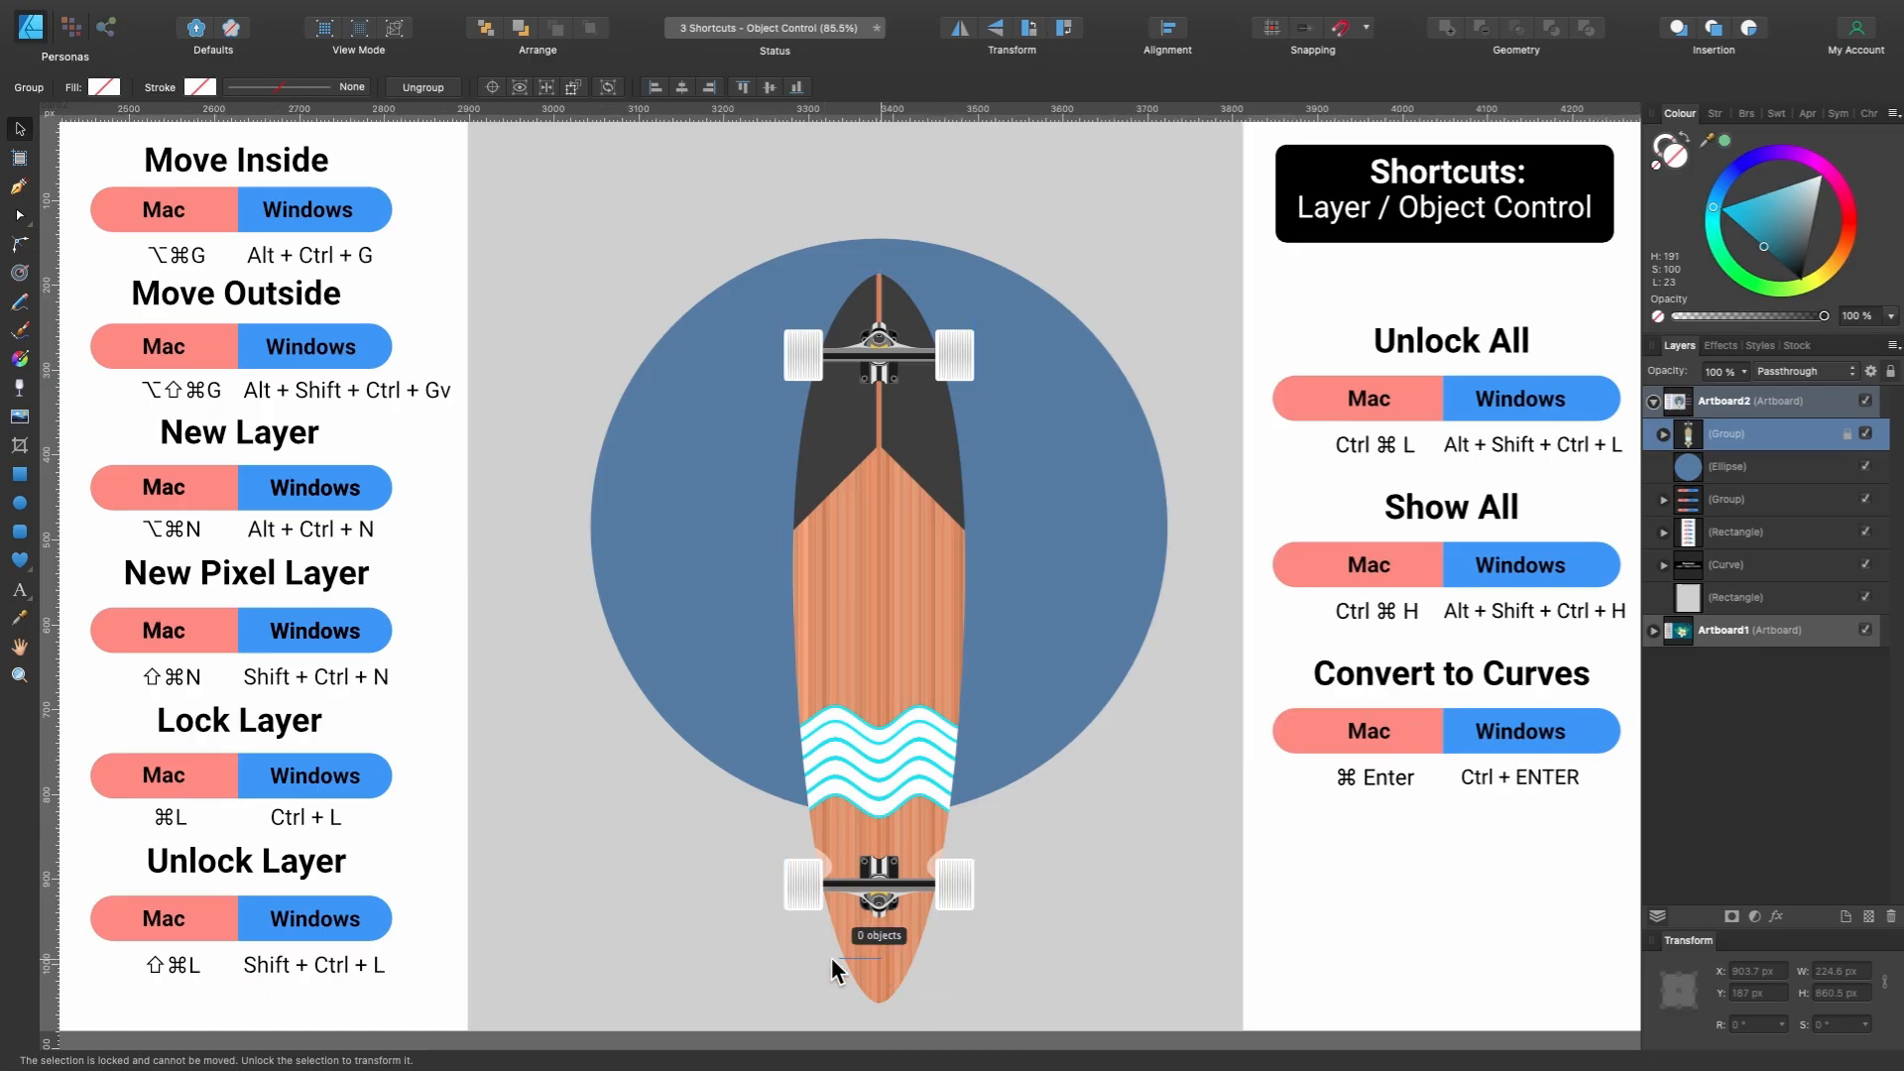
left_click(797, 958)
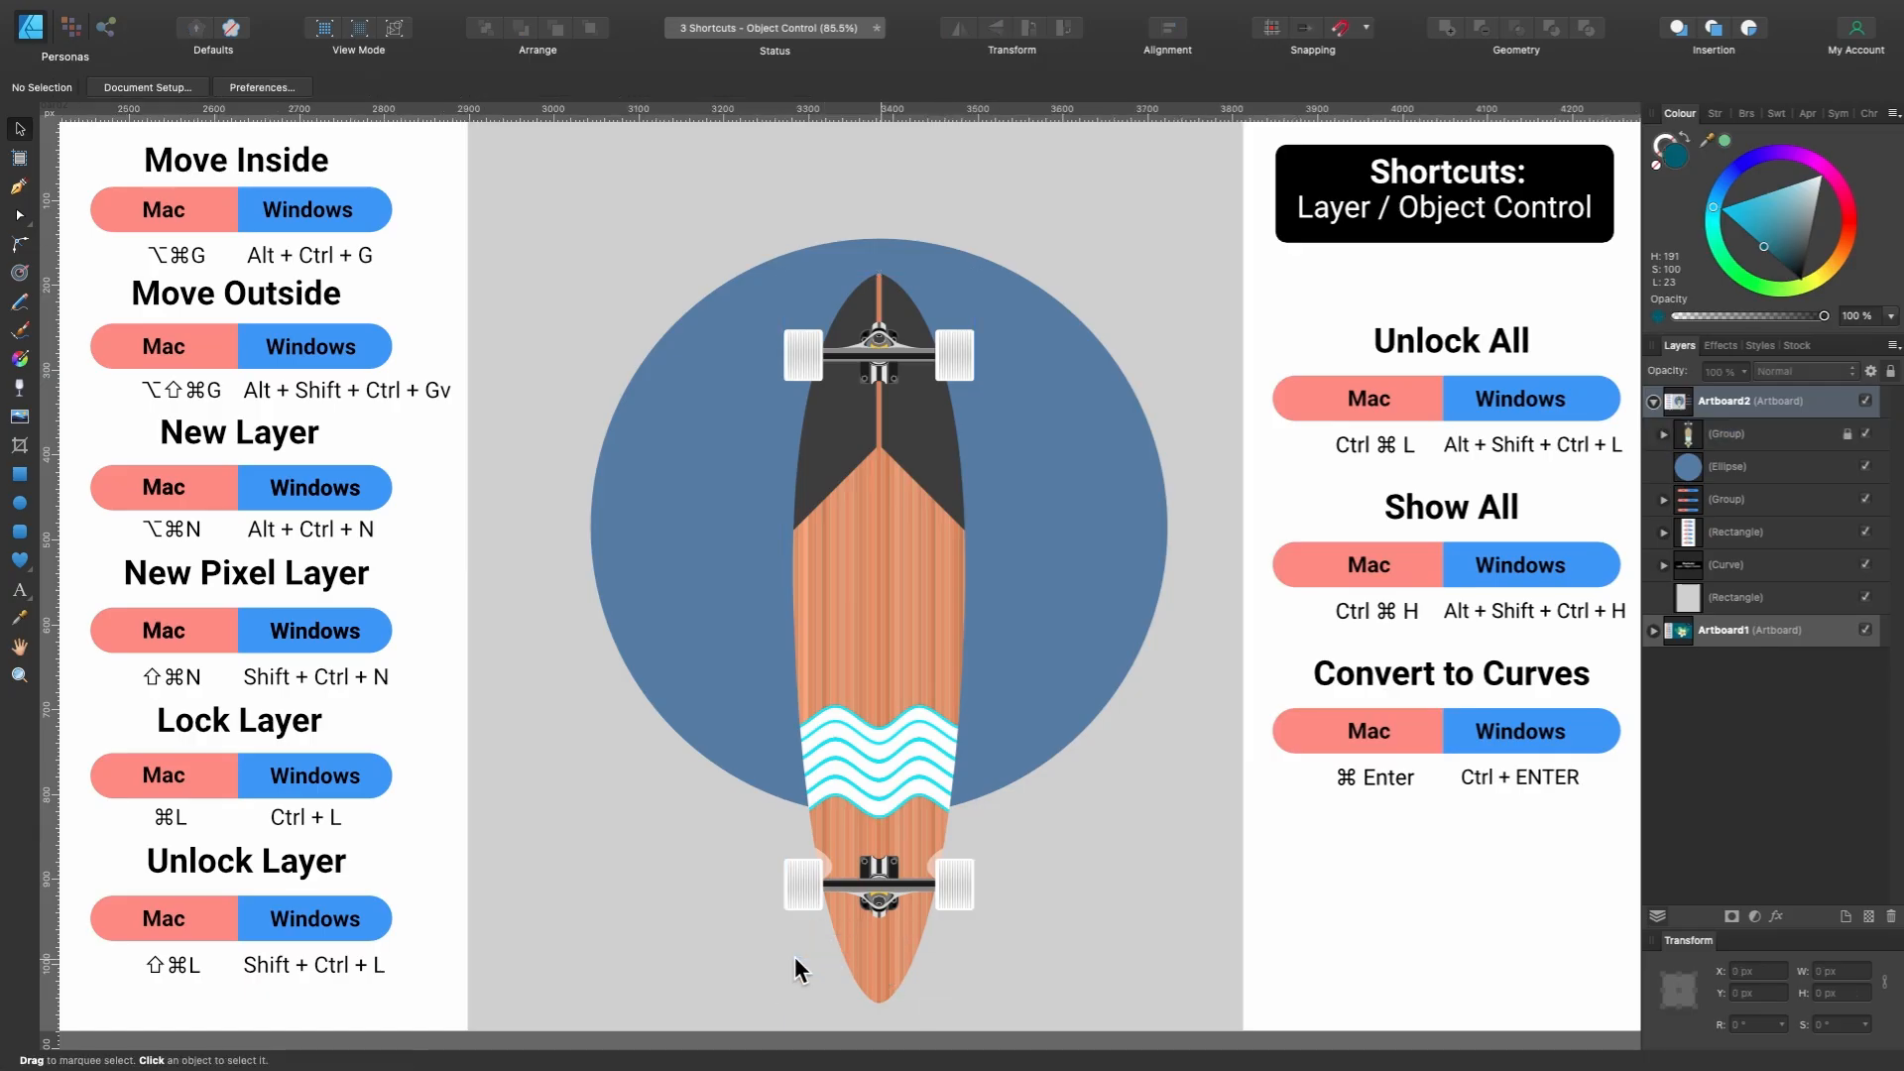
left_click(794, 958)
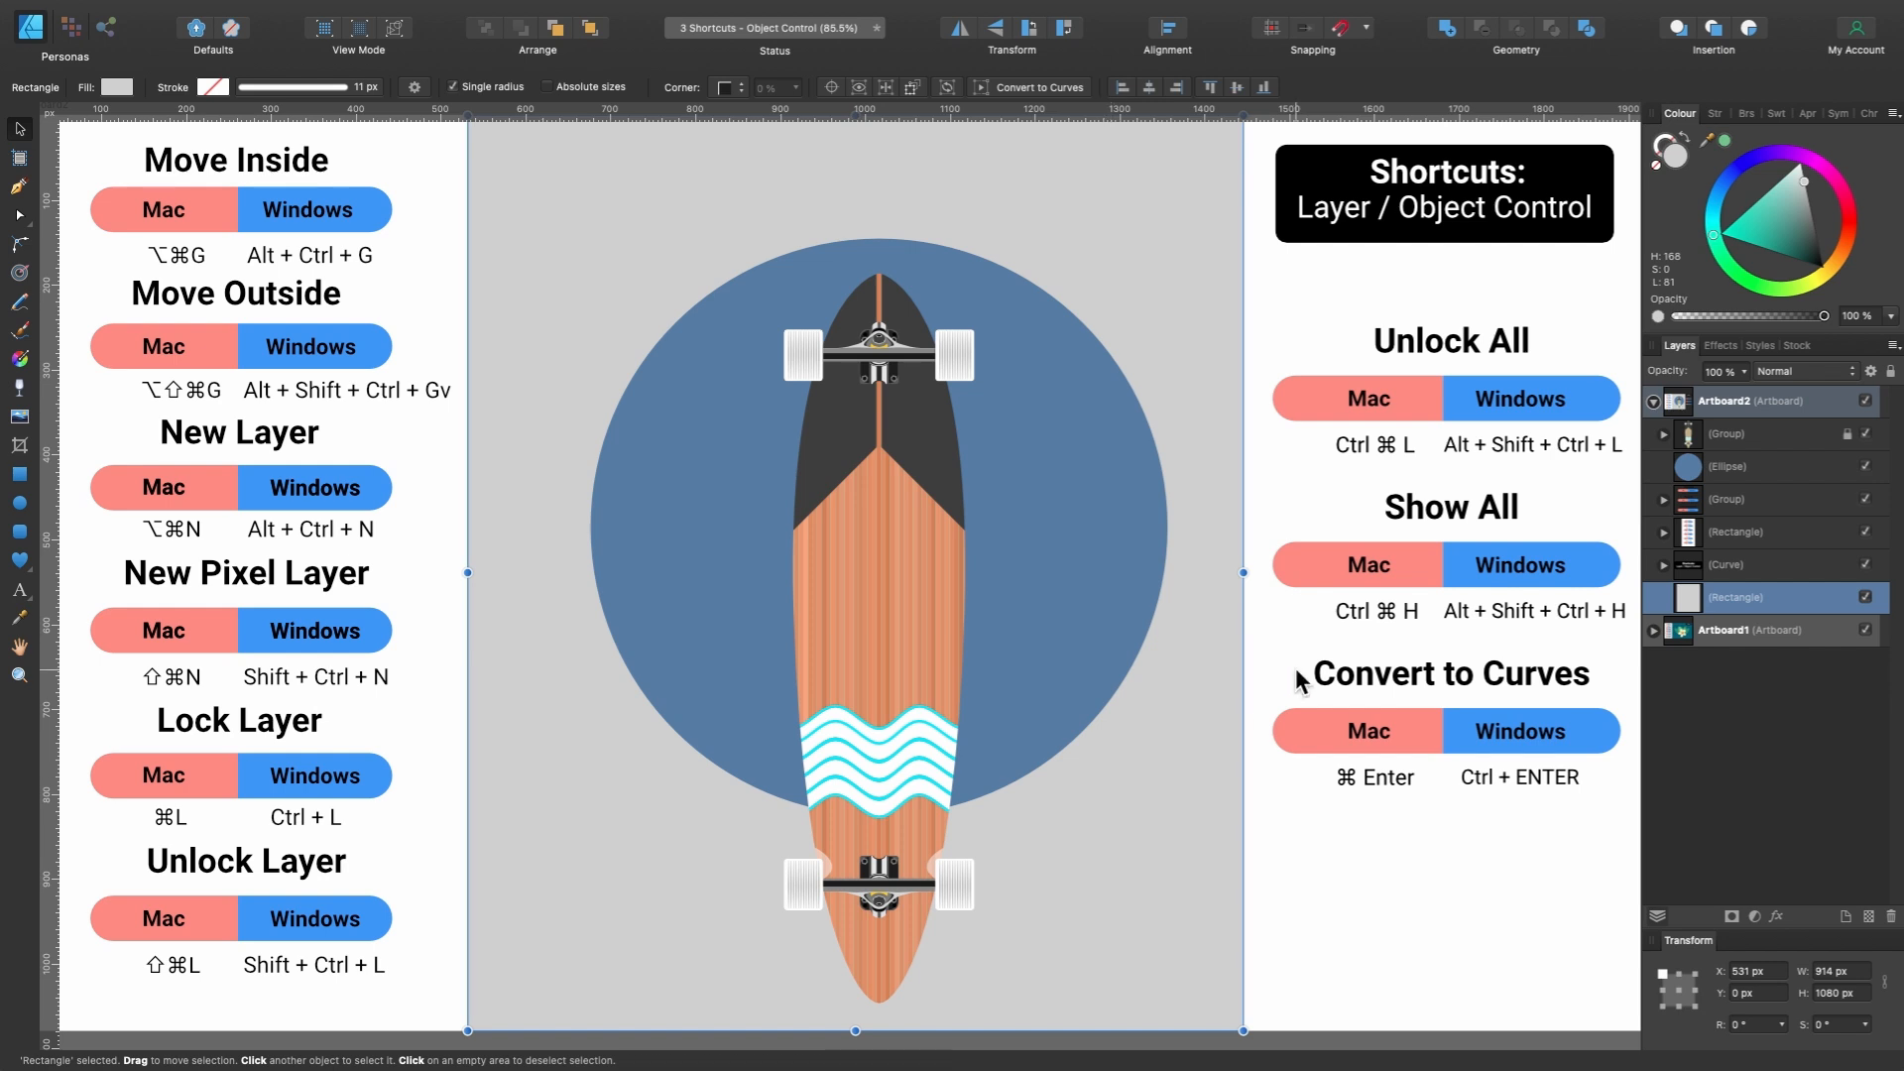
Unlock the skateboard group and try selecting the blue circle and the skateboard on the canvas.
left_click(1770, 434)
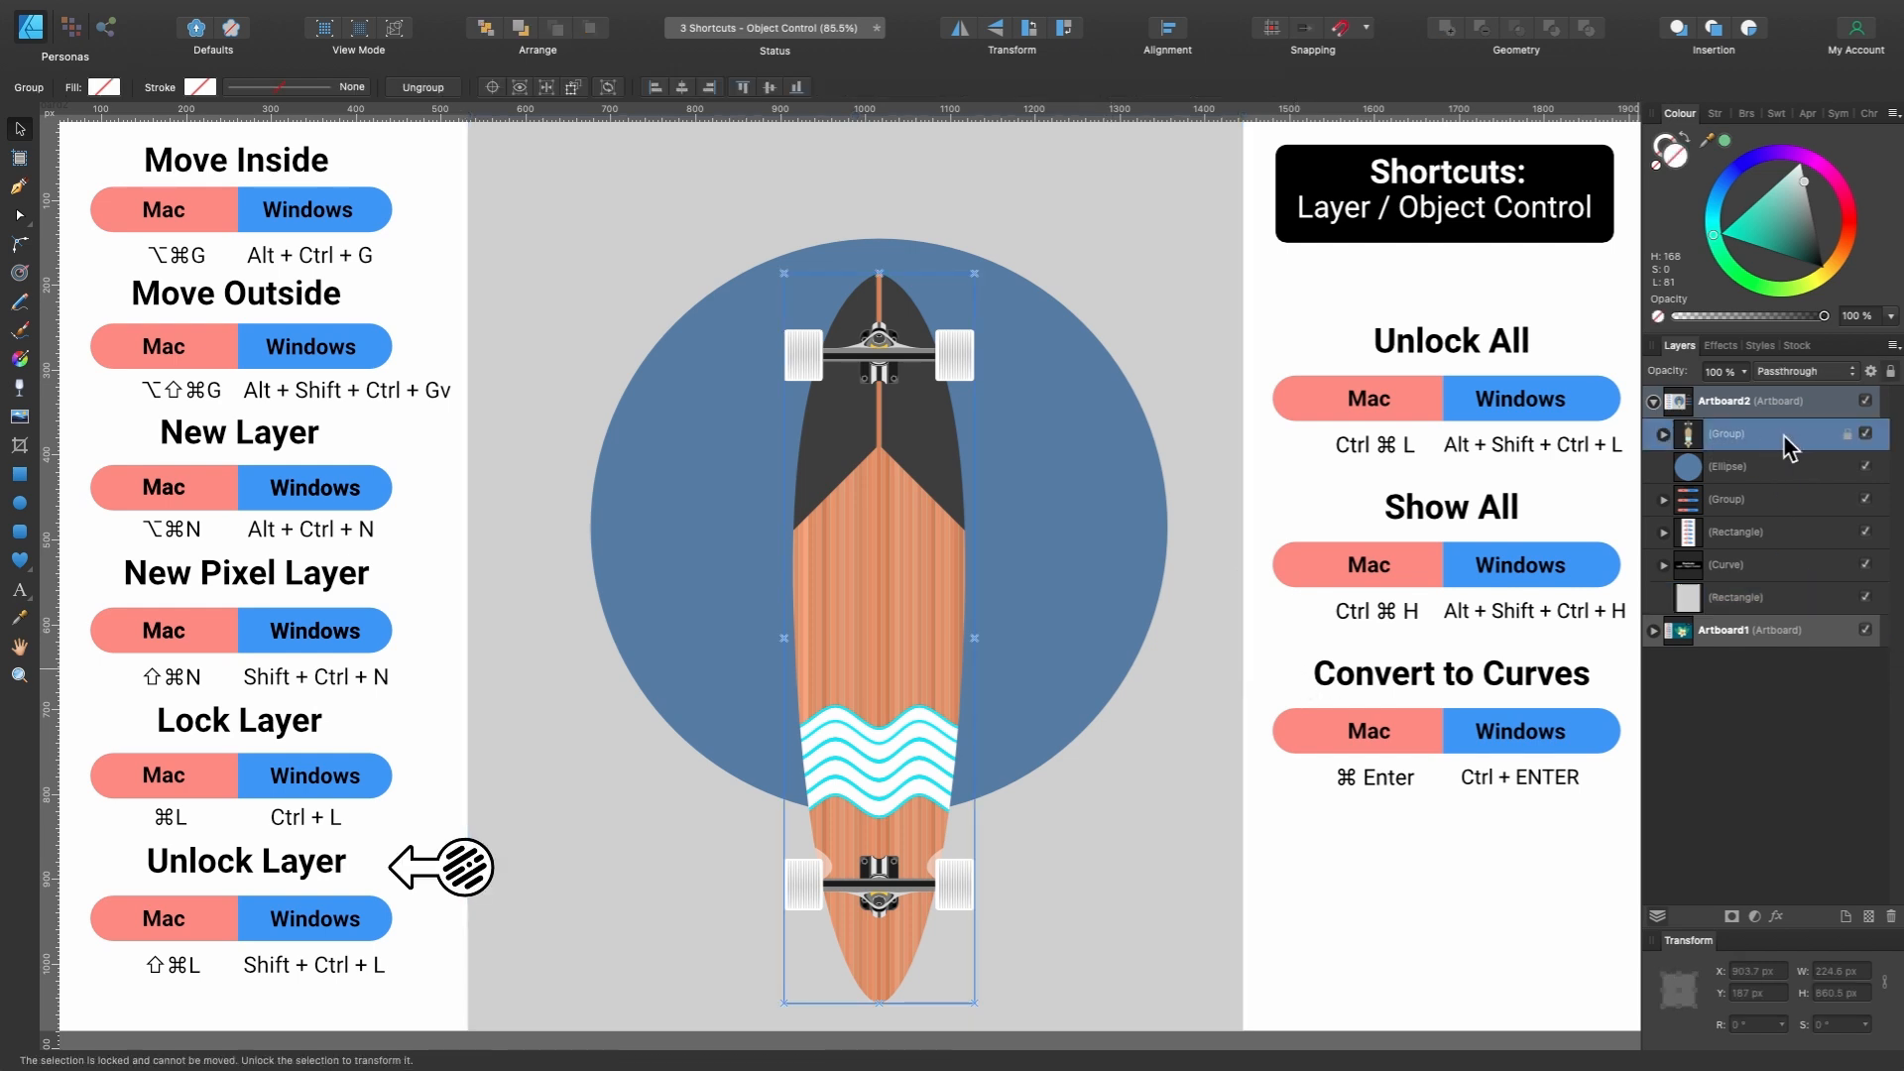
key("ctrl+shift+l")
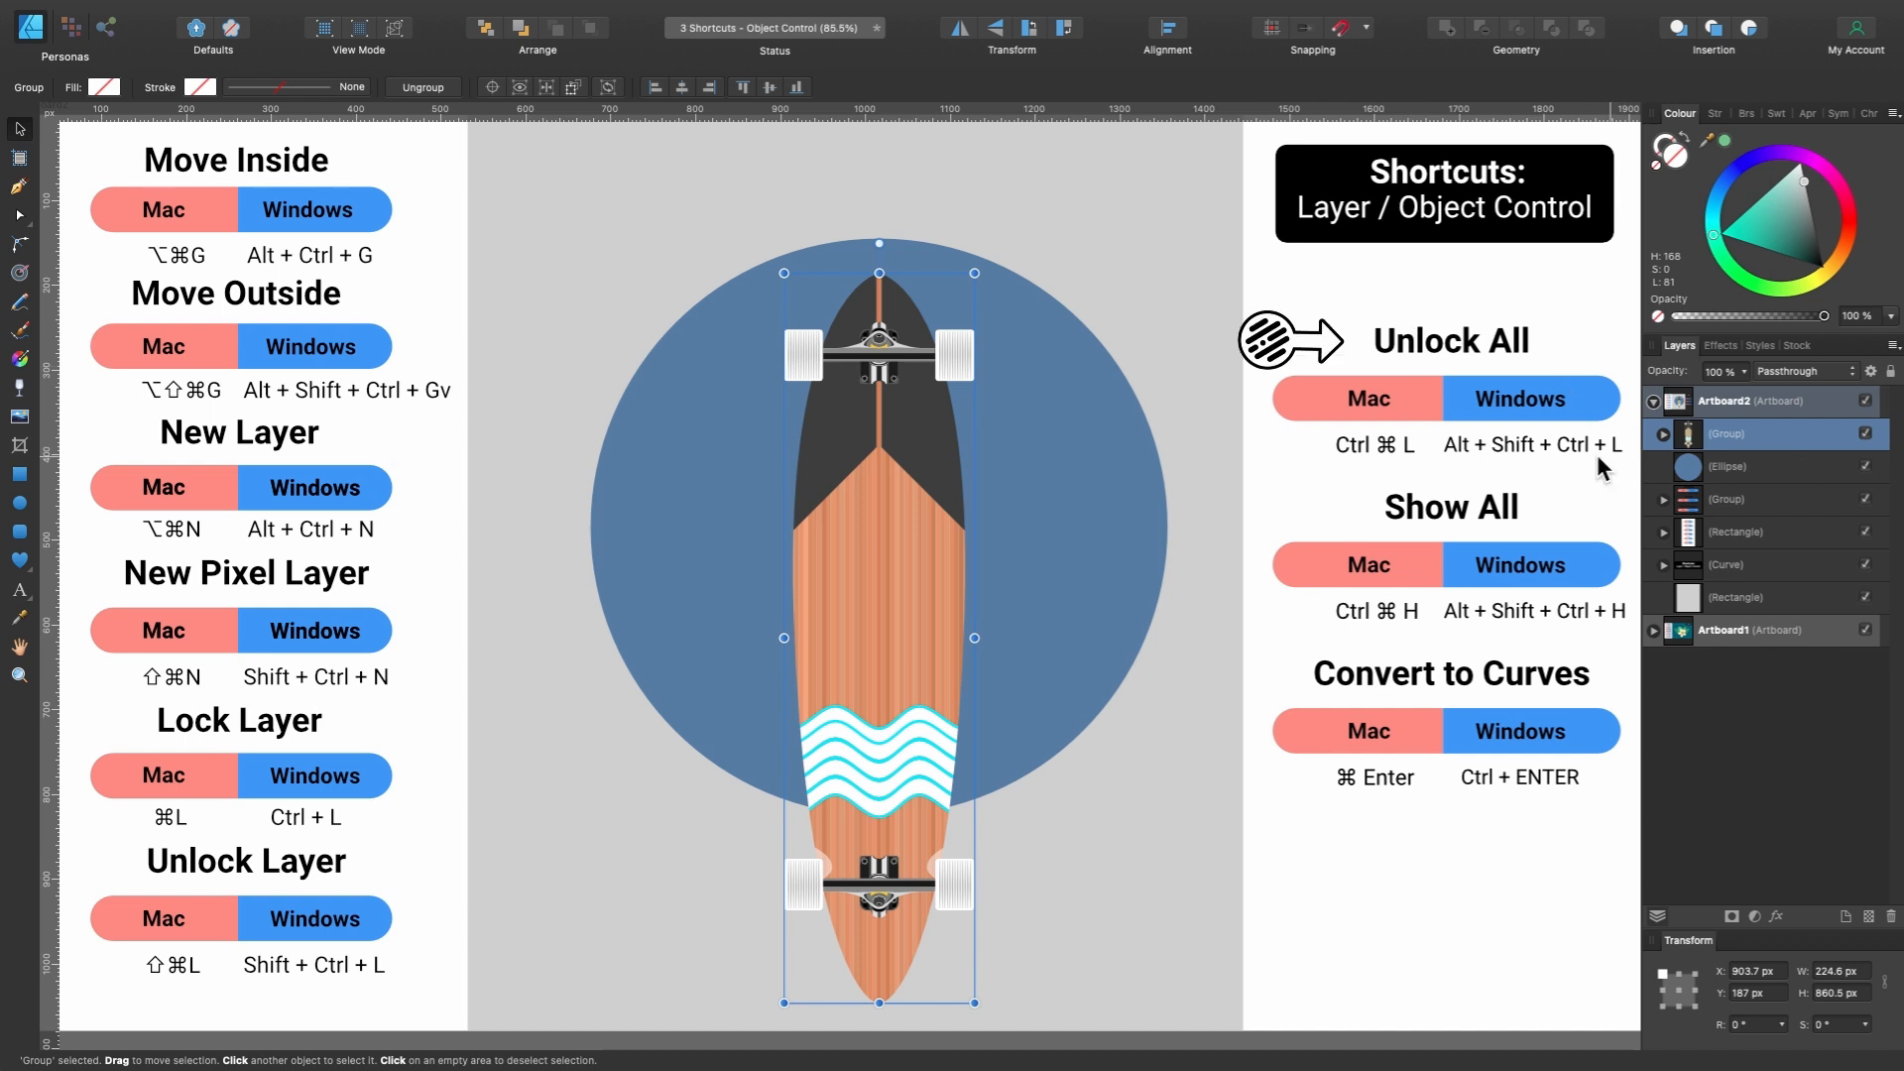
left_click(1093, 474)
left_click(860, 503)
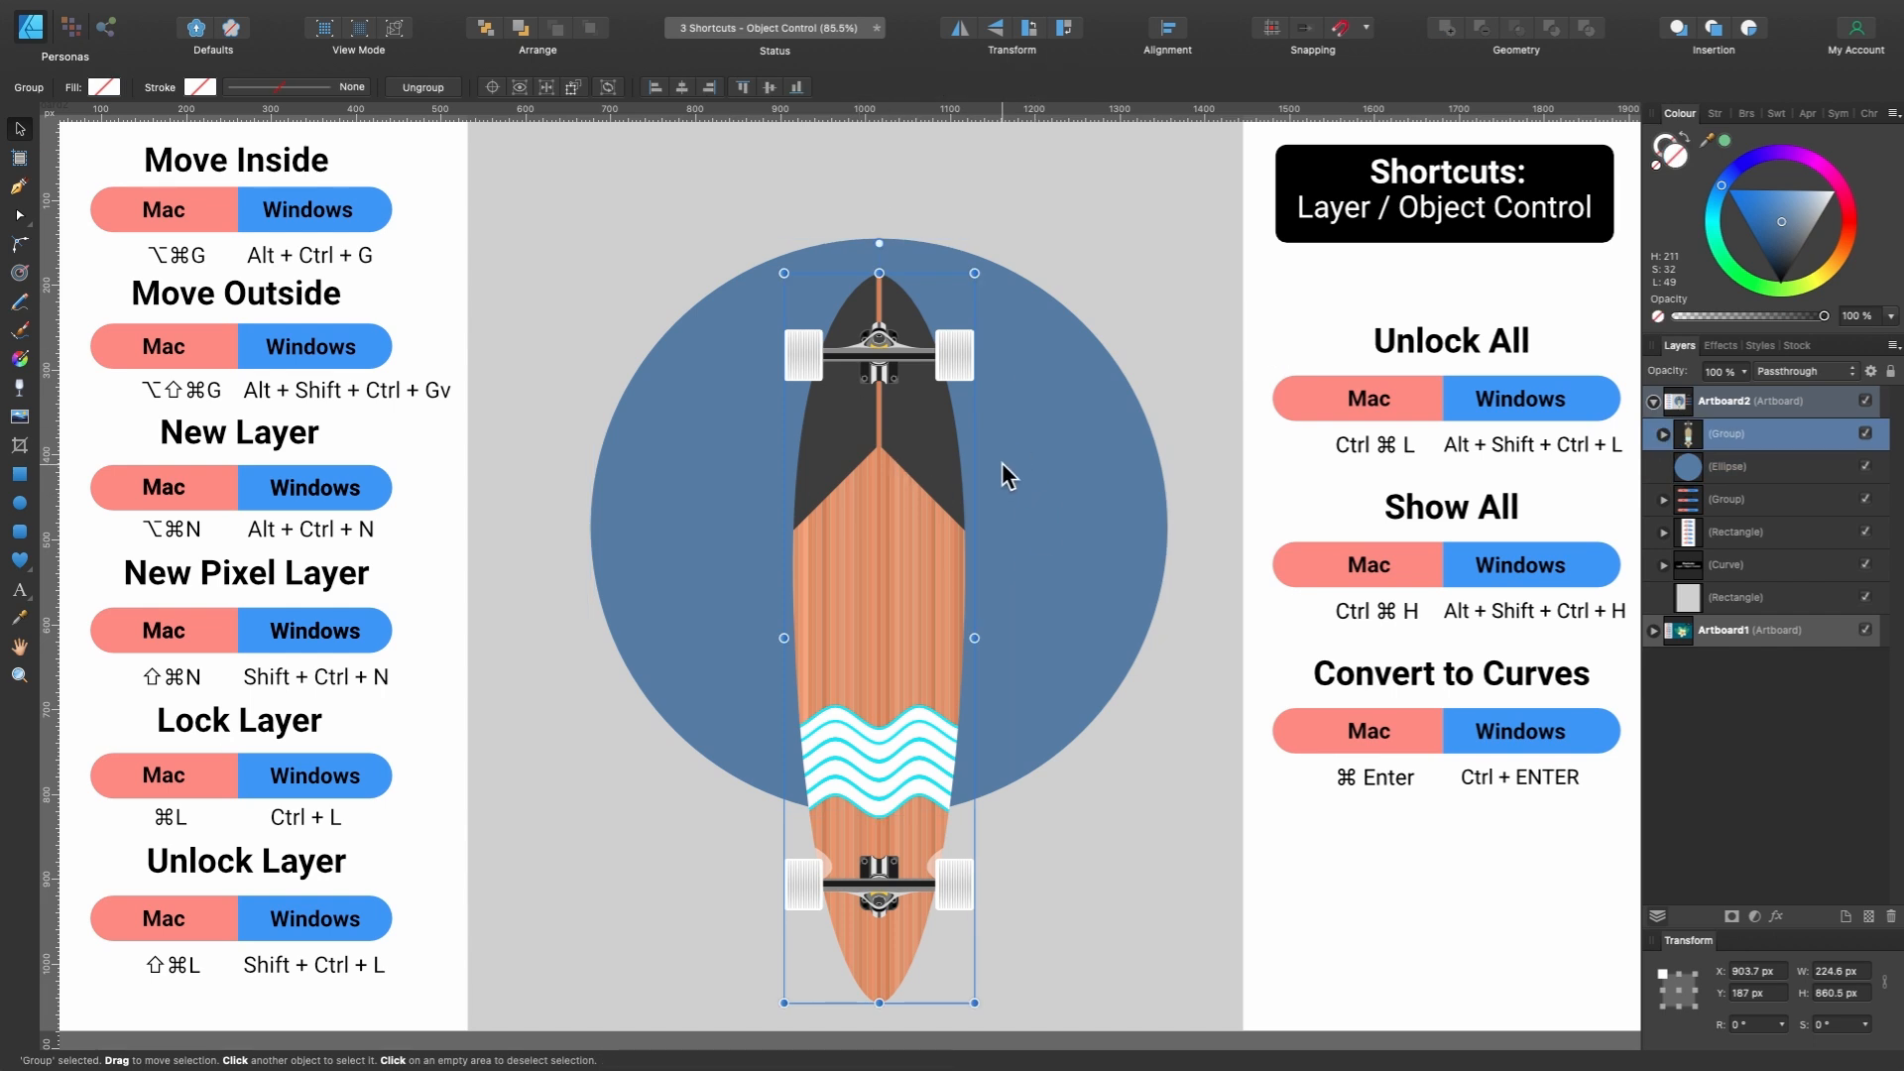
Lock the skateboard group and the blue circle on Artboard2, and unlock all locked objects at once.
key("ctrl+l")
left_click(1053, 480)
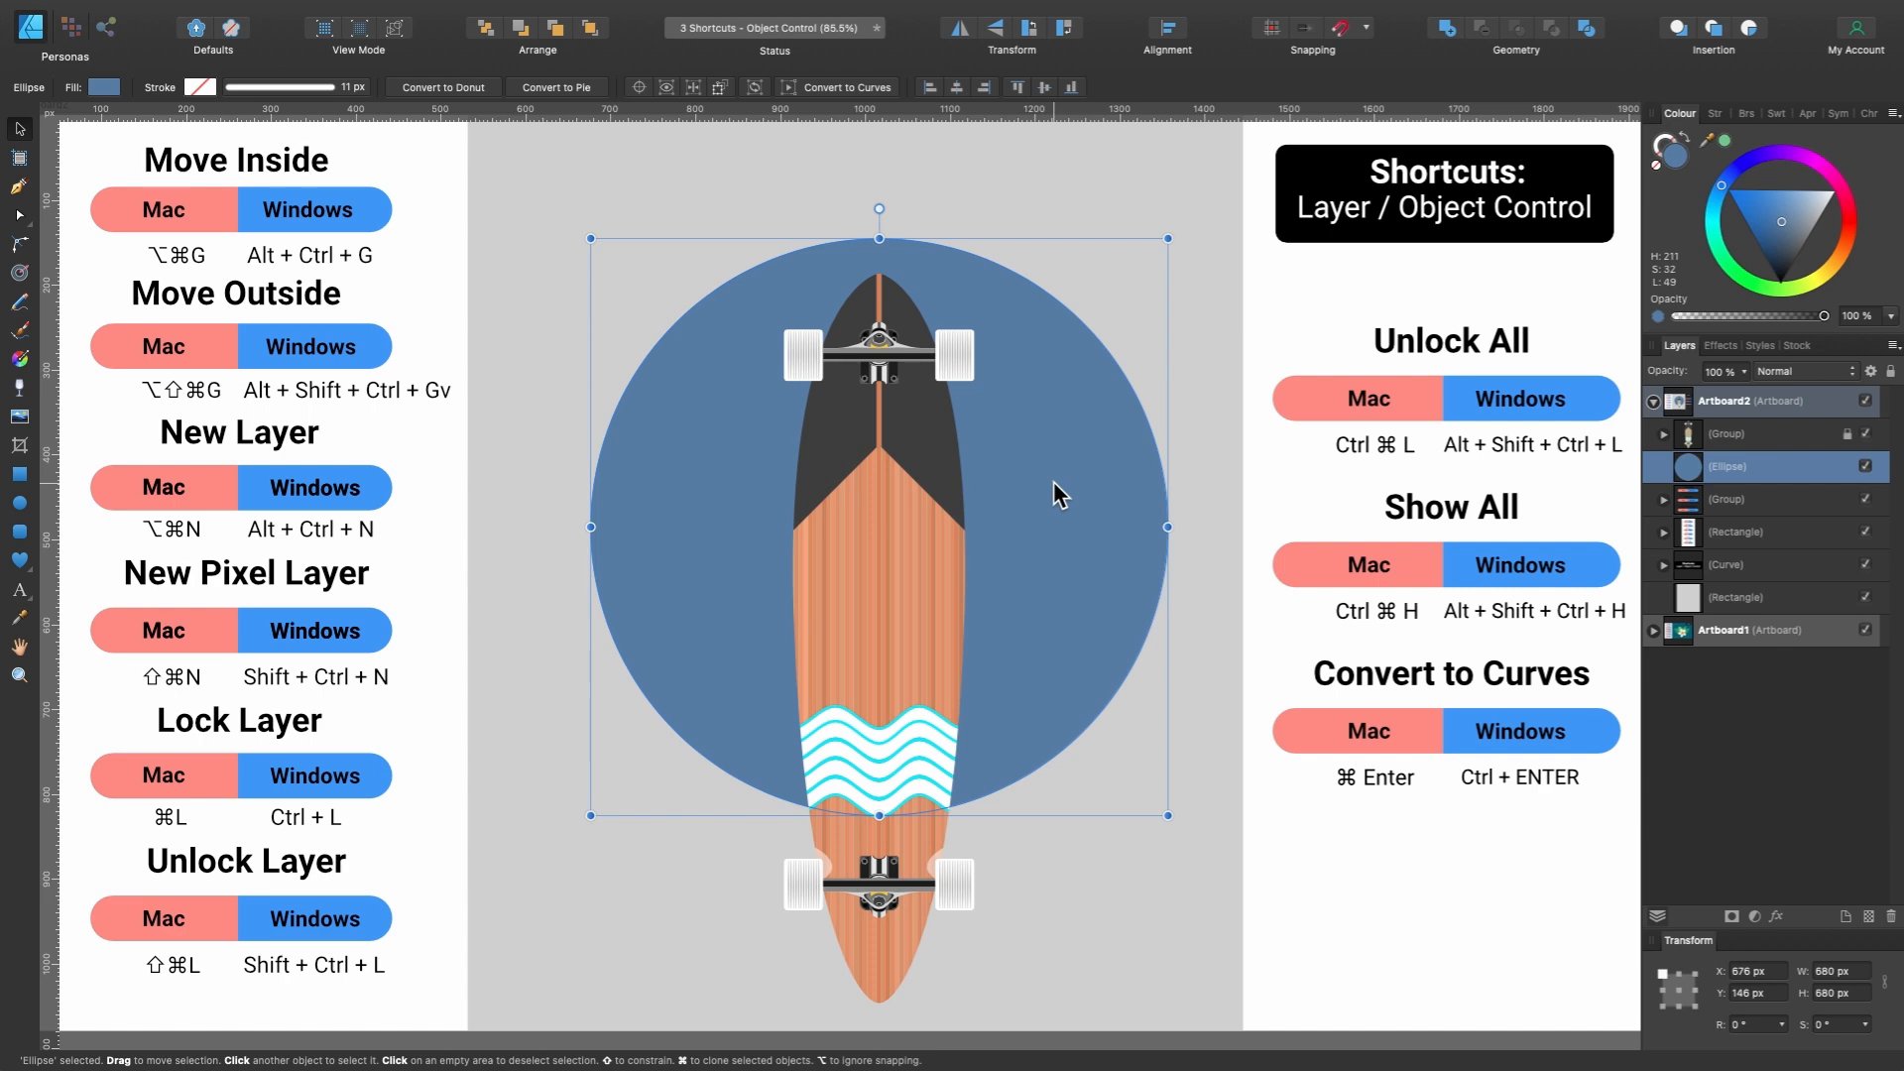
key("ctrl+l")
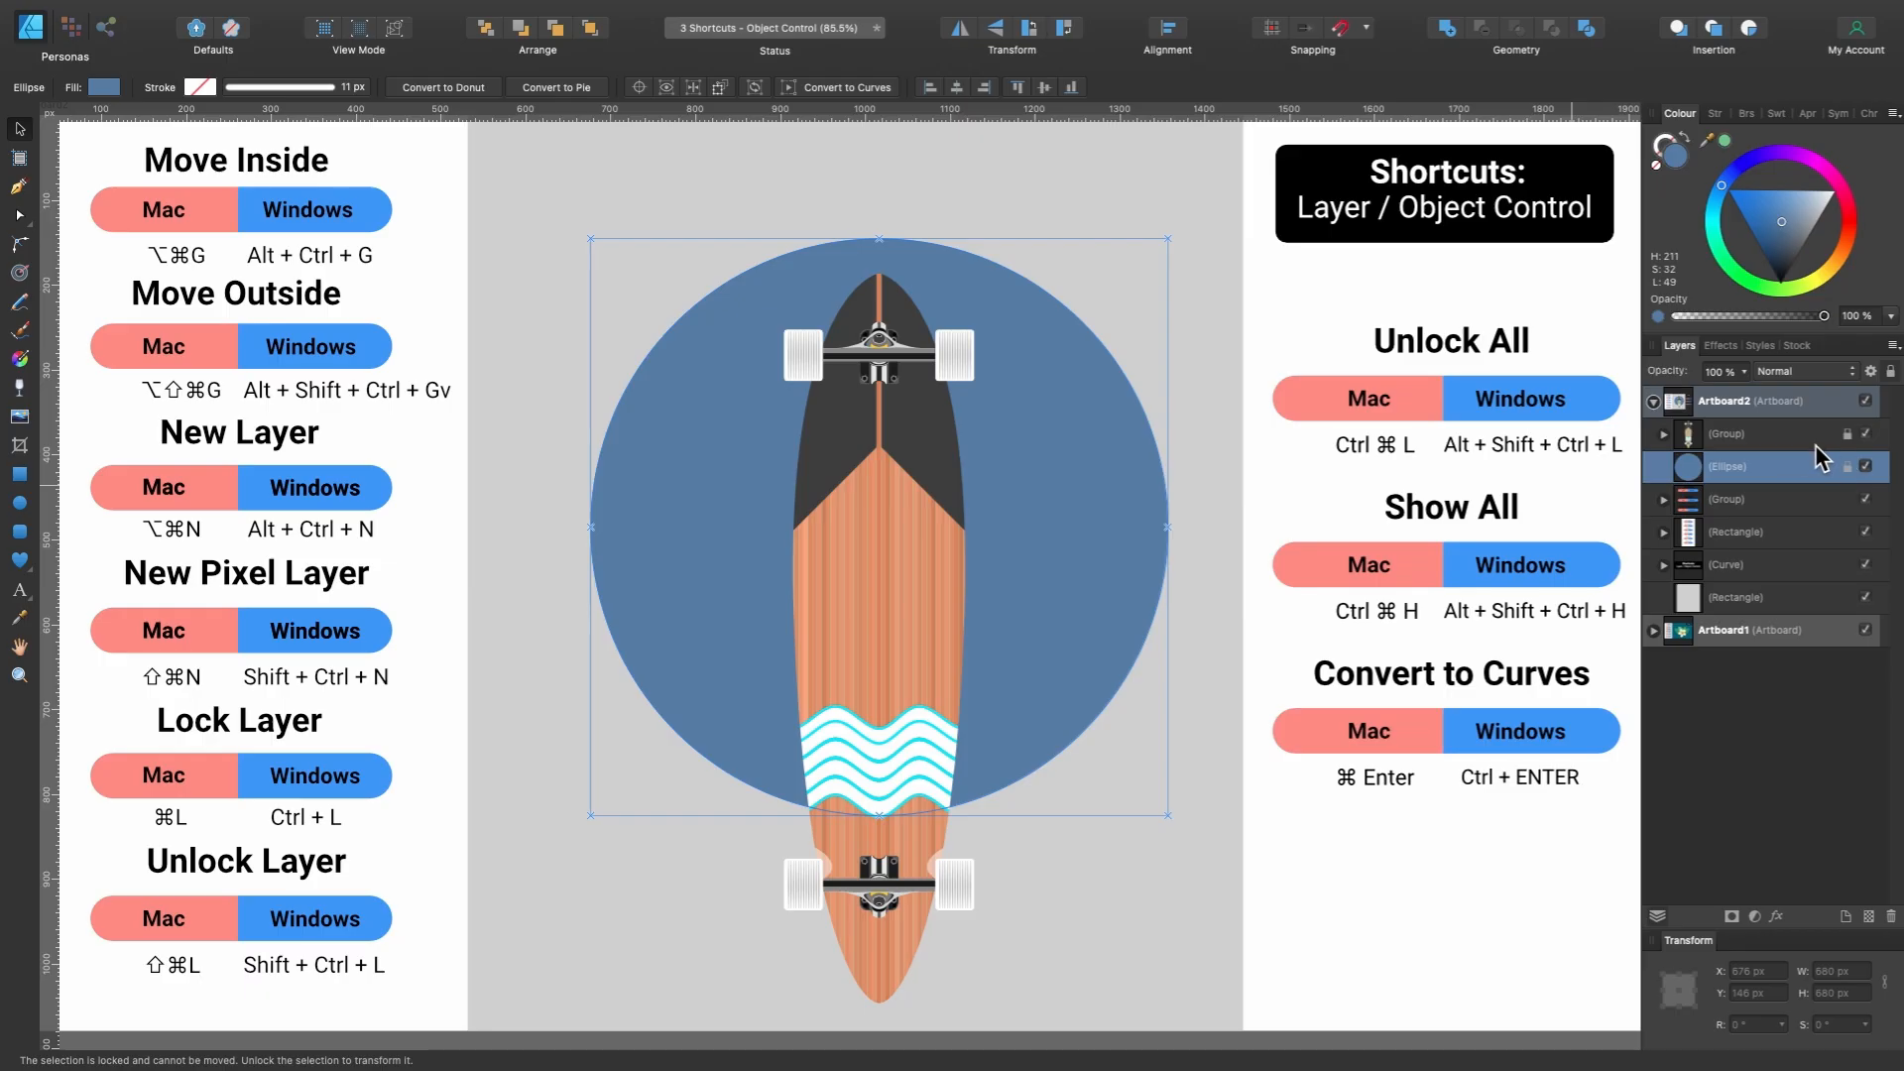
left_click(1756, 406)
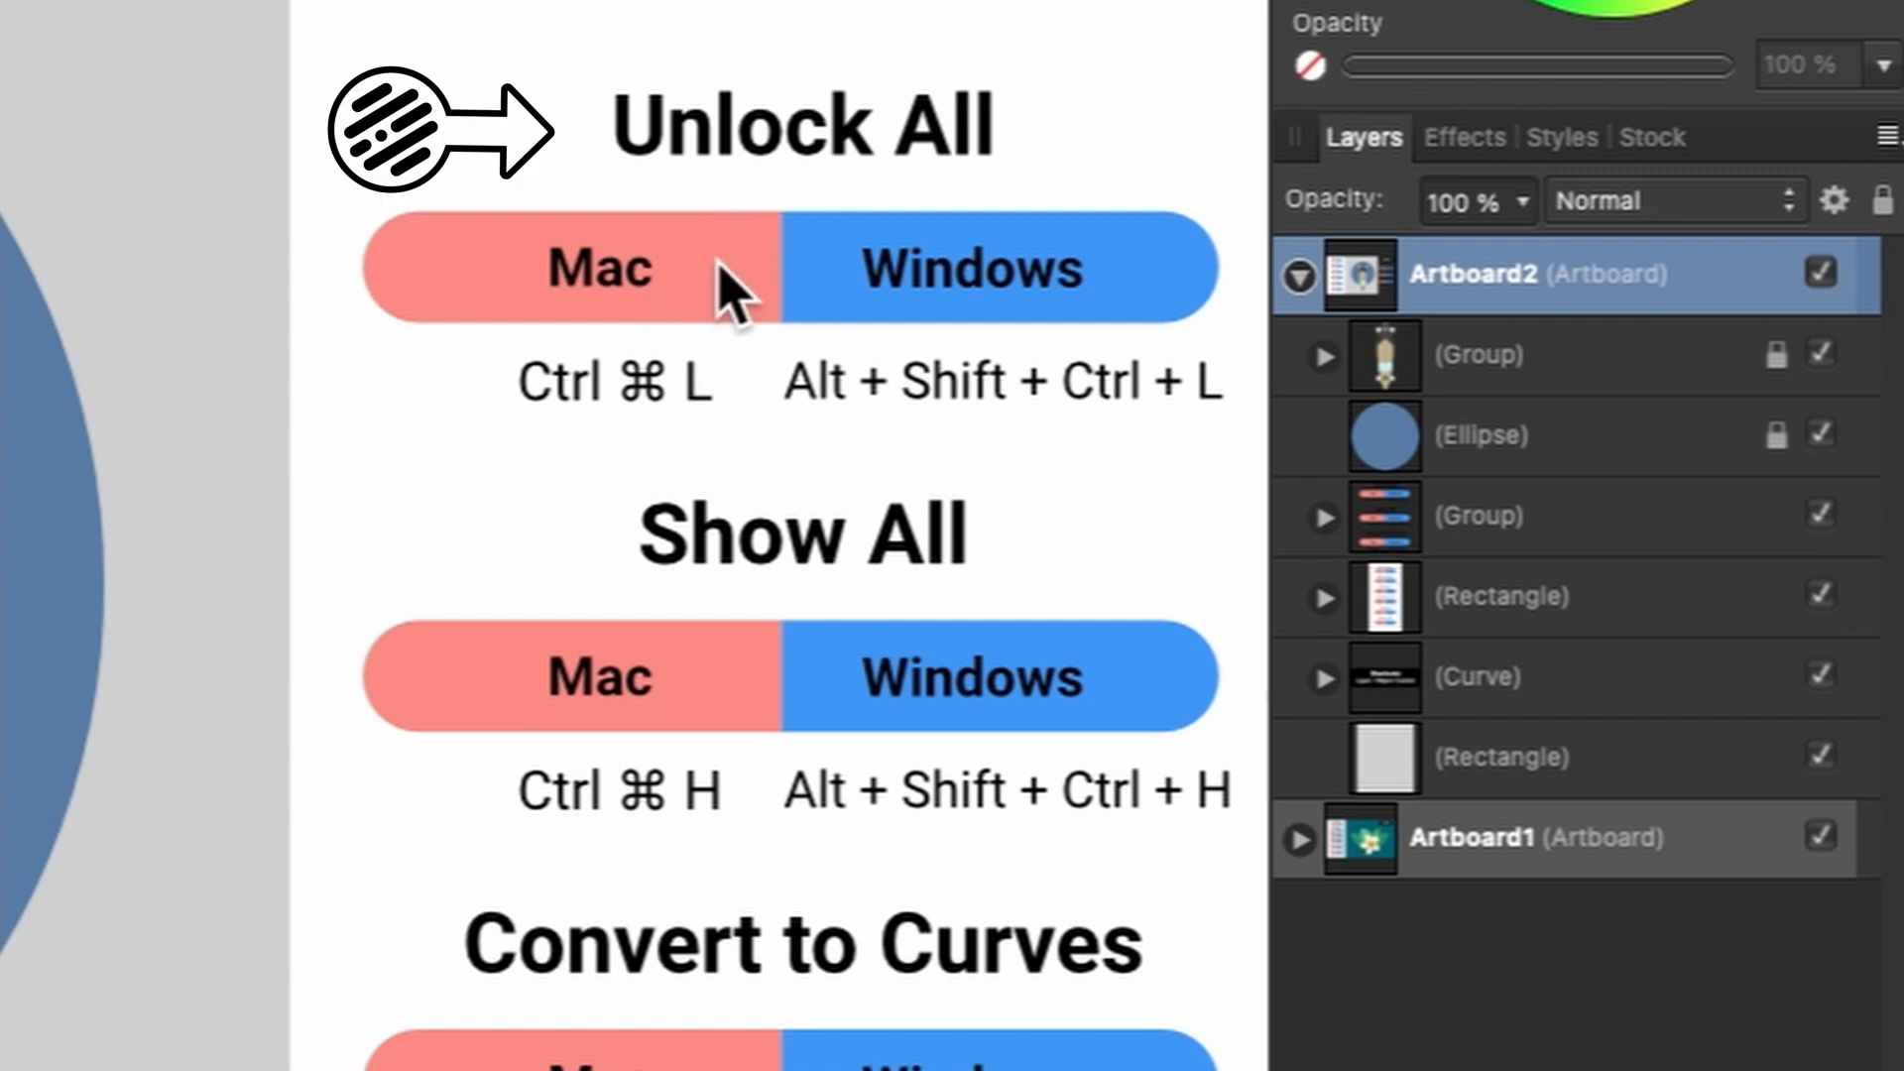
key("ctrl+super+l")
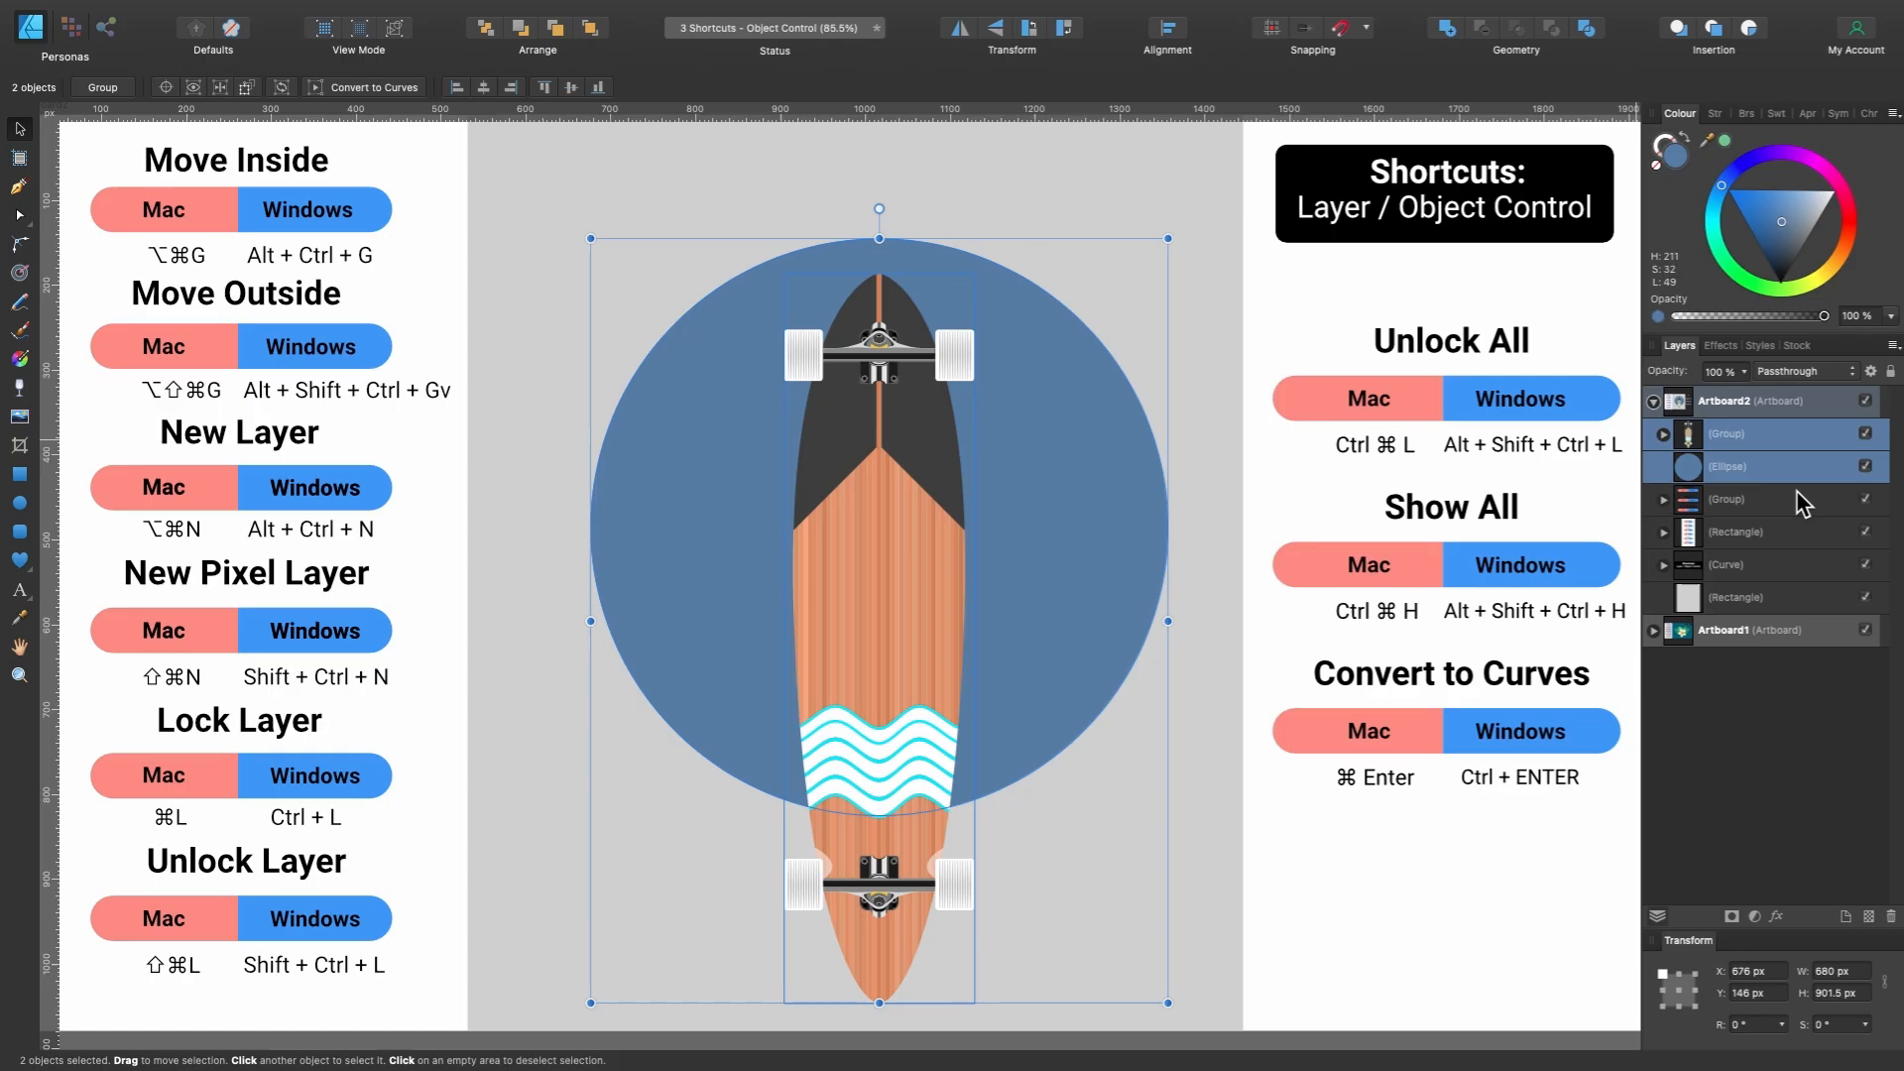
left_click(1177, 437)
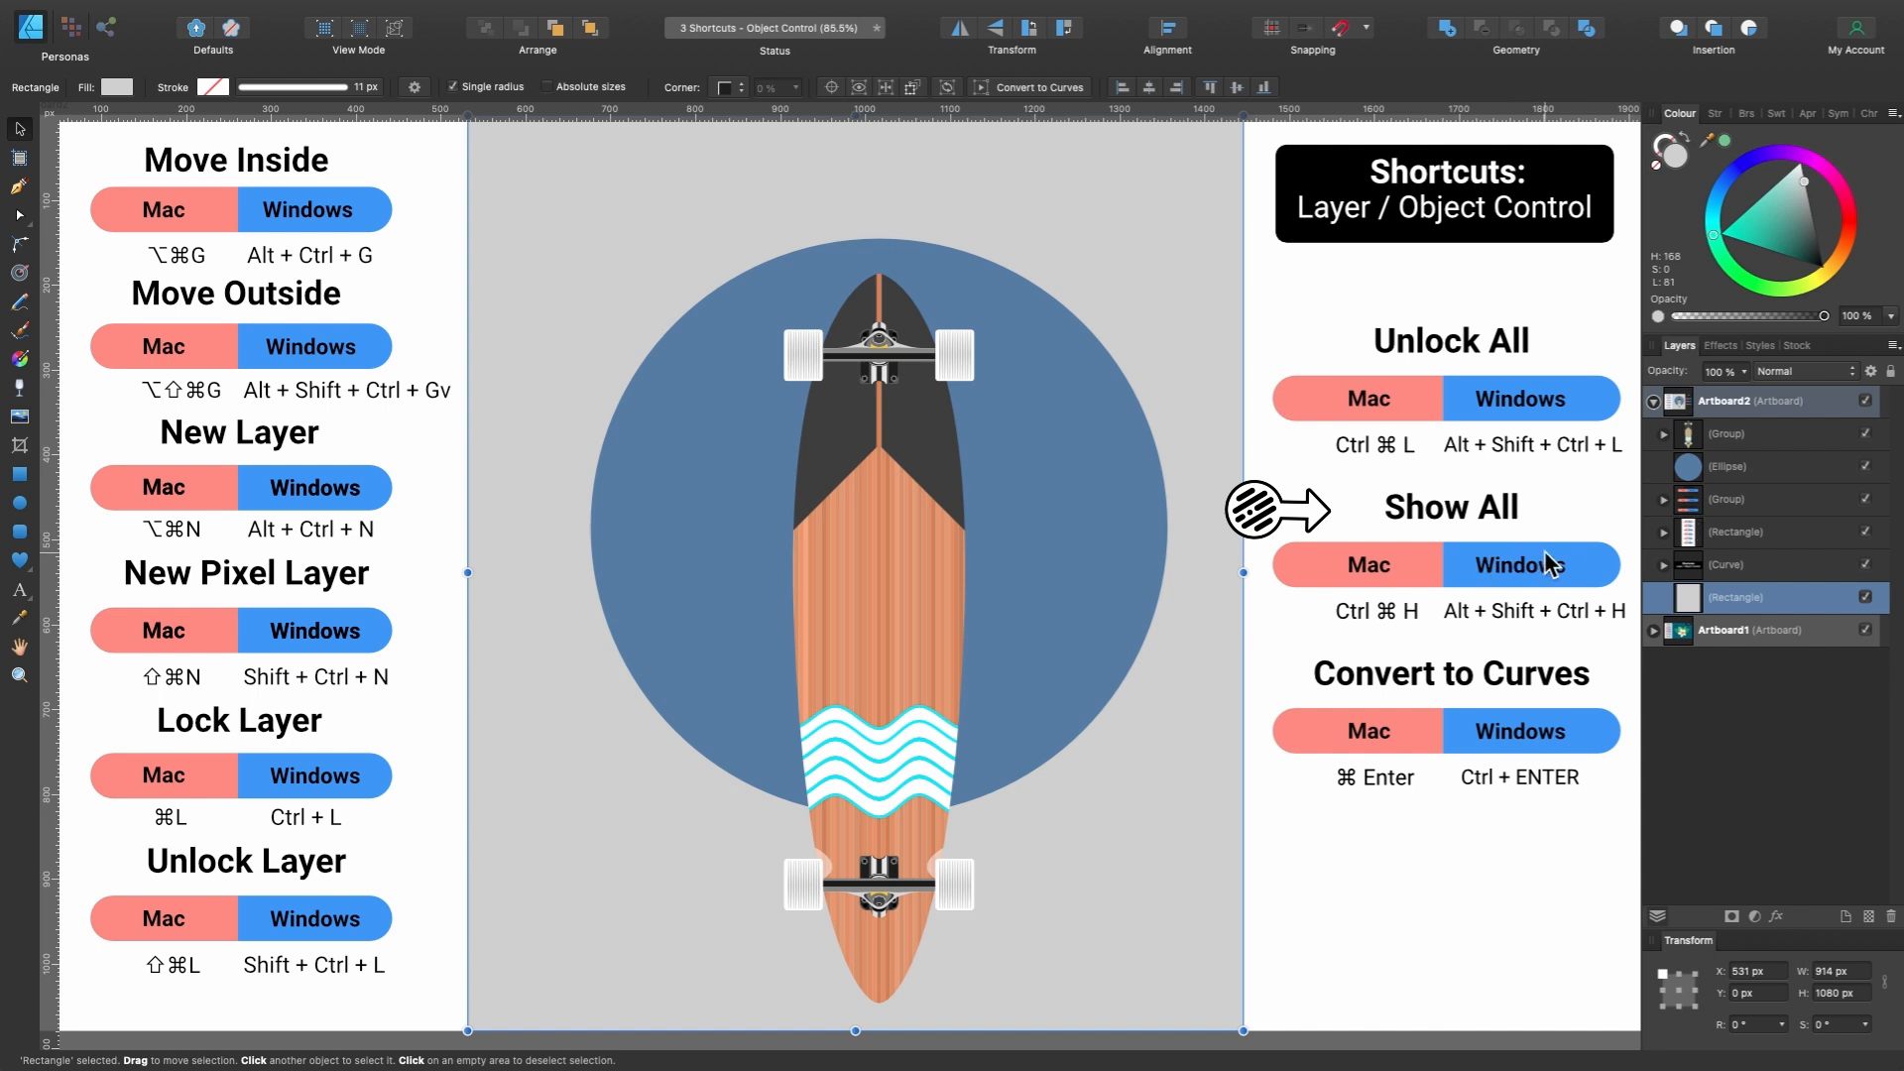
Hide the skateboard group and the blue circle together, and show all hidden objects on Artboard2 again.
left_click(1080, 514)
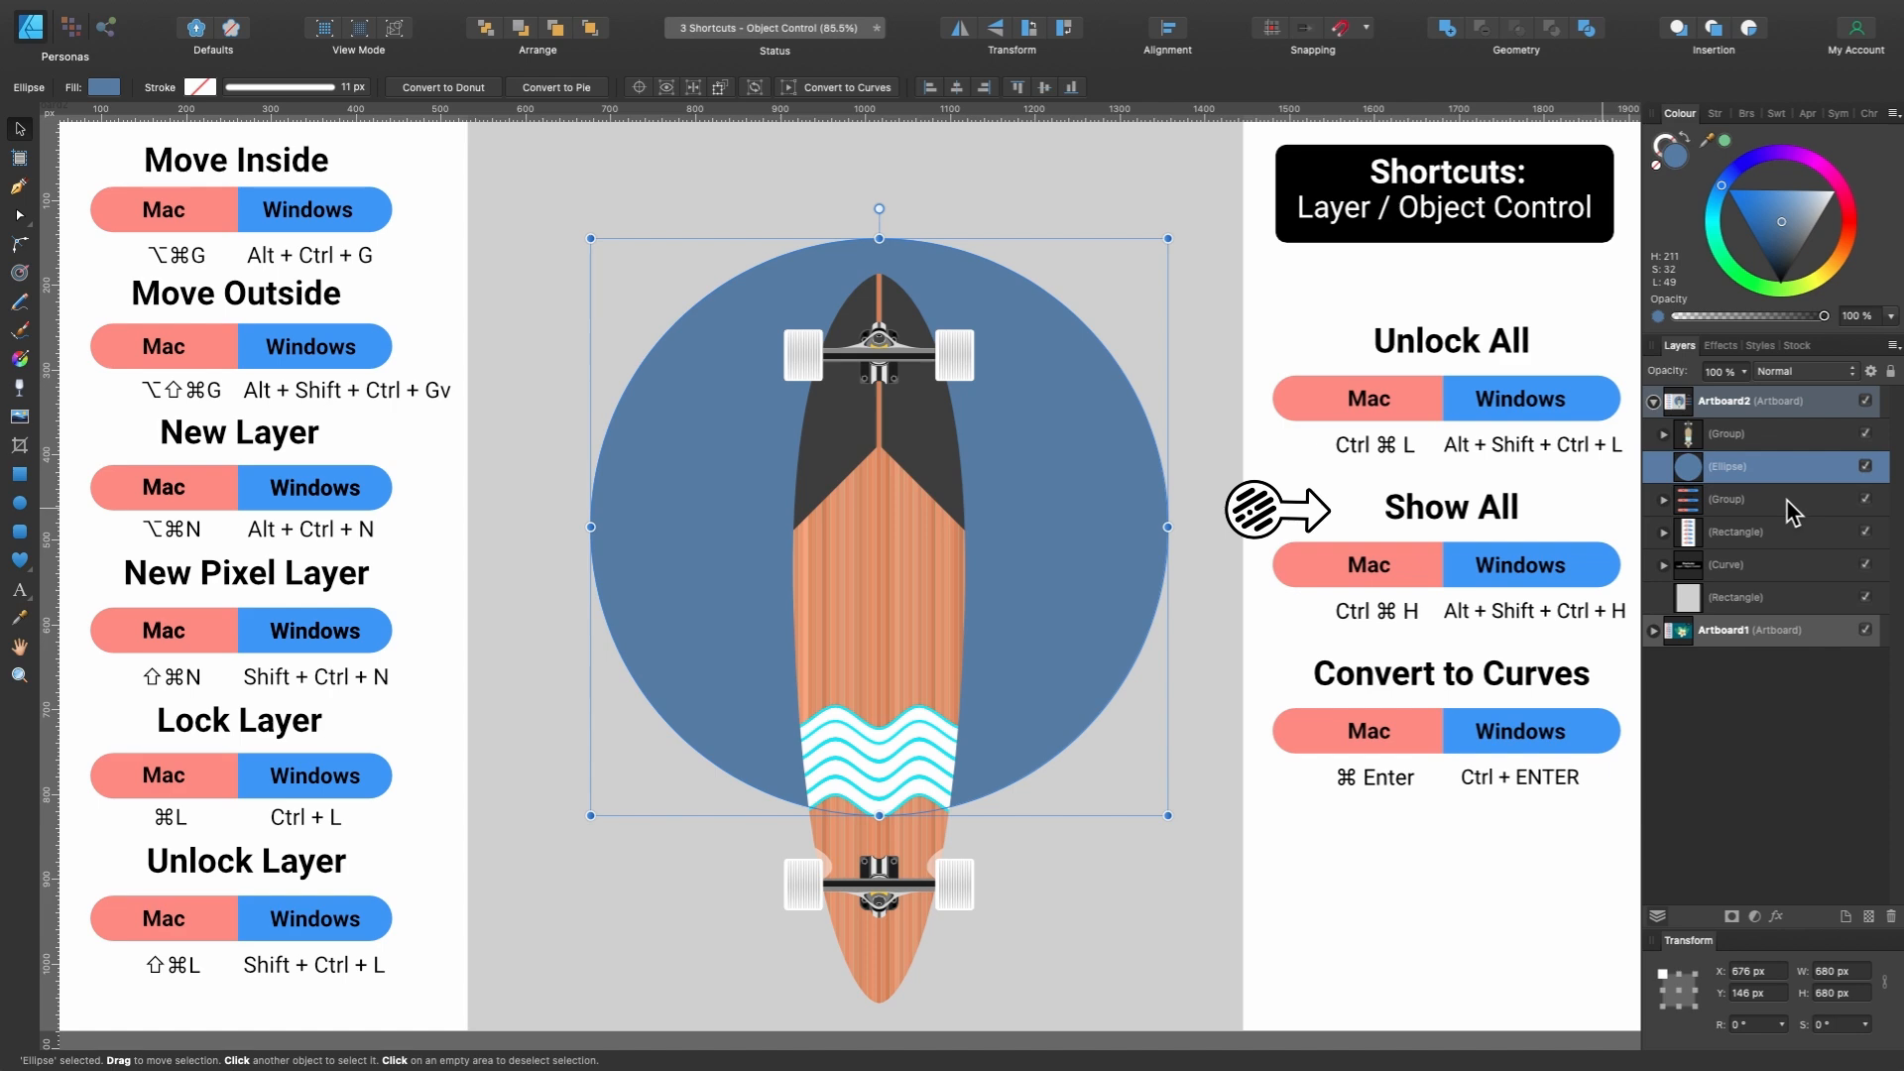
left_click(1753, 433)
left_click(1764, 459, "shift")
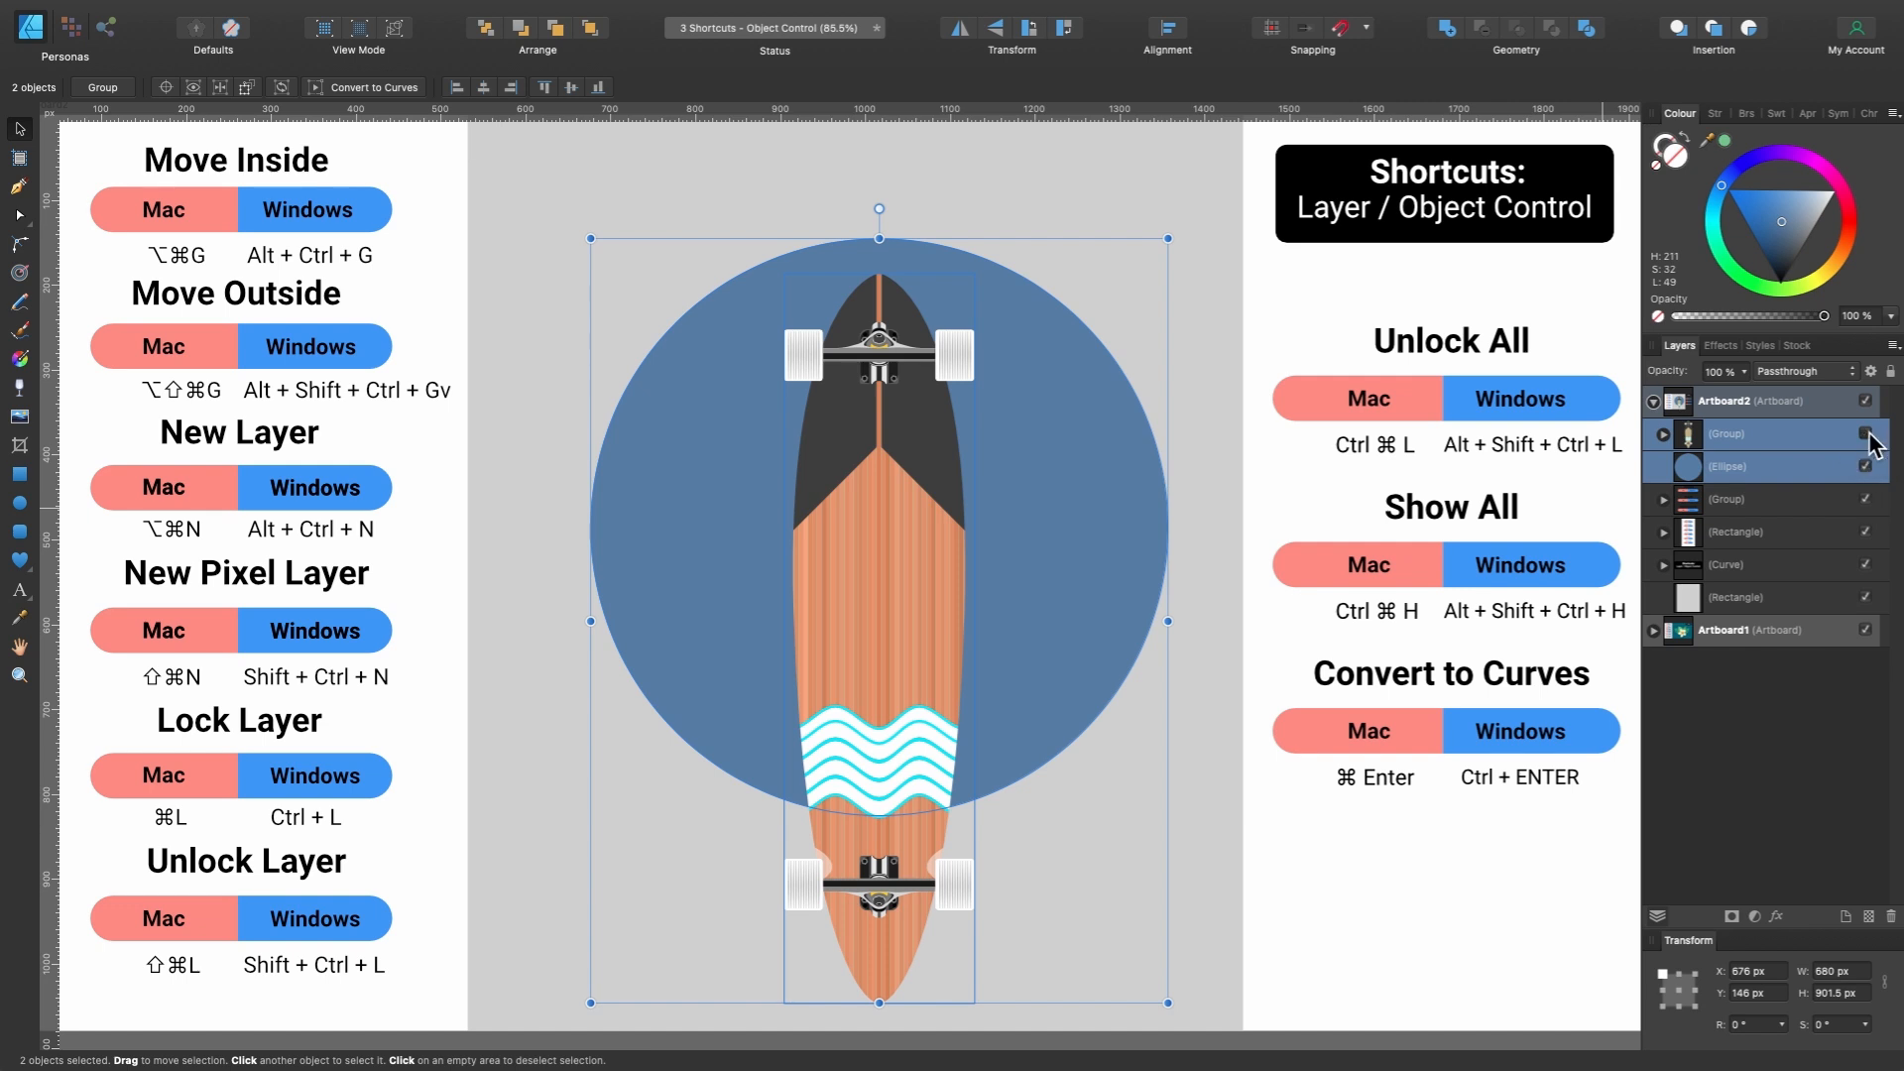
left_click(1866, 434)
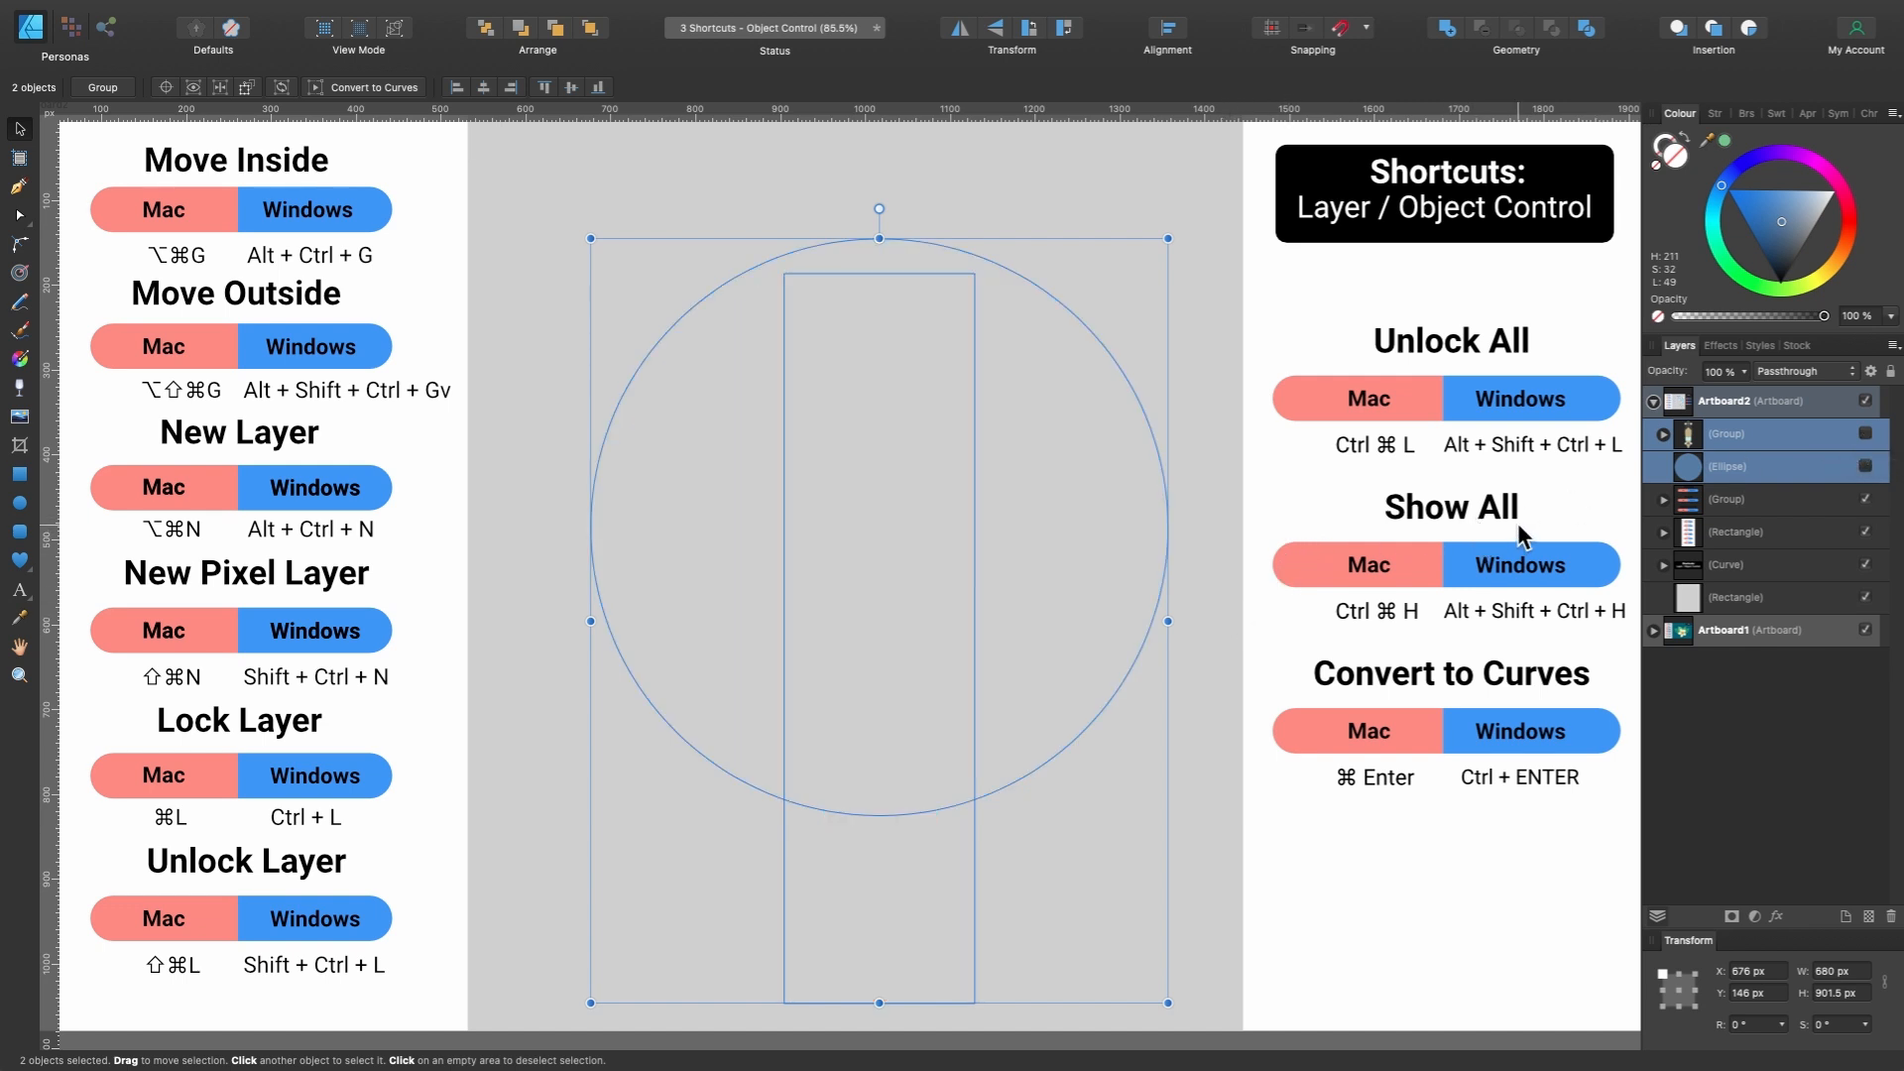
left_click(1741, 403)
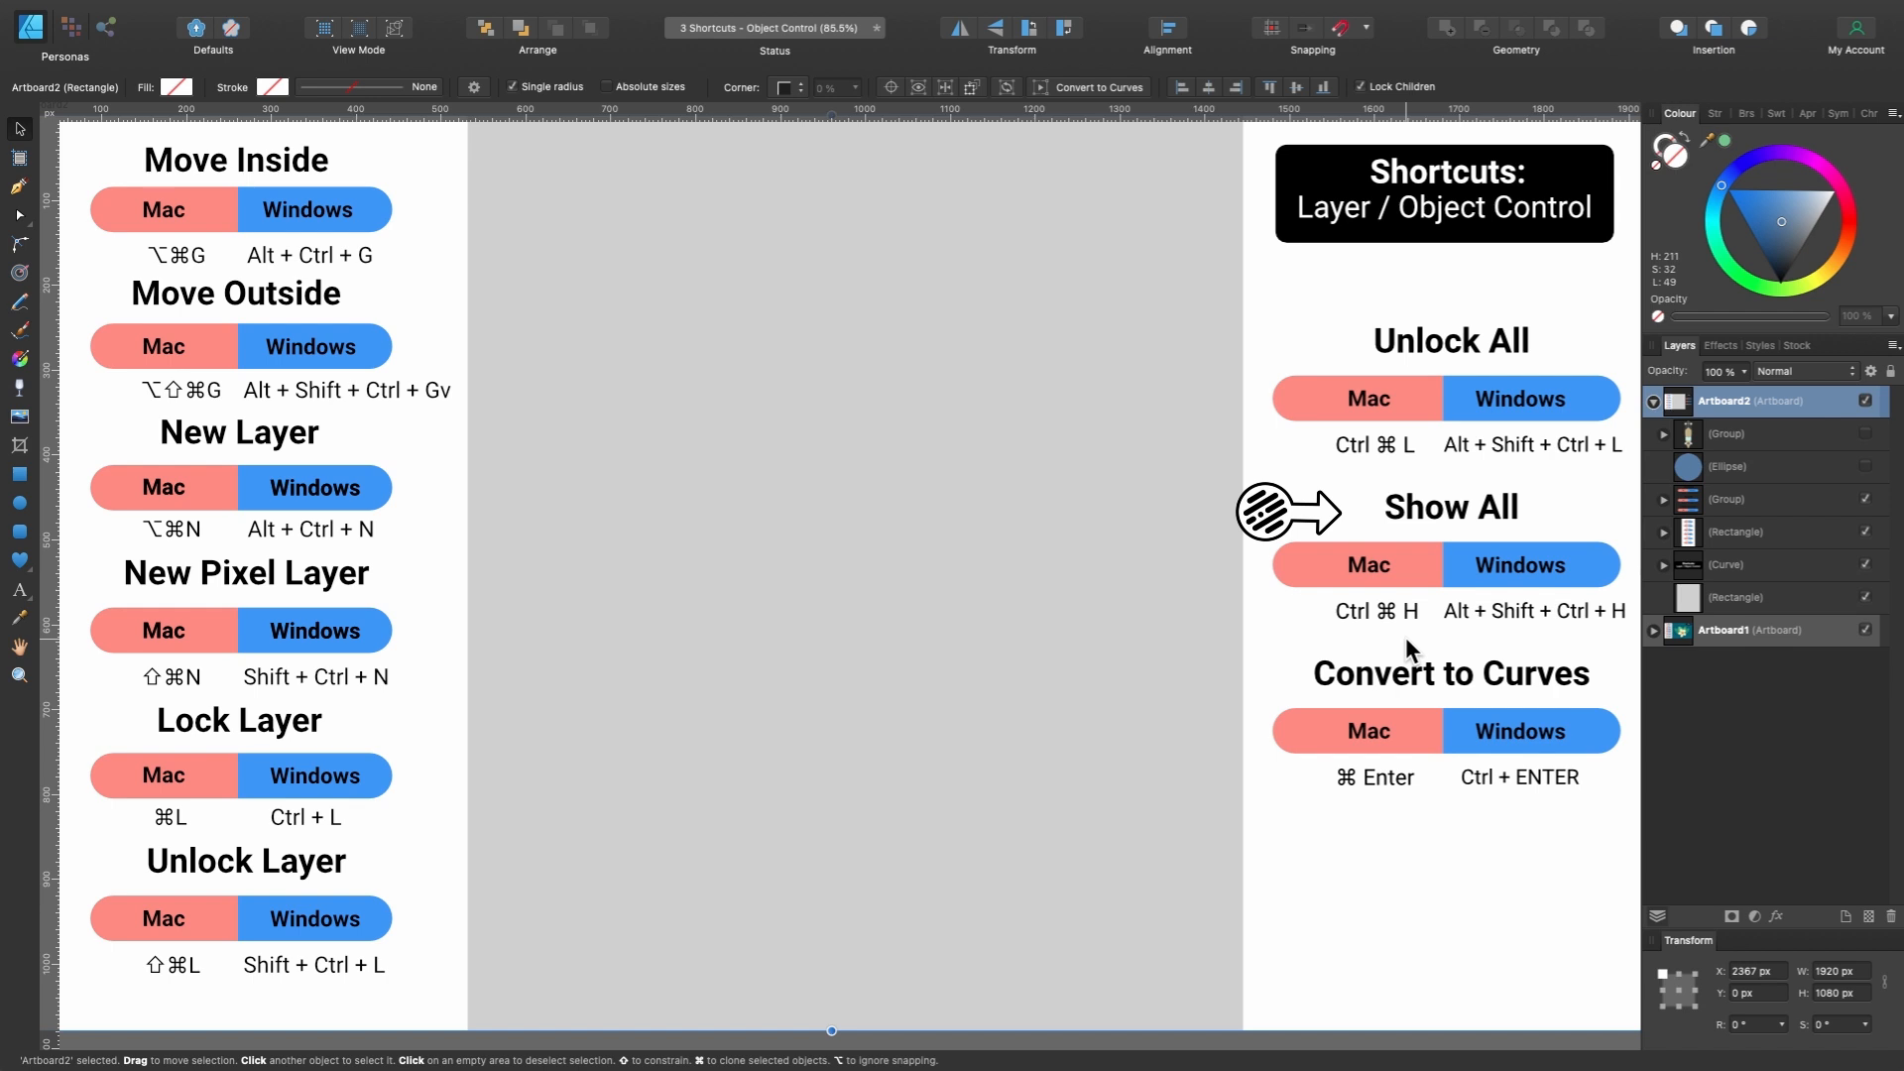
key("ctrl+super+h")
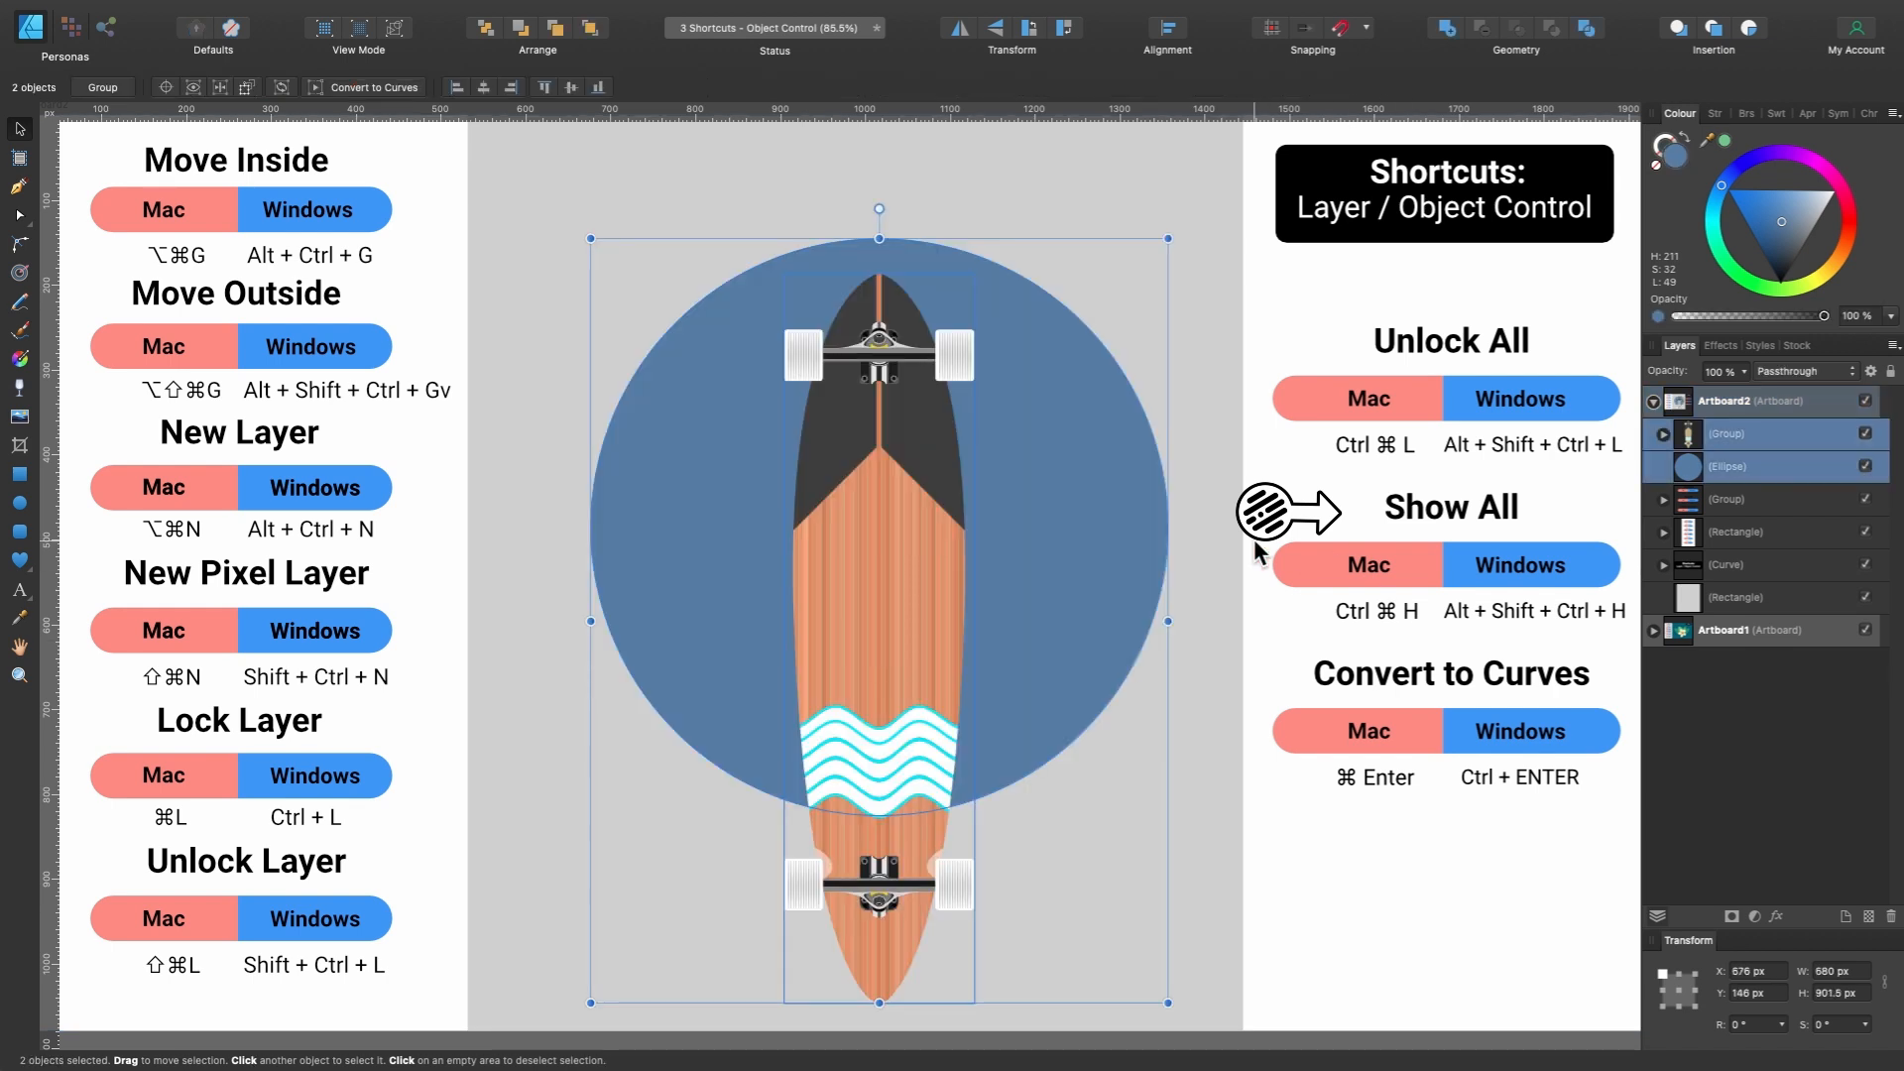
Convert the blue circle to curves and pull its top node down over the skateboard with the Node tool.
left_click(1133, 492)
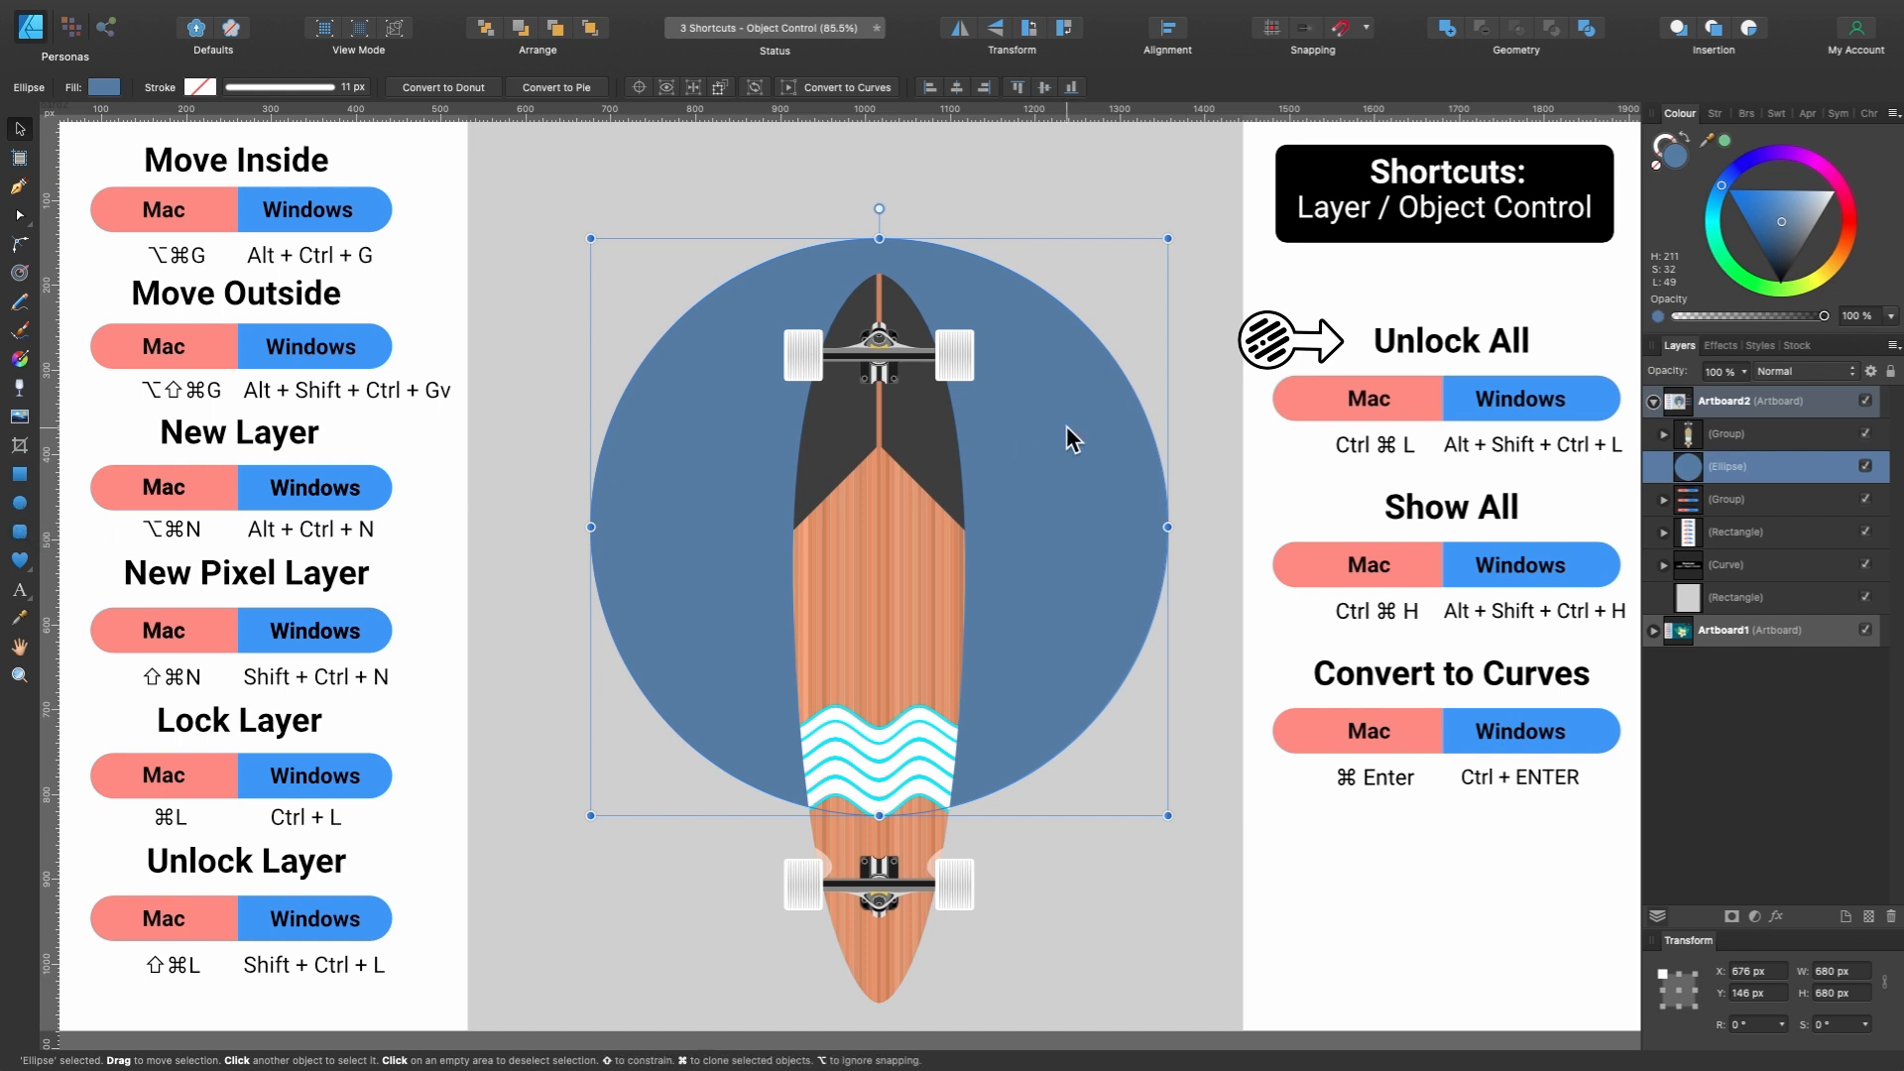
key("a")
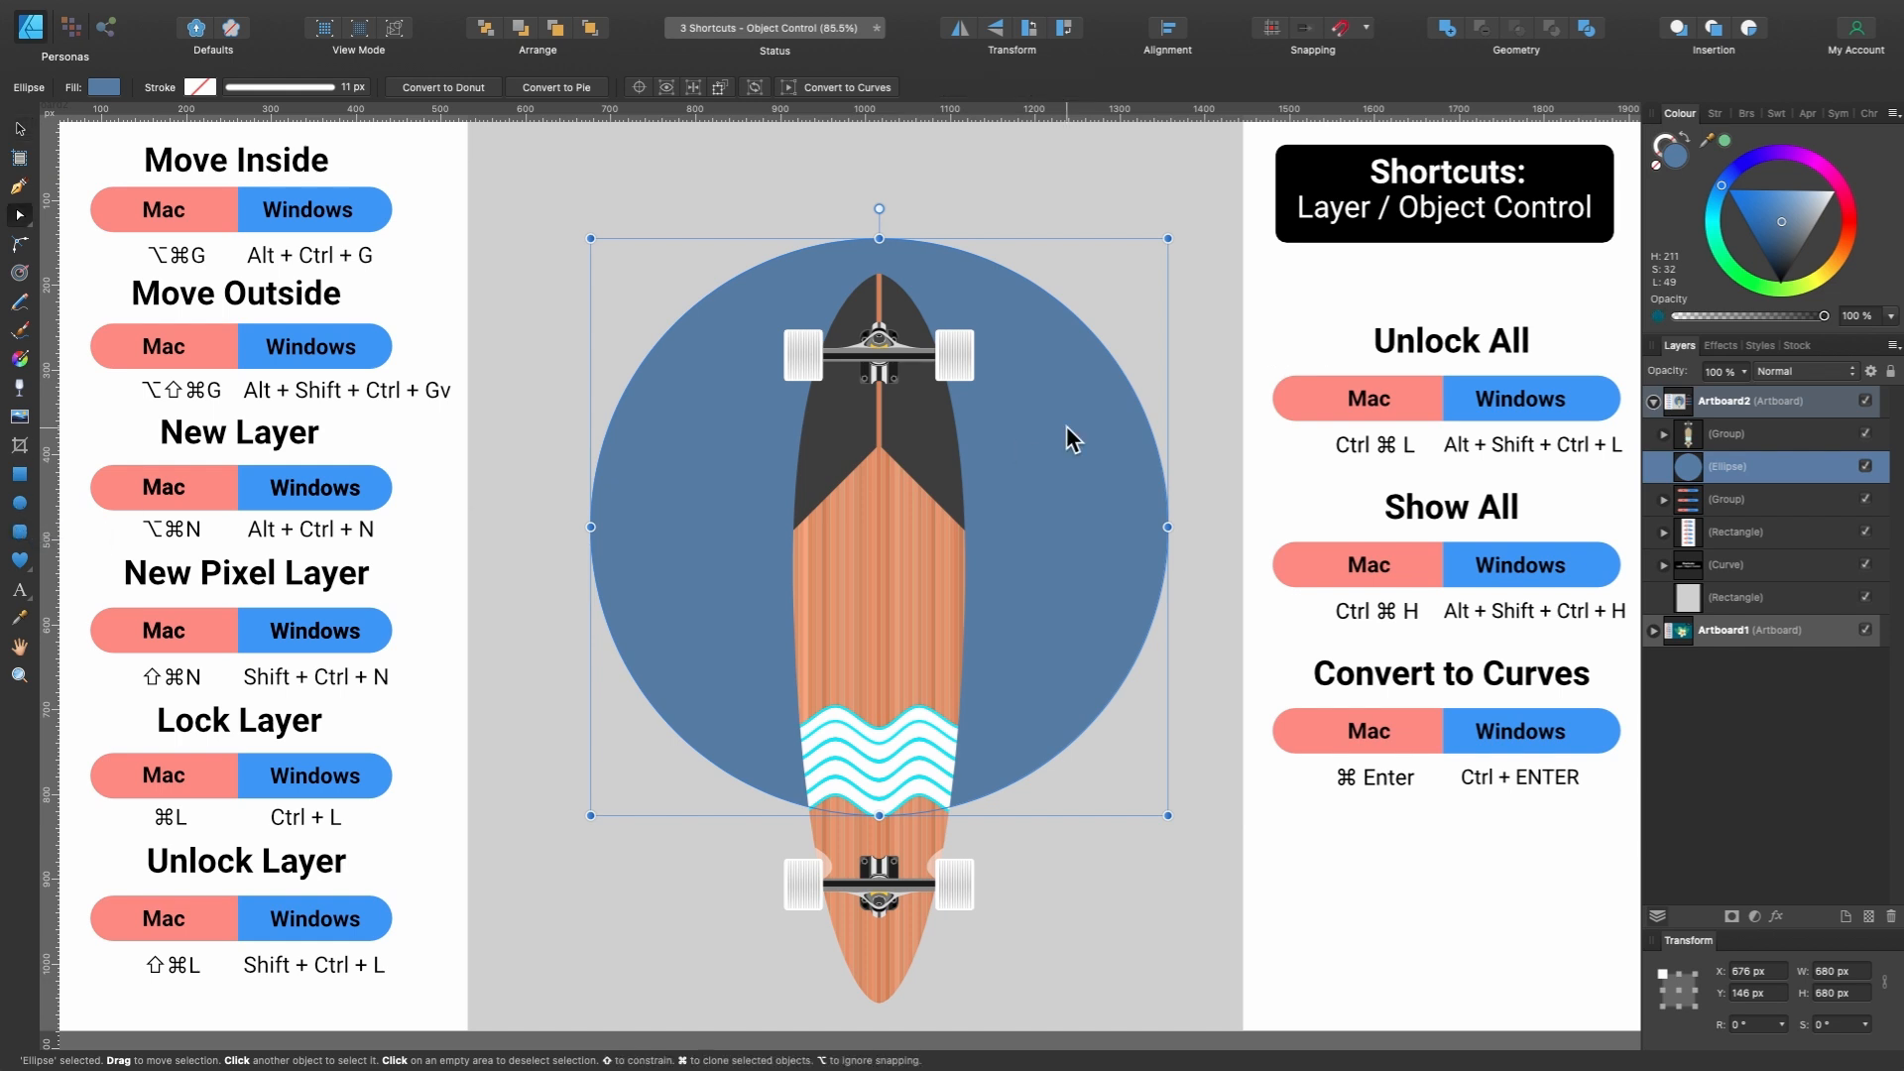
key("super+Return")
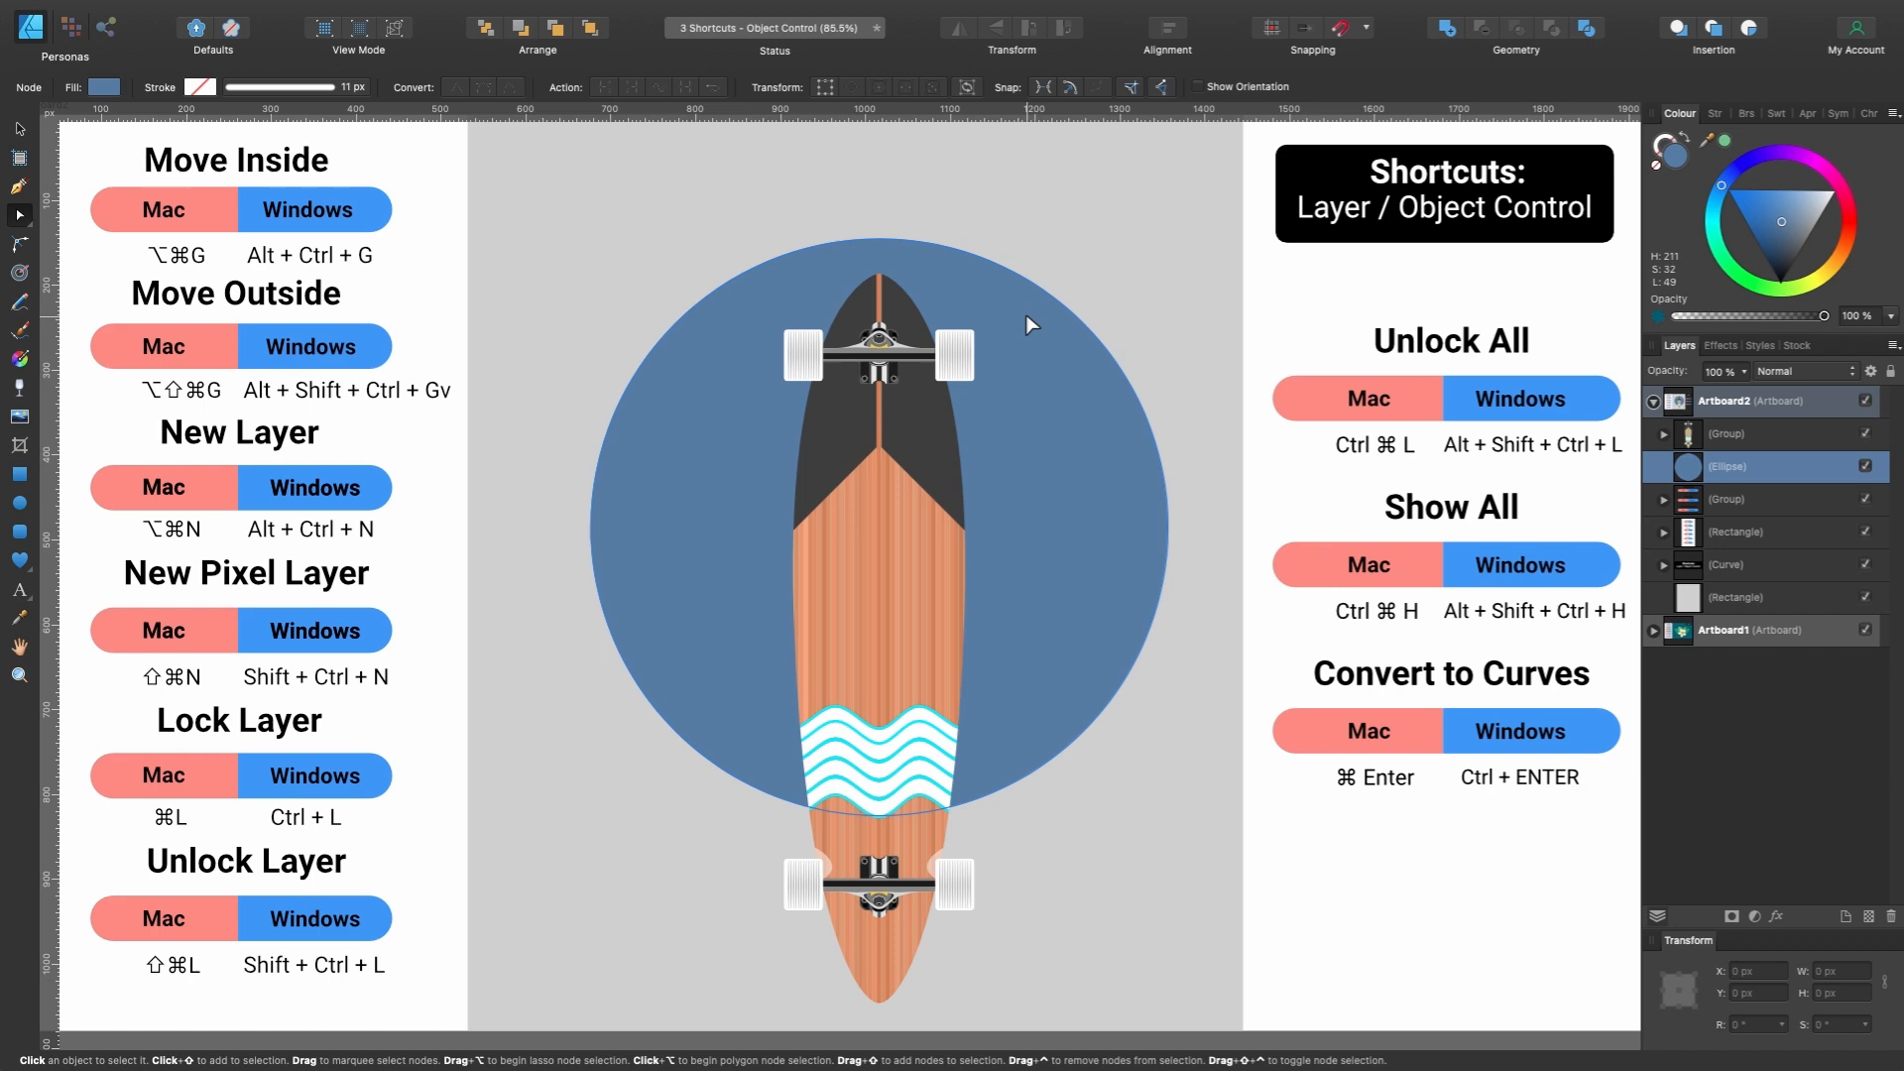
key("v")
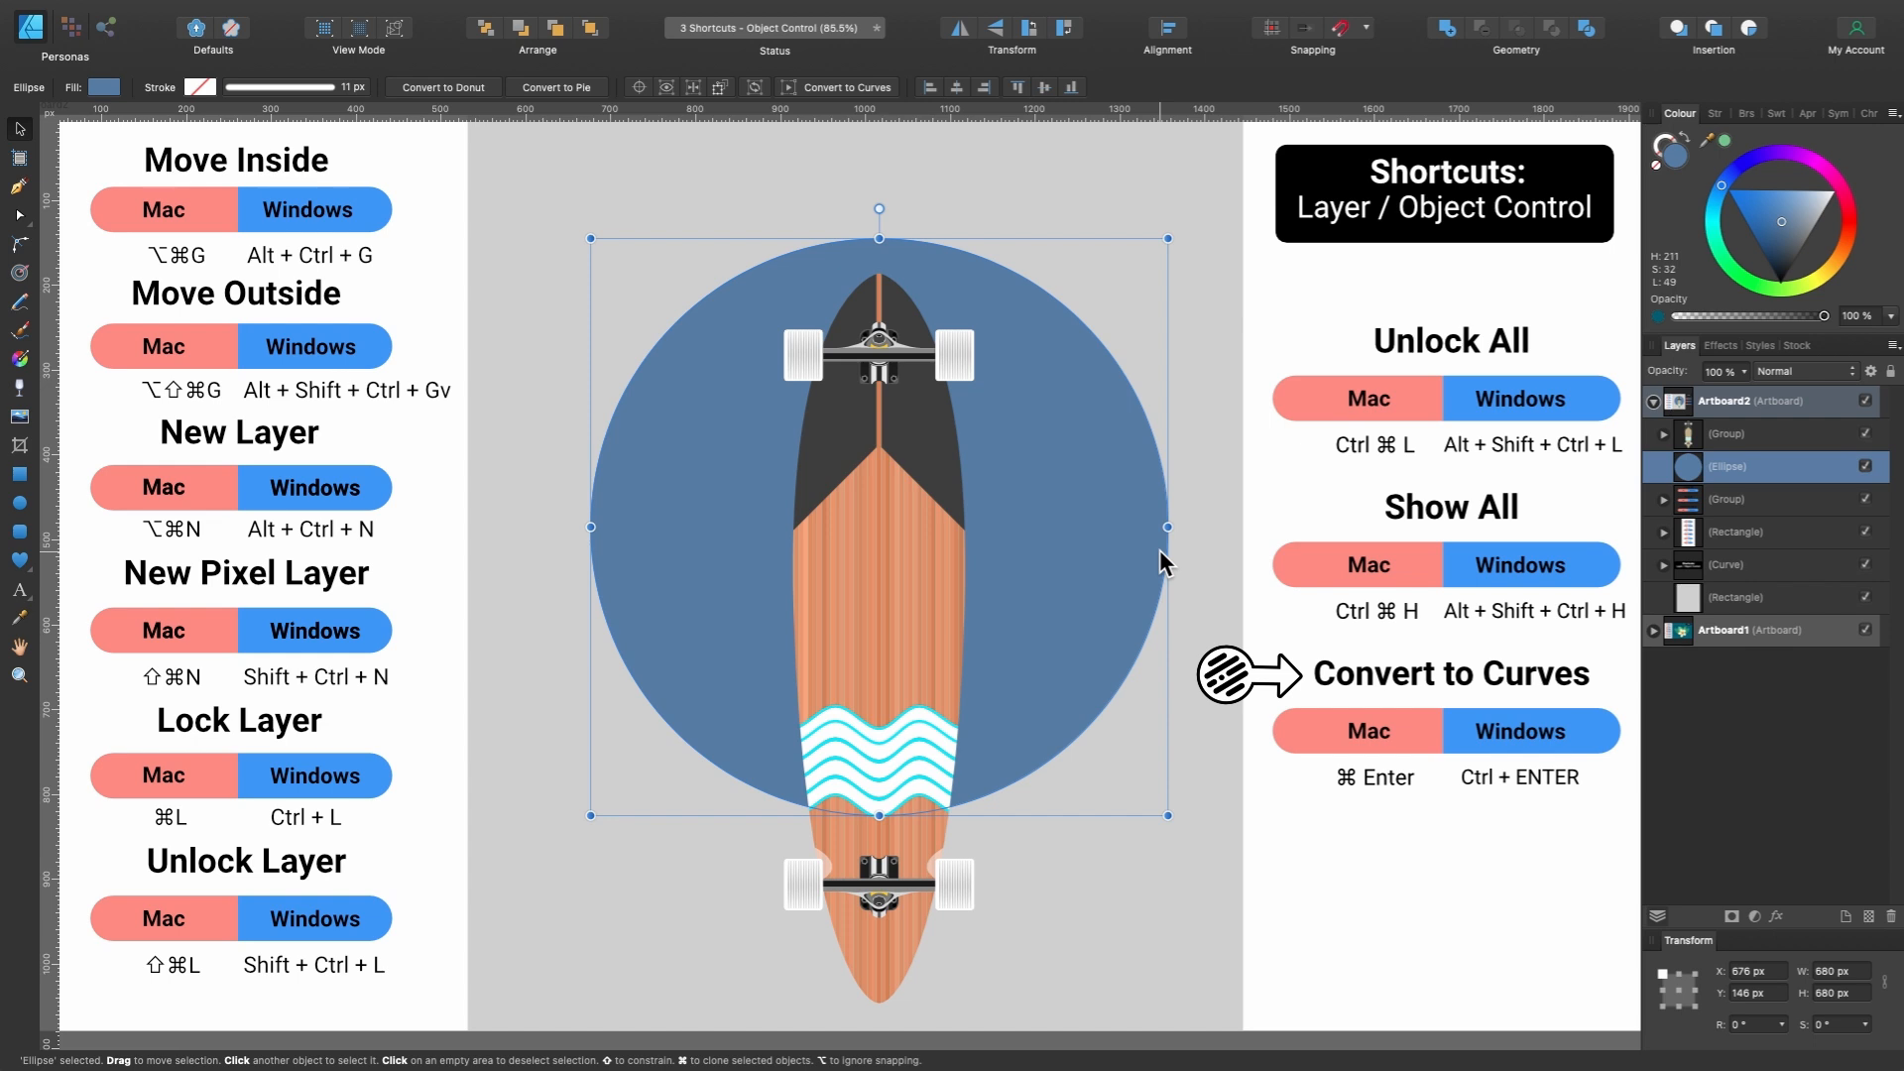
key("super+Return")
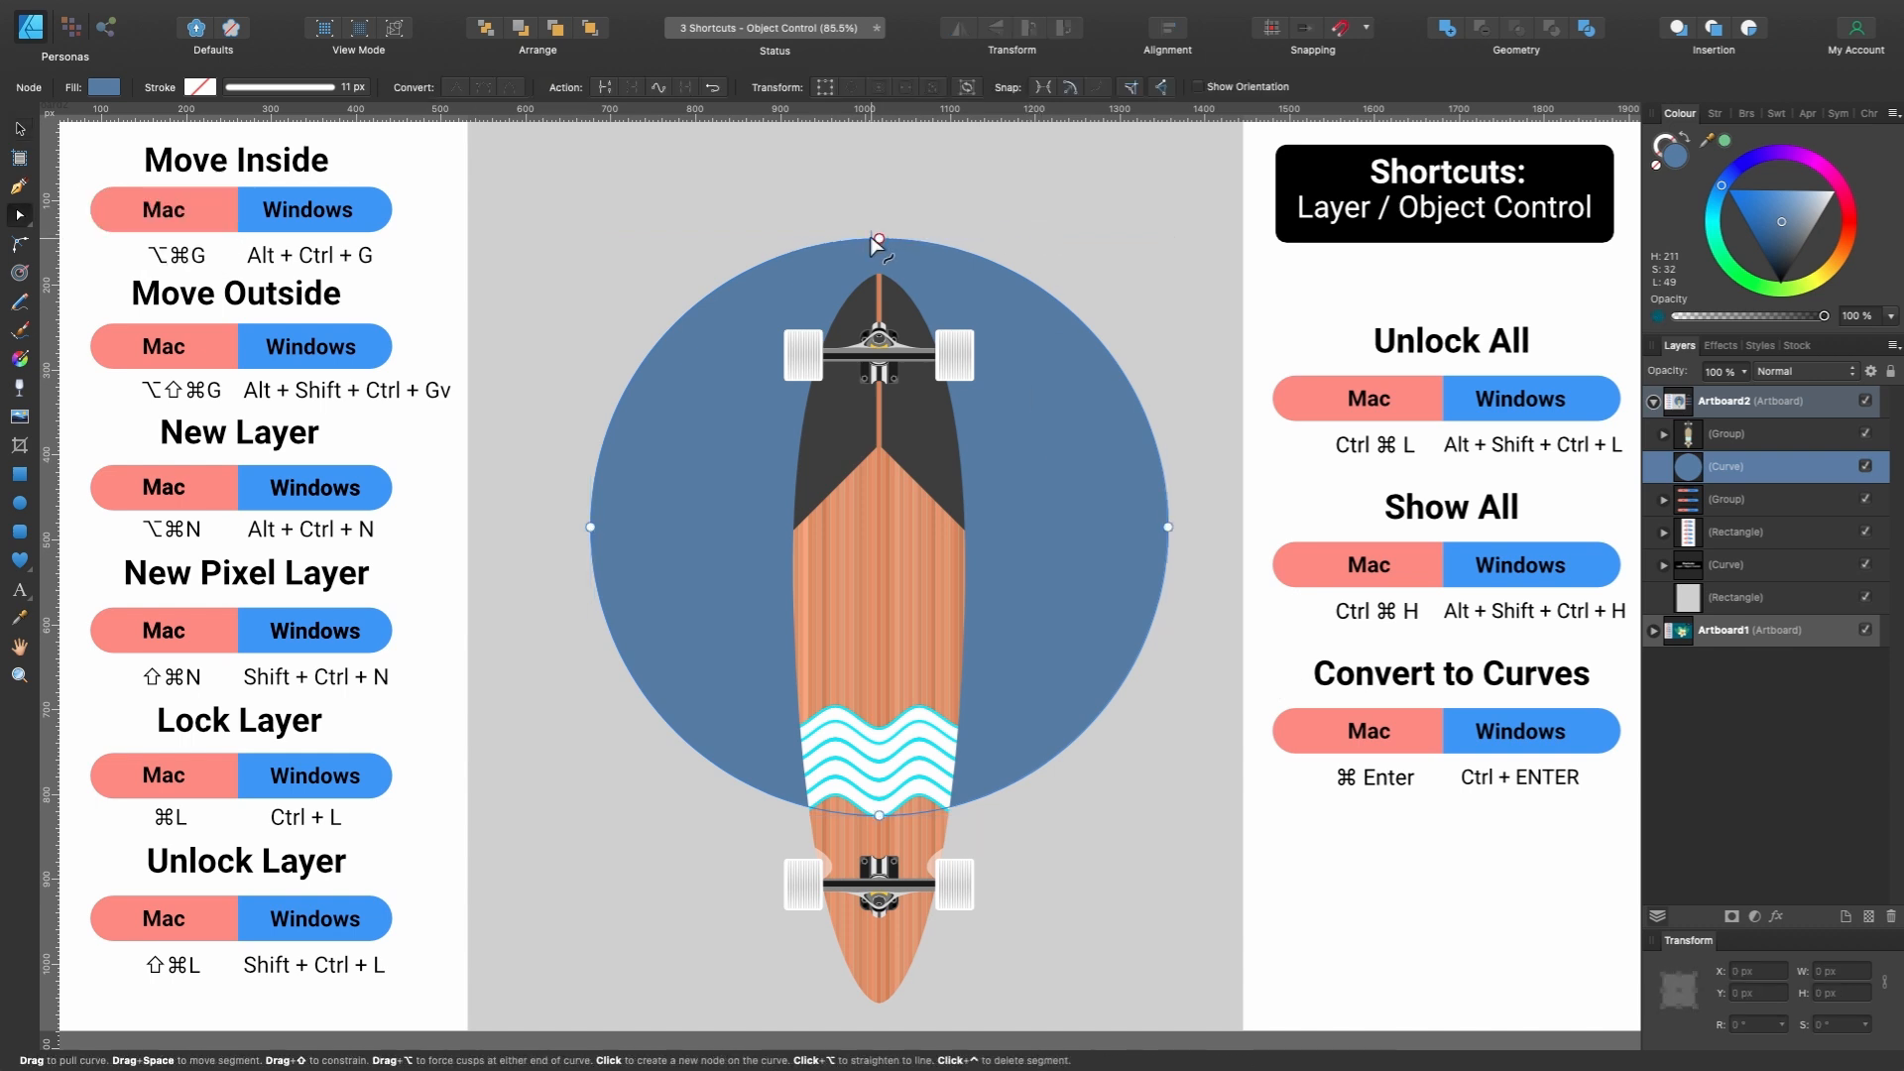
left_click_drag(877, 237, 887, 451)
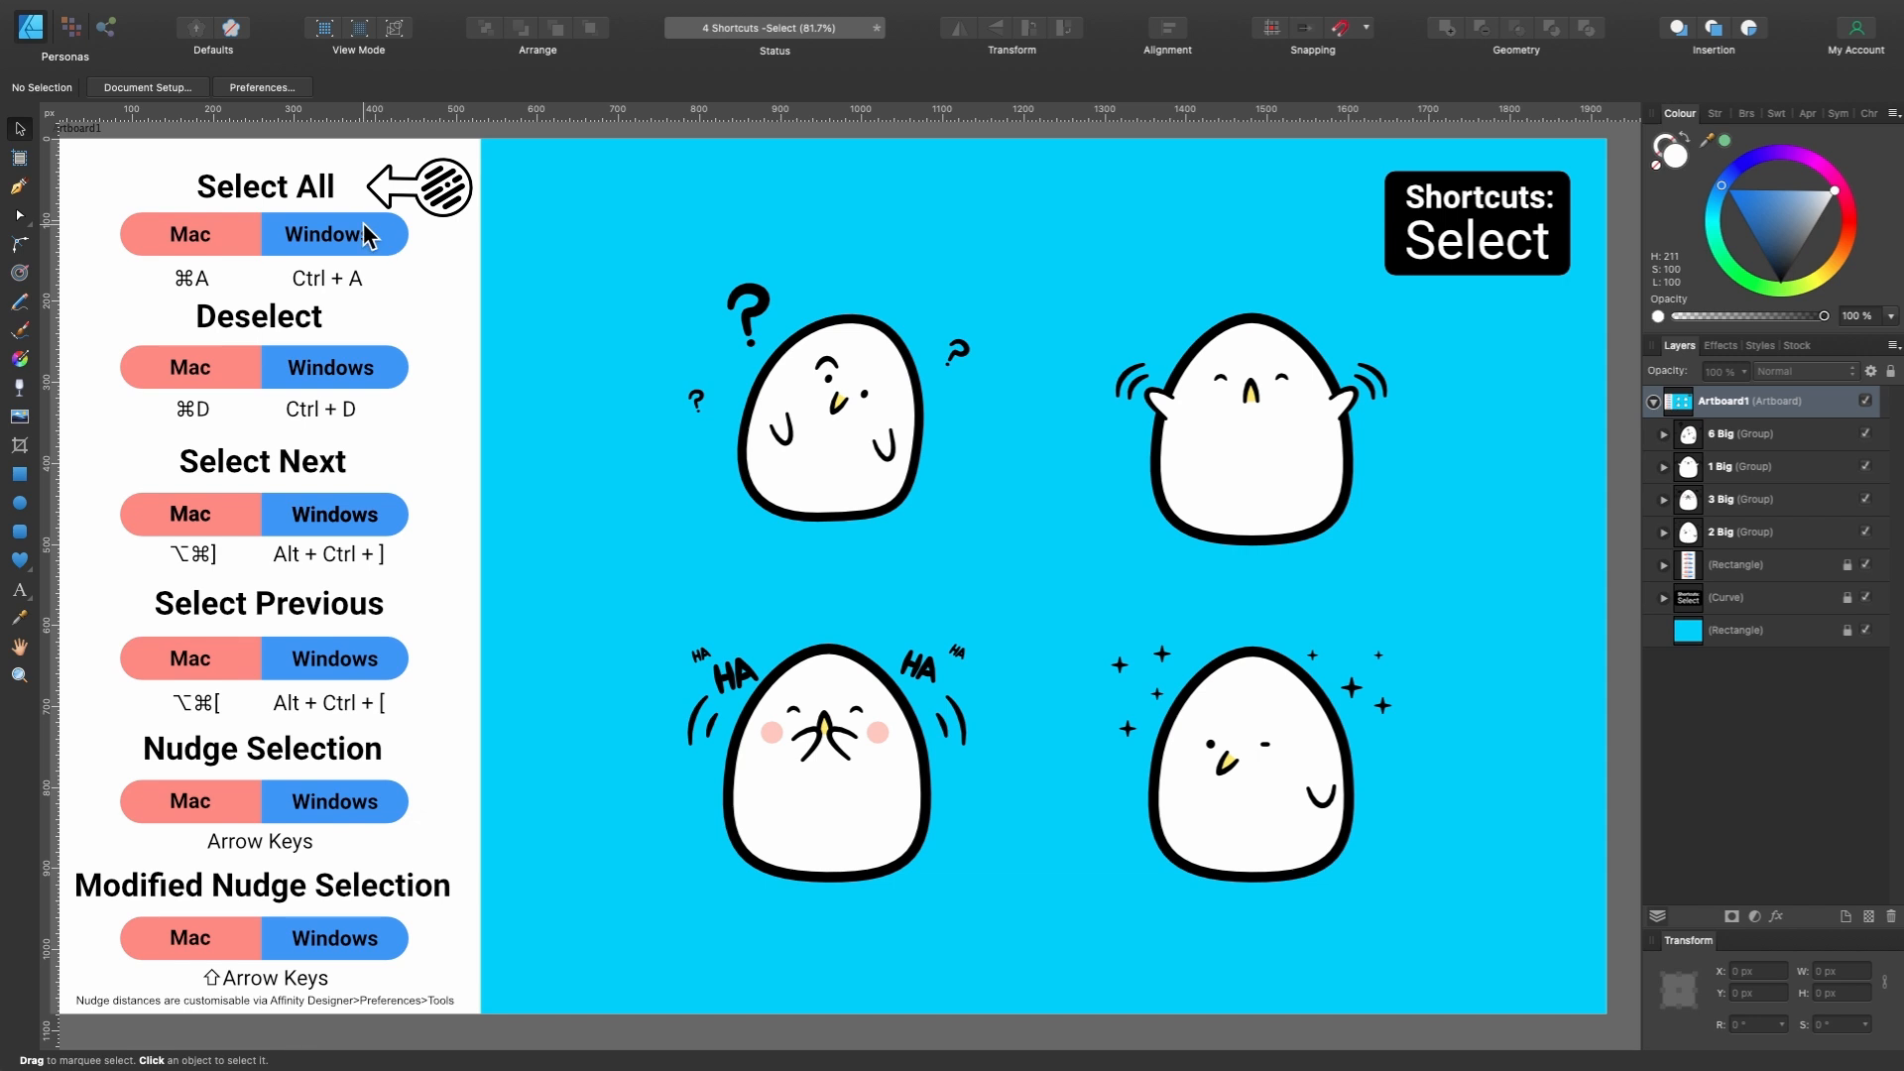
In the 4 Shortcuts -Select document, select all the unlocked bird groups and clear the selection.
left_click(813, 400)
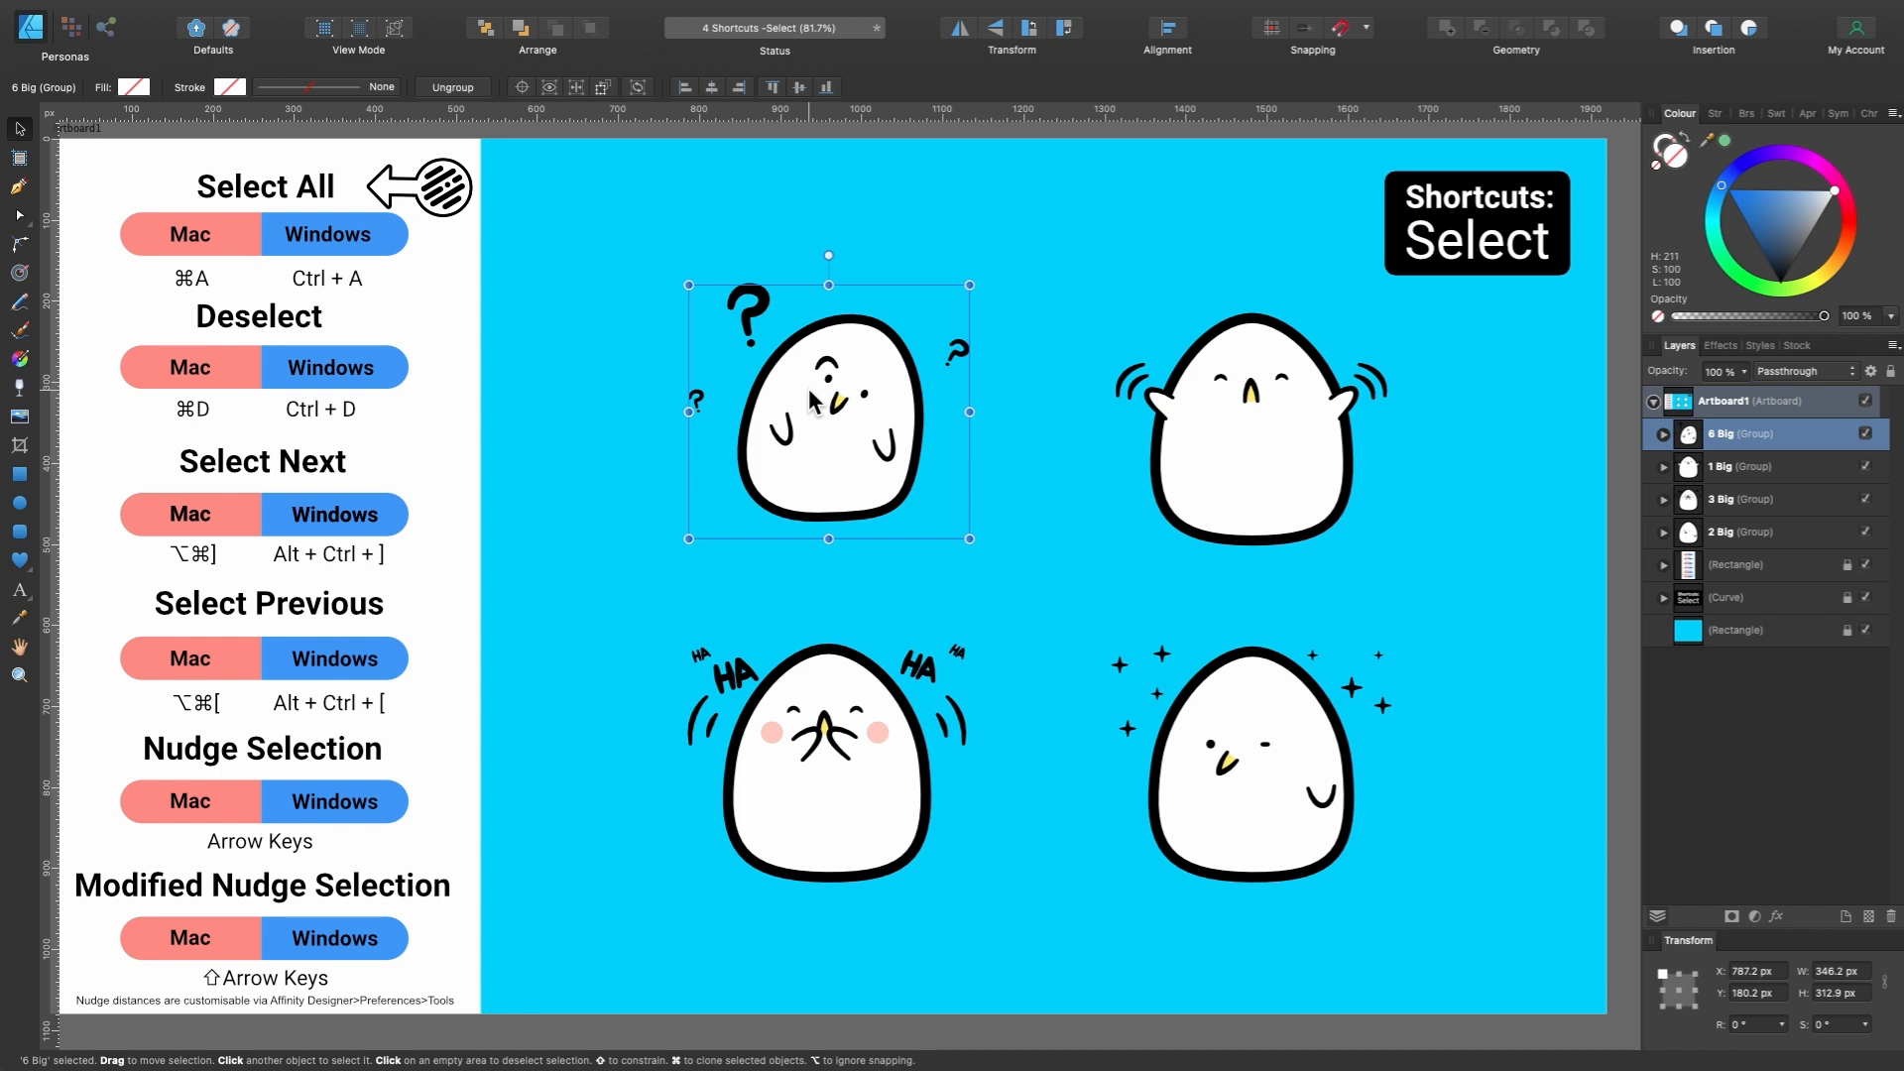
key("ctrl+a")
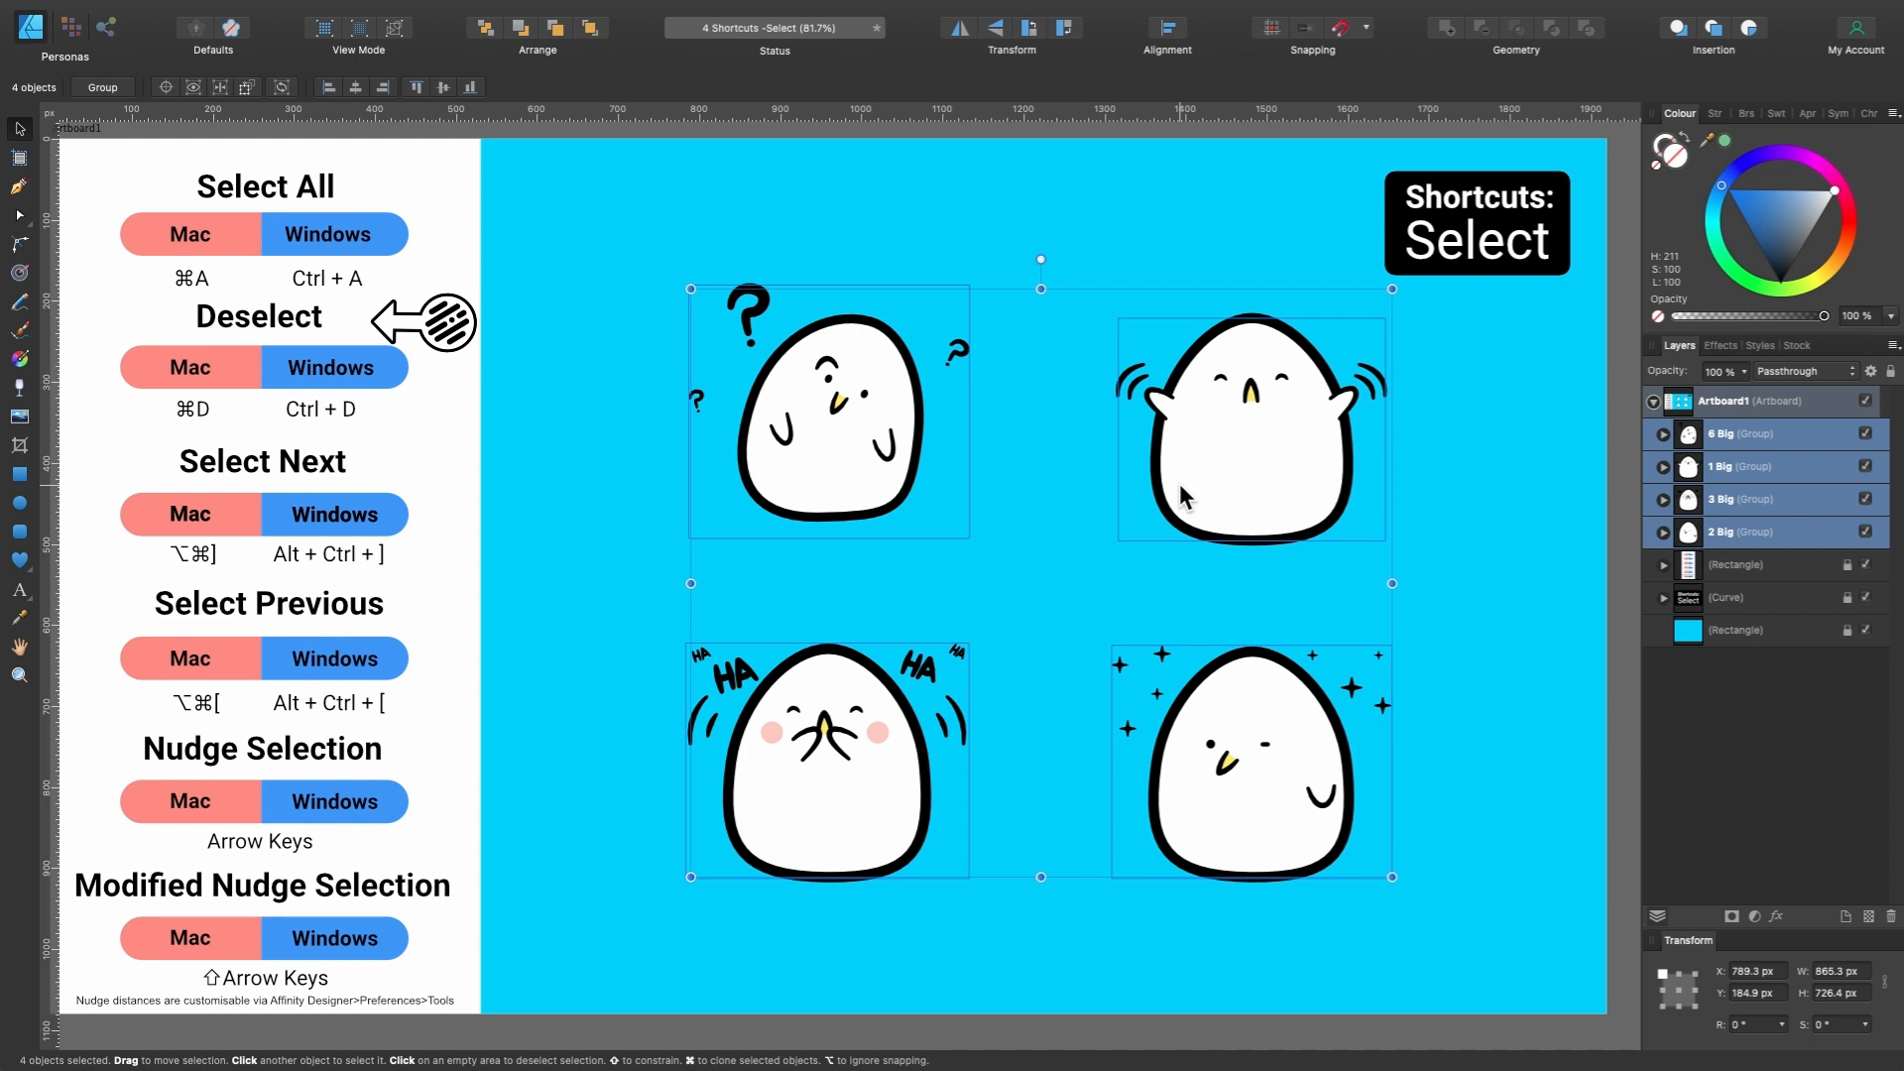
key("super+d")
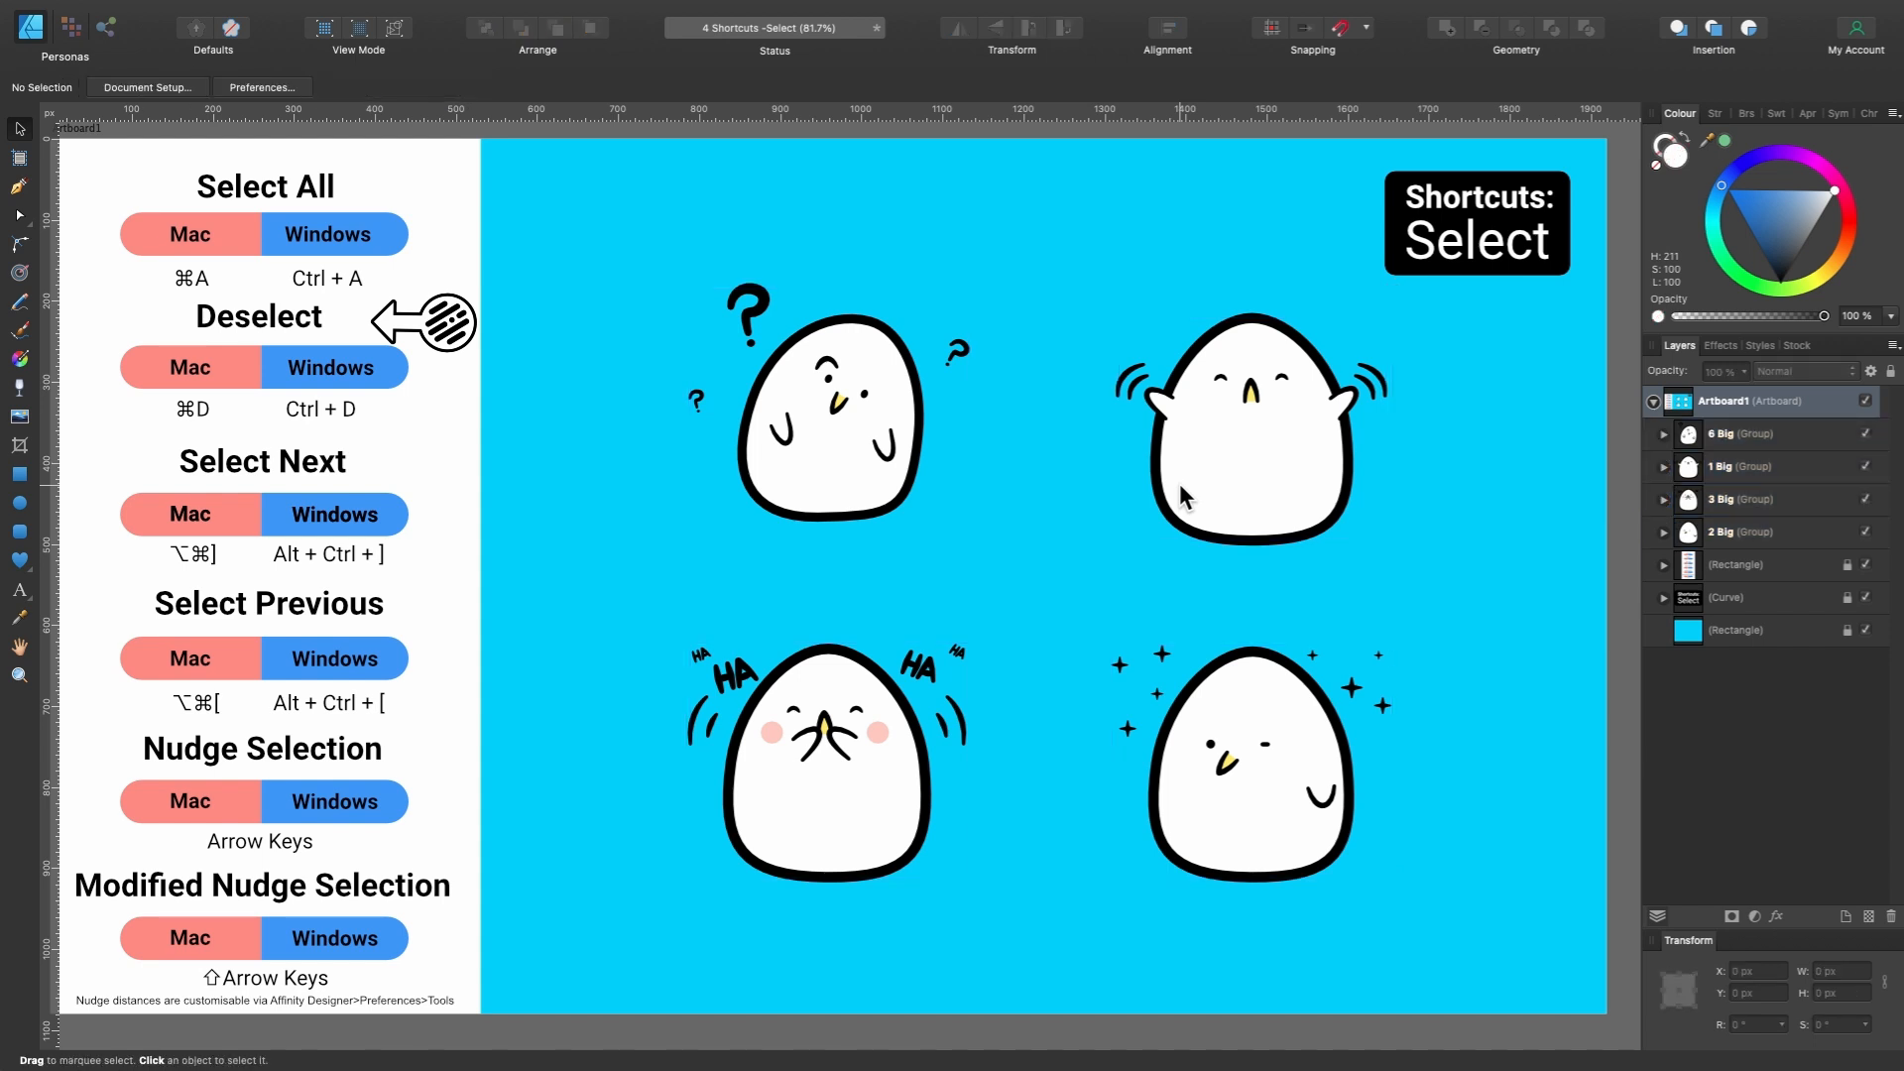
Starting from the 6 Big bird group, cycle the selection to the next and previous bird groups repeatedly.
left_click(869, 399)
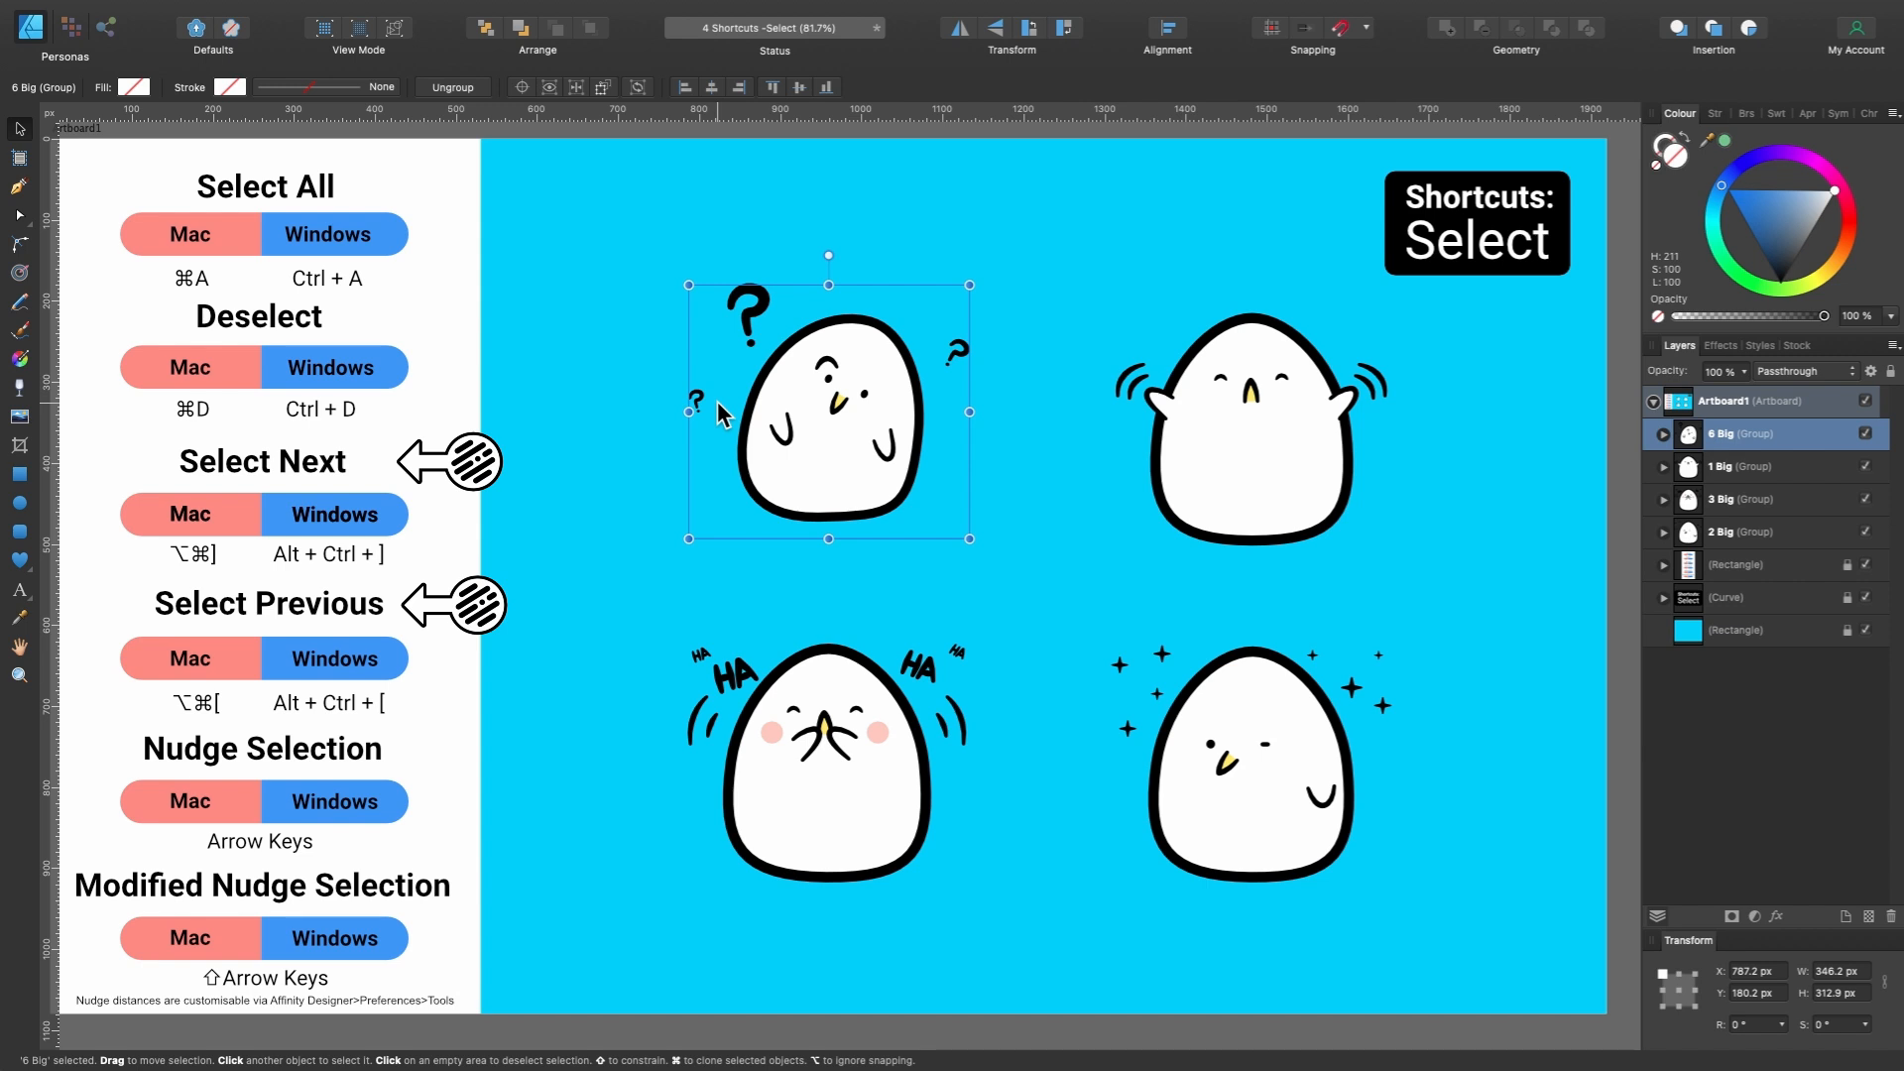
key("alt+super+bracketright")
key("alt+super+bracketleft")
key("alt+super+bracketleft")
key("alt+super+bracketleft")
key("alt+super+bracketleft")
key("alt+super+bracketright")
key("alt+super+bracketright")
key("alt+super+bracketright")
key("alt+super+bracketleft")
key("alt+super+bracketleft")
key("alt+super+bracketleft")
key("alt+super+bracketright")
key("alt+super+bracketright")
key("alt+super+bracketleft")
key("alt+super+bracketright")
key("alt+super+bracketright")
key("alt+super+bracketleft")
key("alt+super+bracketright")
key("alt+super+bracketright")
key("alt+super+bracketleft")
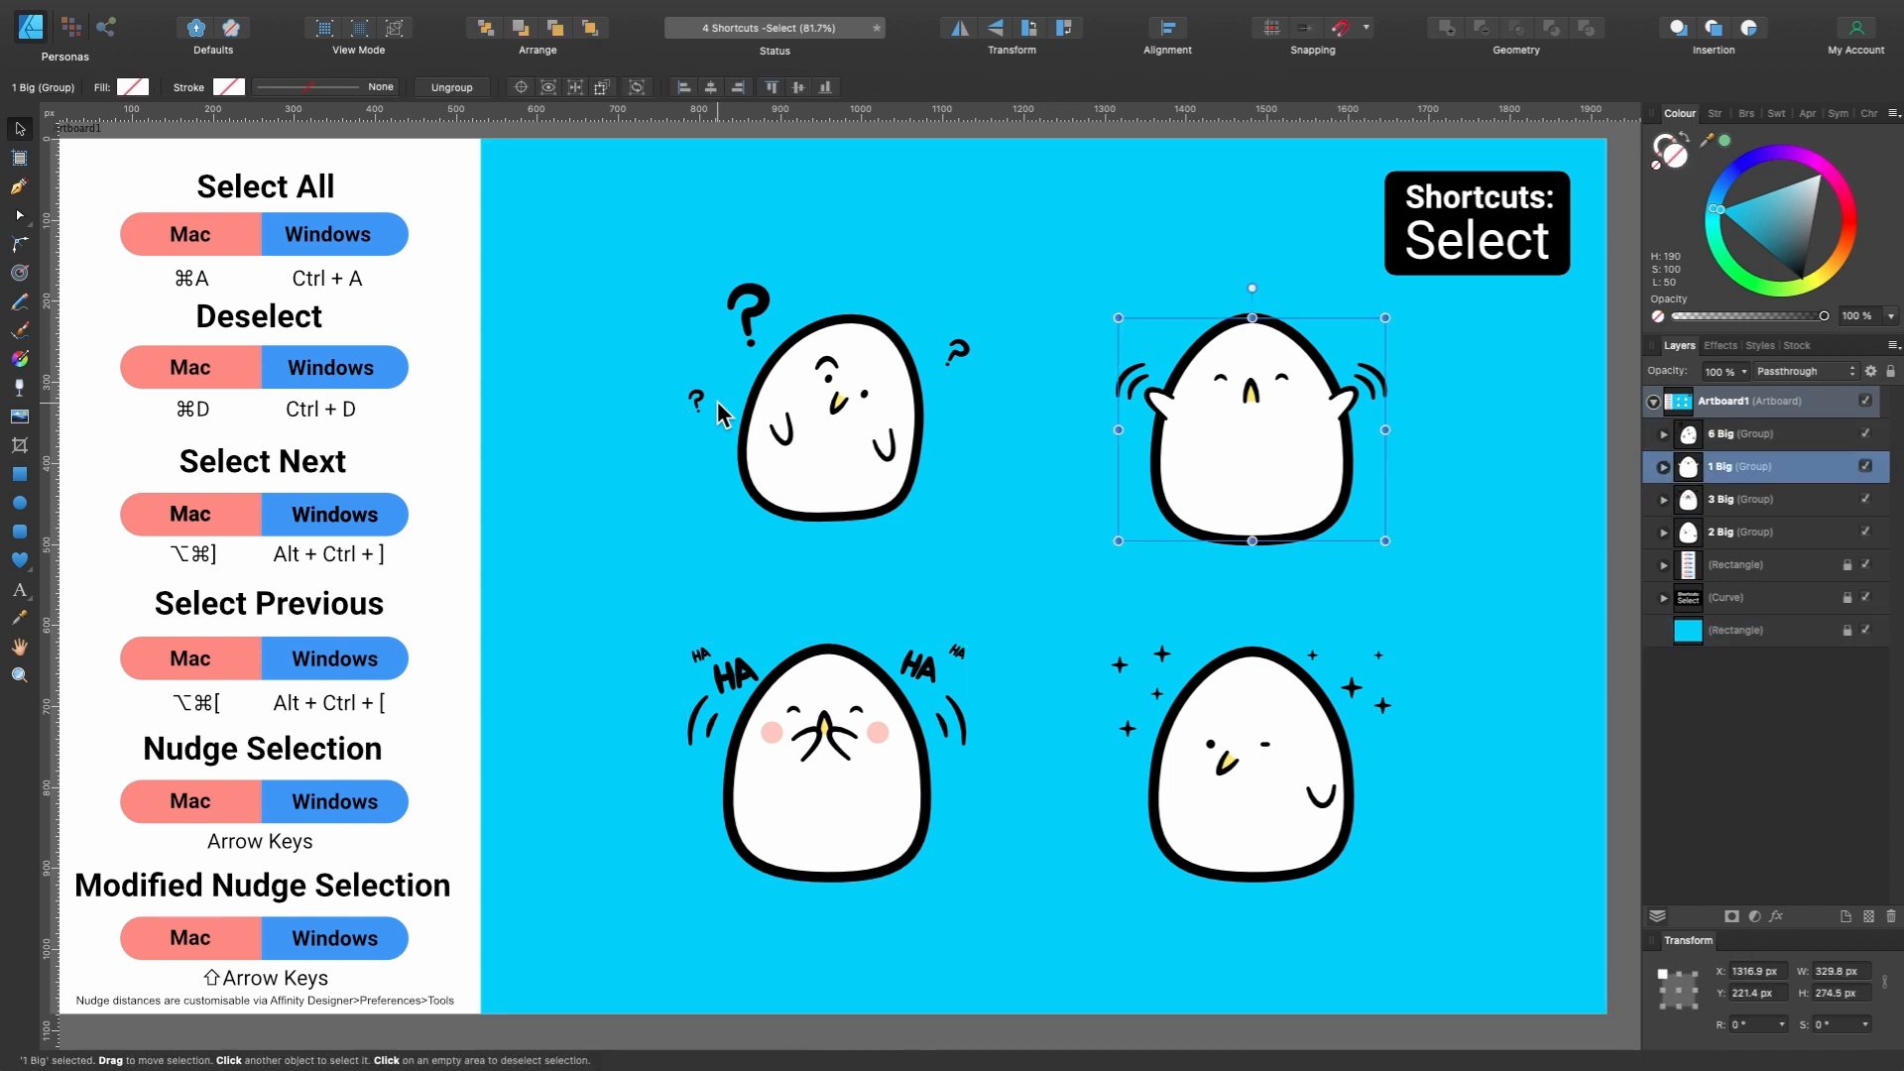
key("alt+super+bracketleft")
key("alt+super+bracketleft")
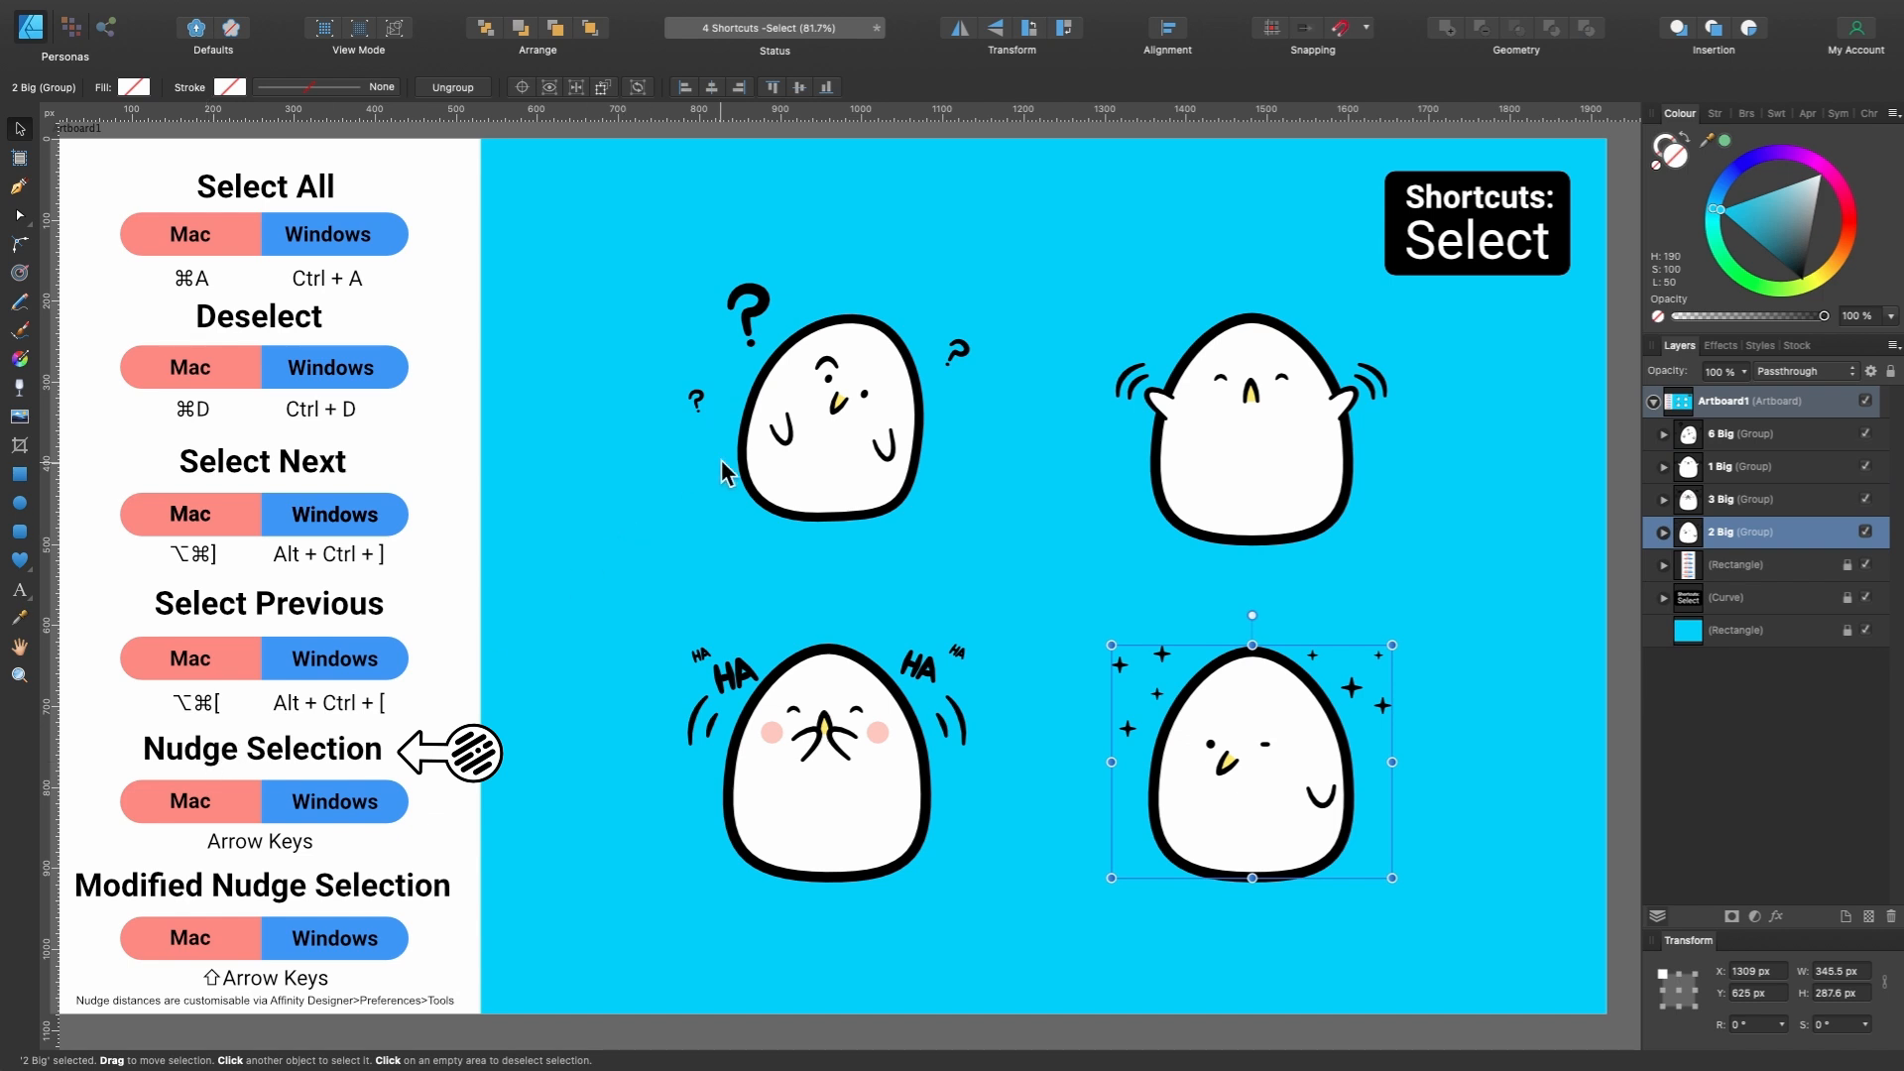
Nudge the 6 Big bird group right and left in 1 px steps, ending at X 772.2 px.
left_click(808, 443)
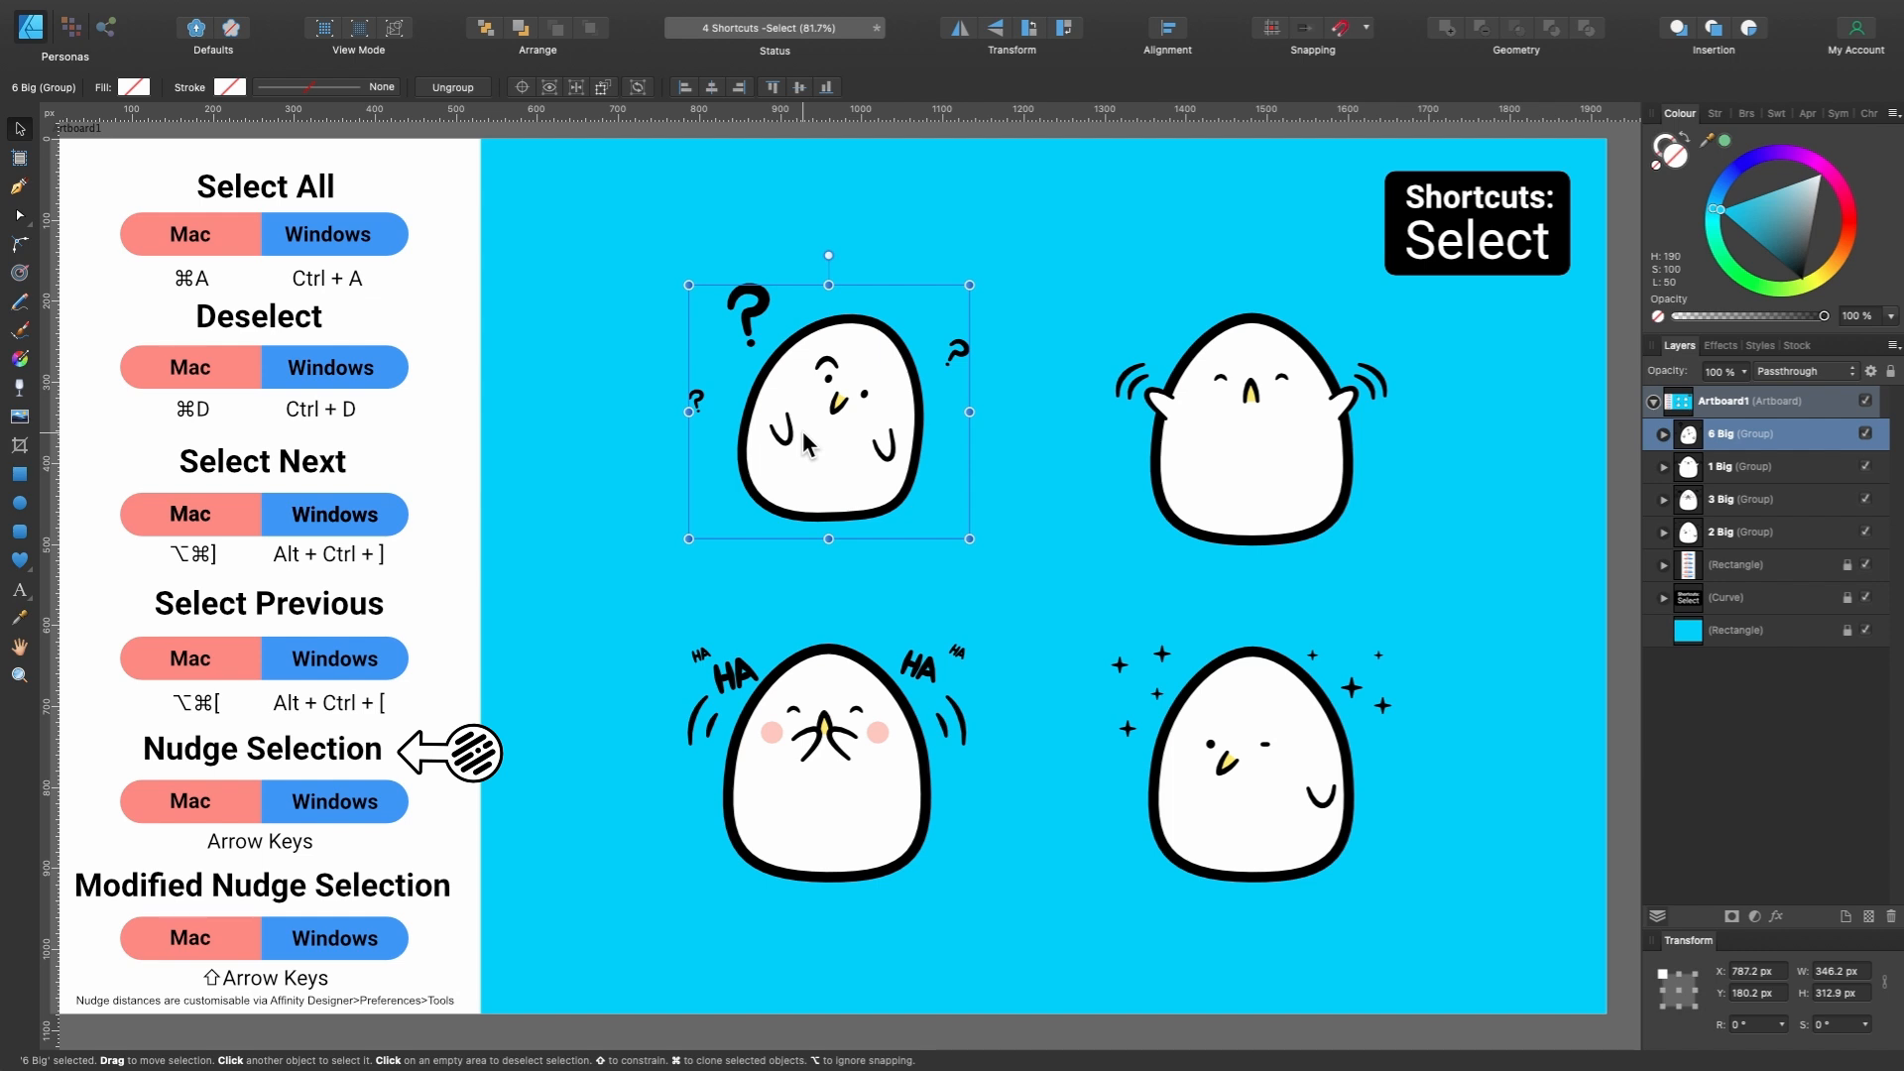
key("Right")
key("Right")
key("Right")
key("Right")
key("Right")
key("Right")
key("Right")
key("Right")
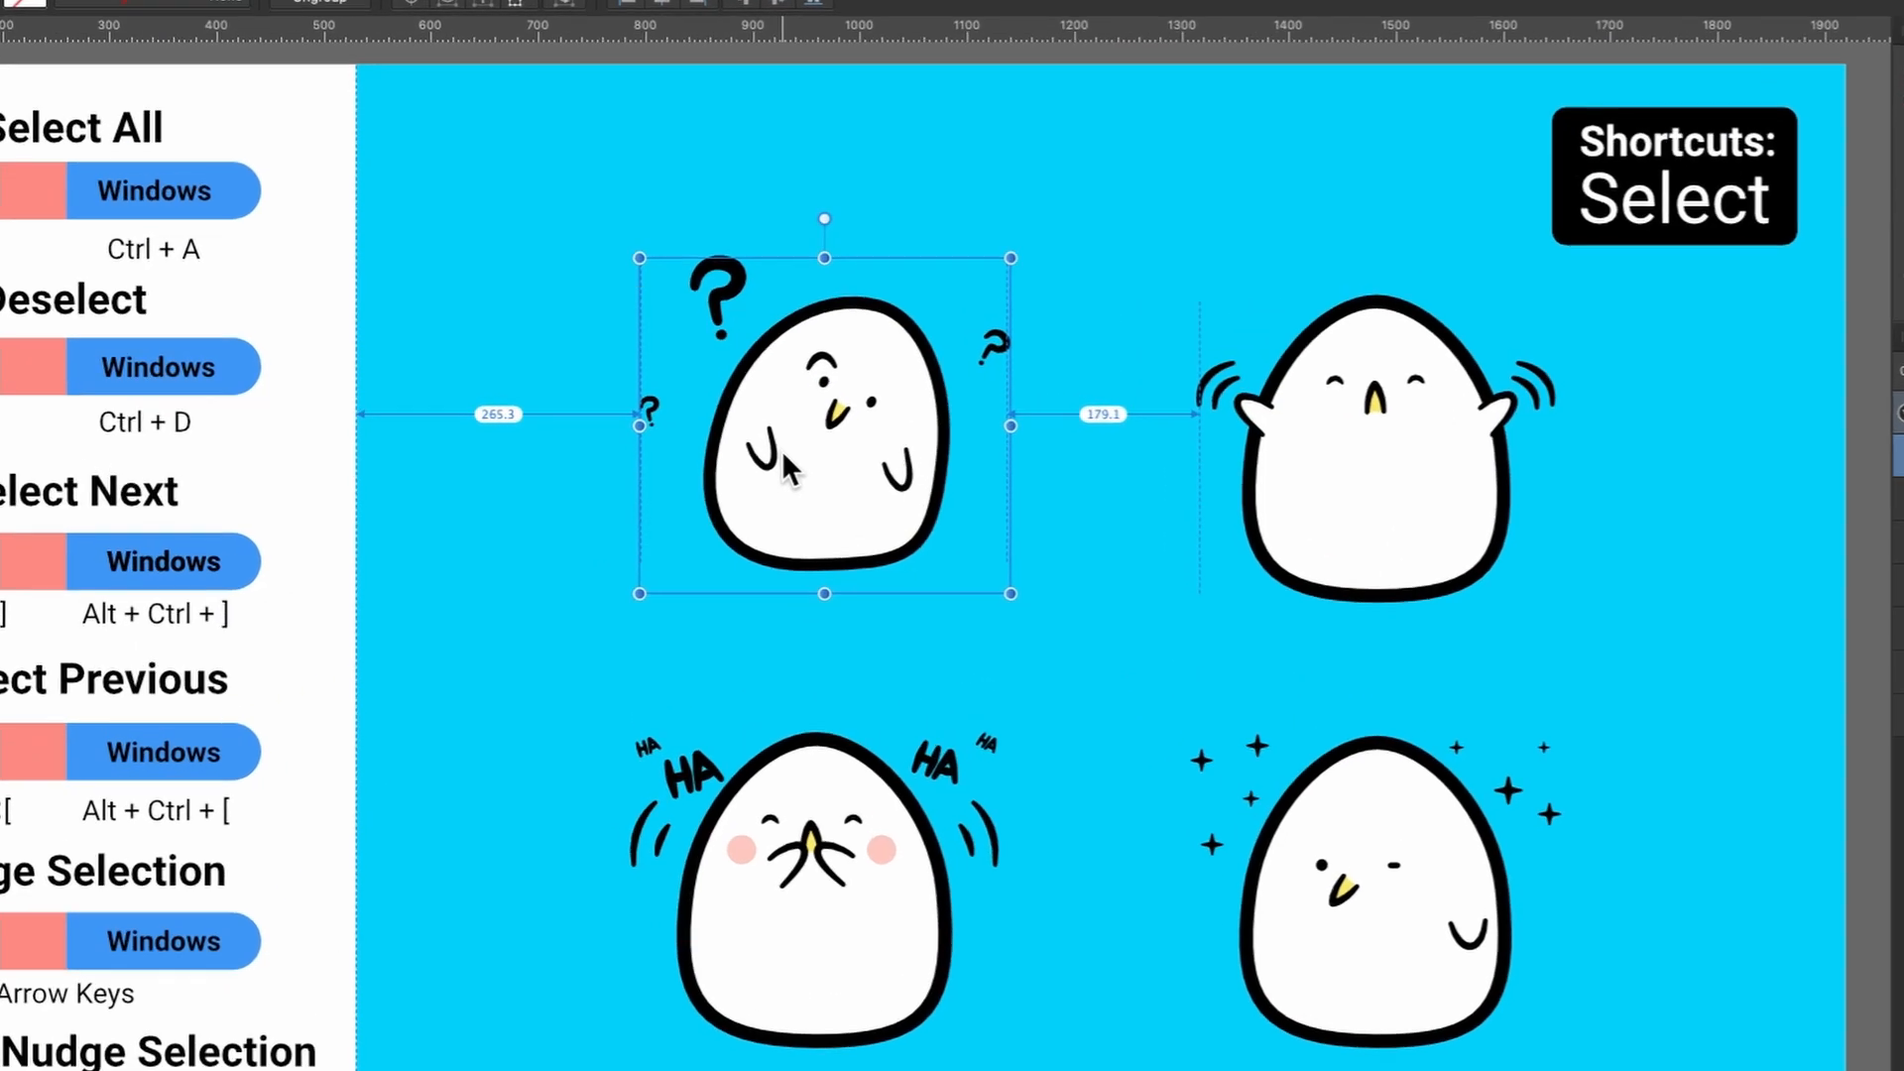
key("Right")
key("Right")
key("Right")
key("Right")
key("Right")
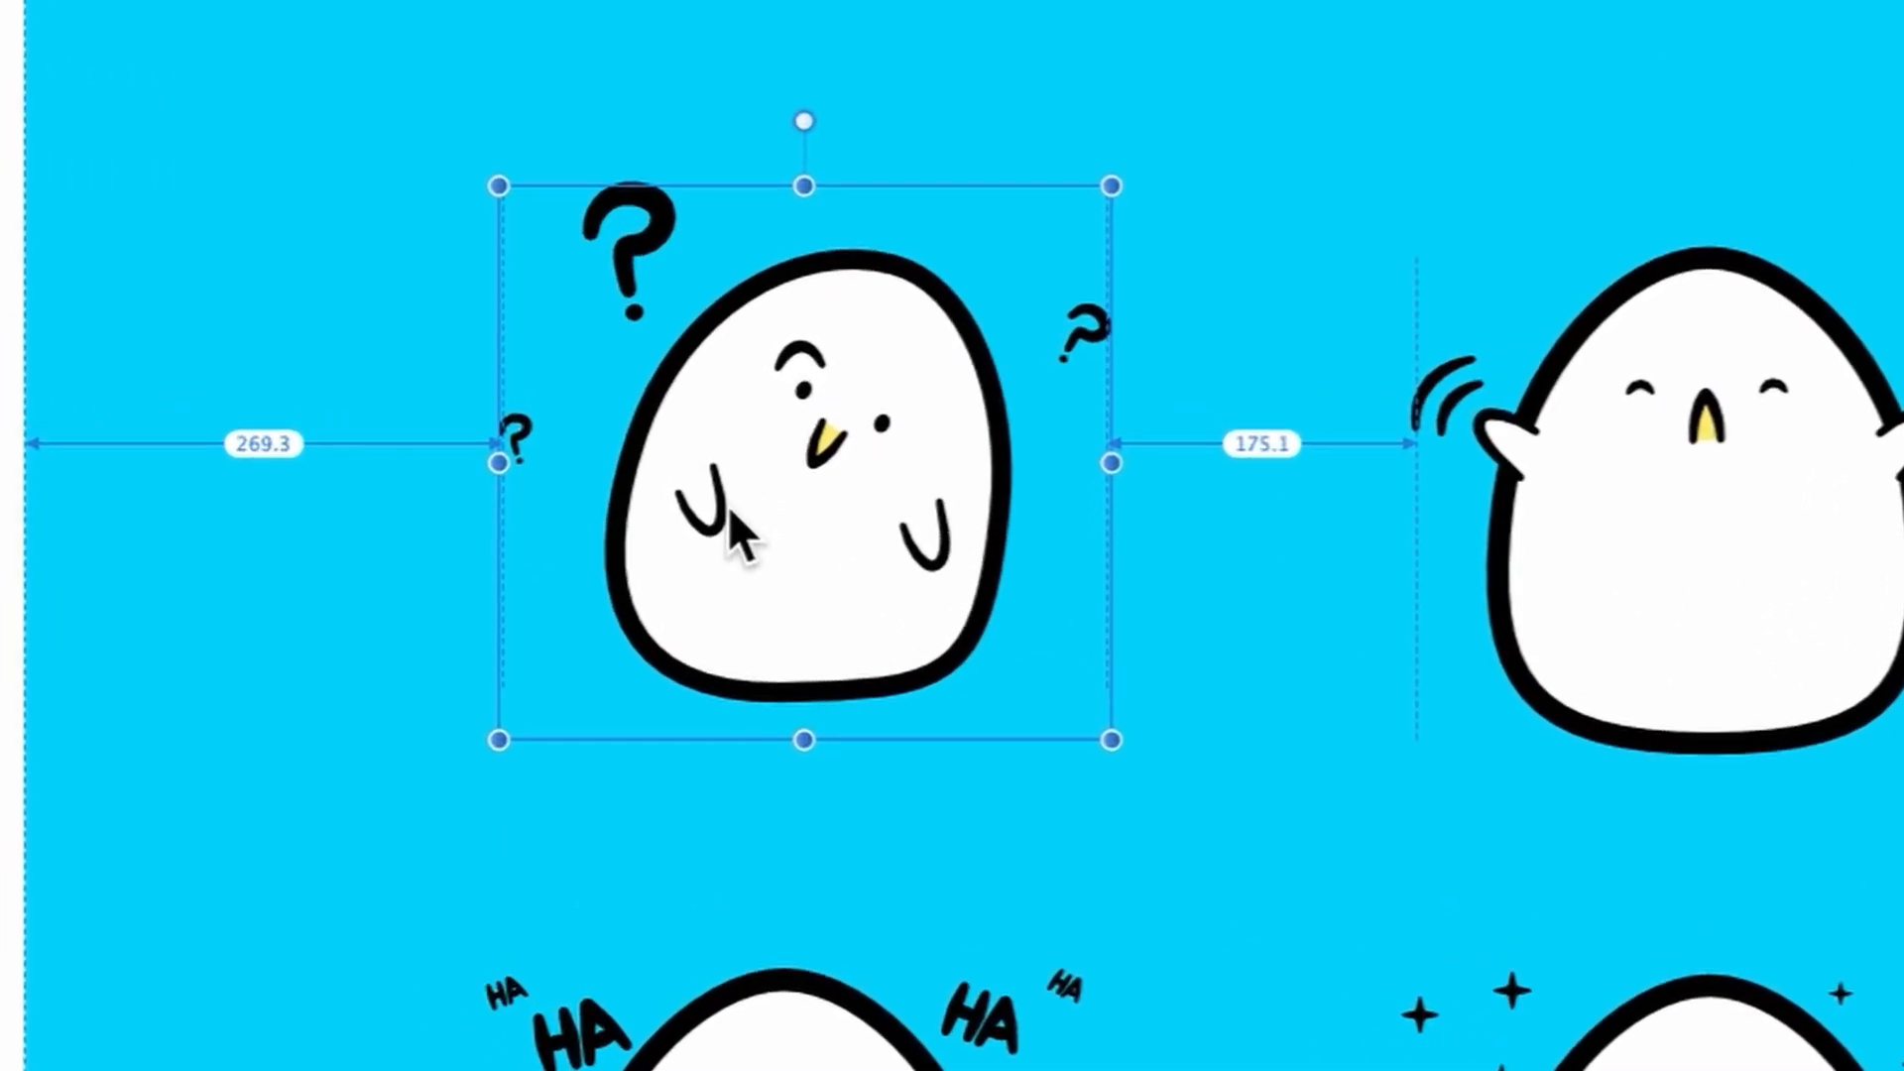
key("Left")
key("Left")
key("Left")
key("Left")
key("Left")
key("Left")
key("Left")
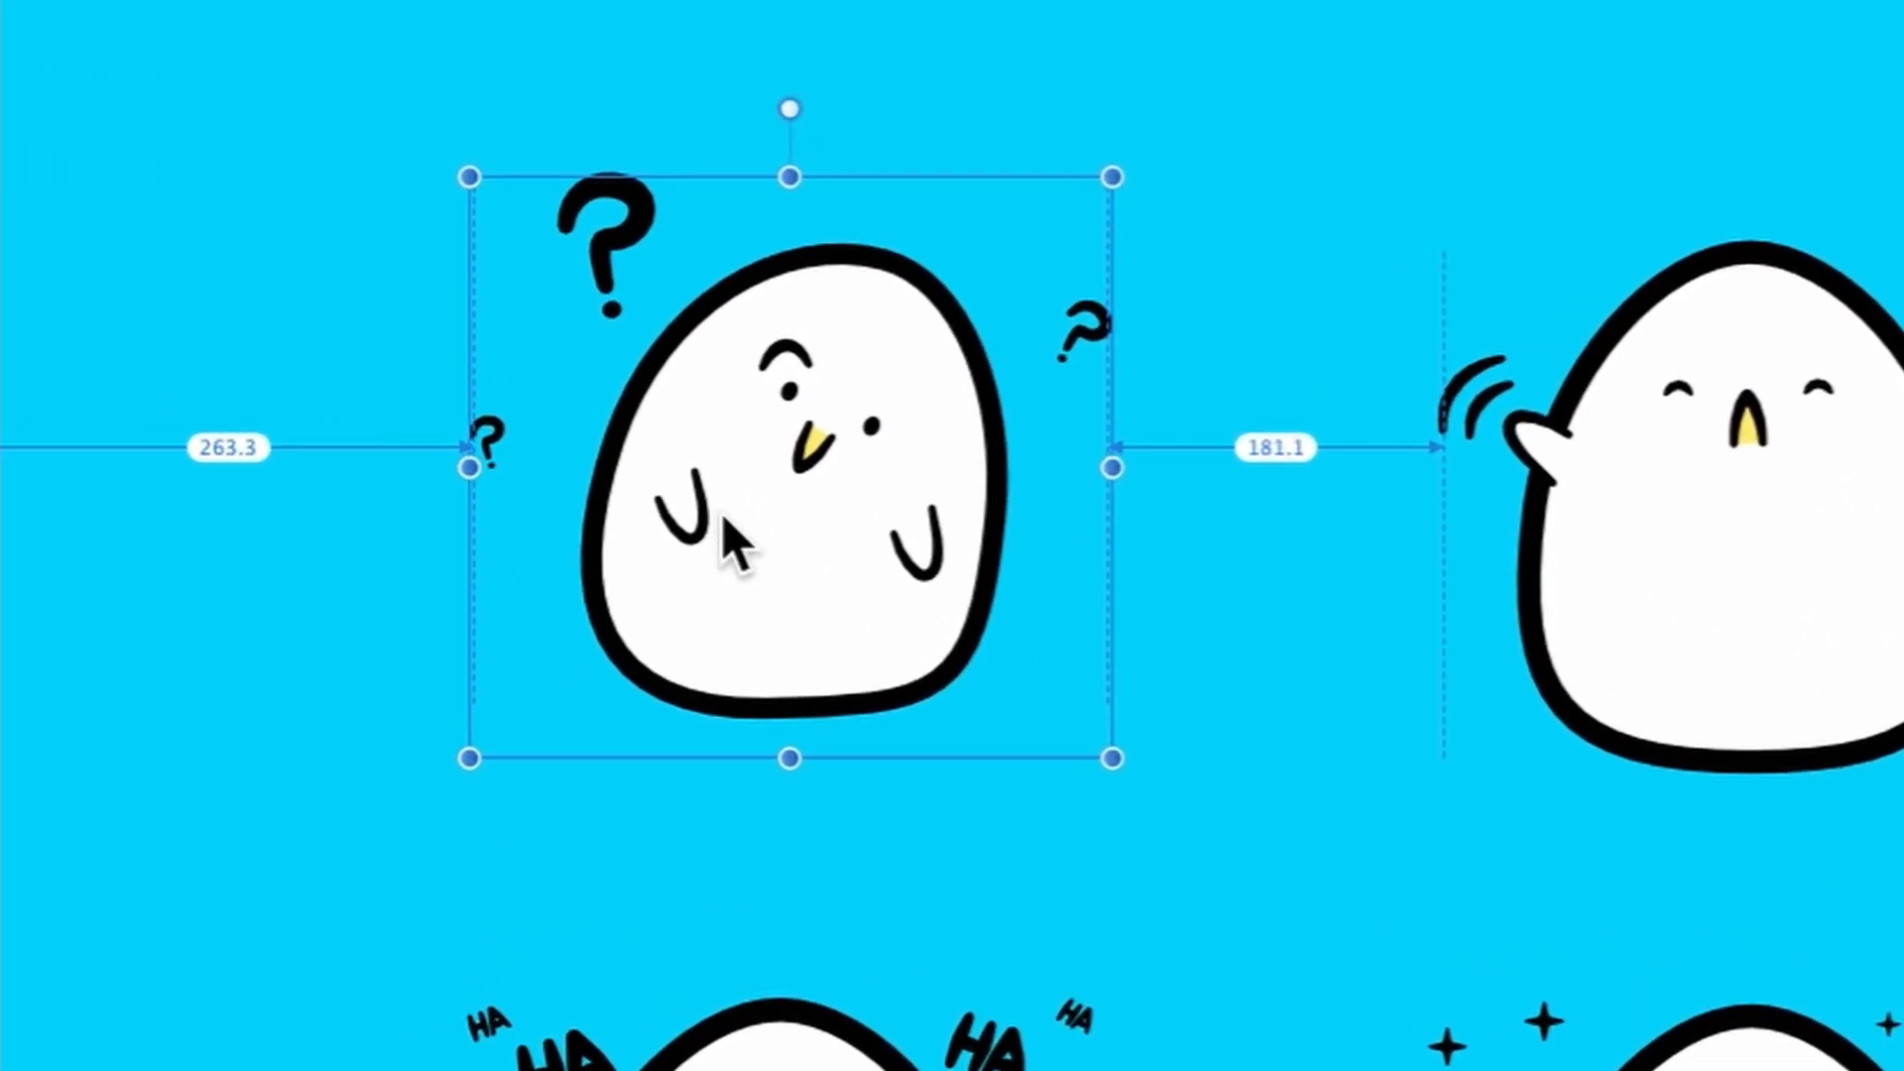
key("Left")
key("Left")
key("Left")
key("Left")
key("Left")
key("Left")
key("Left")
key("Left")
key("Left")
key("Left")
key("Left")
key("Left")
key("Left")
key("Left")
key("Left")
key("Left")
key("Left")
key("Left")
key("Left")
key("Left")
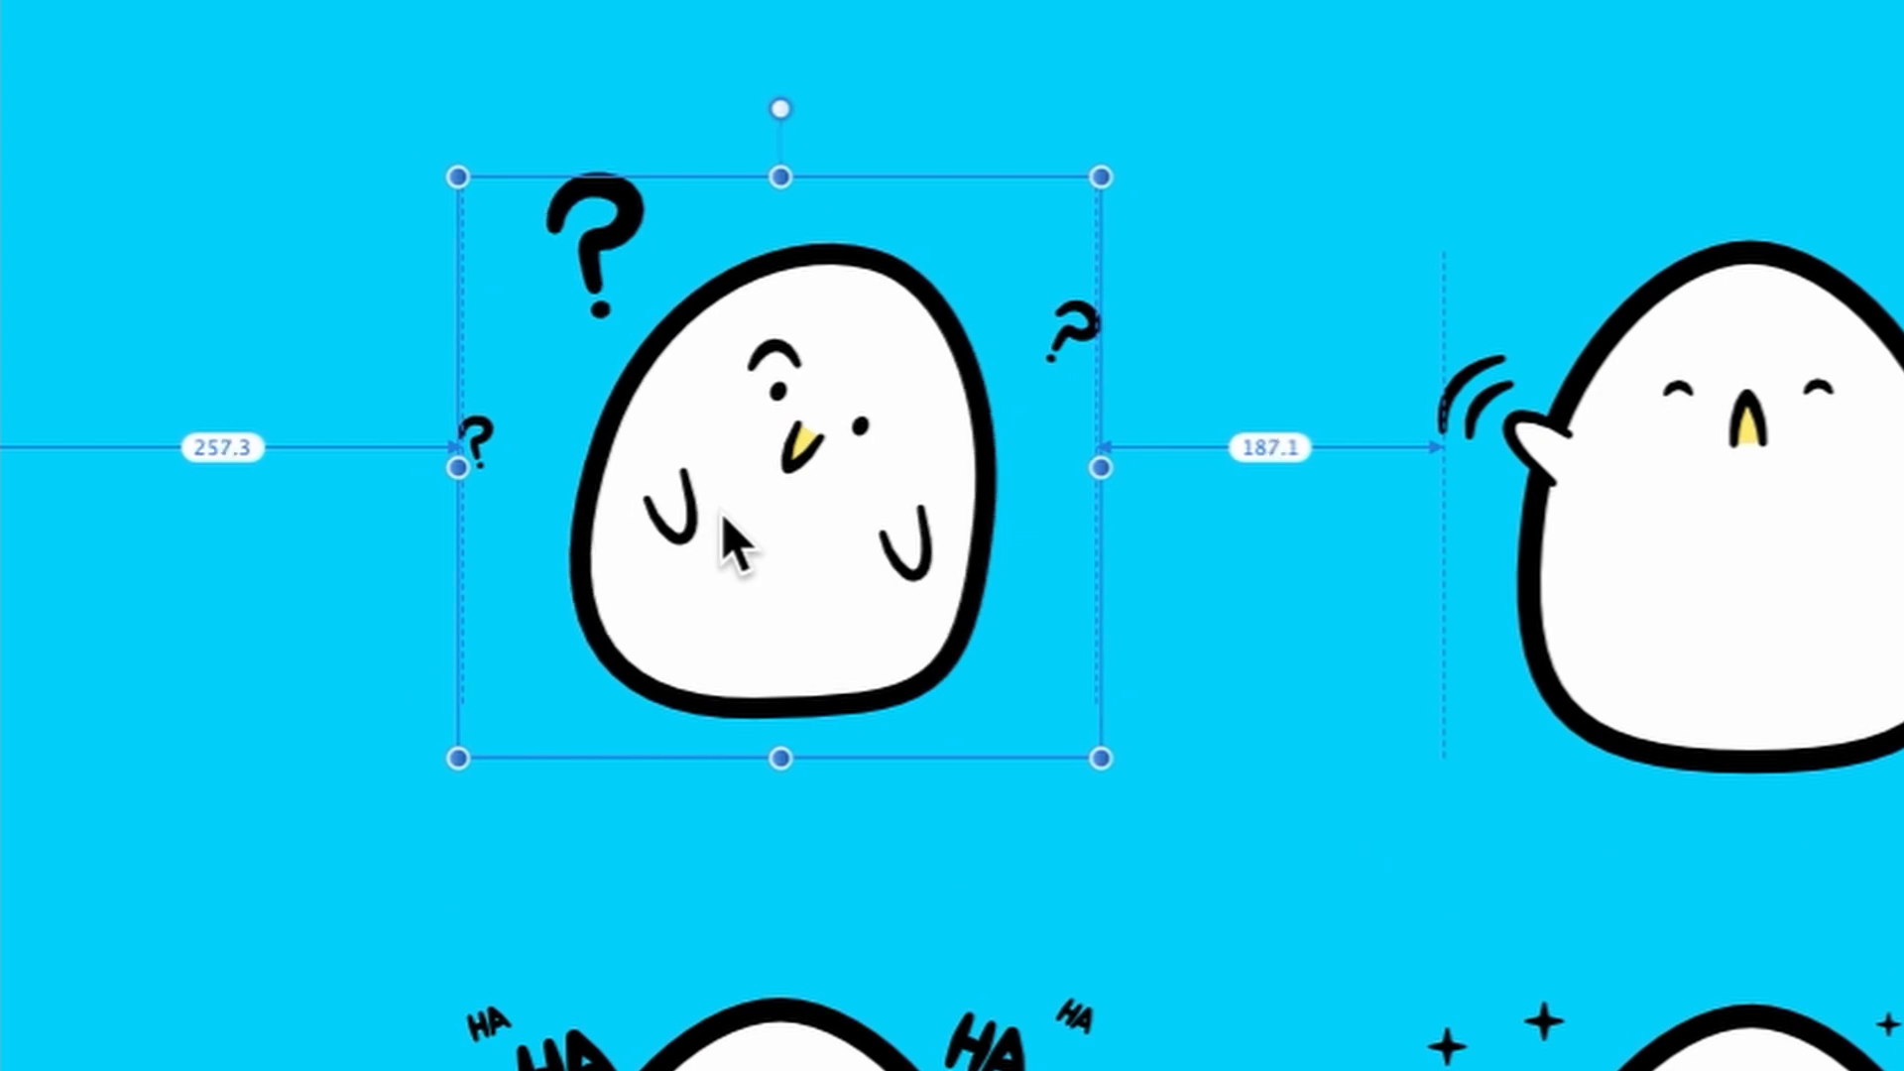
key("Left")
key("Left")
key("Left")
key("Left")
key("Left")
key("Left")
key("Left")
key("Left")
key("Left")
key("Left")
key("Left")
key("Left")
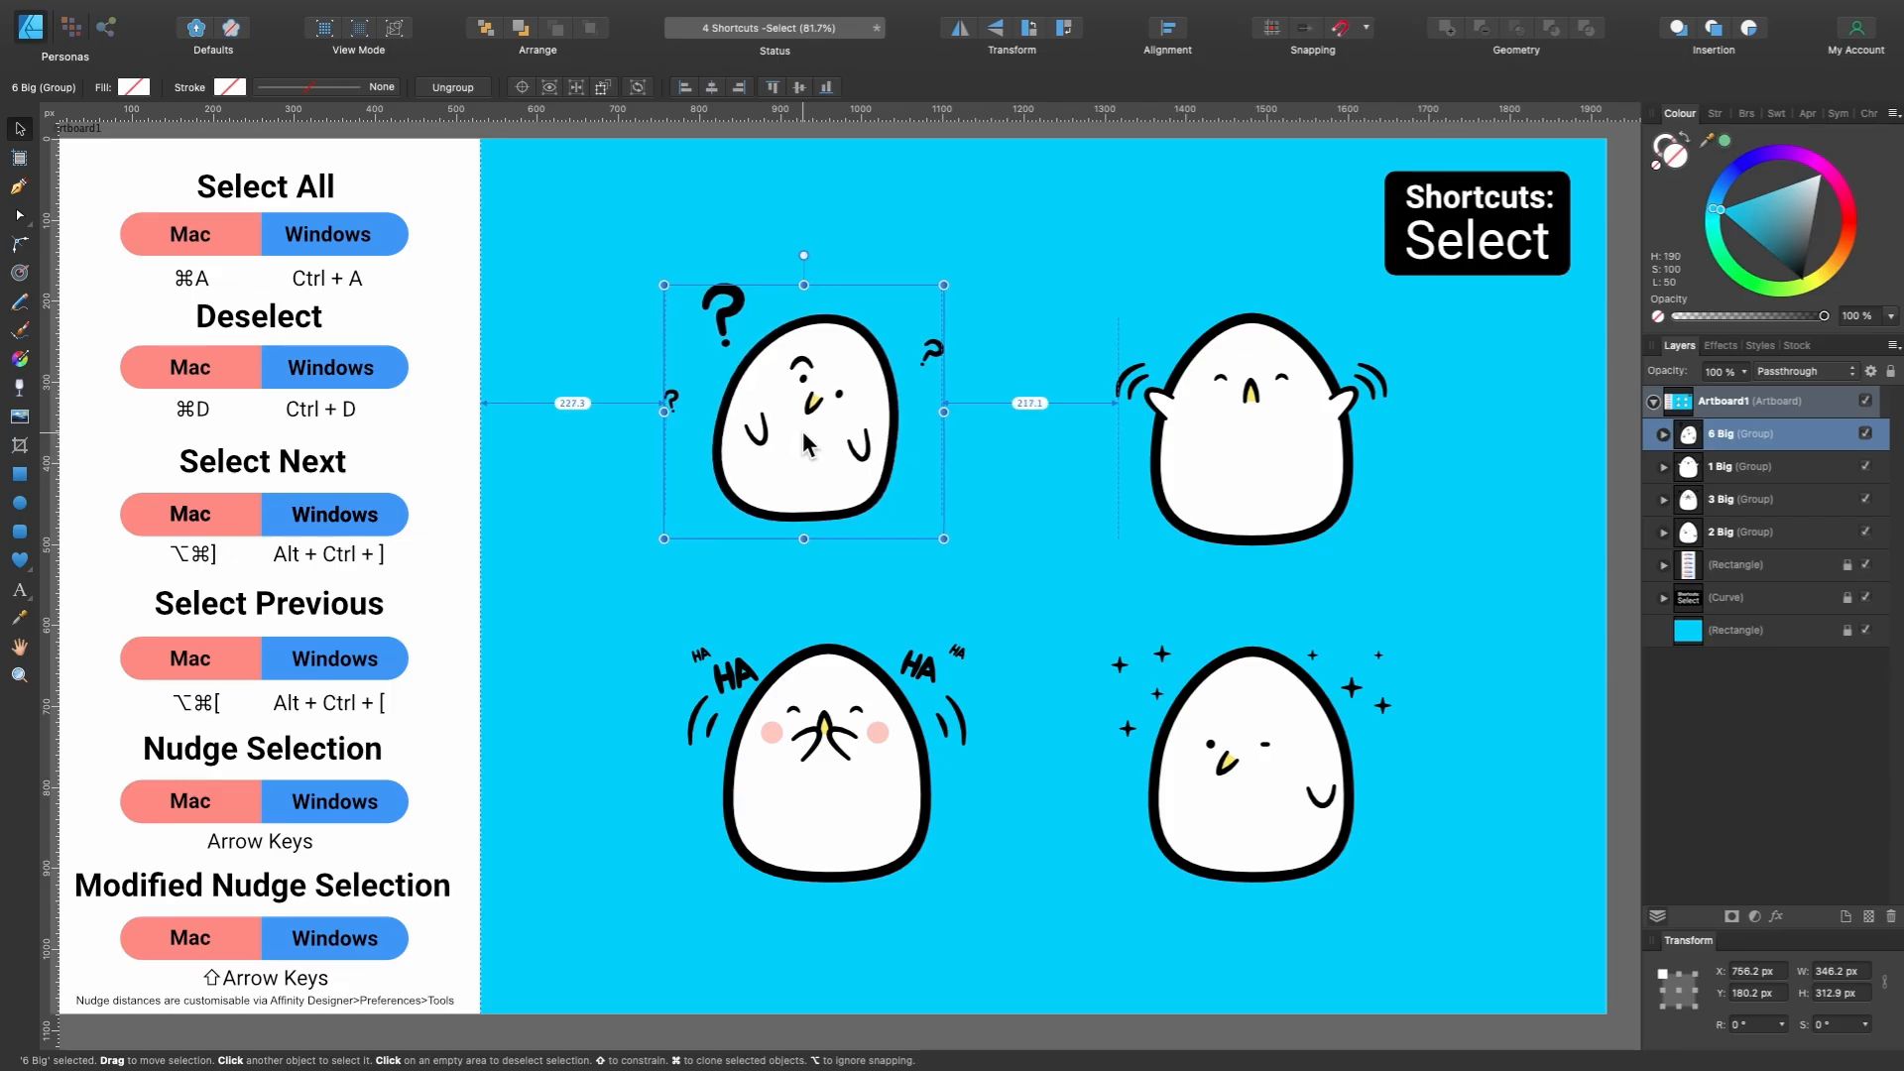
key("Right")
key("Right")
key("Right")
key("Right")
key("Right")
key("Right")
key("Right")
key("Right")
key("Right")
key("Right")
key("Right")
key("Right")
key("Right")
key("Right")
key("Right")
key("Right")
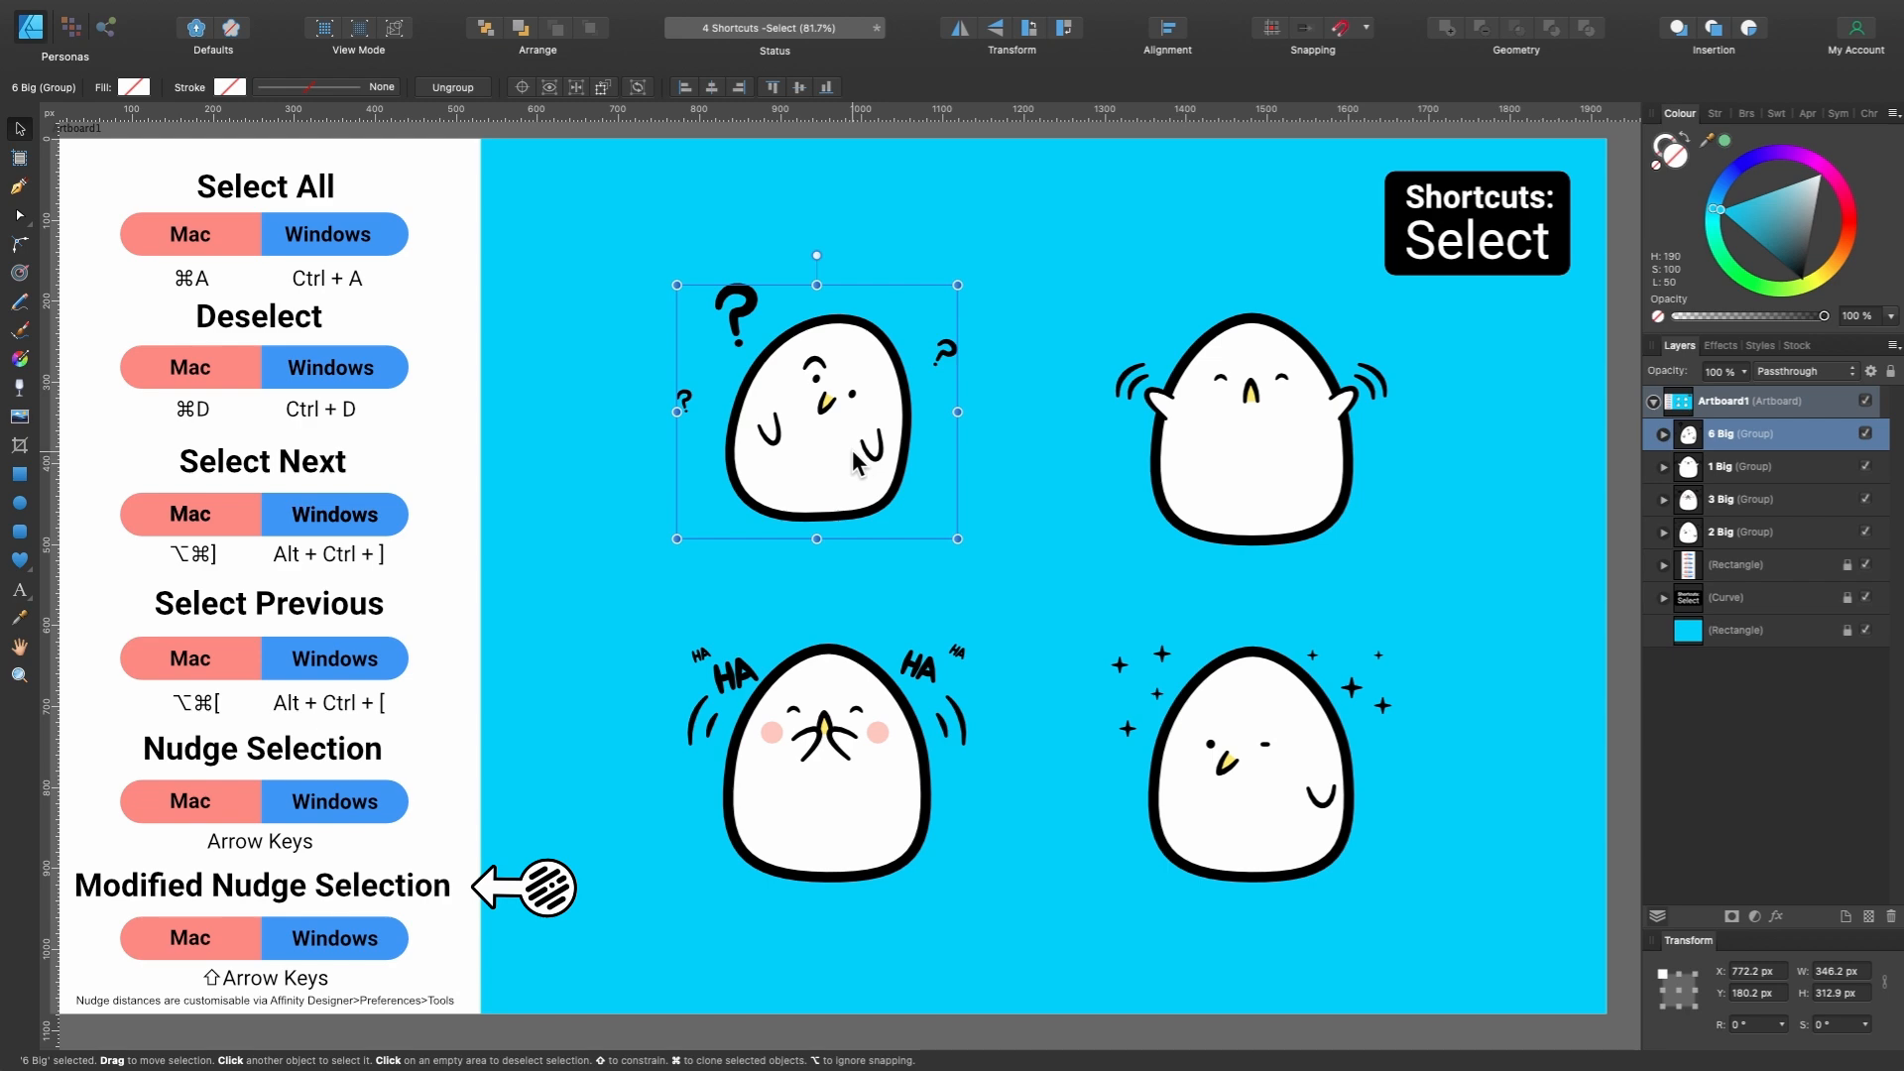
Nudge the 6 Big bird group back and forth horizontally in larger 10 px steps, ending at X 802.2 px.
key("shift+Right")
key("shift+Right")
key("shift+Right")
key("shift+Right")
key("shift+Right")
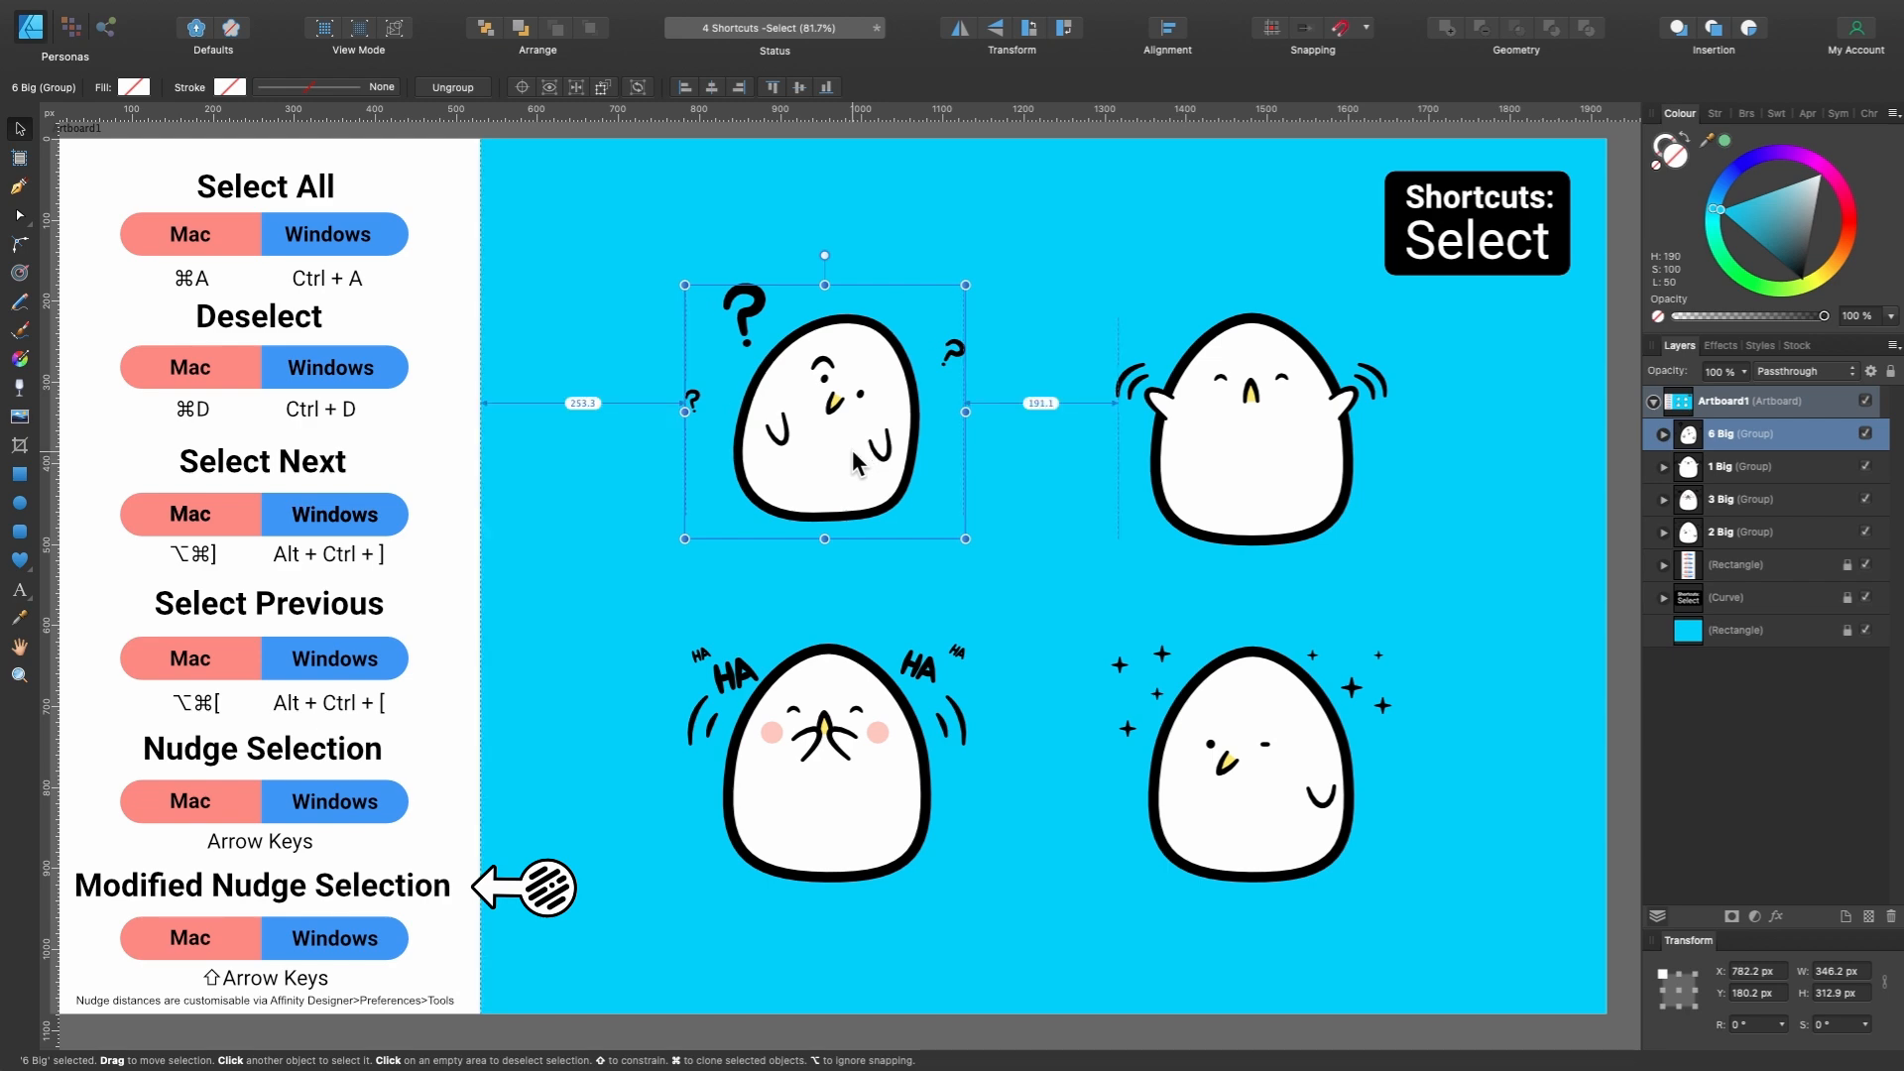
key("shift+Right")
key("shift+Right")
key("shift+Right")
key("shift+Right")
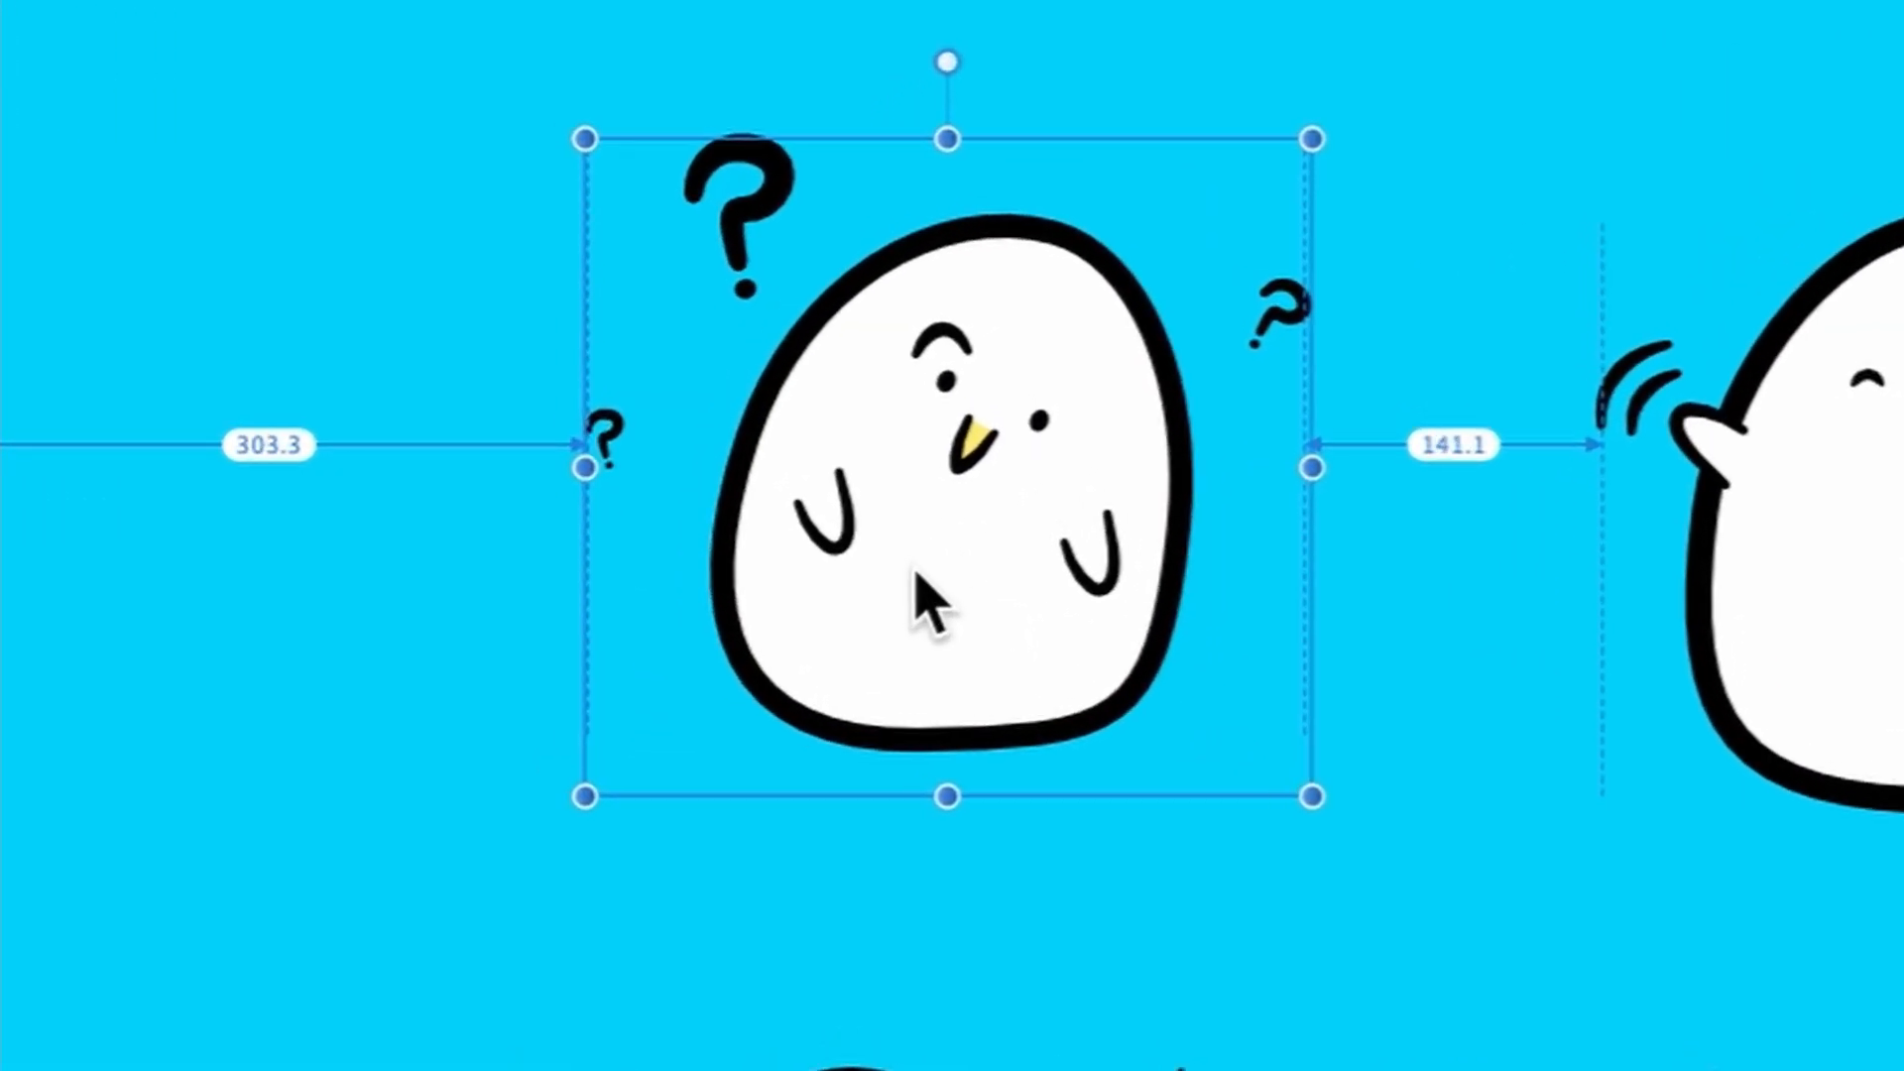
key("shift+Left")
key("shift+Left")
key("shift+Left")
key("shift+Left")
key("shift+Left")
key("shift+Left")
key("shift+Left")
key("shift+Left")
key("shift+Left")
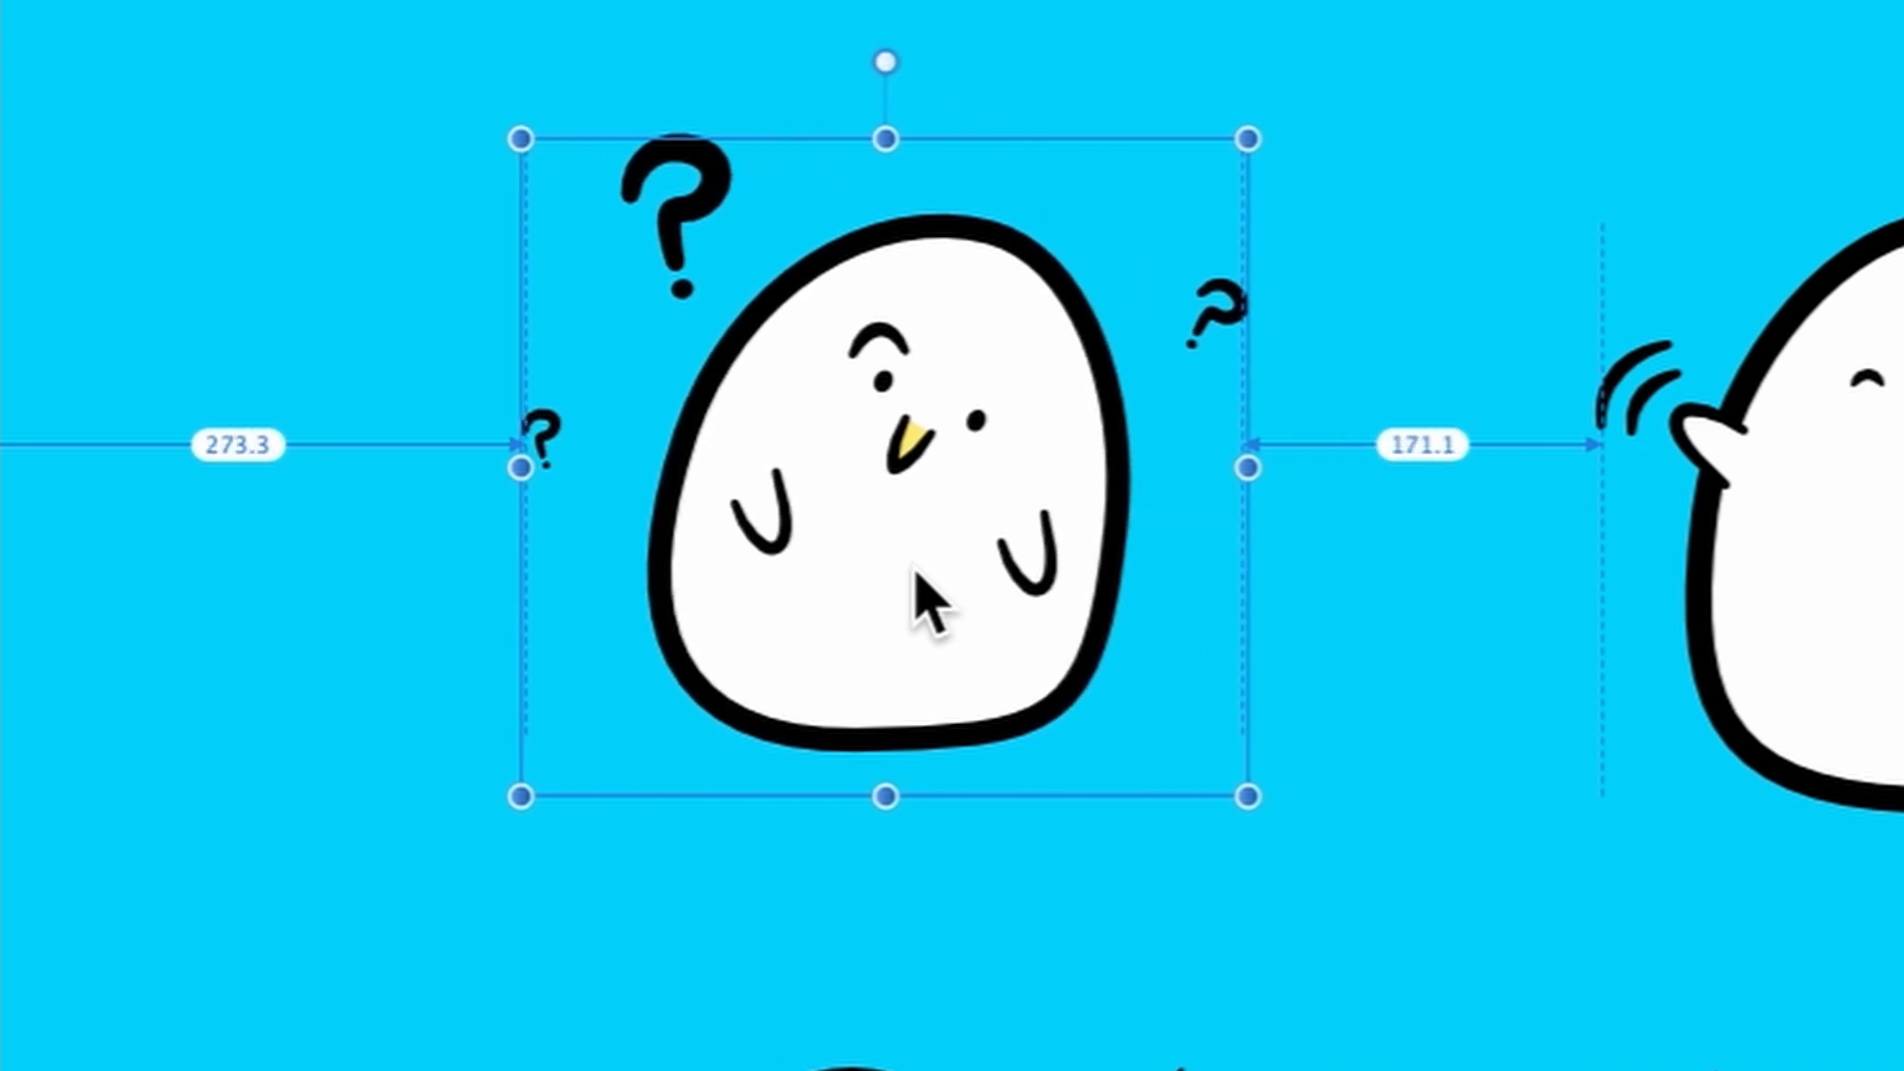
key("shift+Right")
key("shift+Right")
key("shift+Right")
key("shift+Right")
key("shift+Right")
key("shift+Right")
key("shift+Right")
key("shift+Left")
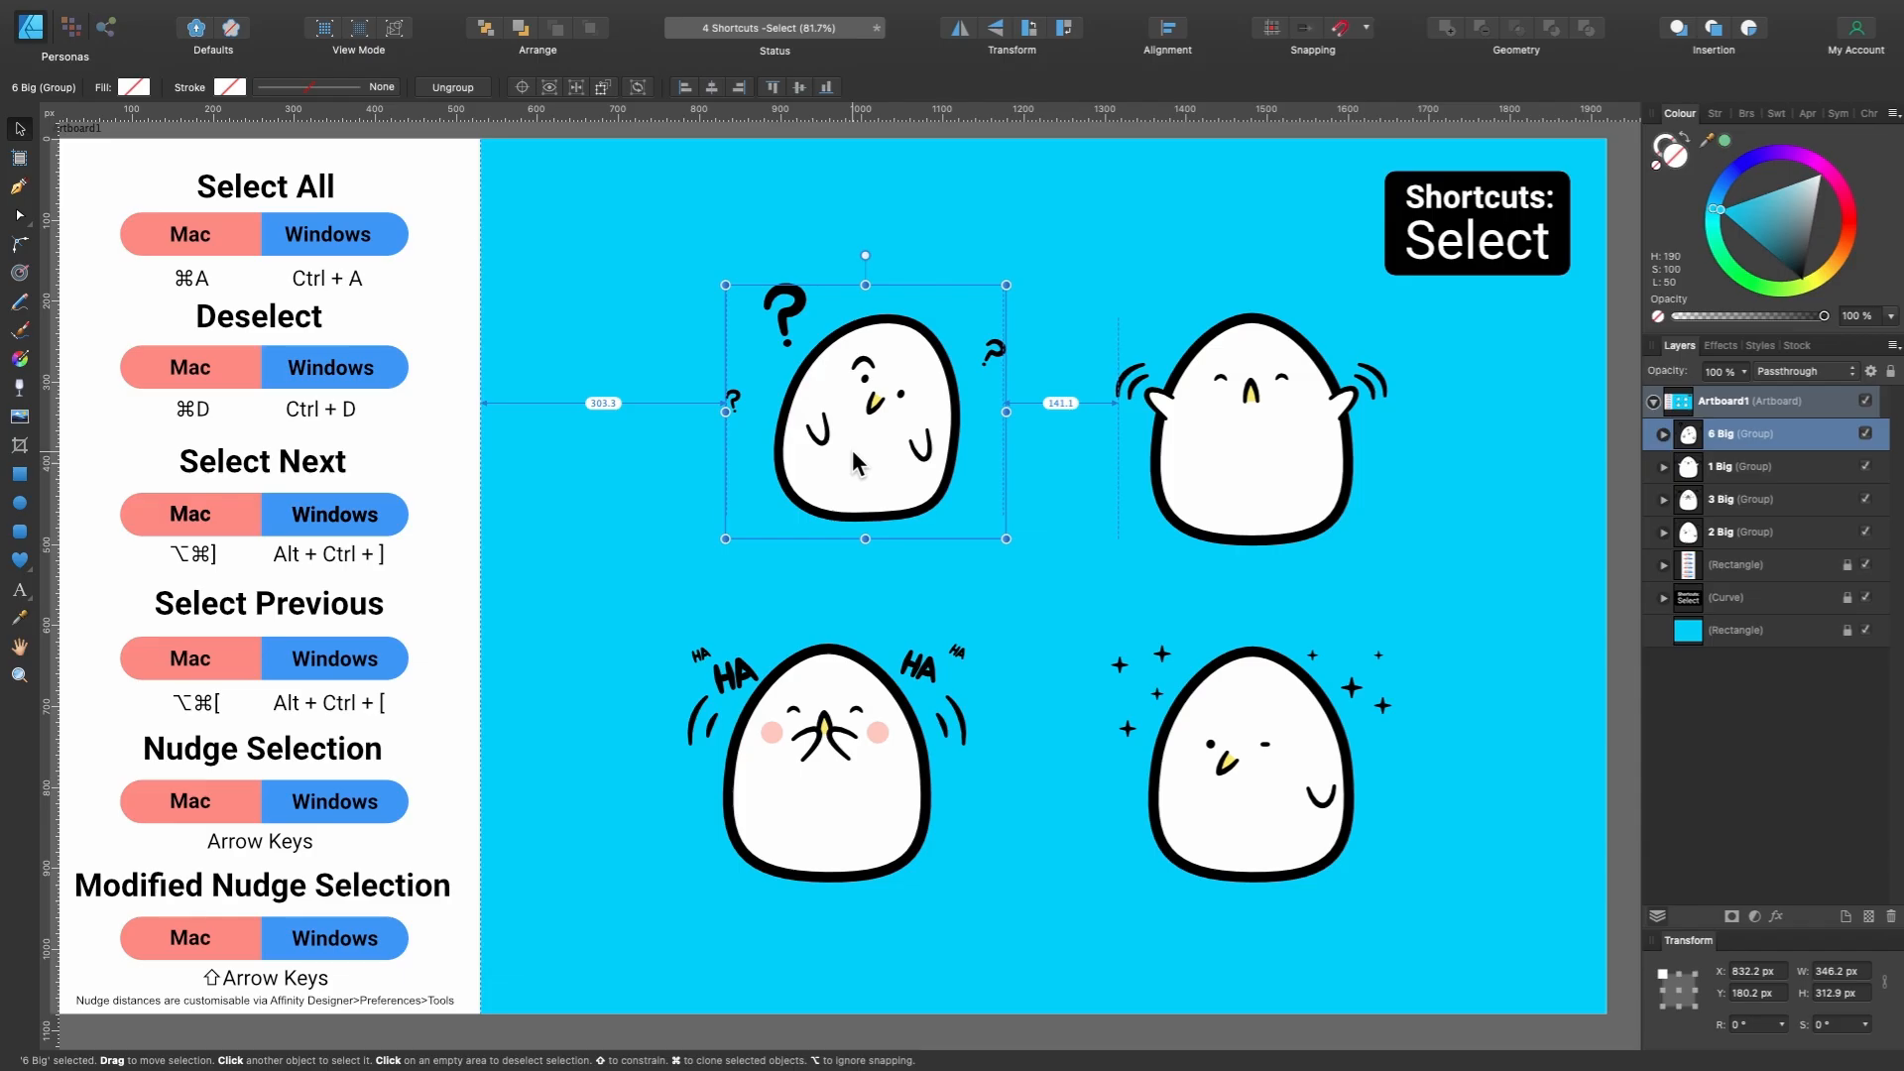
key("shift+Left")
key("shift+Left")
key("shift+Left")
key("shift+Left")
key("shift+Left")
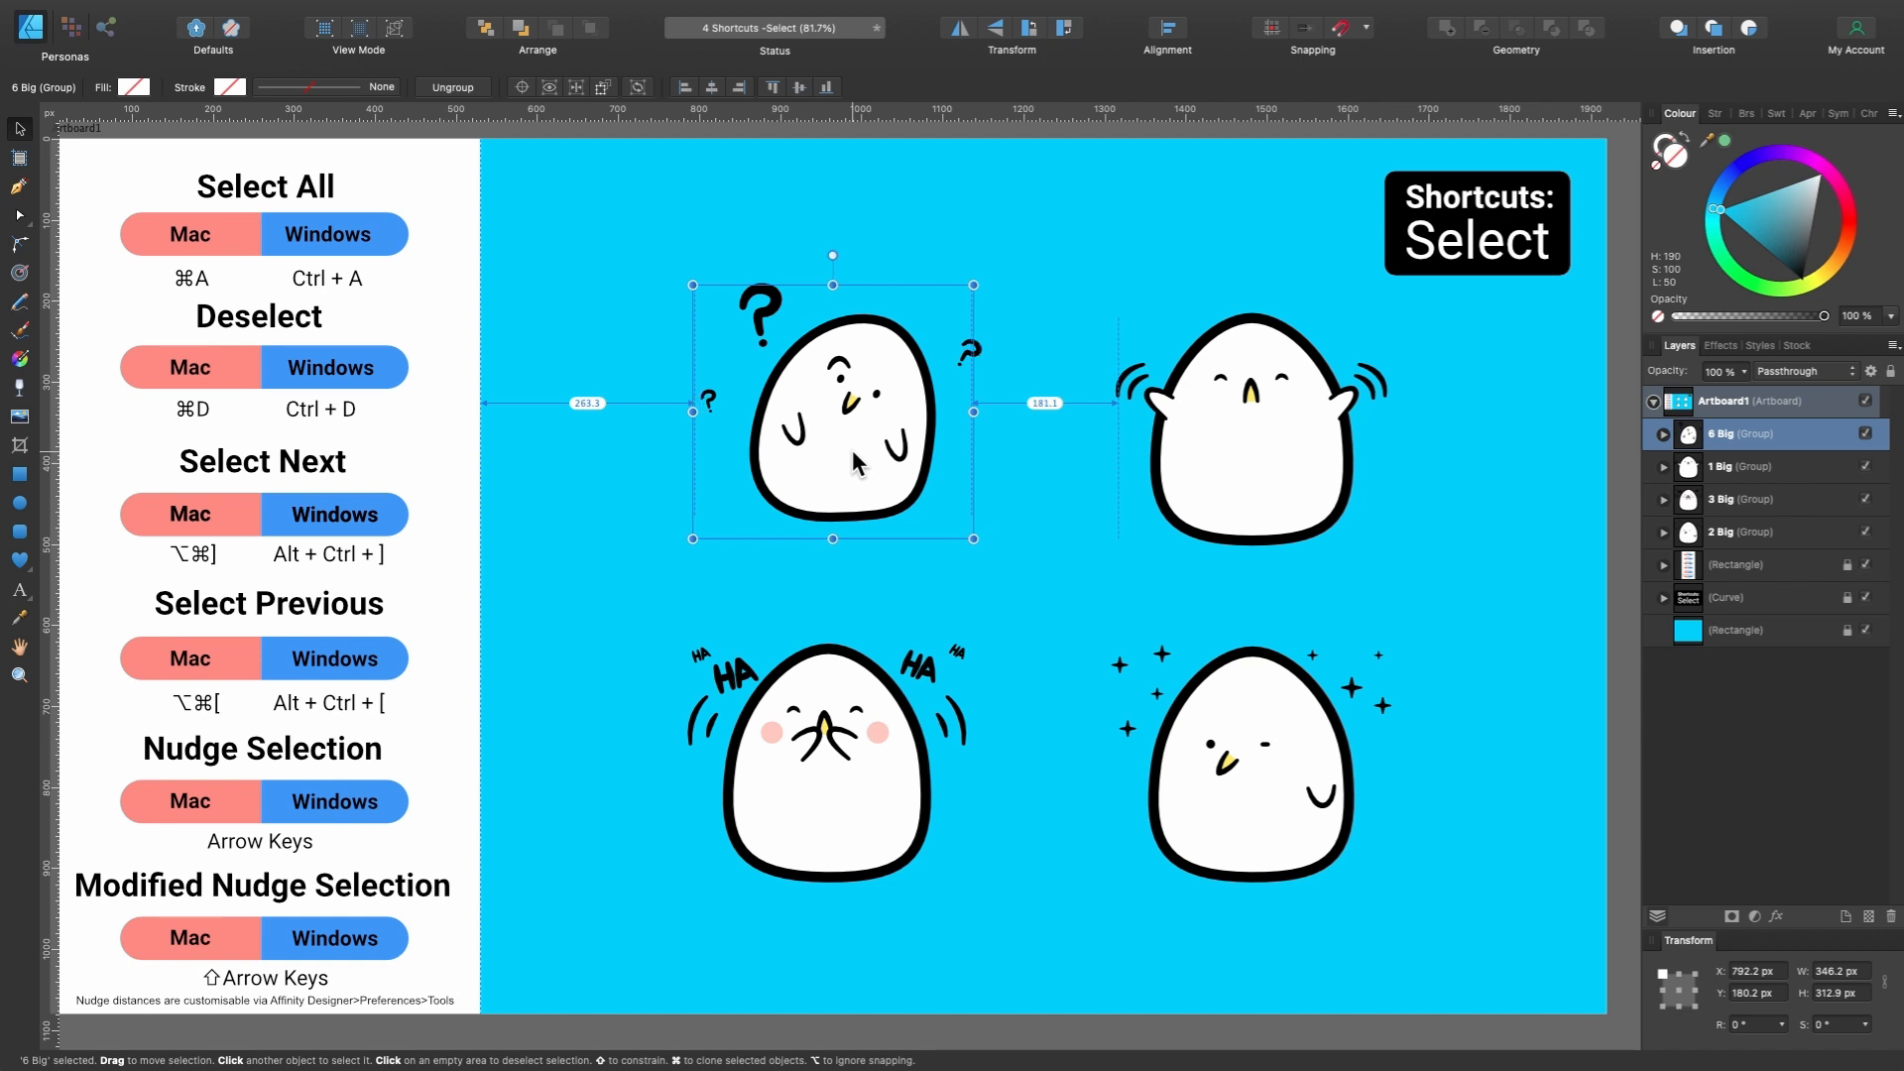
key("shift+Right")
key("shift+Right")
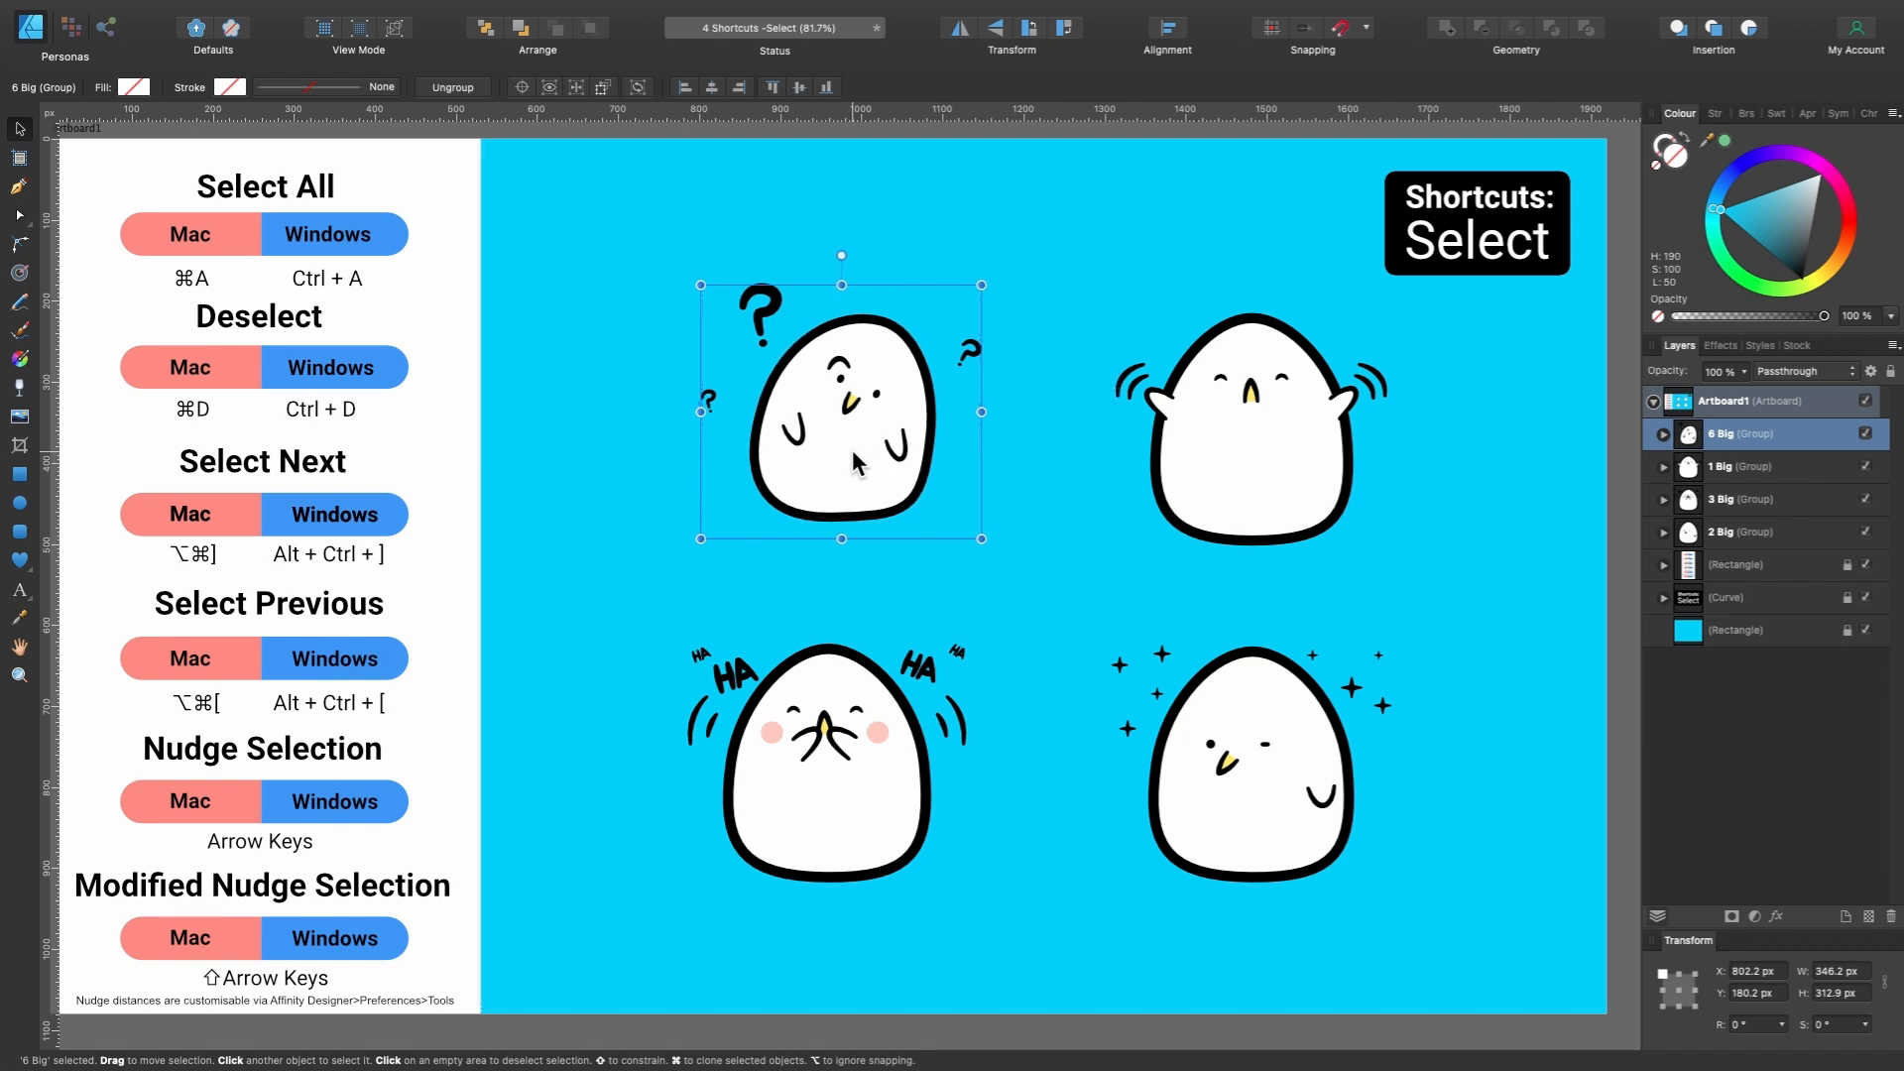
Nudge the 6 Big bird group right and left in 10 px steps, ending at X 792.2 px.
key("shift+Right")
key("shift+Right")
key("shift+Left")
key("shift+Left")
key("shift+Left")
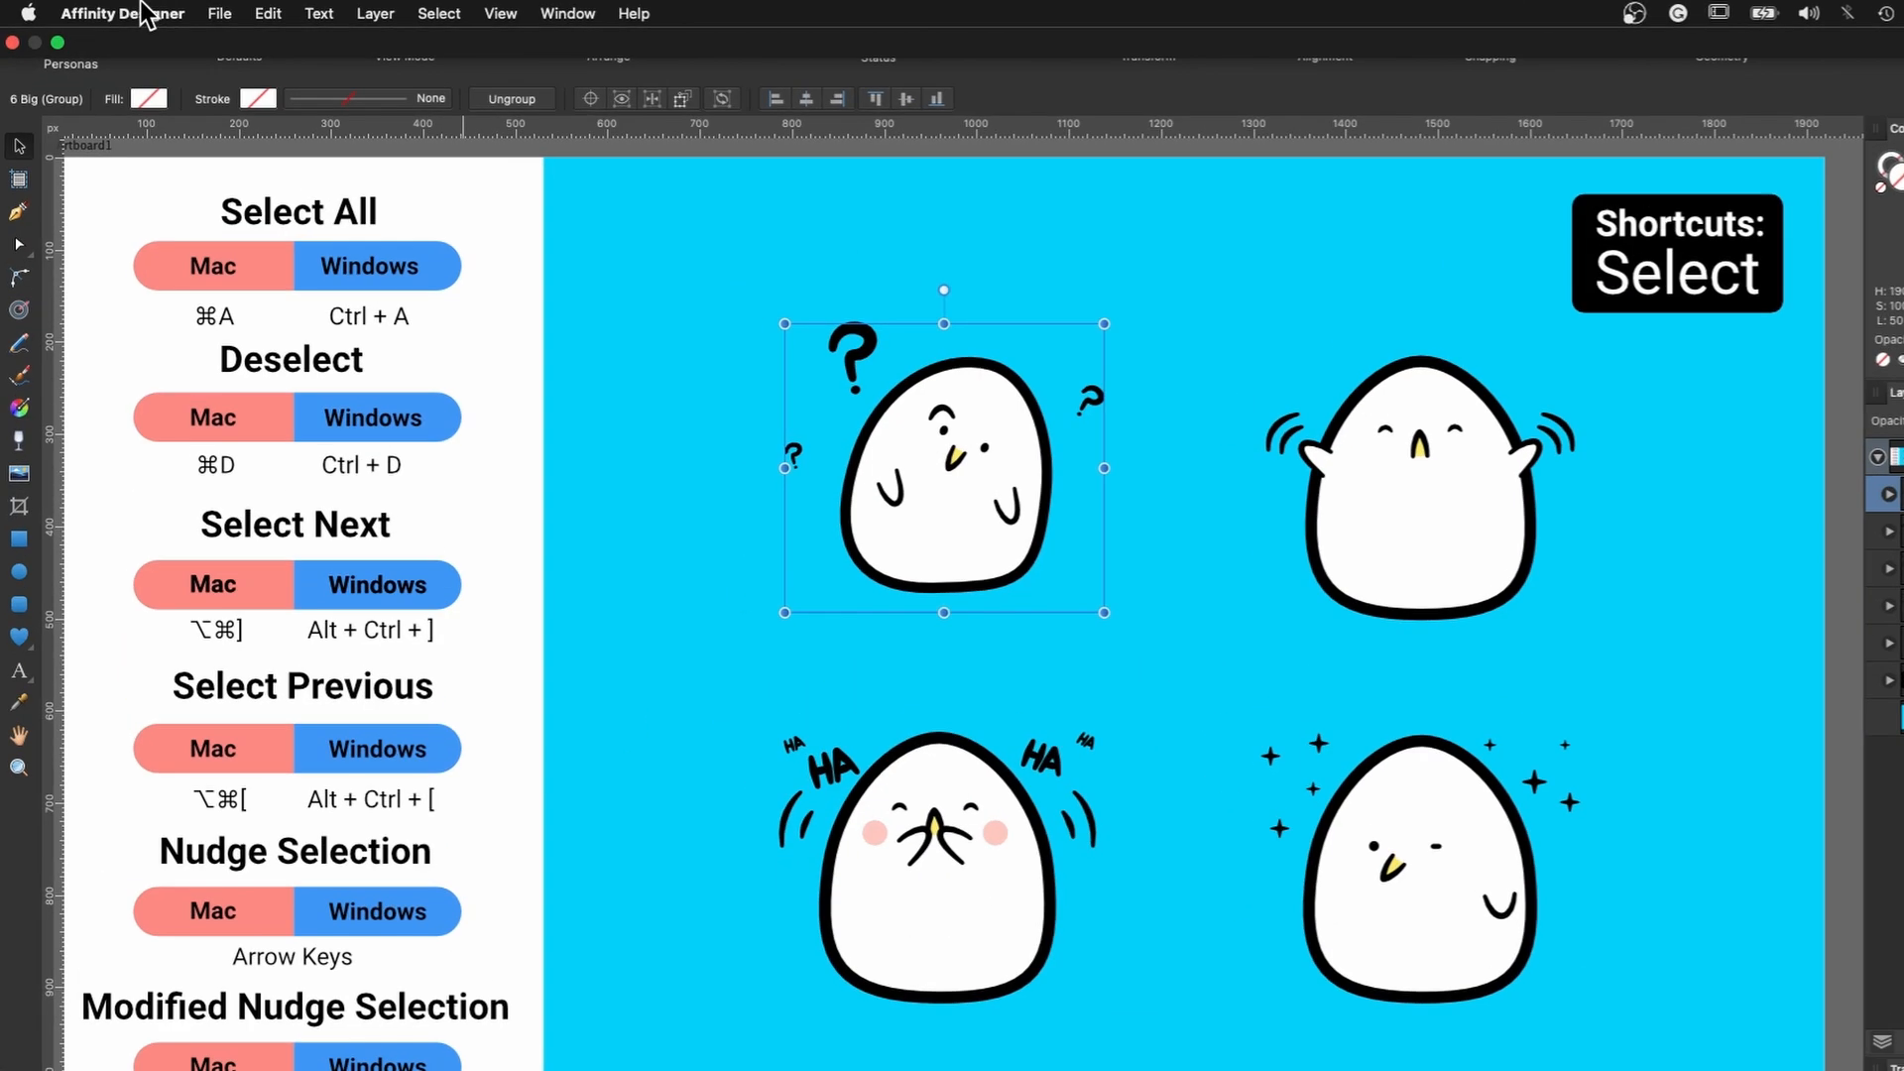
Open the Tools preferences to review the Nudge Distance and Modifier Nudge Distance settings, and close the preferences.
left_click(139, 14)
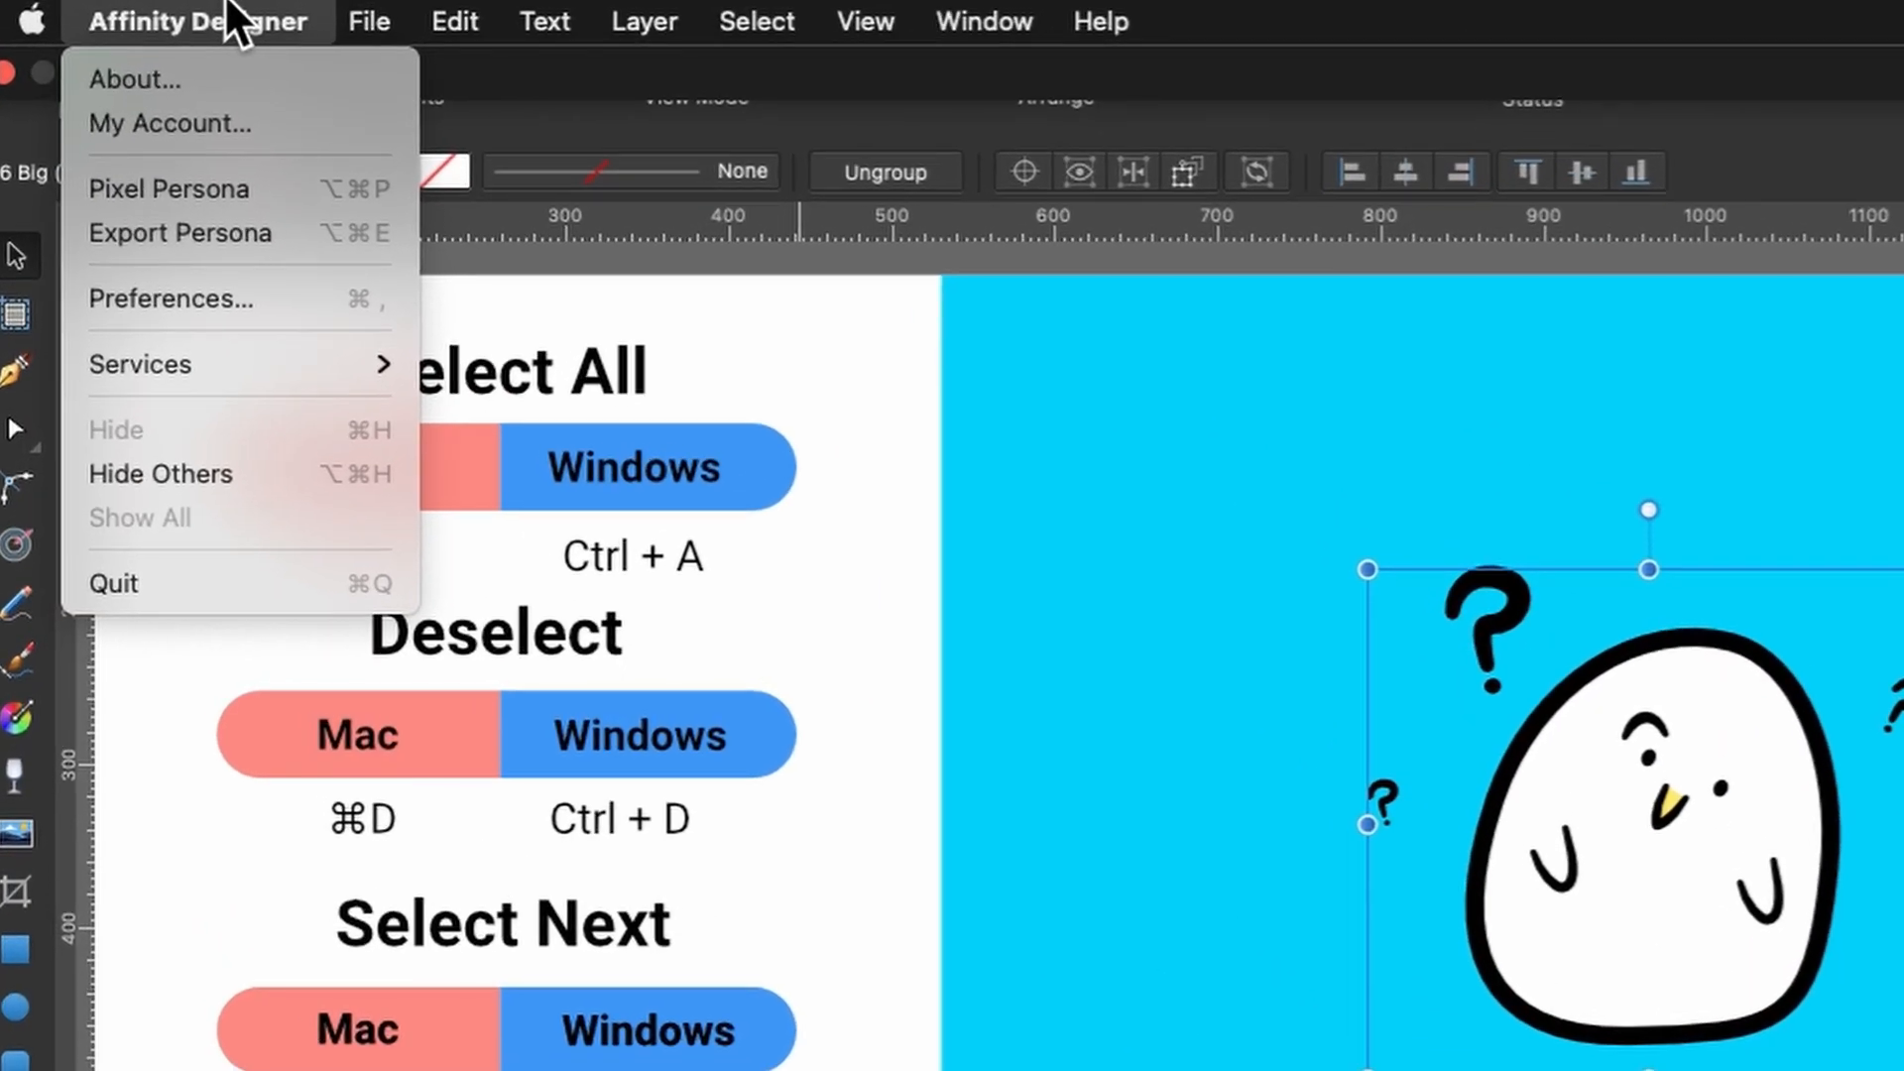
left_click(232, 295)
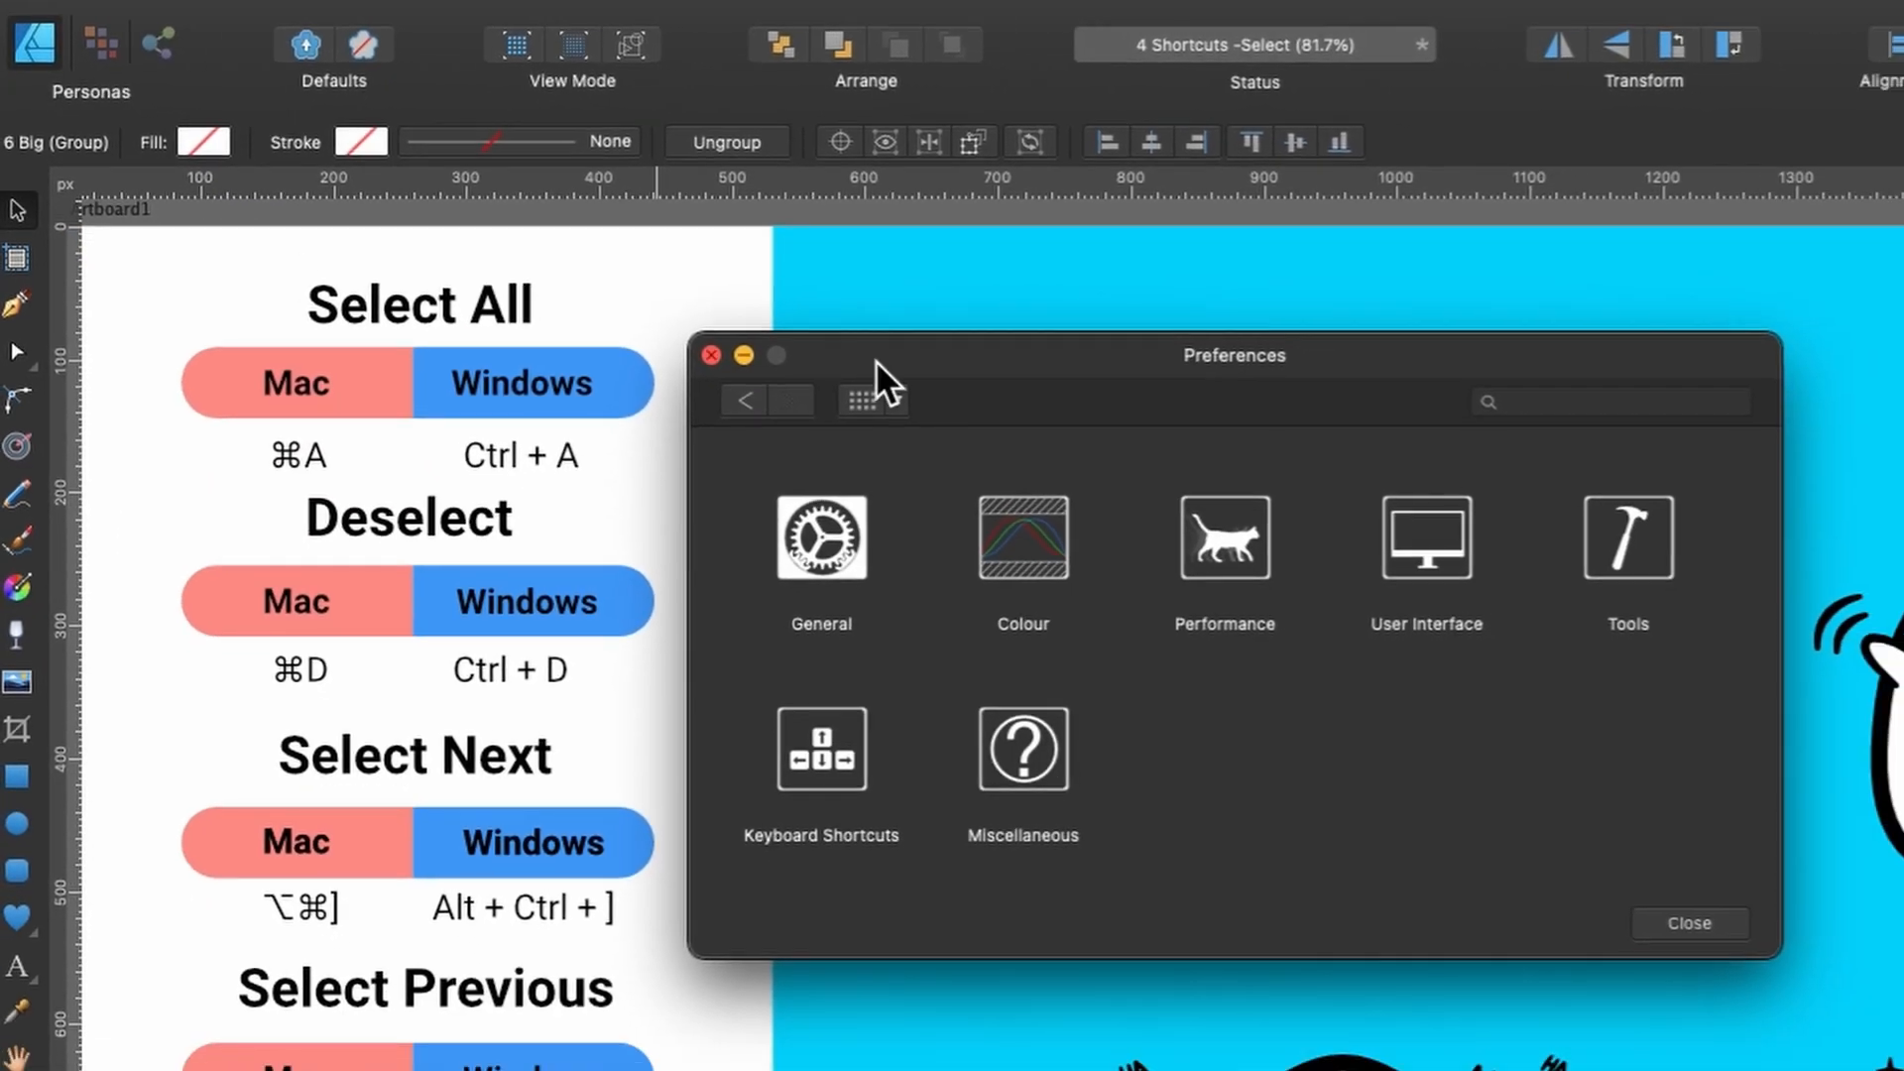
left_click(1627, 523)
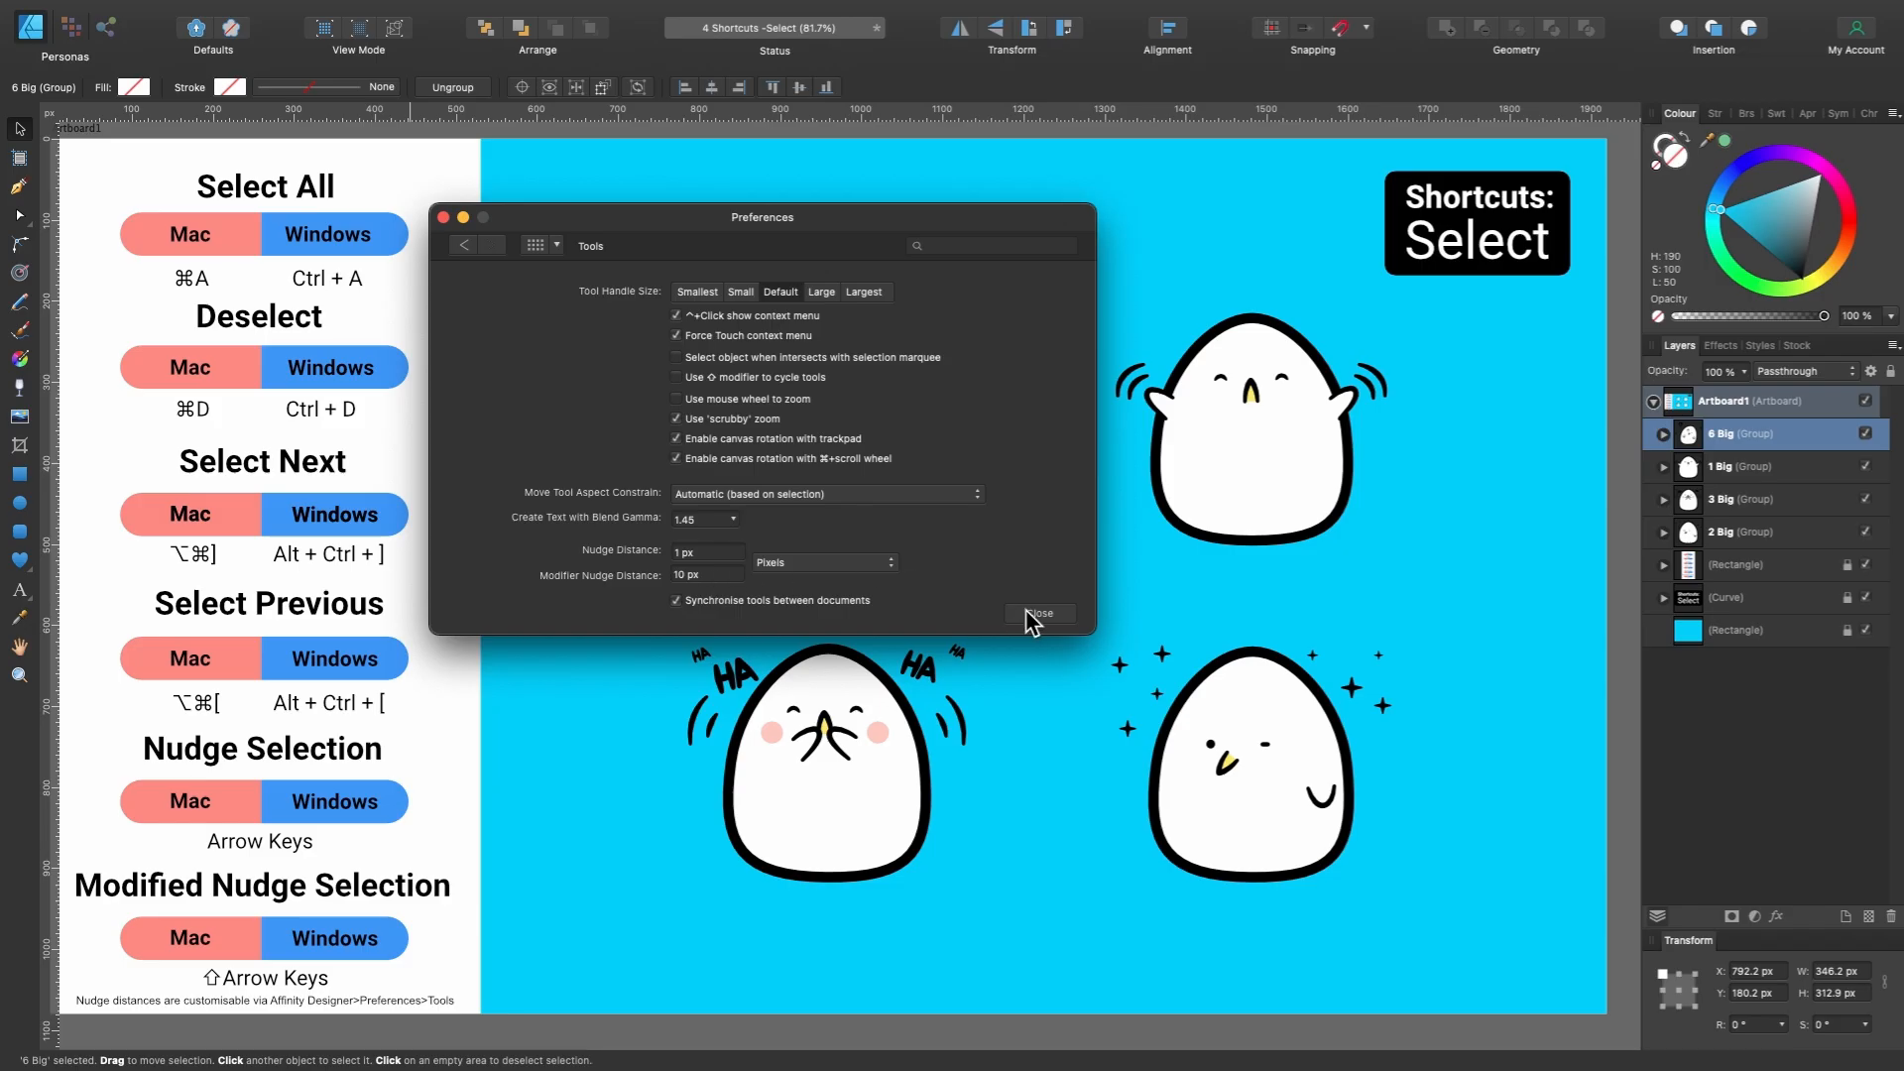
left_click(1032, 614)
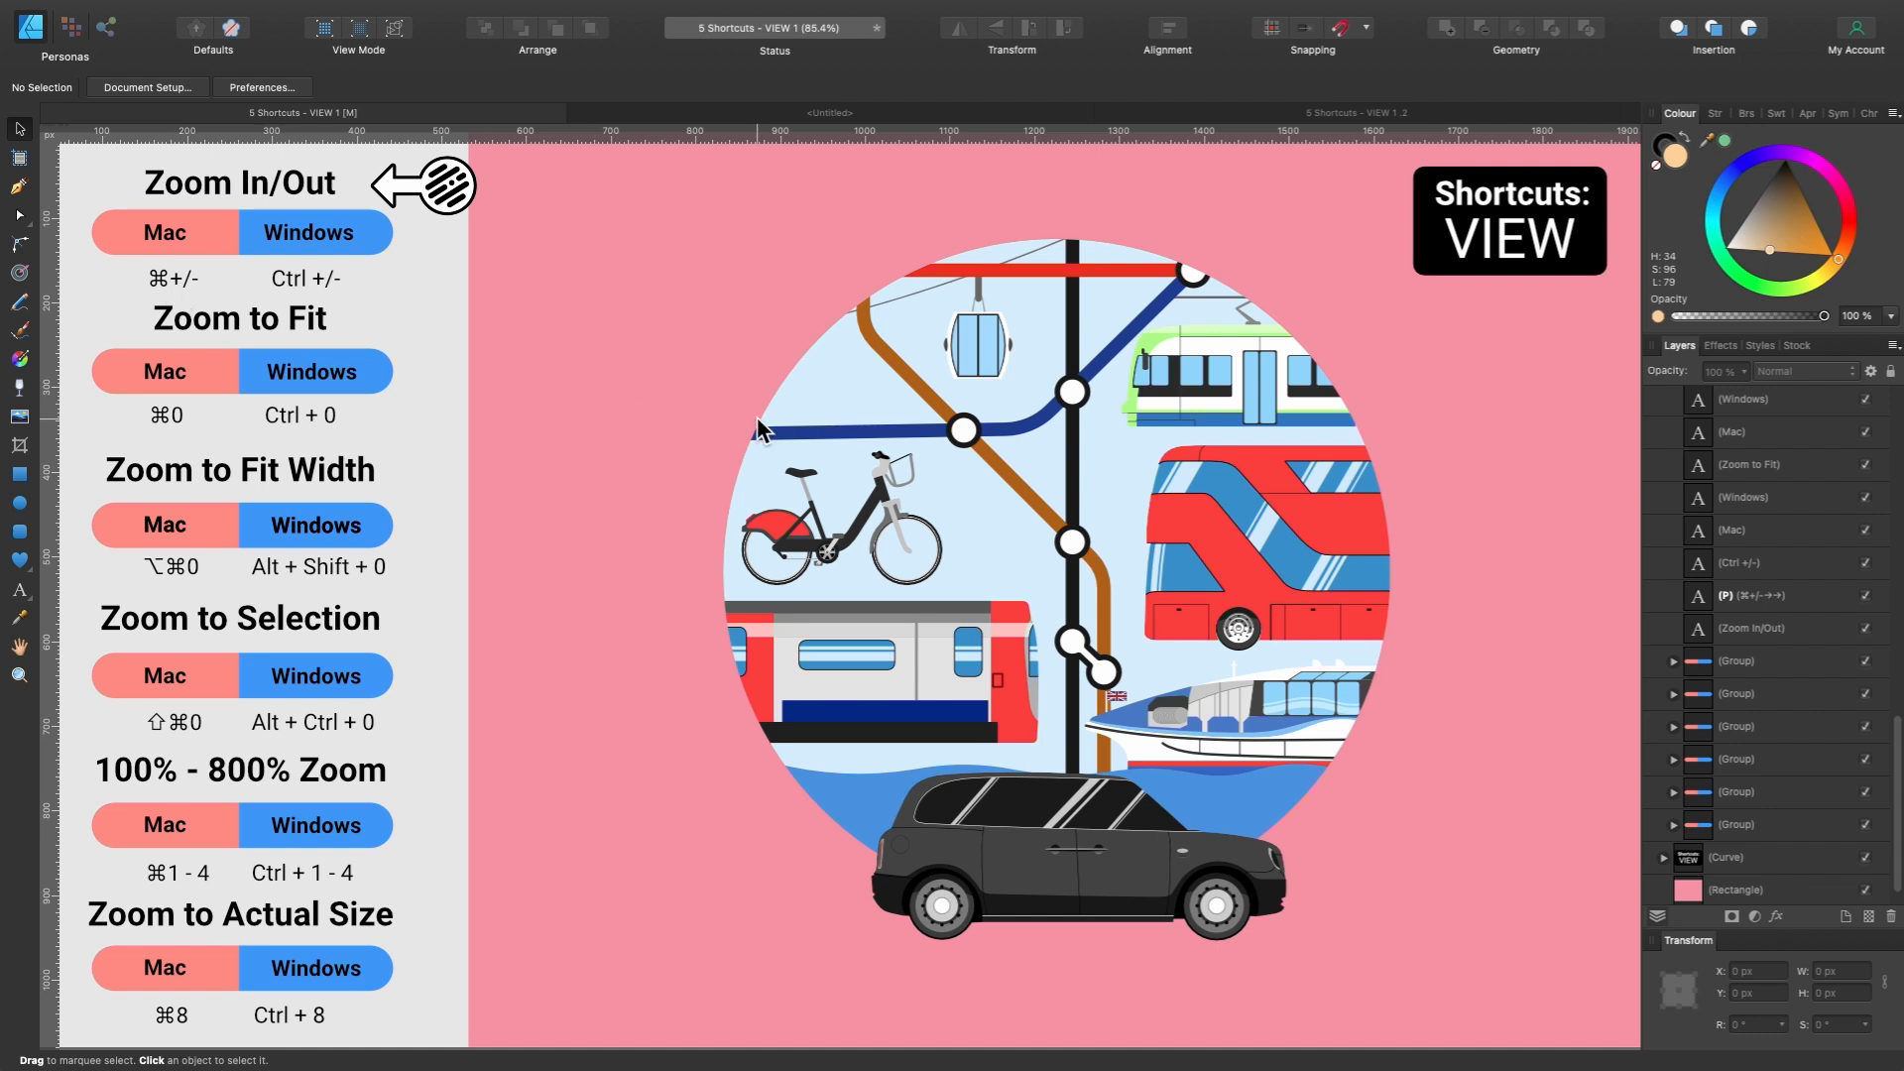
In the 5 Shortcuts - VIEW 1 document, zoom in on the bicycle to 500% and zoom back to fit the artboard.
key("super+2")
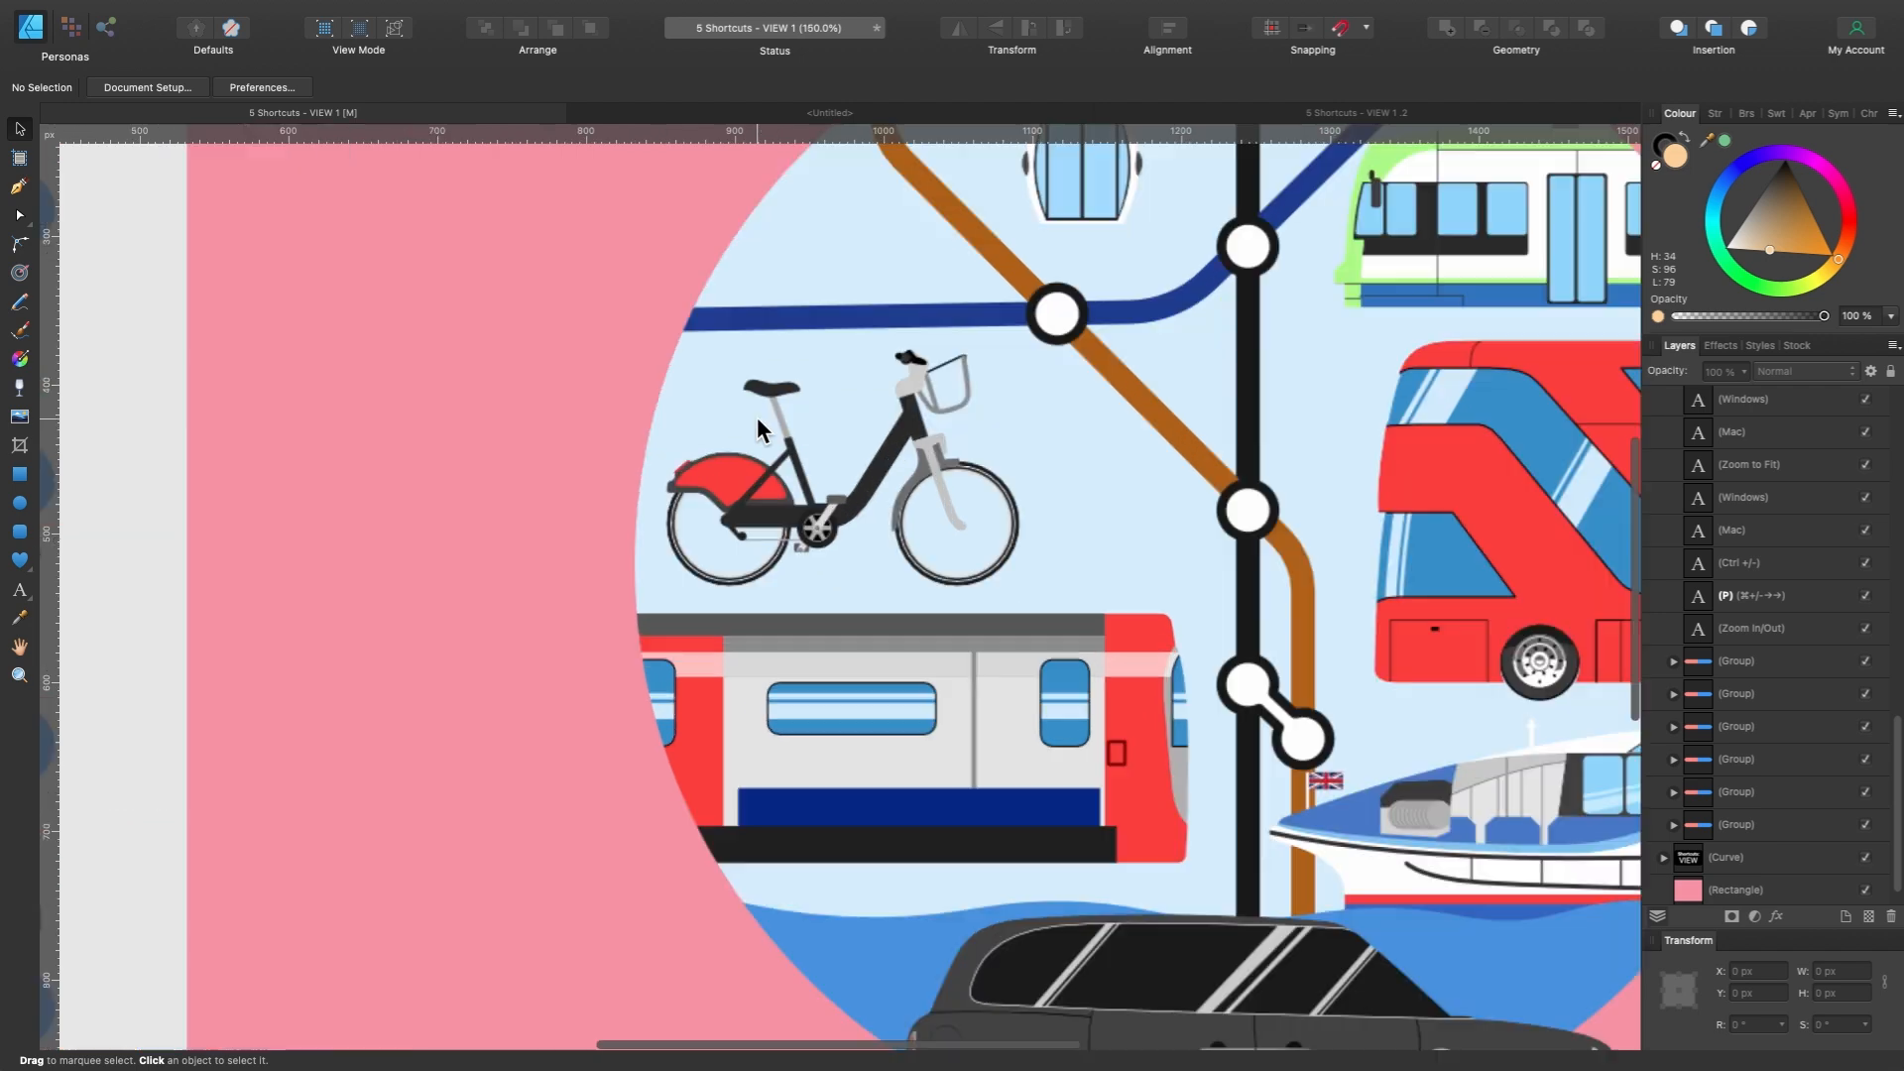
key("super+plus")
key("super+plus")
key("super+plus")
key("super+plus")
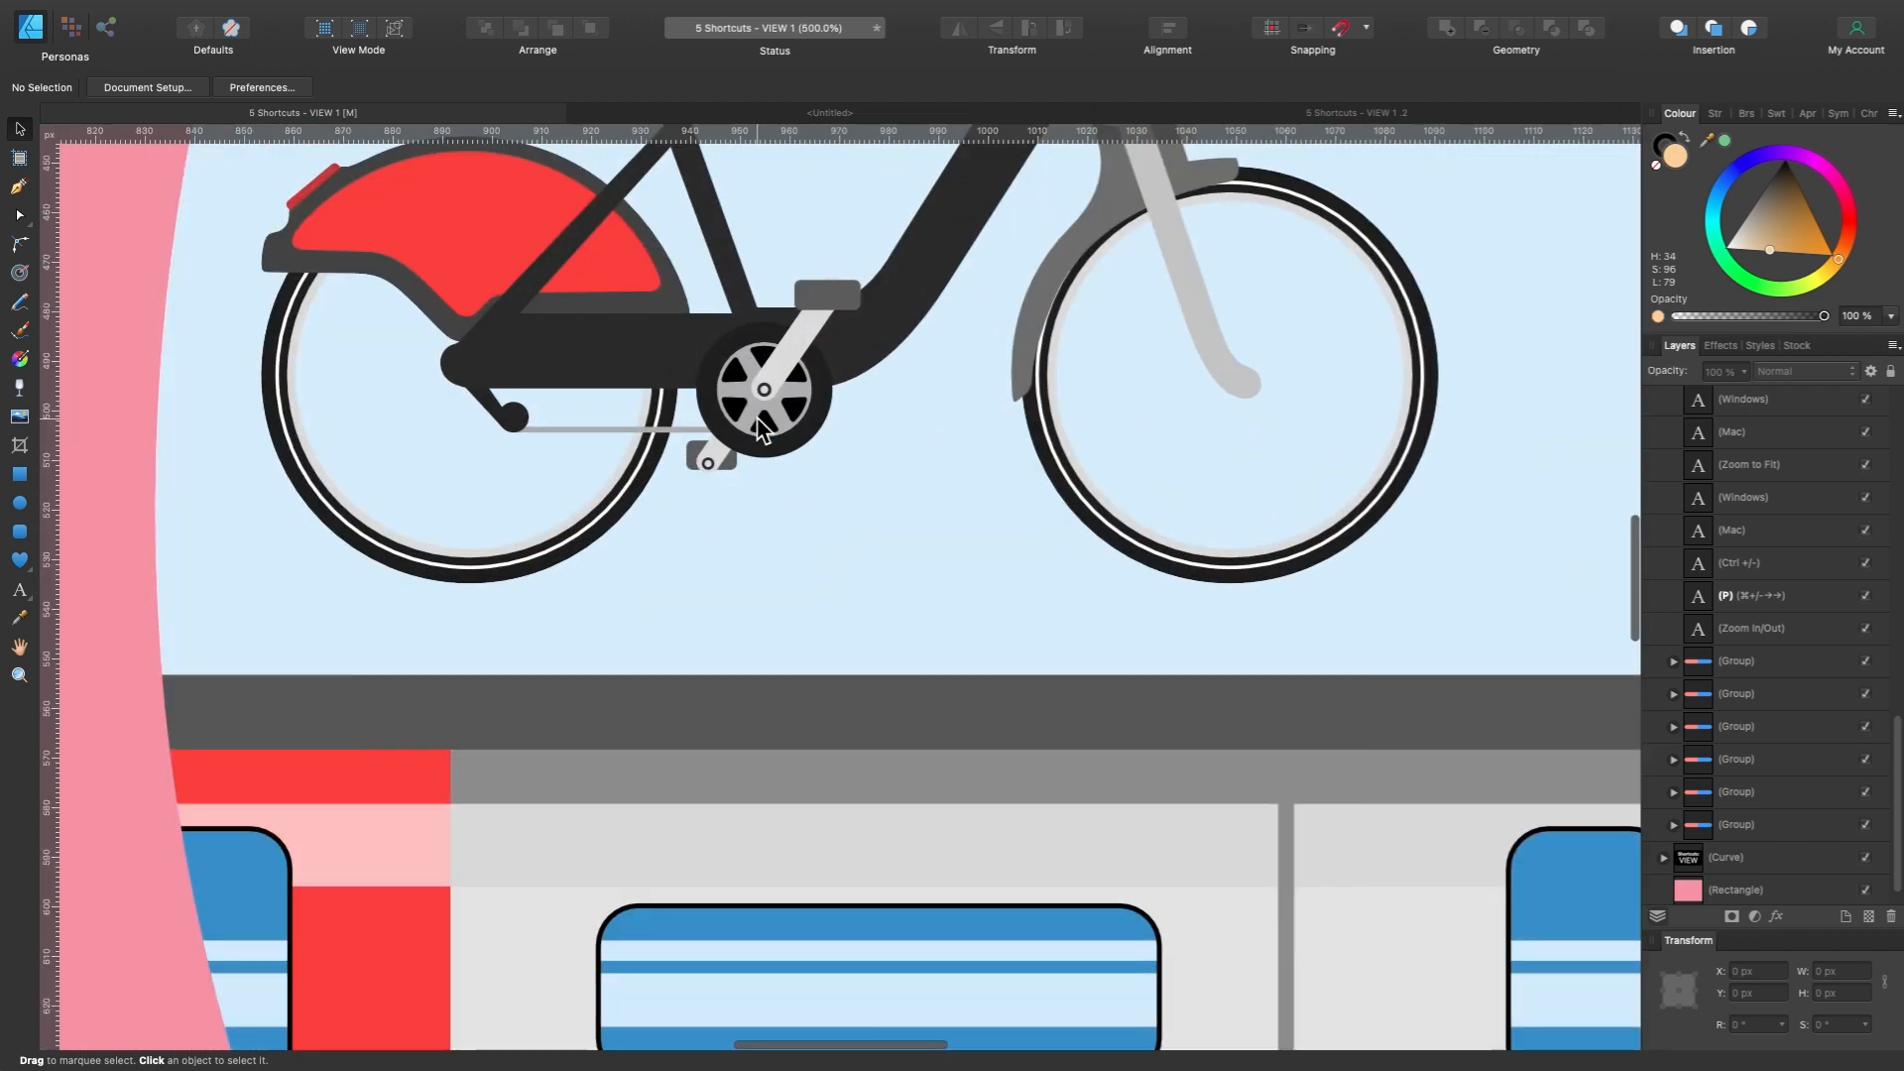
key("super+0")
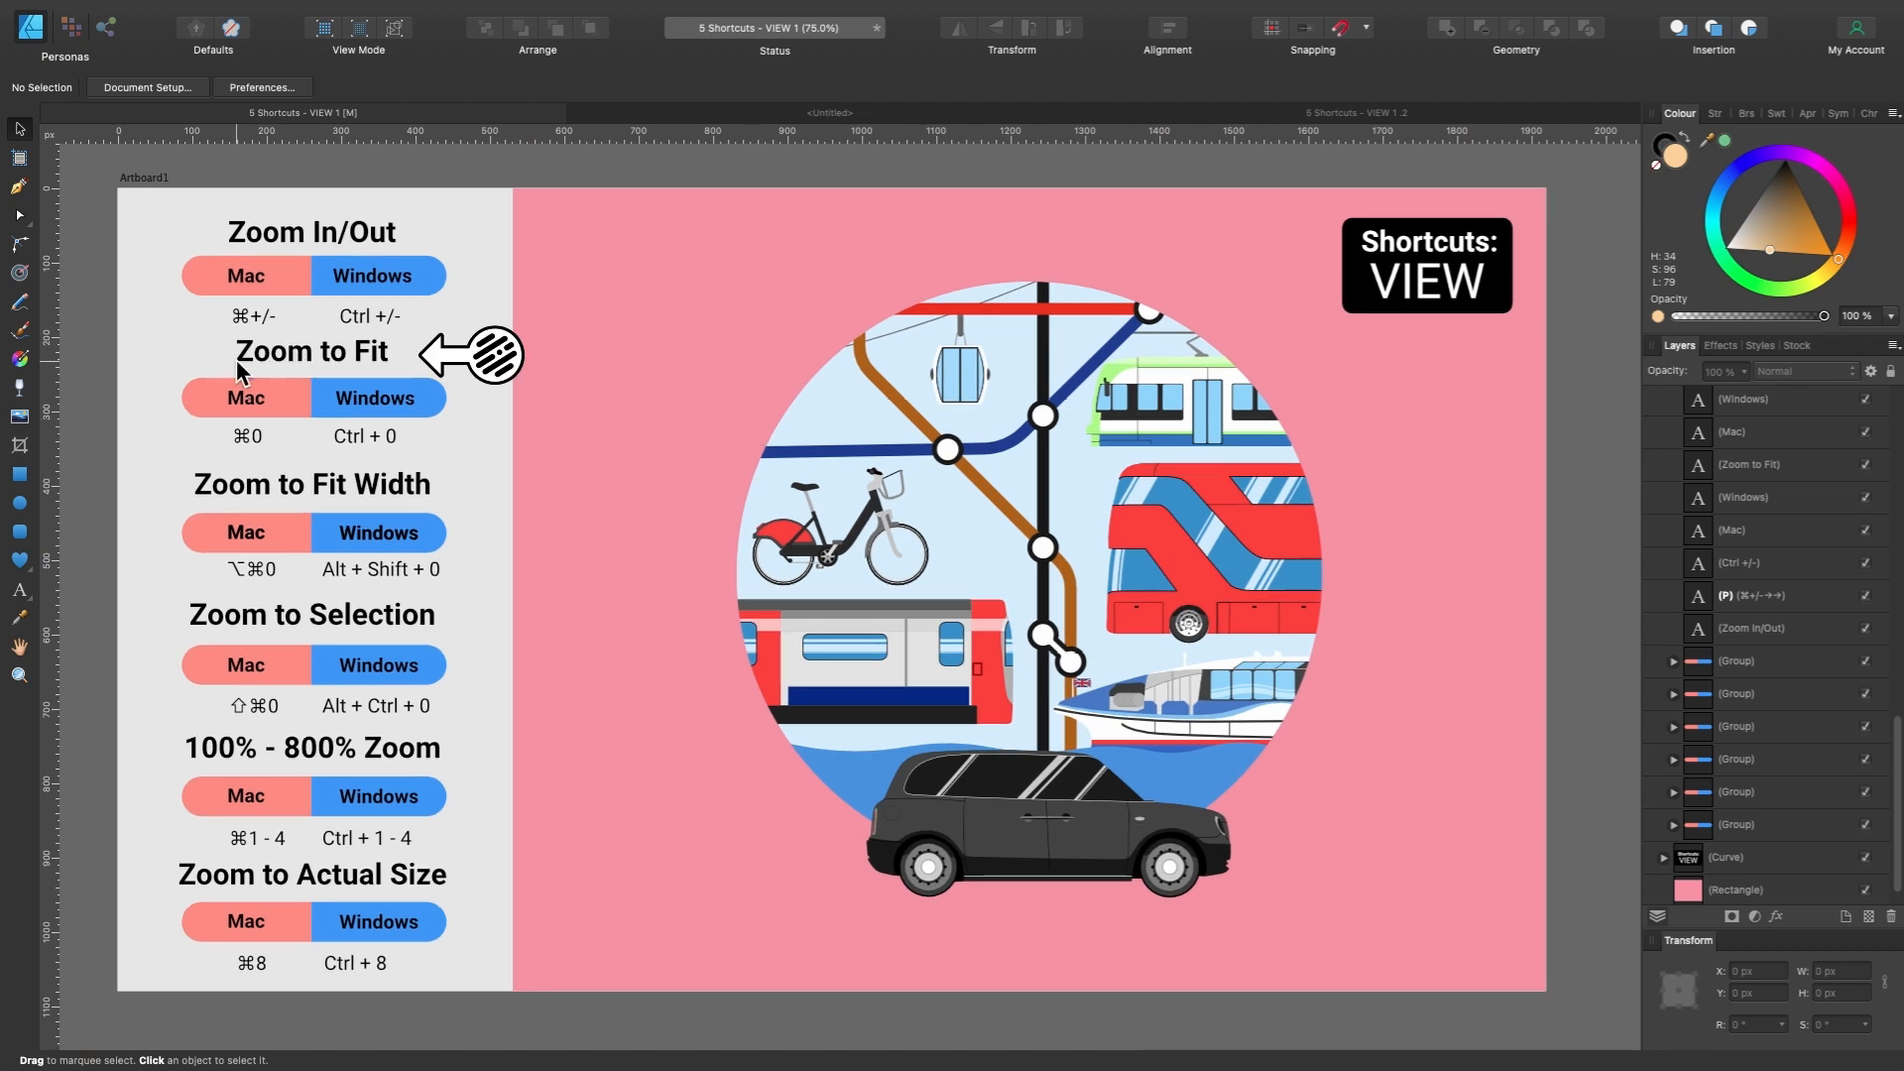
Zoom out to about 24% so the artboard is small, and zoom to fit it in the window.
scroll(518, 397, "down", 5)
scroll(518, 396, "left", 3)
scroll(518, 397, "up", 2)
scroll(518, 397, "down", 2)
scroll(518, 398, "up", 2)
scroll(518, 398, "left", 1)
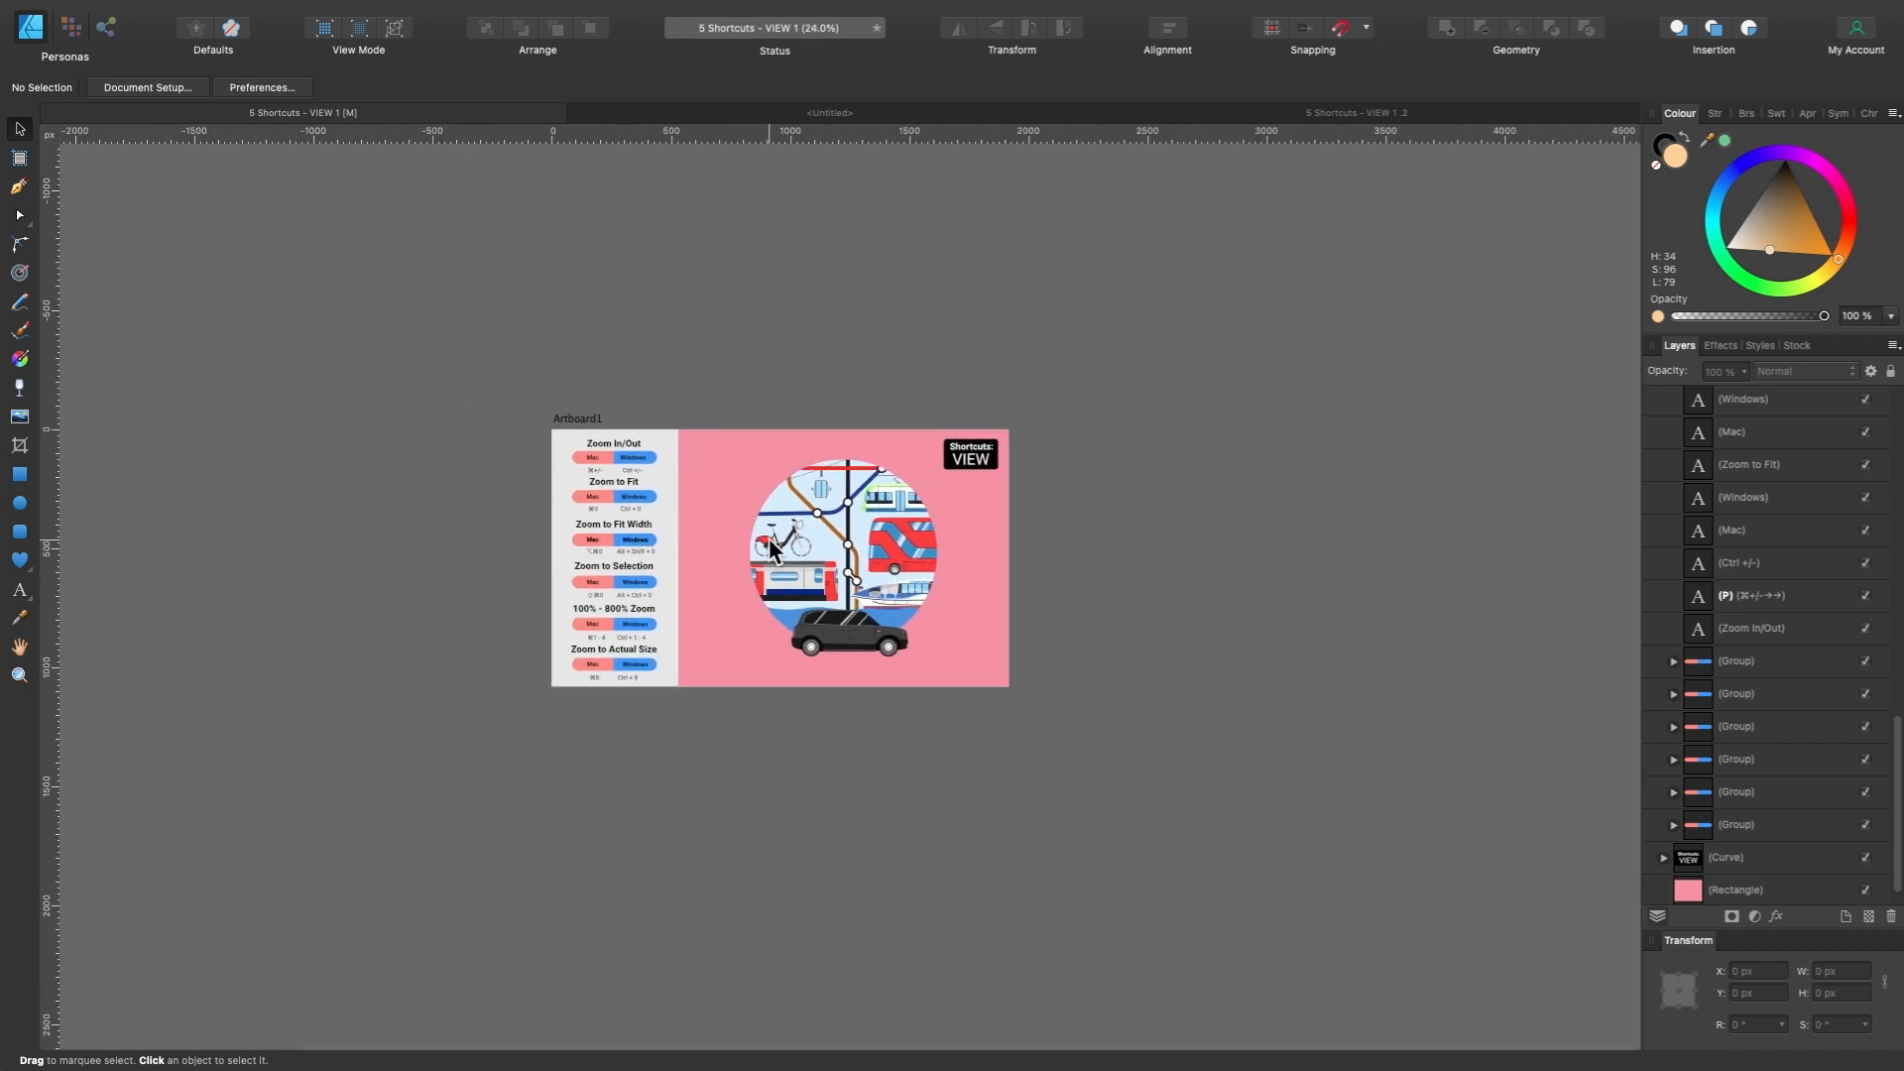
key("ctrl+0")
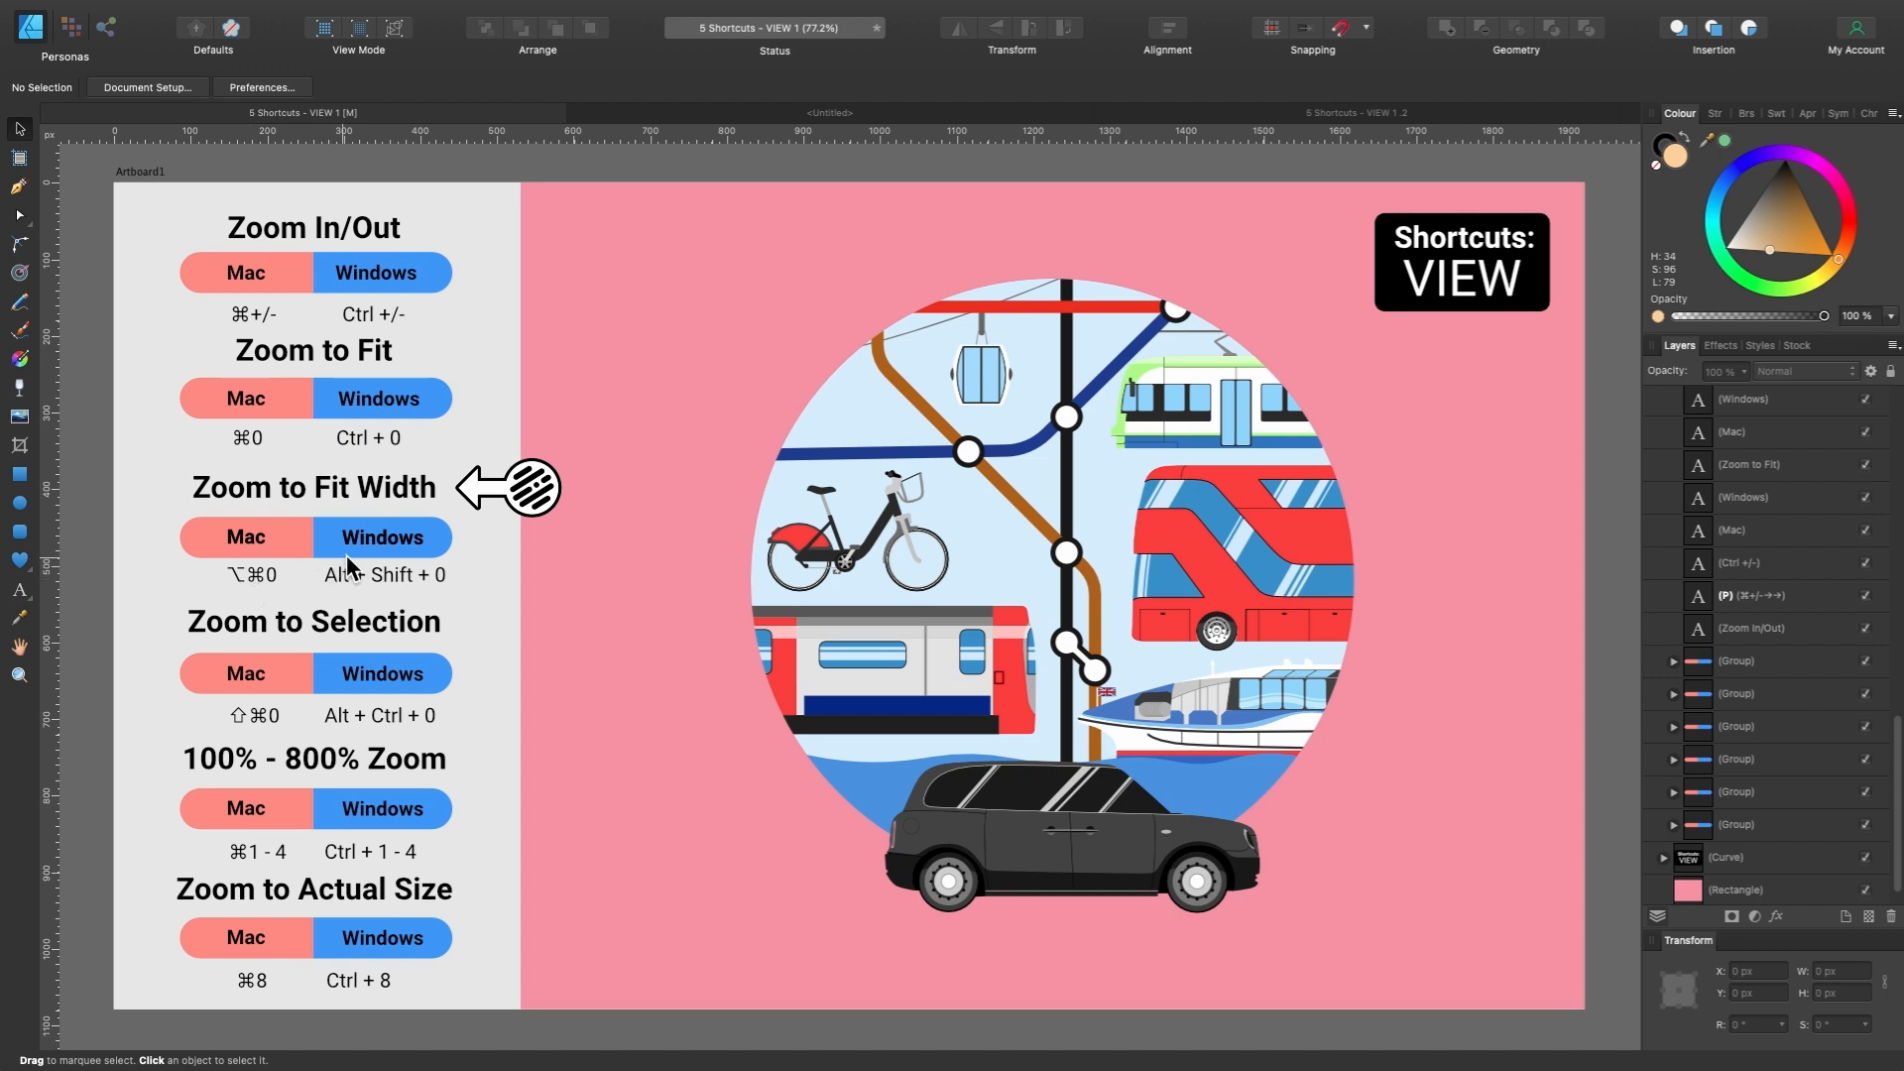
In the untitled document, bring the whole page into view and zoom to fit its width.
left_click(712, 111)
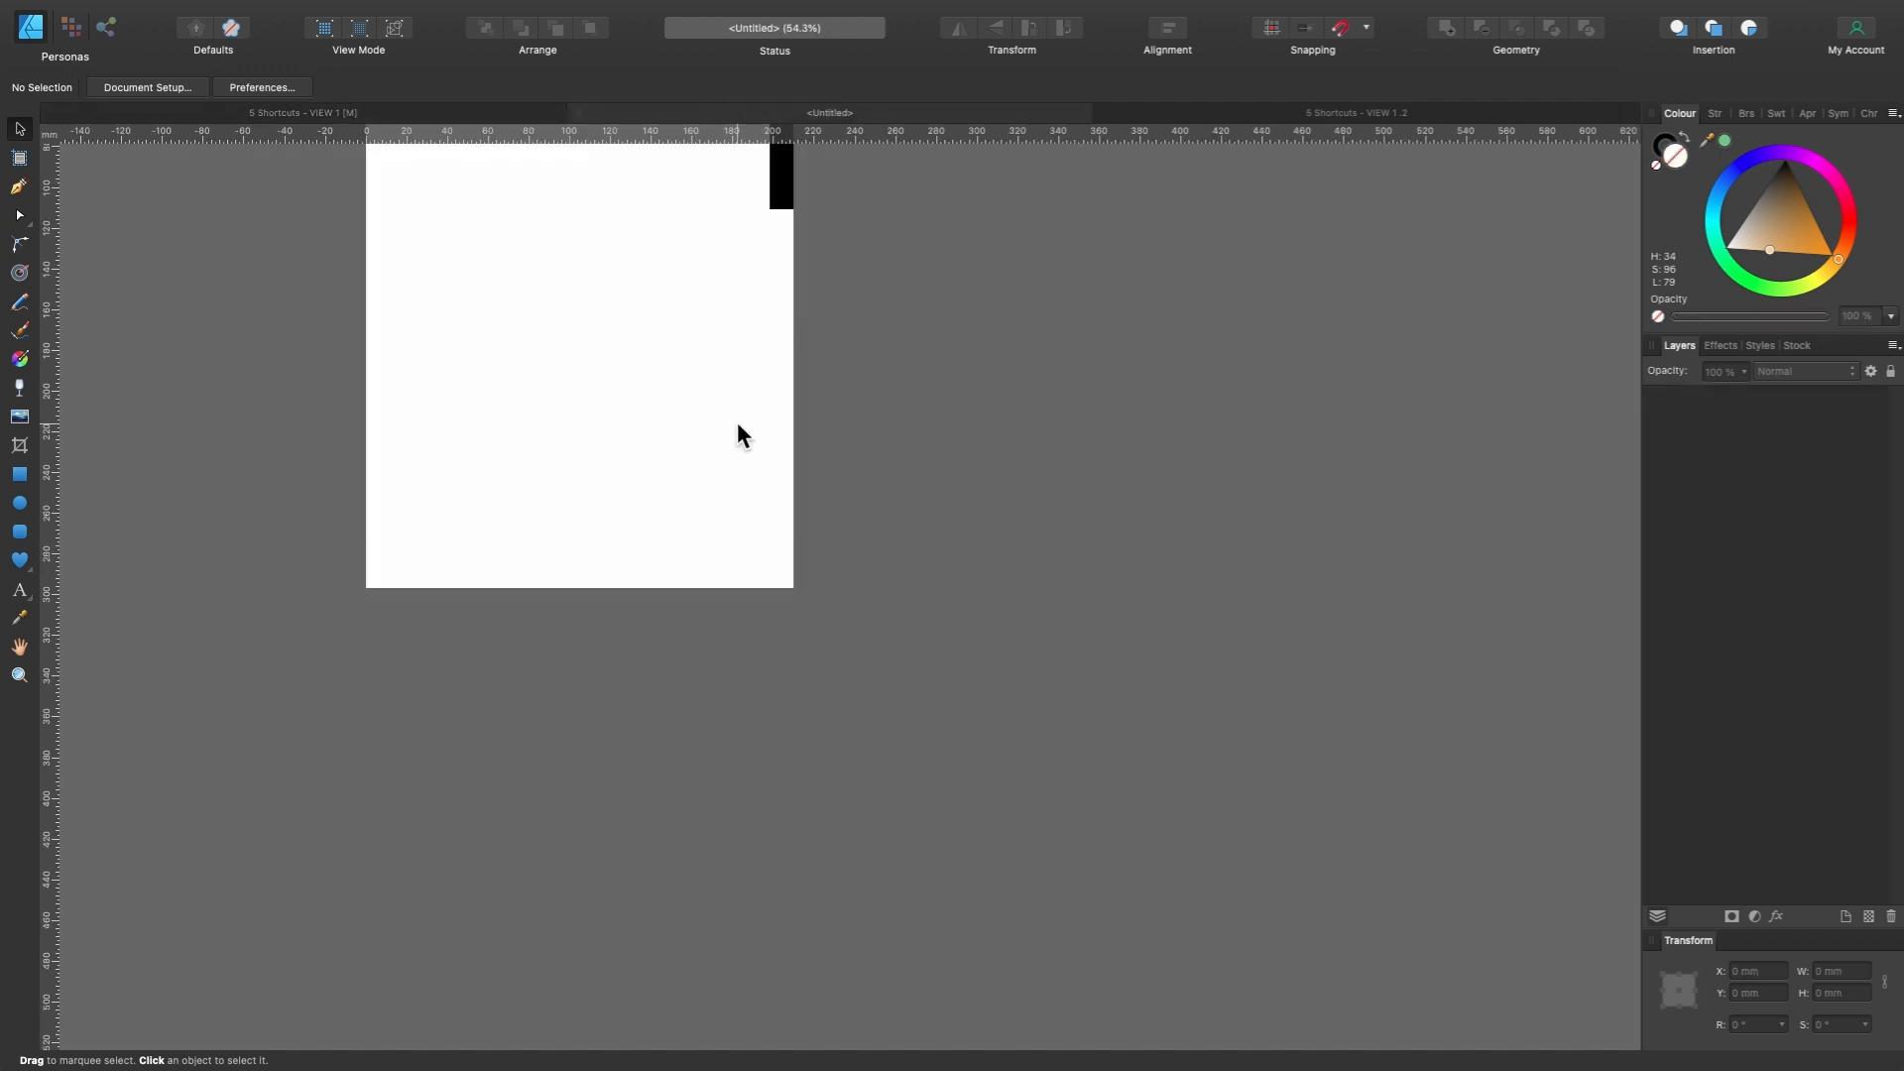
scroll(737, 424, "up", 5)
scroll(737, 423, "left", 4)
scroll(736, 420, "up", 2)
scroll(735, 397, "left", 2)
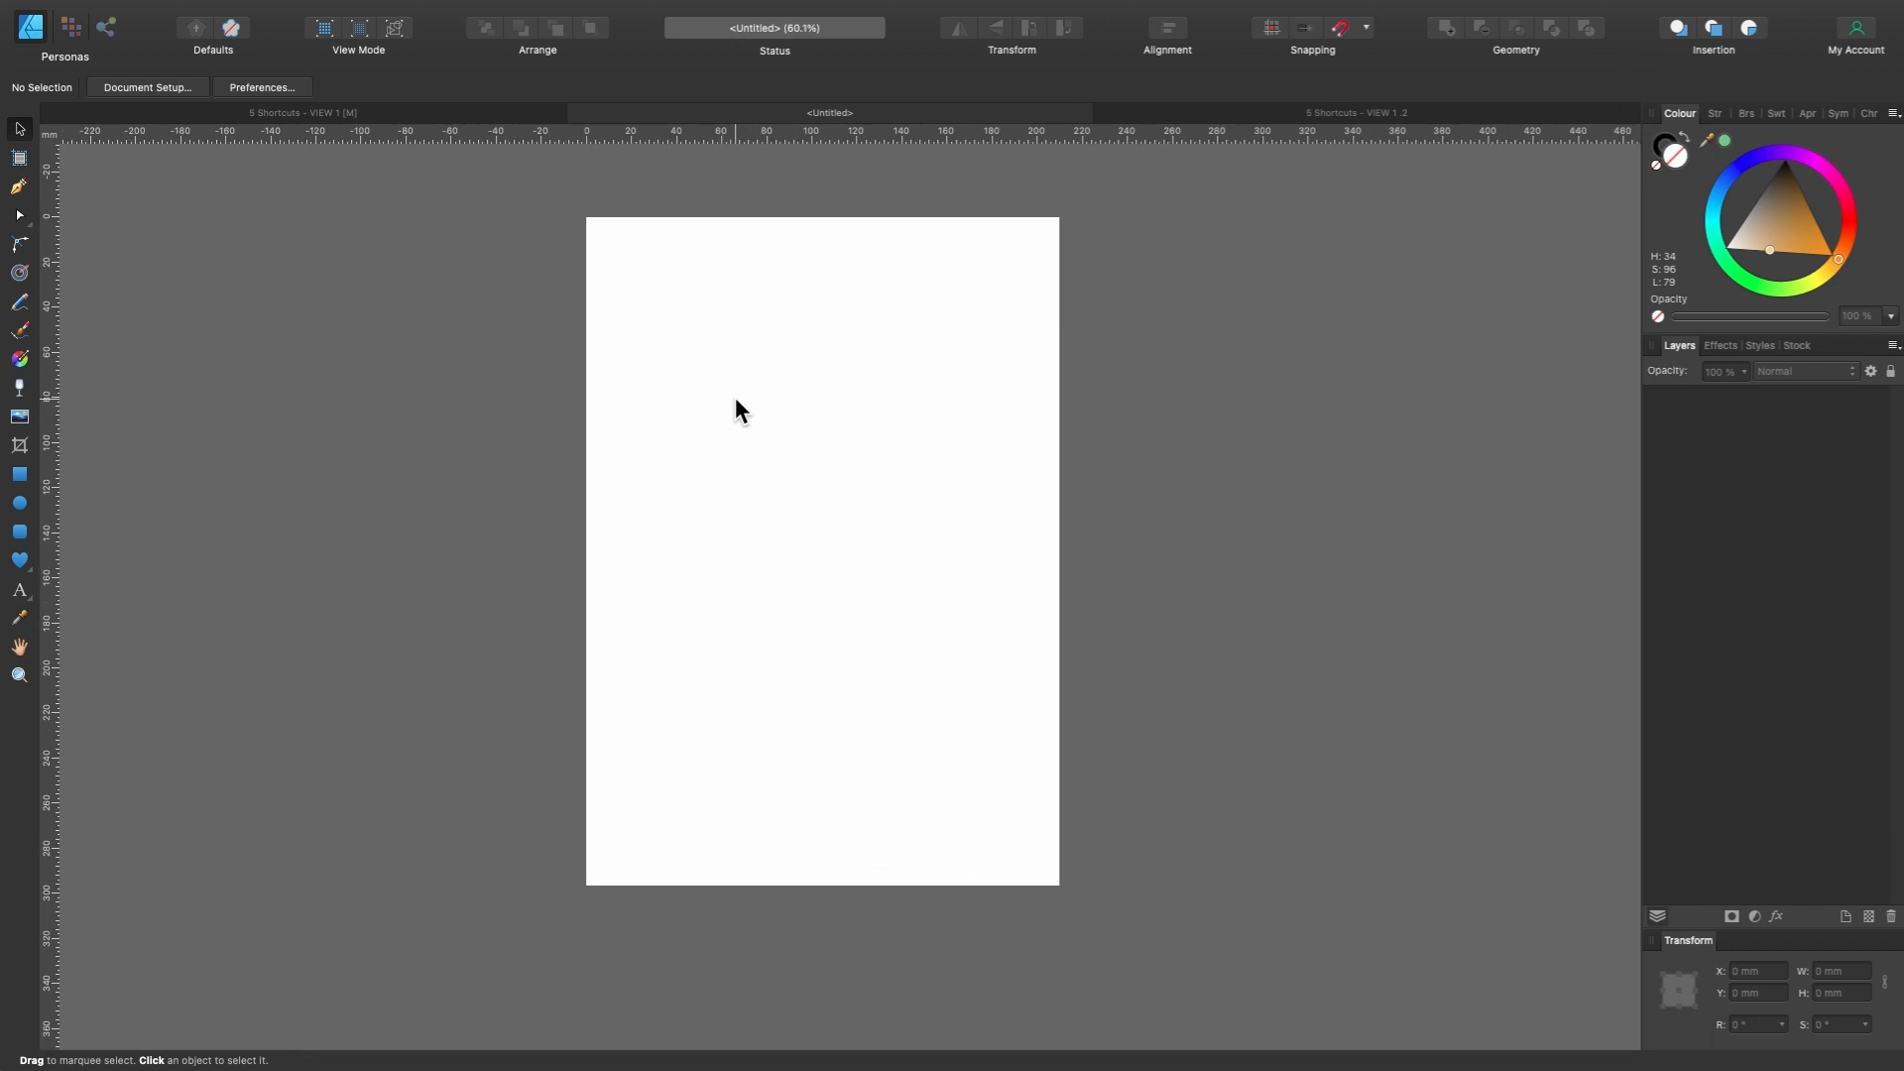
key("alt+super+0")
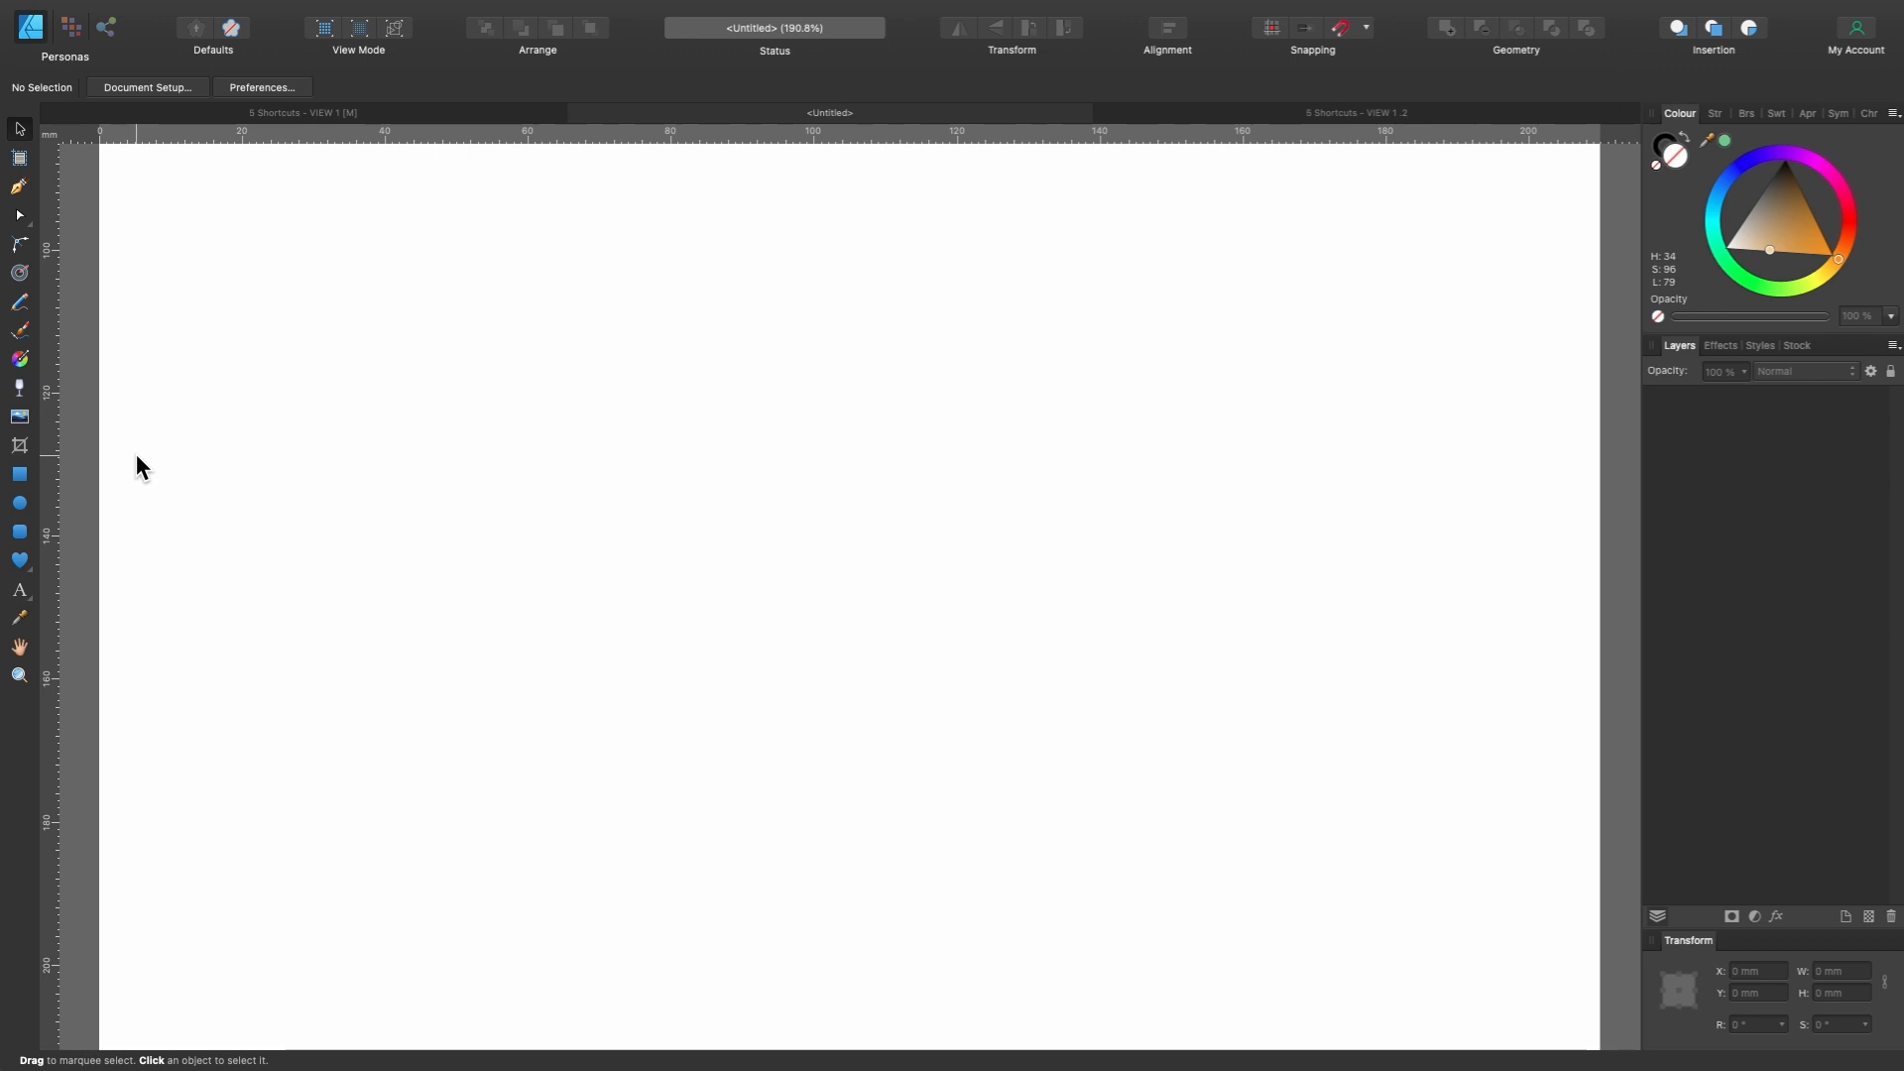
Back in the 5 Shortcuts - VIEW 1 document, select the Car group, zoom to the selection and zoom to fit the artboard.
left_click(508, 111)
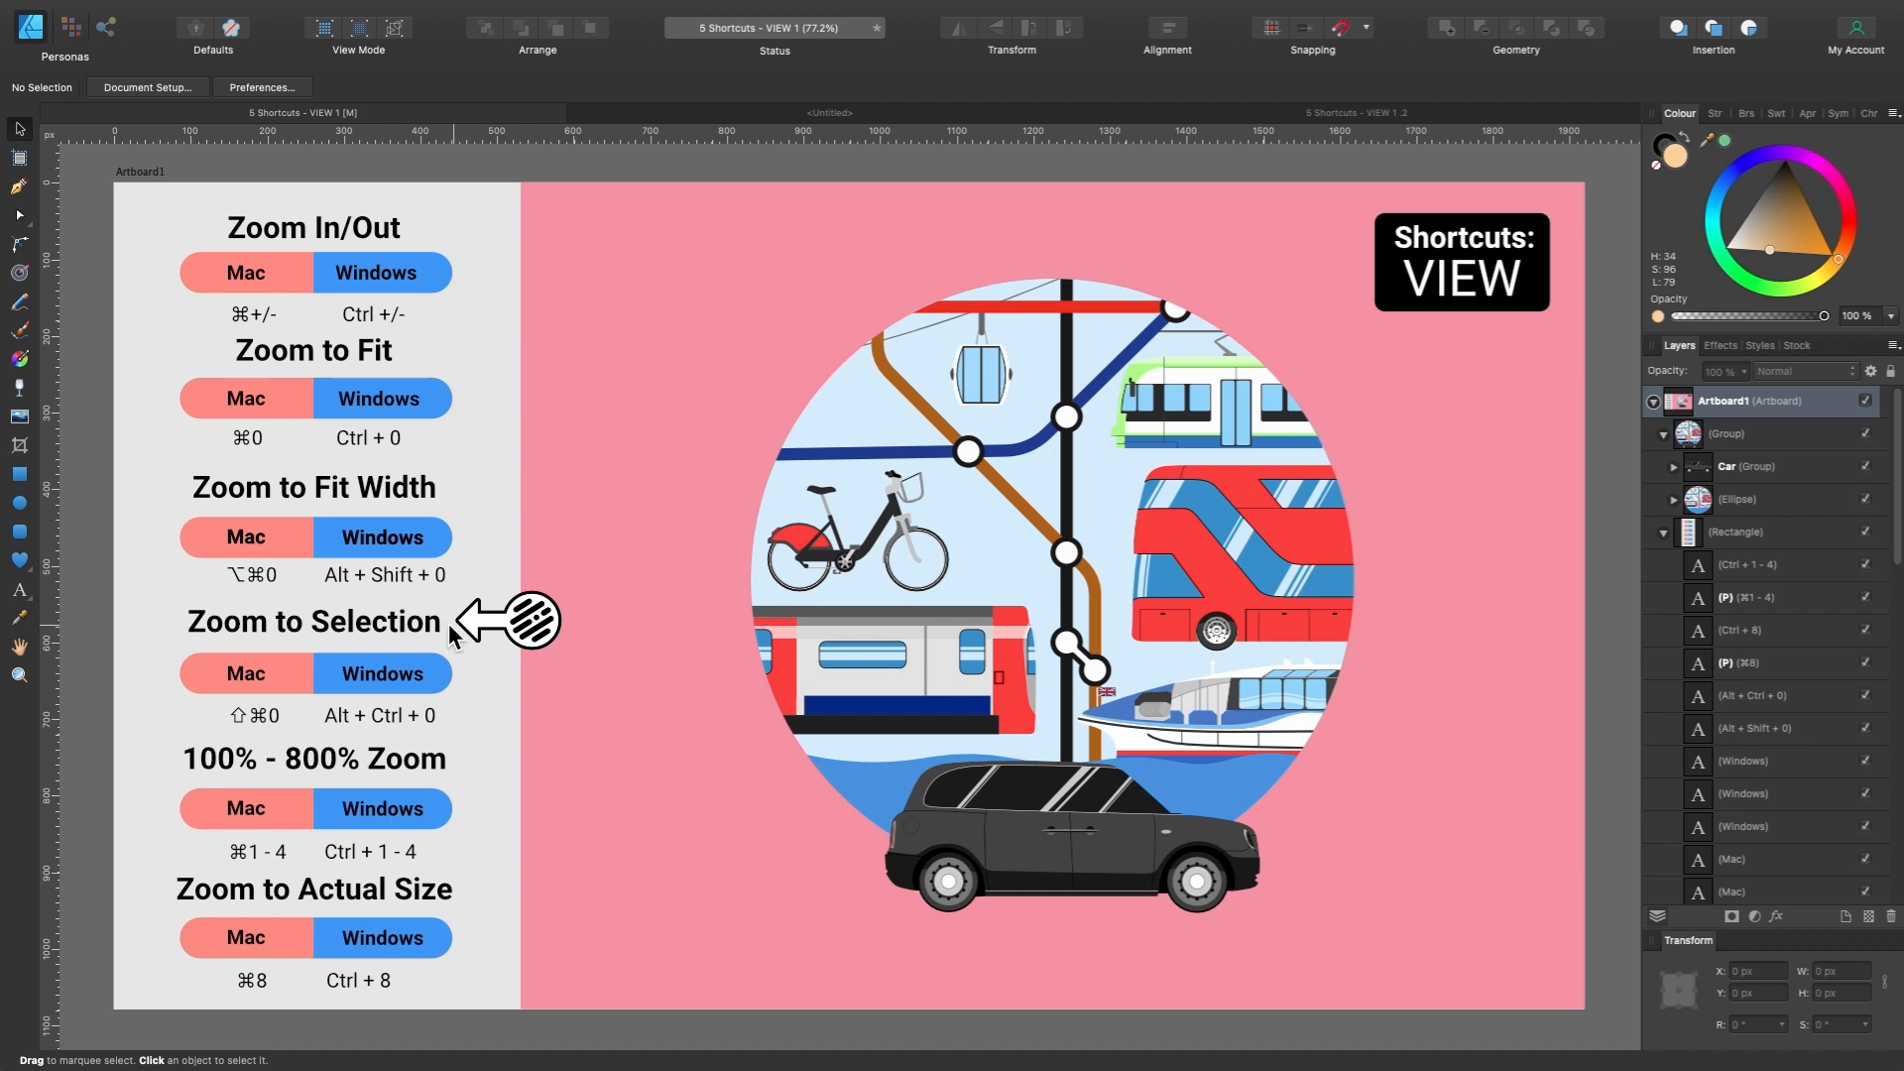
double_click(990, 793)
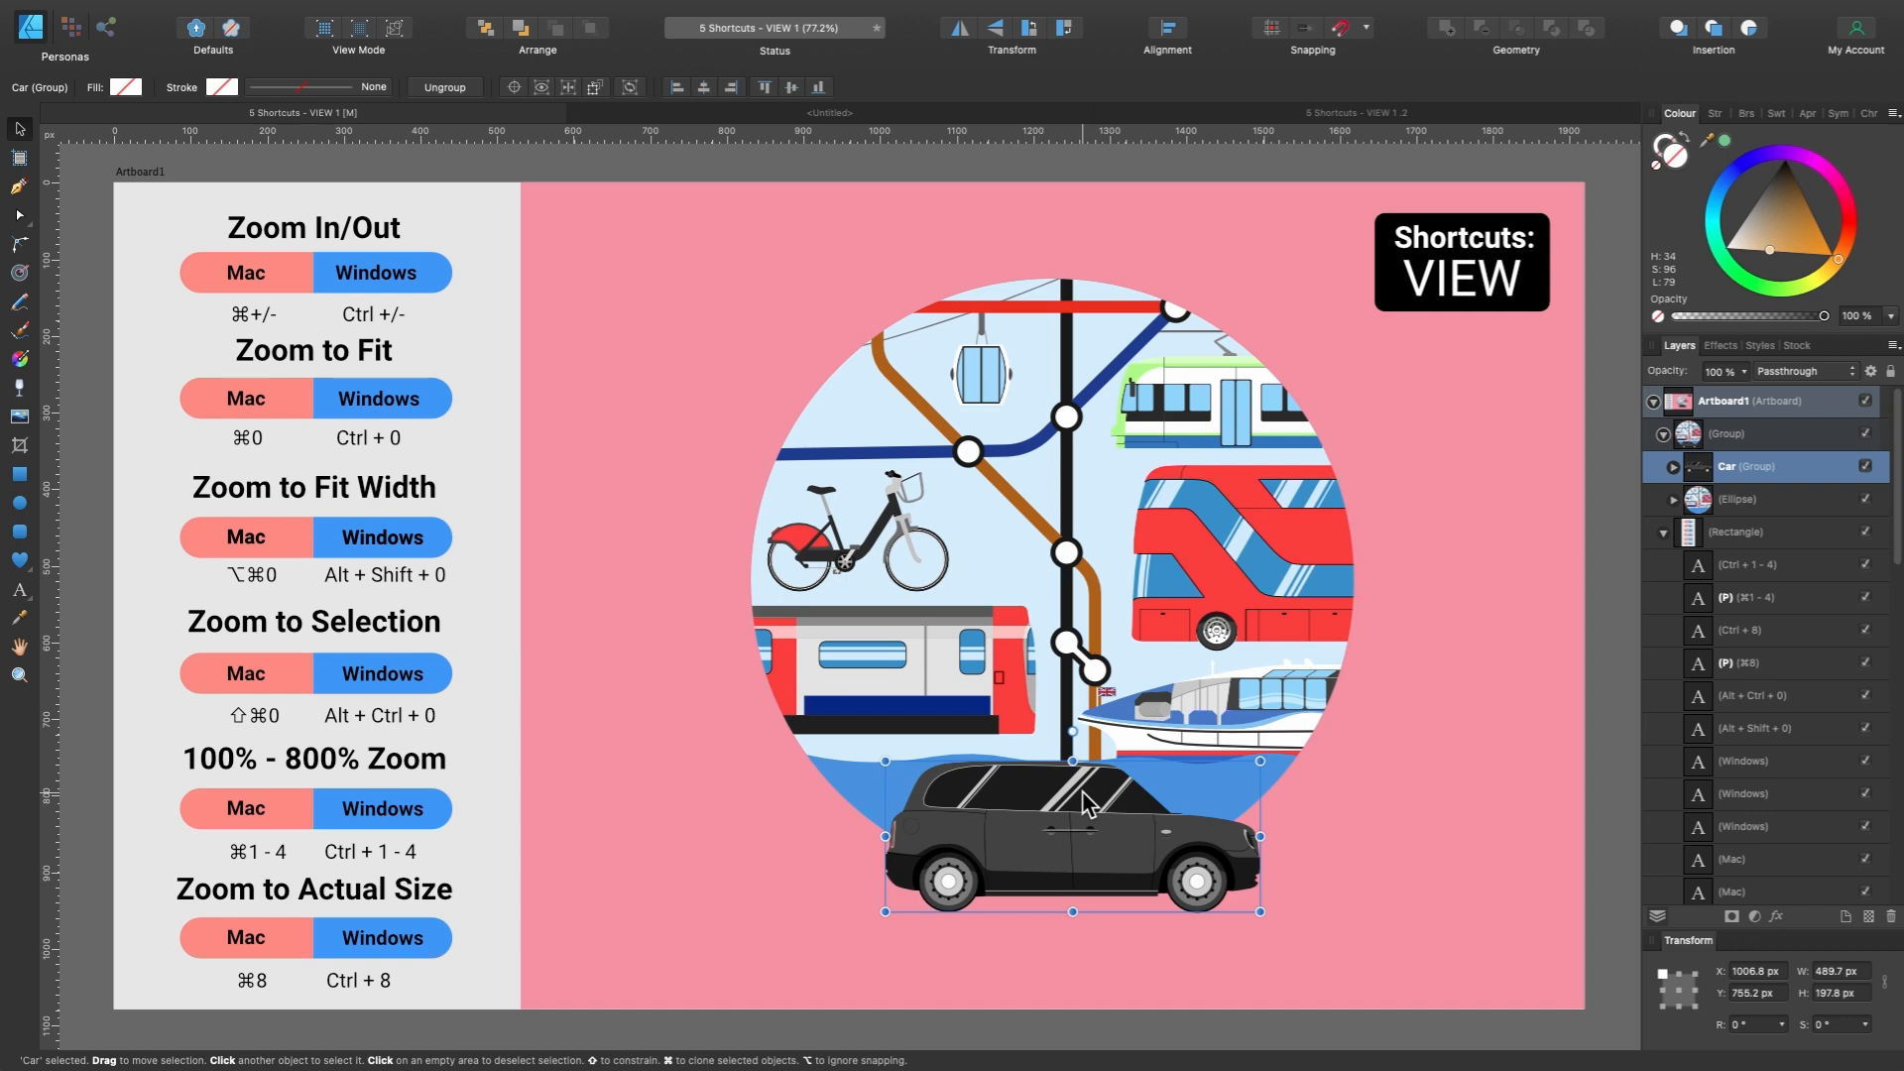
key("shift+super+0")
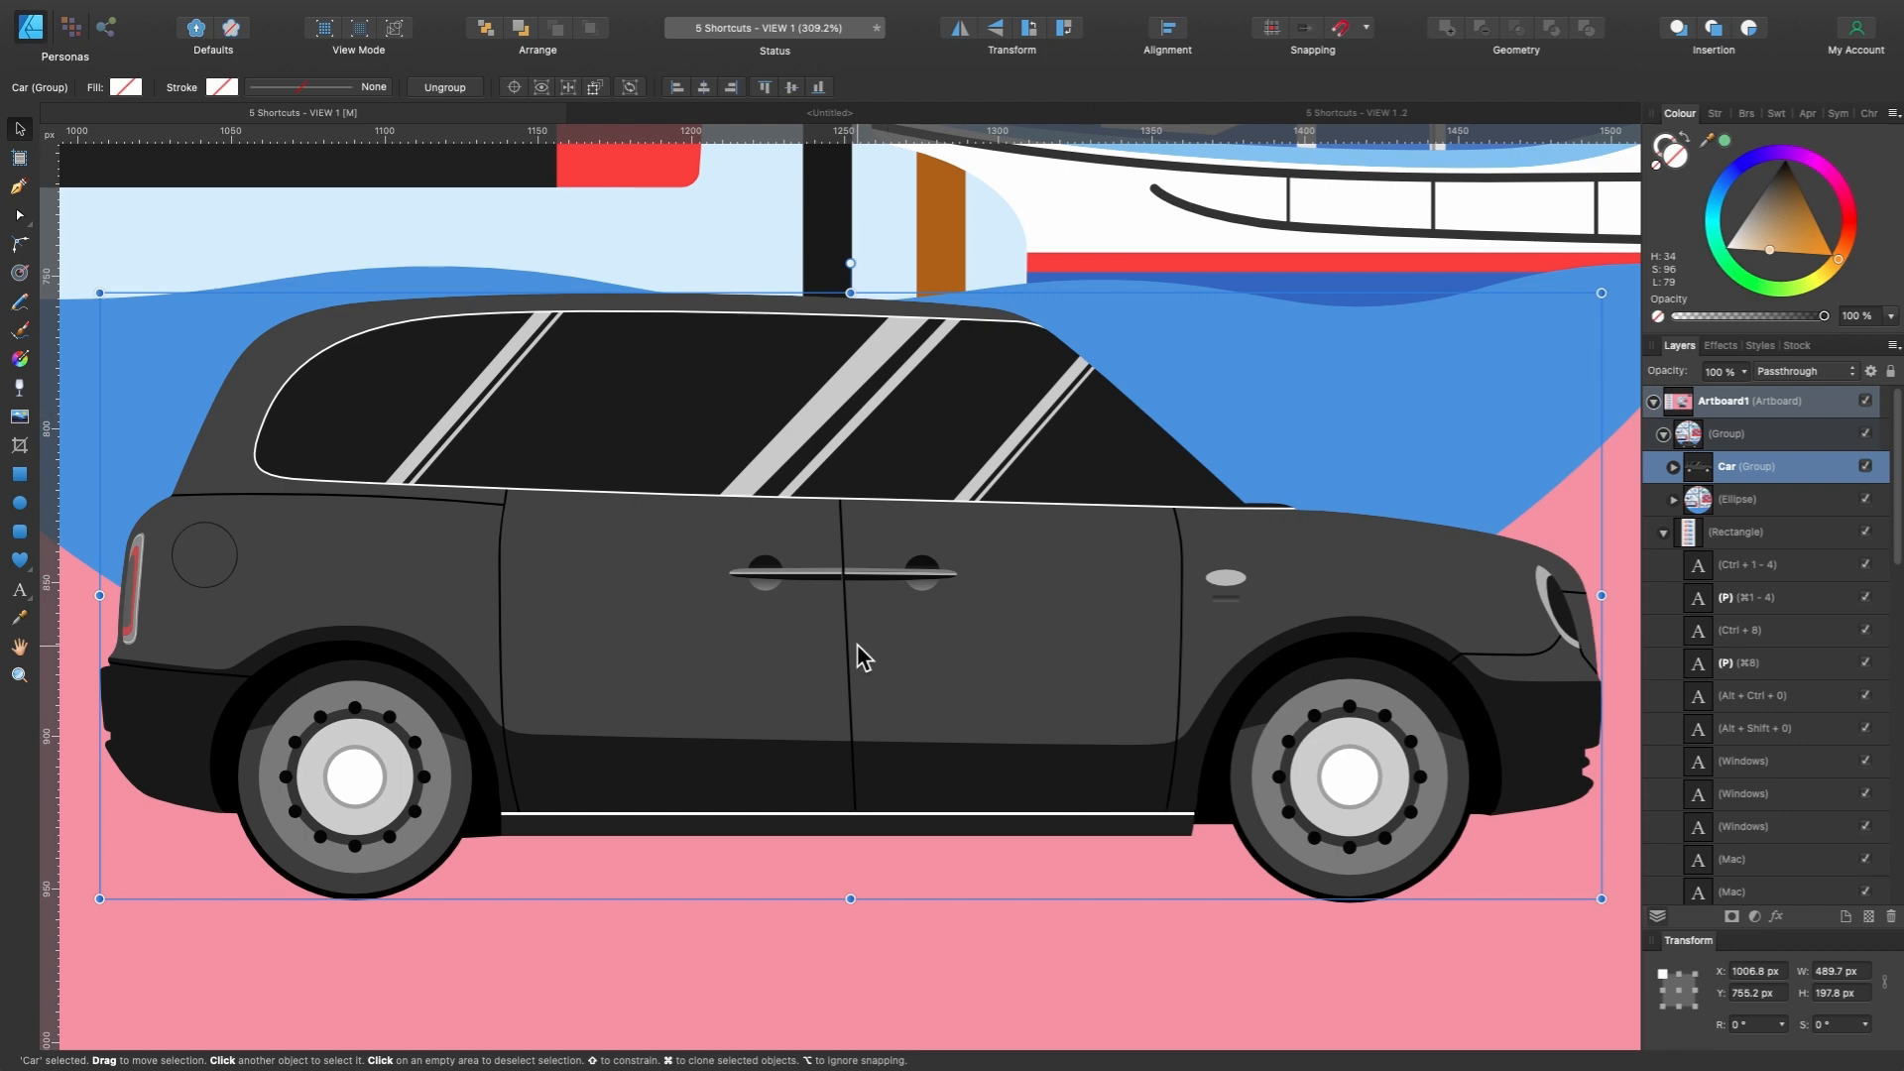
key("super+0")
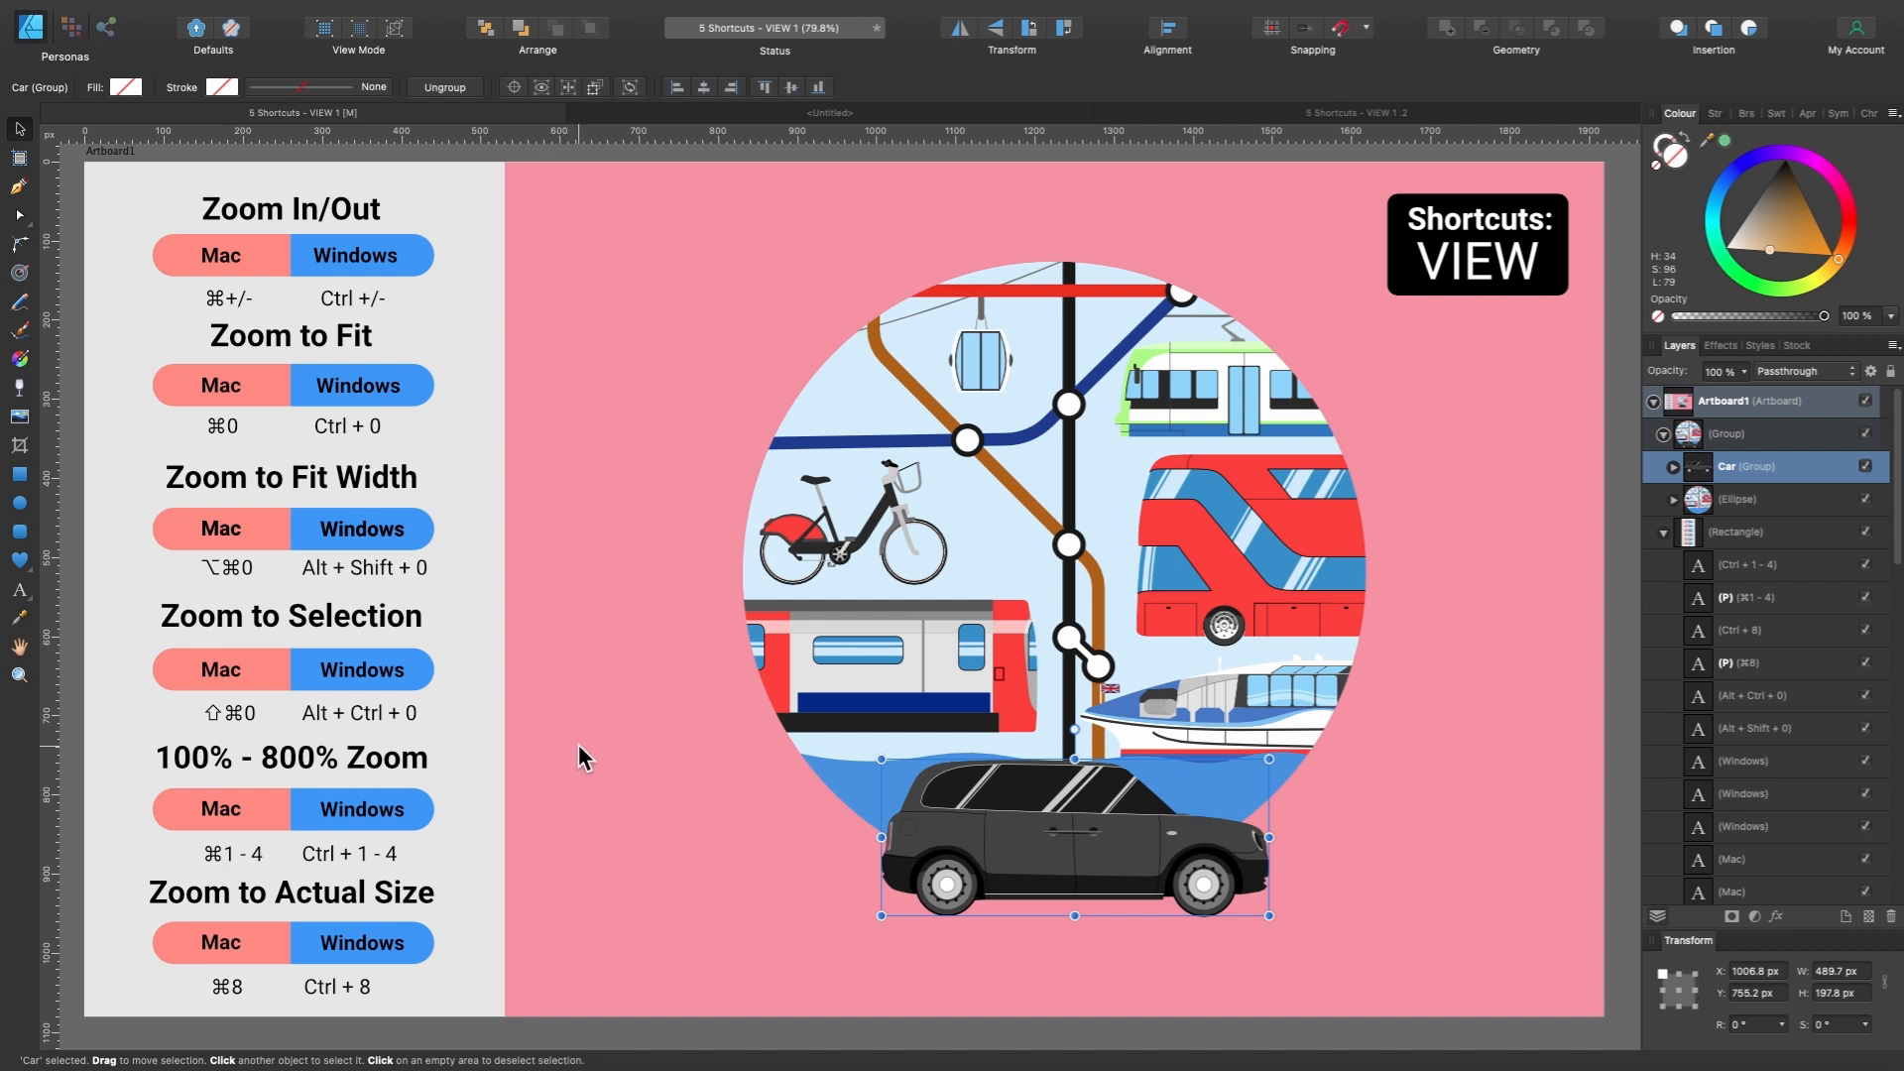
Zoom the view through the preset levels of 100%, 200% and 400%.
key("super+1")
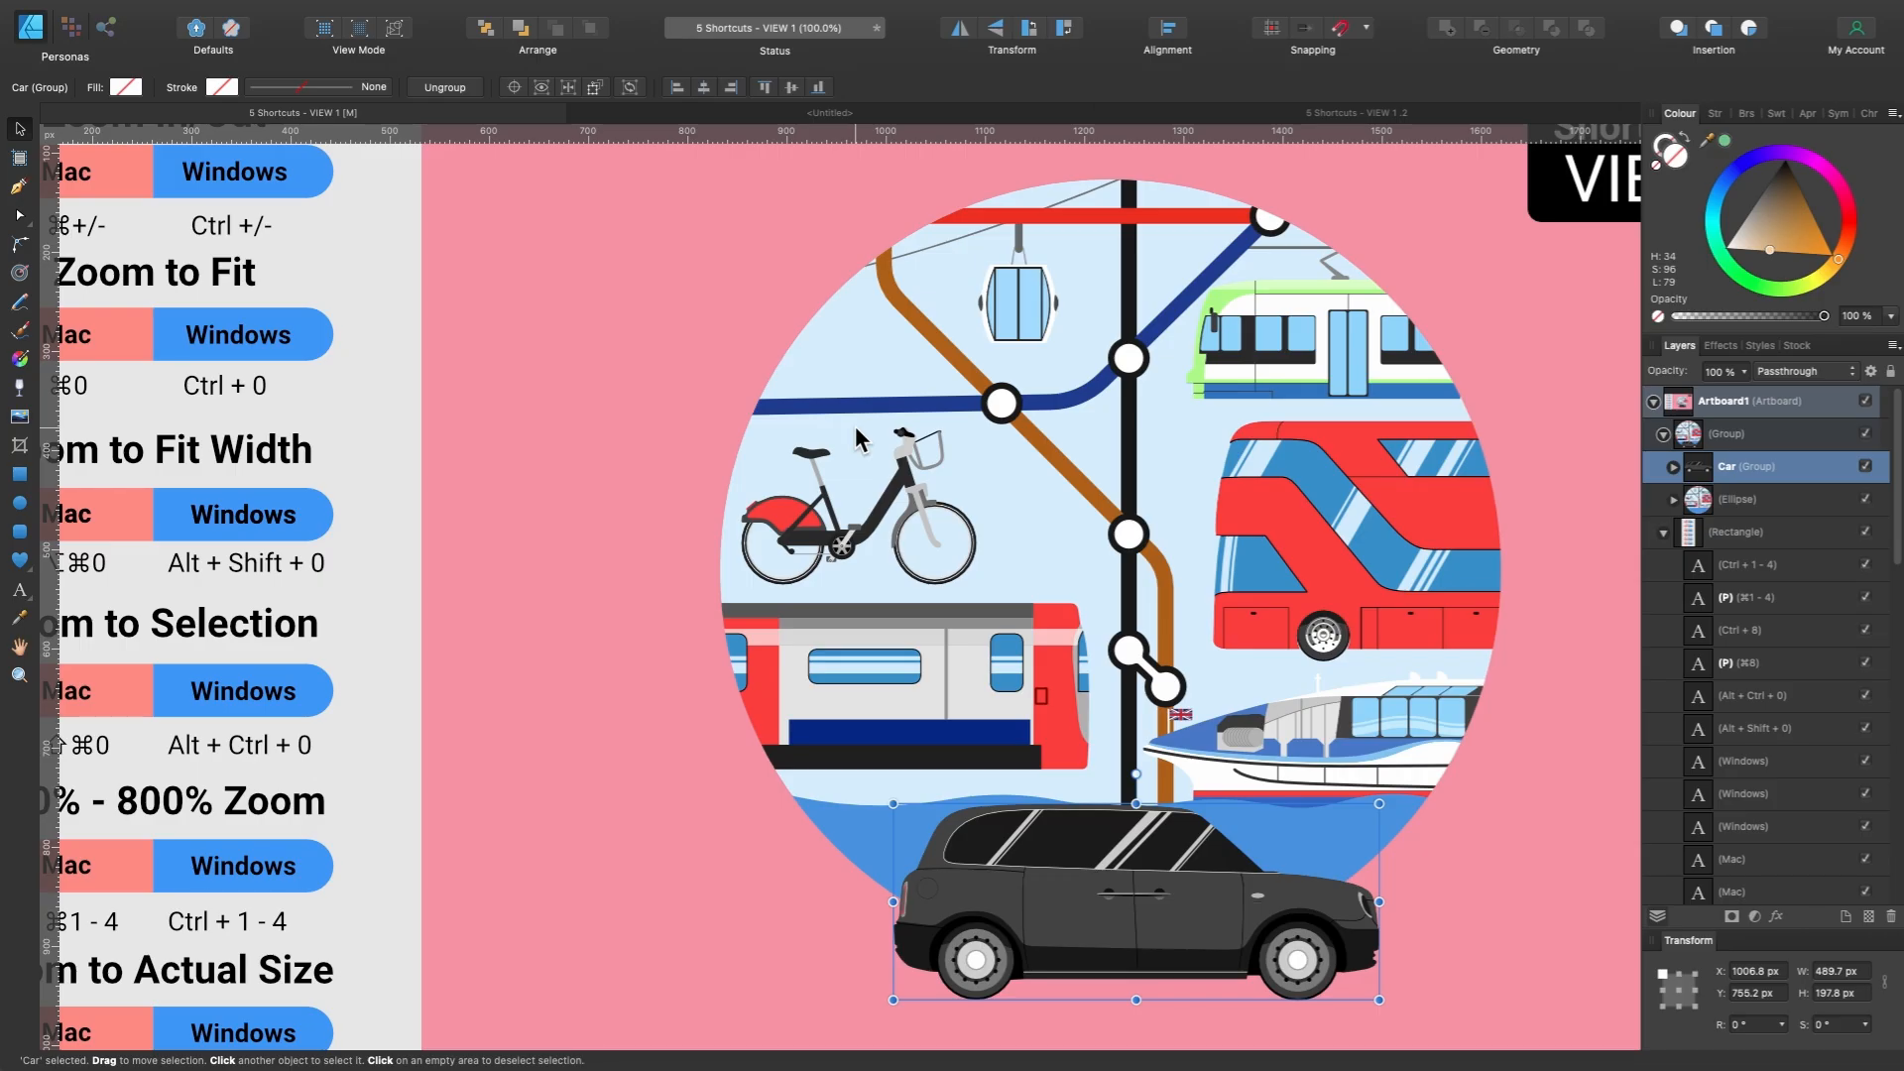
key("super+2")
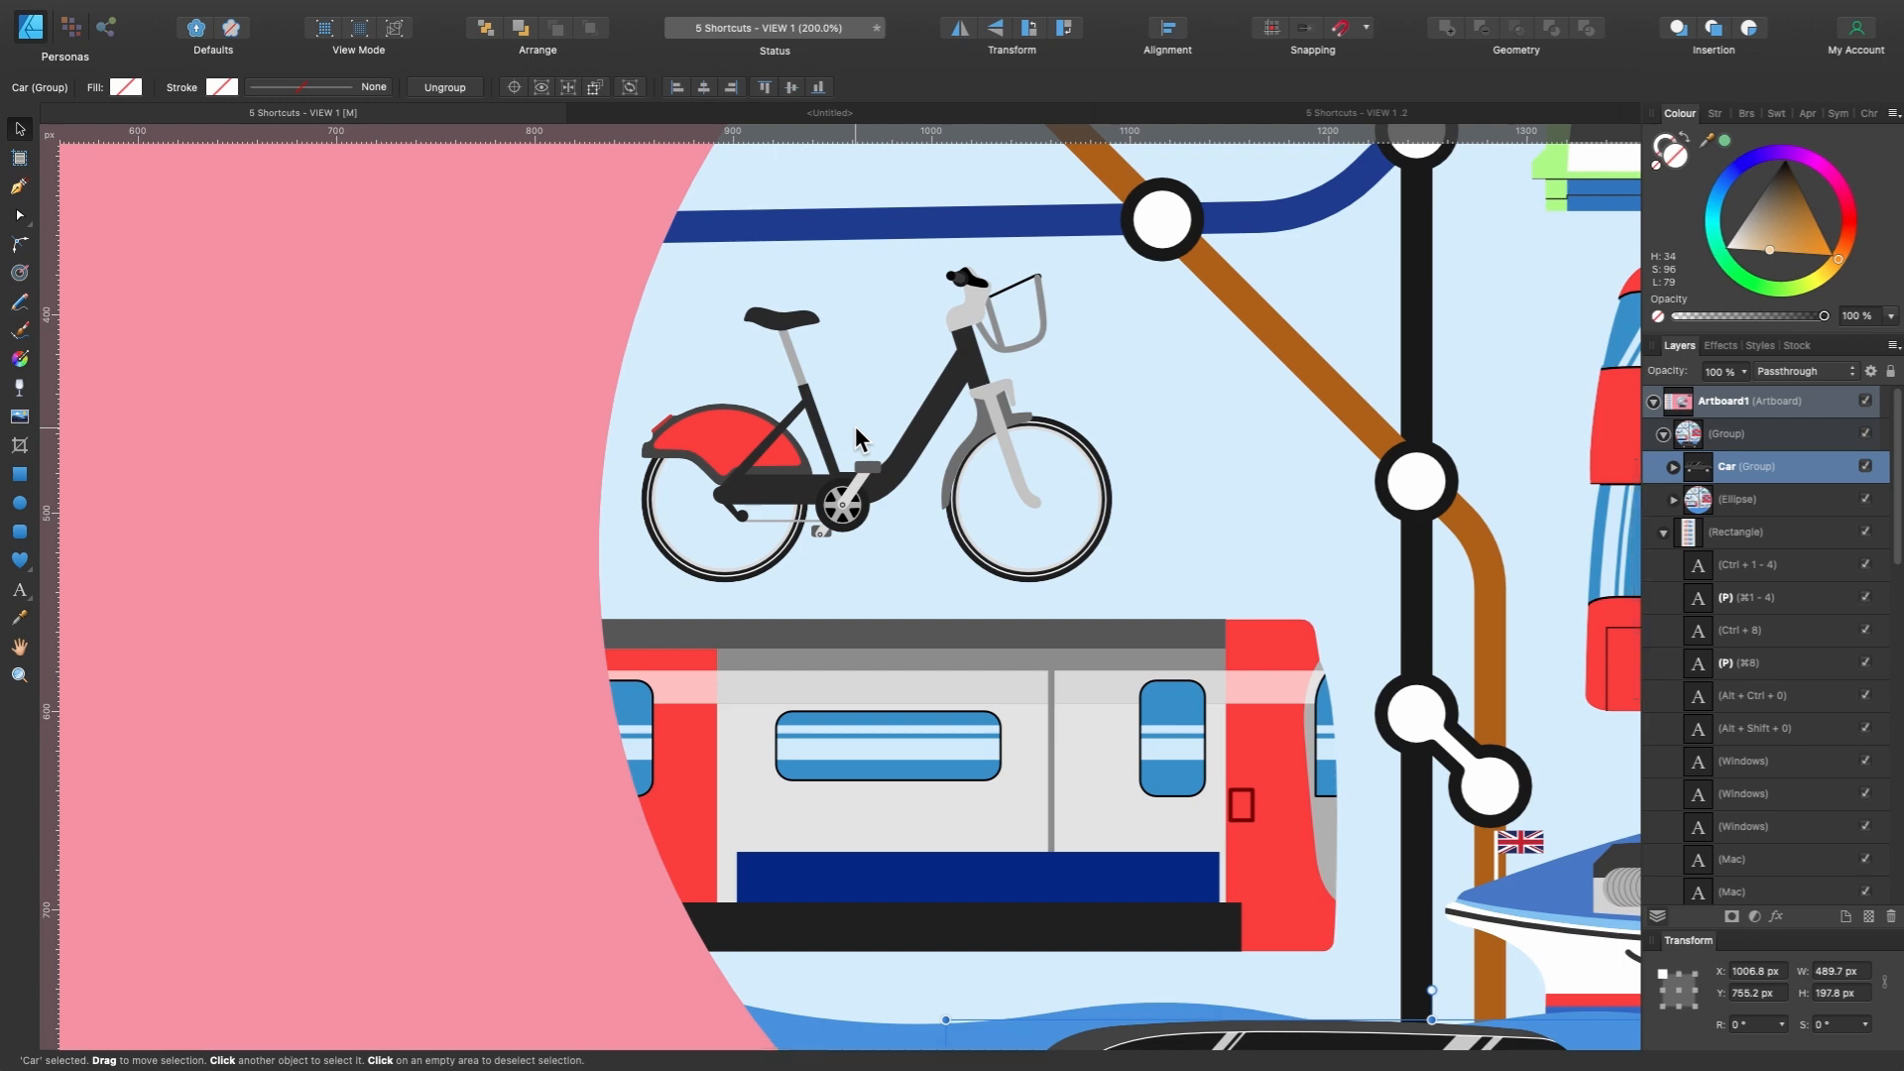
key("super+4")
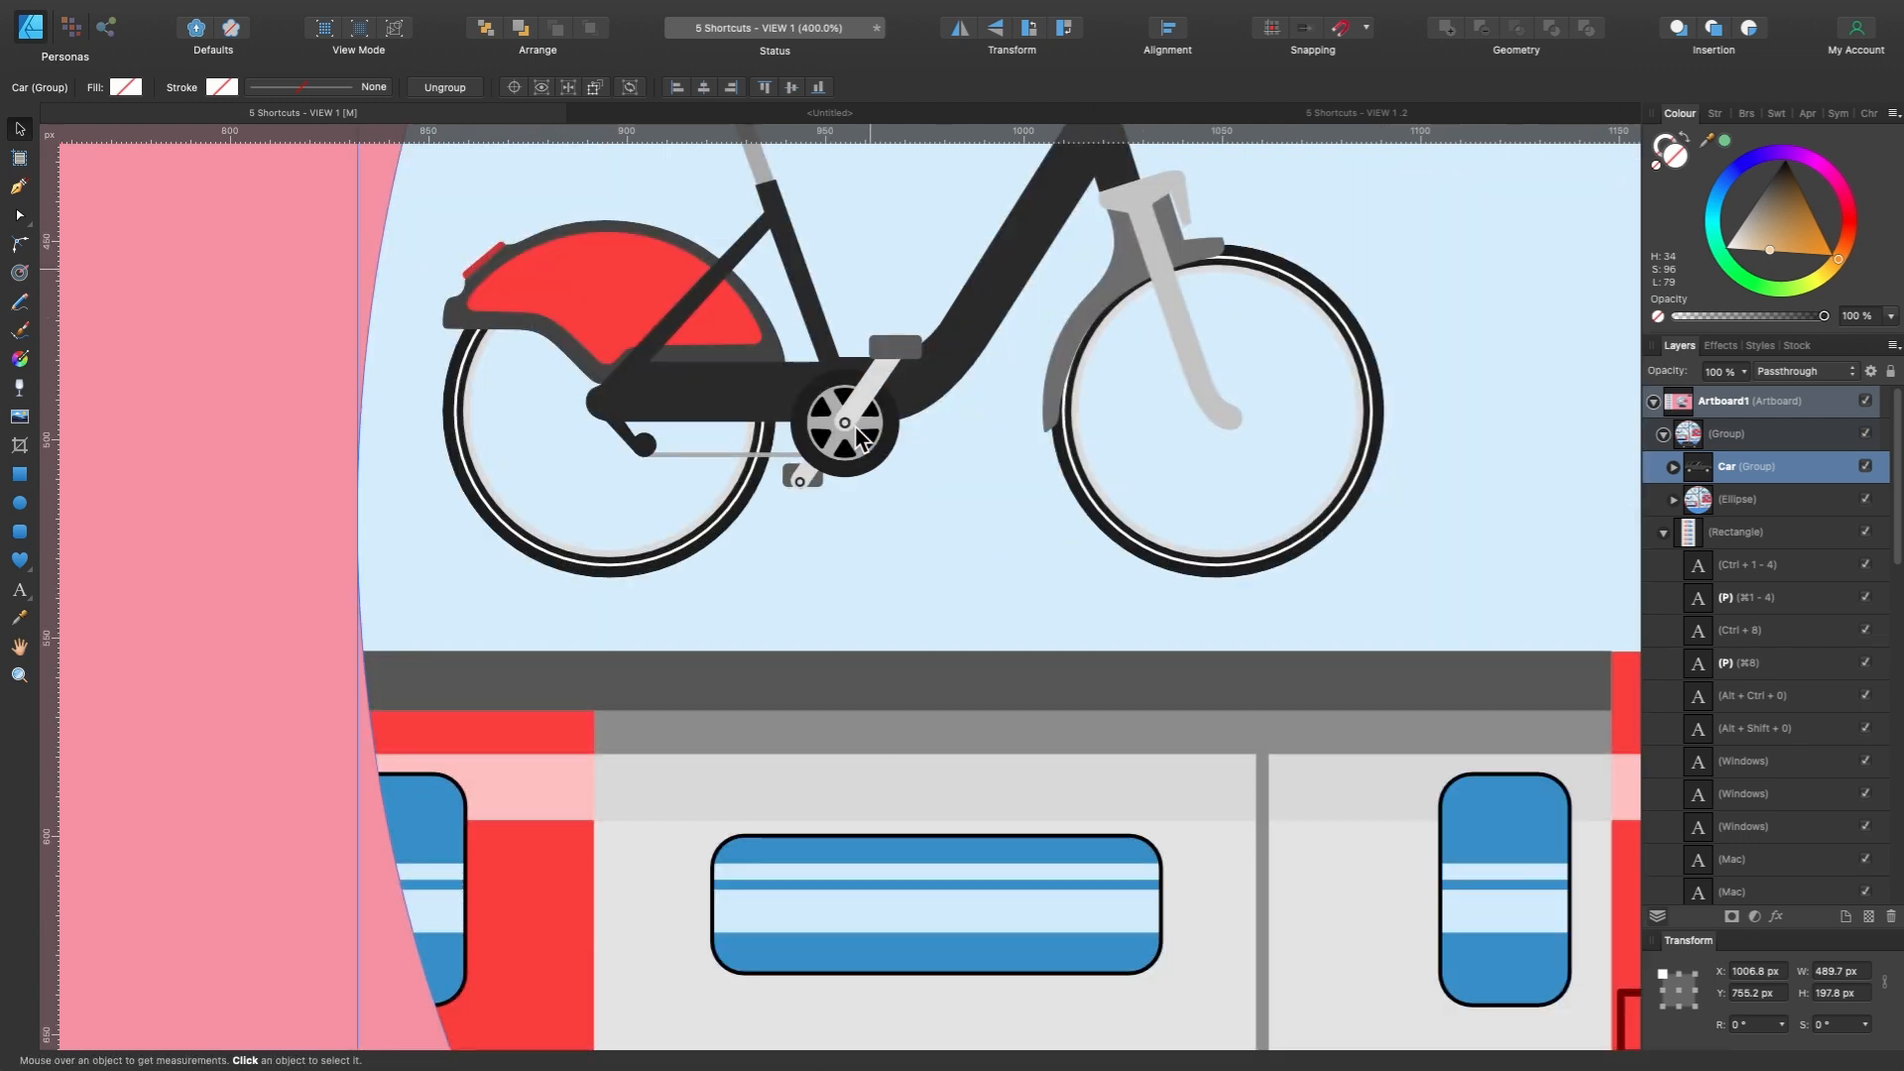
Zoom to actual size, fit the artboard, zoom out to about 63% and zoom to actual size again.
key("super+8")
key("super+0")
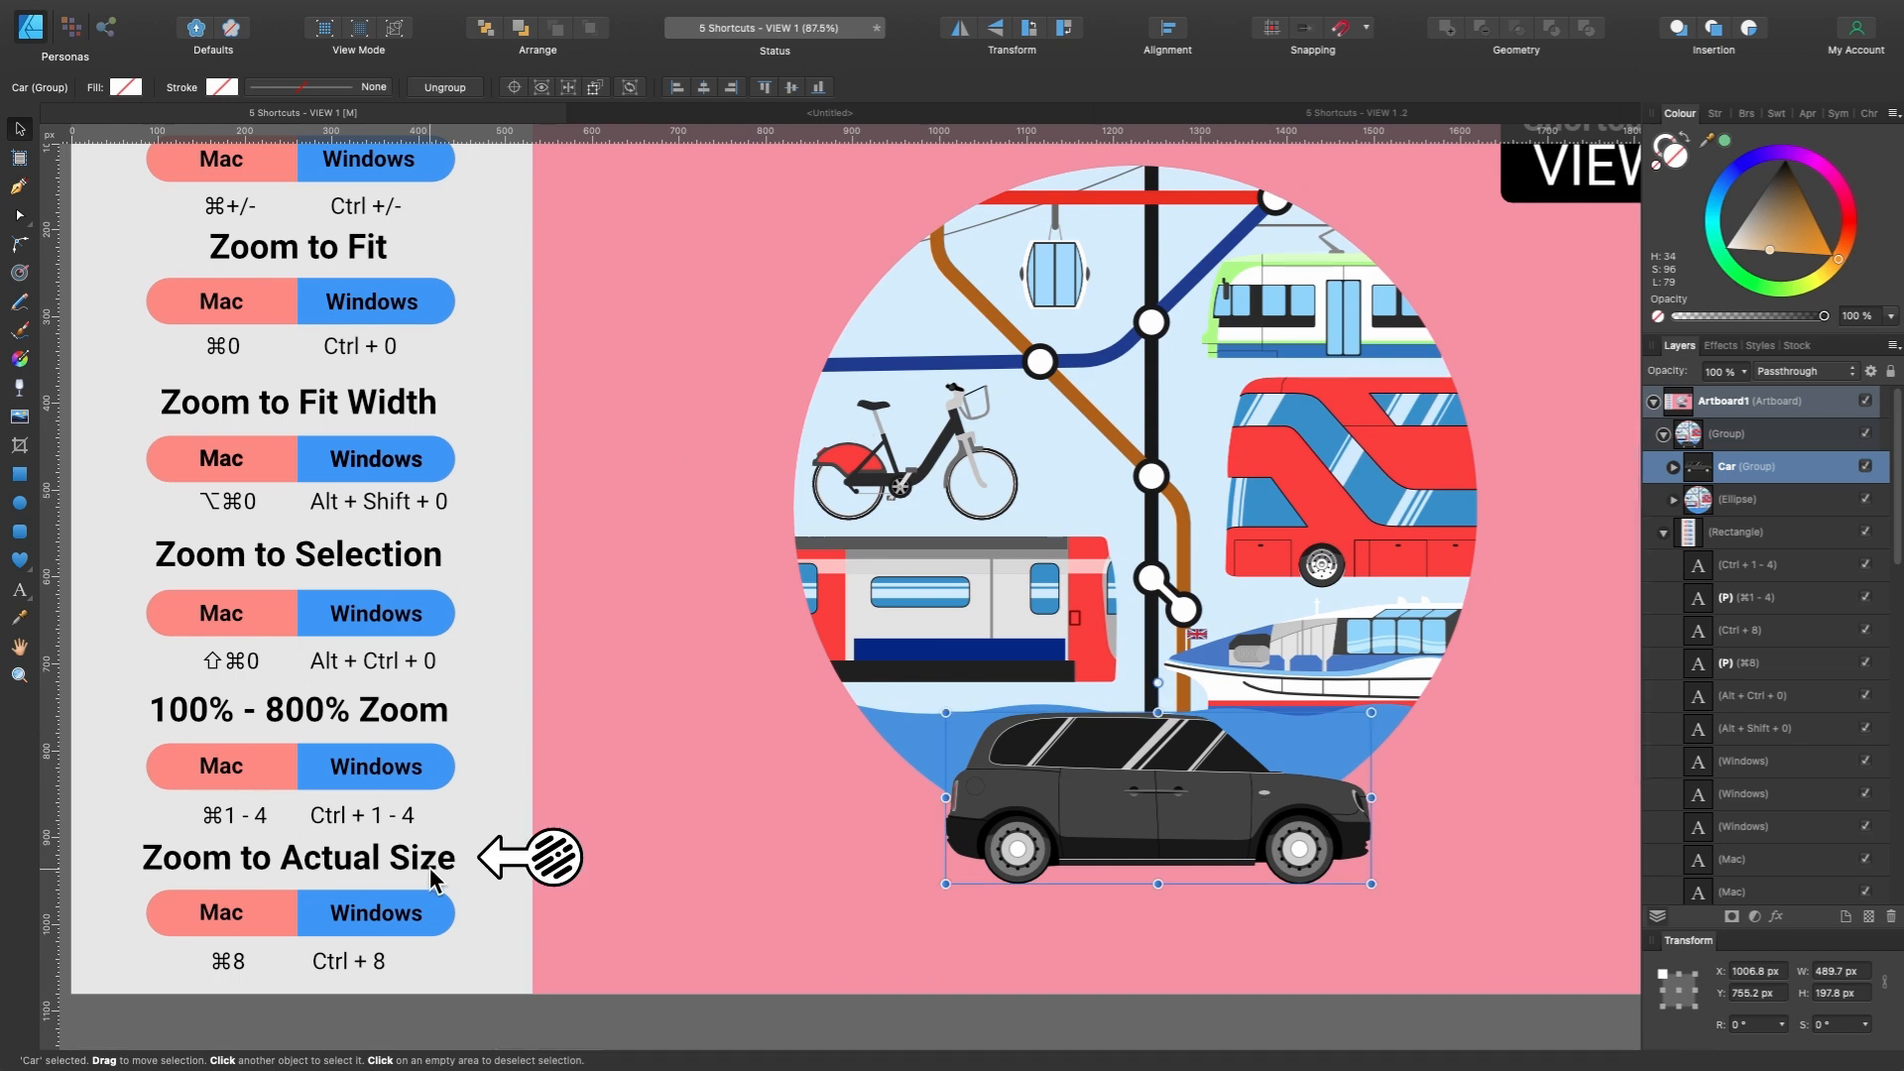
key("super+minus")
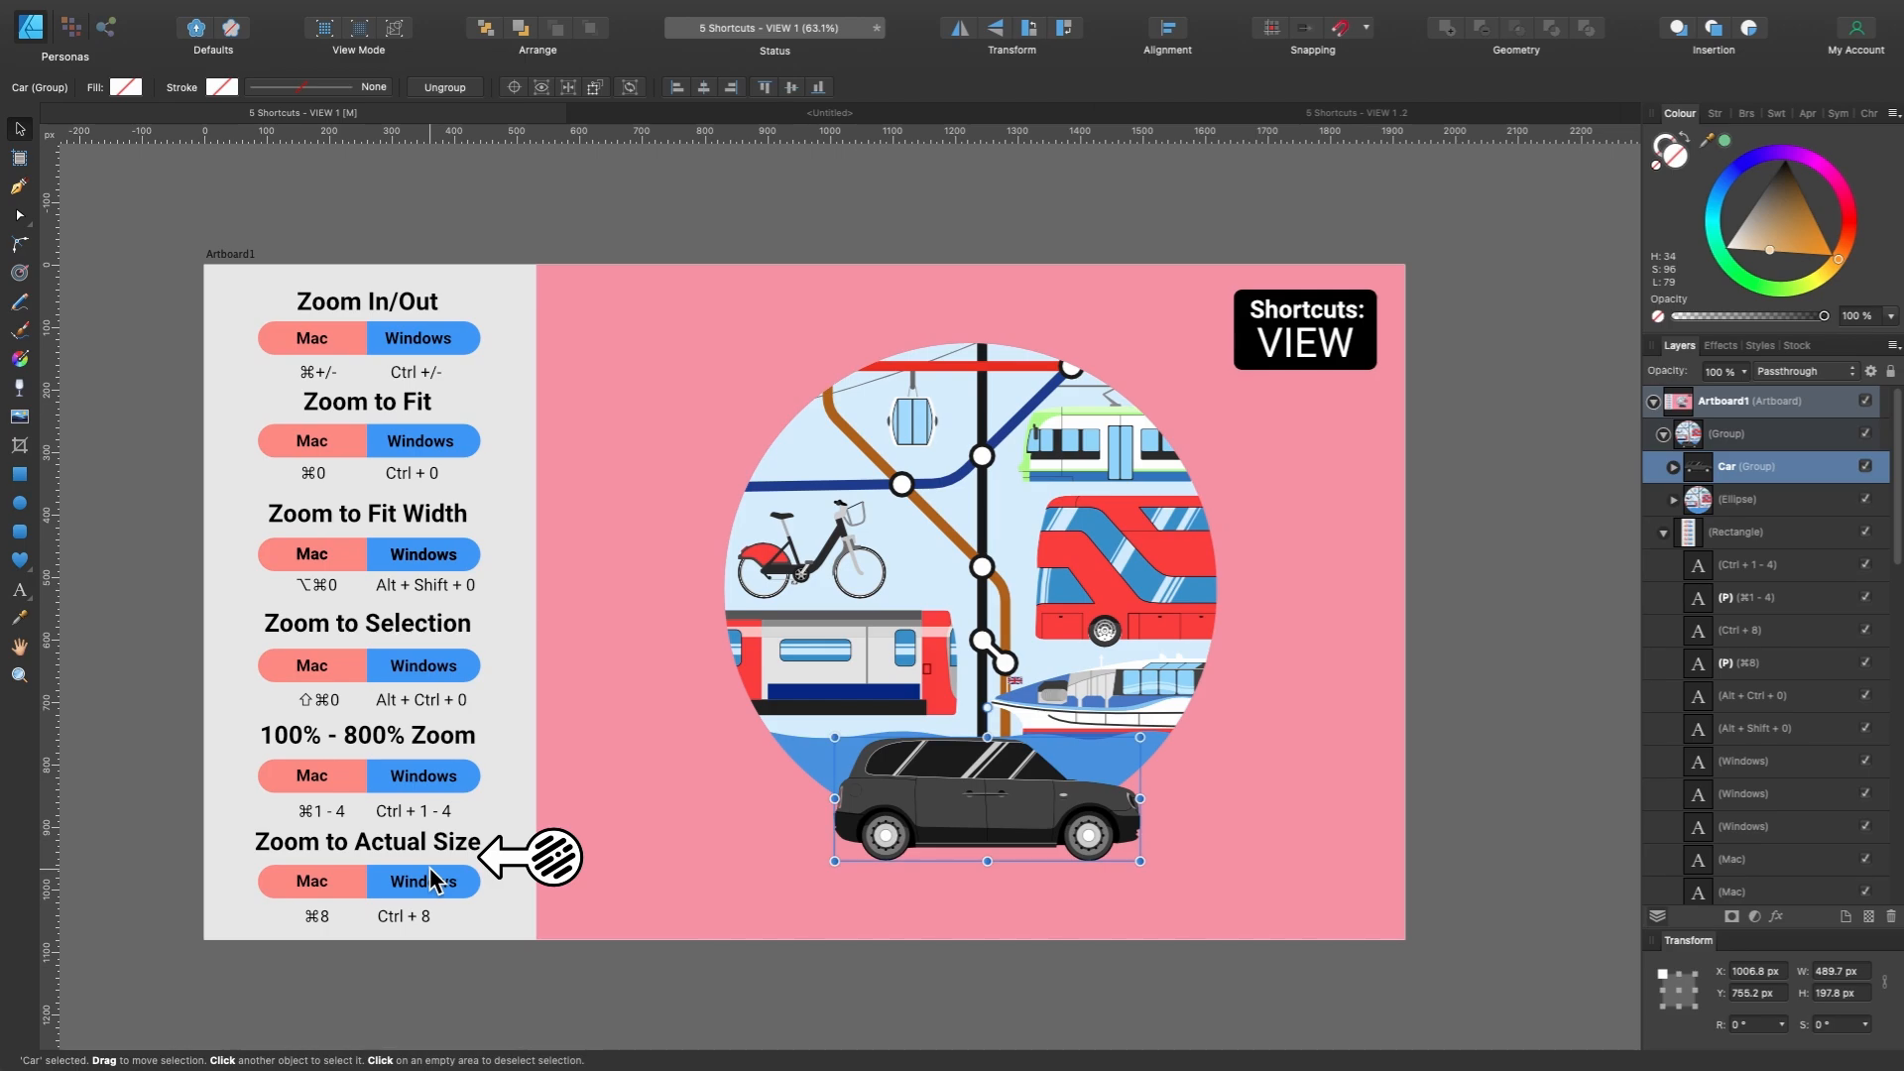
key("super+8")
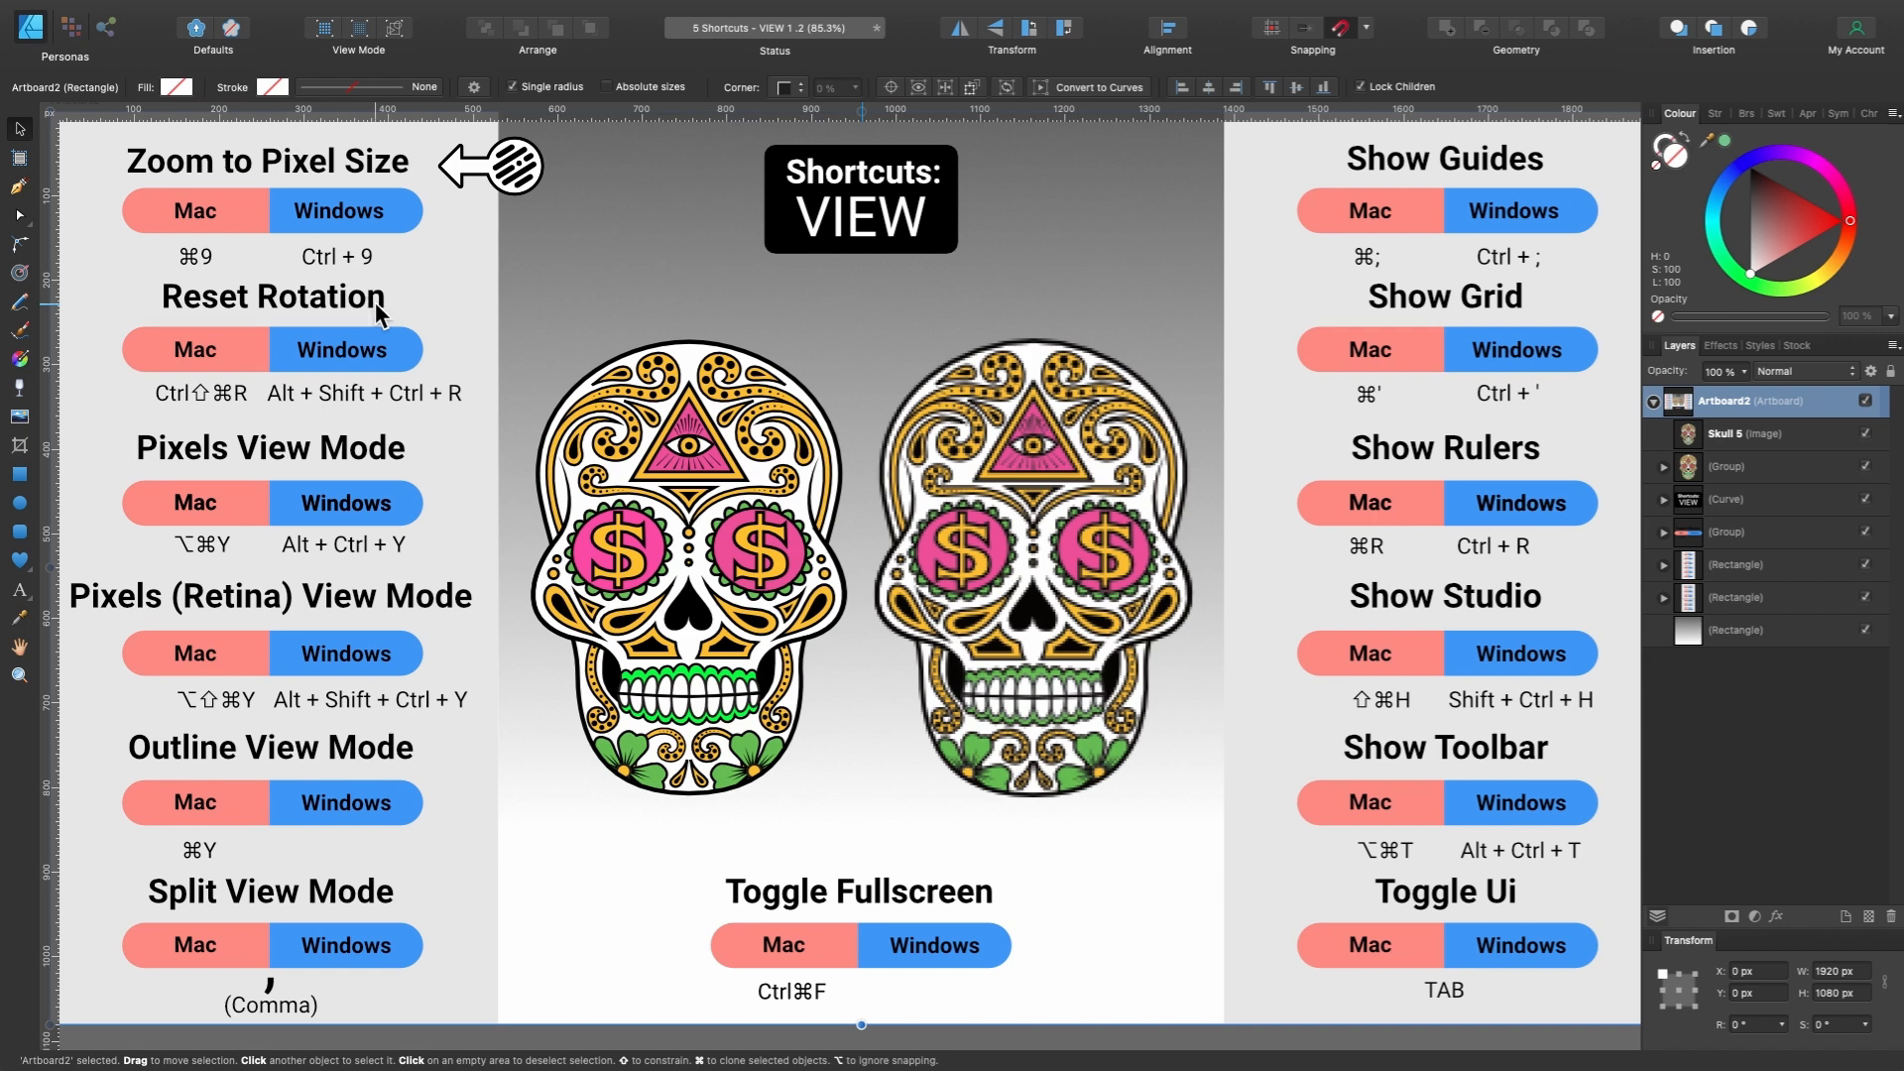
In the 5 Shortcuts - VIEW 1 .2 document, zoom to pixel size and zoom back to fit the artboard.
key("super+9")
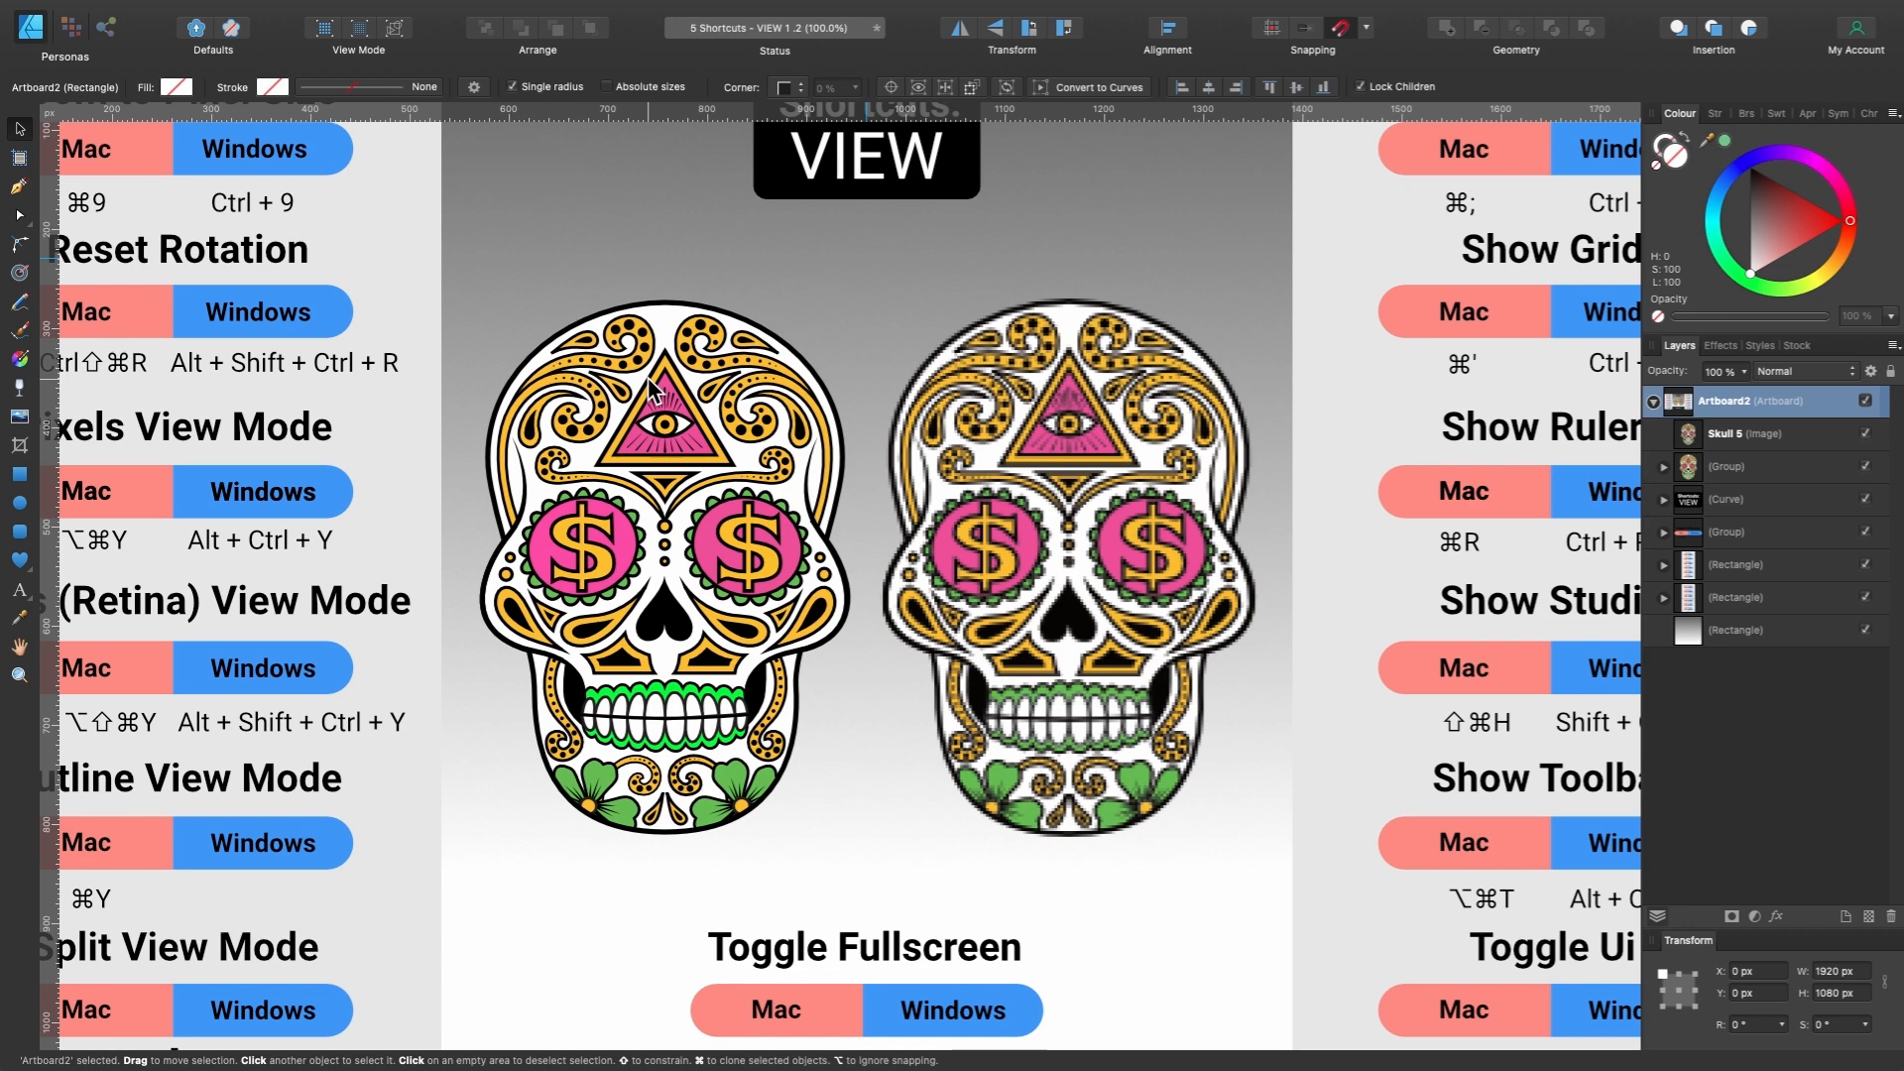
key("super+0")
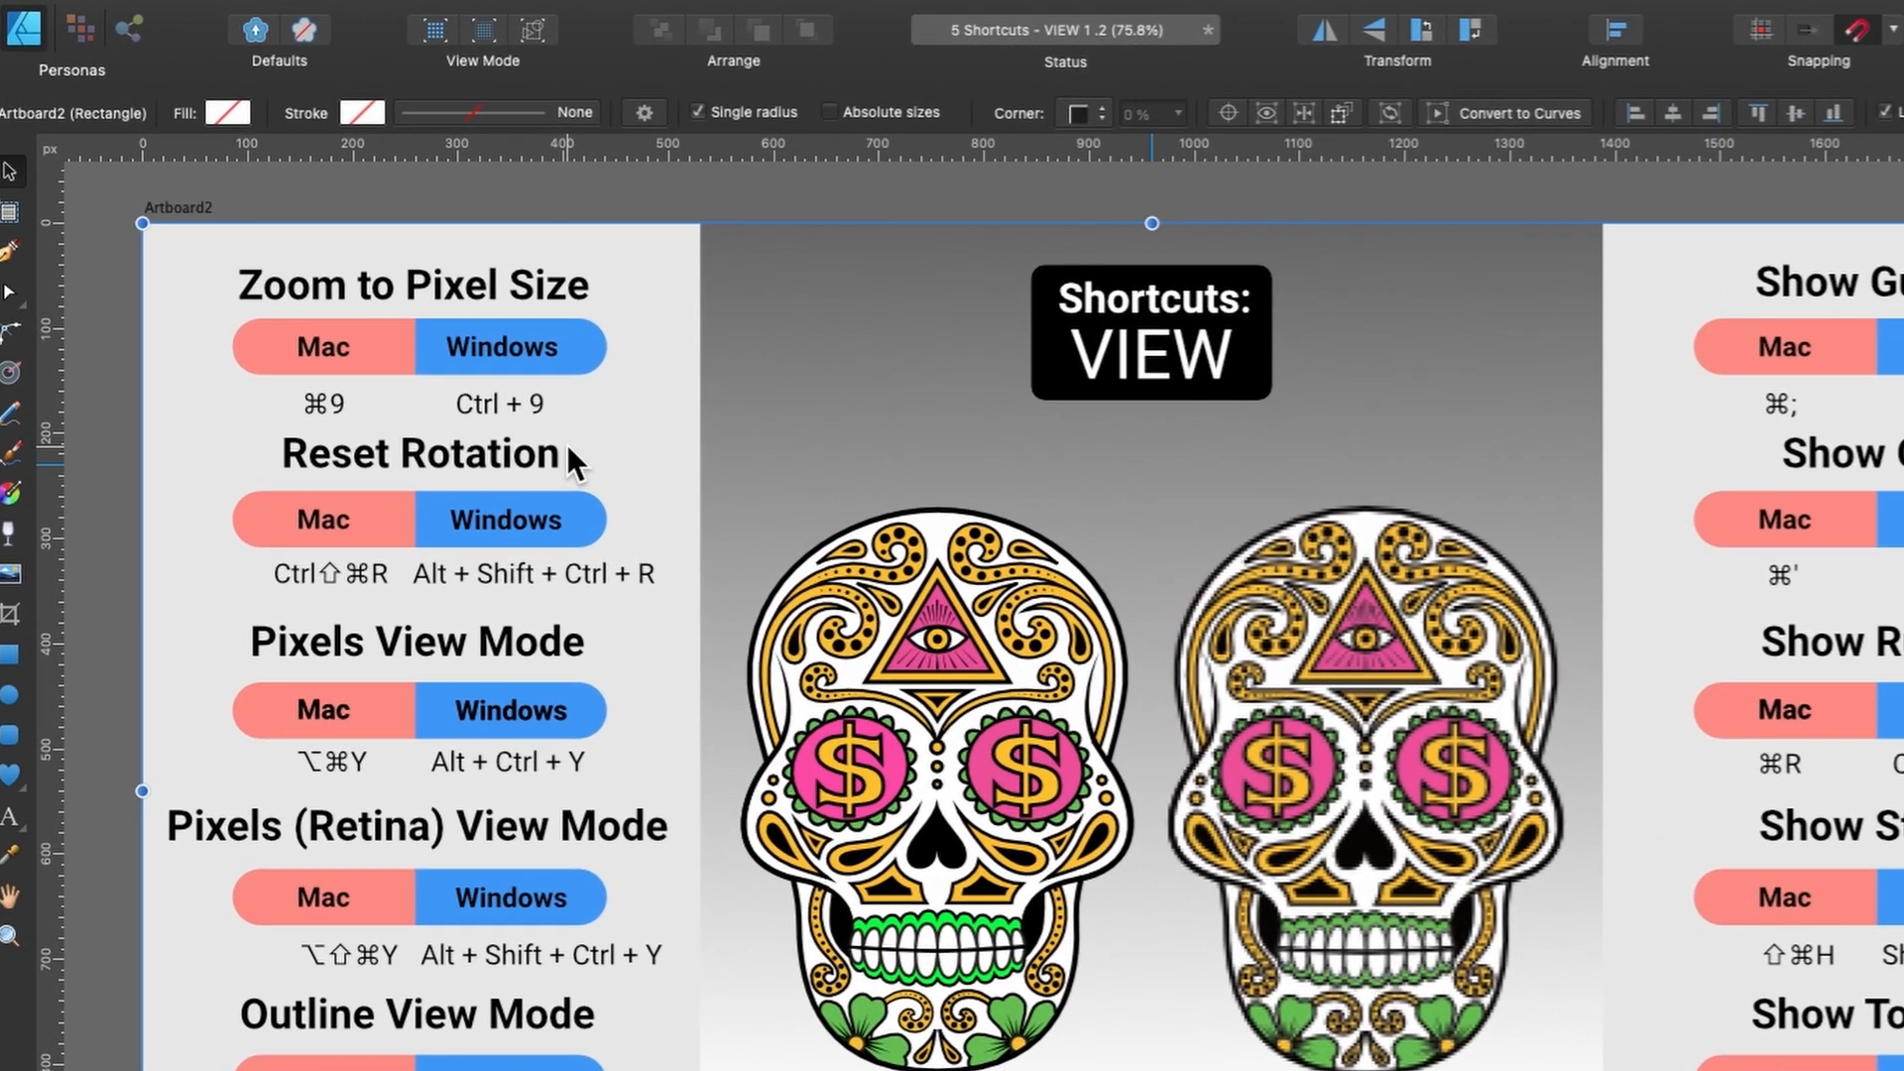
Check whether the Reset Rotation view command has a shortcut assigned.
mouse_move(525, 3)
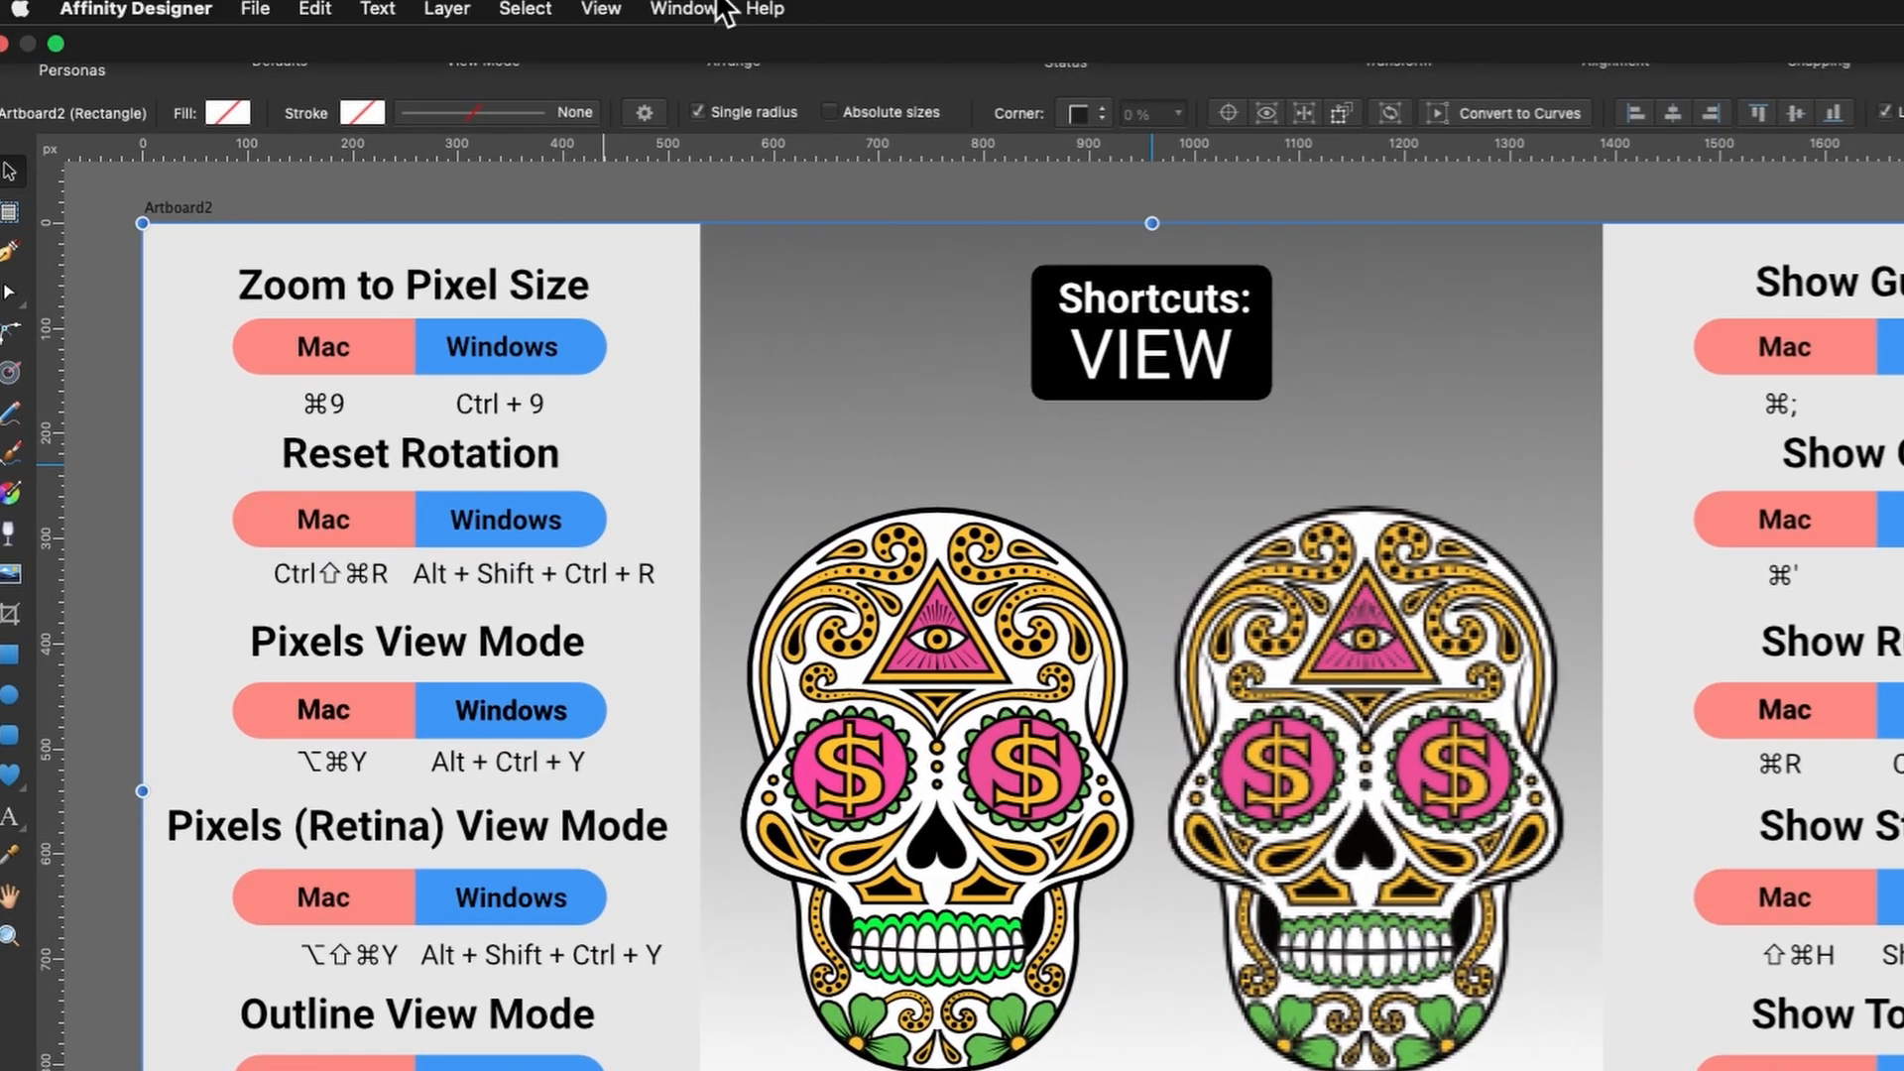
left_click(617, 10)
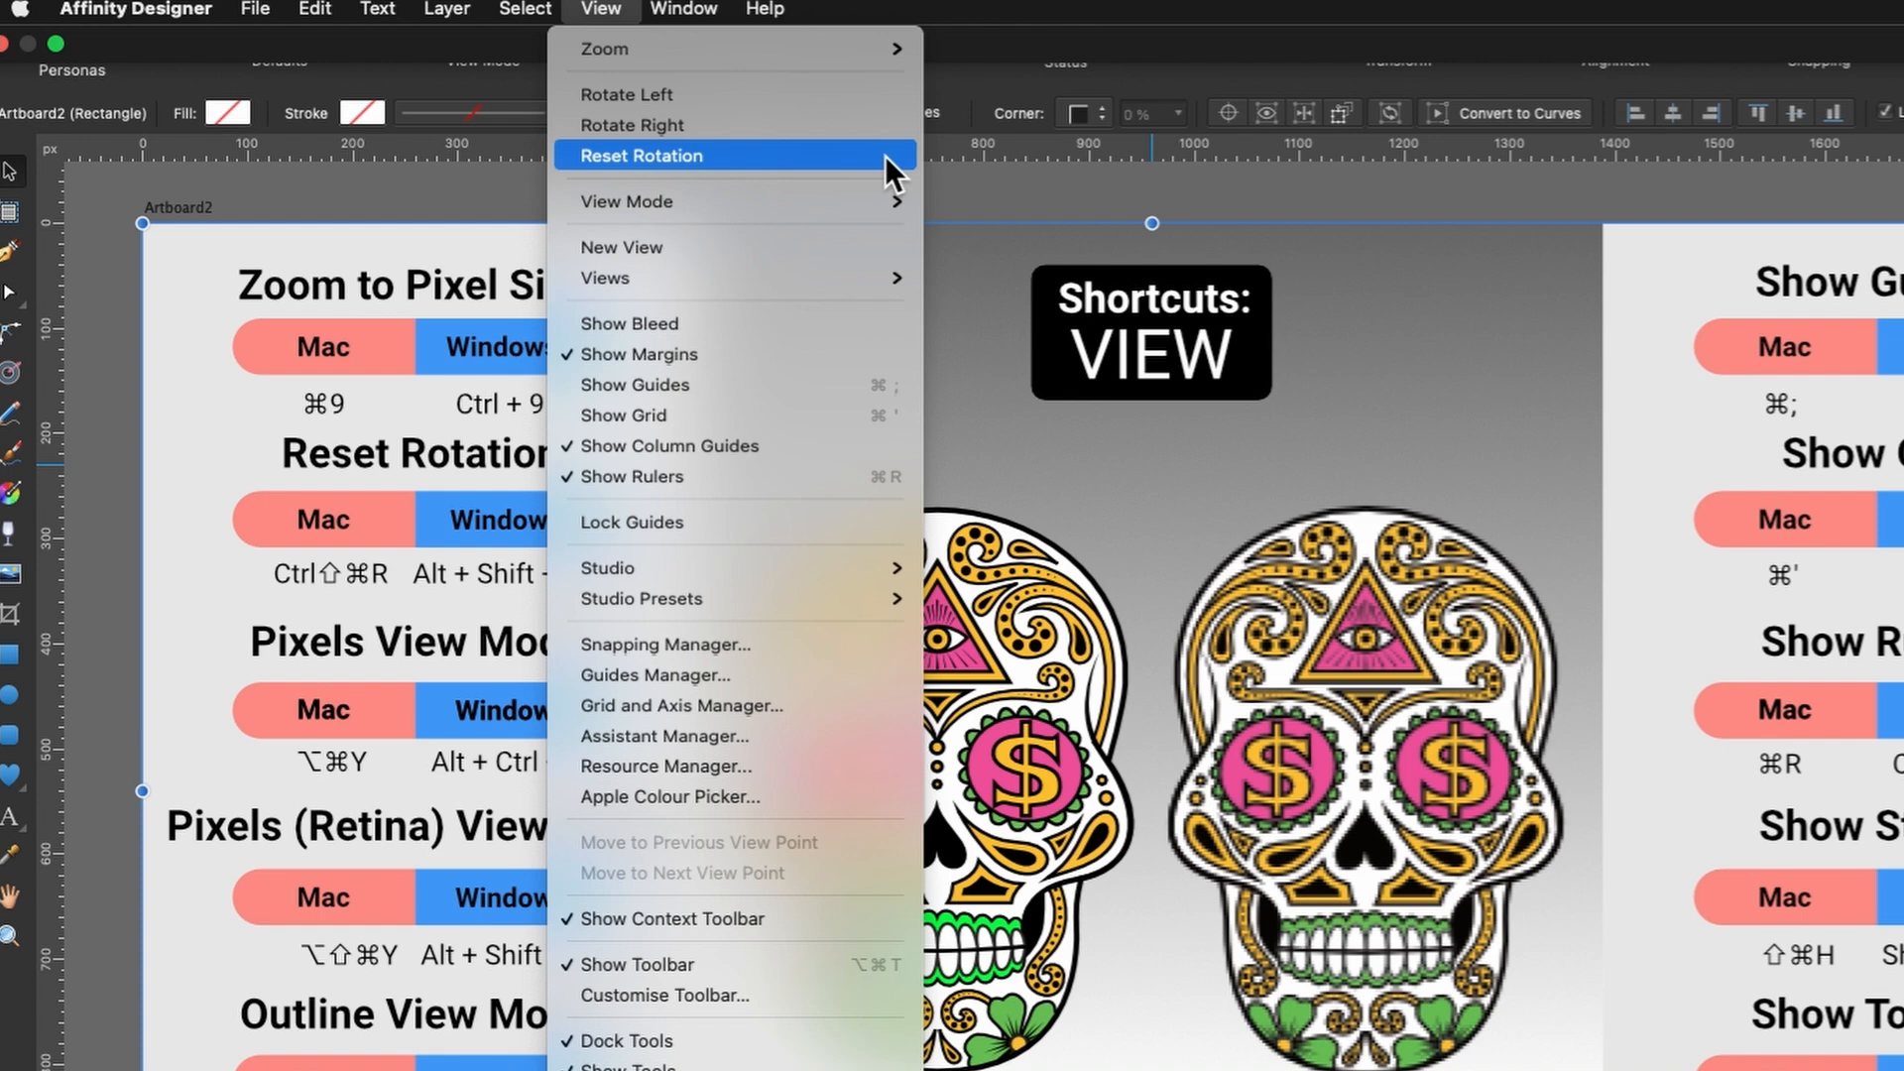
left_click(972, 44)
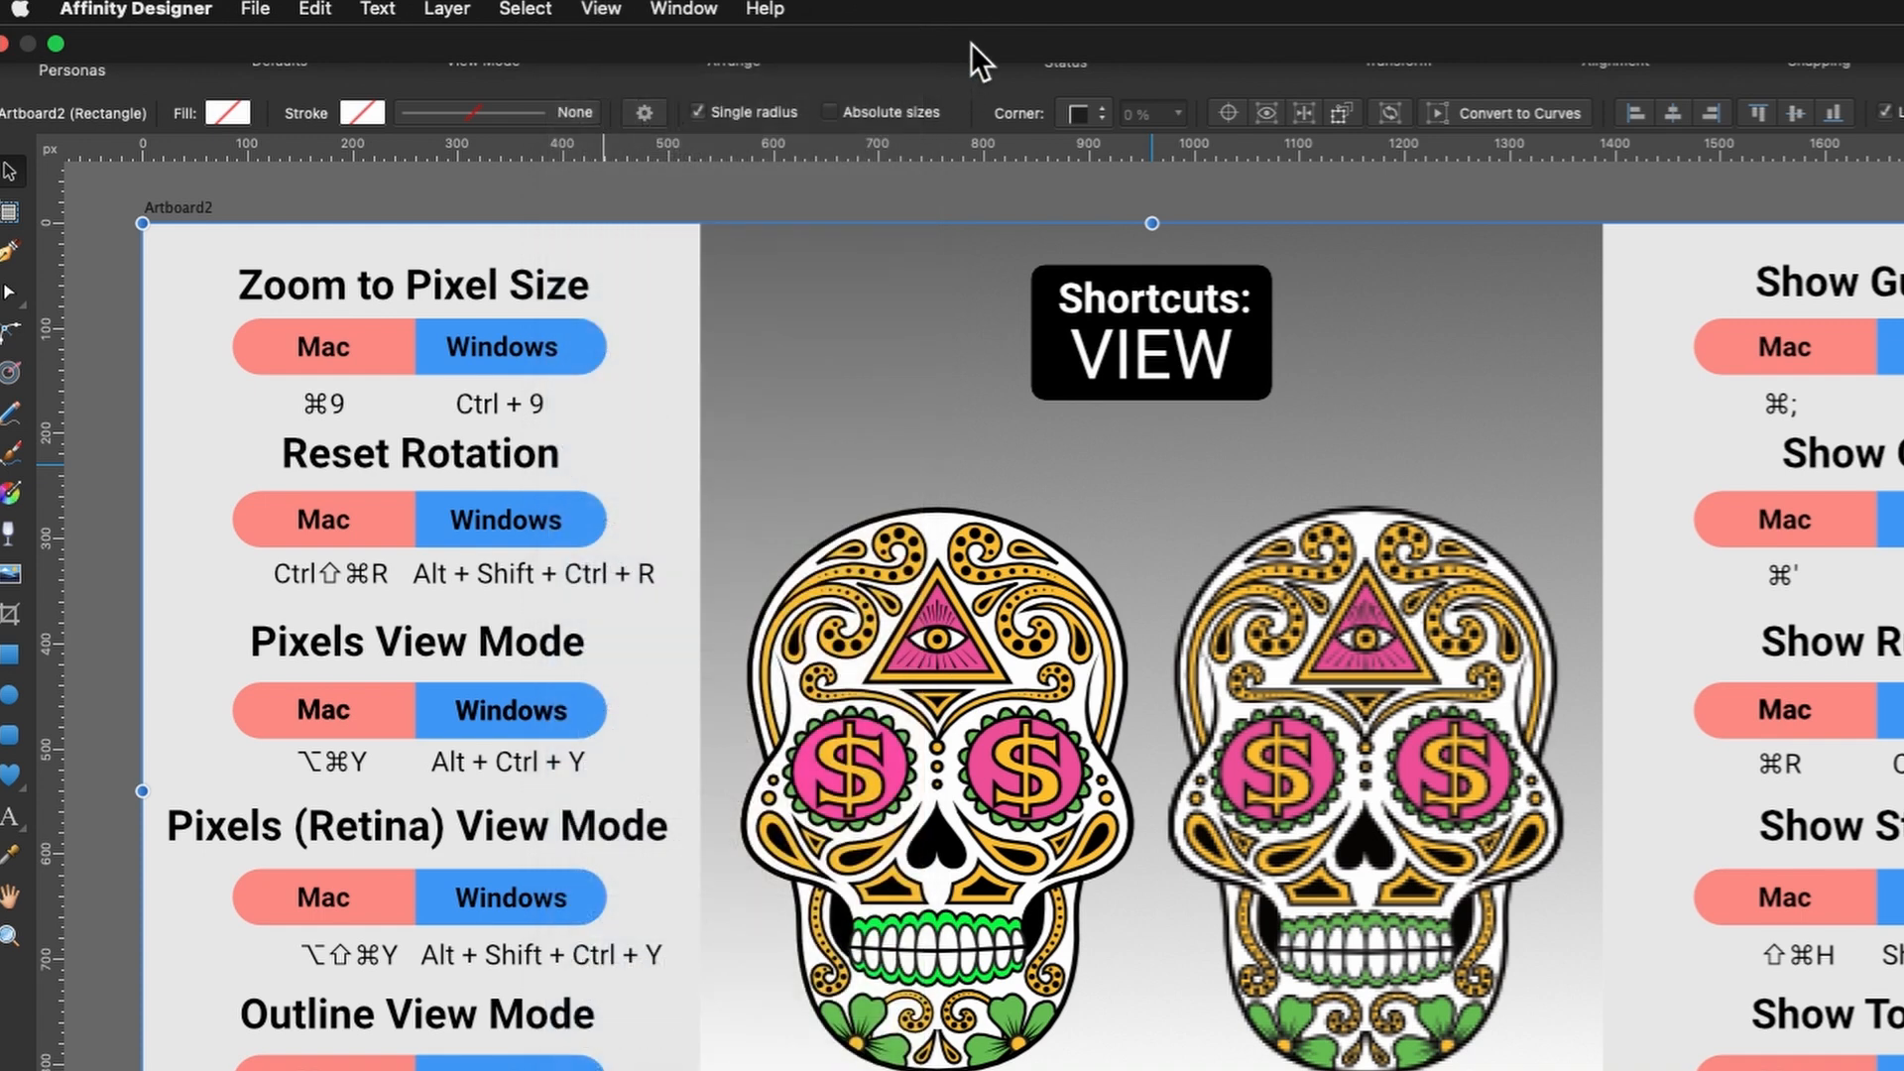
Open the keyboard shortcut preferences for the Designer persona's View commands.
left_click(164, 7)
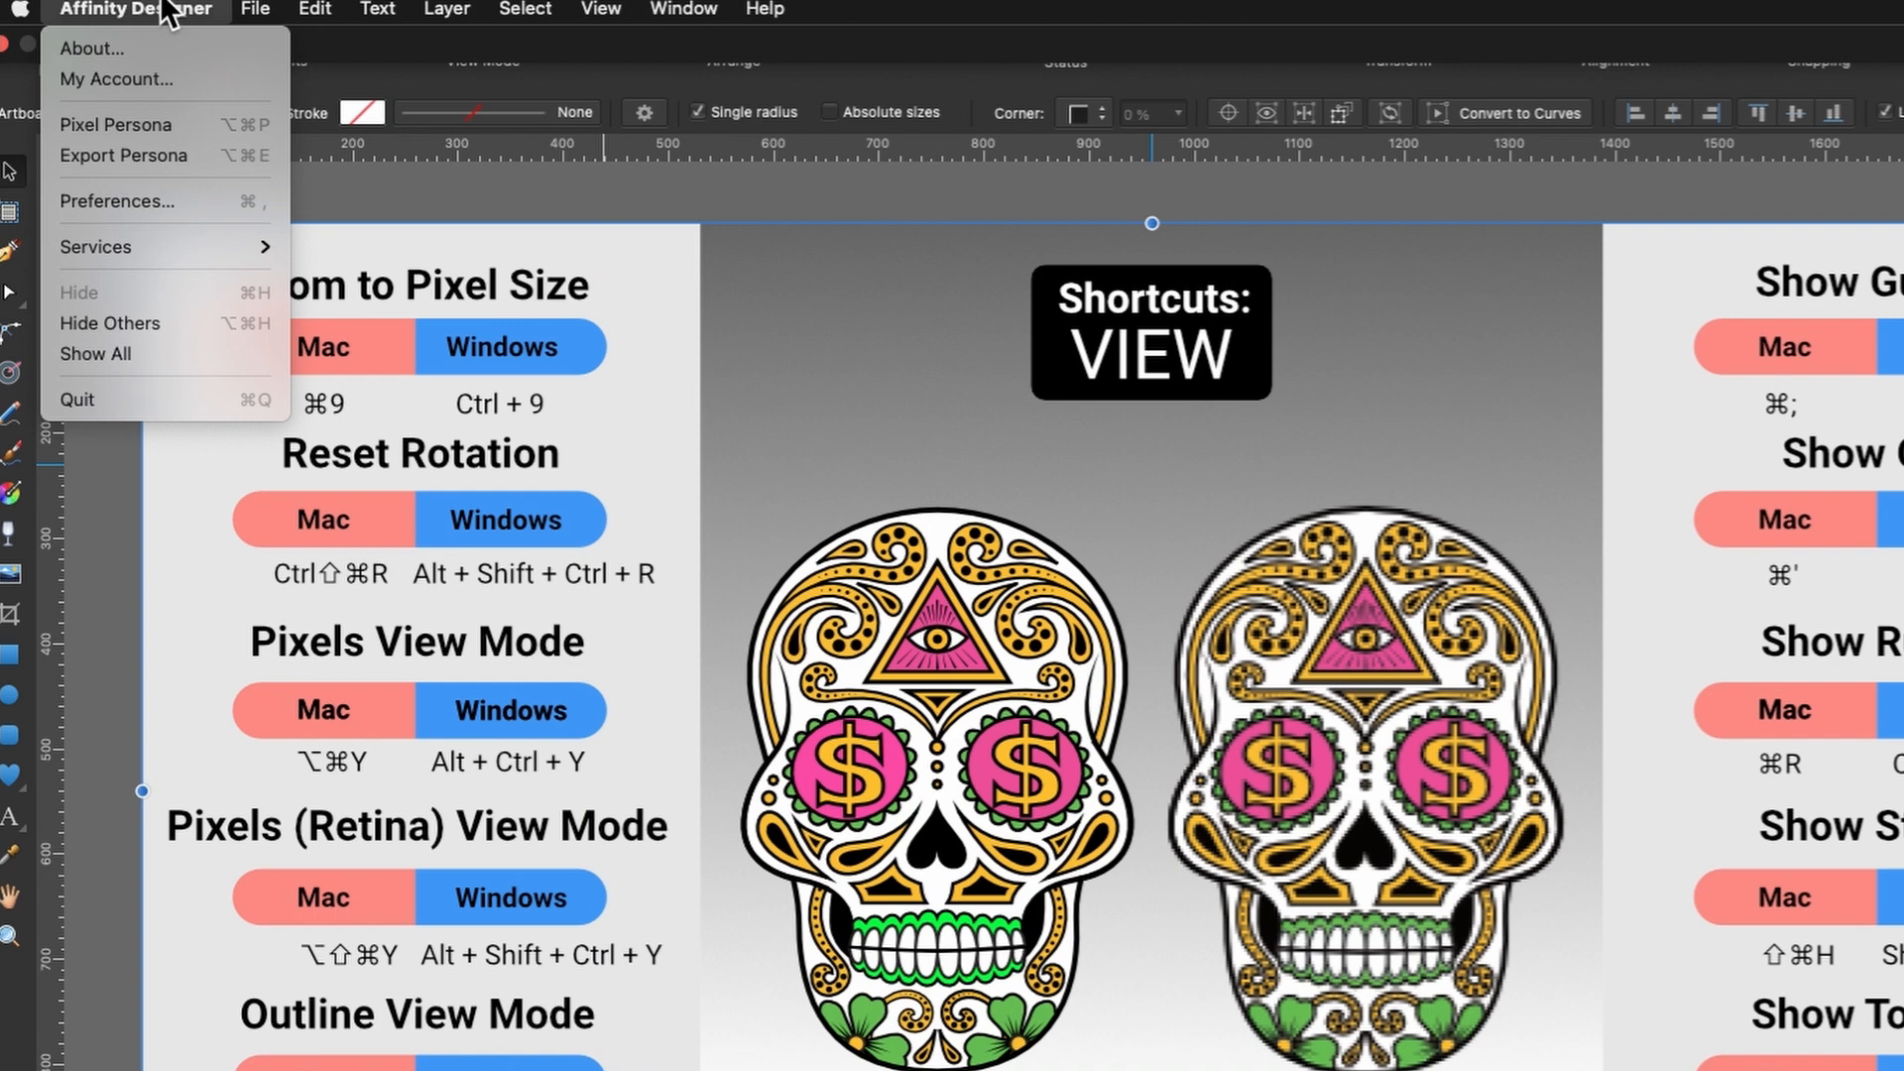
left_click(175, 202)
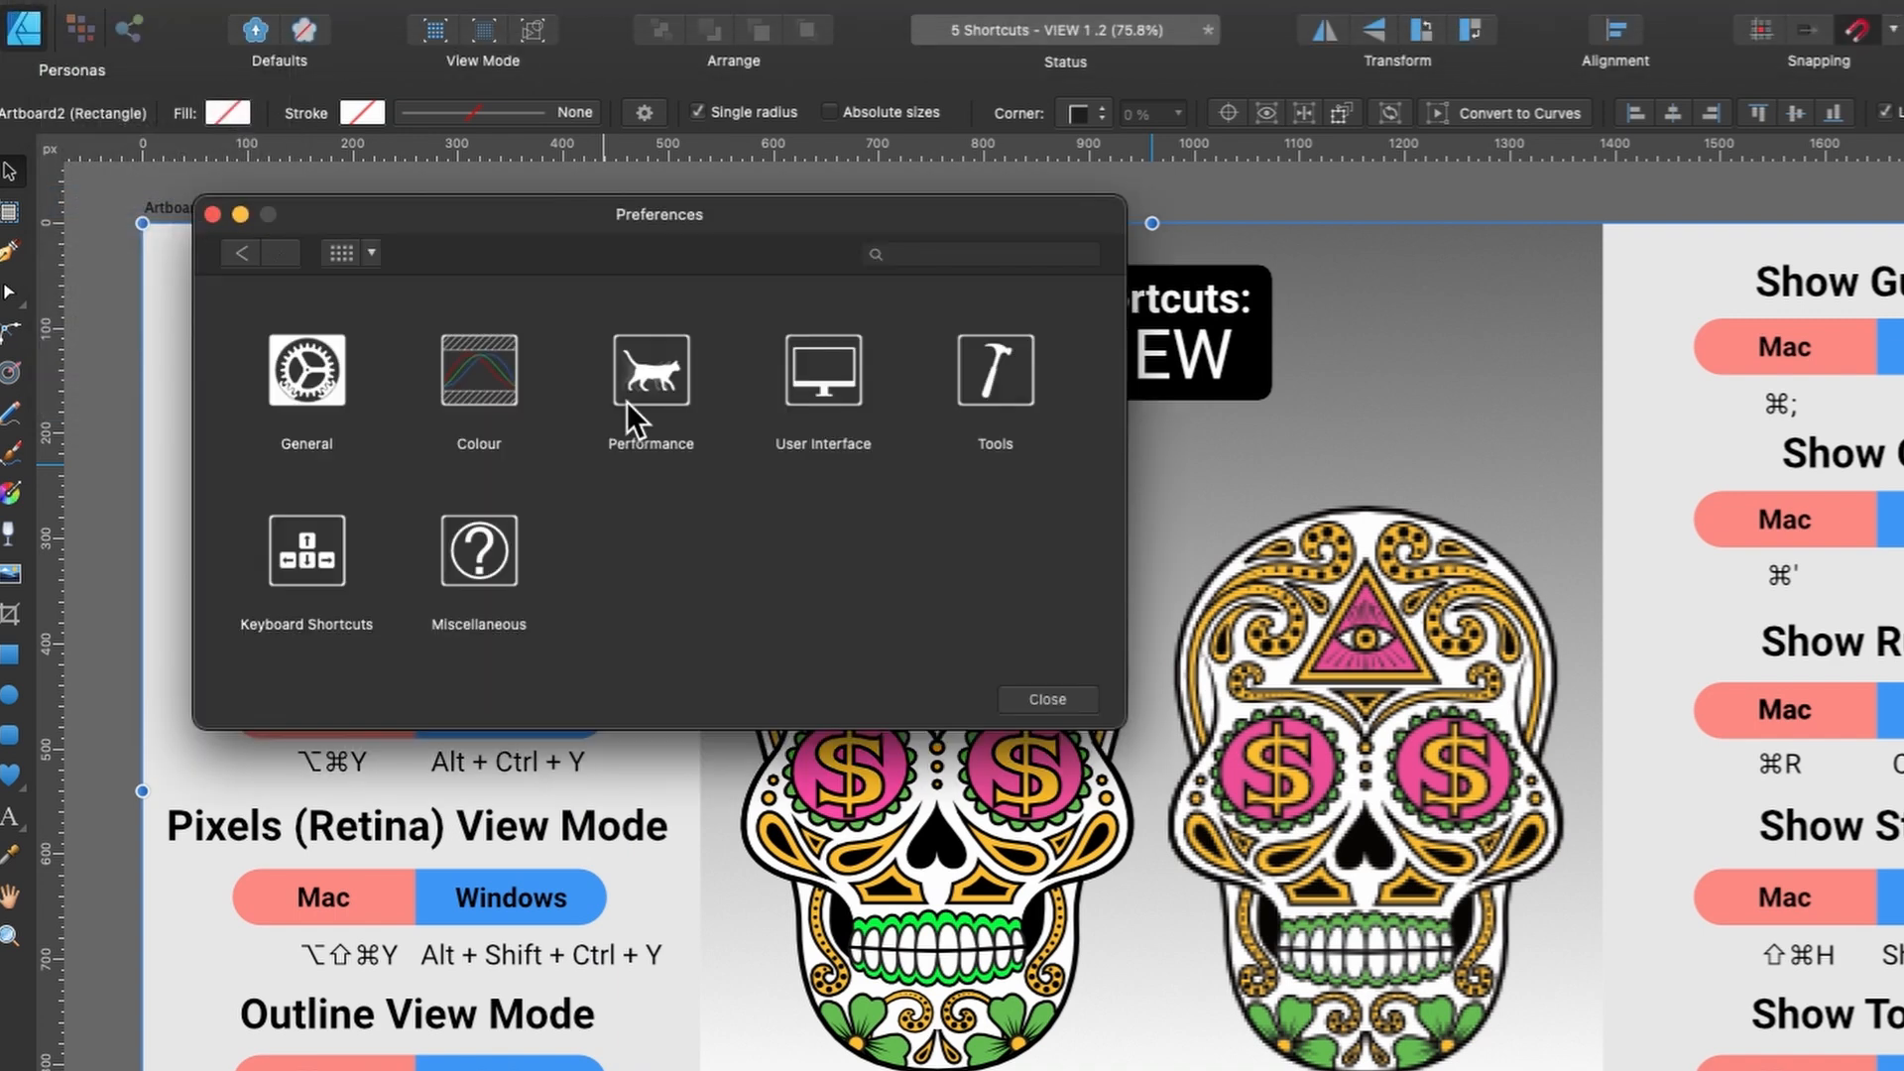
left_click(311, 556)
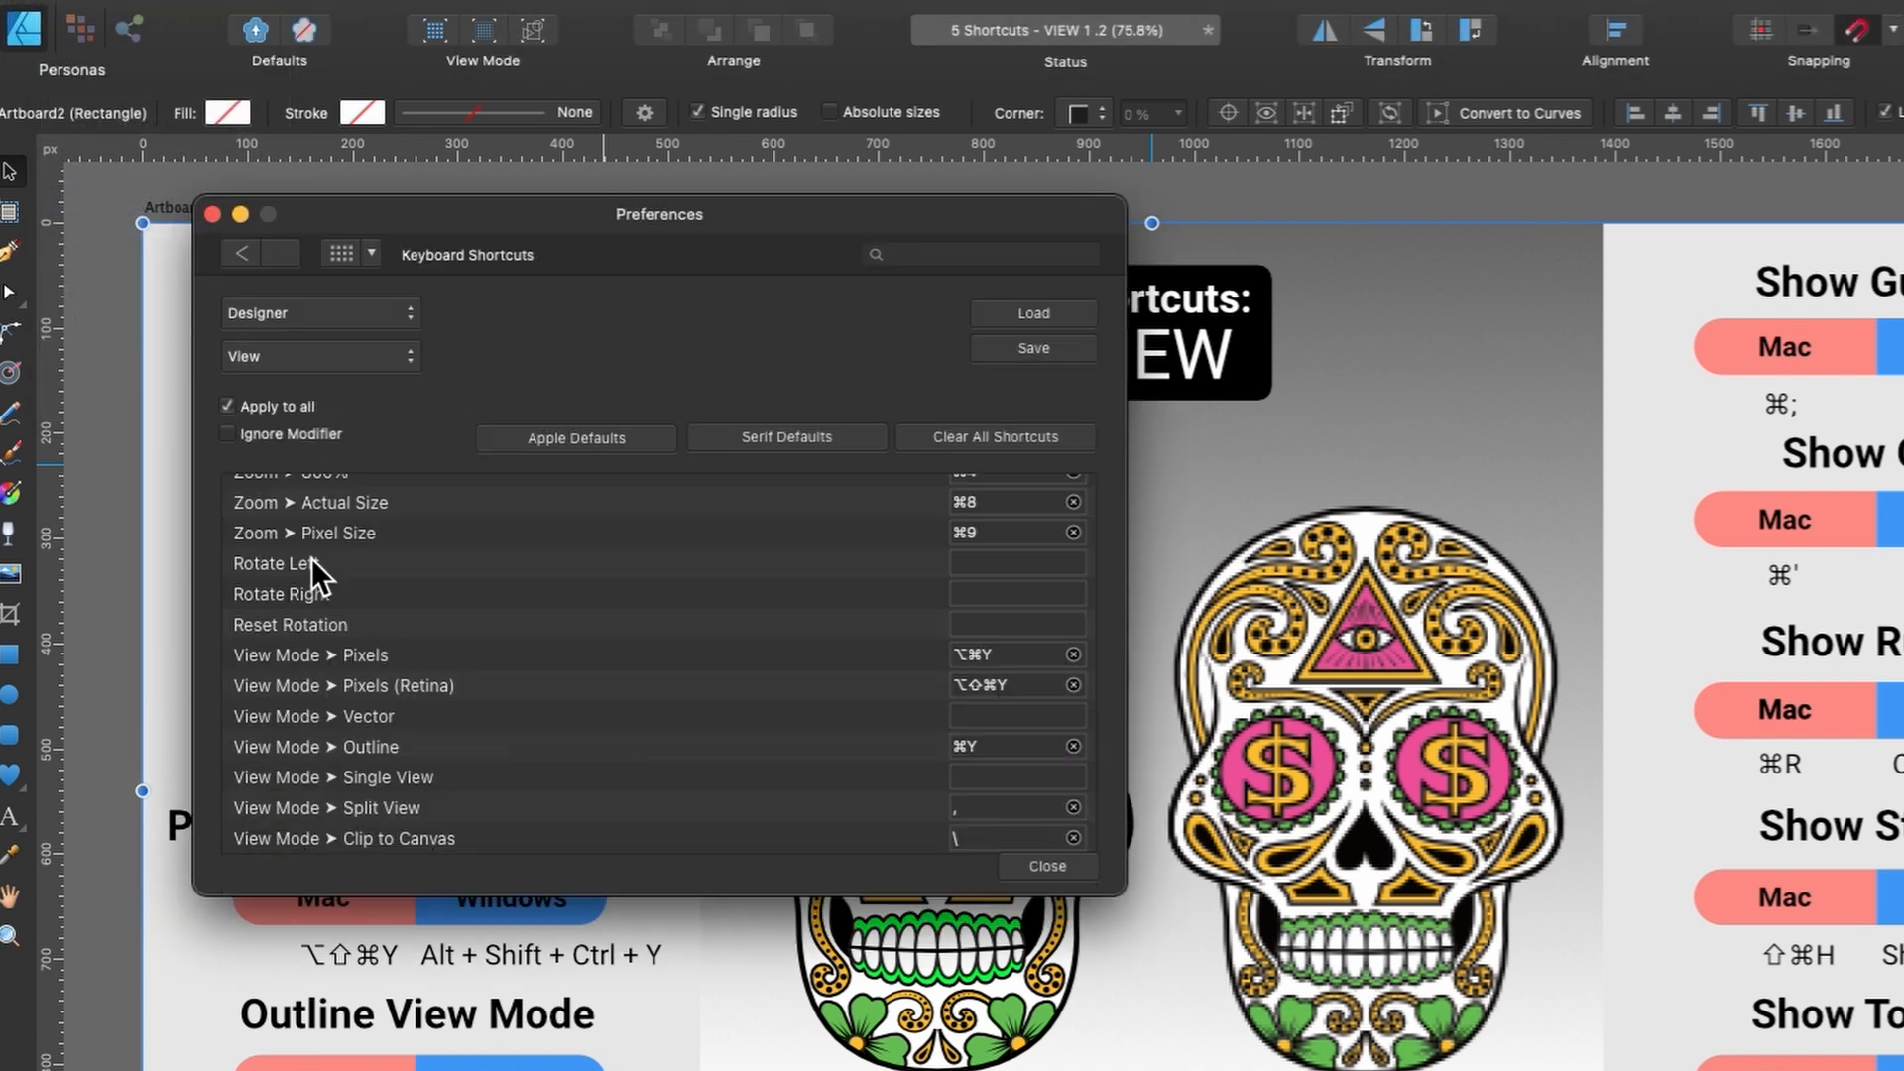
left_click(321, 311)
left_click(369, 310)
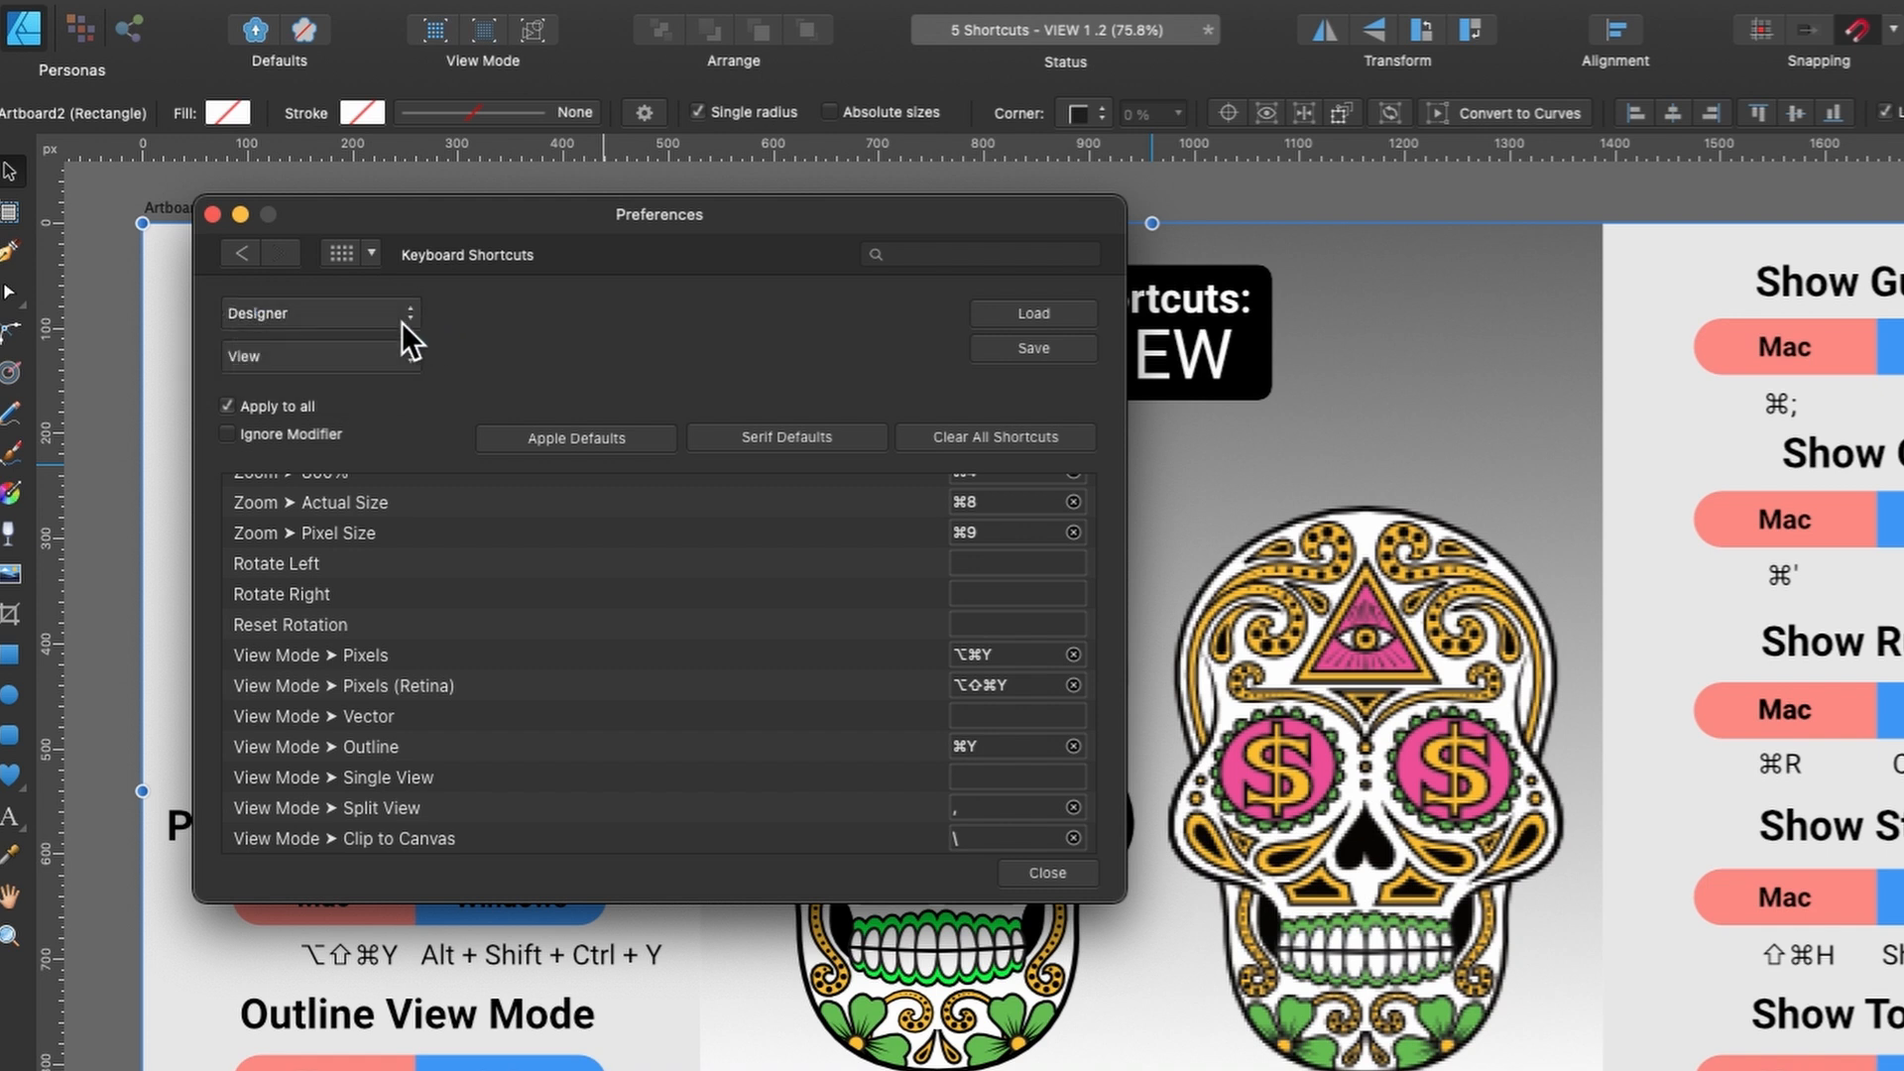
left_click(361, 357)
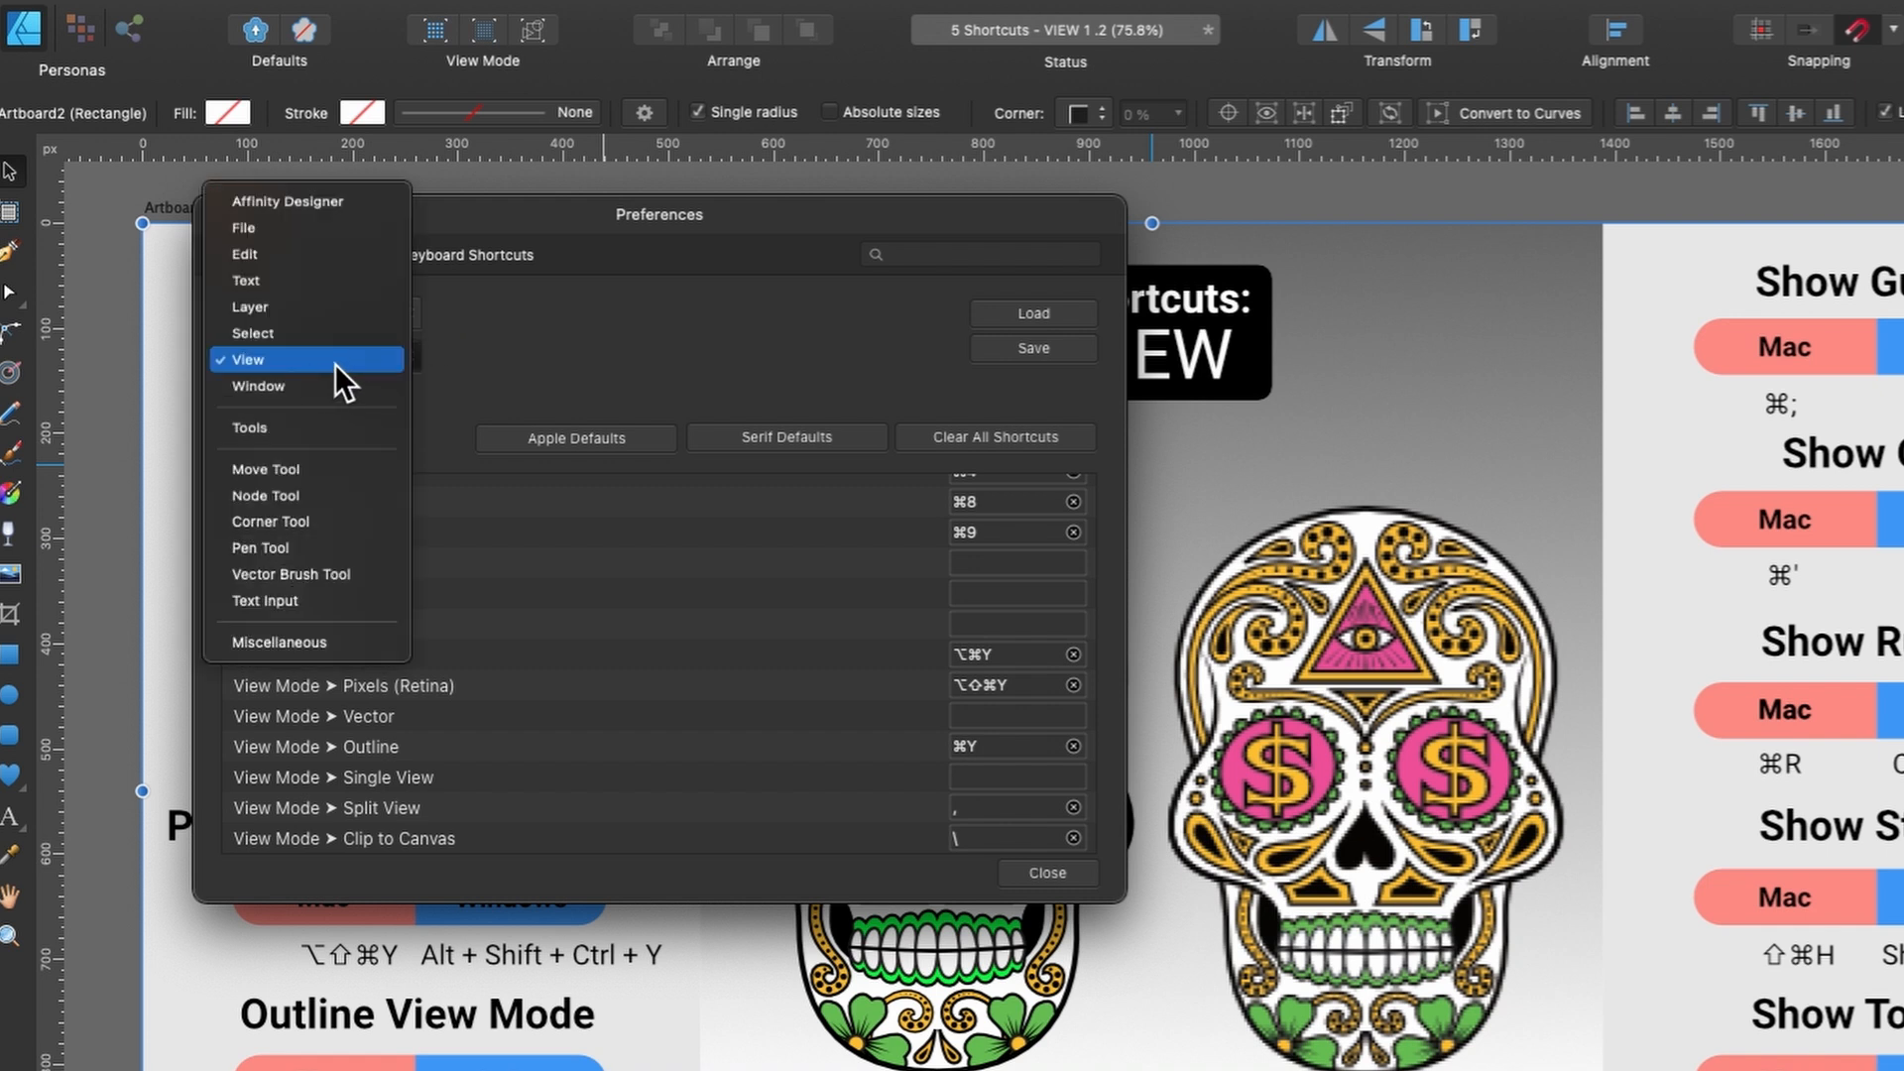
left_click(526, 371)
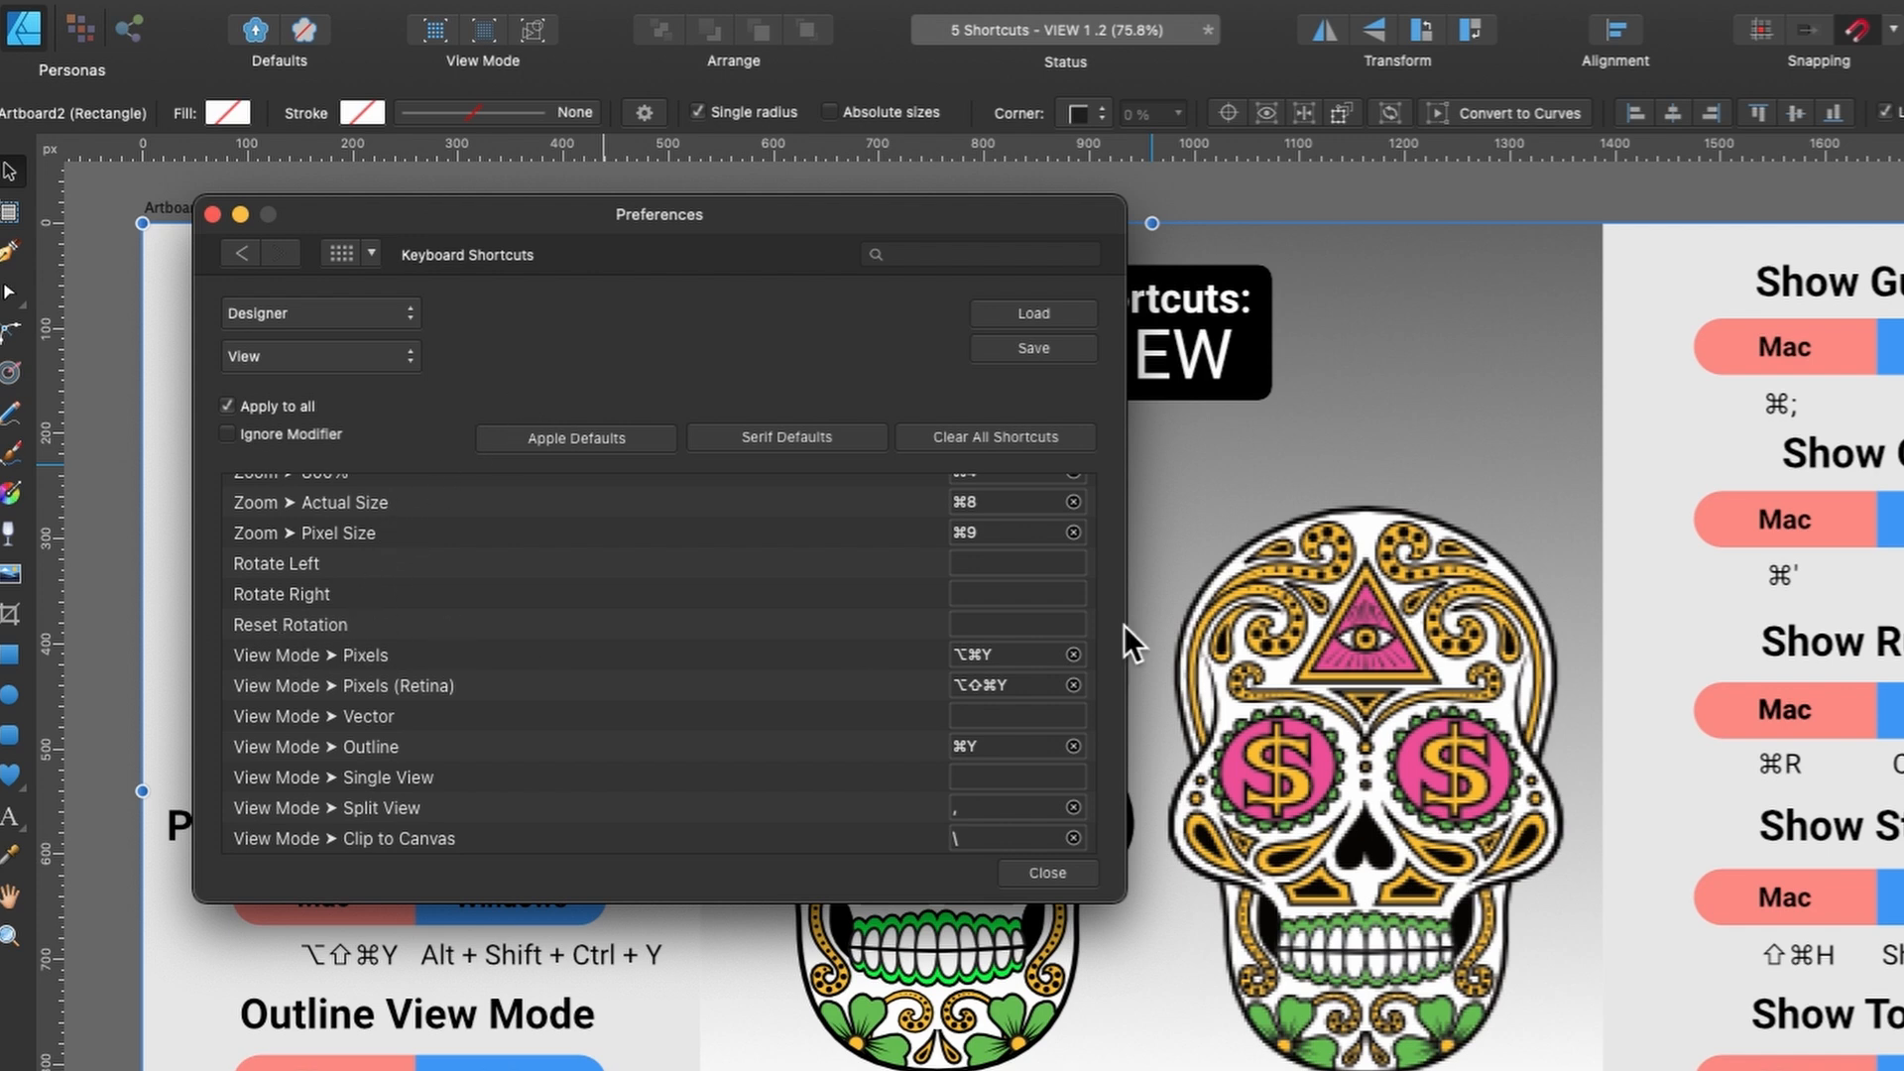
Assign Ctrl+Shift+Command+R to the Reset Rotation command, close the preferences and check the assignment among the view commands.
scroll(1323, 640, "left", 15)
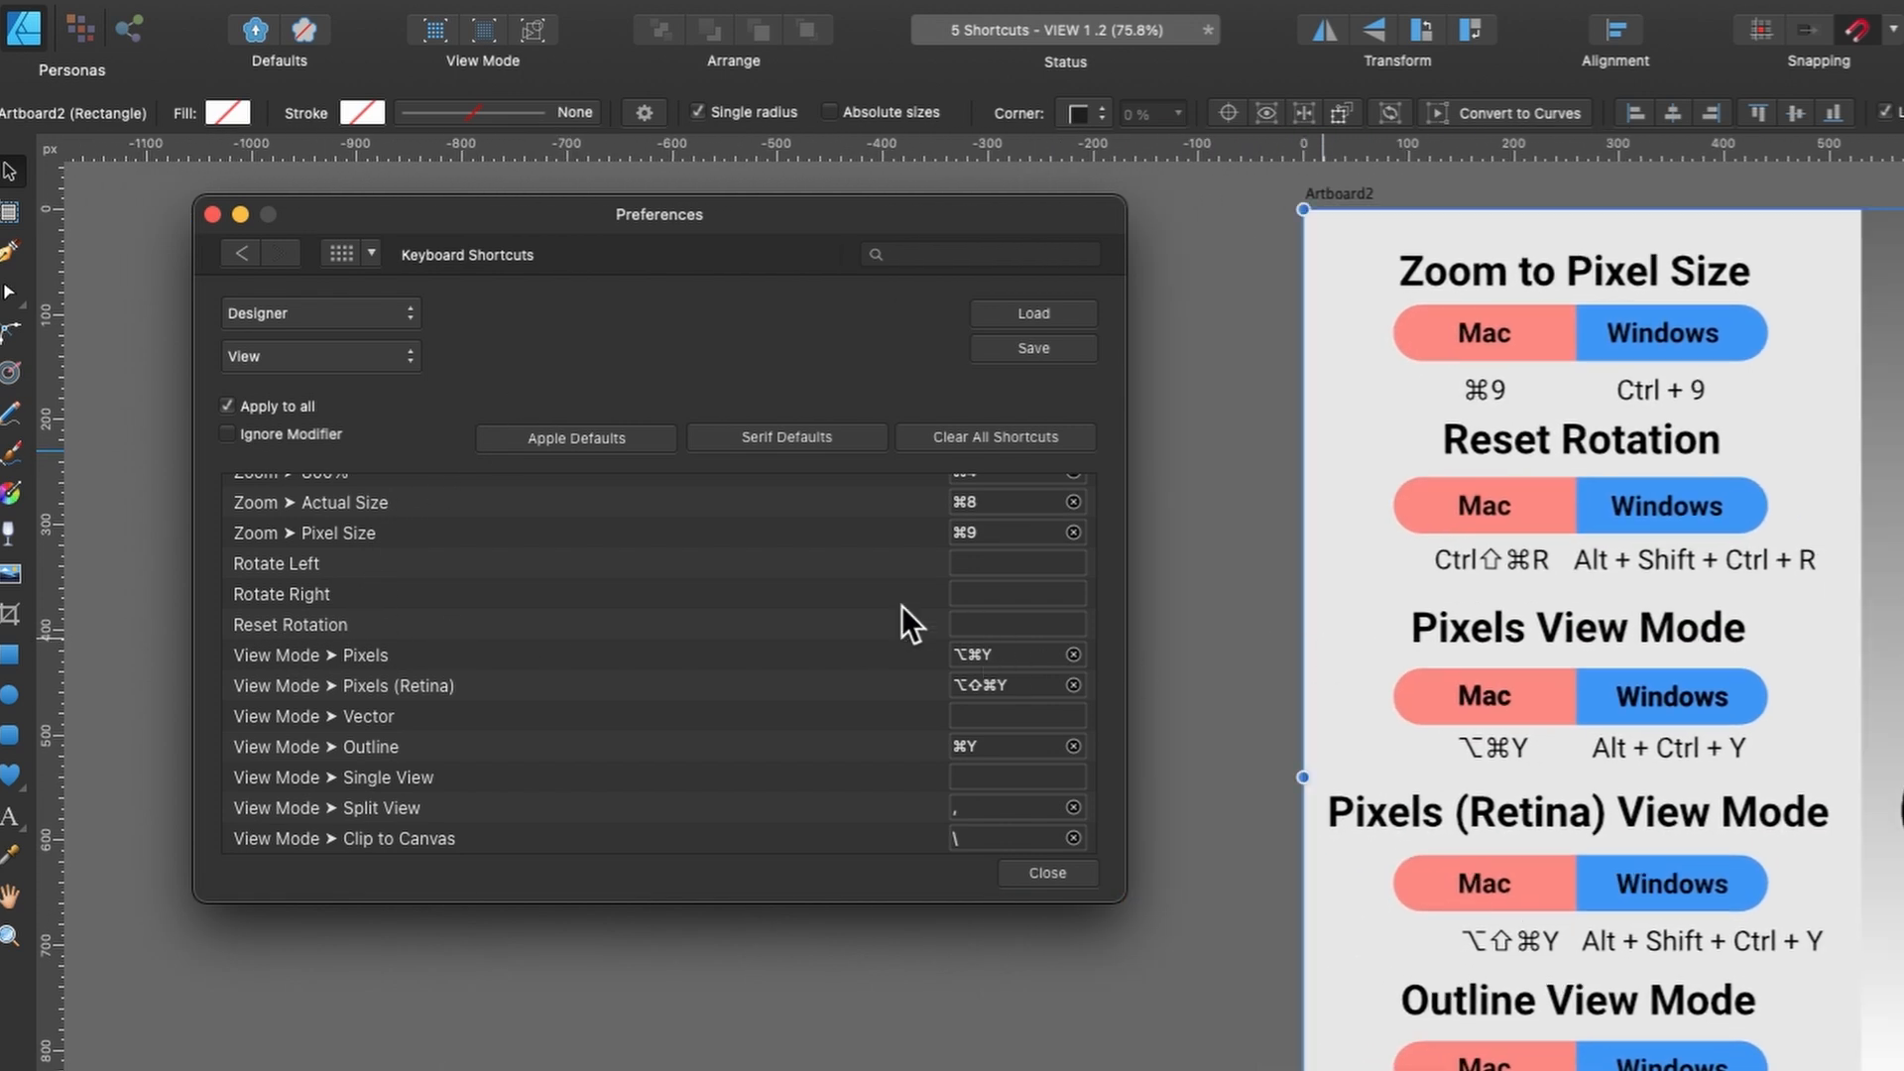
left_click(991, 621)
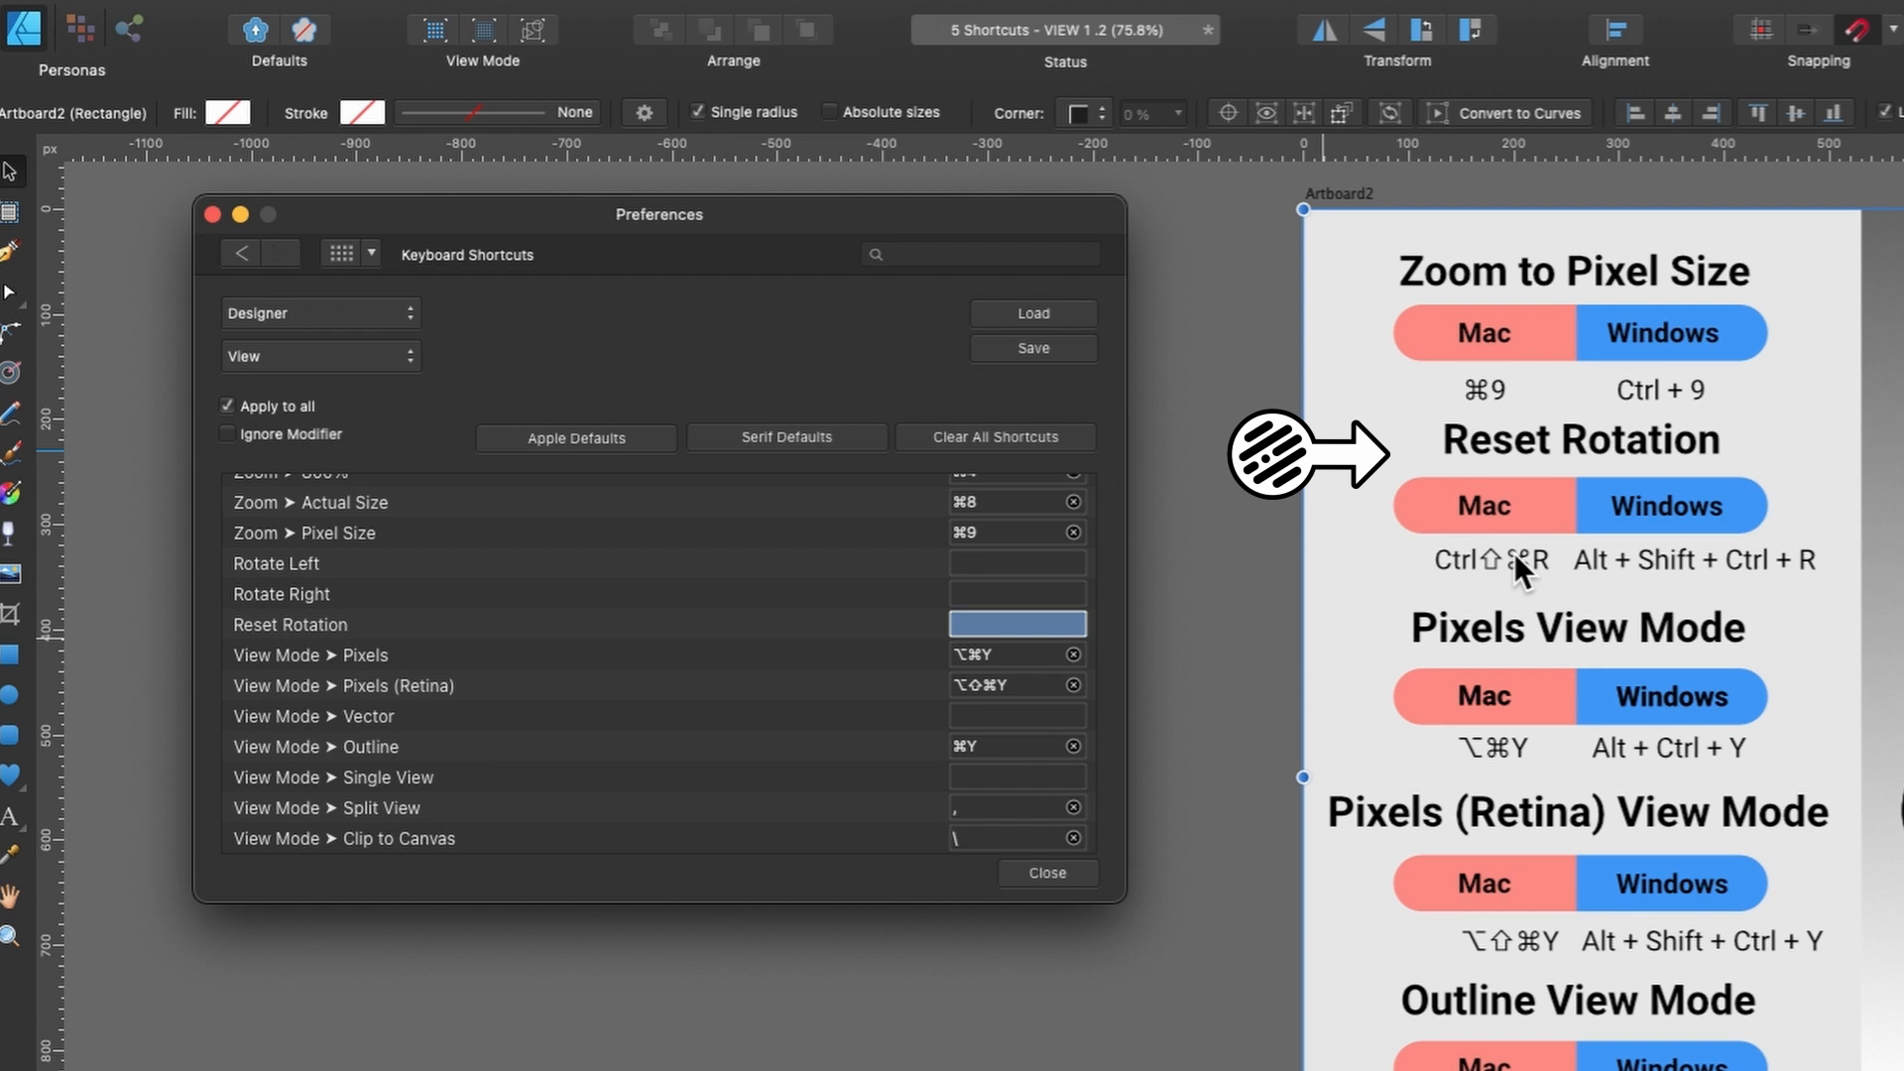
key("ctrl+shift+super+r")
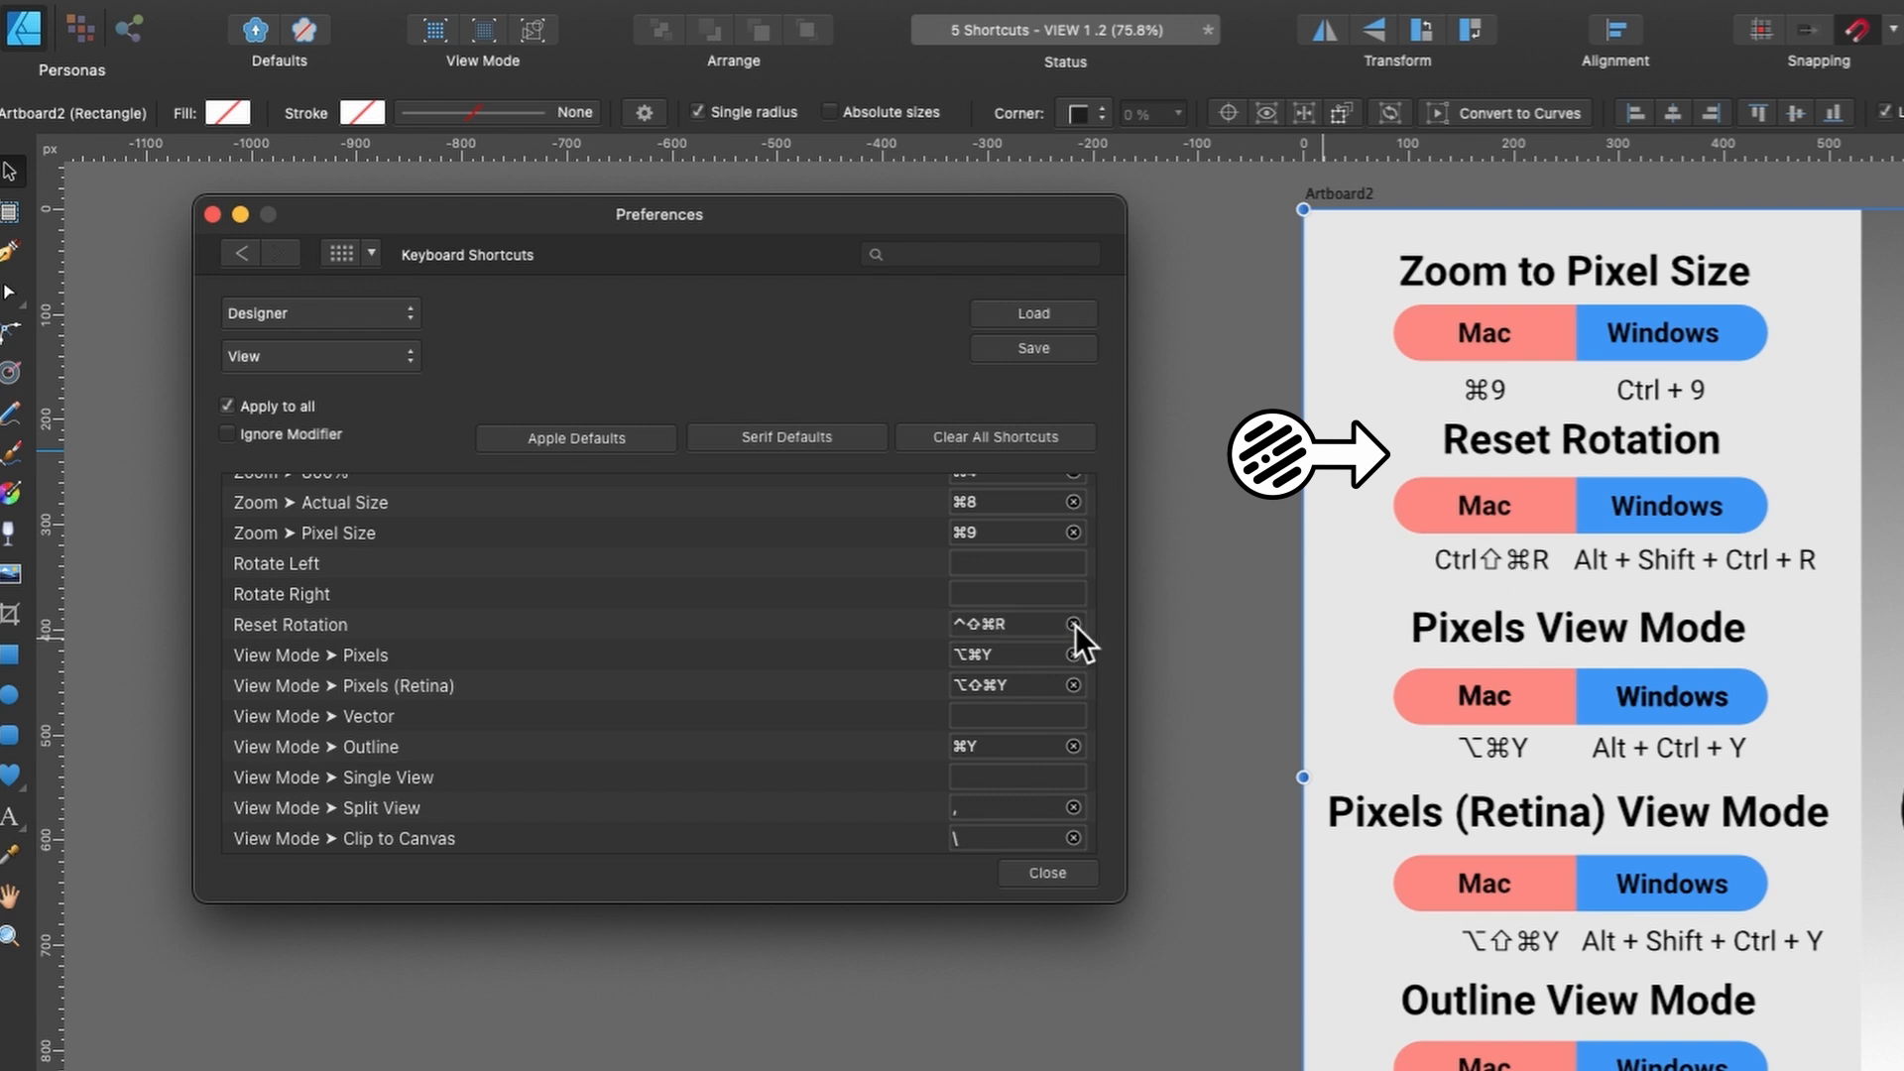
left_click(1057, 867)
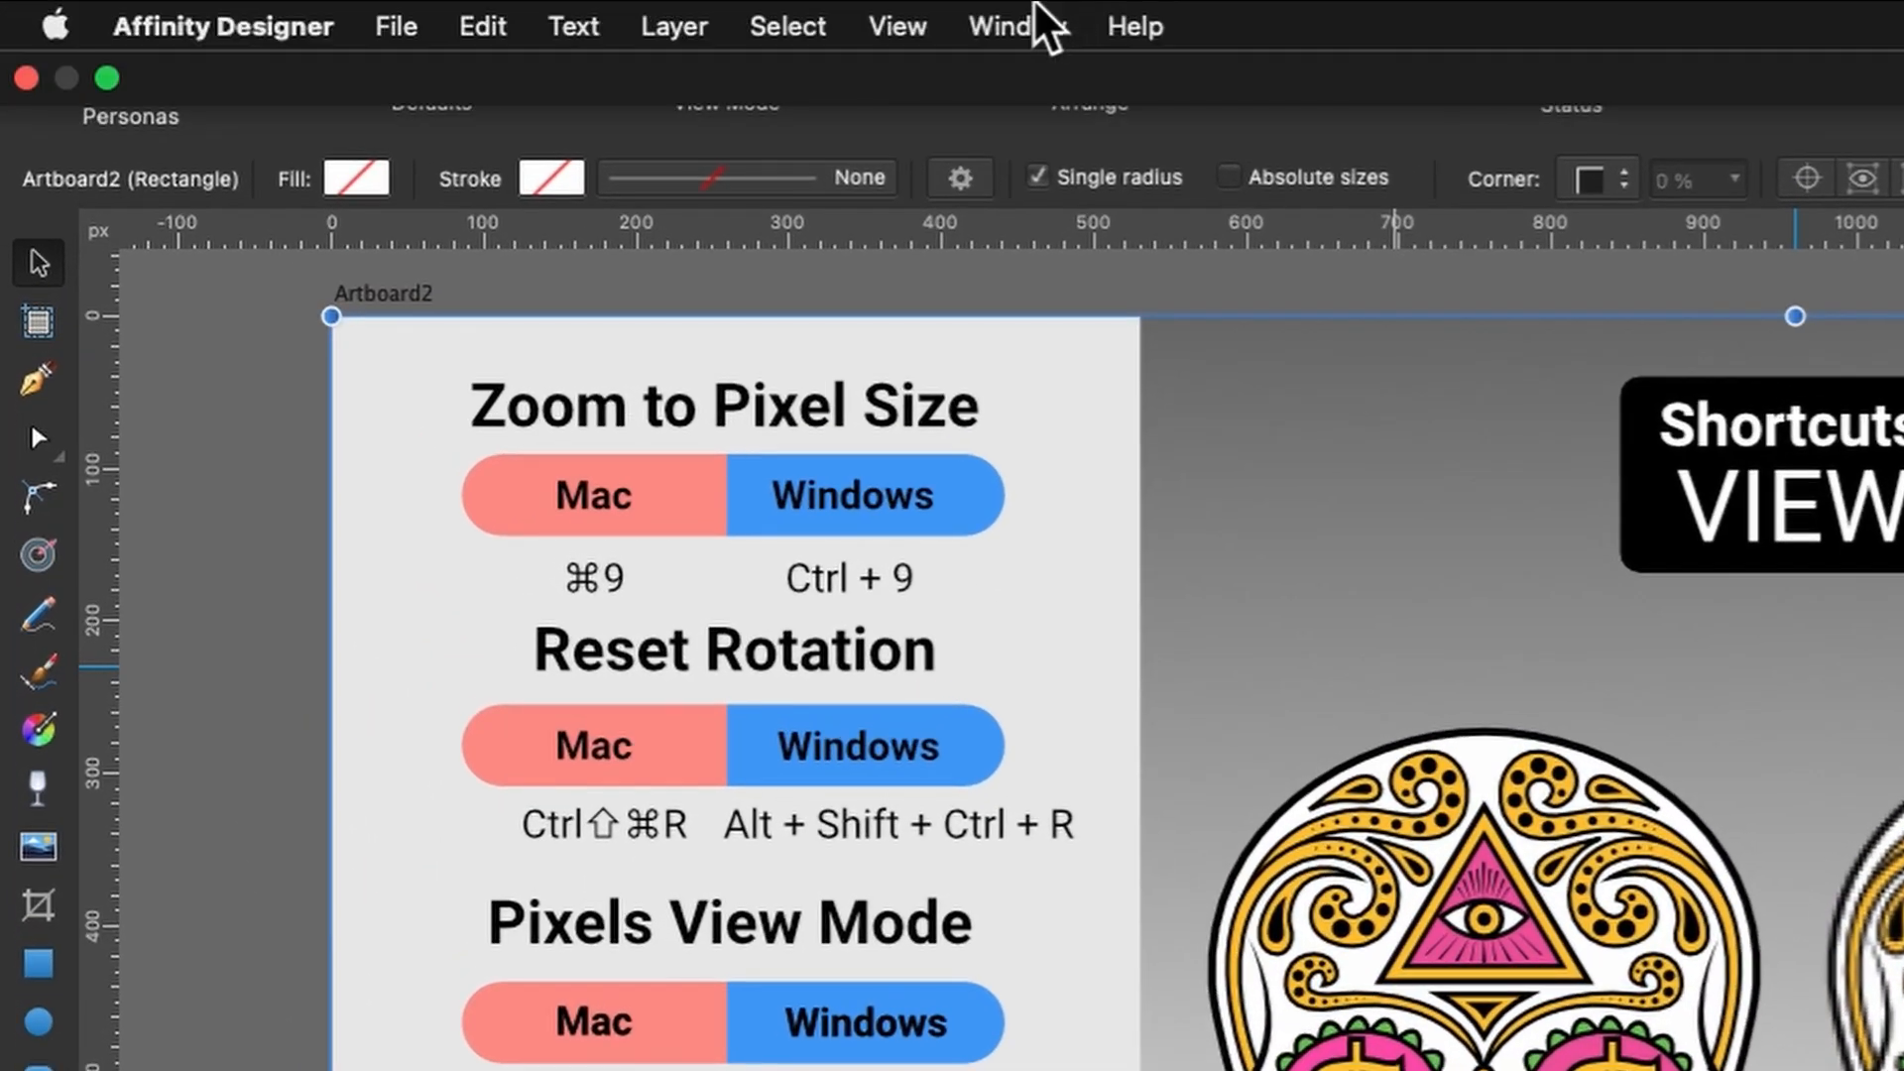
left_click(442, 12)
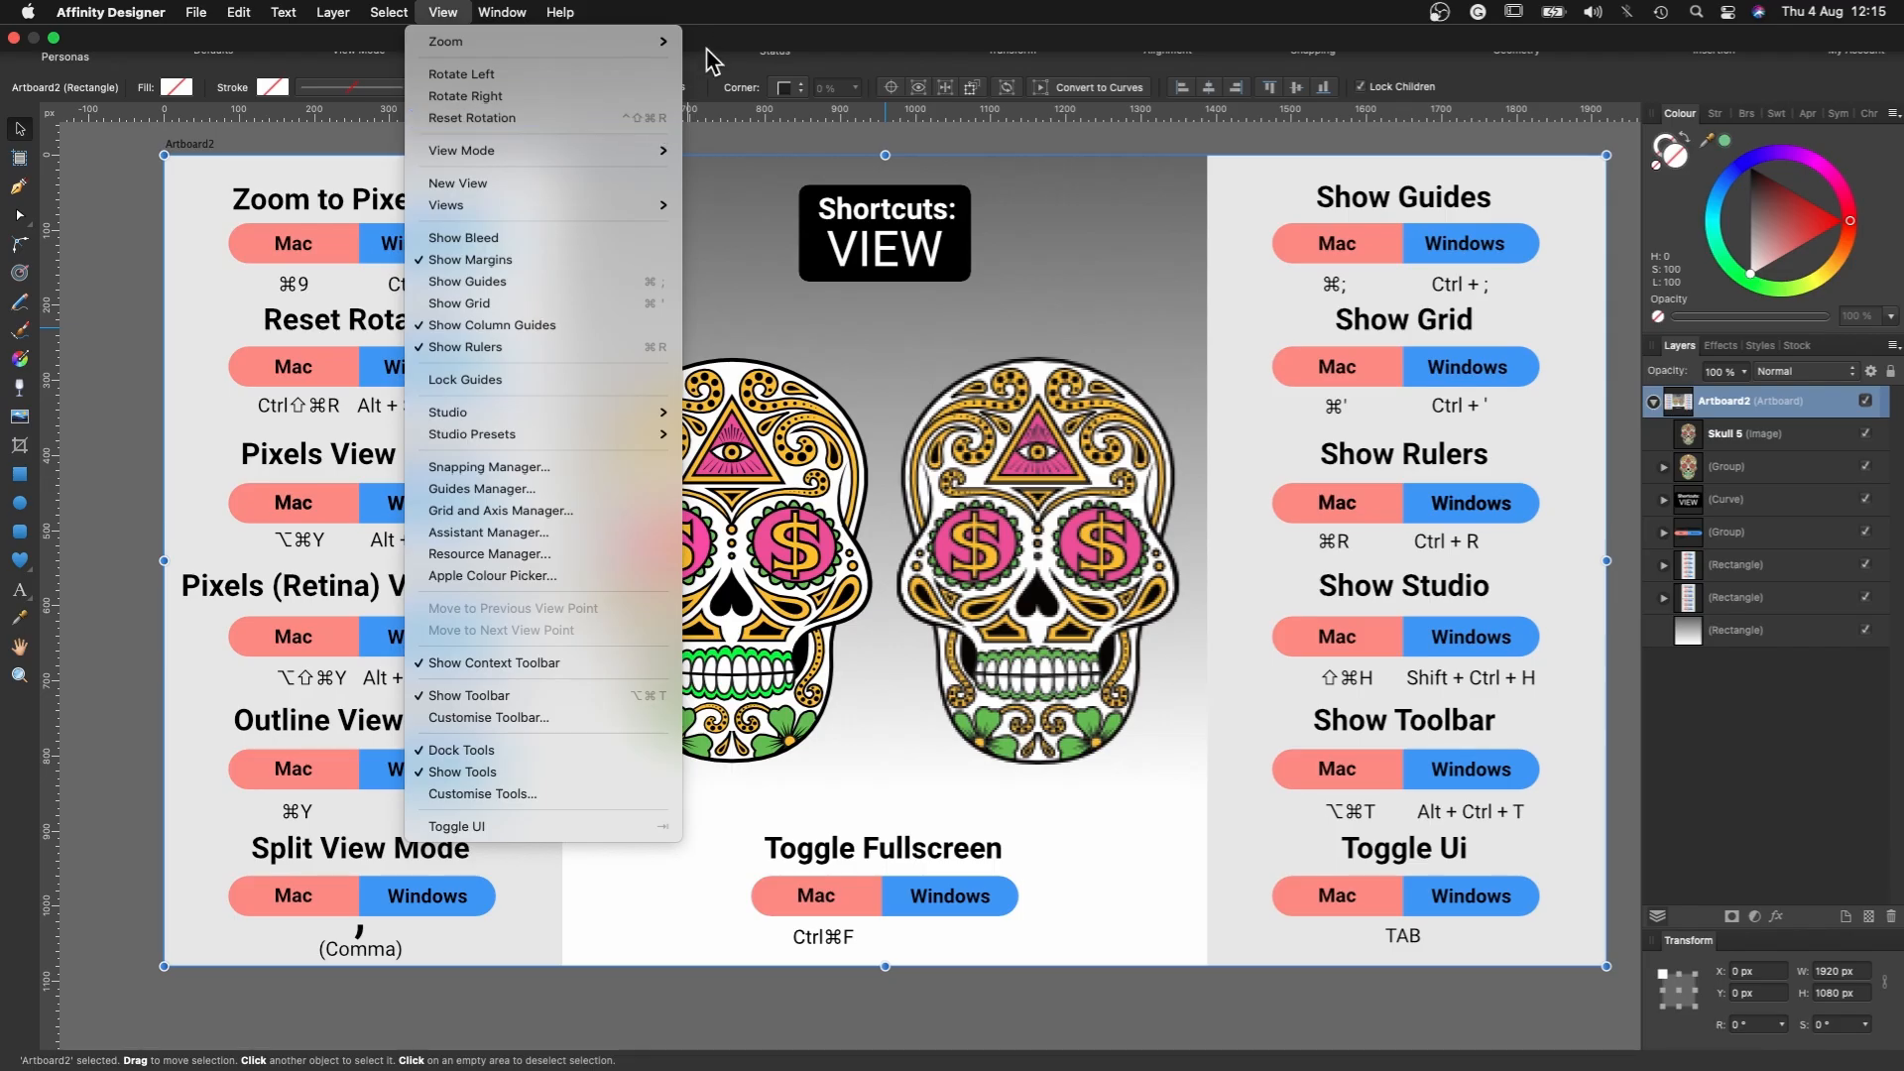
left_click(722, 38)
Rotate the canvas view at an angle and reset its rotation with the newly assigned shortcut.
scroll(744, 276, "right", 1)
scroll(744, 275, "up", 1)
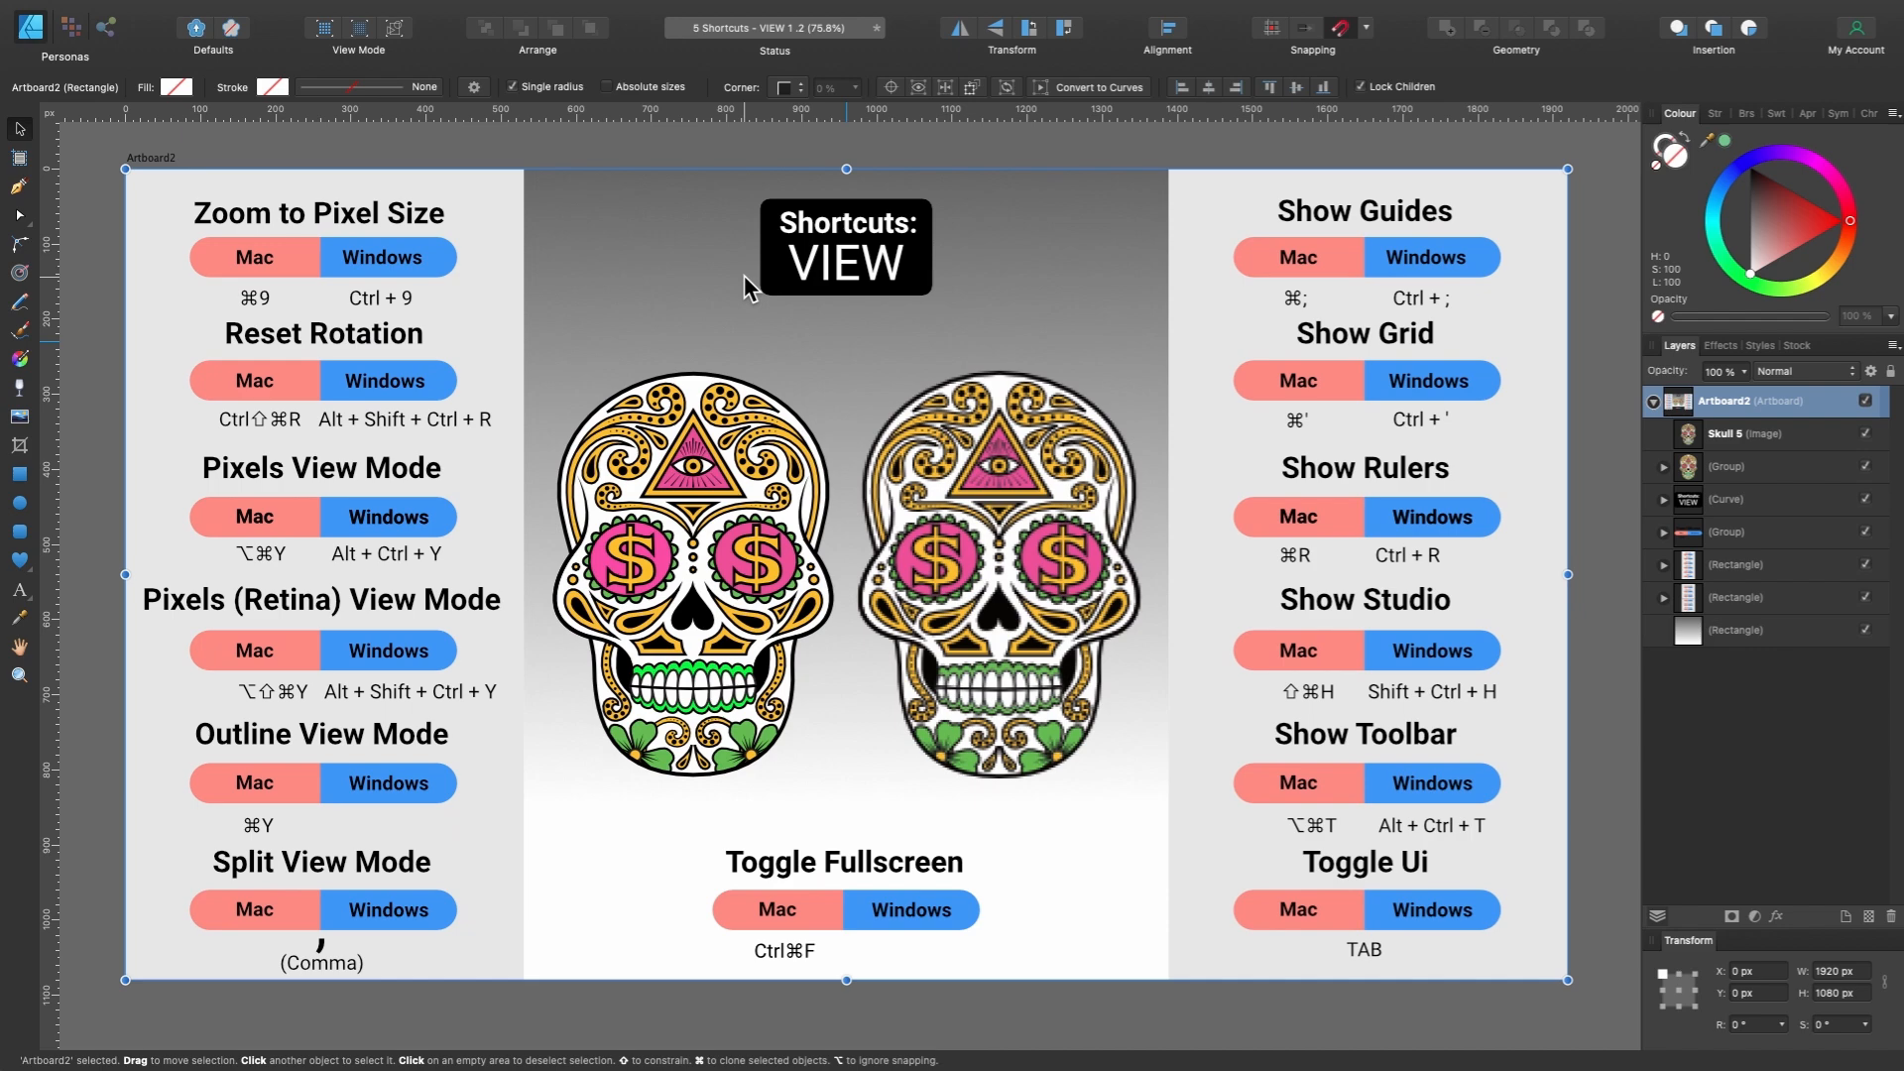
scroll(744, 276, "up", 3)
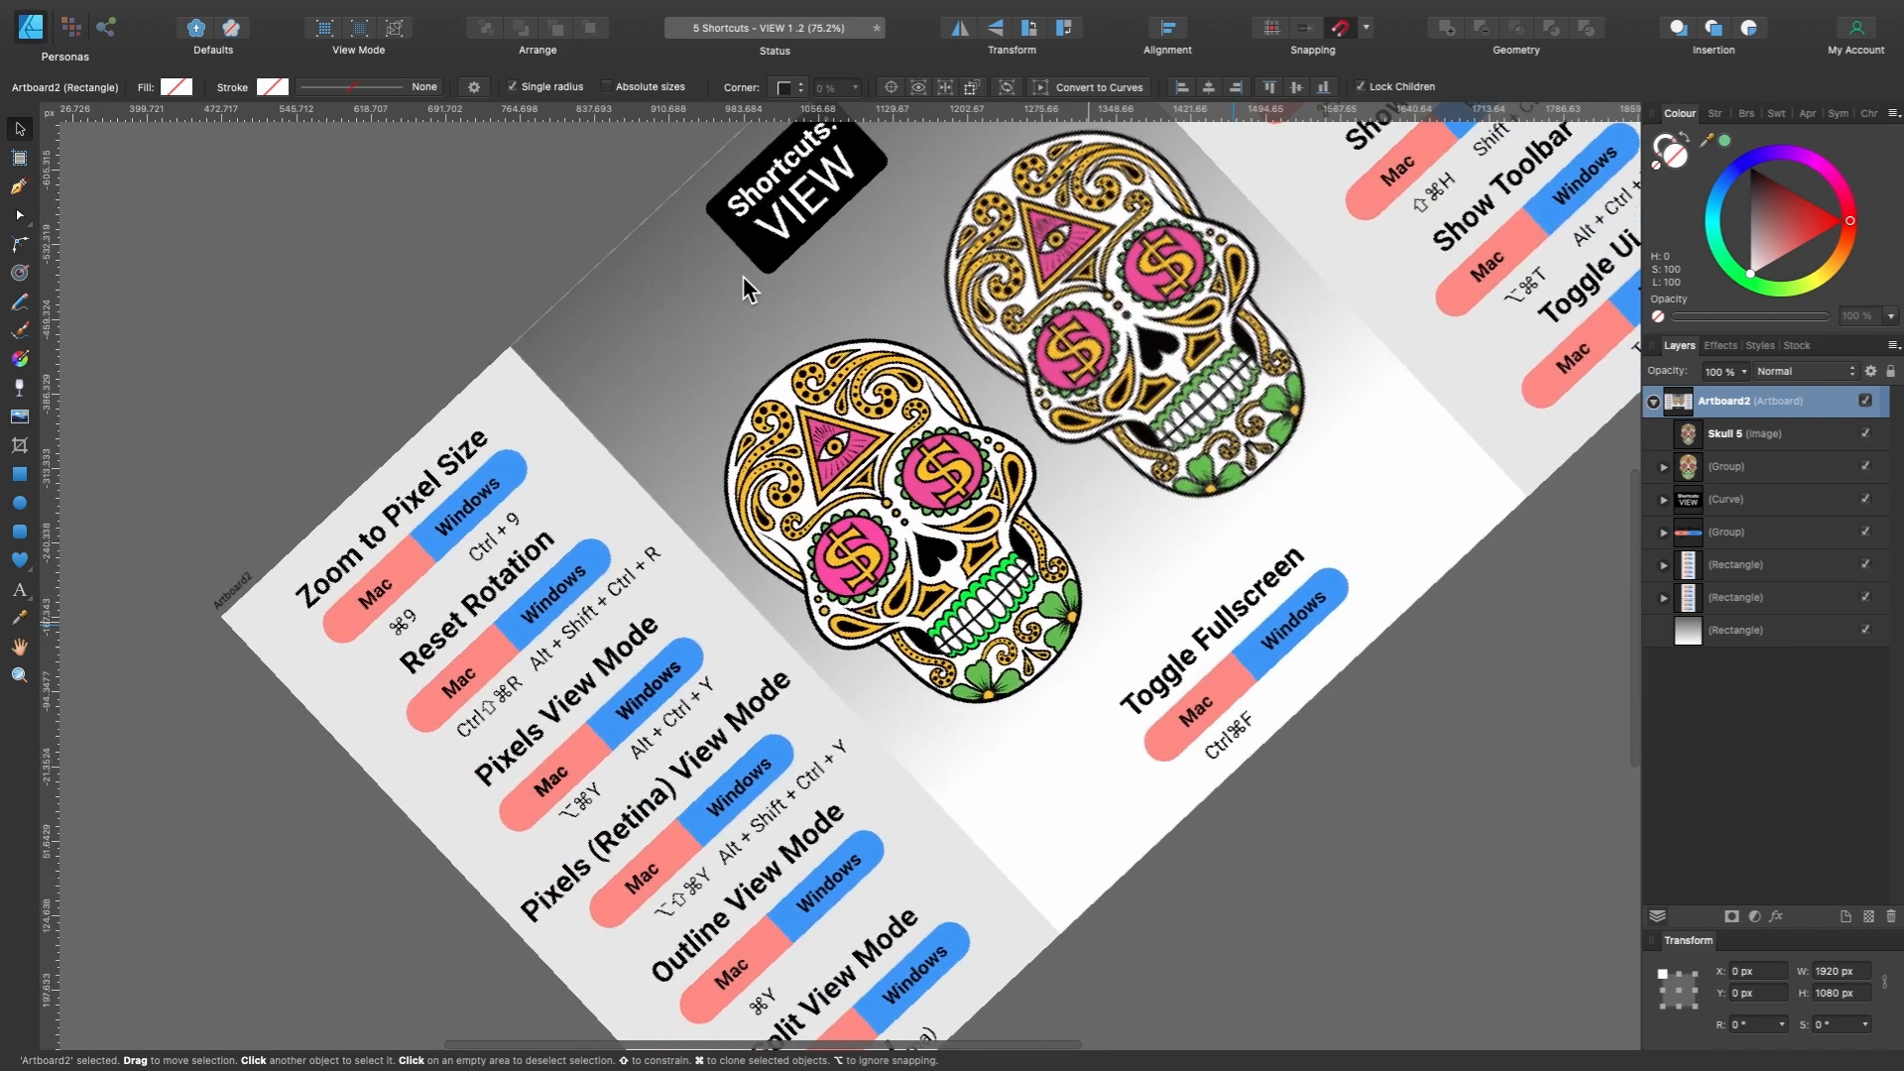
scroll(742, 276, "right", 2)
scroll(742, 276, "up", 1)
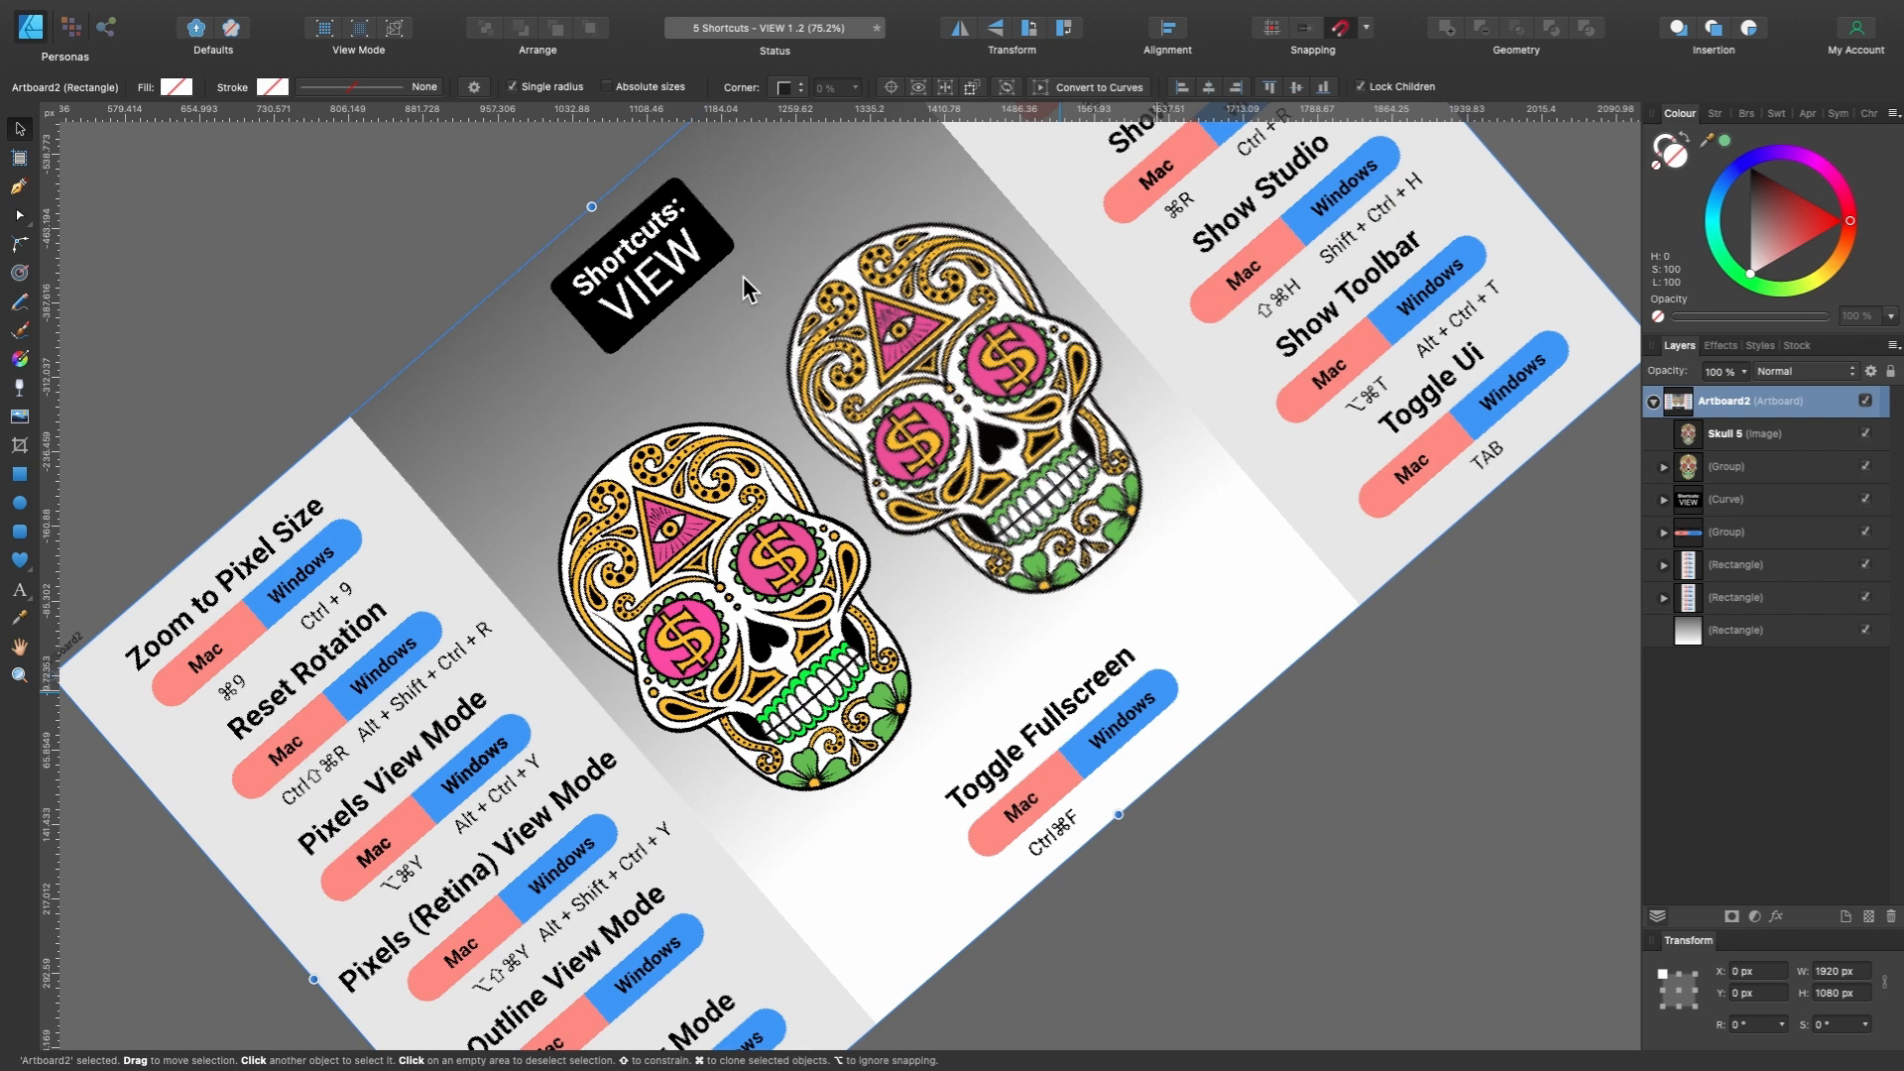
key("ctrl+shift+super+r")
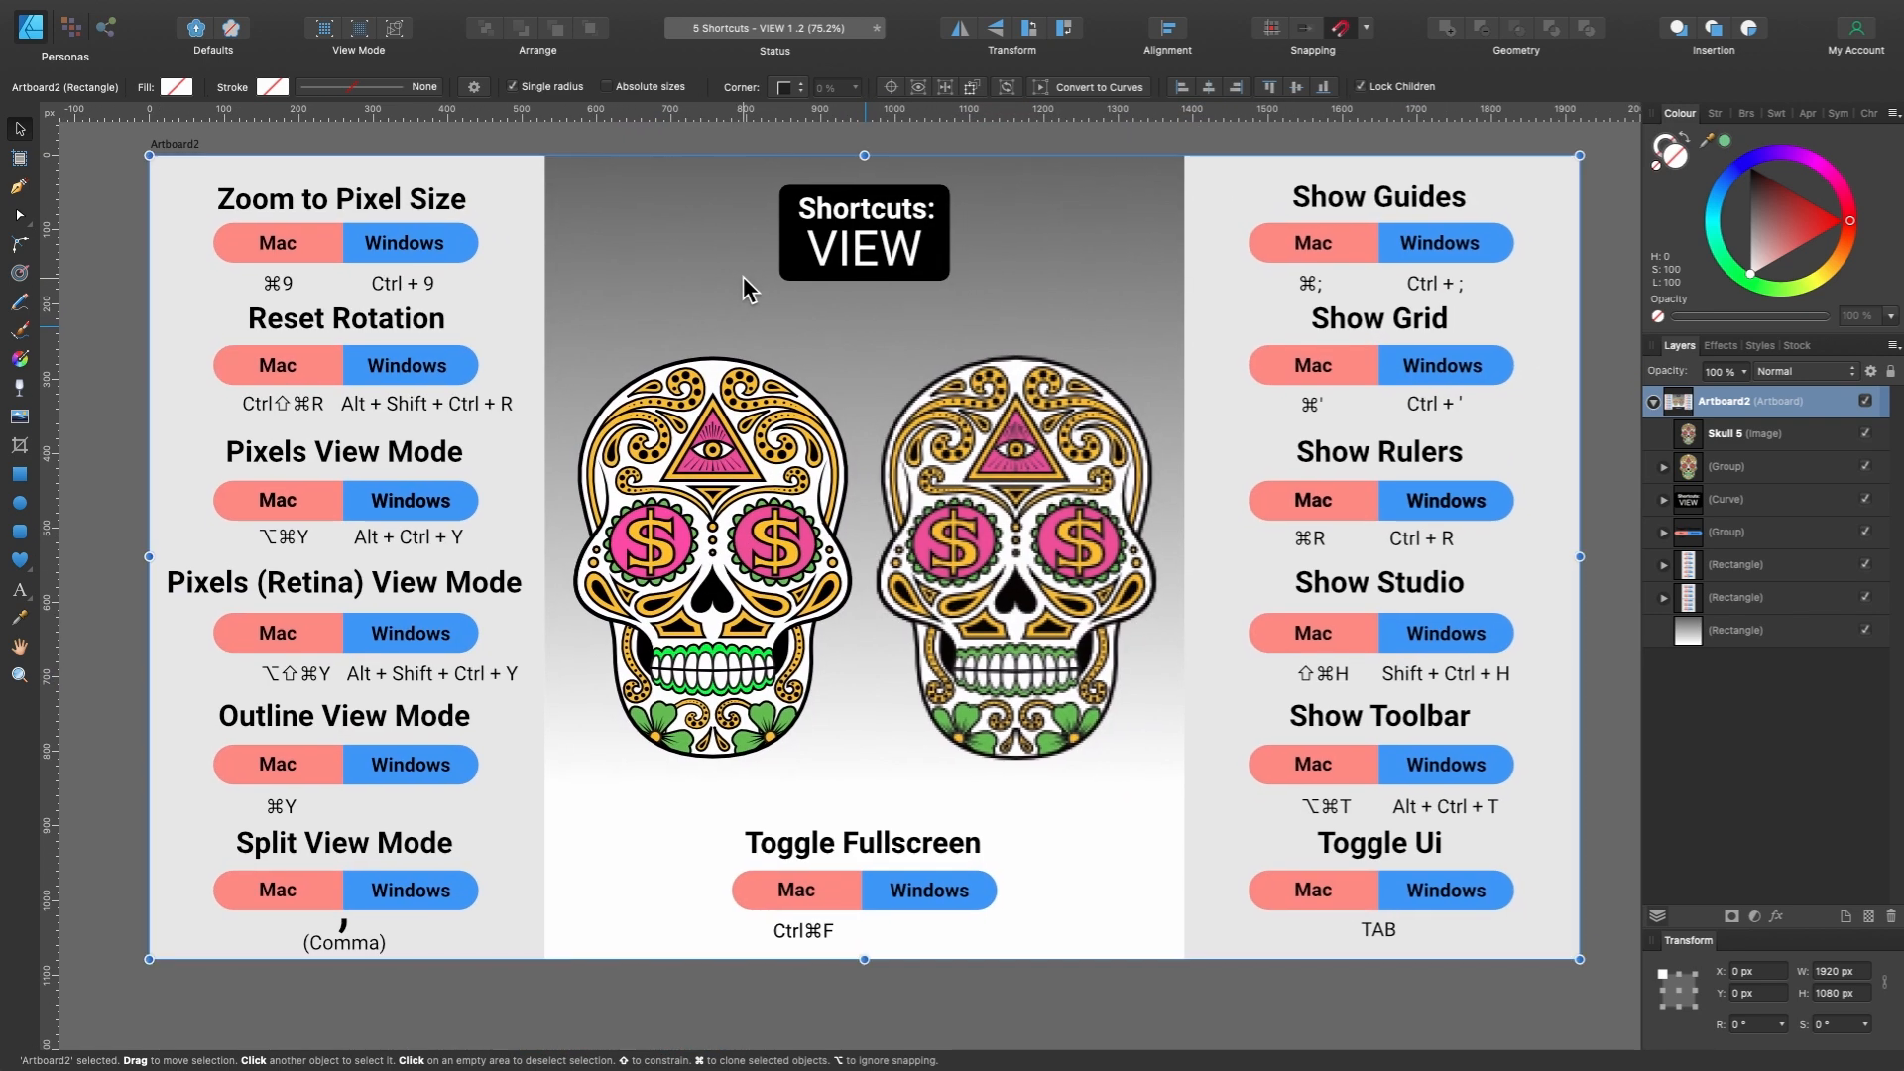
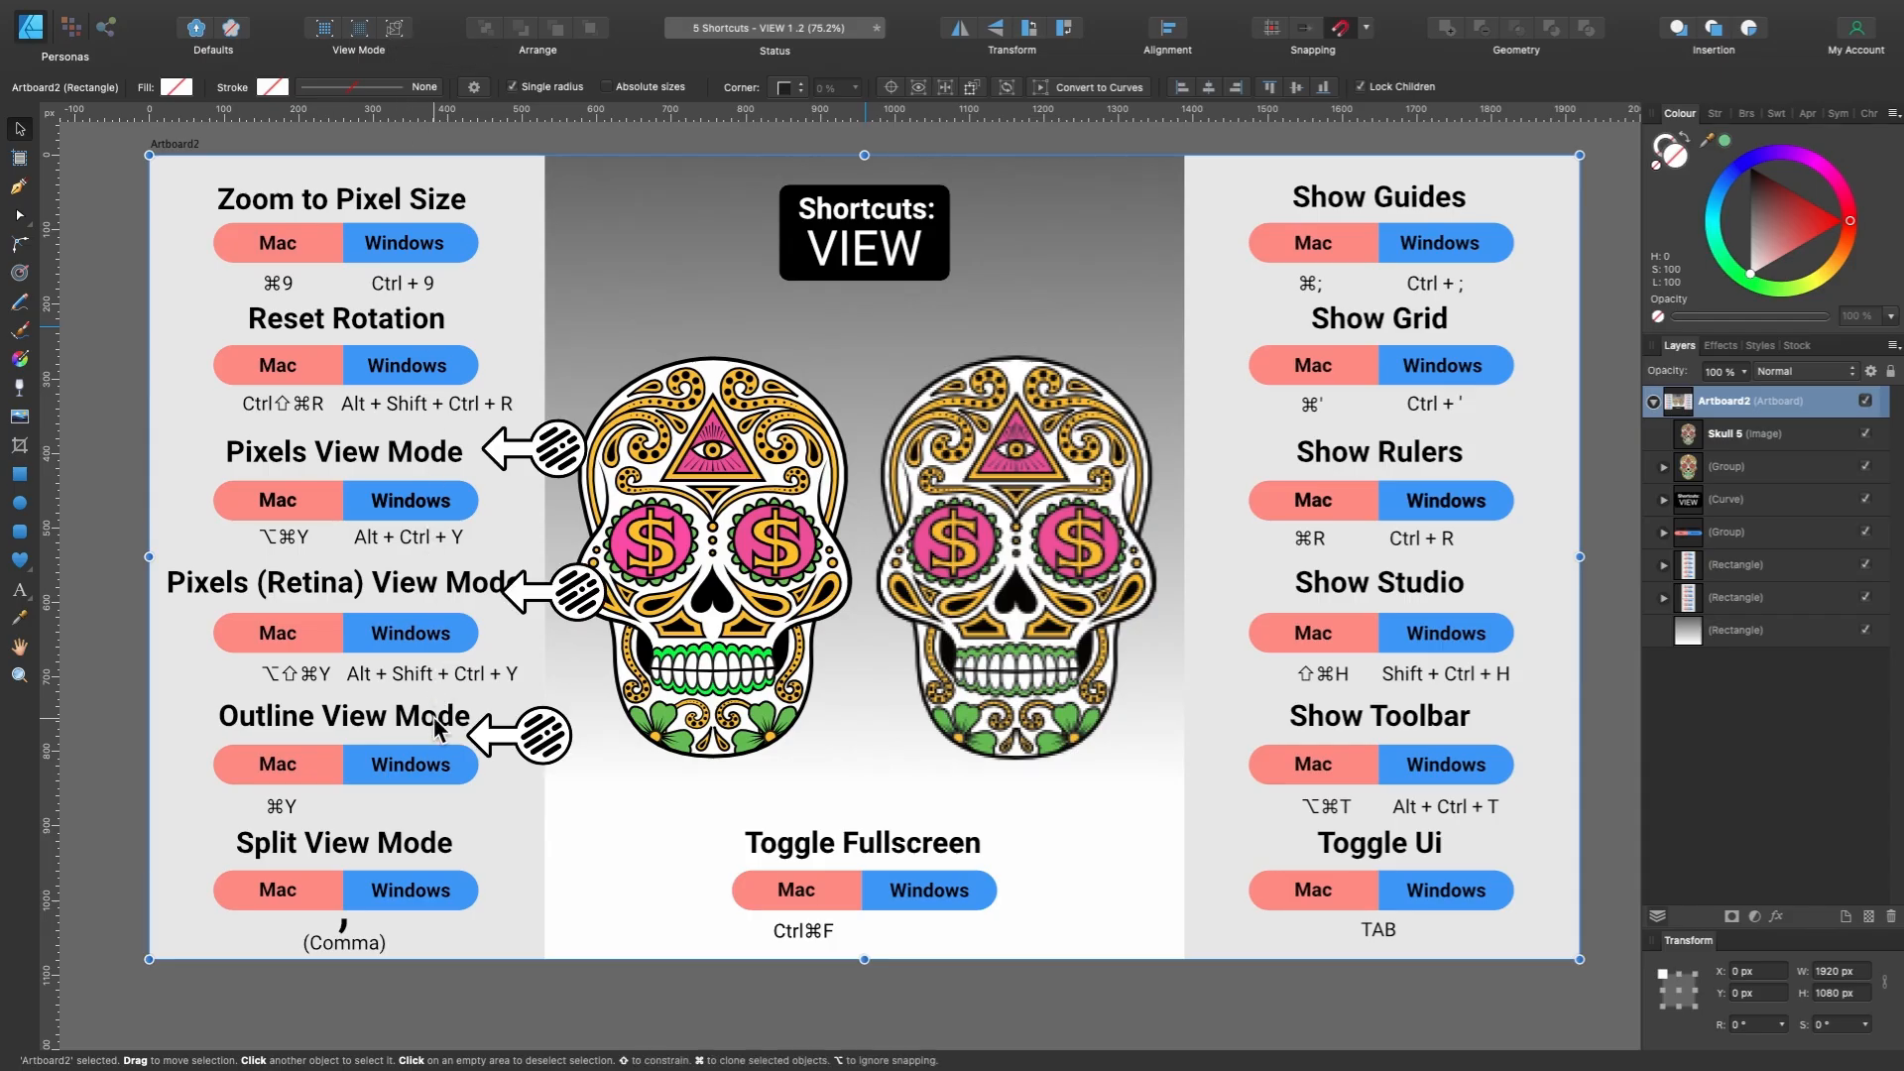
Switch to Pixels view mode, select the vector skull group and inspect its edges at about 313% zoom.
scroll(443, 427, "right", 1)
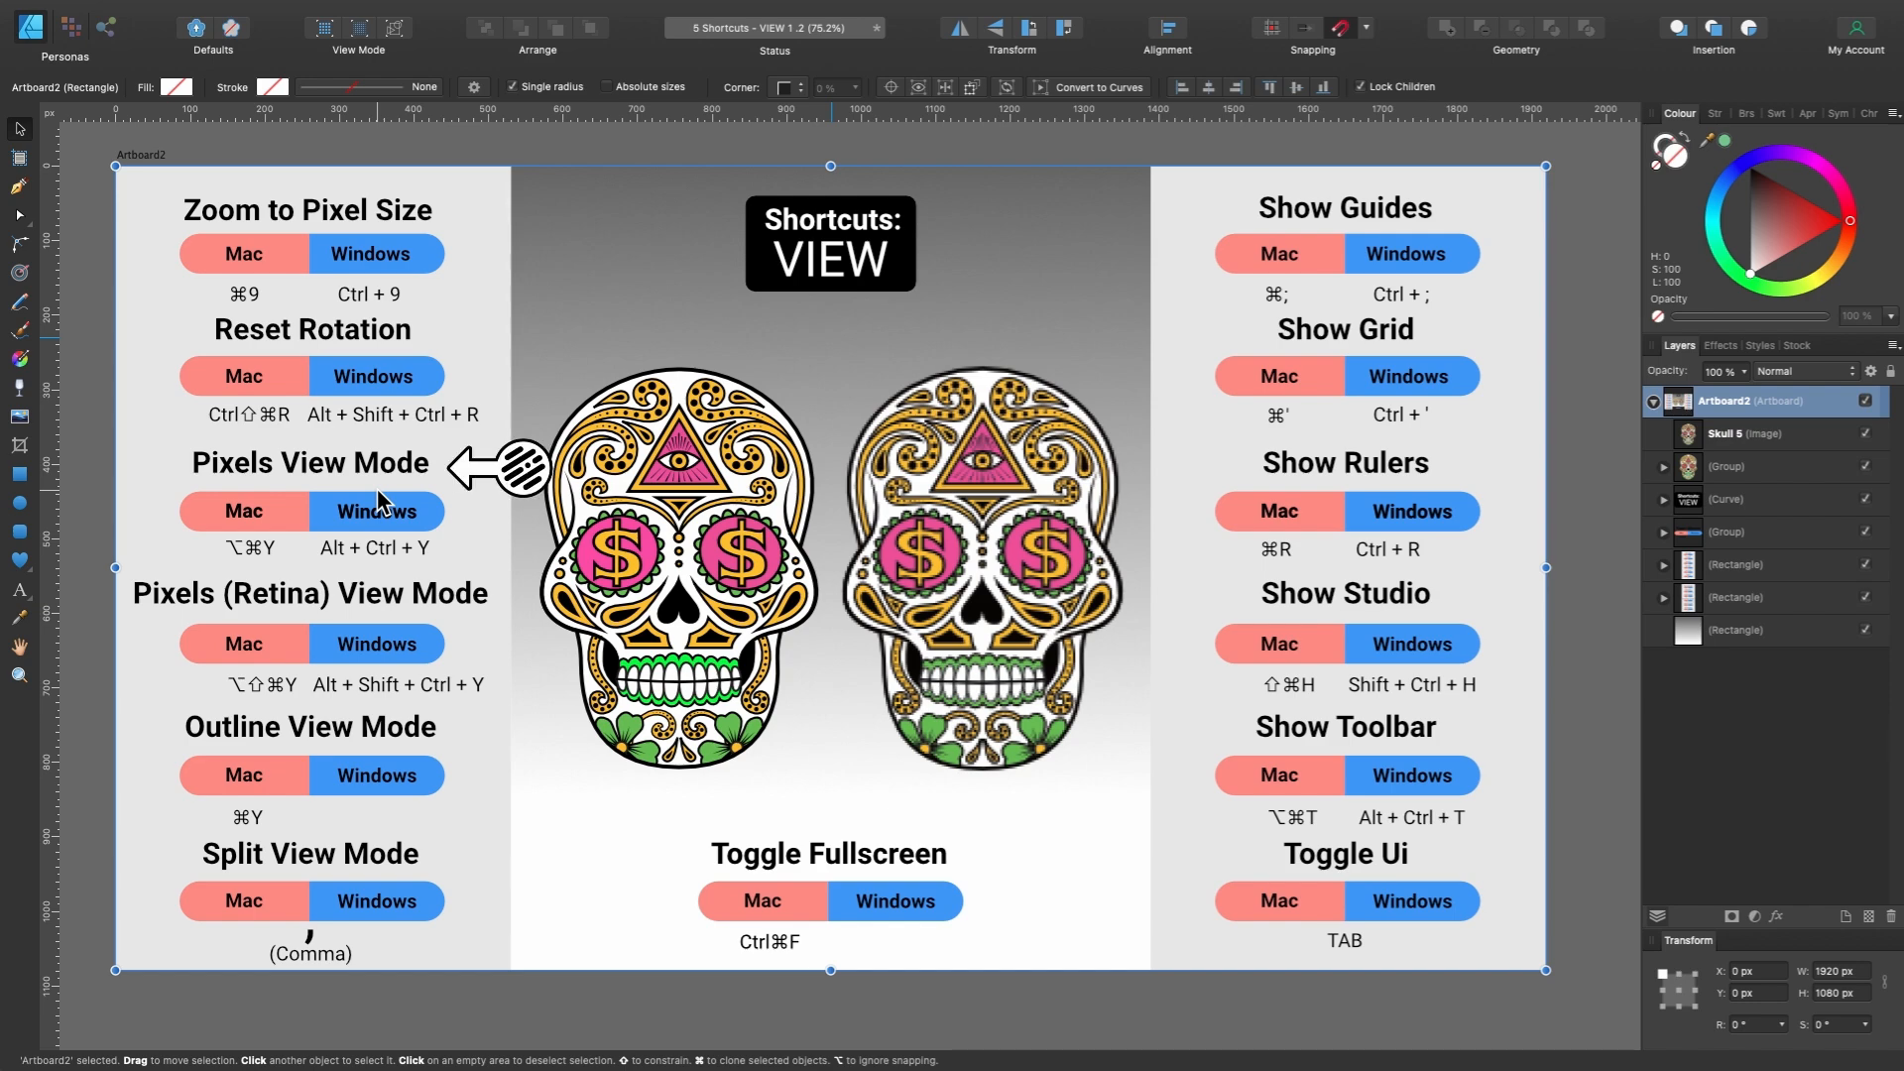
key("alt+super+y")
left_click(717, 407)
scroll(717, 407, "up", 5)
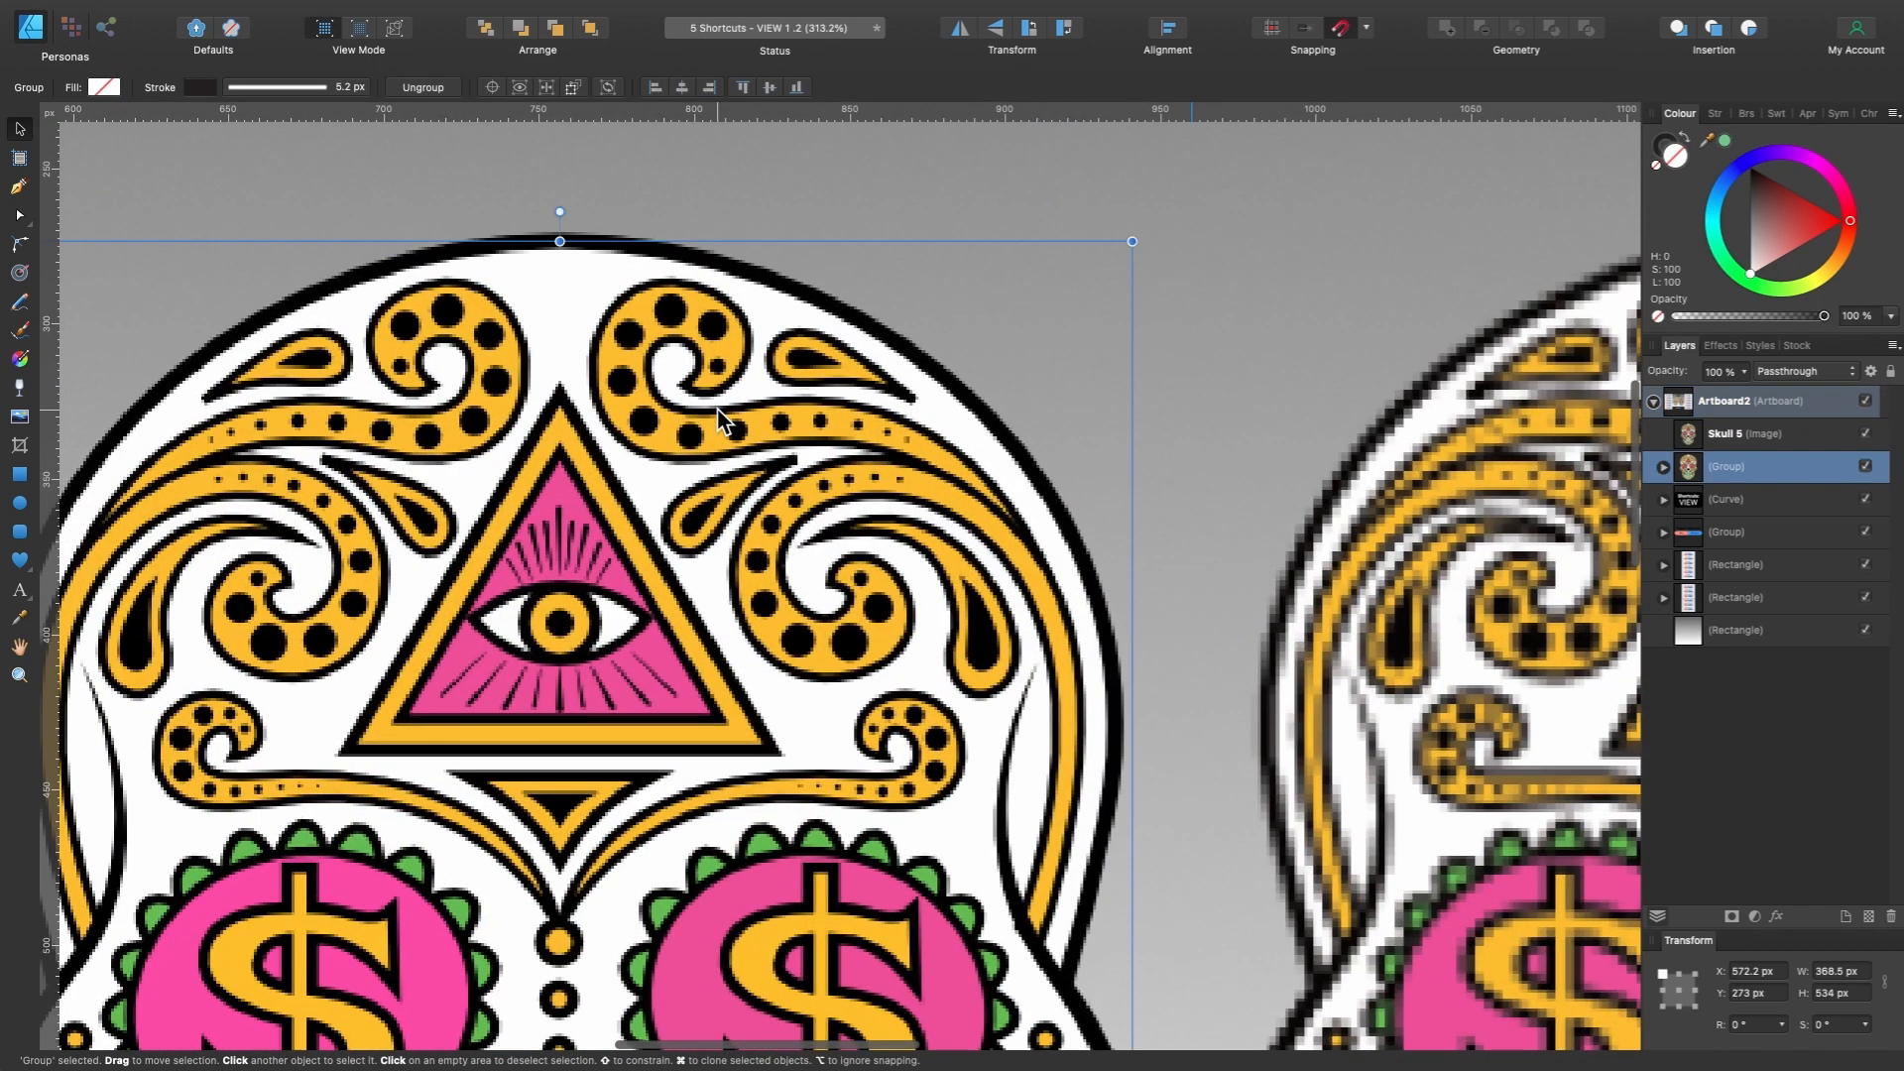
scroll(836, 367, "down", 5)
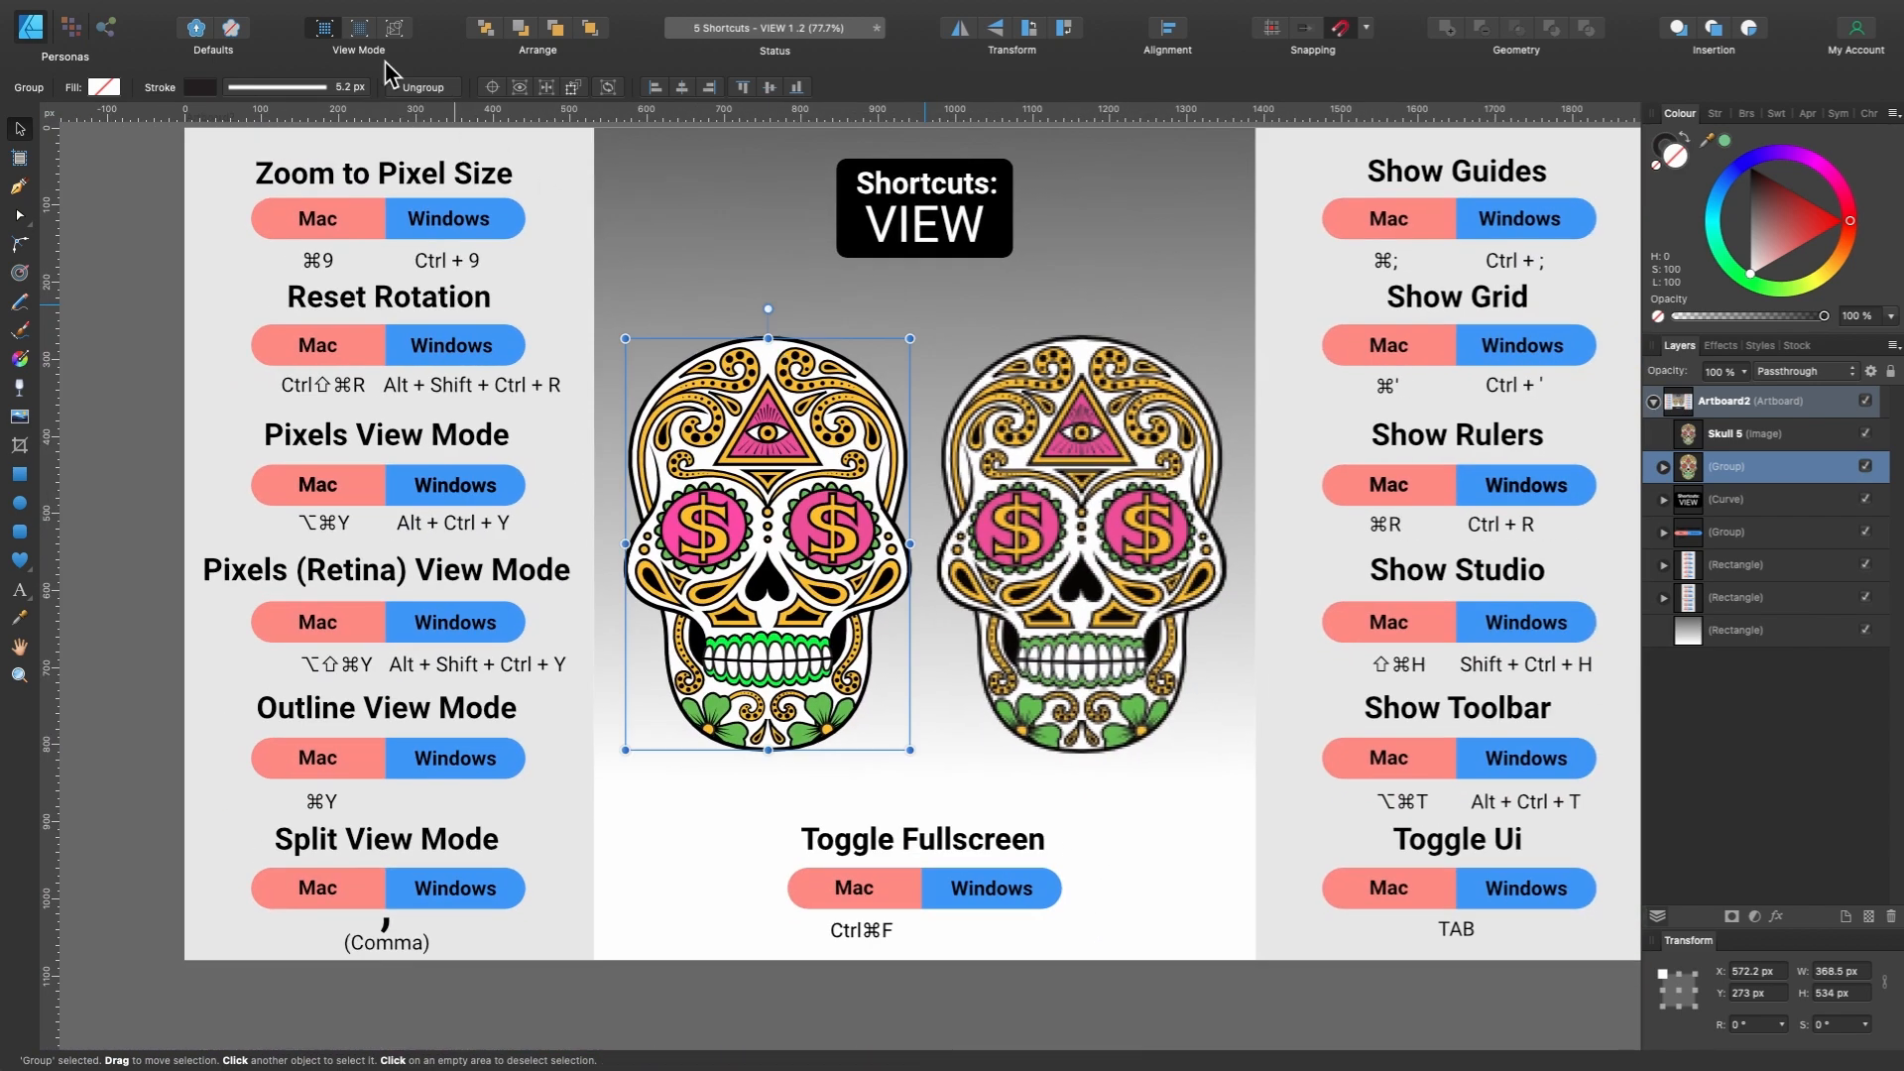
Leave Pixels view mode and compare the vector skull with the image skull at different zoom levels.
scroll(779, 349, "down", 1)
scroll(774, 343, "up", 5)
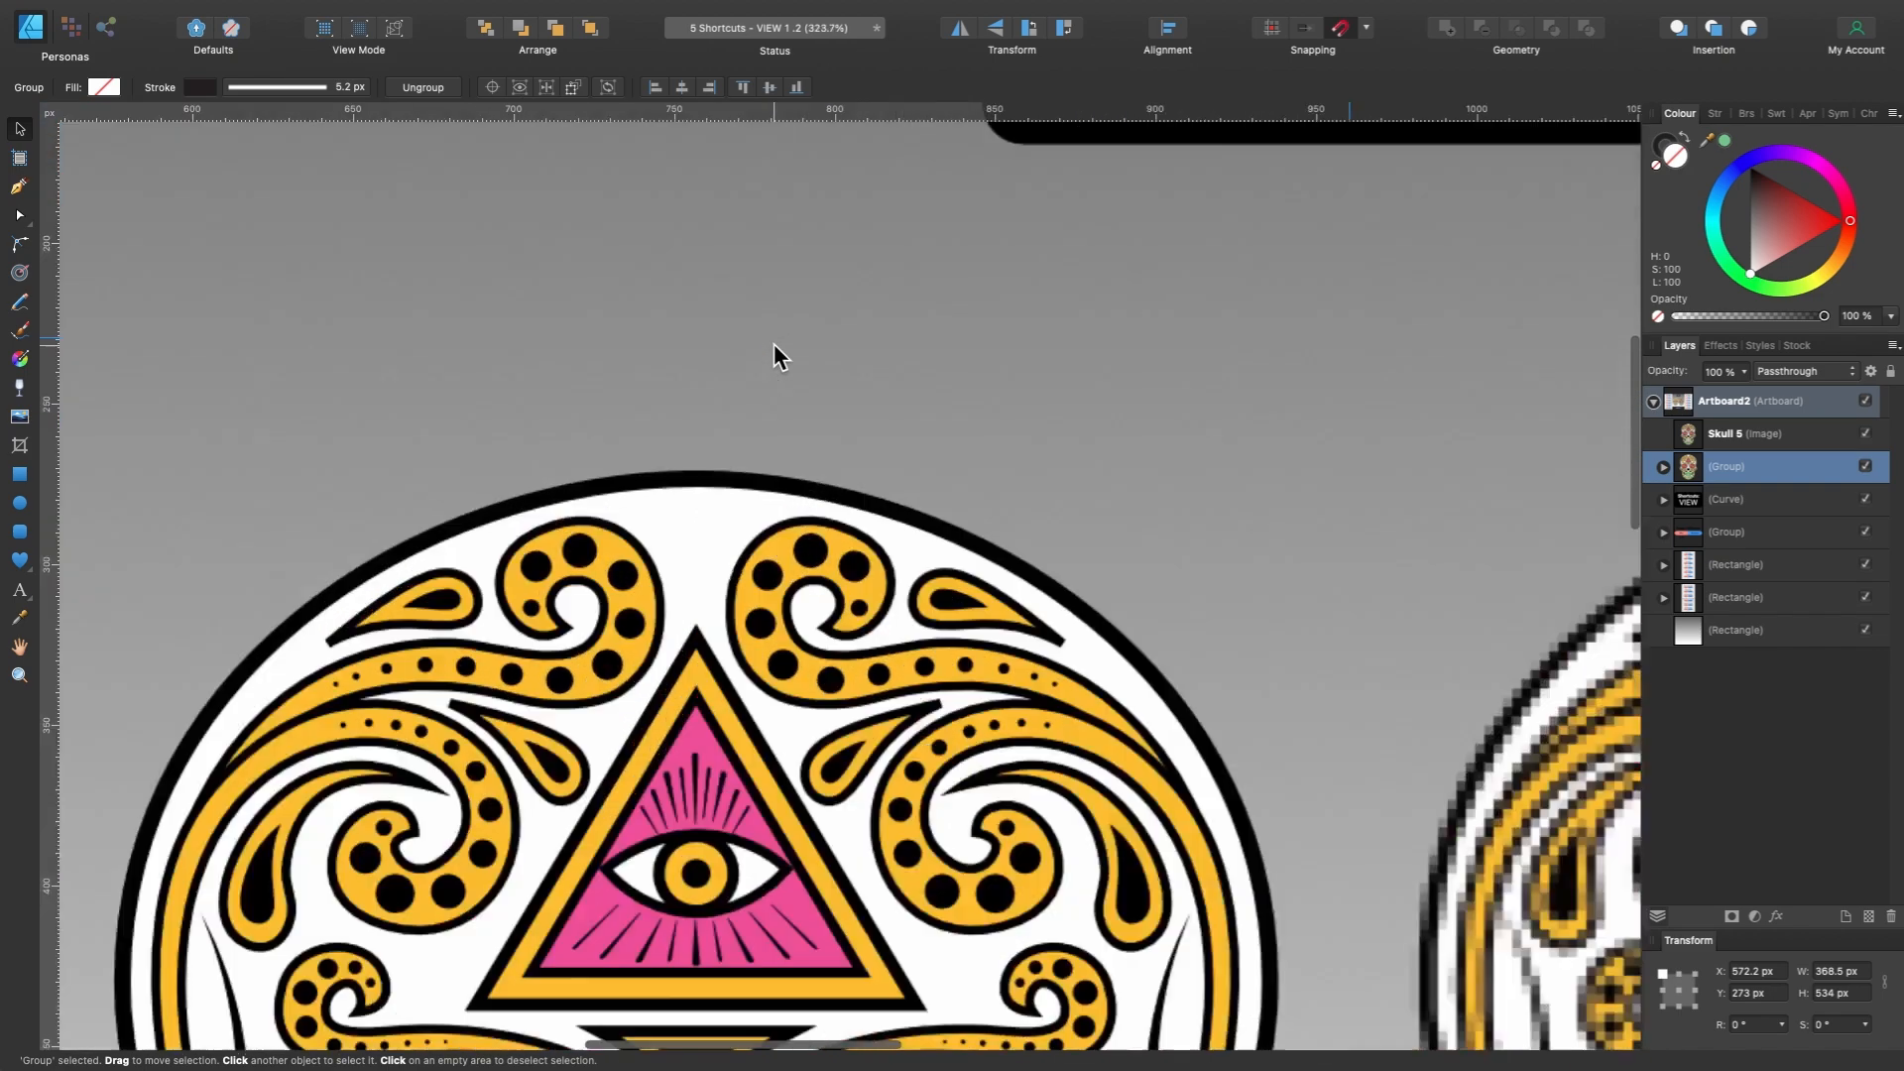
scroll(892, 551, "down", 5)
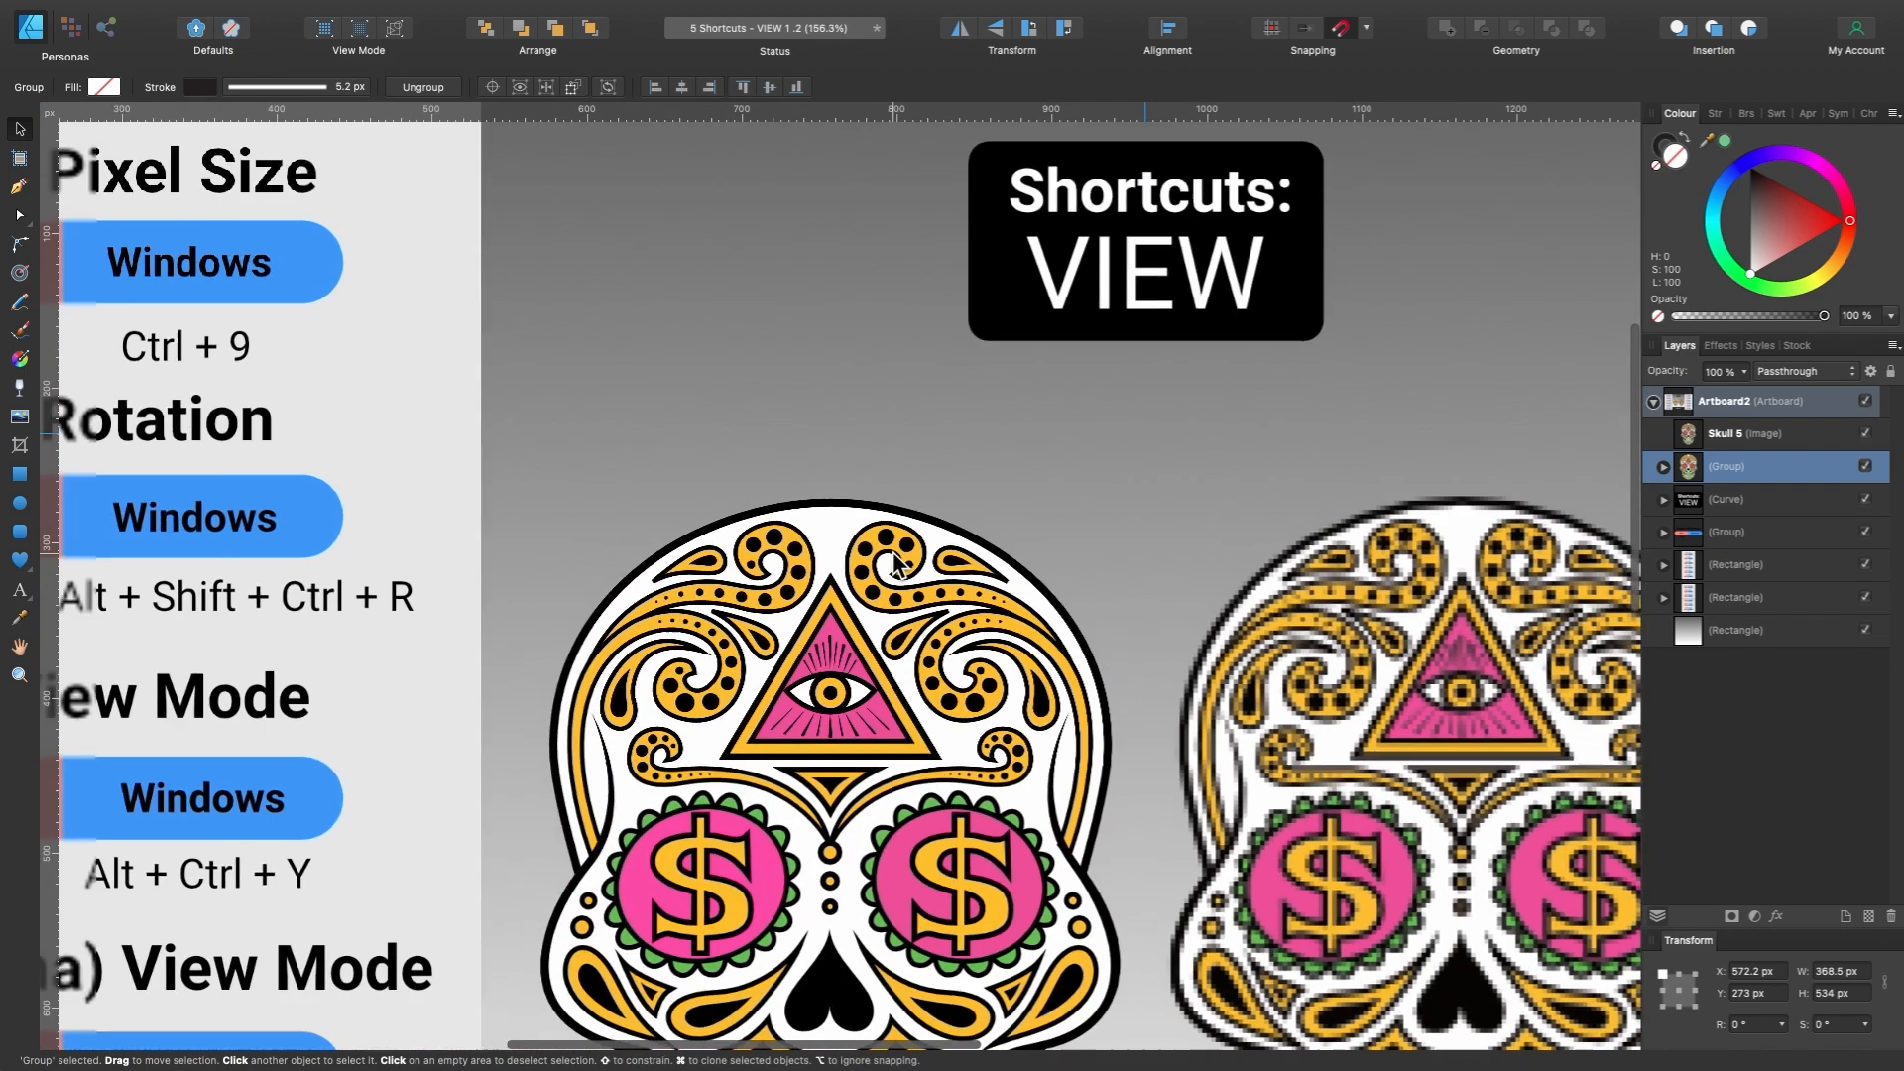
scroll(893, 551, "right", 5)
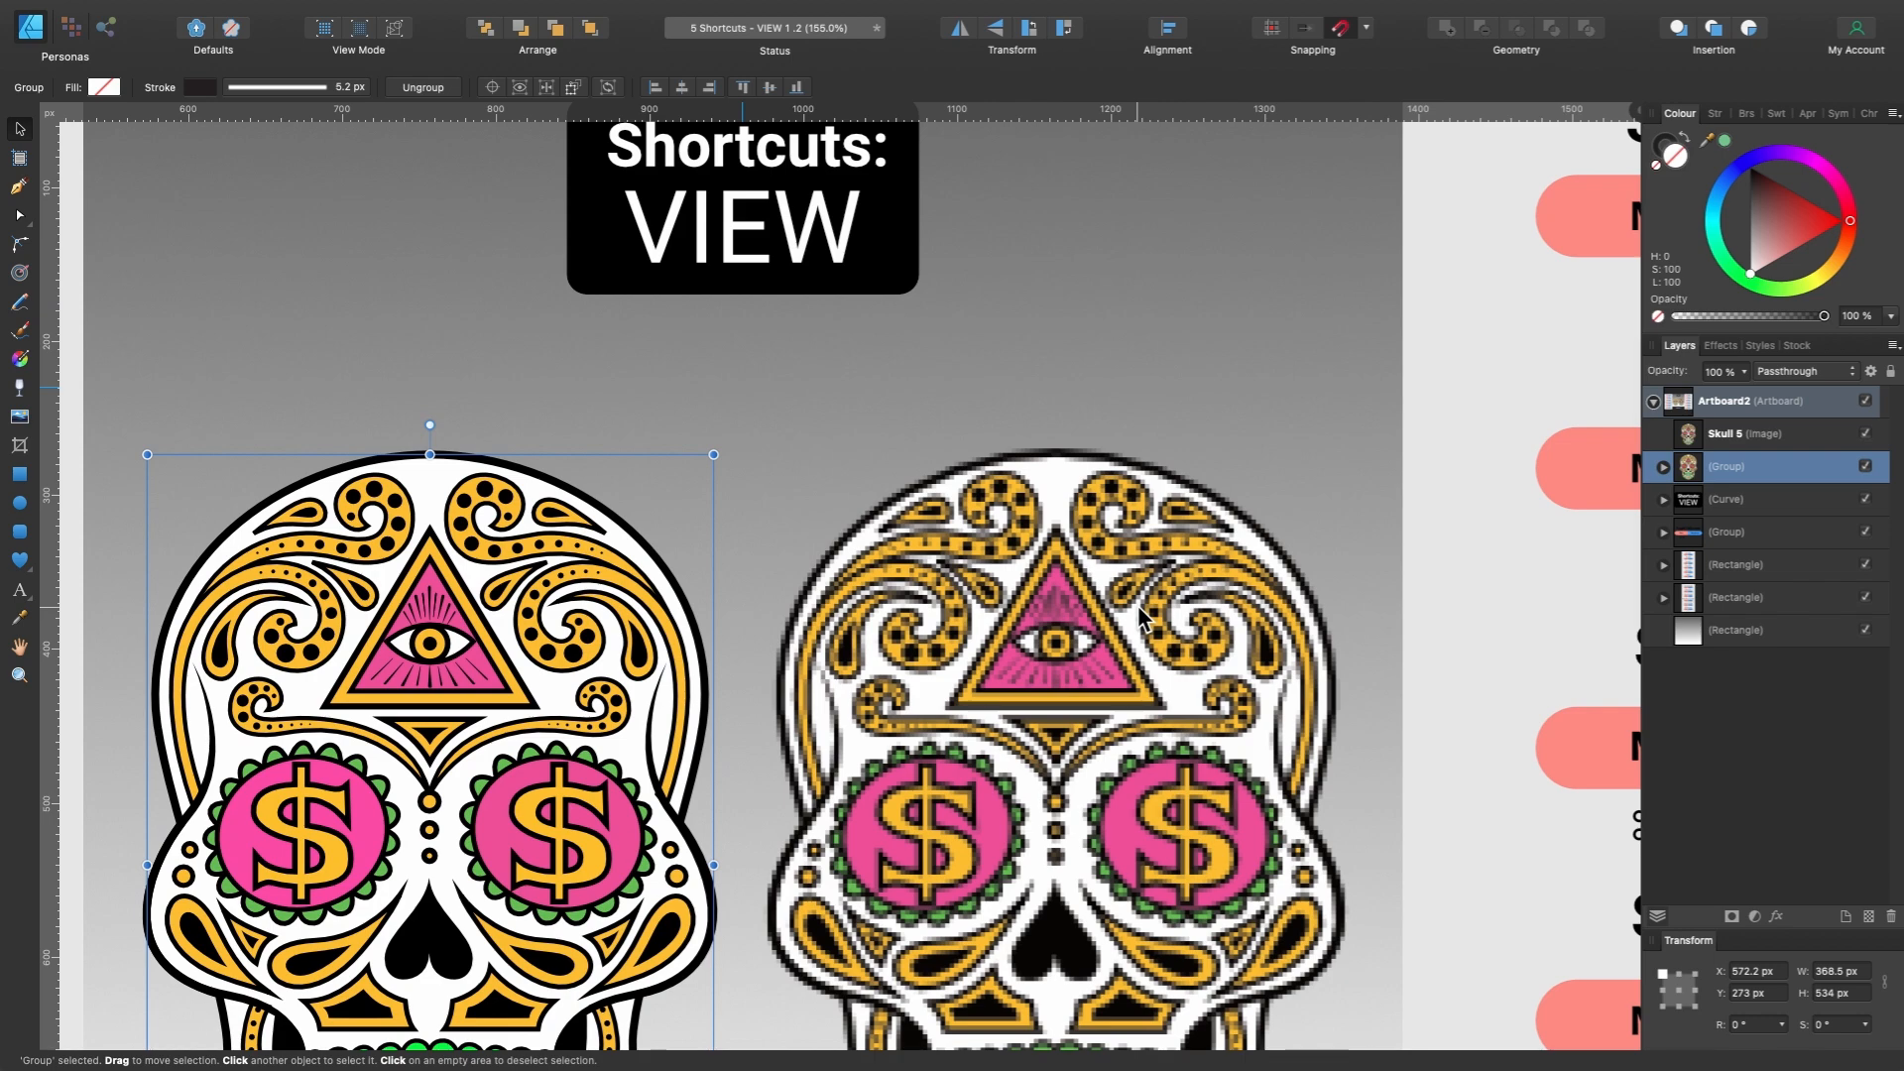
scroll(1139, 605, "down", 3)
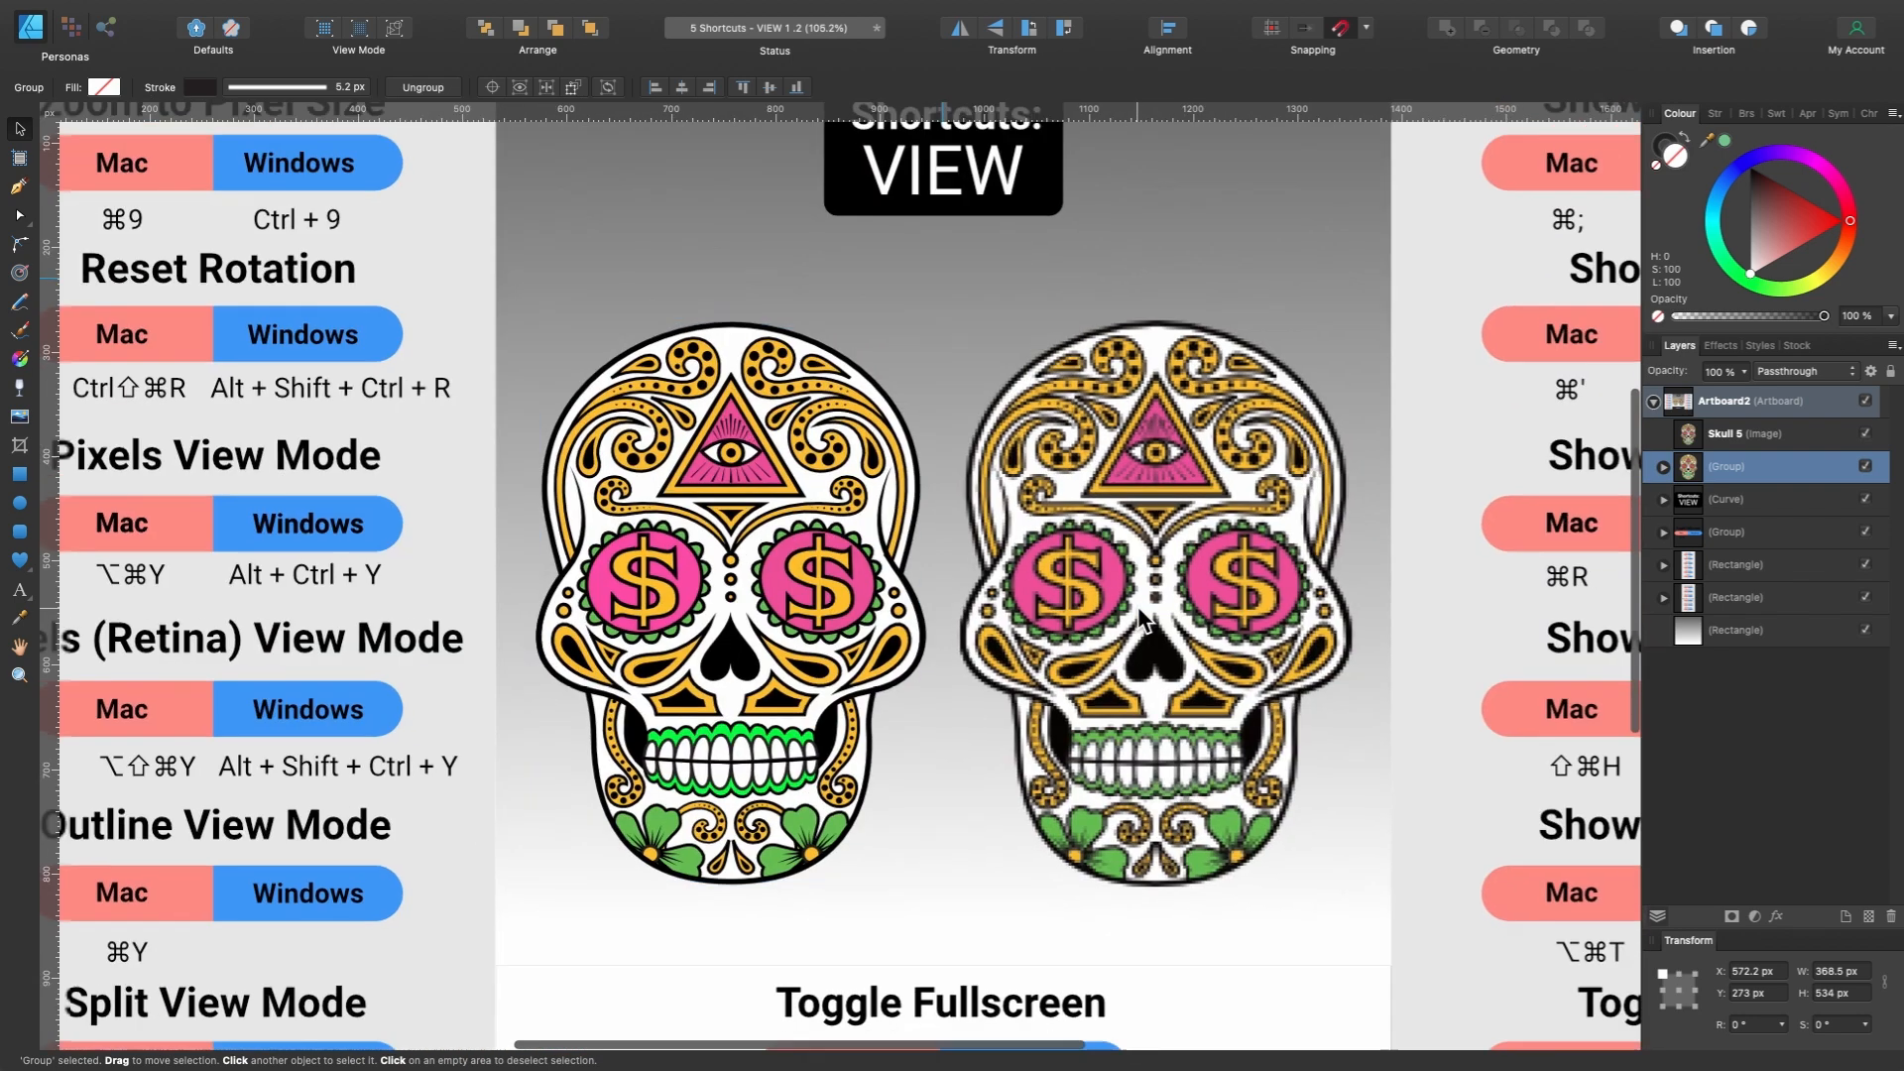
scroll(595, 481, "right", 2)
scroll(595, 481, "left", 2)
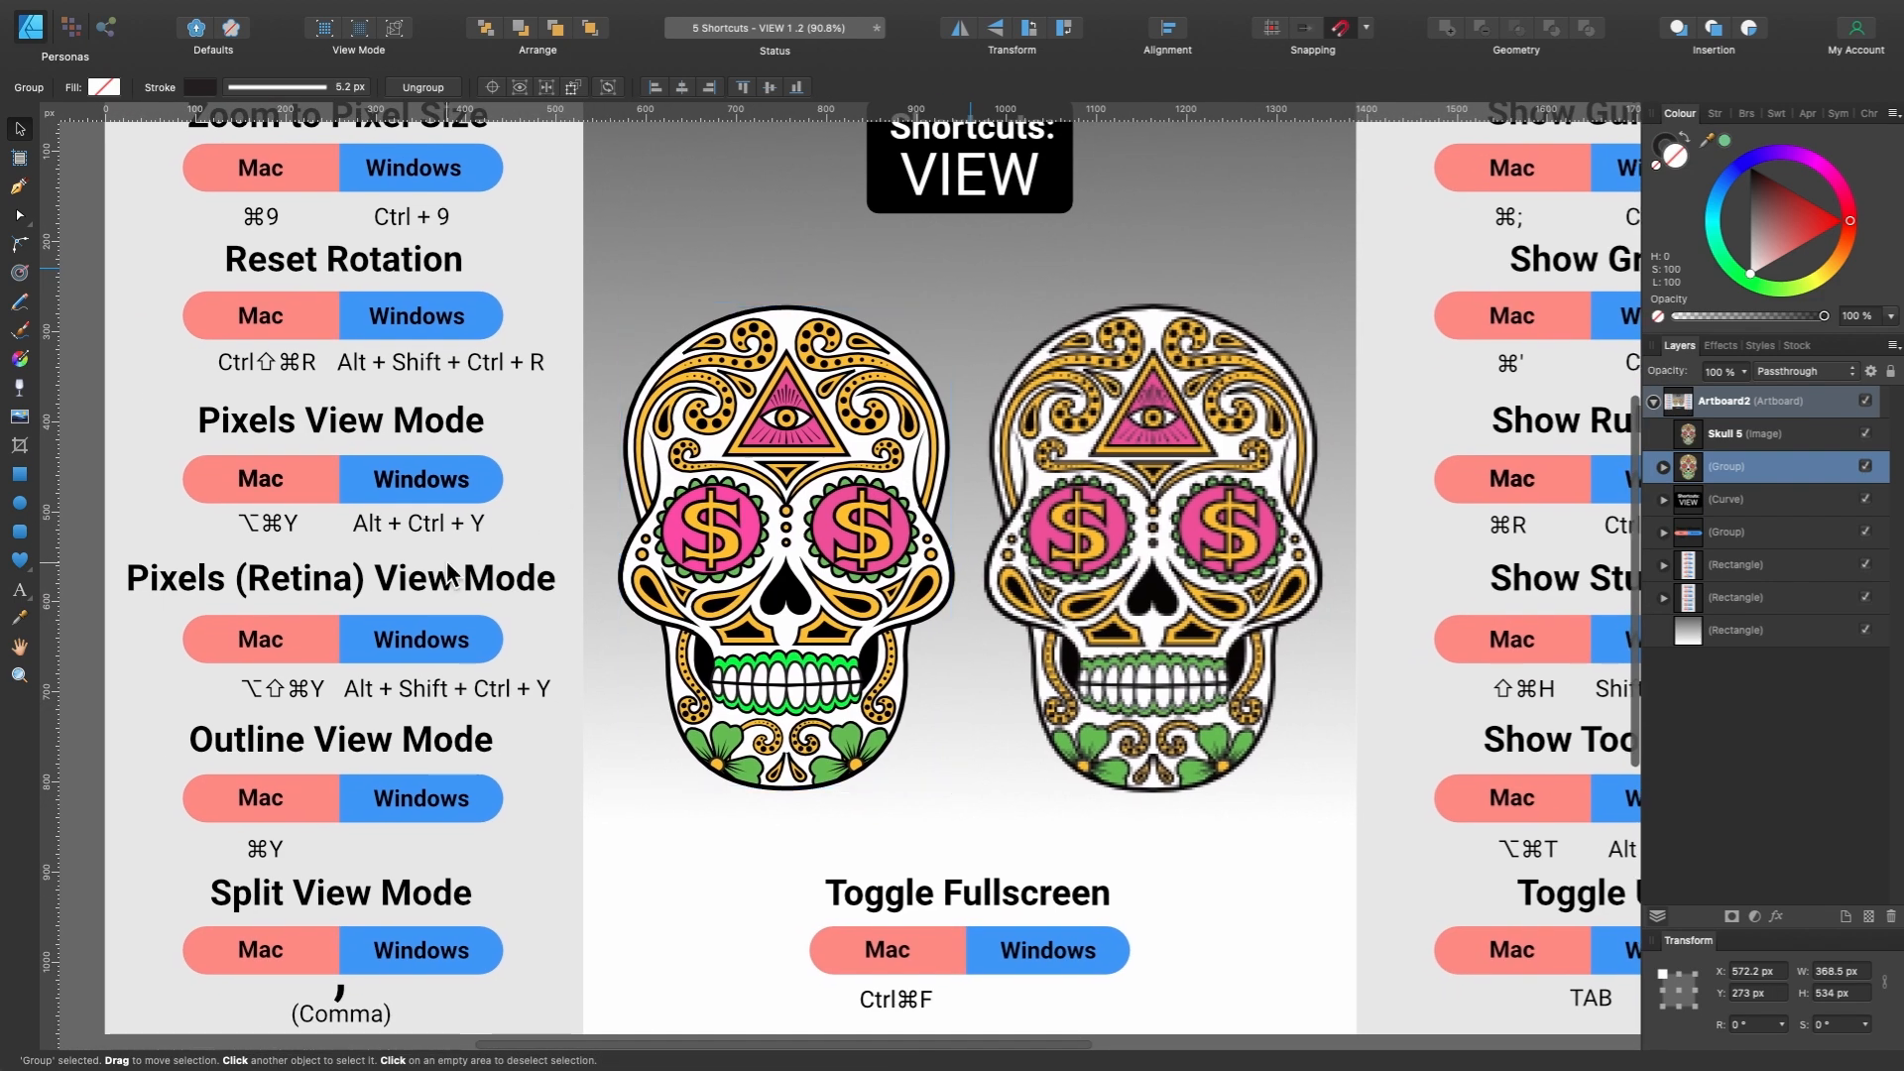
Inspect the vector skull at about 369% zoom in Pixels (Retina) view mode, and turn that mode off again.
scroll(446, 561, "down", 2)
scroll(447, 561, "up", 2)
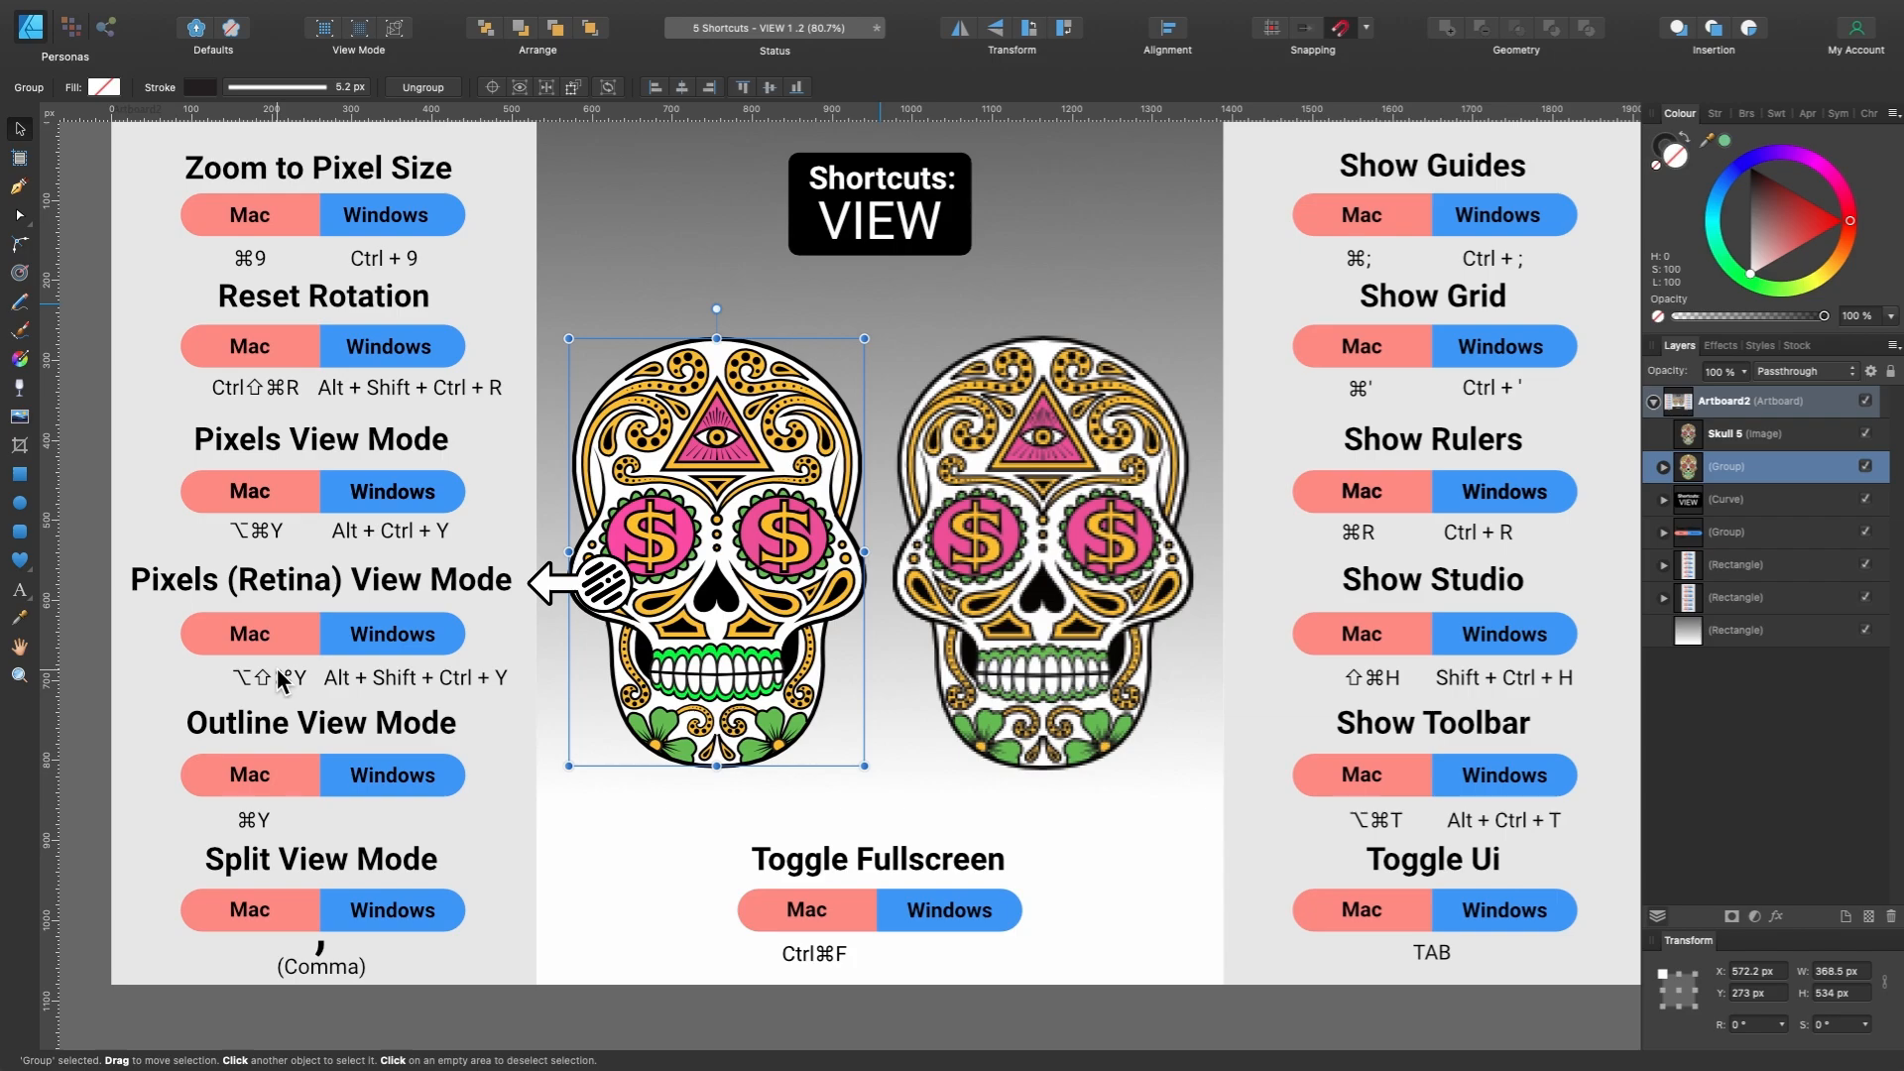
scroll(782, 366, "up", 5)
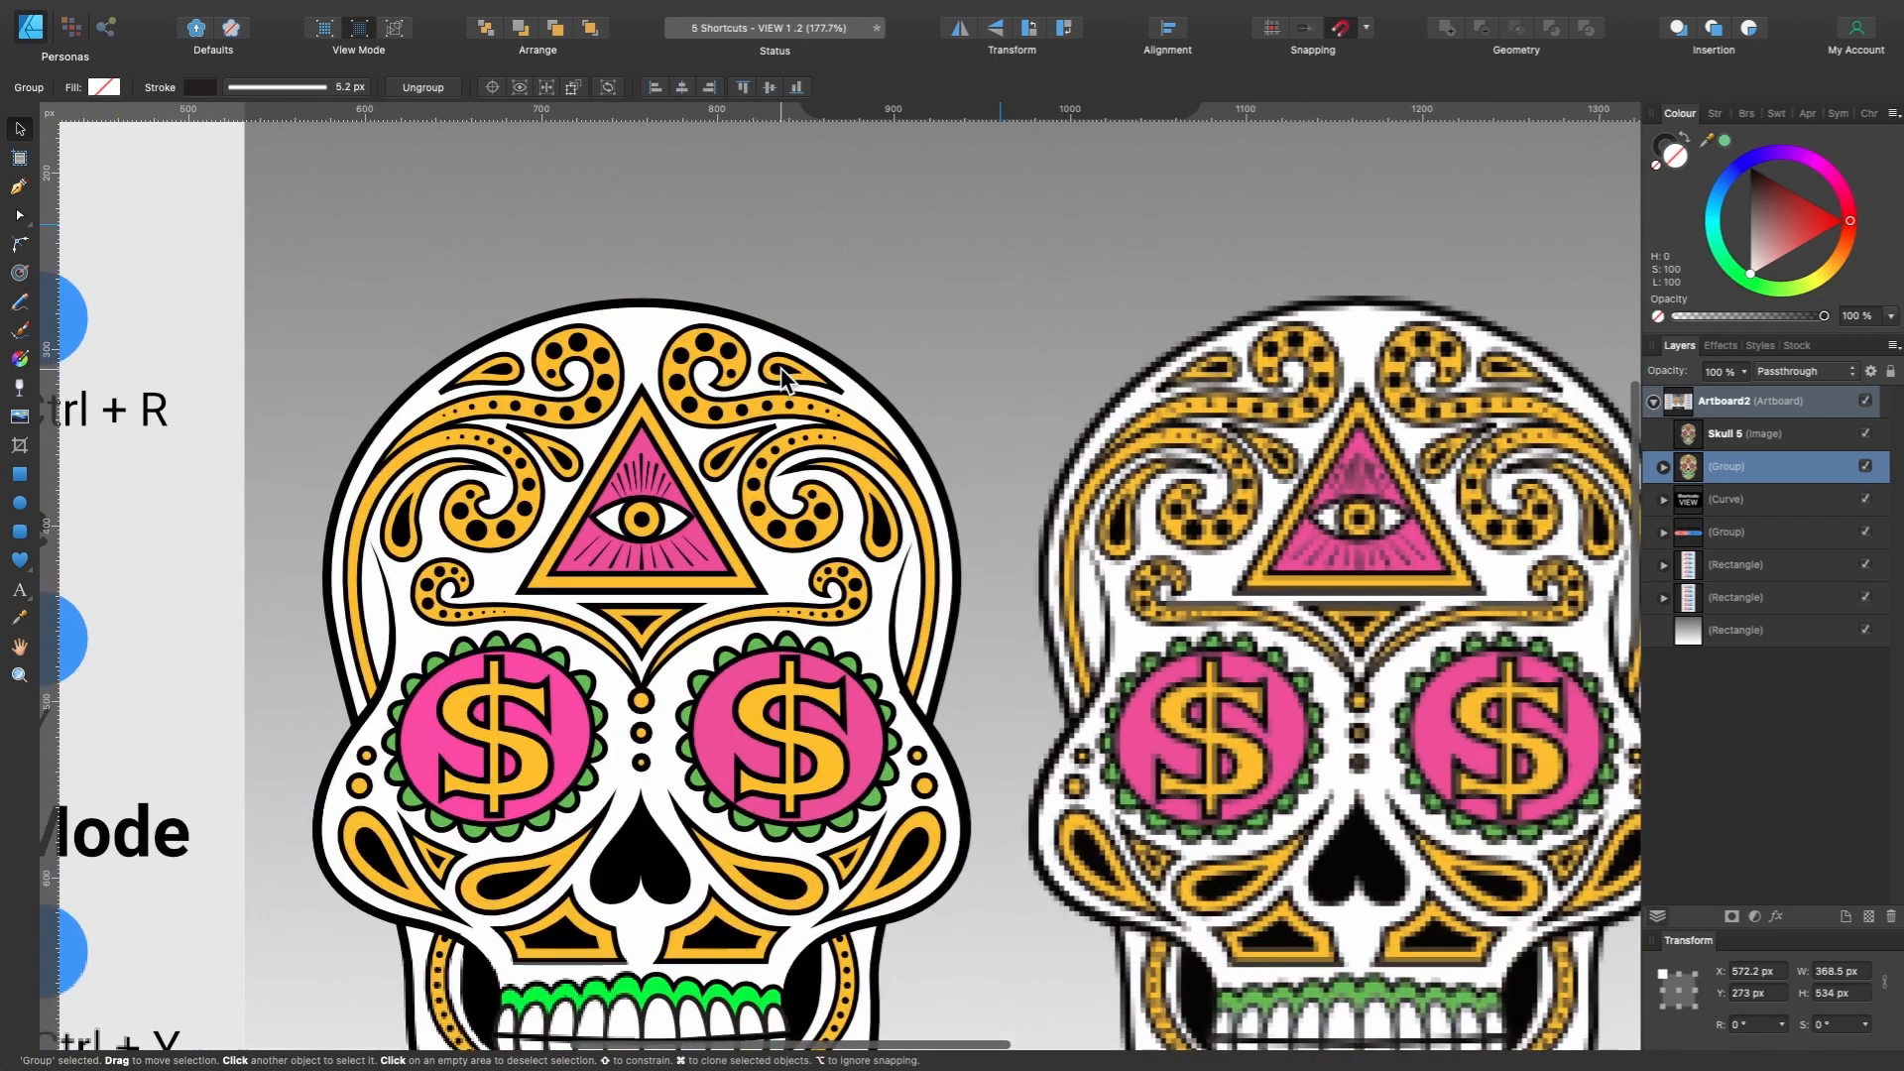
scroll(782, 369, "up", 3)
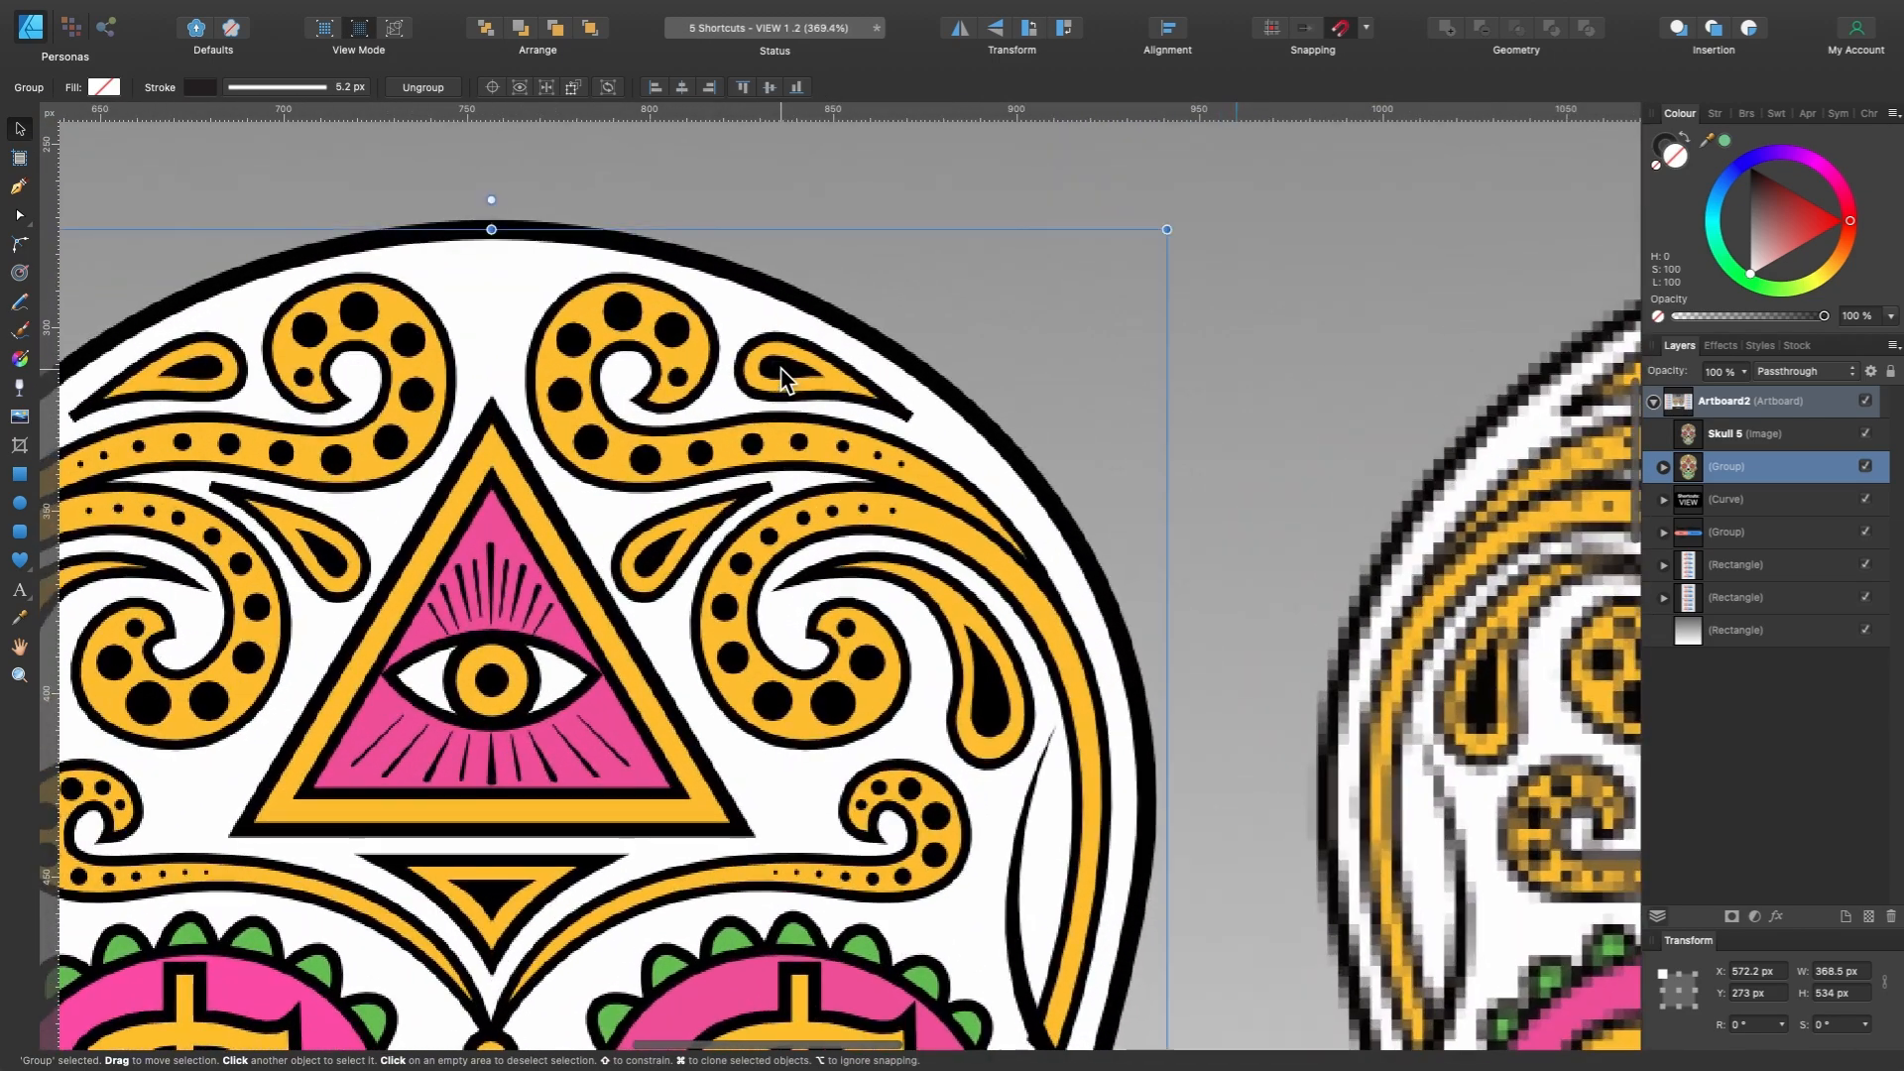
scroll(782, 367, "down", 6)
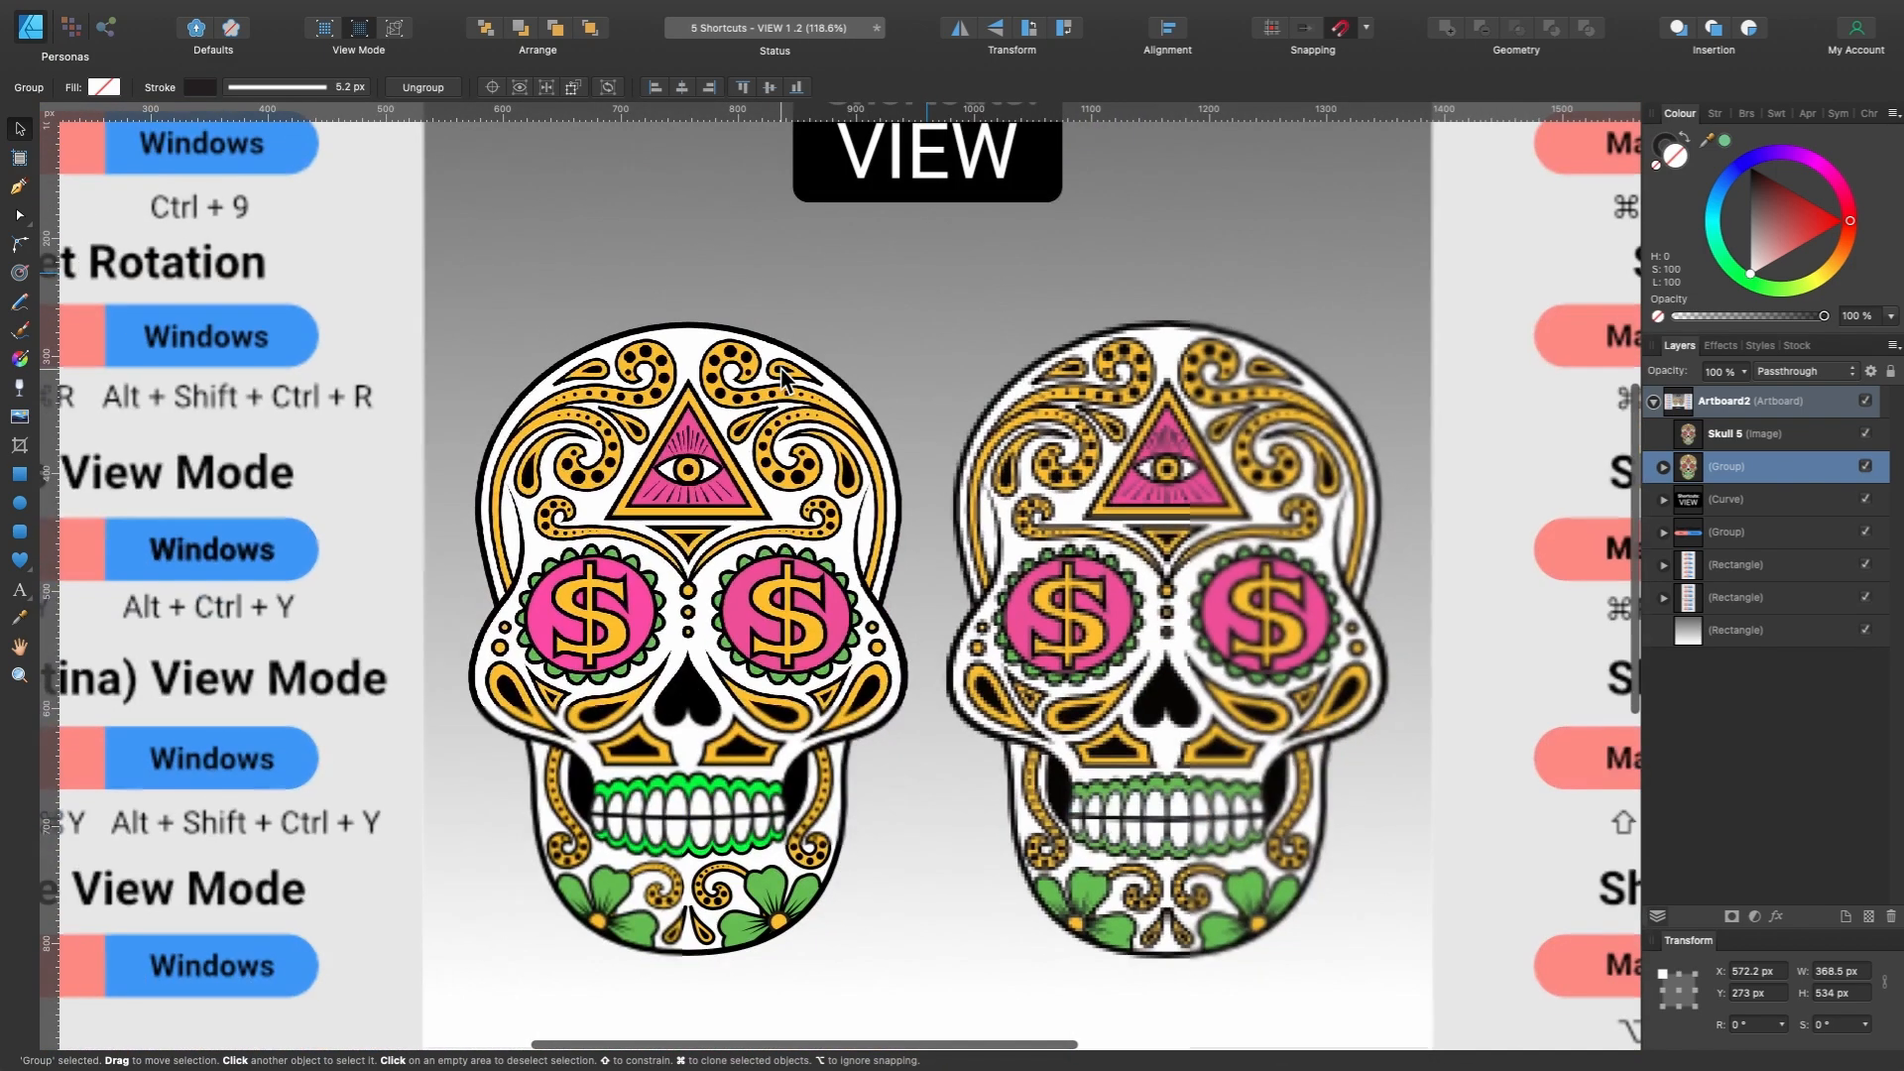
scroll(781, 368, "down", 3)
left_click(363, 31)
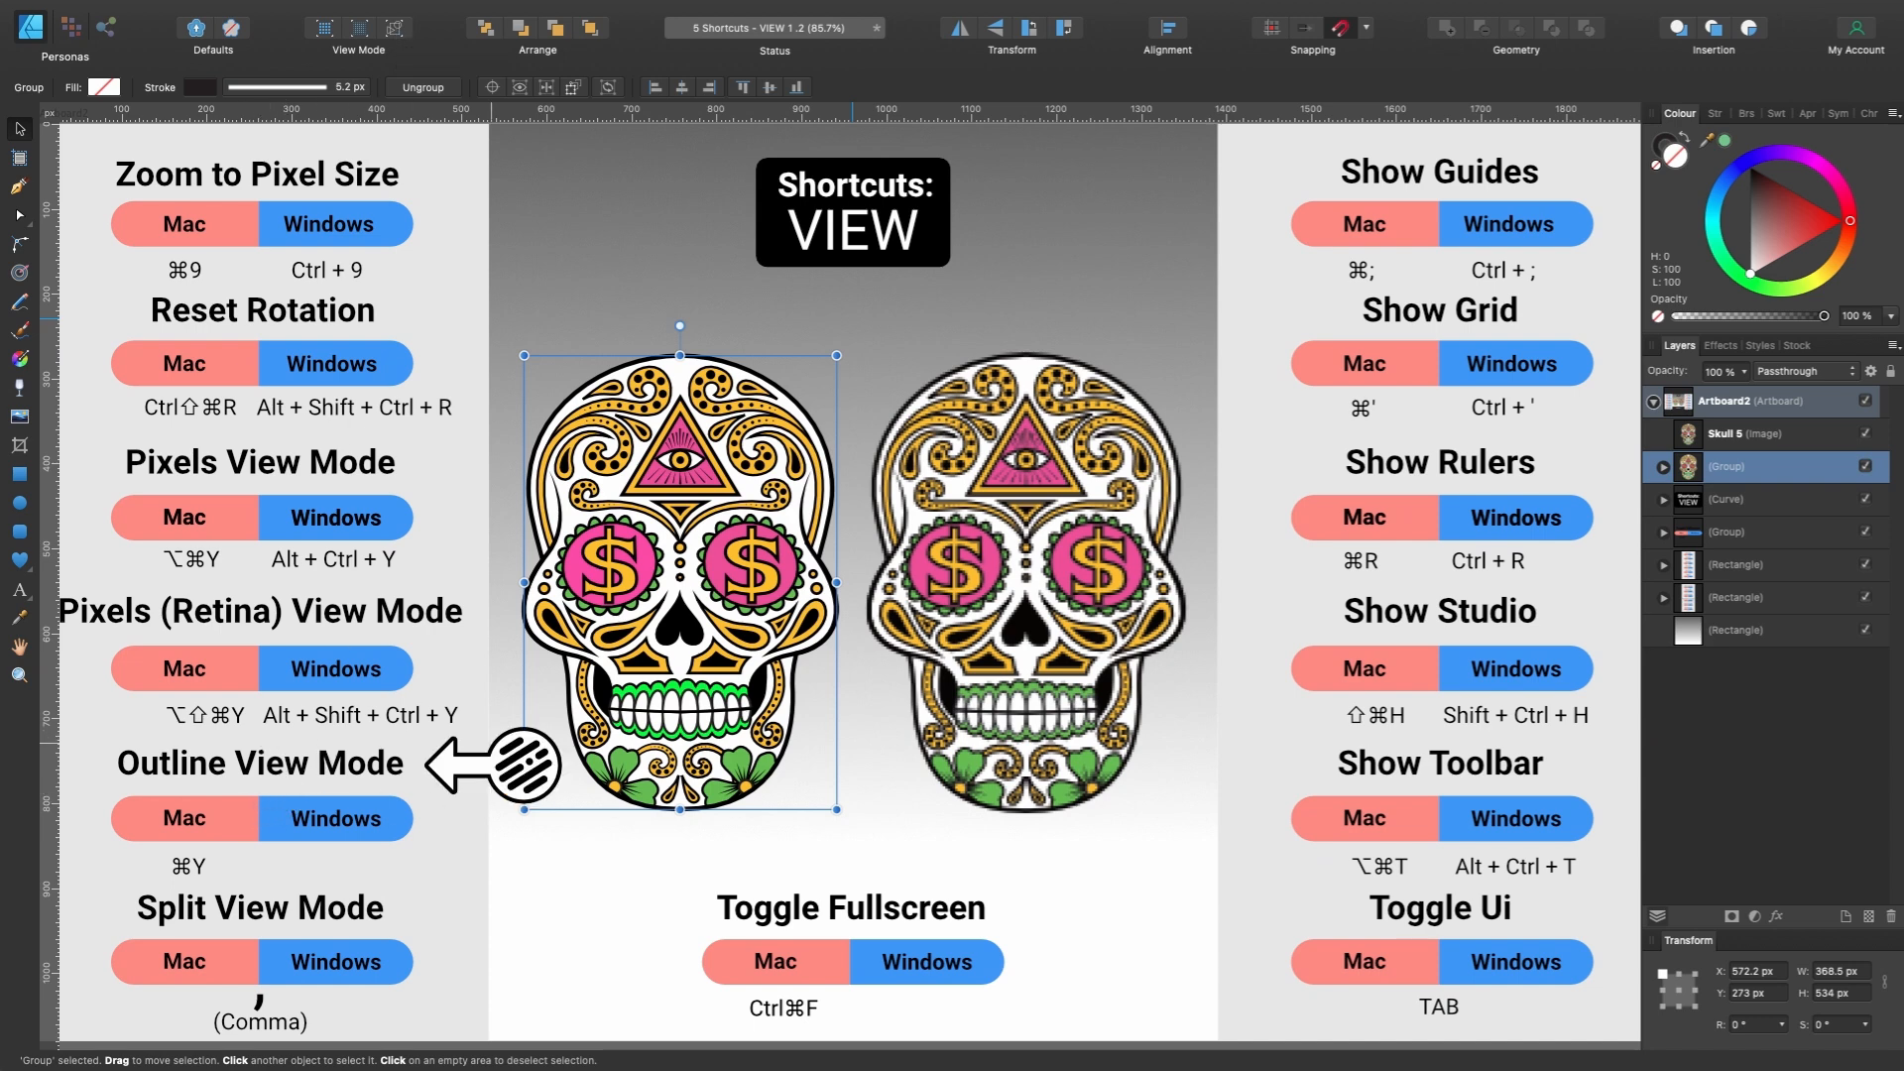
Display the artboard in Outline view mode and switch back to the full-colour view.
key("super+y")
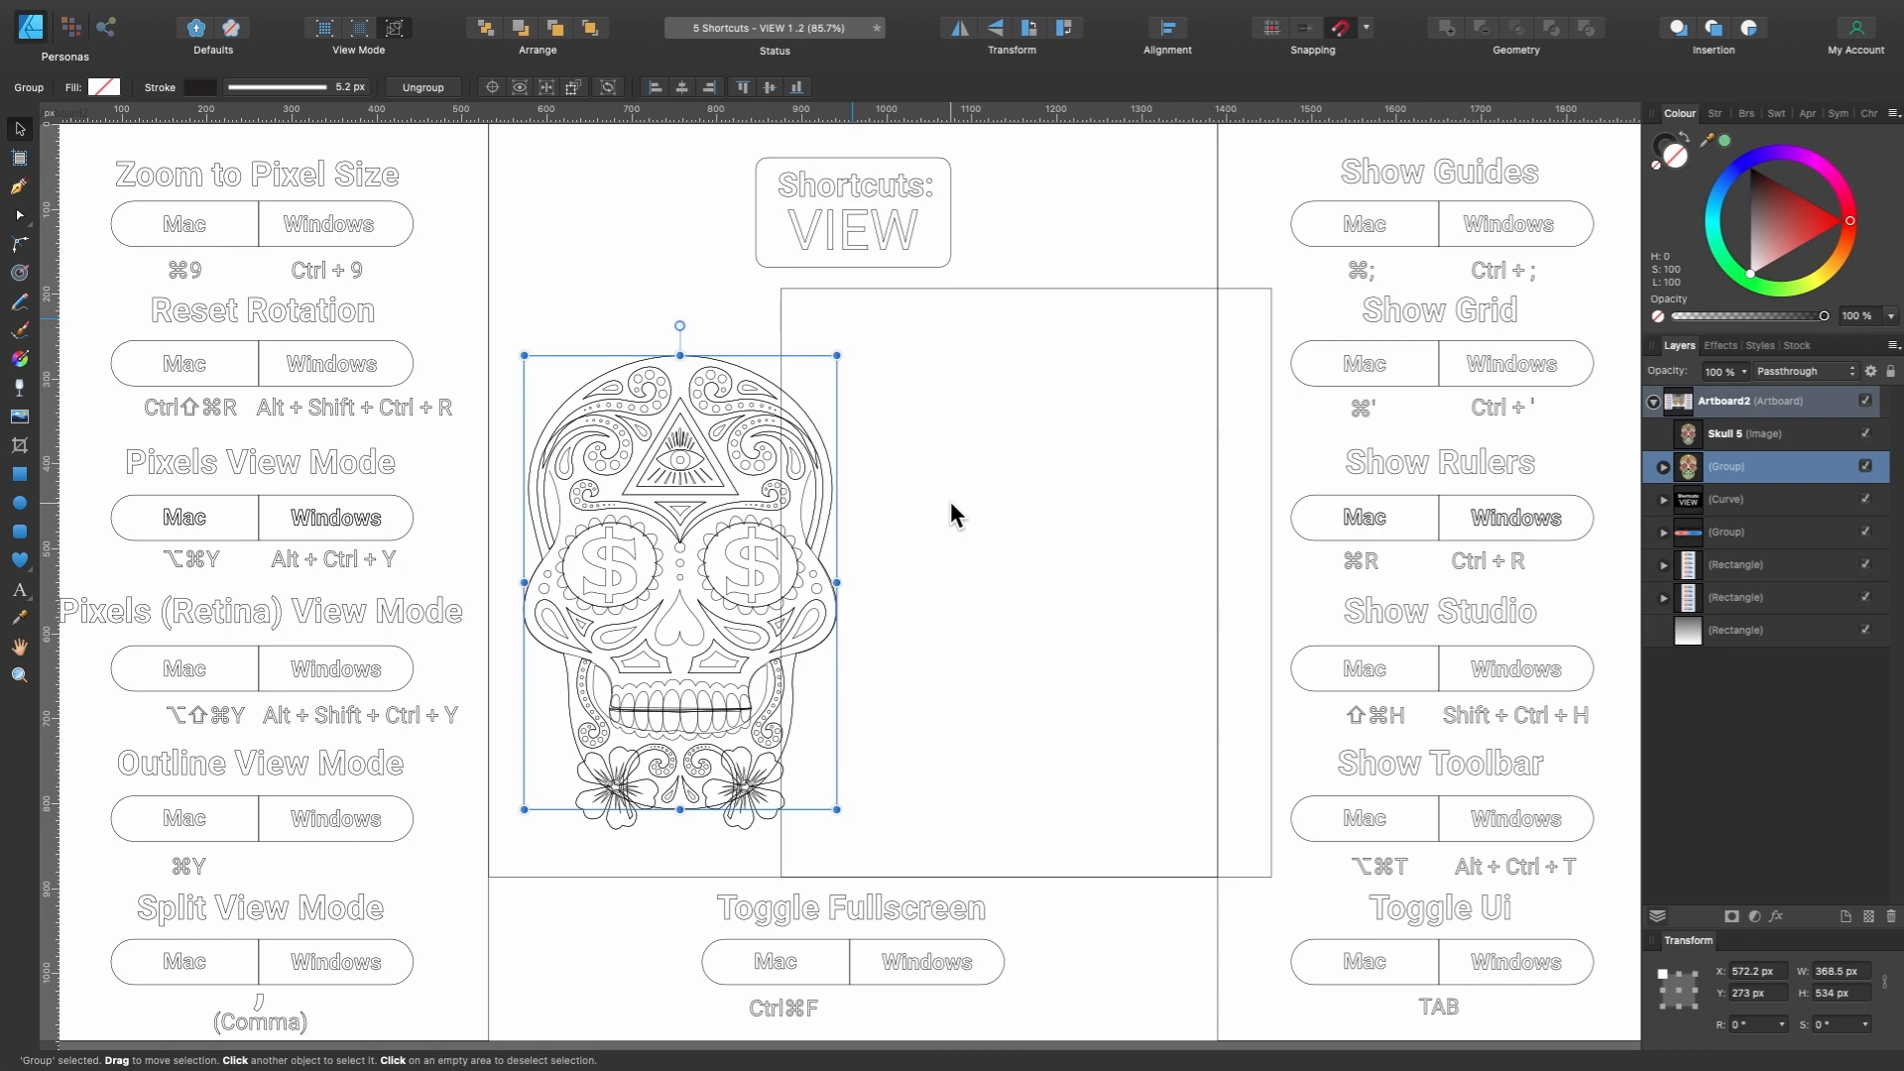
key("super+y")
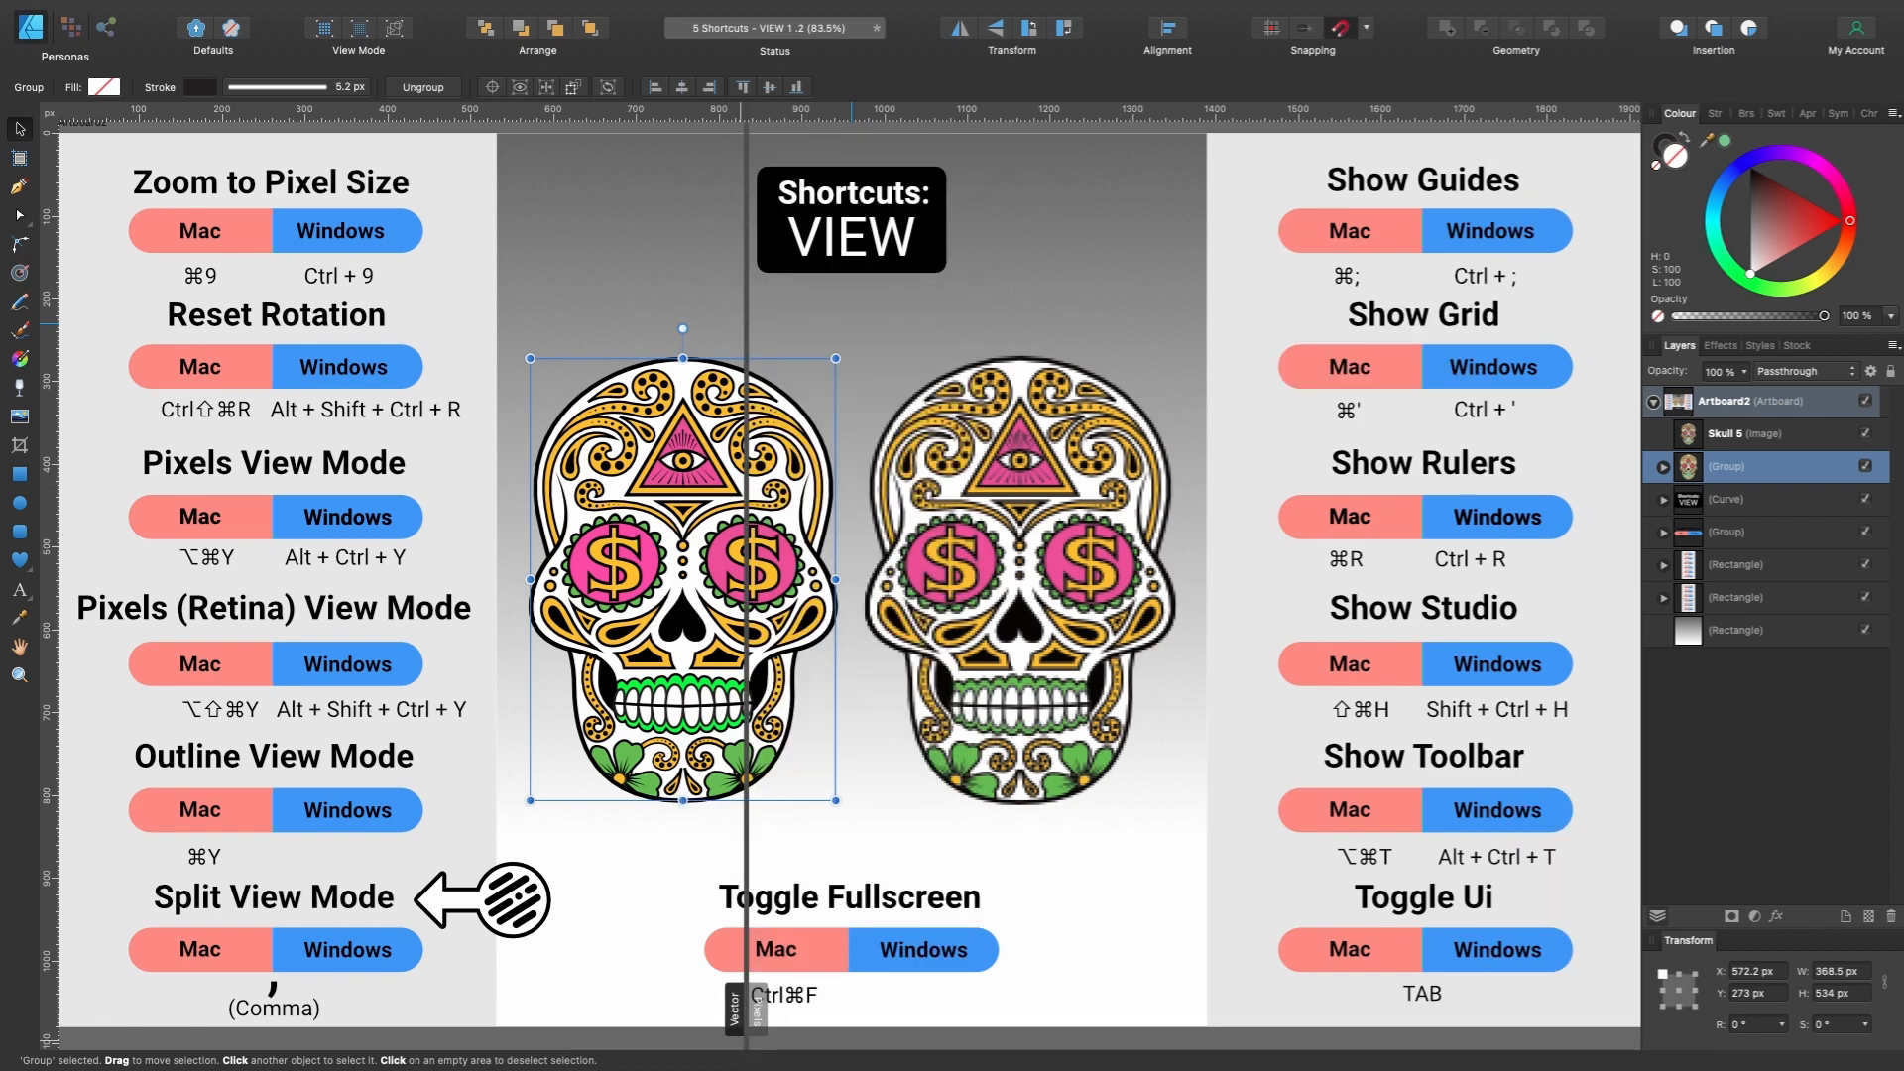
Compare vector and pixel rendering of the skulls by moving the Split View divider across them, and turn Split View off.
left_click_drag(743, 1008, 1045, 998)
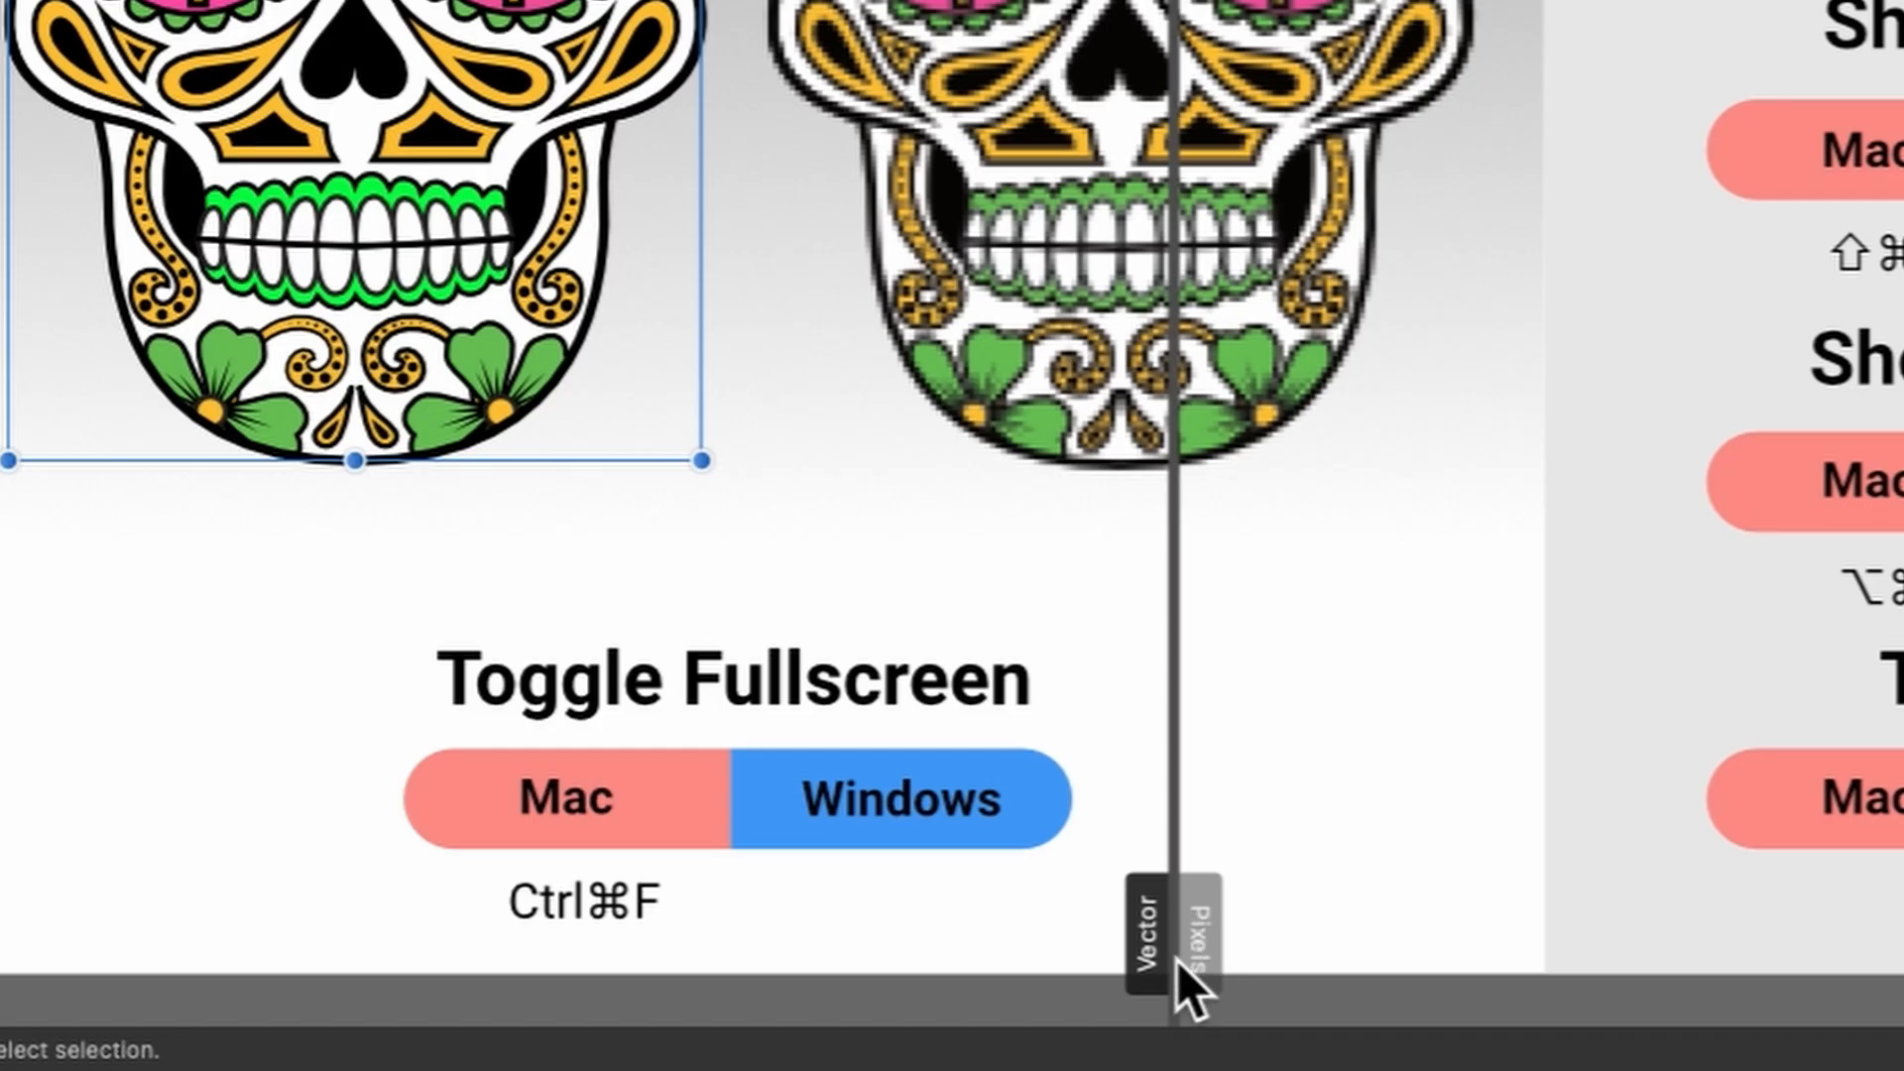
left_click_drag(1179, 961, 370, 950)
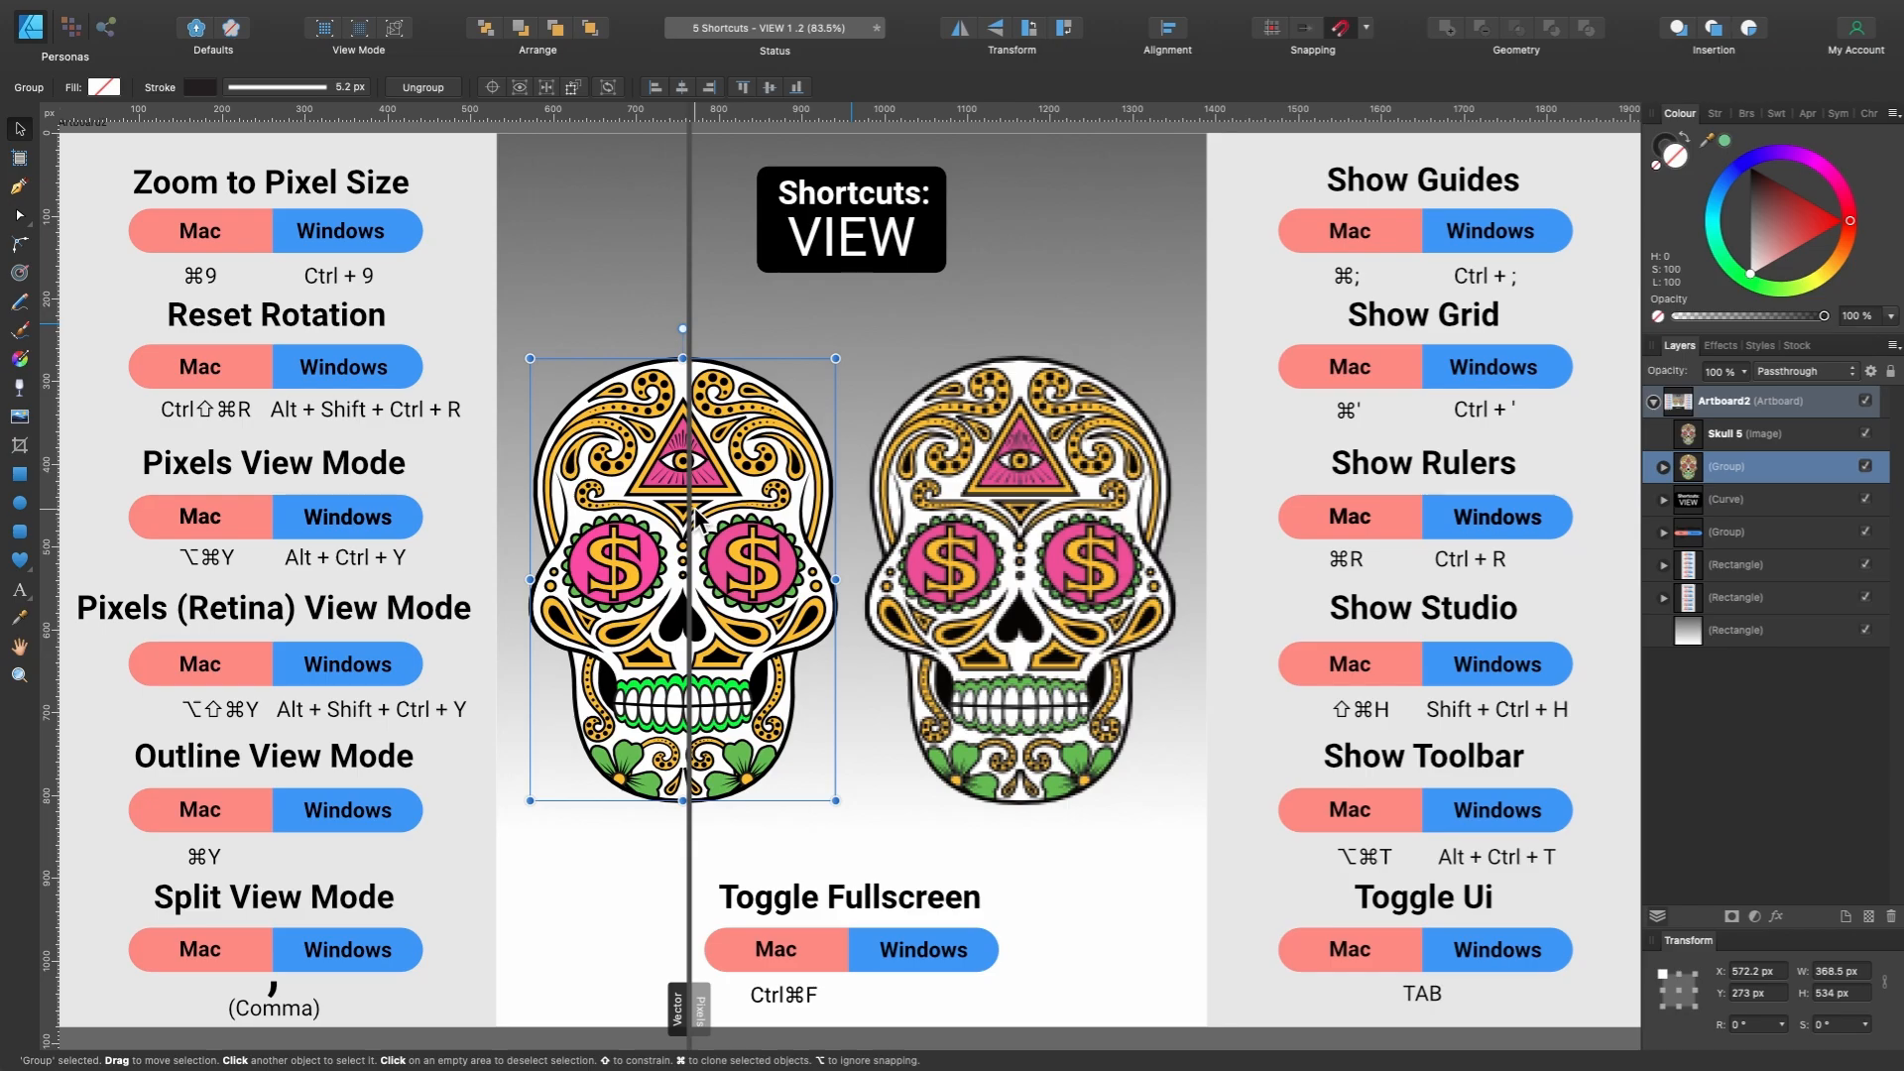
scroll(697, 515, "up", 4)
scroll(694, 504, "down", 2)
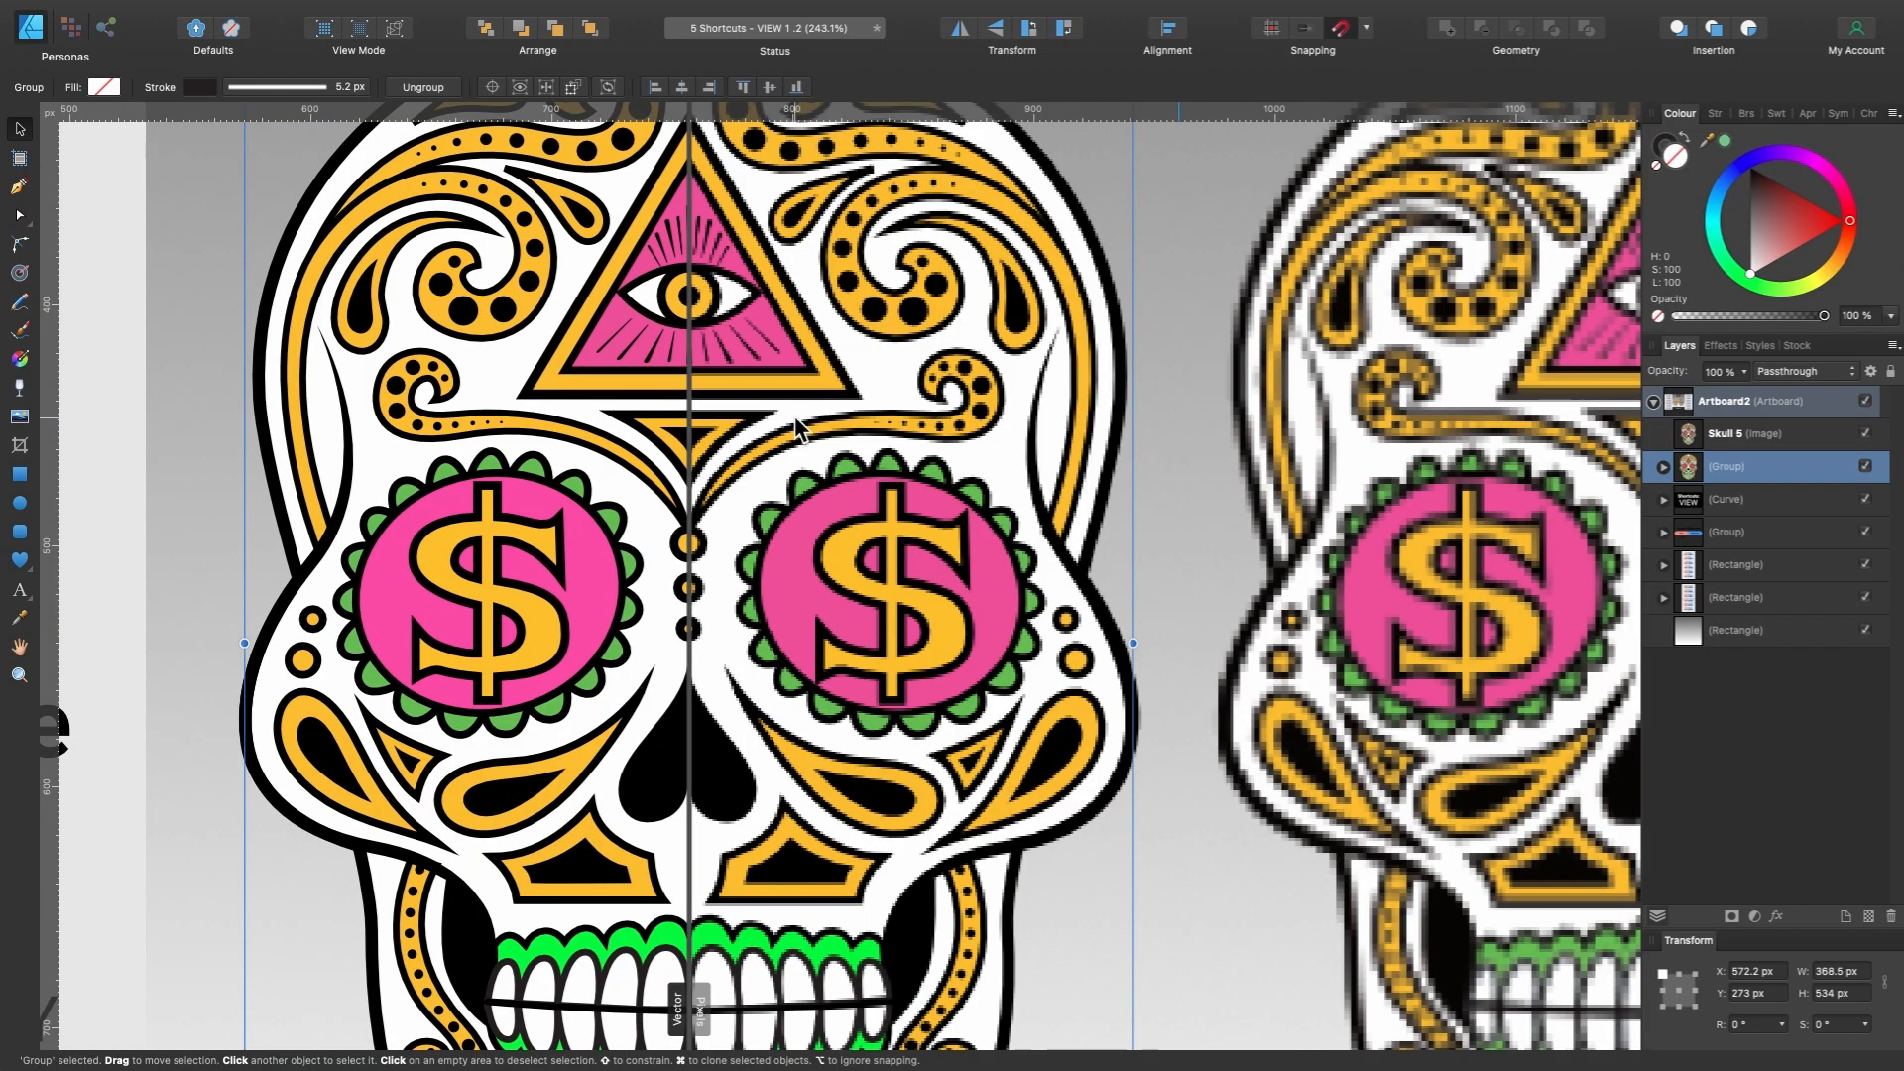
key("comma")
scroll(796, 425, "up", 3)
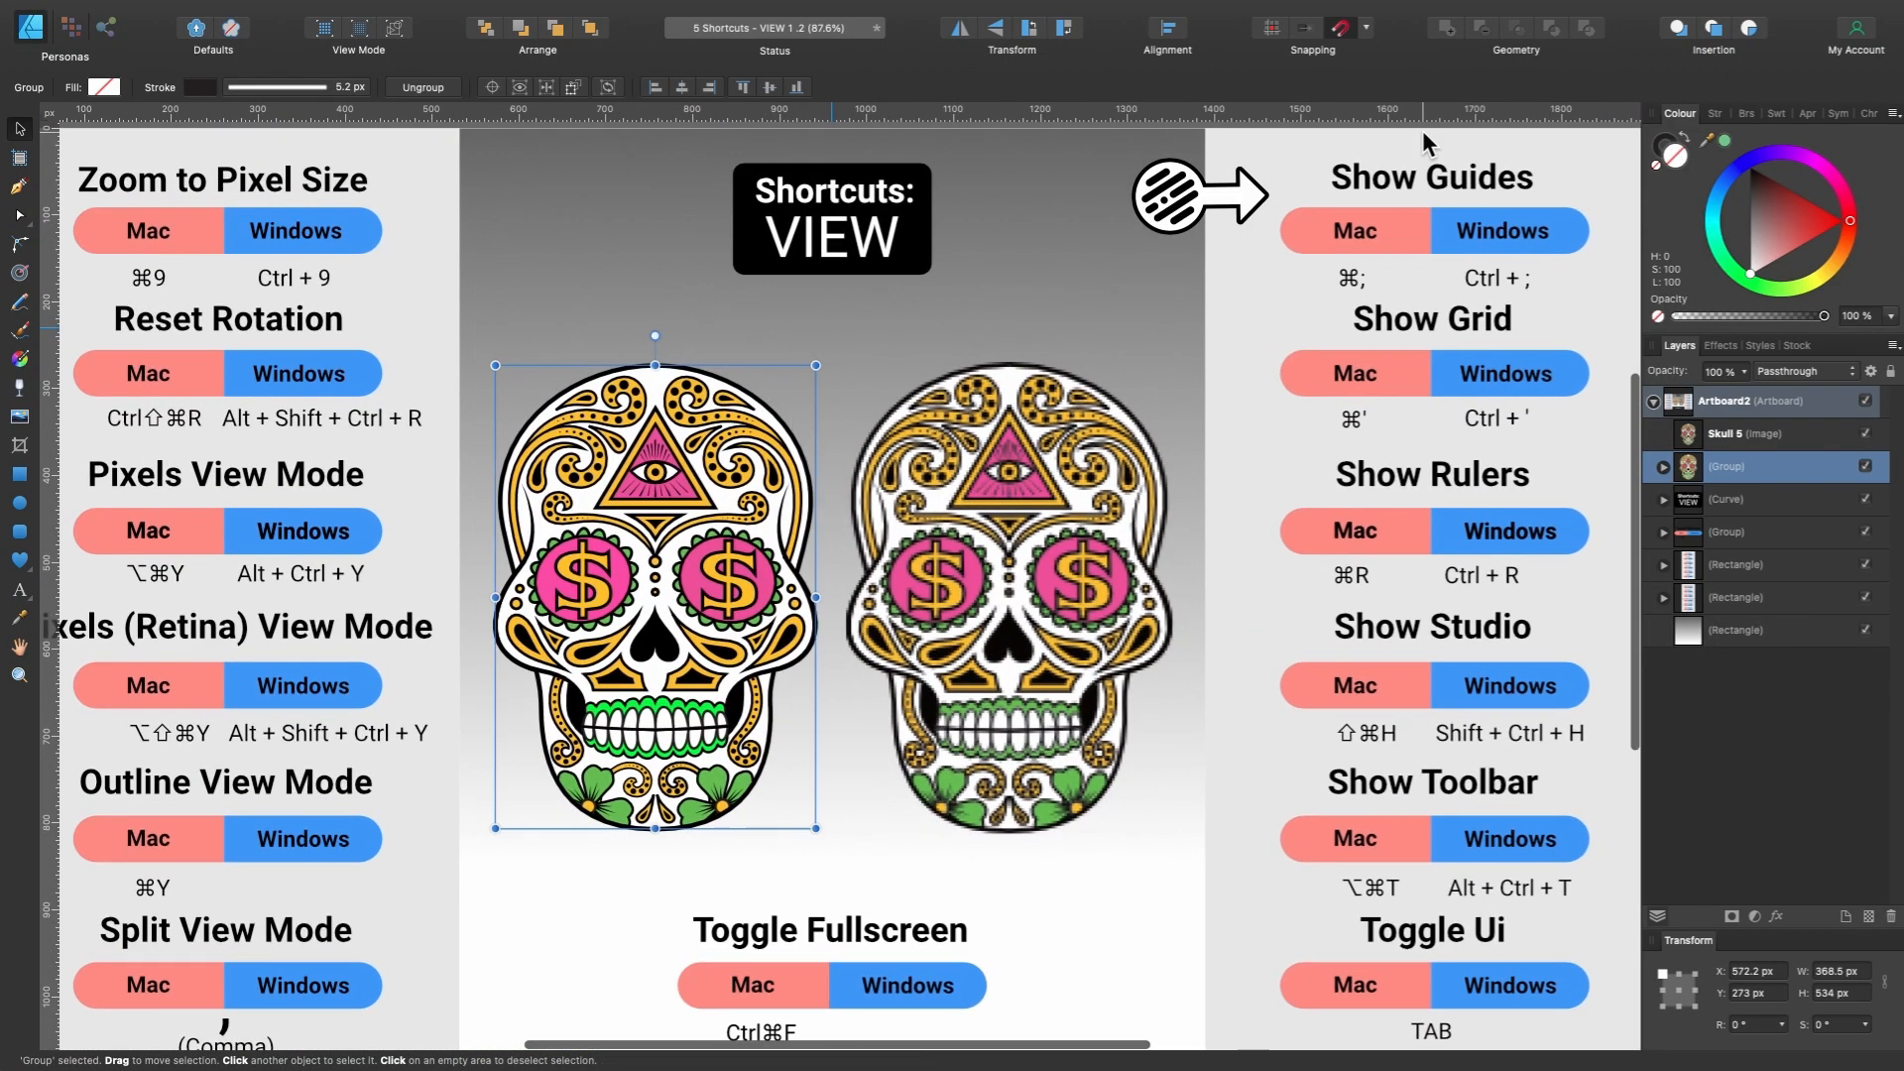
Toggle the guides off and on, and remove the vertical and horizontal guides by moving them off the artboard.
key("super+semicolon")
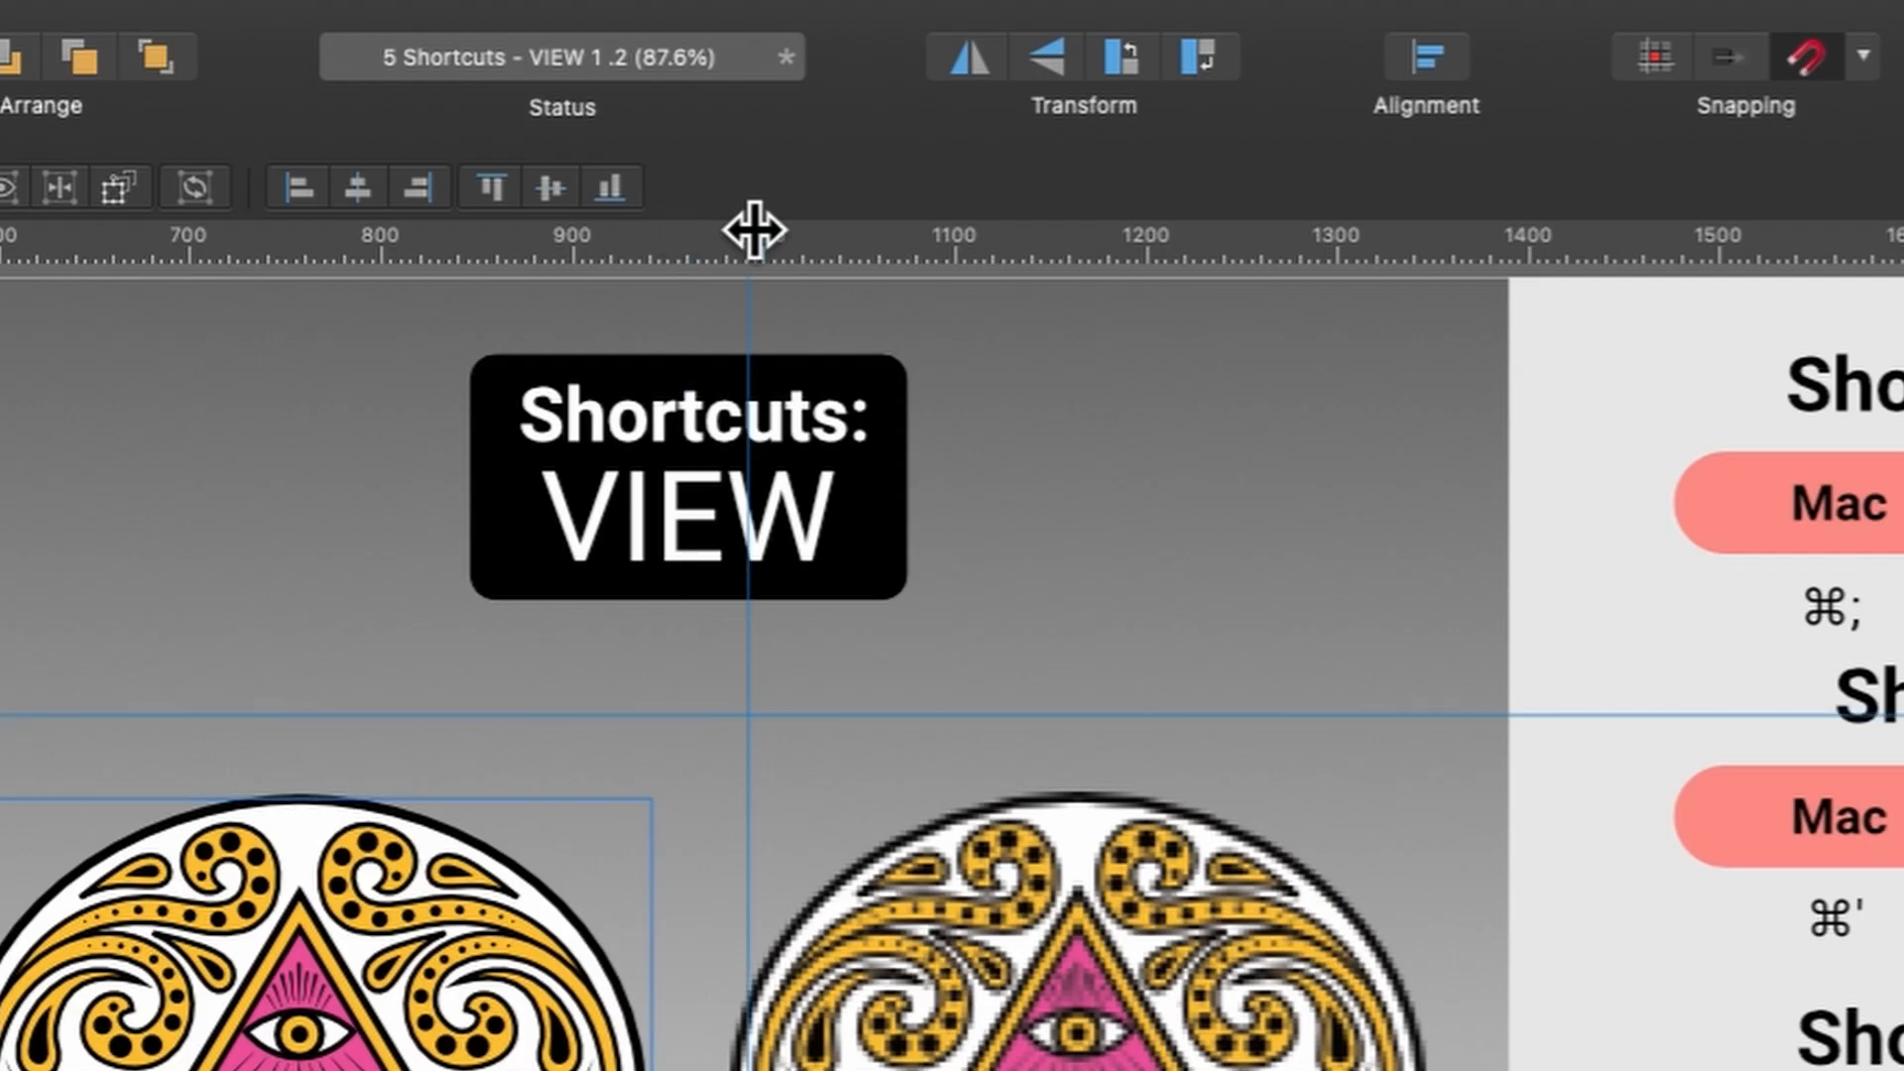
key("super+semicolon")
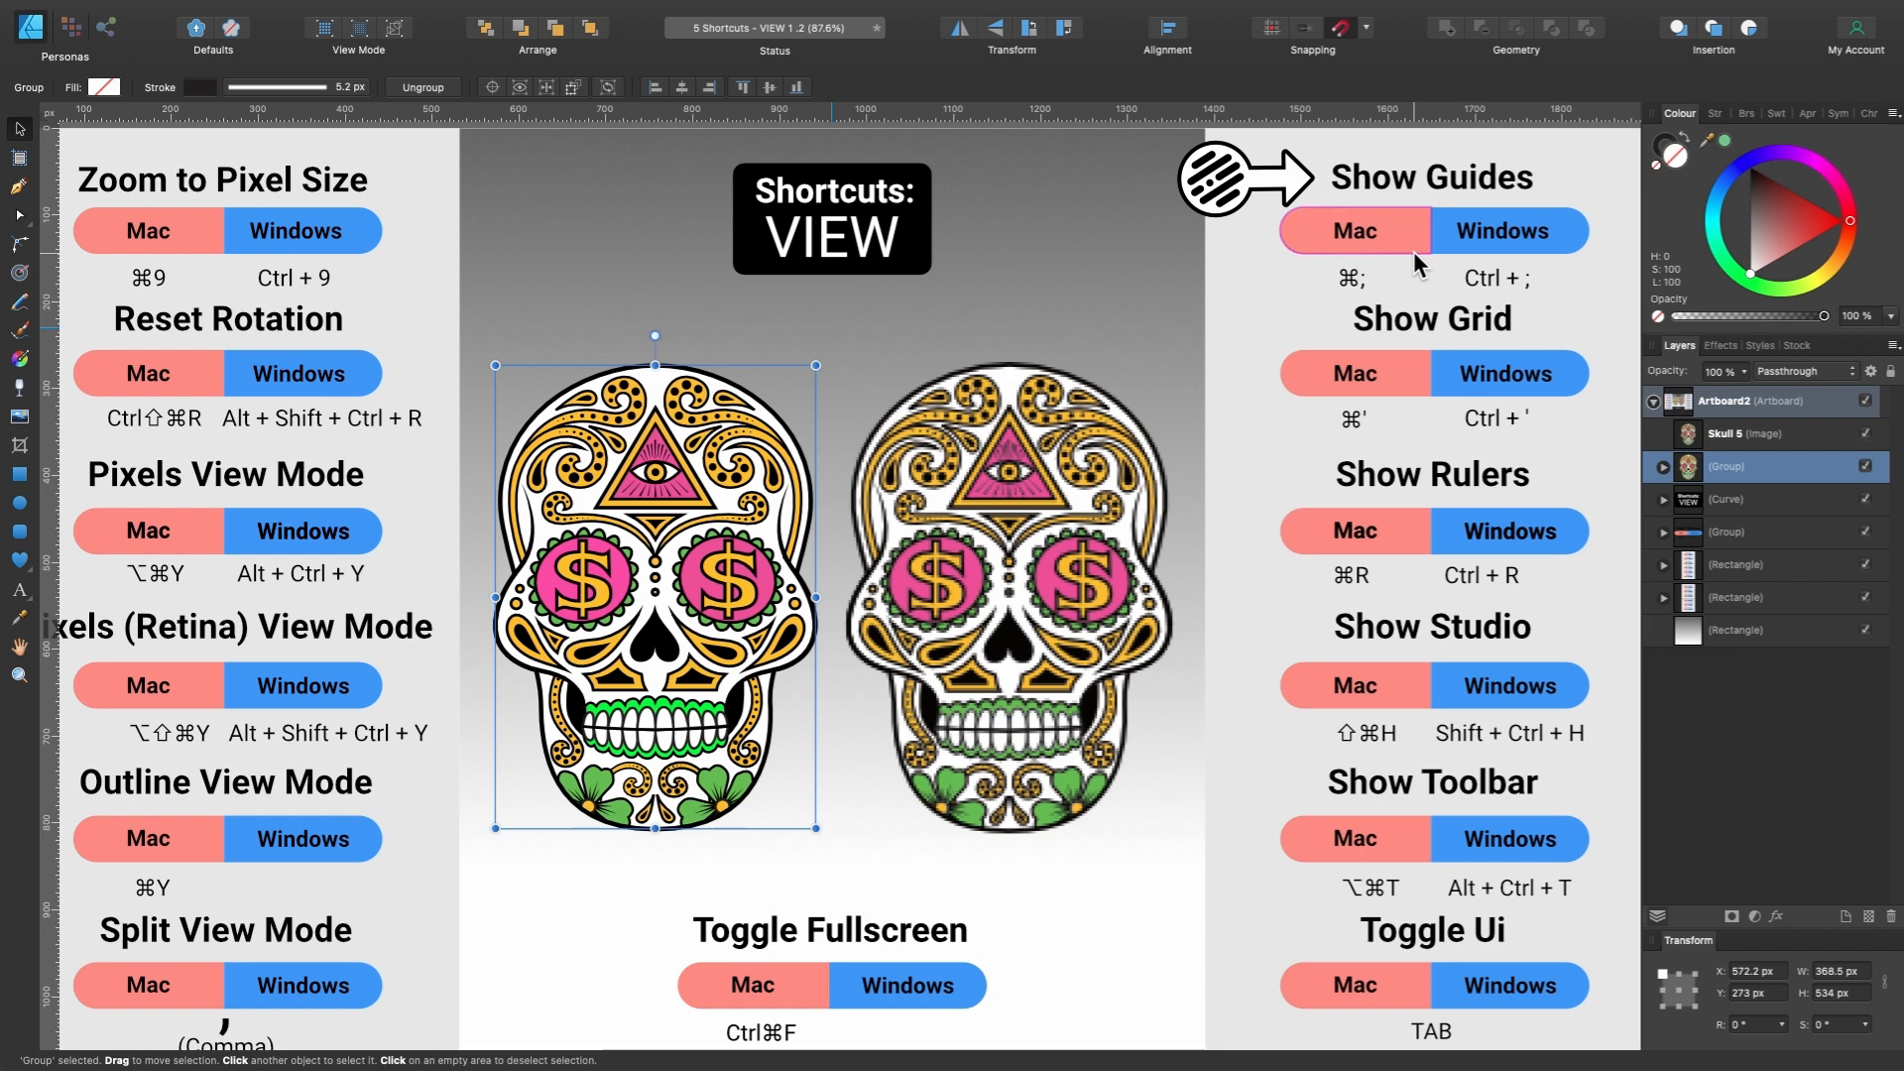
key("super+semicolon")
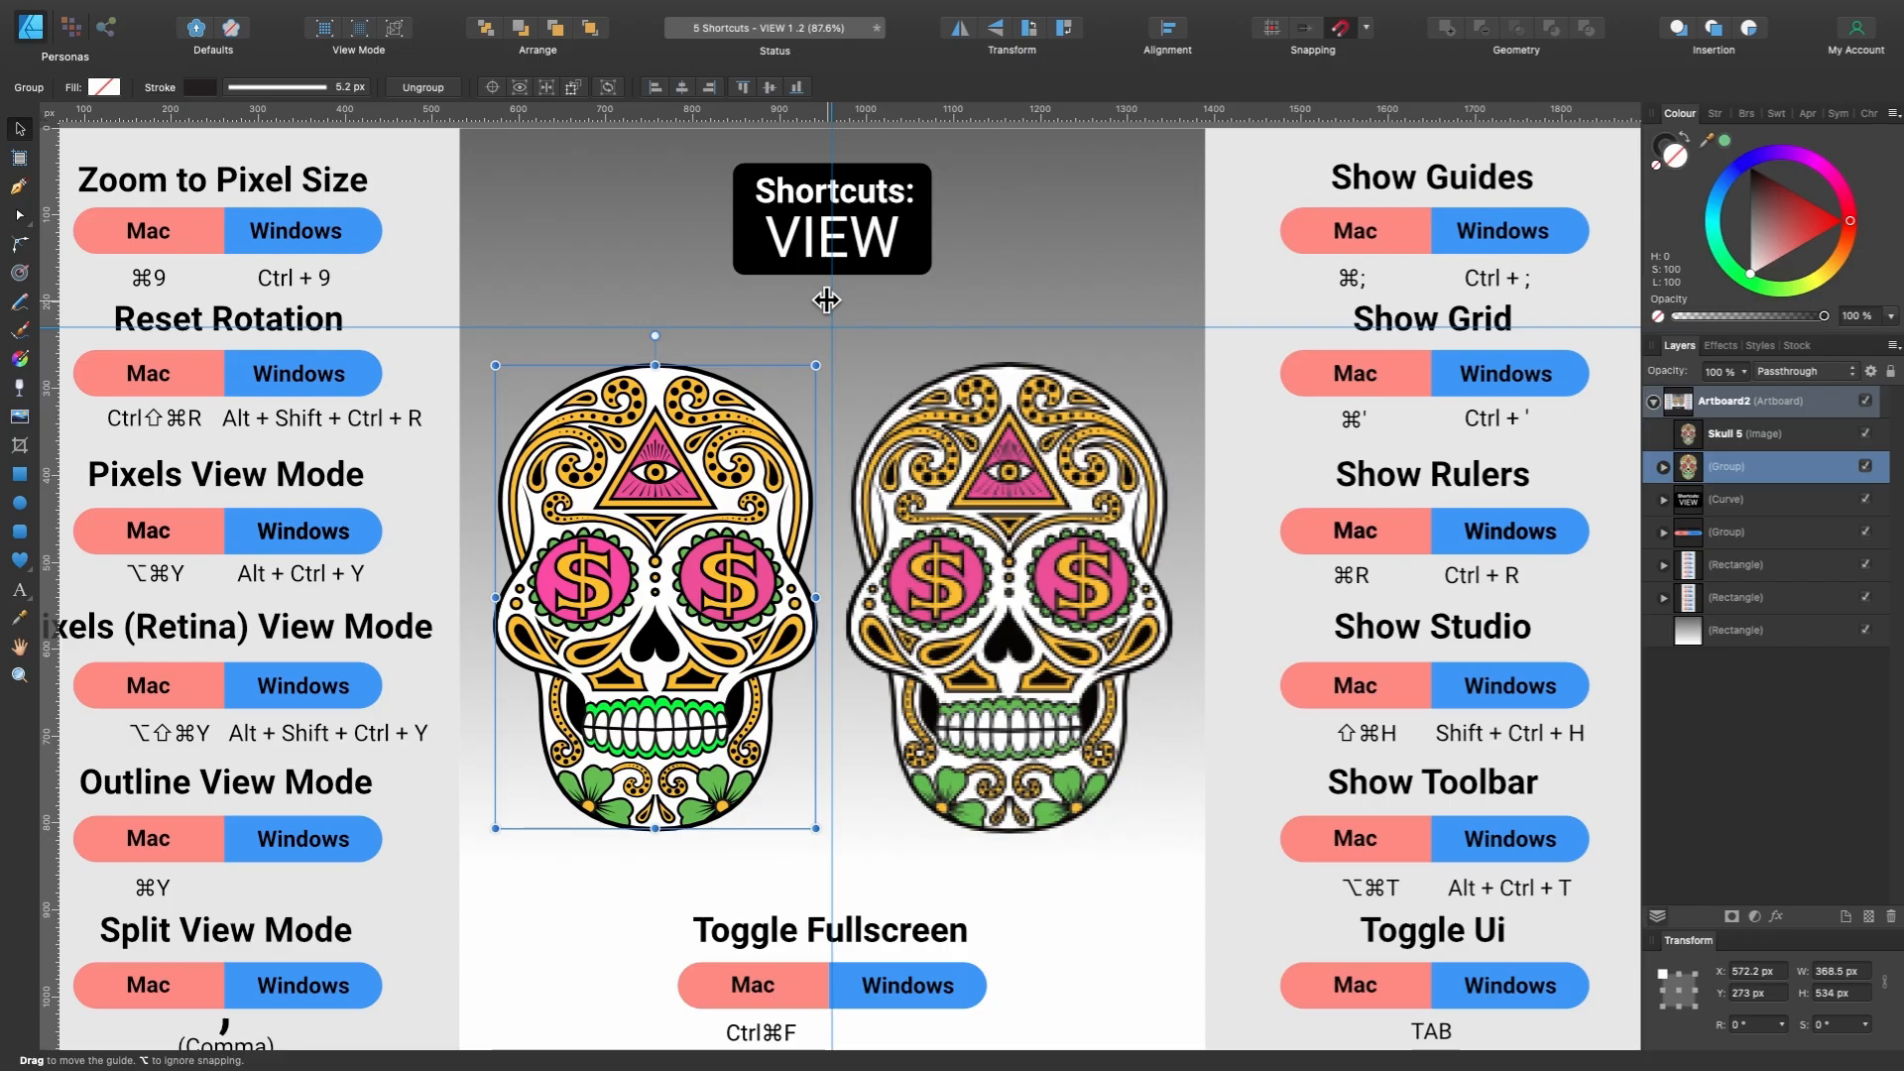
left_click_drag(826, 297, 1186, 68)
left_click_drag(1203, 148, 8, 372)
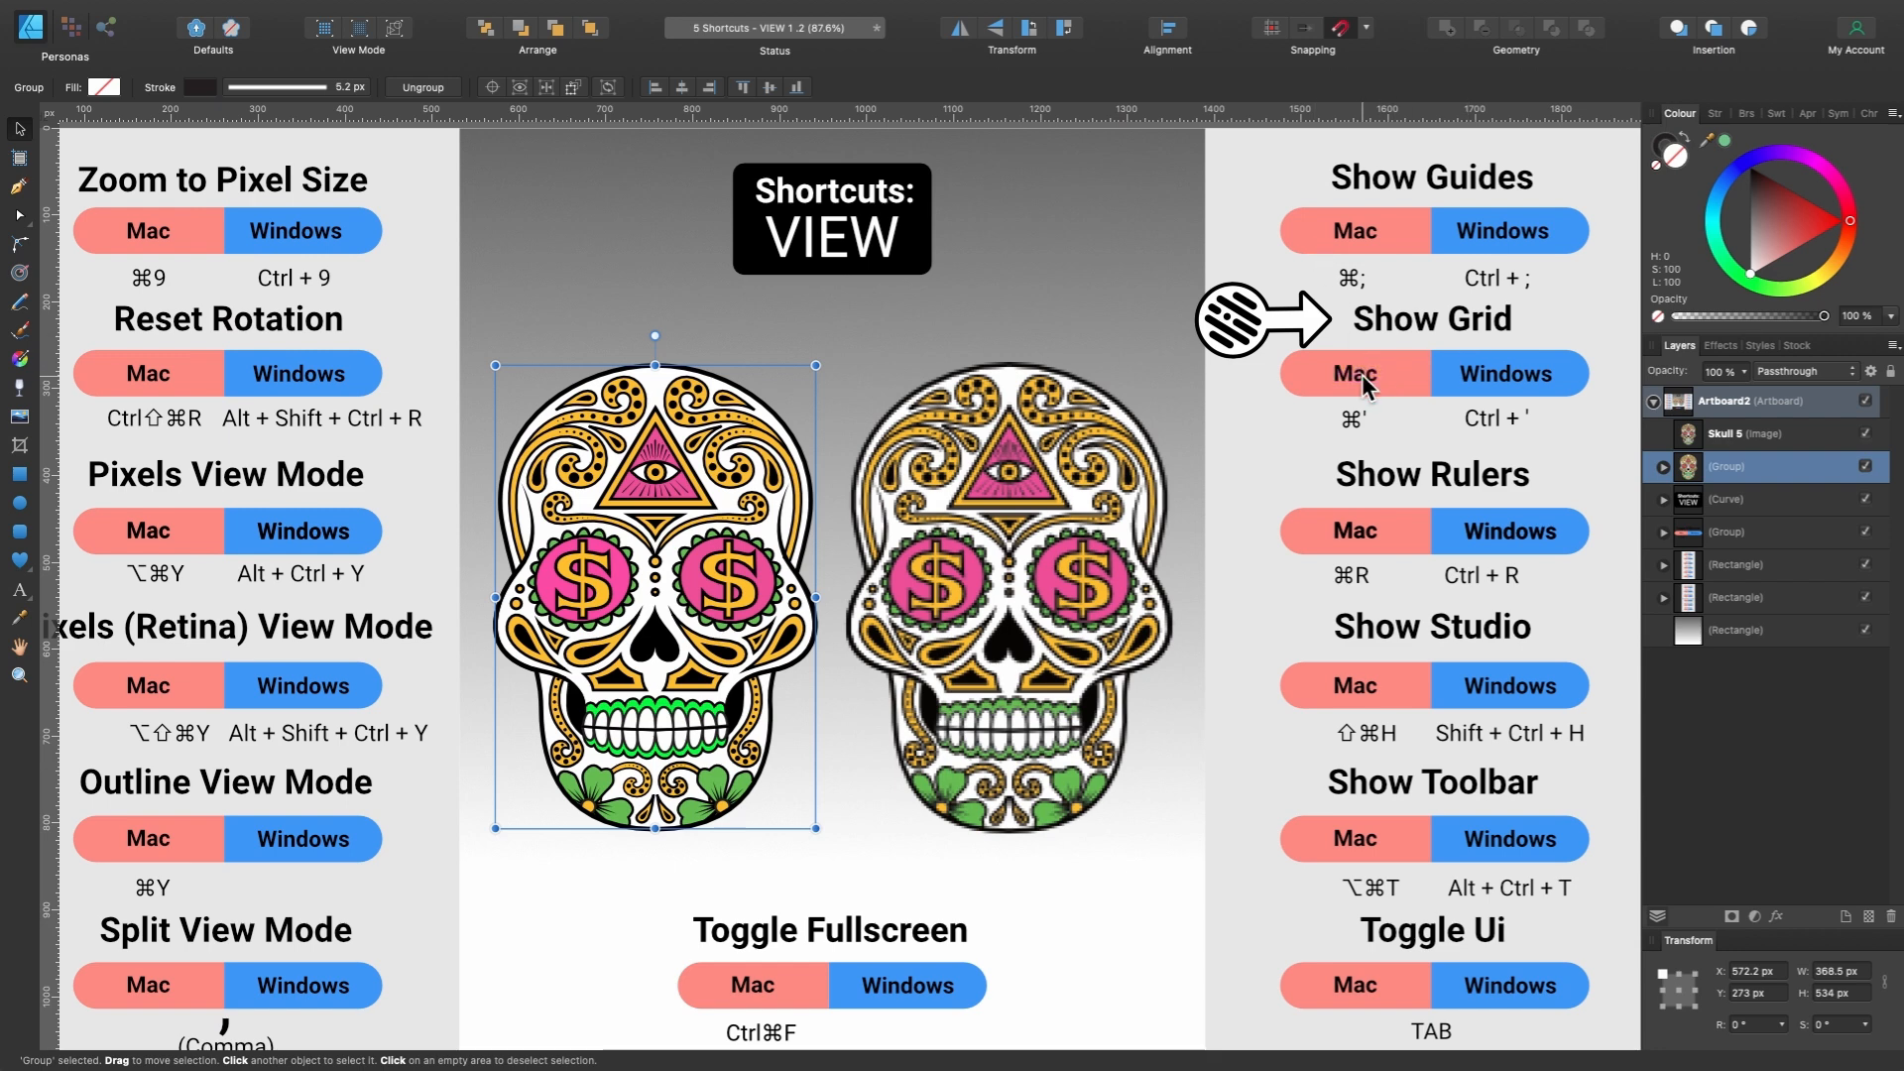
Show the grid, view its settings in the Grid and Axis Manager, and hide the grid again.
key("super+apostrophe")
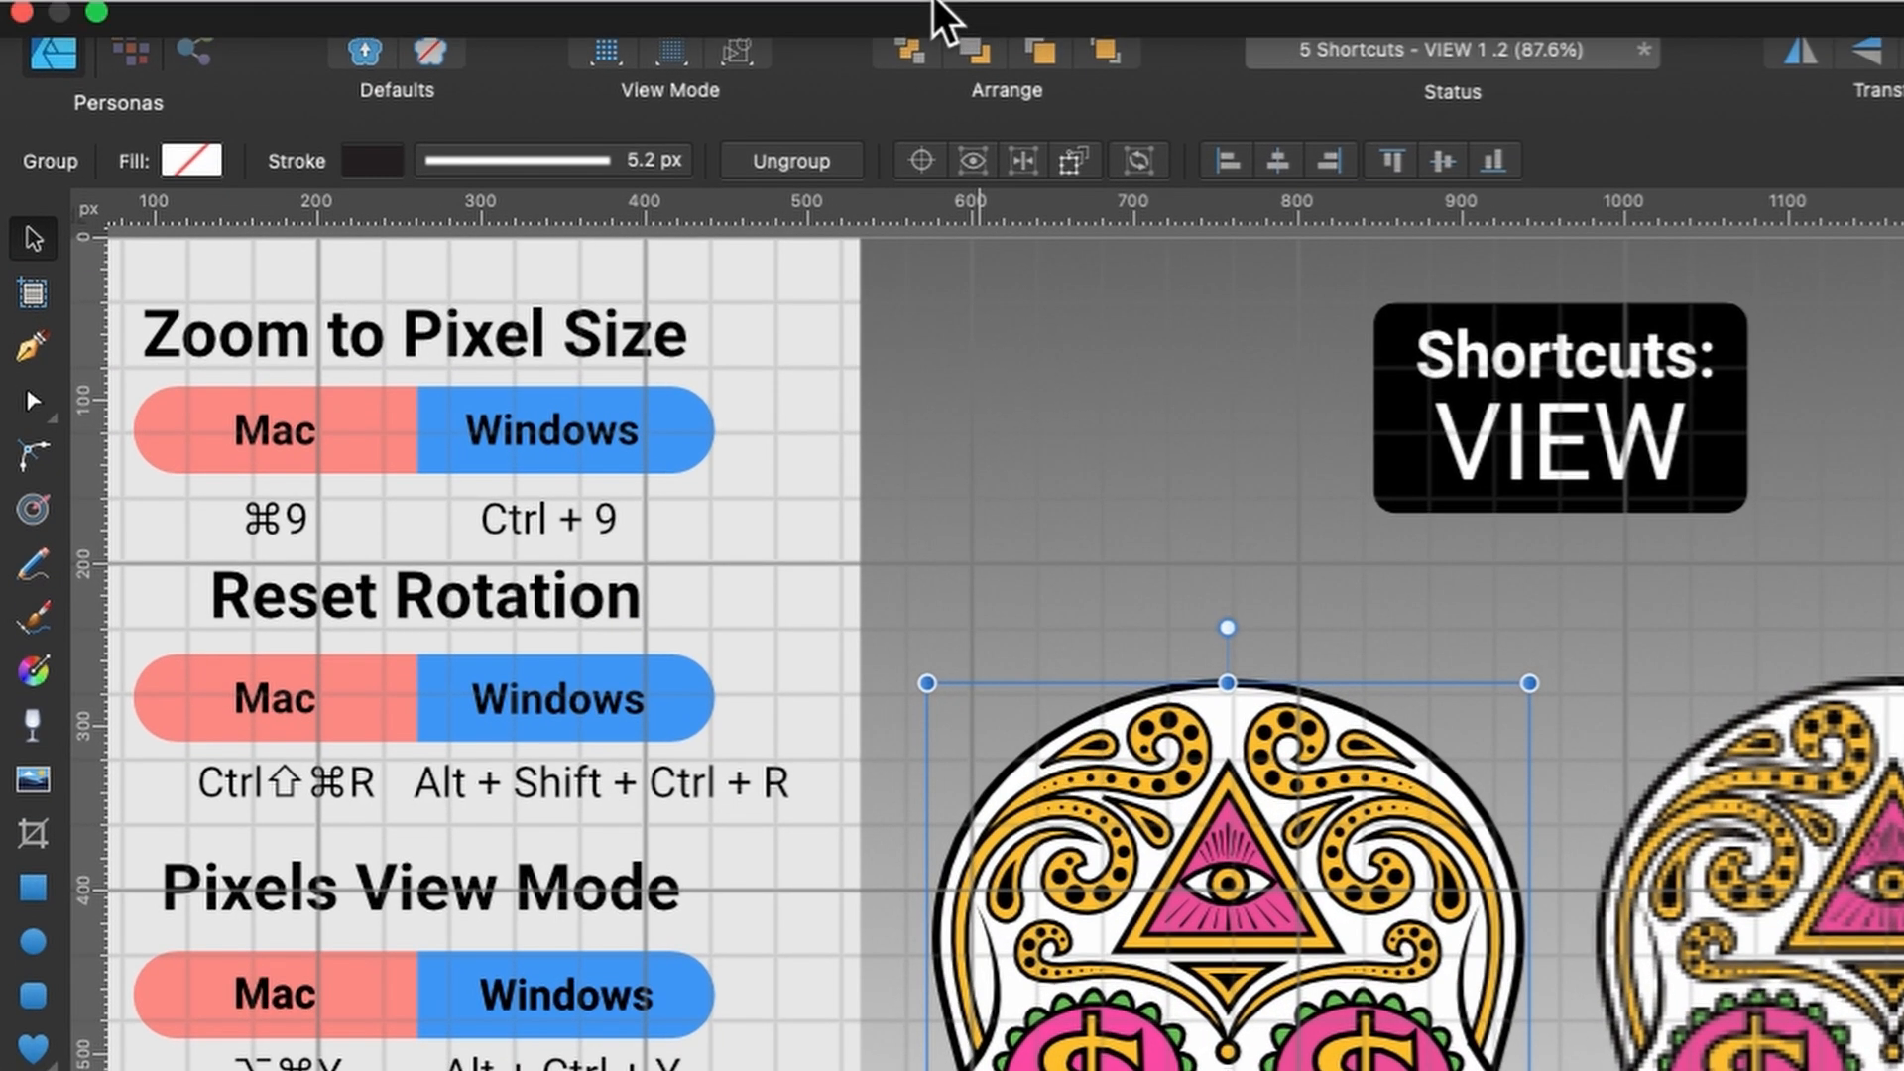
mouse_move(498, 2)
left_click(836, 18)
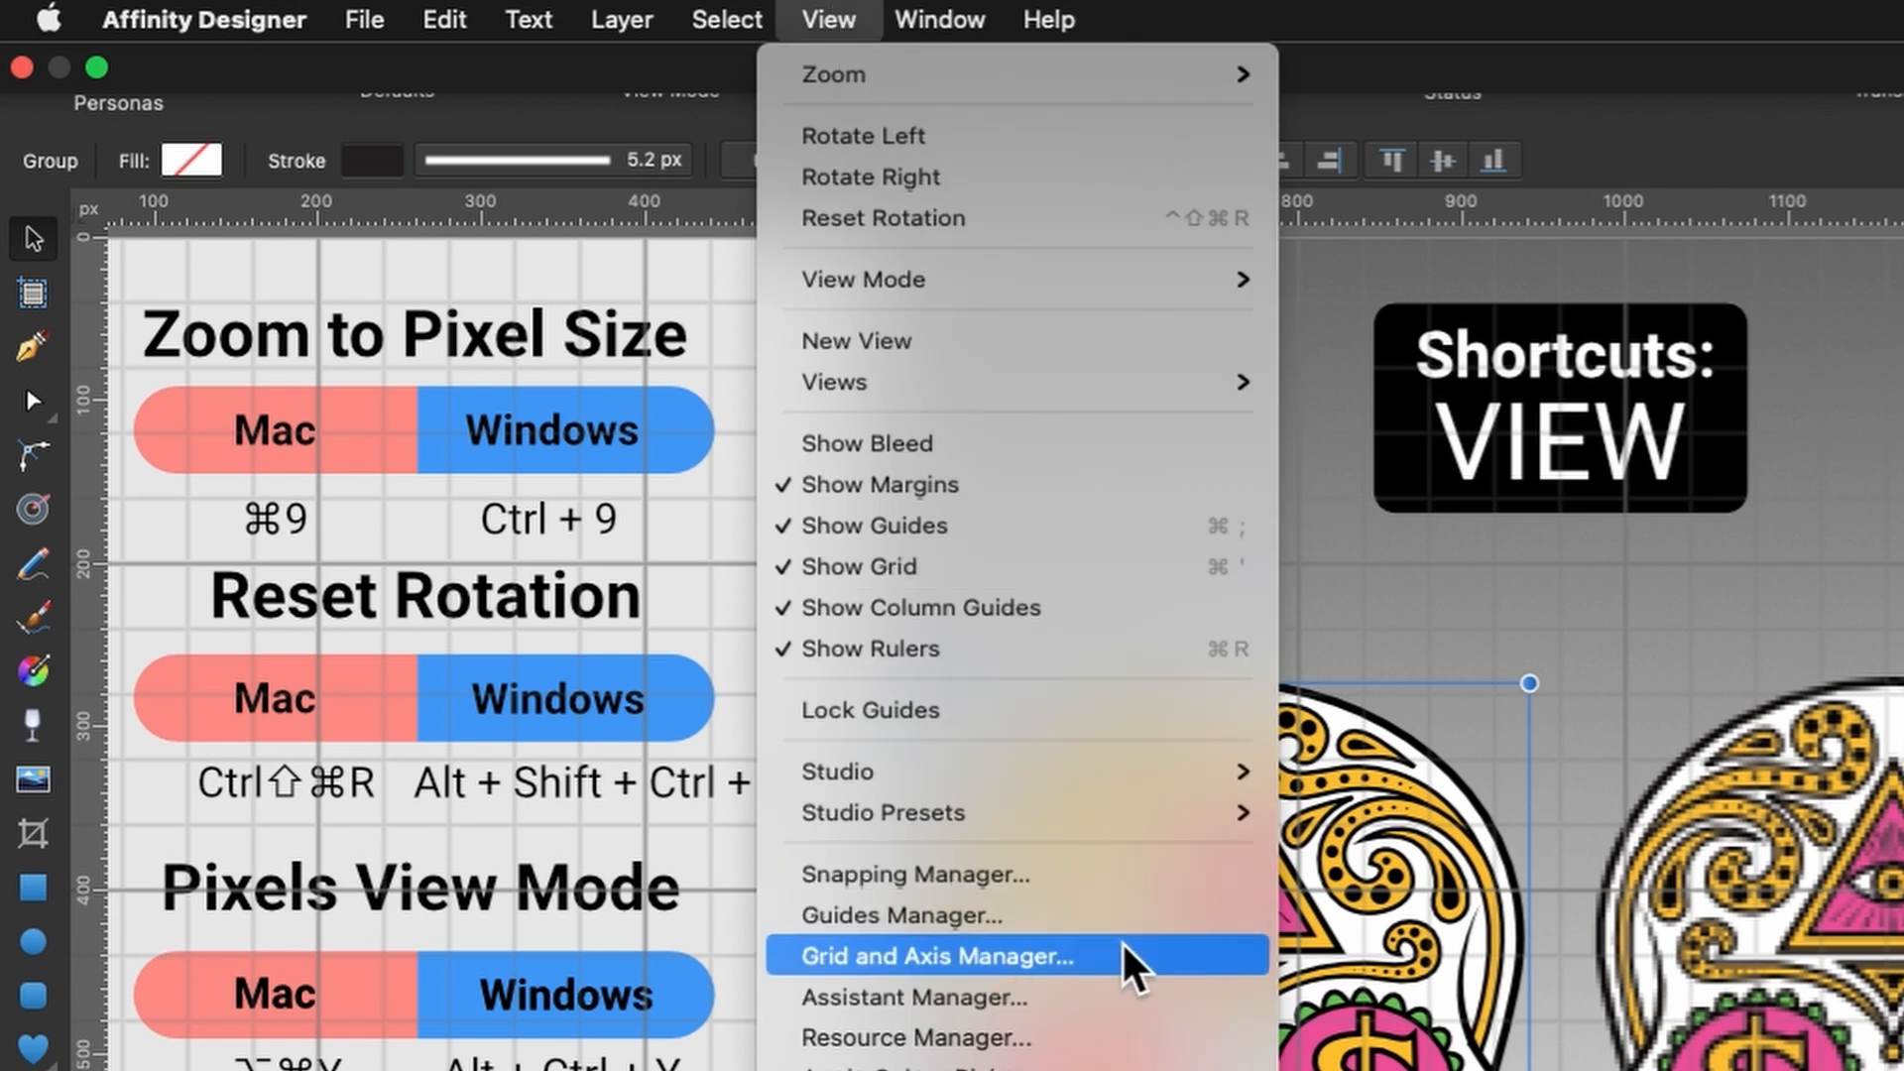
left_click(1126, 969)
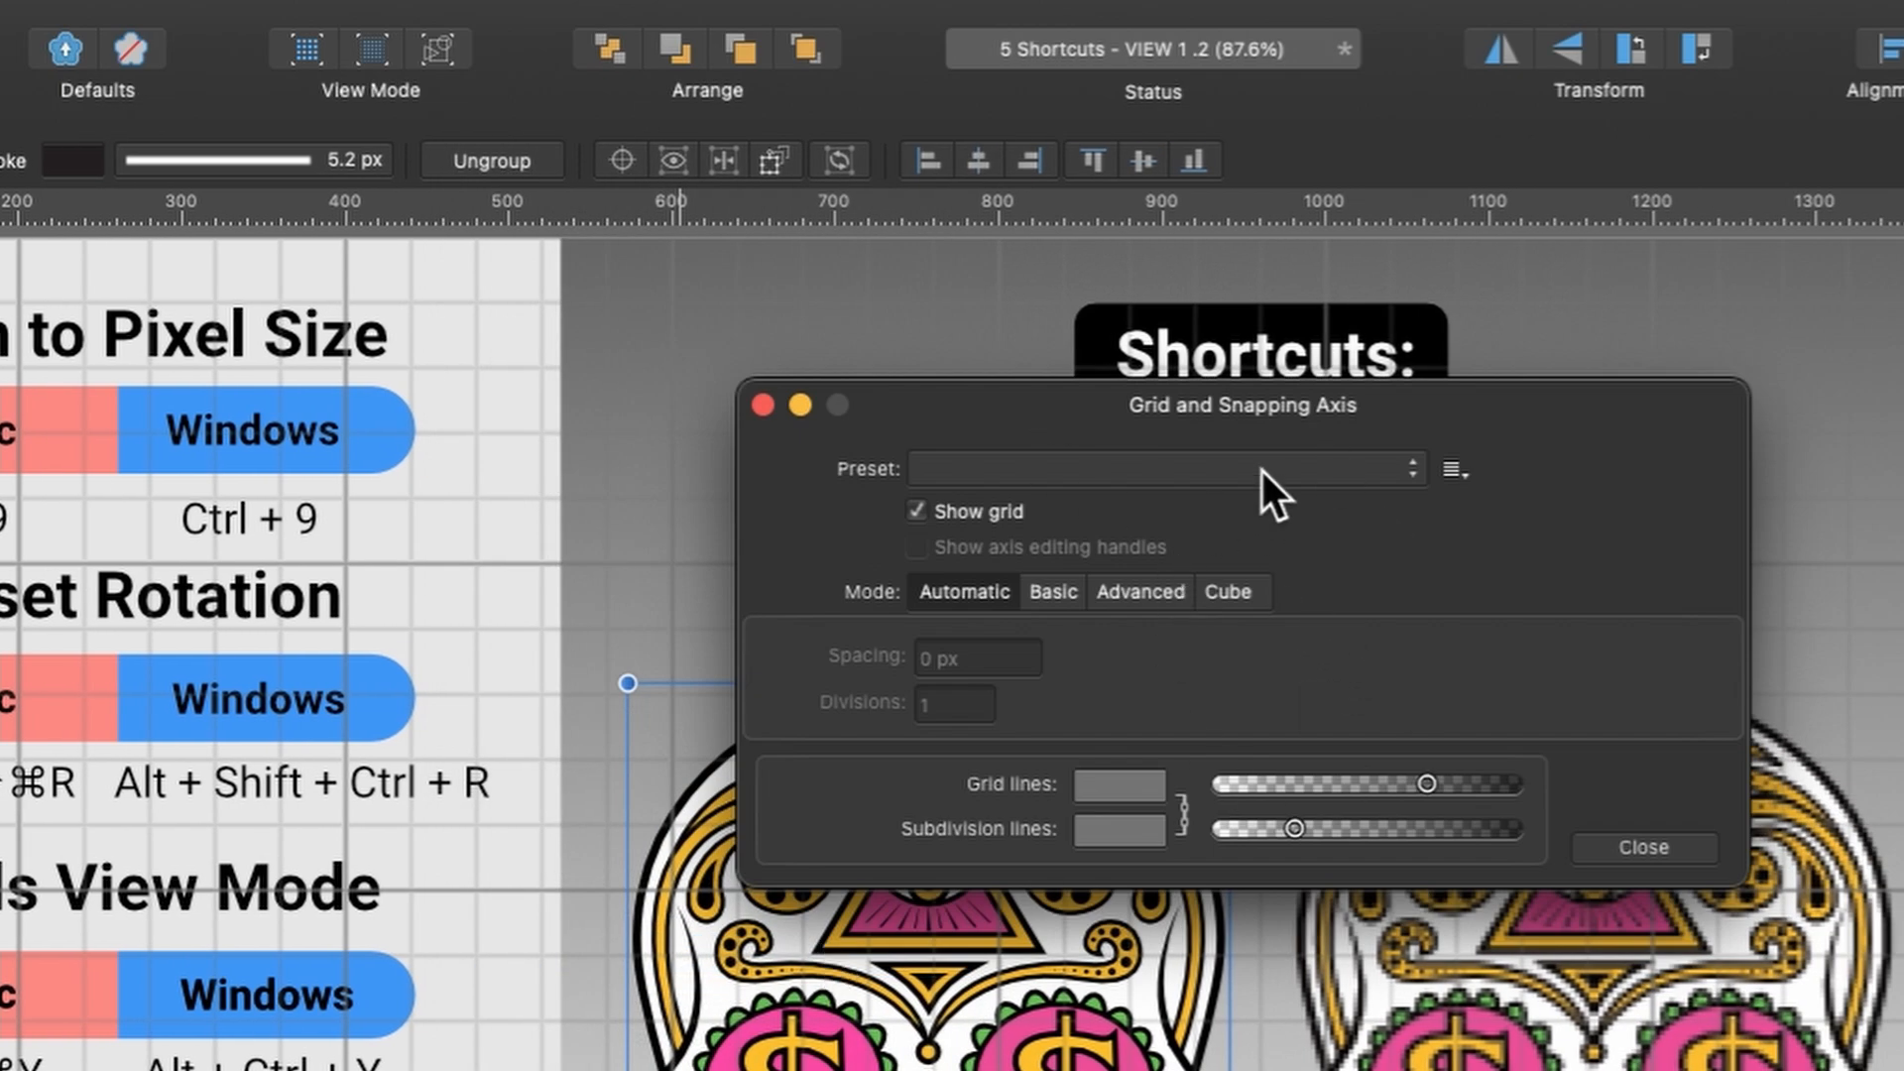
left_click(1686, 853)
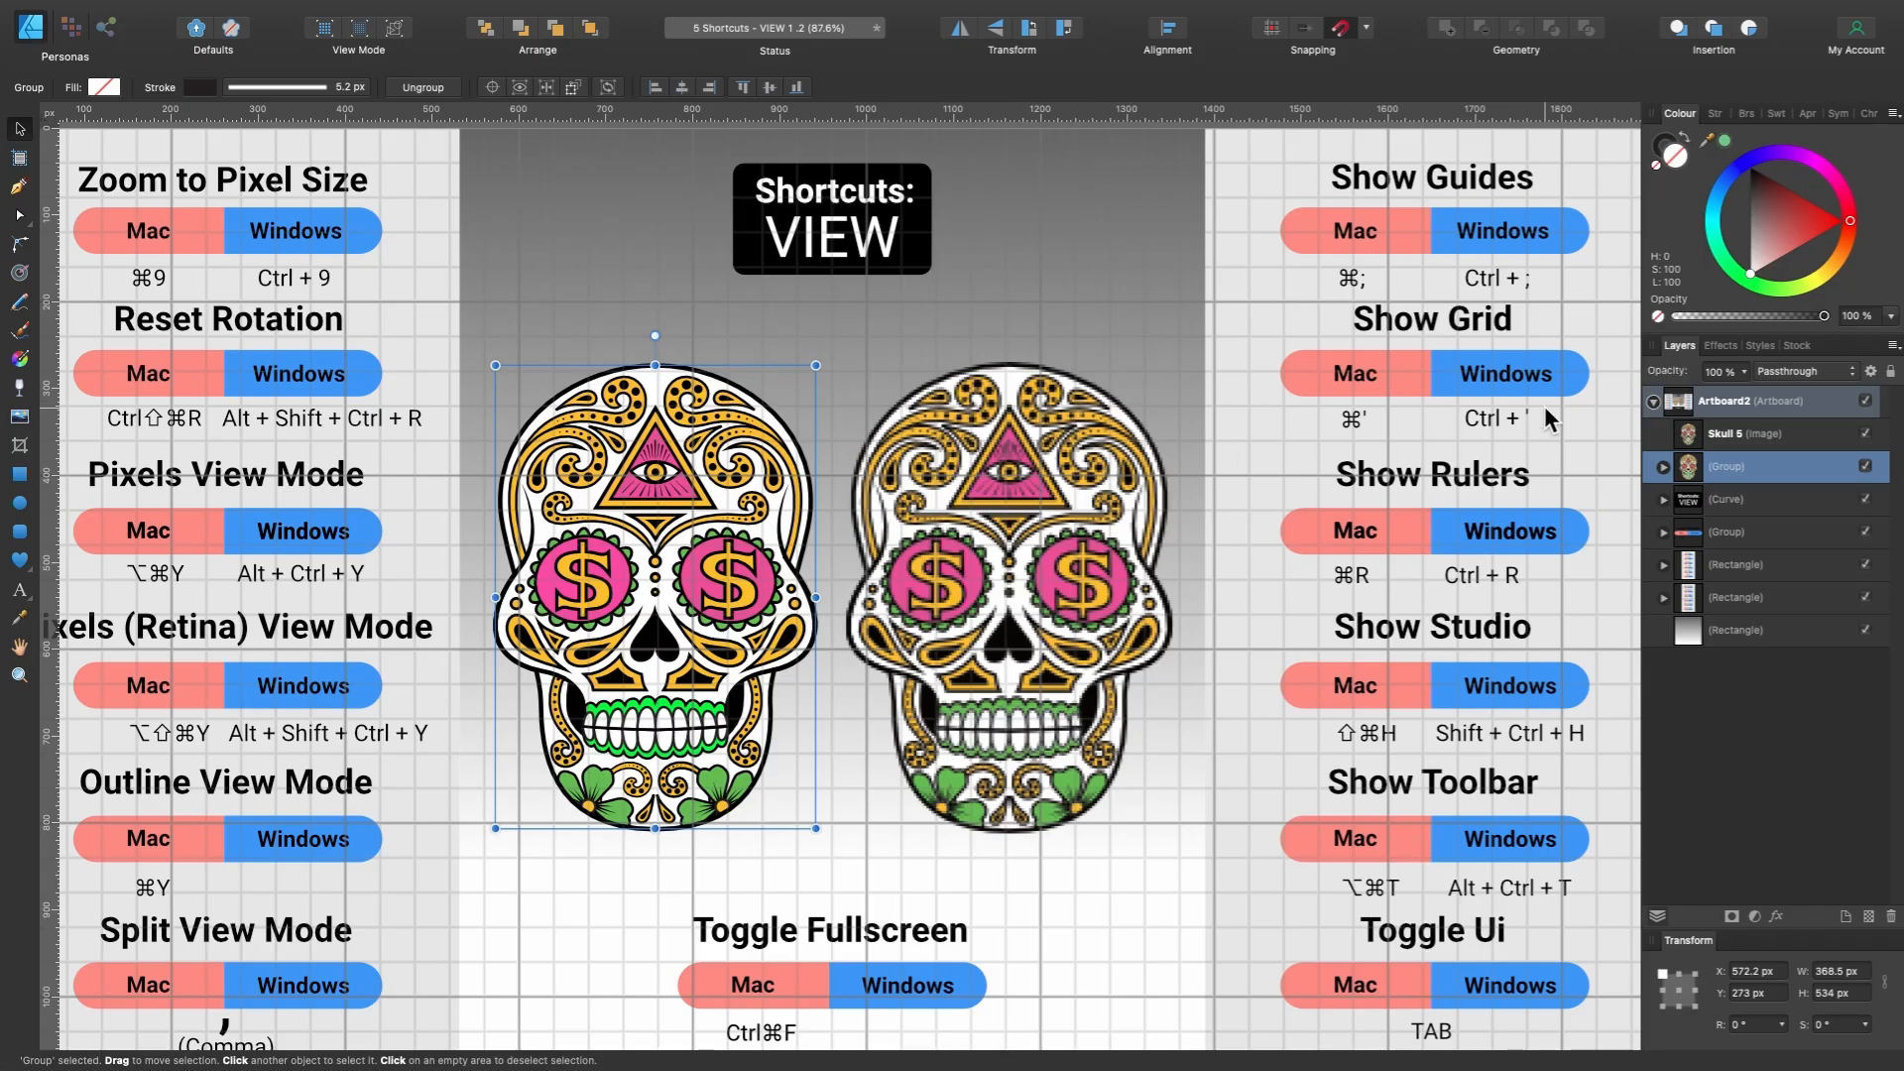
key("super+apostrophe")
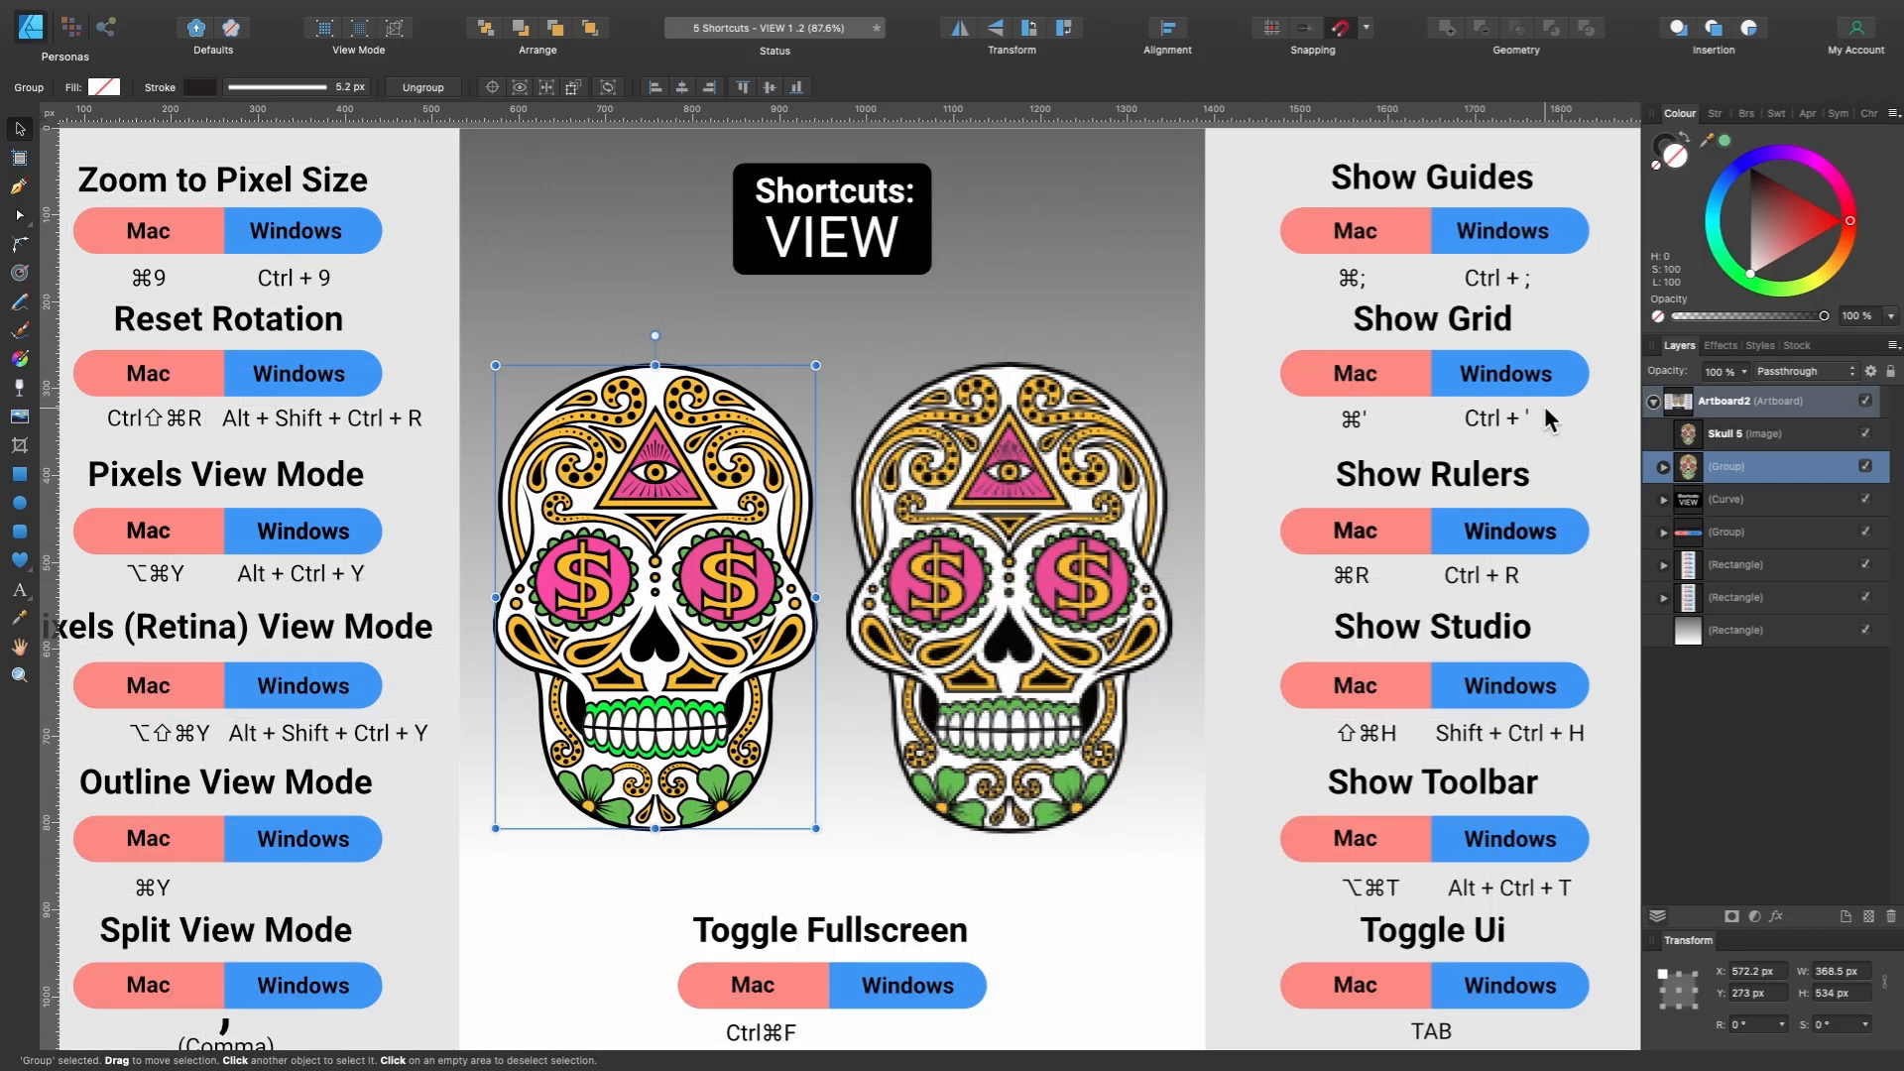
Hide the rulers around the canvas and show them again.
scroll(1496, 466, "down", 2)
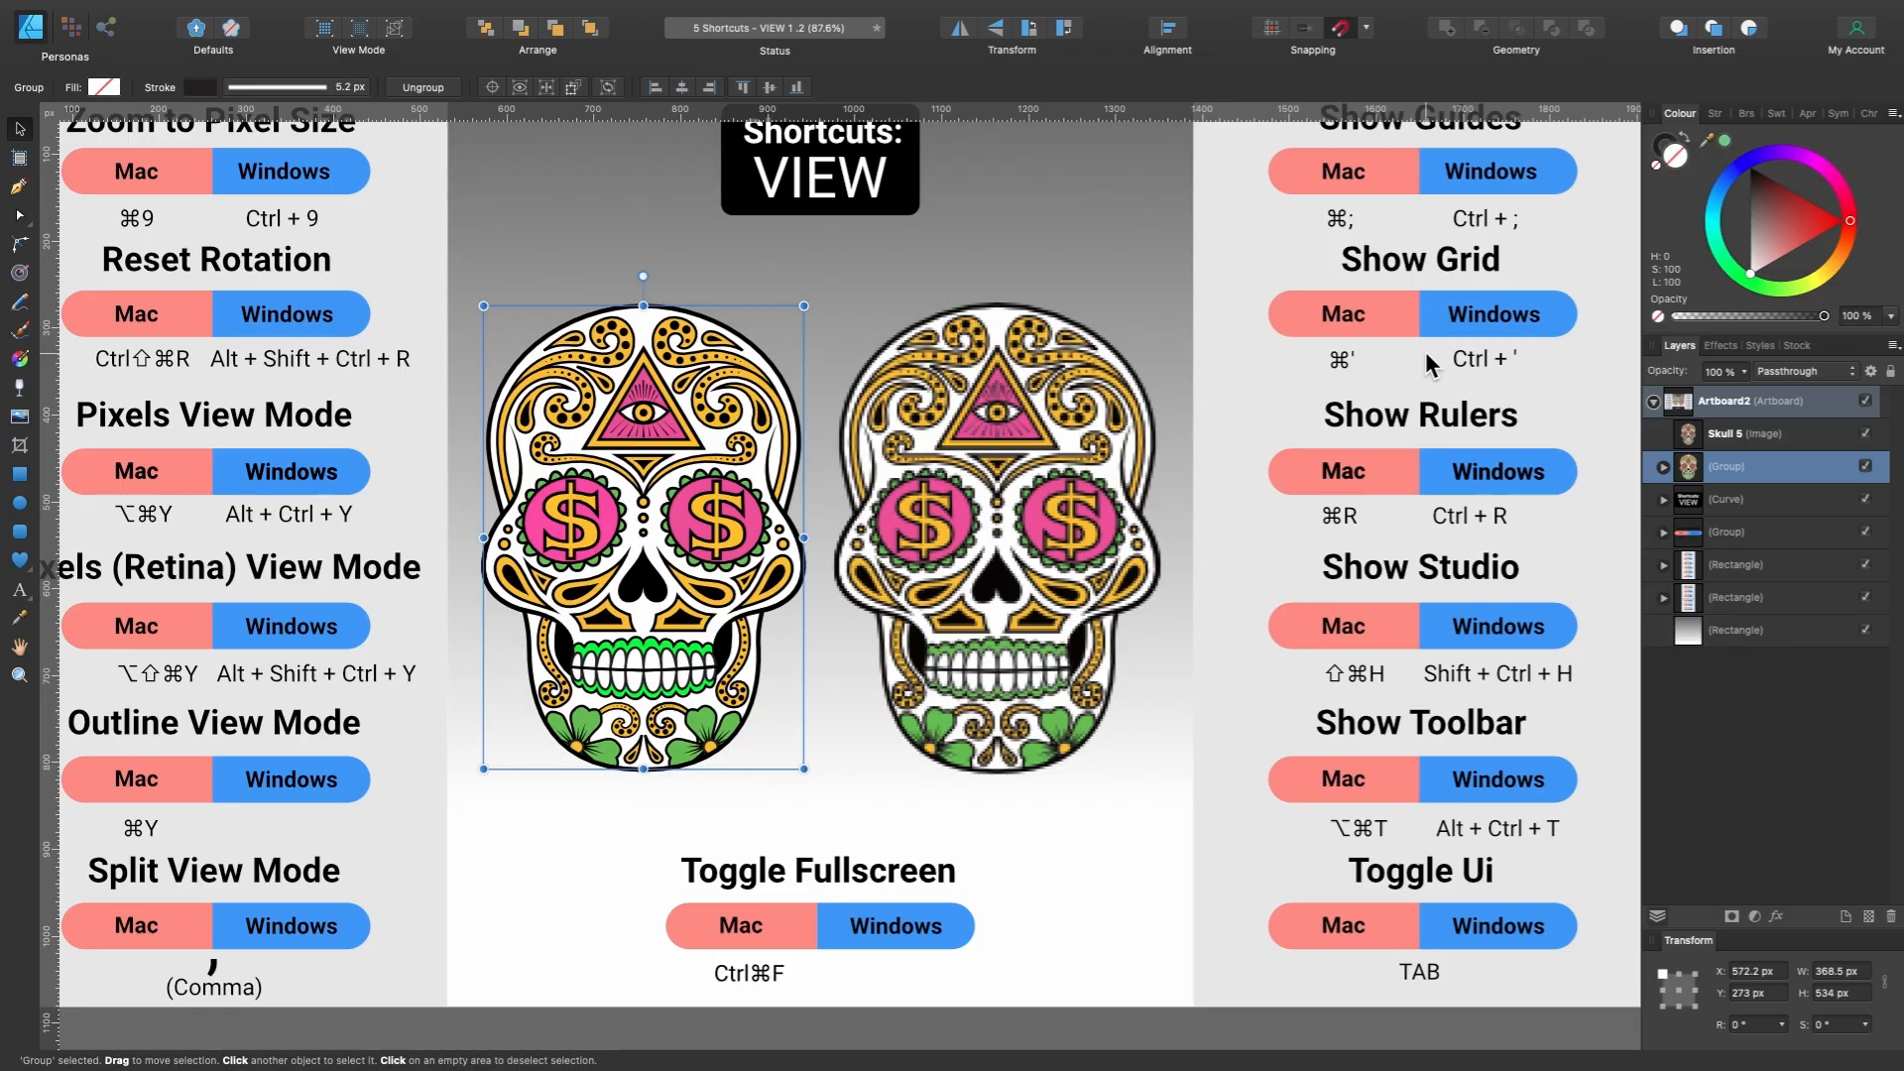
key("super+r")
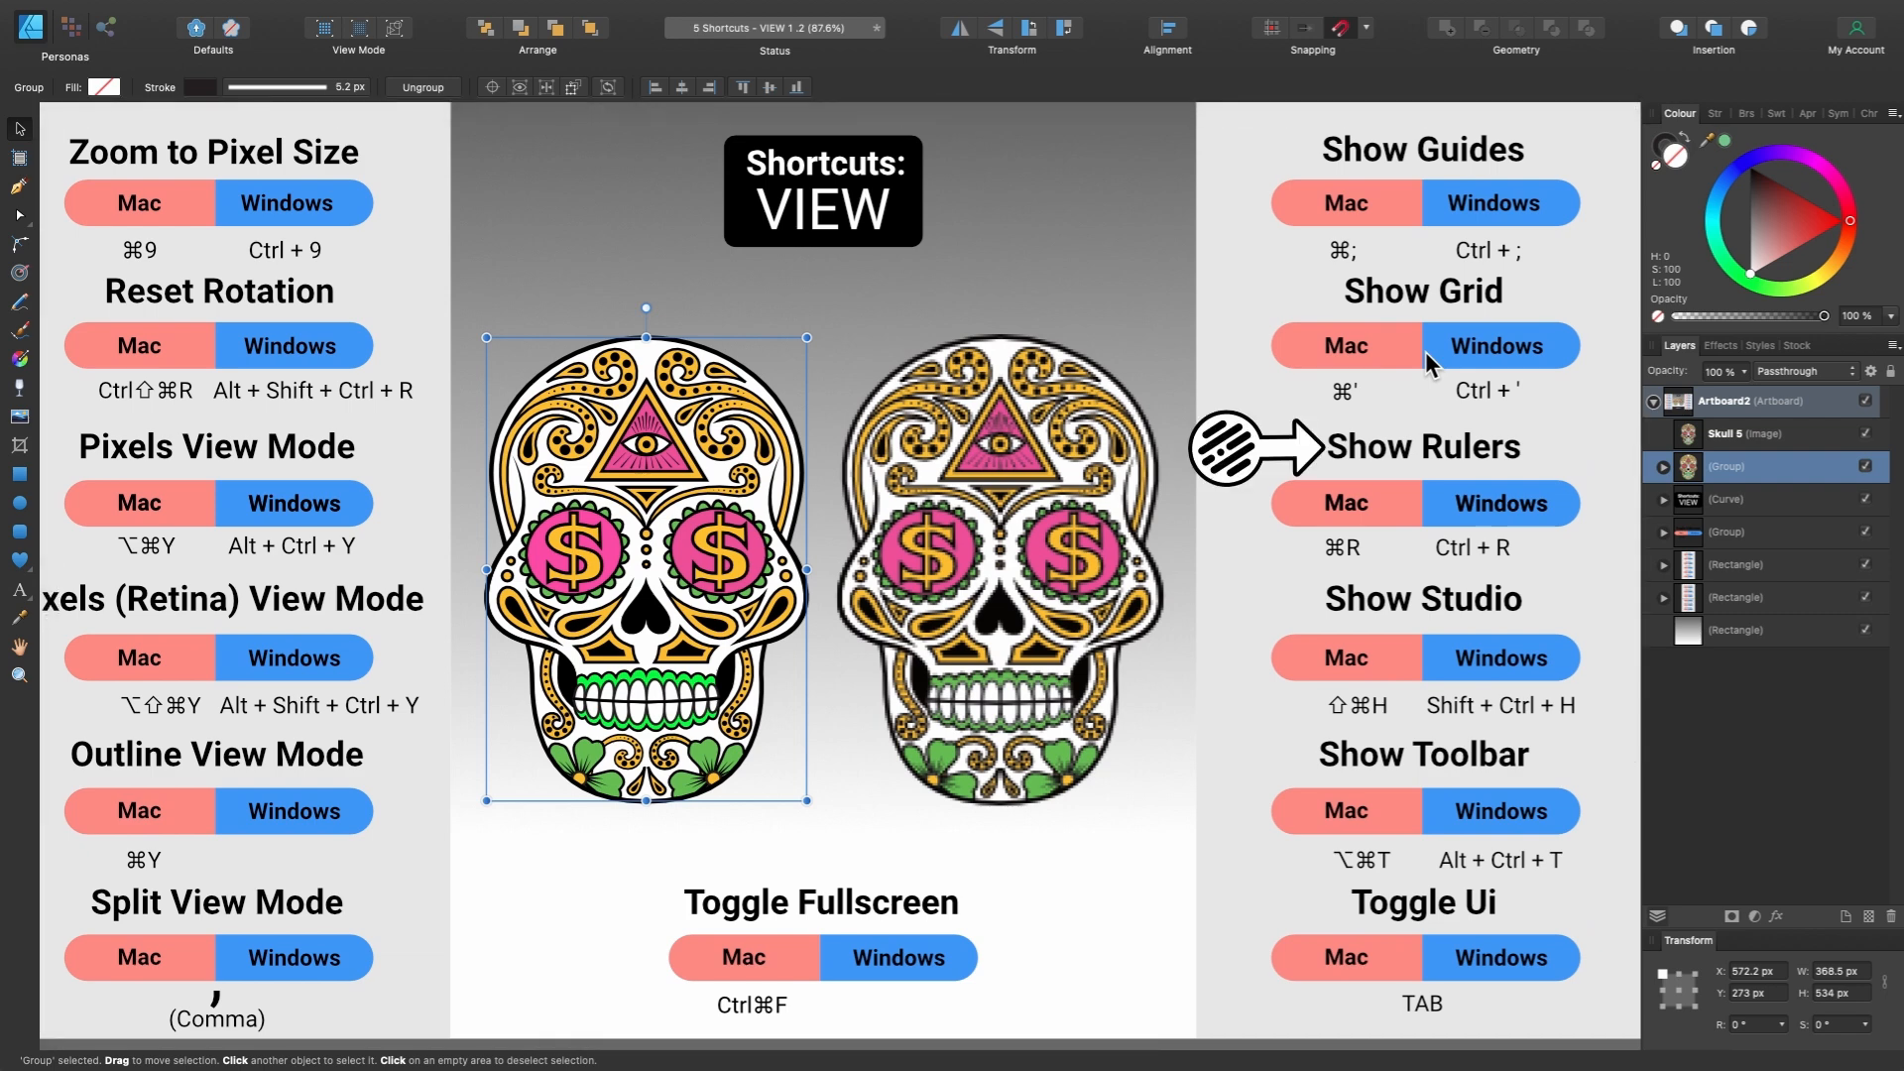
key("super+r")
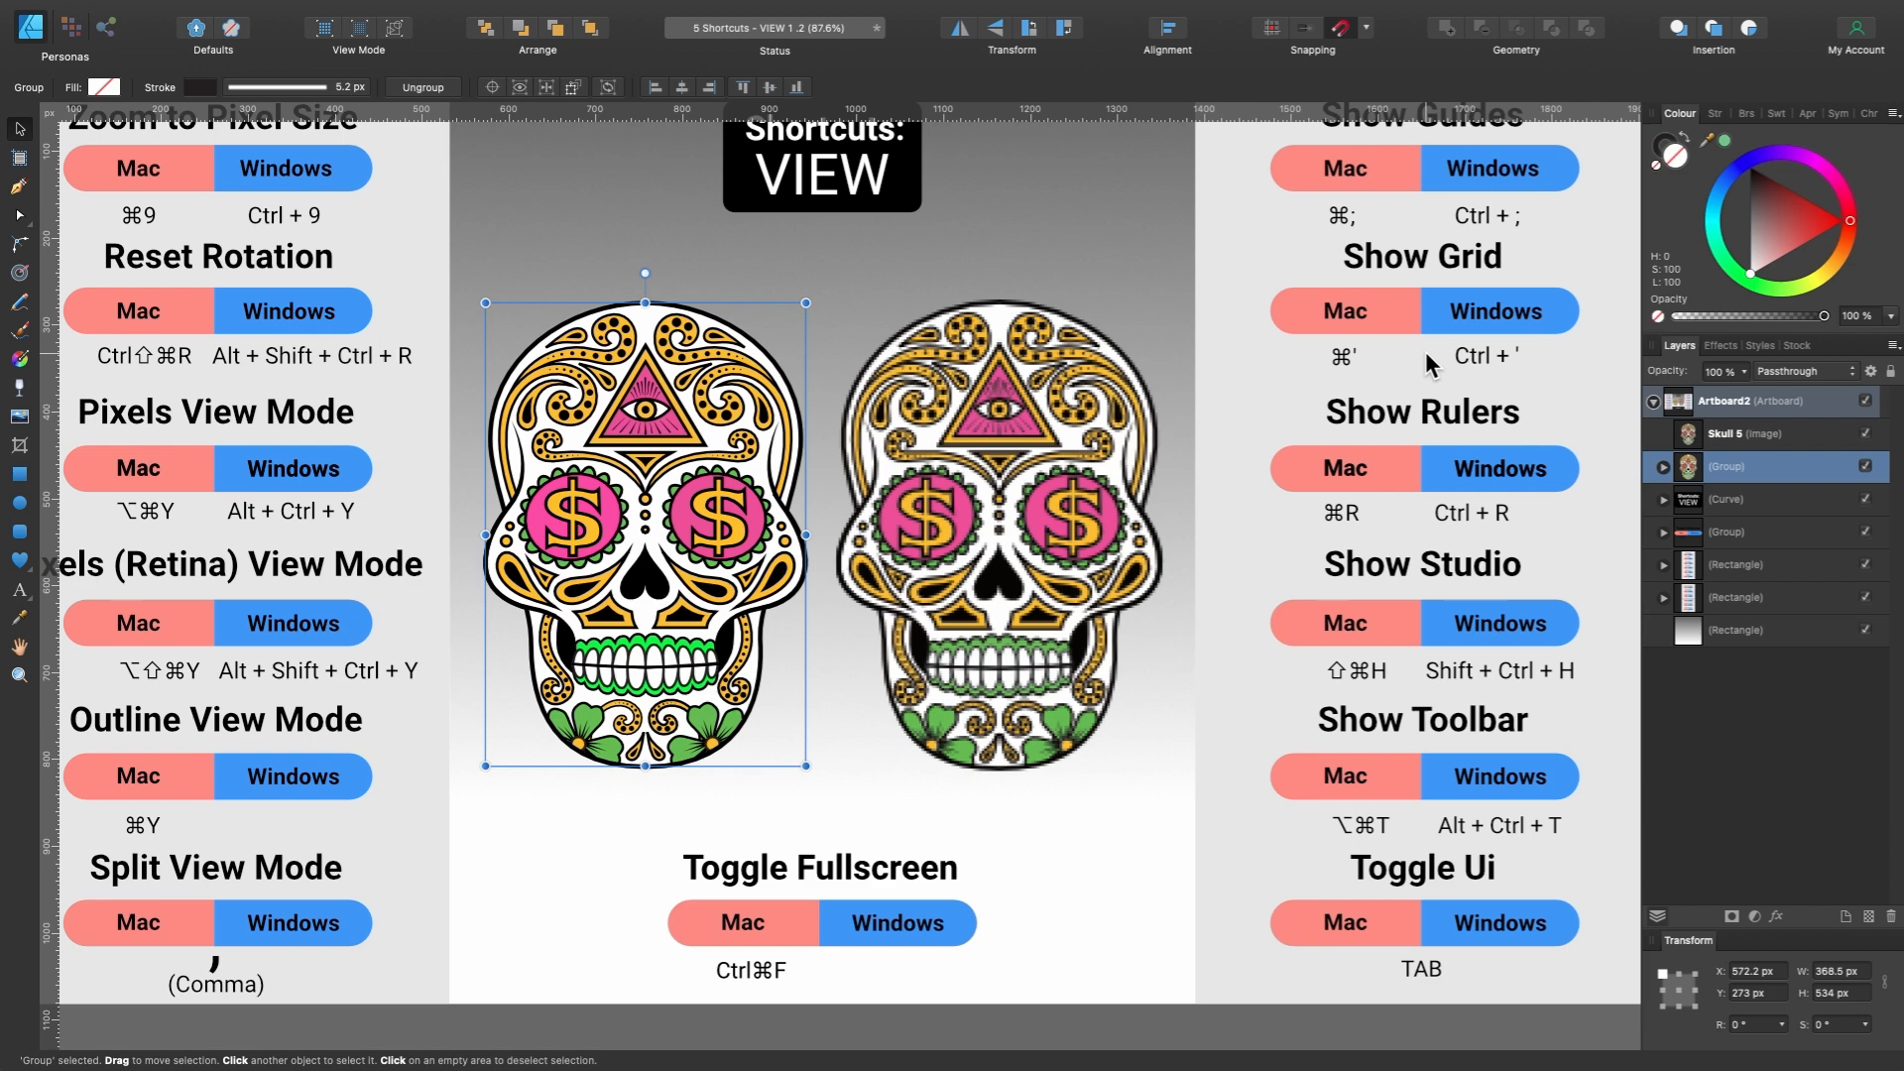
scroll(1426, 352, "left", 1)
scroll(1426, 351, "right", 1)
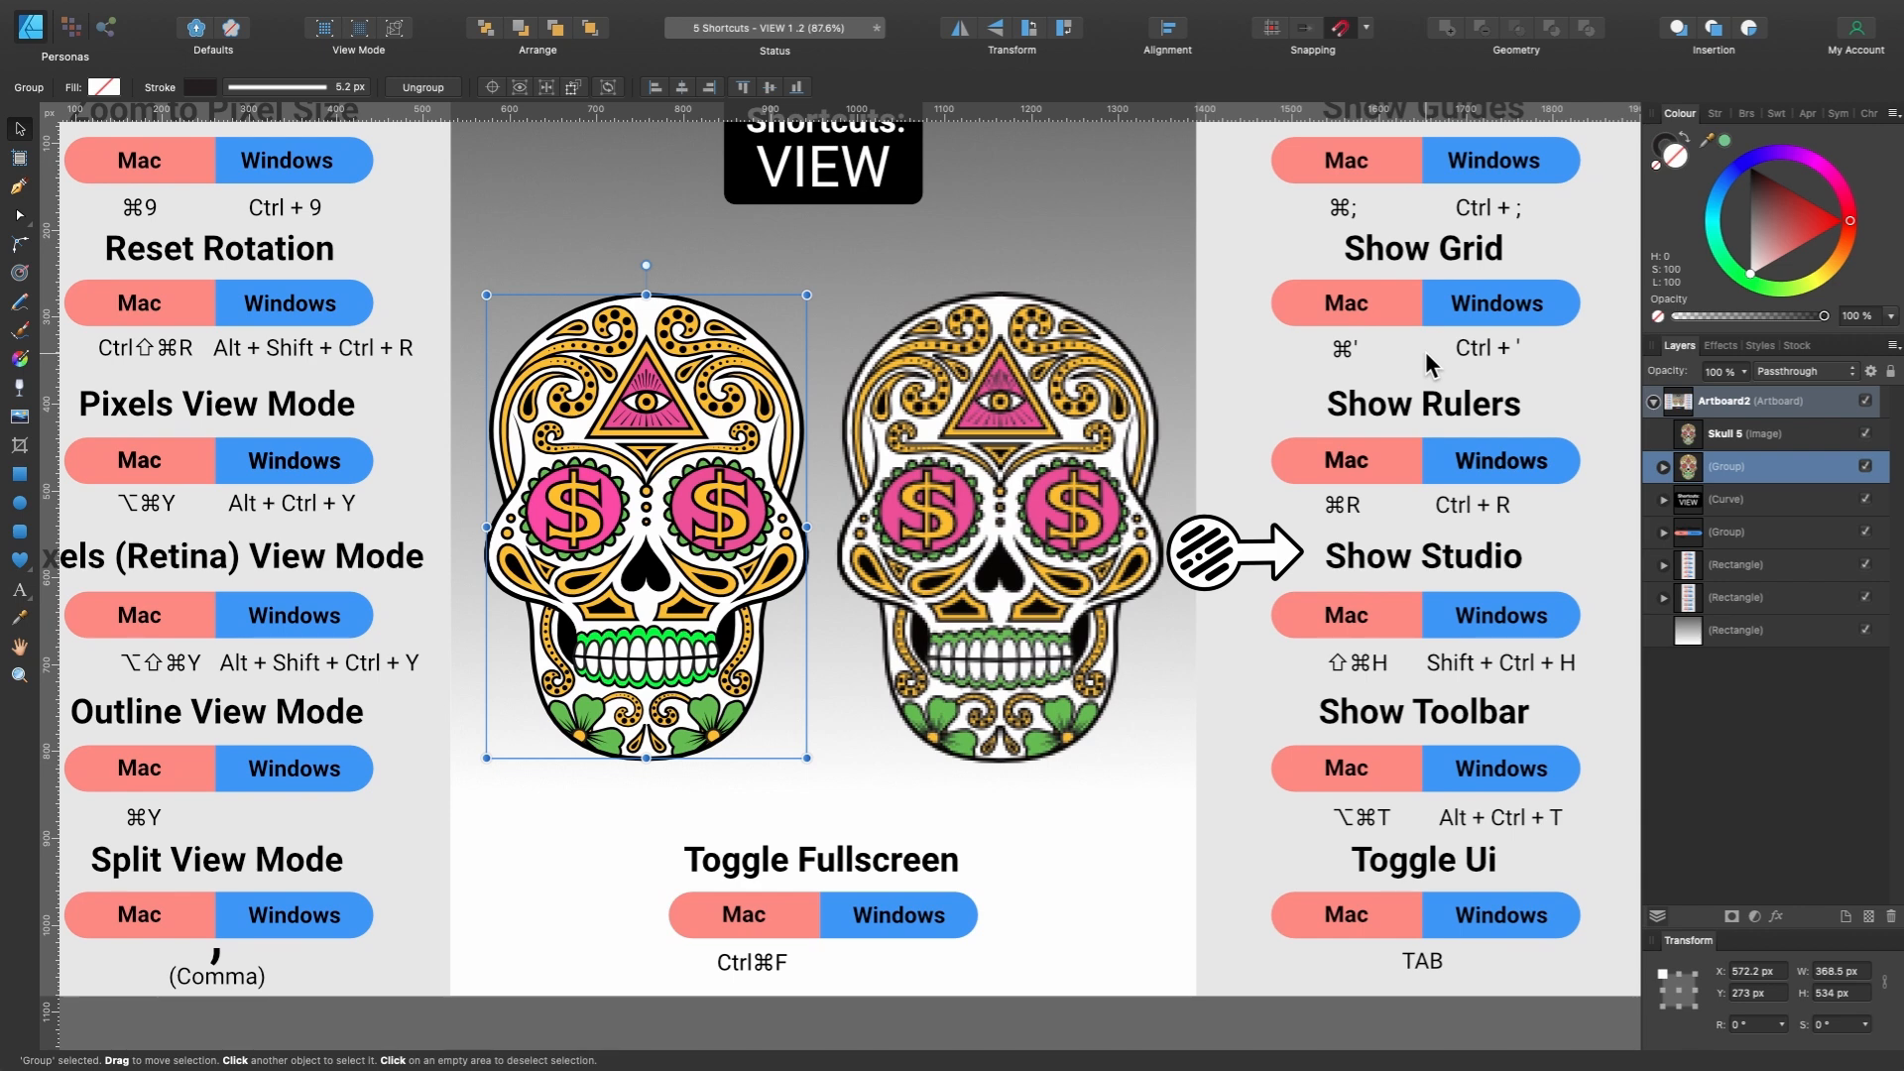
Hide the Studio panels, bring them back, and look through the available View commands without choosing one.
key("super+shift+h")
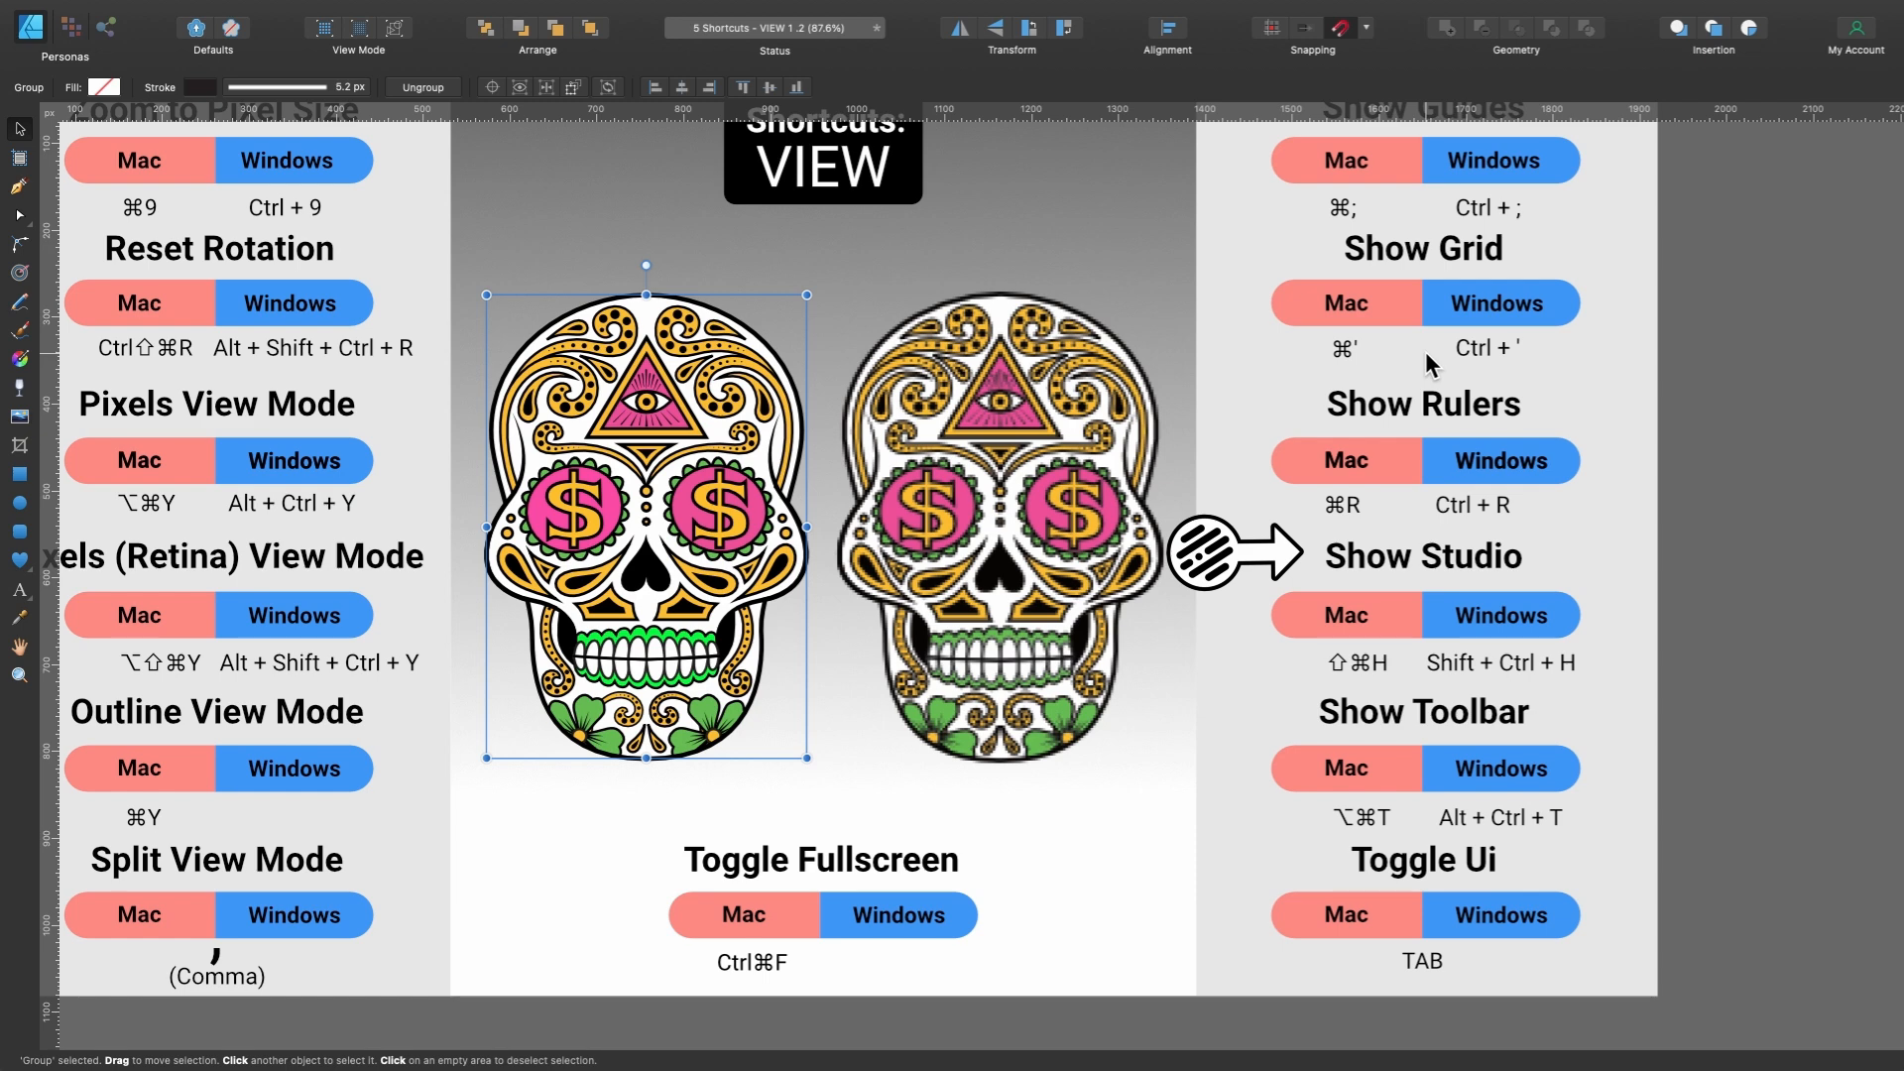
key("super+shift+h")
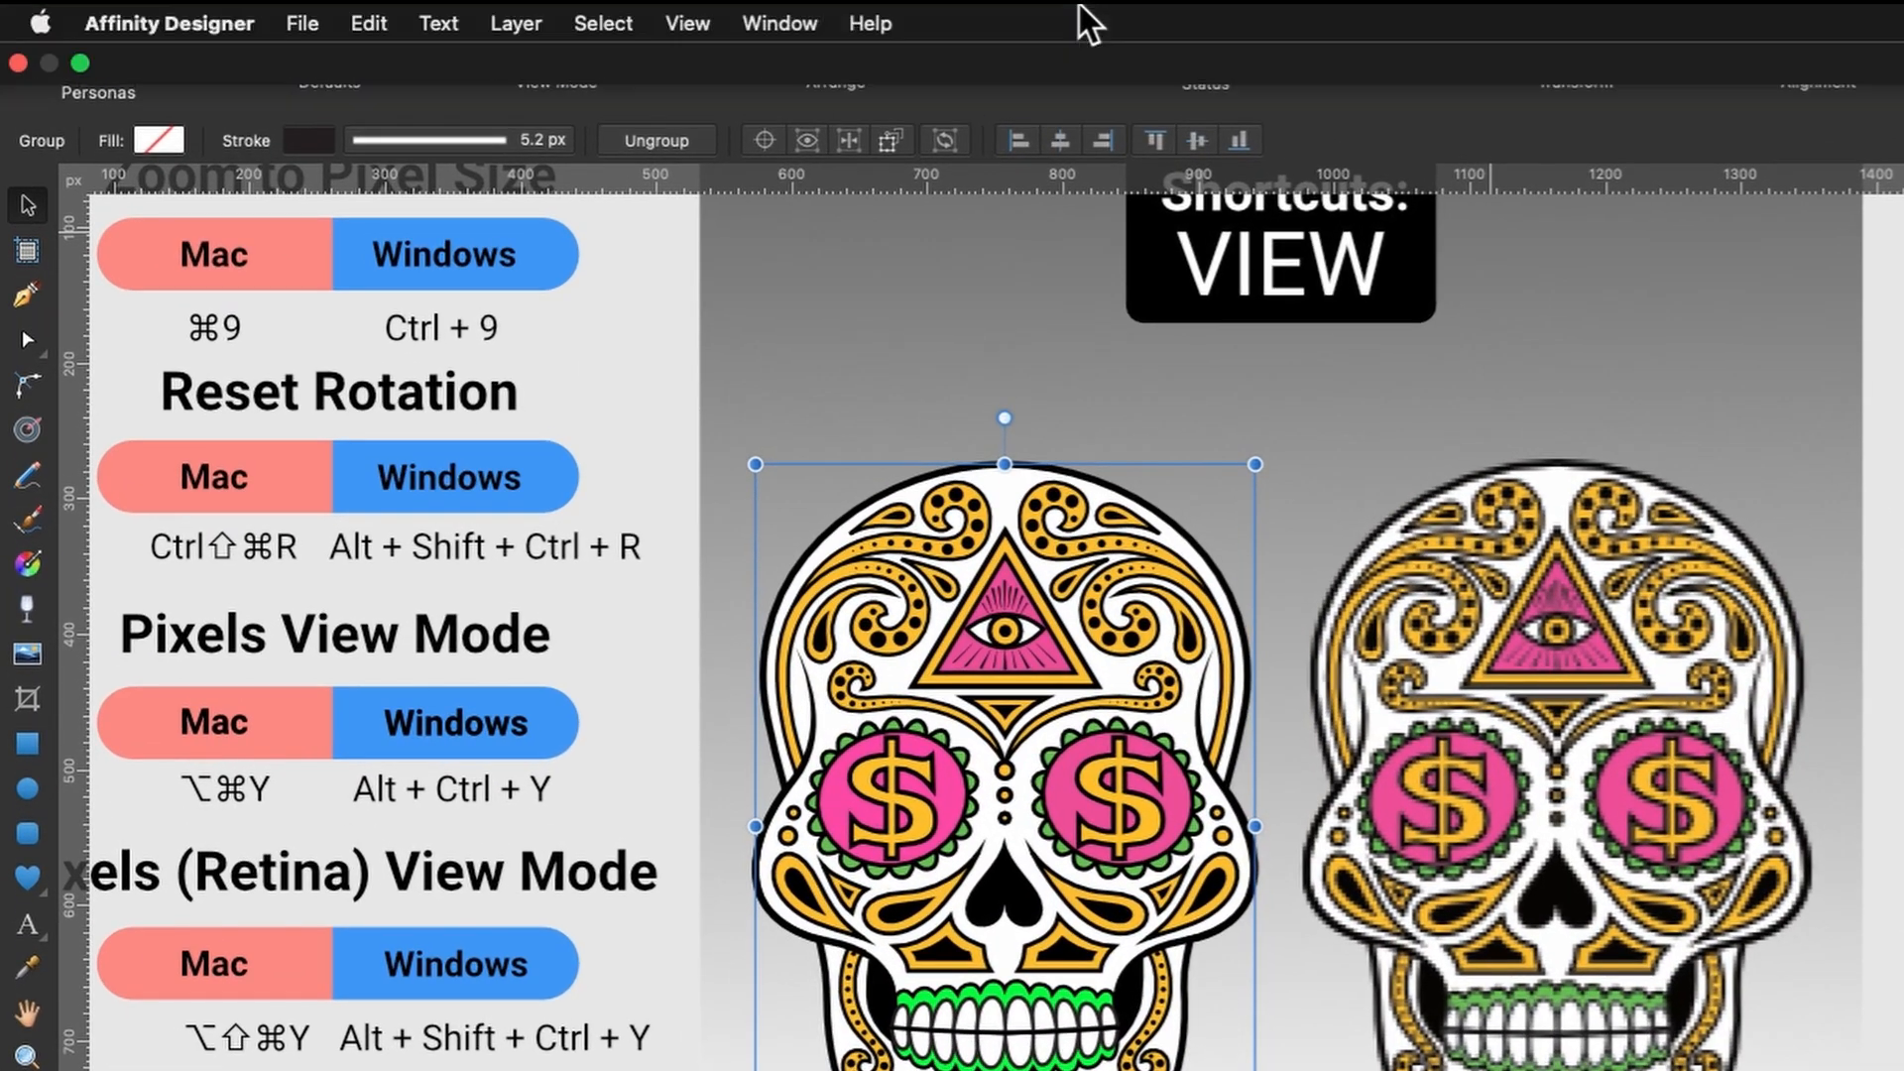
left_click(437, 13)
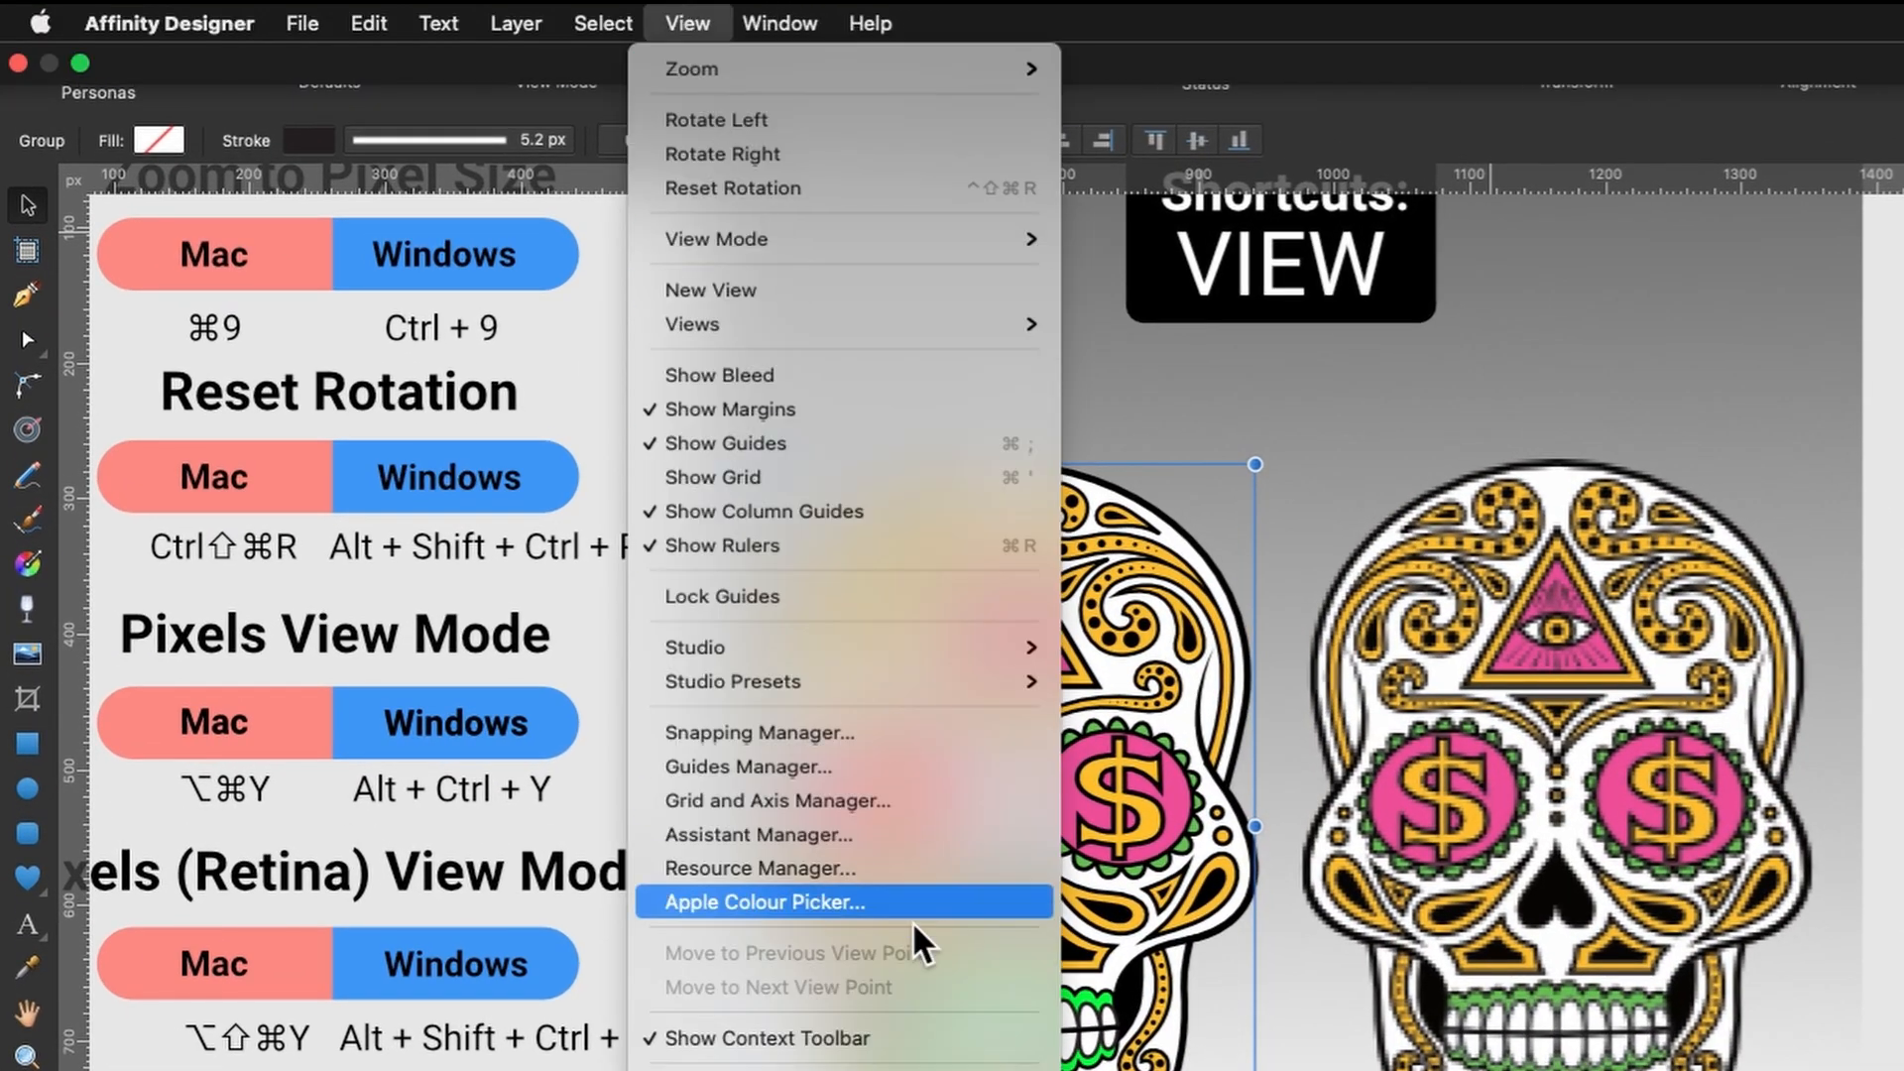
left_click(1460, 22)
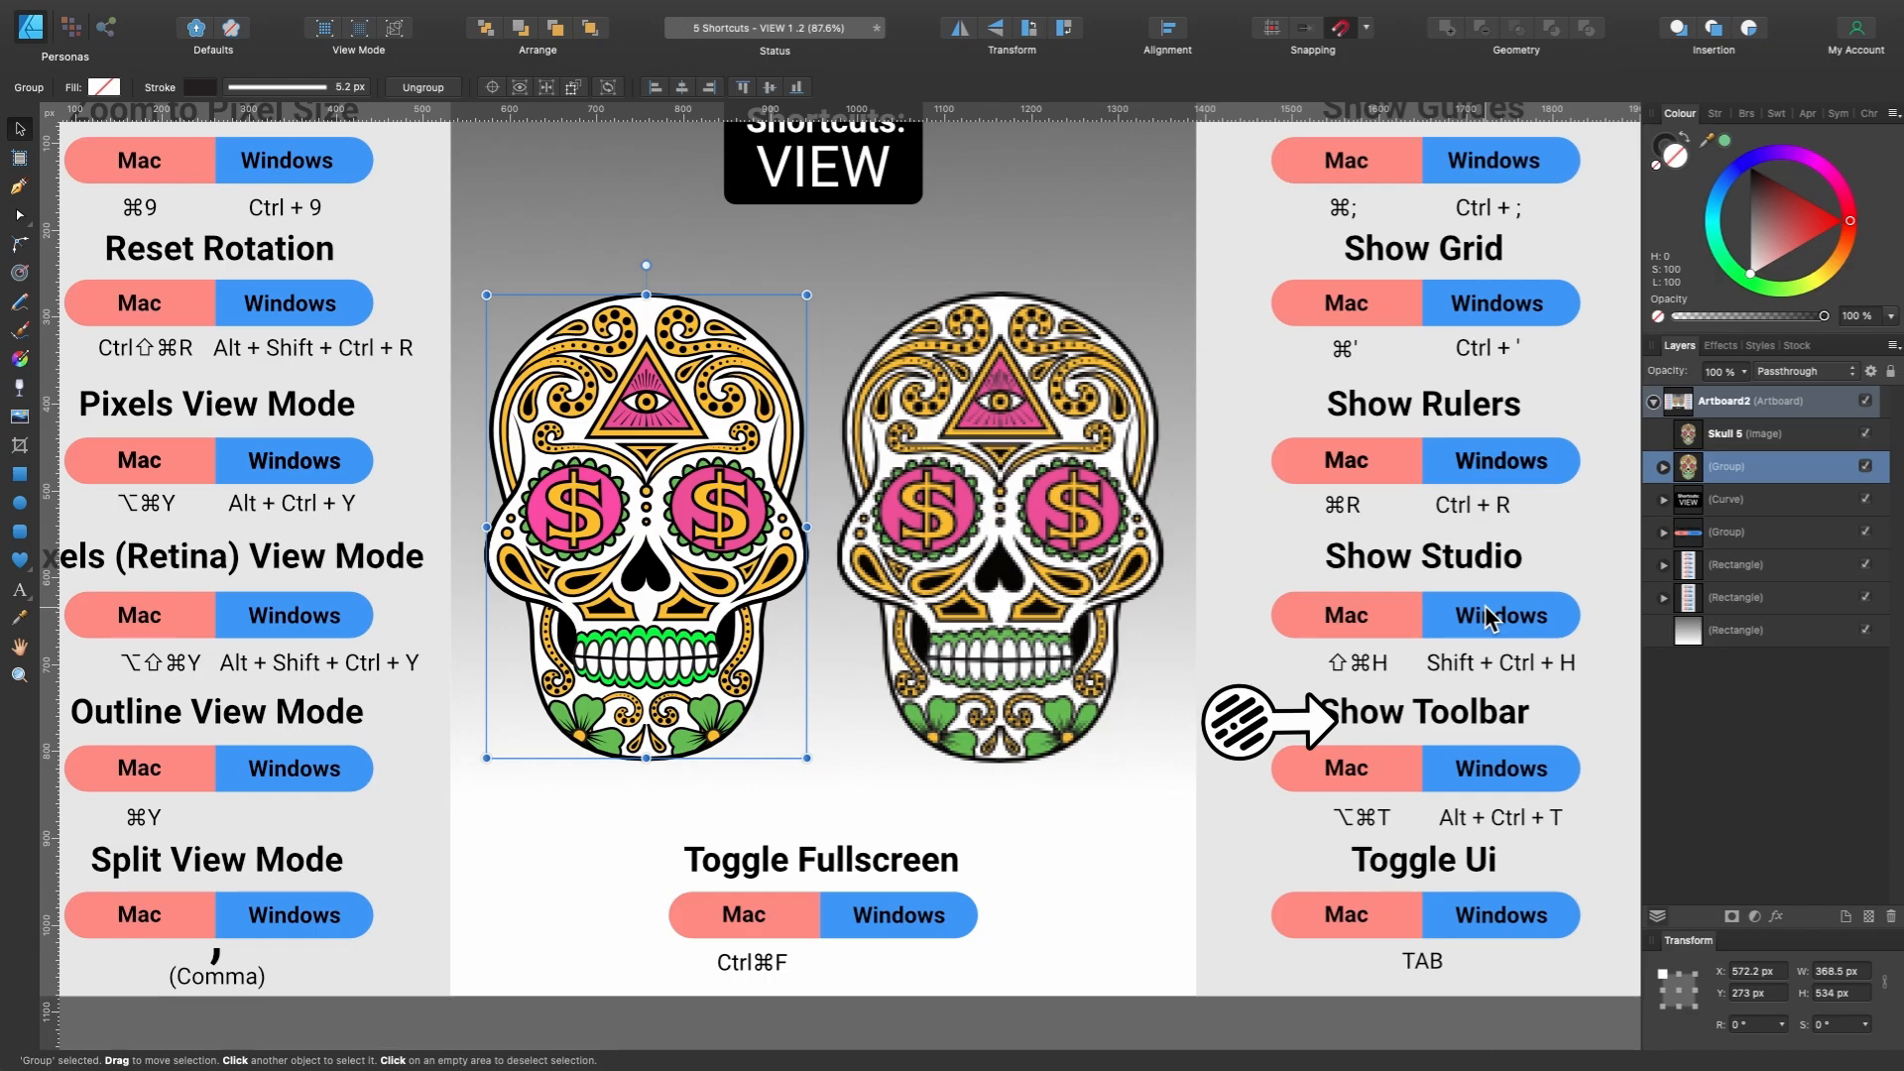
Hide the main toolbar above the canvas and show it again.
scroll(1485, 607, "left", 1)
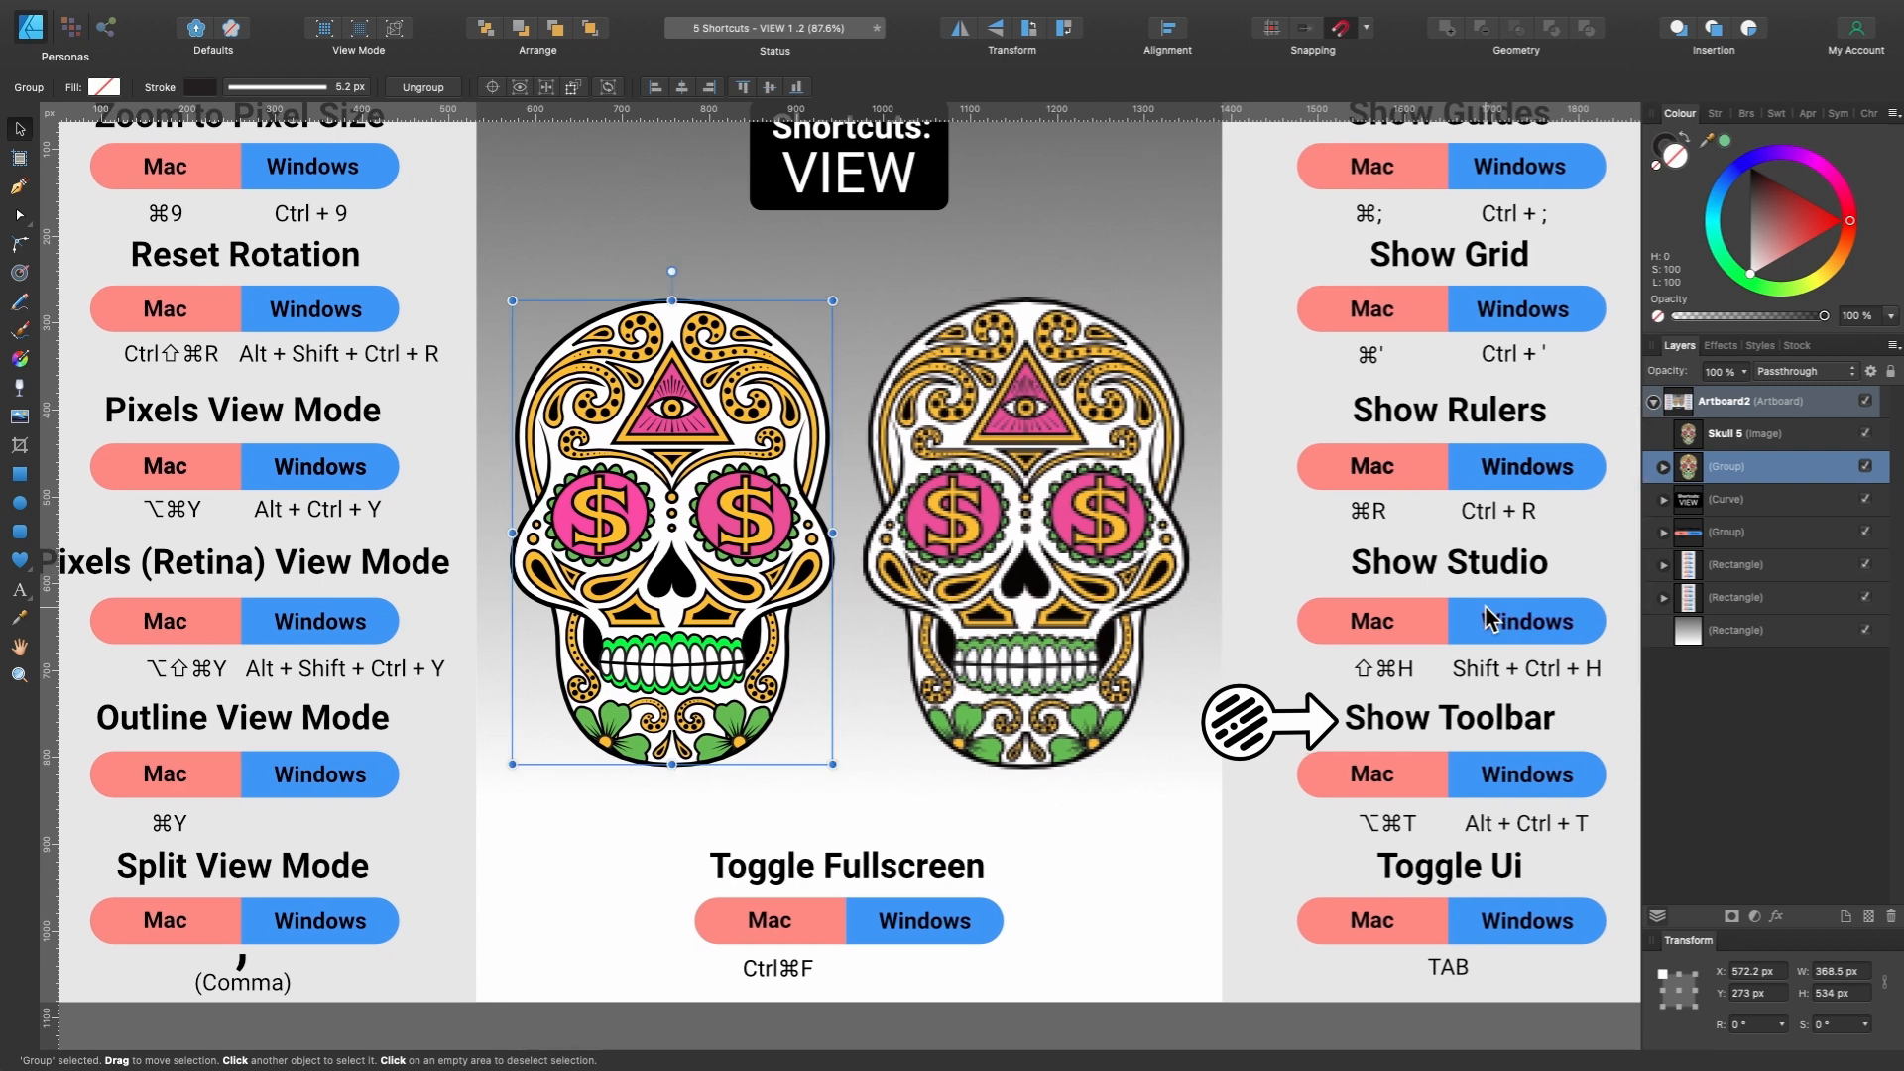
key("ctrl+alt+t")
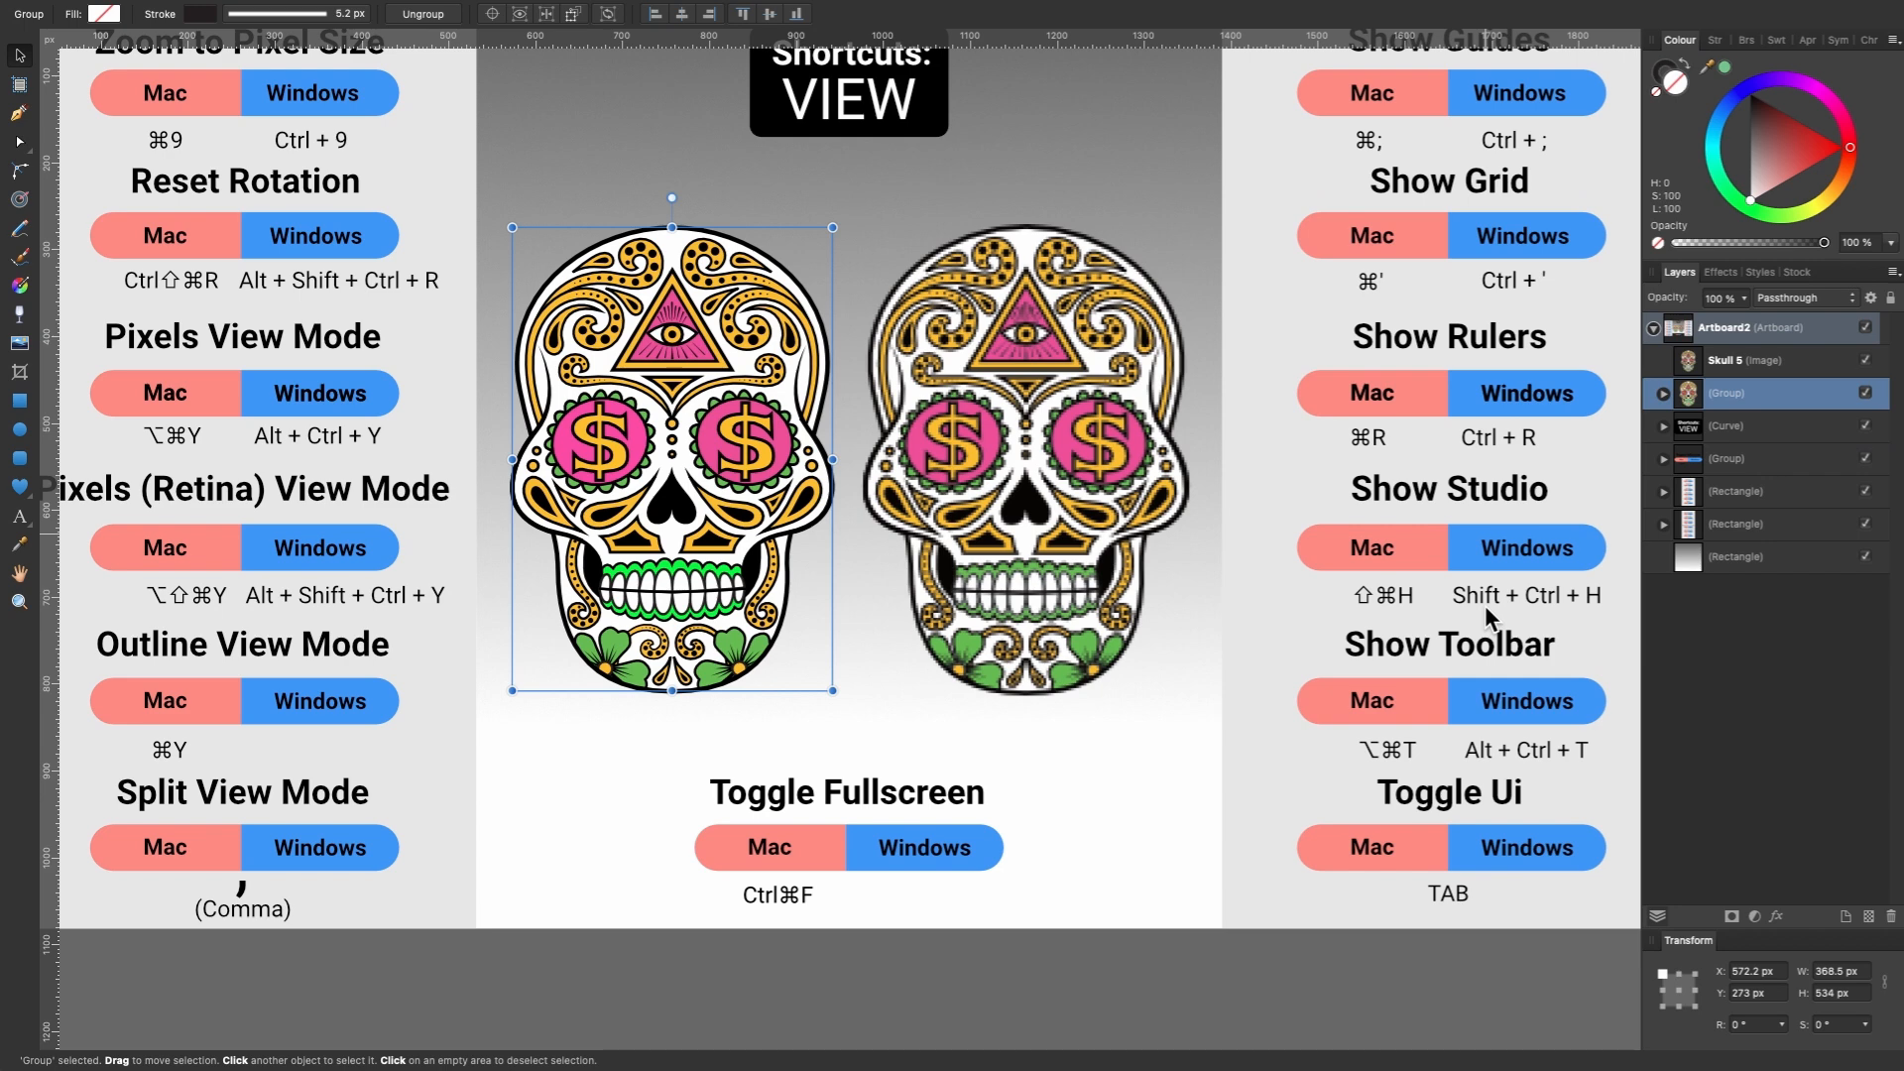
key("ctrl+alt+t")
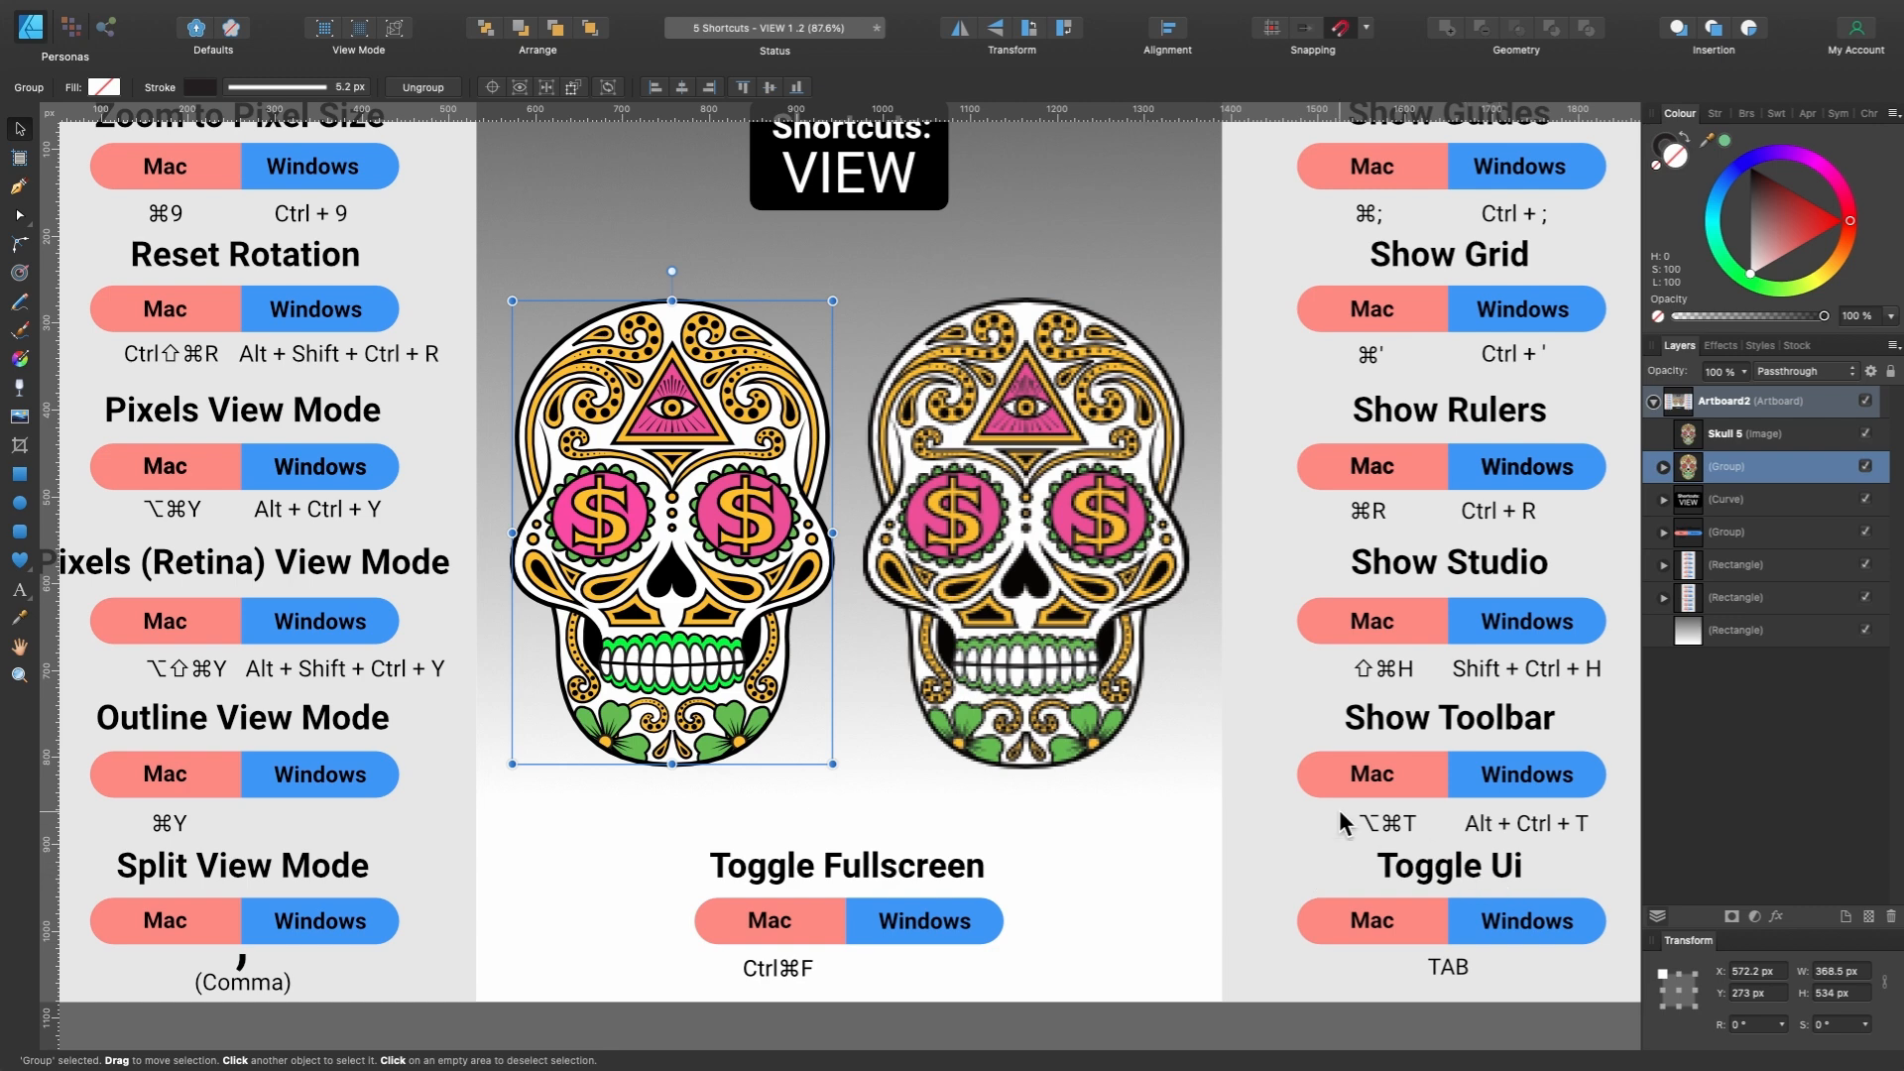
Hide the entire user interface around the full artboard and restore it.
scroll(1338, 809, "down", 2)
scroll(1339, 809, "up", 2)
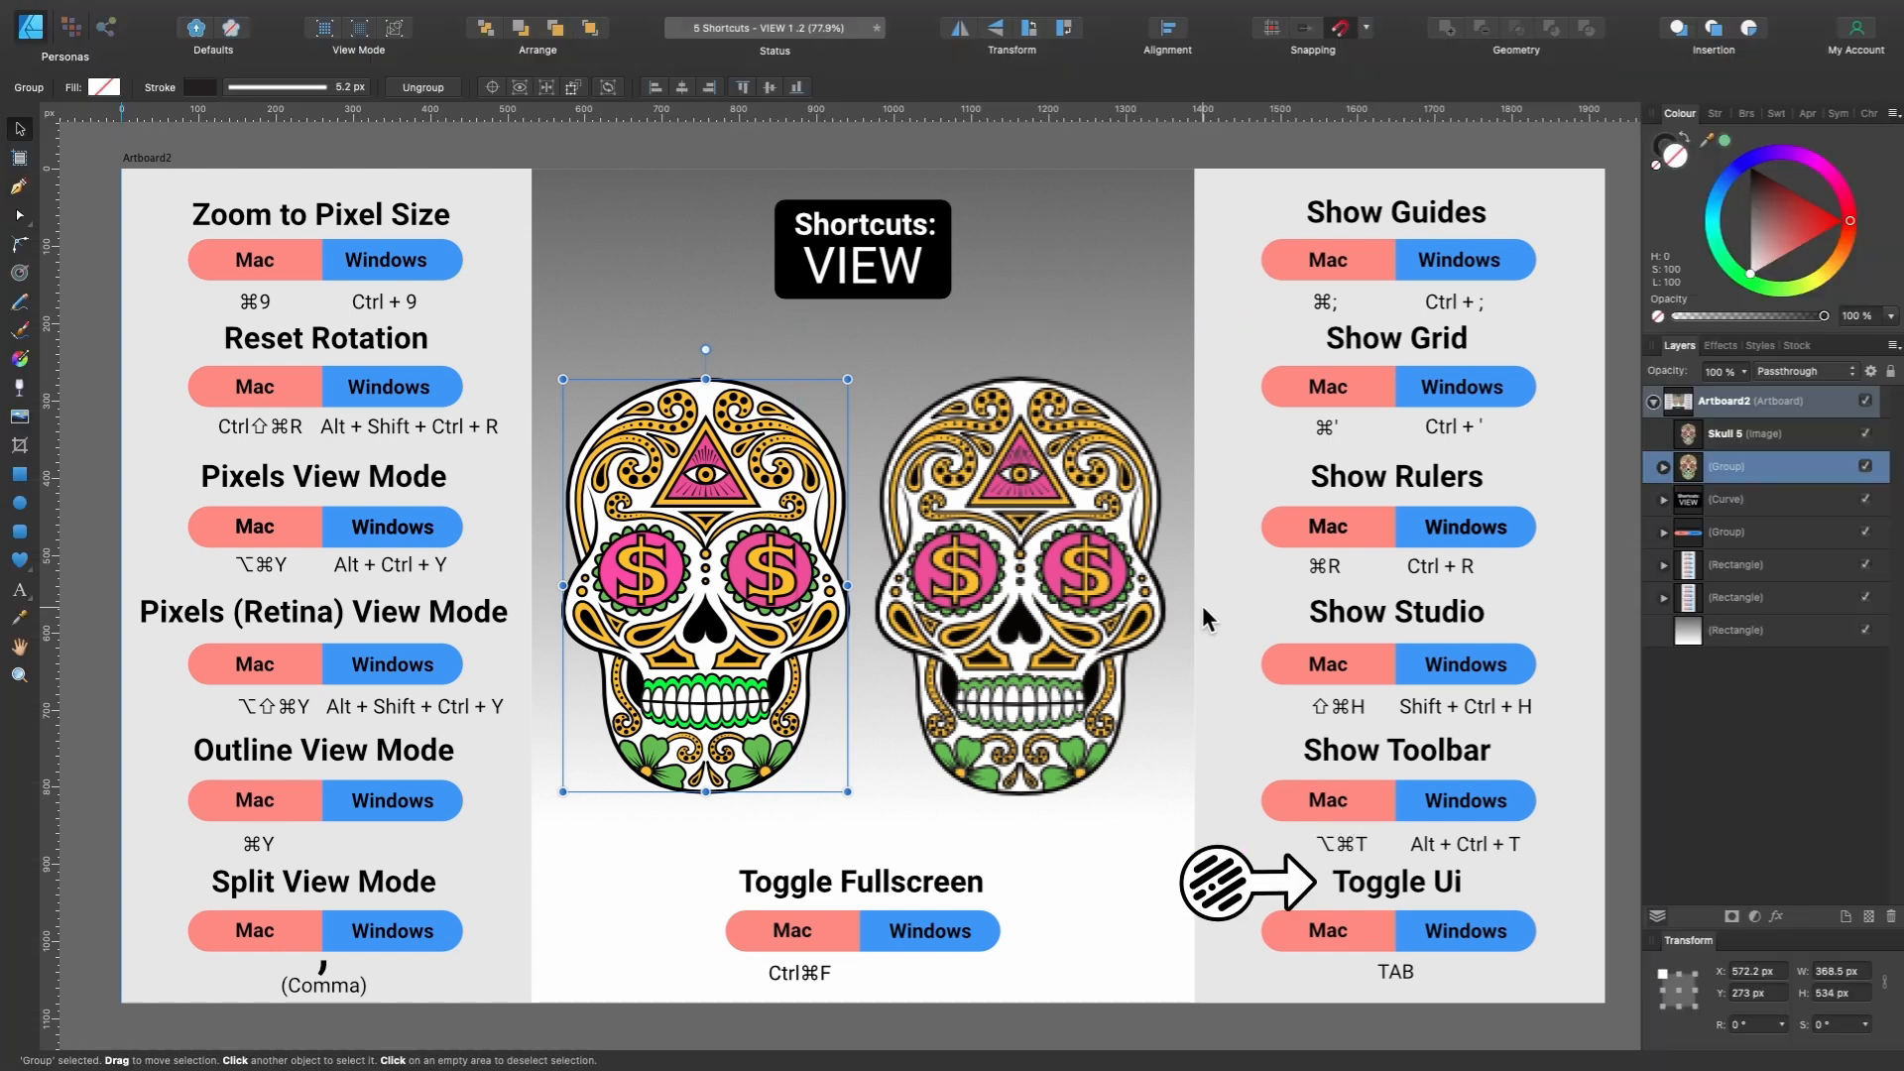
key("Tab")
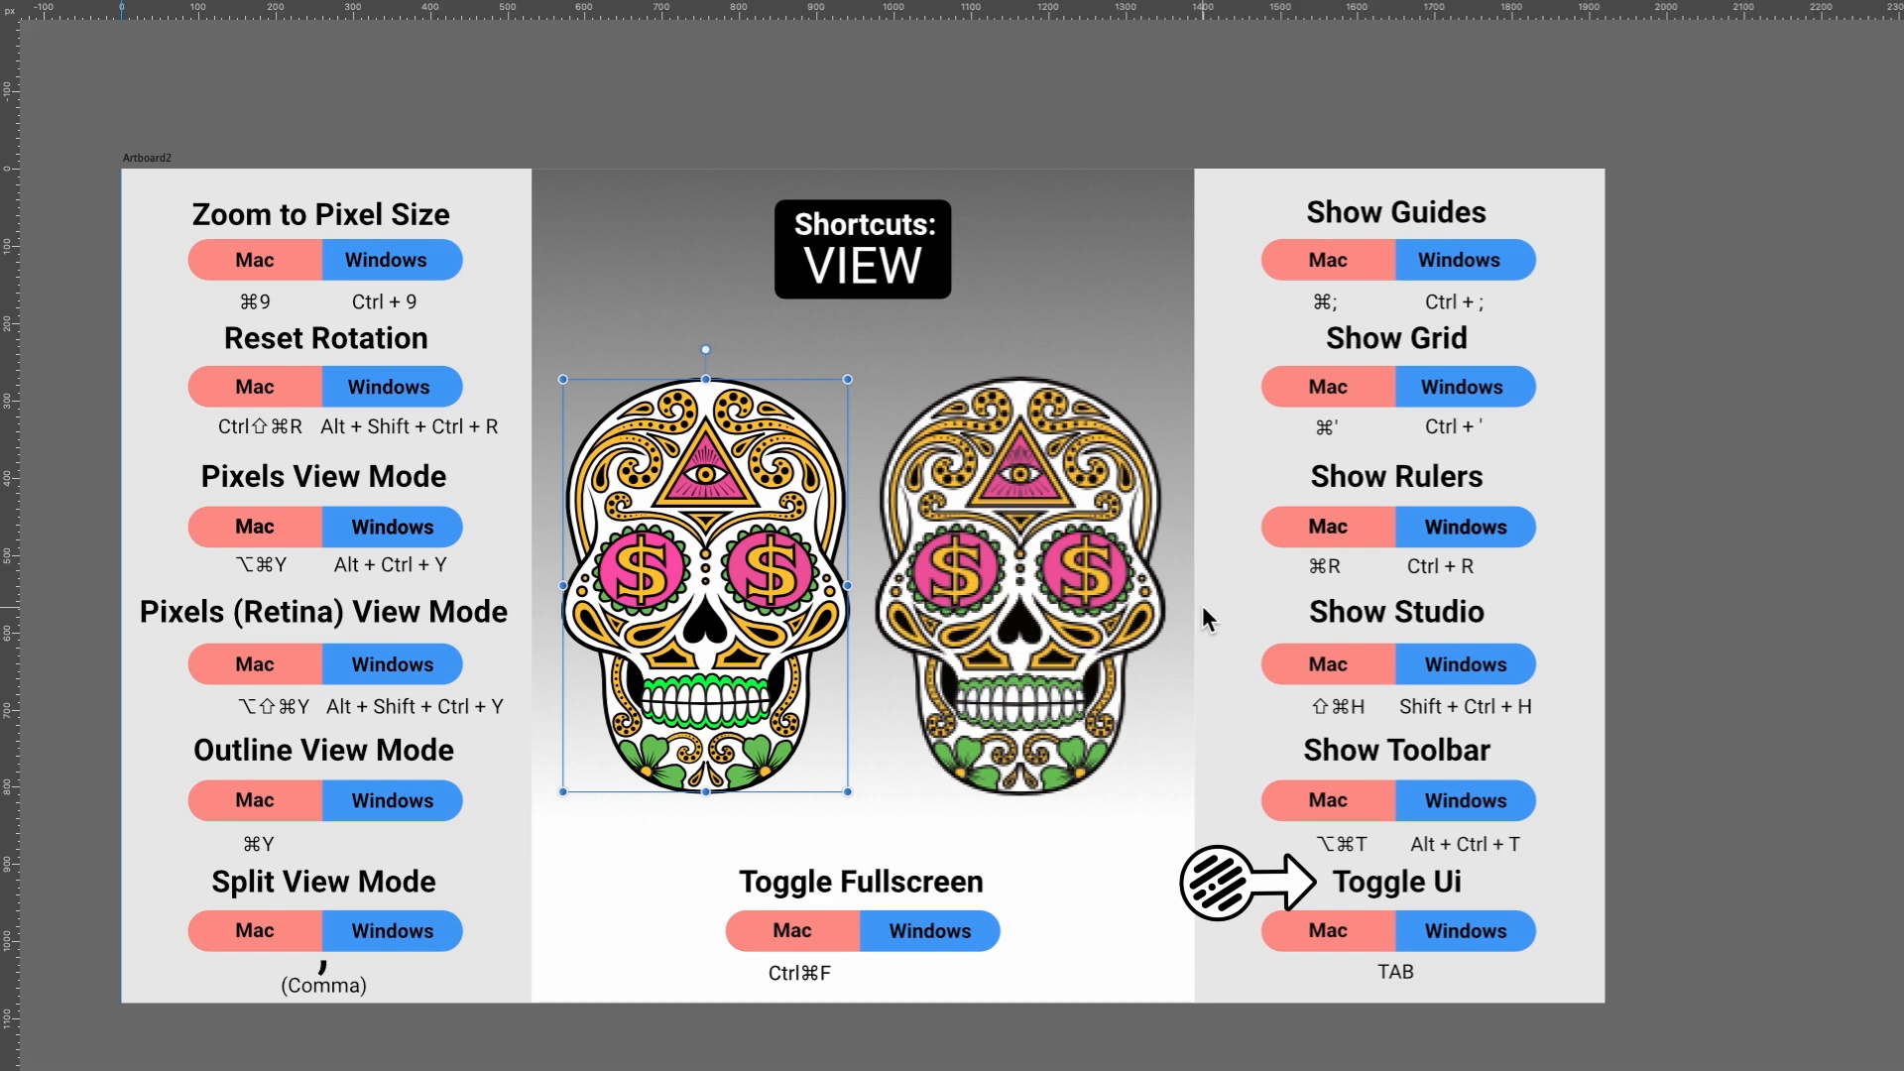
key("Tab")
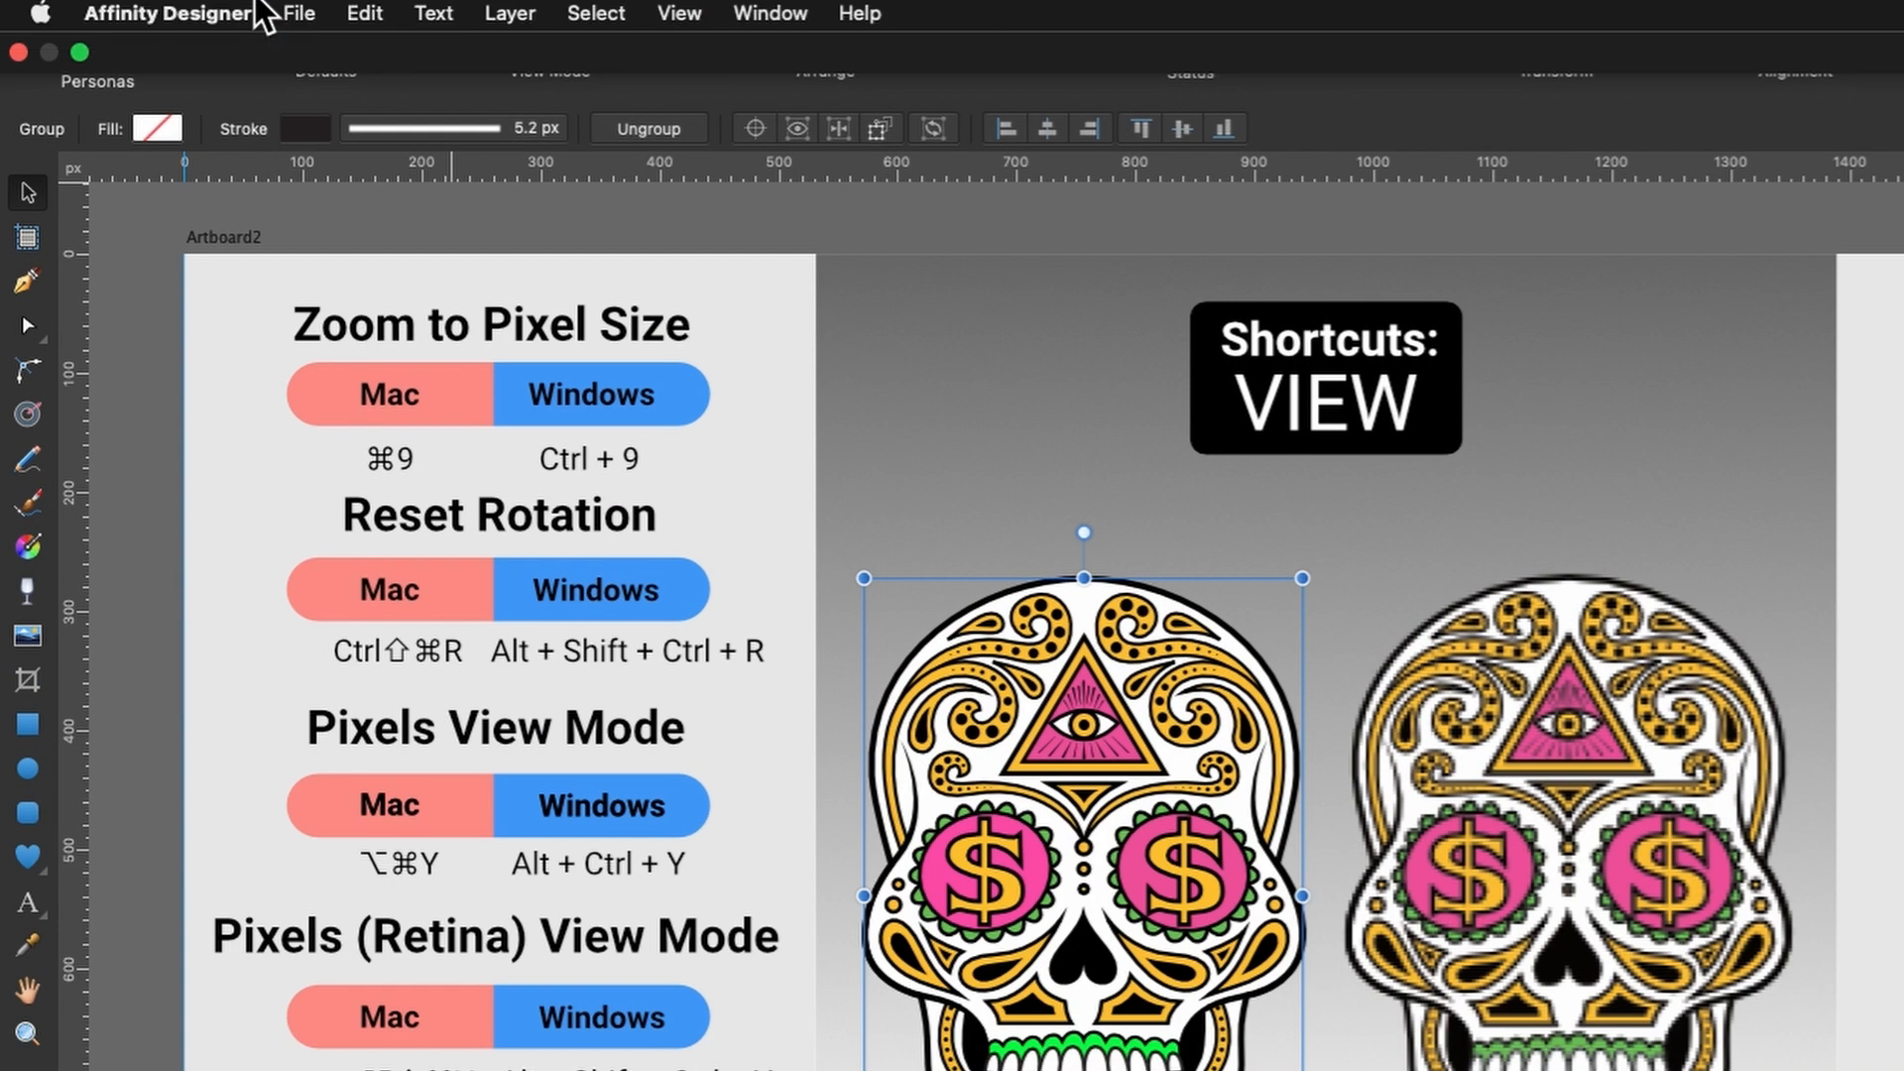
Exit fullscreen mode and return the document window to fullscreen.
mouse_move(50, 42)
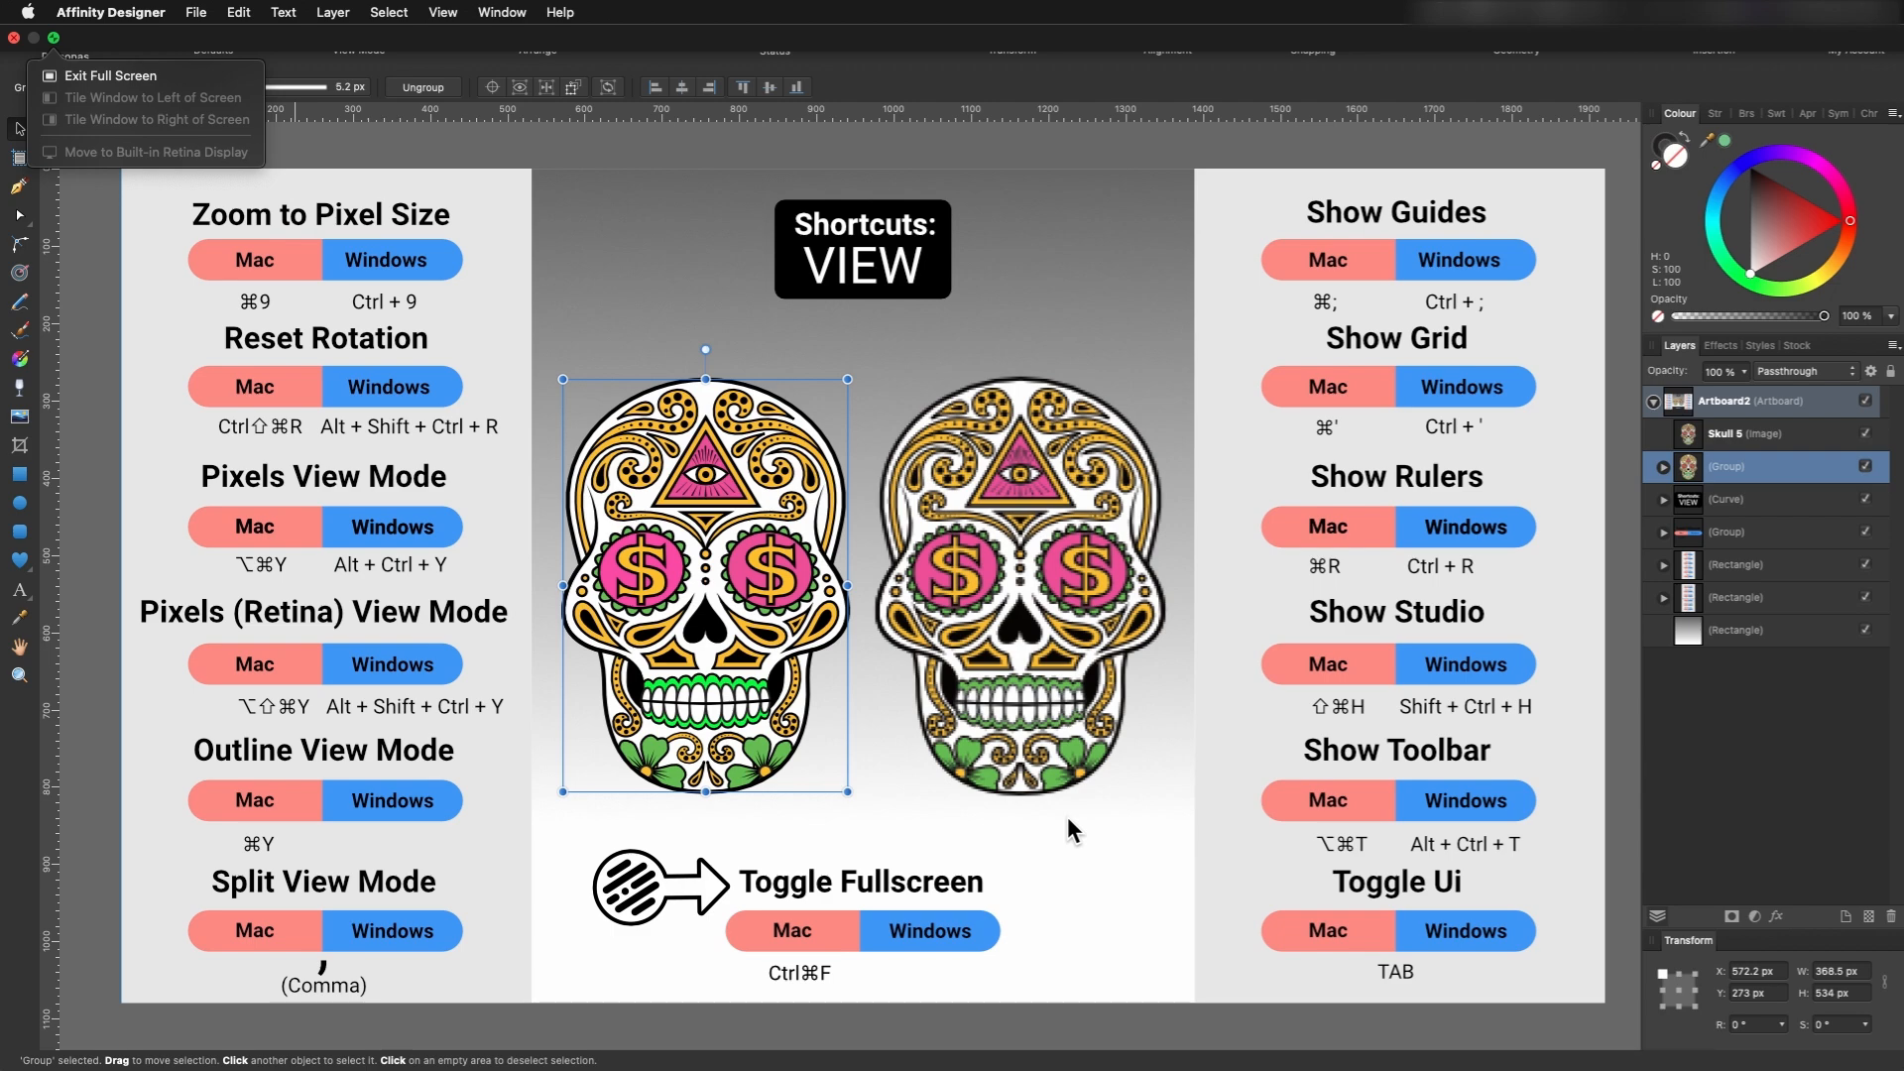
key("ctrl+super+f")
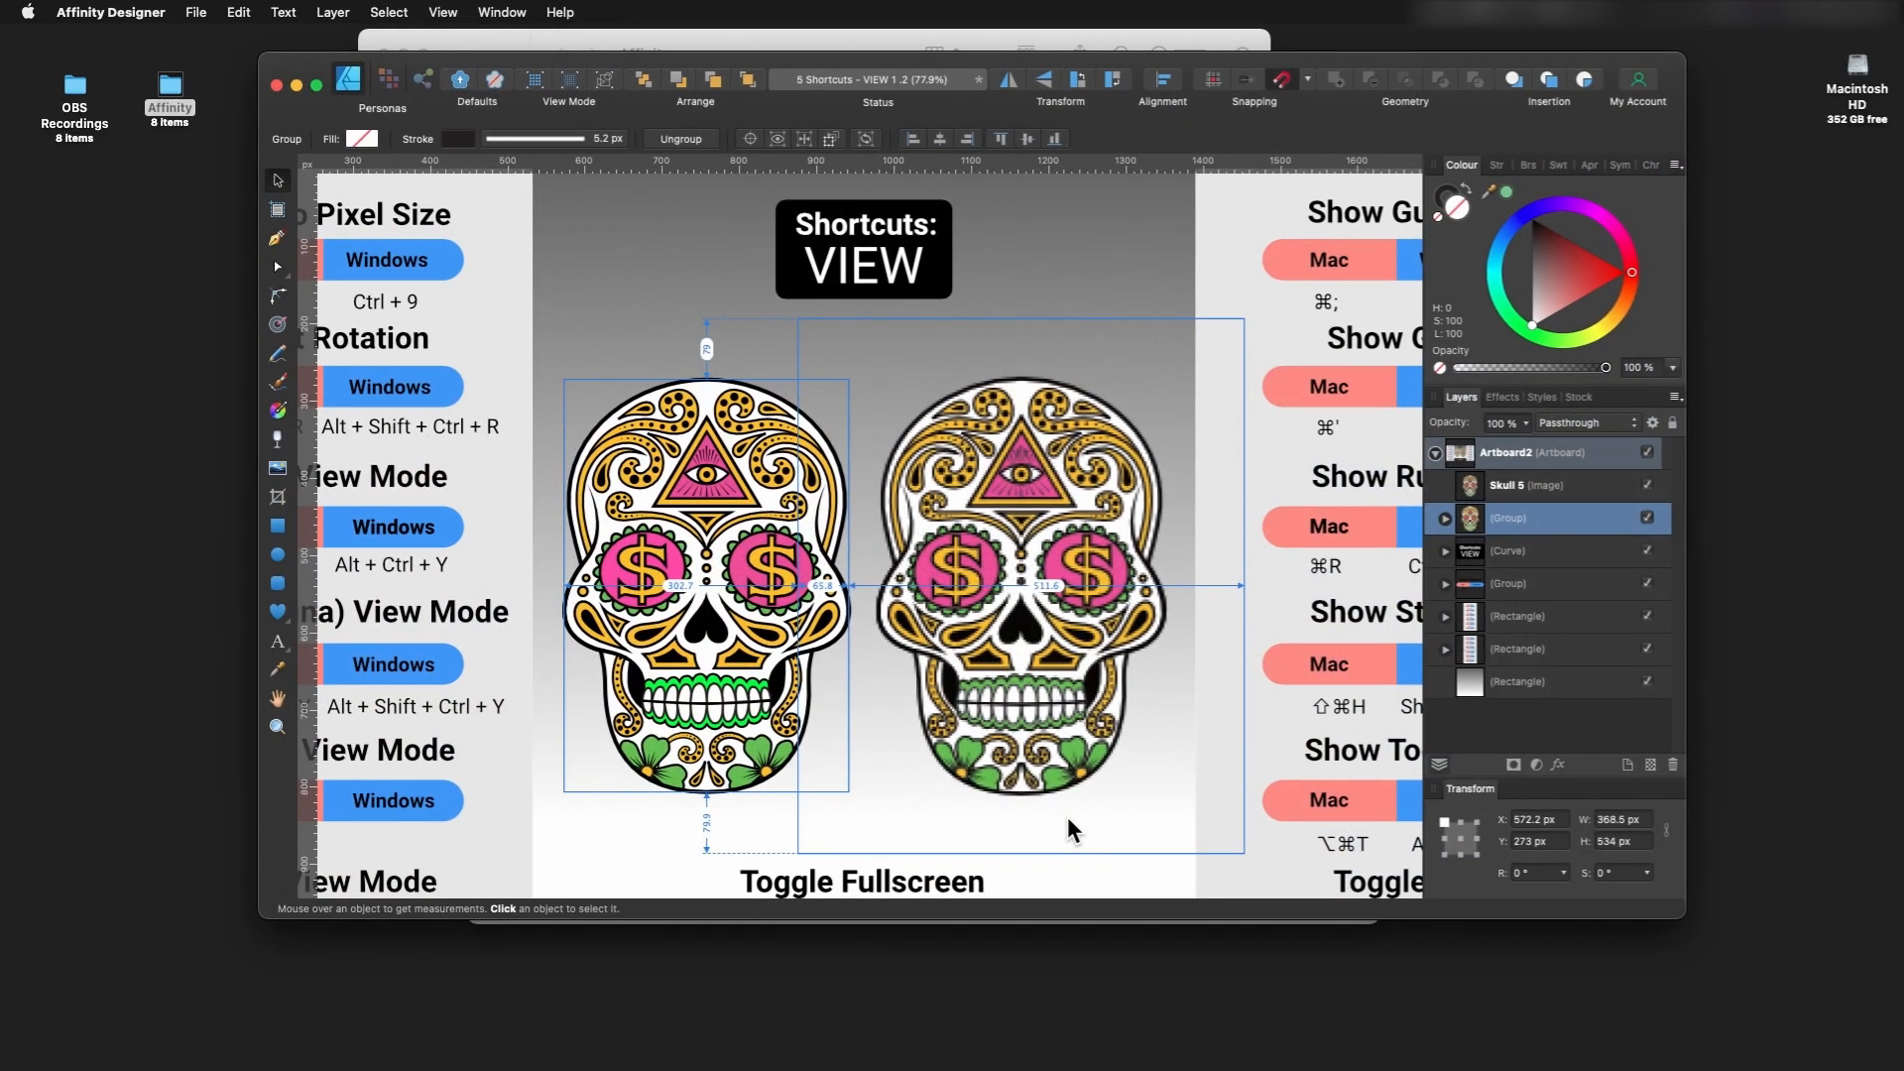
left_click(317, 85)
left_click(1088, 861)
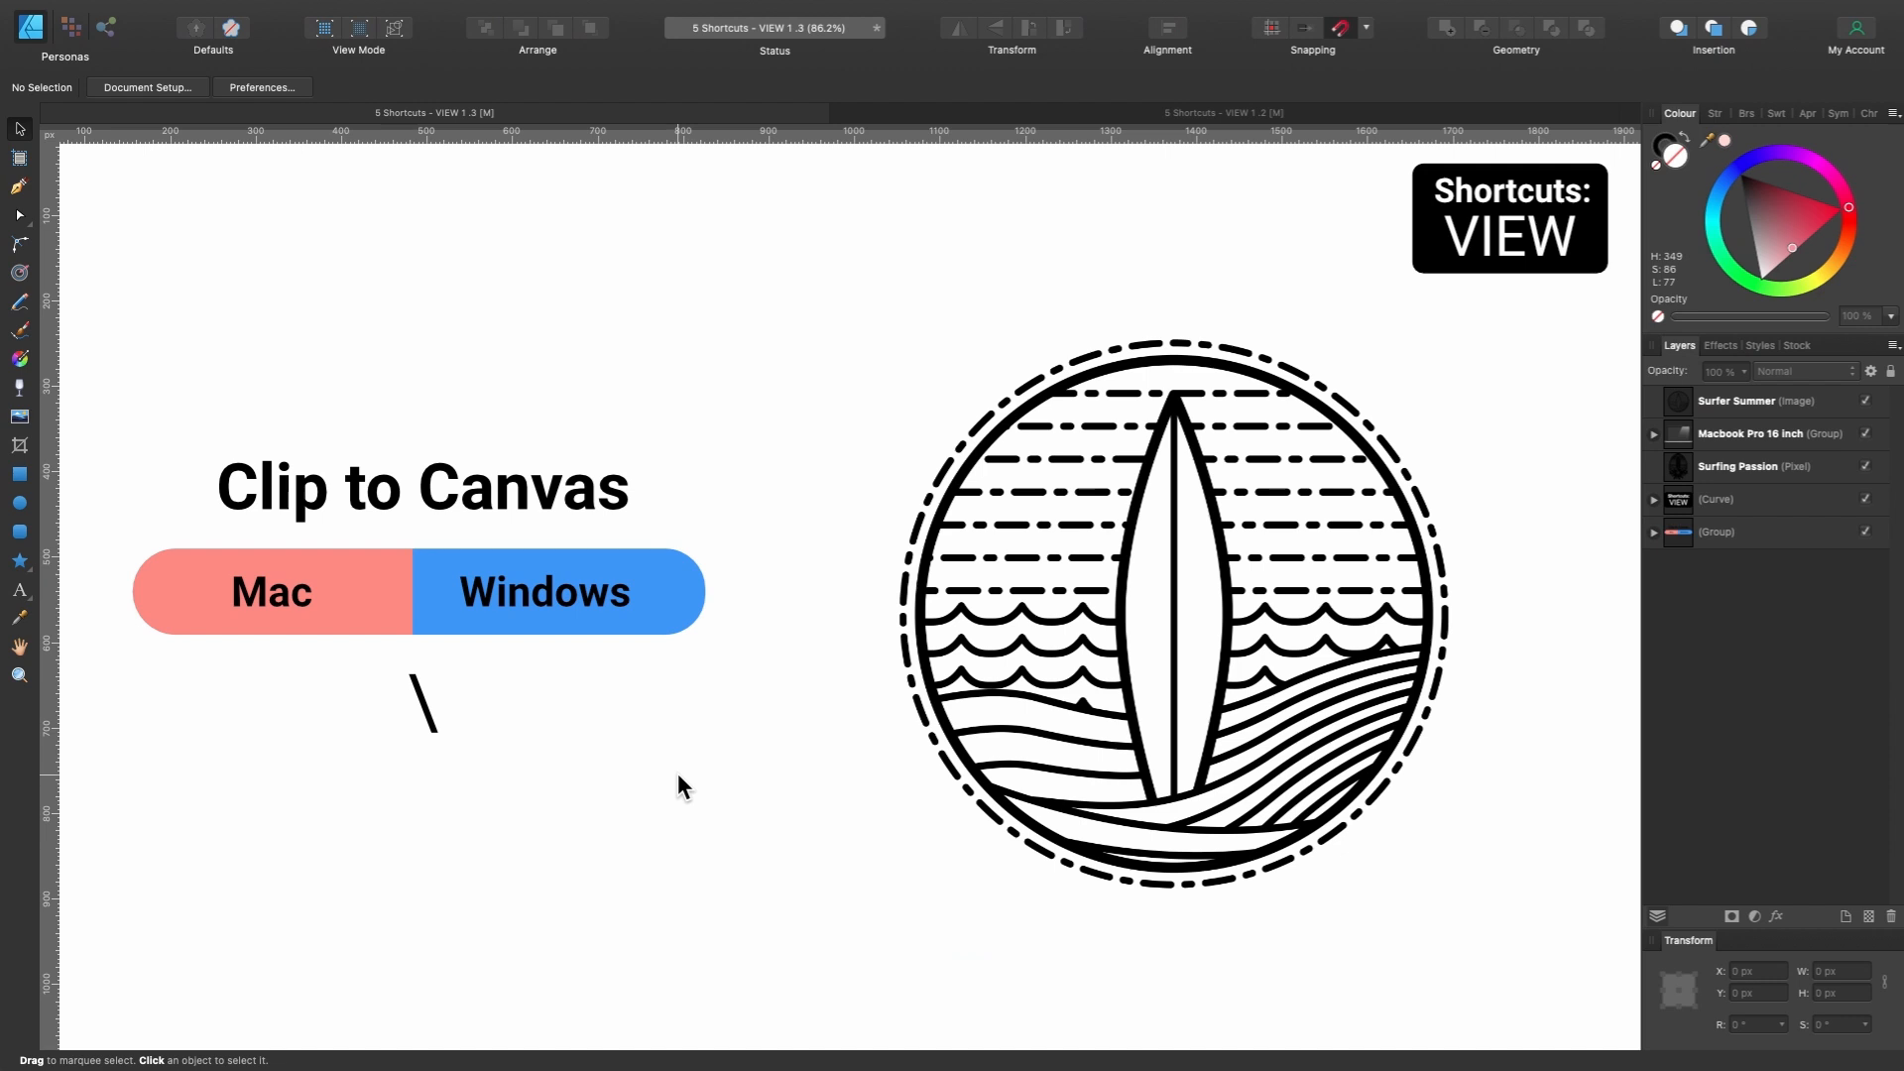
In the 5 Shortcuts - VIEW 1.2 document, move the Skull 5 image below the artboard to about X 1244, Y 1097 px.
left_click(1034, 109)
scroll(1001, 417, "down", 1)
scroll(1002, 417, "up", 2)
scroll(1002, 417, "down", 1)
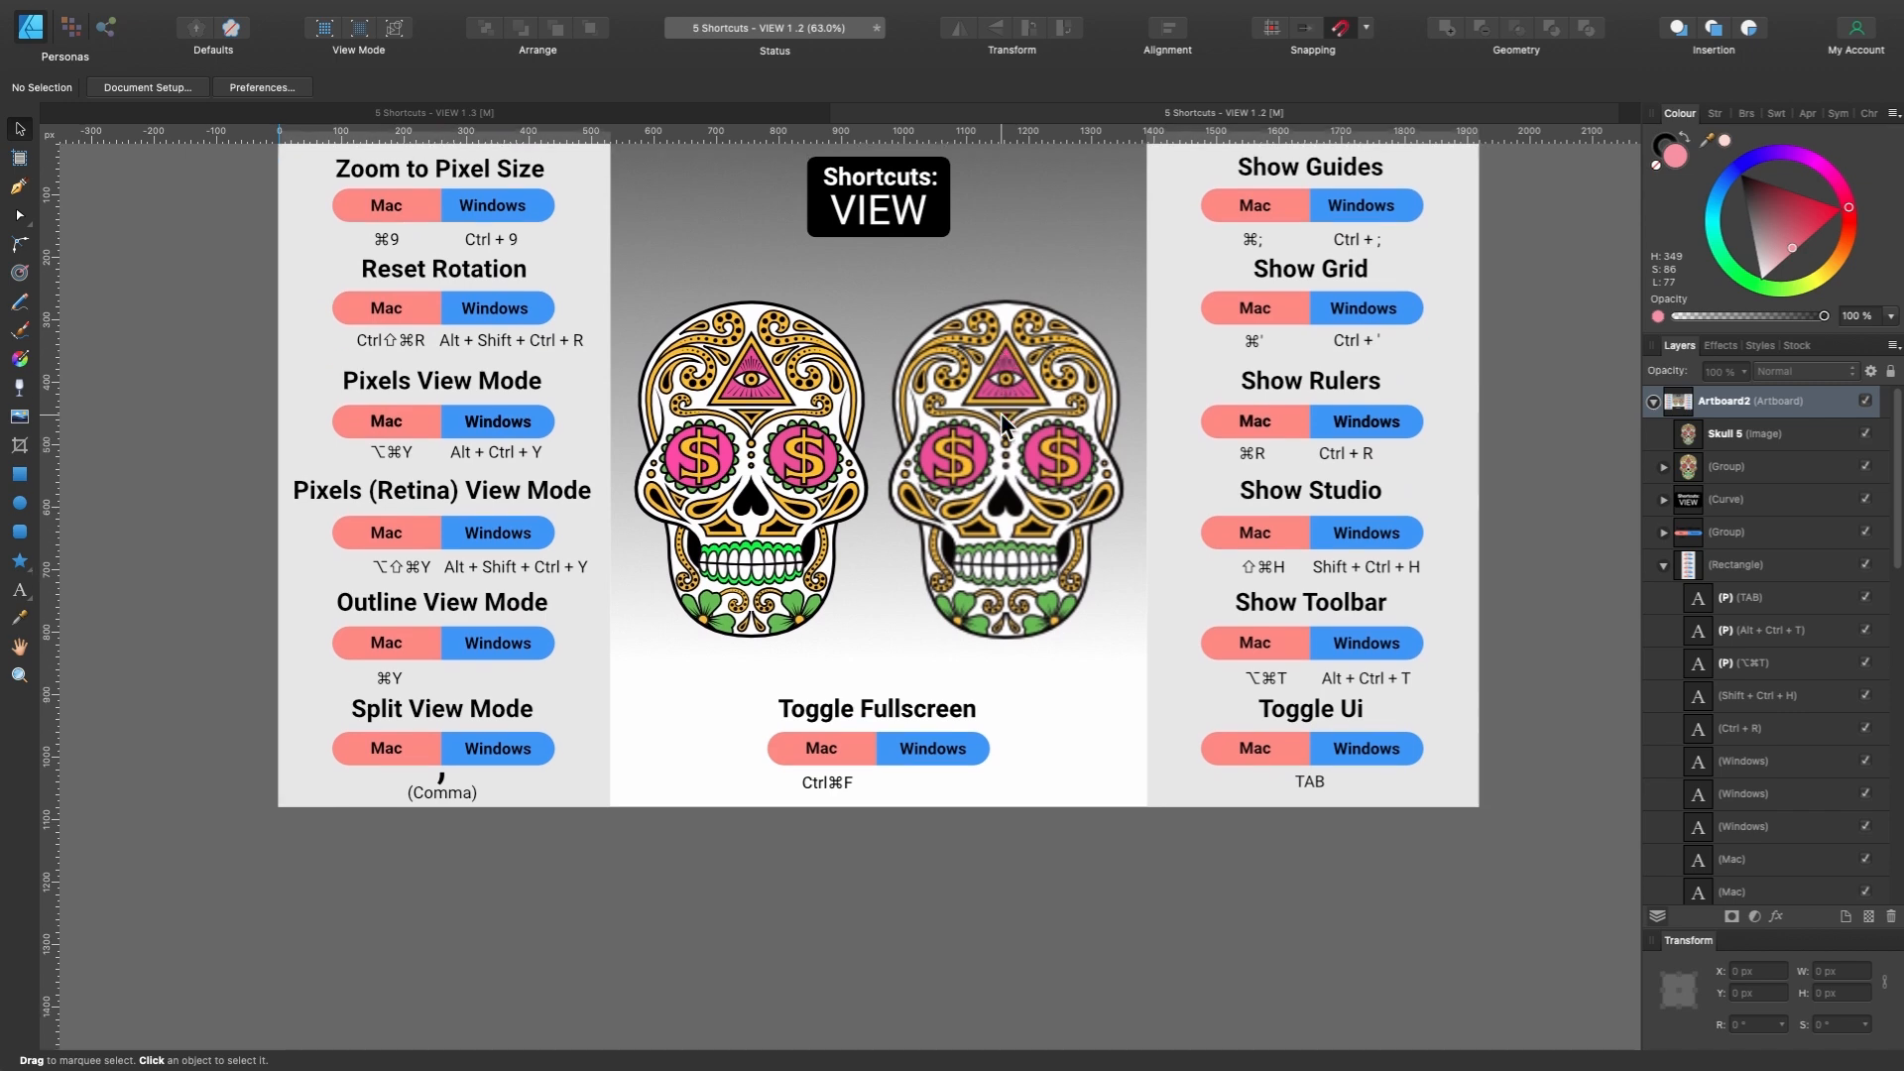
left_click(1001, 424)
left_click_drag(1002, 424, 1170, 1009)
scroll(1170, 1009, "down", 5)
scroll(1170, 1010, "right", 2)
left_click_drag(1143, 754, 1199, 732)
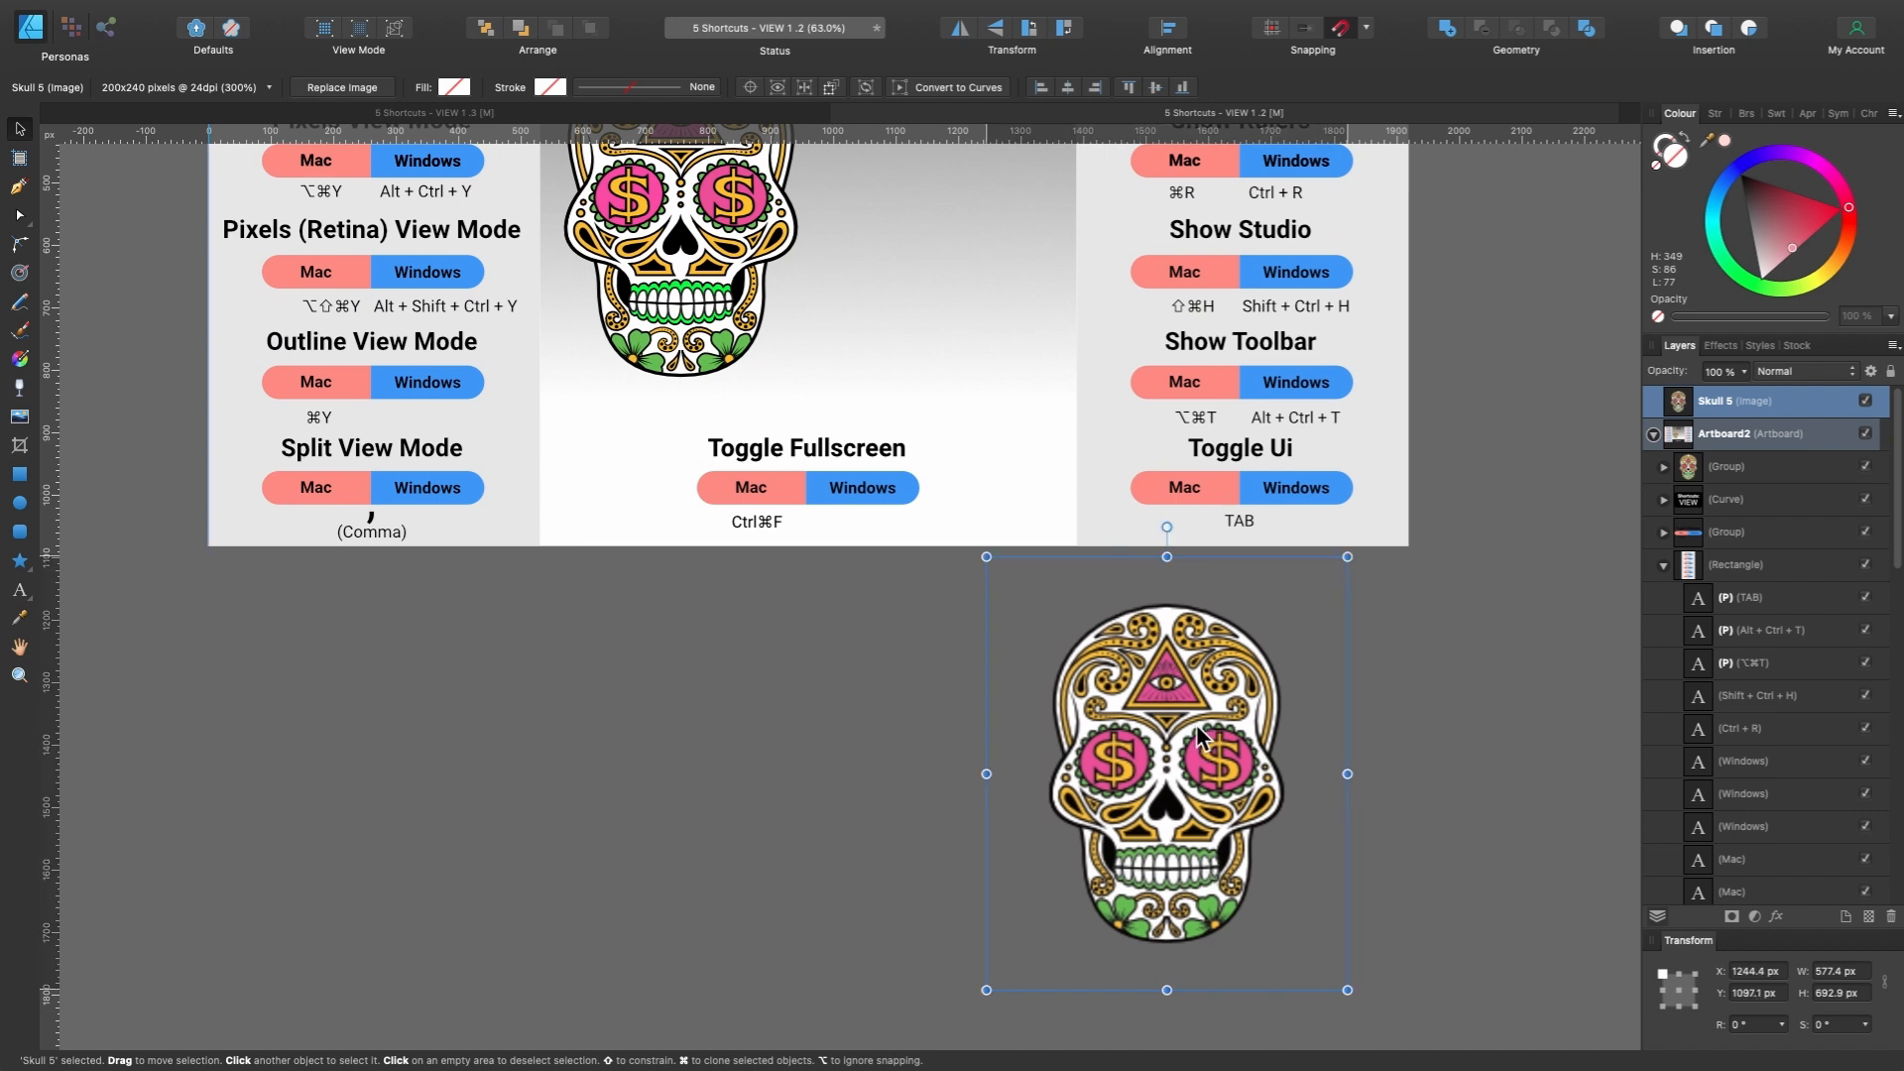
Undo both moves of the skull image to return it to the artboard.
scroll(884, 460, "up", 2)
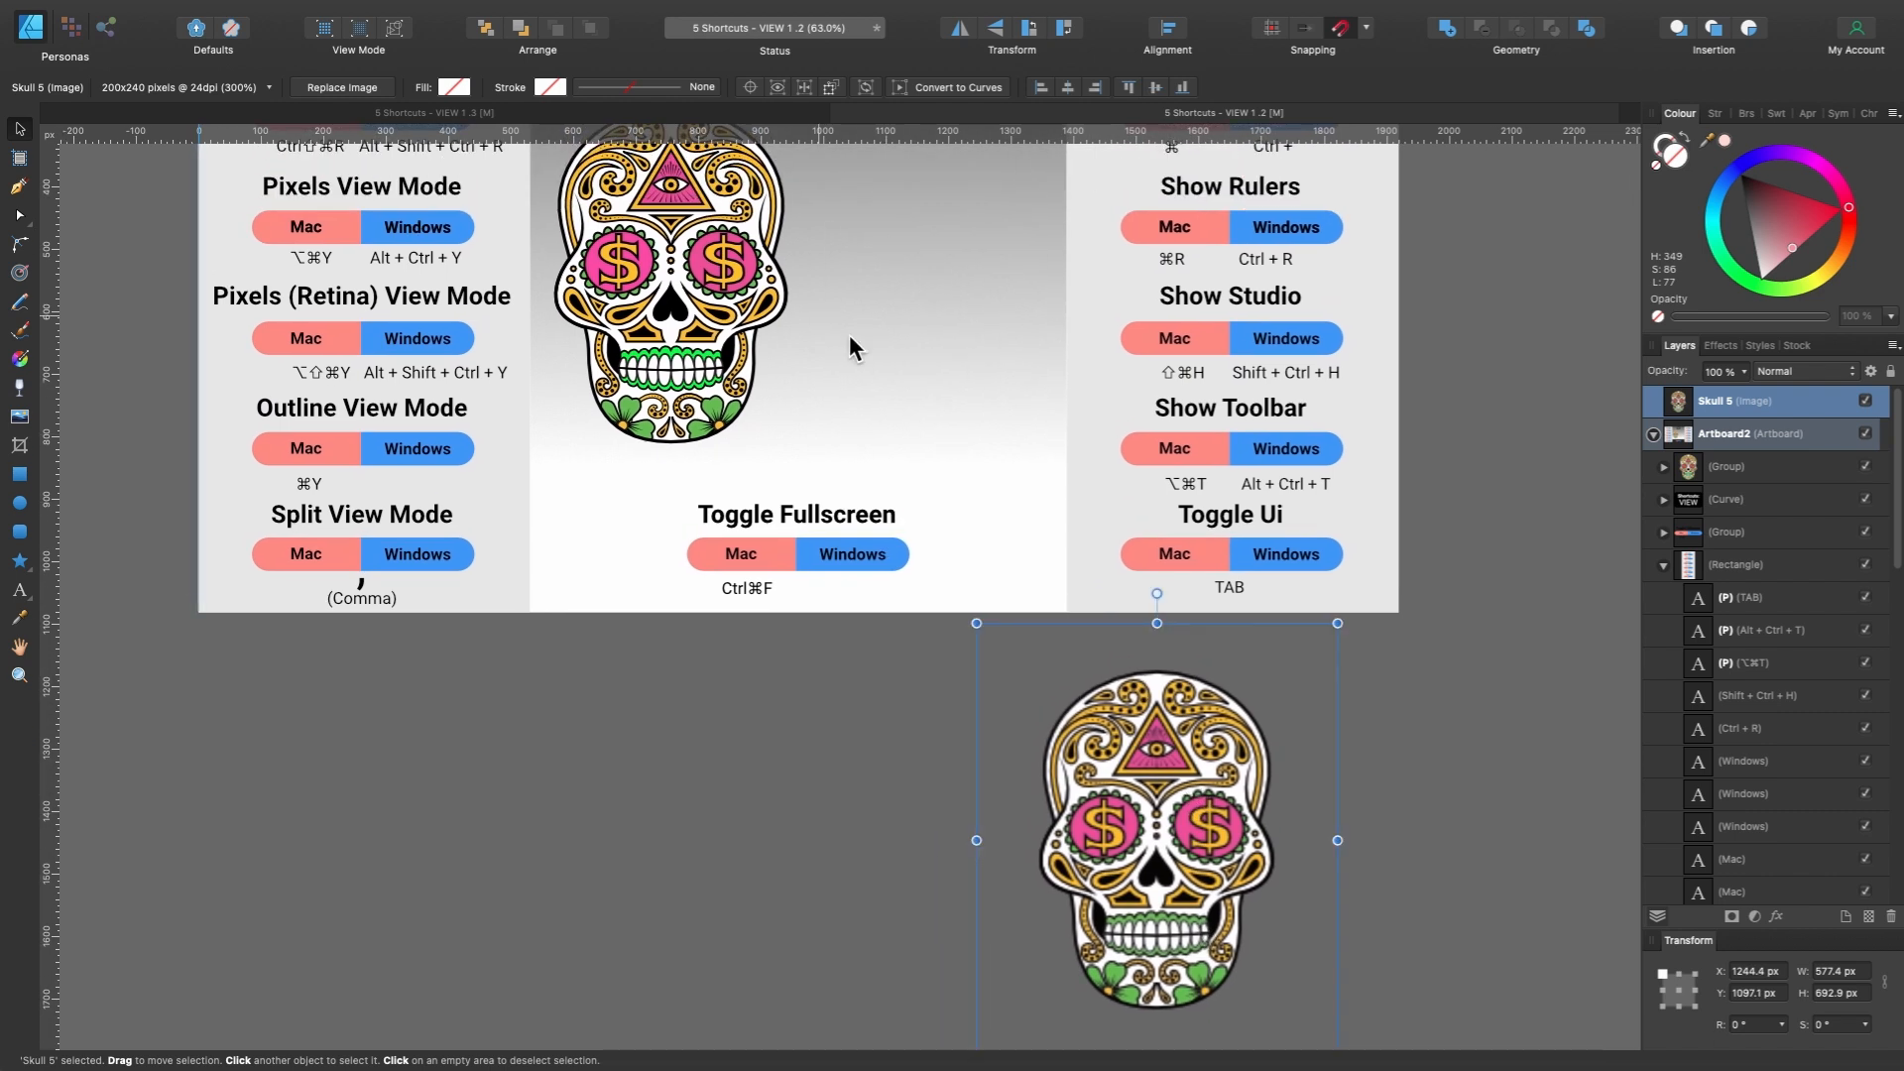
key("super+z")
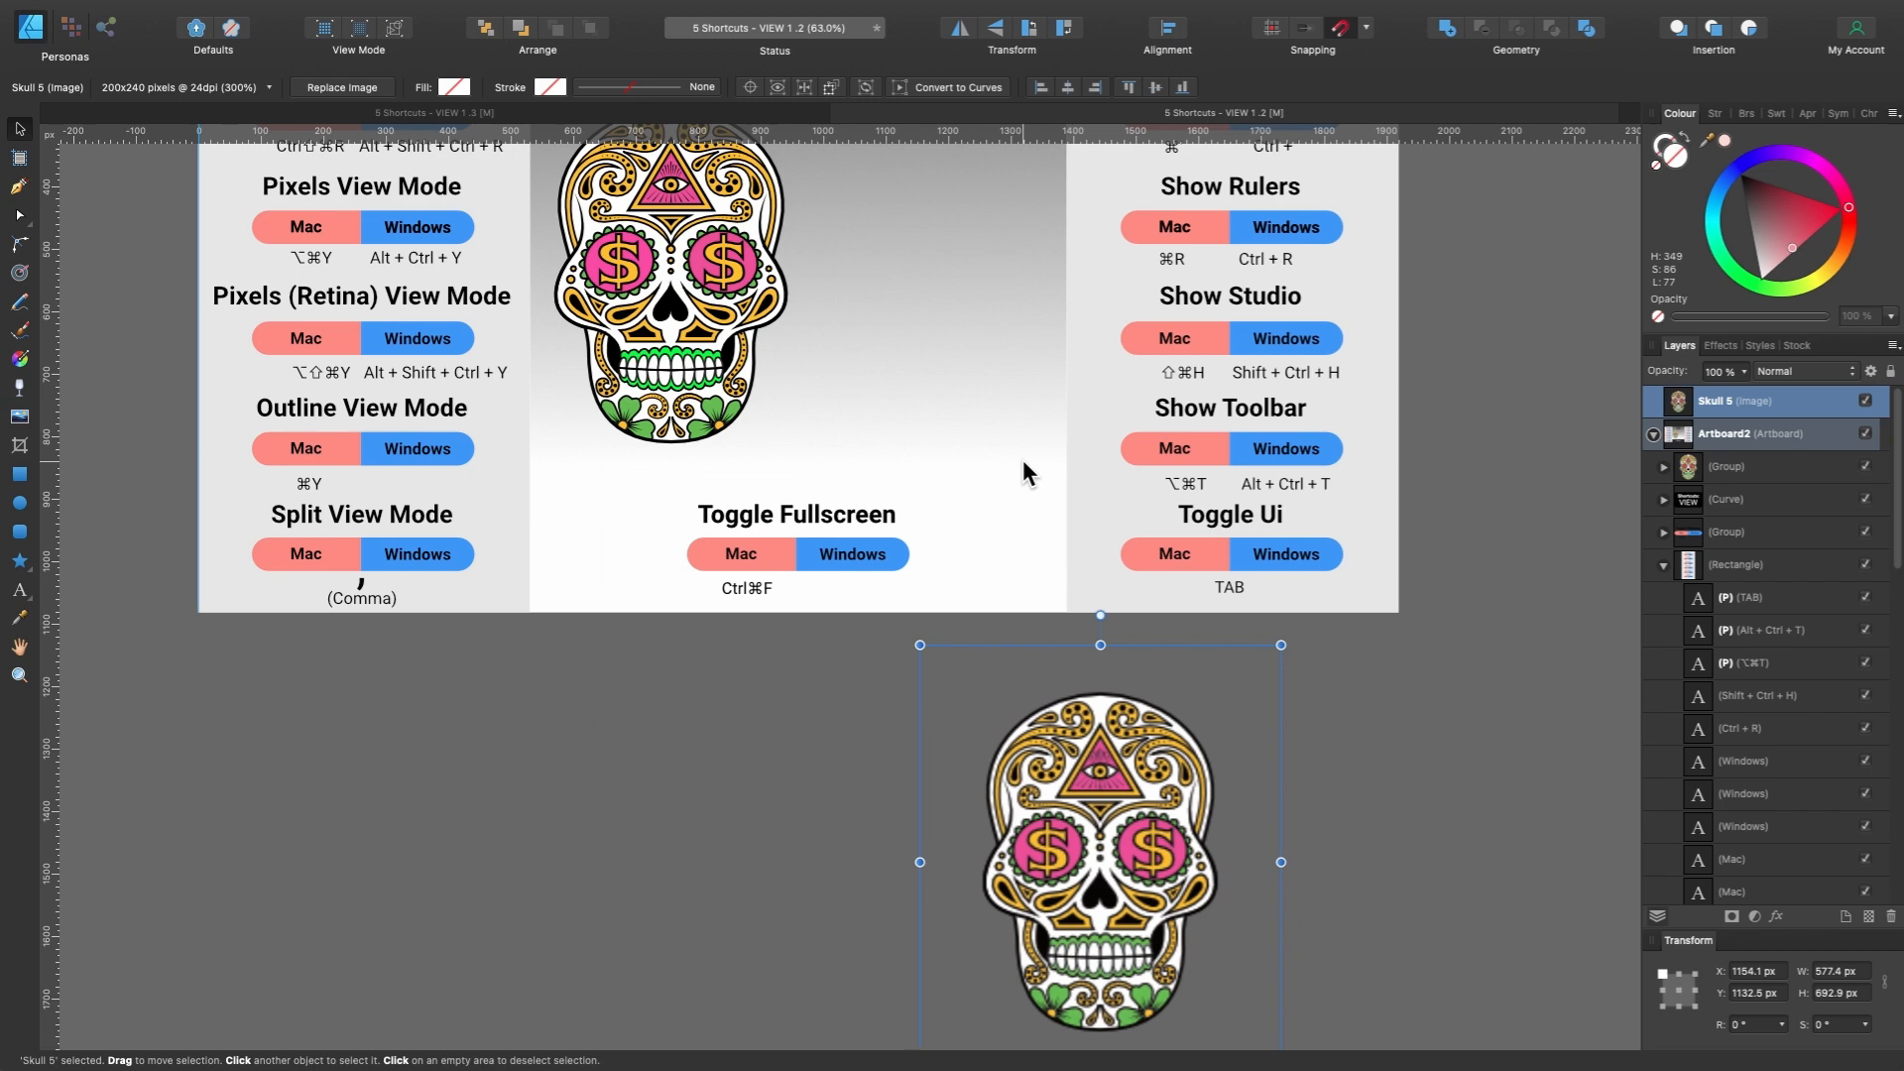
key("super+z")
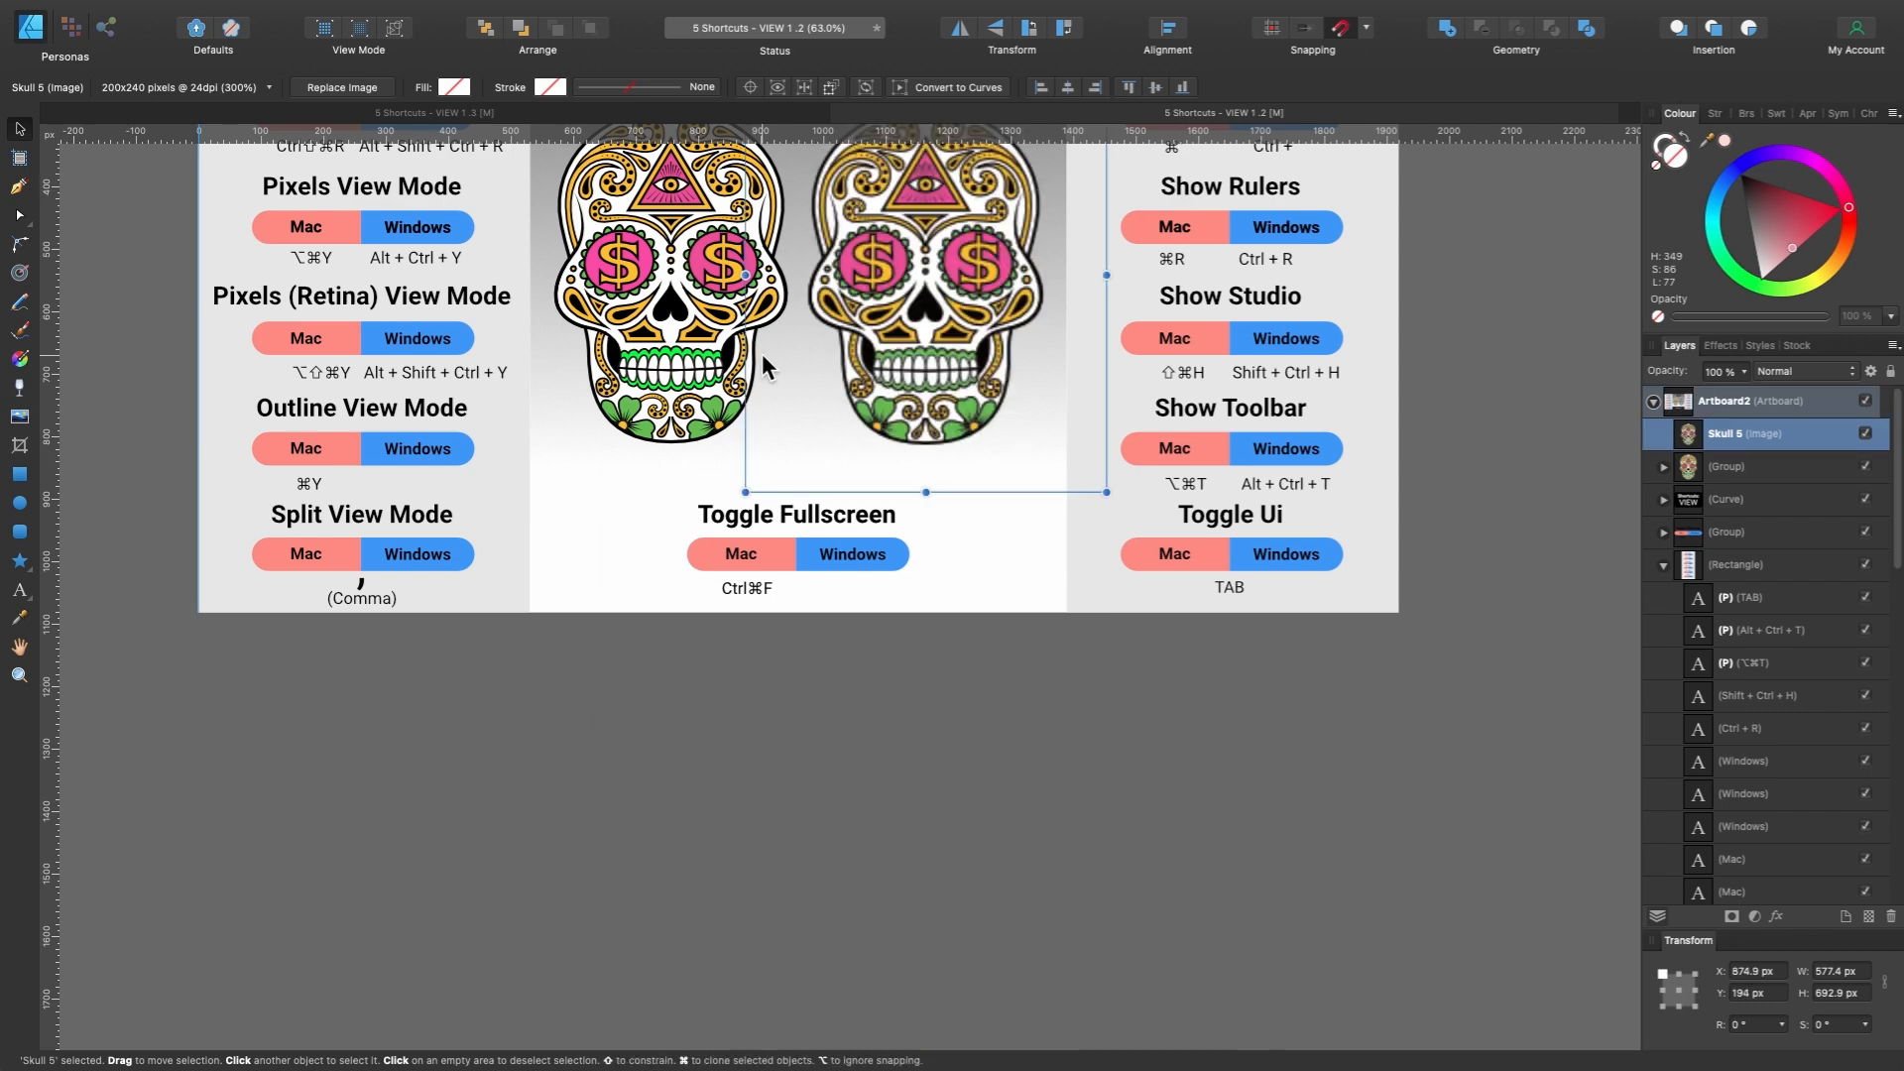
In 5 Shortcuts - VIEW 1.3, move the Surfer Summer image off the canvas and back onto it at about X 965, Y 216 px.
left_click(794, 115)
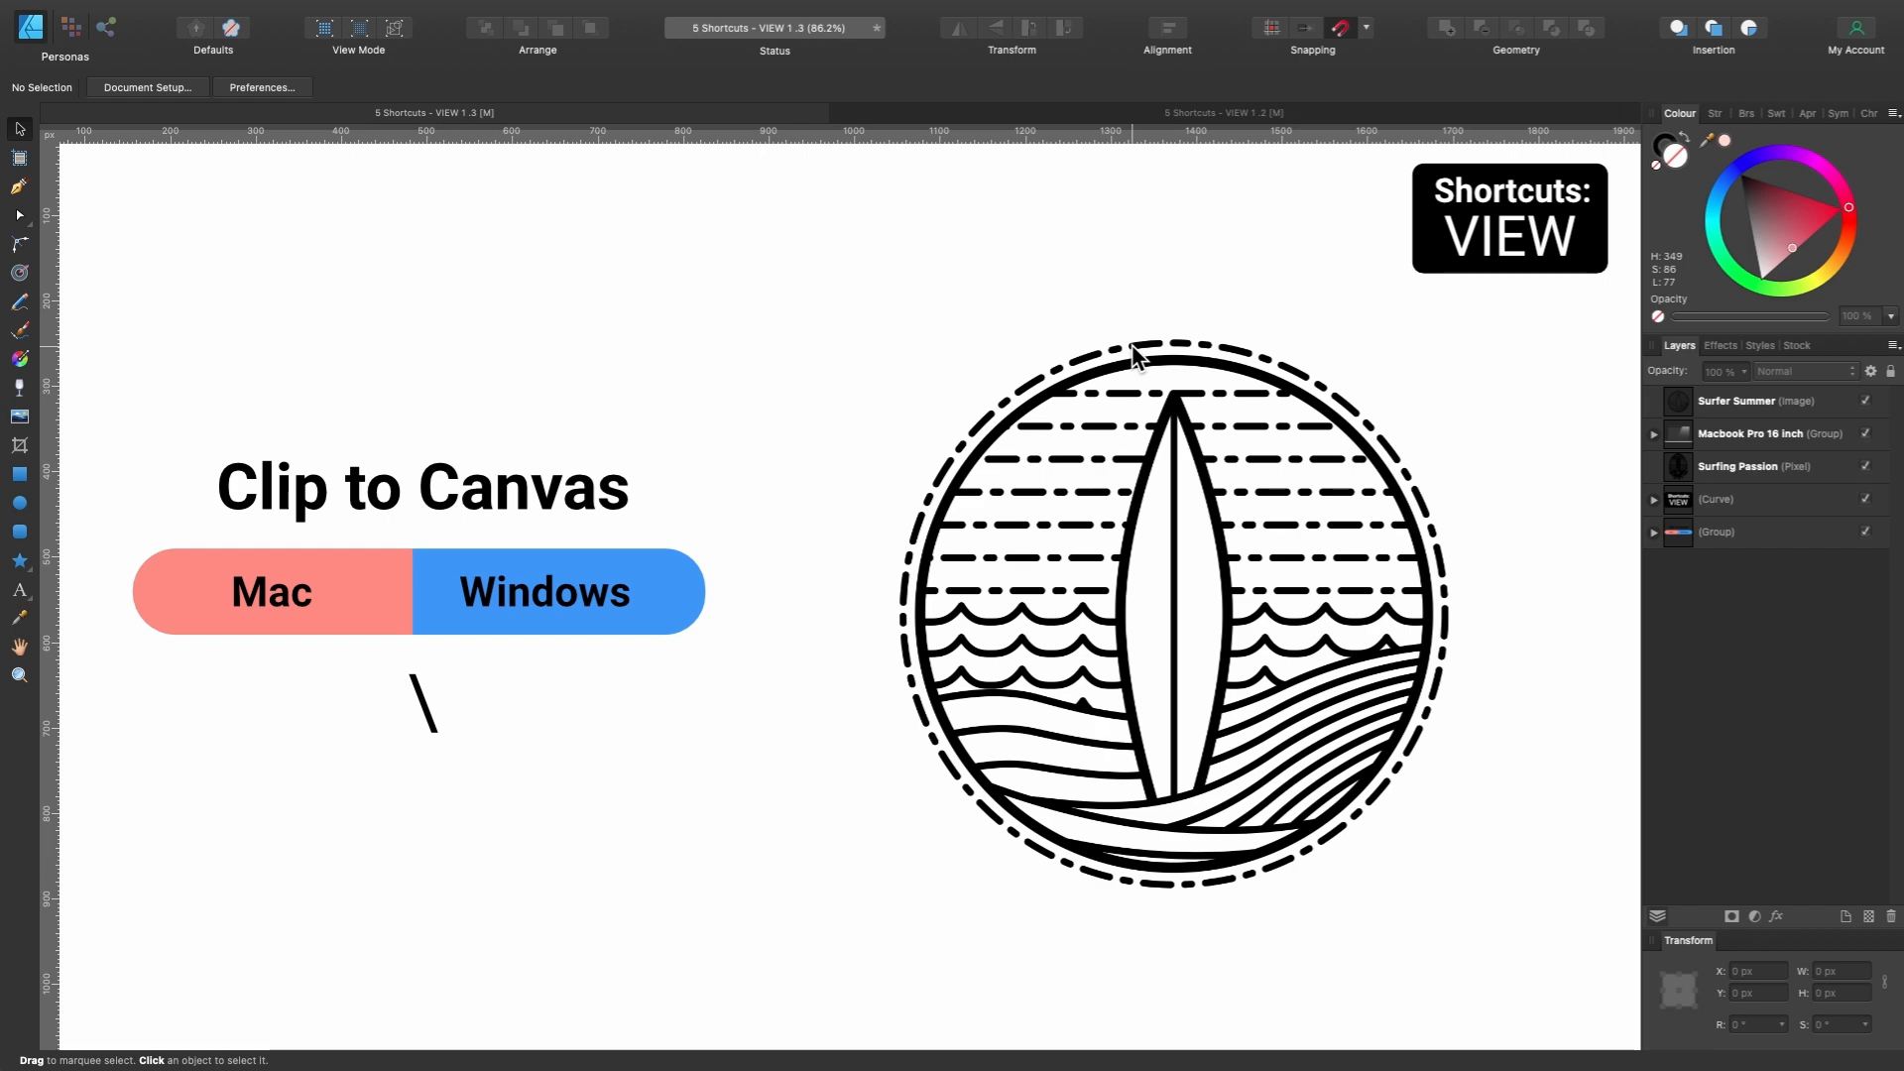
scroll(1134, 352, "down", 4)
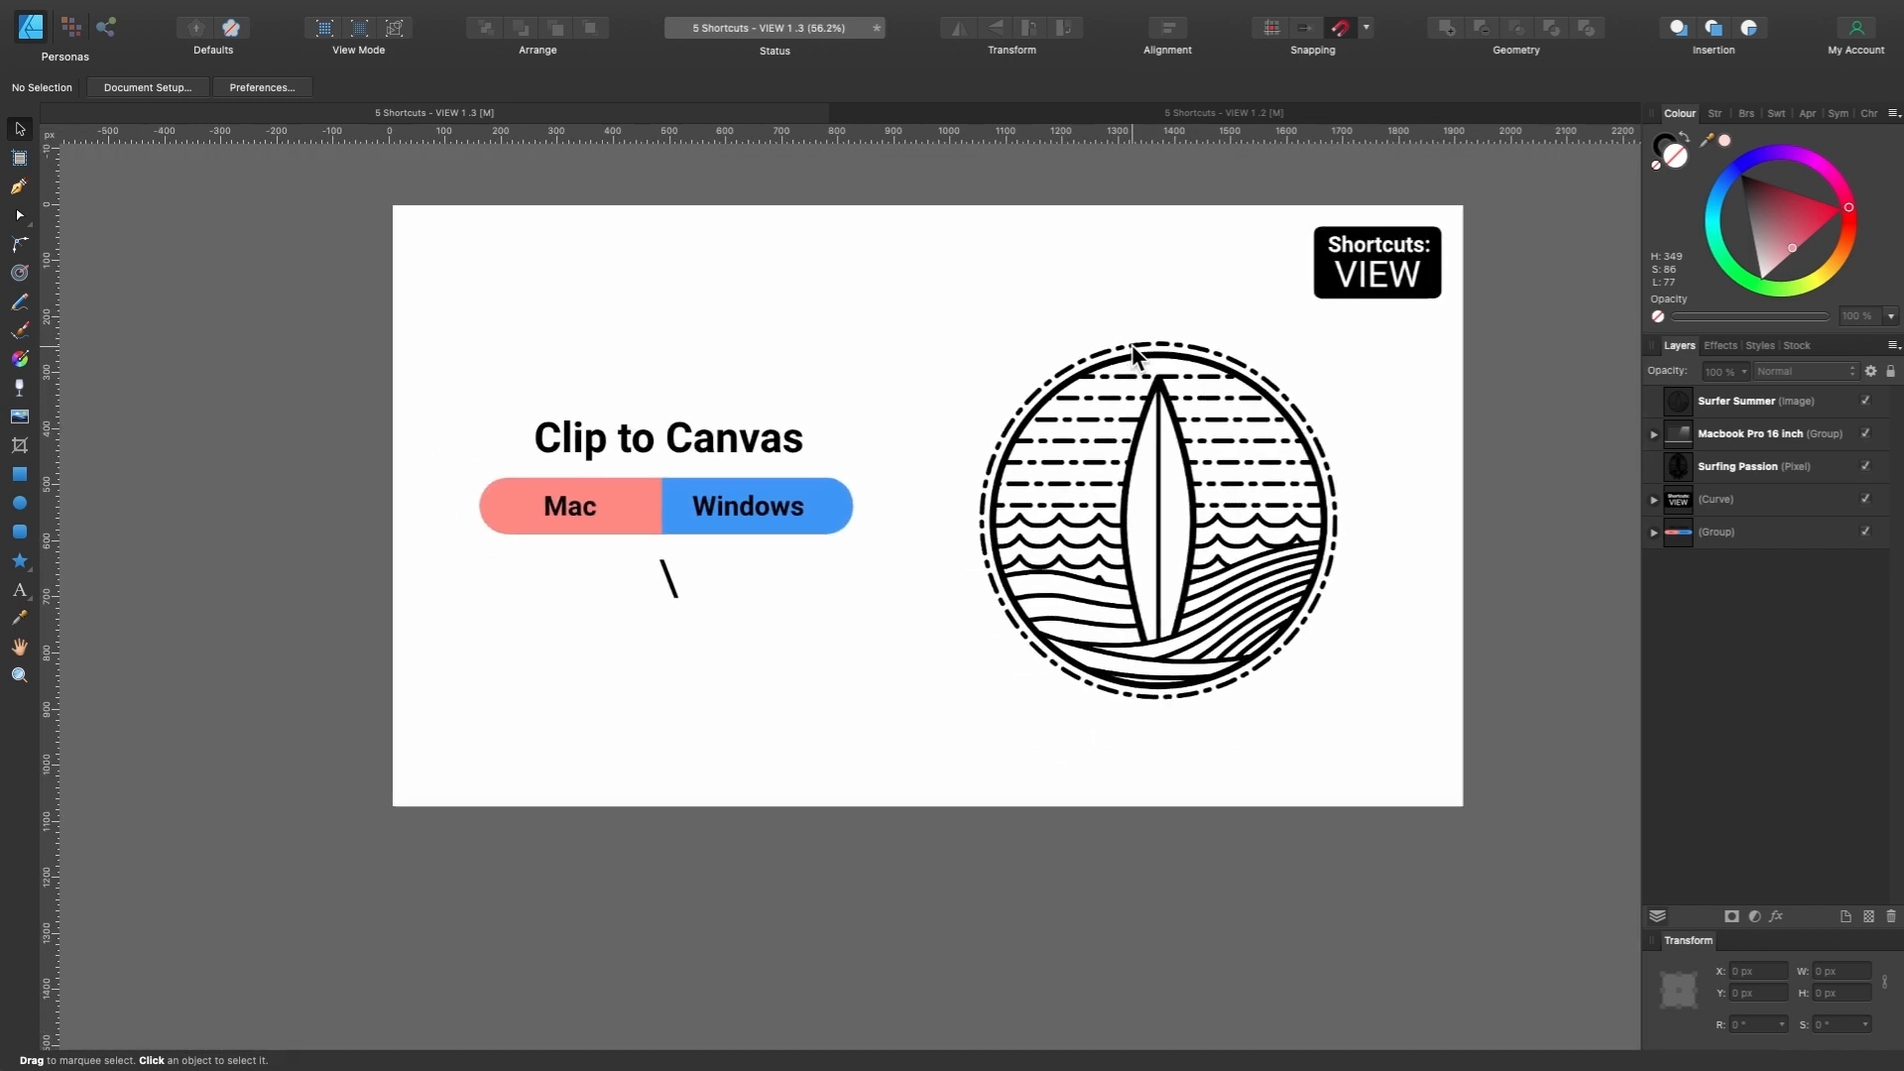
scroll(1134, 352, "right", 3)
left_click_drag(1002, 481, 1526, 681)
scroll(1292, 664, "down", 3)
scroll(1292, 664, "right", 2)
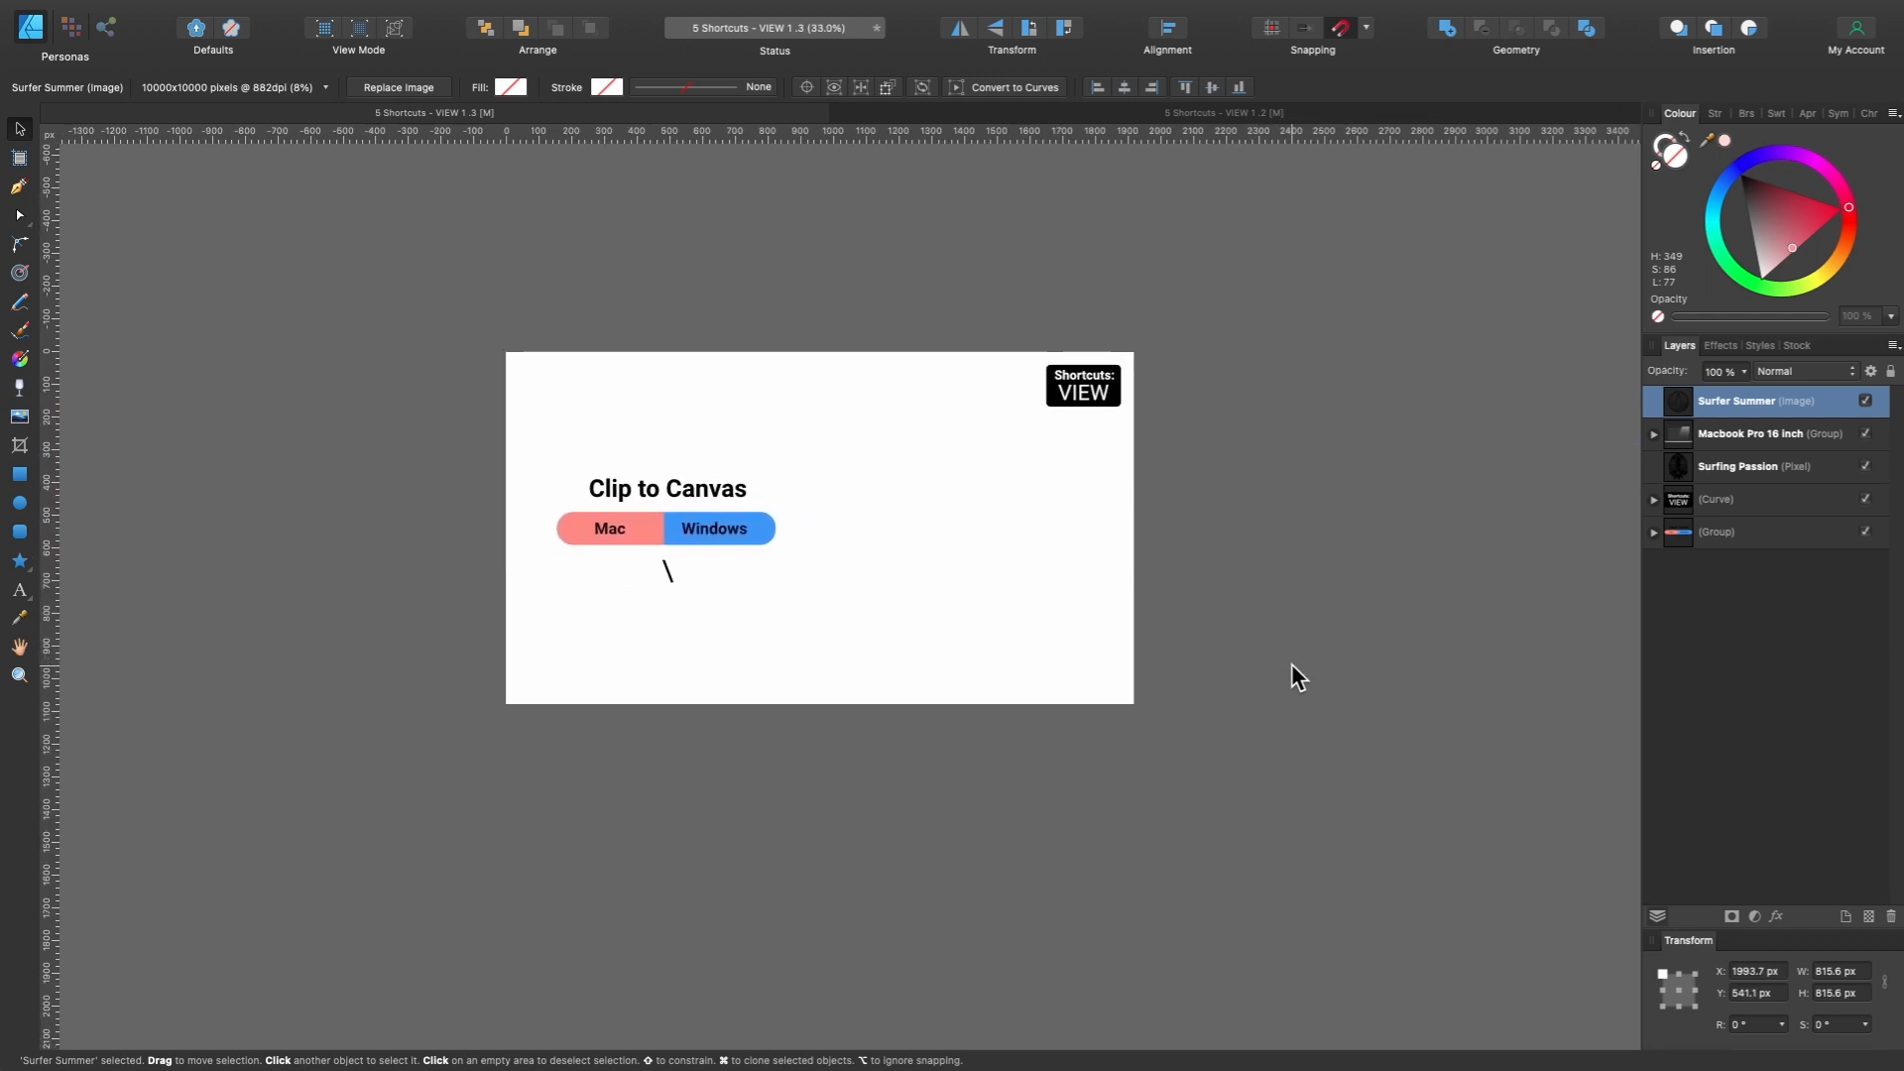
left_click_drag(1326, 638, 990, 541)
scroll(990, 540, "up", 5)
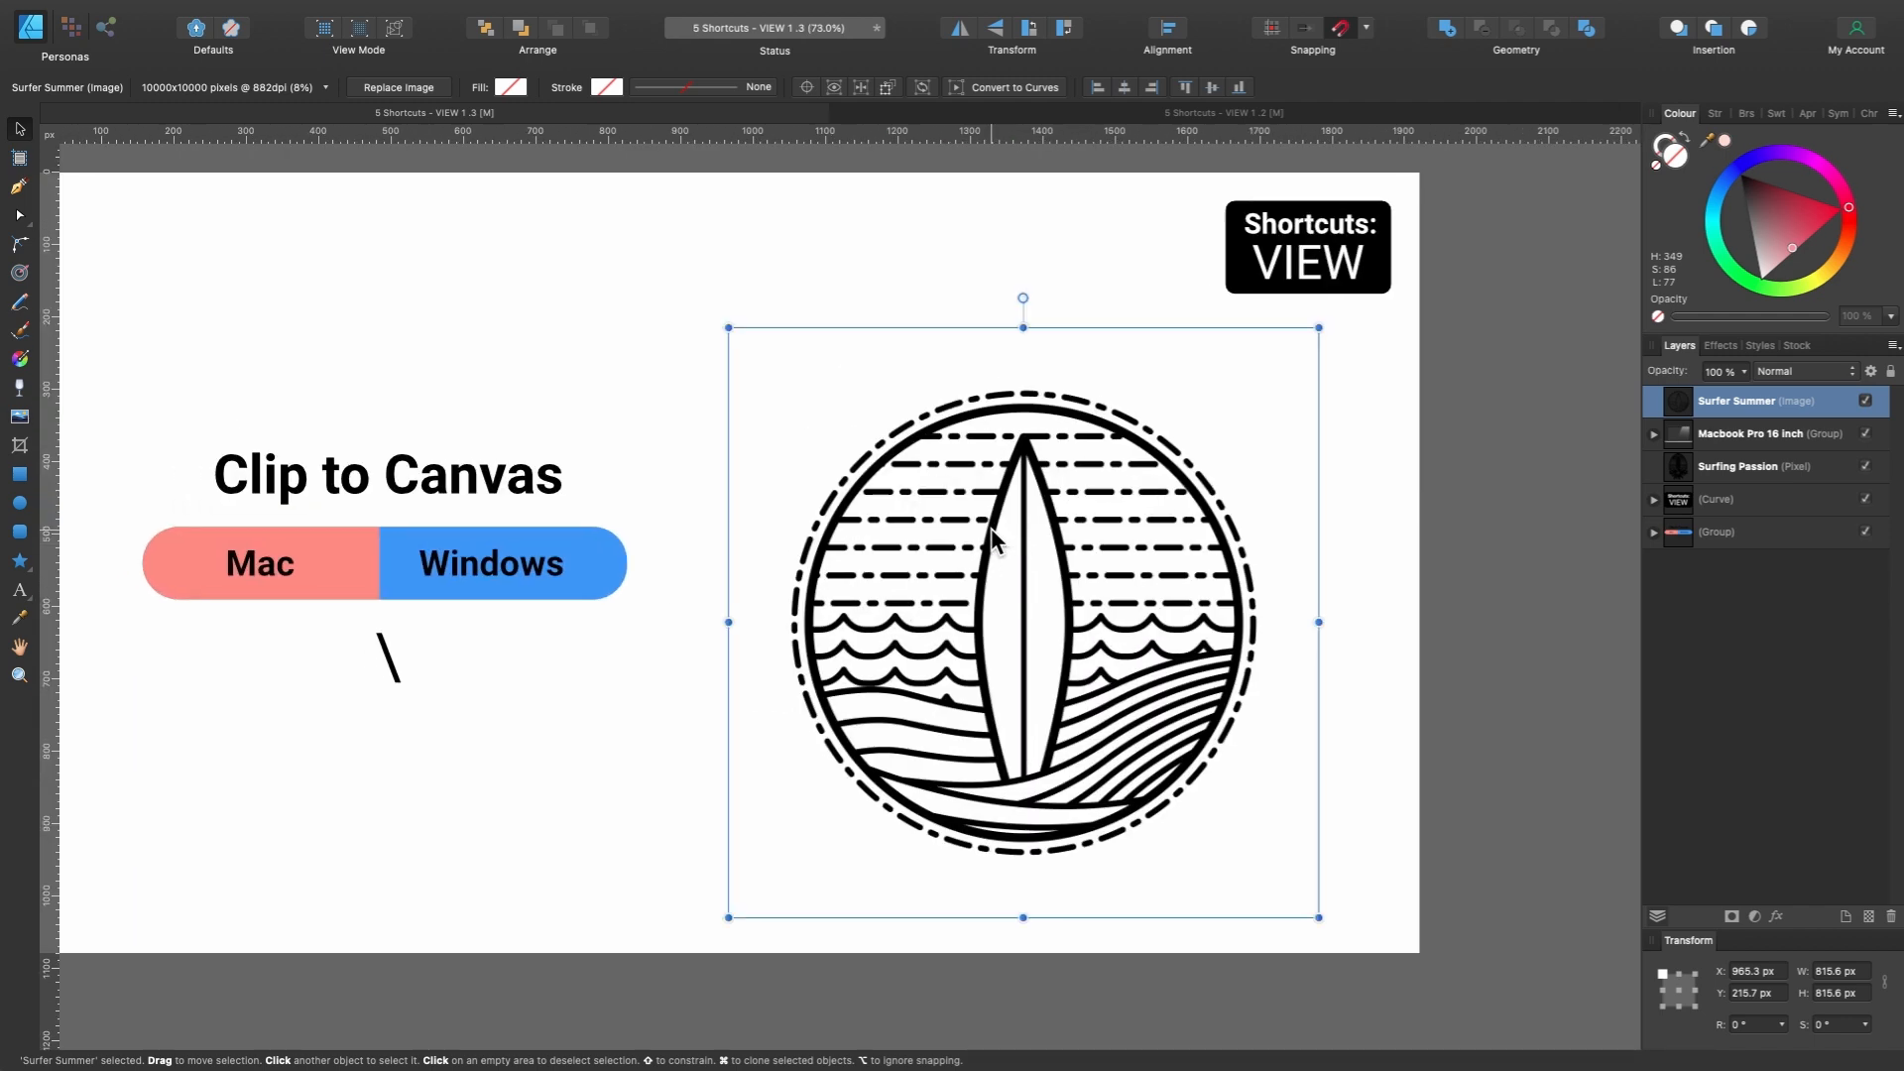
scroll(990, 540, "left", 1)
scroll(990, 541, "down", 1)
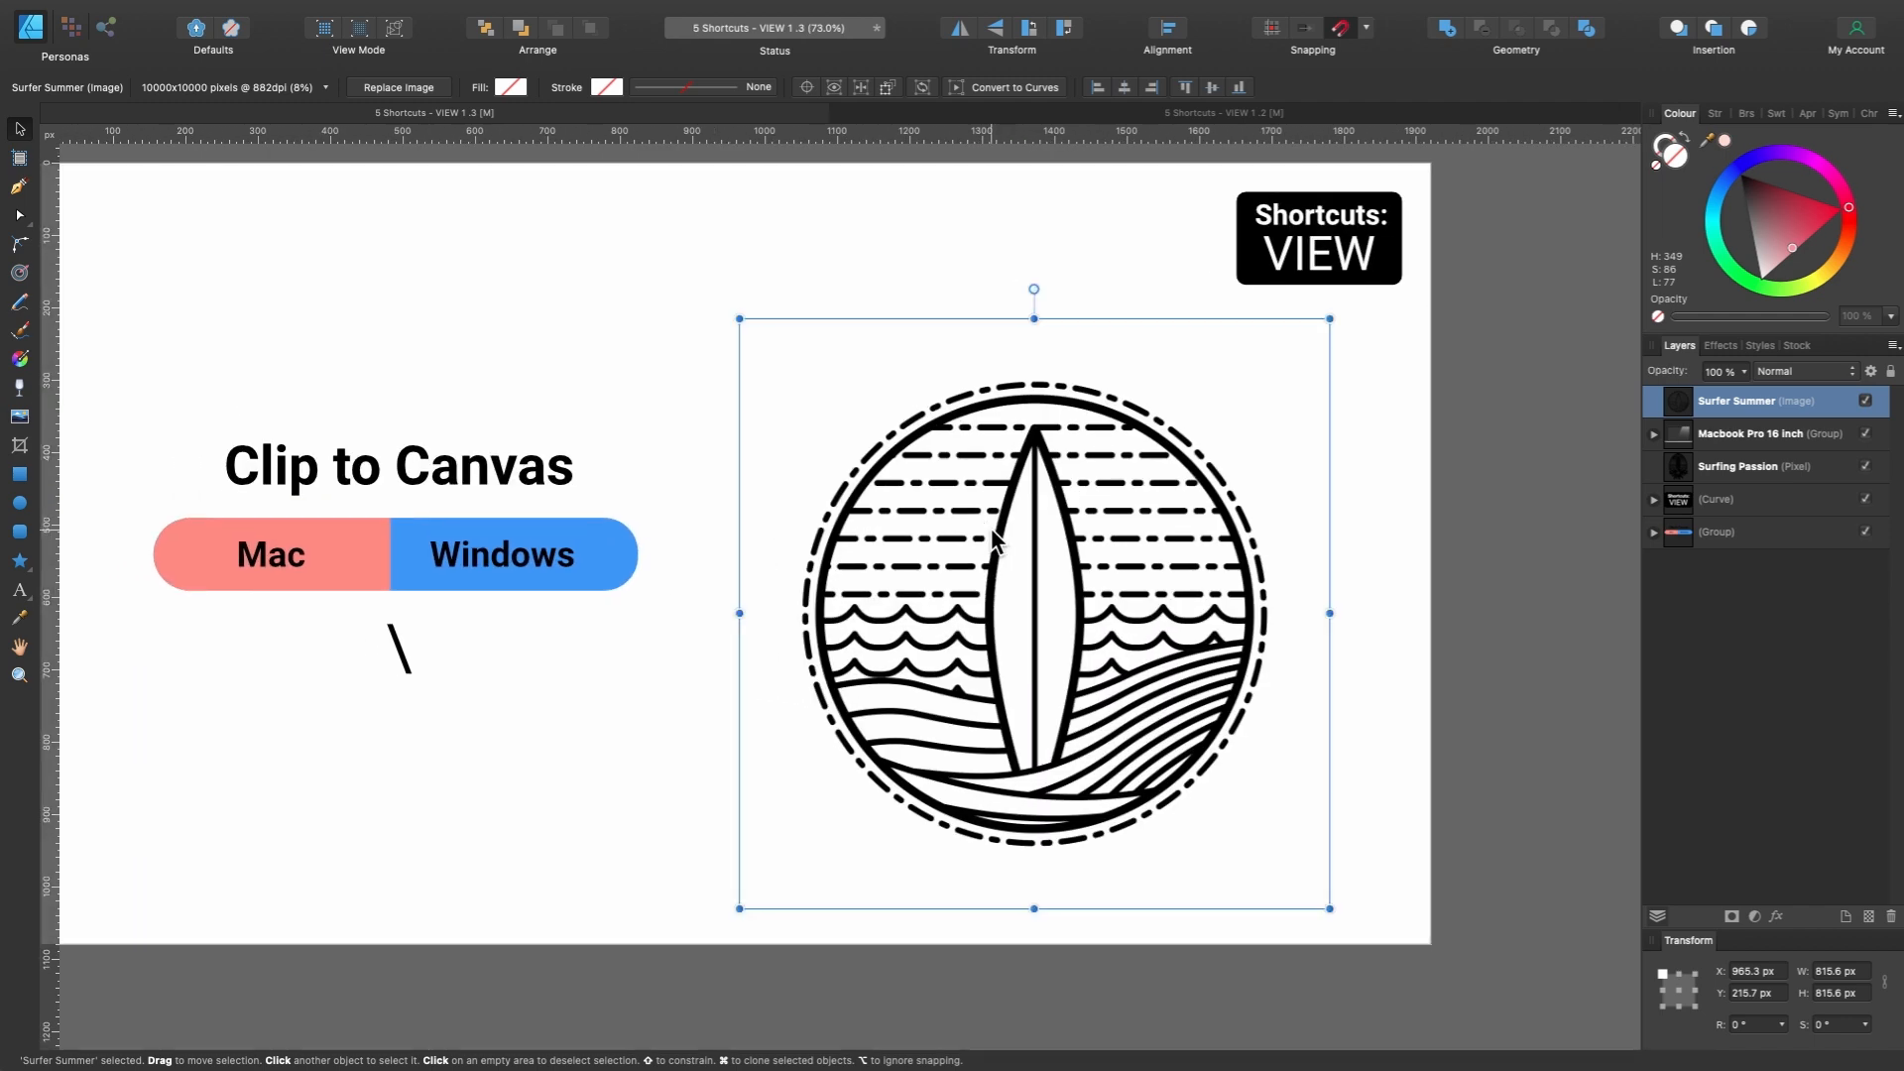
scroll(995, 540, "down", 5)
mouse_move(995, 541)
left_mouse_down()
mouse_move(1416, 575)
mouse_move(1124, 536)
mouse_move(1474, 544)
mouse_move(989, 513)
left_mouse_up()
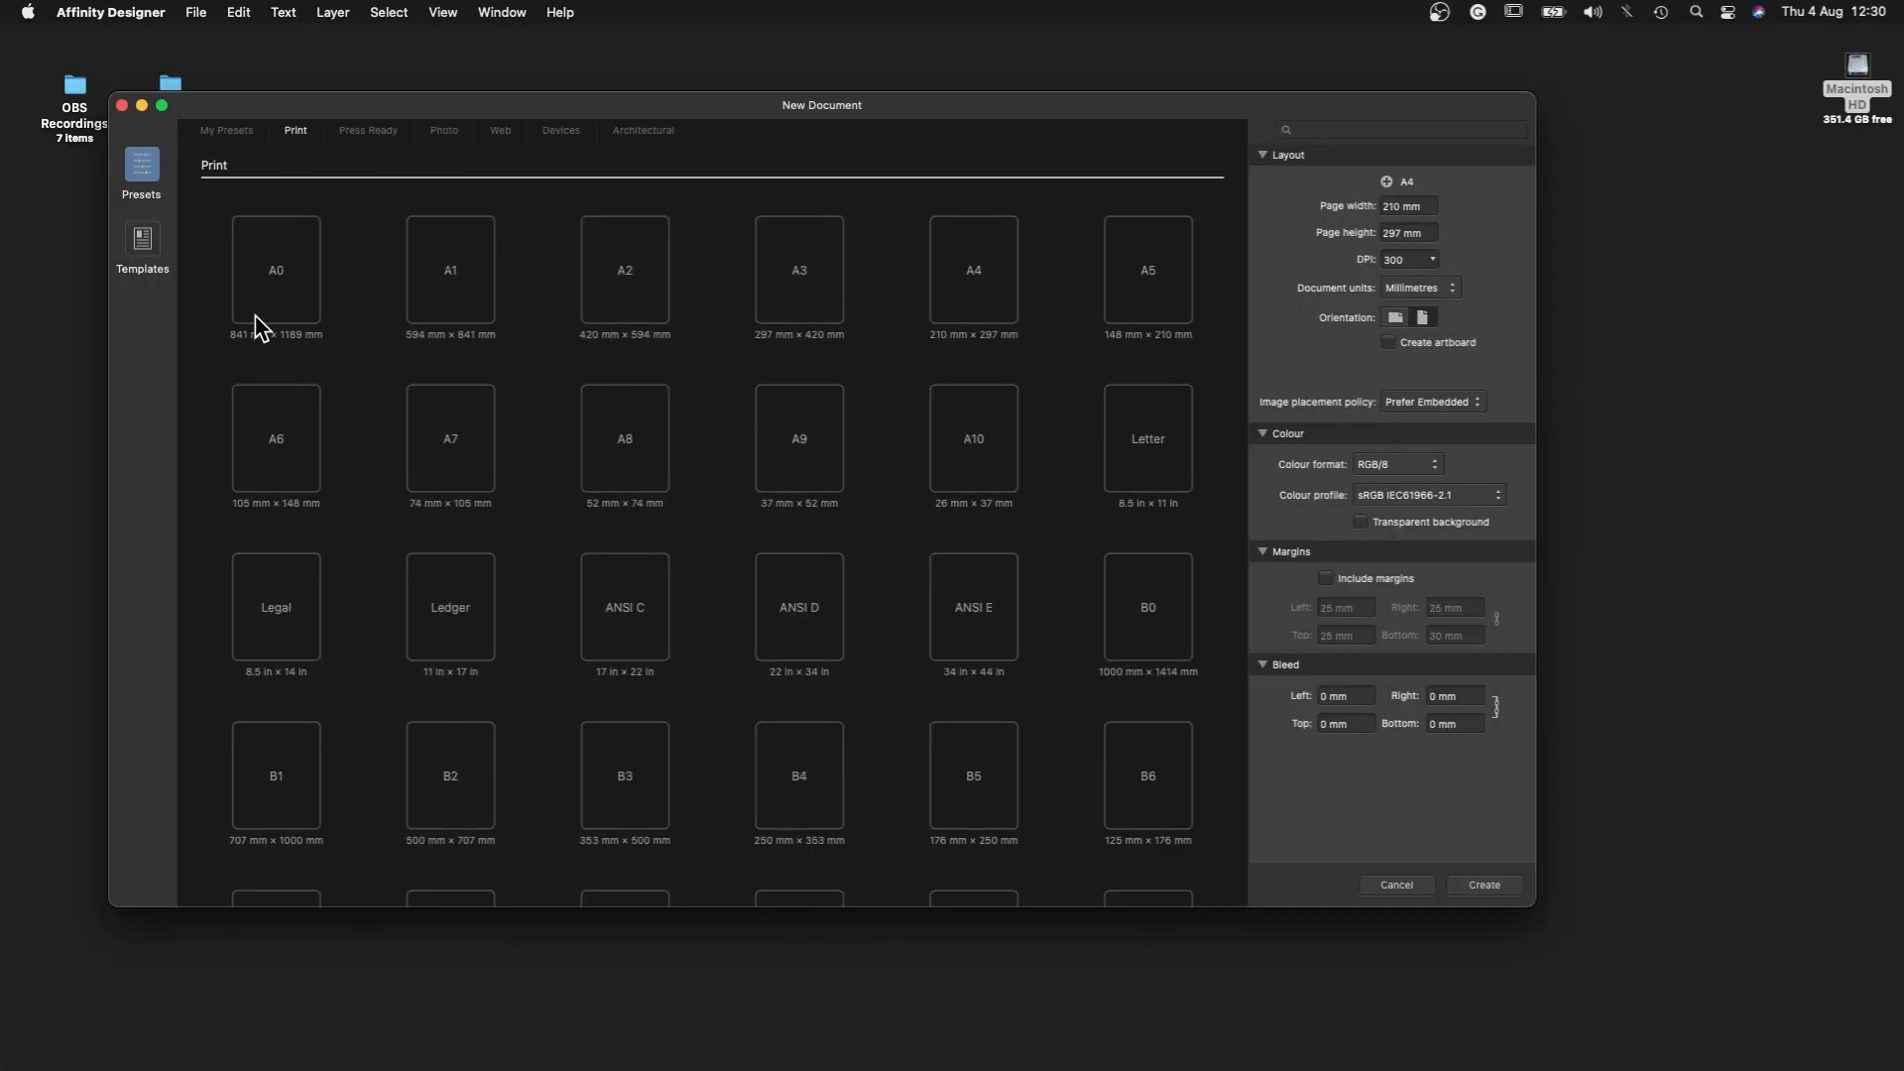
Browse the Press Ready and Photo presets for a new document, ending on the Print presets.
left_click(392, 129)
left_click(439, 131)
left_click(295, 130)
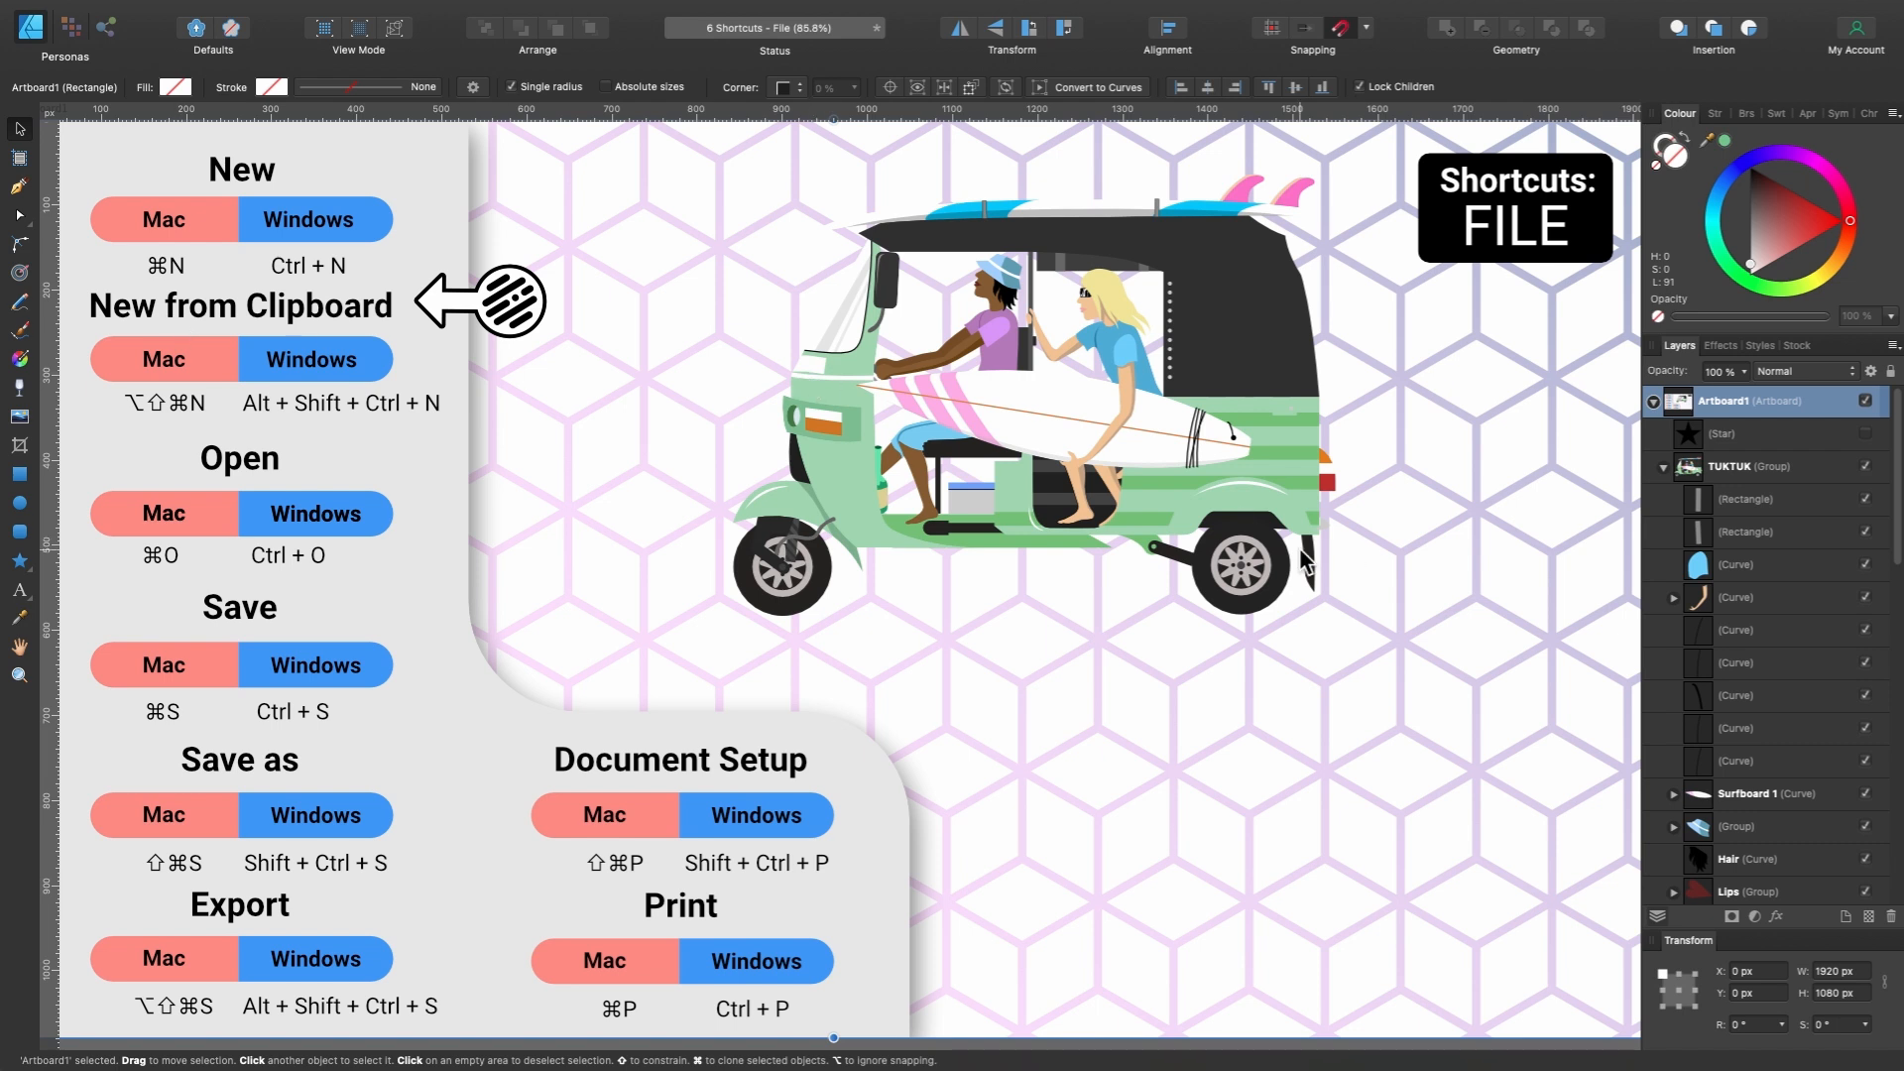
Copy the tuk-tuk's rear Wheel group, create a new document from the clipboard, and close that untitled document.
left_click(1277, 474)
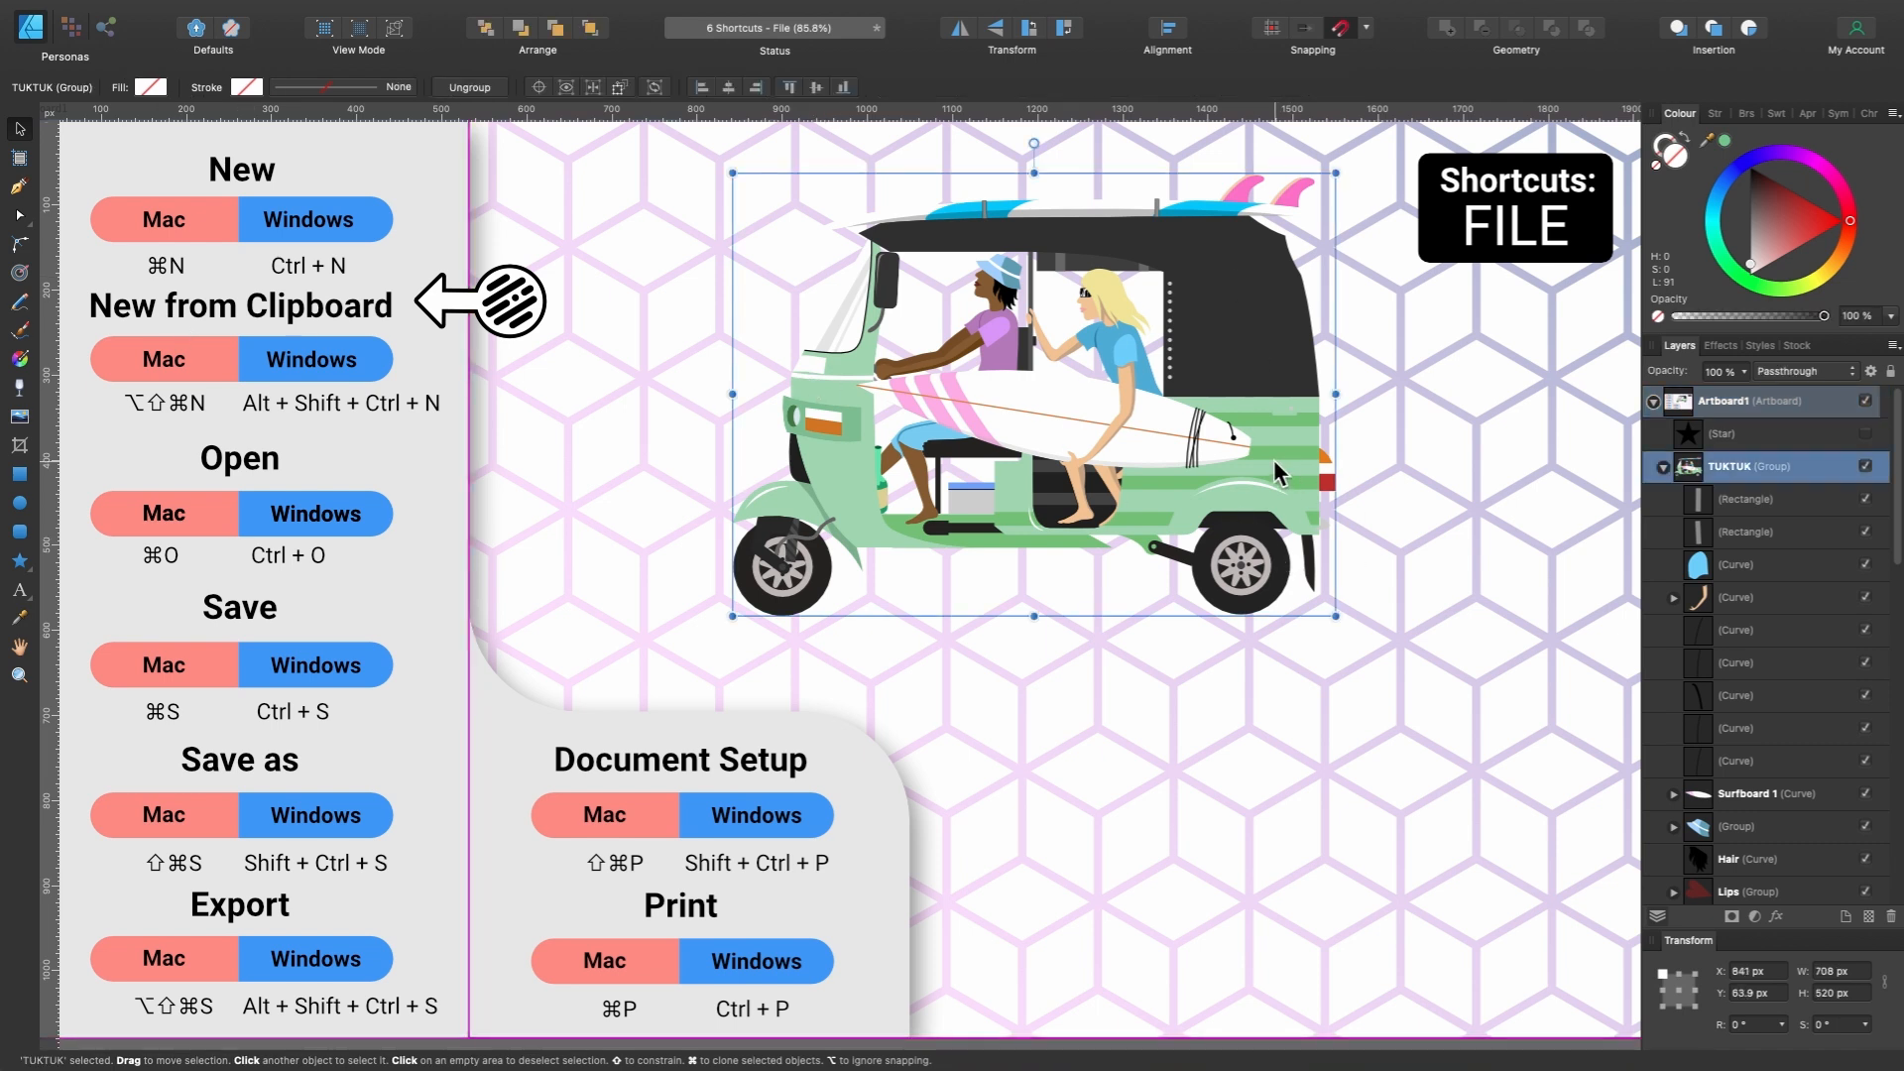
double_click(1238, 570)
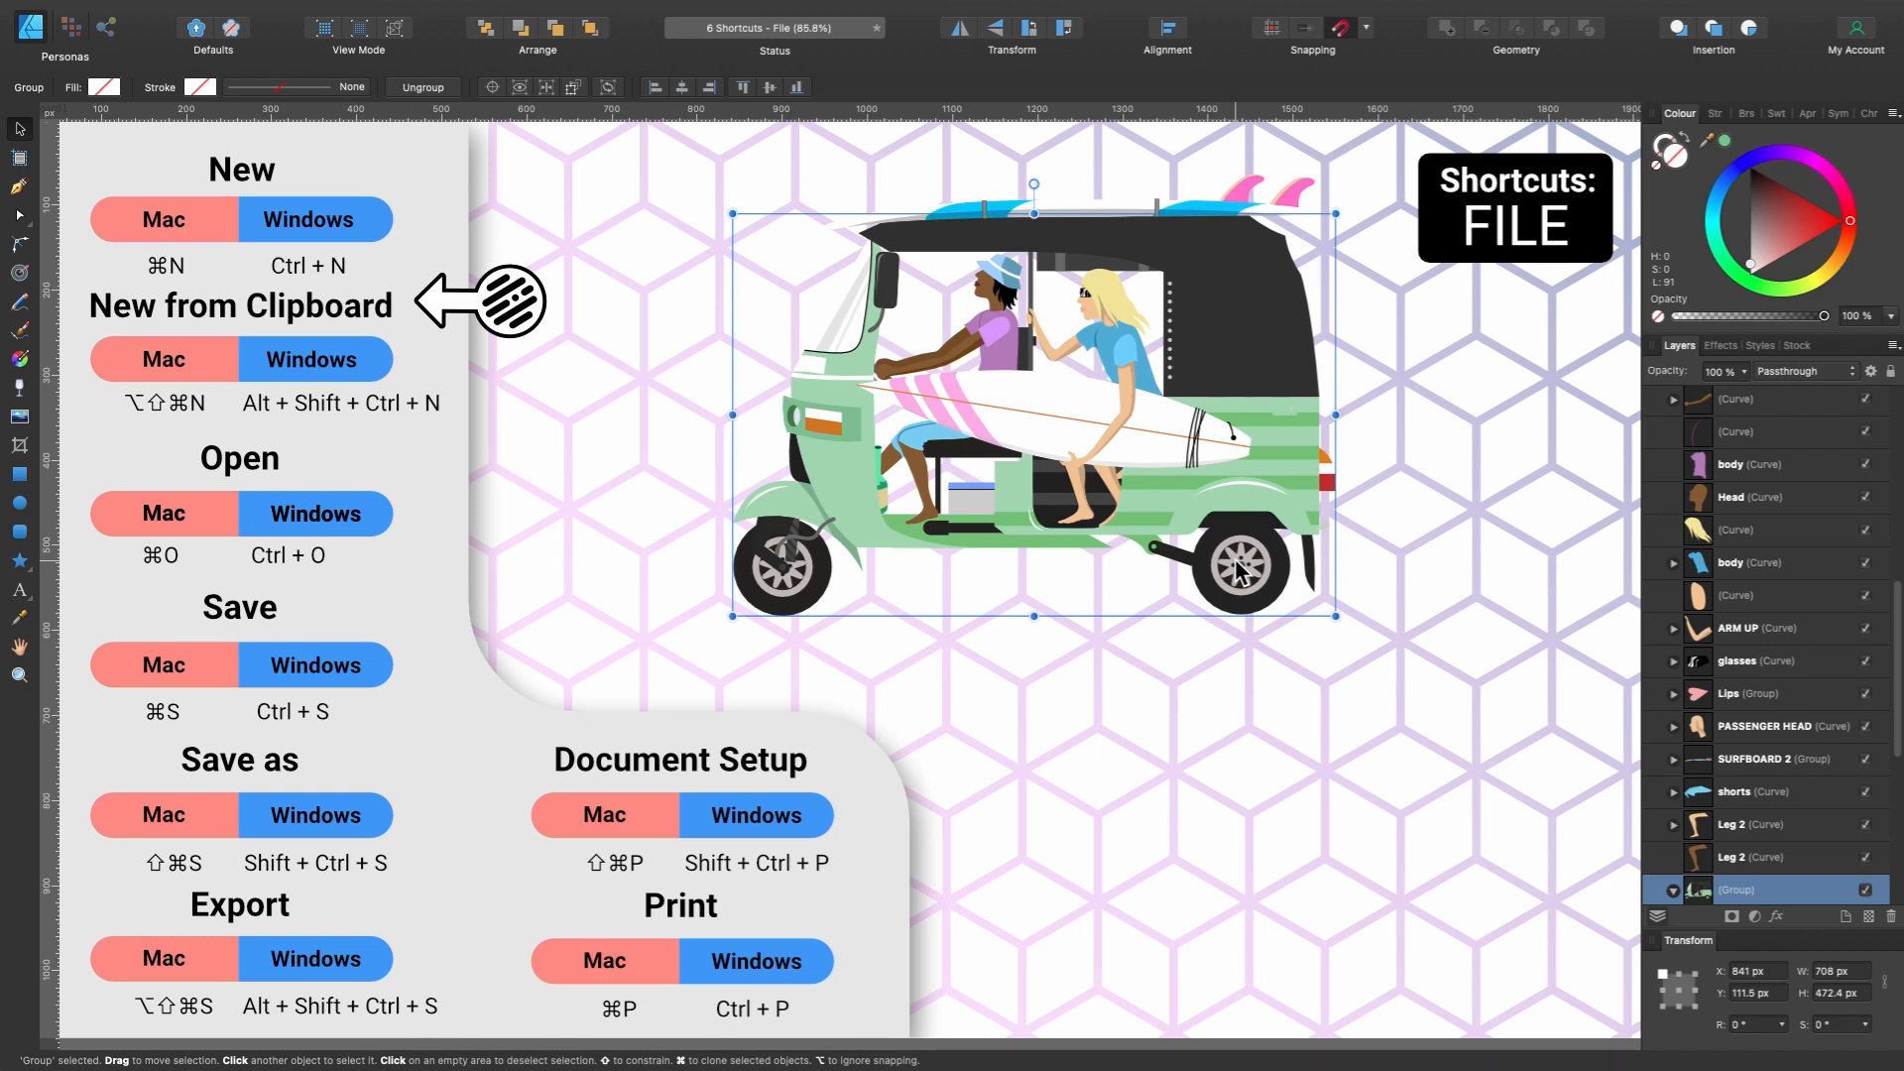
double_click(1227, 573)
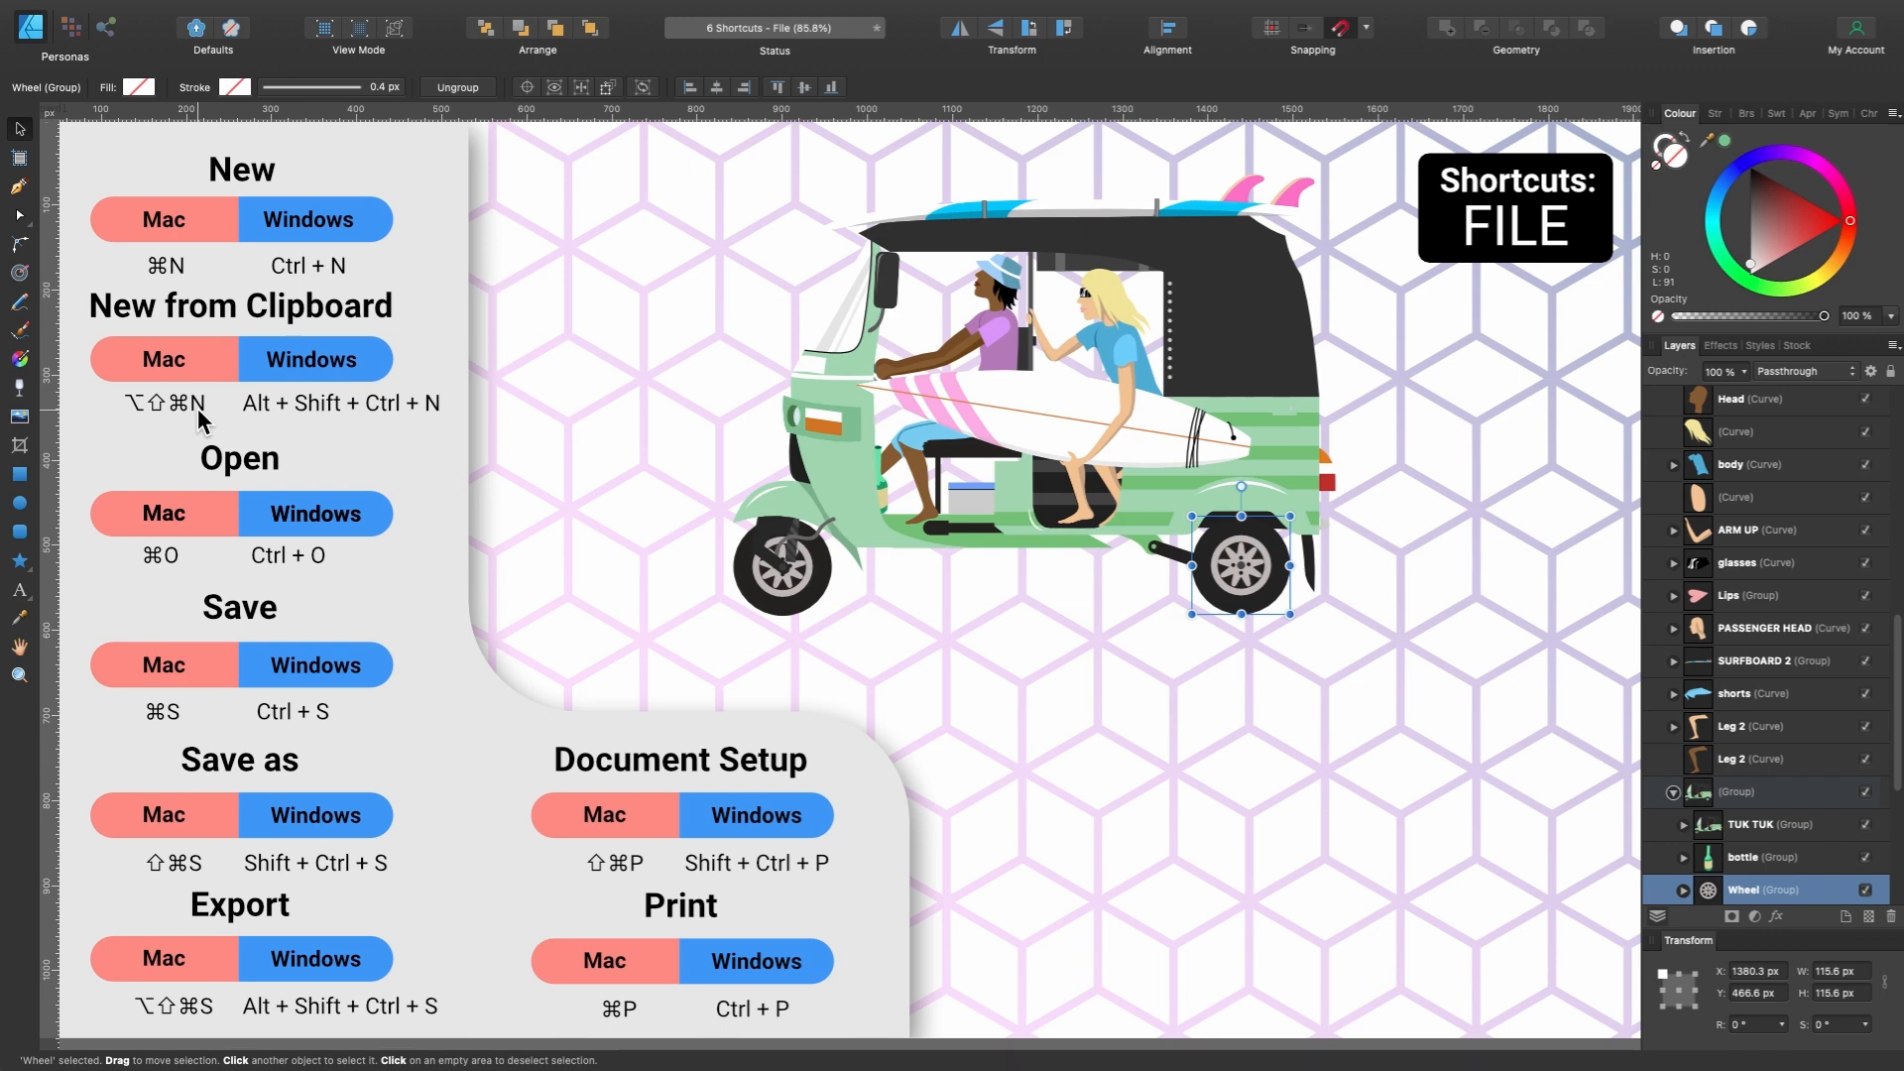
key("alt+shift+super+n")
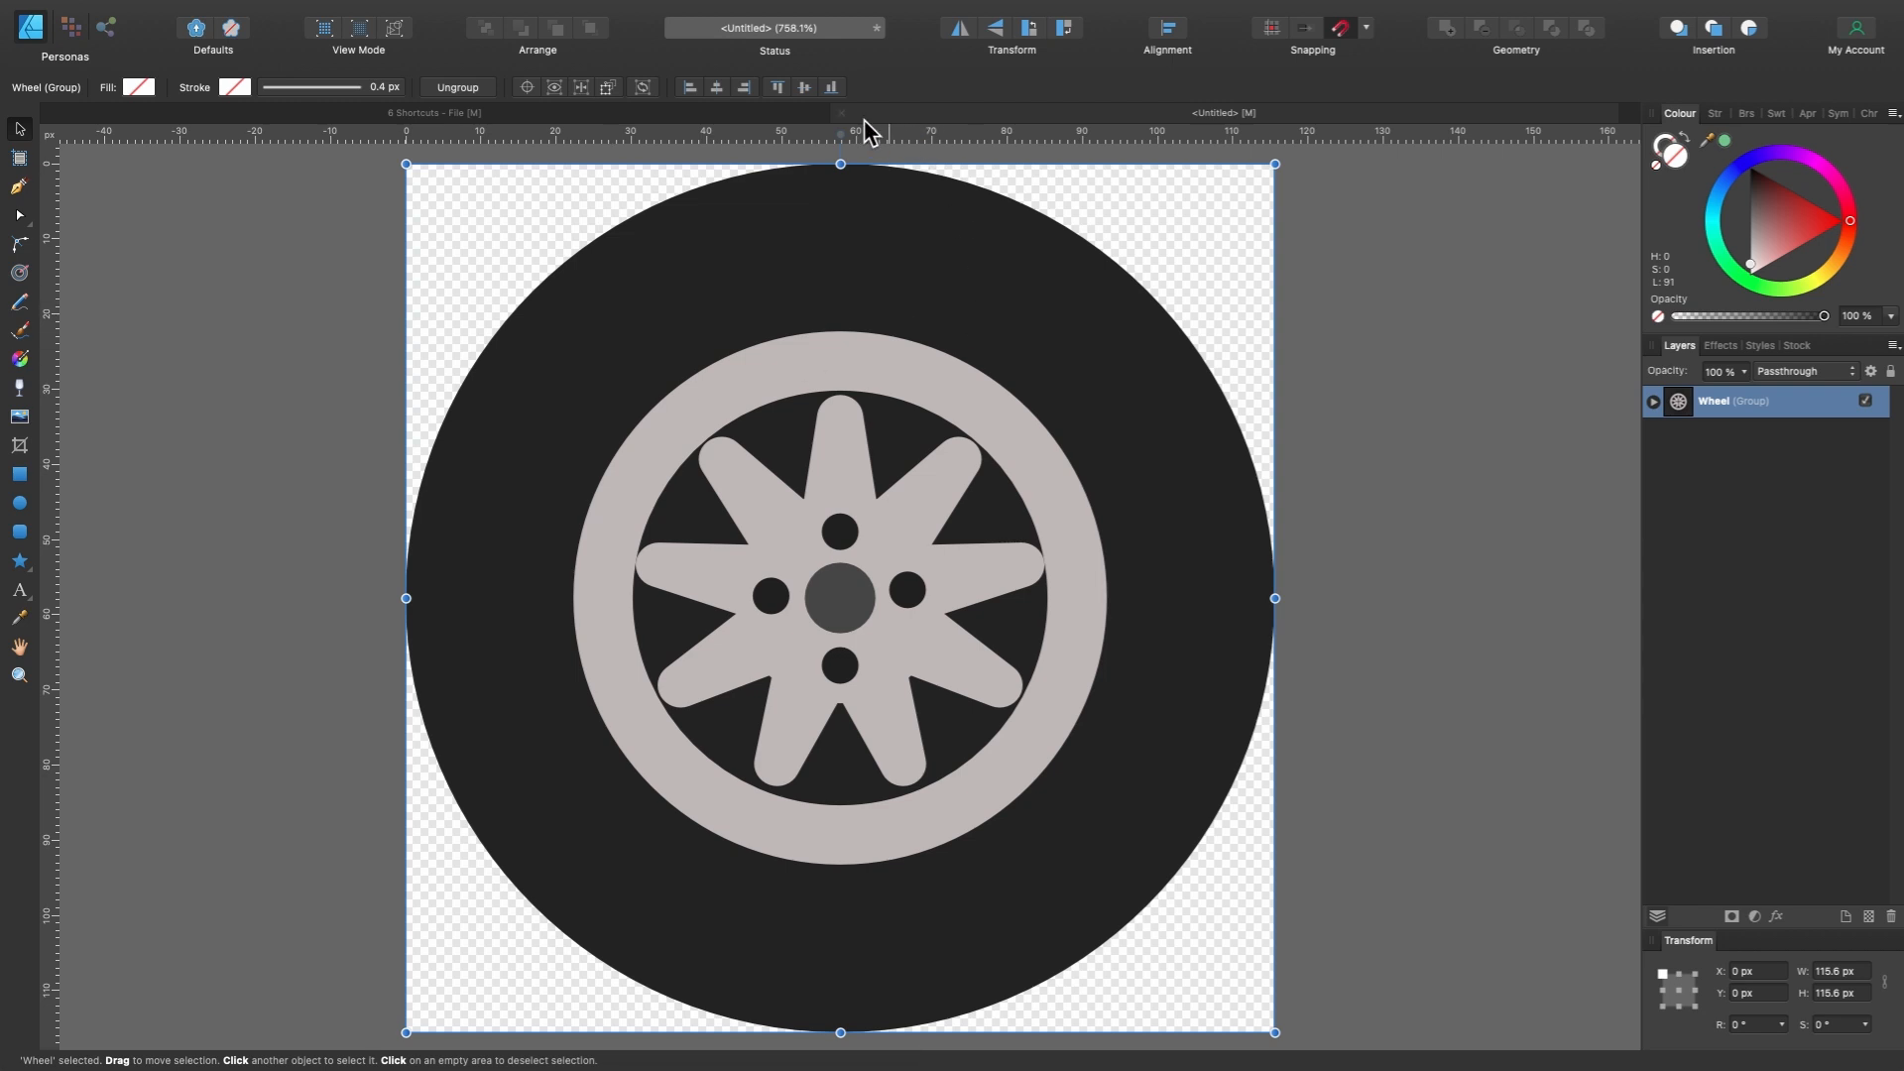
left_click(839, 111)
left_click(906, 399)
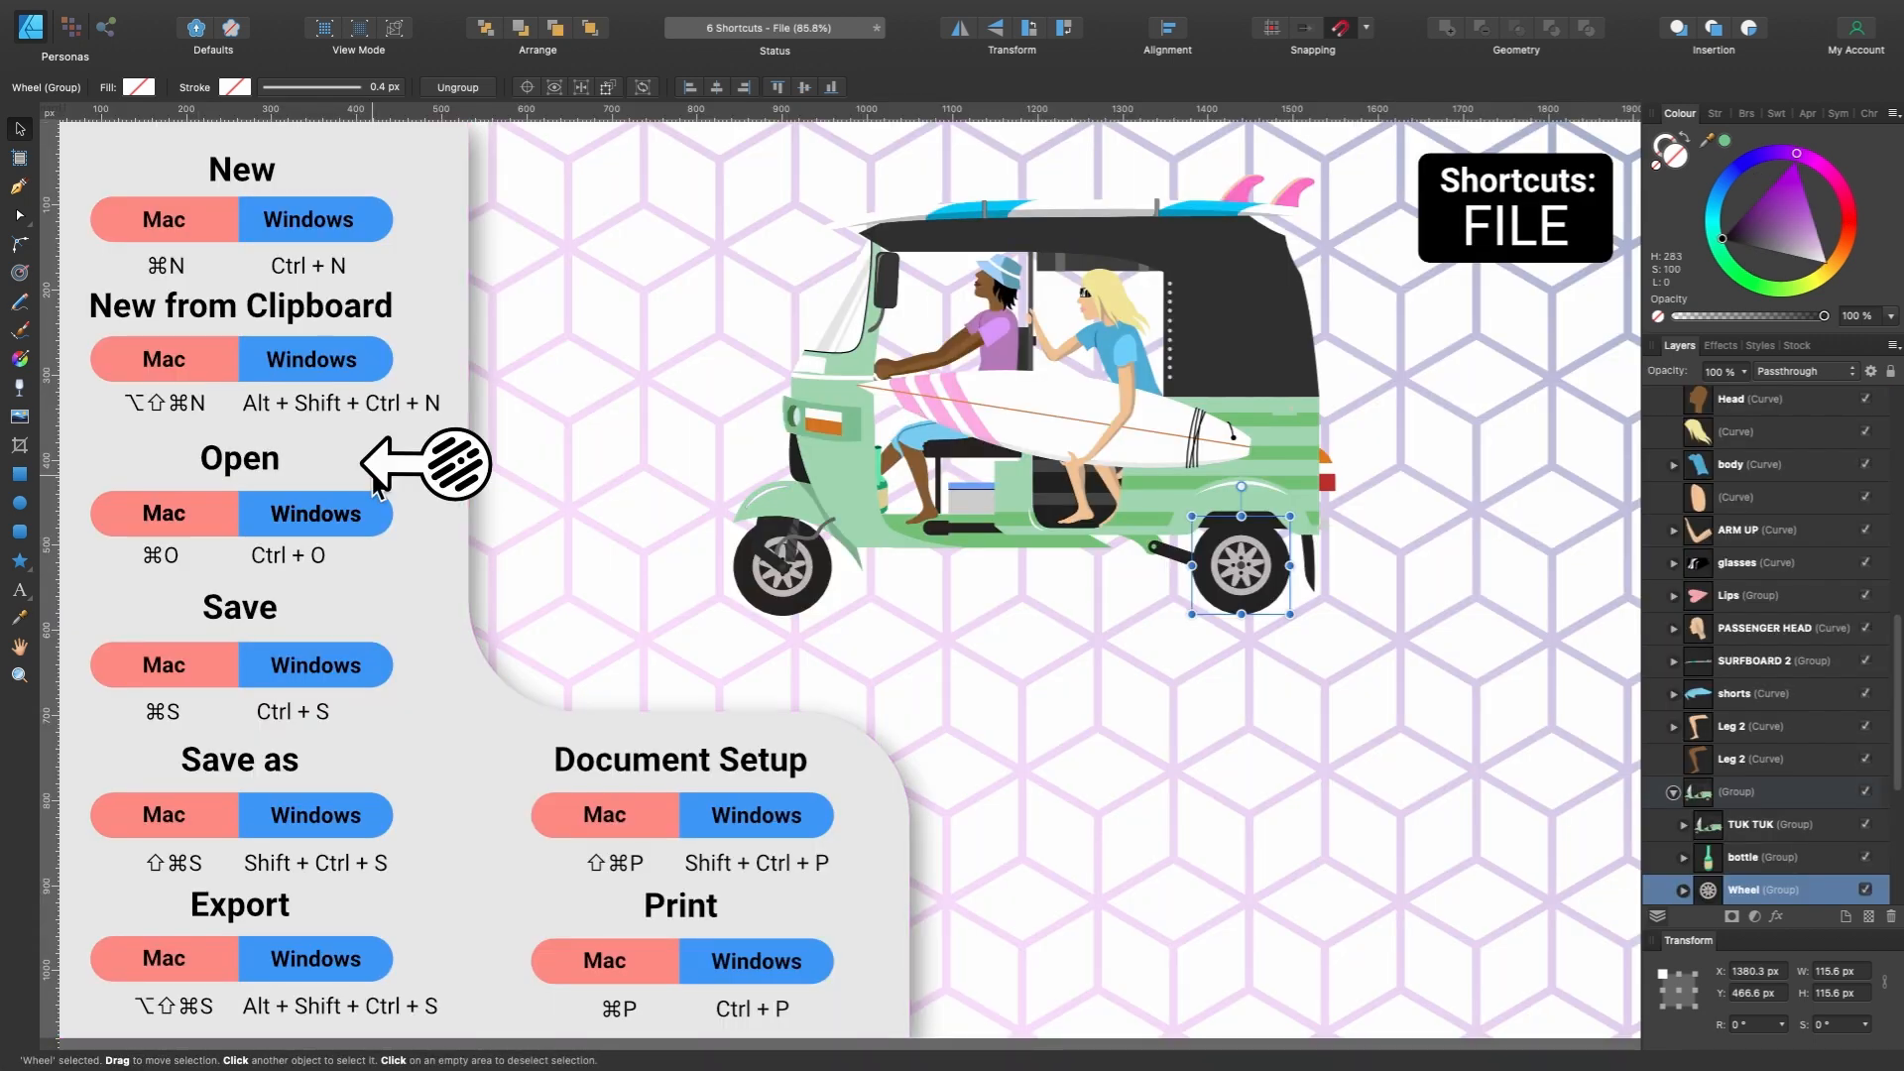
Bring up the dialog for opening a file at the Desktop folder and cancel it.
key("super+o")
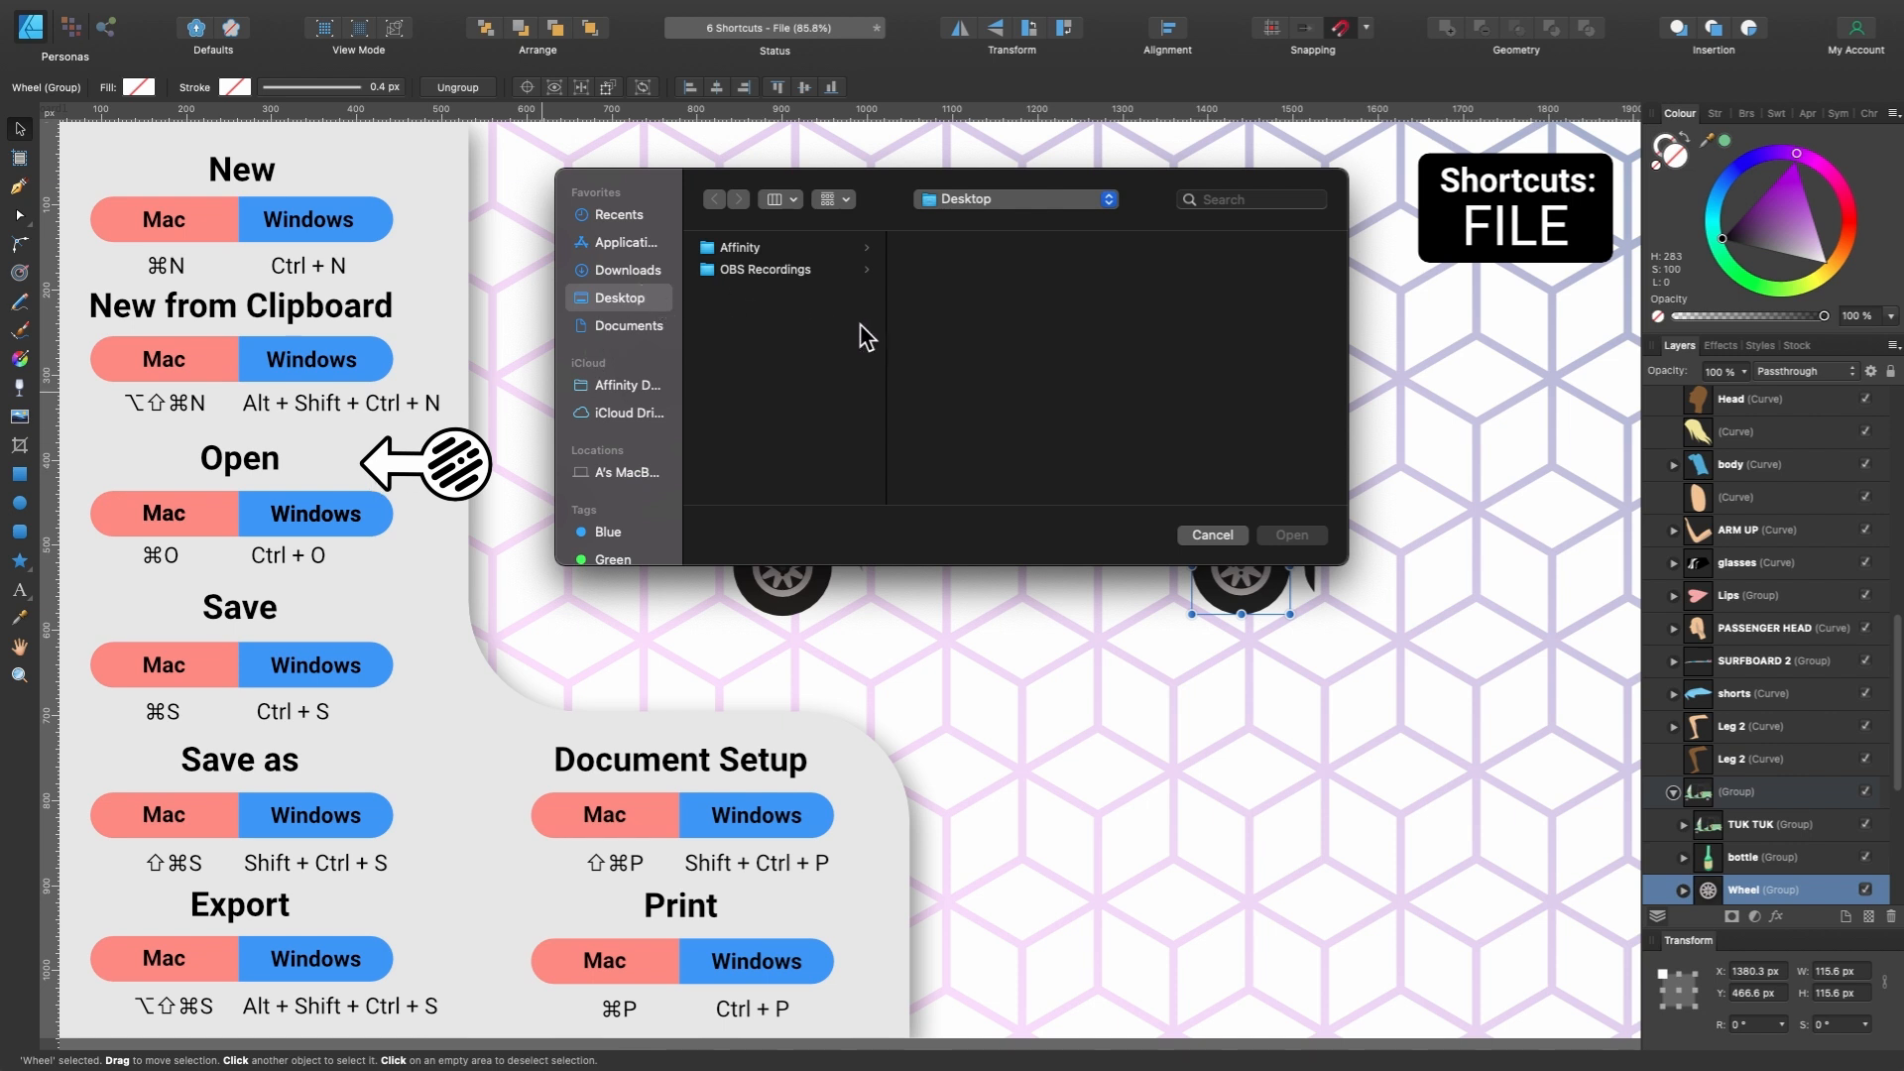
left_click(1212, 535)
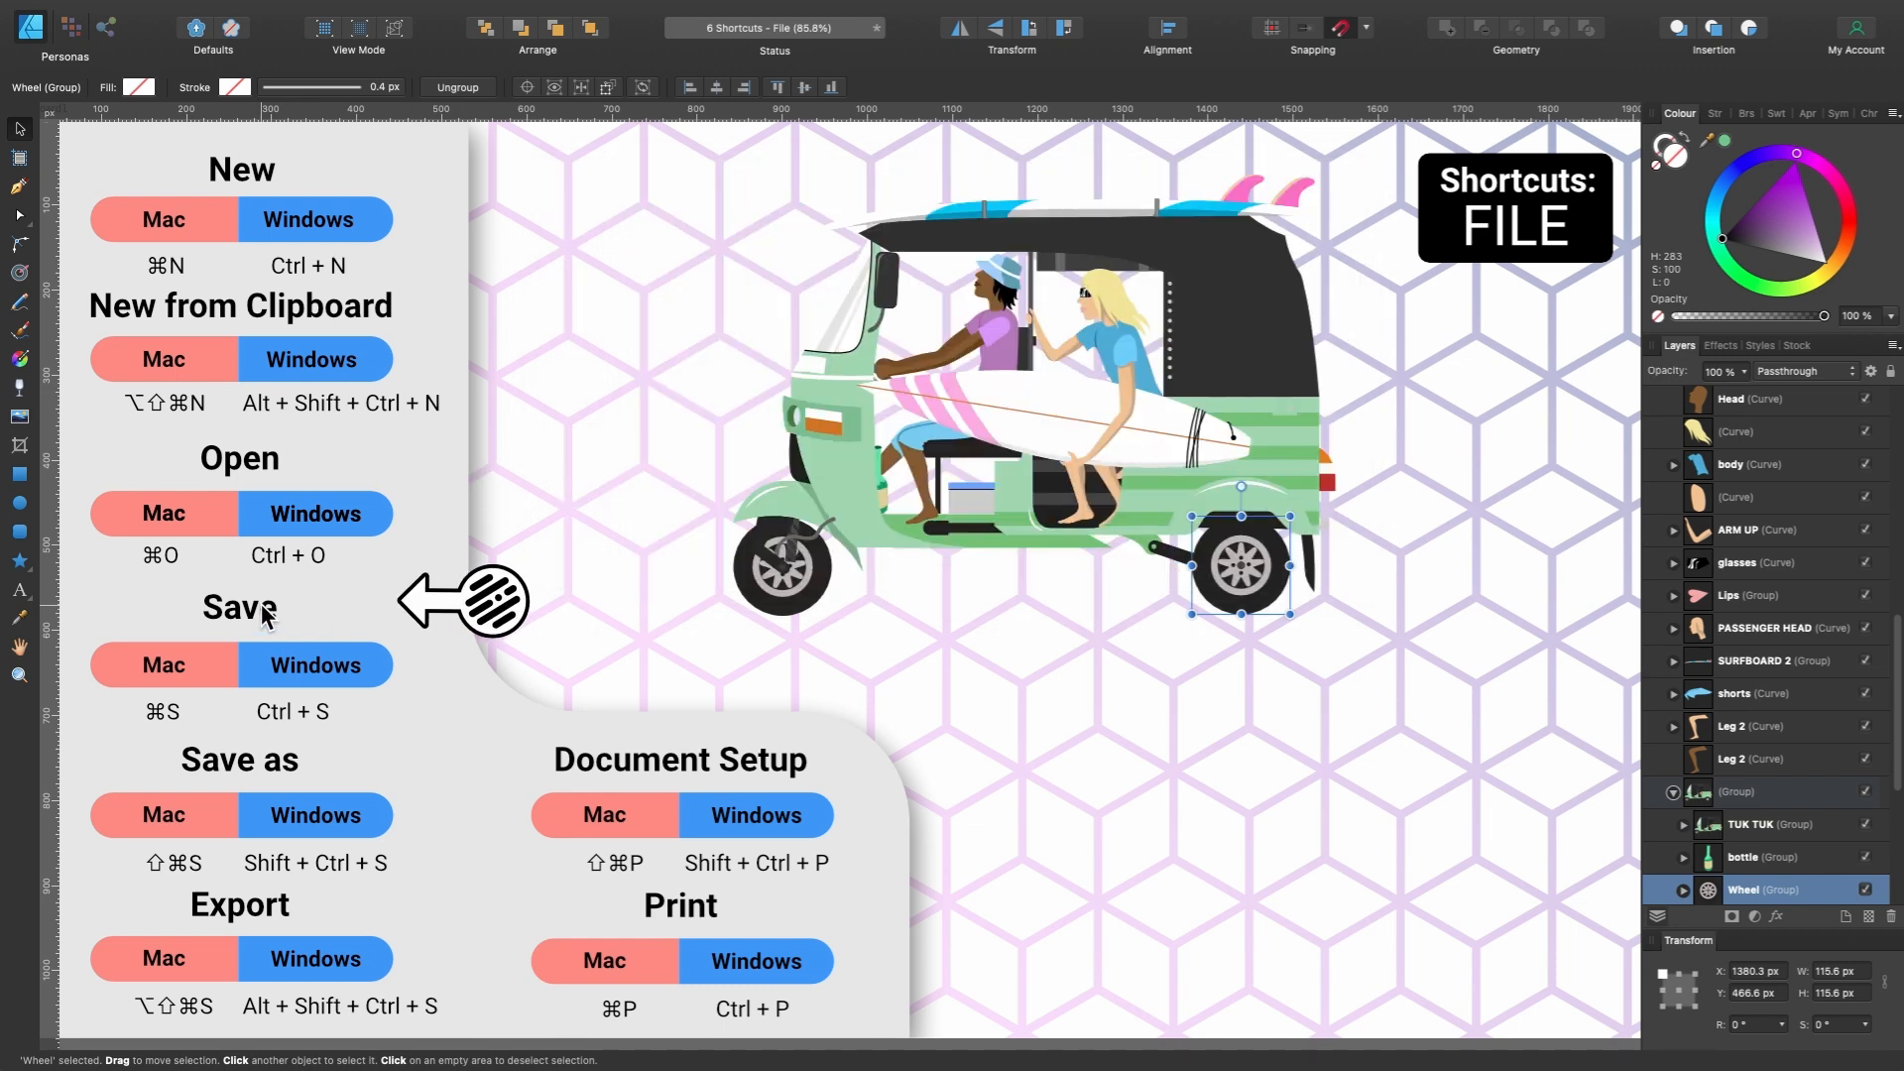
Make the hidden Star layer in Artboard1 visible and save the 6 Shortcuts - File document.
scroll(262, 607, "left", 2)
scroll(1777, 544, "up", 10)
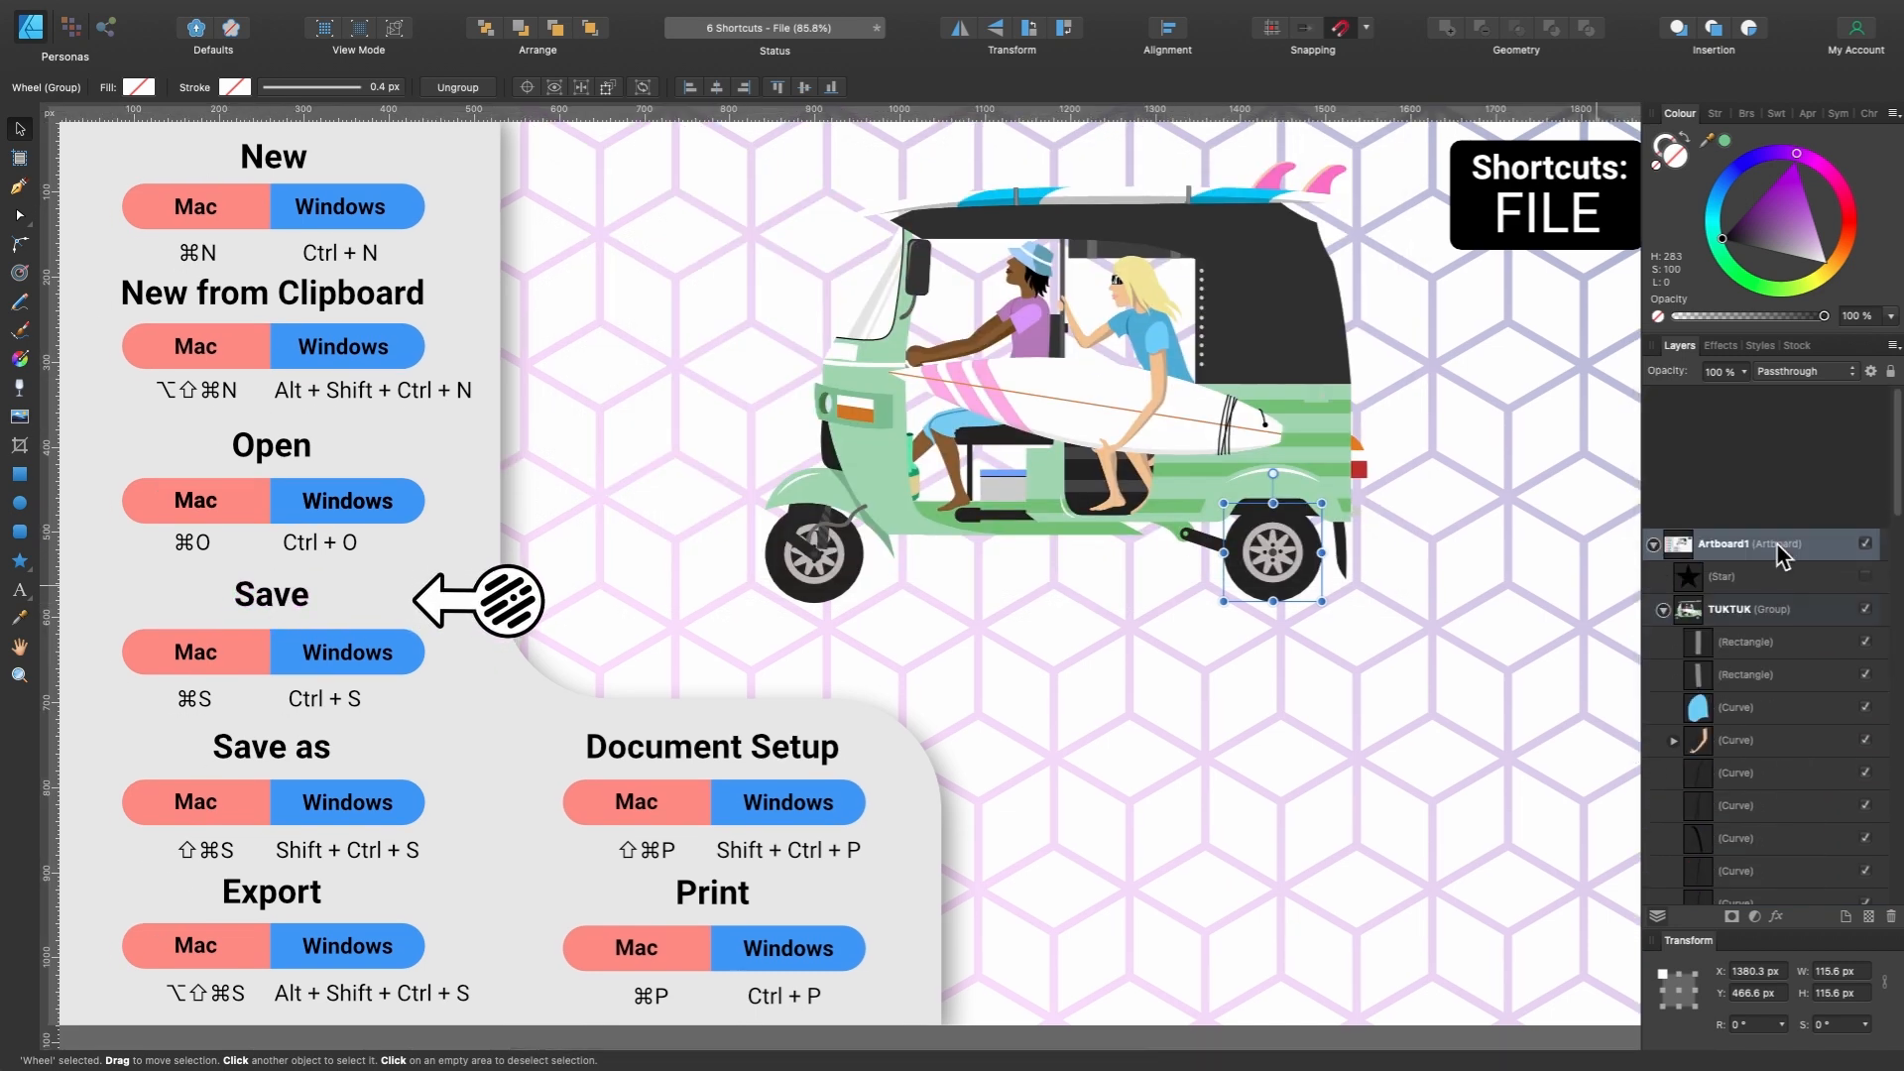
left_click(1866, 434)
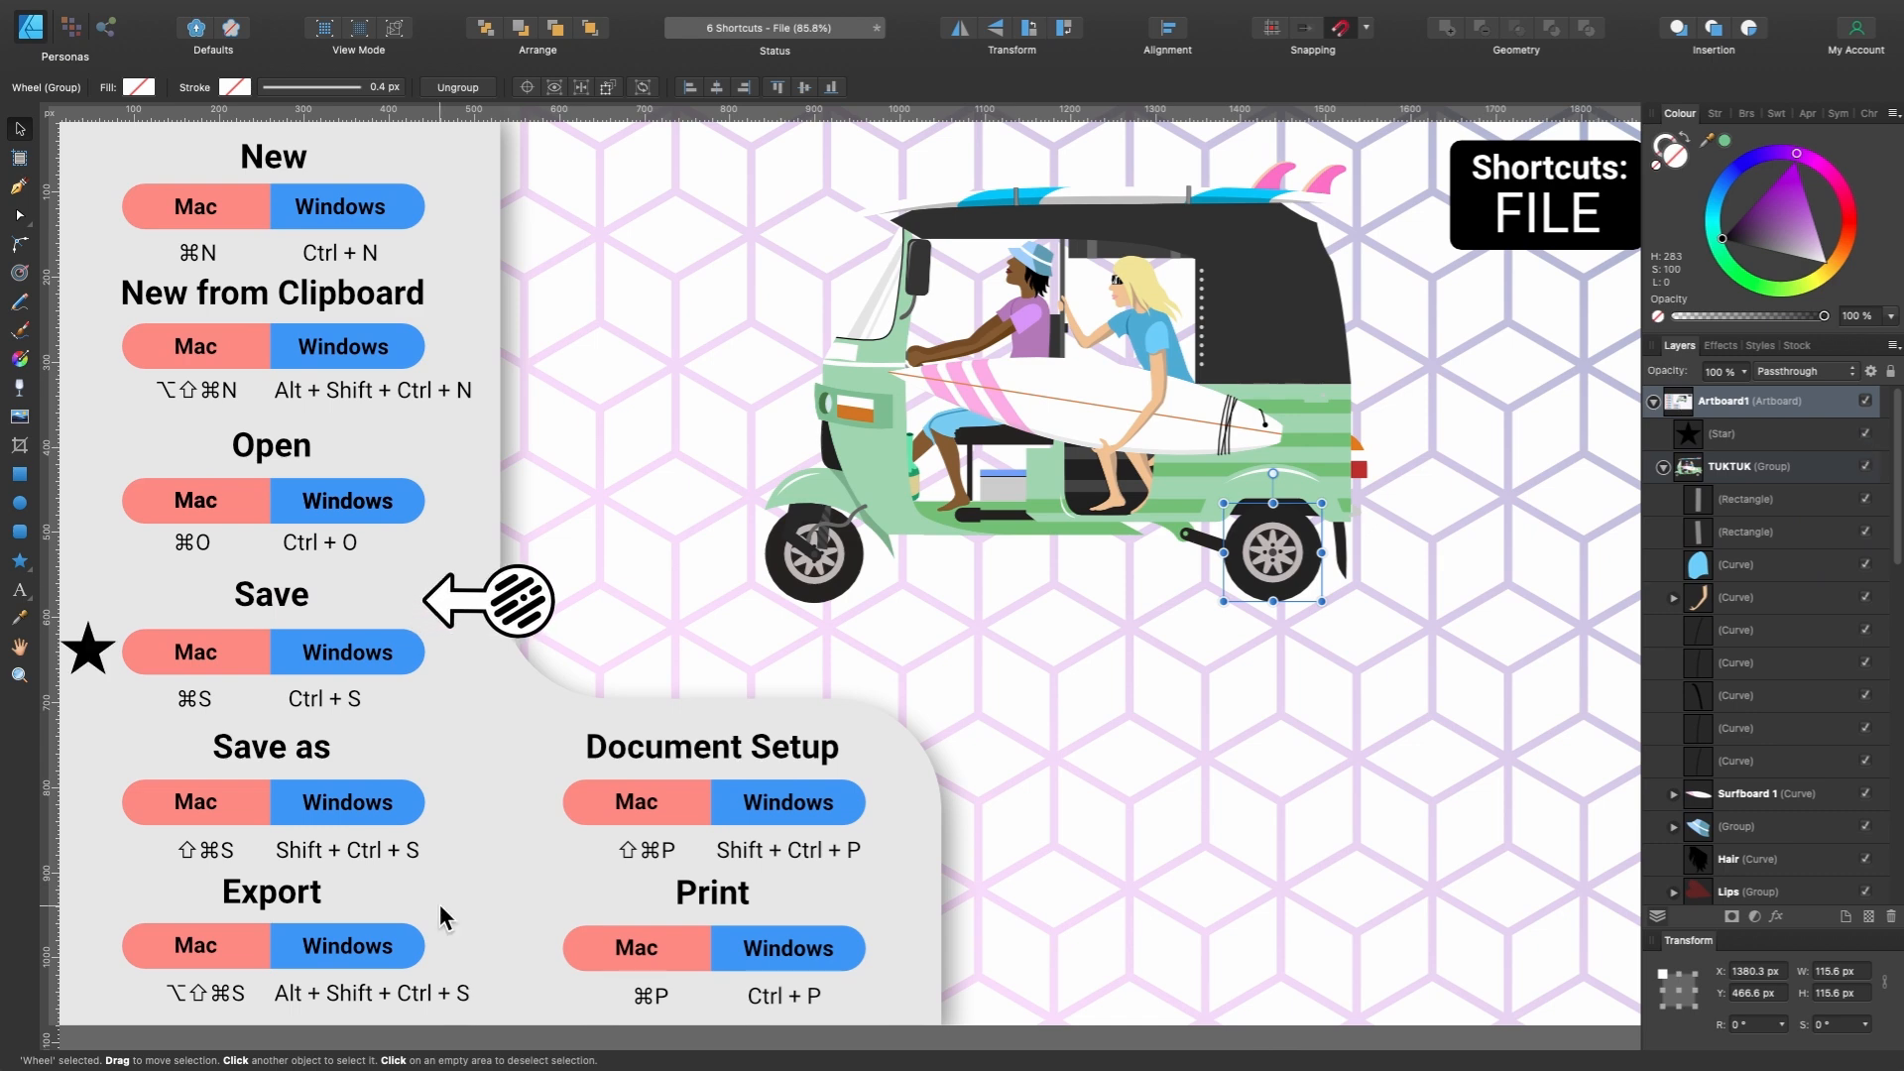
scroll(440, 911, "left", 2)
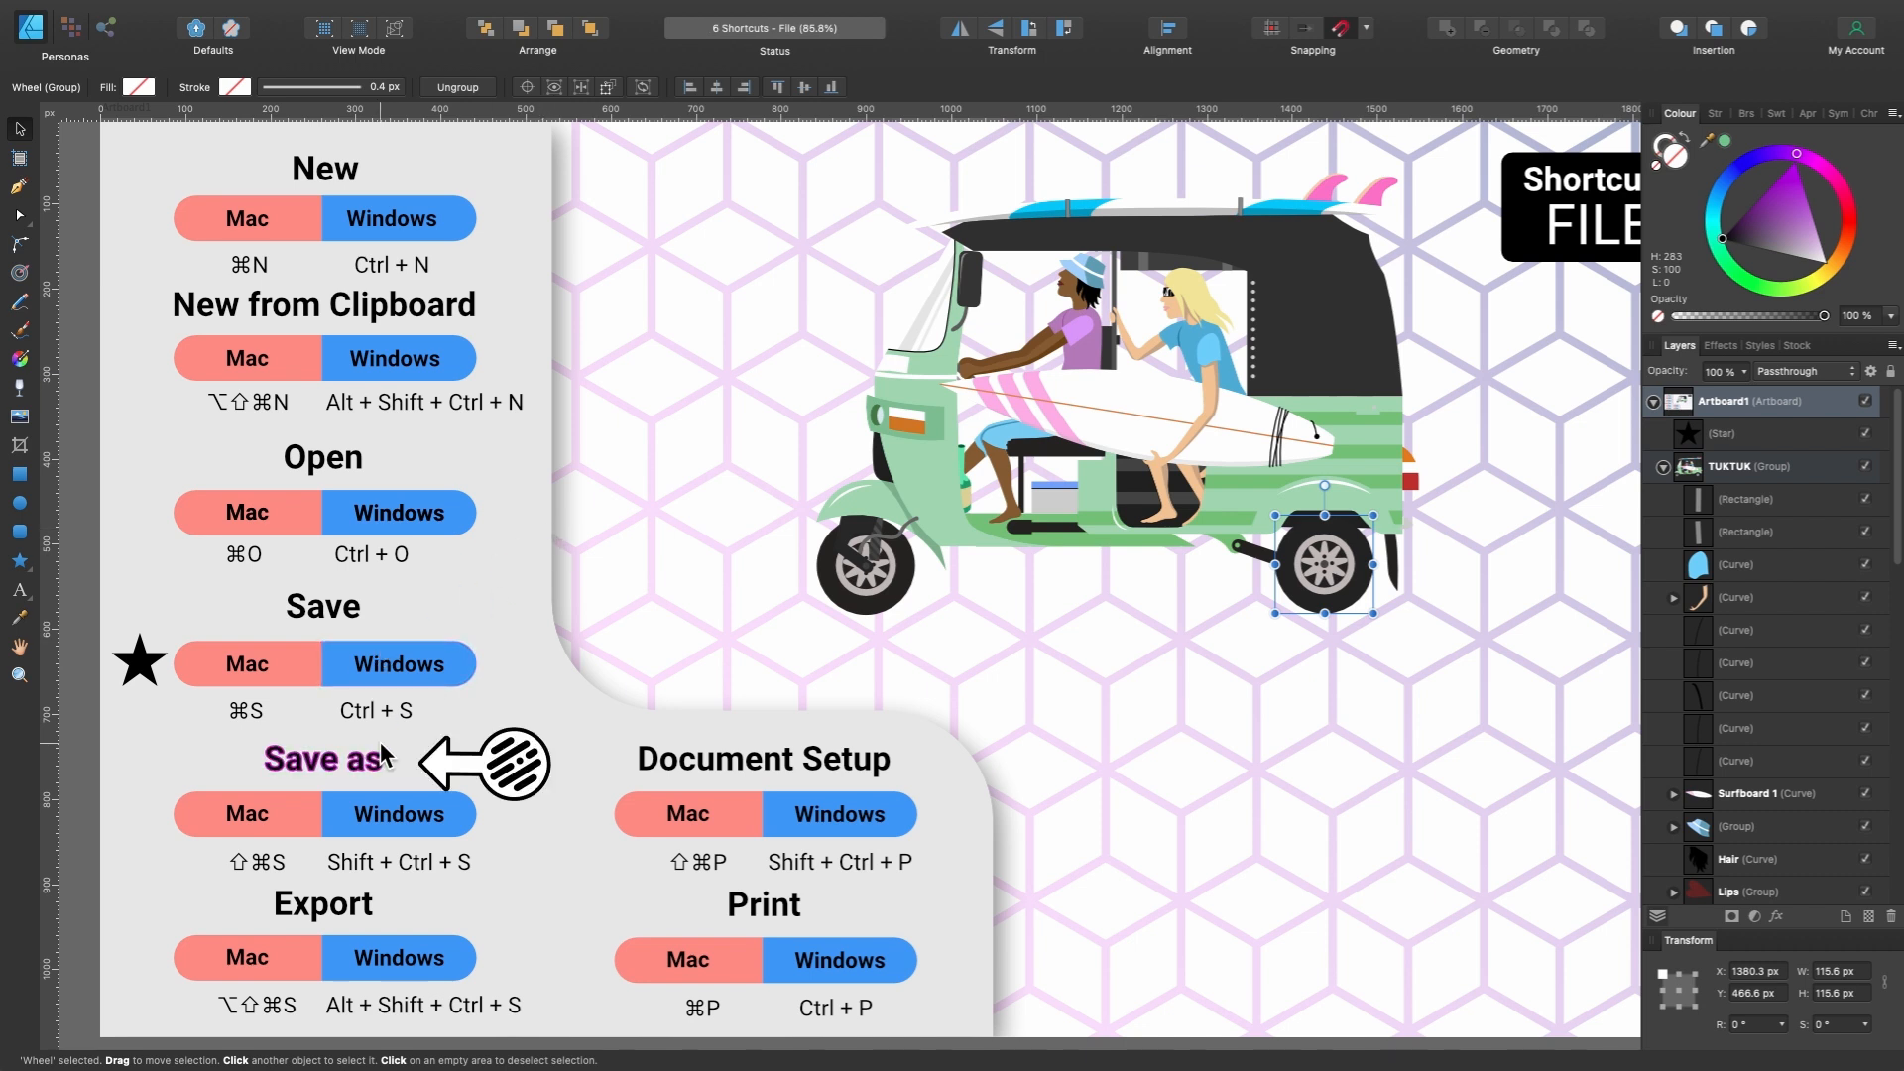
Bring up Save As, select the "6 Shortcuts" part of the file name, and cancel without saving a copy.
scroll(383, 755, "down", 1)
scroll(383, 755, "right", 1)
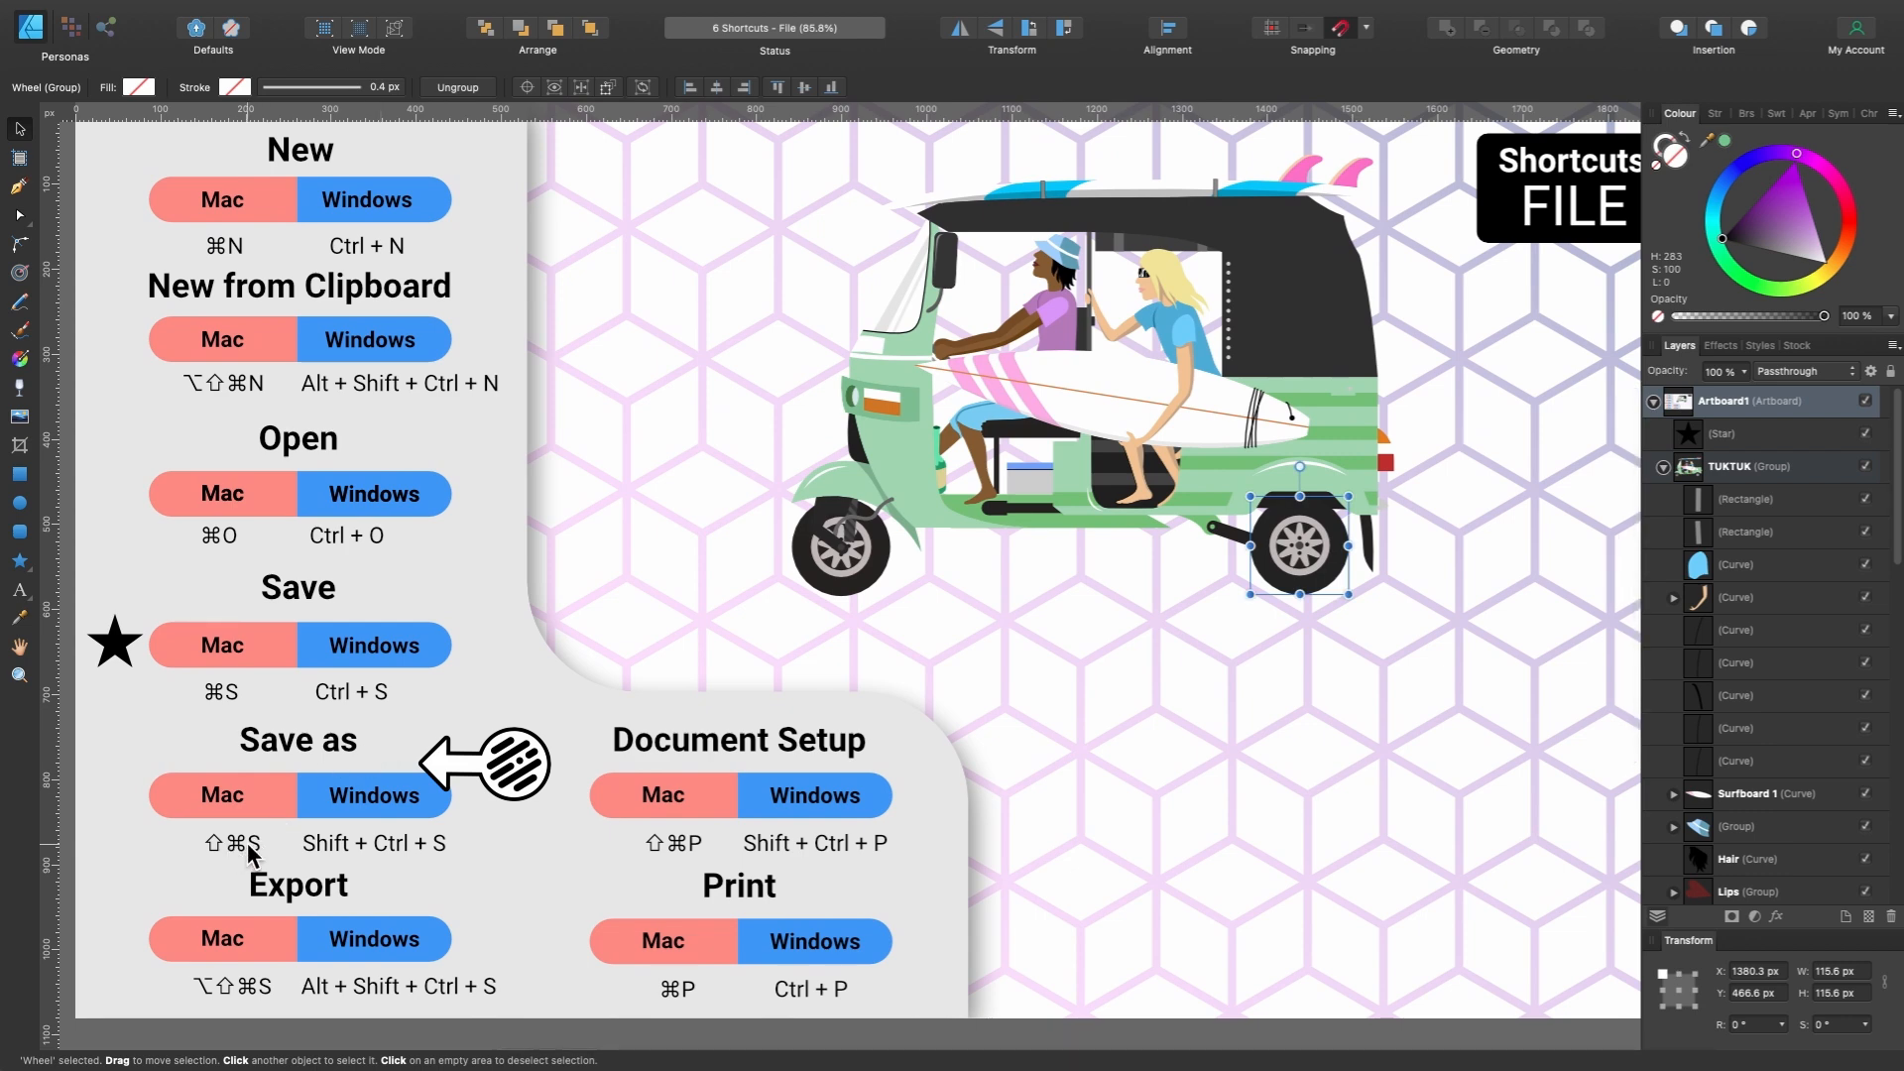
key("super+shift+s")
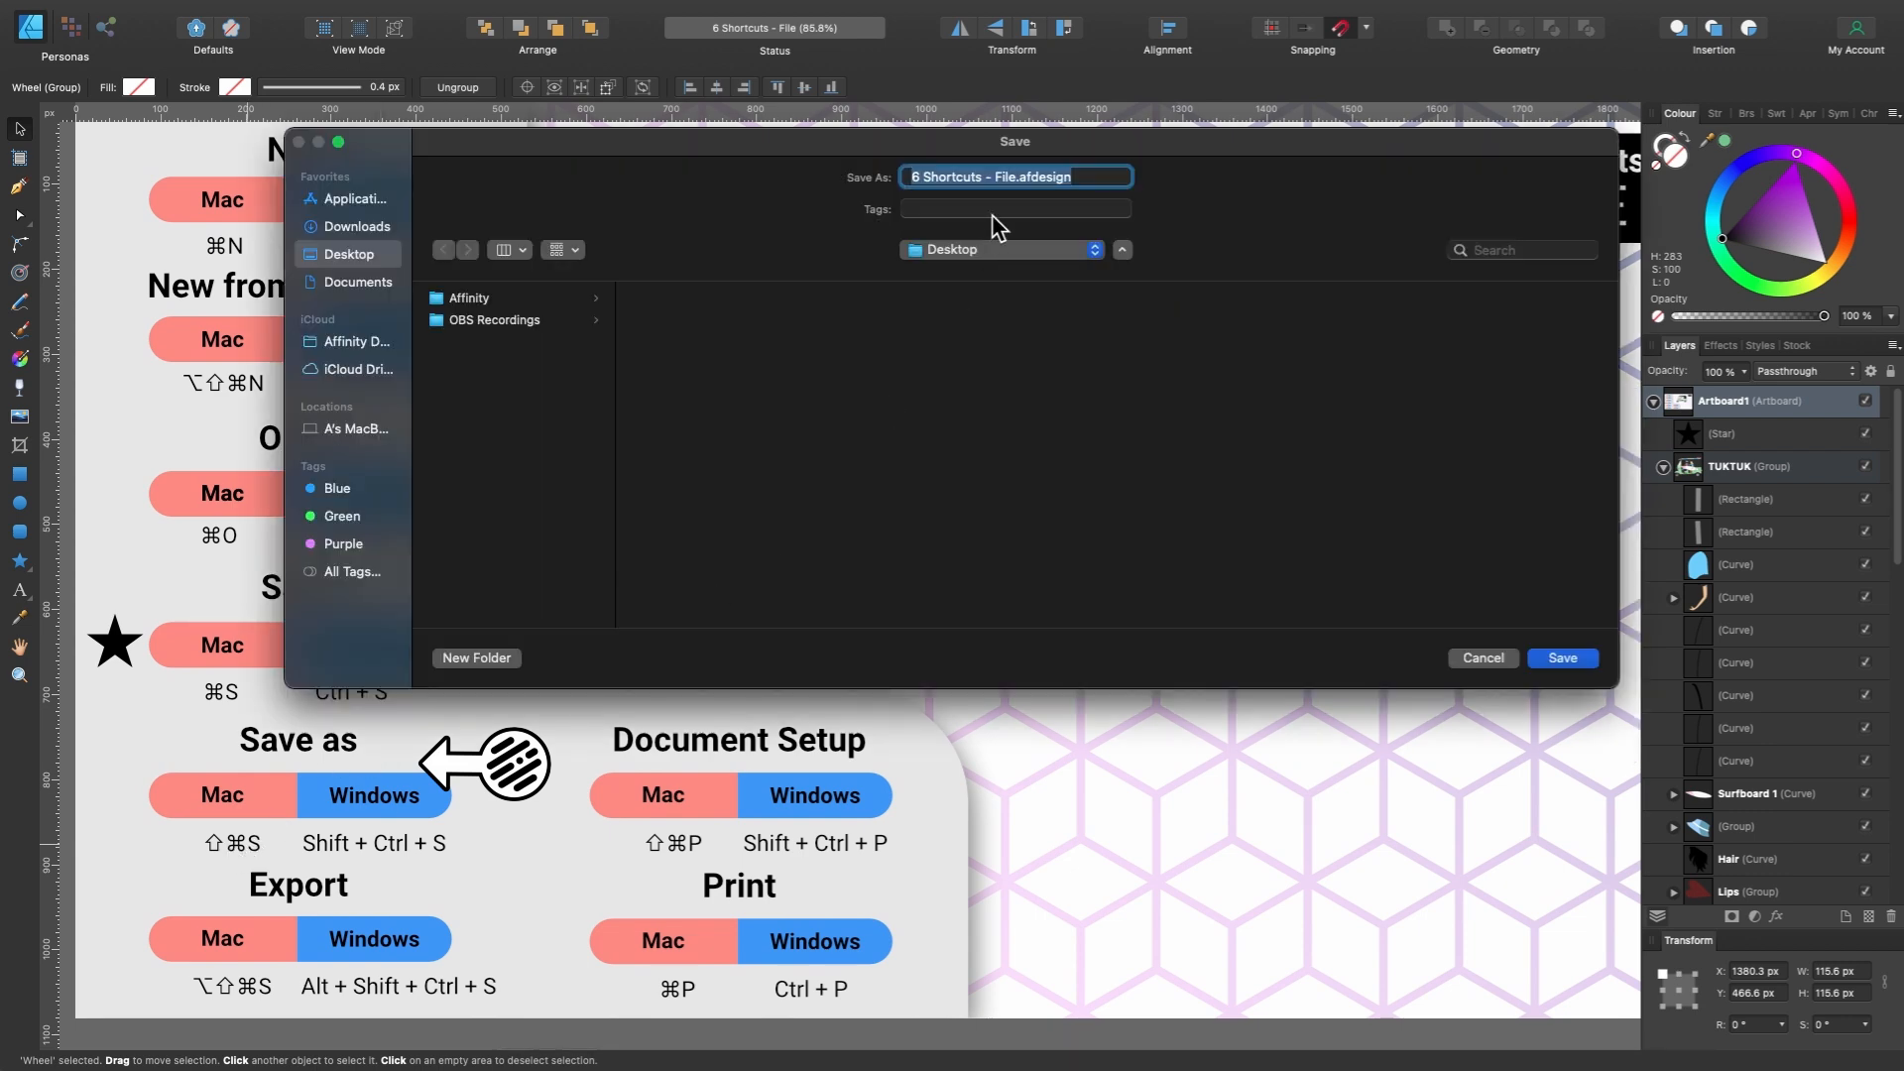
left_click(987, 177)
left_click_drag(982, 176, 913, 175)
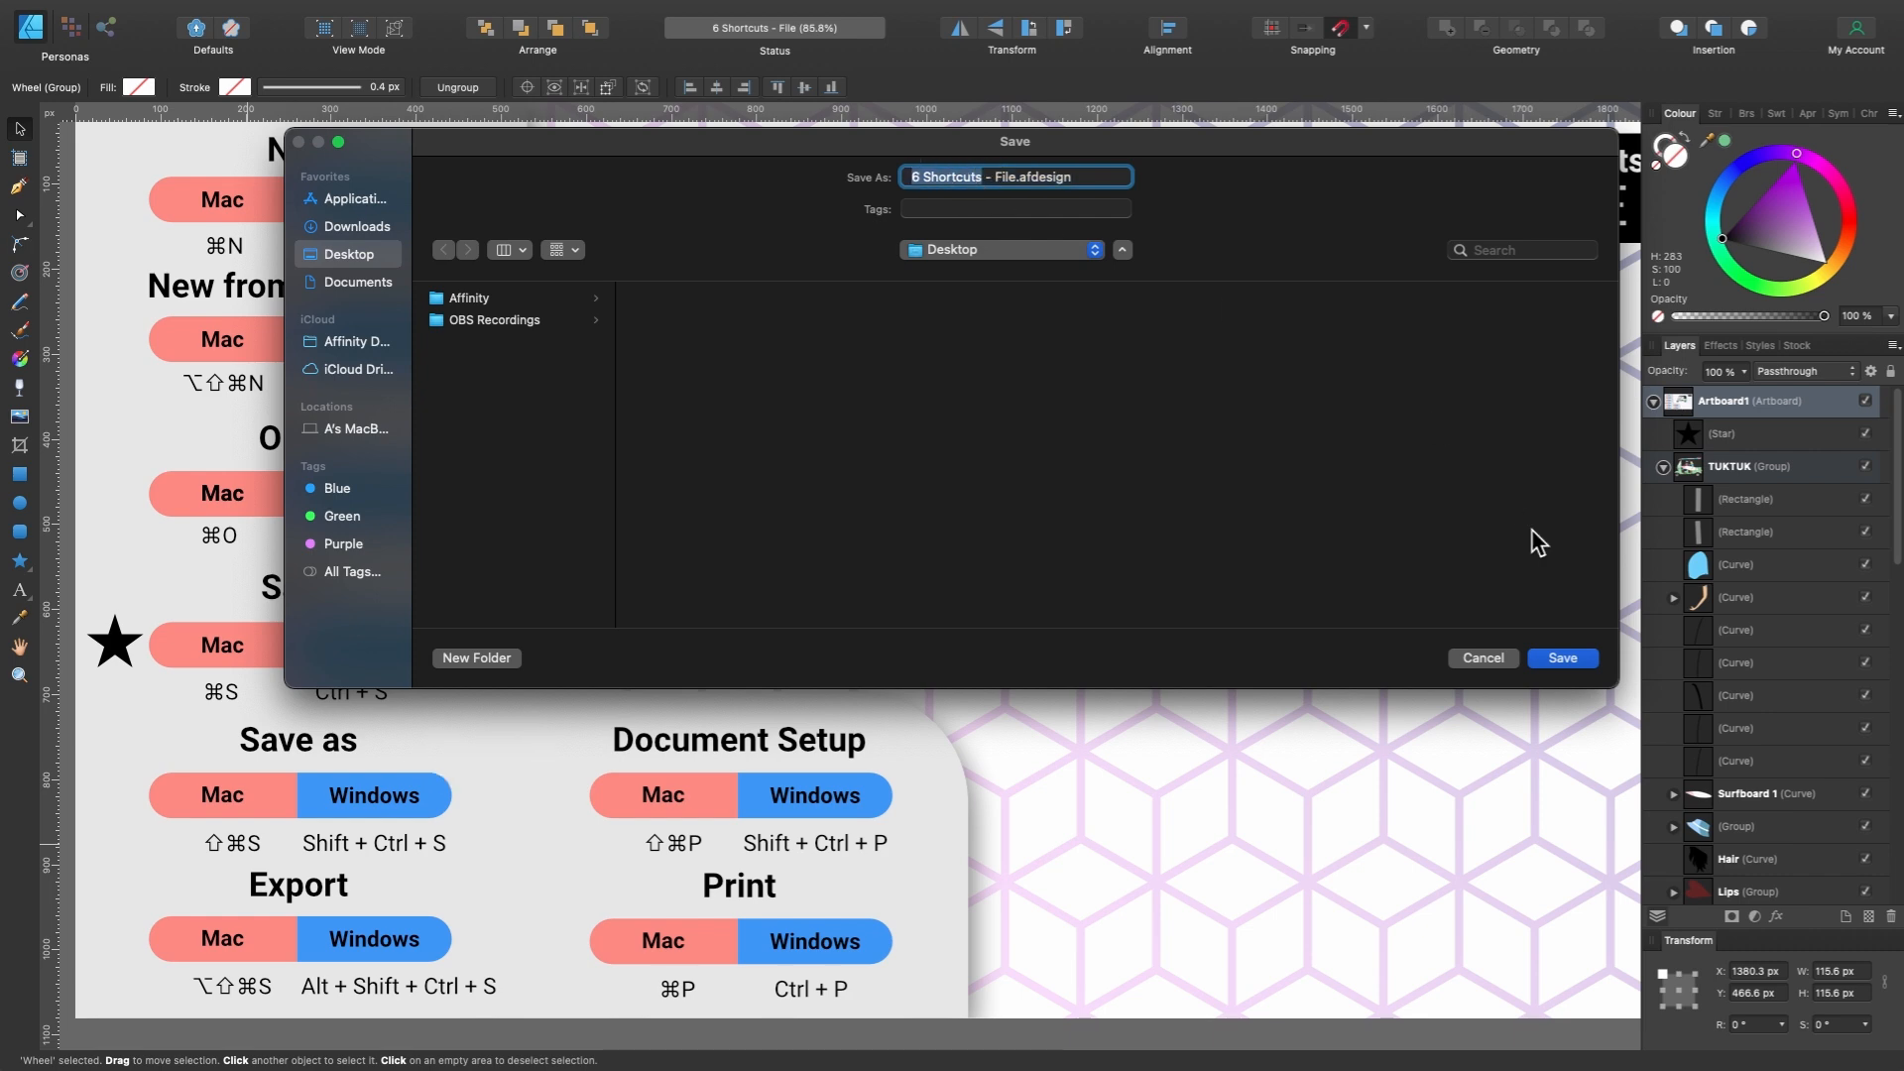
left_click(1484, 658)
Select the grey background curve, view the export settings for PDF (for print), and cancel the export.
scroll(764, 657, "right", 1)
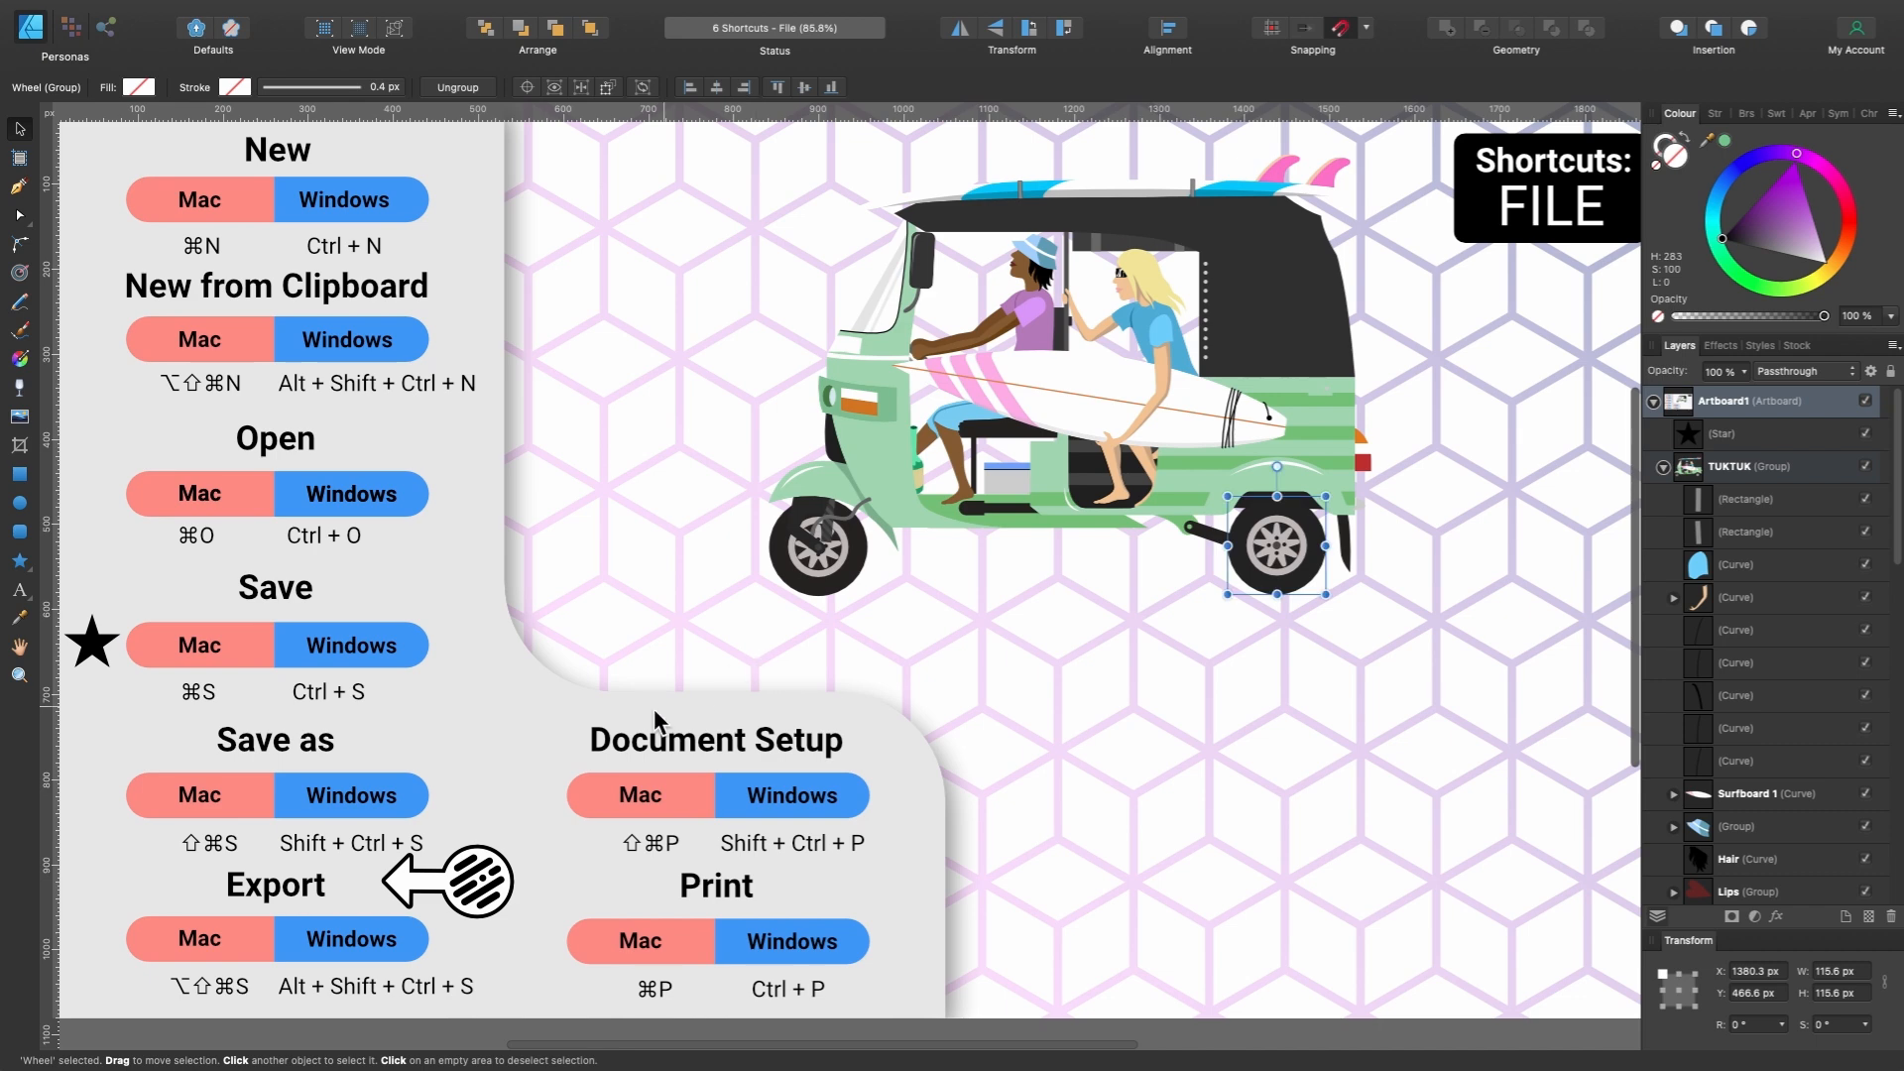
scroll(528, 803, "down", 2)
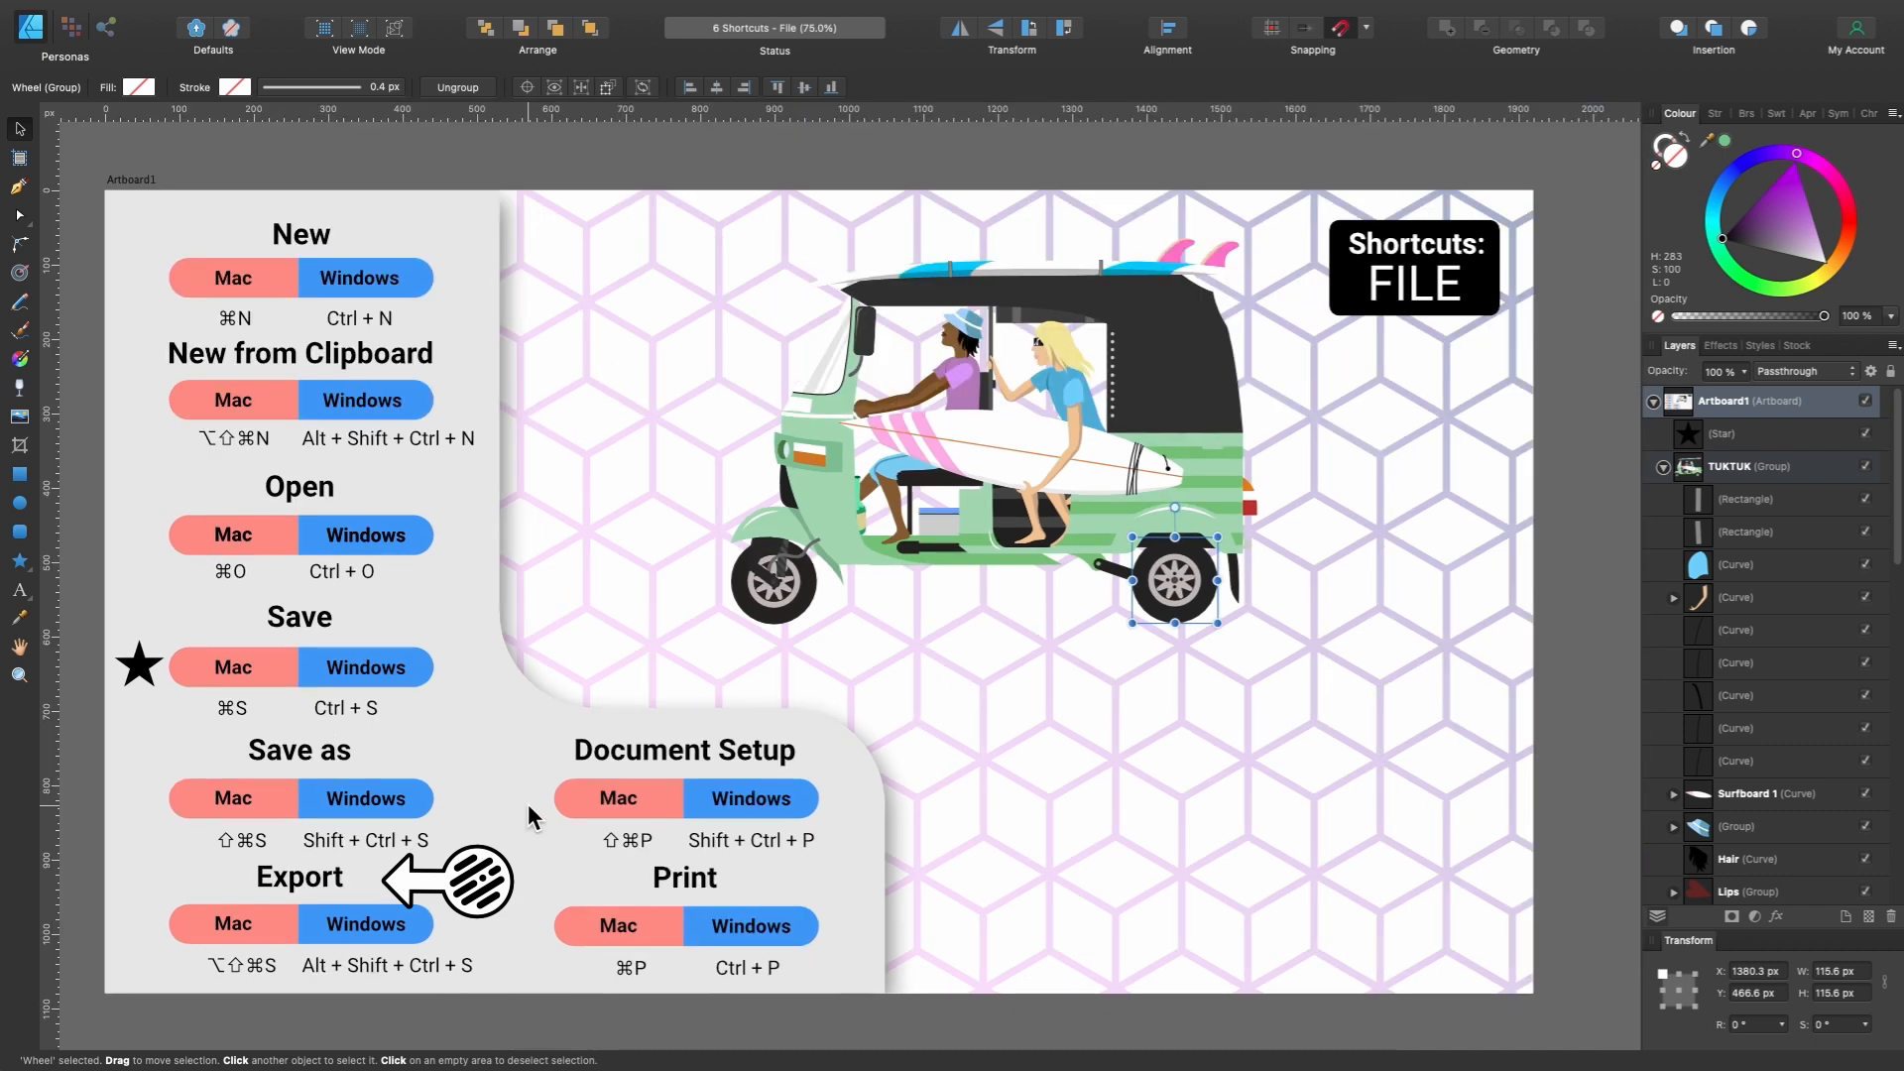
left_click(532, 806)
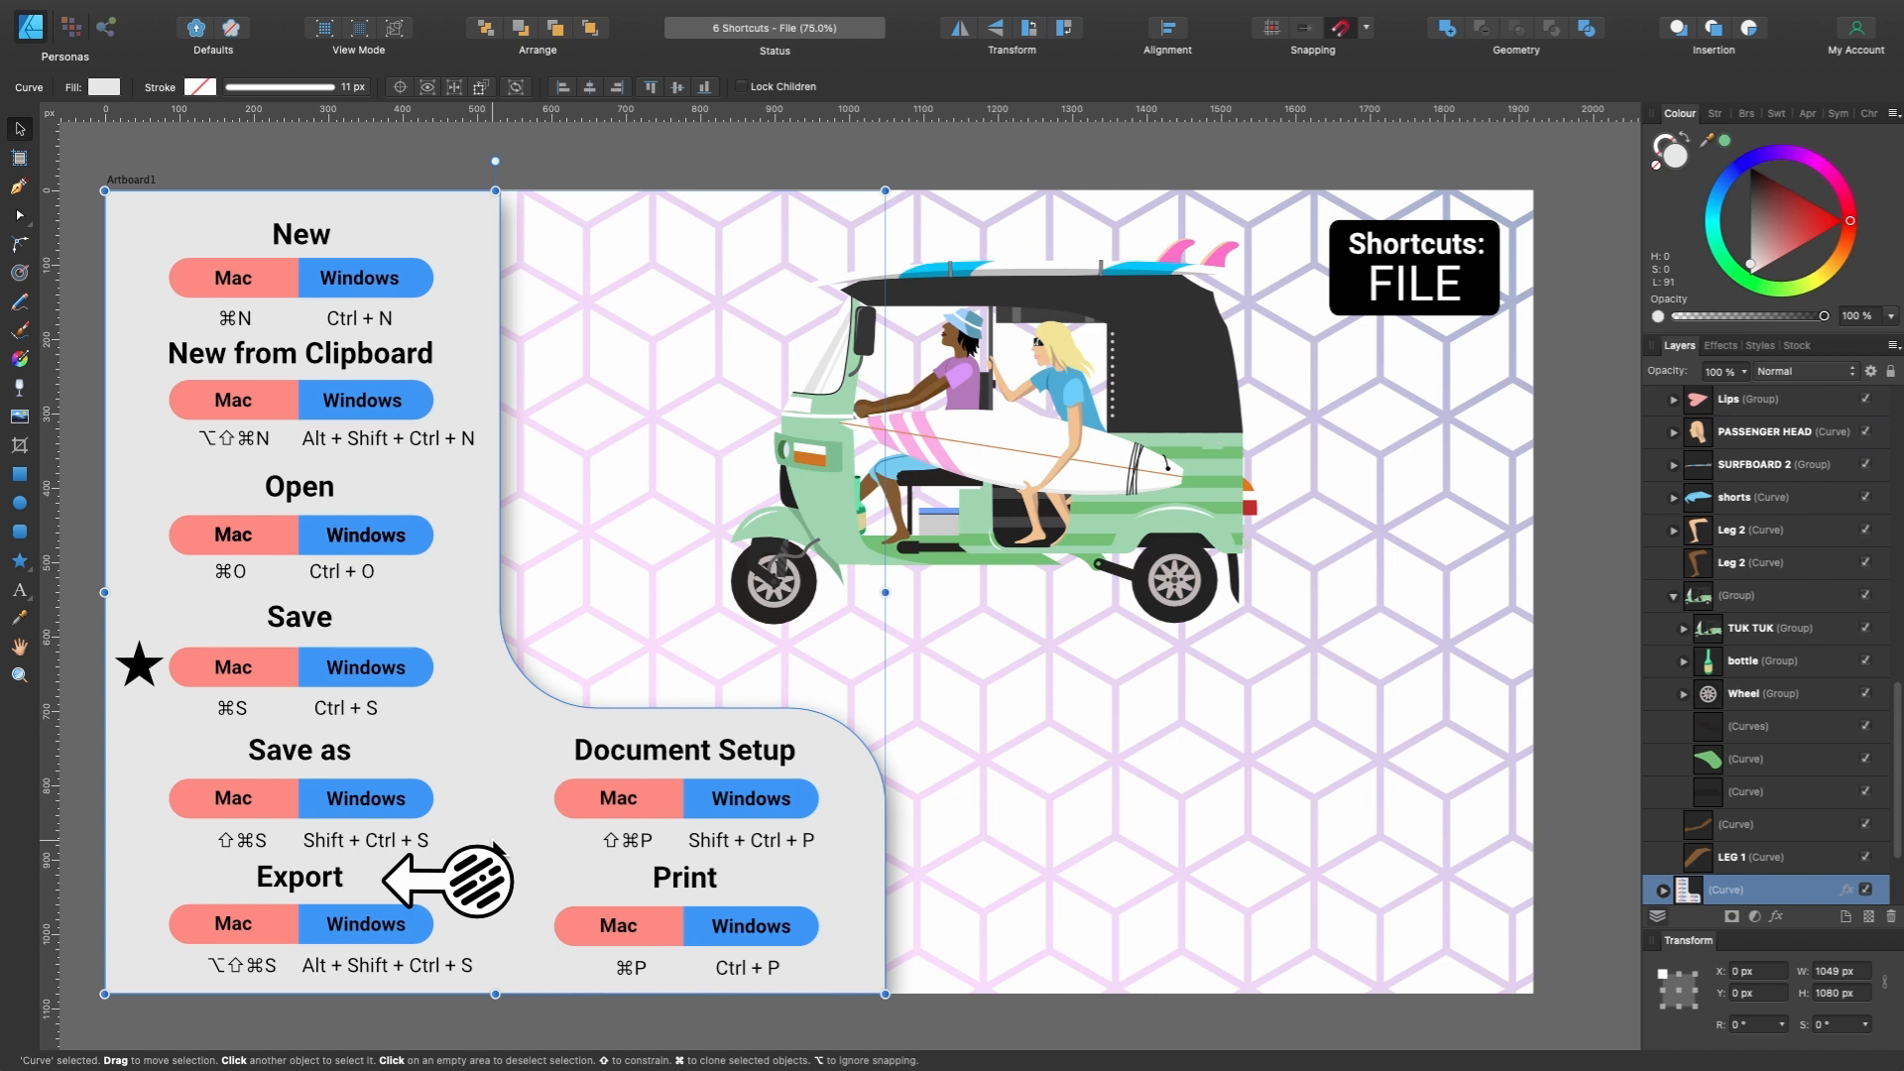
key("alt+shift+super+s")
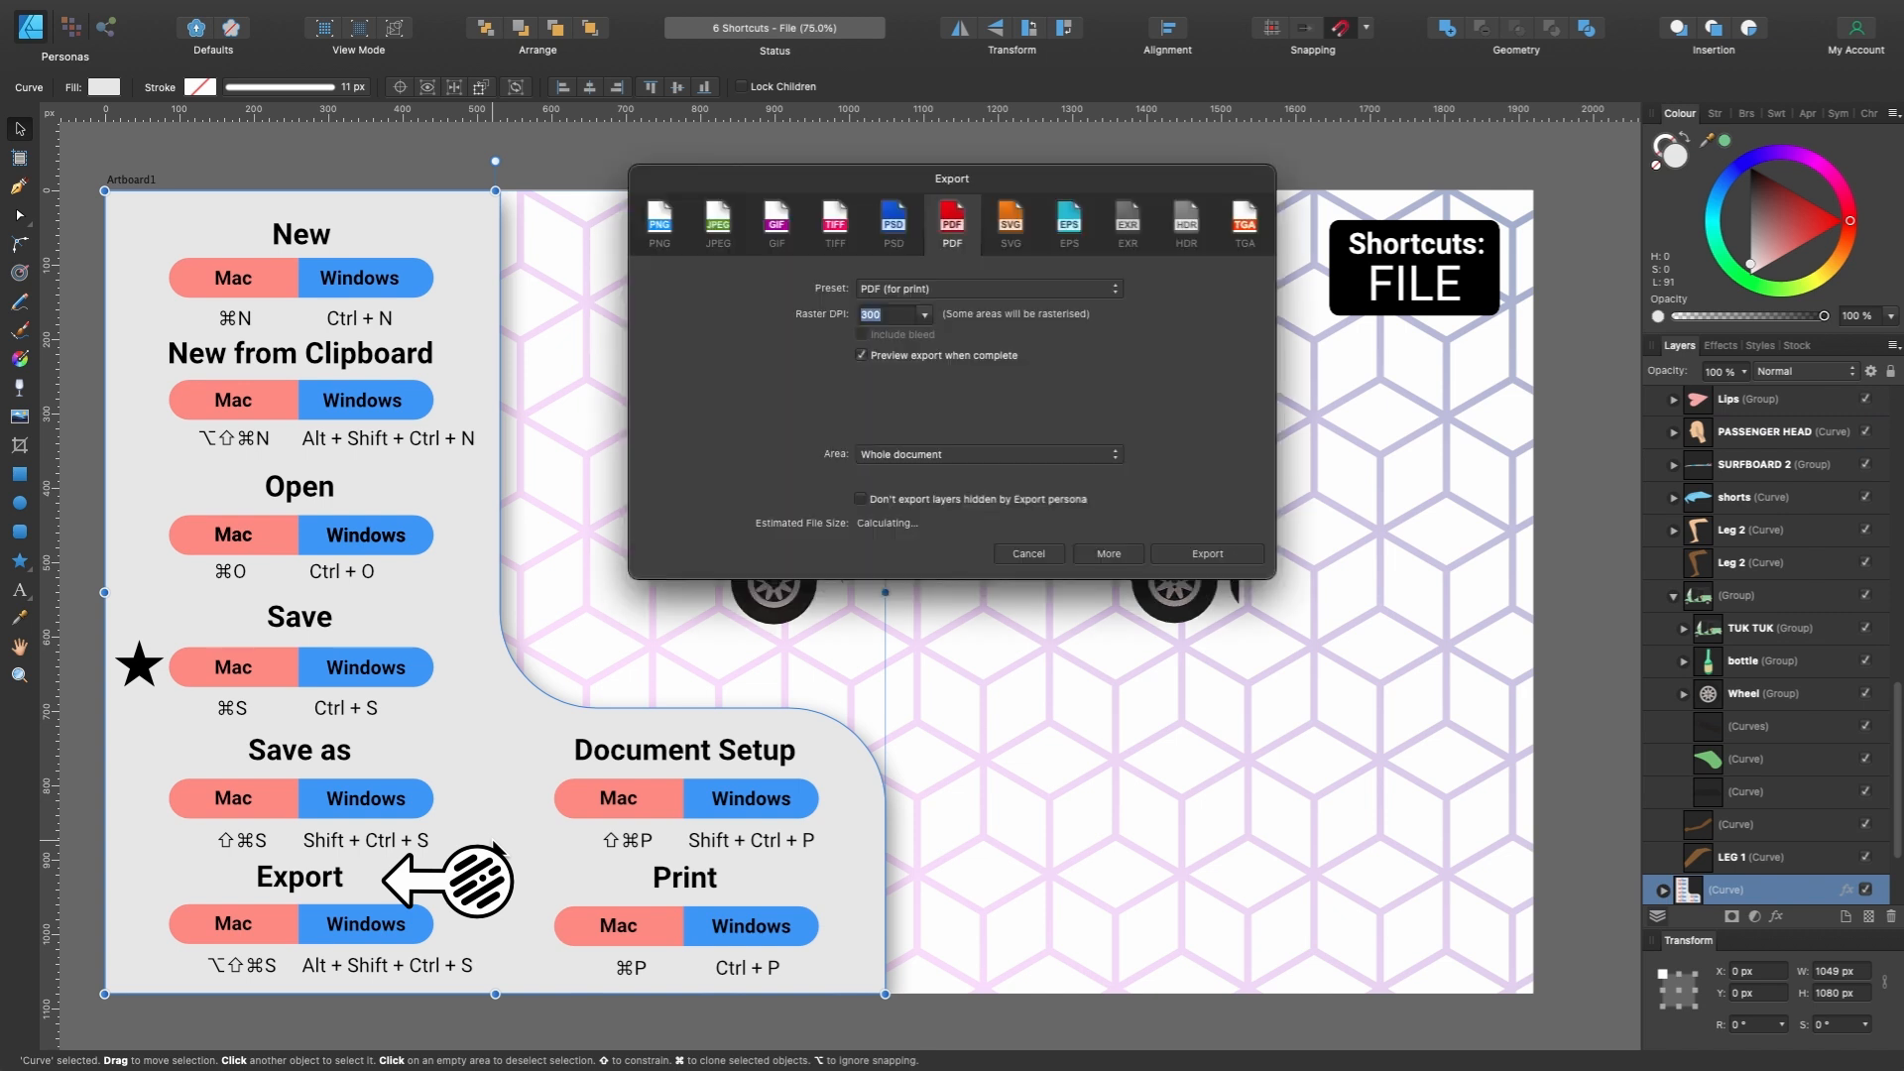
left_click_drag(849, 162, 879, 147)
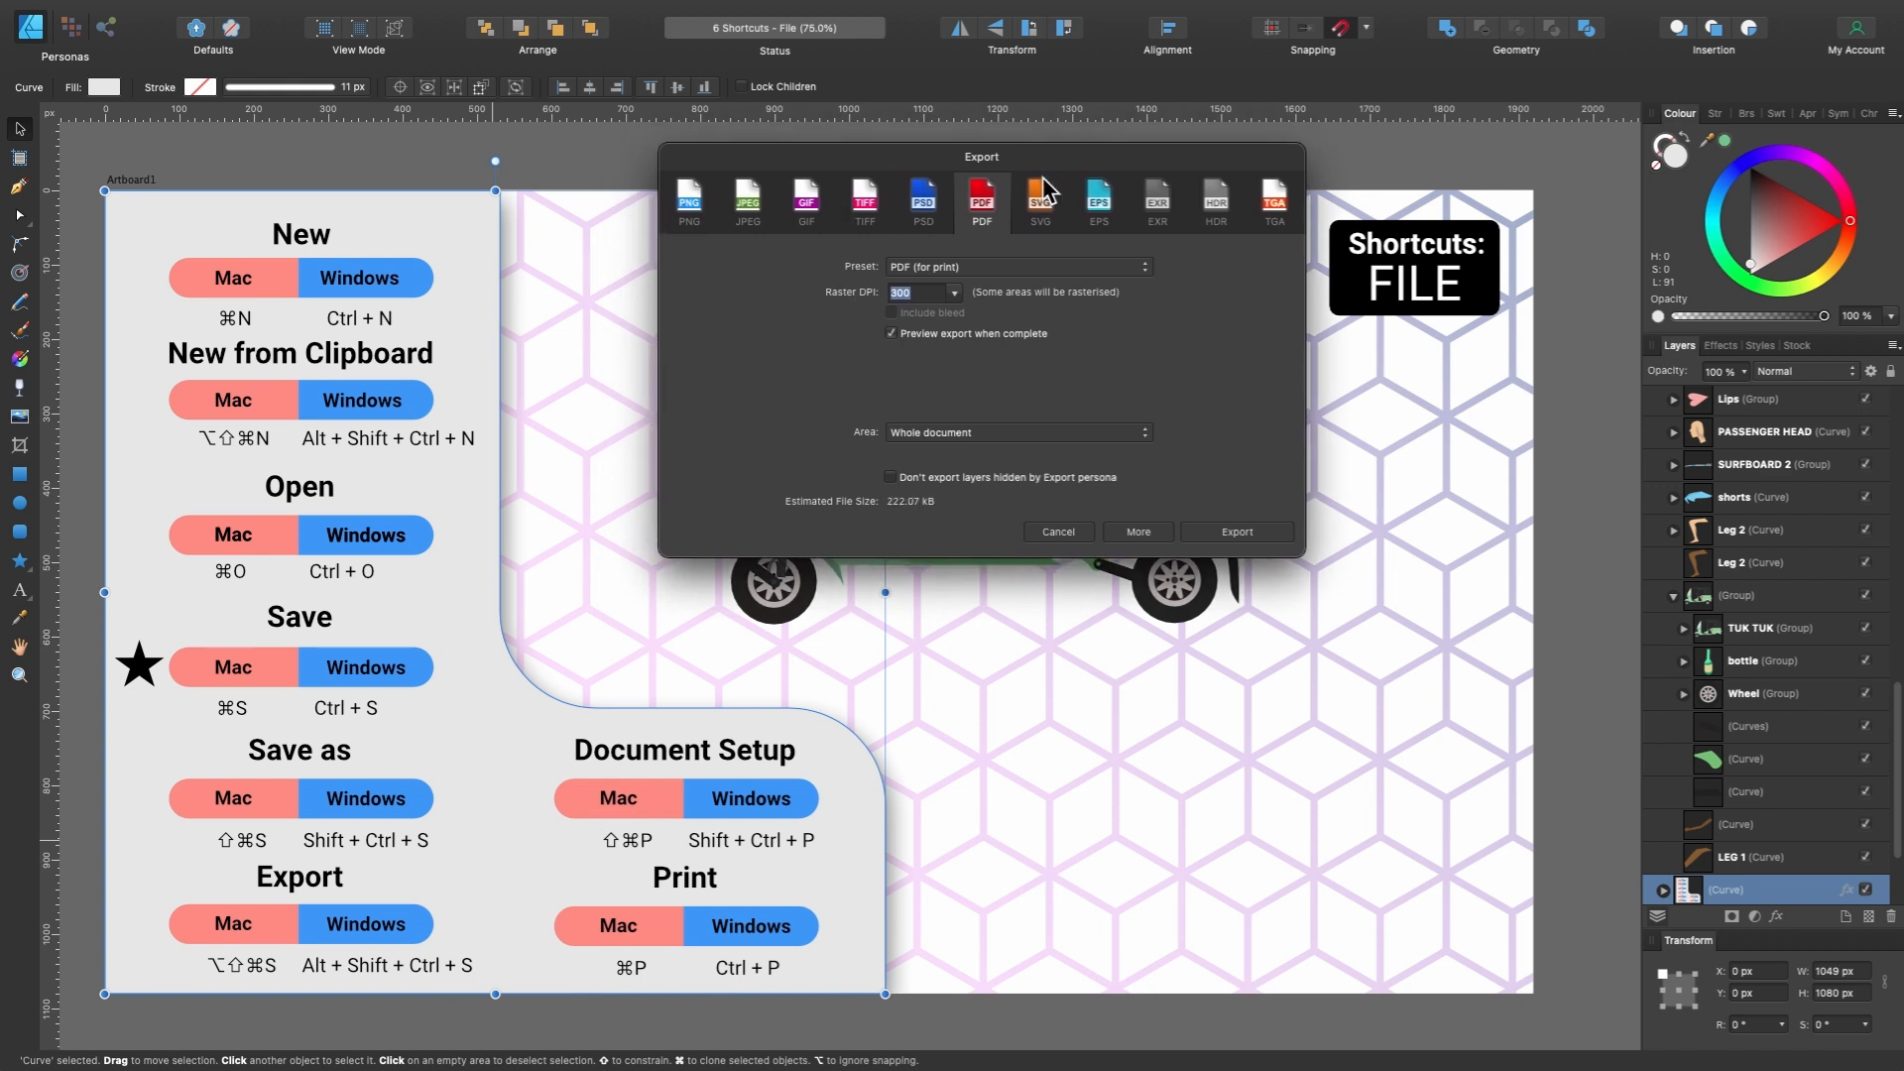
left_click(1058, 532)
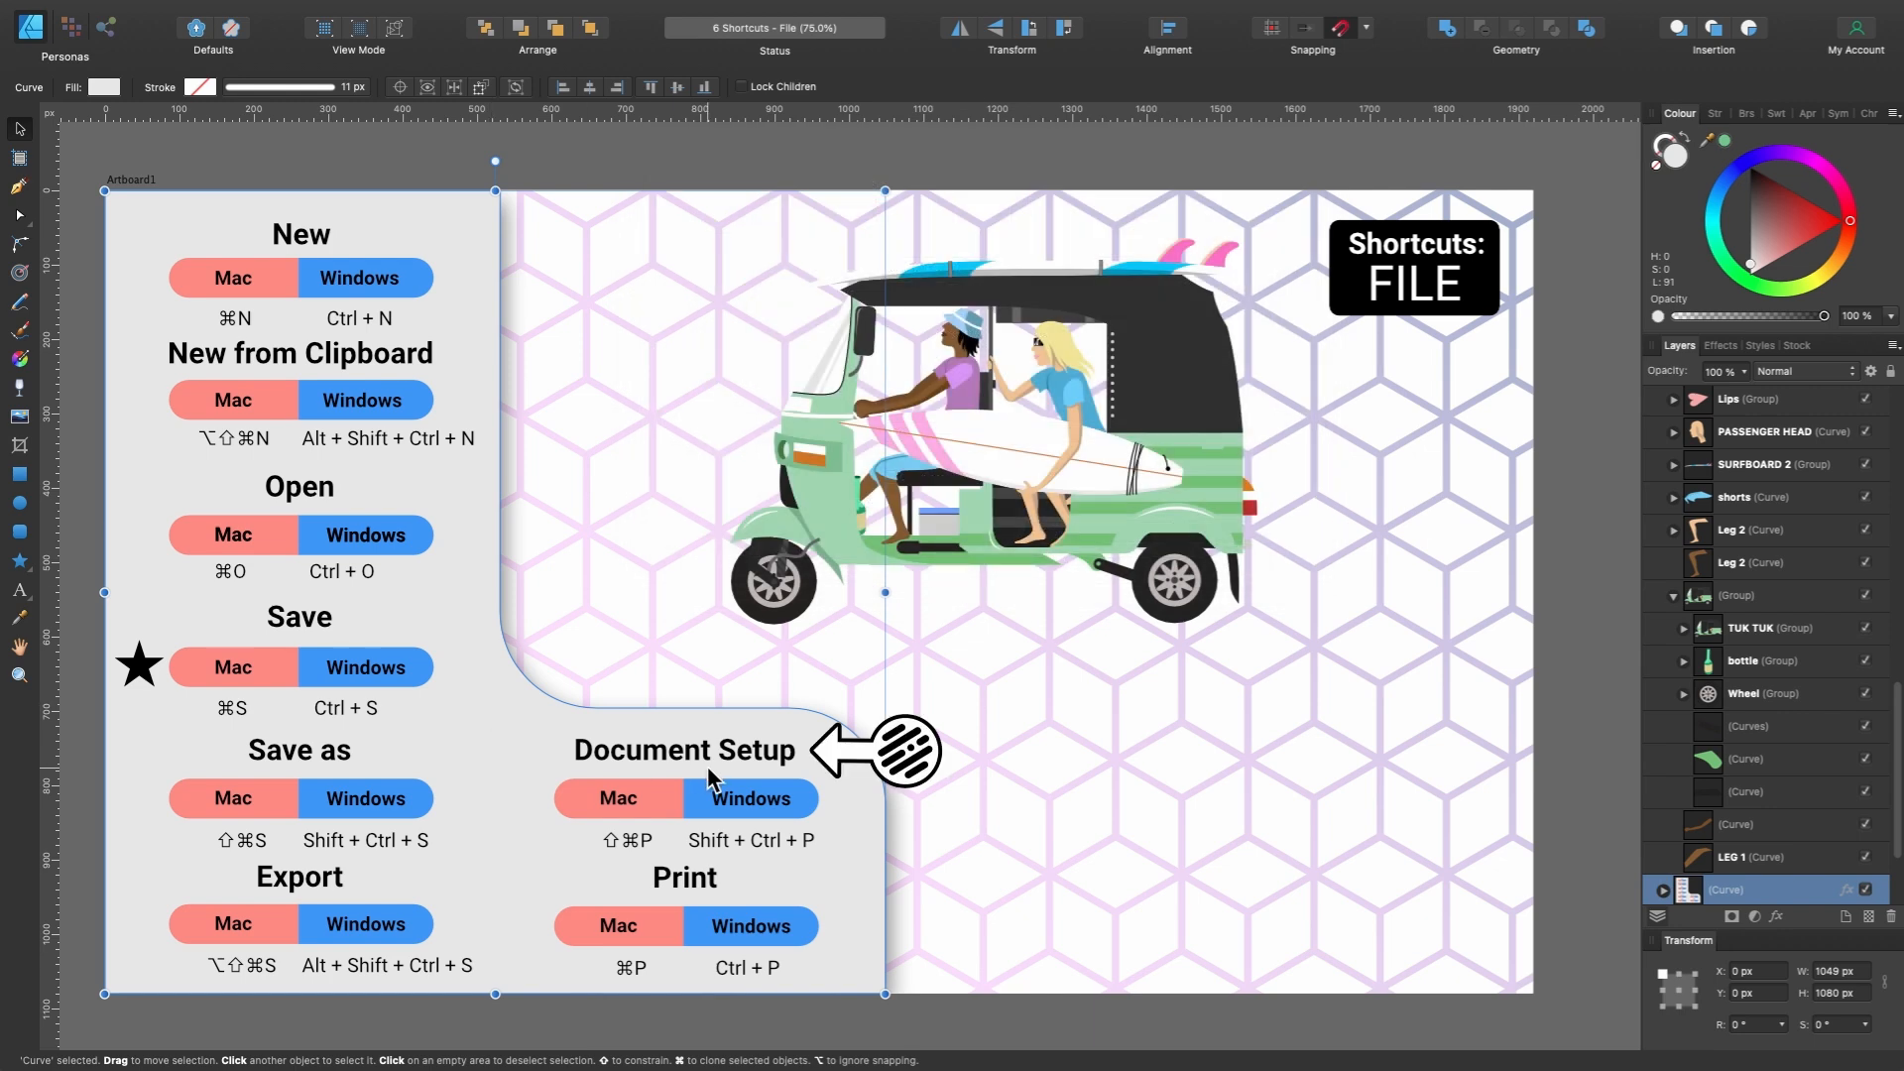
Review the Dimensions, Colour and Margins settings and the colour format choices in Document Setup, leaving without changes.
key("super+shift+p")
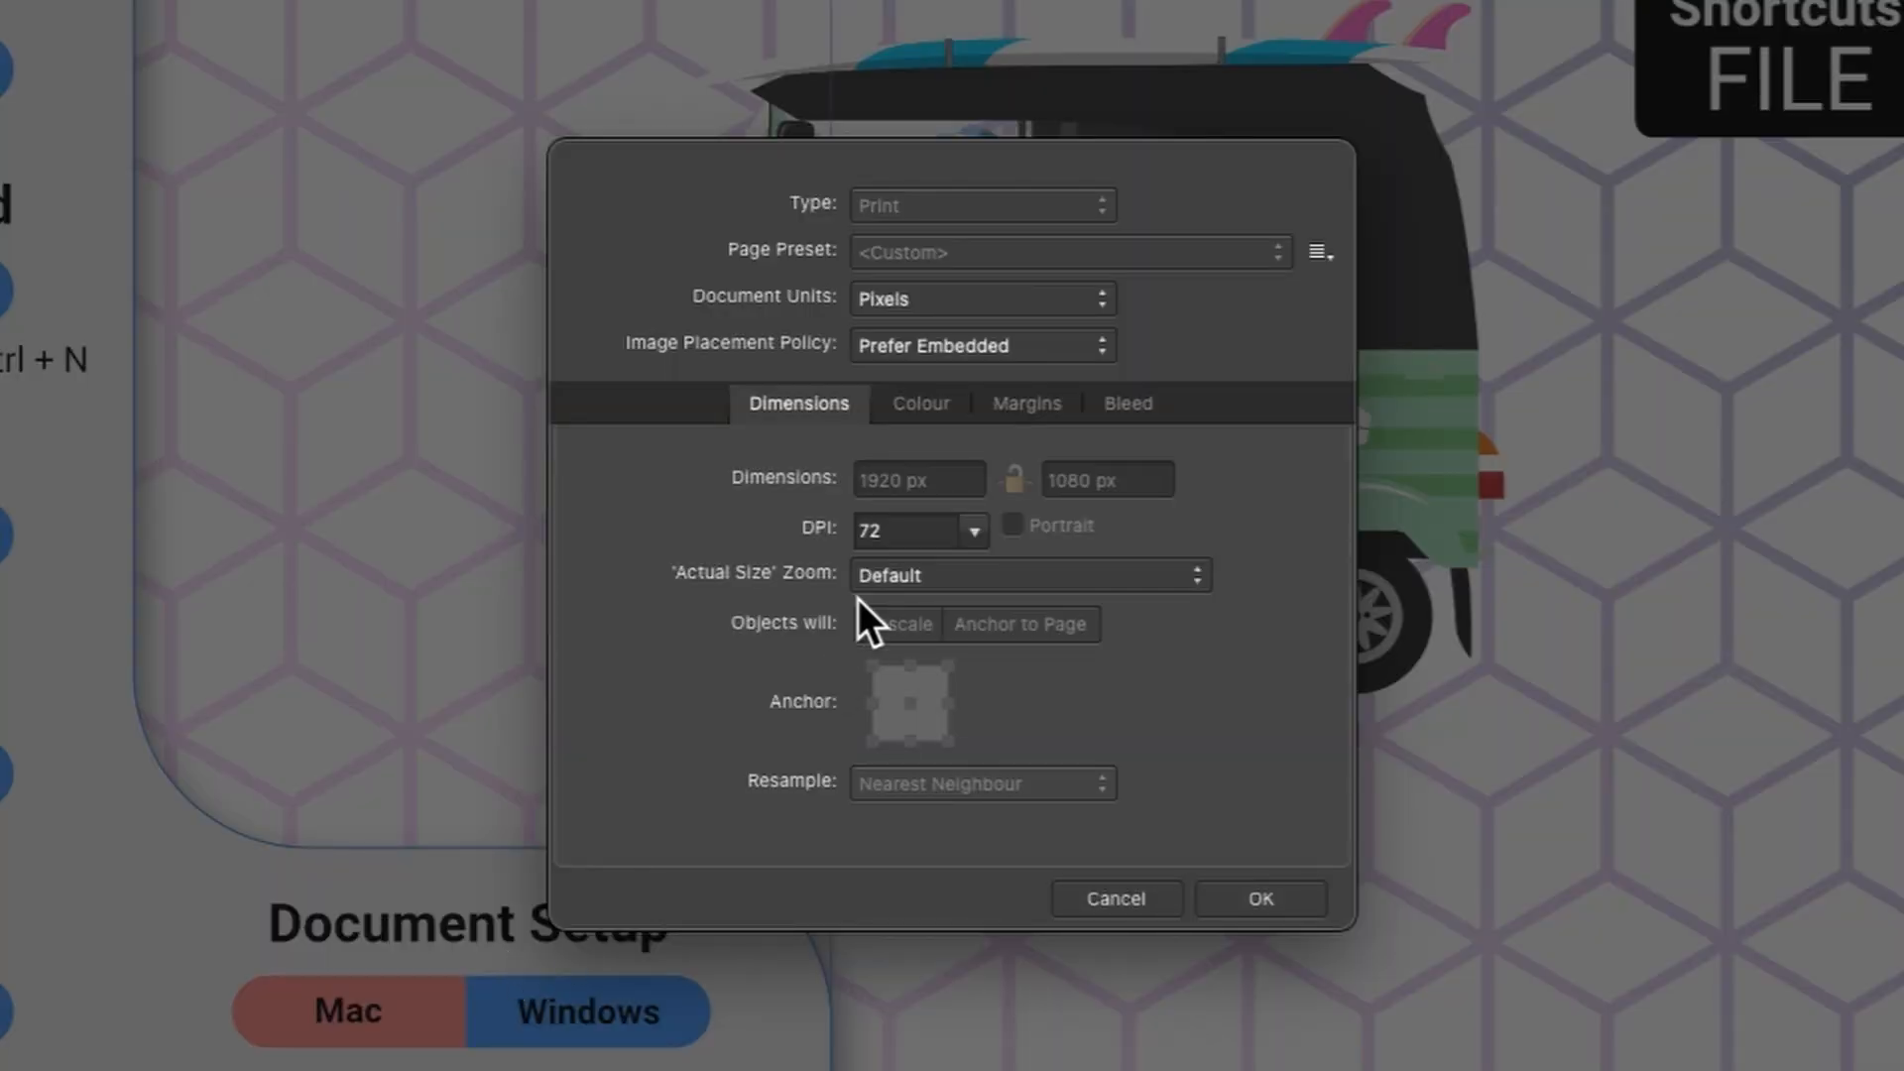
left_click(938, 394)
left_click(1030, 403)
left_click(904, 406)
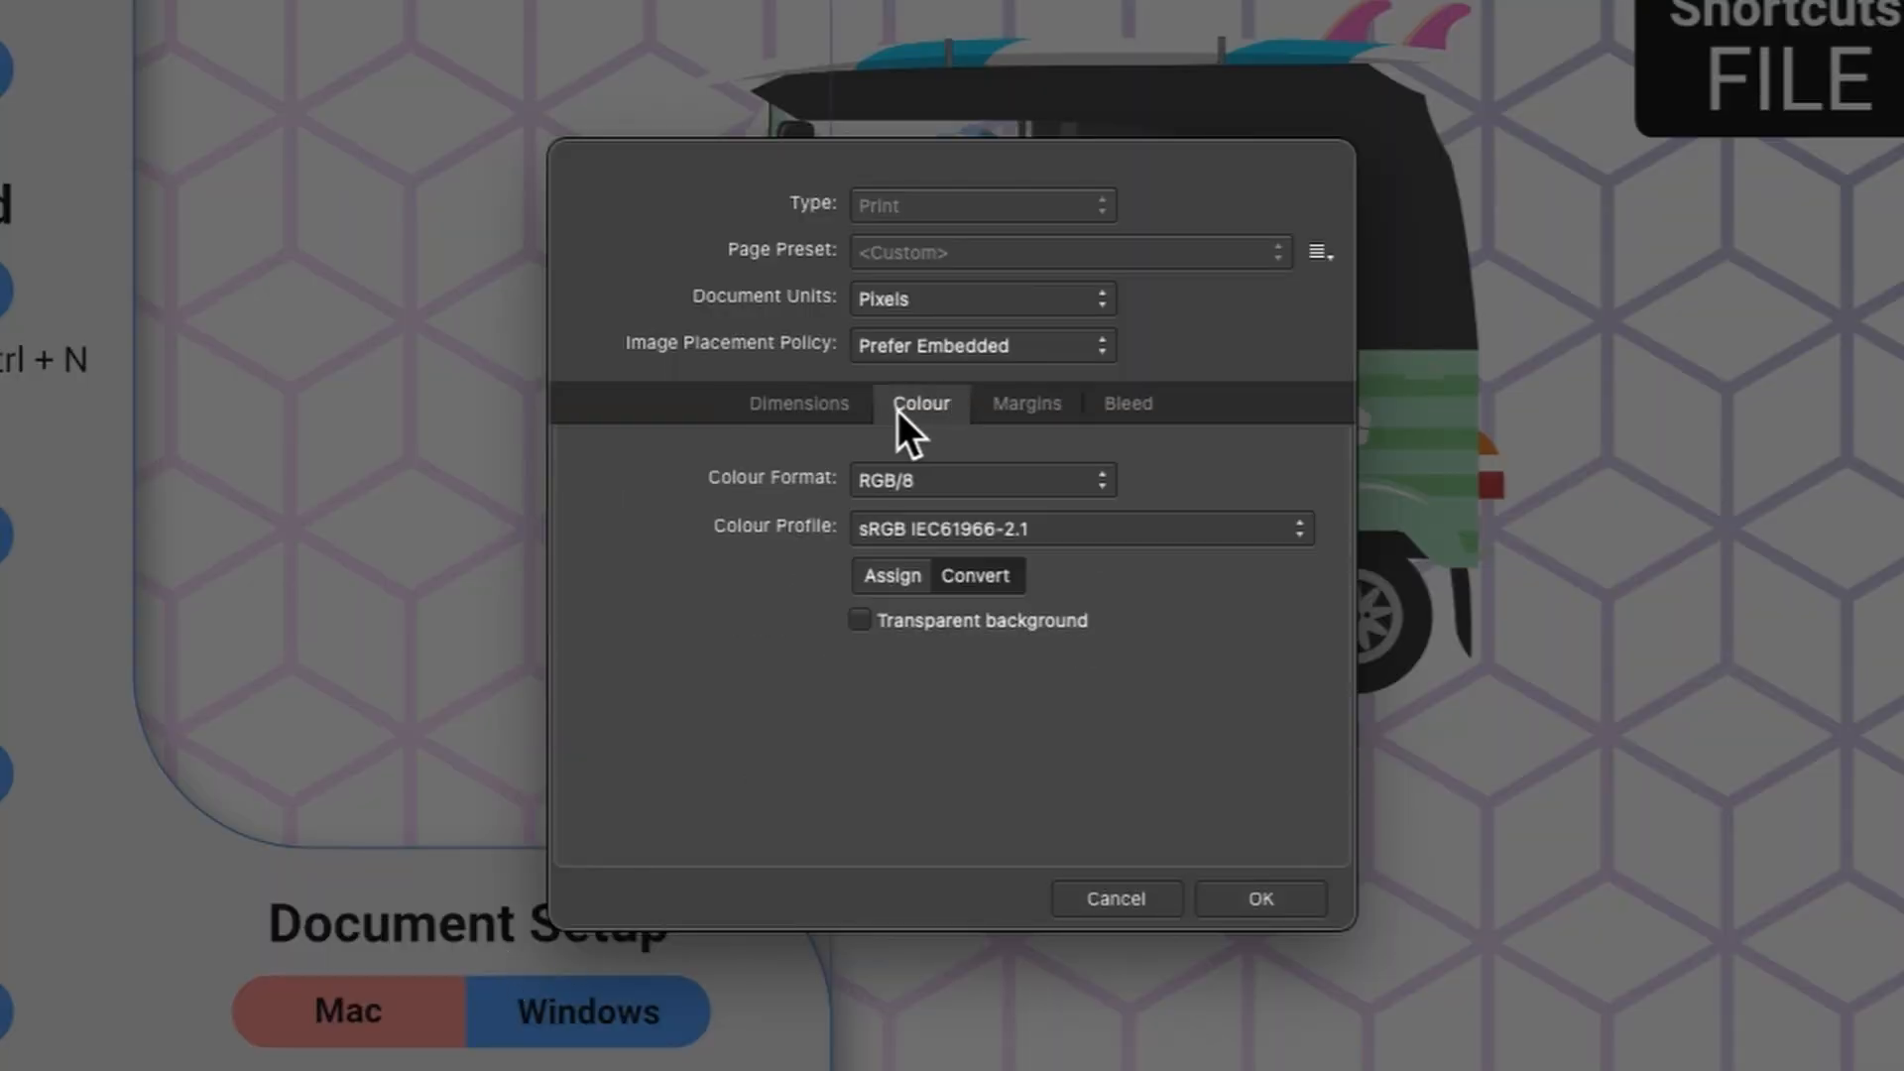
left_click(811, 406)
left_click(908, 410)
left_click(991, 491)
left_click(1175, 486)
left_click(1133, 902)
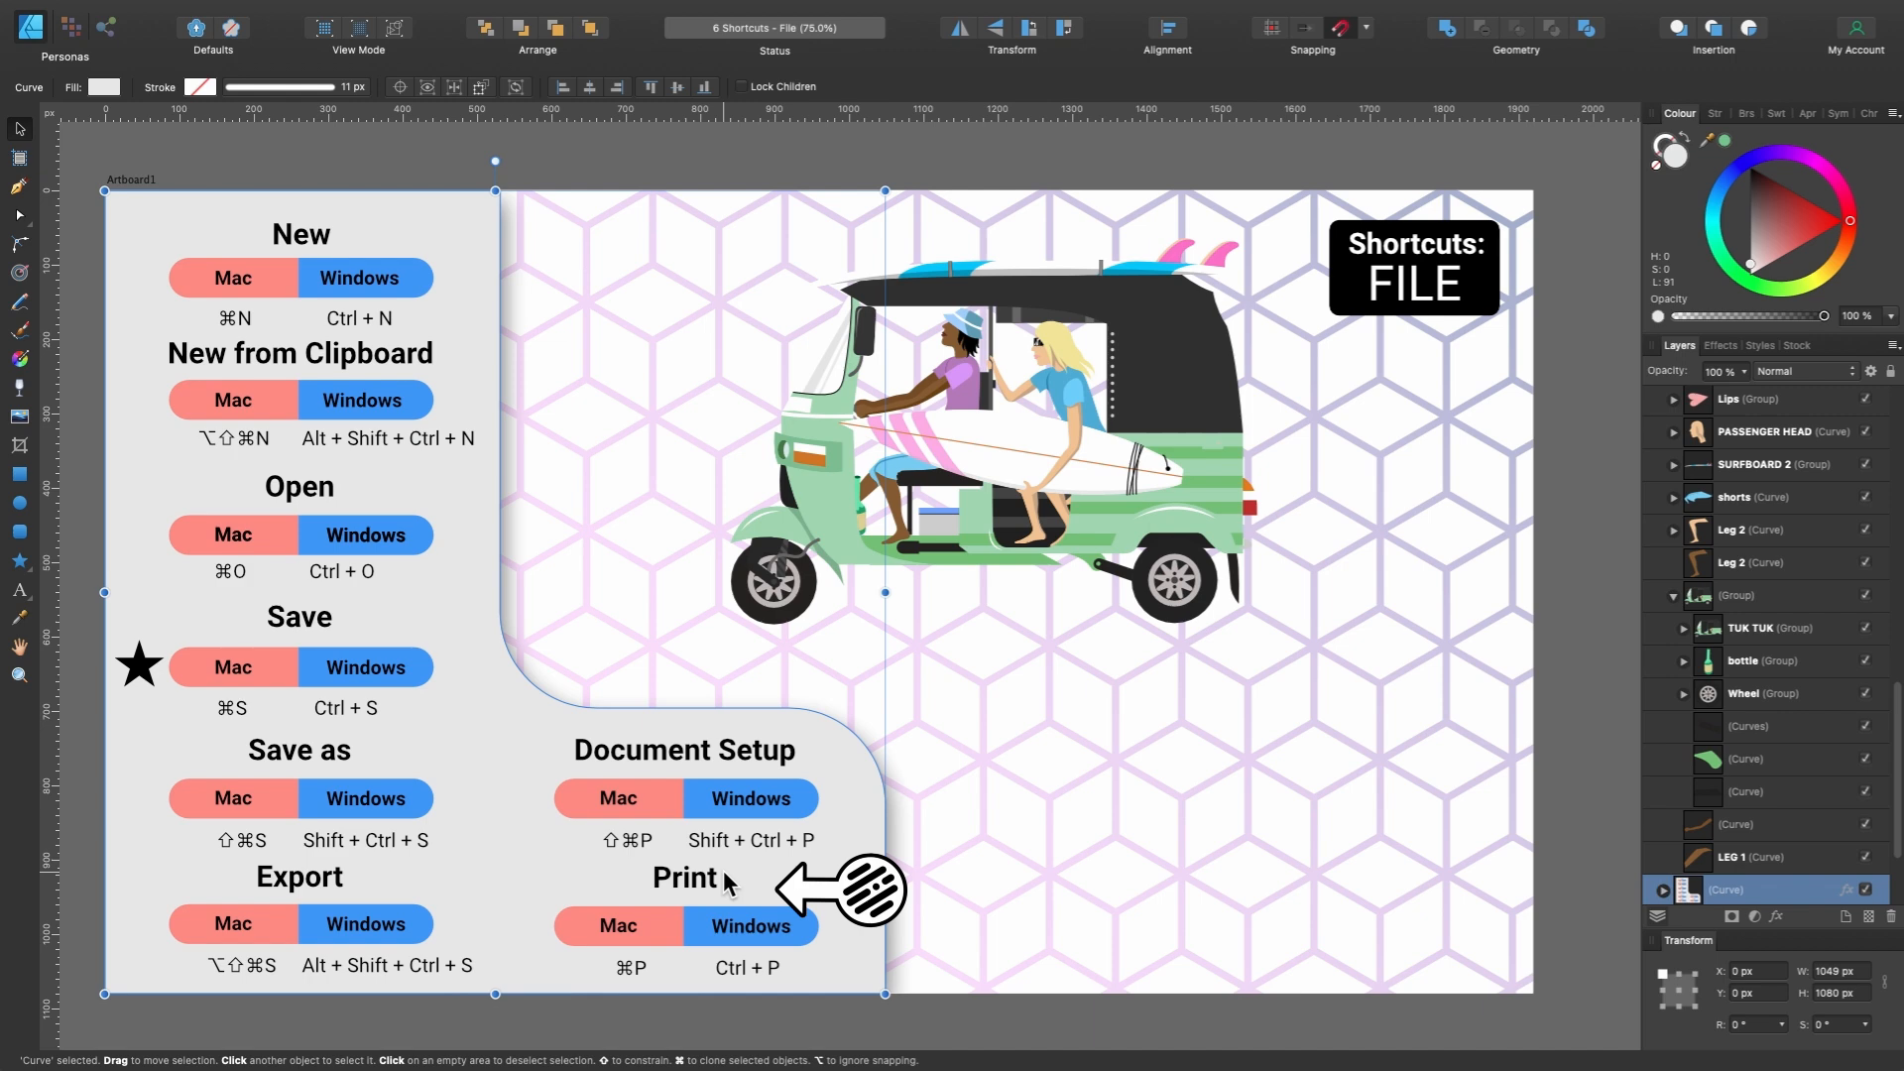
Bring up the print settings for the document and reposition their window to view them.
key("super+p")
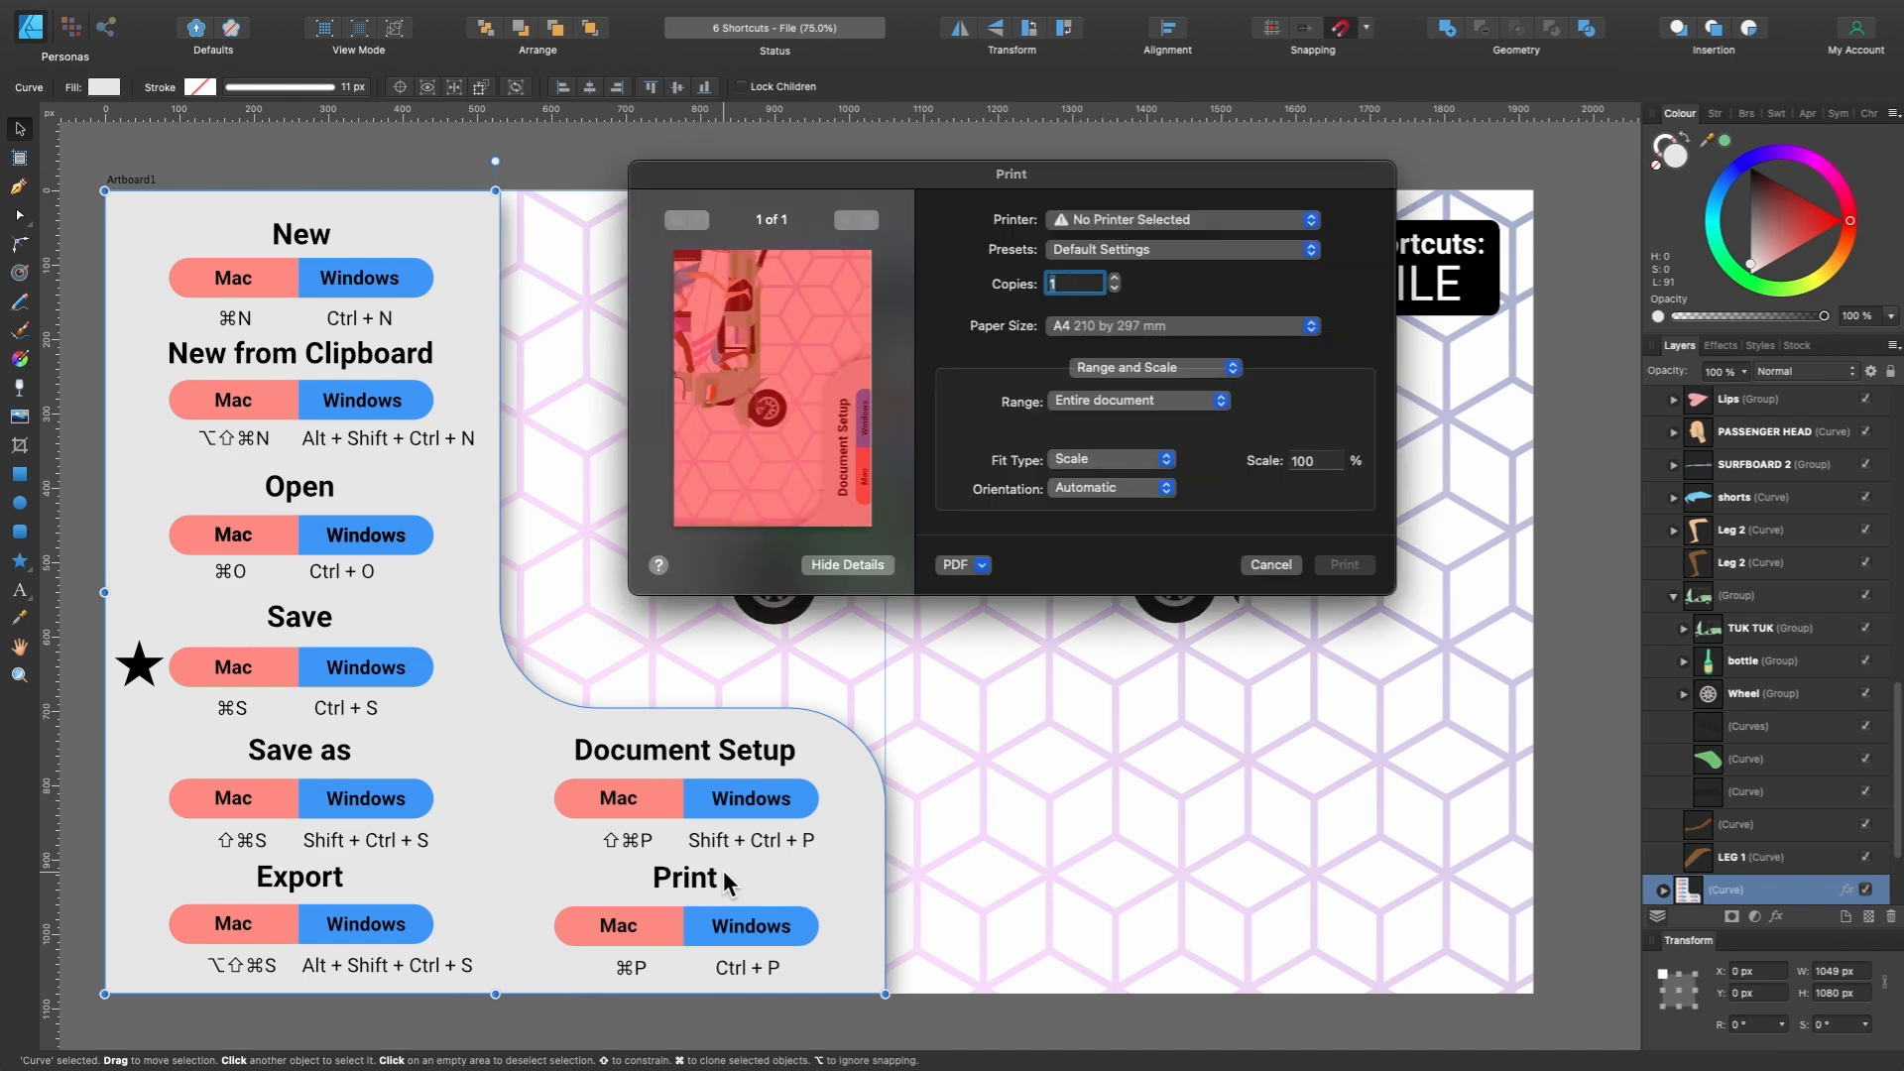
left_click_drag(1195, 178, 1106, 176)
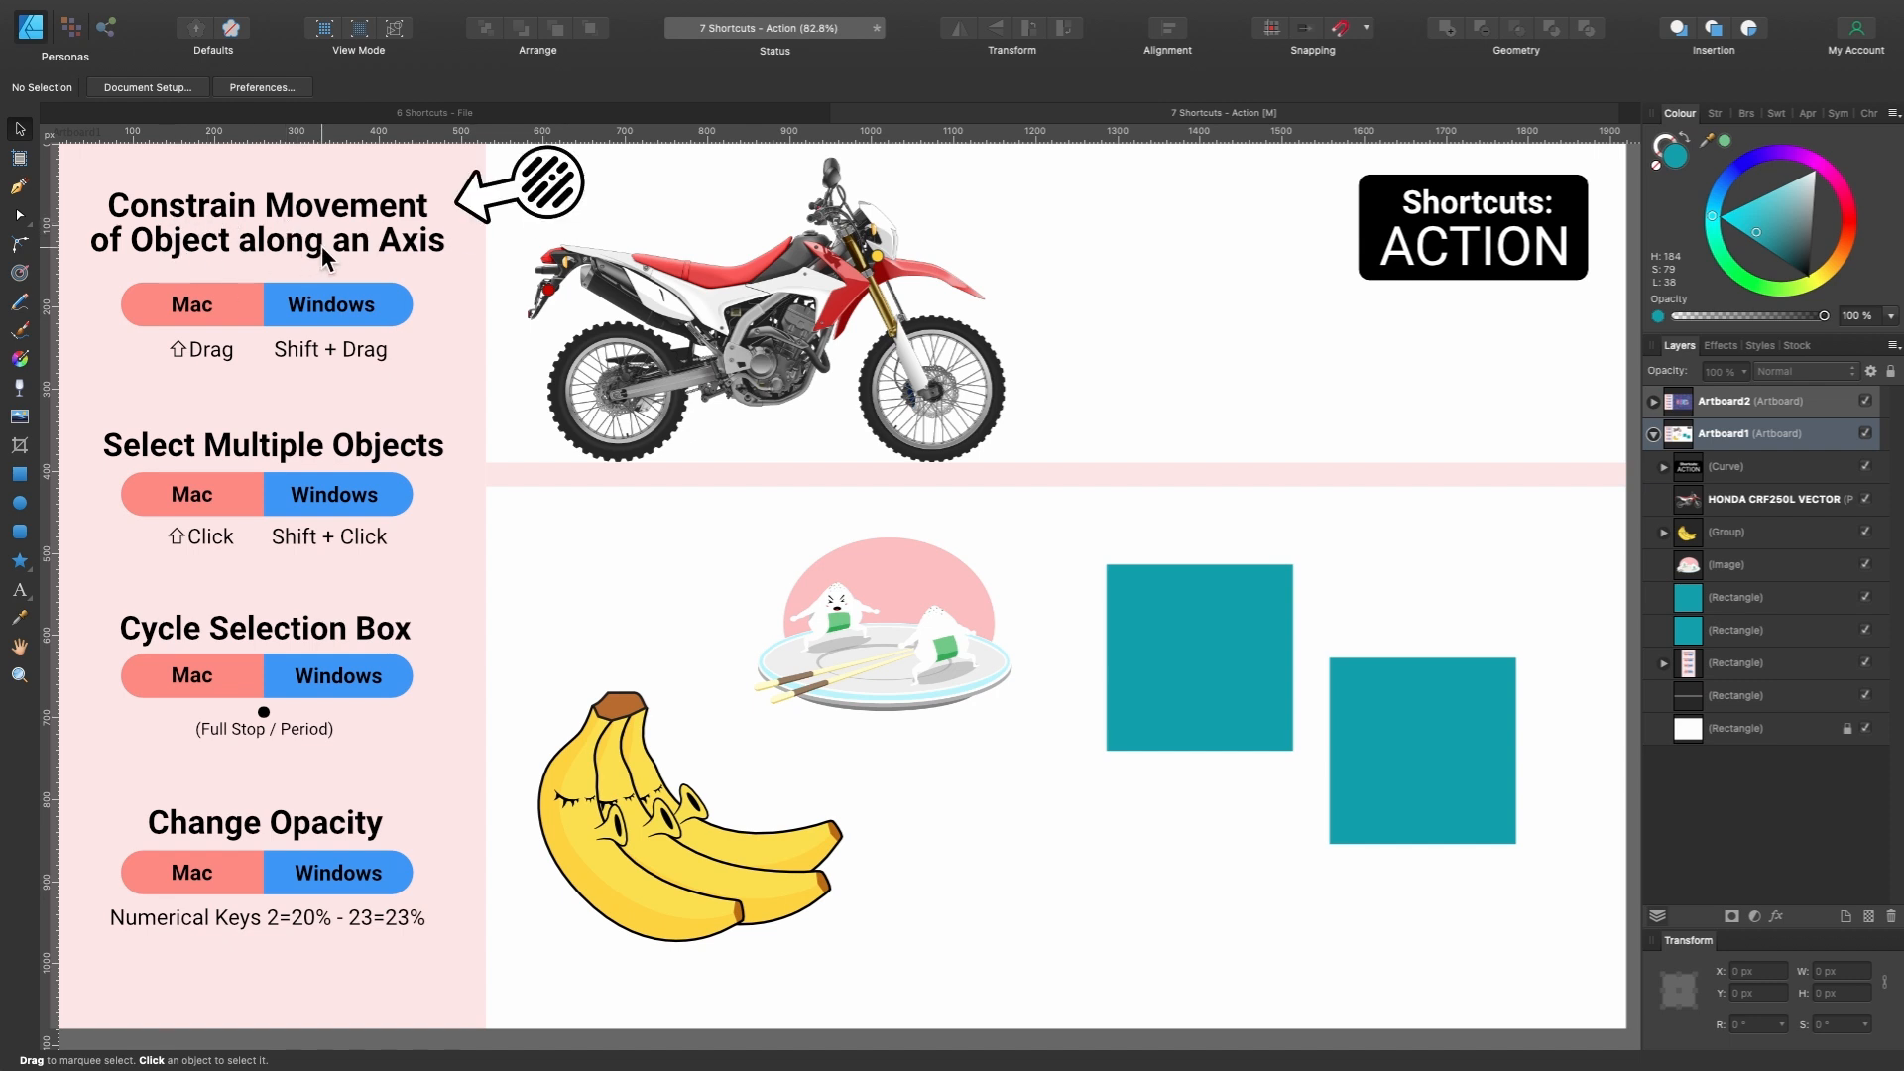
In 7 Shortcuts - Action, move the motorcycle image freely to about X 607, Y 22.5 px.
left_click(674, 285)
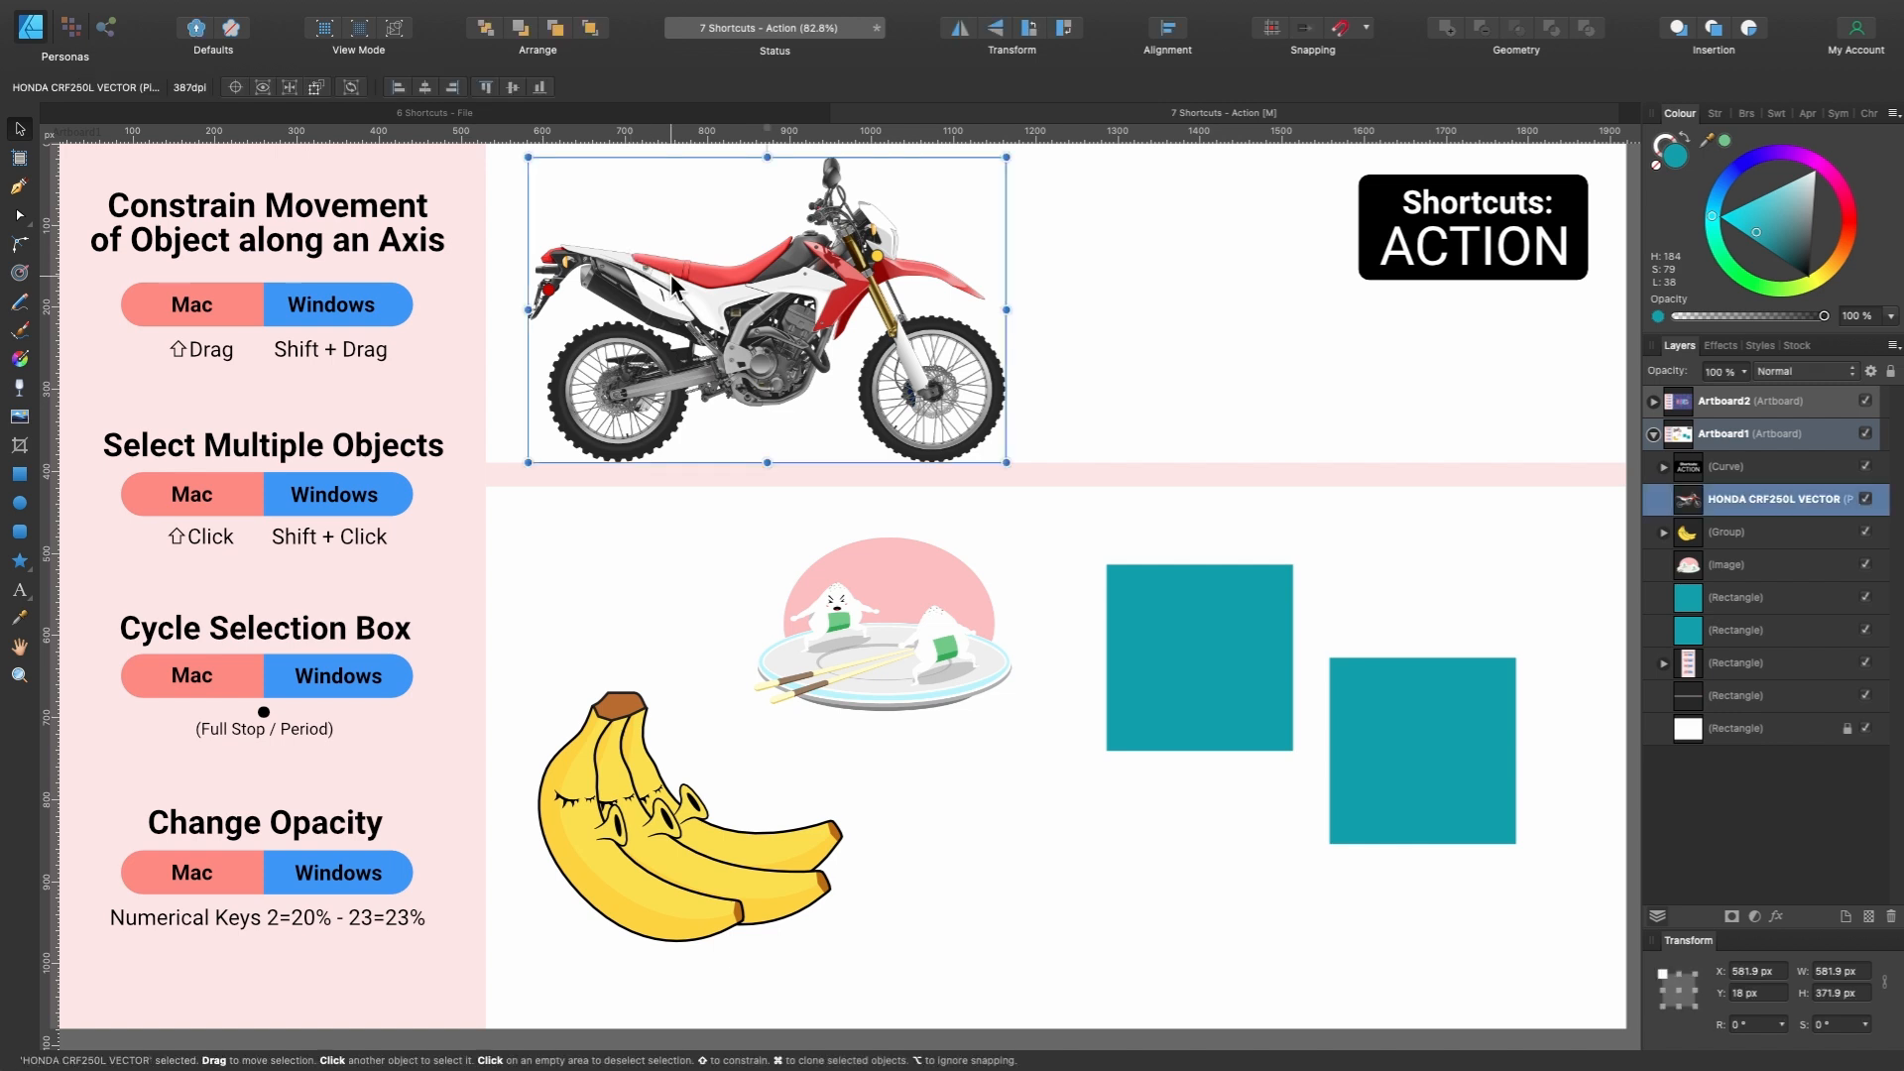
left_click_drag(674, 285, 710, 303)
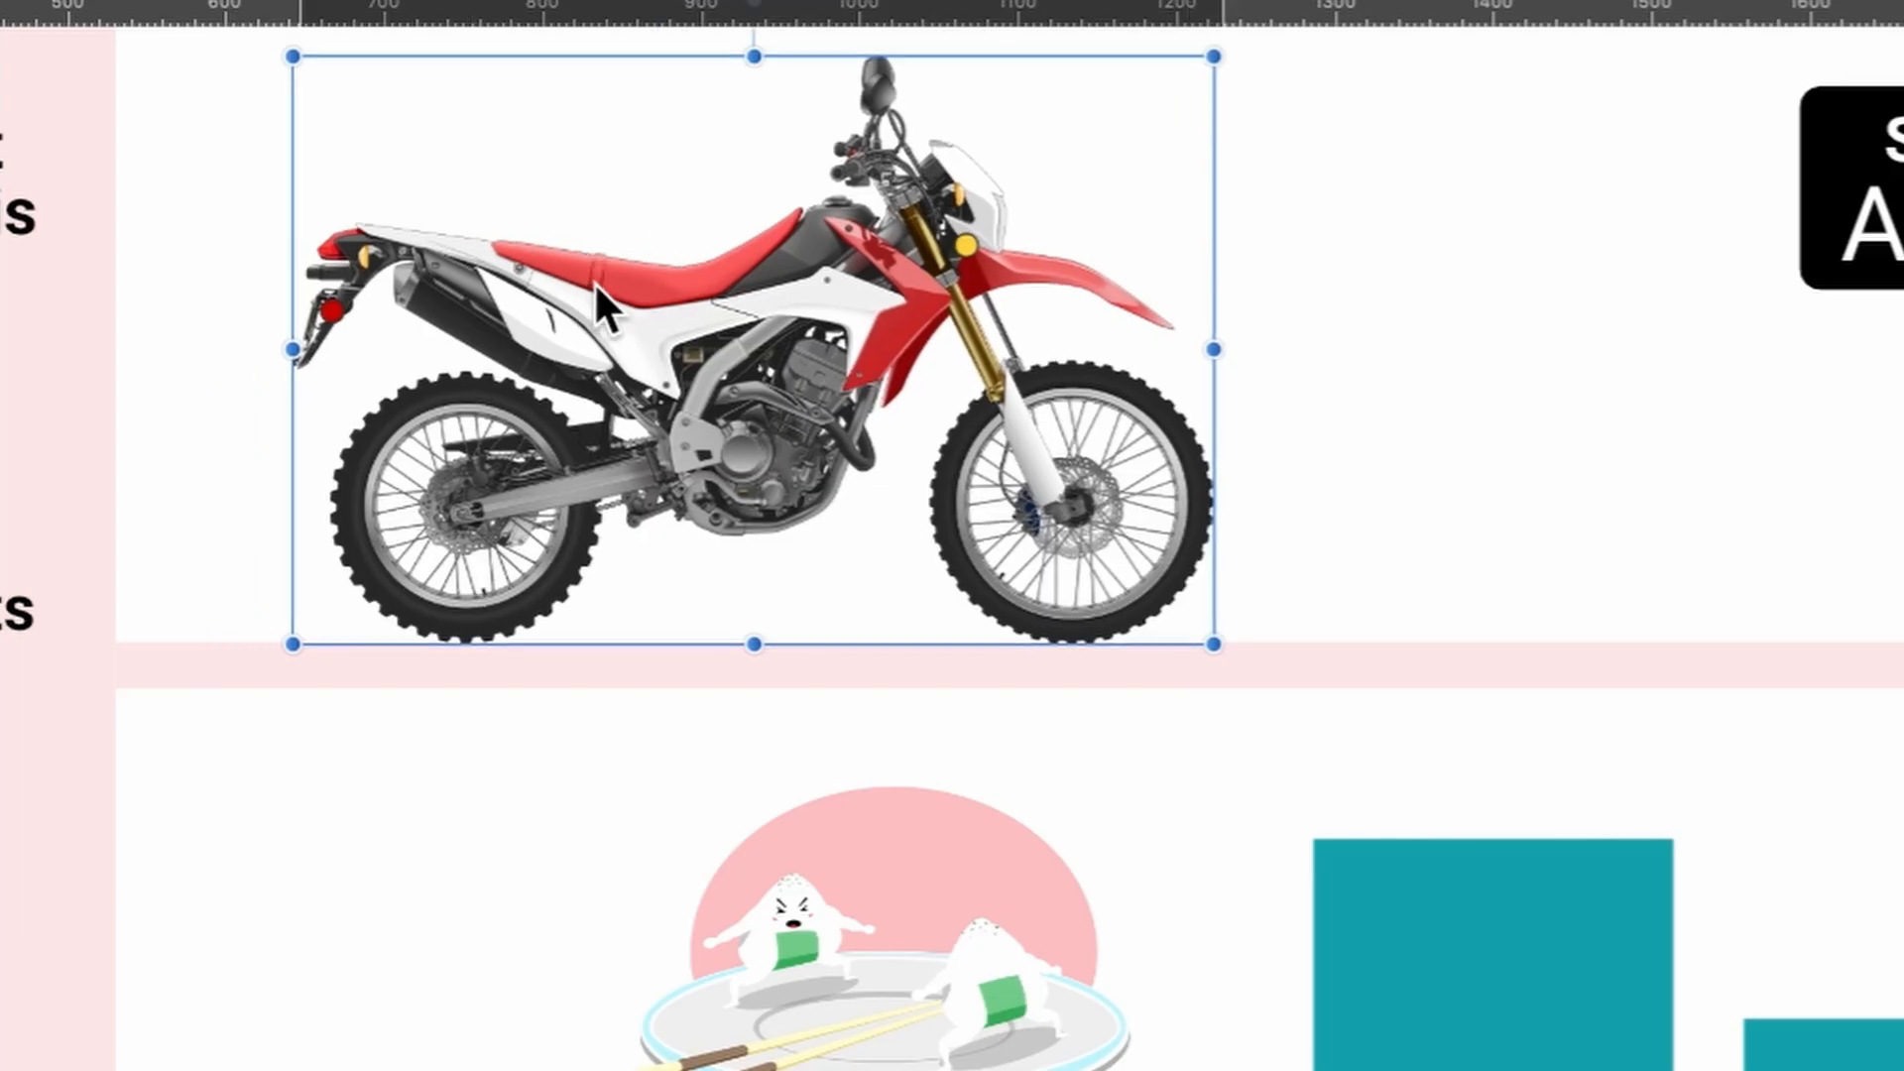
mouse_move(550, 330)
left_mouse_down()
mouse_move(430, 331)
mouse_move(796, 321)
mouse_move(517, 317)
left_mouse_up()
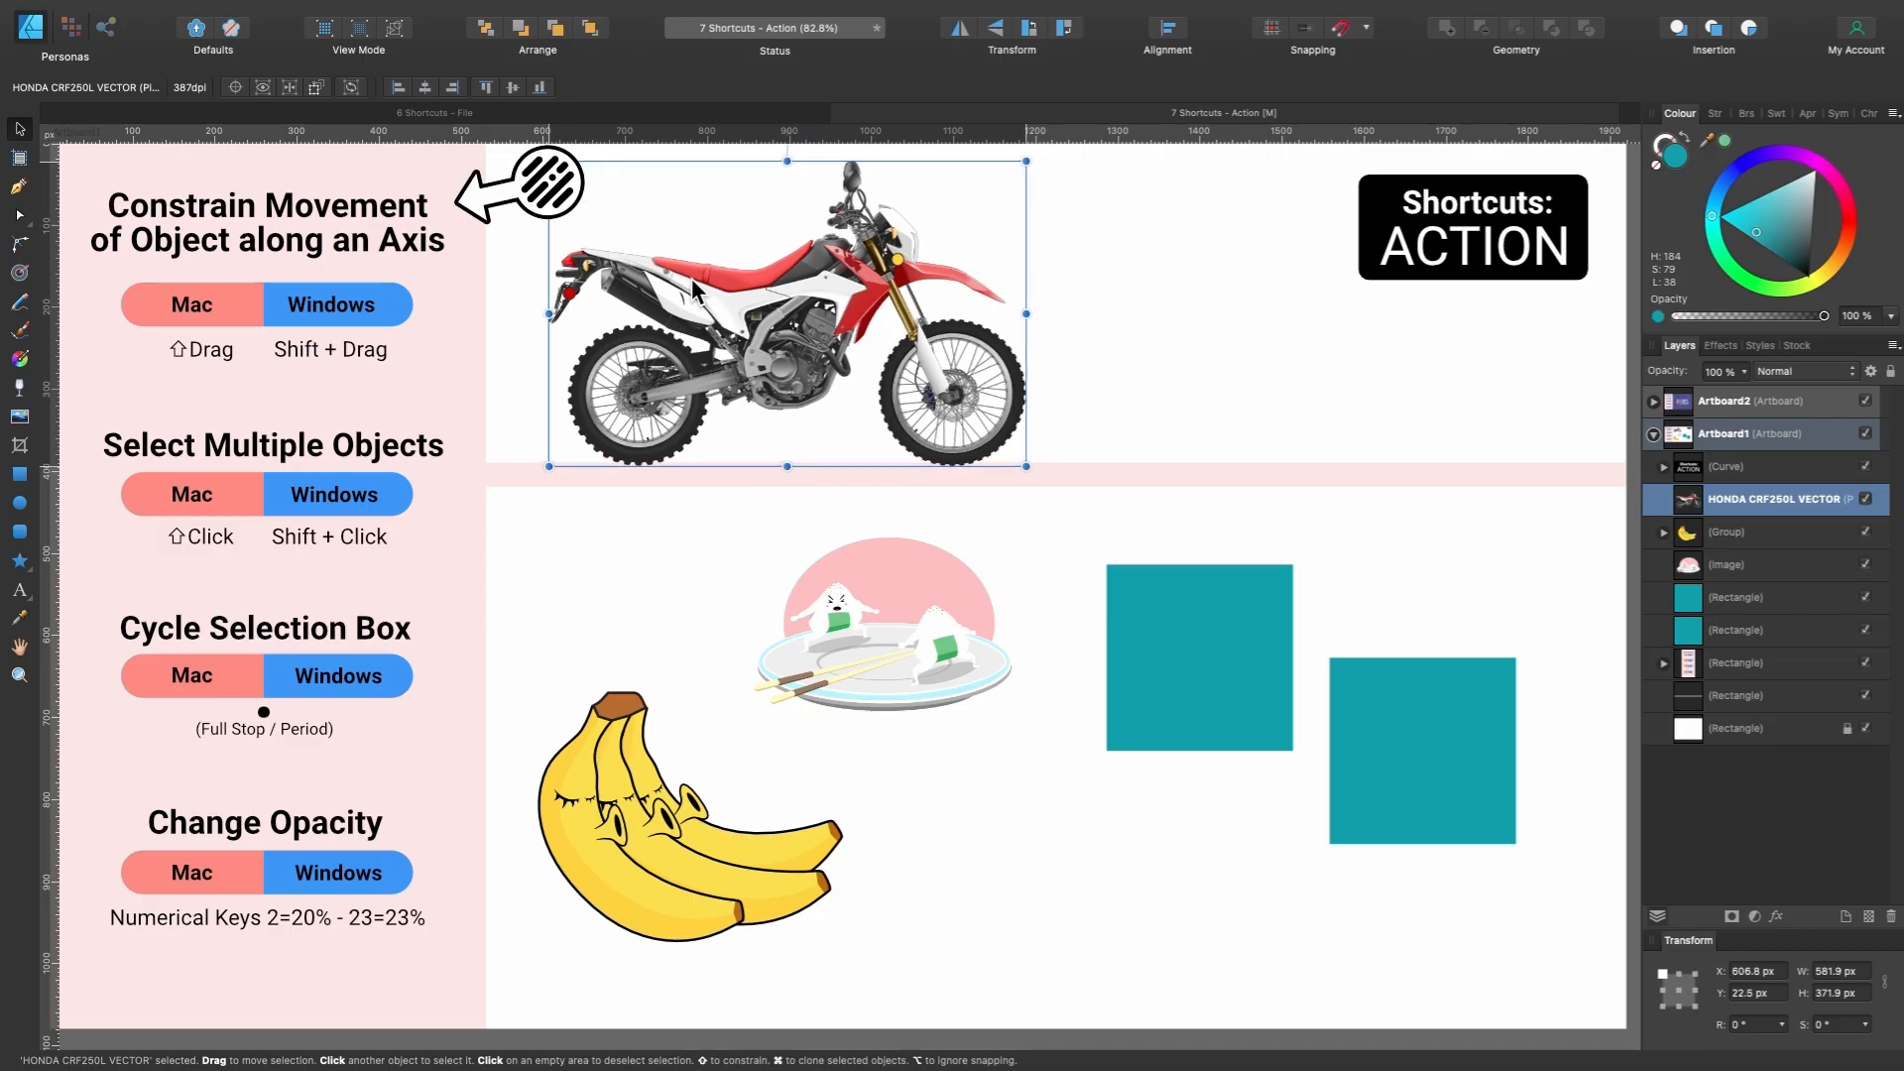
Move the motorcycle along the horizontal axis only, out to about X 1275 px and back to about X 573 px.
left_click_drag(697, 290, 1154, 275)
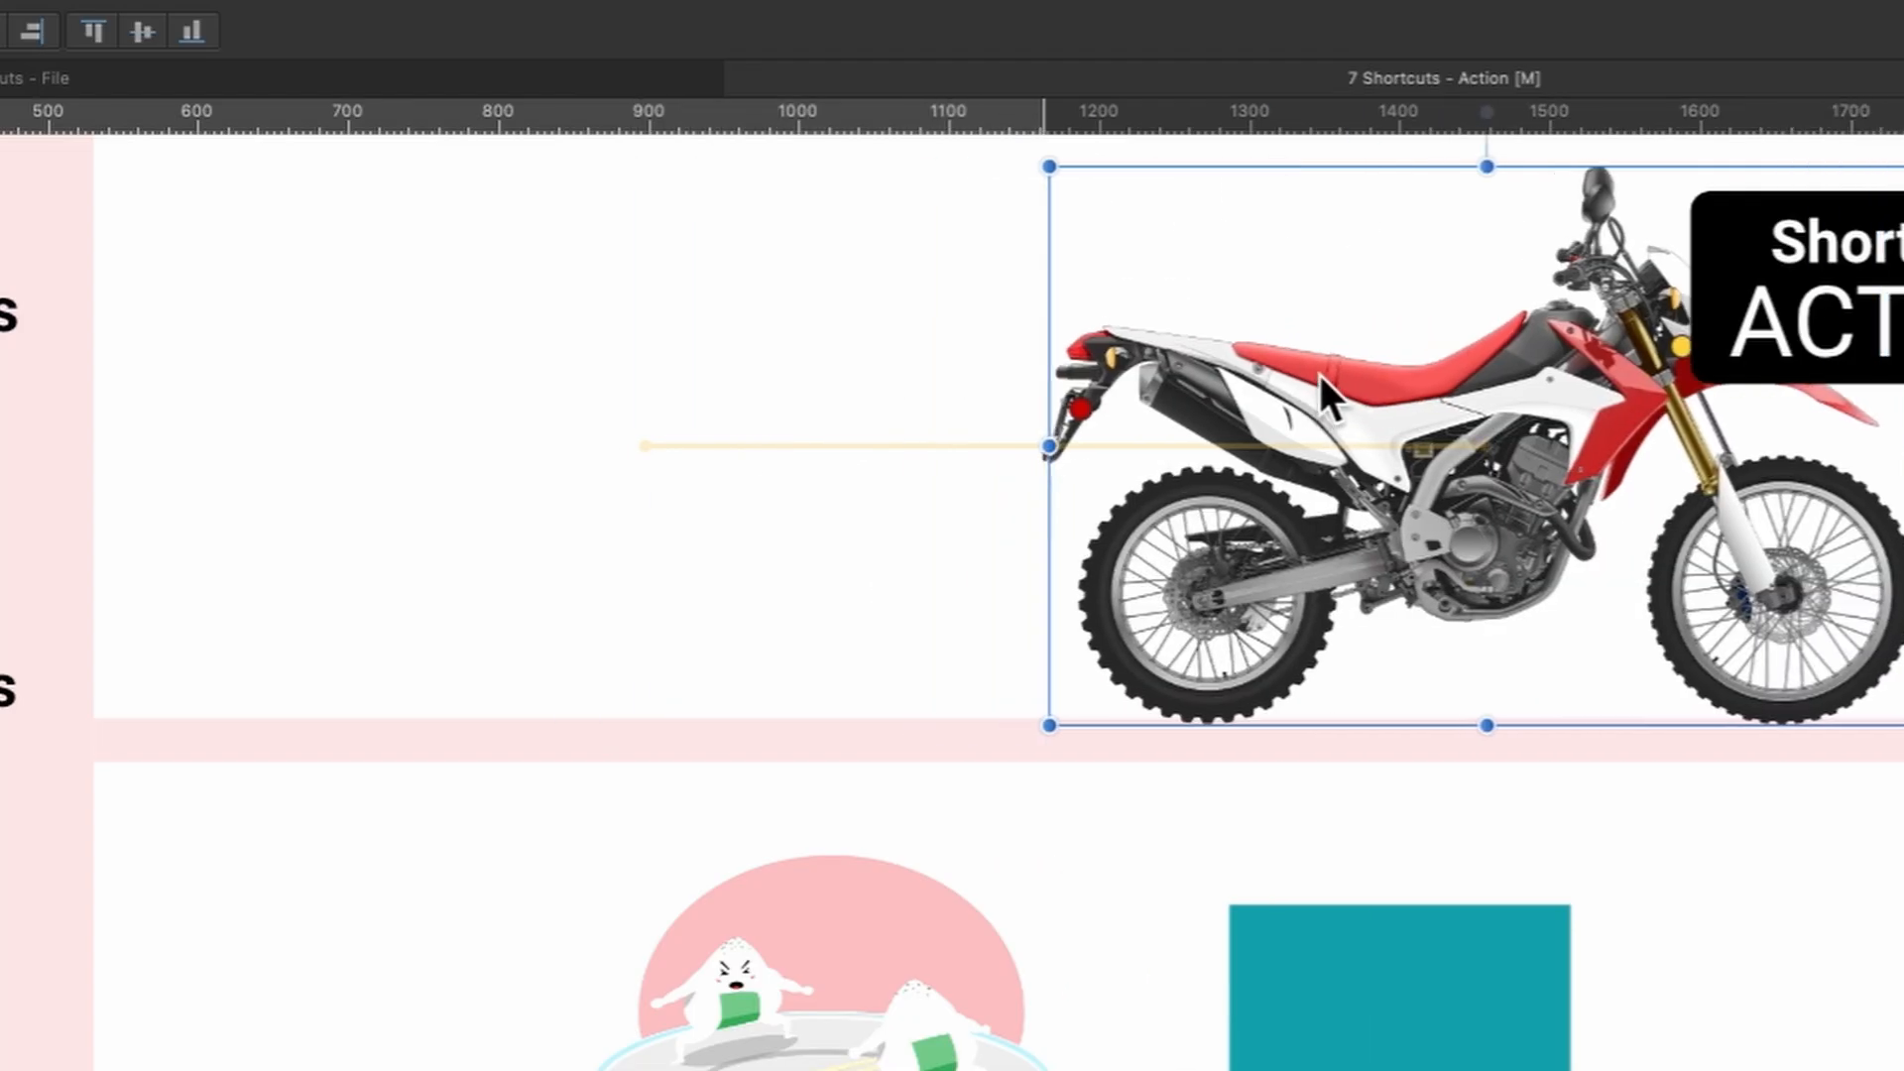
left_click_drag(1321, 377, 1475, 377)
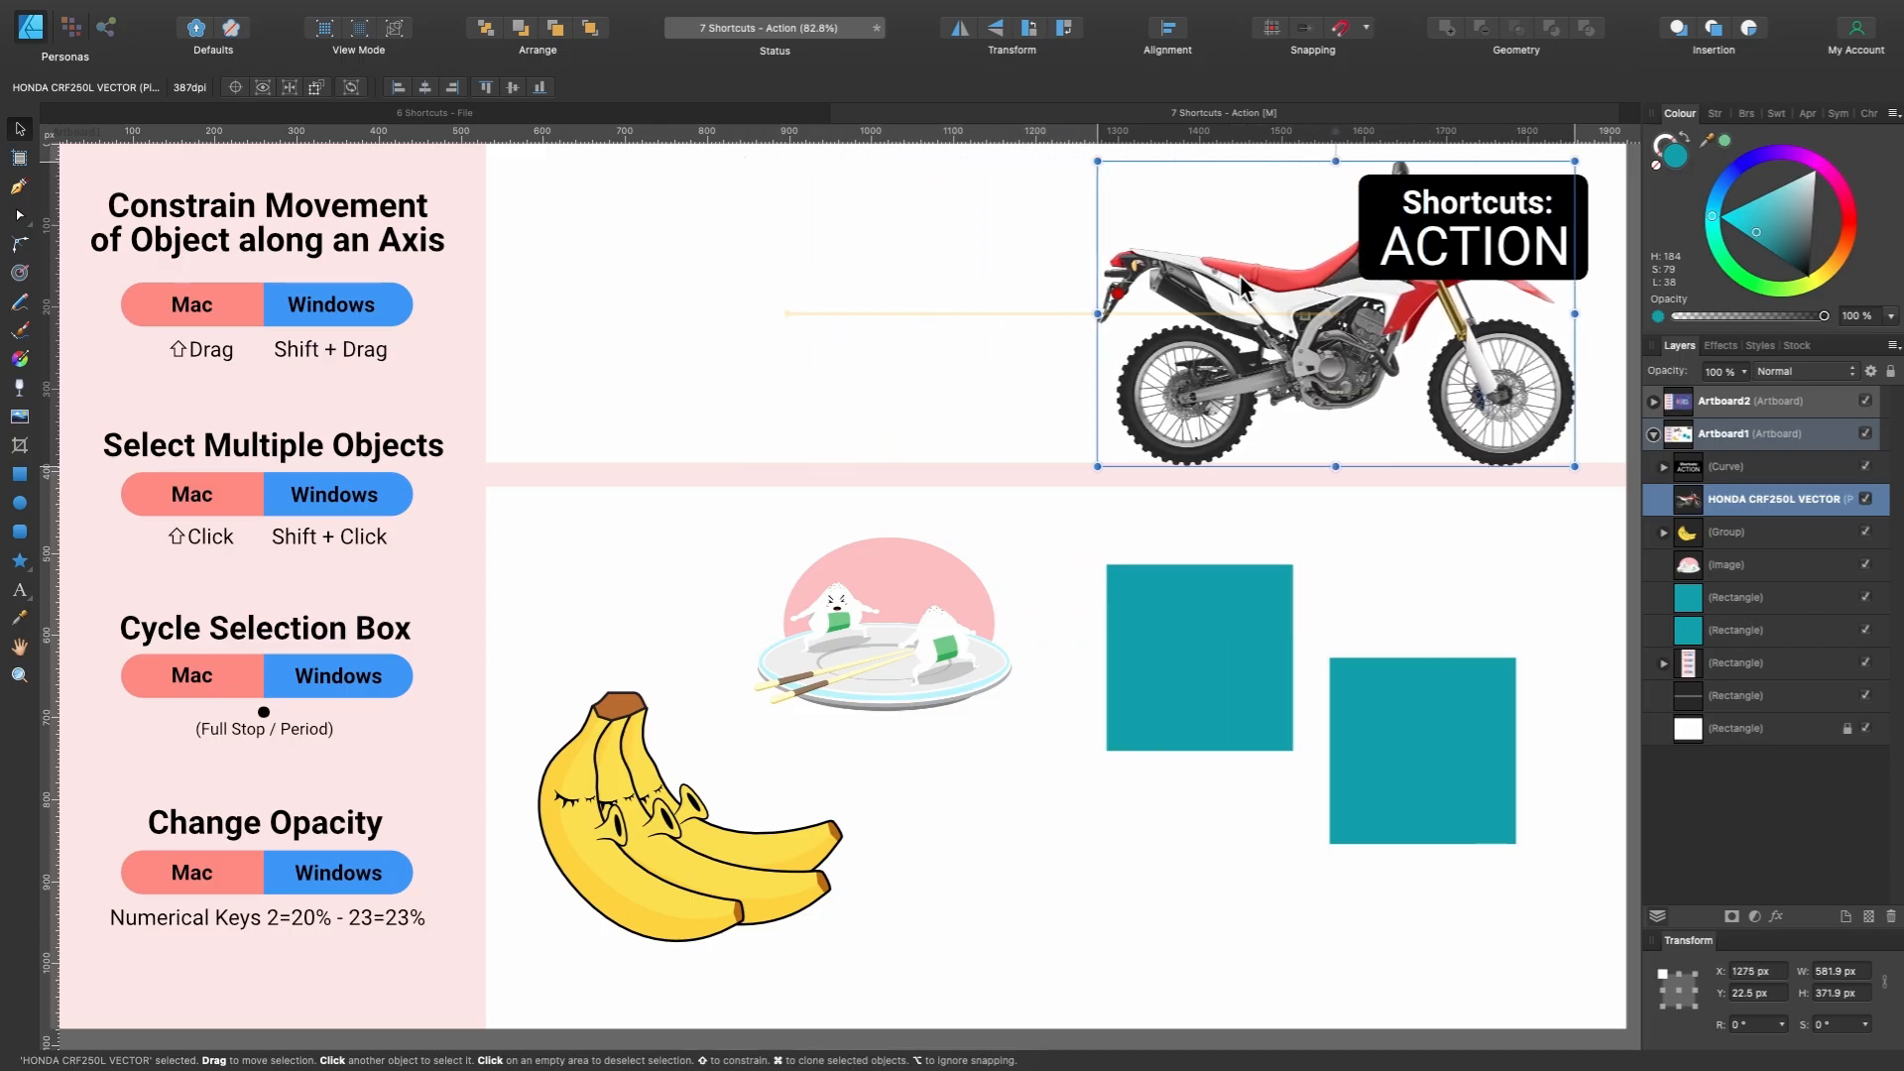
left_click_drag(1242, 279, 667, 286)
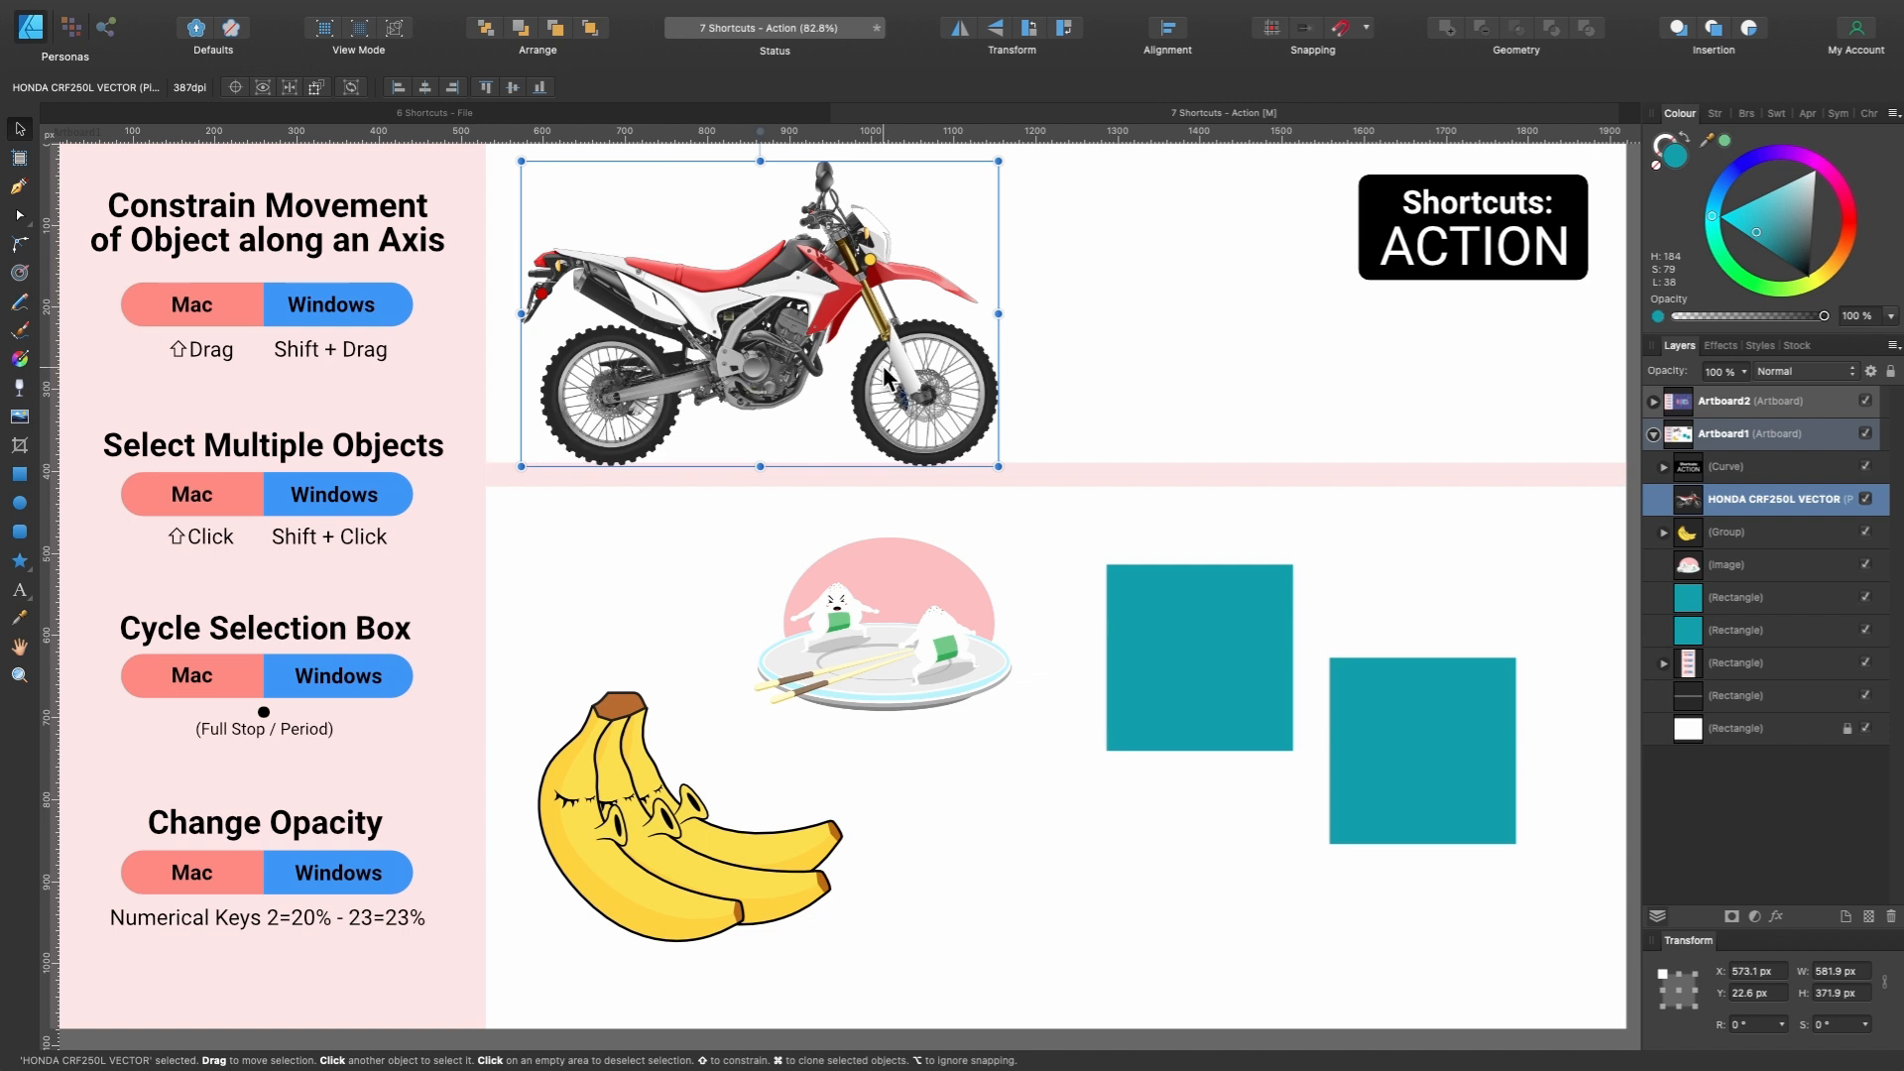
Add the rice ball image and the banana group to the motorcycle selection and move the three objects together.
left_click(914, 599, "shift")
left_click(716, 869, "shift")
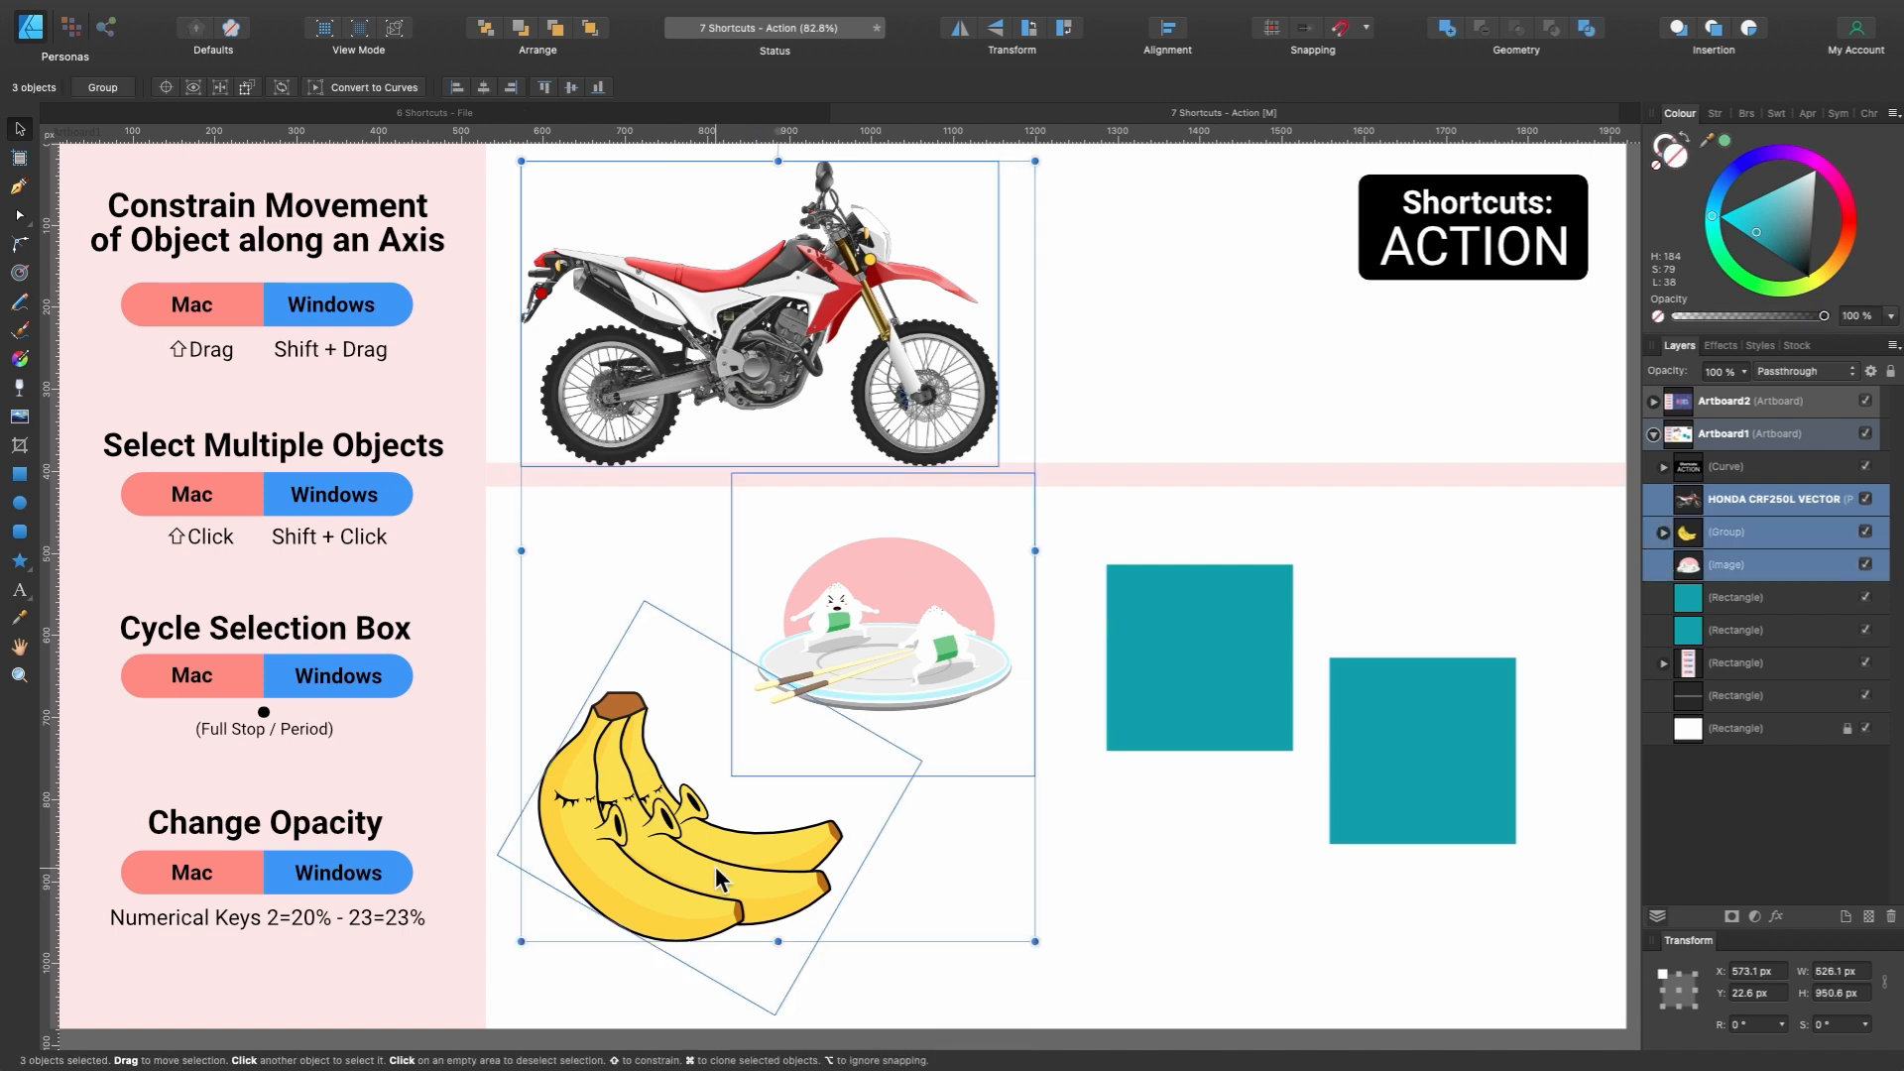
left_click_drag(921, 625, 806, 595)
Move the banana group slightly down and left, and the rice ball image above it to about X 586, Y 407 px.
left_click(933, 621)
left_click_drag(754, 835, 703, 889)
left_click_drag(801, 601, 716, 634)
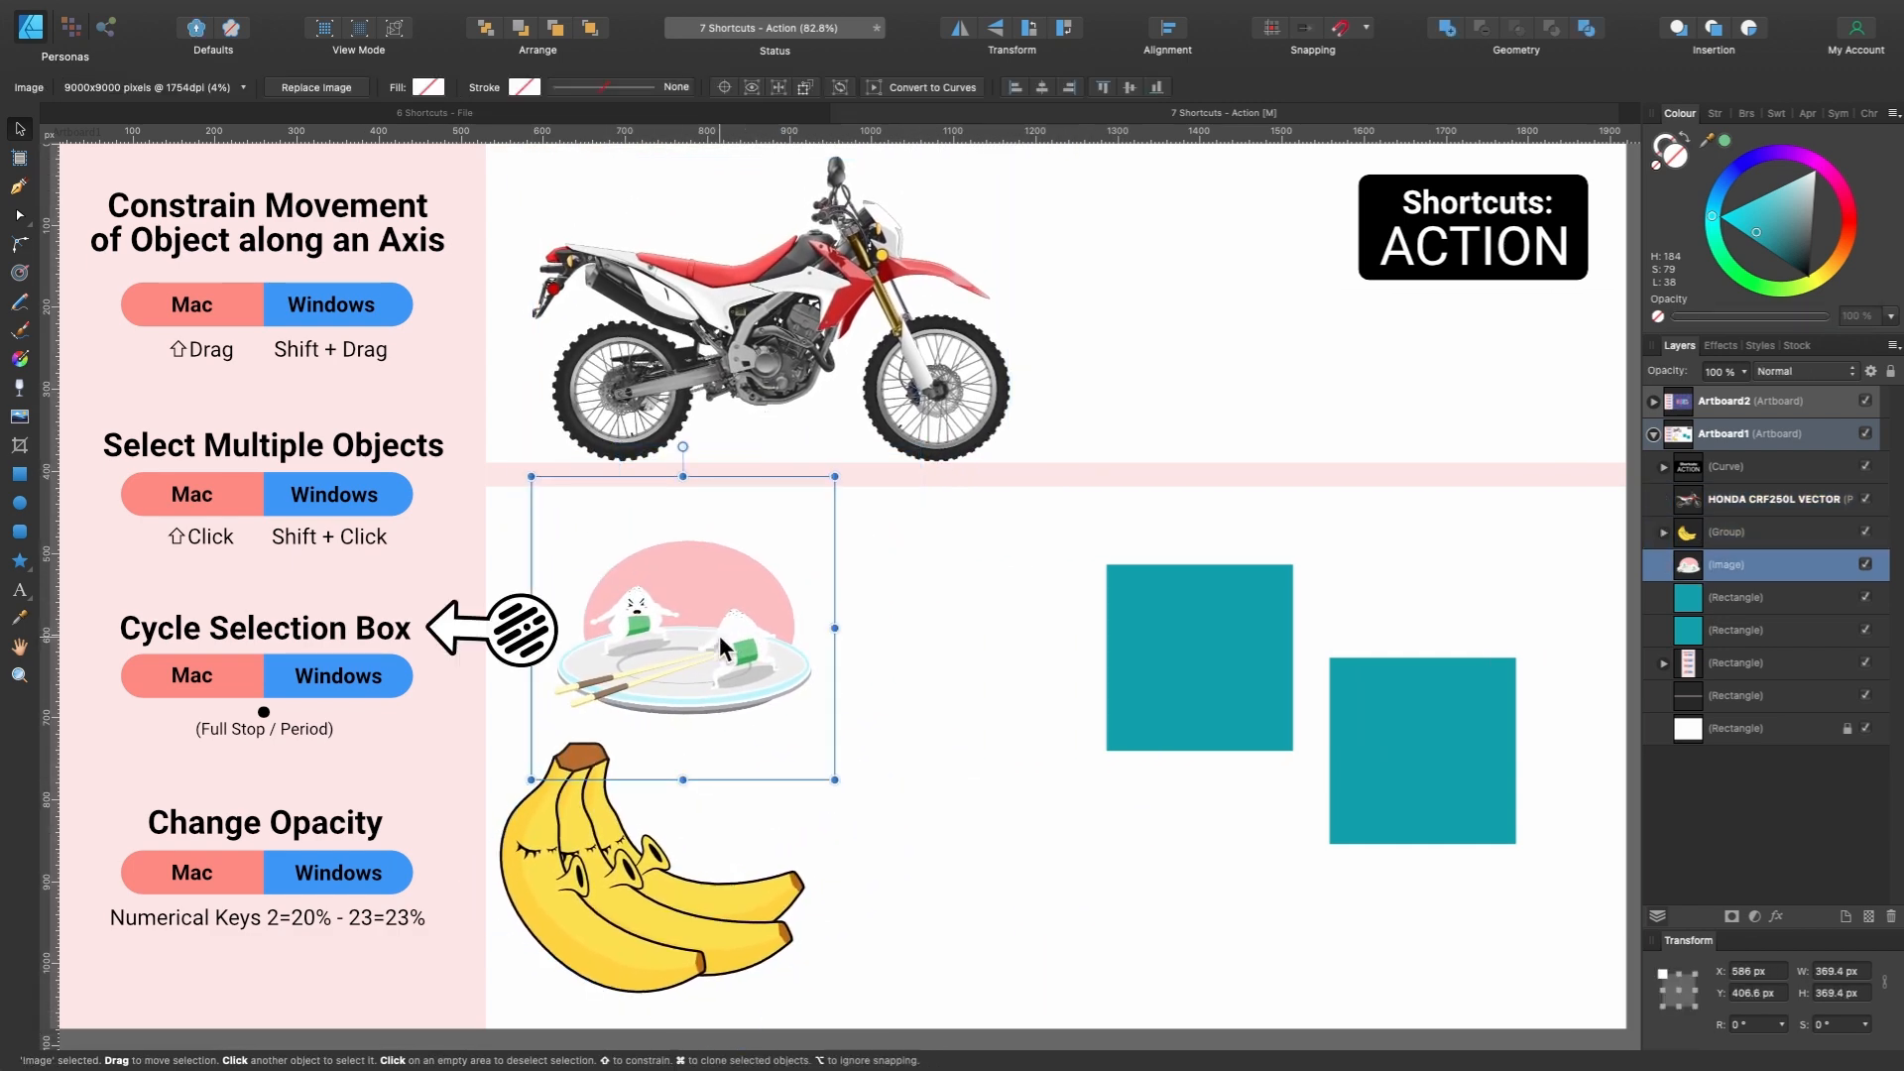
Move the first teal square slightly up and left, and the second one to about X 1526, Y 602 px.
left_click_drag(1230, 595, 1177, 578)
left_click_drag(1405, 689, 1386, 733)
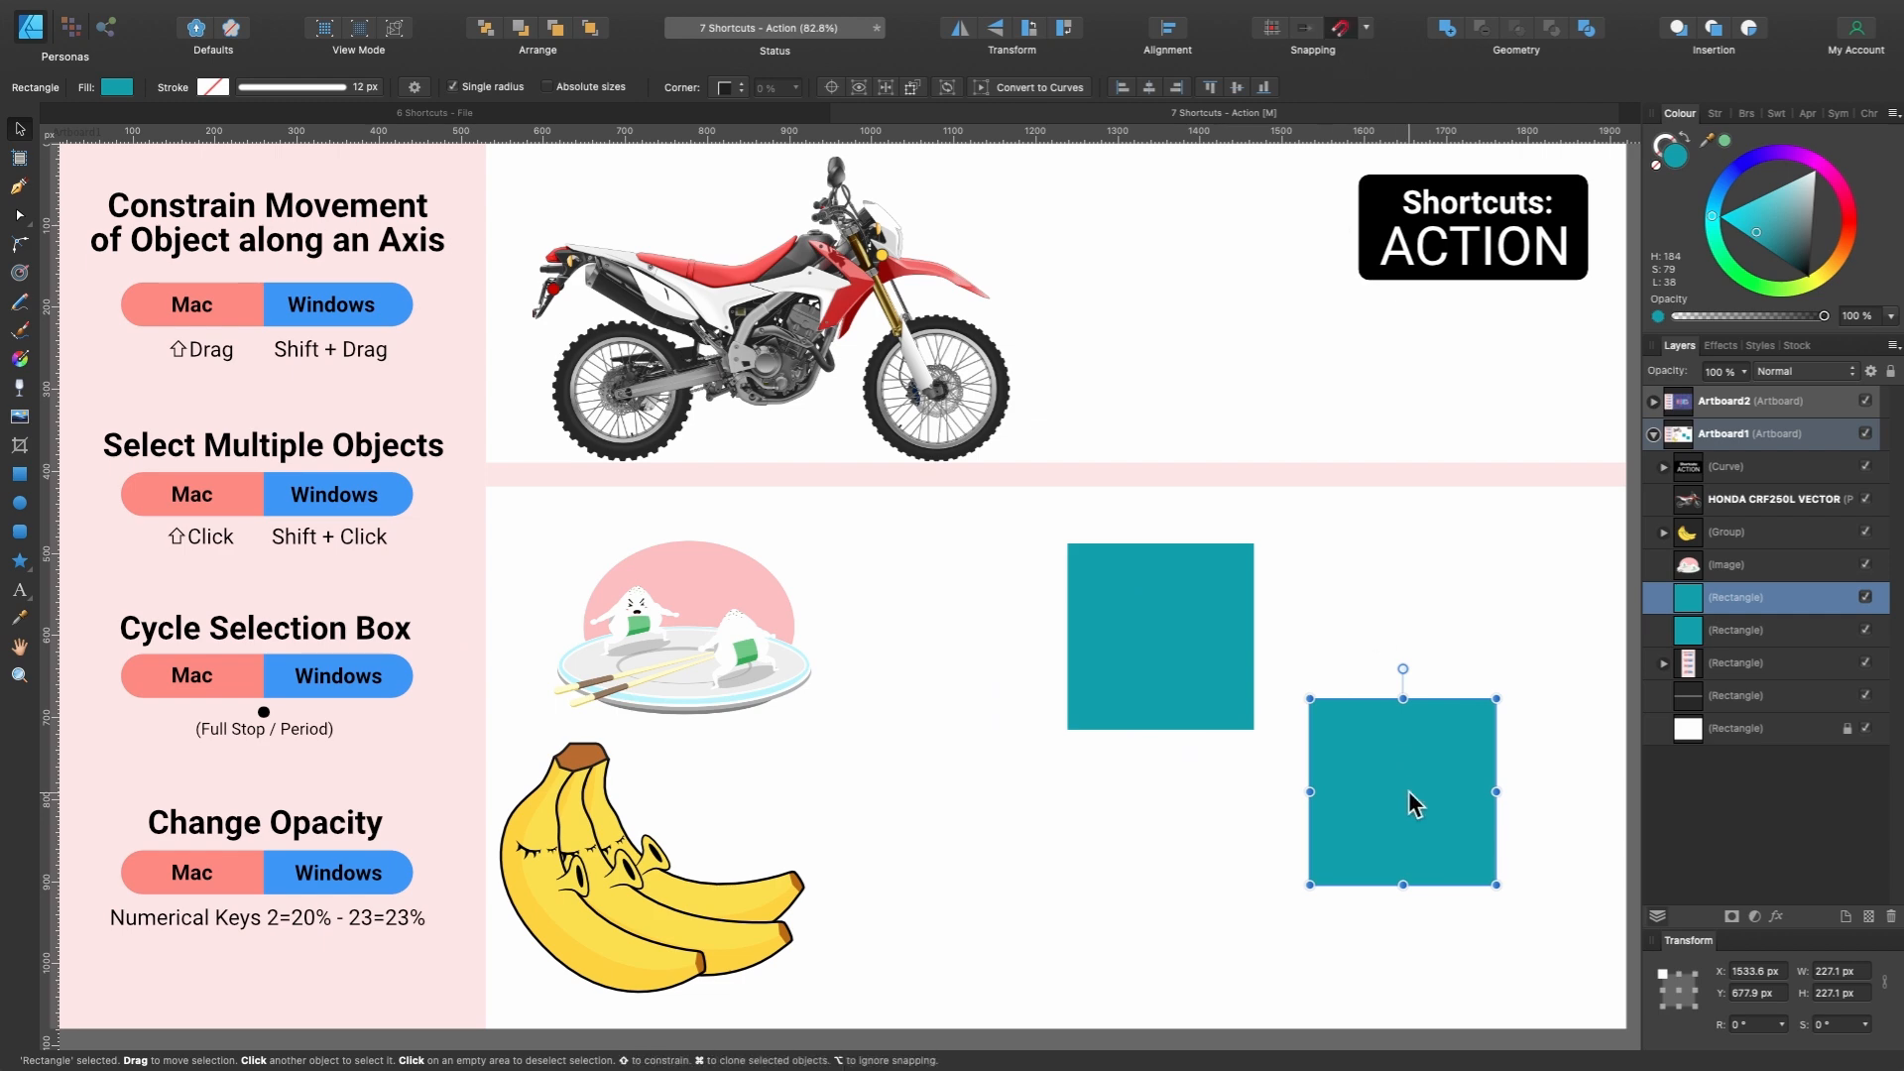
left_click_drag(1409, 791, 1405, 728)
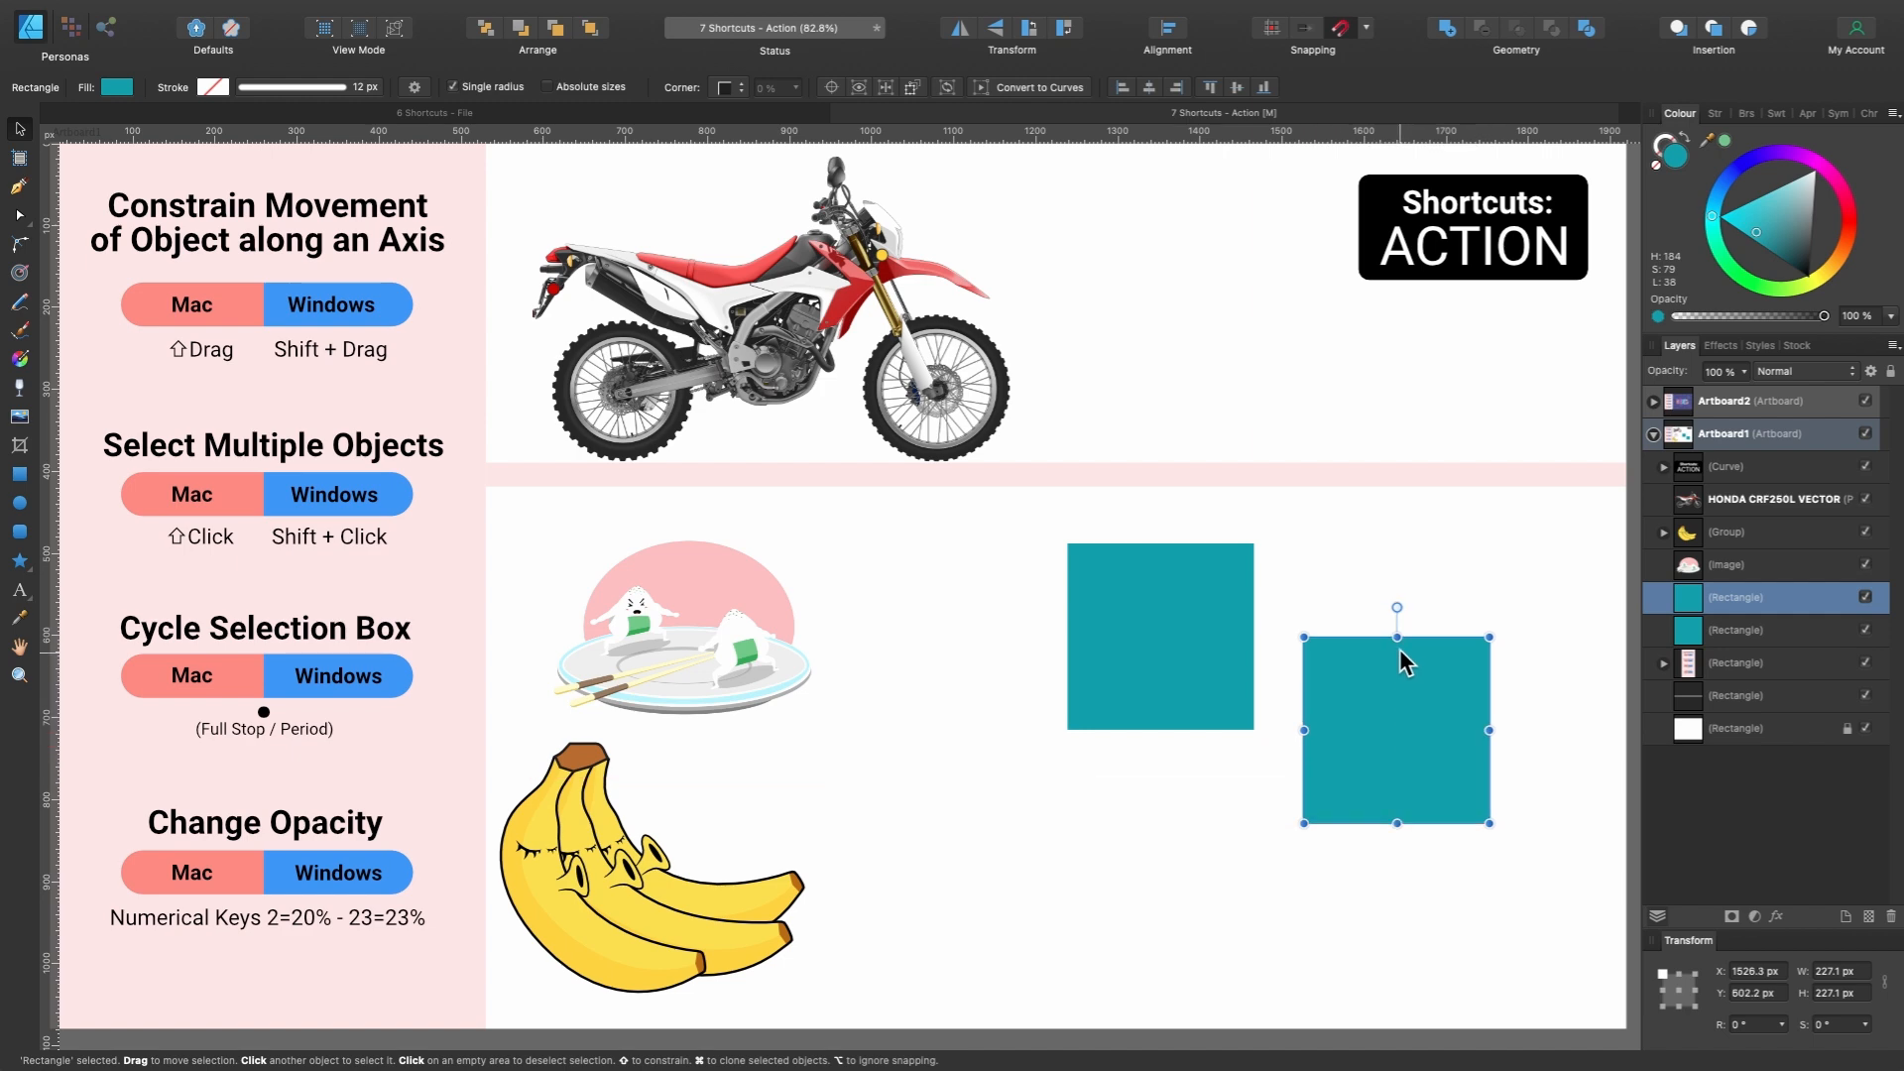
Shear the second teal square horizontally to about -22.7° and move it to about X 1590, Y 619 px.
left_click_drag(1399, 625, 1480, 625)
left_click_drag(1485, 734, 1412, 734)
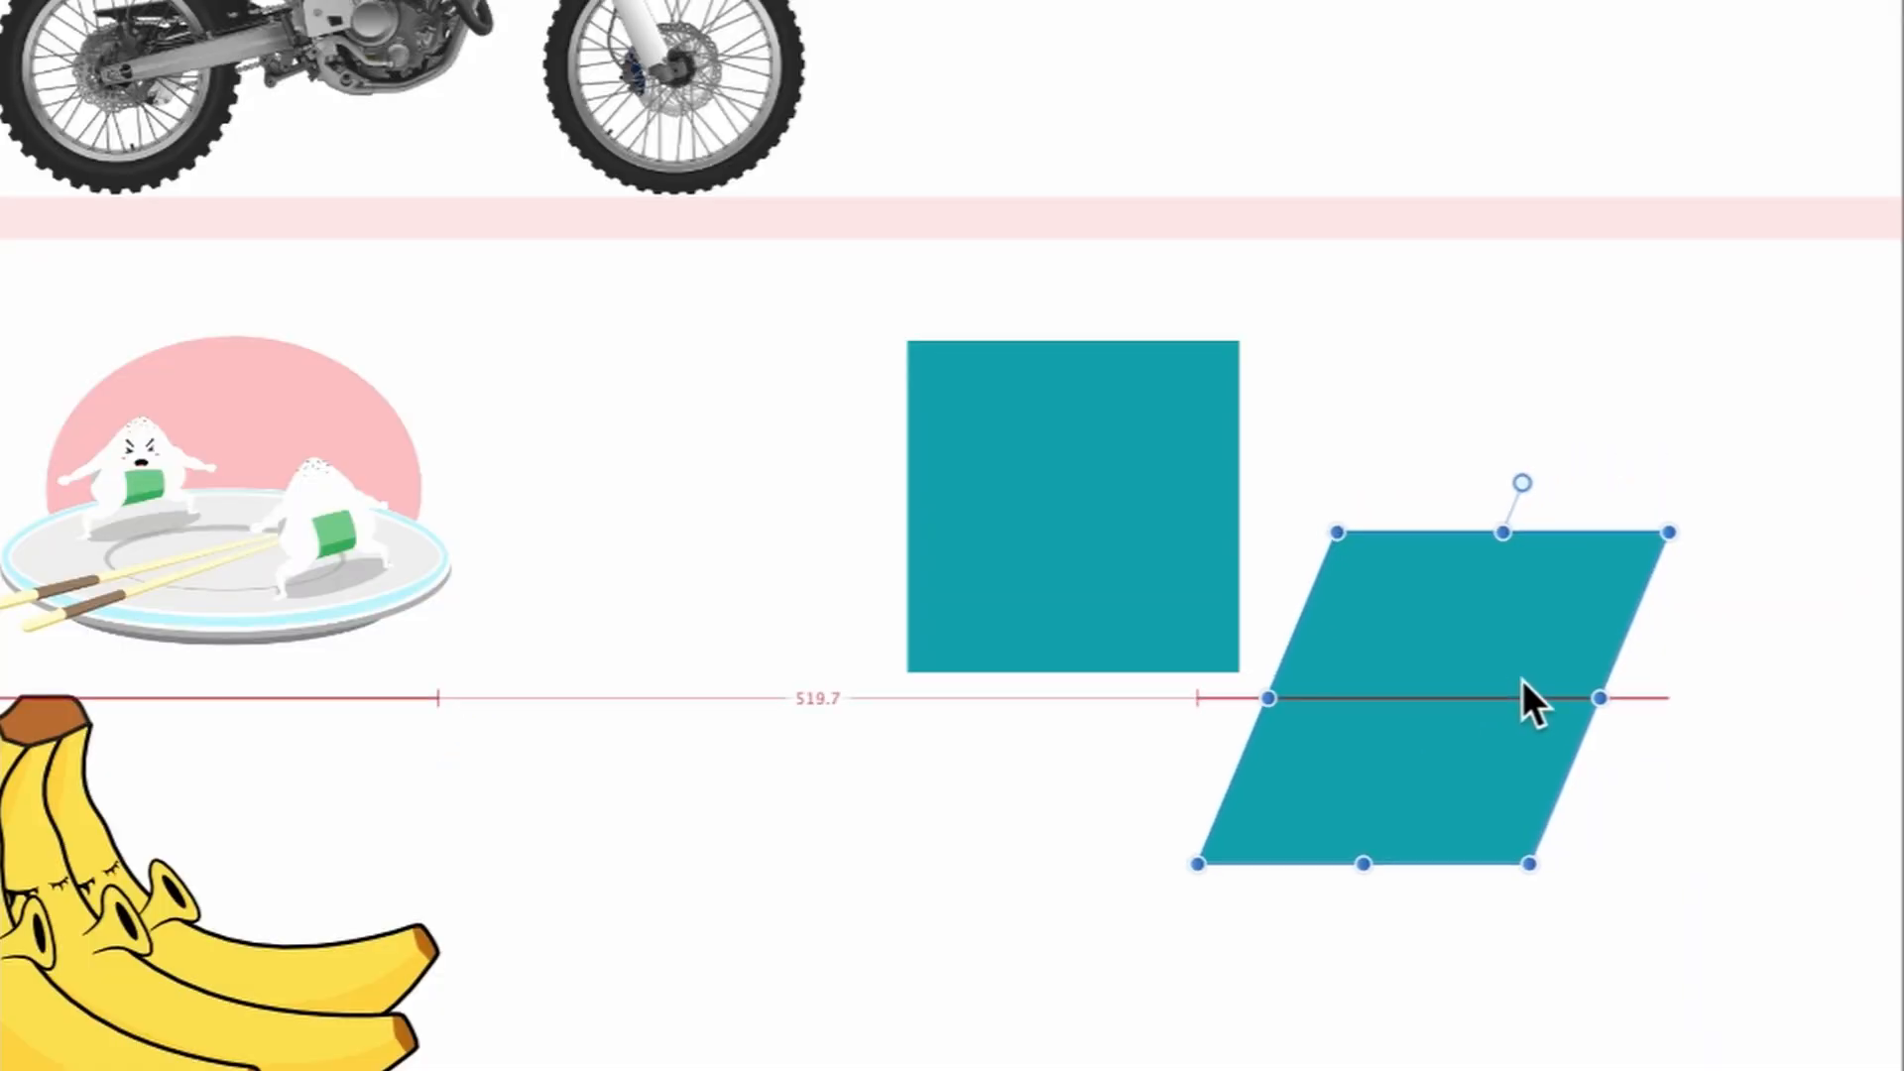
left_click_drag(1522, 680, 1579, 702)
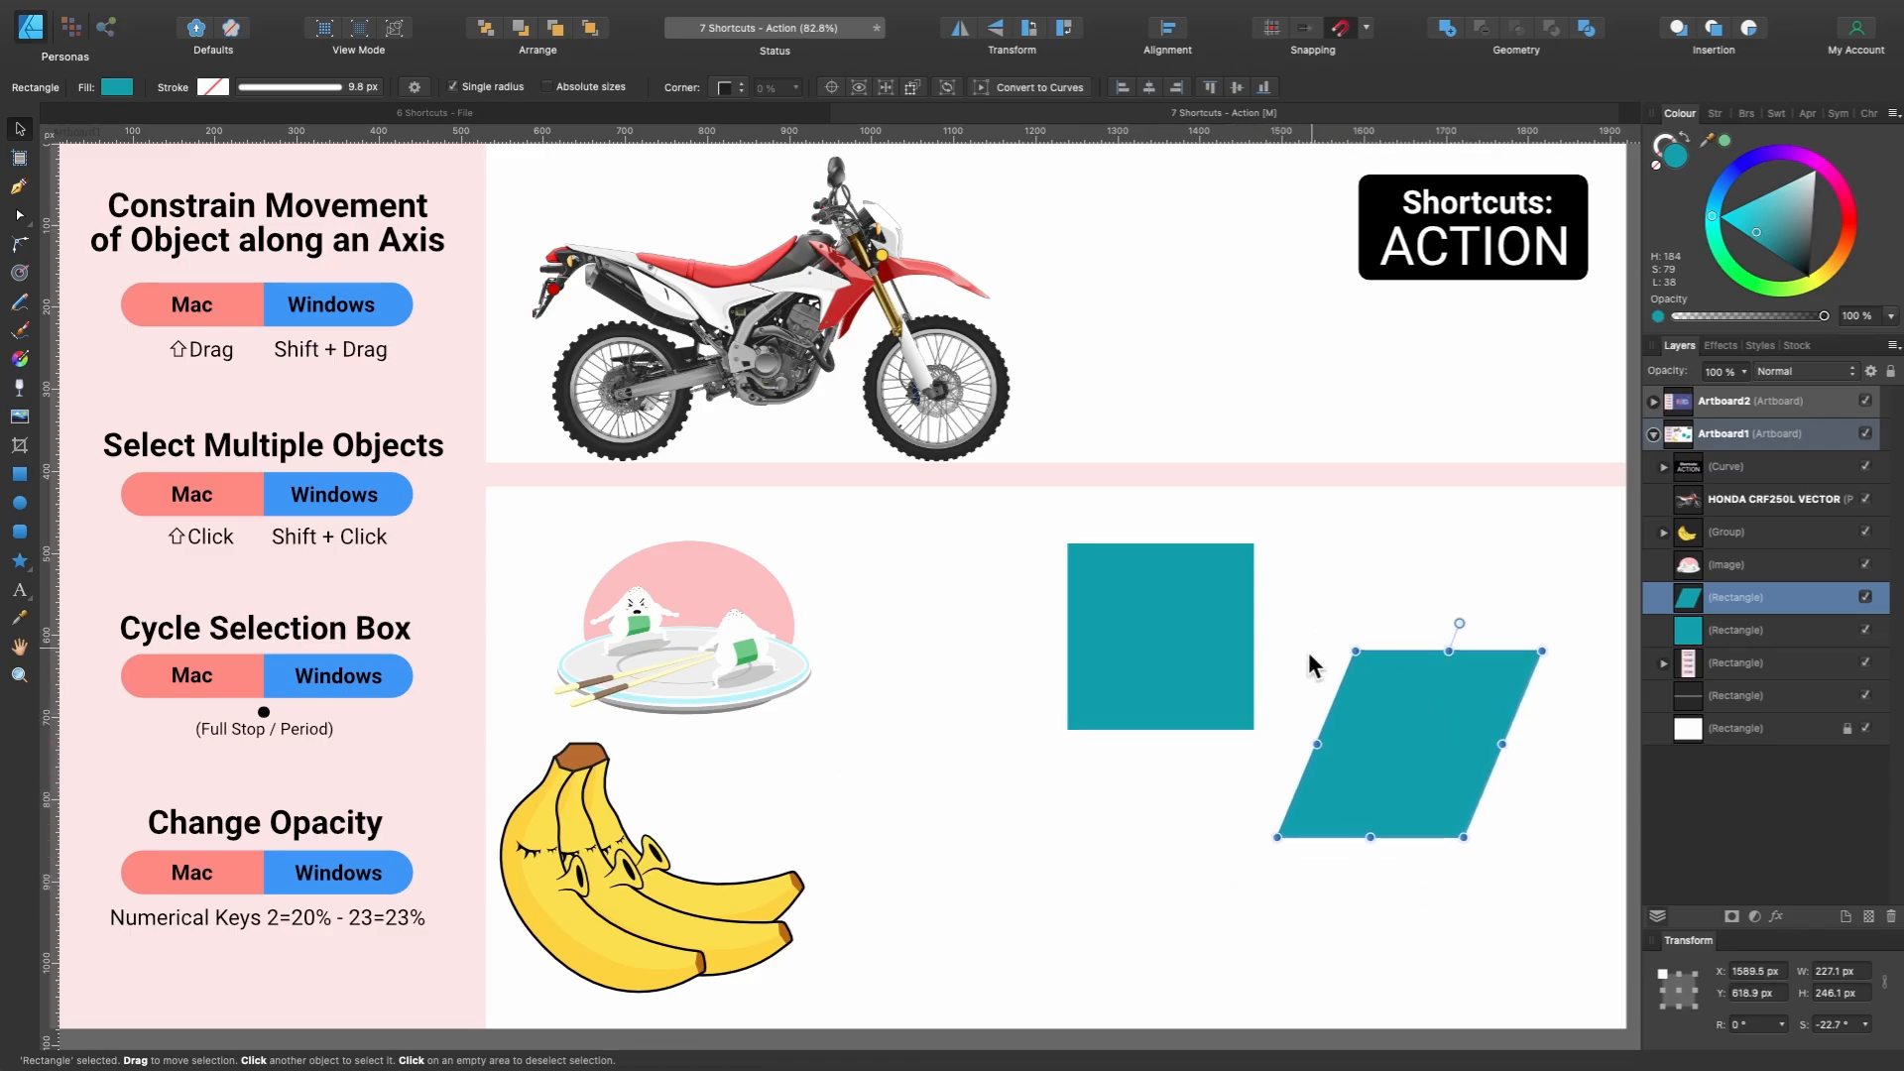
Reposition the teal parallelogram with its selection box cycled to regular bounds, placing its left edge in line with the square's right edge at about X 1466.5 px.
left_click_drag(1438, 761, 1466, 772)
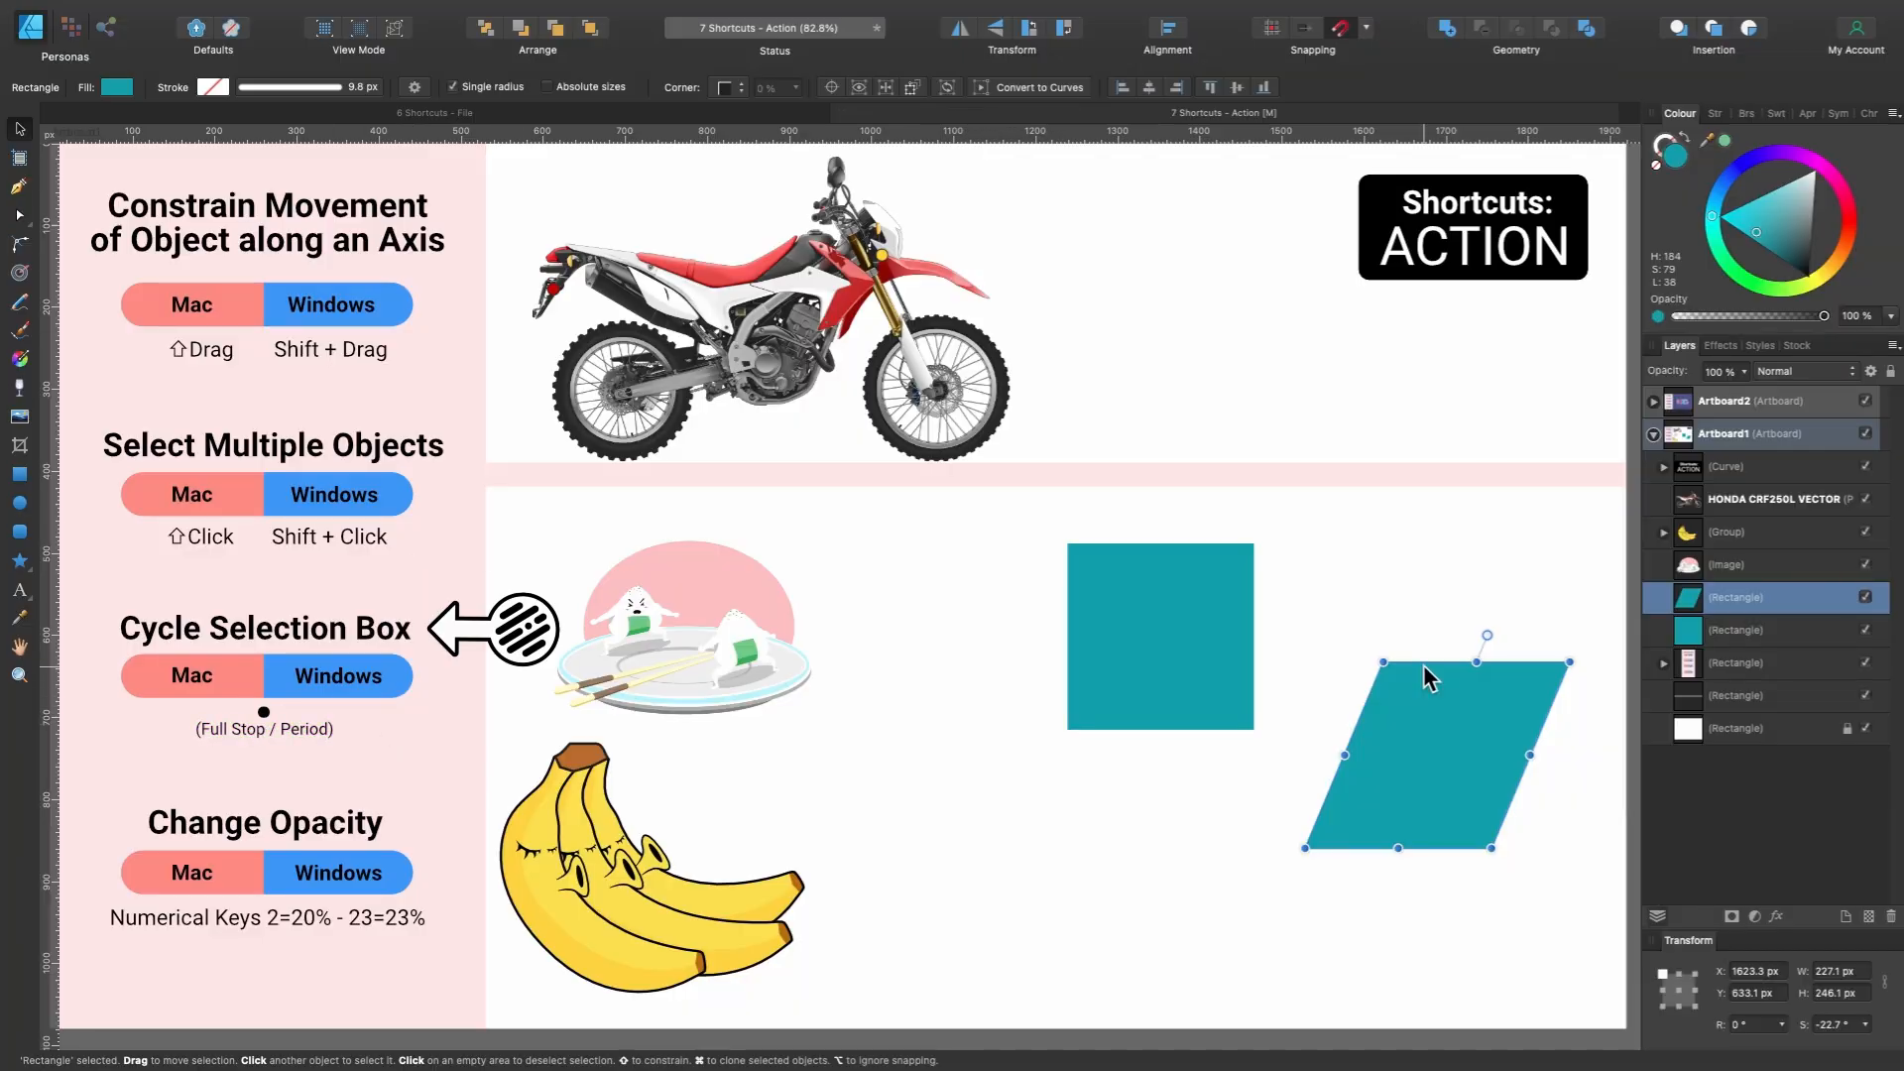
key("period")
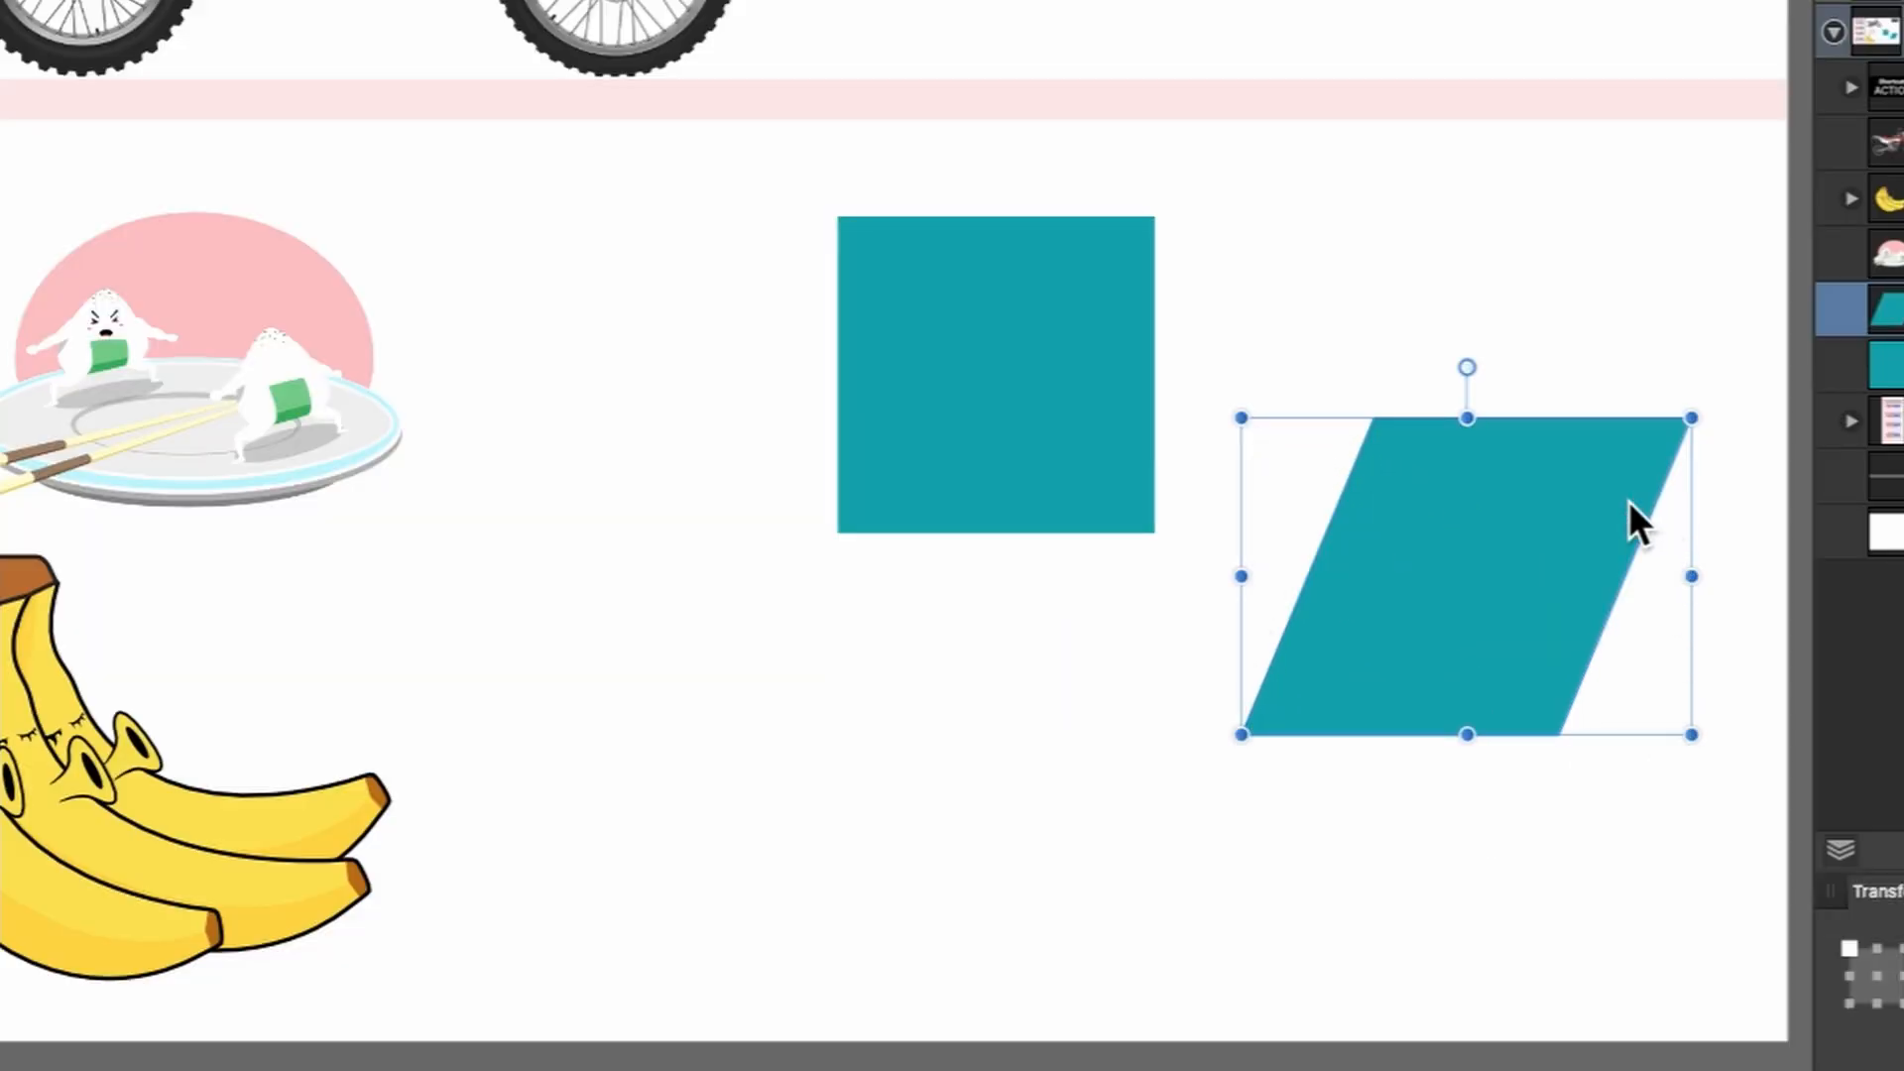
left_click_drag(1360, 563, 1282, 562)
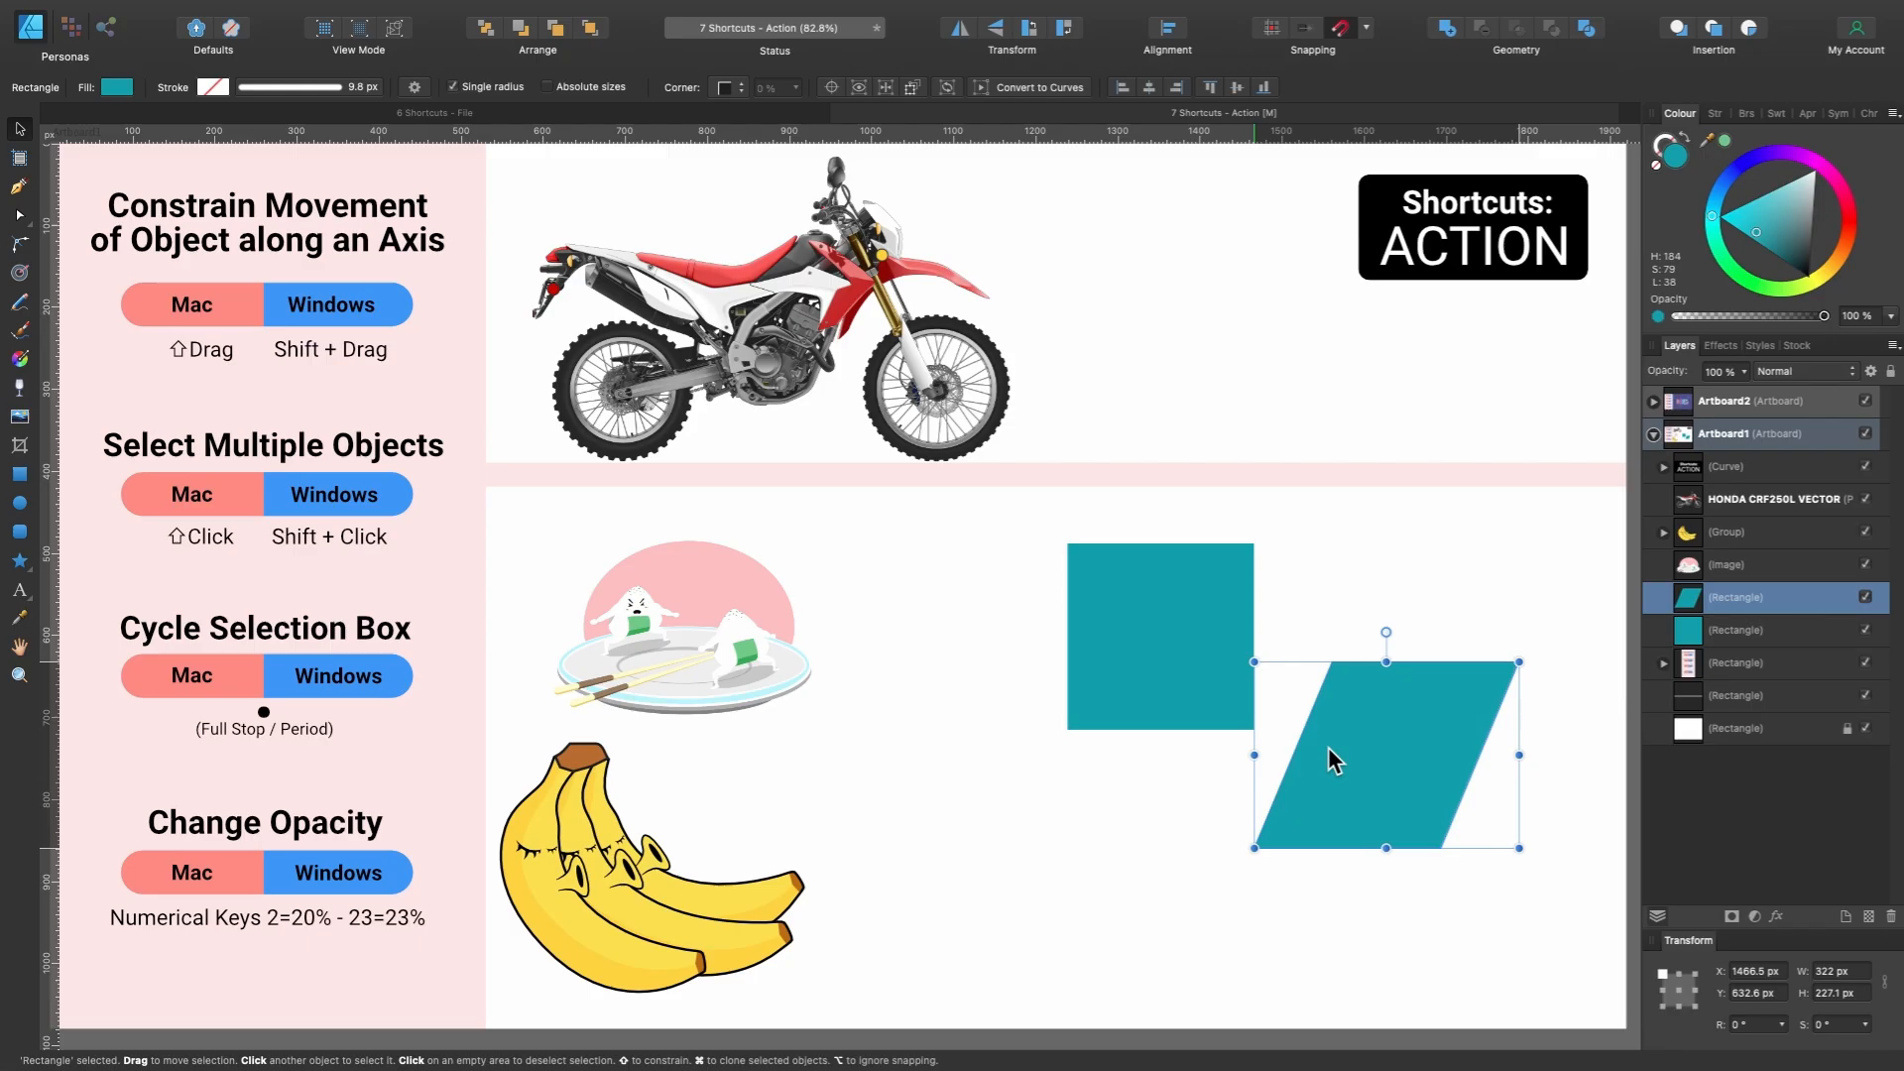
Duplicate the teal parallelogram, flip the copy horizontally and move it to about X 997, Y 726 px.
key("super+j")
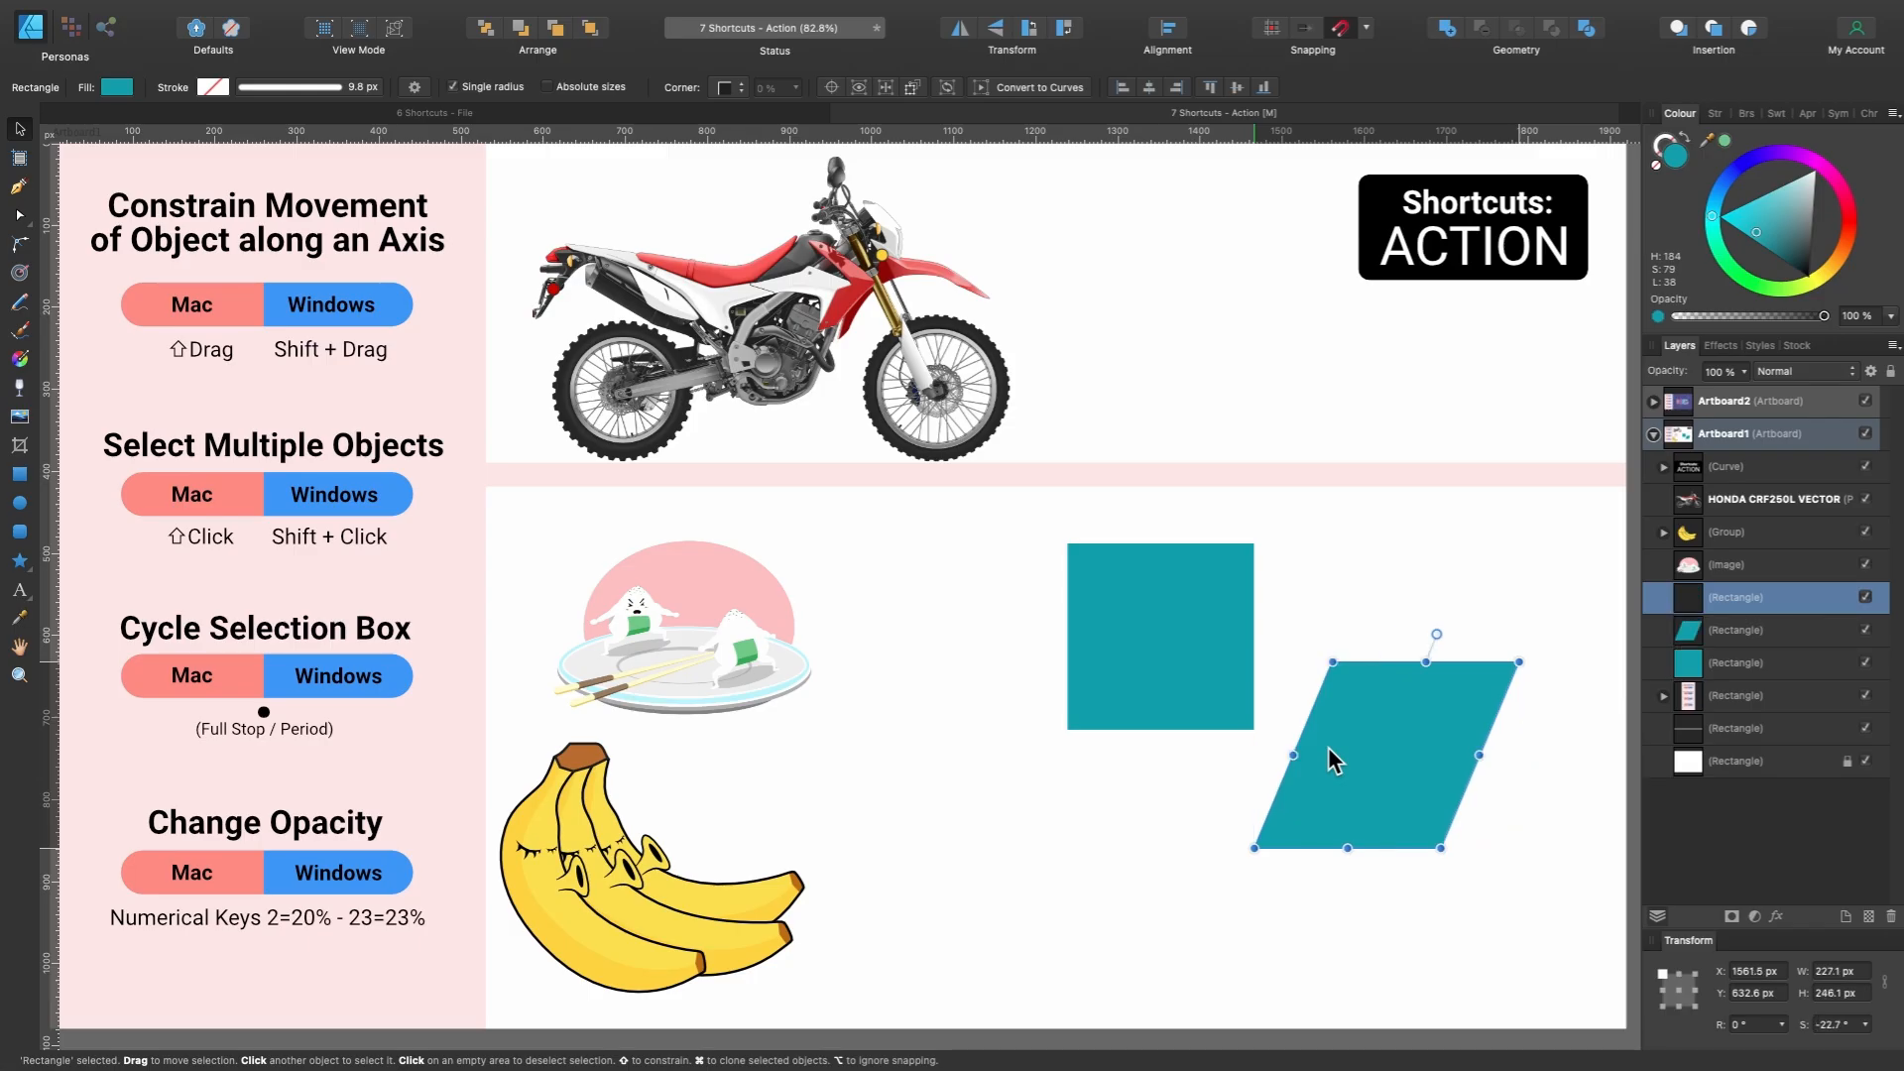
left_click(960, 29)
left_click_drag(1421, 773, 1036, 850)
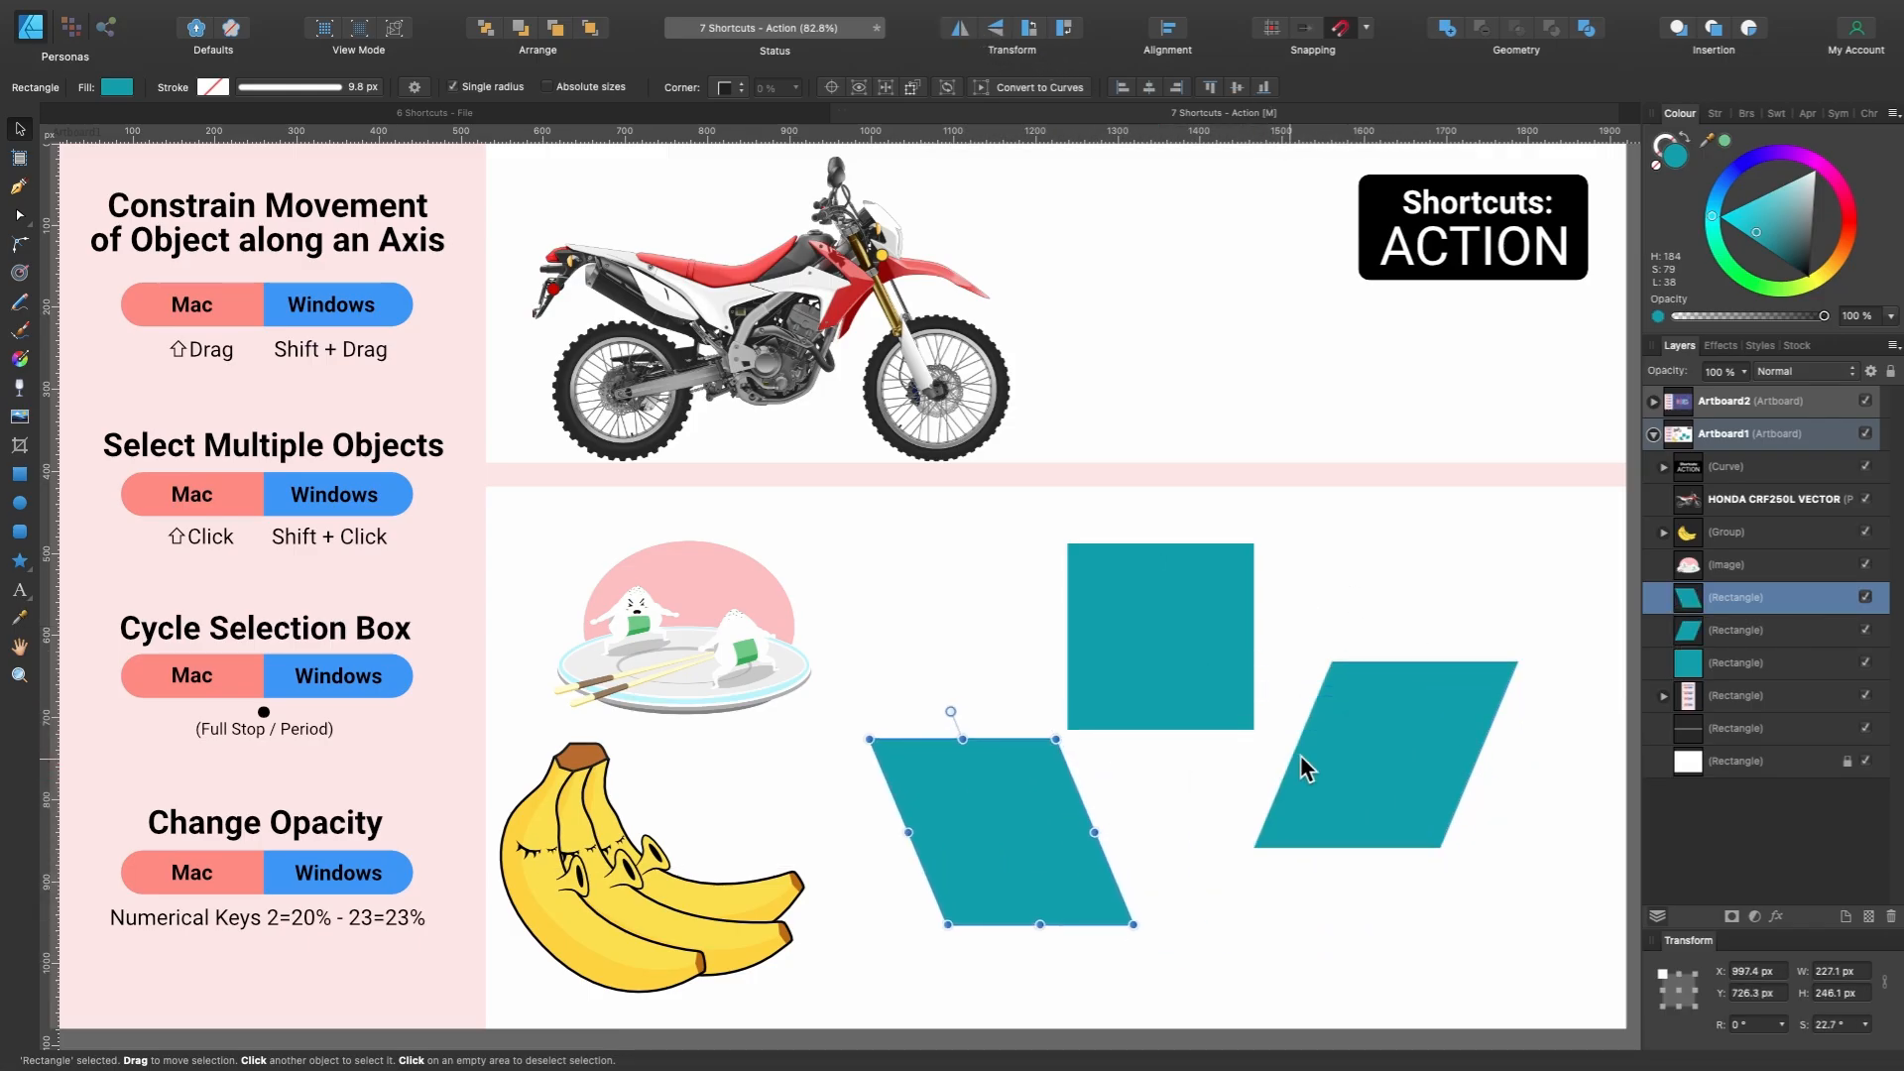
Cycle the flipped parallelogram's selection box to regular bounds and move it over the teal square to about X 1212, Y 642 px.
left_click(1338, 752)
left_click(1044, 835)
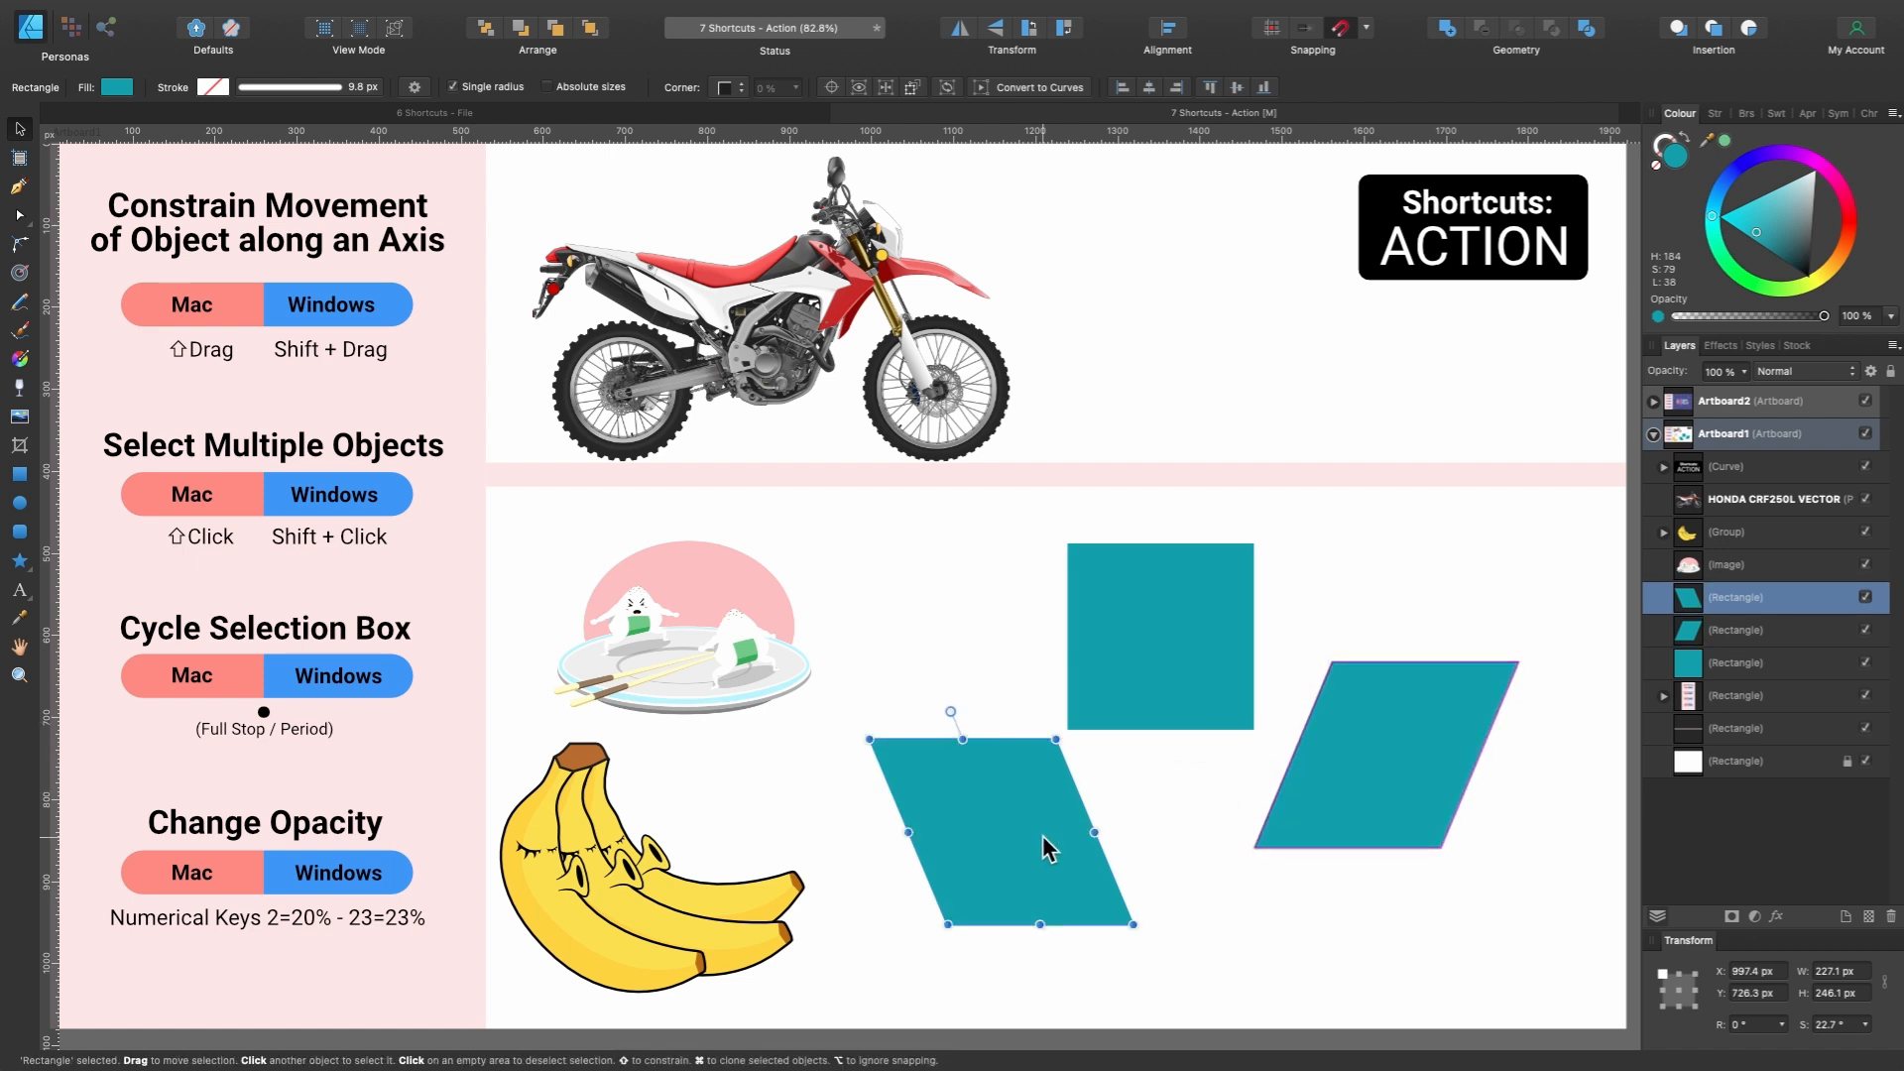
key("period")
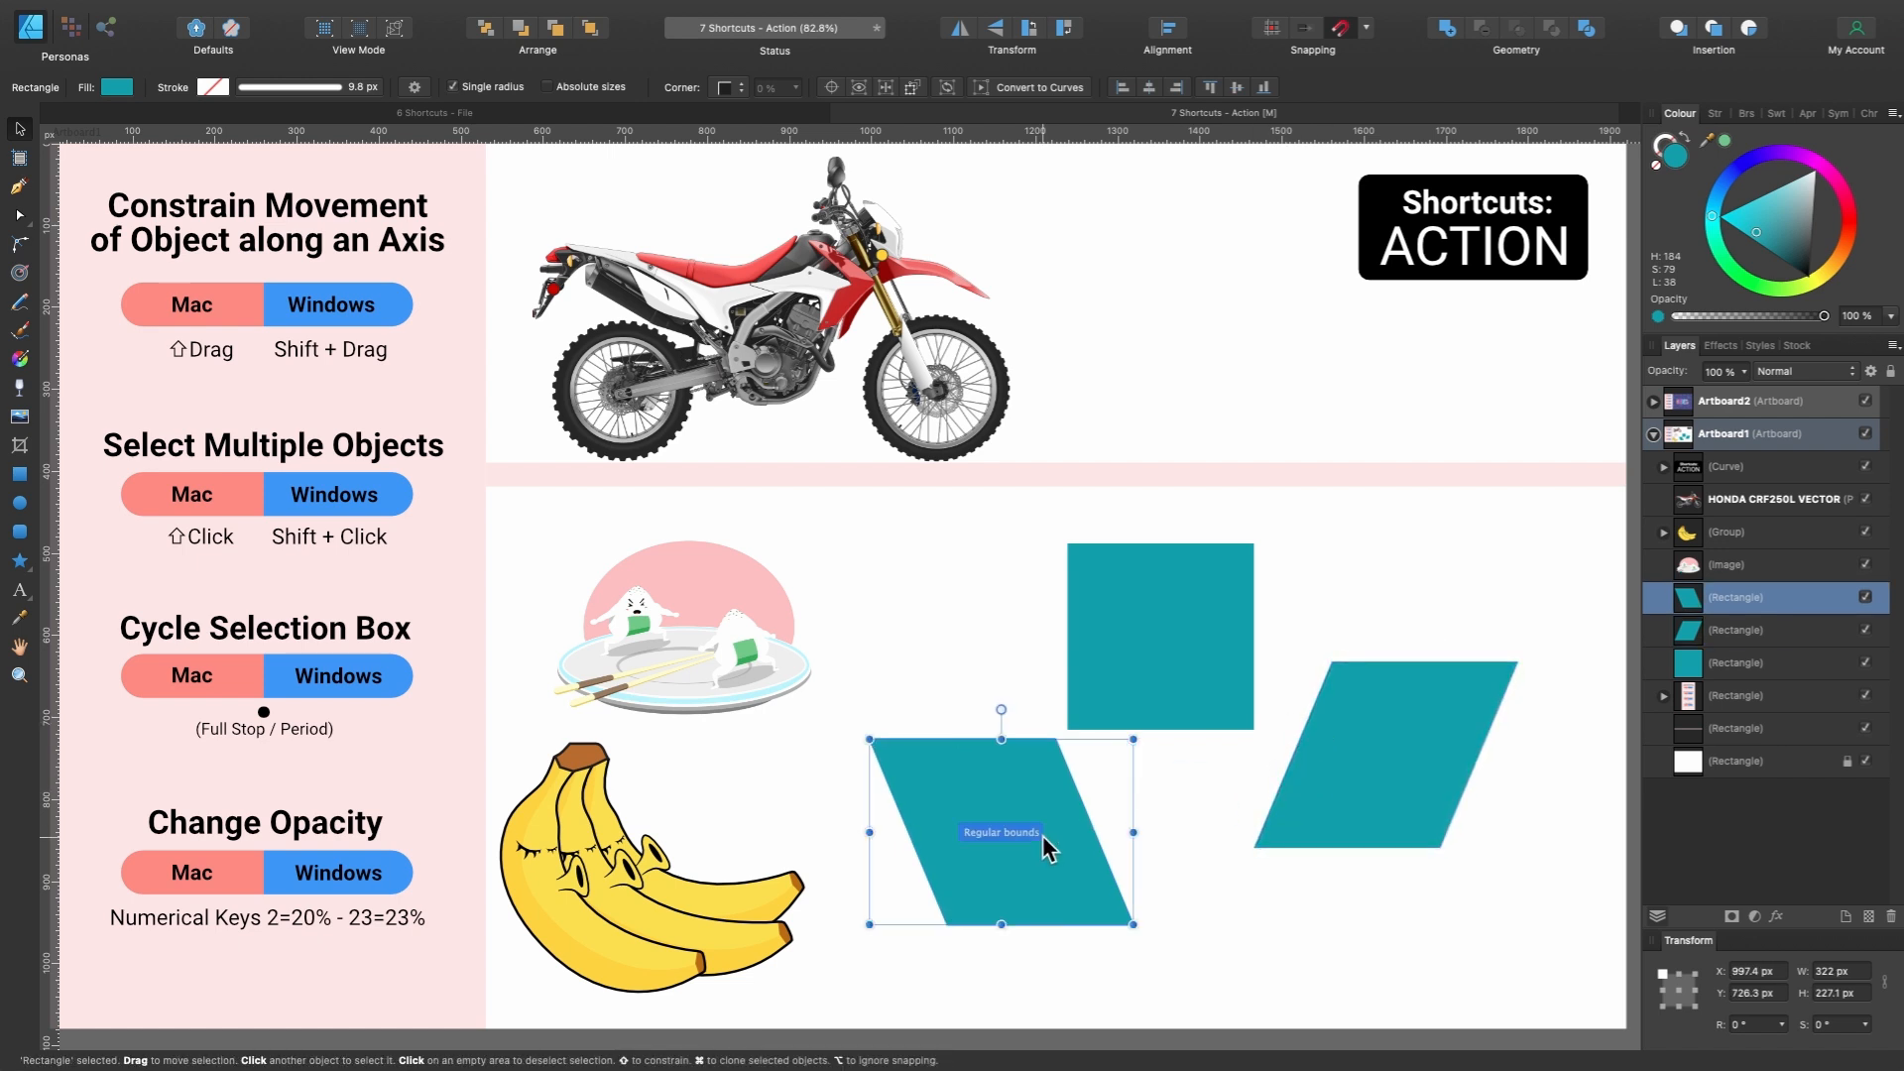
left_click_drag(1044, 836, 1242, 797)
scroll(1241, 797, "left", 1)
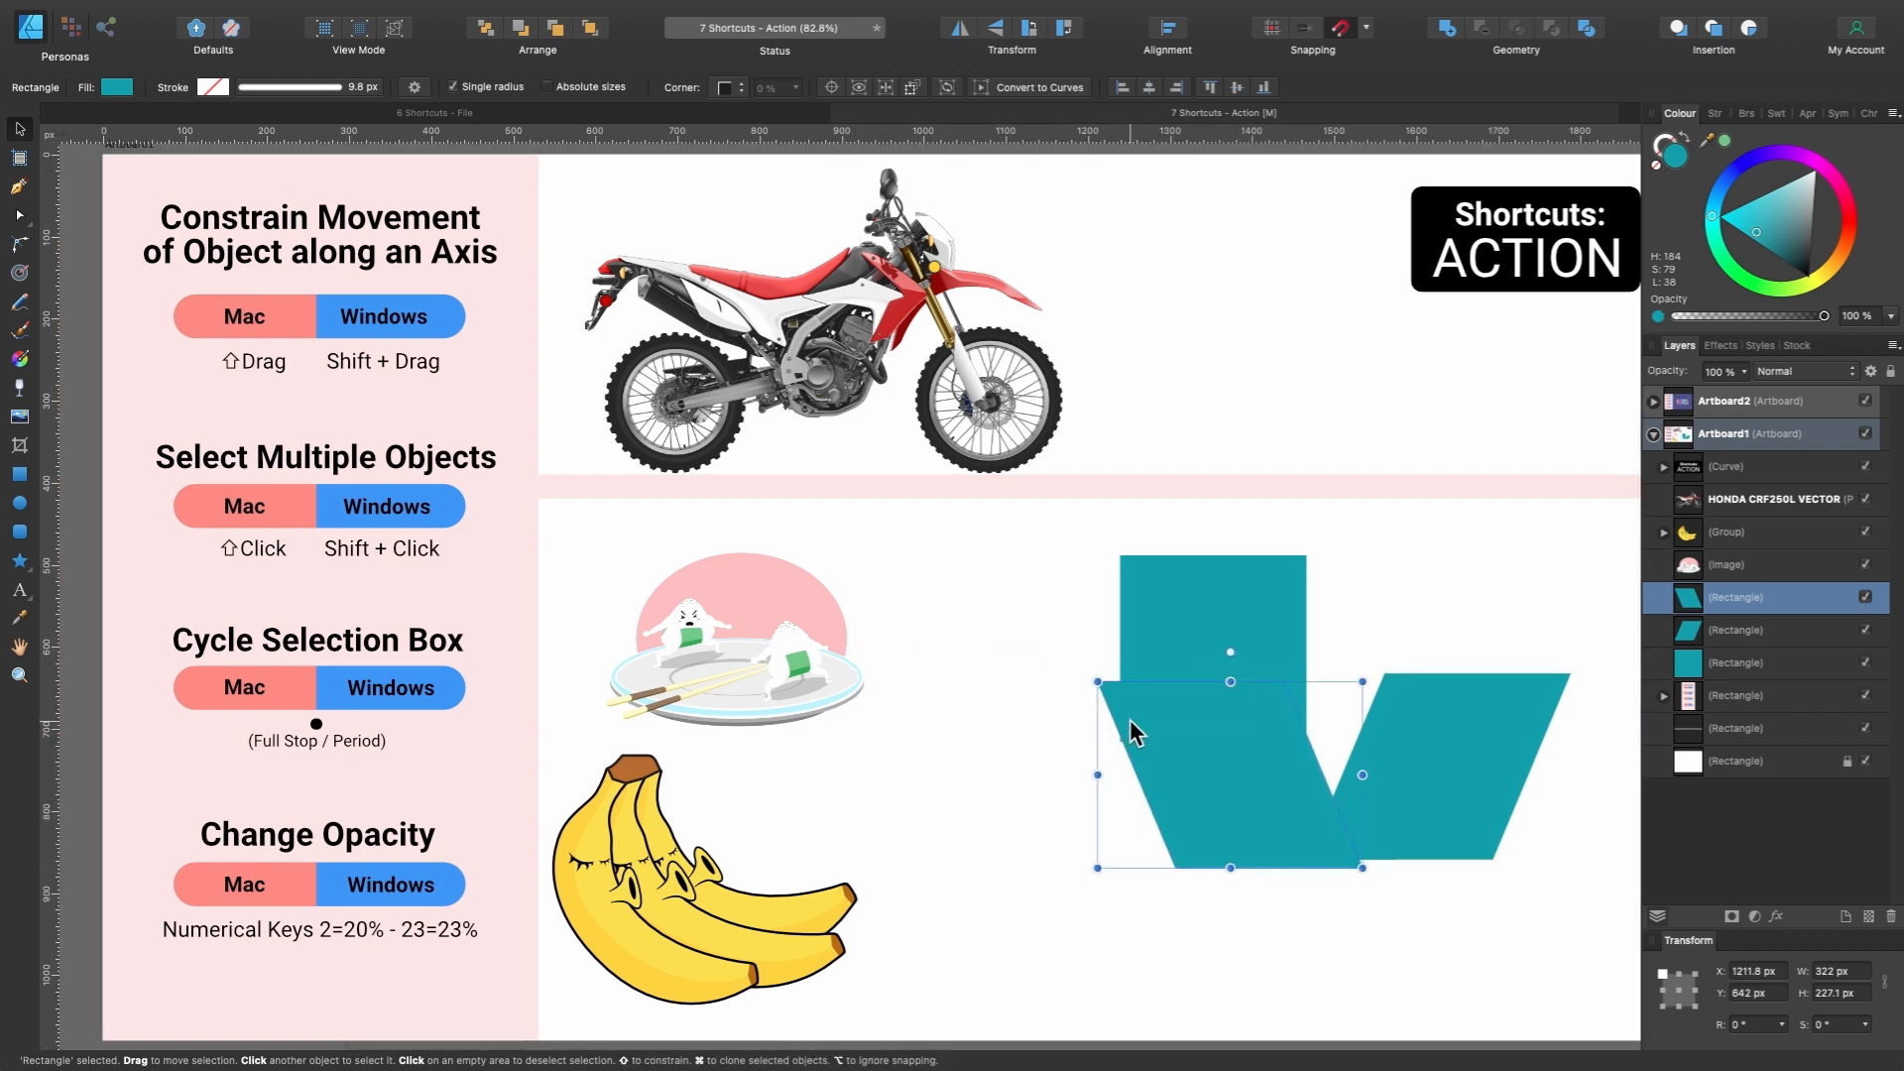
Delete both parallelograms, then enlarge the remaining teal square to about 450 px and place it at about X 1124, Y 491 px.
key("Delete")
key("Delete")
mouse_move(1315, 734)
left_mouse_down()
mouse_move(1503, 888)
mouse_move(1492, 927)
left_mouse_up()
left_click_drag(1301, 706, 1207, 707)
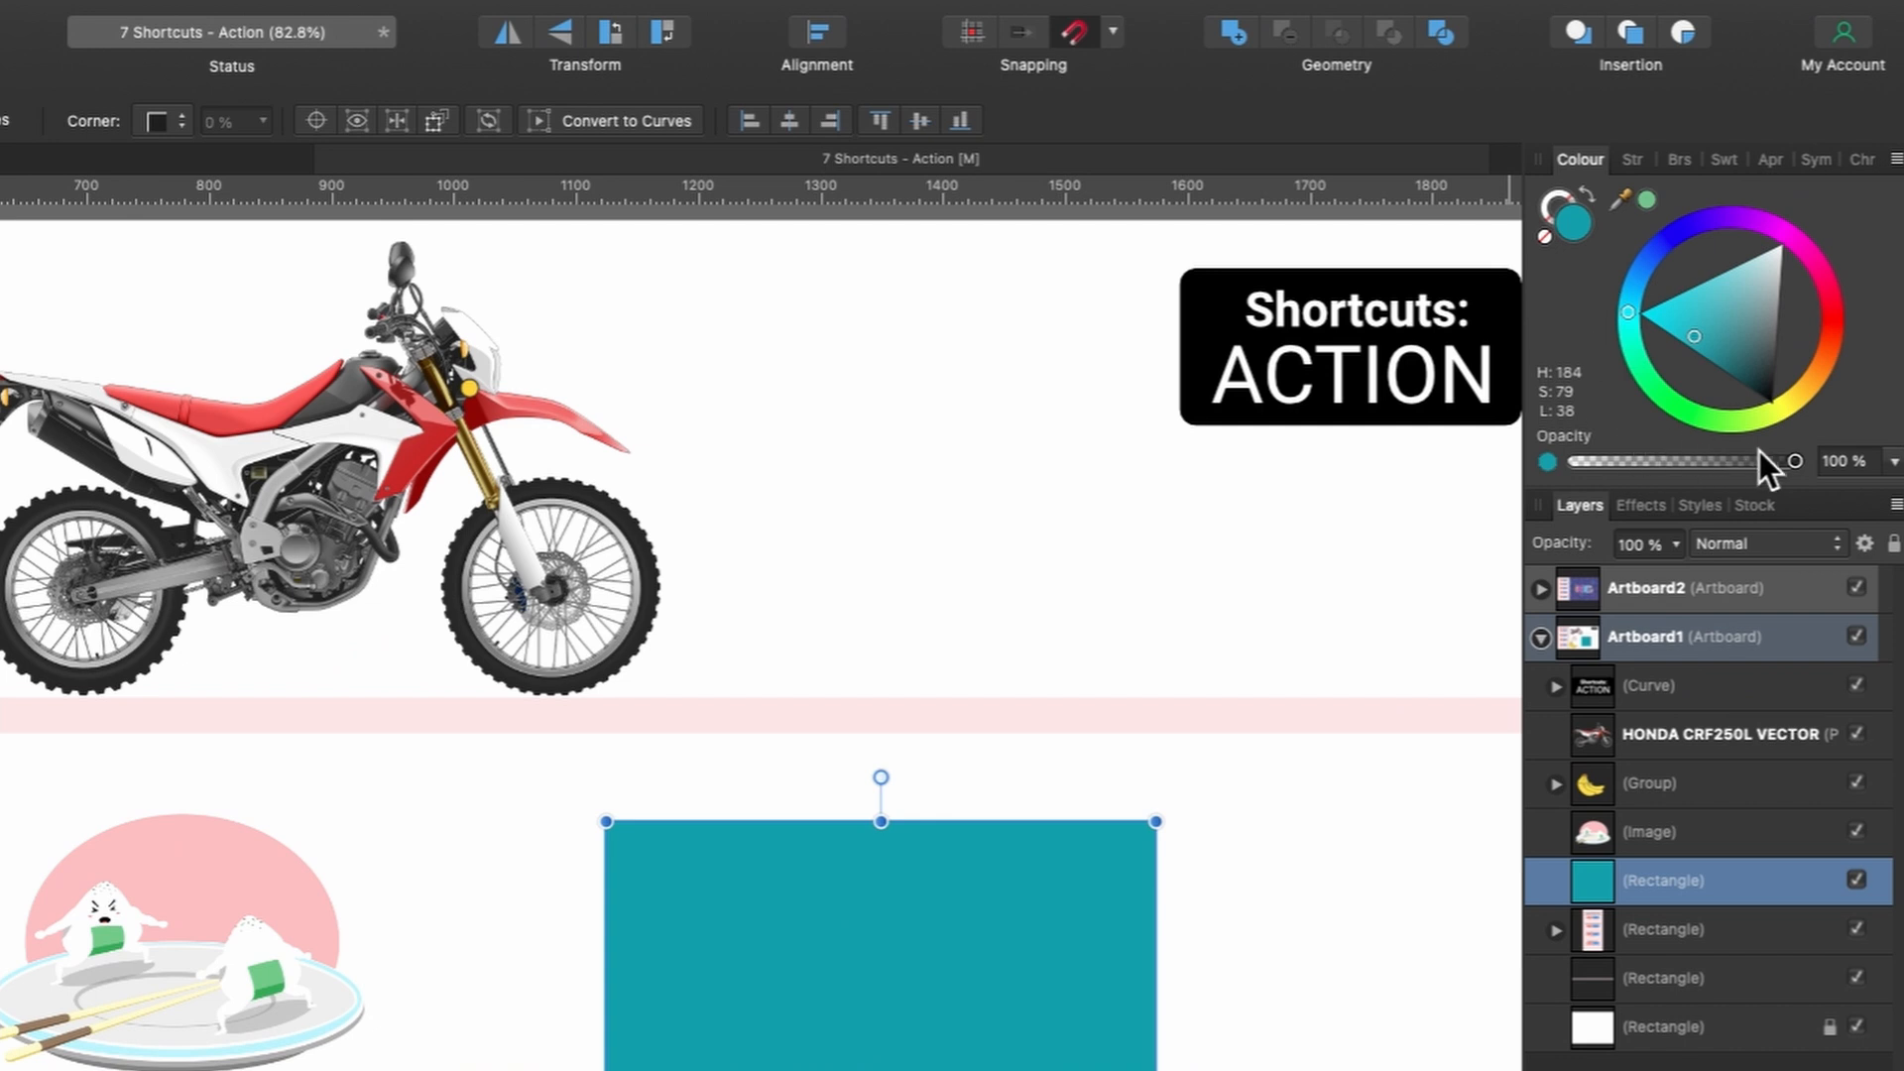
Examine the colour opacity and layer opacity controls for the enlarged teal square.
left_click_drag(1760, 450, 1879, 458)
left_click(1676, 547)
left_click_drag(1676, 577, 1791, 567)
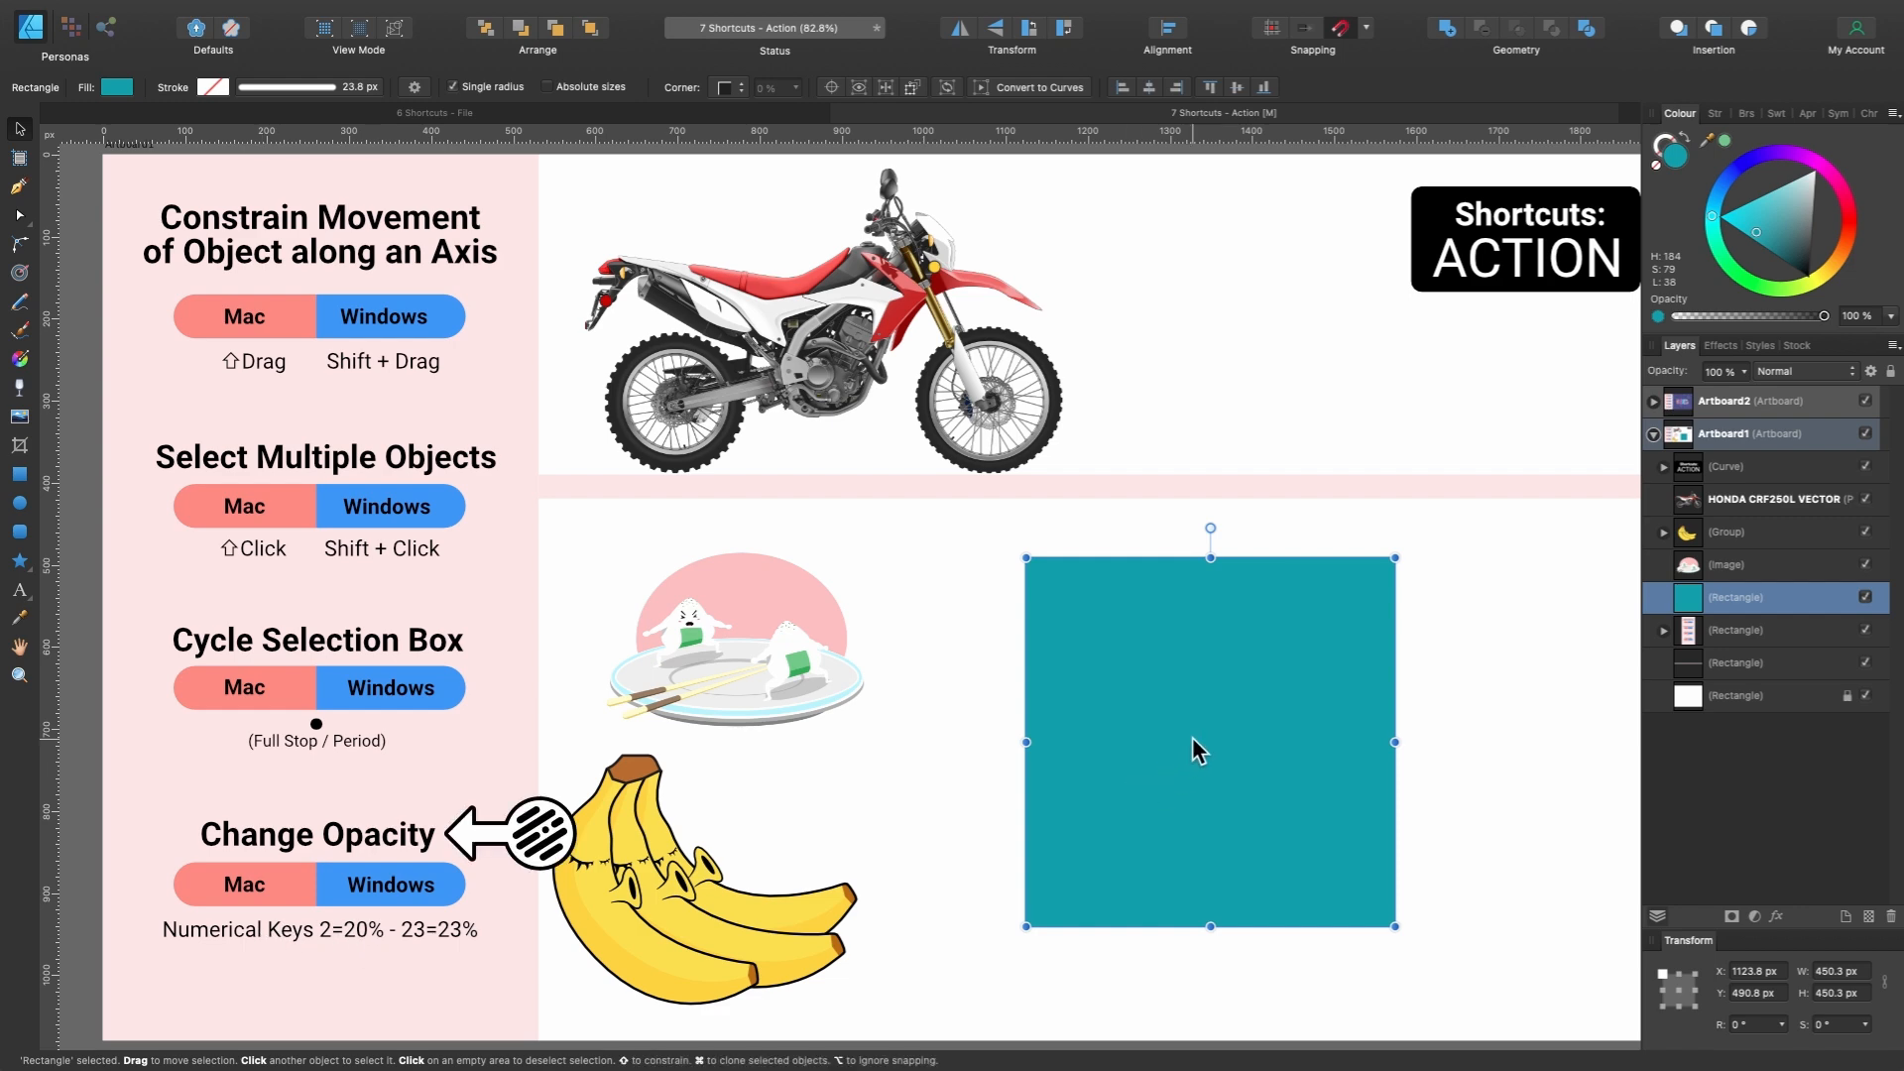
Change the teal square's layer opacity to 10%, 60%, 80% and 47% in turn.
key("1")
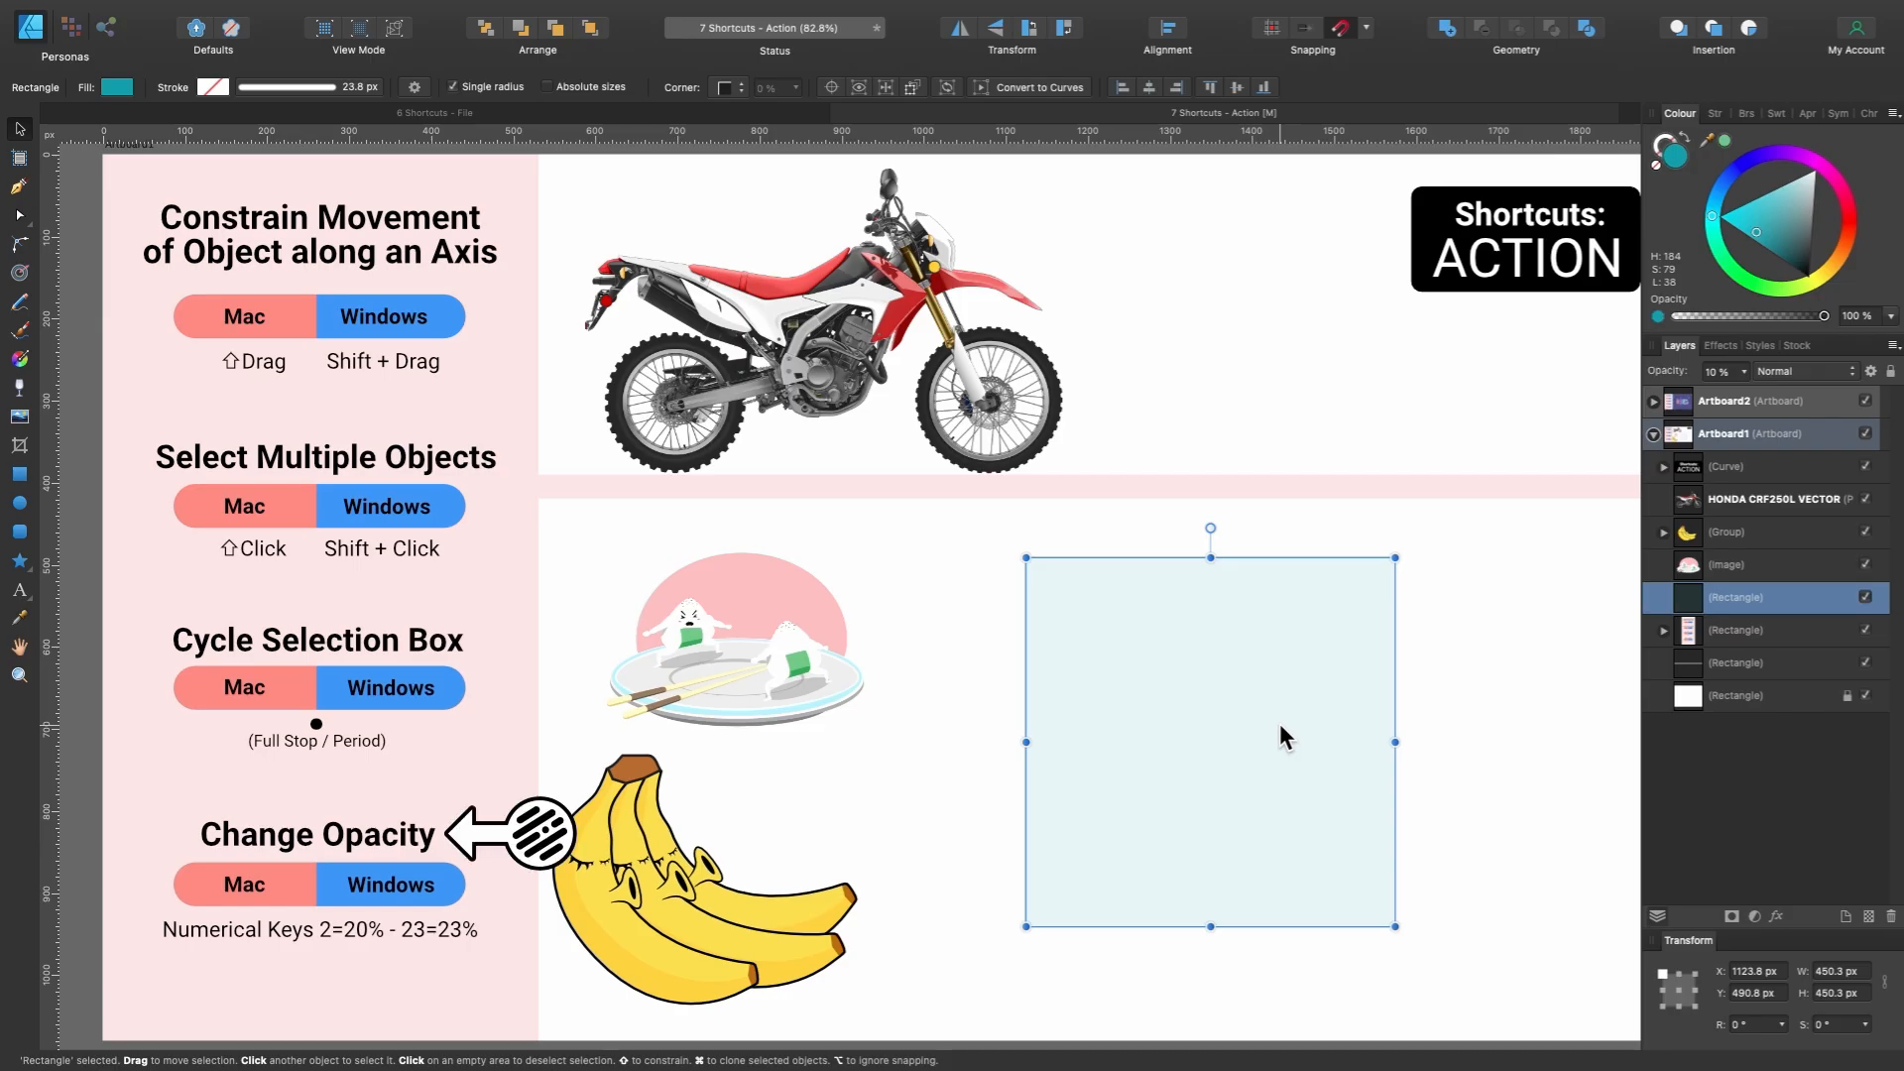
key("6")
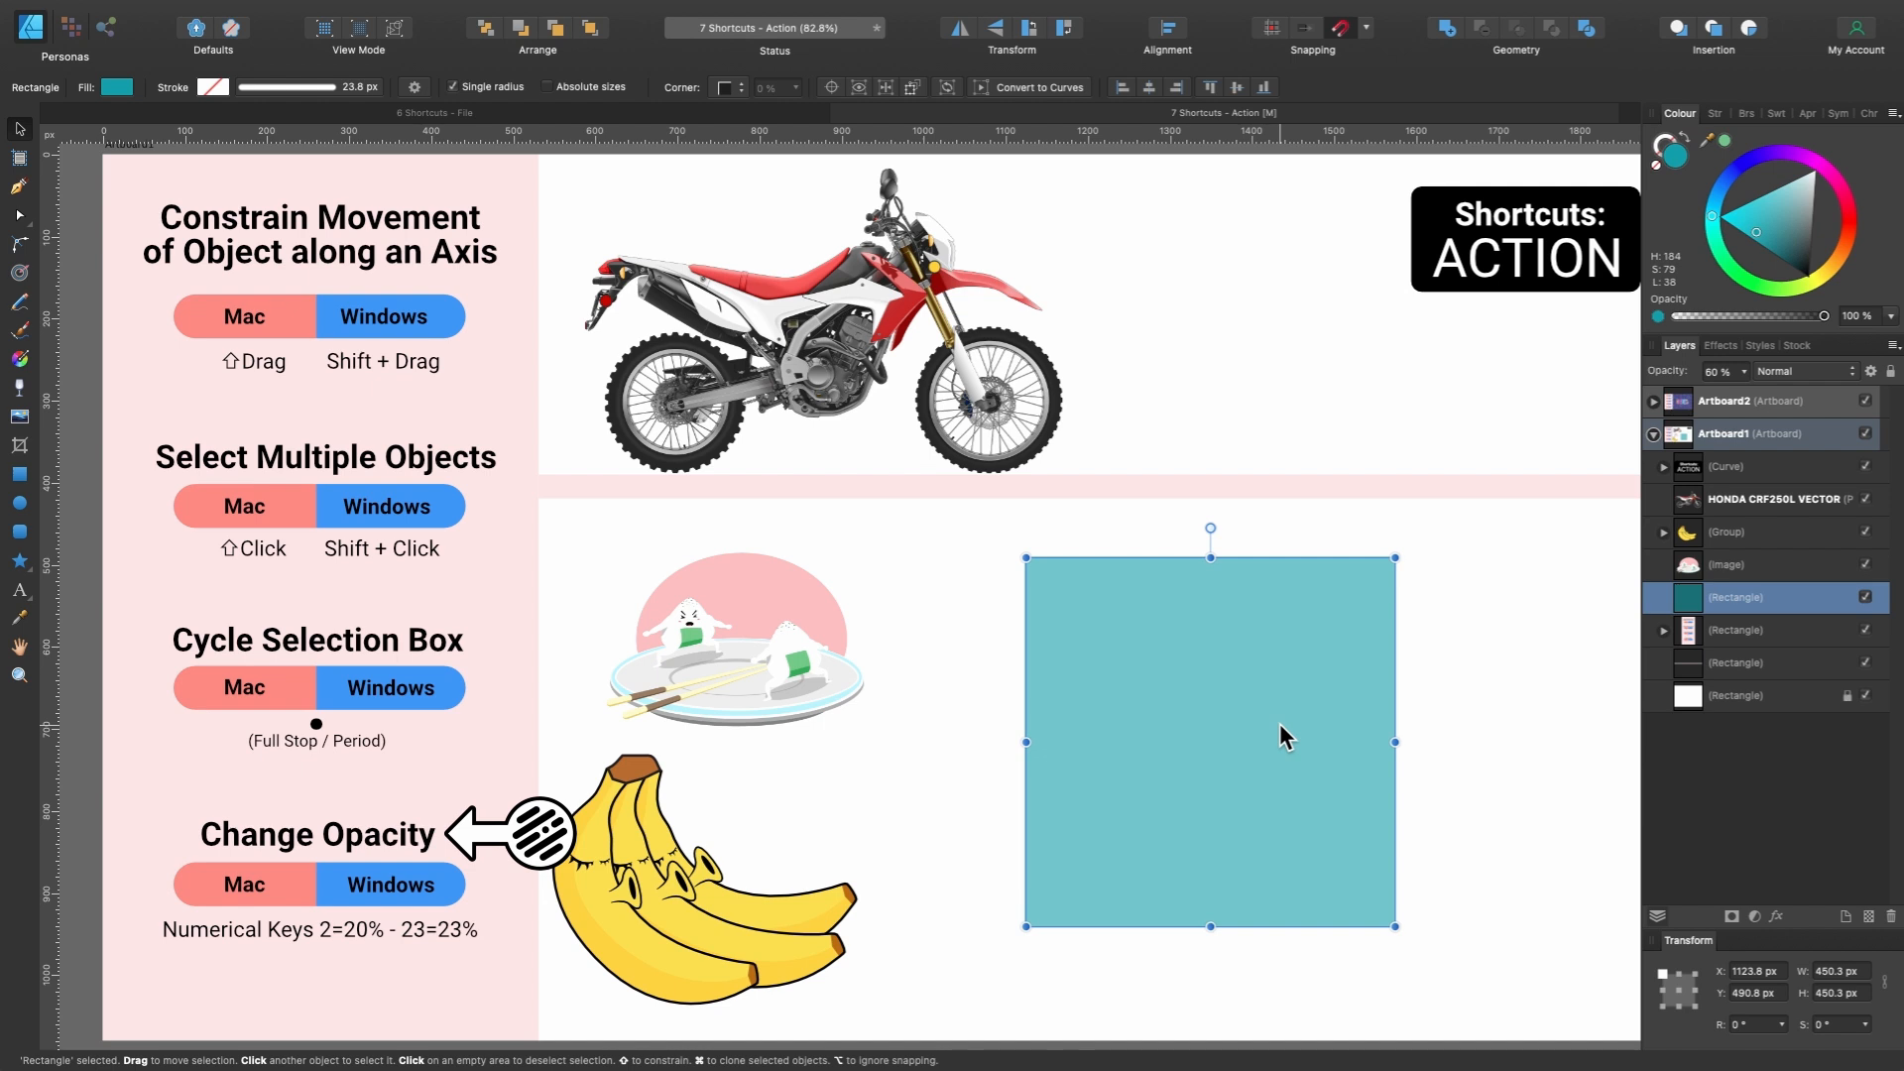
key("8")
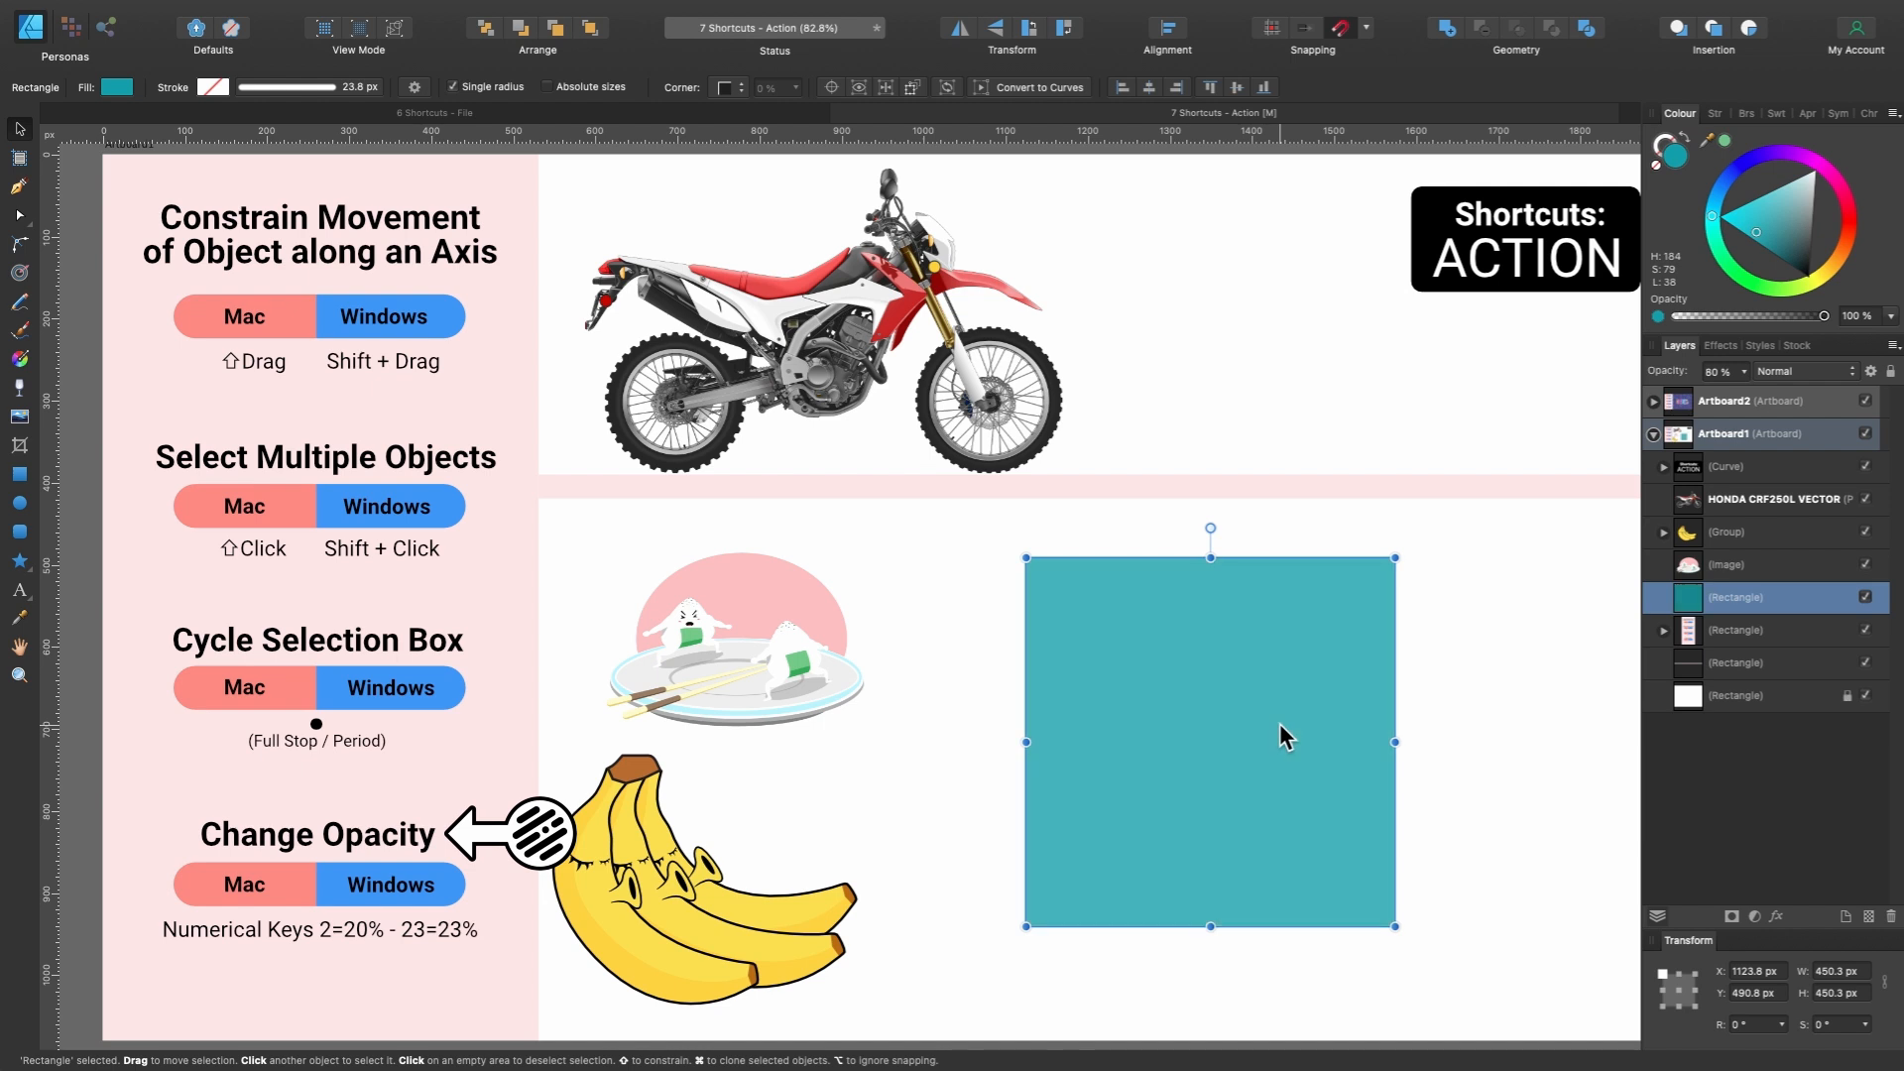
key("4")
key("7")
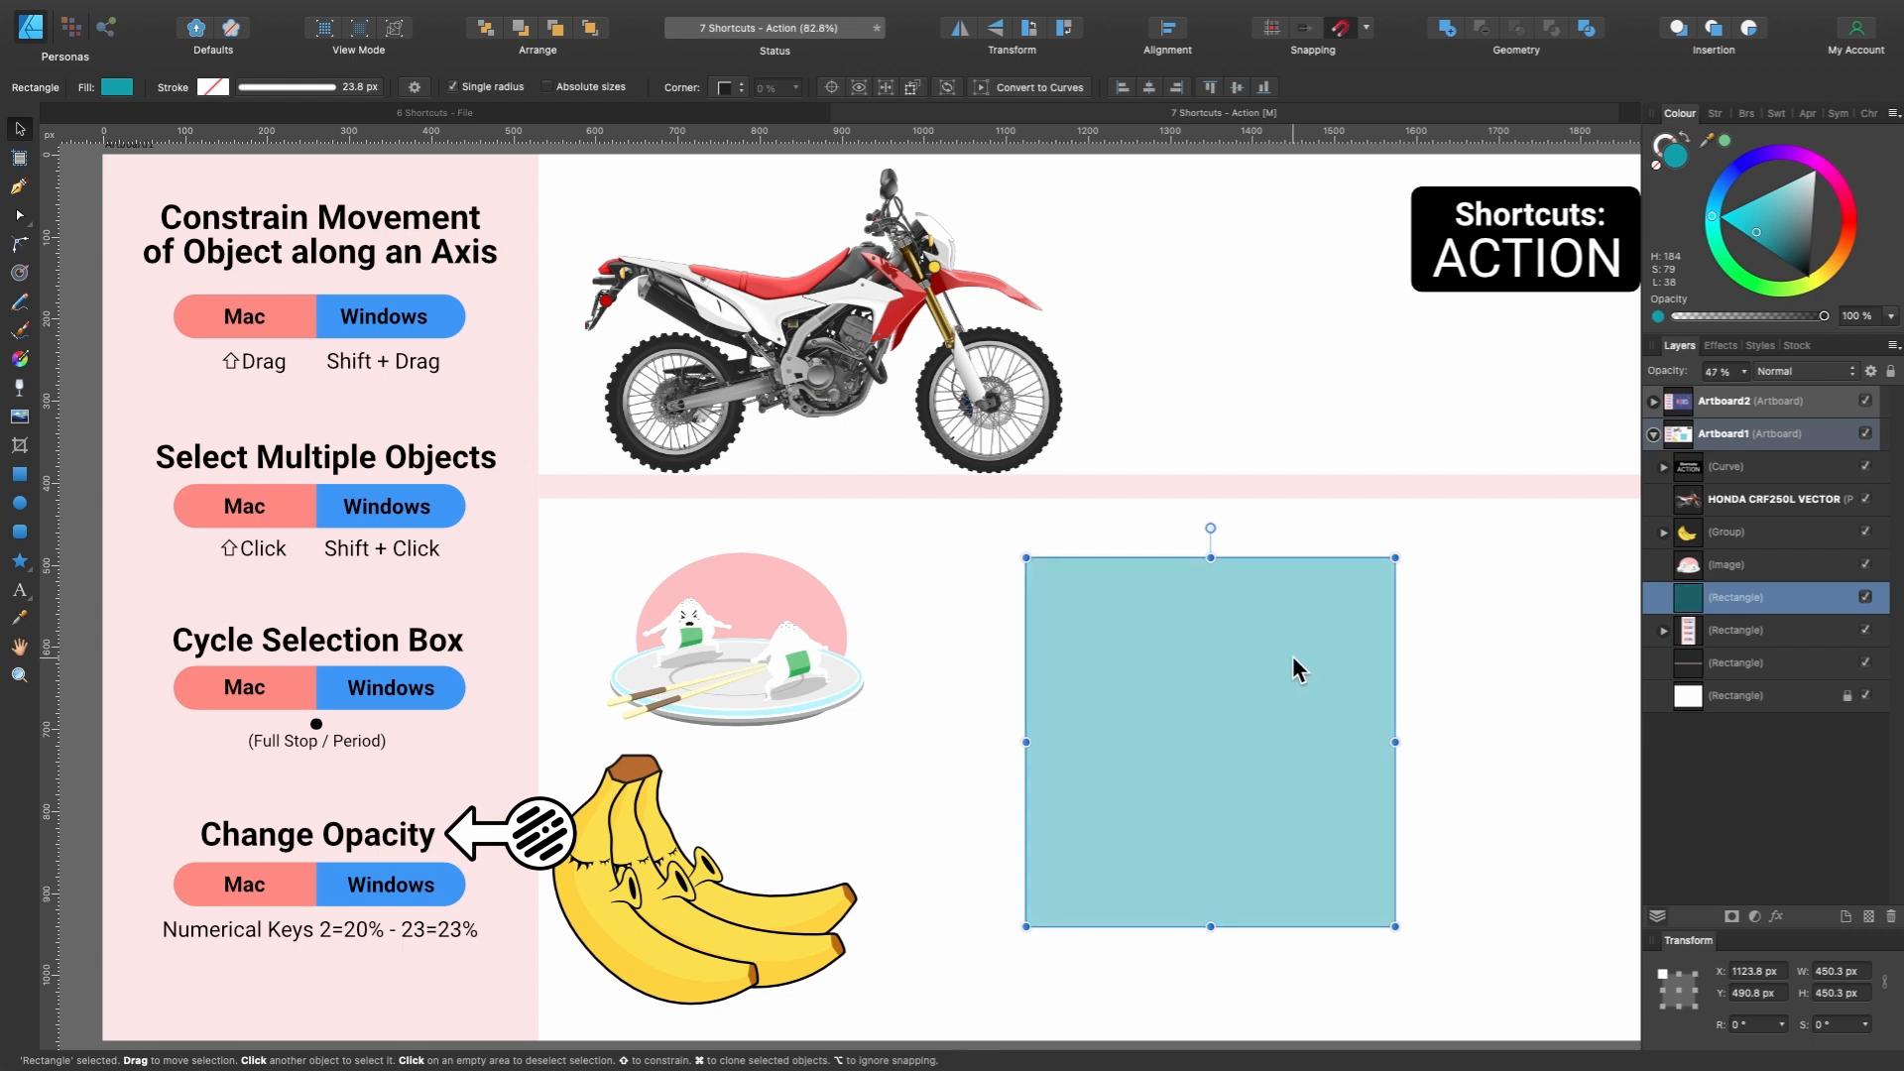
key("1")
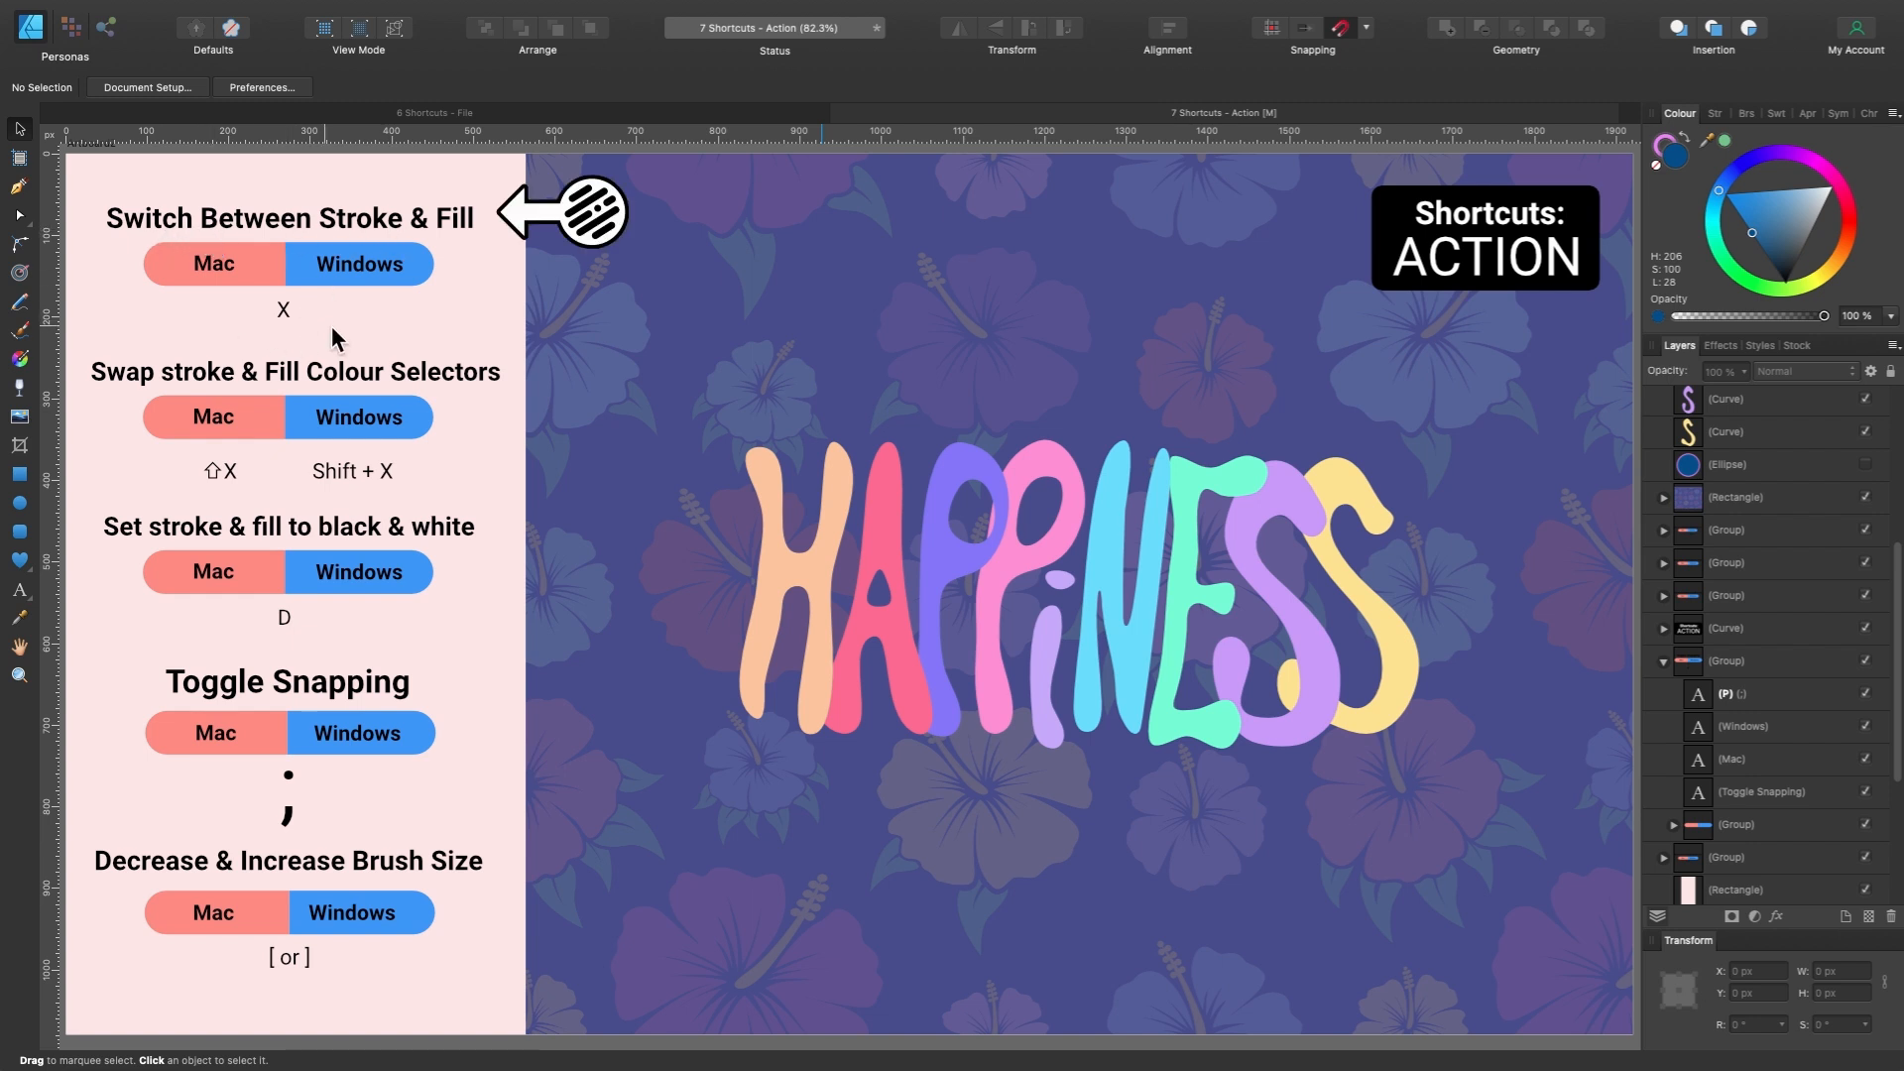
Make the blue ellipse behind the HAPPINESS lettering visible, select it, and switch the active colour selector between fill and stroke several times.
left_click(1865, 464)
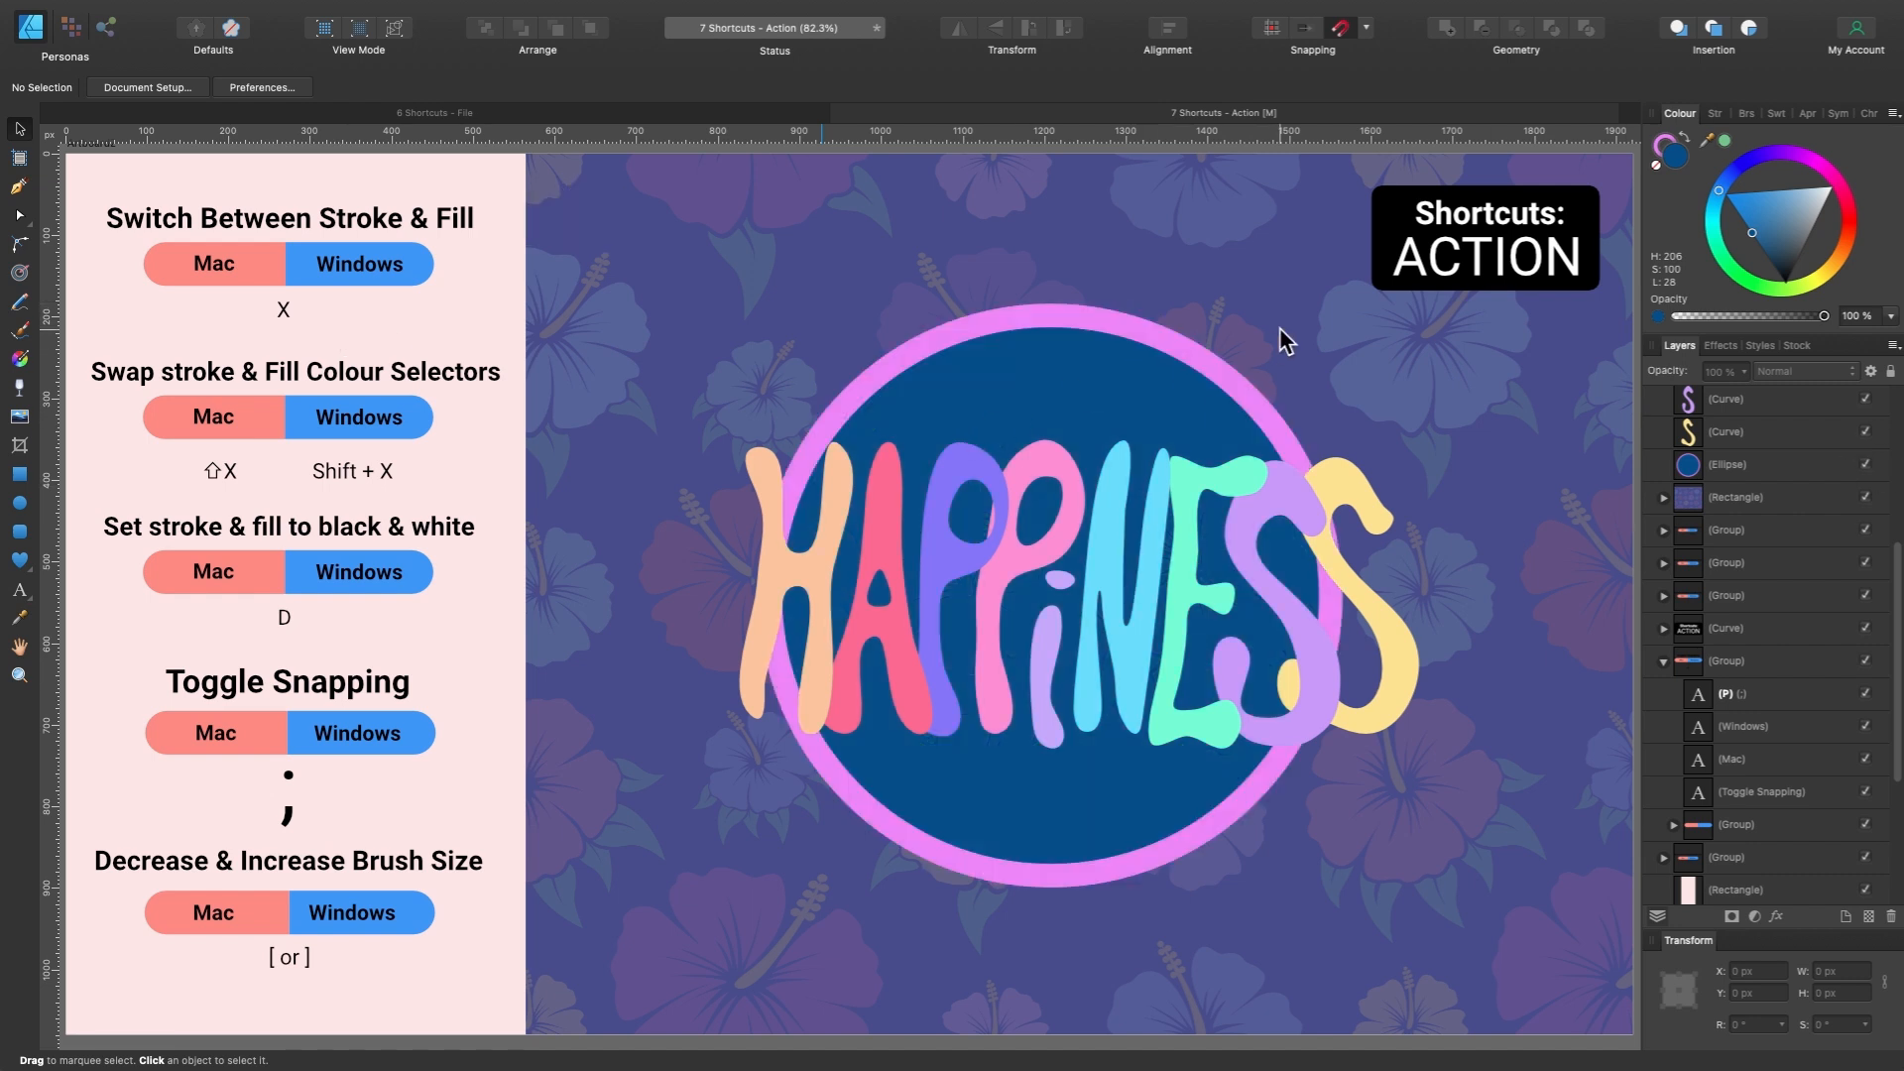
left_click(1145, 371)
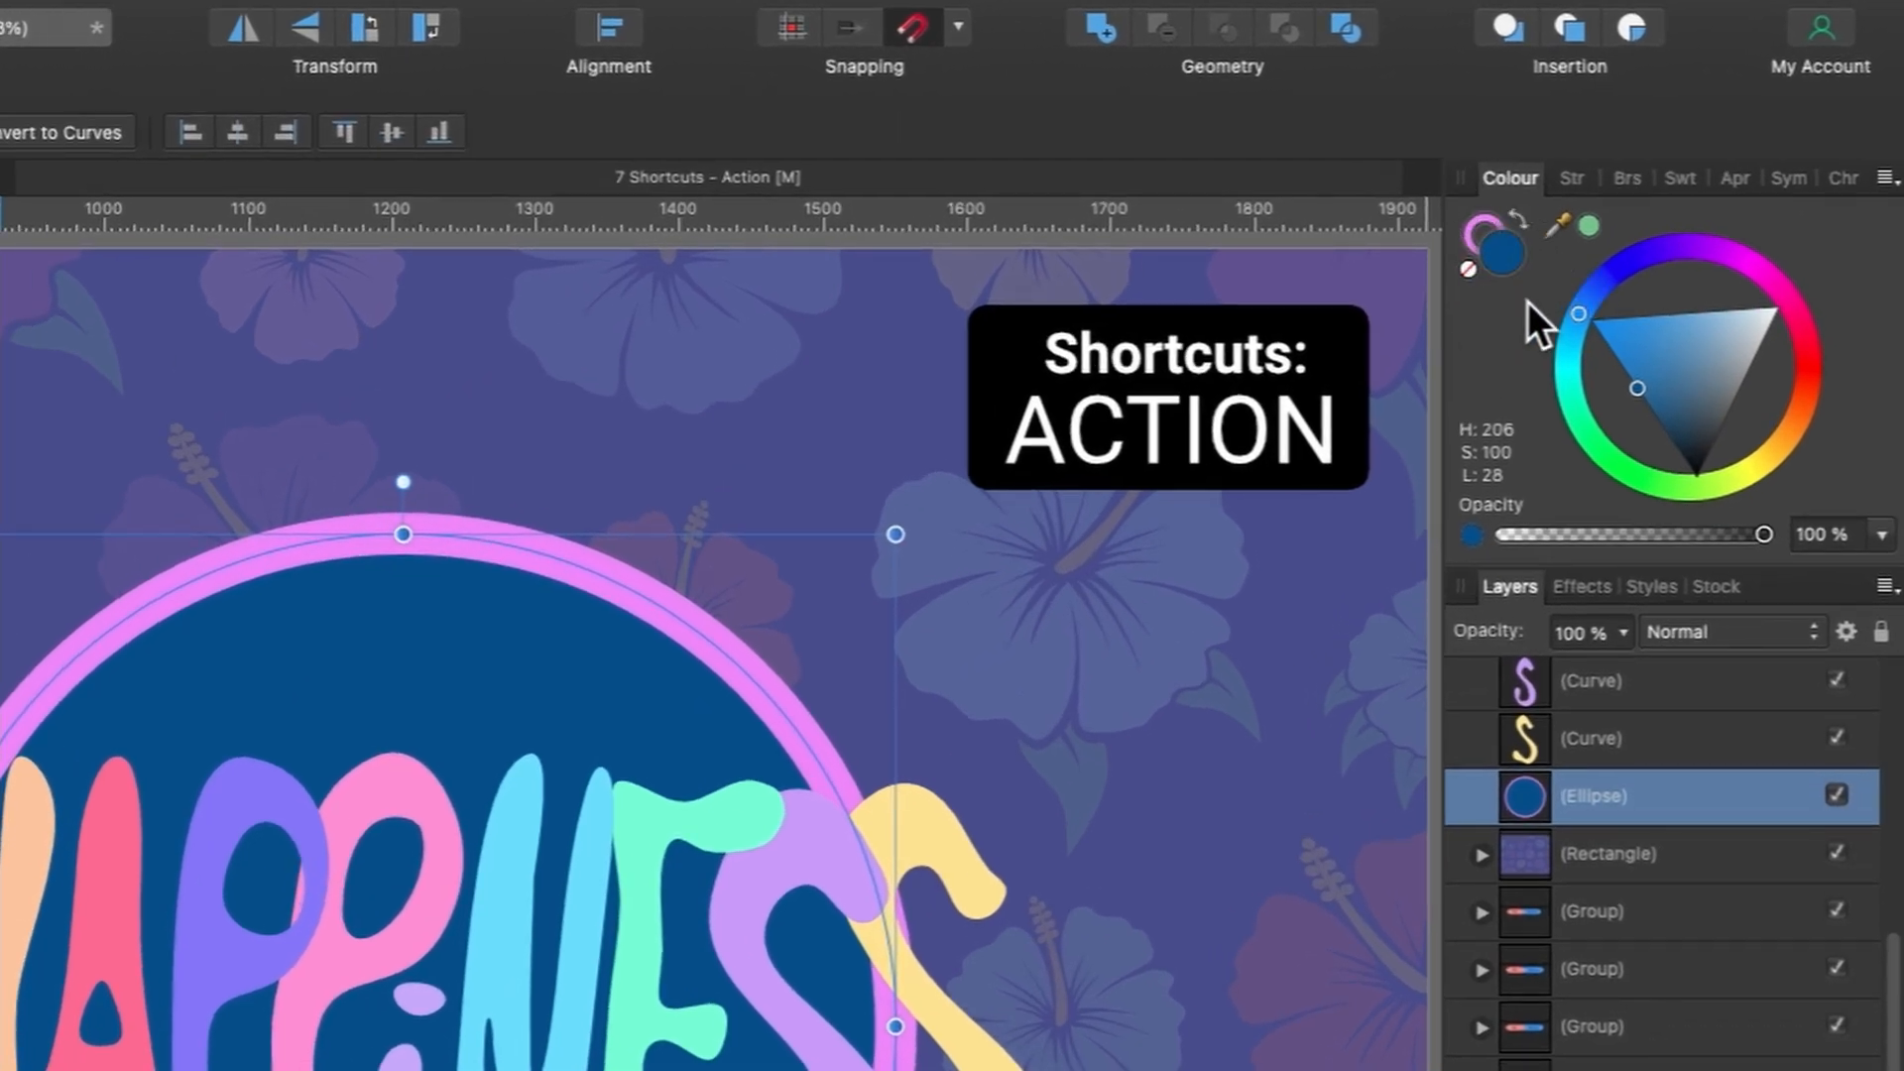
key("x")
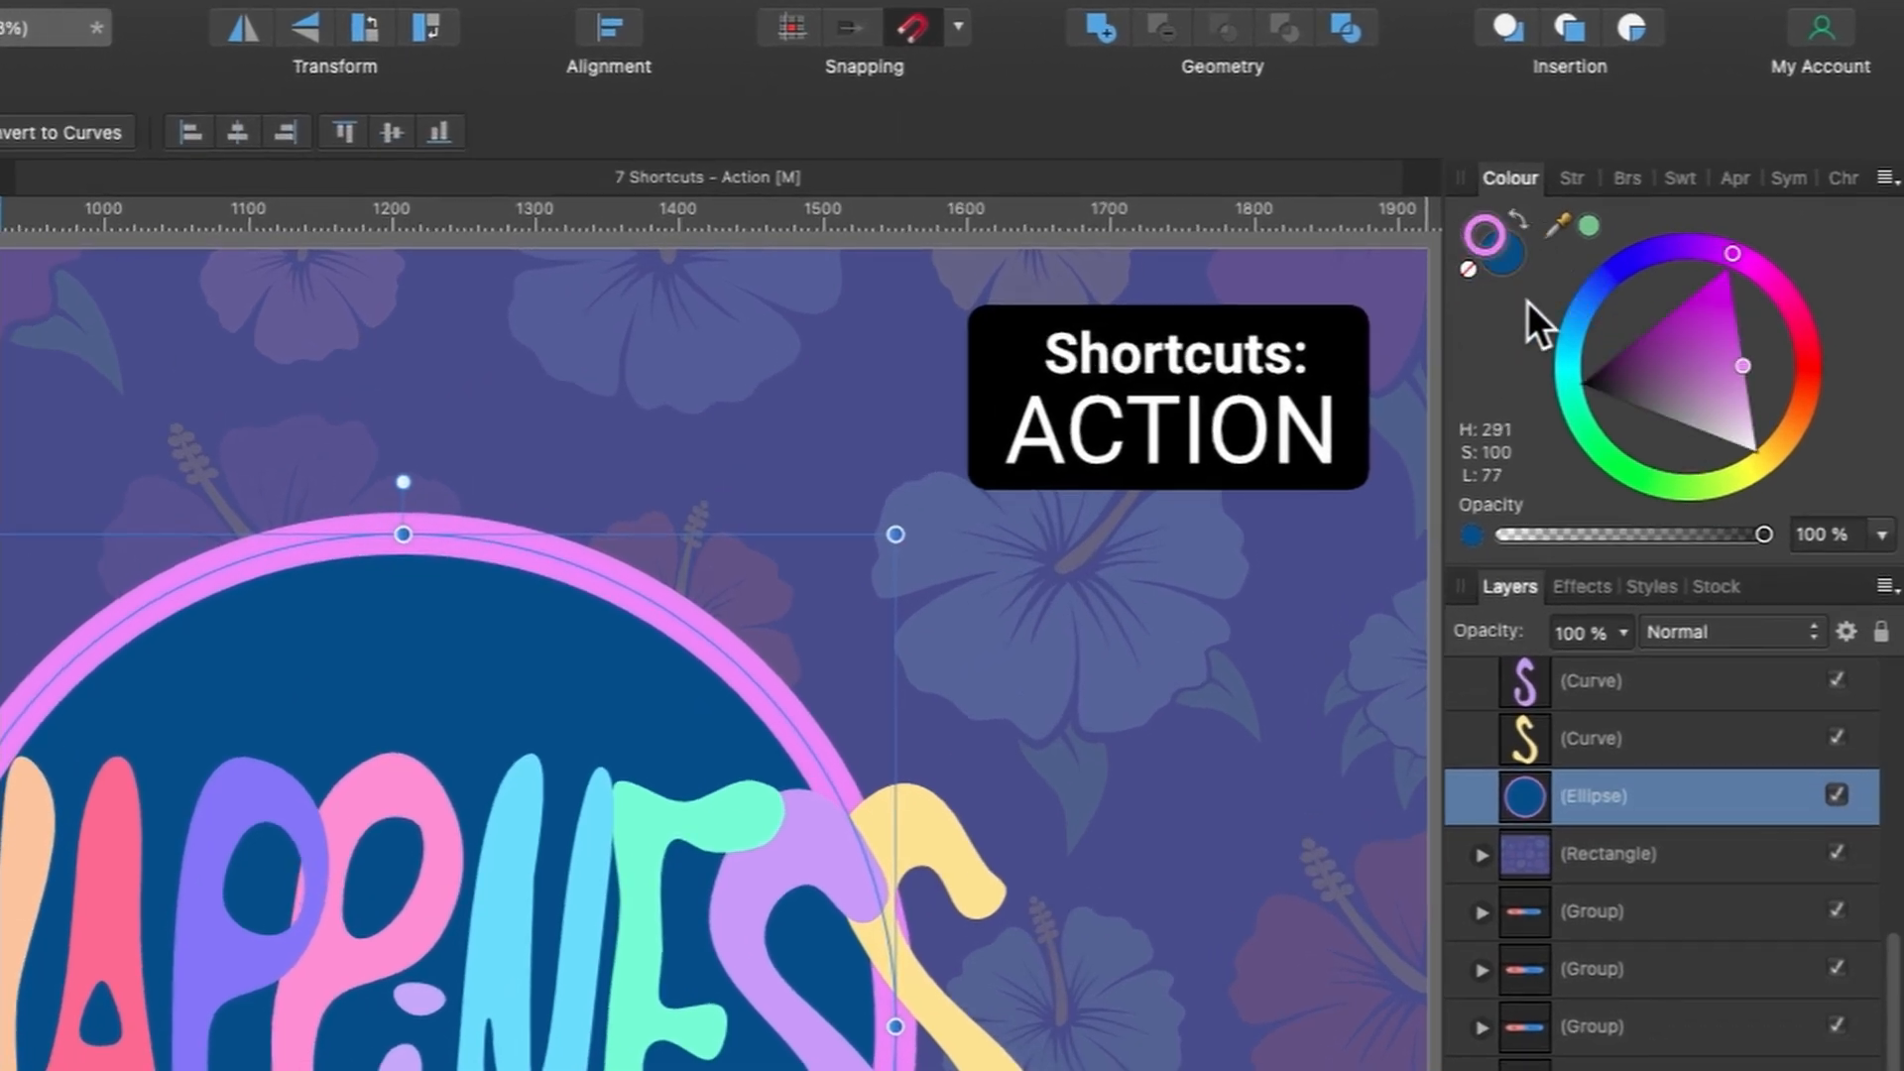
key("x")
key("x")
key("x")
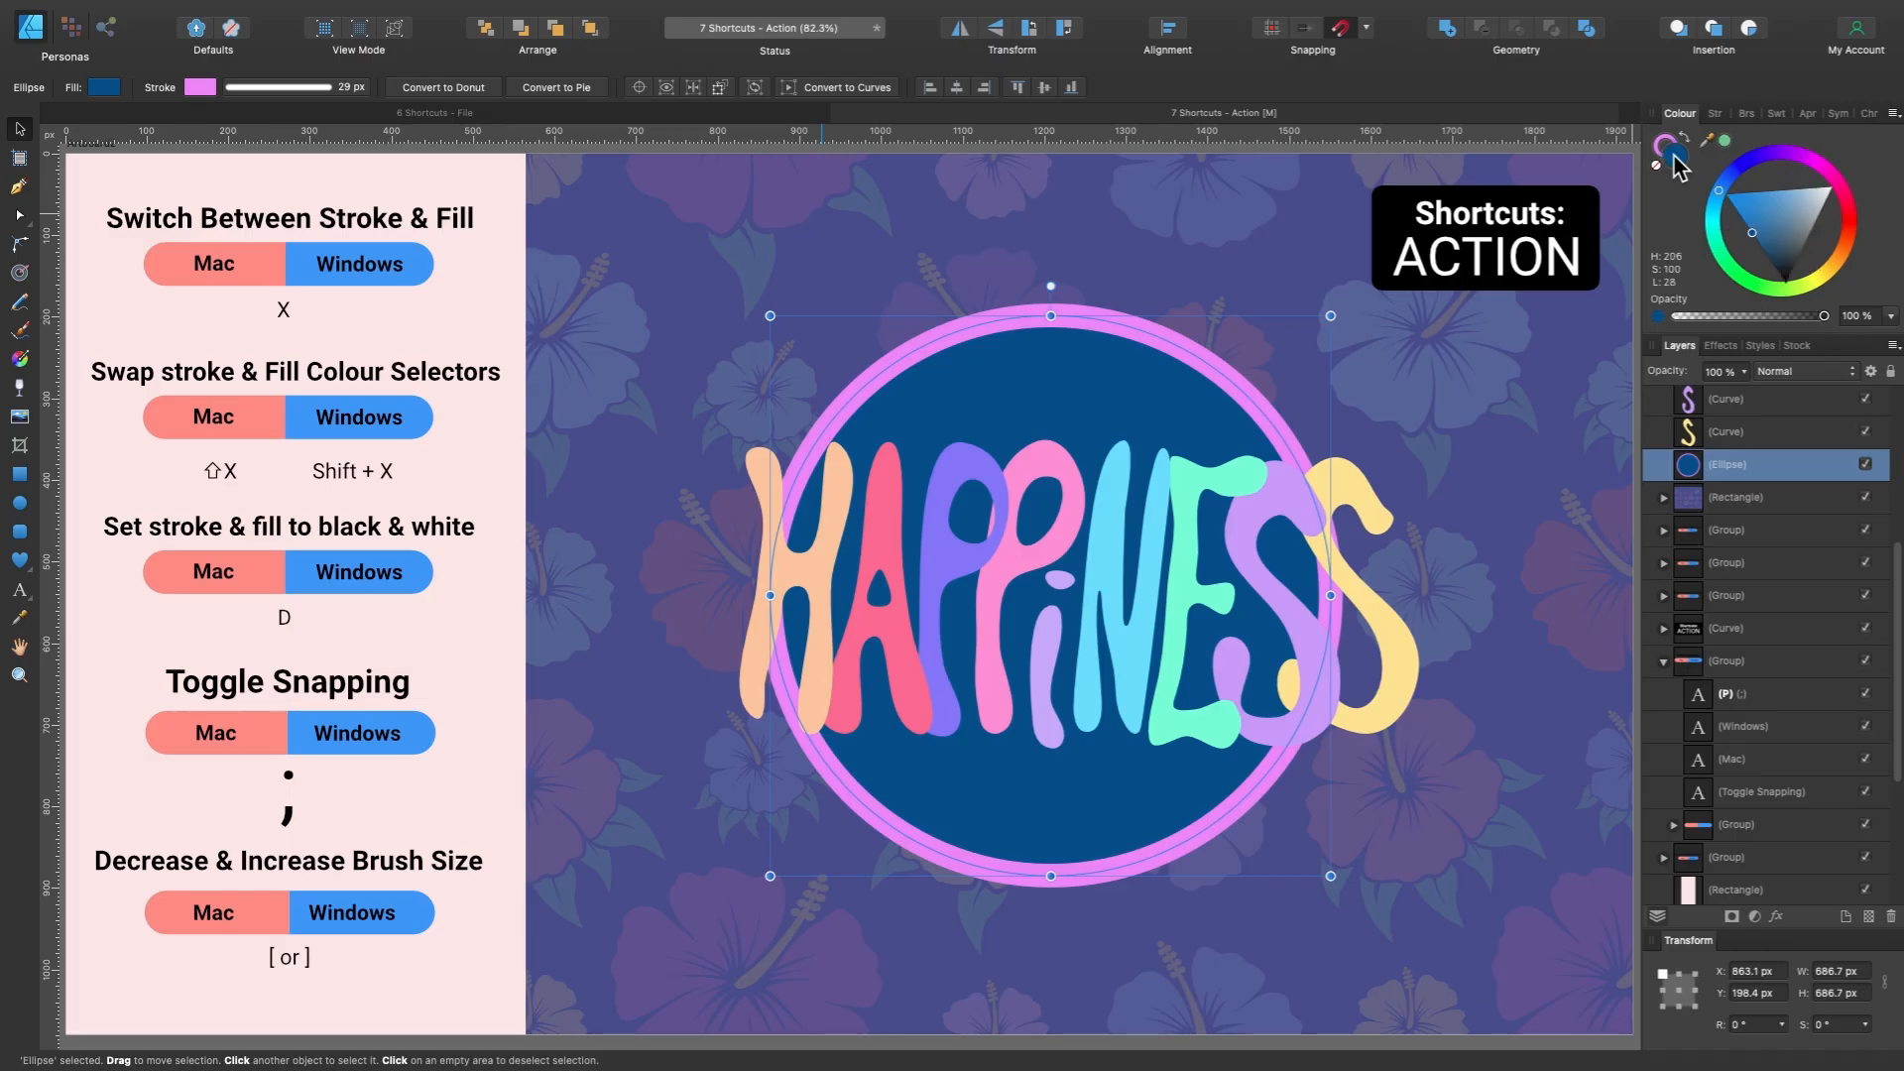
Recolour the ellipse's stroke to turquoise with hue 166 and its fill to olive with hue 64.
key("x")
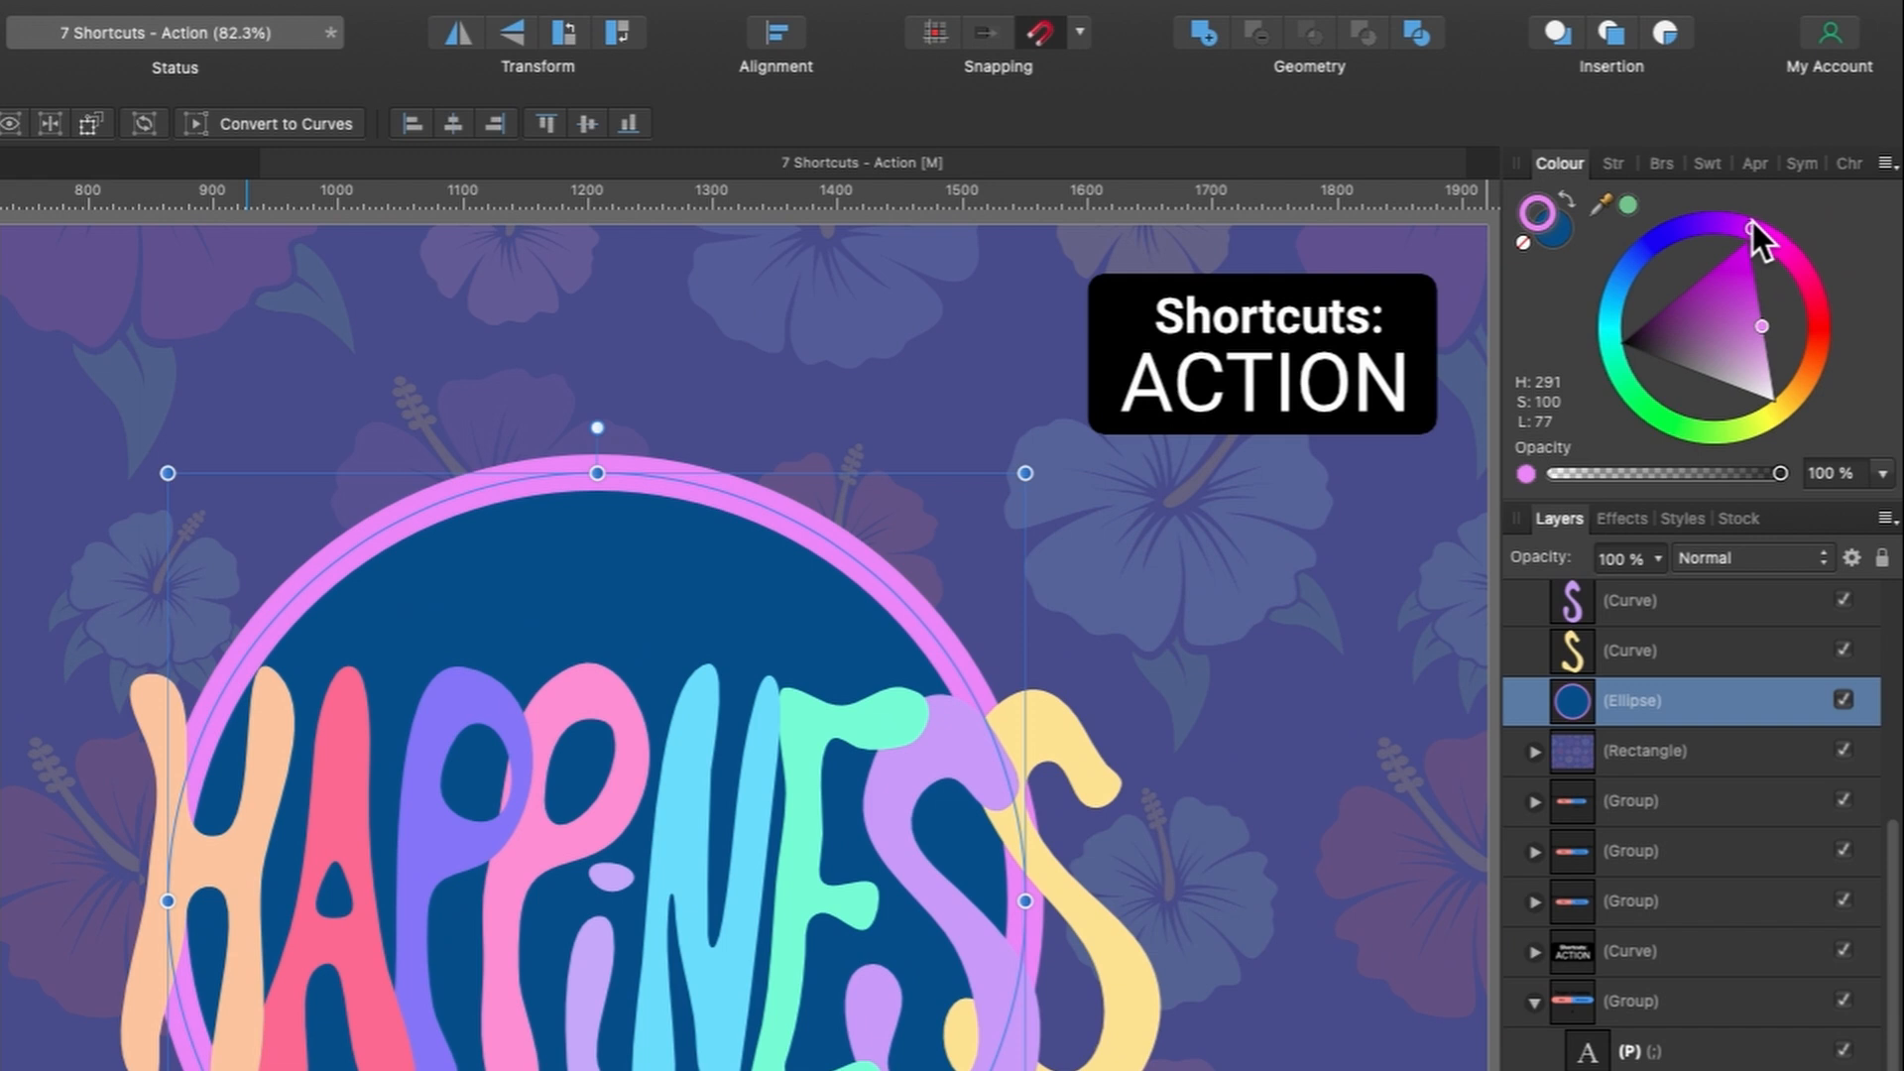
mouse_move(1753, 222)
left_mouse_down()
mouse_move(1647, 266)
mouse_move(1597, 355)
left_mouse_up()
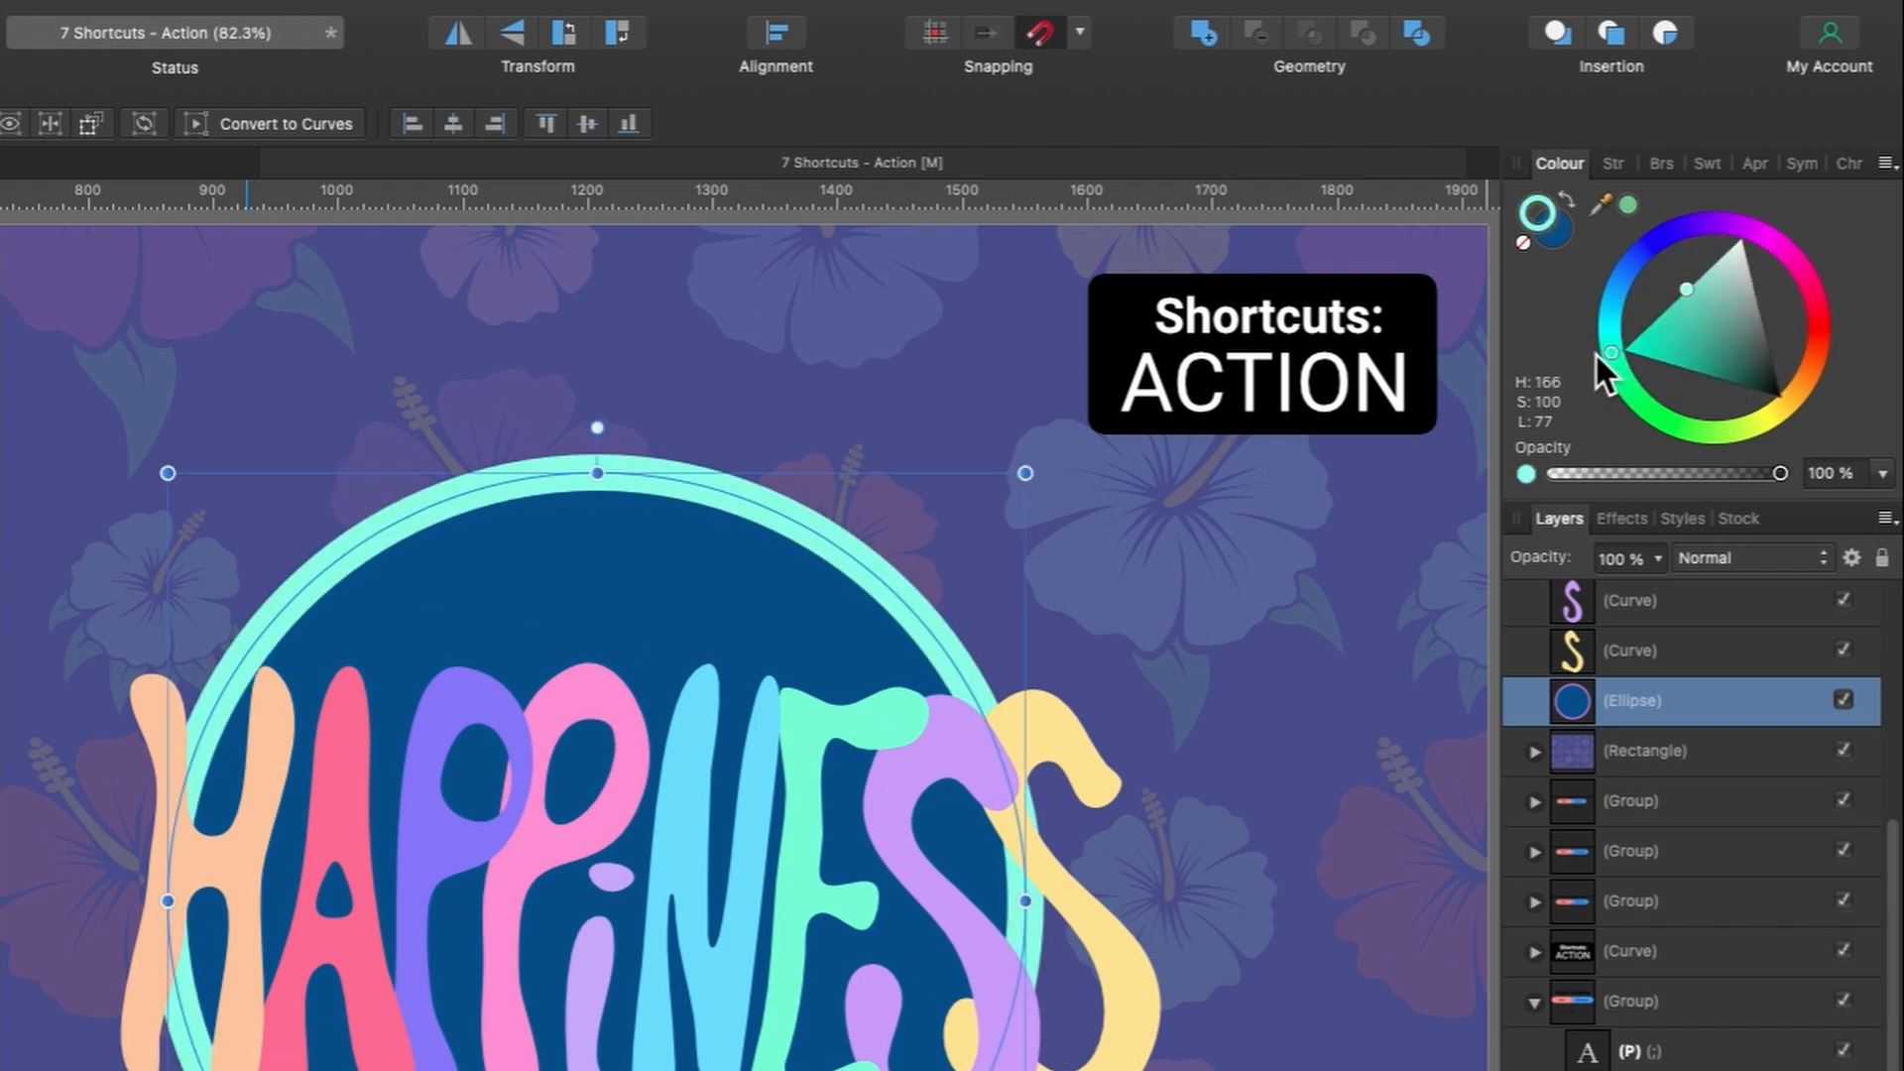
key("x")
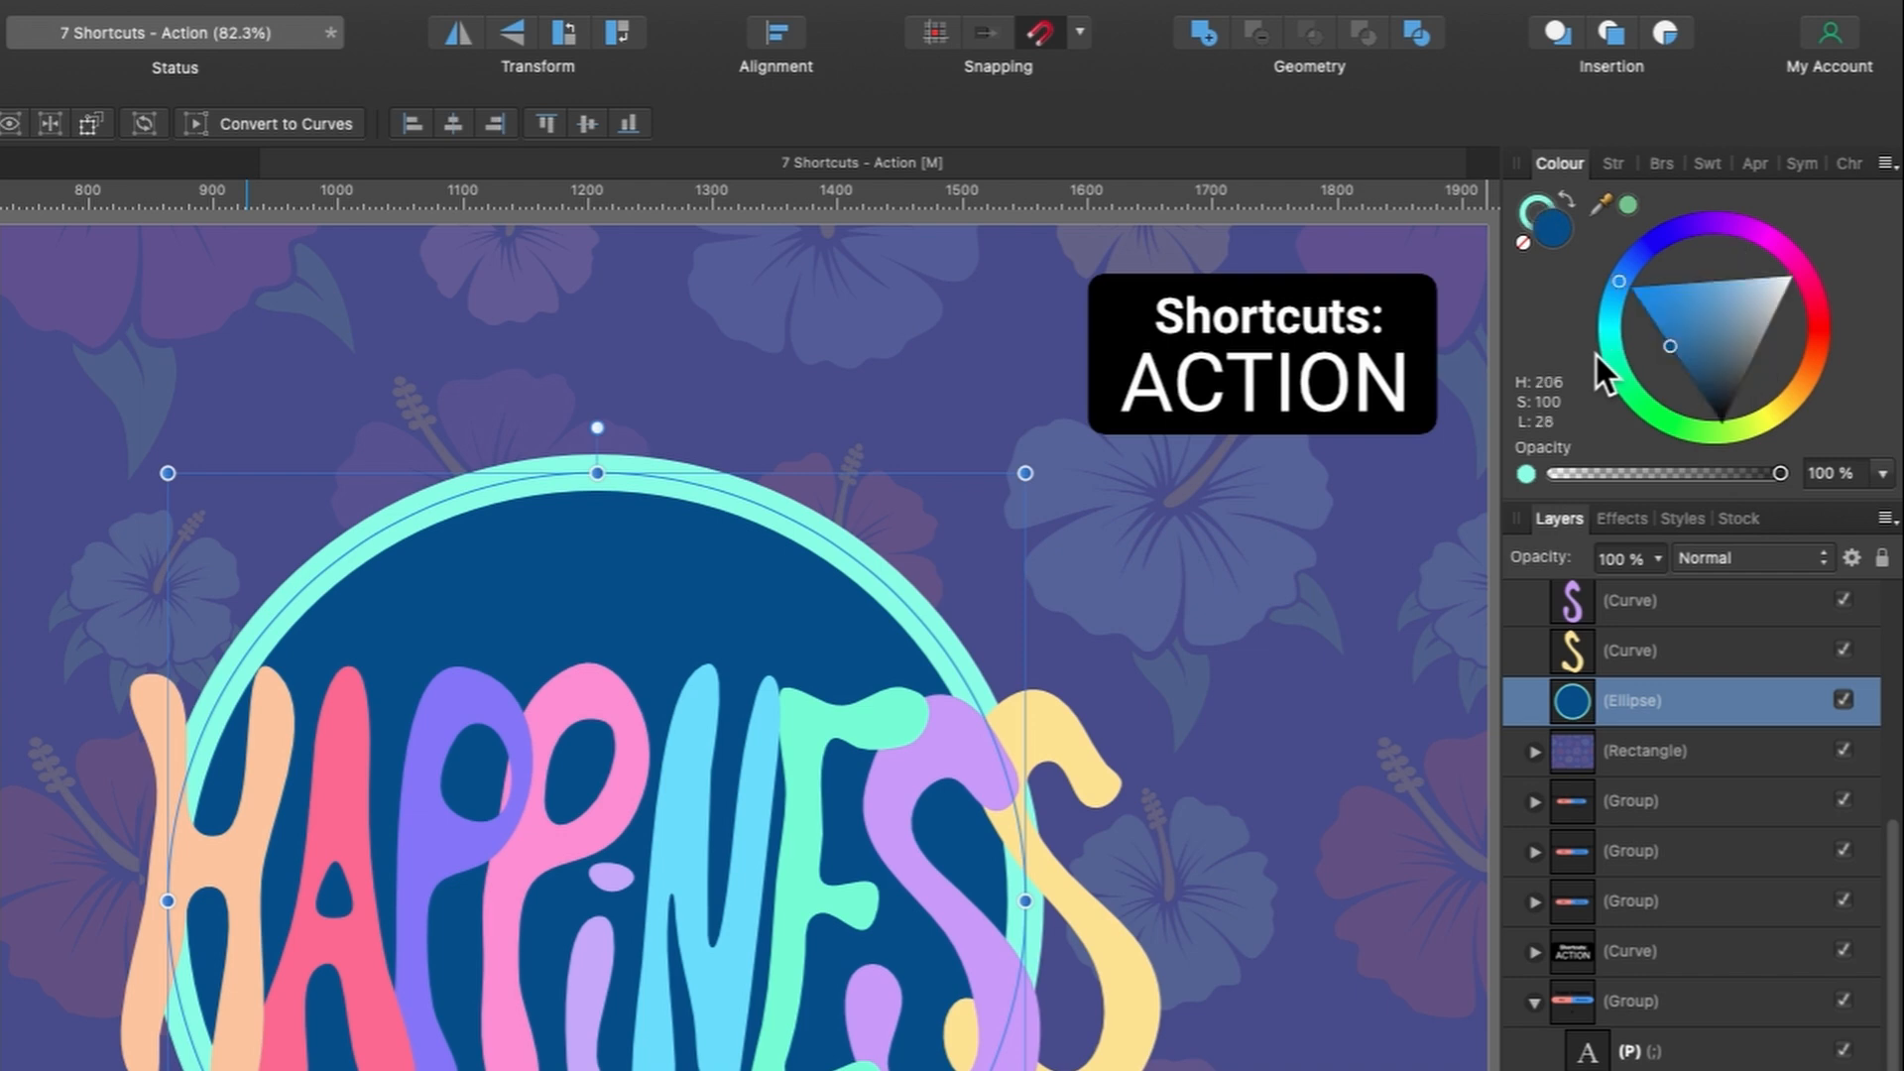
mouse_move(1621, 279)
left_mouse_down()
mouse_move(1732, 220)
mouse_move(1865, 251)
mouse_move(1761, 429)
left_mouse_up()
Set the ellipse's fill to teal with hue 178 and its stroke to light blue with hue 199, and toggle the active colour selector.
key("x")
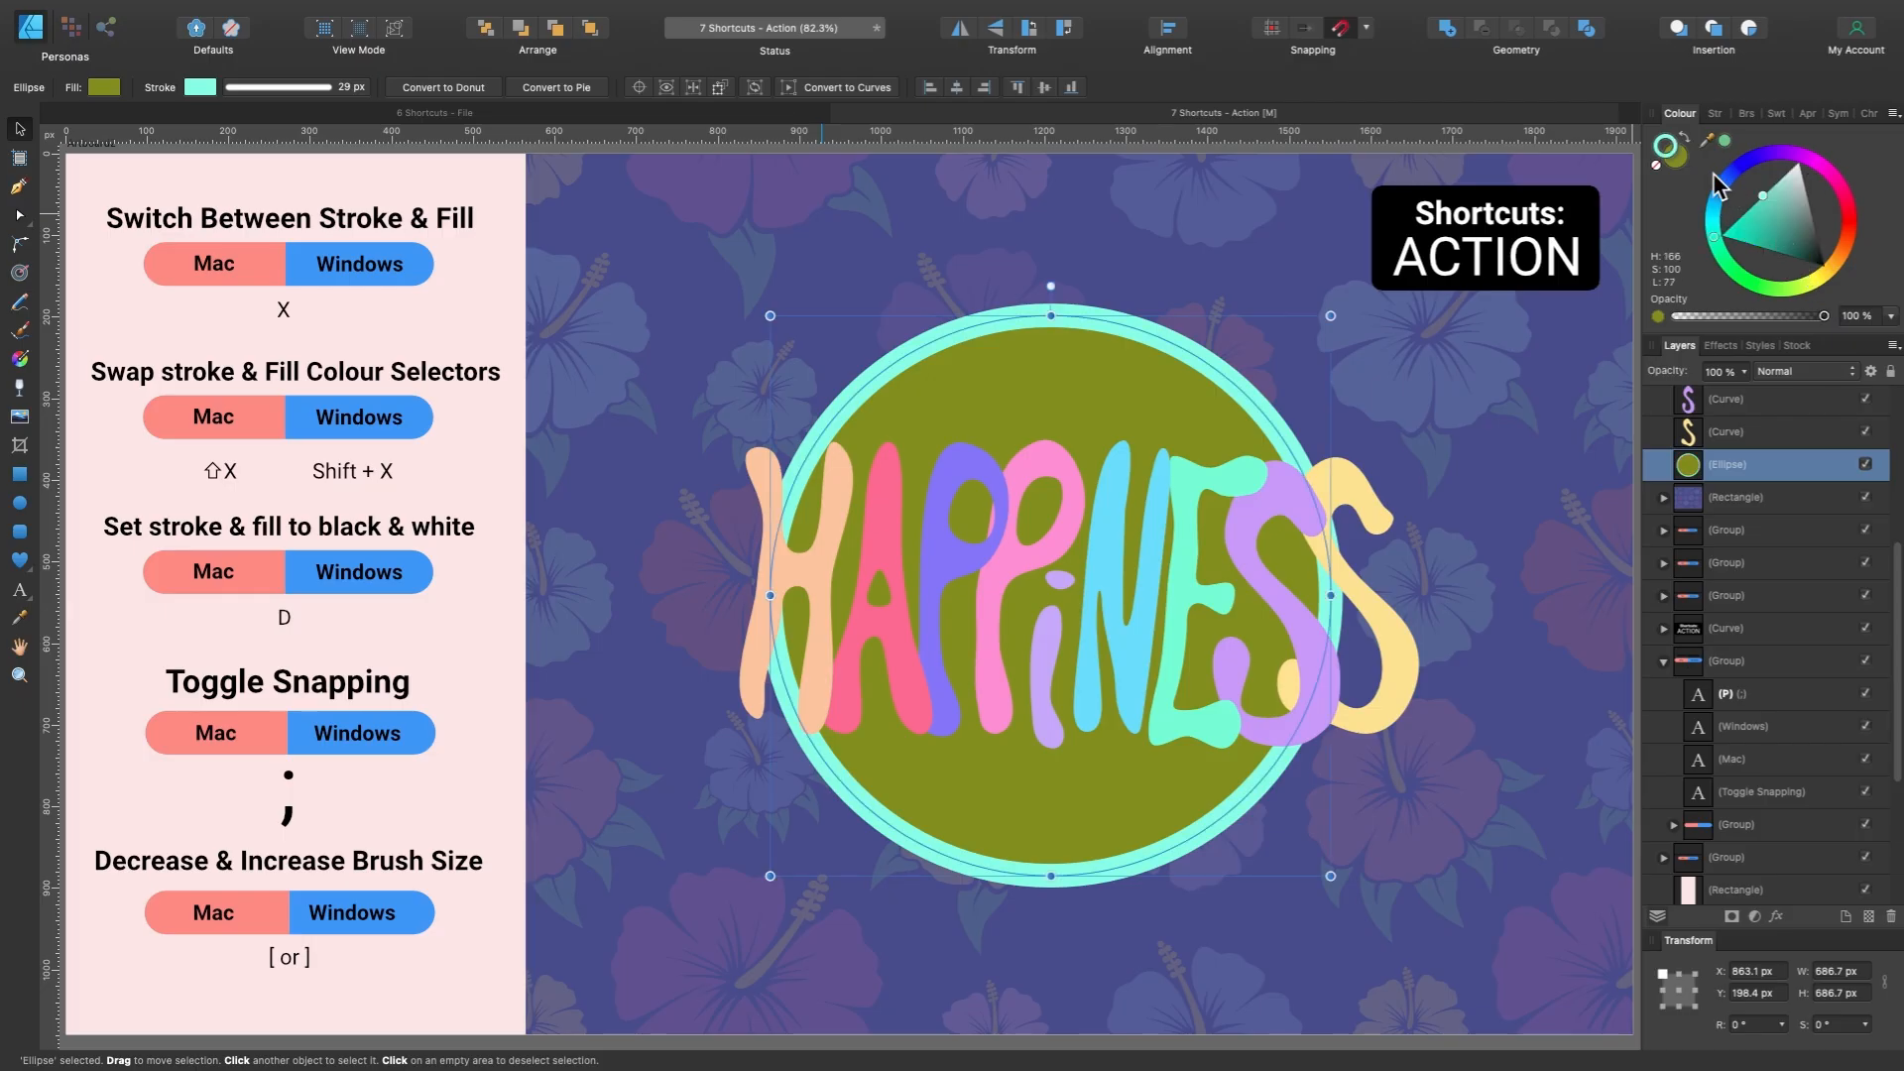
left_click(1678, 157)
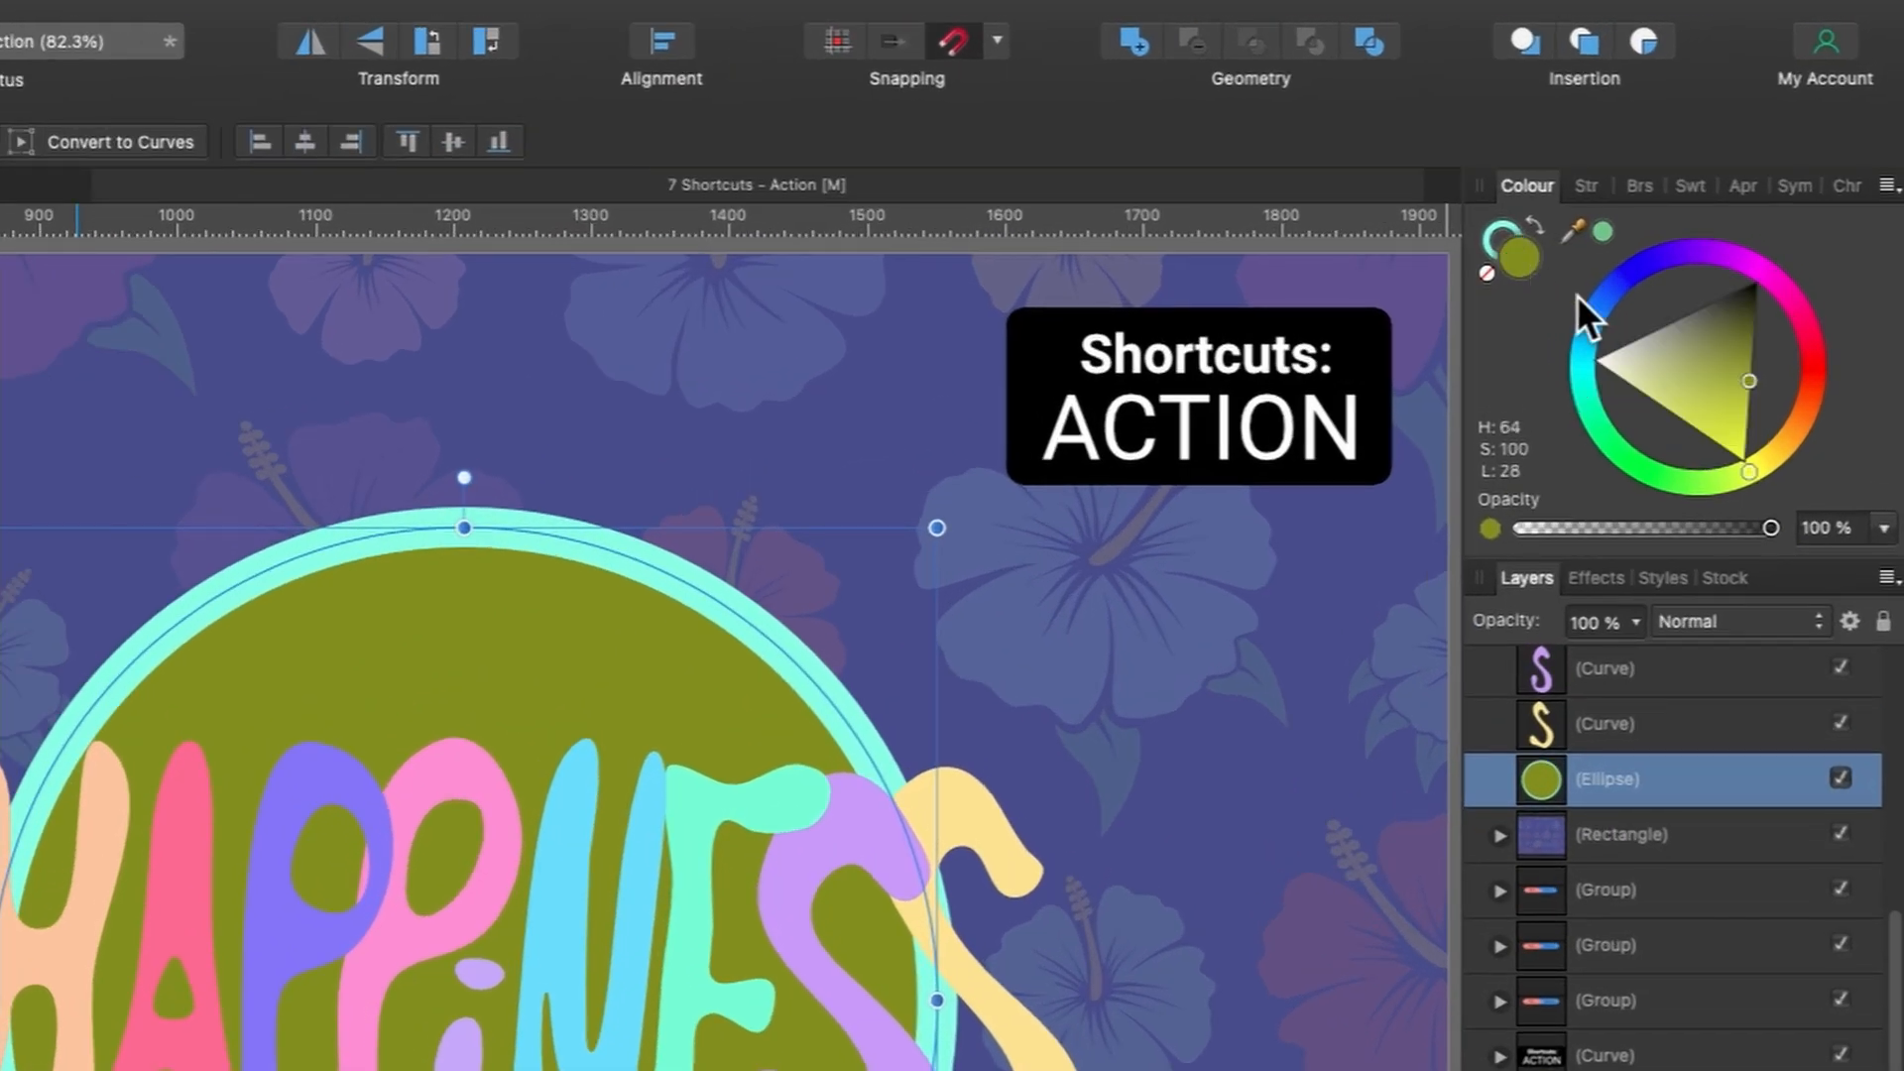
left_click_drag(1718, 214, 1717, 178)
left_click_drag(1591, 294, 1562, 357)
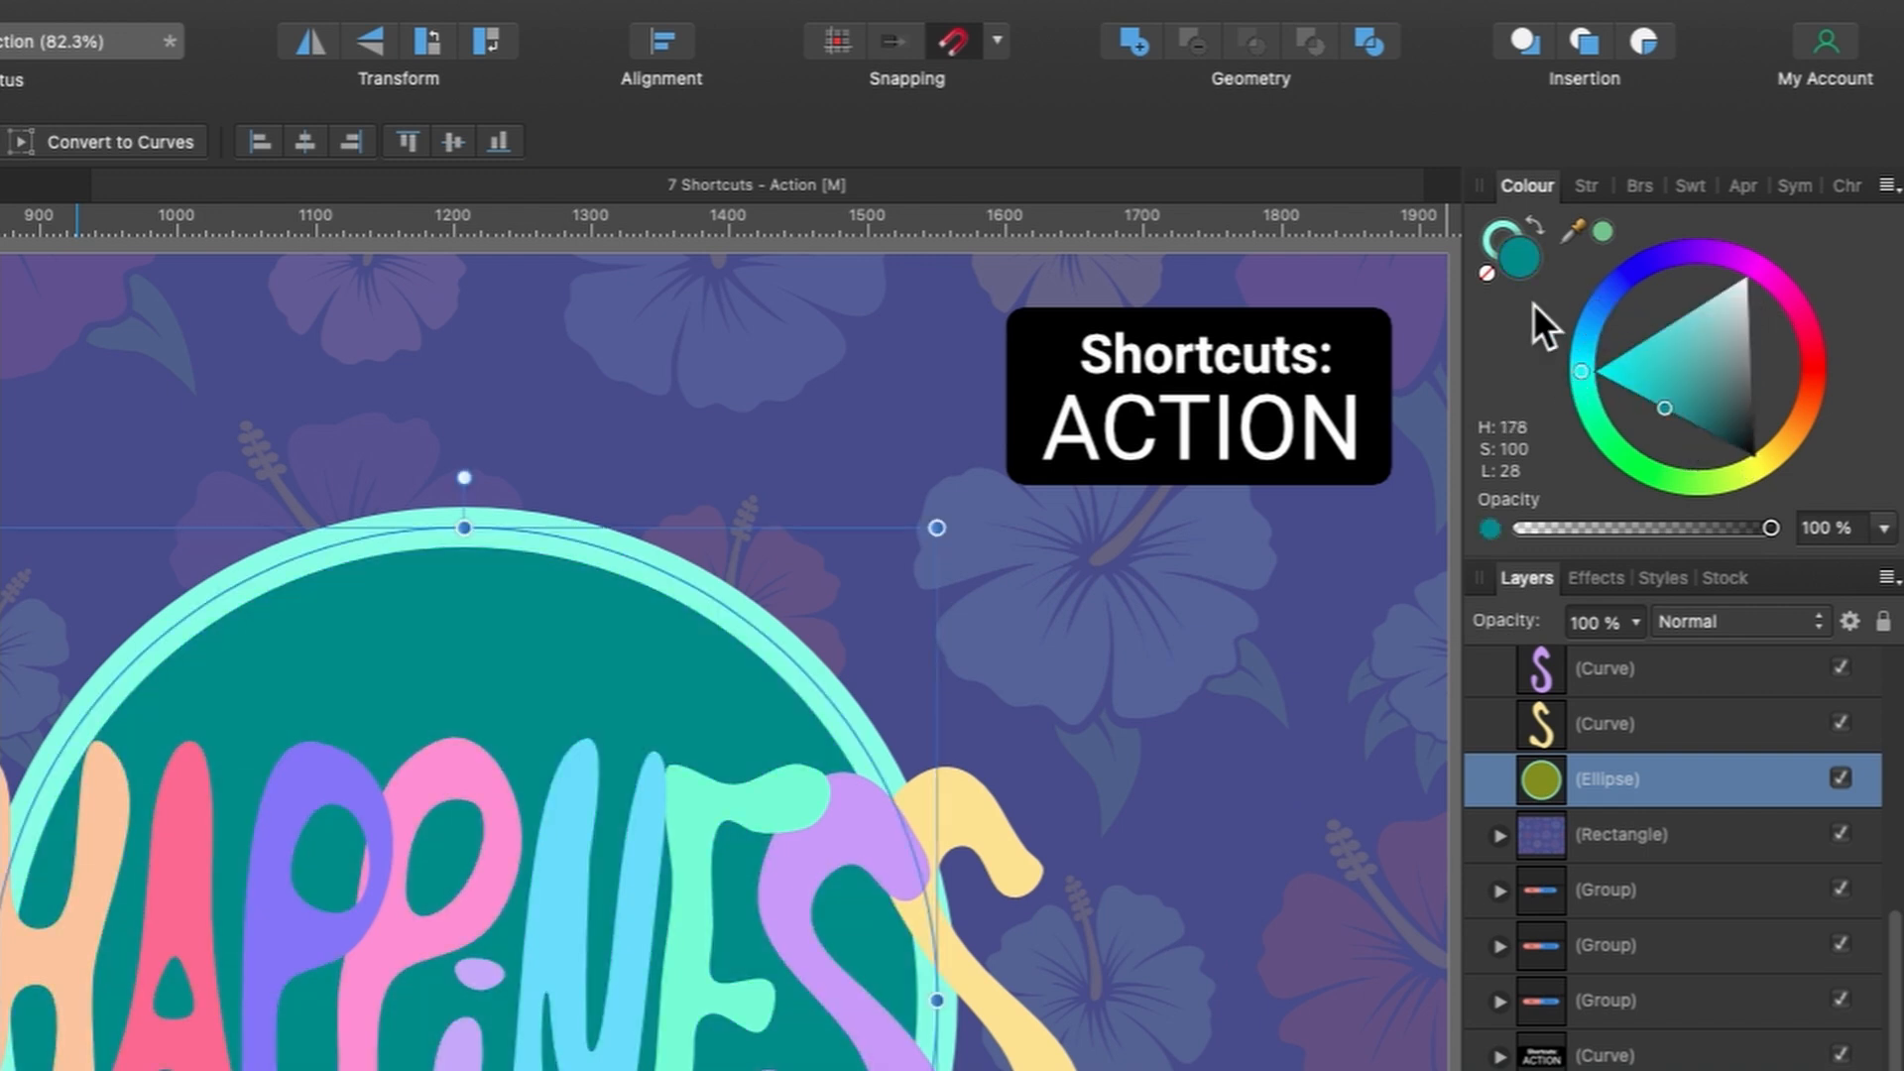
left_click(1486, 224)
left_click_drag(1622, 298, 1604, 314)
key("x")
key("x")
key("x")
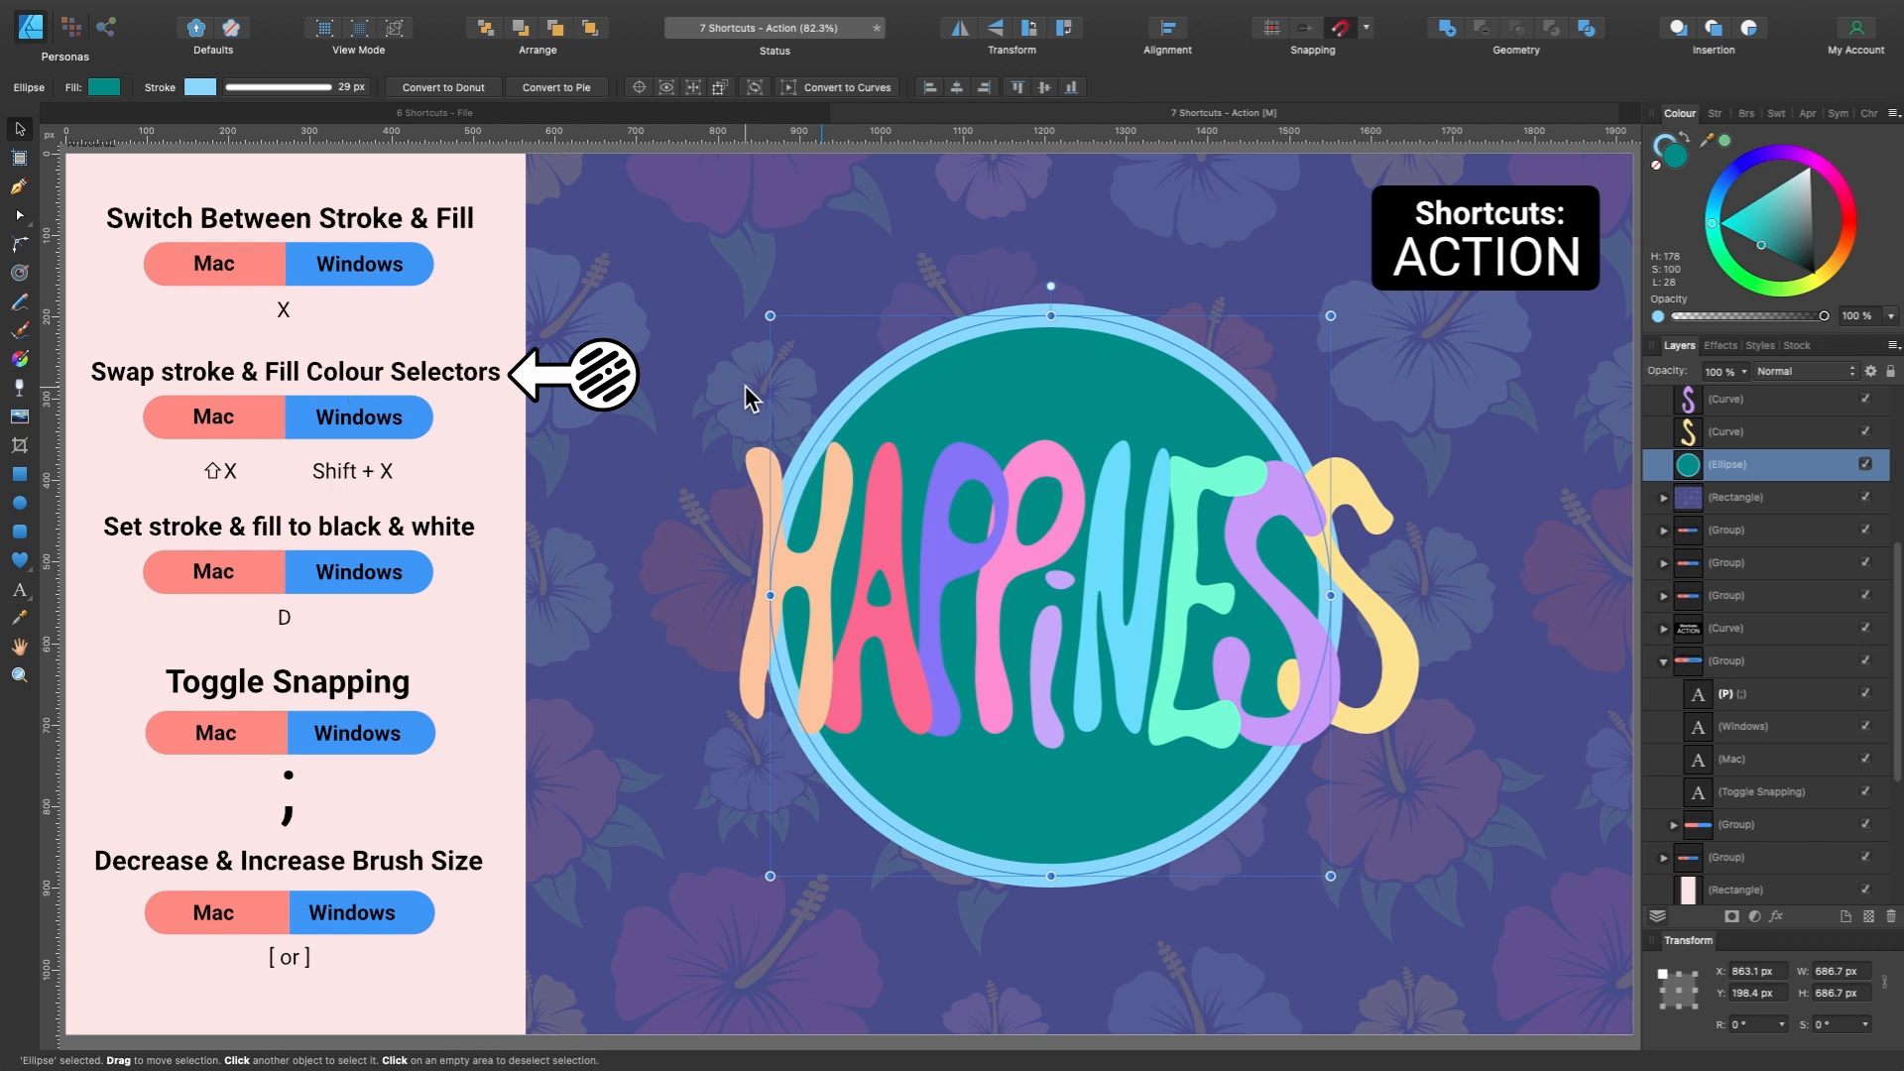
Swap the ellipse's stroke and fill colours back and forth twice.
key("shift+x")
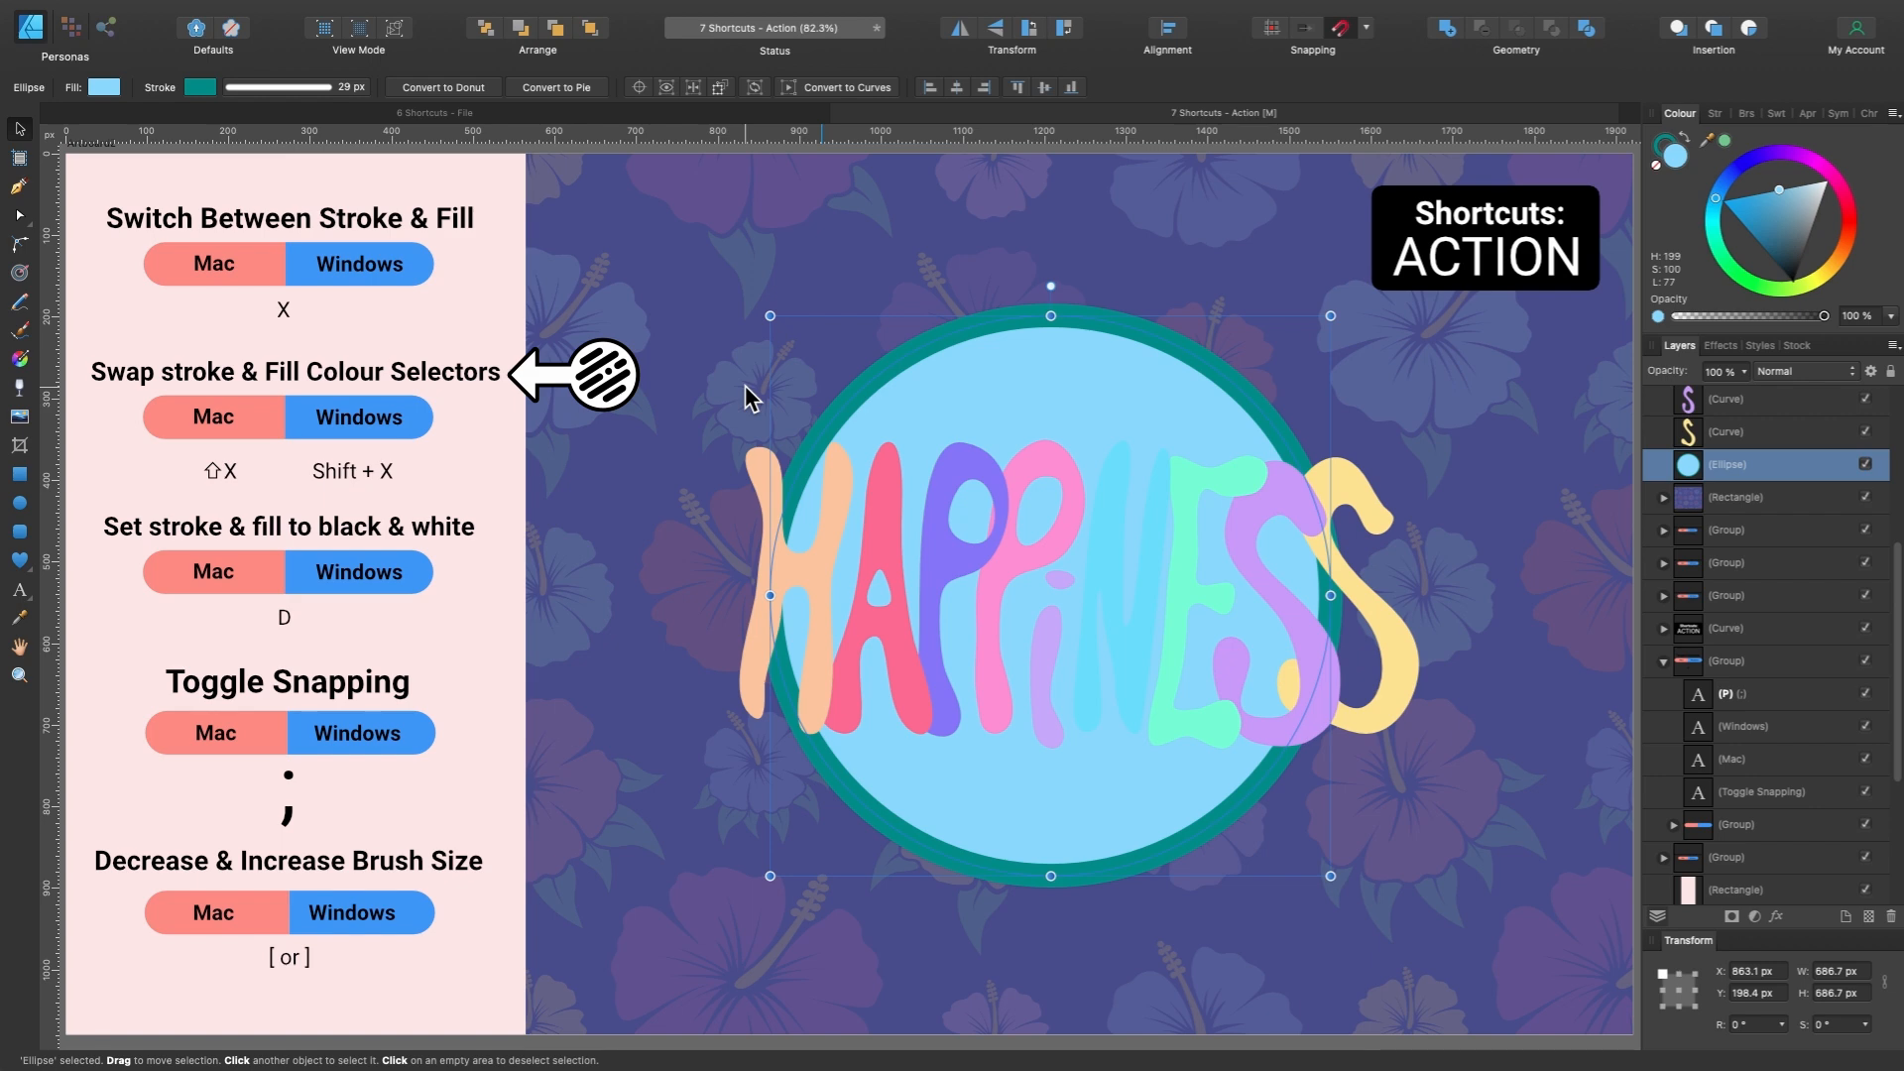
key("shift+x")
key("shift+x")
key("shift+x")
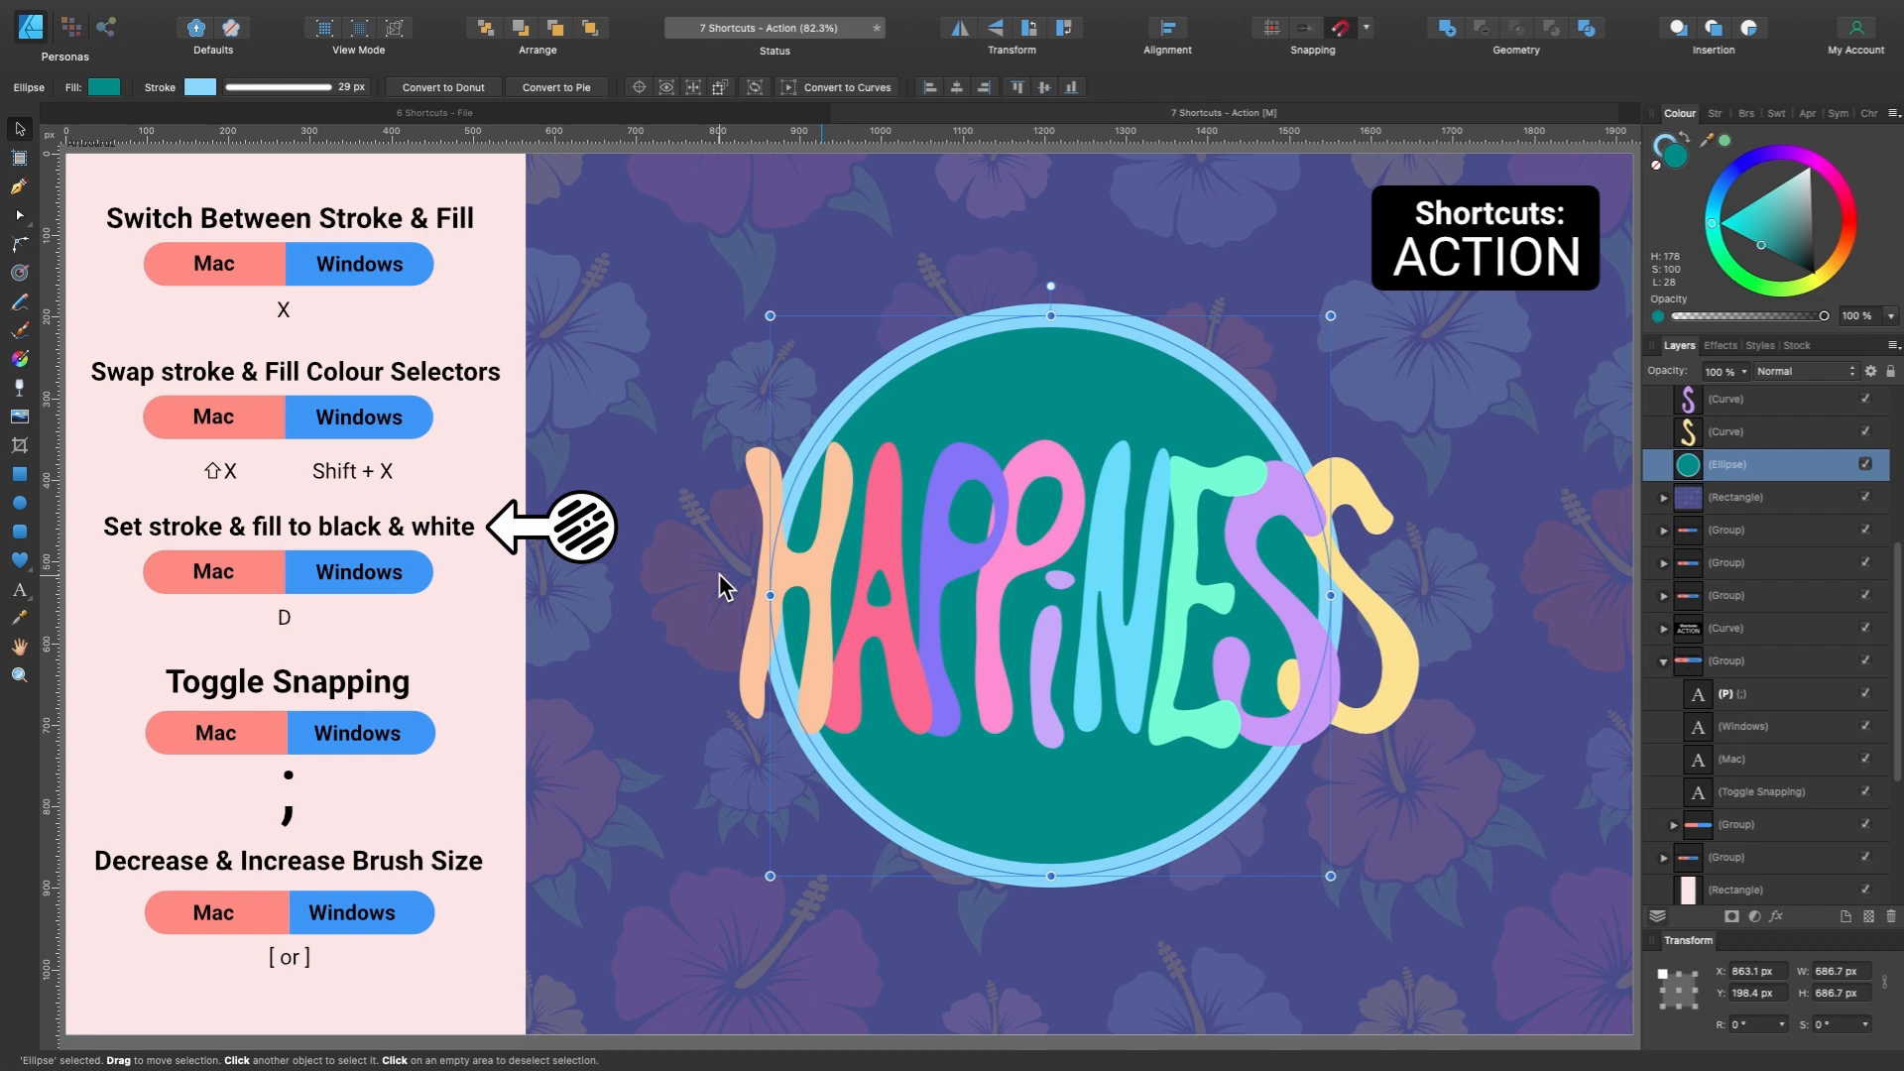
Set the ellipse to the default black stroke and white fill, then swap the two colours and swap them back.
key("d")
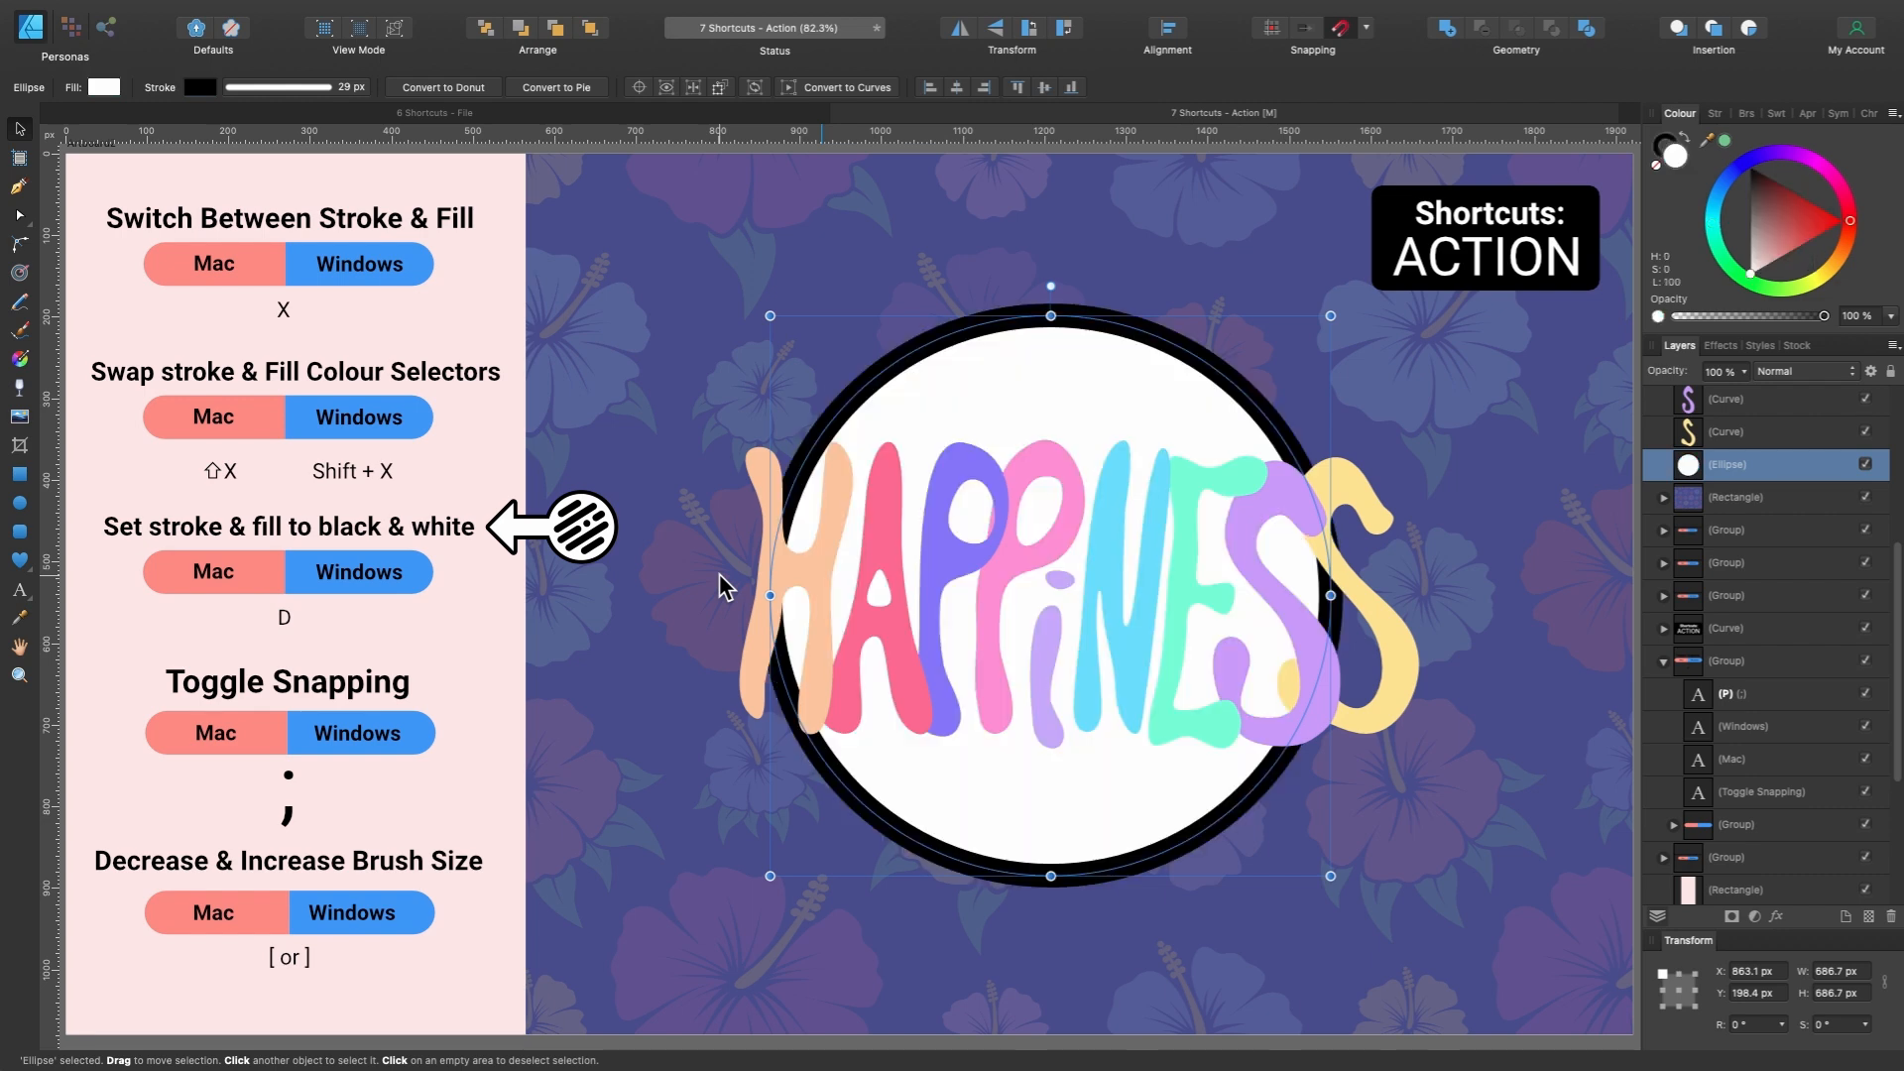
key("shift+x")
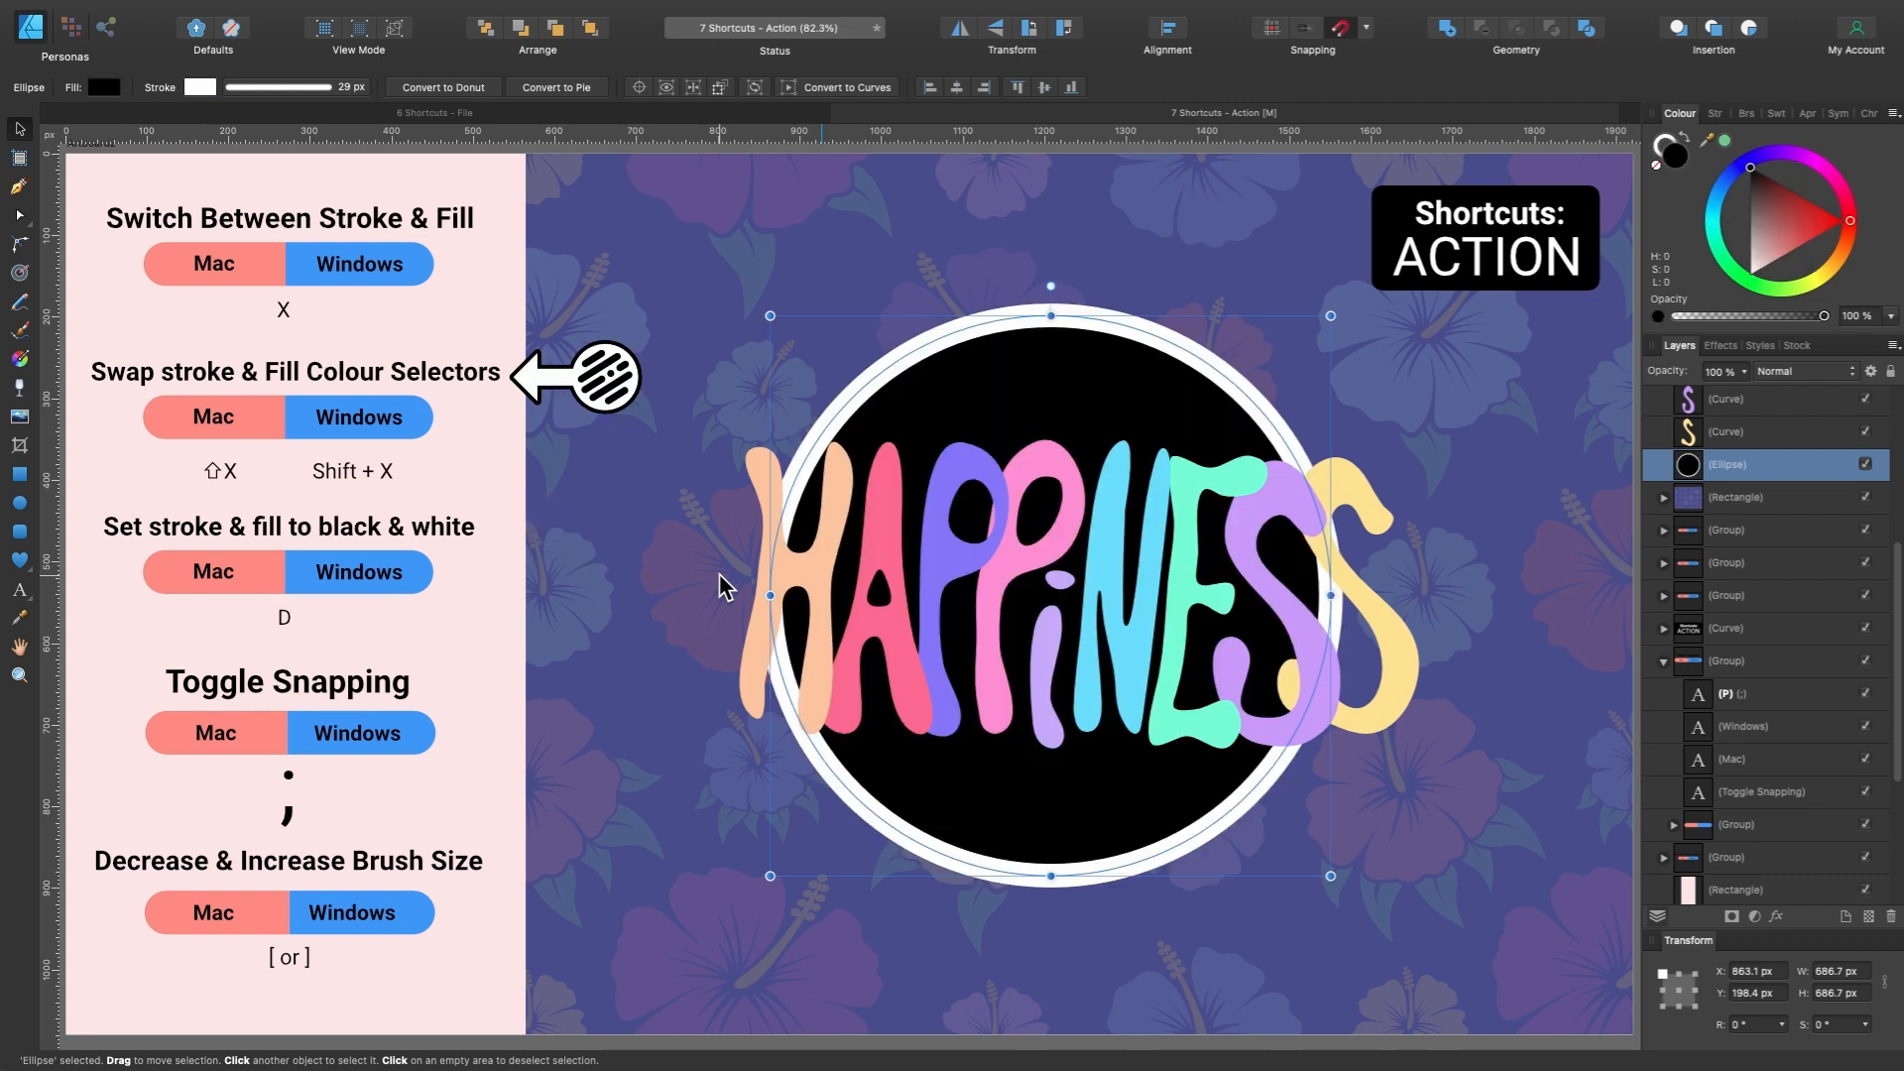
key("shift+x")
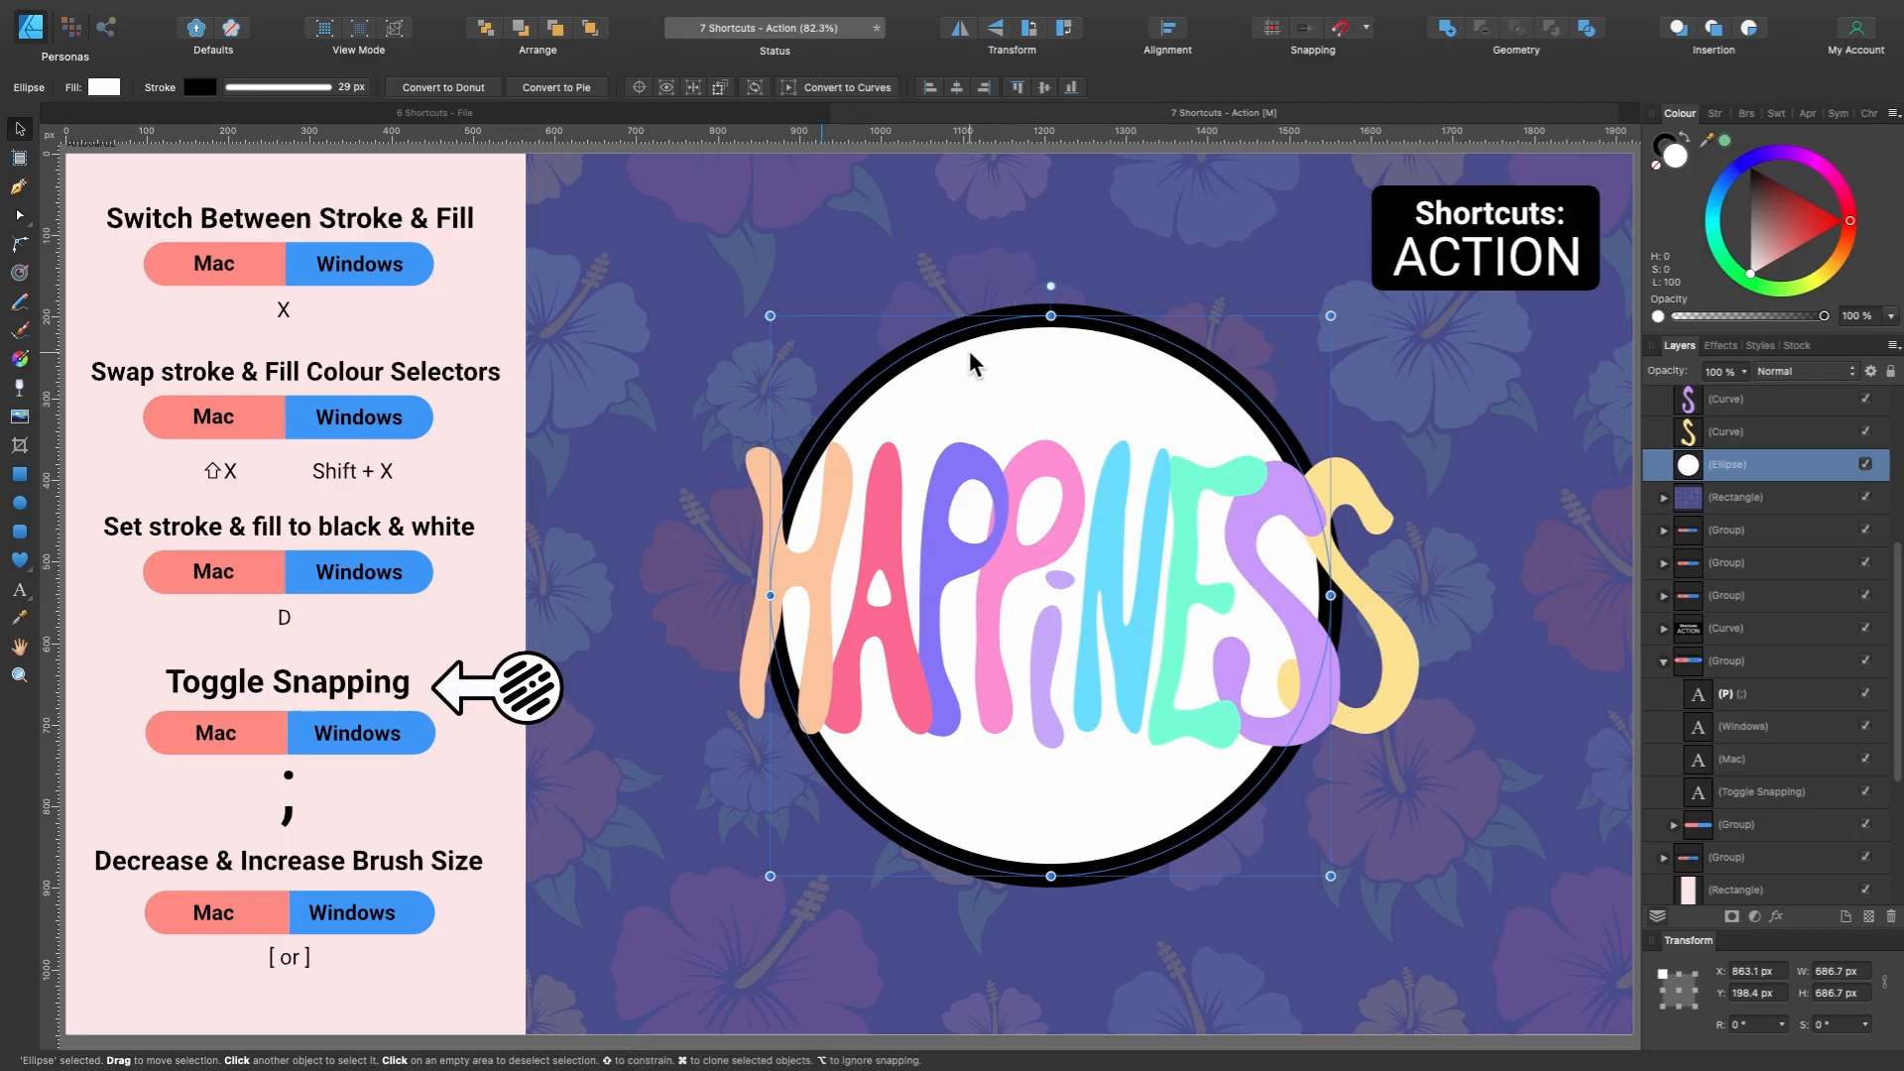
Toggle snapping off and on repeatedly while the ellipse is selected.
key("semicolon")
key("semicolon")
key("semicolon")
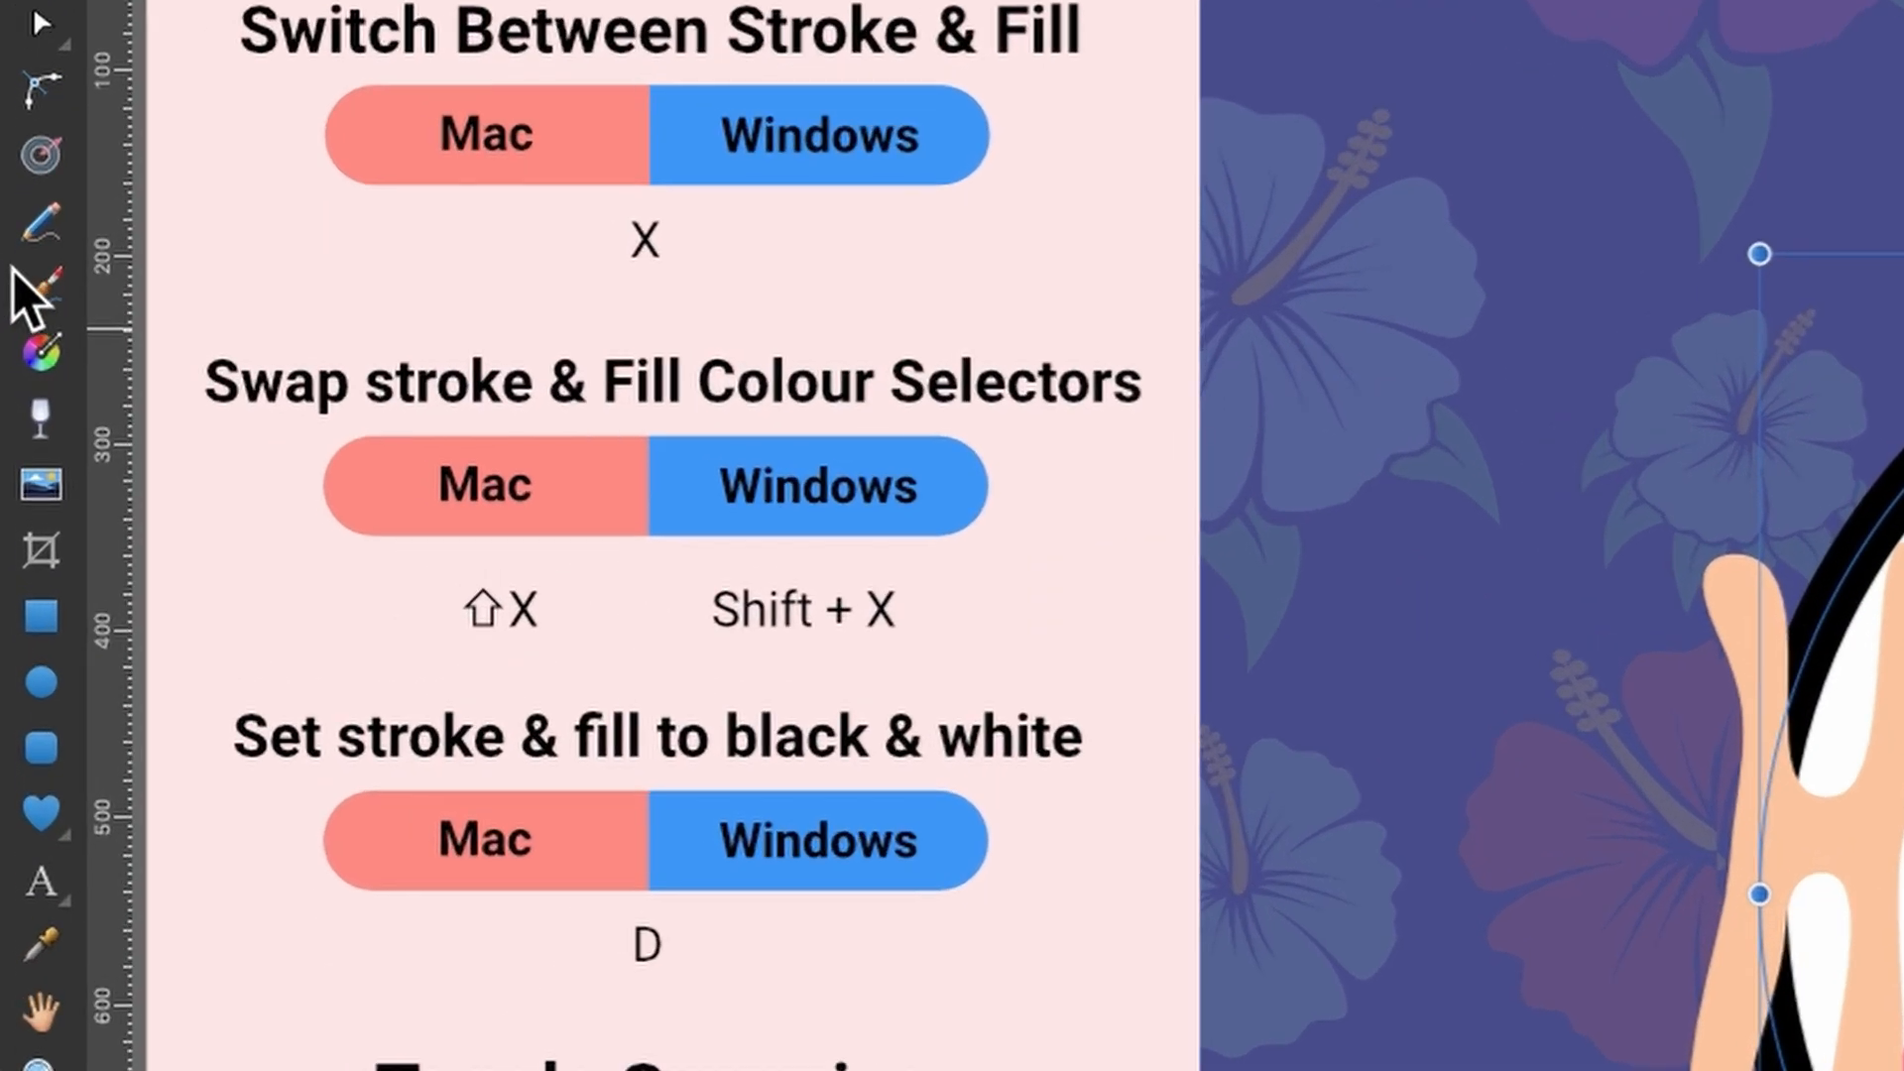
Switch to the Vector Brush tool with white as the active colour and increase the brush width to 132.1 px.
left_click(34, 291)
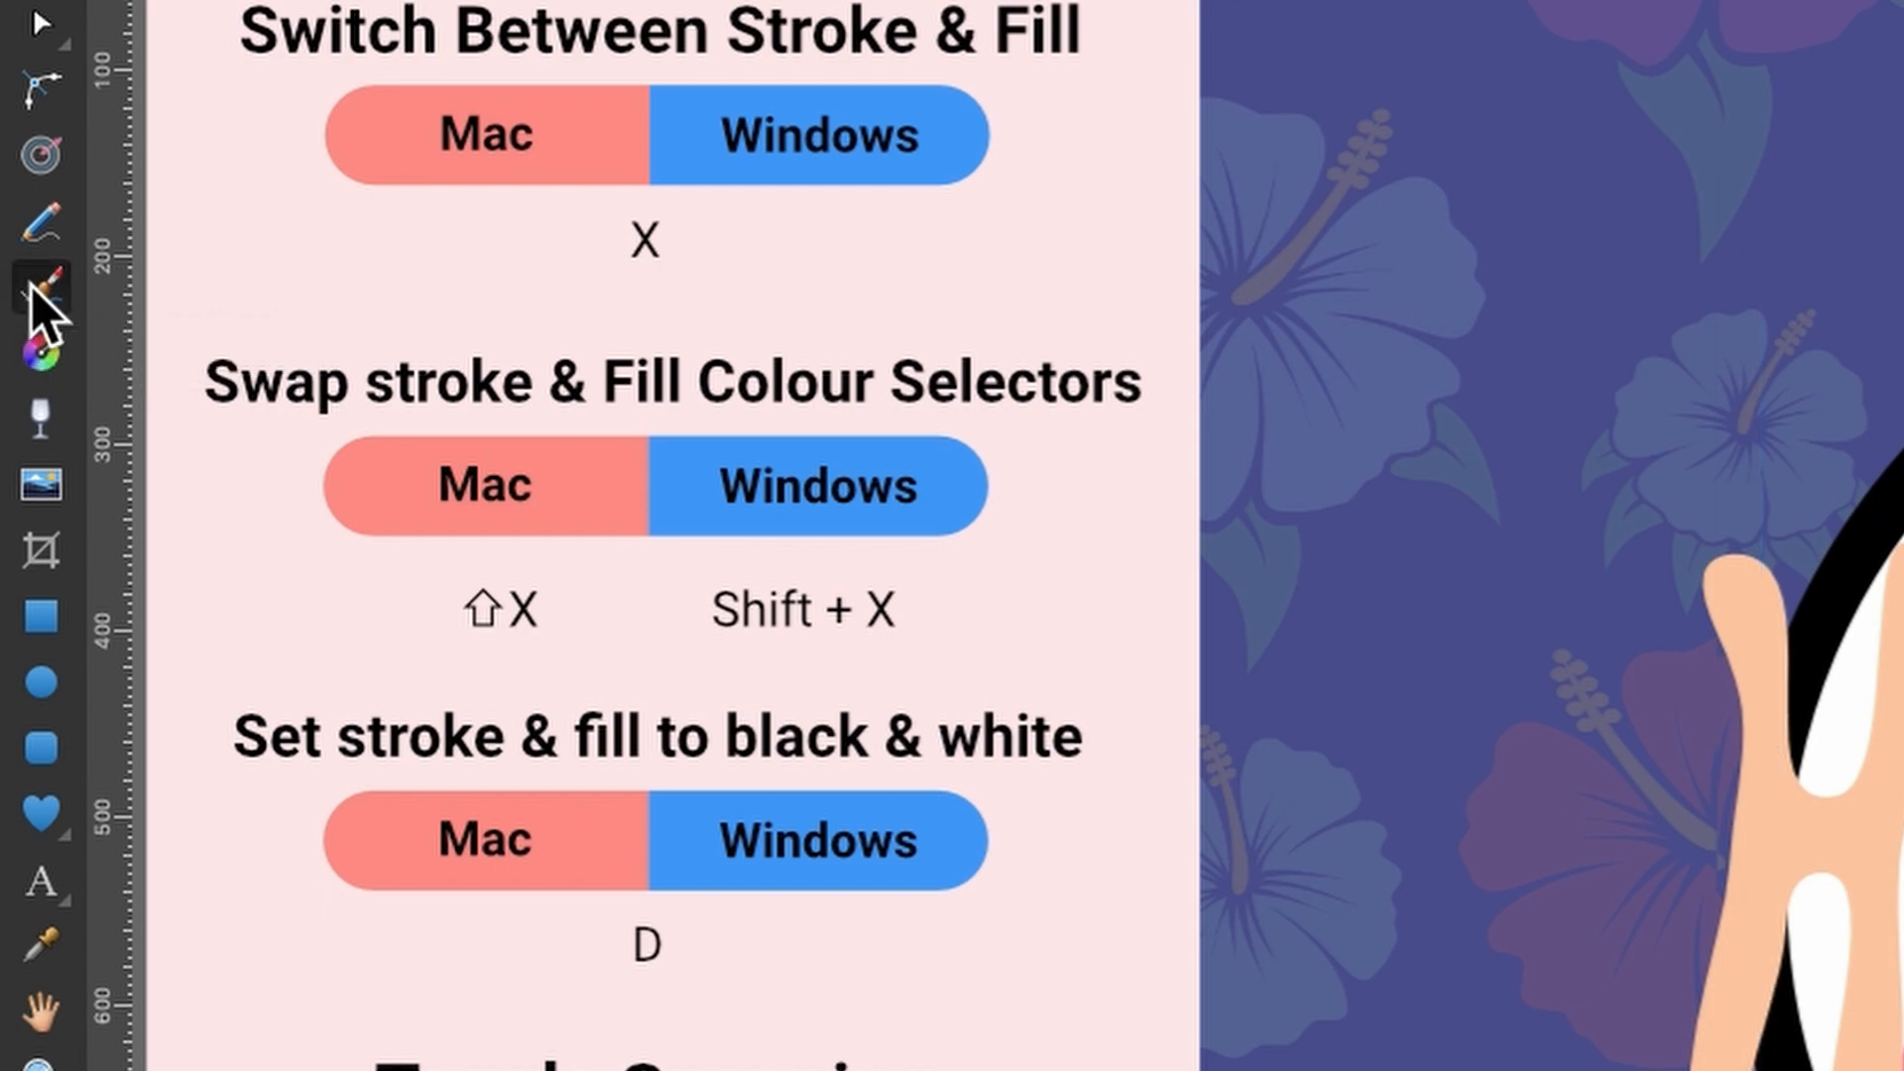
left_click(1678, 157)
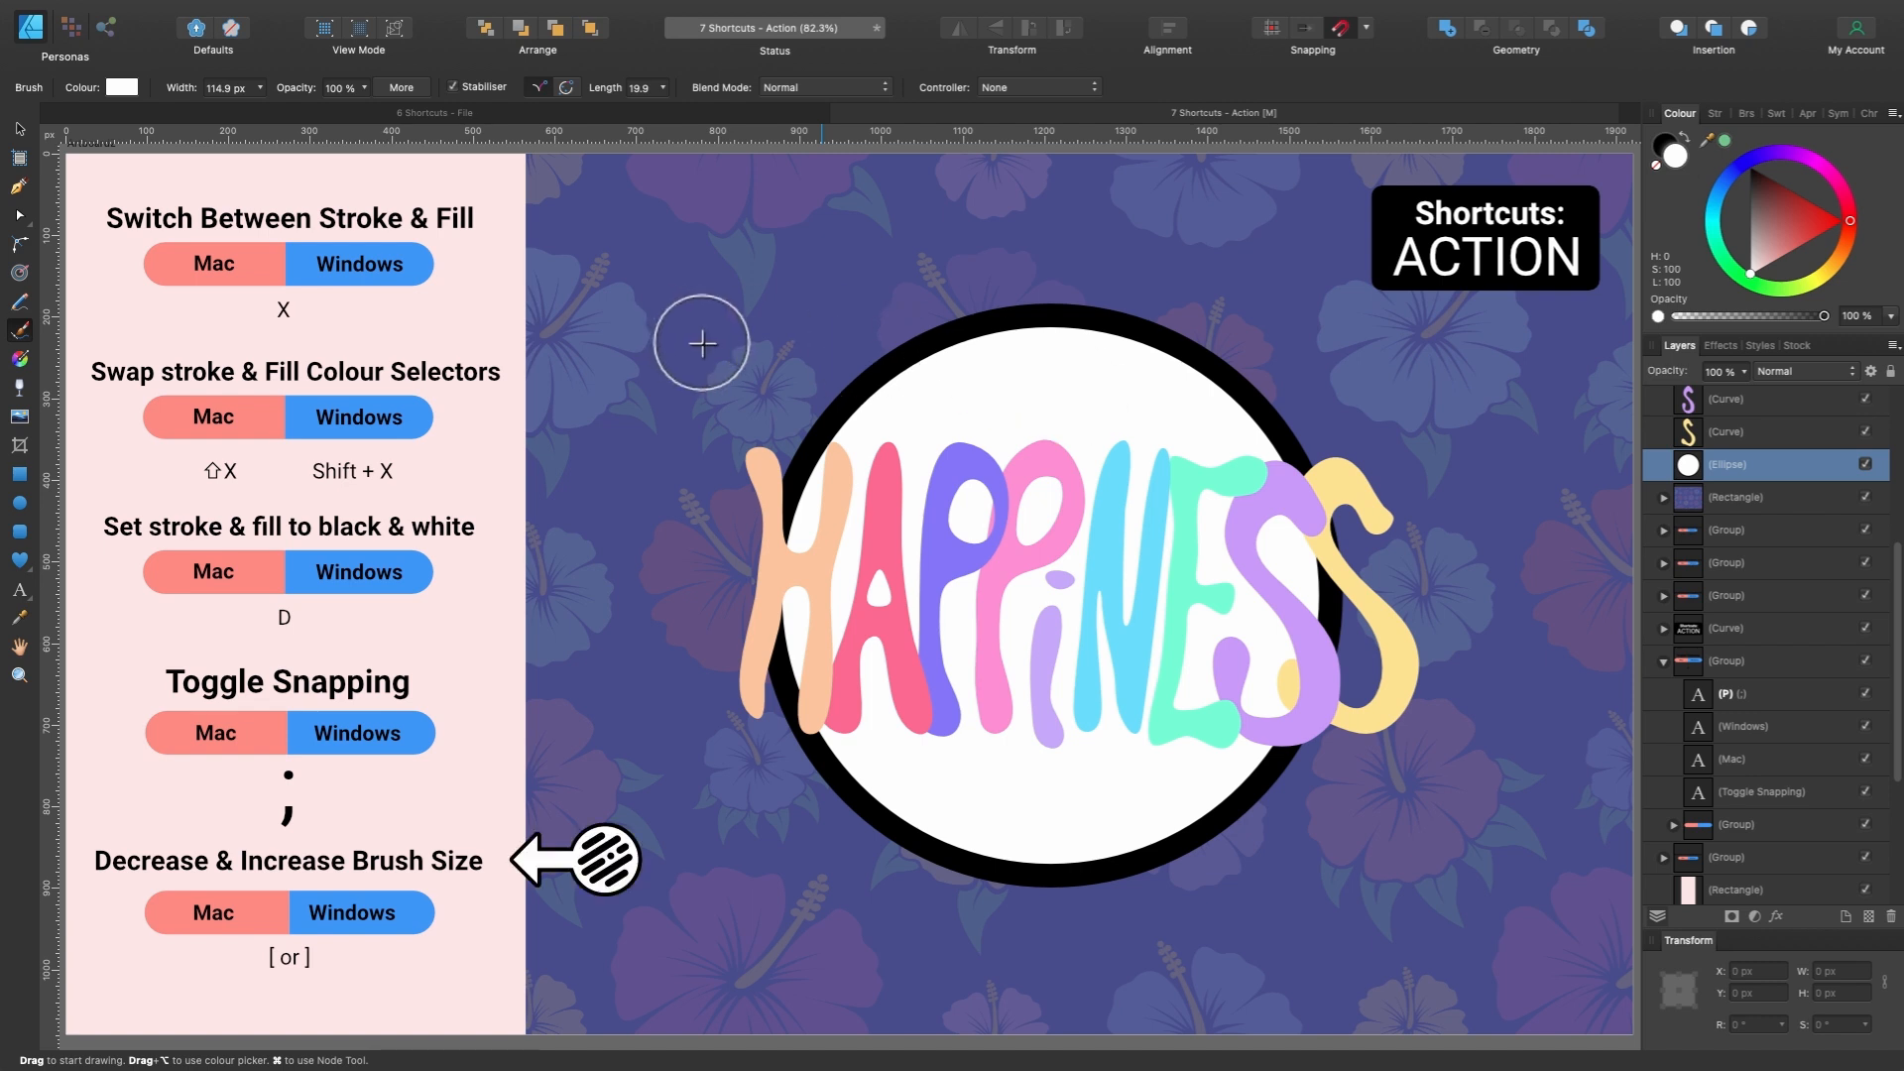
key("bracketright")
key("bracketright")
key("bracketright")
key("bracketright")
key("bracketright")
key("bracketright")
key("bracketright")
key("bracketright")
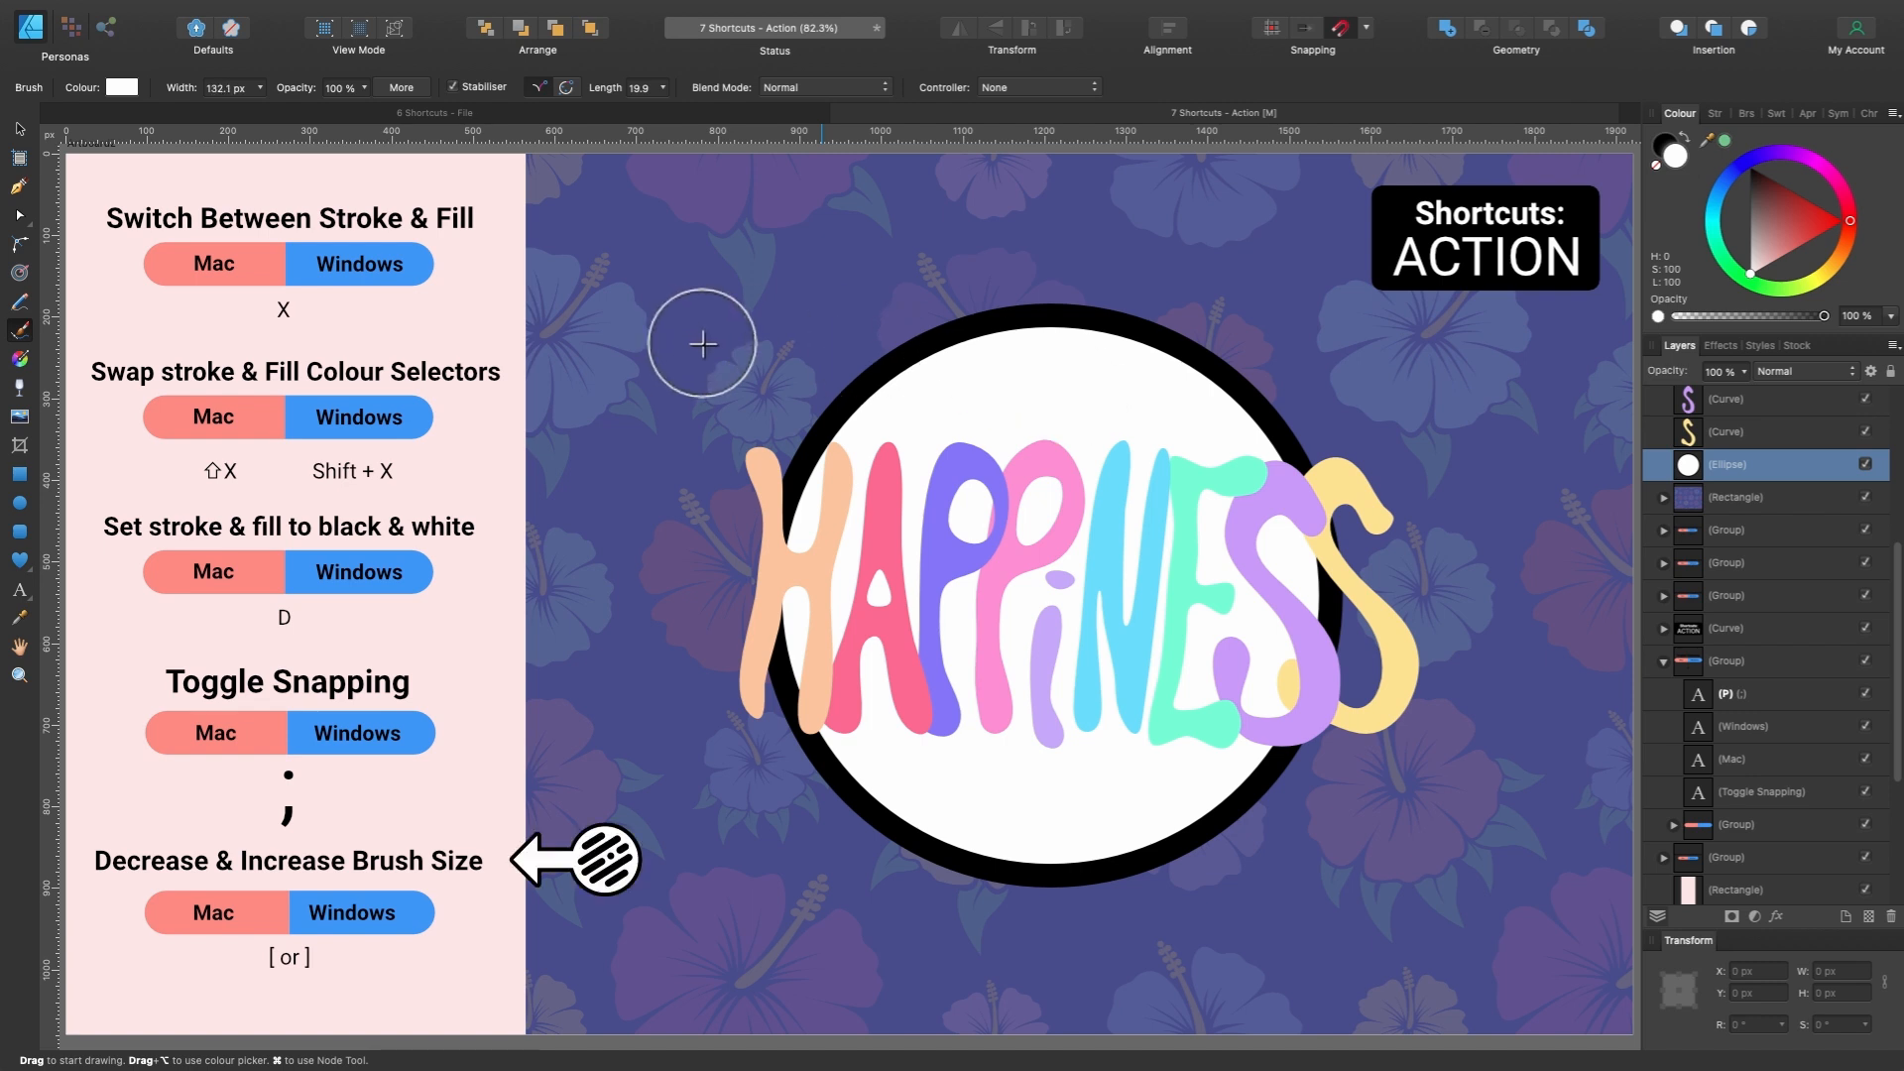
Vary the brush width up to 600.8 px and back down to 175.9 px, and paint a short stroke beside the circle.
key("bracketleft")
key("bracketleft")
key("bracketleft")
key("bracketleft")
key("bracketleft")
key("bracketleft")
key("bracketleft")
key("bracketleft")
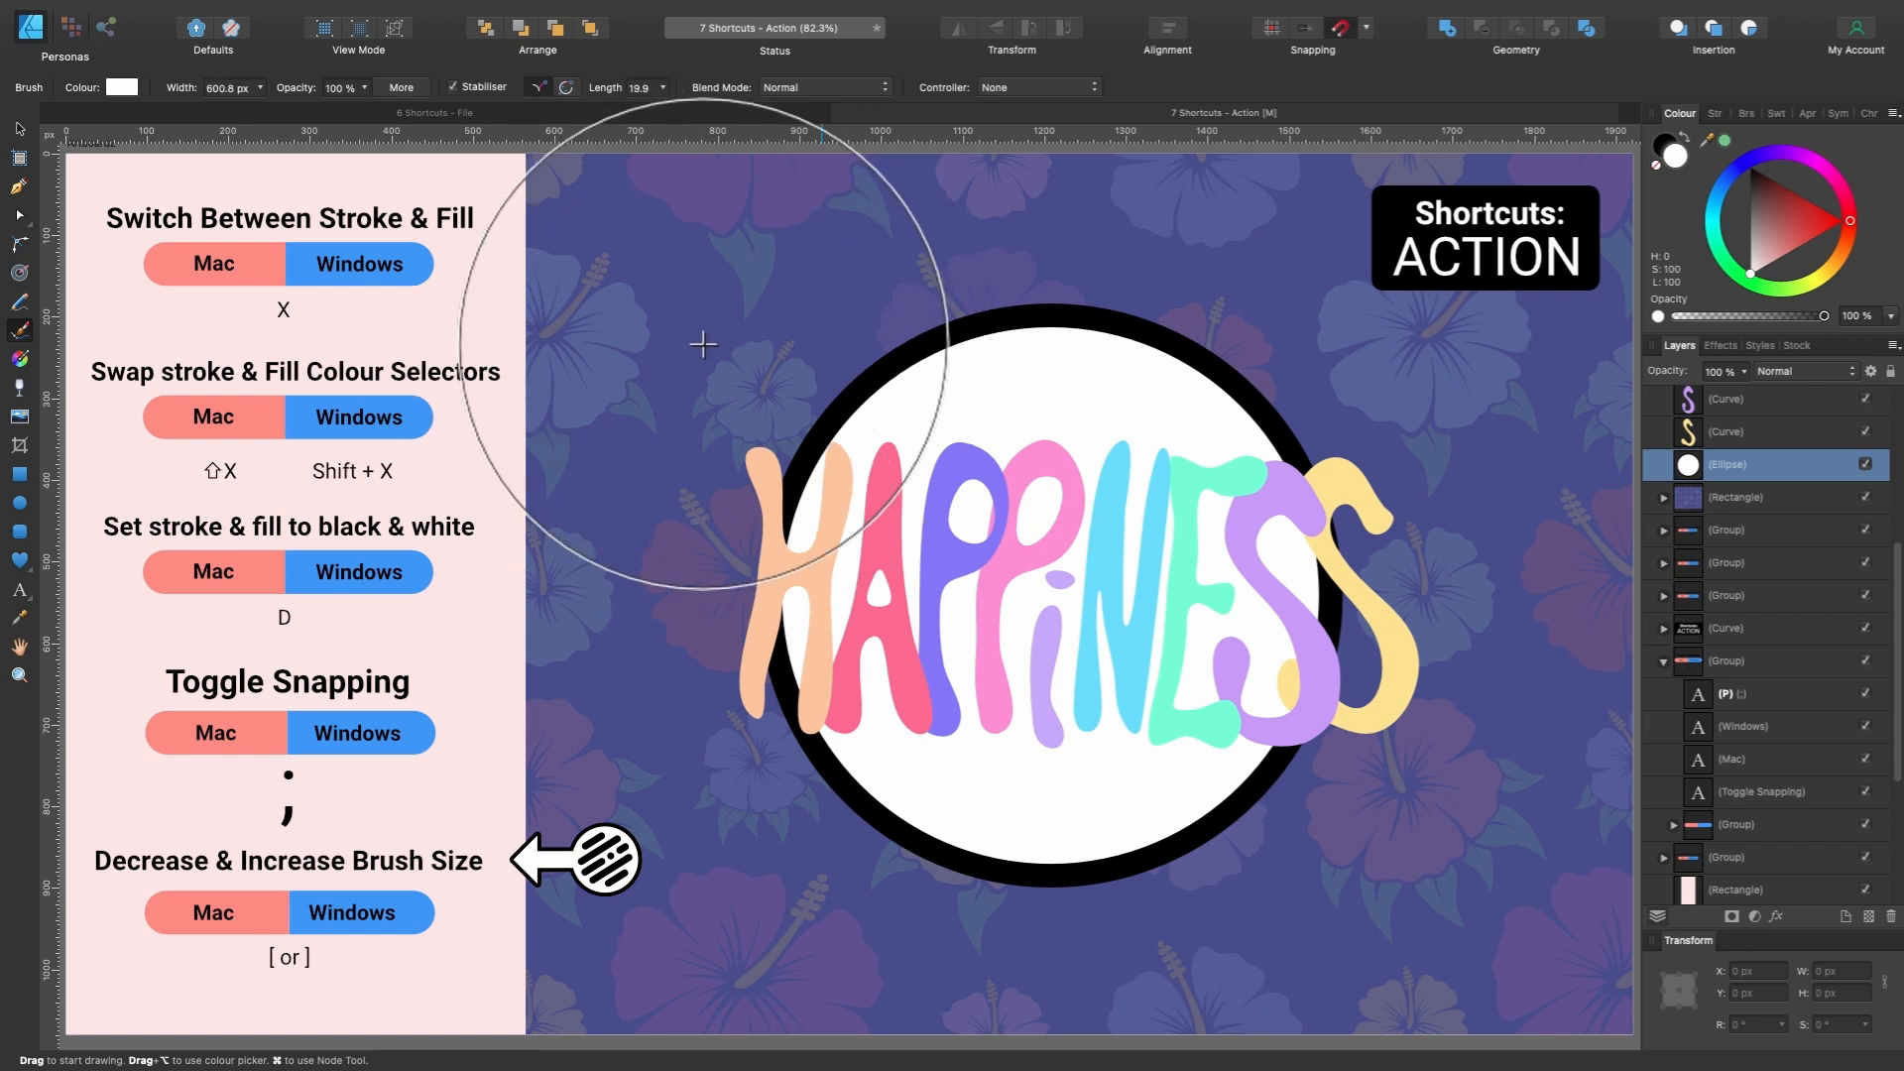
key("bracketright")
key("bracketright")
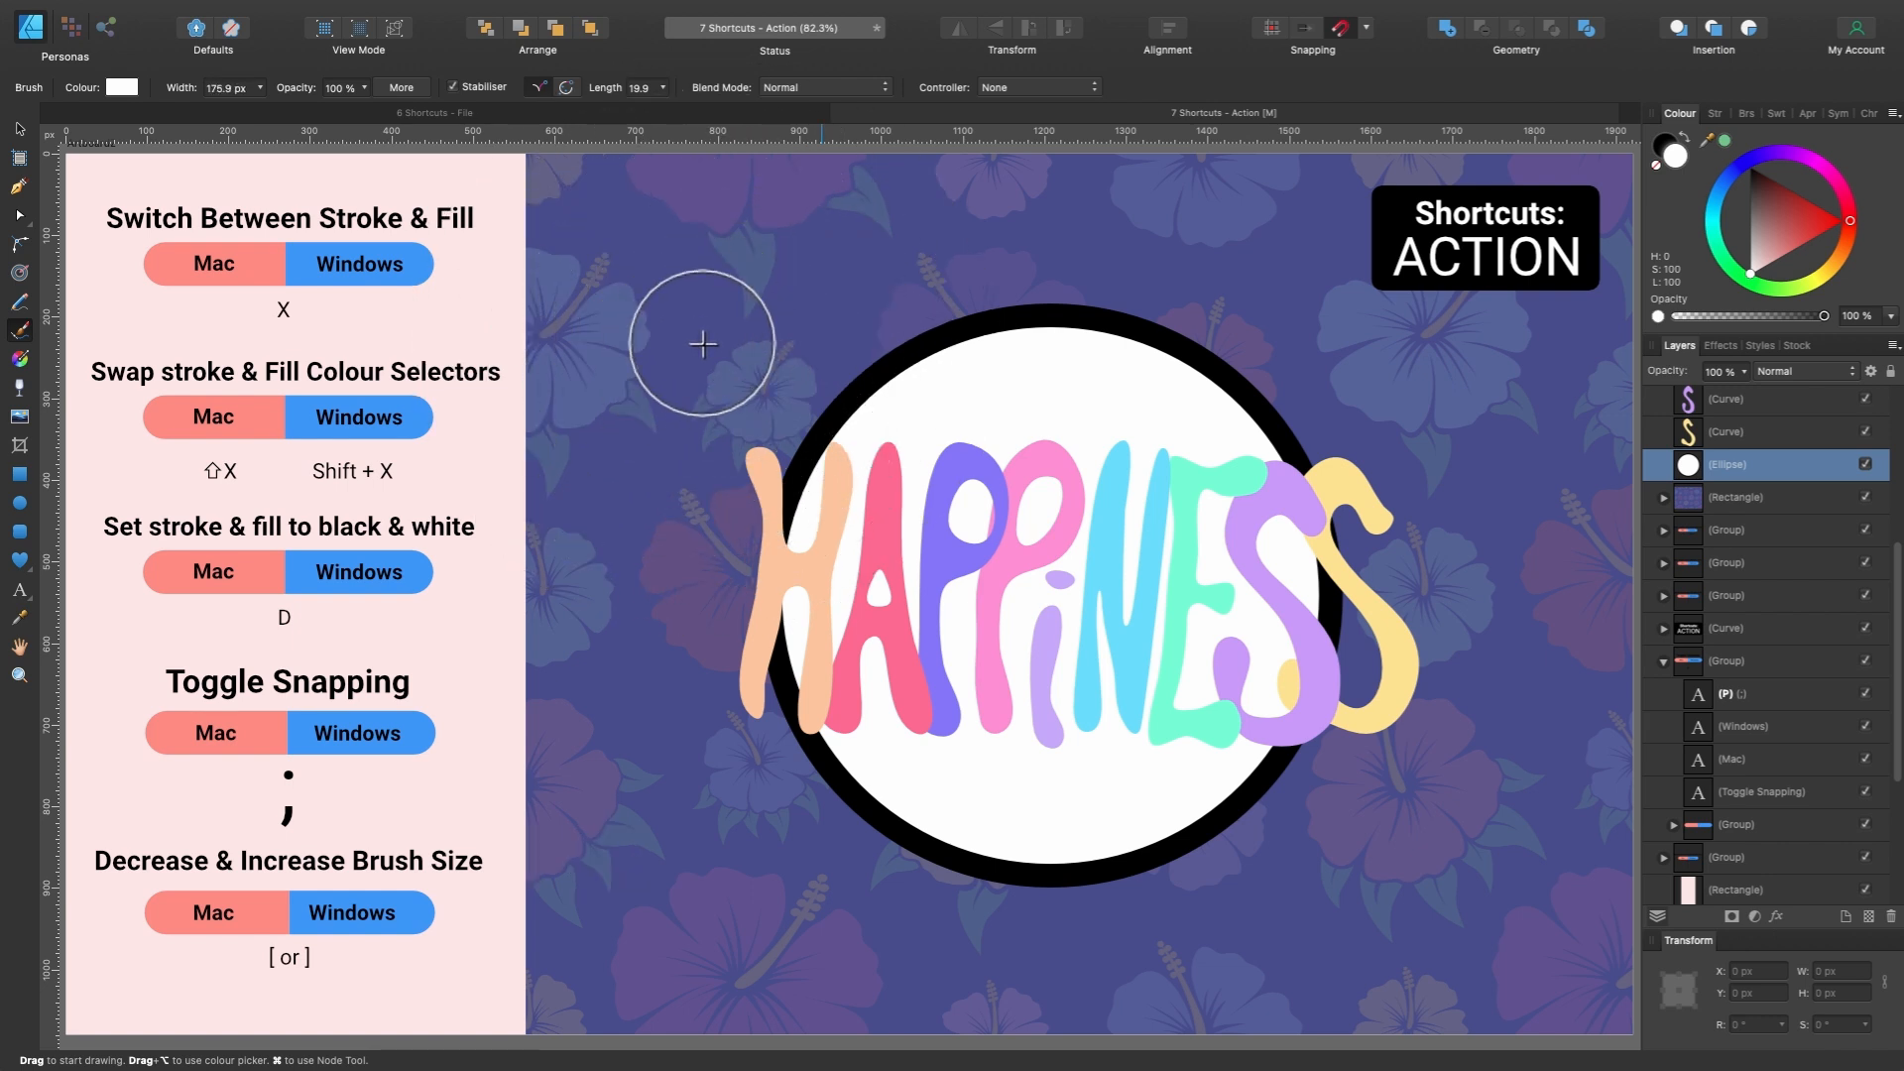
mouse_move(736, 363)
left_mouse_down()
mouse_move(803, 315)
mouse_move(1127, 194)
mouse_move(1379, 307)
mouse_move(714, 803)
mouse_move(691, 606)
left_mouse_up()
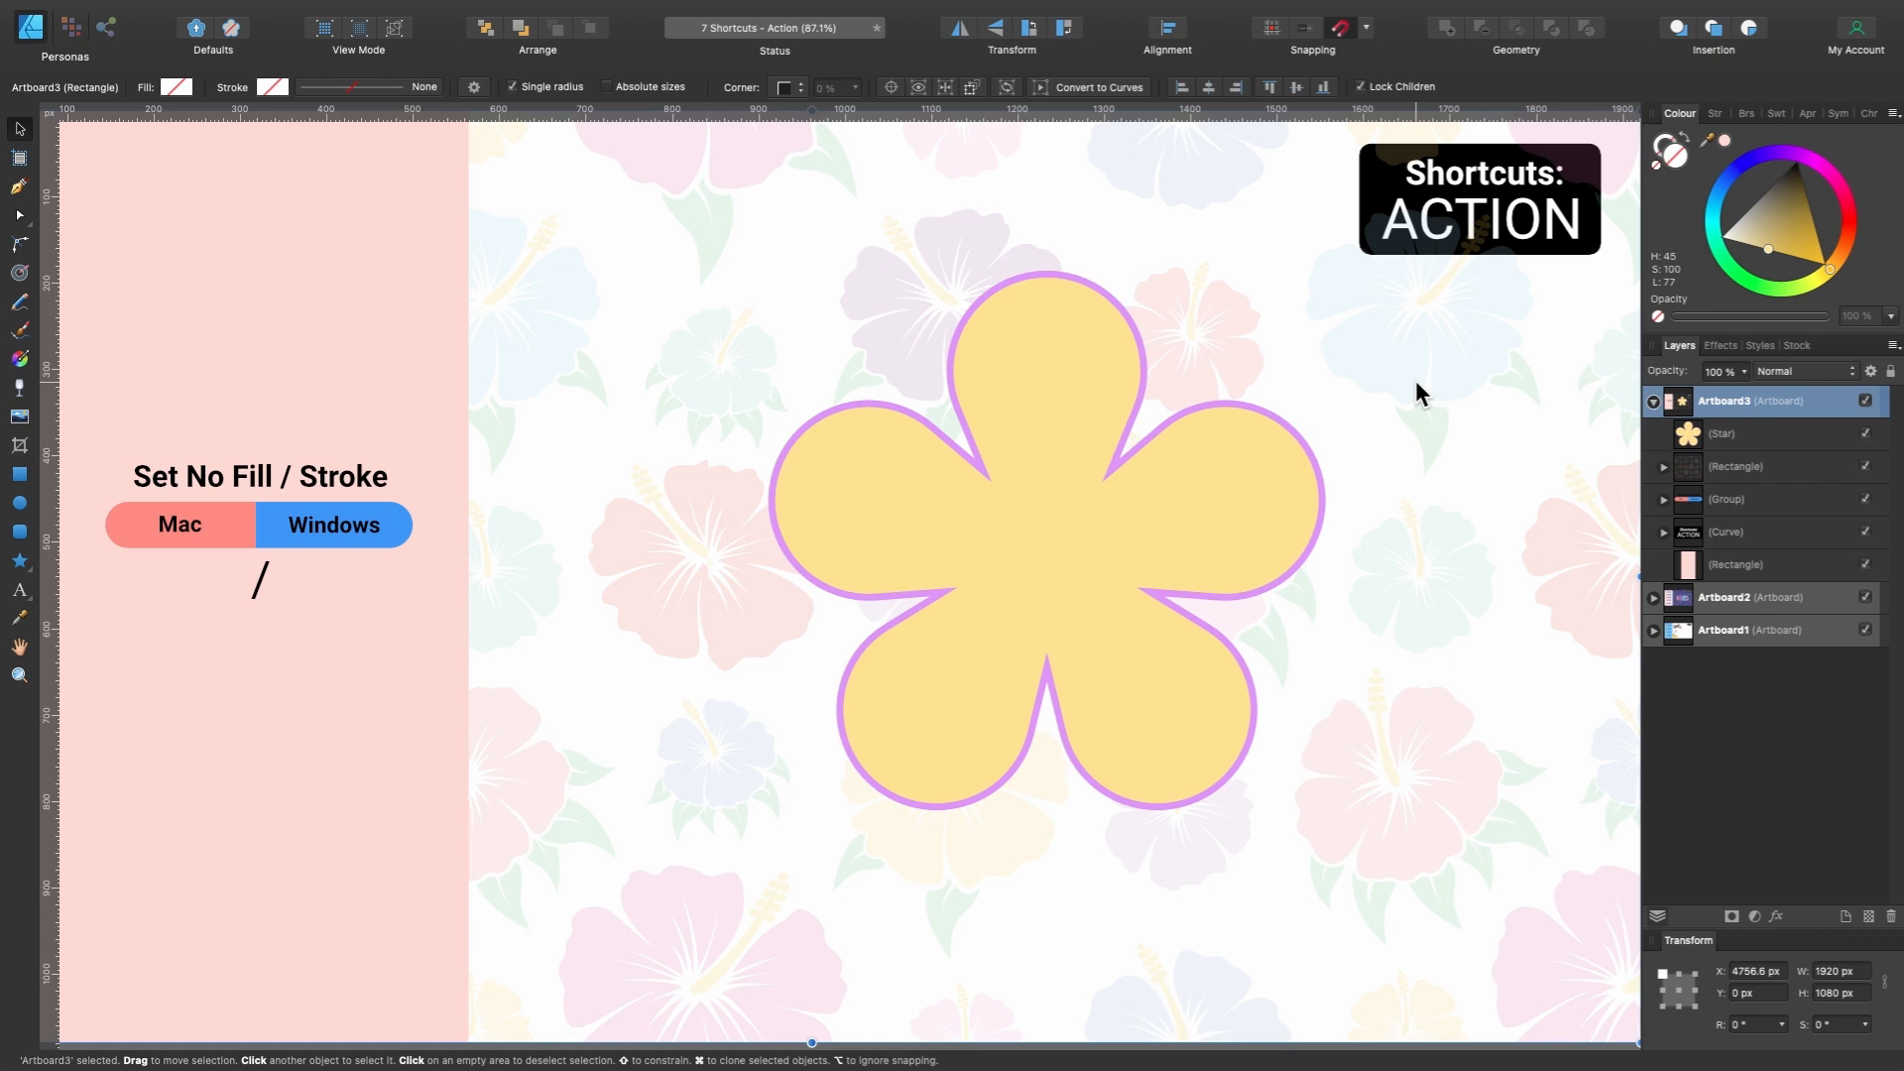
Remove the fill of the flower-shaped star on Artboard3, and make its stroke active and remove it too.
left_click(1240, 460)
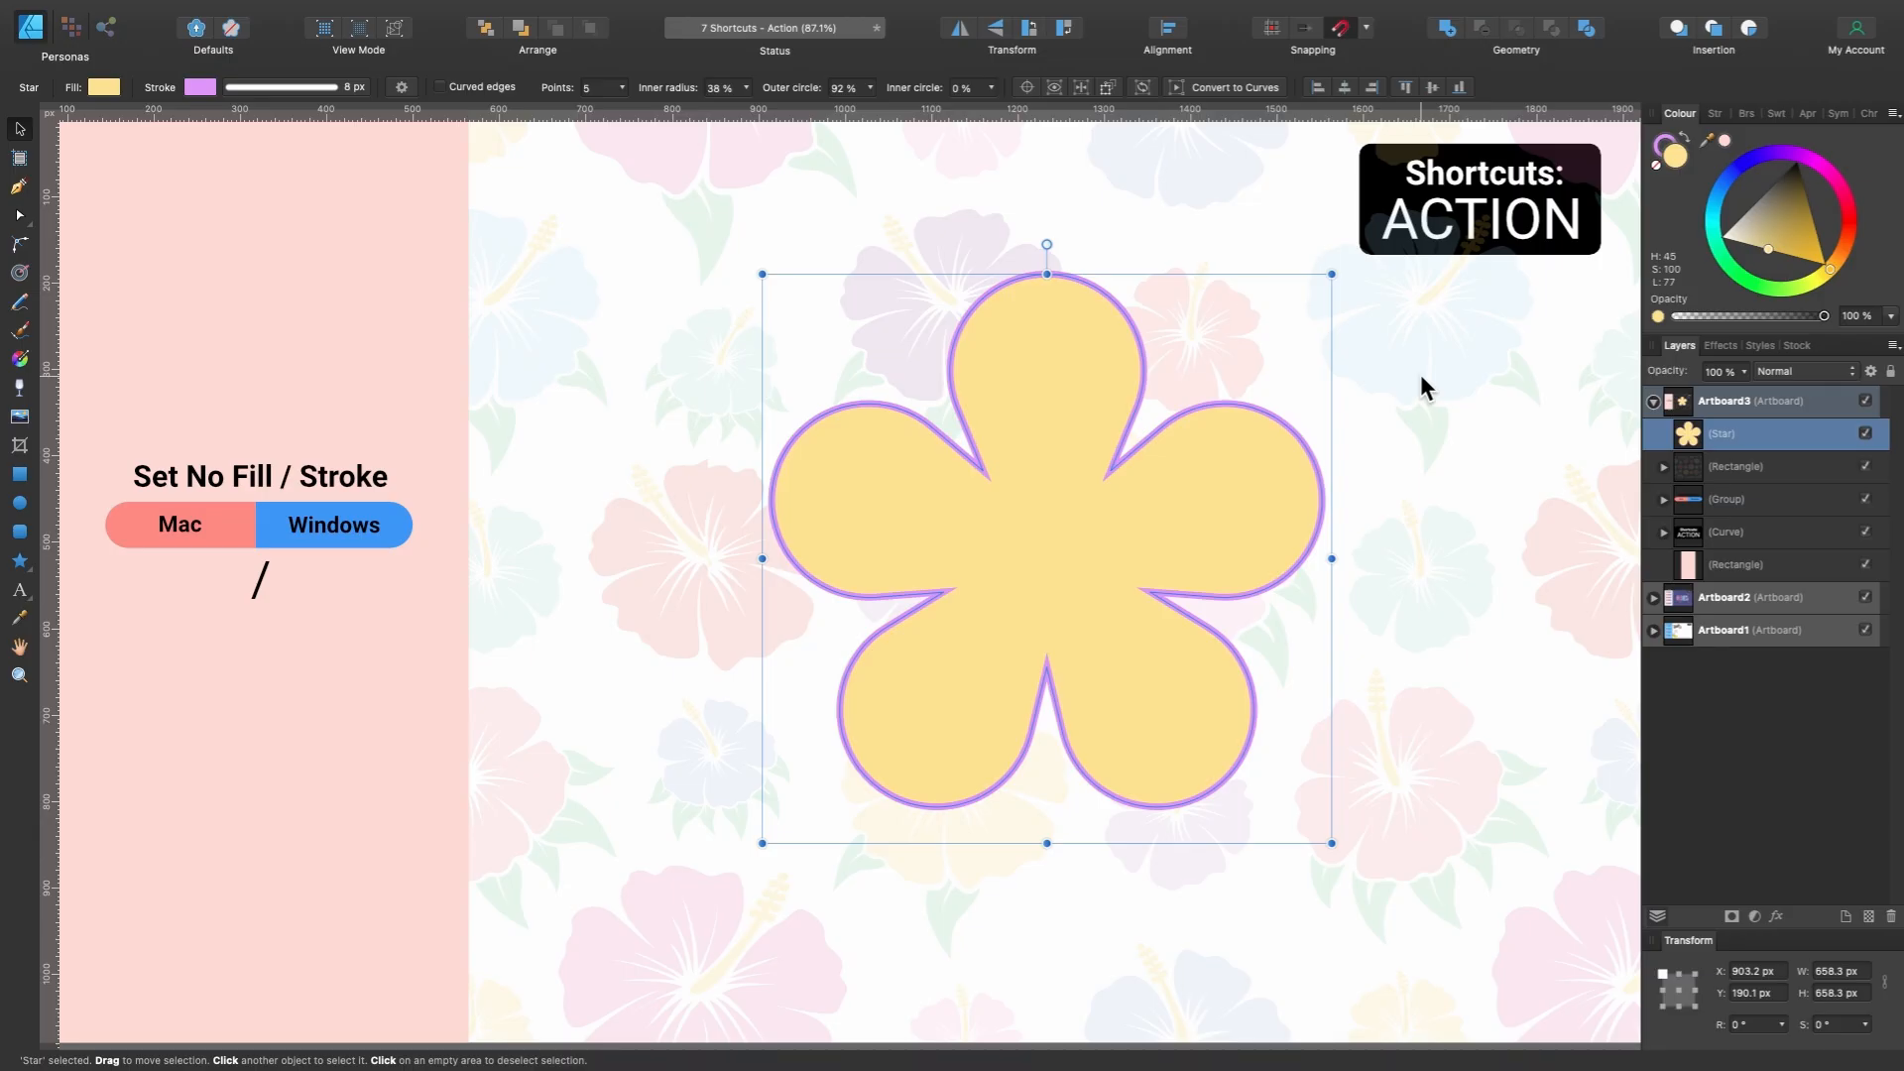
key("slash")
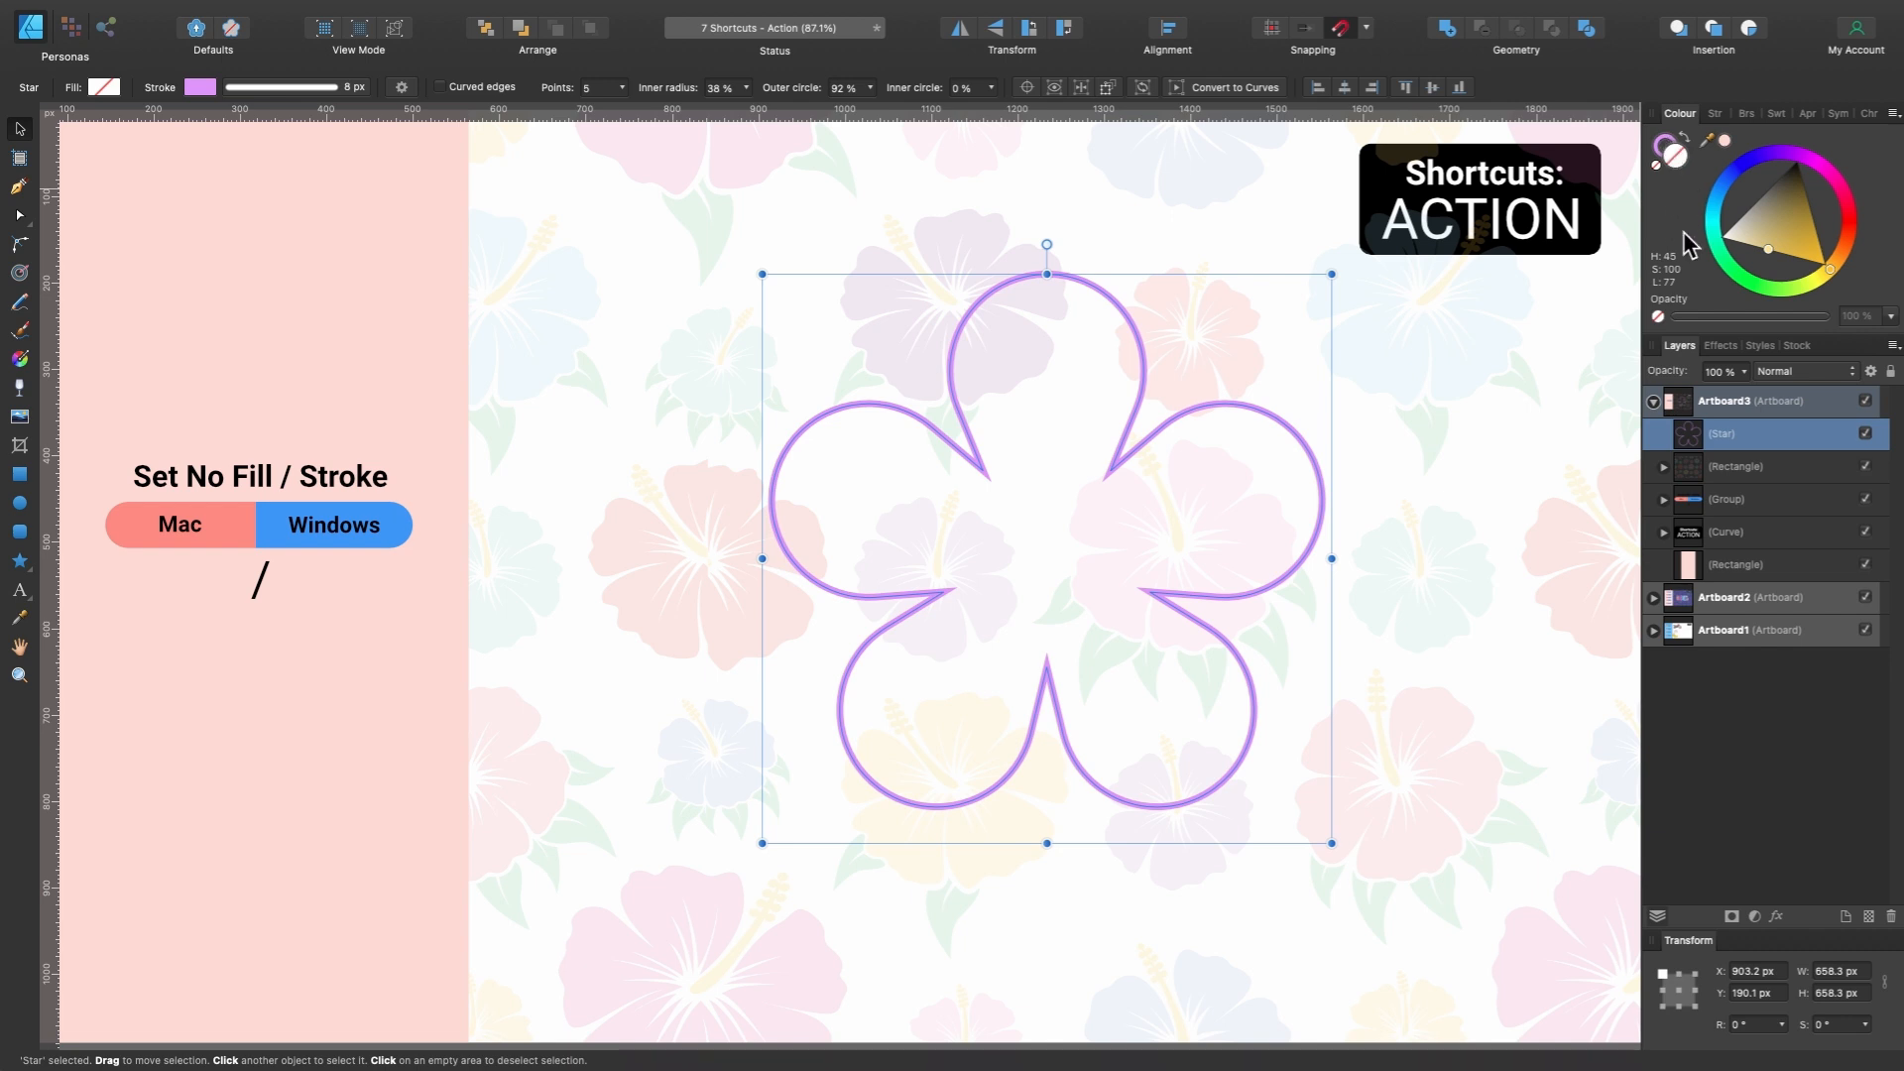
key("x")
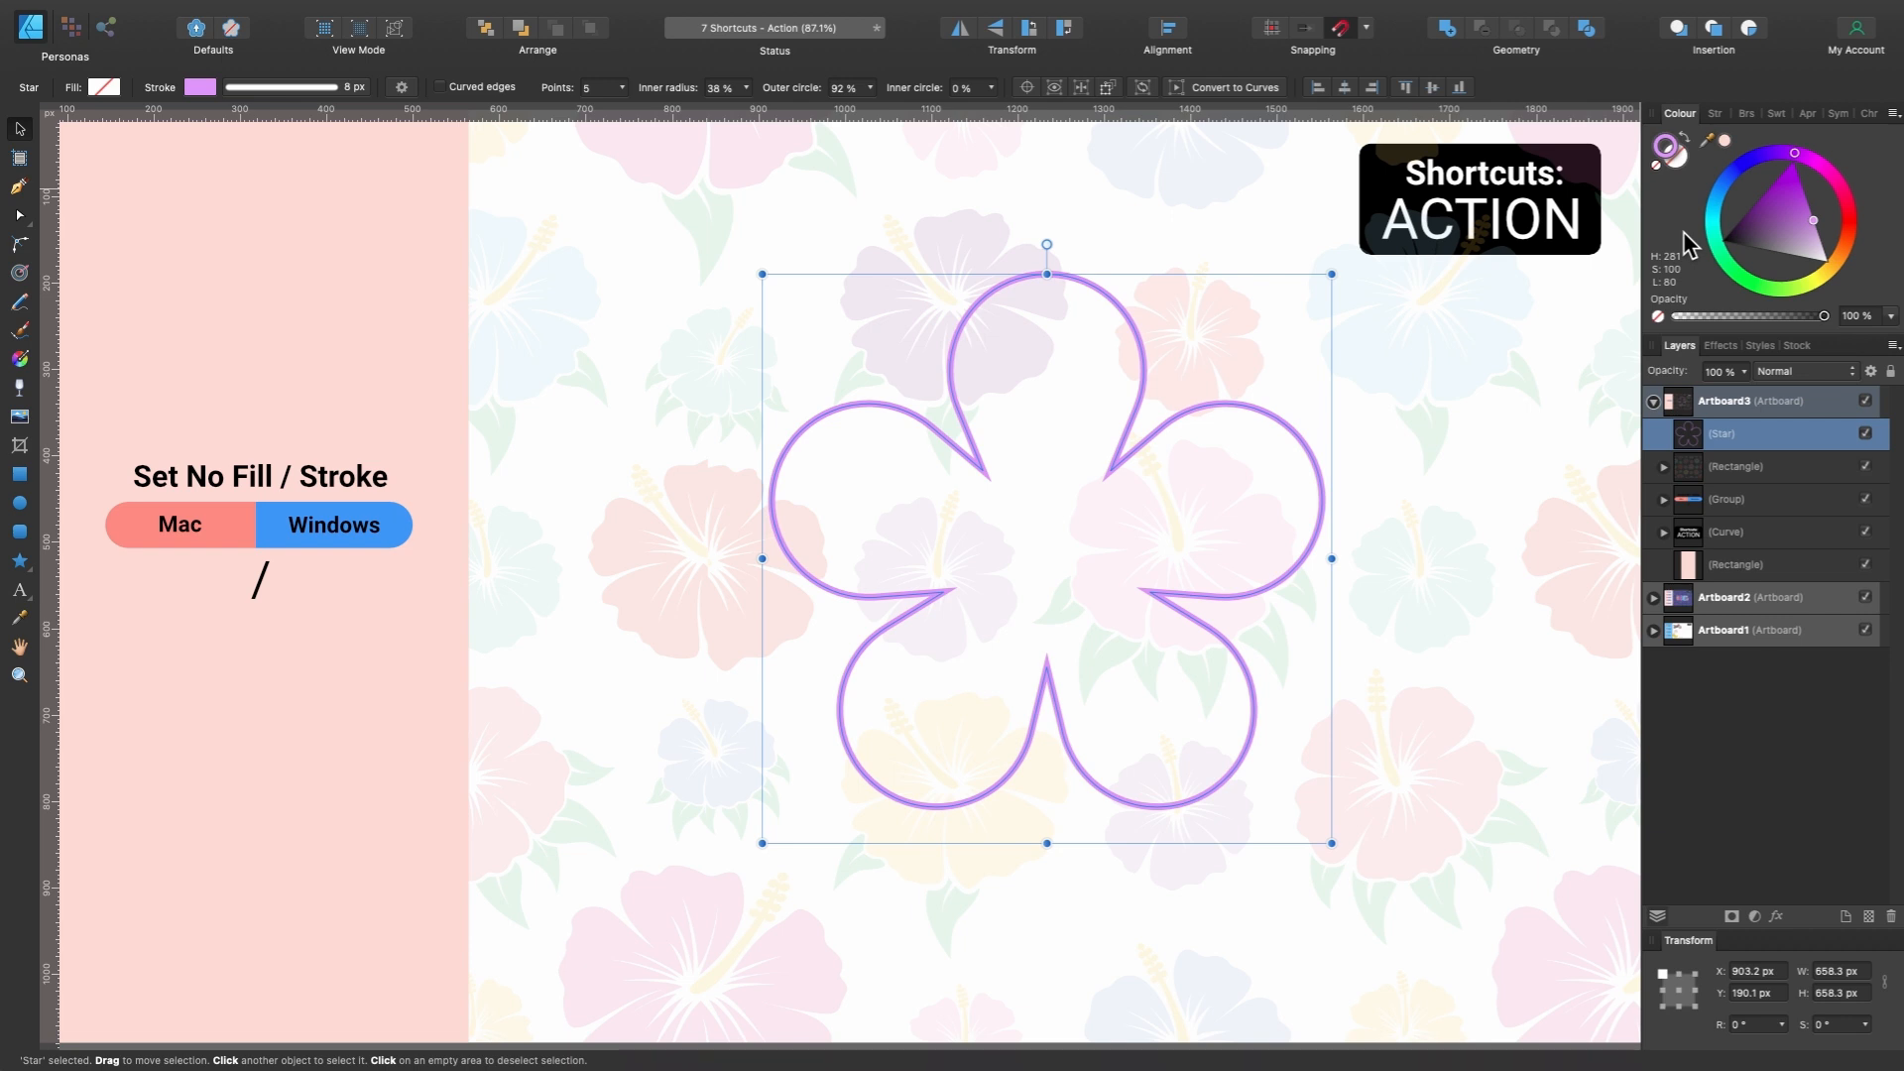
key("slash")
Give the star a pink stroke with hue 345 and a grey fill with saturation 0 and lightness 62.
left_click(1846, 196)
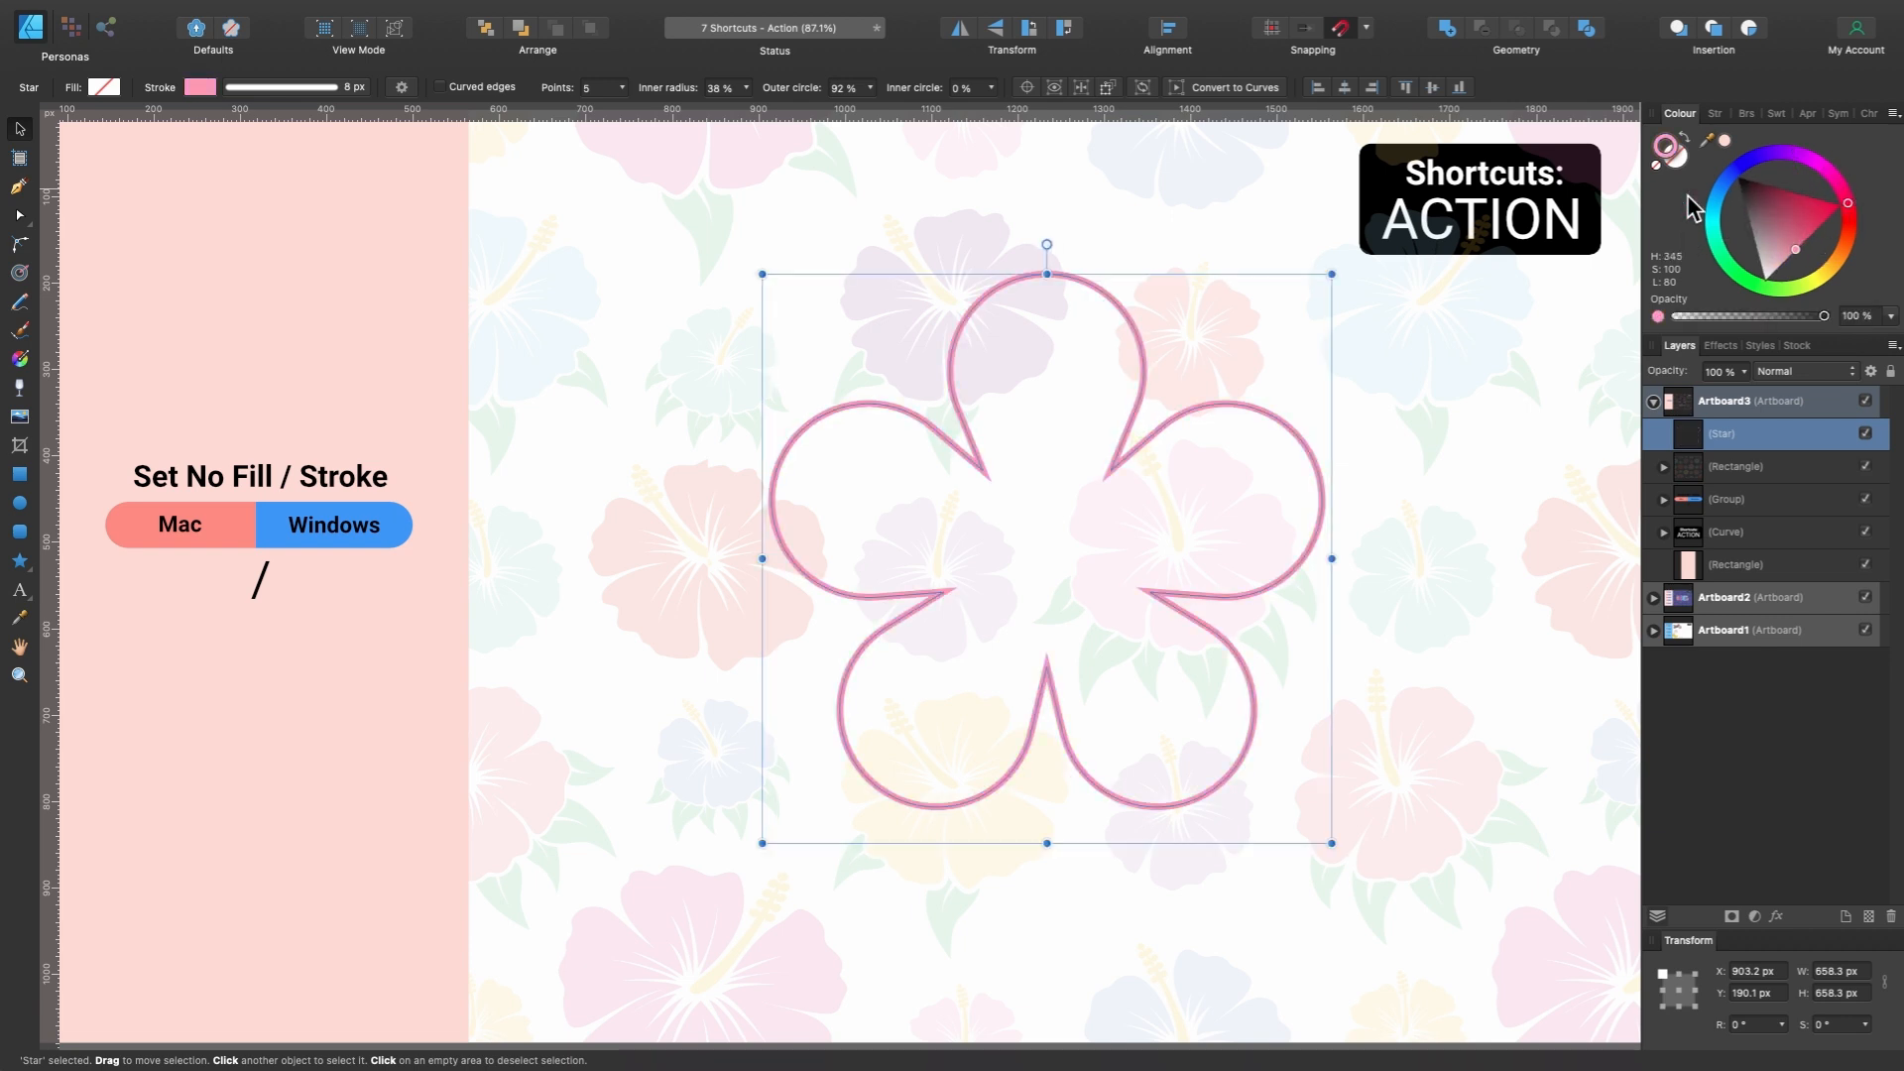
key("x")
left_click_drag(1753, 226, 1746, 248)
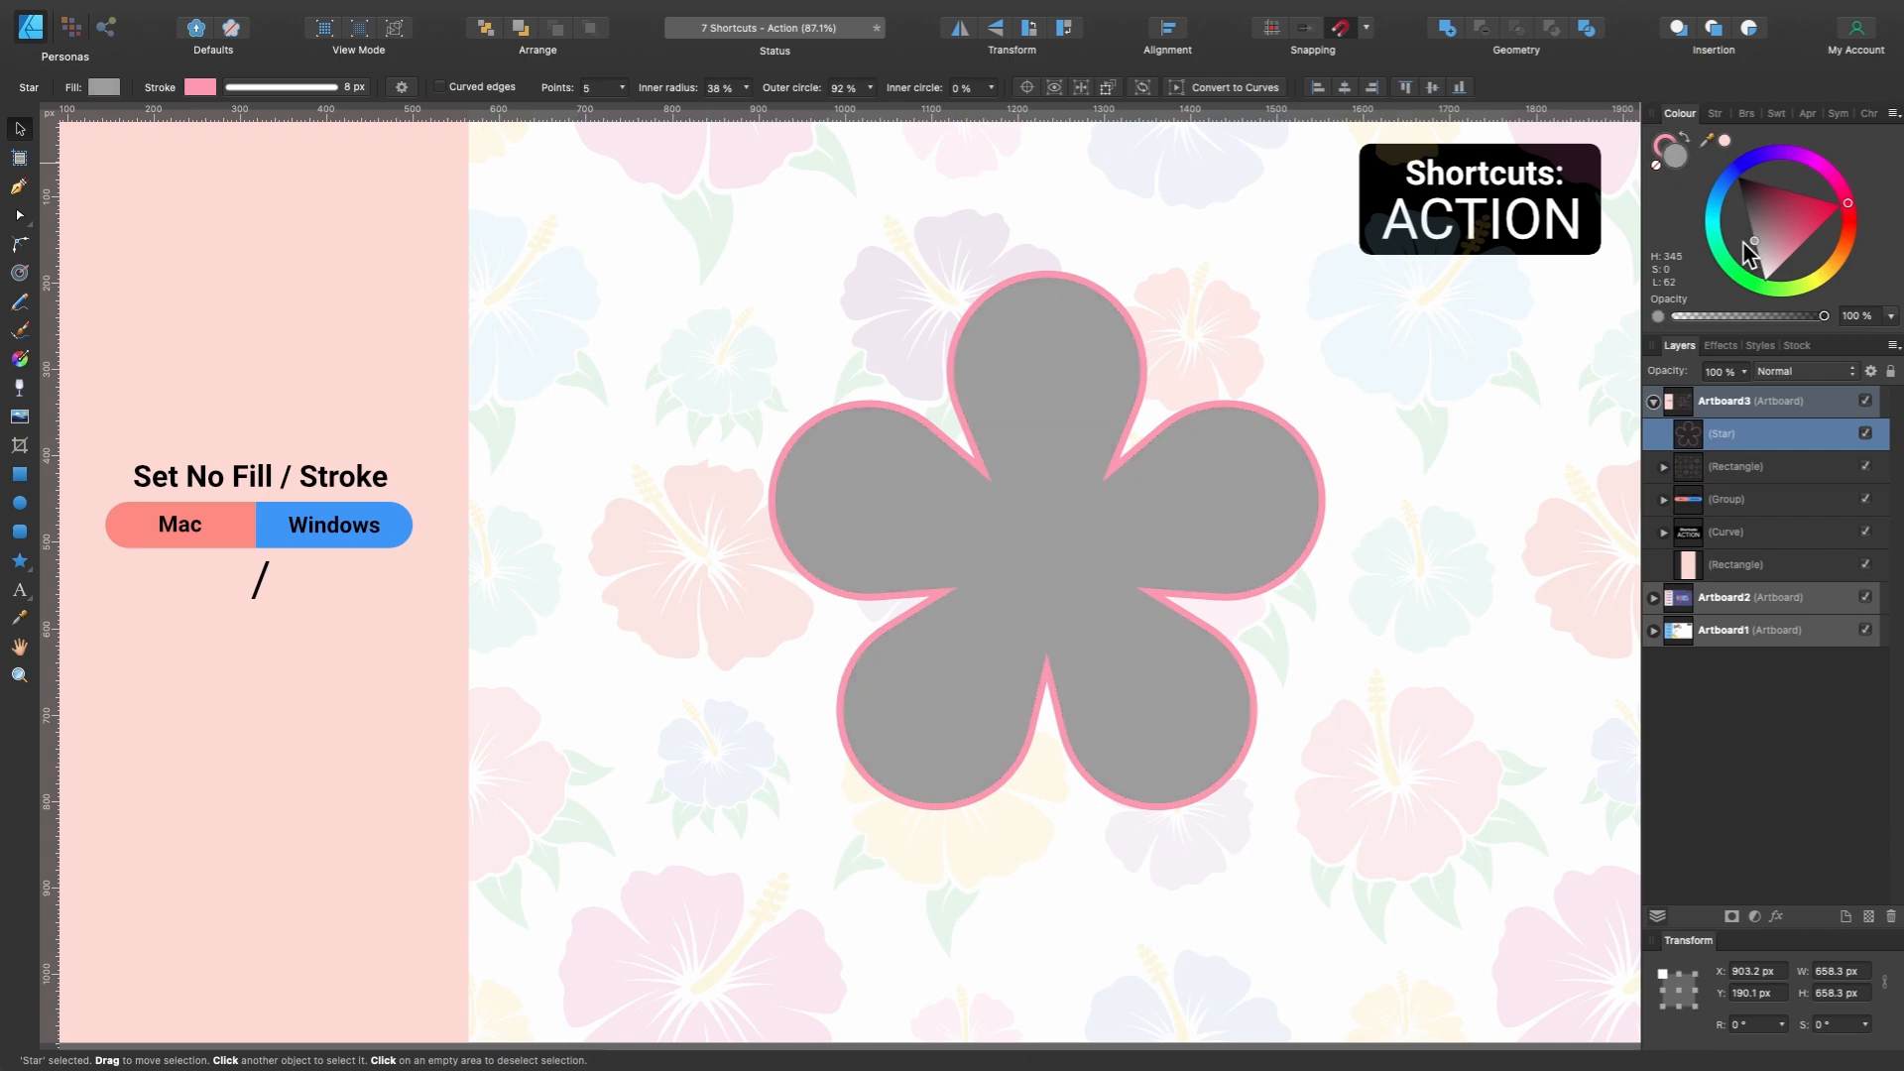